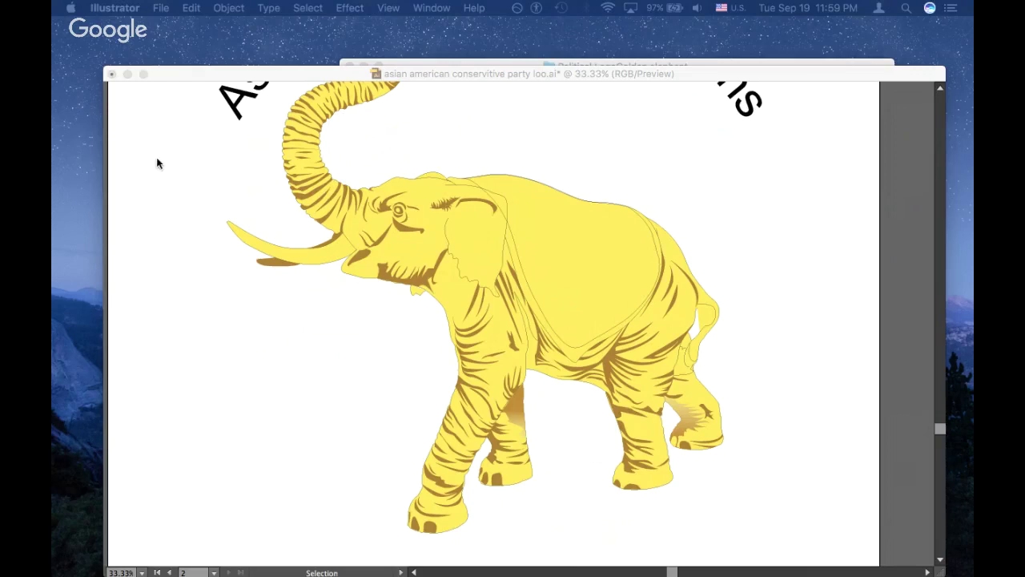
Look over the elephant artwork, its curved lettering and the three yellow stars beside the artboard
left_click(431, 130)
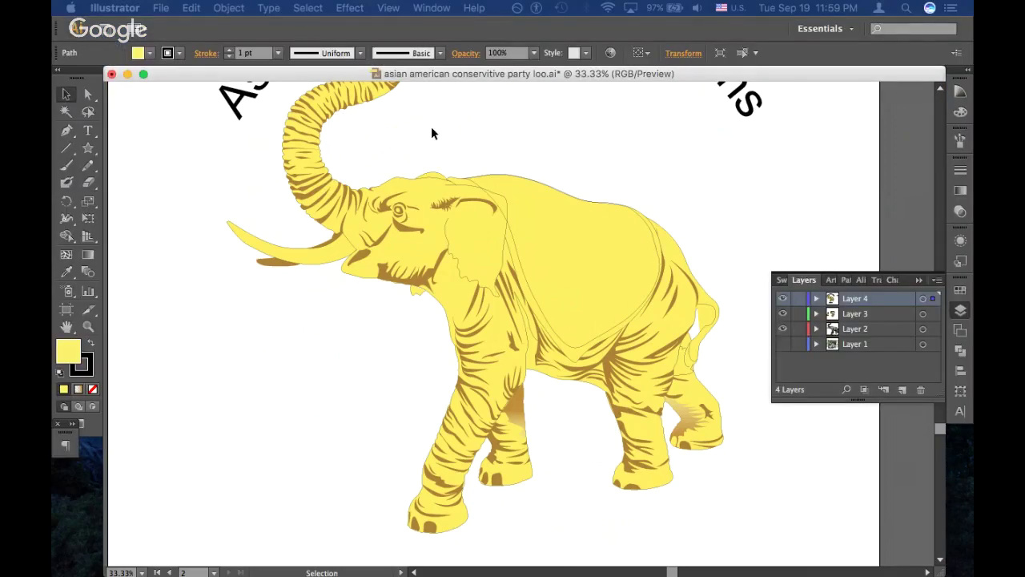
scroll(432, 128, "up", 2)
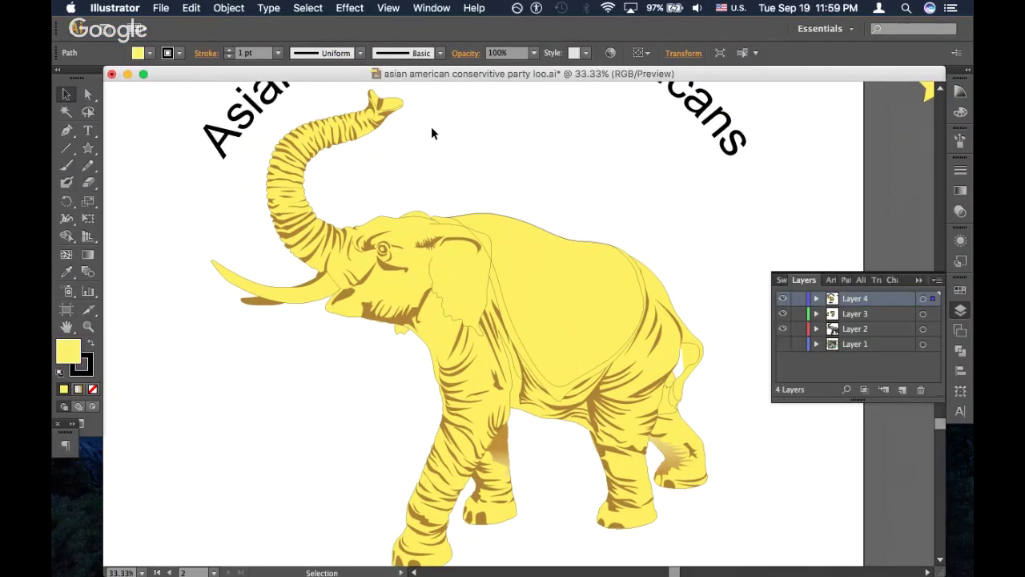
scroll(430, 134, "up", 1)
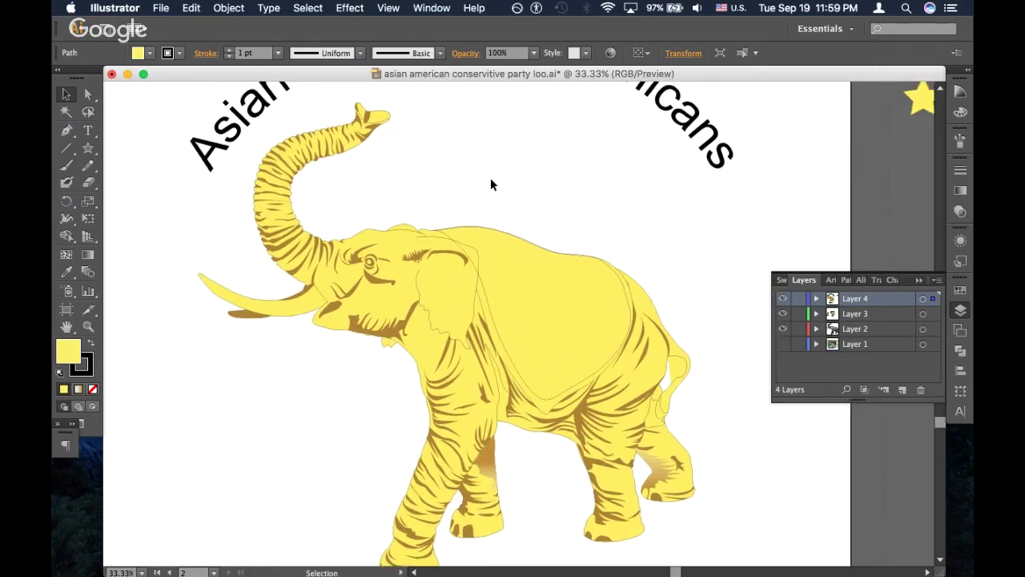
scroll(490, 181, "right", 5)
scroll(491, 184, "right", 8)
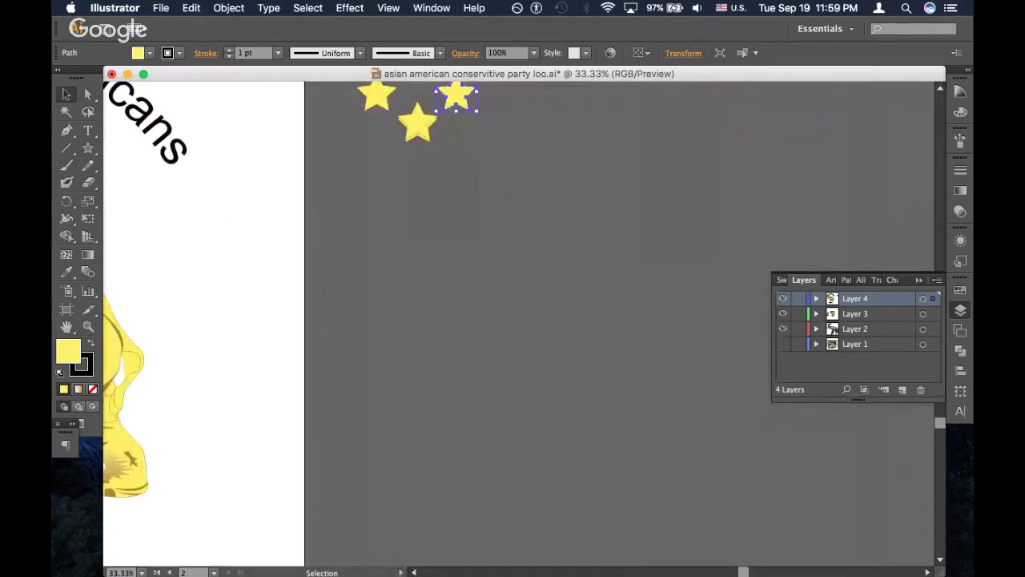
key("super+Tab")
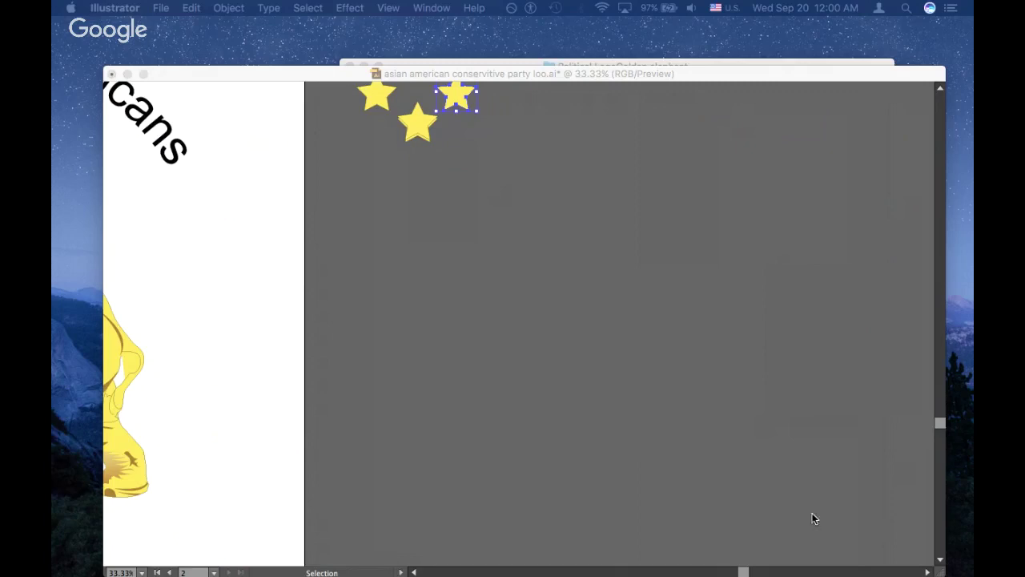
left_click(512, 76)
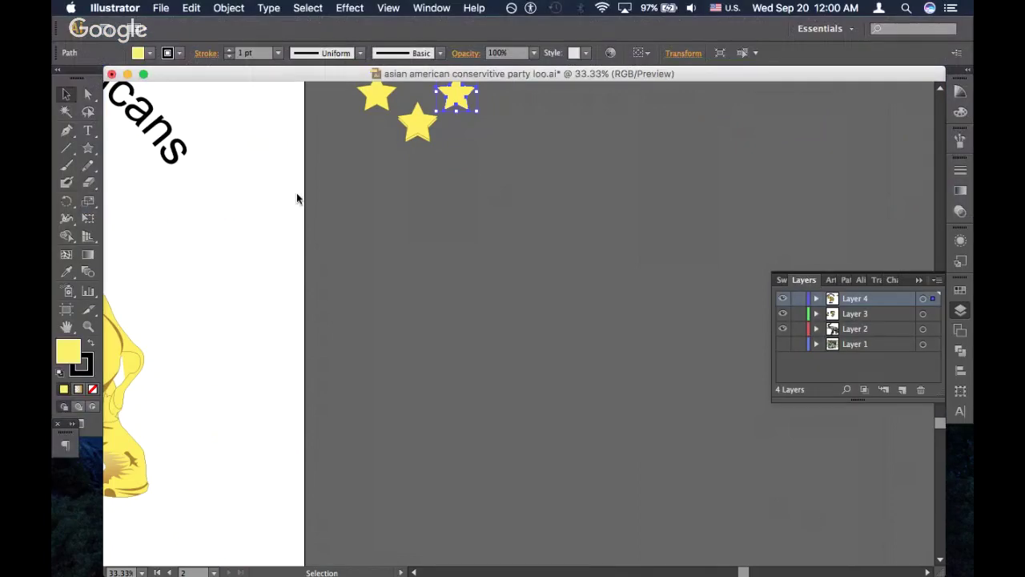
scroll(297, 198, "left", 8)
scroll(296, 198, "left", 3)
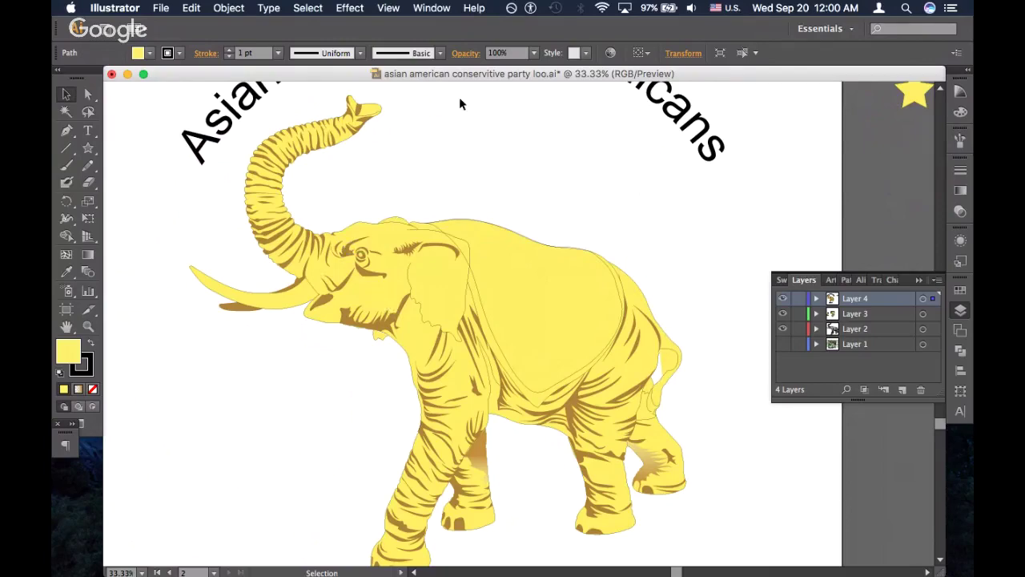
scroll(446, 155, "down", 3)
scroll(446, 155, "left", 3)
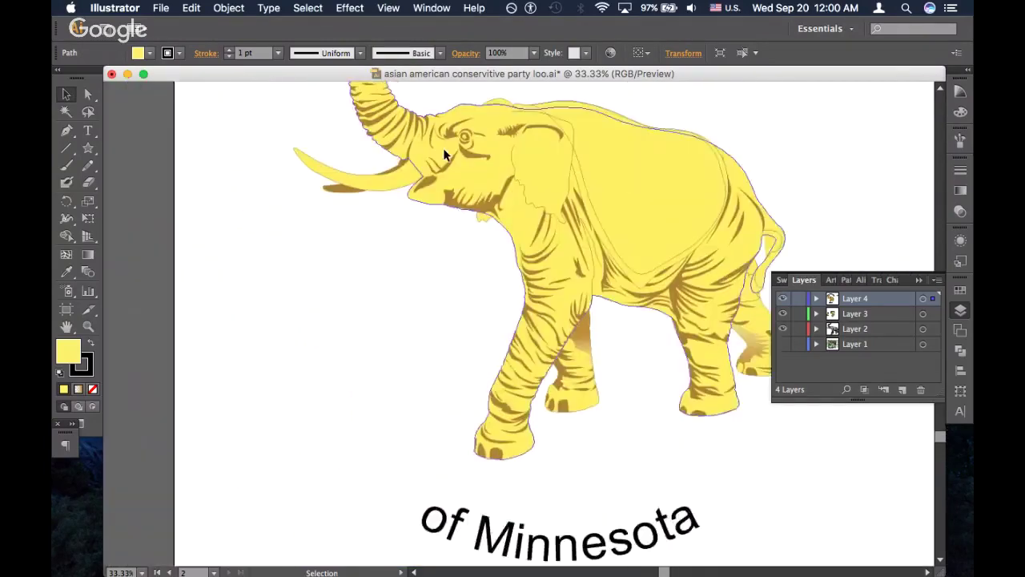
scroll(446, 156, "up", 5)
scroll(446, 155, "right", 10)
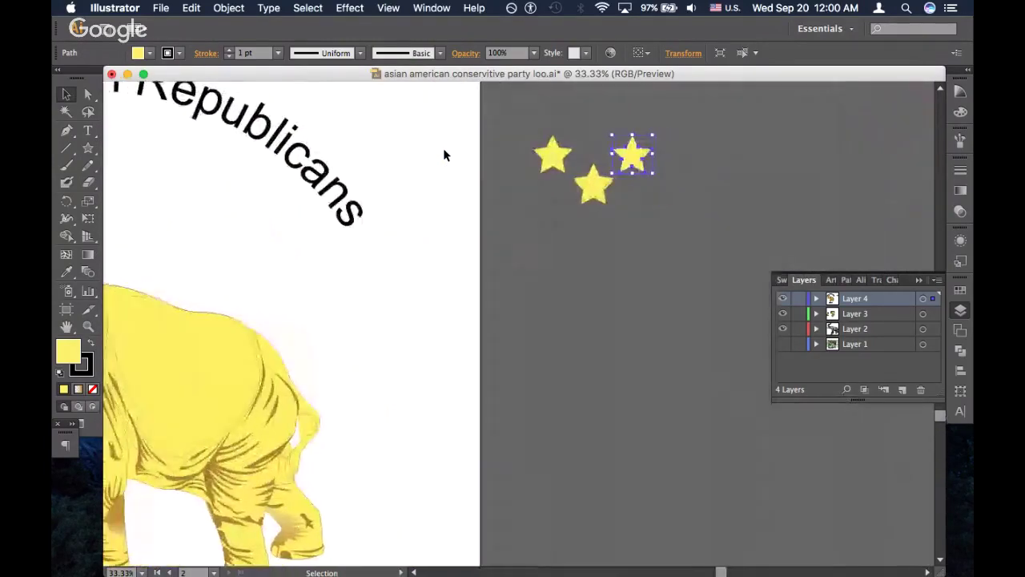
Duplicate the middle star and place the copy below the upper-left star, then deselect it
left_click(703, 165)
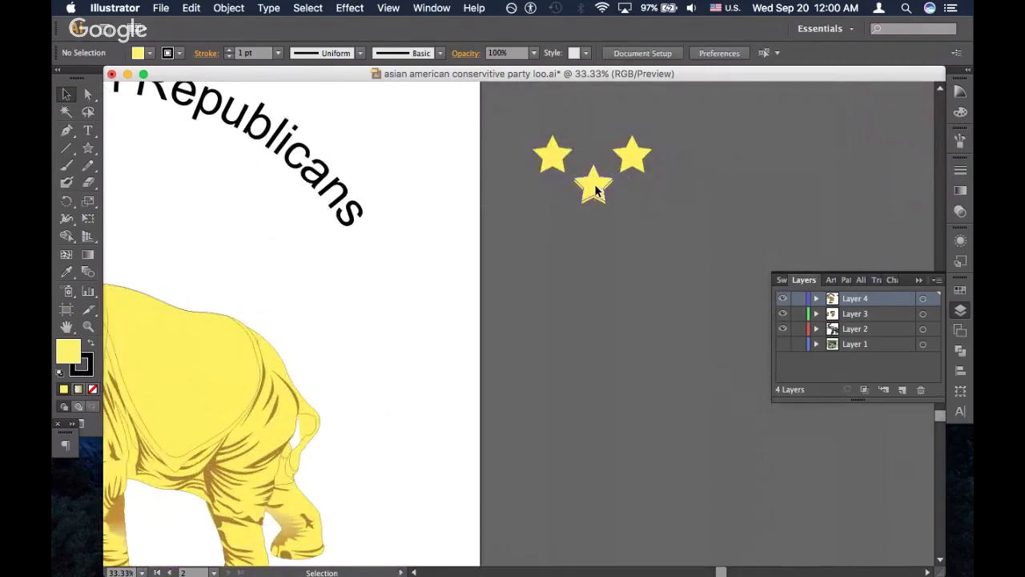
left_click_drag(594, 190, 549, 228)
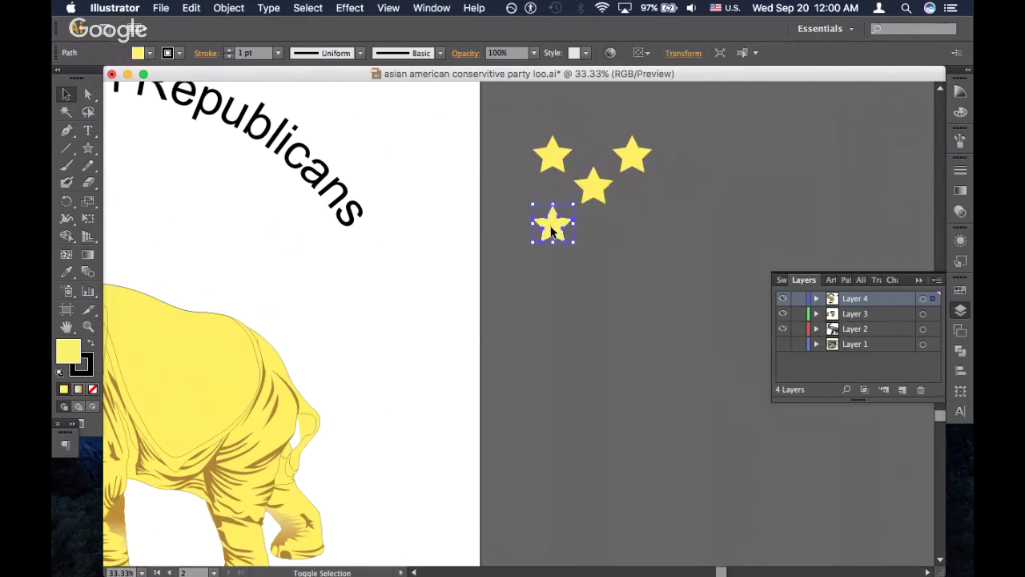
left_click(595, 228)
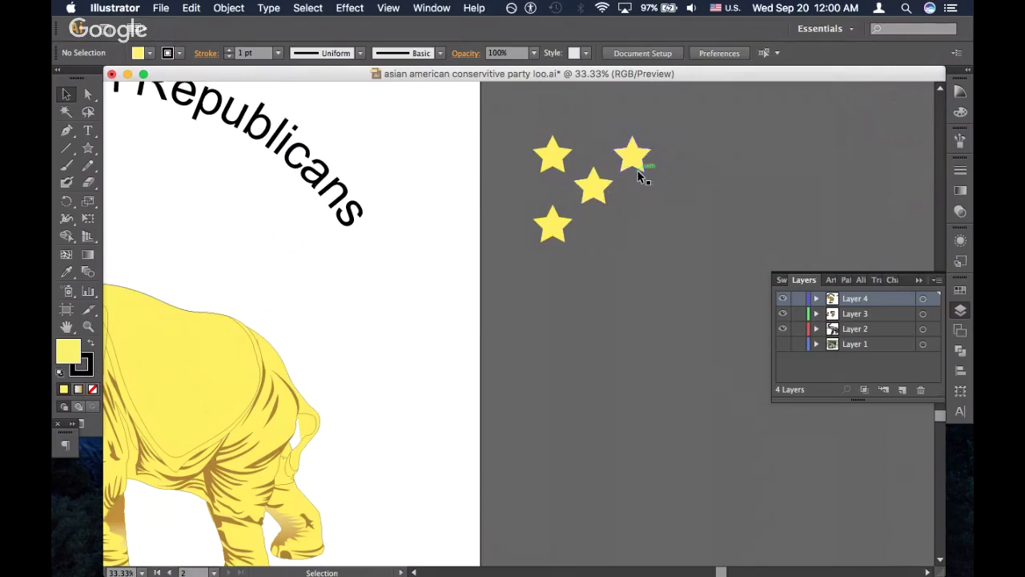
left_click(552, 160)
left_click(549, 227, "shift")
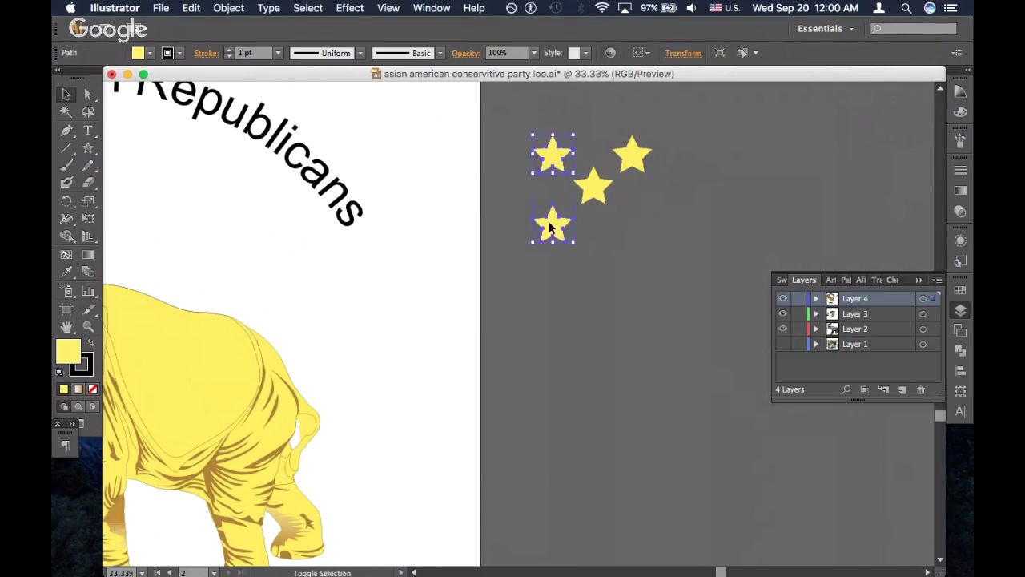
left_click(636, 53)
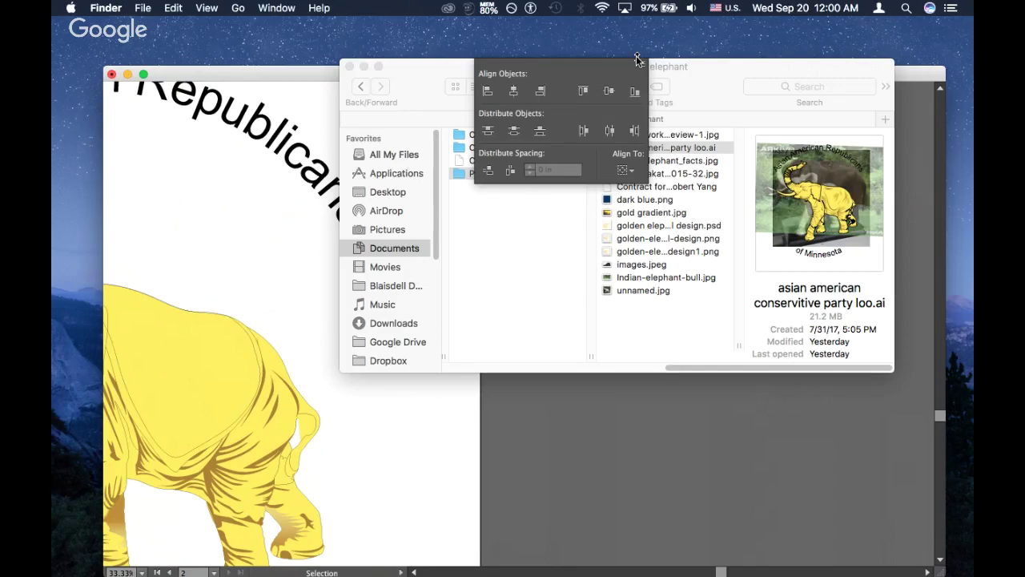
left_click(629, 393)
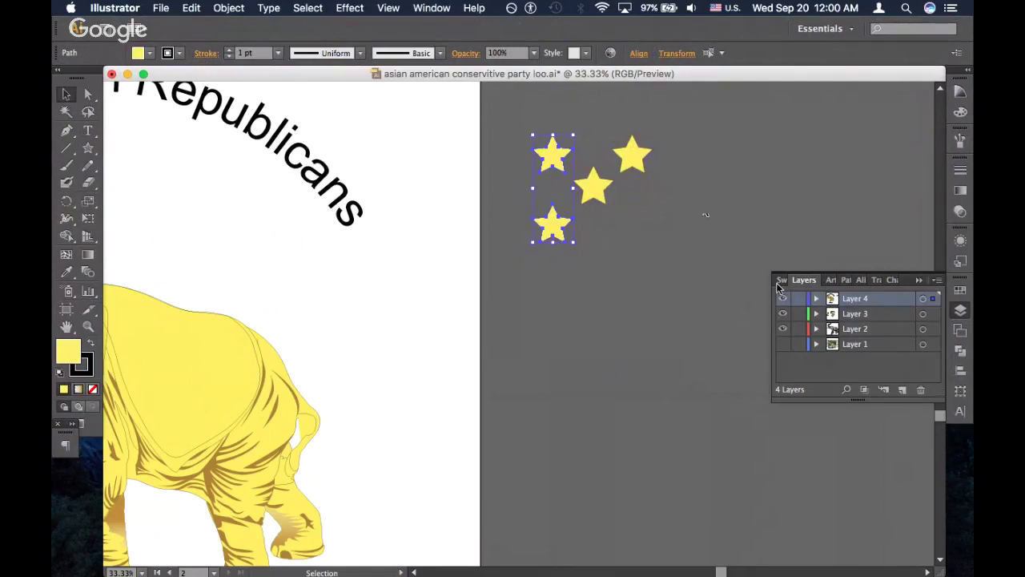
left_click(622, 290)
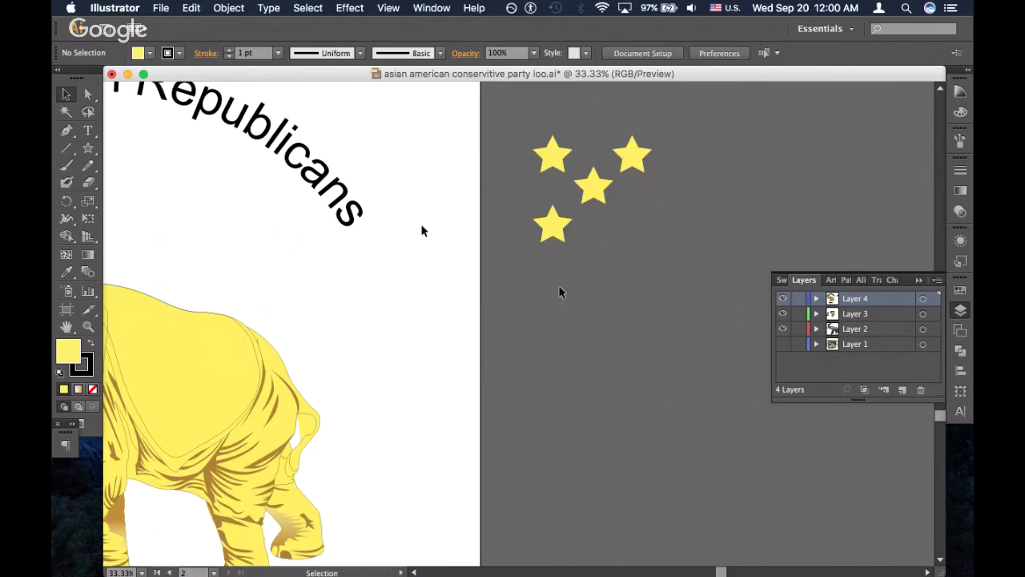
Move the middle star down so that it sits about halfway between the left and right stars of the upper row
scroll(571, 224, "up", 3)
scroll(571, 223, "right", 2)
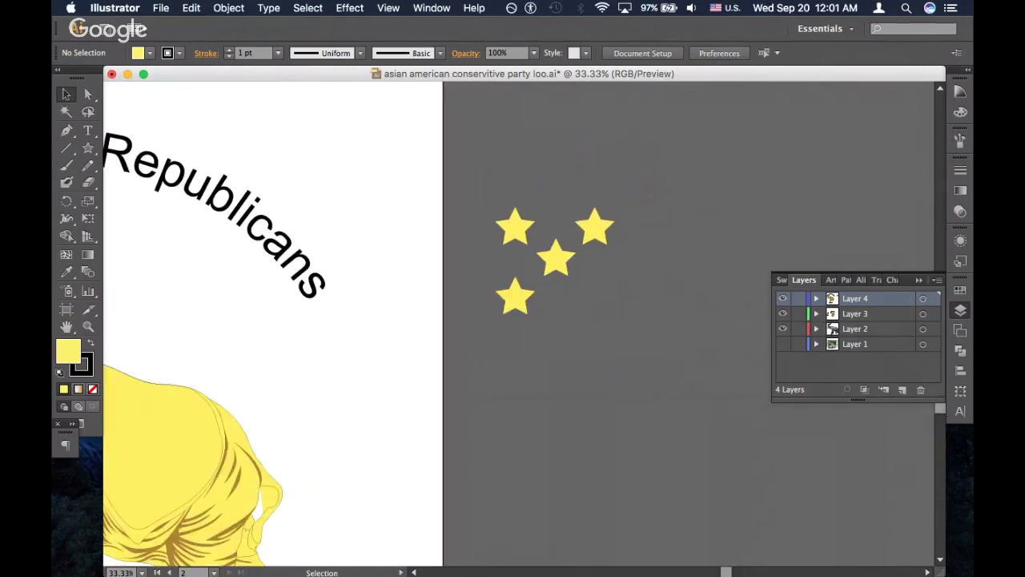
key("super+Tab")
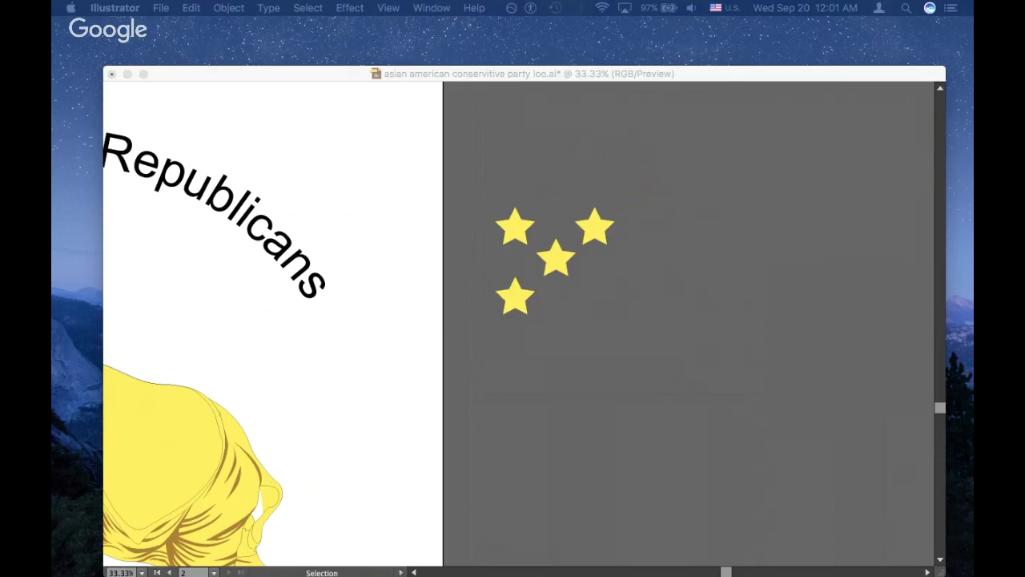
left_click(717, 168)
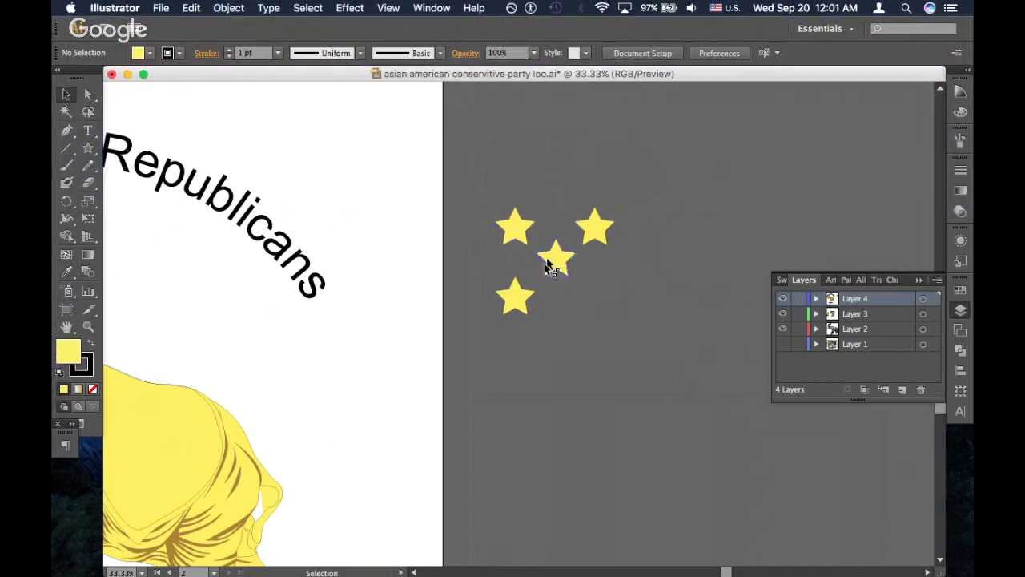
left_click_drag(563, 263, 549, 276)
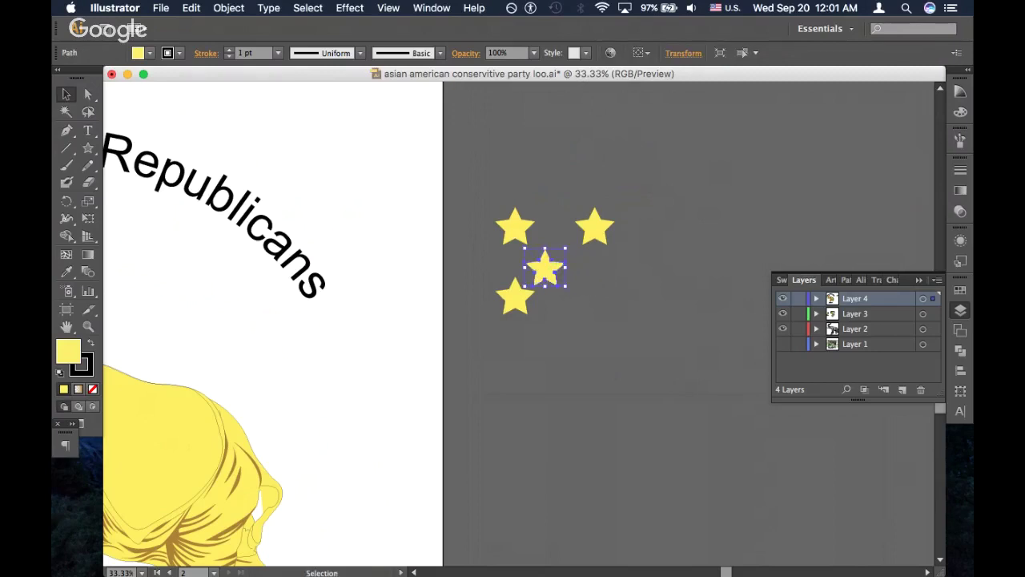
key("super+Tab")
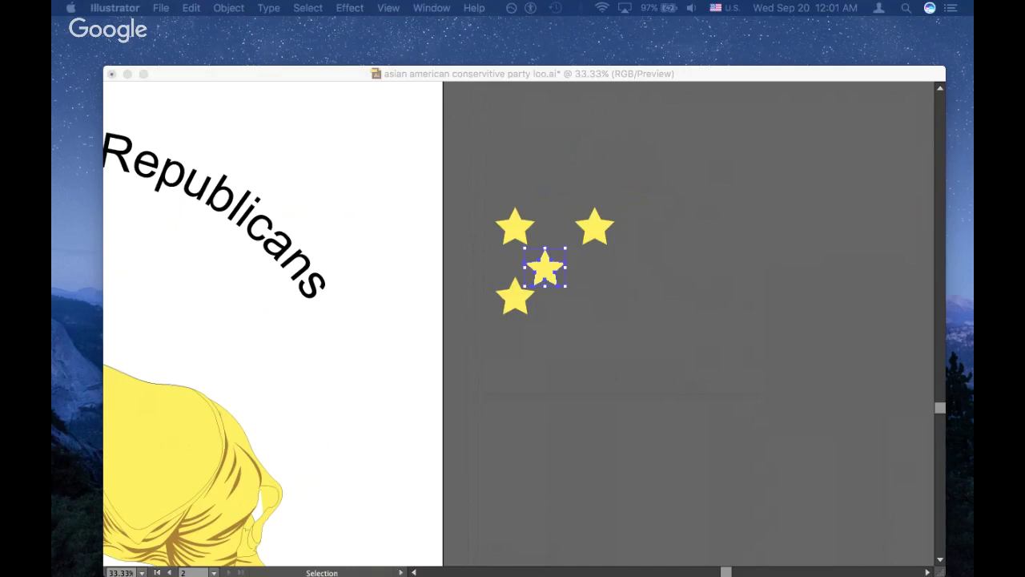
left_click(573, 259)
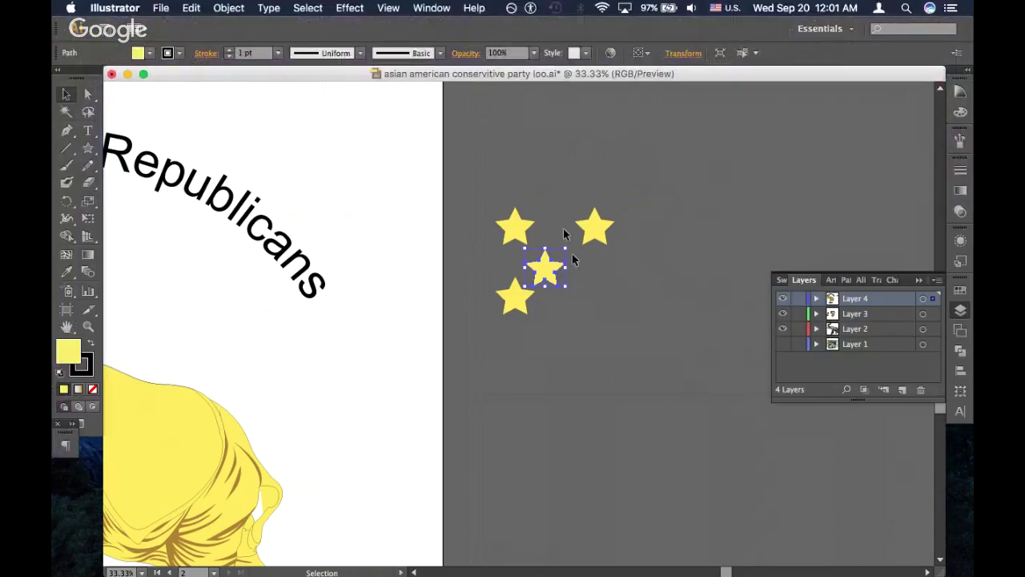
key("a")
key("super+equal")
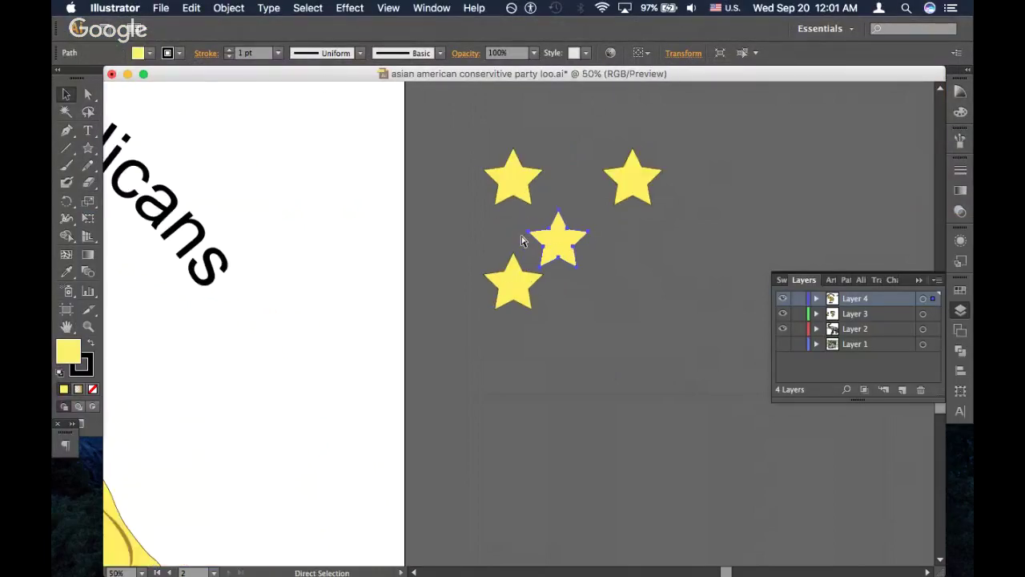
key("v")
key("super+equal")
mouse_move(476, 339)
left_mouse_down()
mouse_move(409, 245)
mouse_move(481, 340)
left_mouse_up()
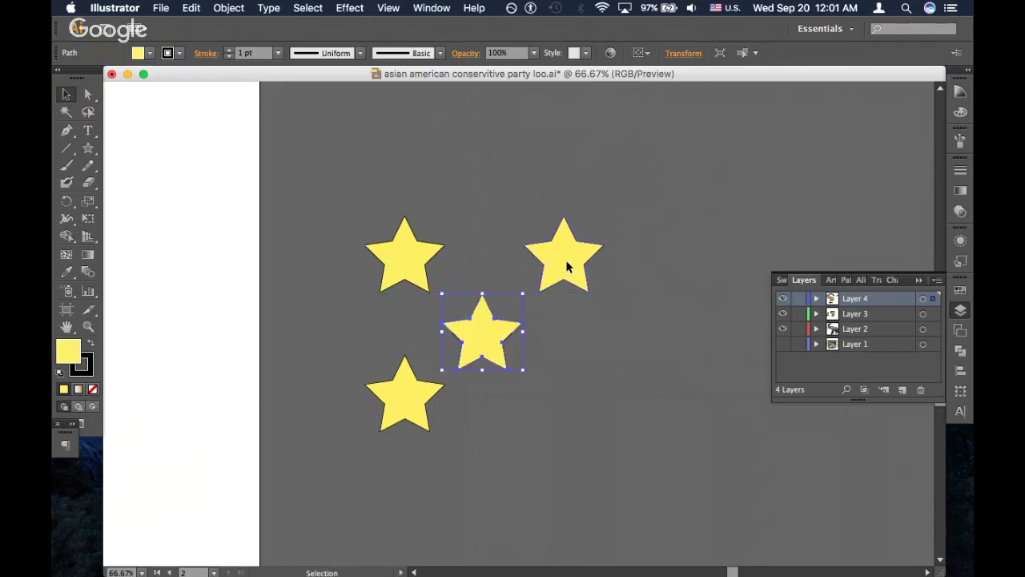
Stack the upper-right star on the upper-left one, then move it straight back across so both are level
left_click_drag(566, 267, 406, 260)
left_click(473, 261)
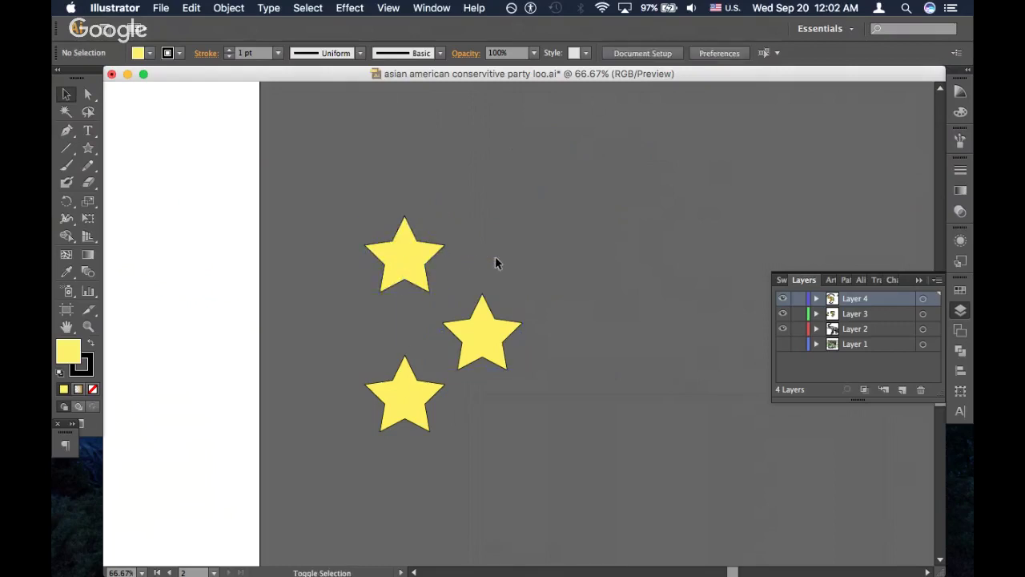
left_click_drag(414, 261, 570, 264)
scroll(490, 390, "down", 2)
scroll(490, 389, "left", 1)
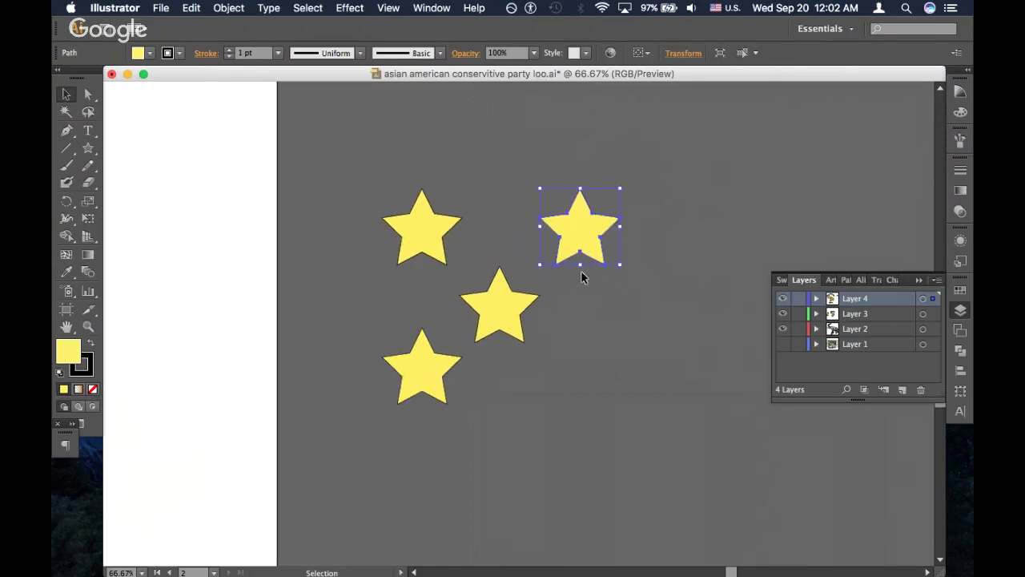
Nudge the upper-right star one large step left and the upper-left star slightly right to space them evenly about the middle star
left_click(525, 227)
left_click(585, 241)
key("shift+Left")
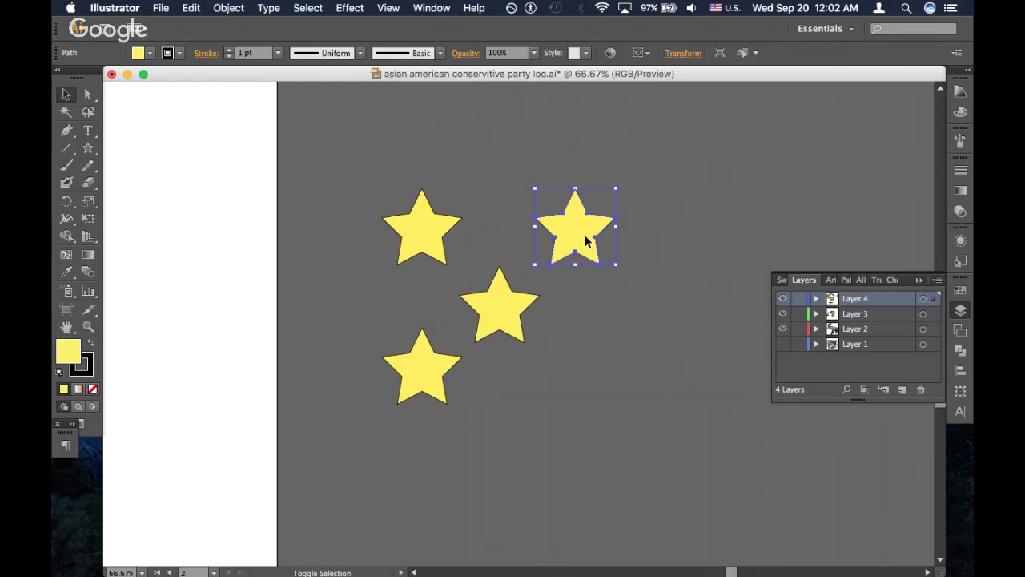
left_click(590, 346)
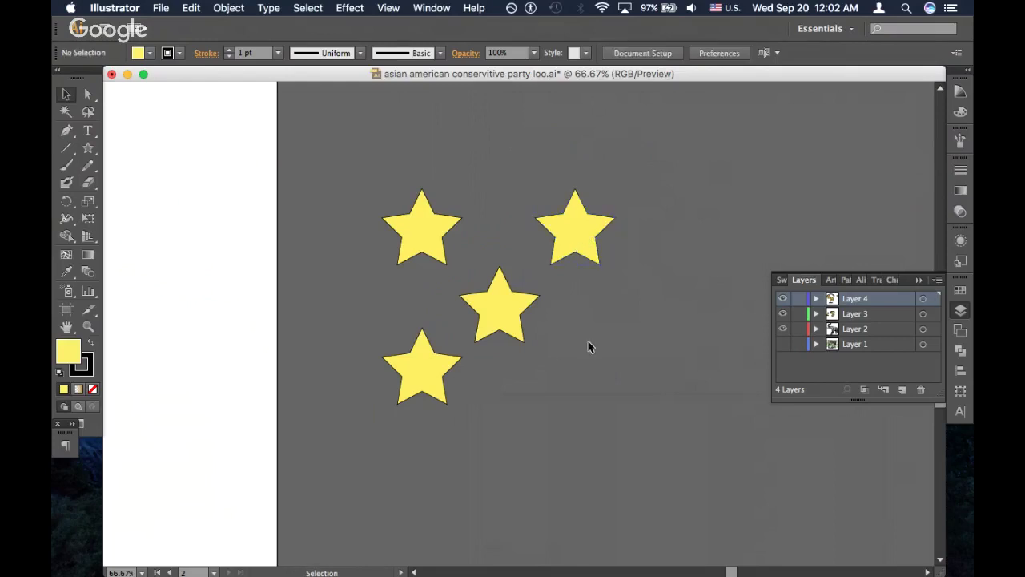
left_click(439, 236)
key("Right")
key("Right")
key("Right")
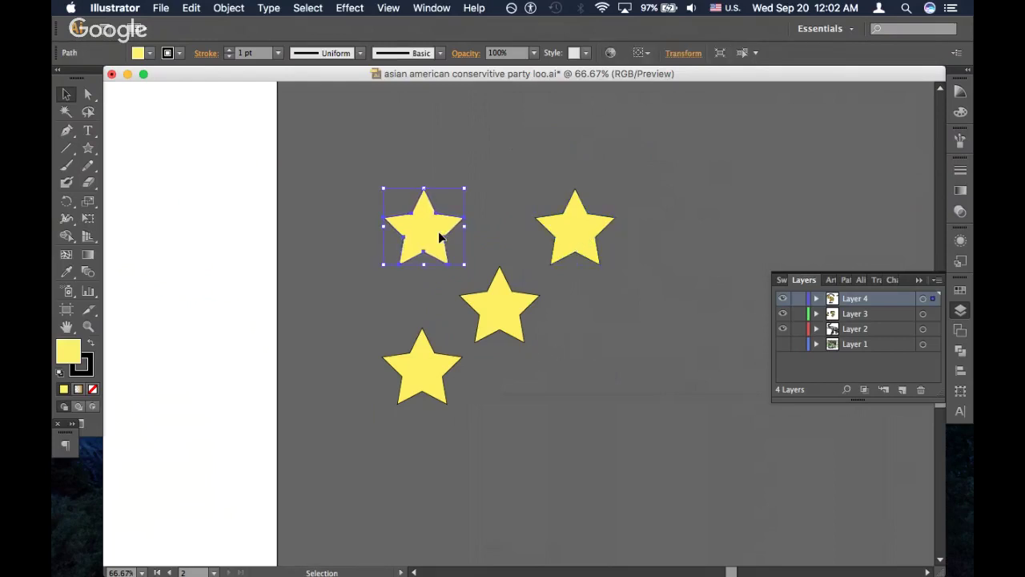
left_click(573, 234)
left_click(629, 324)
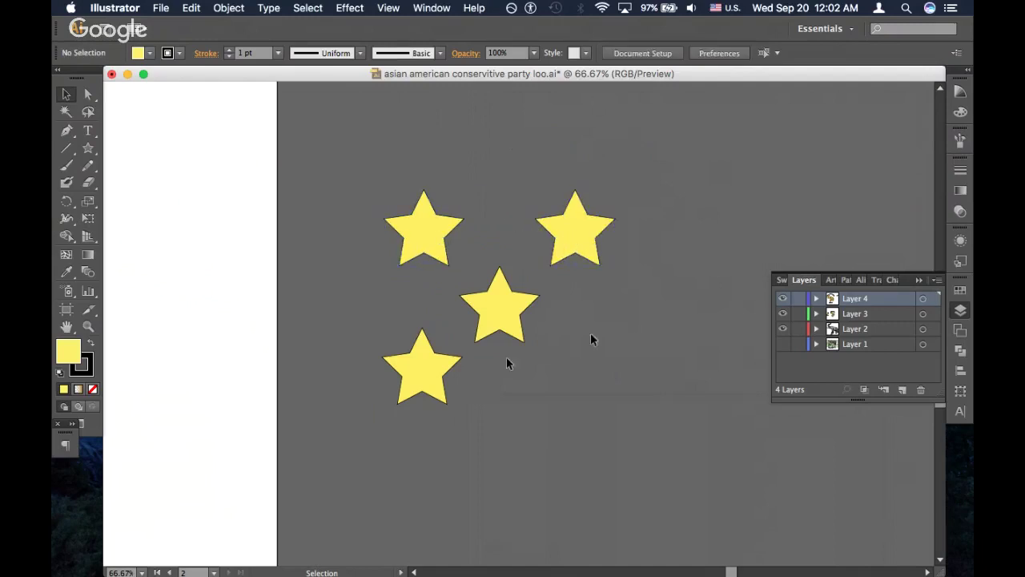
Nudge the lower-left star down to even its vertical distance from the middle star
left_click(437, 386)
key("shift+Down")
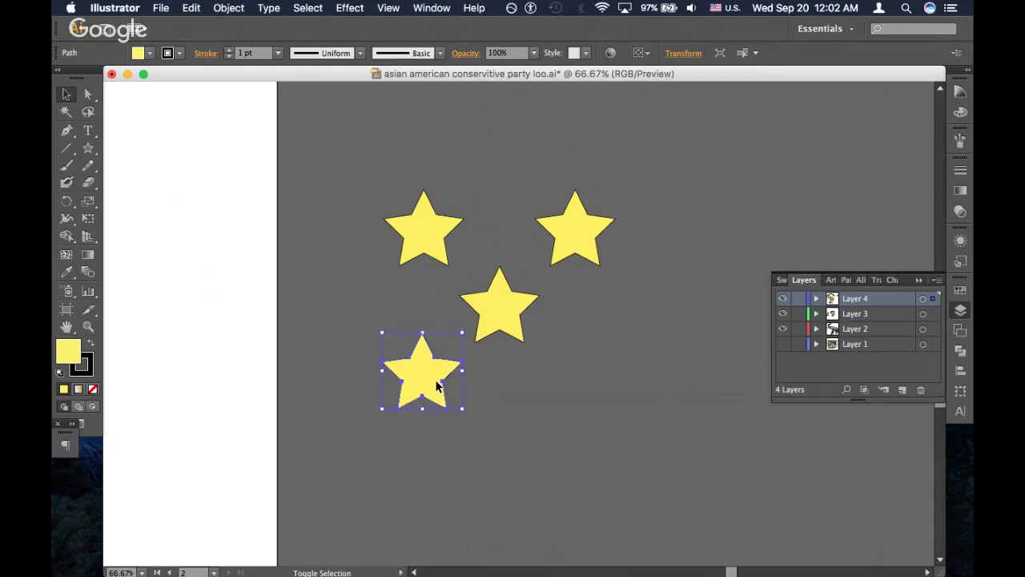
key("shift+Down")
key("shift+Down")
key("shift+Up")
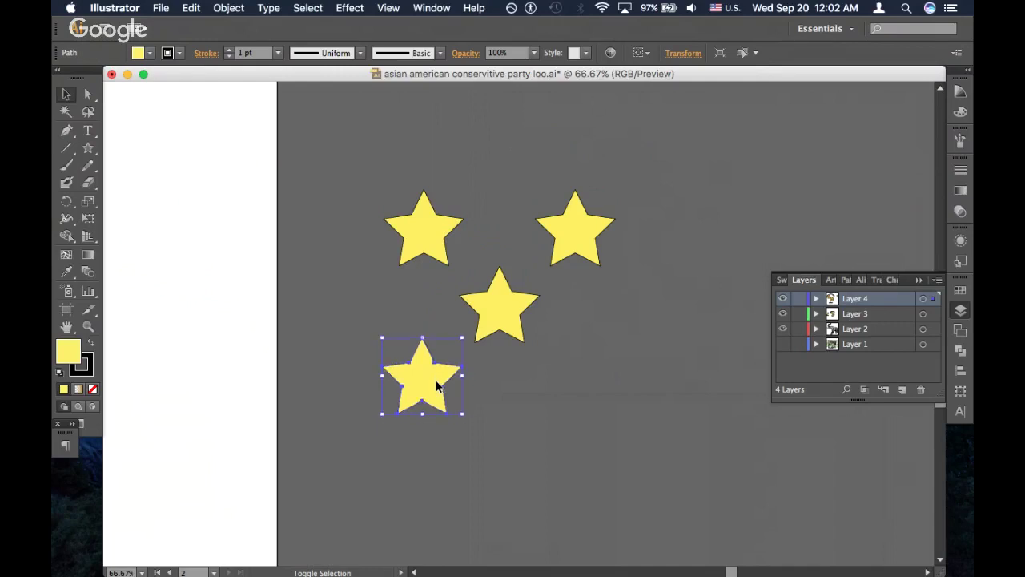
Duplicate the lower-left star horizontally and place the copy directly under the upper-right star, completing the five-star cluster
key("alt+shift+Right")
key("shift+Right")
key("shift+Right")
key("shift+Right")
key("shift+Right")
key("shift+Right")
key("shift+Right")
key("shift+Right")
key("shift+Right")
key("shift+Right")
key("shift+Right")
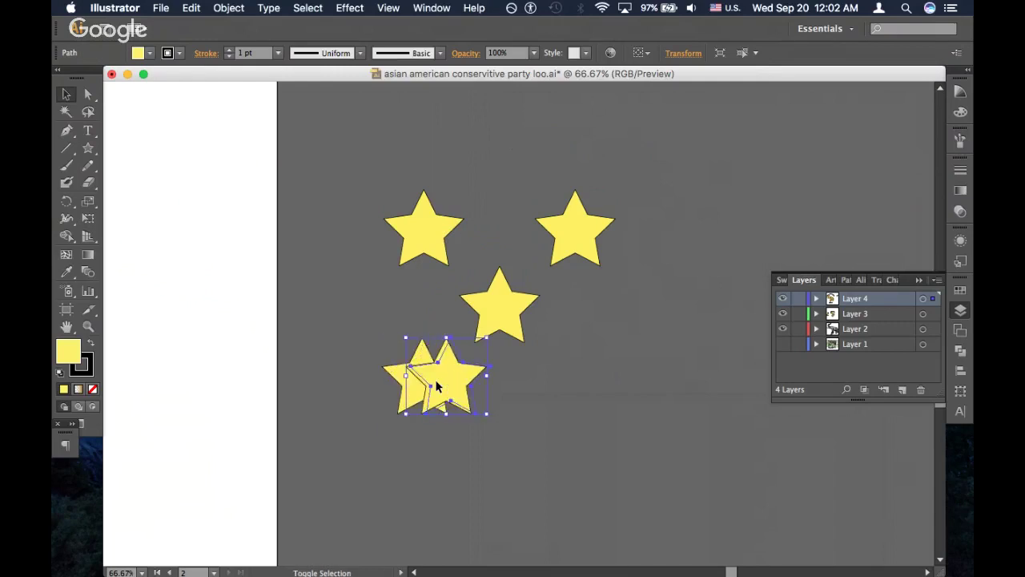
left_click_drag(484, 388, 576, 387)
left_click(653, 444)
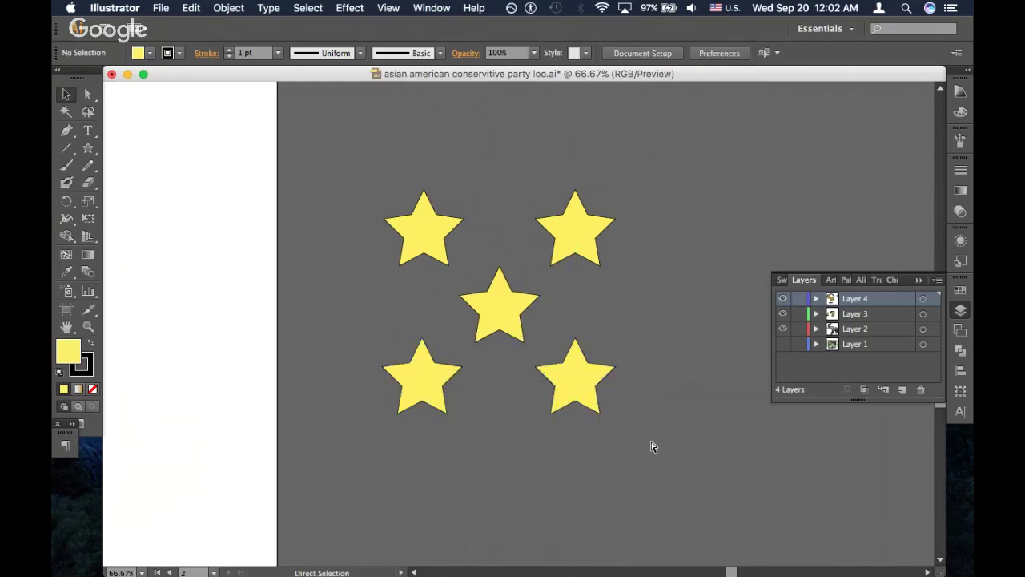
key("super+minus")
key("super+minus")
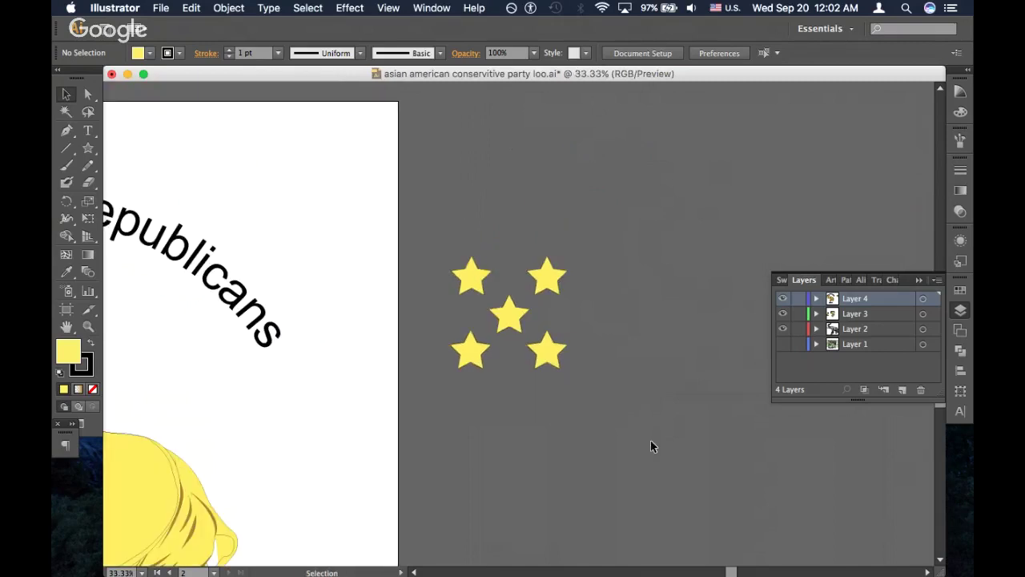
Duplicate the five-star cluster diagonally down to the right so the copy interlocks with the original's spacing
left_click_drag(578, 254, 432, 396)
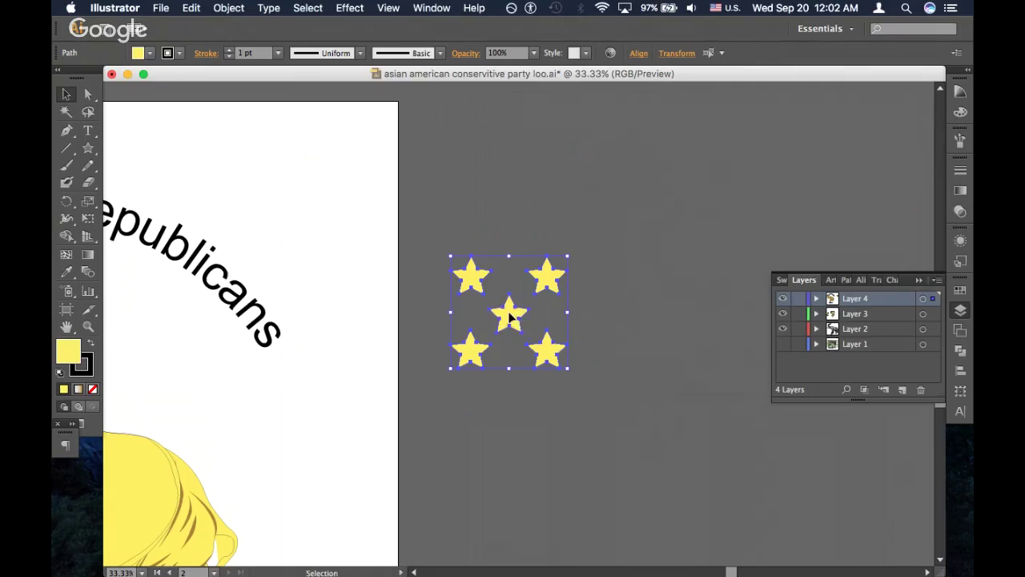
left_click_drag(510, 313, 584, 348)
key("super+z")
left_click_drag(506, 325, 623, 360)
left_click_drag(623, 355, 623, 355)
left_click(643, 484)
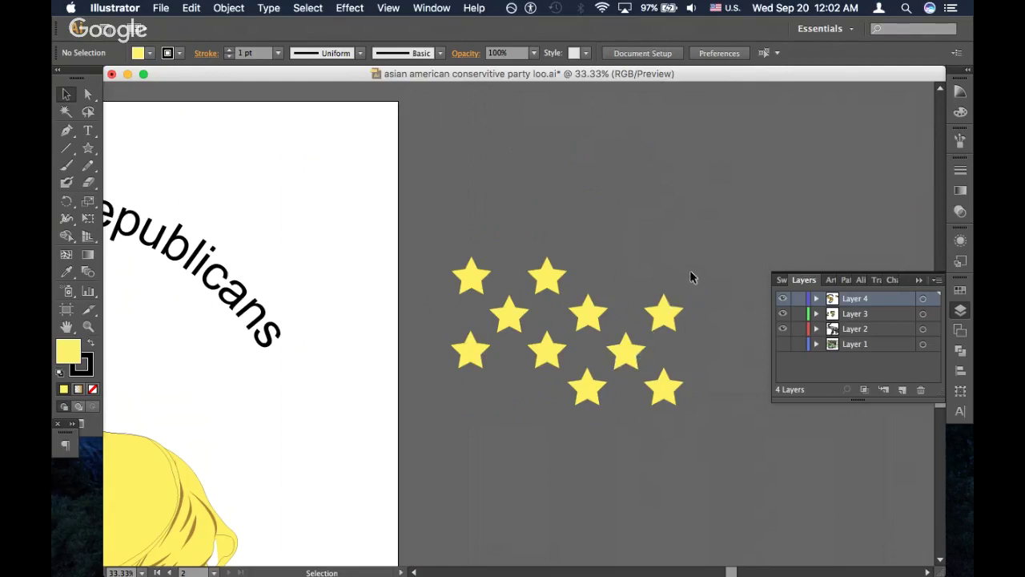
Place further copies of the five-star cluster above the existing ones, continuing the interlocking staggered pattern
left_click_drag(439, 238, 547, 380)
left_click_drag(513, 324, 558, 210)
scroll(658, 218, "up", 2)
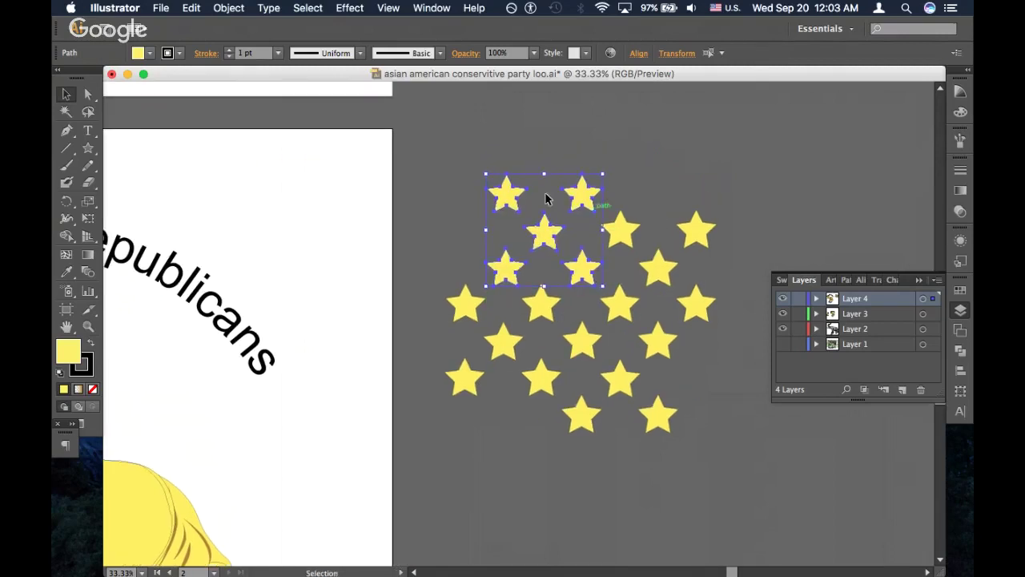
left_click(581, 137)
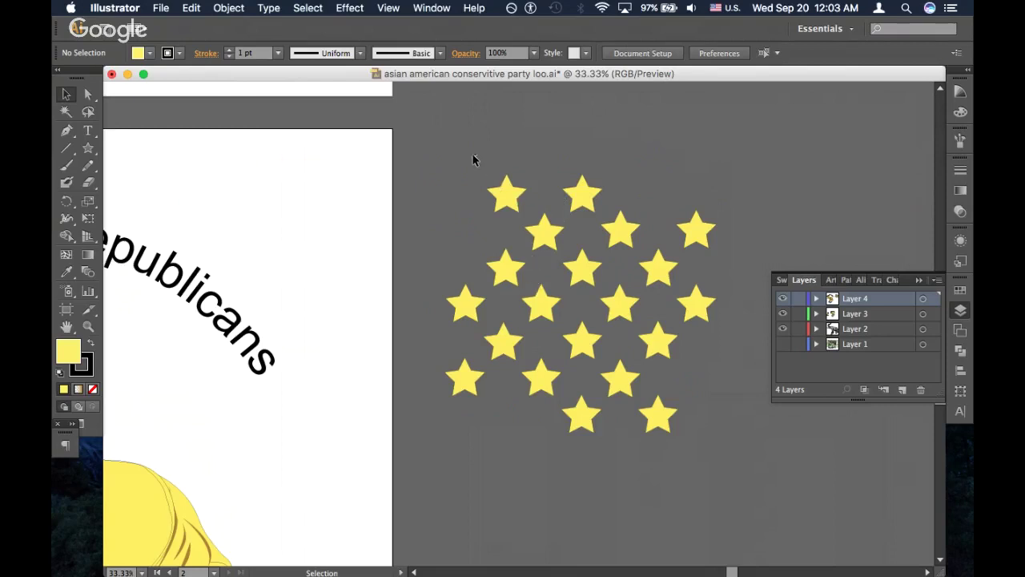
Duplicate the topmost five-star cluster to its upper left, fitting the copy into the staggered rows
left_click_drag(474, 161, 590, 272)
left_click_drag(547, 234, 432, 206)
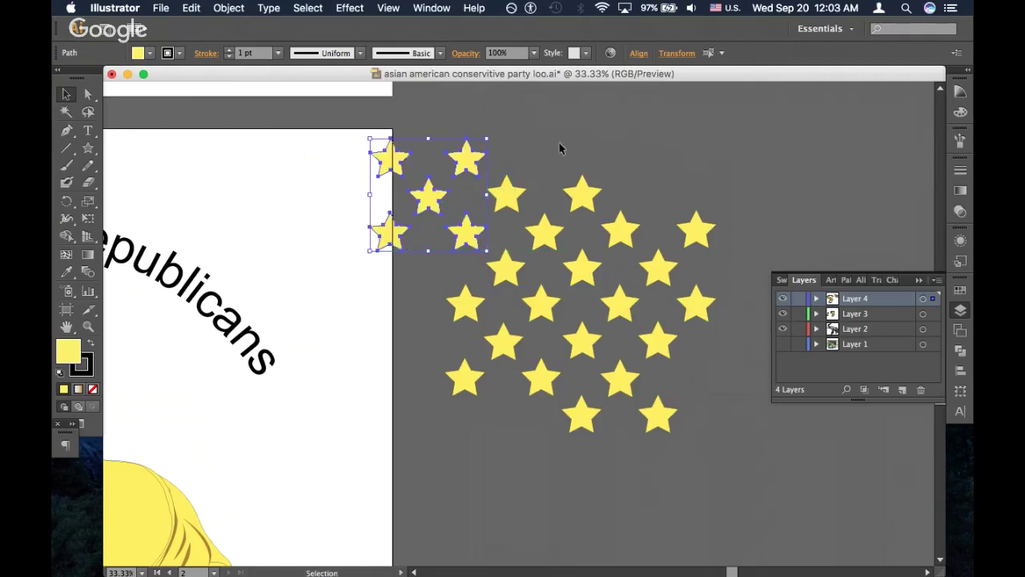
left_click(538, 132)
Delete the four outlying stars at the pattern's upper-left edge, including the two overlapping the artboard
left_click(392, 160)
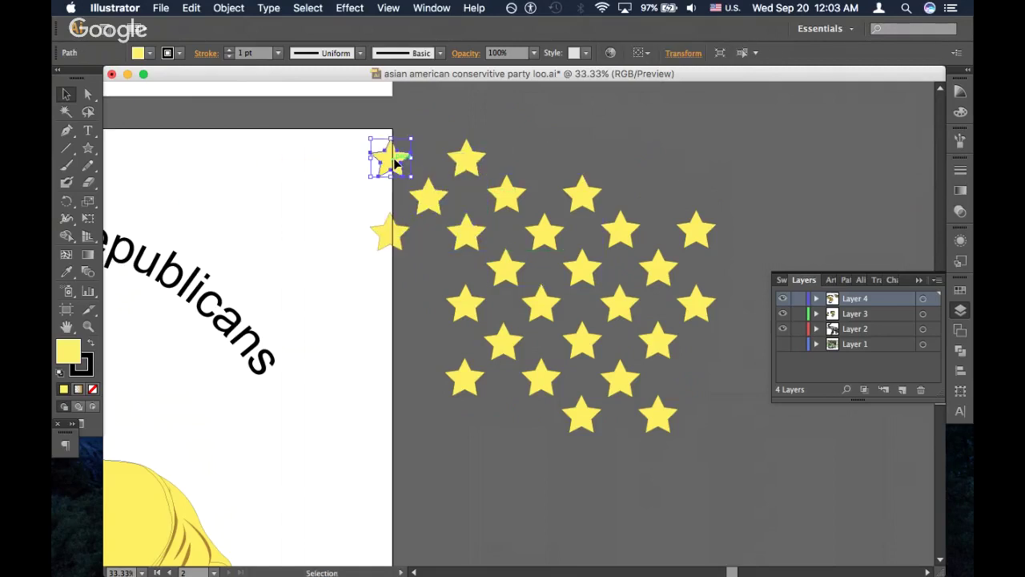
key("Delete")
left_click(399, 242)
key("Delete")
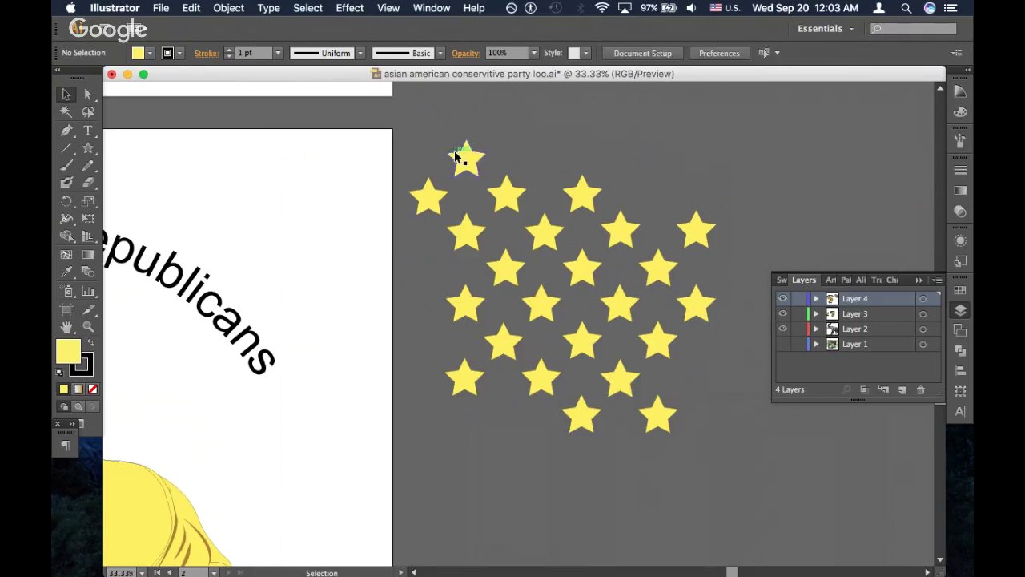
left_click(426, 201)
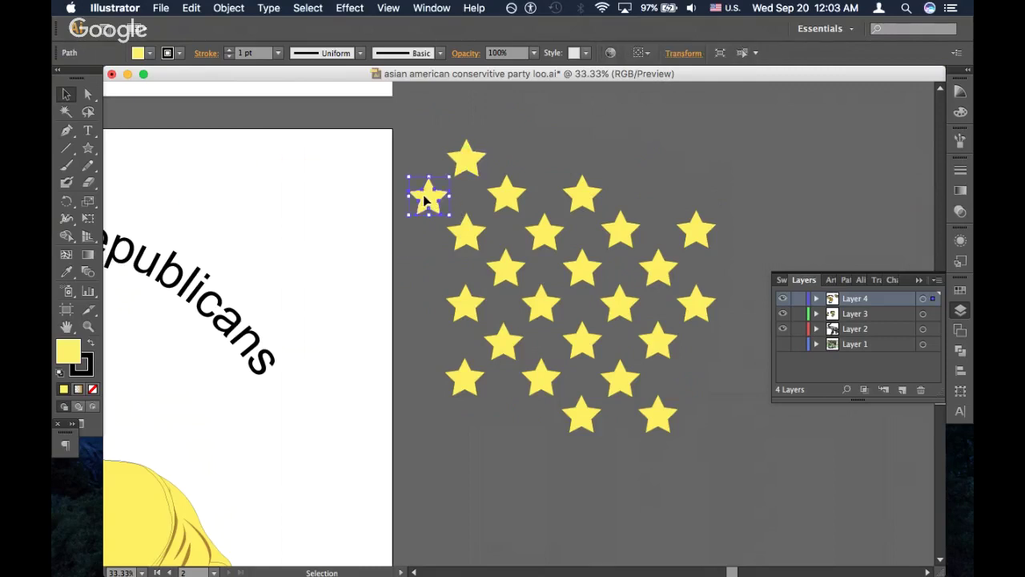
key("Delete")
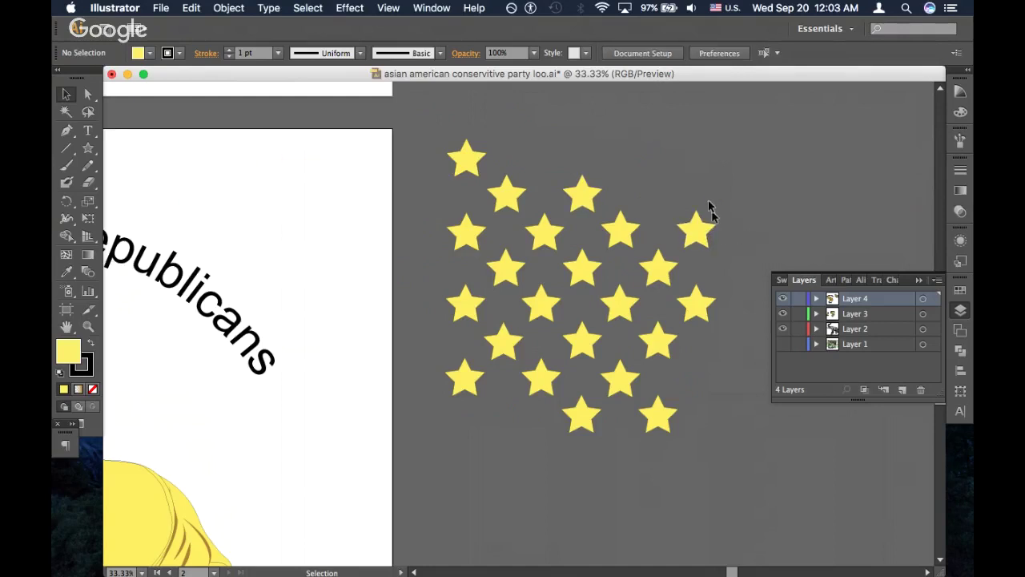
left_click(472, 164)
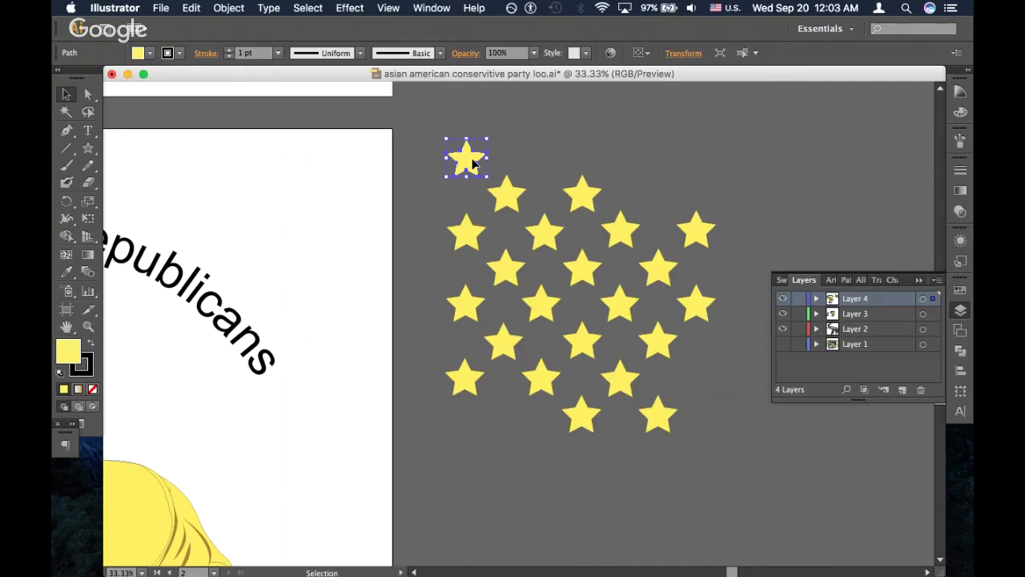
key("Delete")
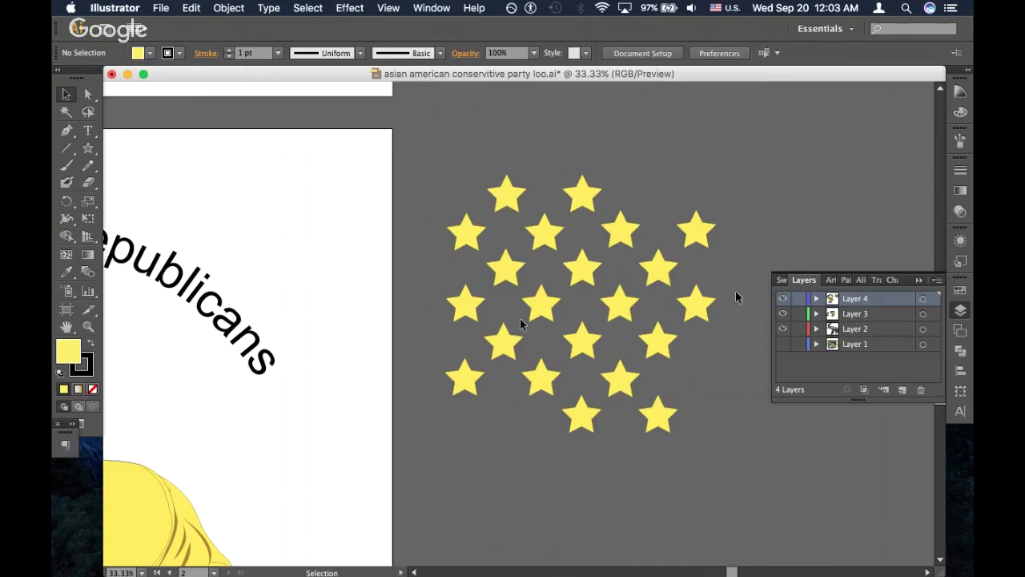
Delete the two stars hanging below the pattern's bottom row
left_click(584, 421)
key("Delete")
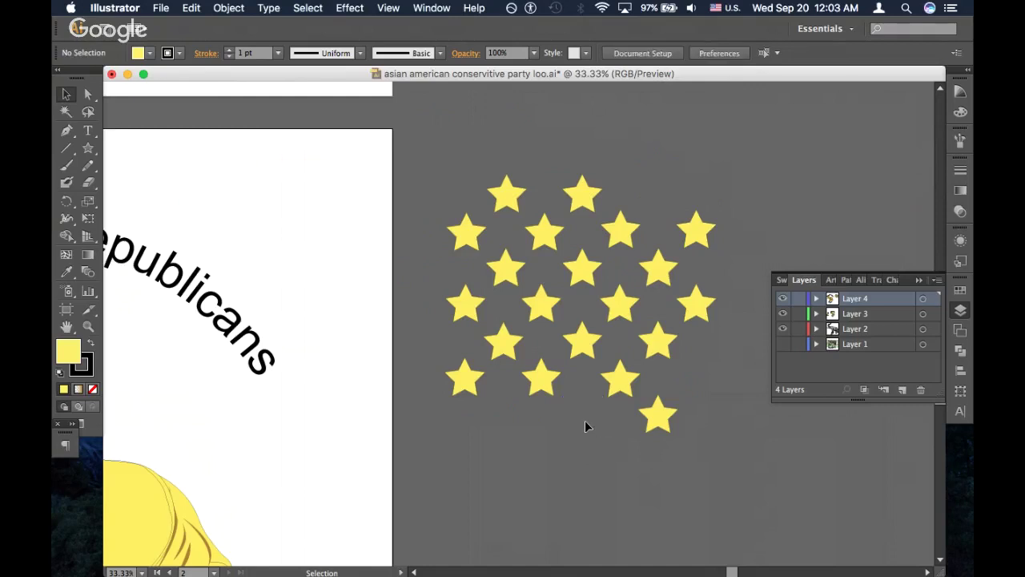
left_click(672, 408)
key("Delete")
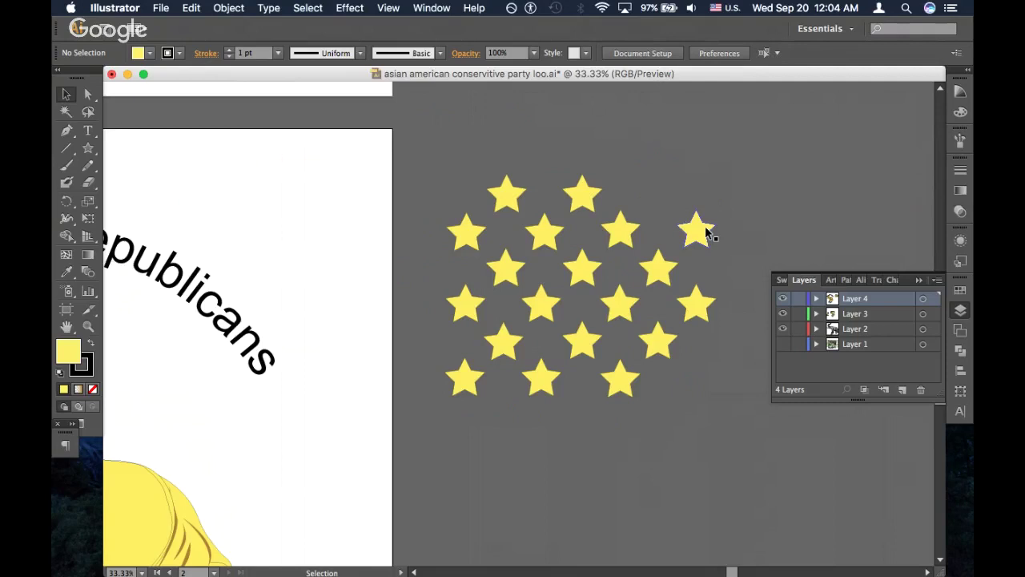
Move the second row's outermost right star to the end of the top row and delete the fourth row's outermost right star
left_click_drag(700, 229, 663, 198)
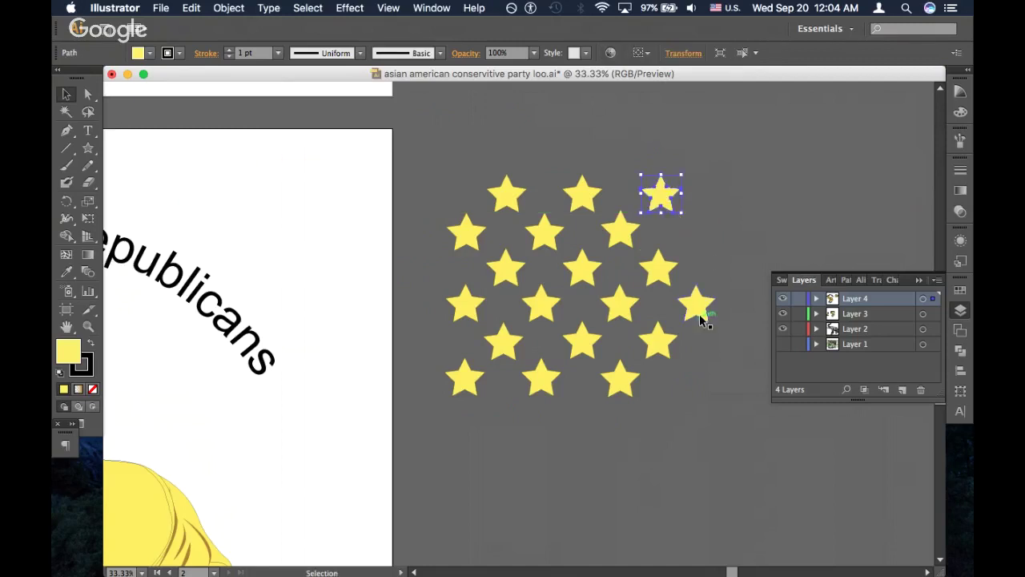
left_click(699, 310)
key("backslash")
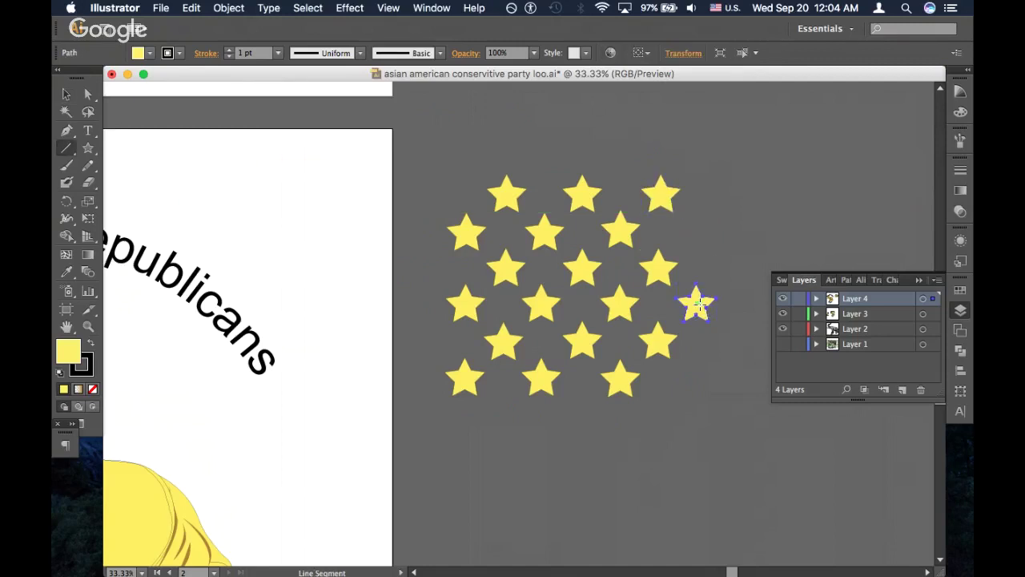
key("Delete")
key("v")
Duplicate the whole star block horizontally to the right so the copy continues the rows with even spacing
left_click_drag(686, 170, 430, 425)
scroll(485, 360, "down", 3)
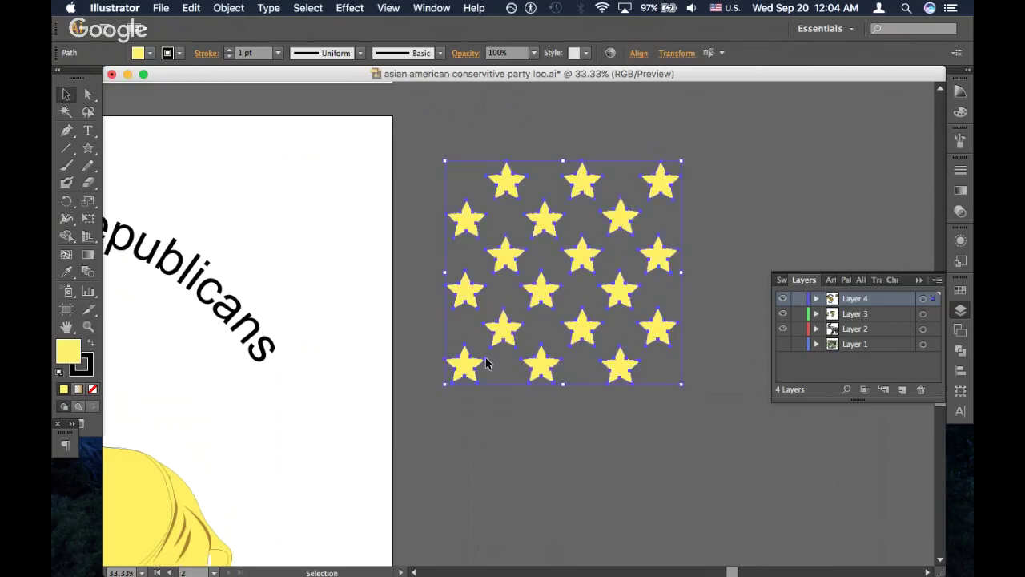
scroll(481, 336, "up", 3)
scroll(472, 313, "right", 3)
left_click_drag(469, 298, 703, 298)
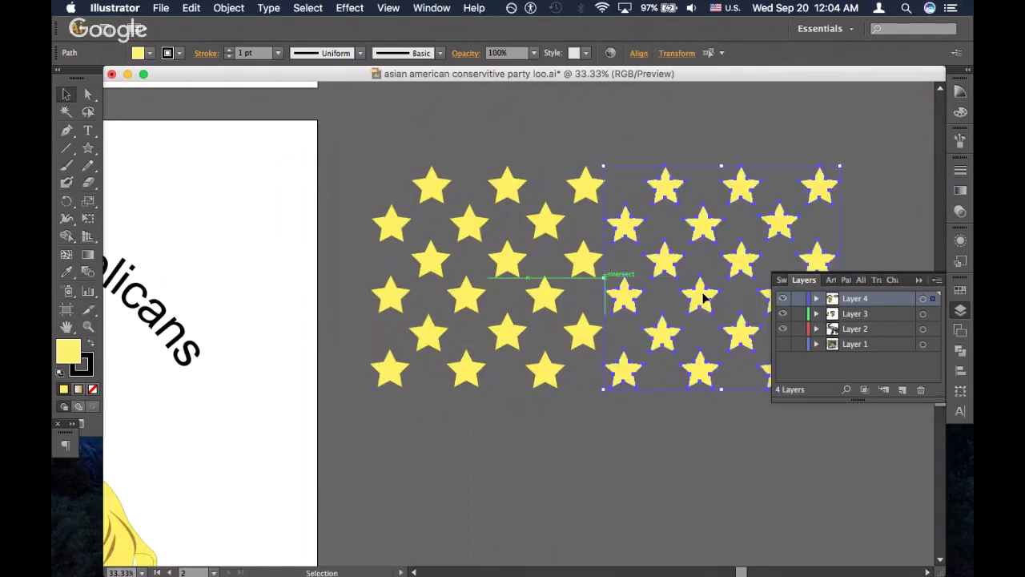
left_click(610, 410)
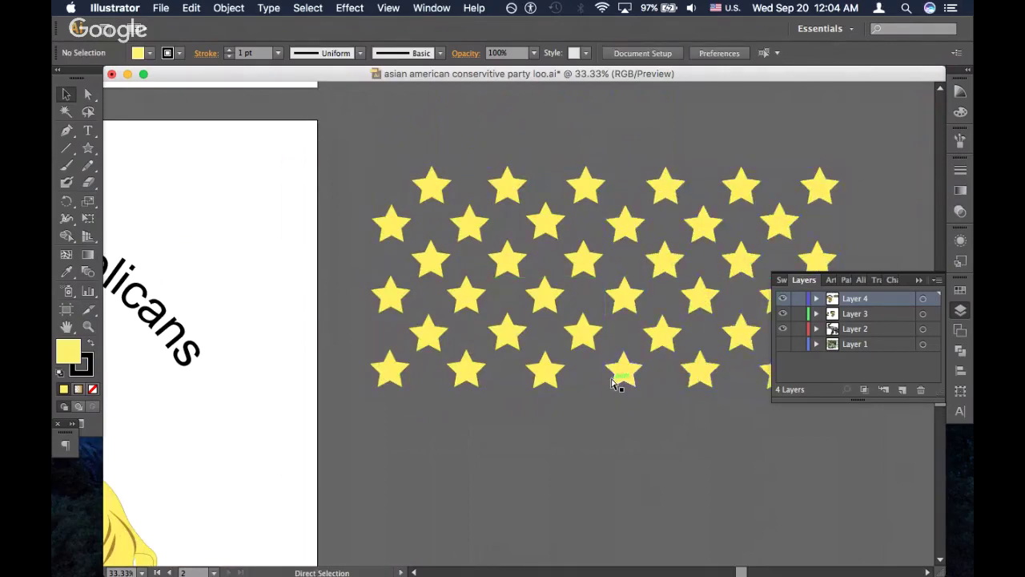
Duplicate the widened star block straight down so the copy continues the staggered rows below
key("super+minus")
scroll(611, 376, "right", 3)
scroll(610, 376, "down", 2)
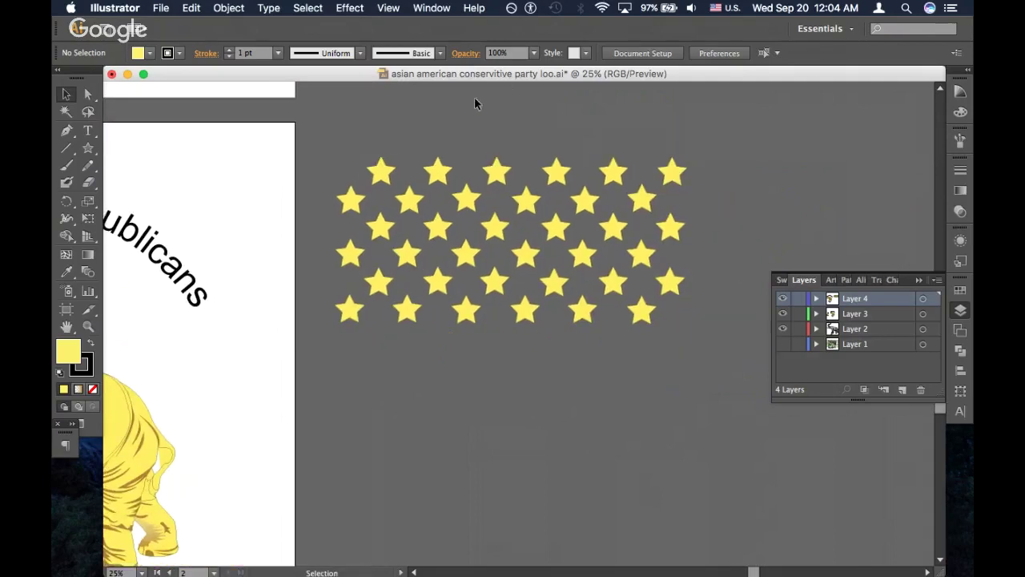
left_click_drag(336, 147, 695, 336)
left_click_drag(526, 256, 531, 425)
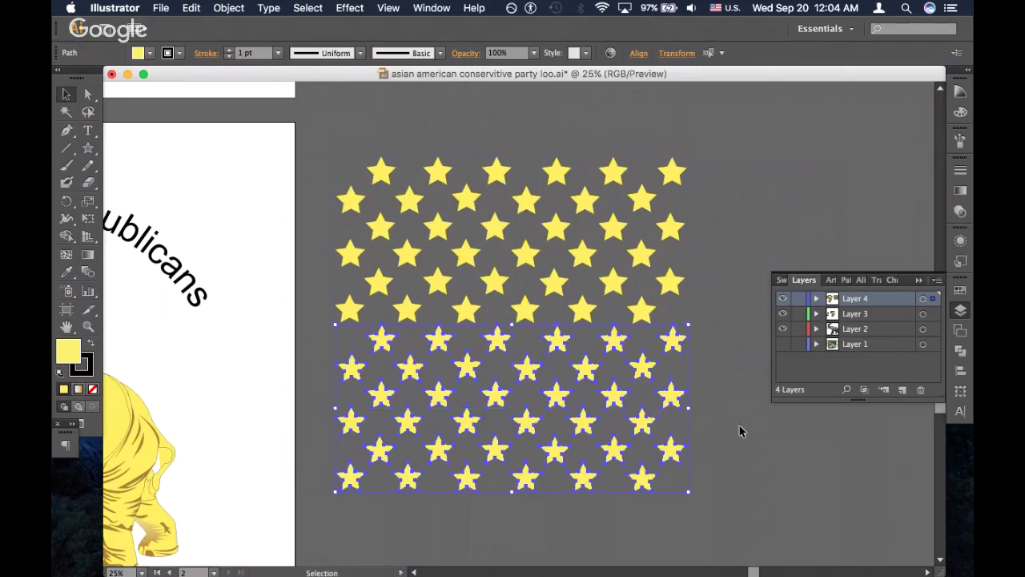
left_click(753, 448)
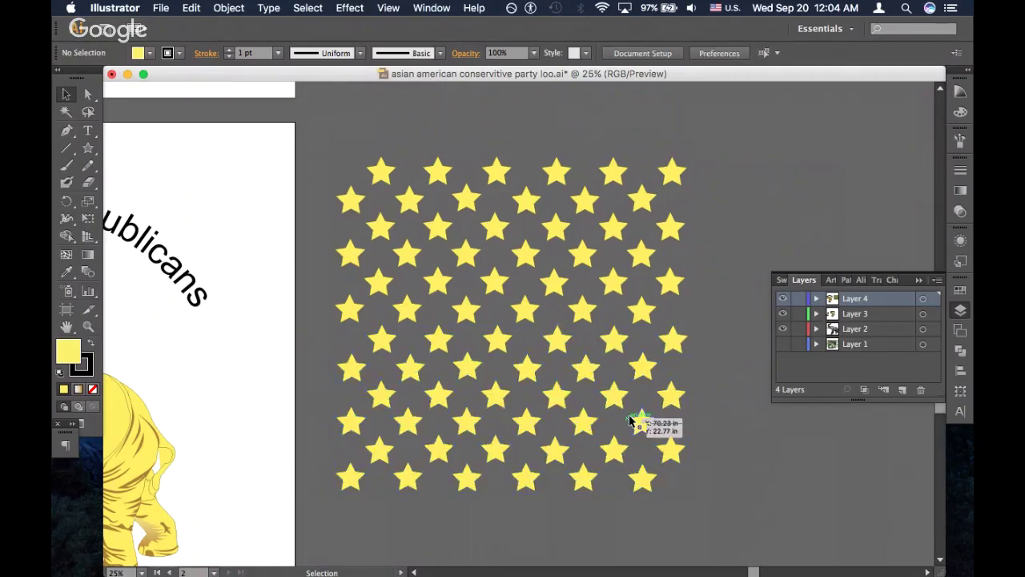
Group all the stars of the finished pattern into one object
key("super+minus")
key("super+equal")
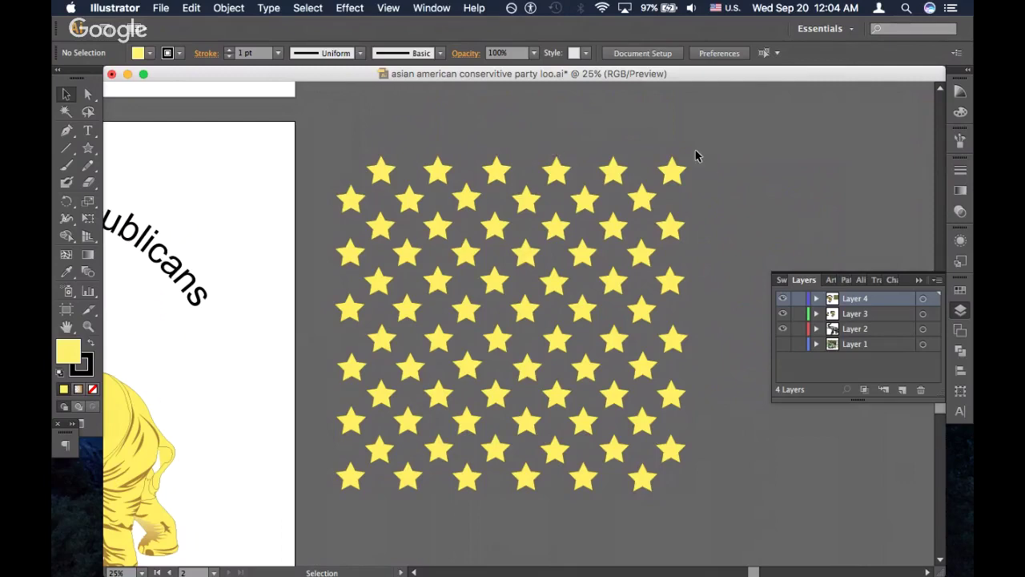
left_click_drag(696, 157, 327, 485)
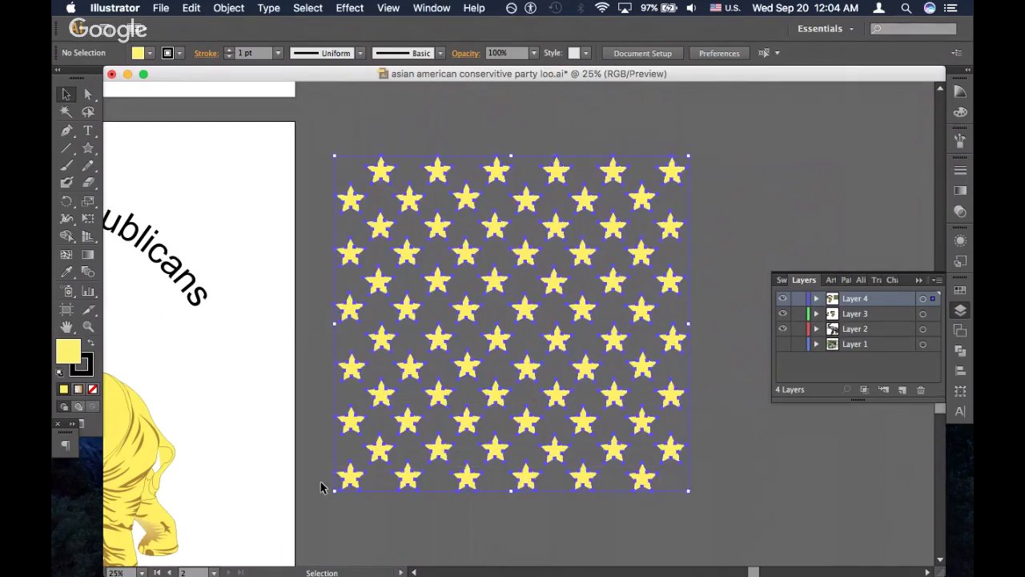
key("v")
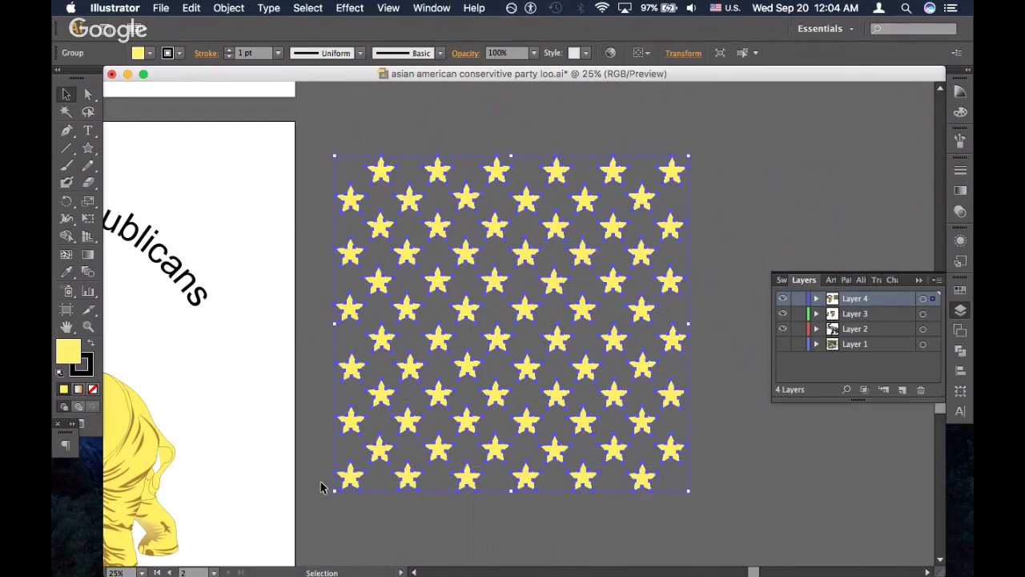
left_click(321, 487)
Place a copy of the star pattern group over the elephant and scale it down to about half size
scroll(320, 487, "down", 3)
scroll(320, 487, "left", 2)
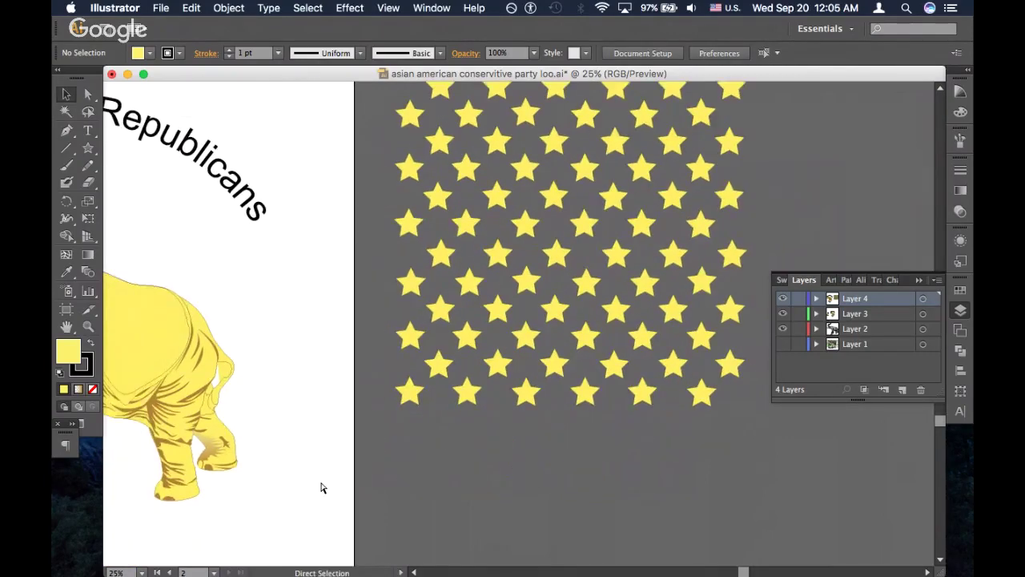
key("super+minus")
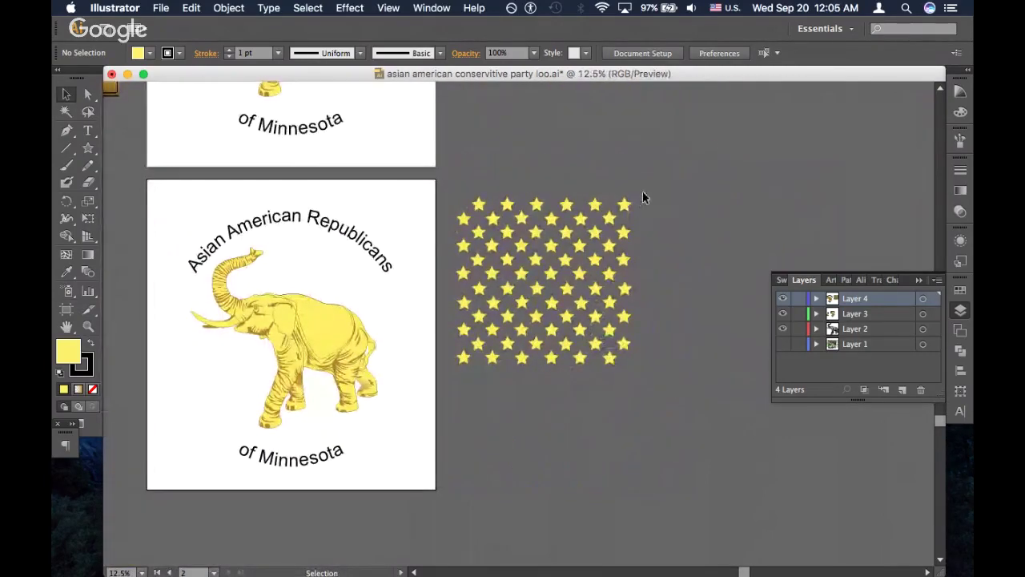
left_click_drag(642, 191, 451, 396)
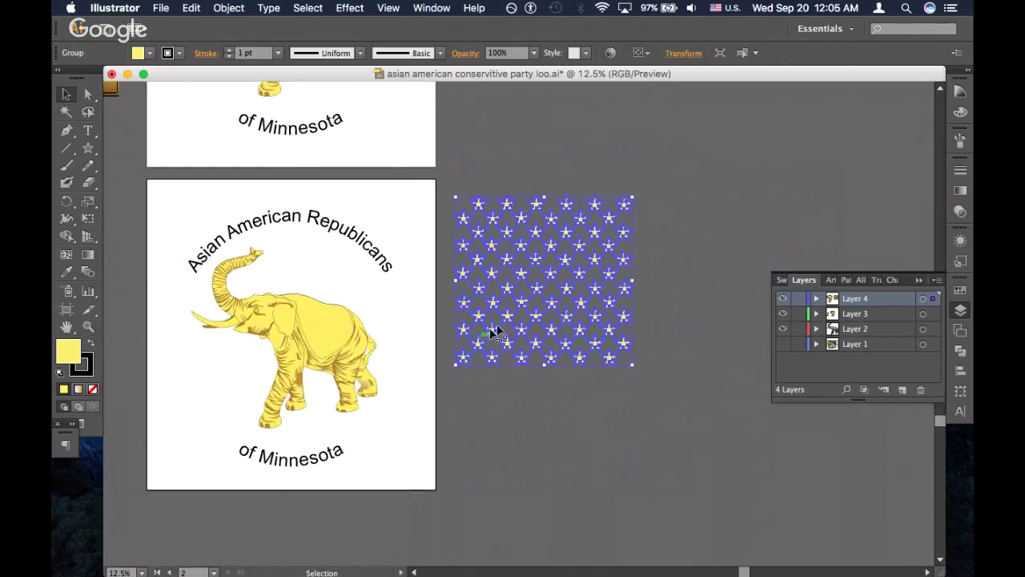
left_click_drag(510, 325, 332, 335)
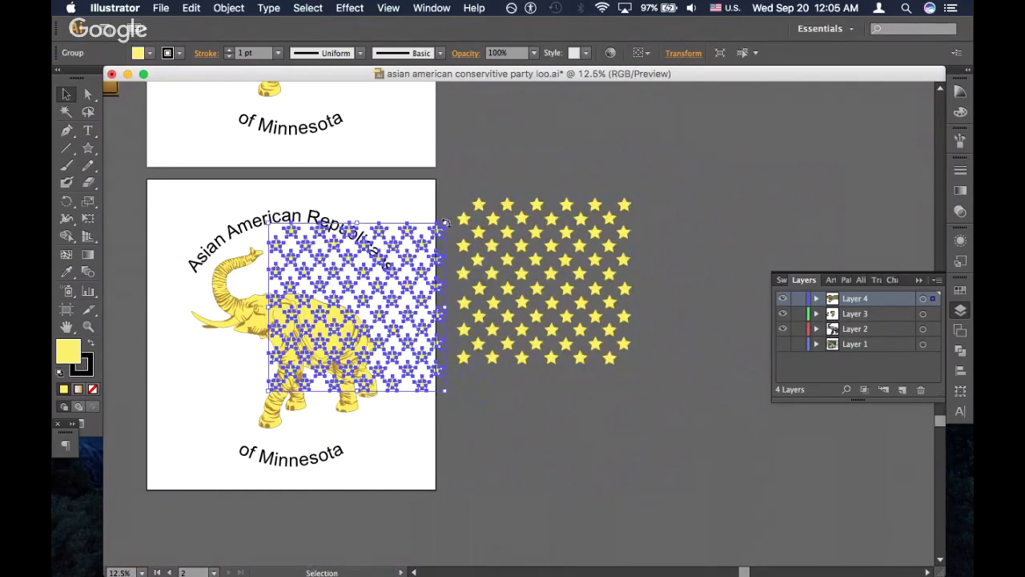
left_click_drag(443, 226, 360, 307)
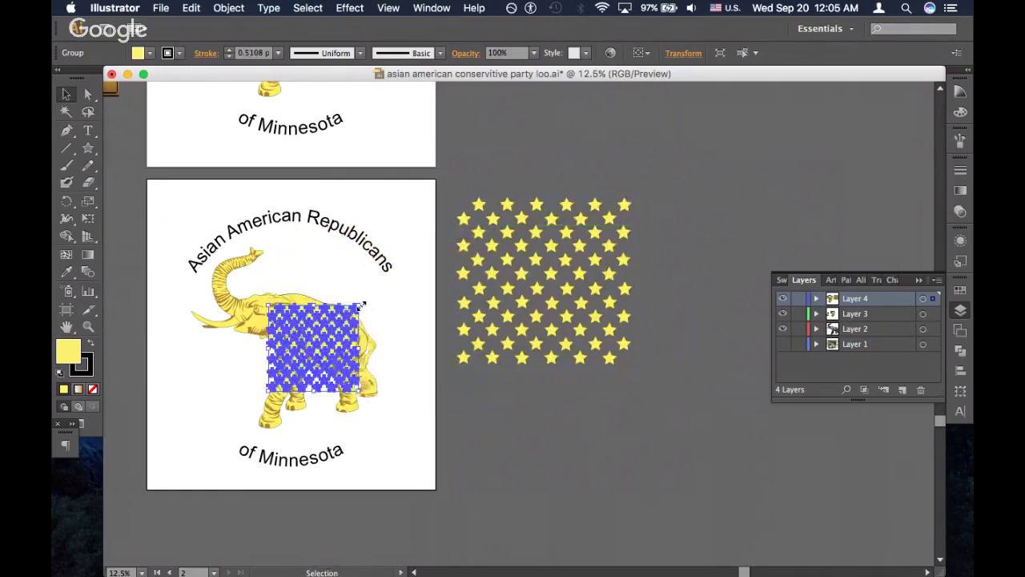
Move the scaled star pattern up so that it covers the elephant's back
key("super+equal")
key("super+equal")
key("super+equal")
scroll(359, 305, "left", 10)
scroll(359, 306, "down", 3)
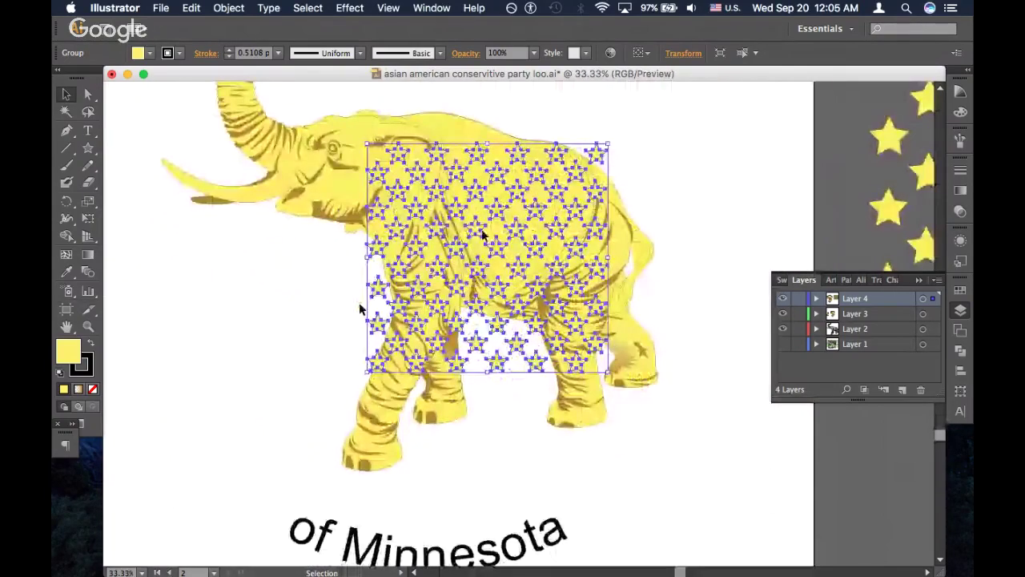
left_click_drag(558, 184, 563, 124)
scroll(562, 185, "up", 4)
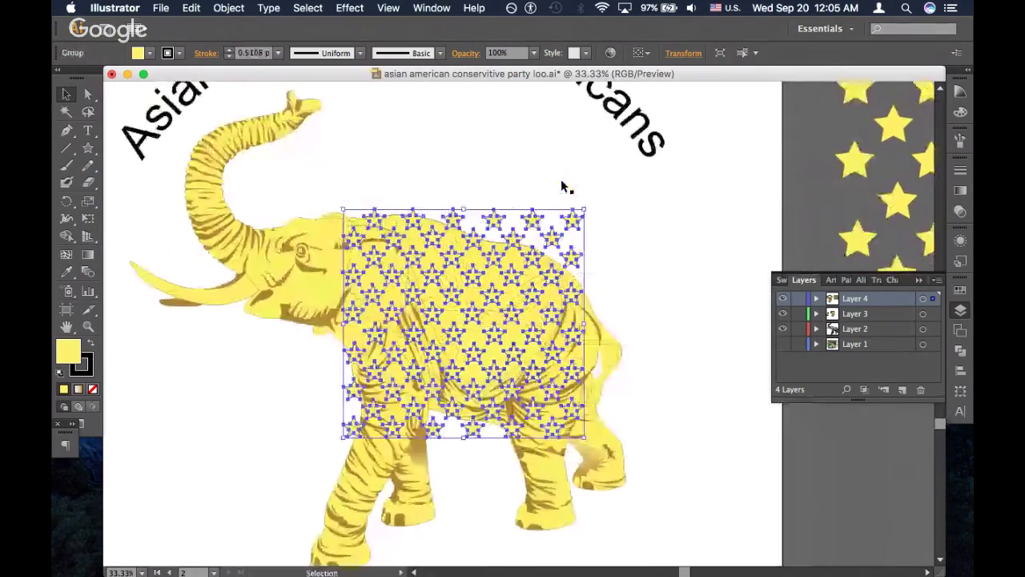
Scale the star pattern down further from its lower-left corner to fit over the blanket area on the elephant's back
scroll(563, 186, "up", 2)
scroll(563, 187, "right", 1)
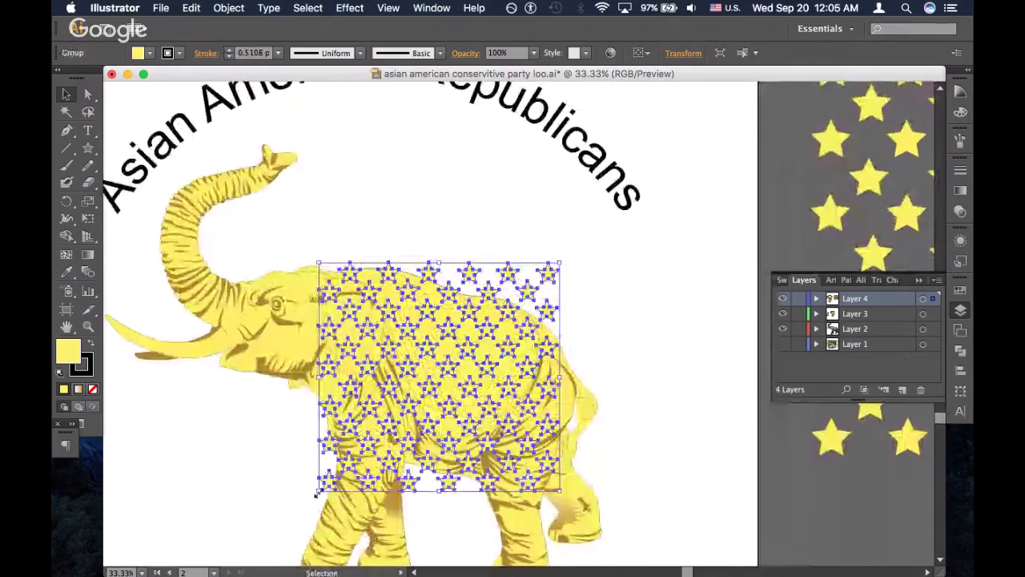
left_click_drag(317, 492, 386, 428)
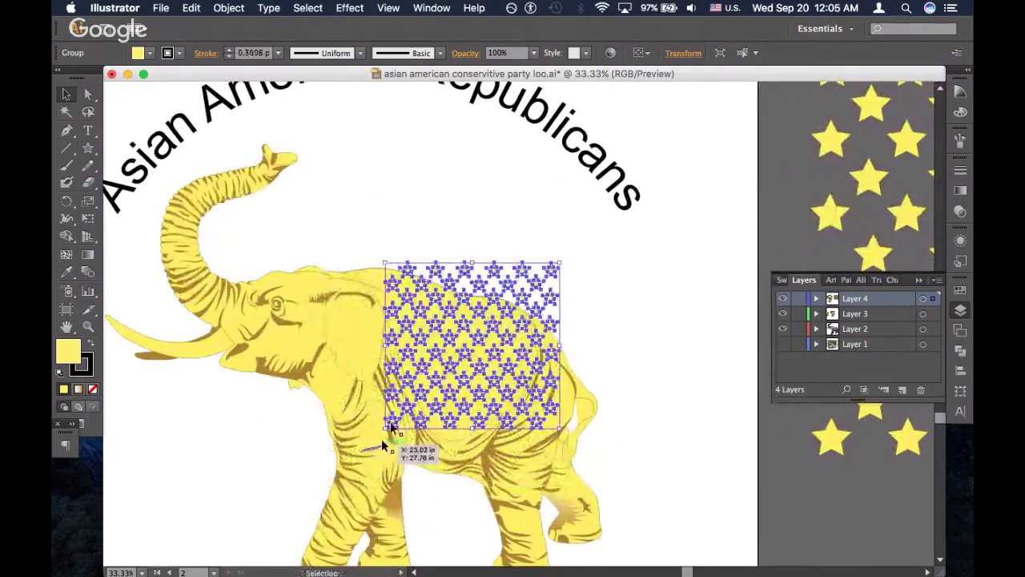
key("super")
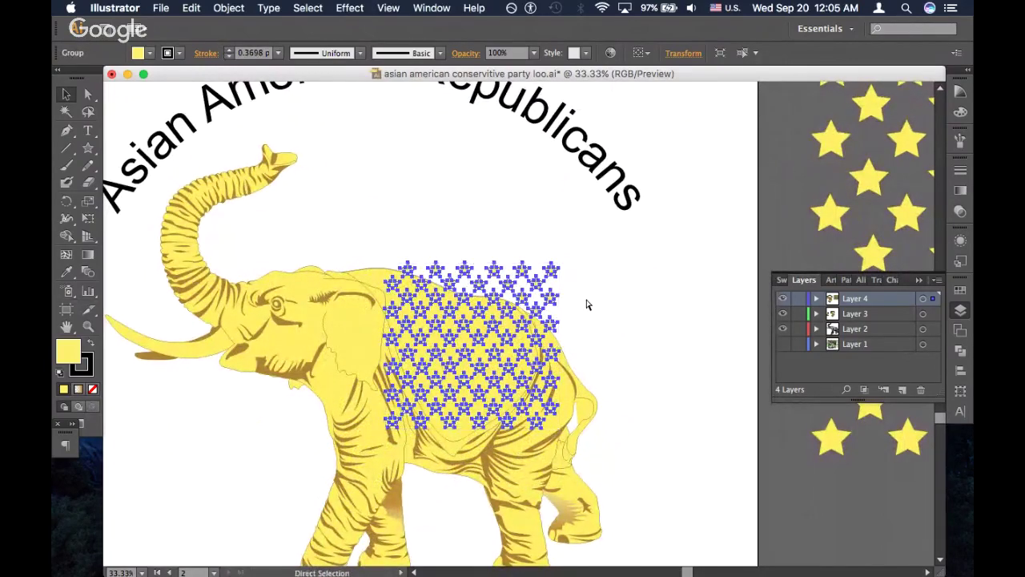
key("super+equal")
key("super+equal")
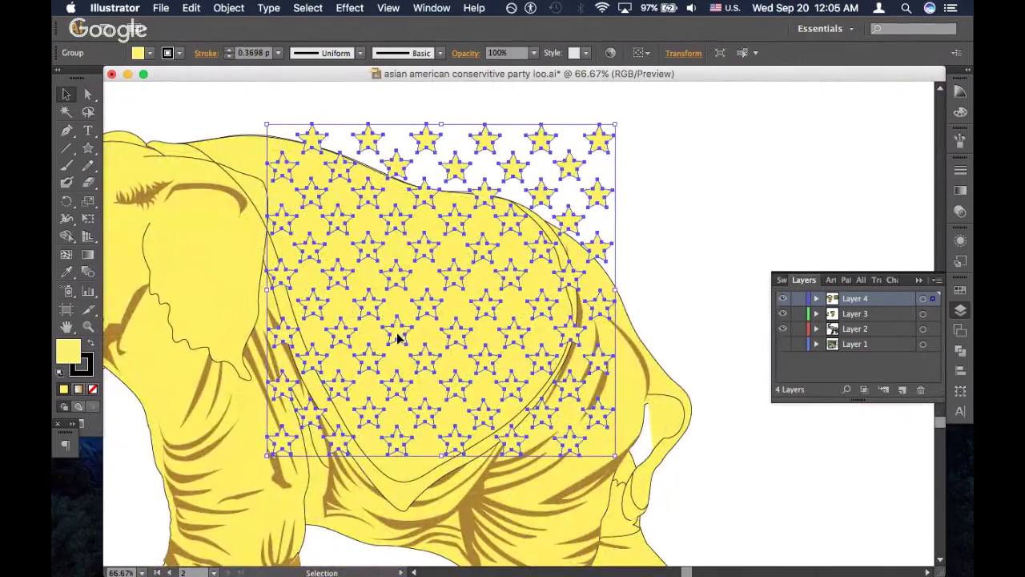
right_click(307, 417)
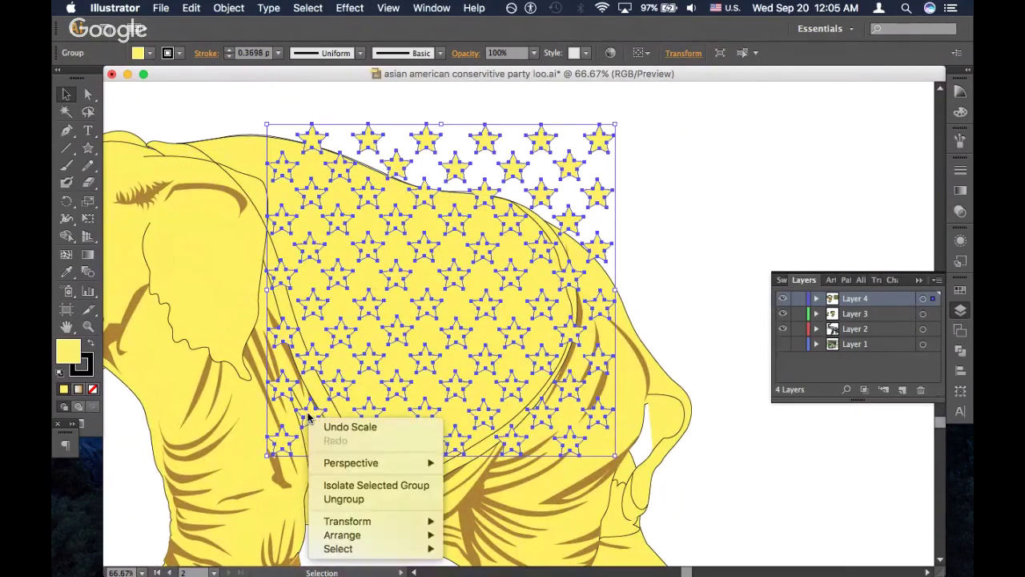
mouse_move(361, 527)
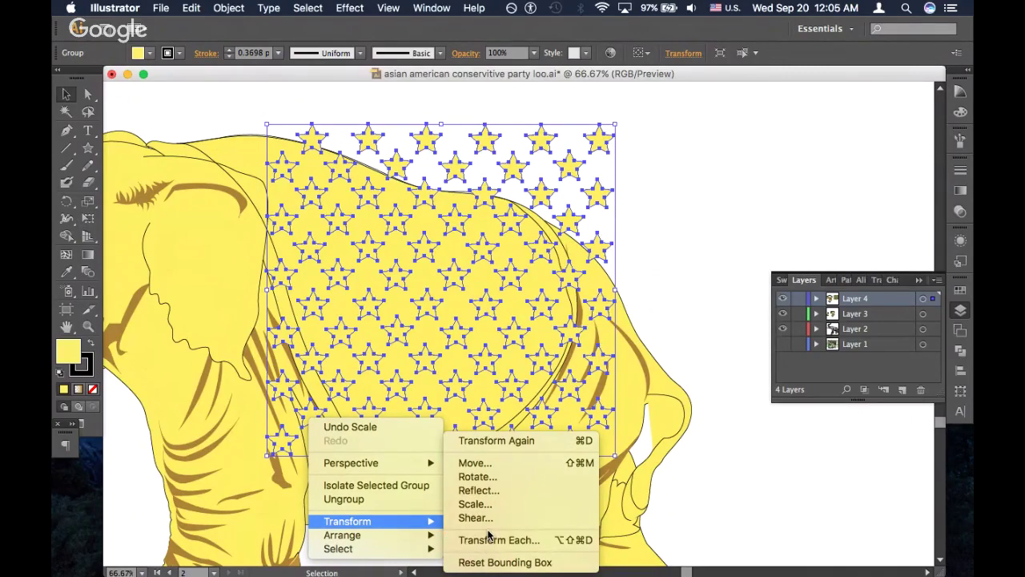
left_click(708, 314)
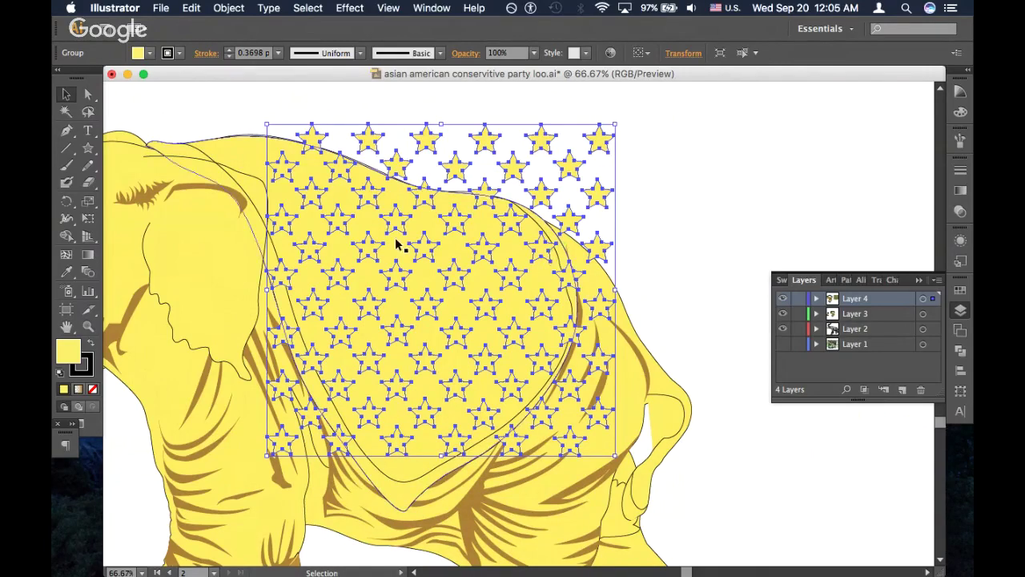
key("Tab")
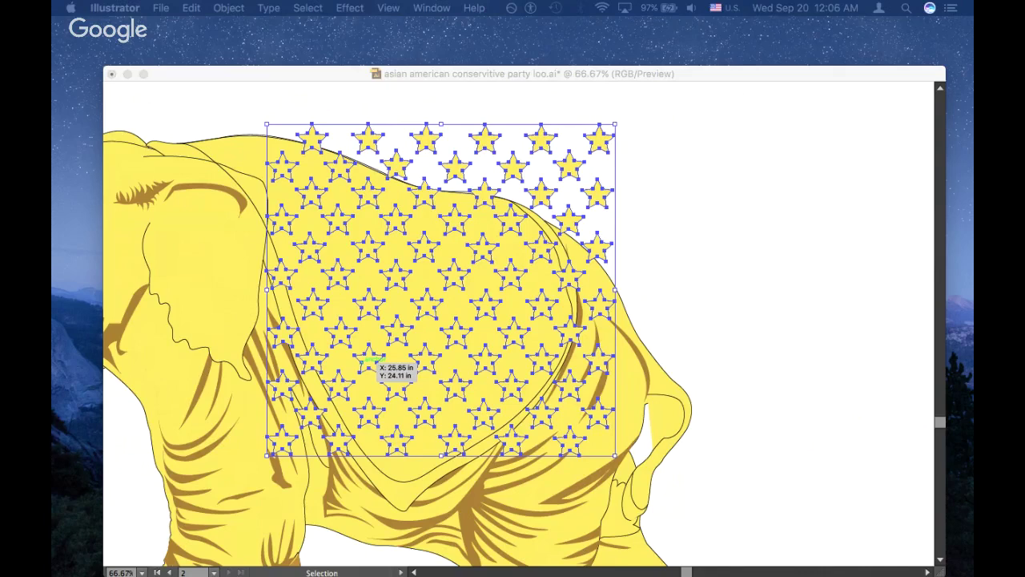
Examine the whole logo and the star pattern's fit over the elephant's back
scroll(712, 389, "left", 10)
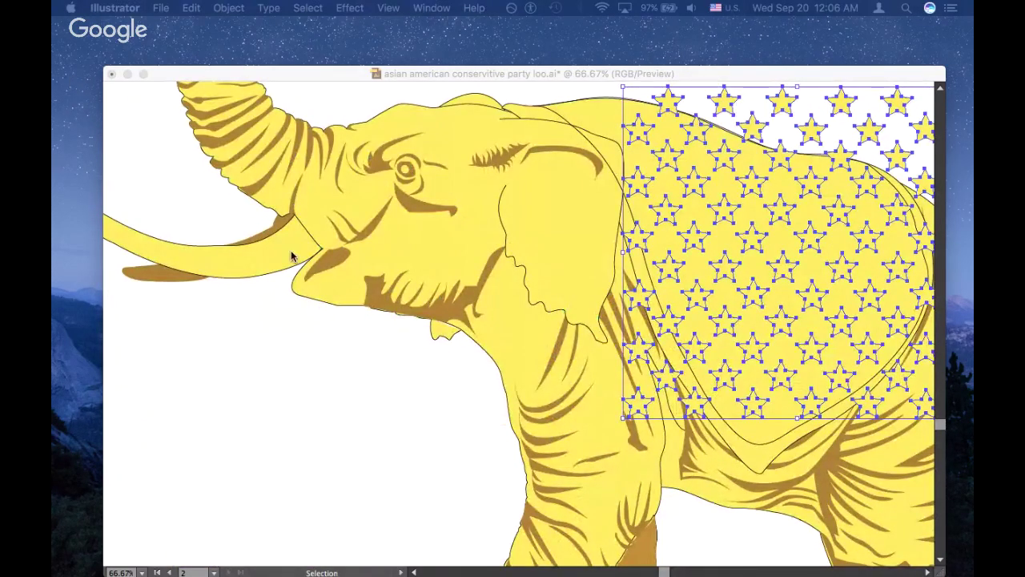
left_click(253, 349)
key("a")
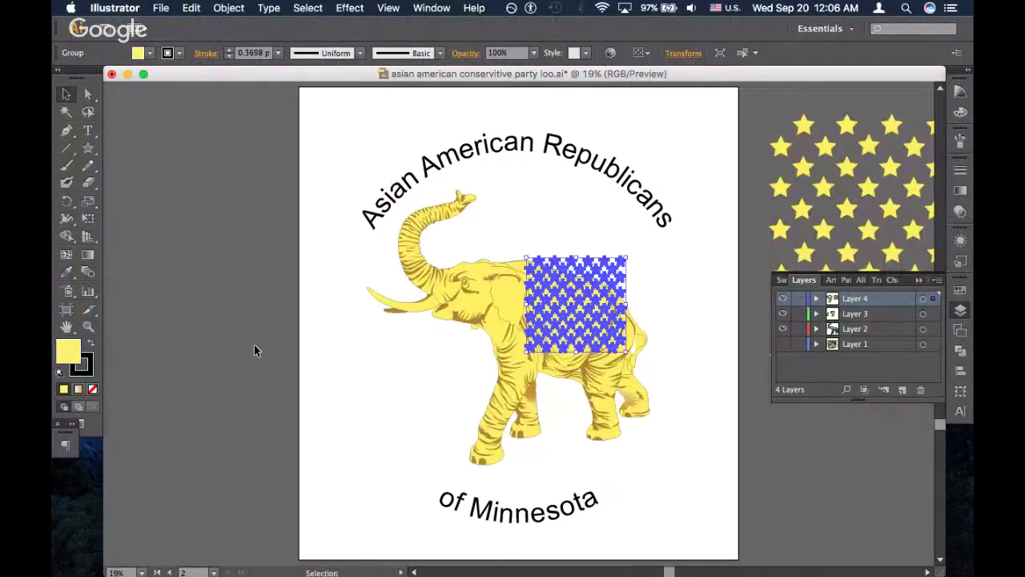
key("v")
left_click(407, 390)
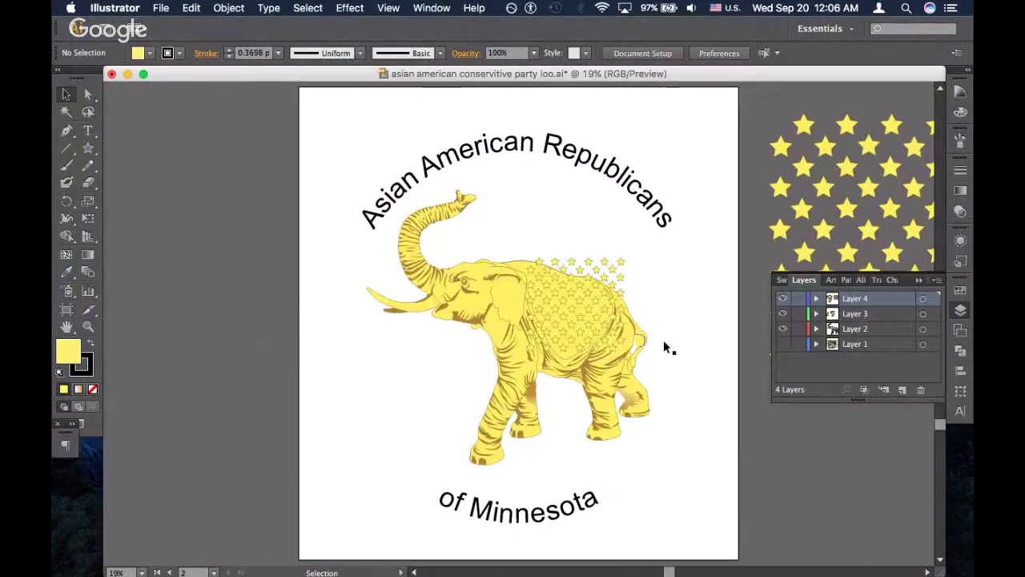
key("a")
key("super+equal")
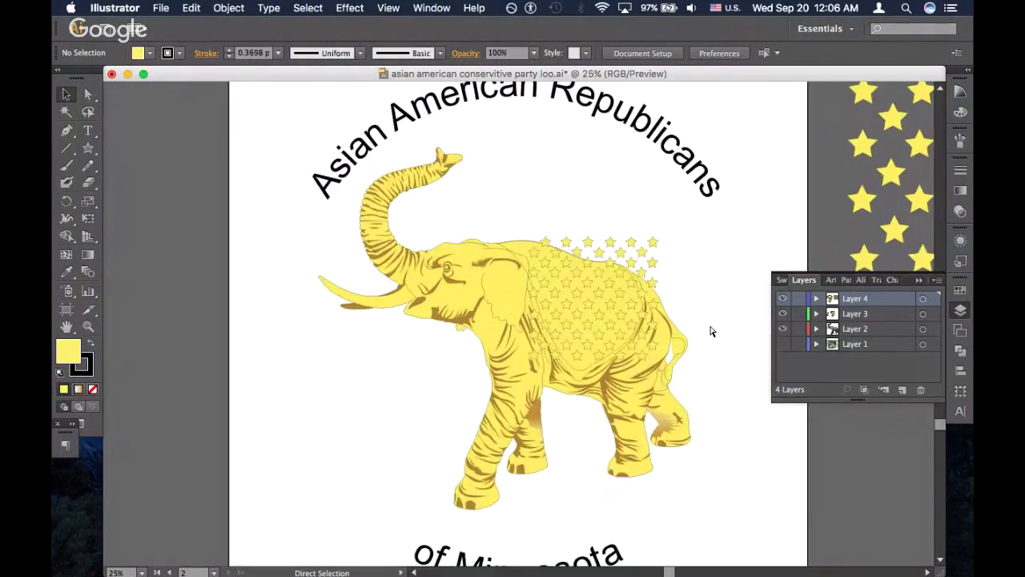
scroll(710, 330, "down", 4)
scroll(709, 325, "up", 3)
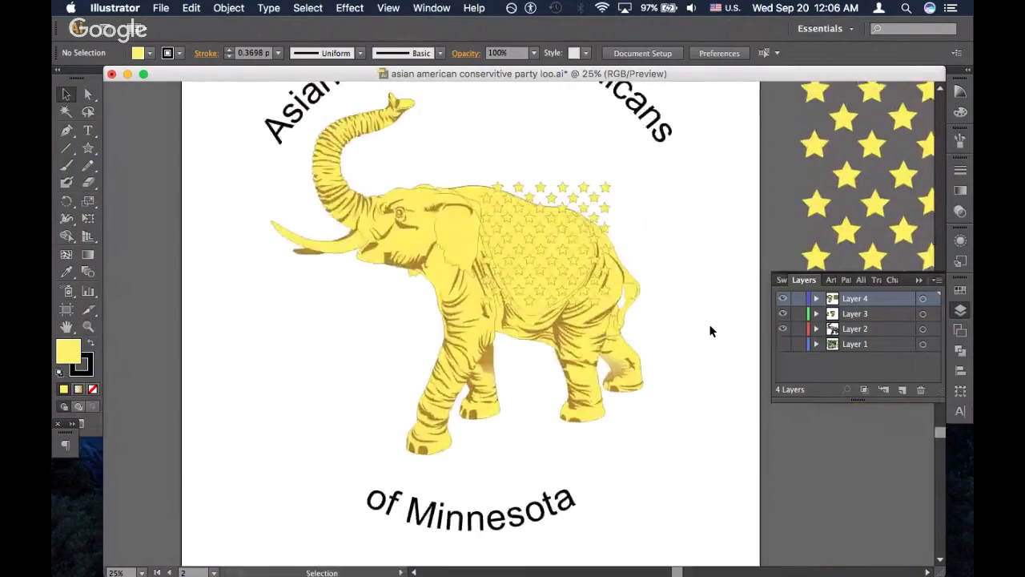
scroll(710, 325, "left", 1)
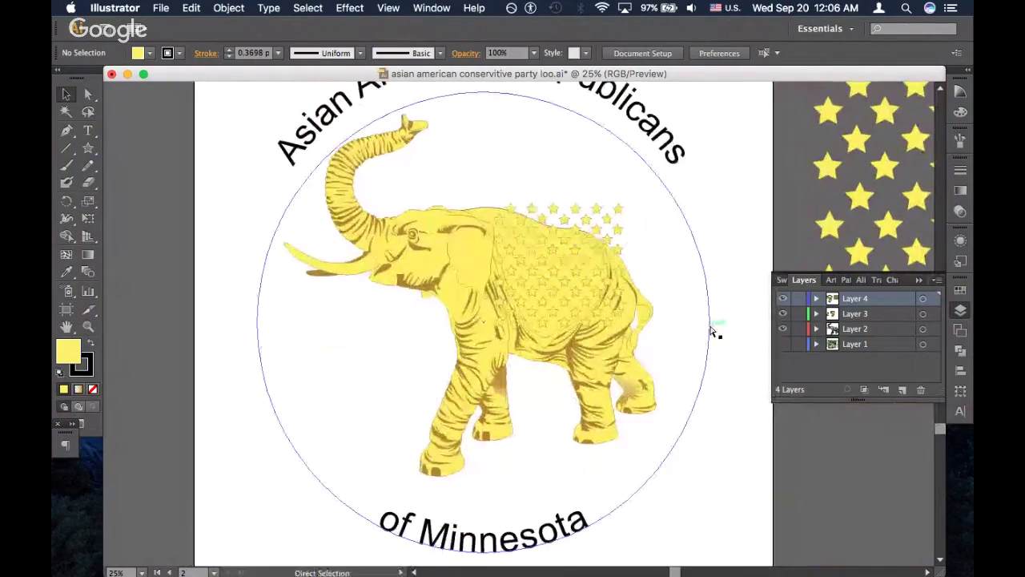
key("super+equal")
key("super+equal")
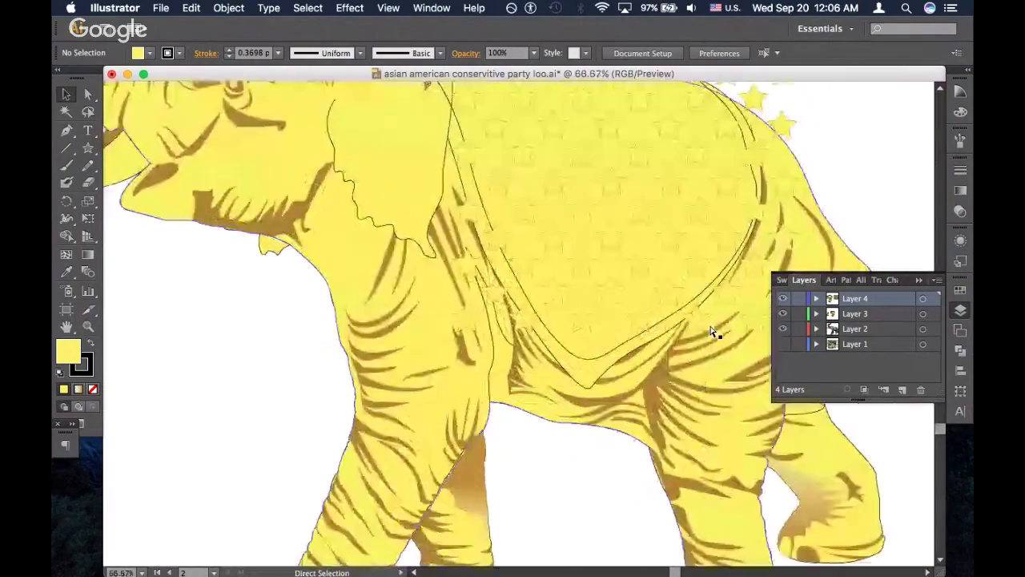
scroll(597, 235, "up", 2)
scroll(597, 235, "up", 3)
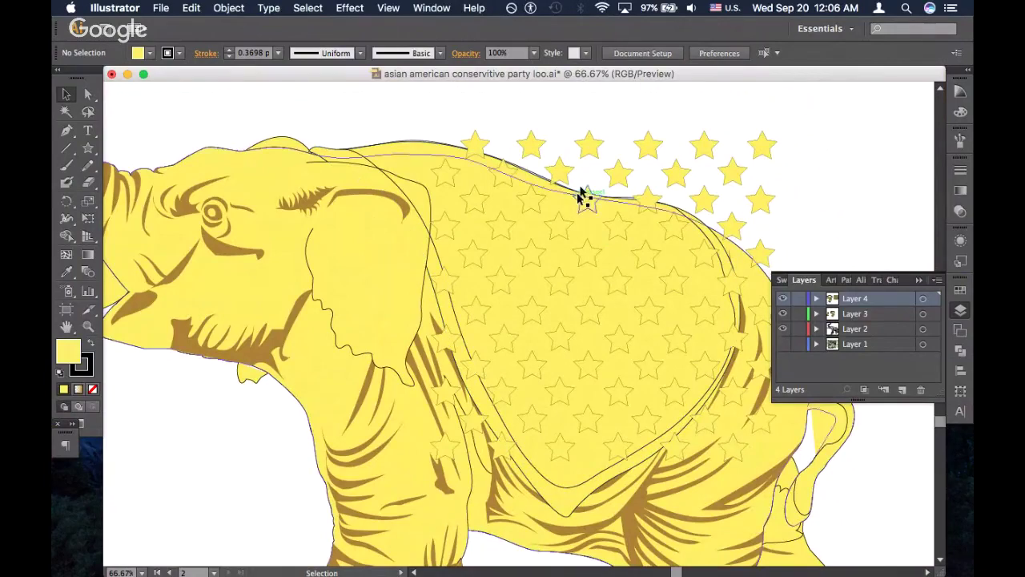
left_click(602, 149)
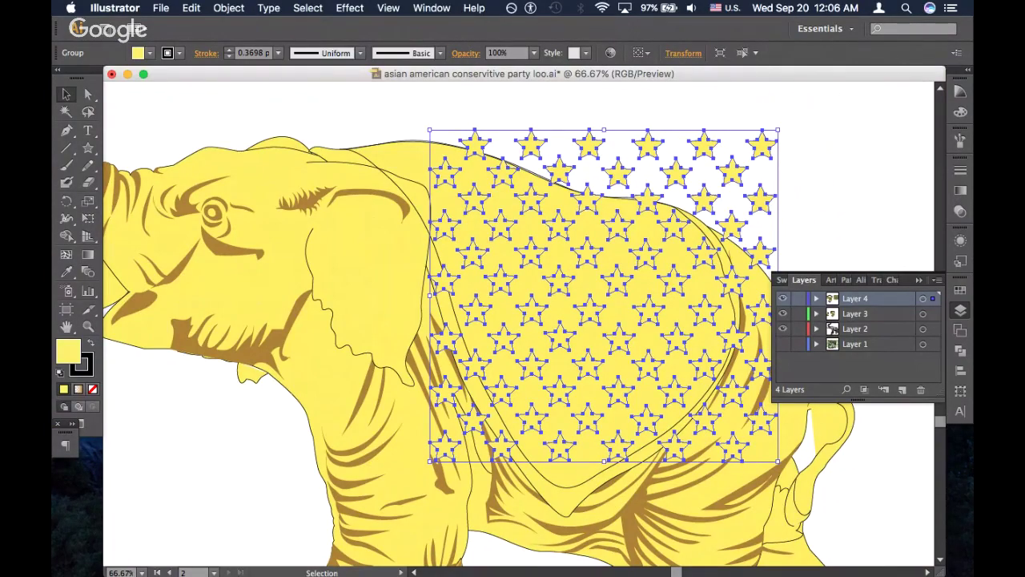
left_click(530, 106)
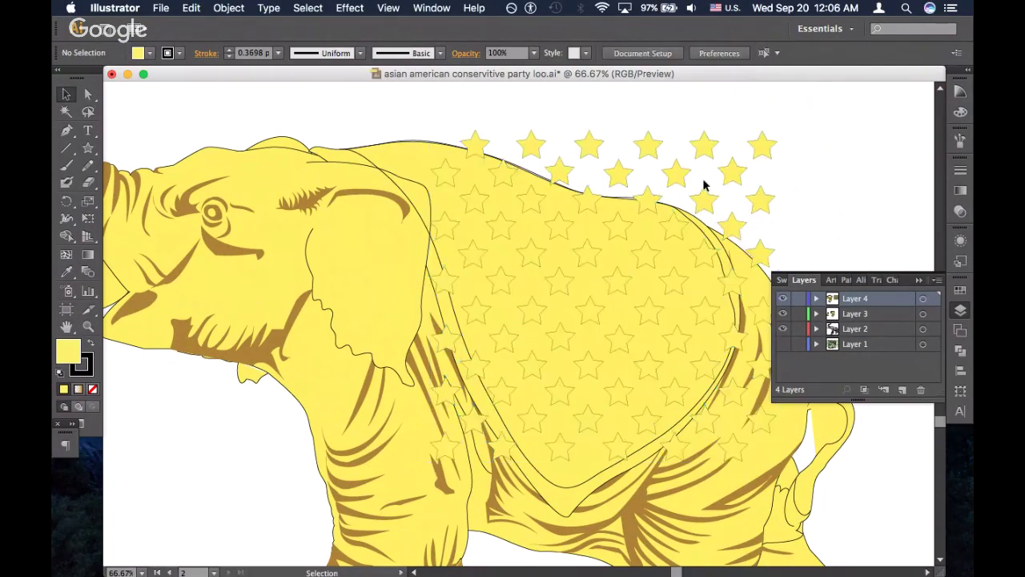
Make the star pattern over the elephant's back narrower and slightly taller, and tilt it counterclockwise
left_click(701, 144)
left_click_drag(781, 129, 741, 115)
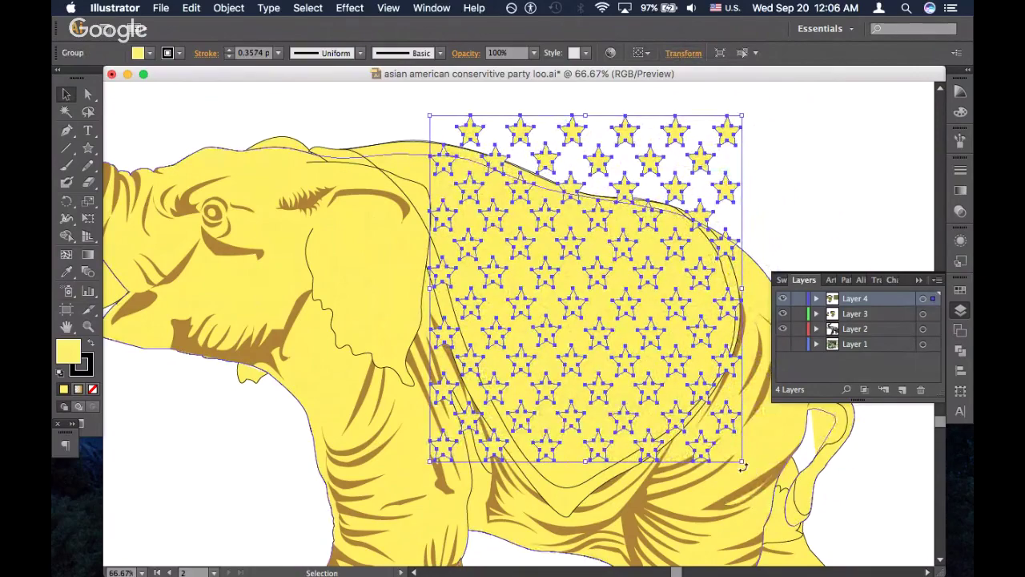
left_click_drag(742, 465, 781, 408)
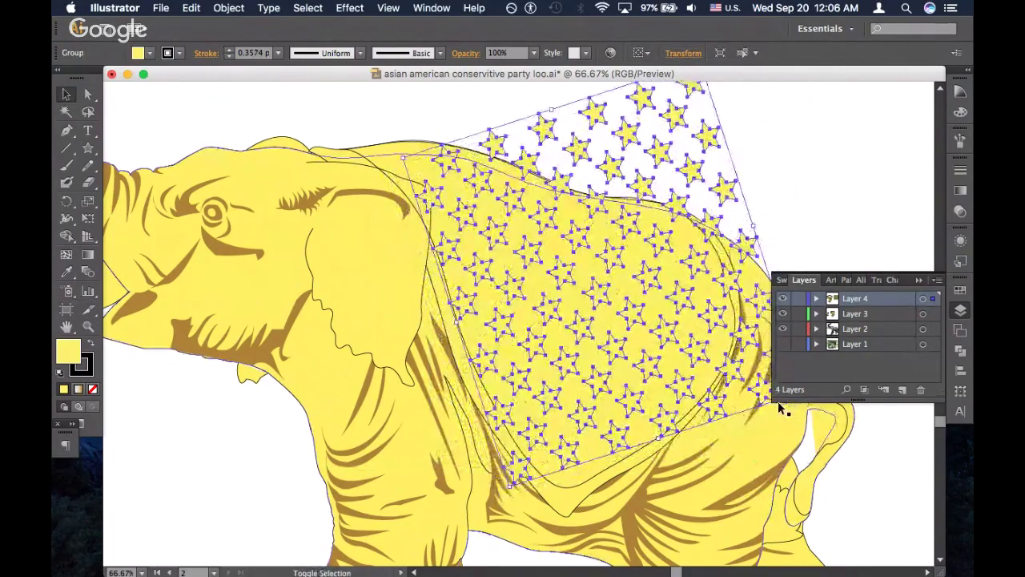
Move the tilted star pattern so that it lies over the blanket area and extends past the elephant's rump
left_click_drag(637, 416, 675, 379)
left_click_drag(572, 368, 578, 364)
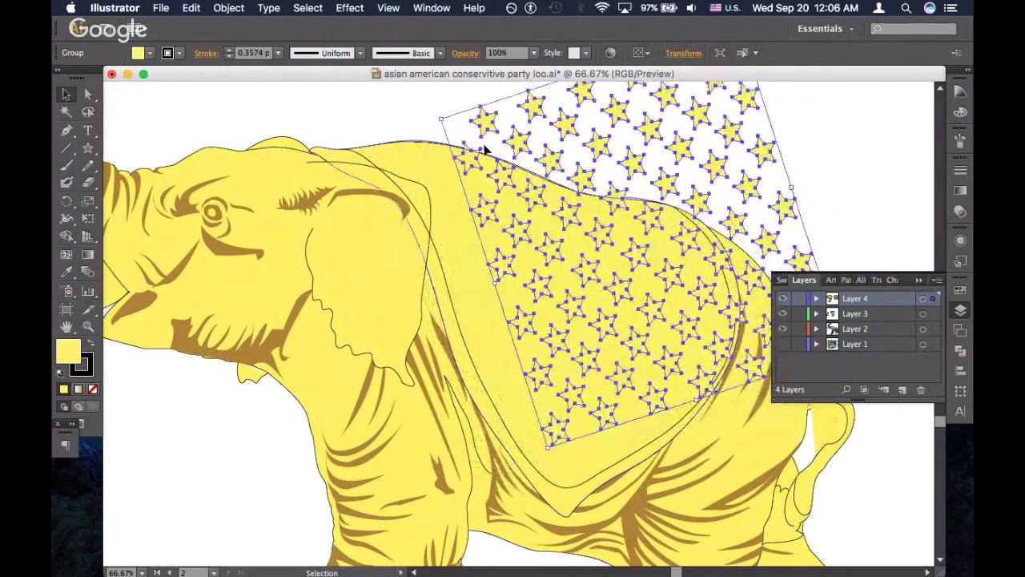
scroll(485, 150, "up", 3)
scroll(485, 149, "right", 4)
left_click(419, 121)
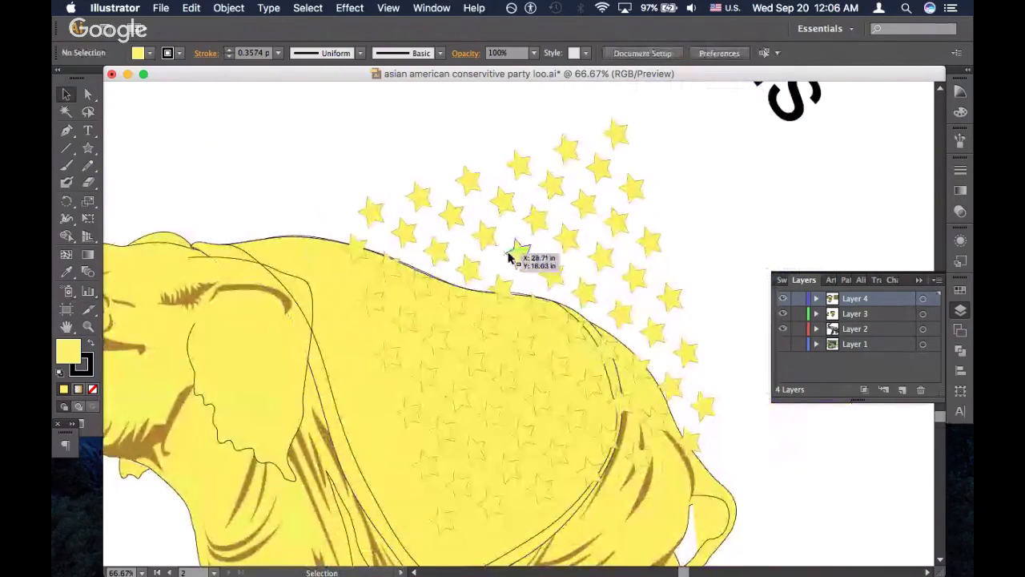
left_click_drag(513, 257, 507, 297)
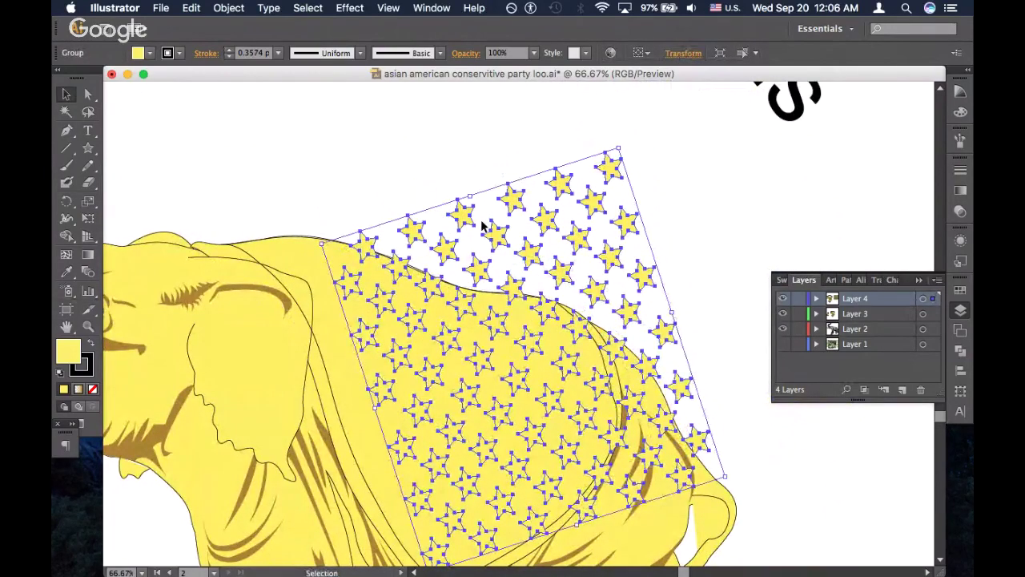
left_click(496, 156)
scroll(496, 156, "down", 3)
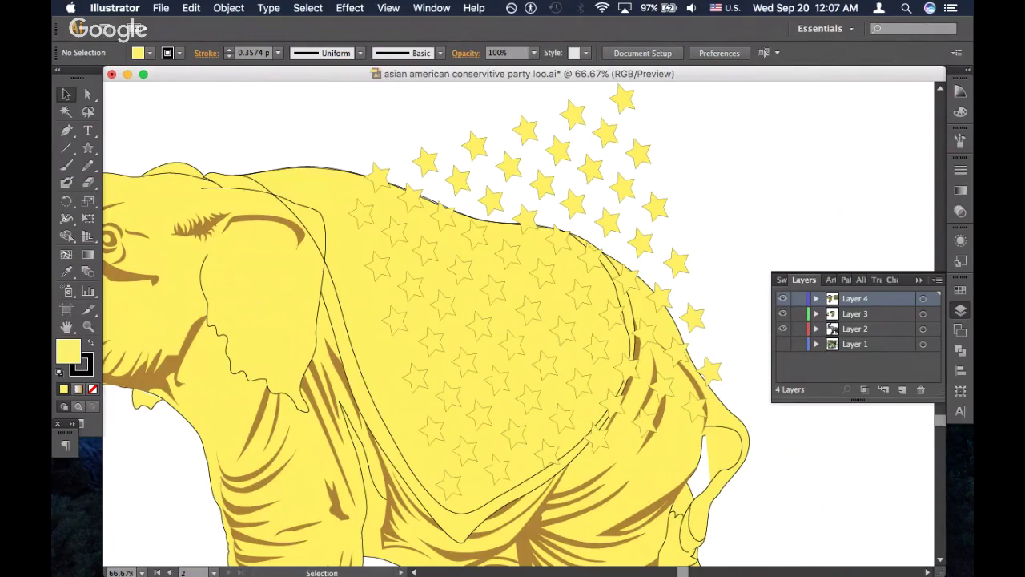
left_click(559, 155)
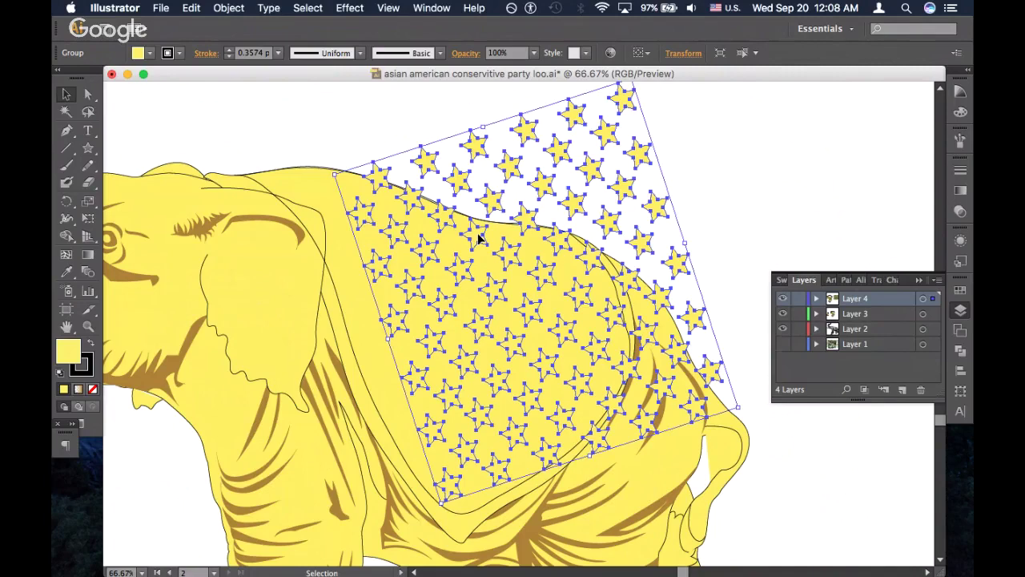
left_click(671, 170)
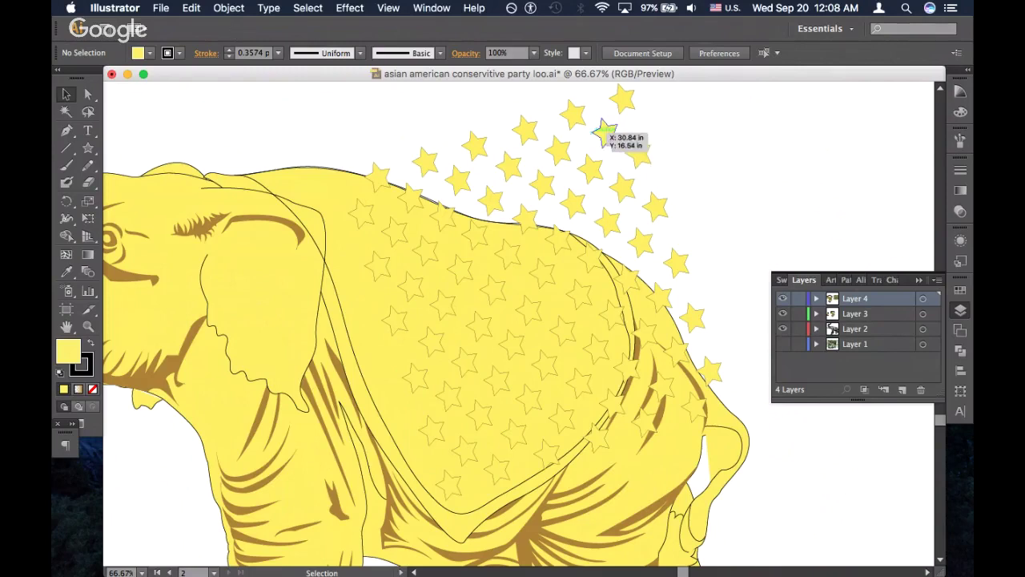
key("Tab")
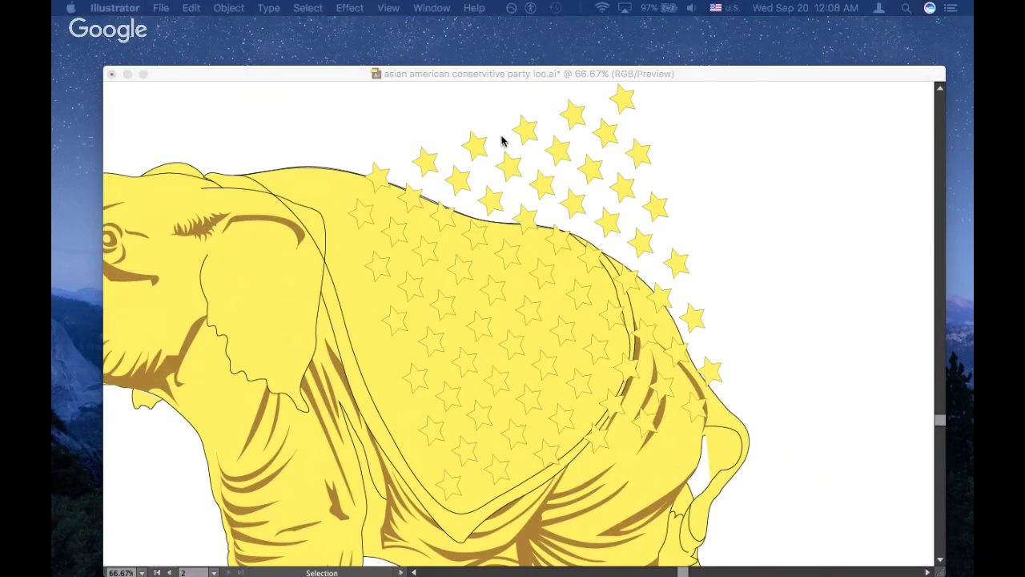
key("Tab")
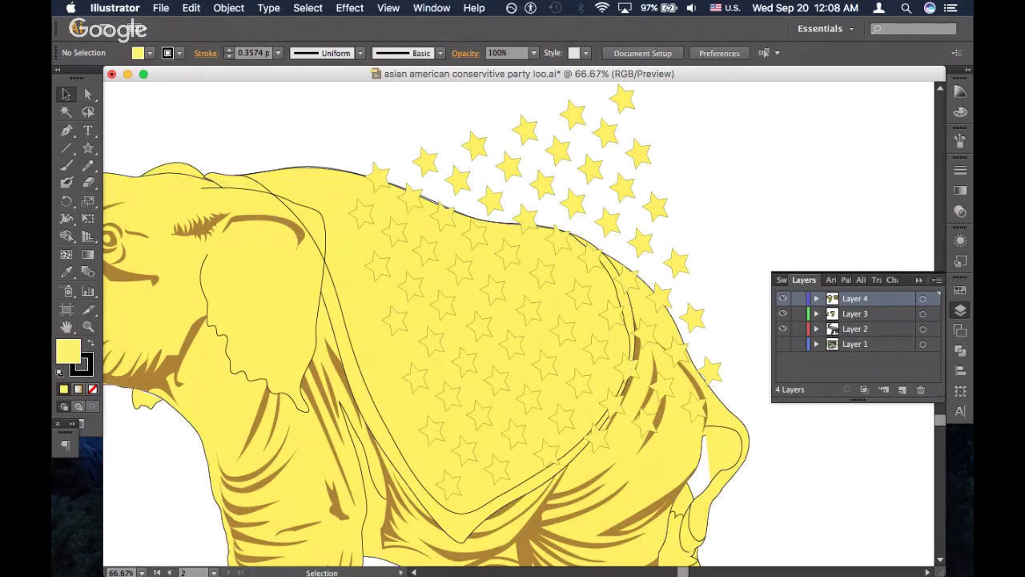
key("Tab")
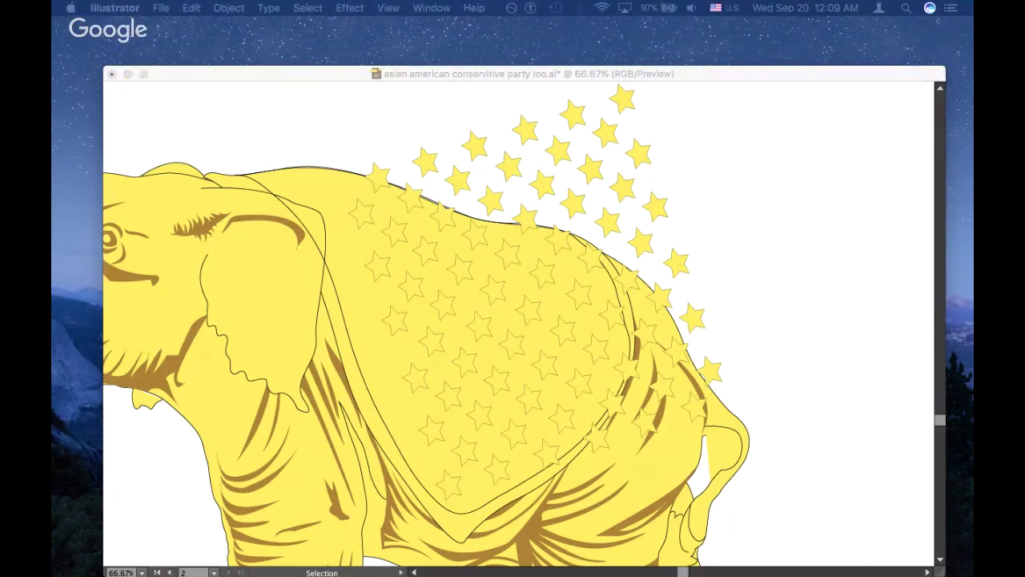
key("Tab")
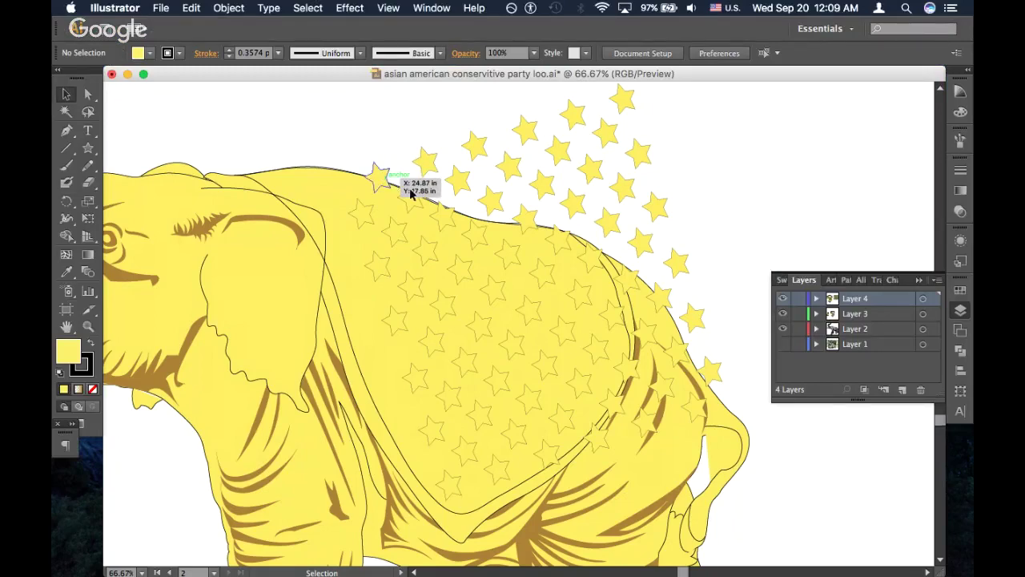
Move the star pattern toward the elephant's head and rotate it slightly clockwise to reduce its tilt
left_click(425, 226)
left_click_drag(424, 226, 374, 250)
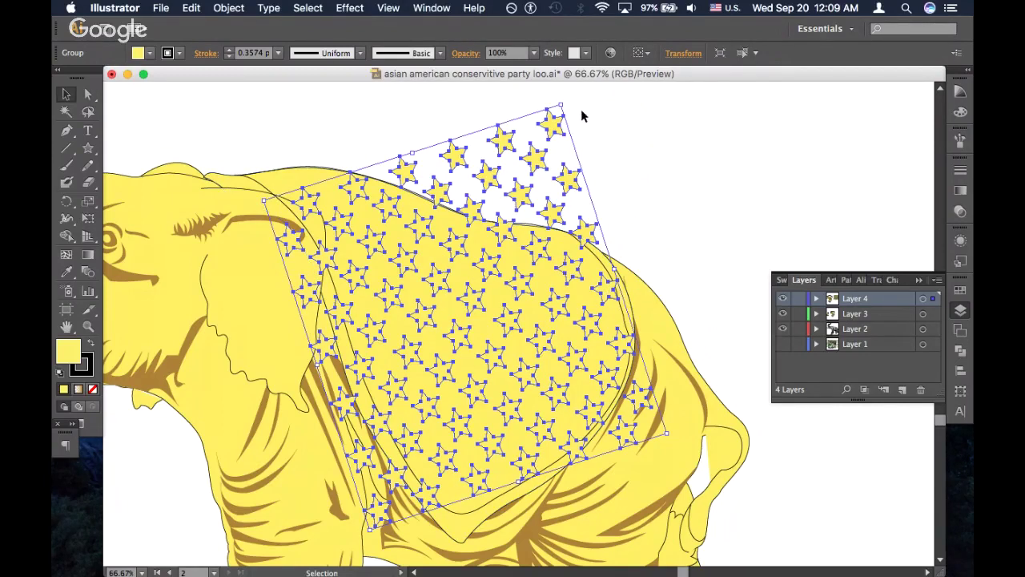
left_click_drag(563, 98, 586, 117)
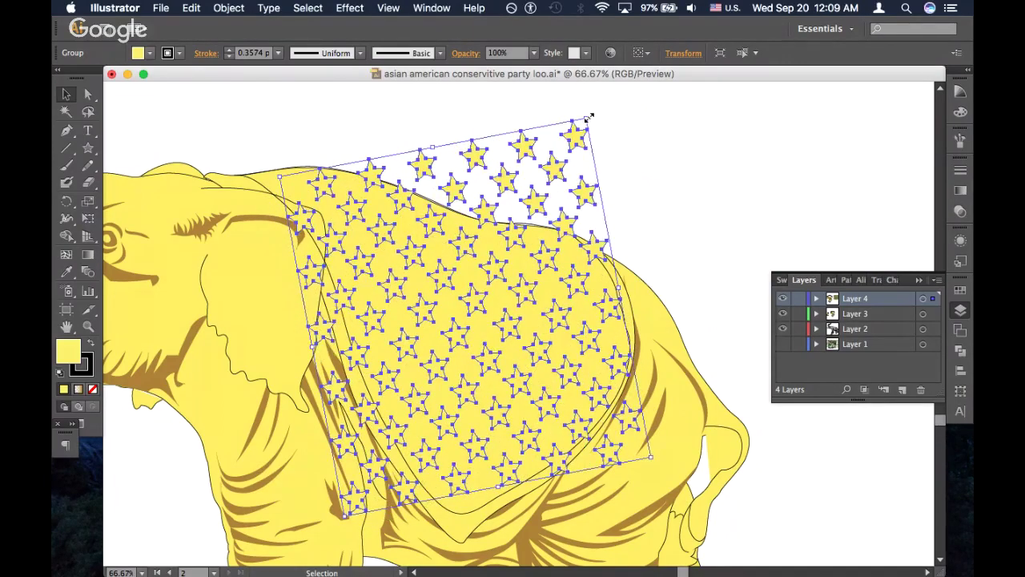
Nudge the star pattern toward the rump in large increments until its front edge meets the blanket's front edge
key("shift+Right")
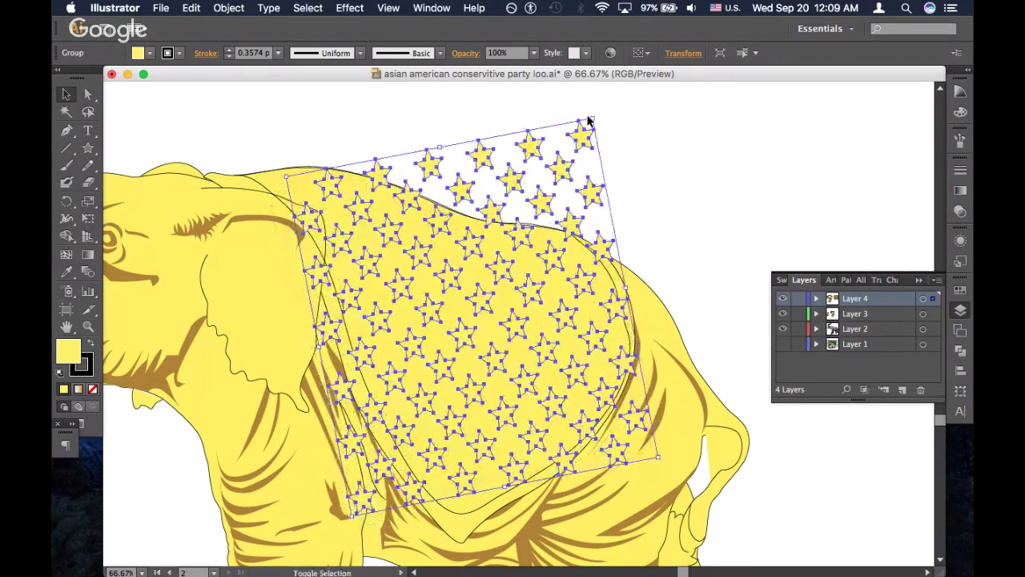
key("shift+Right")
key("shift+Right")
key("shift+Right")
key("shift+Right")
key("shift+Right")
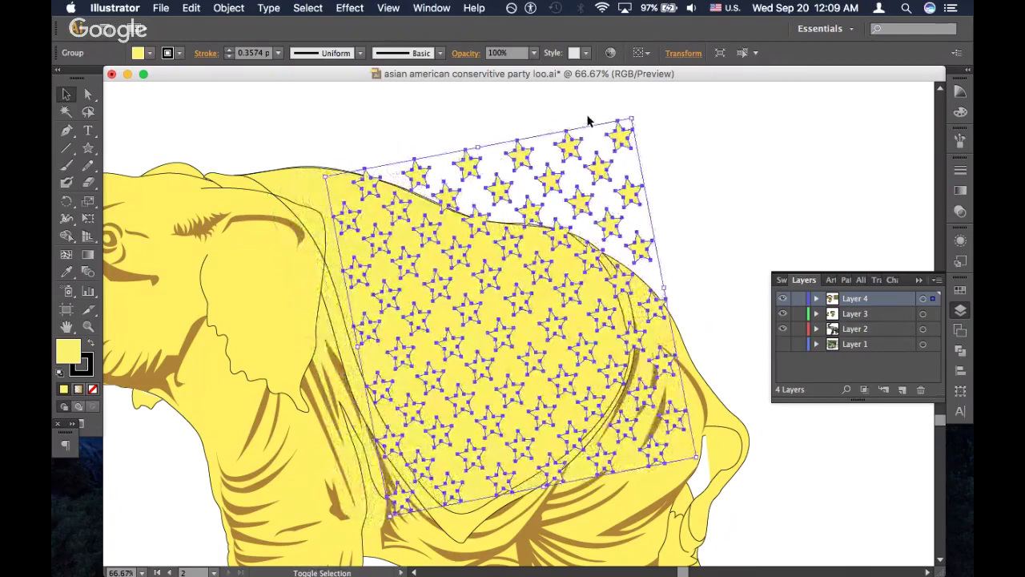
key("shift+Right")
key("shift+Left")
key("shift+Left")
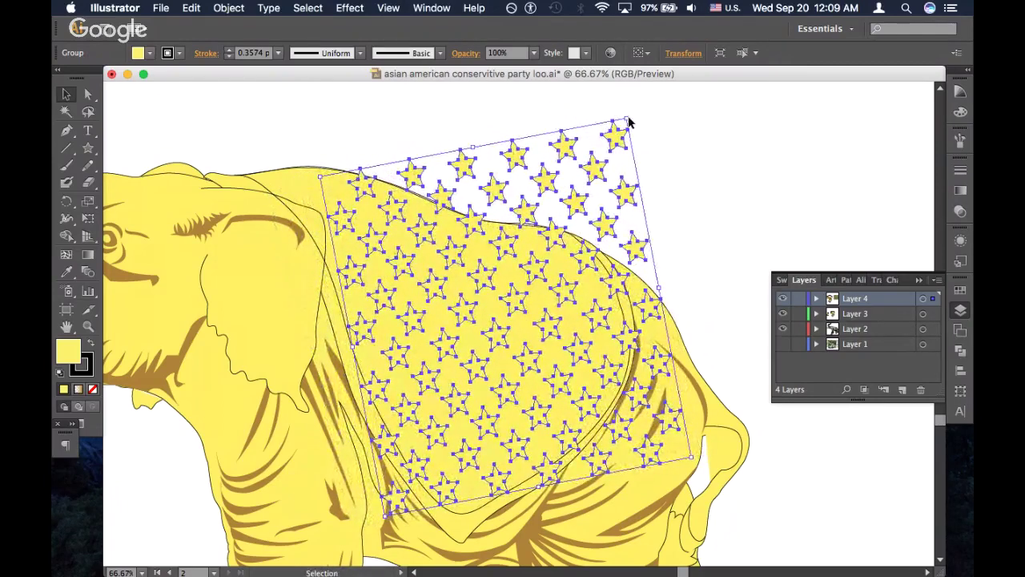
Scale the star pattern down proportionally from its upper rear corner and nudge it up and toward the head over the blanket
left_click_drag(628, 122, 594, 164)
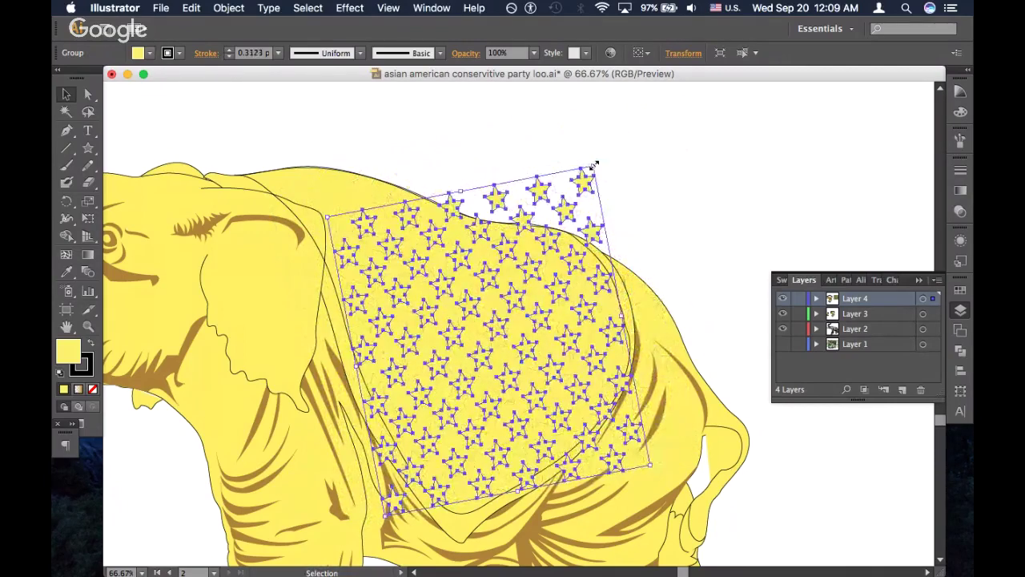
key("shift+Up")
key("shift+Up")
key("shift+Up")
key("shift+Up")
key("shift+Up")
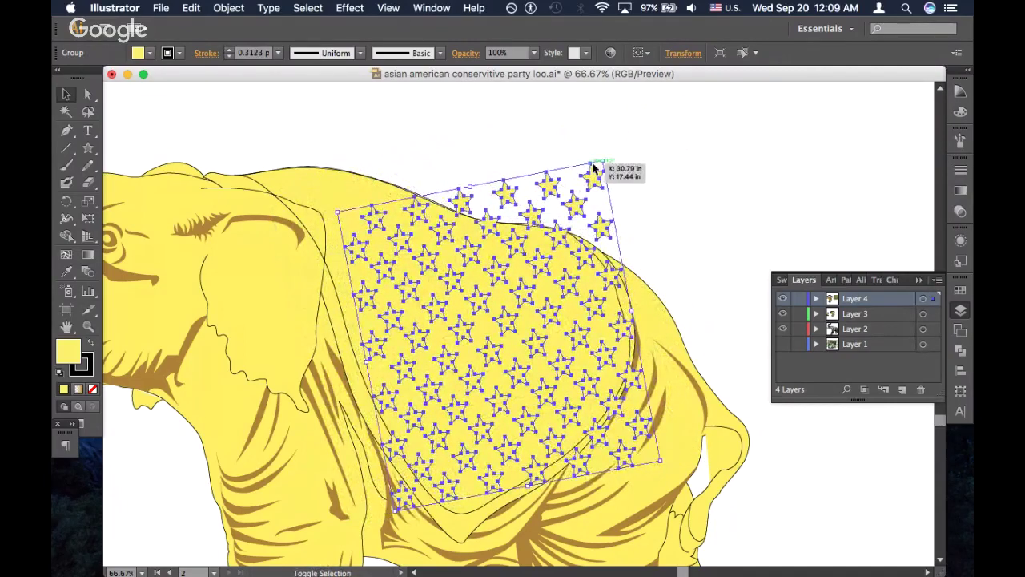
key("shift+Right")
key("shift+Left")
key("shift+Left")
key("shift+Left")
key("shift+Left")
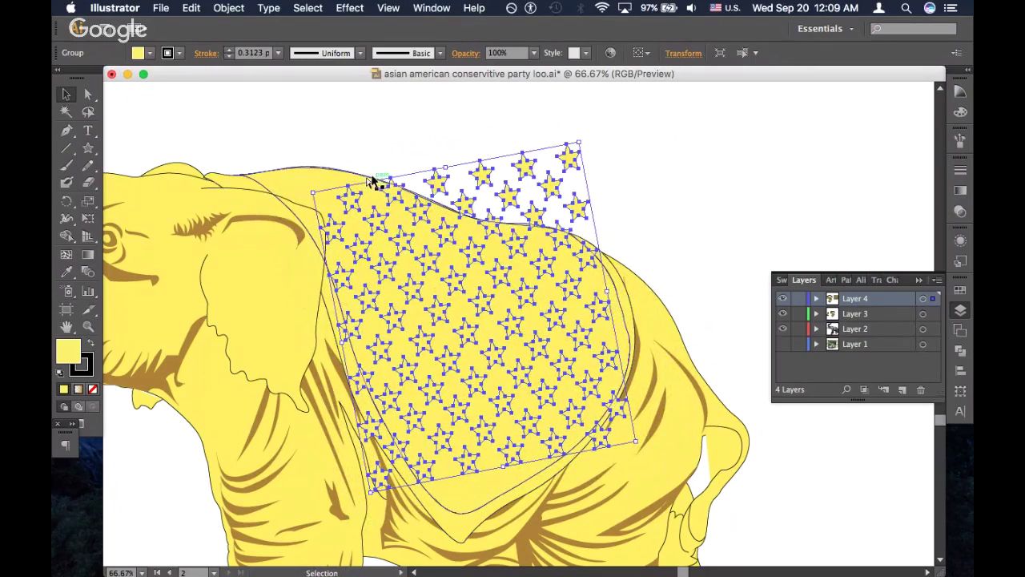
key("a")
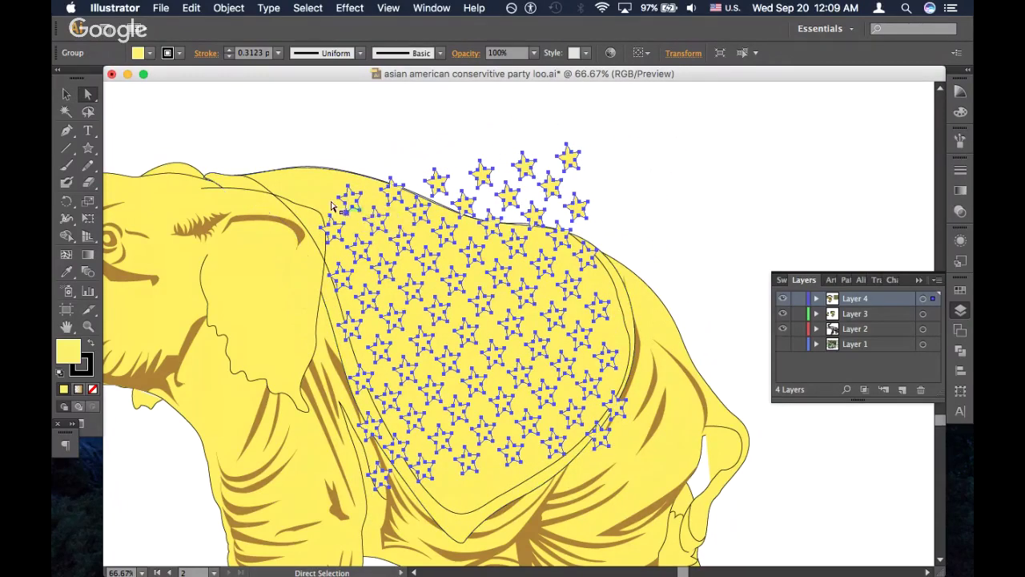
Enlarge the star pattern from its upper and lower front corners so it extends past the blanket's front edge, and deselect it
key("v")
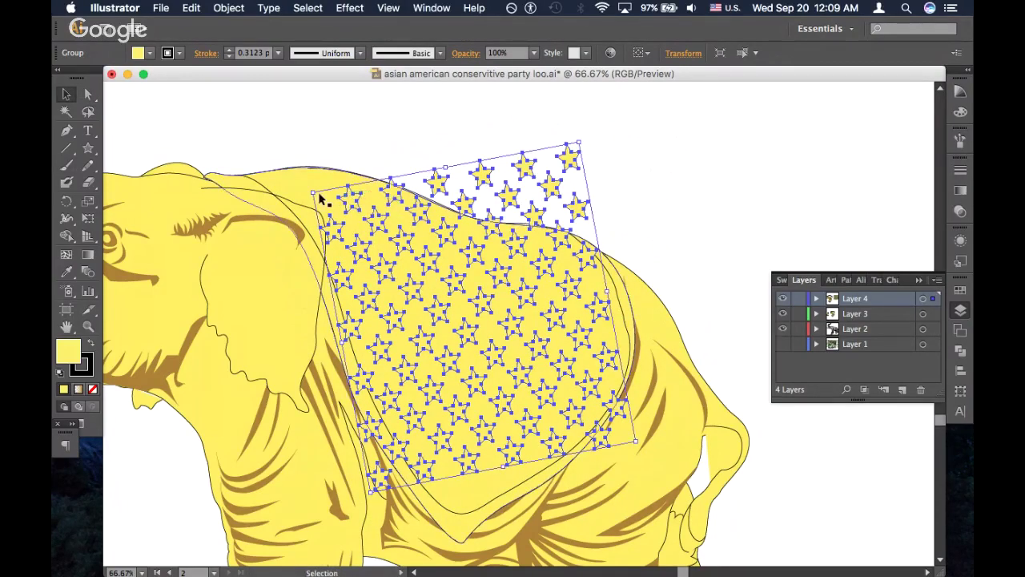
left_click_drag(314, 194, 281, 181)
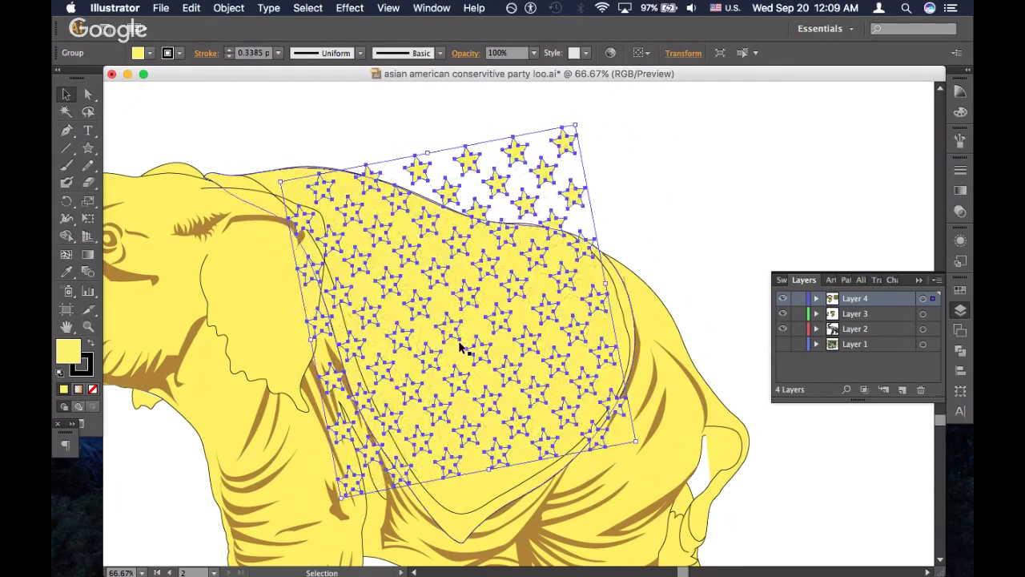
left_click(625, 219)
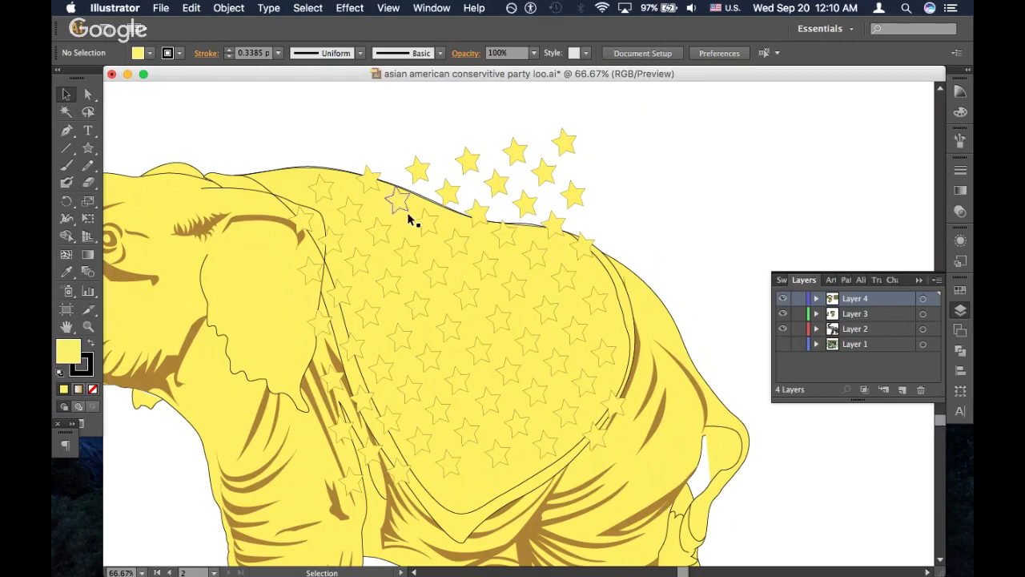
left_click_drag(398, 204, 394, 205)
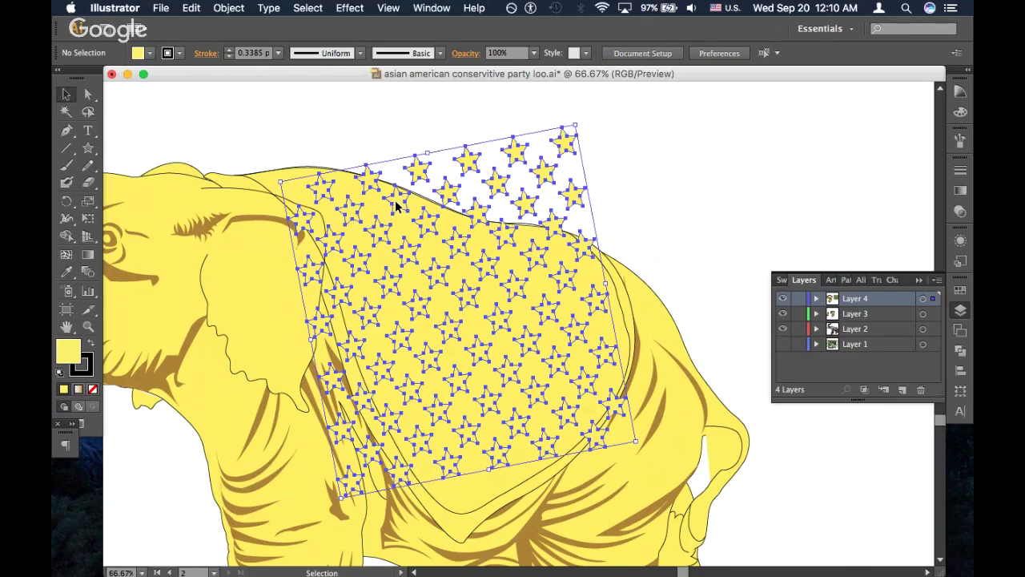
mouse_move(339, 494)
left_mouse_down()
mouse_move(362, 472)
mouse_move(362, 397)
mouse_move(313, 480)
mouse_move(335, 505)
left_mouse_up()
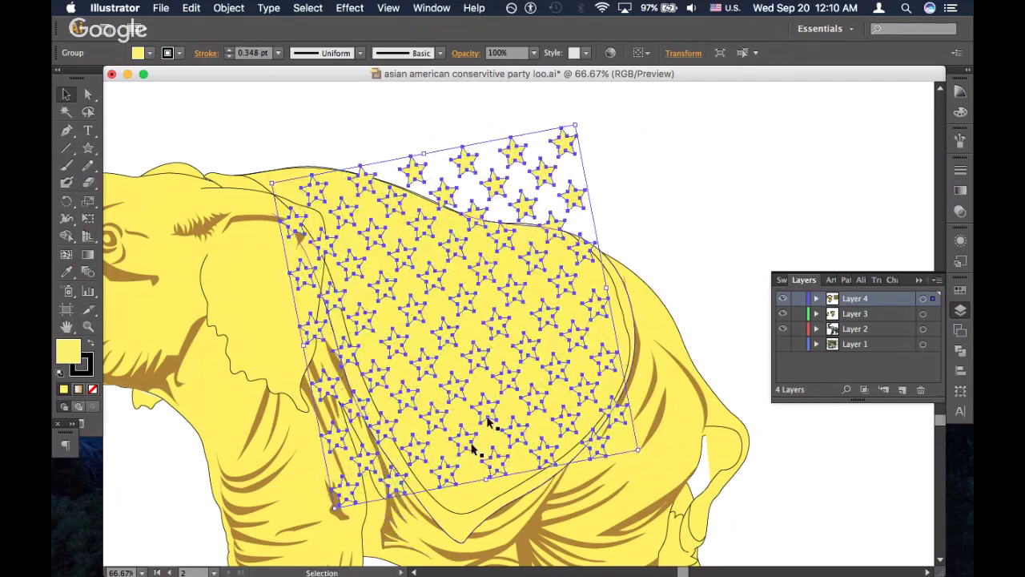
key("super+shift+a")
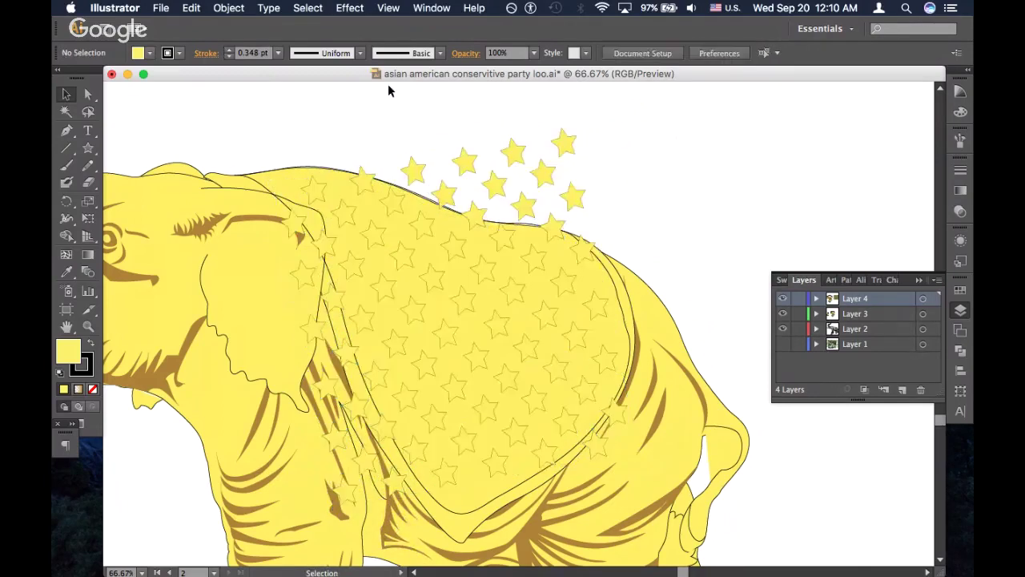
Reposition the star pattern over the blanket and rotate it slightly to adjust its tilt
scroll(388, 85, "left", 10)
scroll(388, 90, "right", 10)
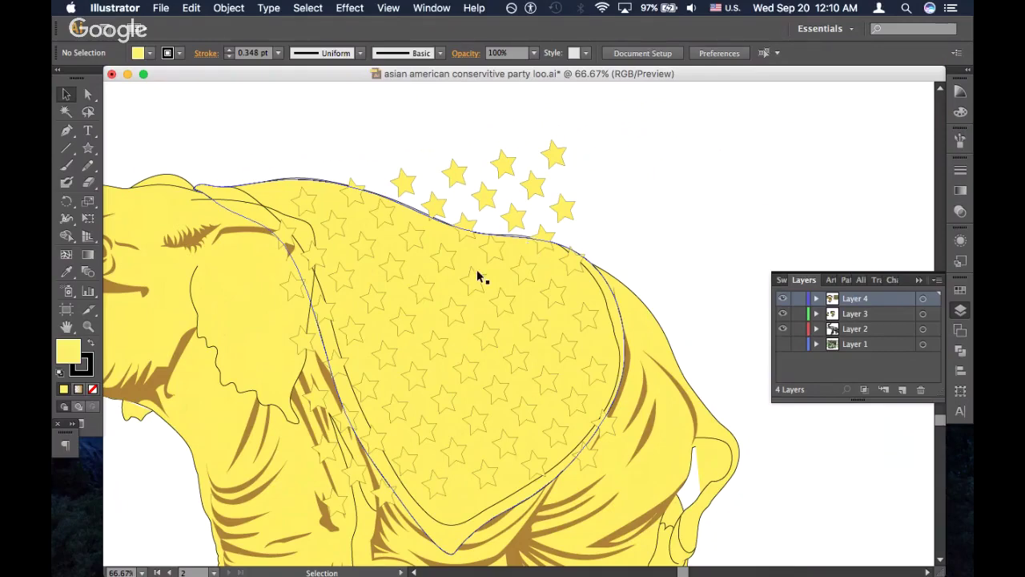
mouse_move(464, 224)
left_mouse_down()
mouse_move(480, 230)
mouse_move(589, 198)
mouse_move(485, 227)
left_mouse_up()
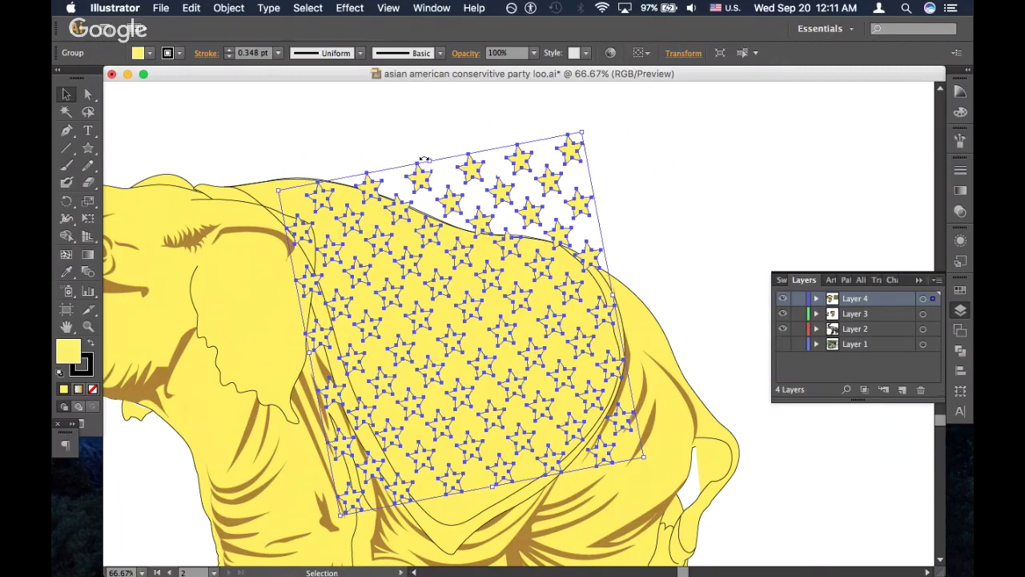
left_click_drag(429, 155, 442, 154)
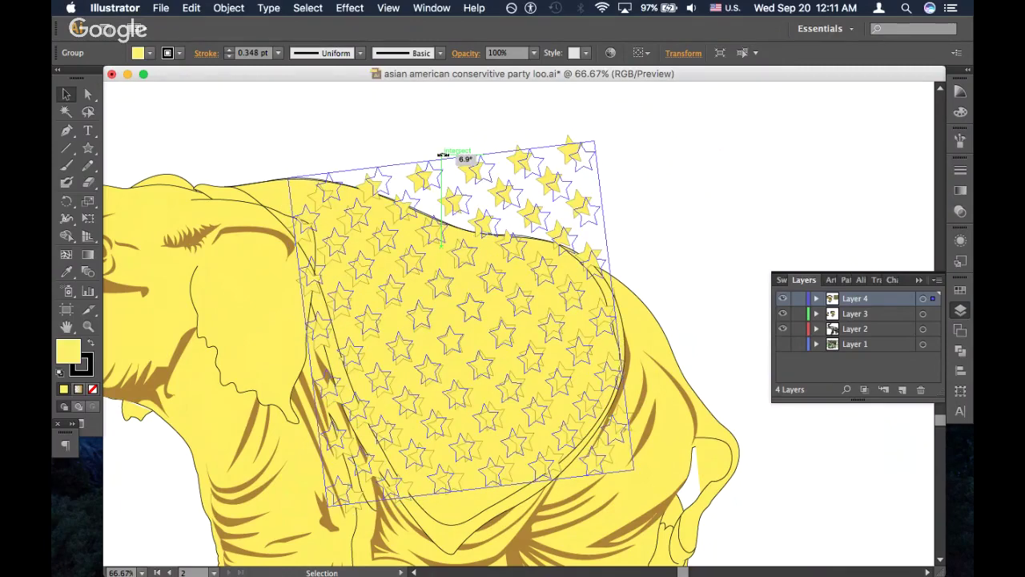
left_click_drag(433, 284, 459, 304)
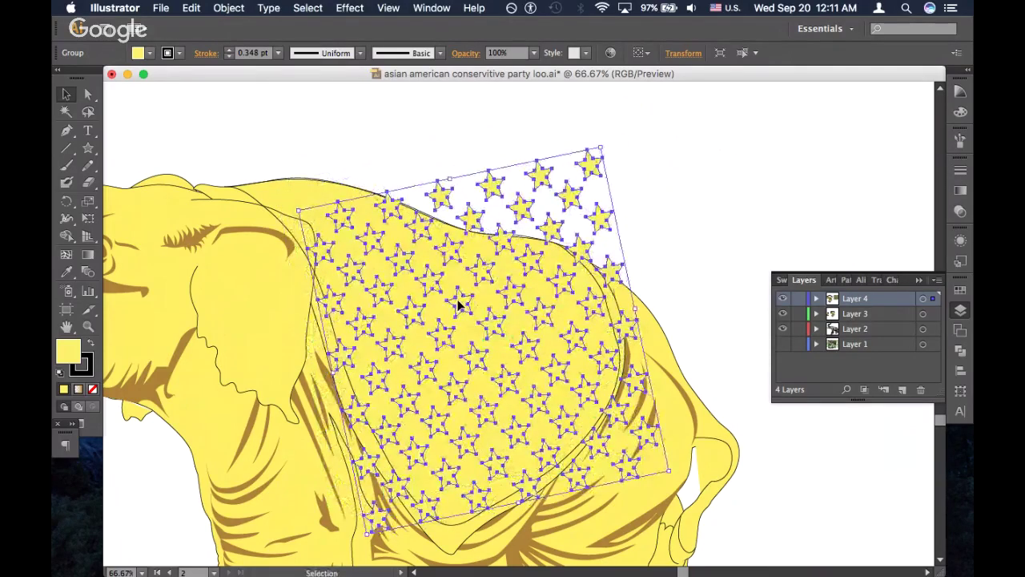
left_click_drag(408, 279, 365, 272)
Enlarge the star pattern from its upper front corner, then stretch its rear and lower edges to cover the whole blanket
left_click_drag(256, 203, 227, 185)
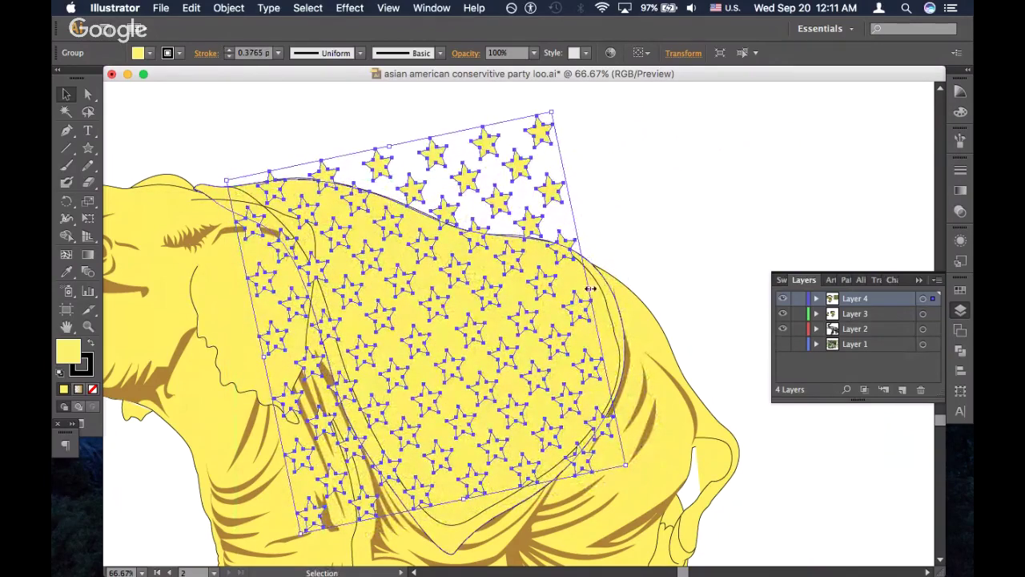
left_click_drag(593, 293, 604, 294)
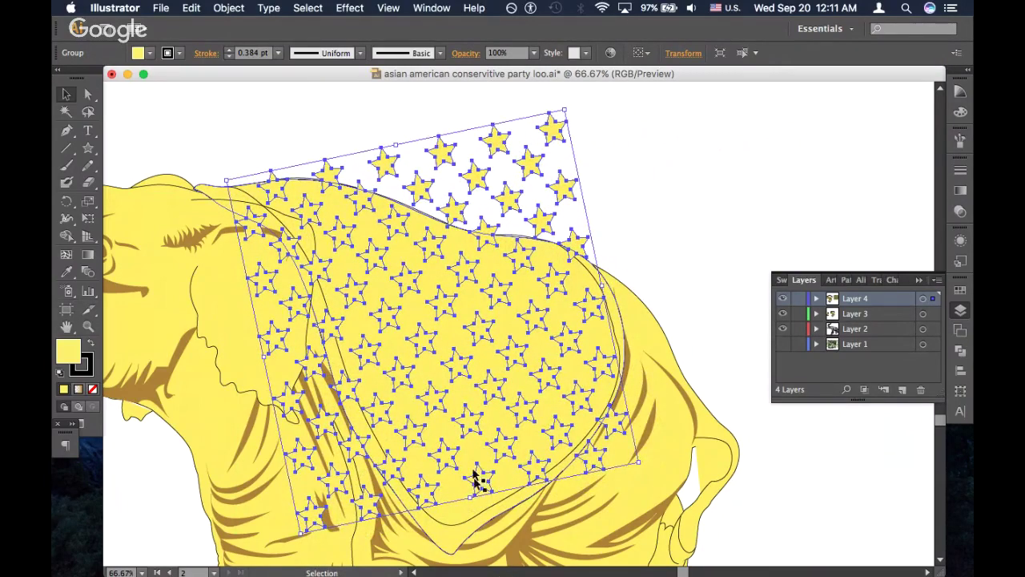
left_click_drag(470, 496, 477, 529)
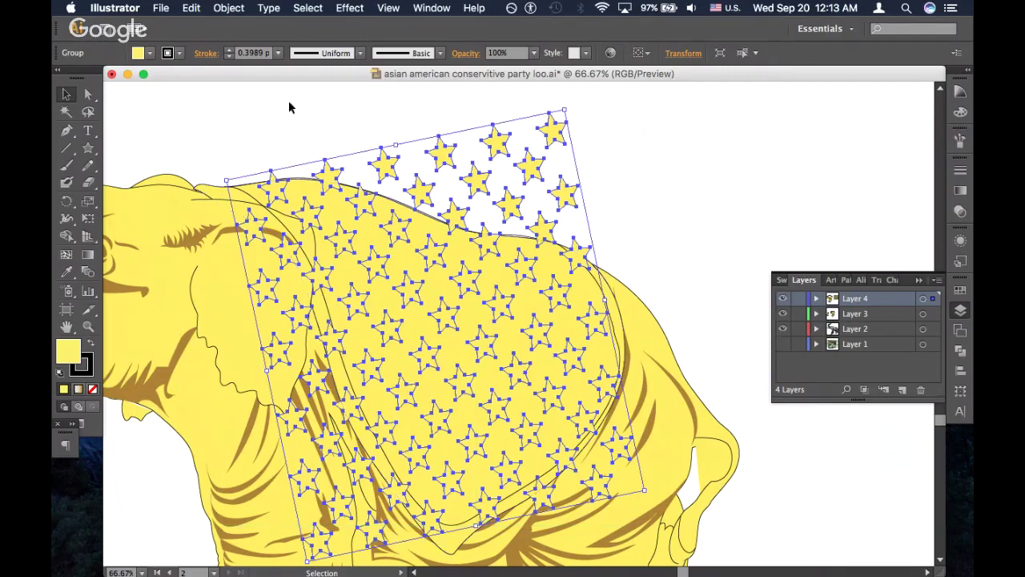
scroll(311, 192, "down", 2)
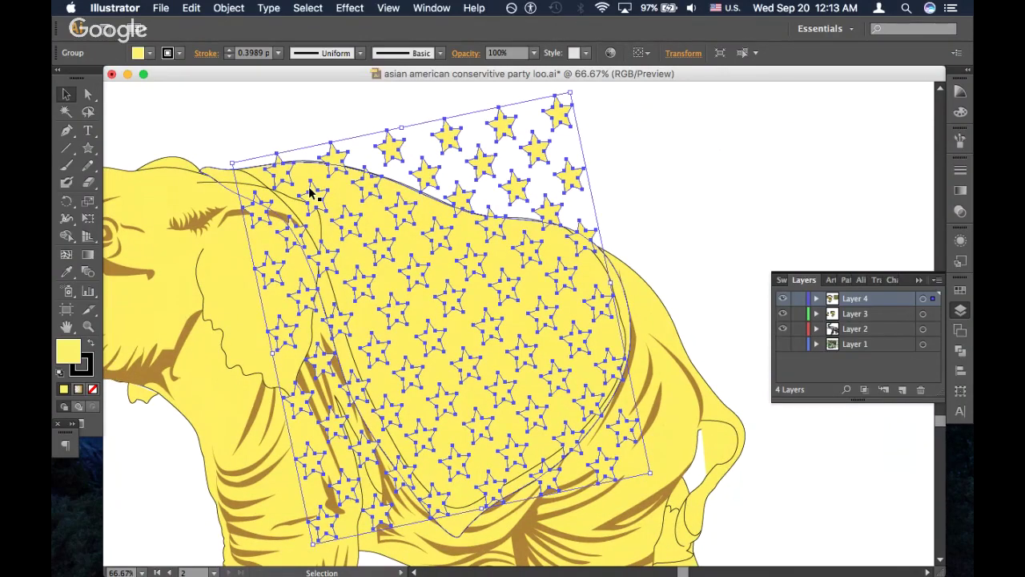
scroll(311, 192, "left", 5)
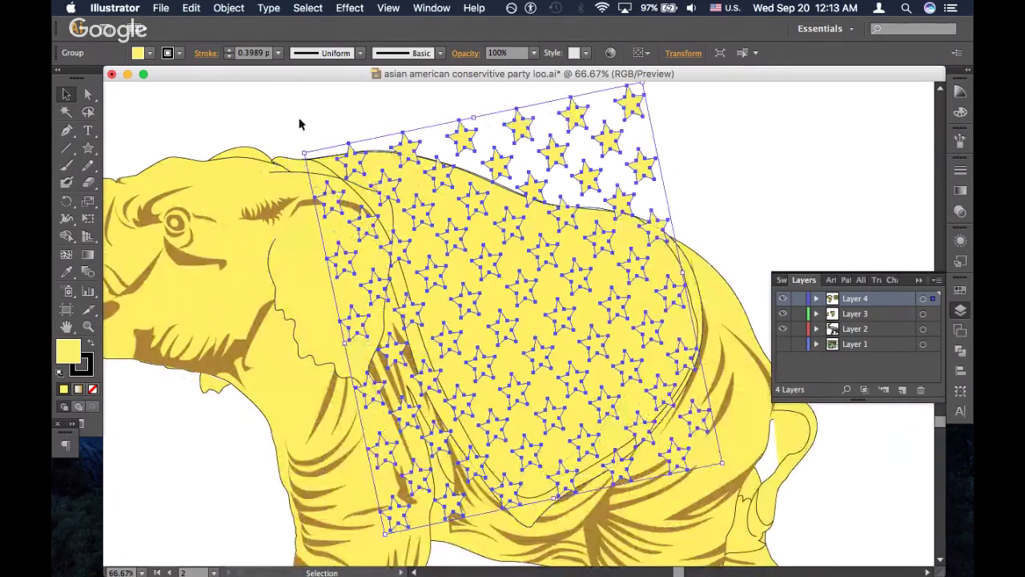
scroll(610, 242, "right", 1)
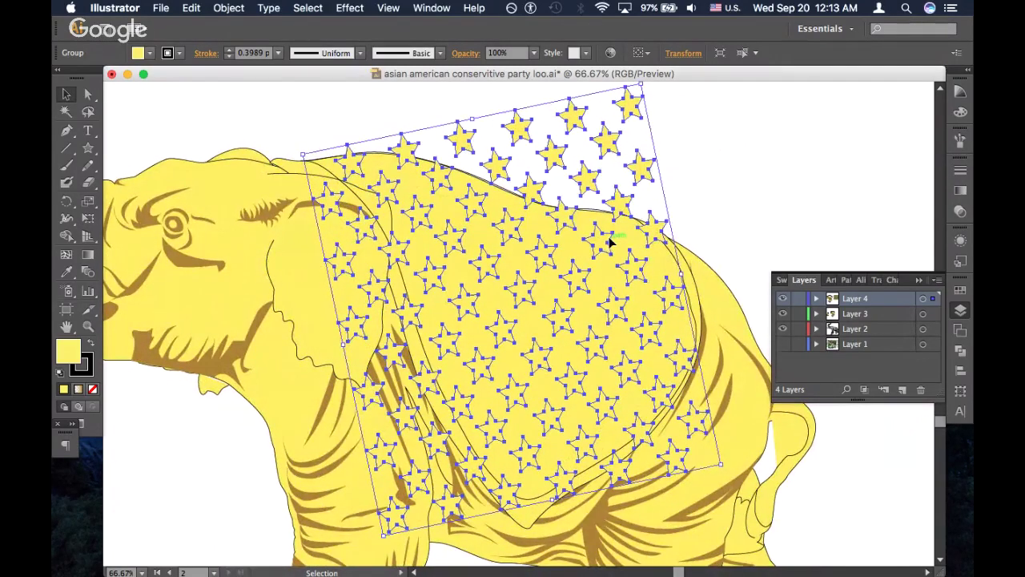
key("super+minus")
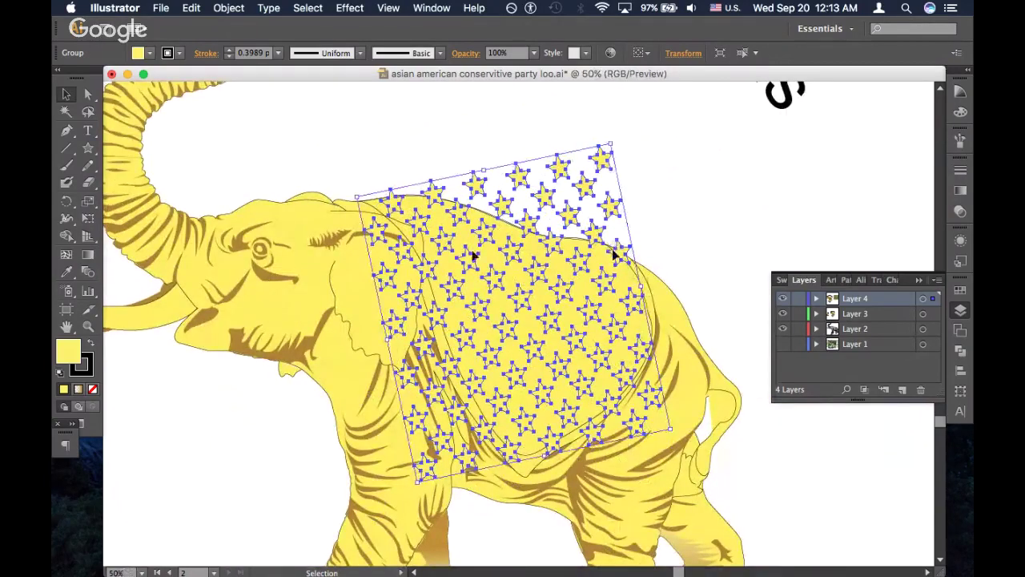
right_click(549, 328)
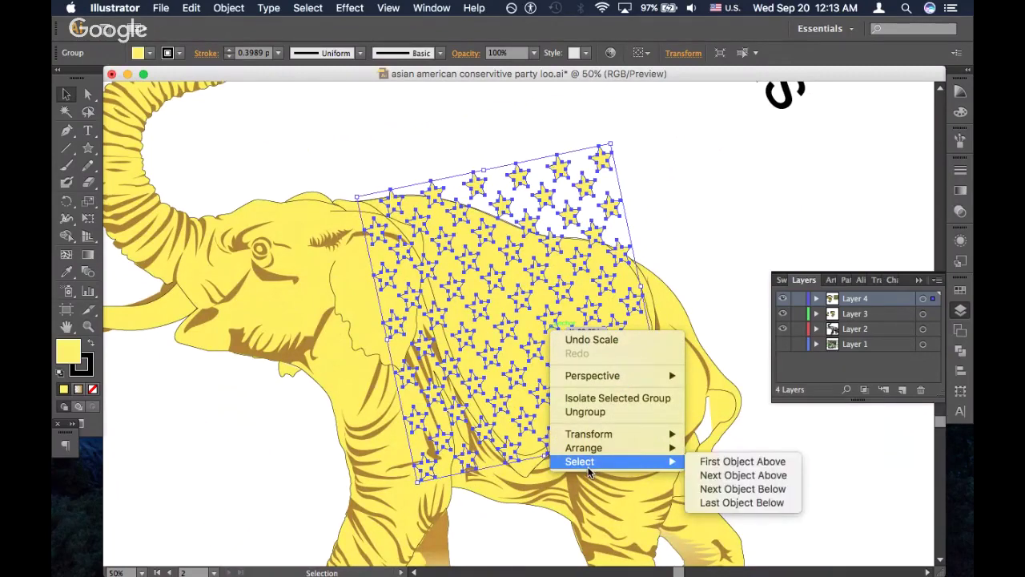
mouse_move(598, 434)
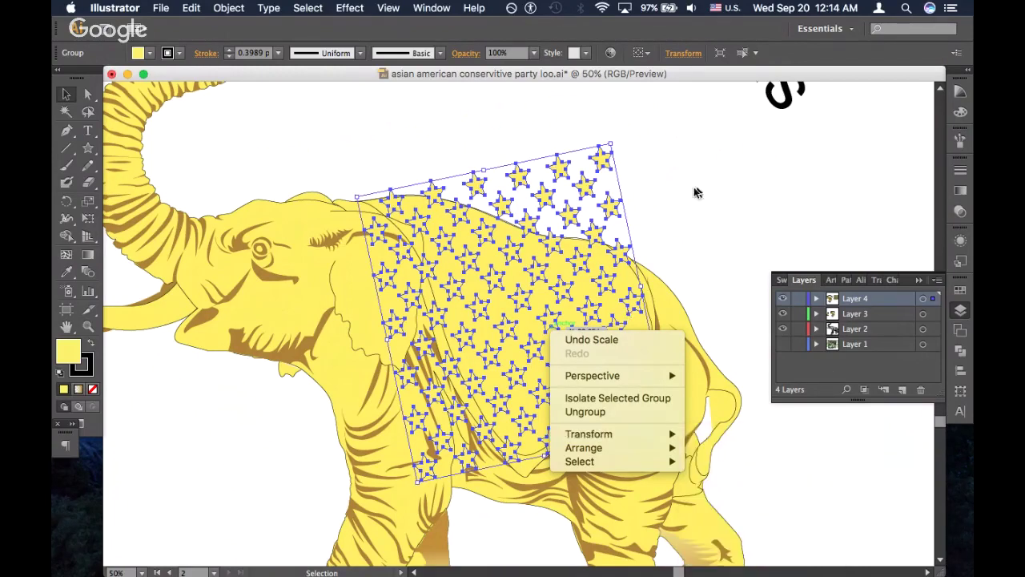
left_click(958, 351)
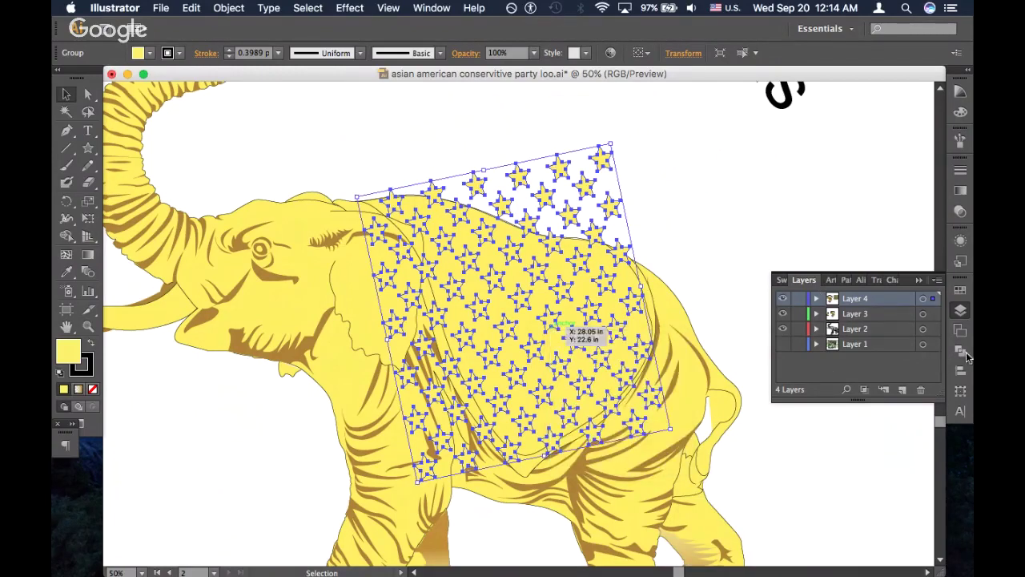
left_click(957, 352)
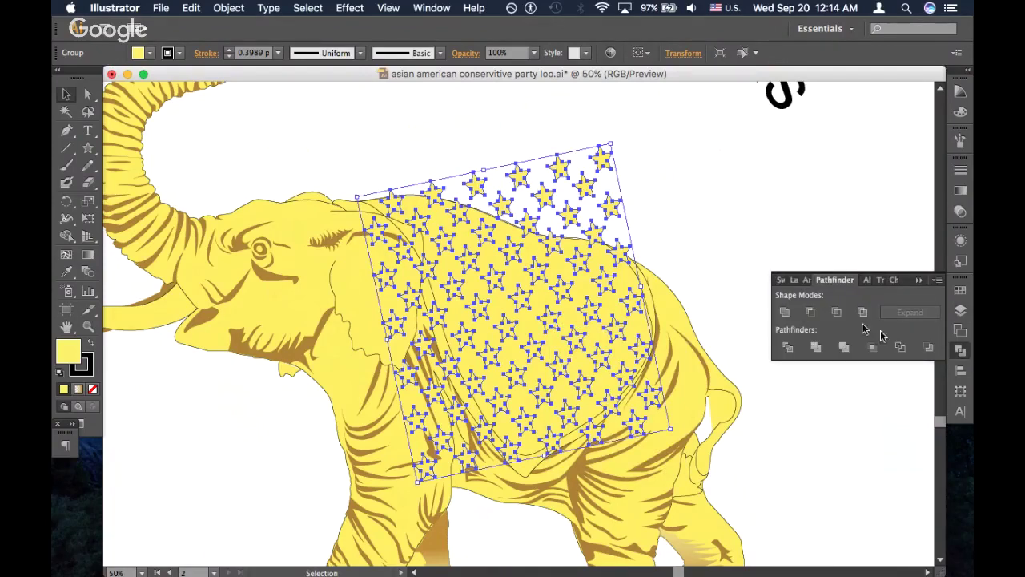
left_click(960, 330)
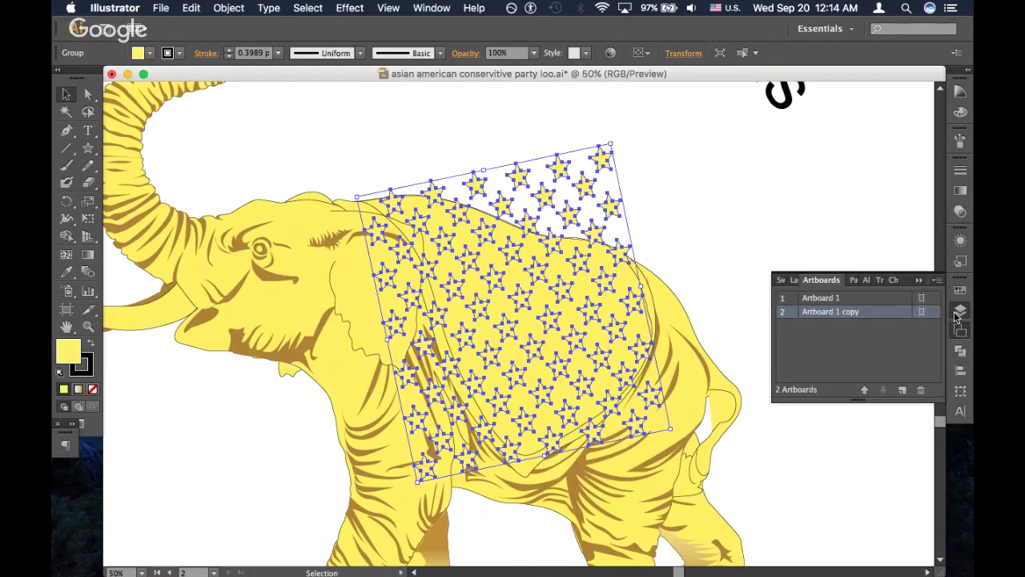
left_click(955, 314)
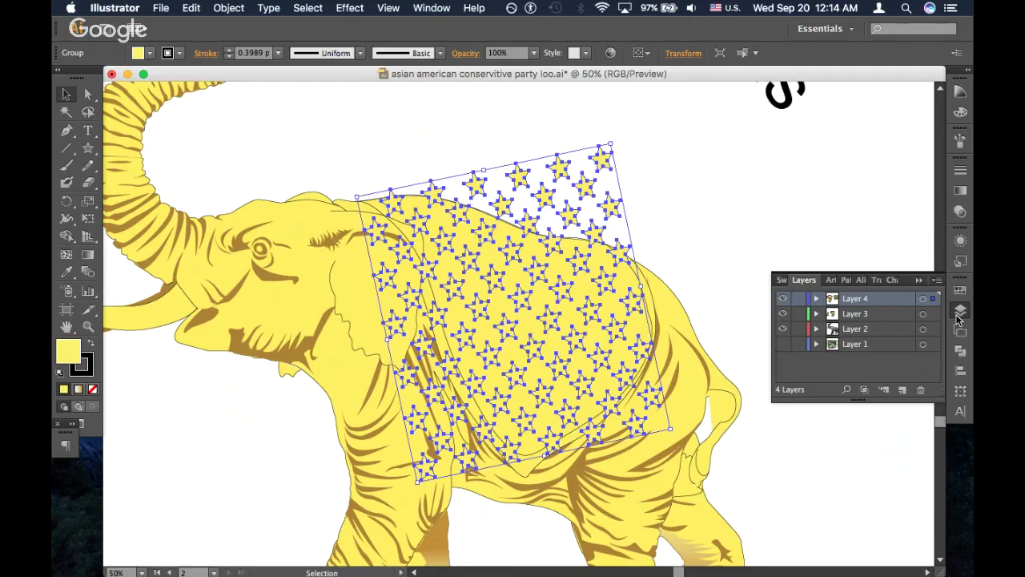
left_click(961, 264)
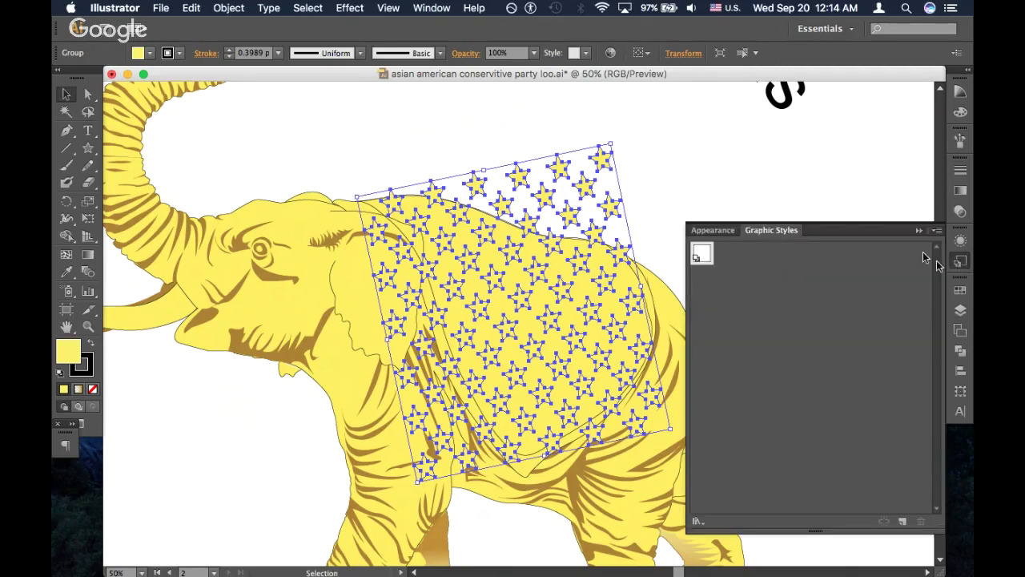
left_click(958, 261)
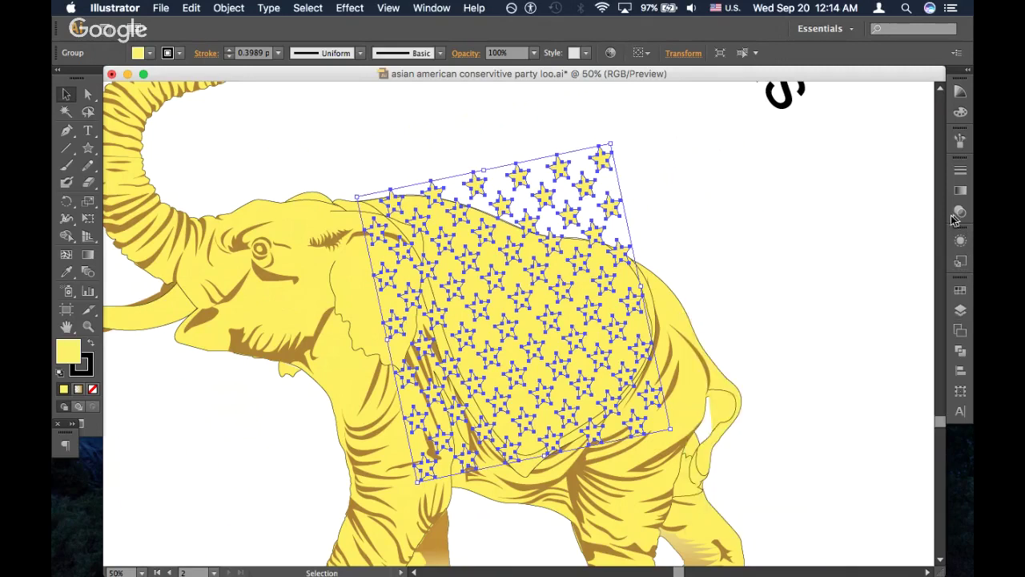
left_click(962, 190)
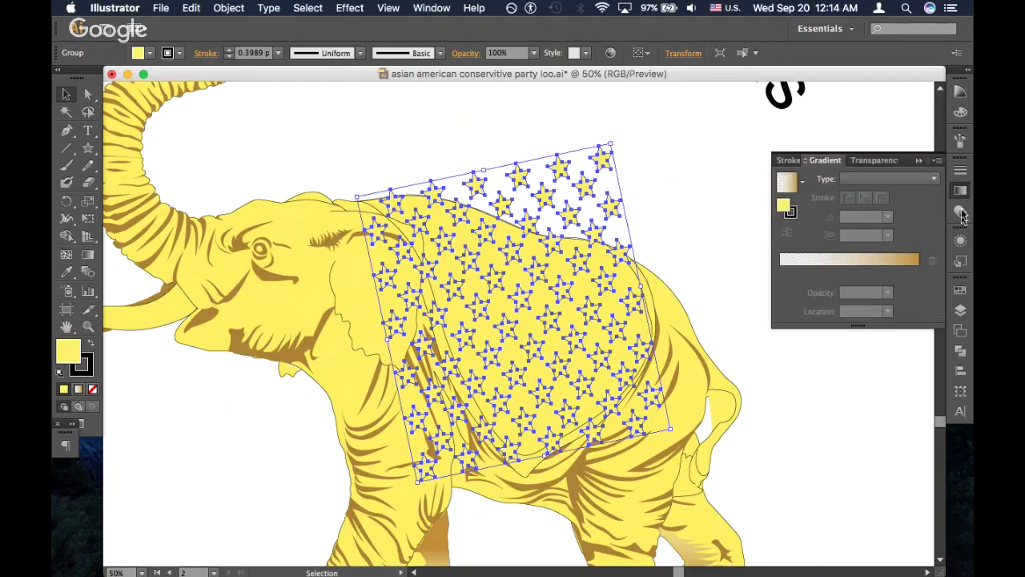
Make a clipping opacity mask for the star pattern and enter the mask for editing
left_click(961, 213)
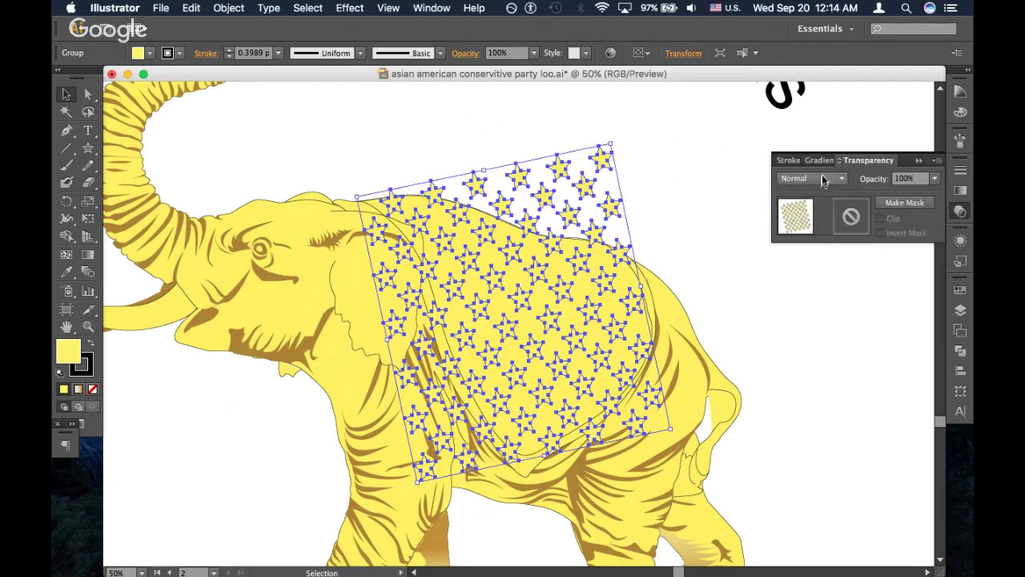
left_click(910, 202)
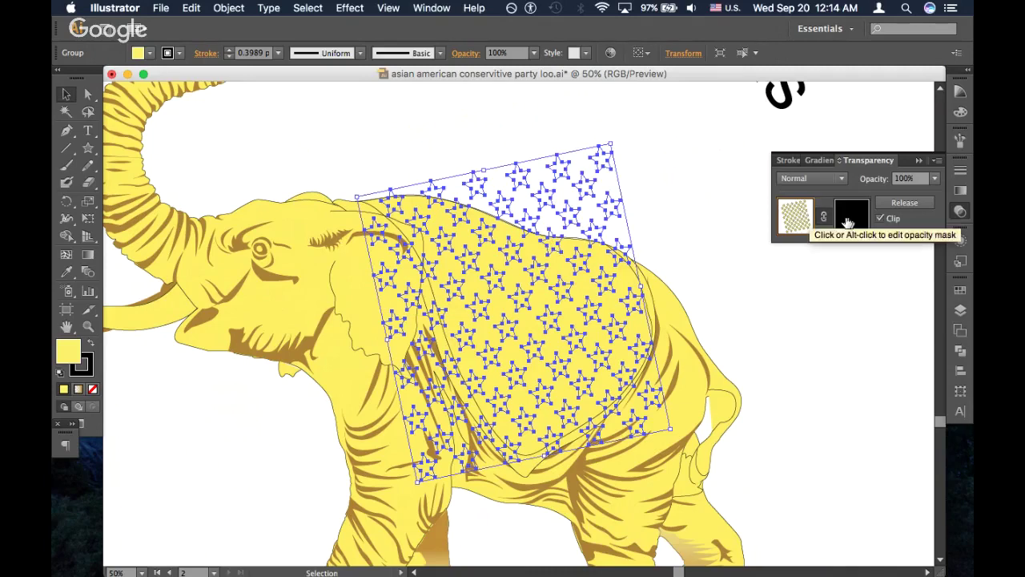
left_click(850, 220)
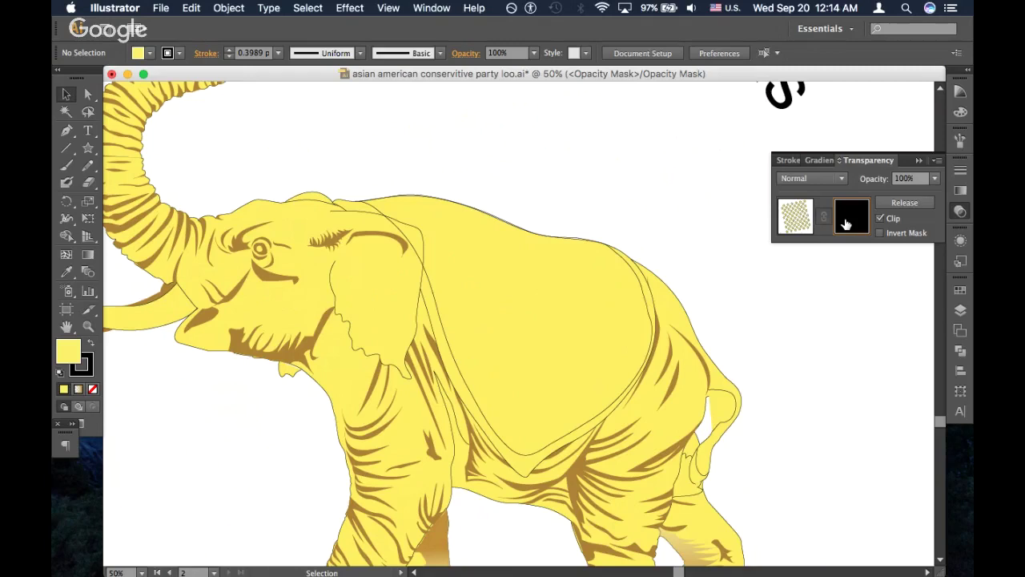
Draw a closed Pencil outline over the blanket's front part in the mask and give it the default white fill and black stroke
key("n")
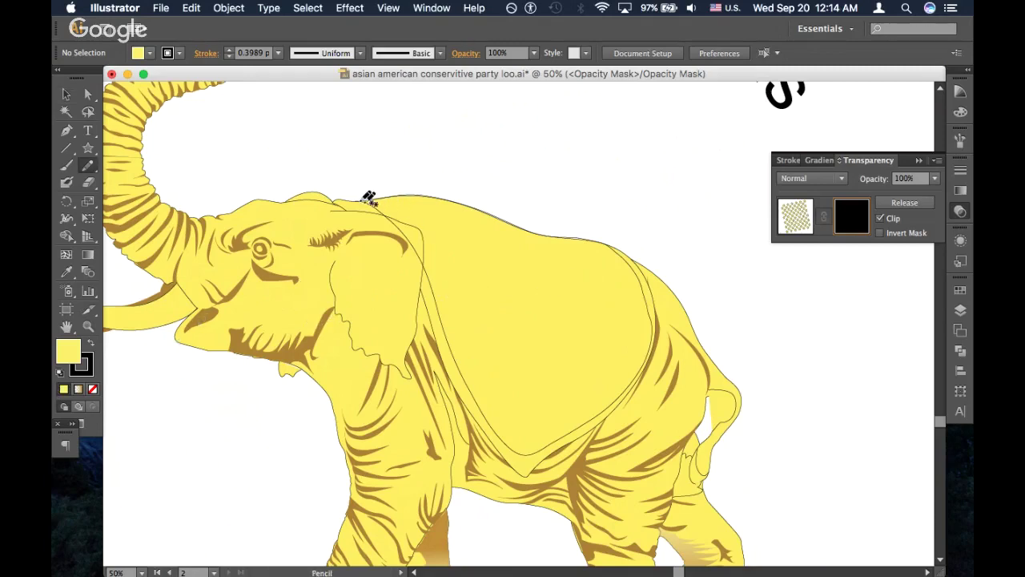
mouse_move(395, 214)
left_mouse_down()
mouse_move(423, 261)
mouse_move(469, 389)
mouse_move(498, 436)
mouse_move(527, 451)
mouse_move(539, 421)
mouse_move(521, 314)
mouse_move(484, 214)
mouse_move(438, 194)
mouse_move(361, 200)
left_mouse_up()
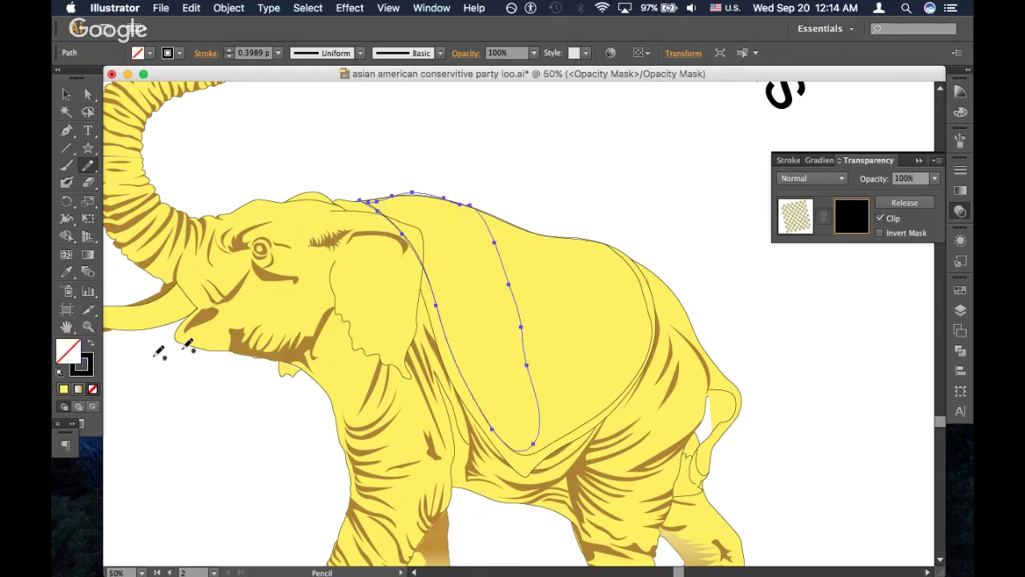
left_click(60, 370)
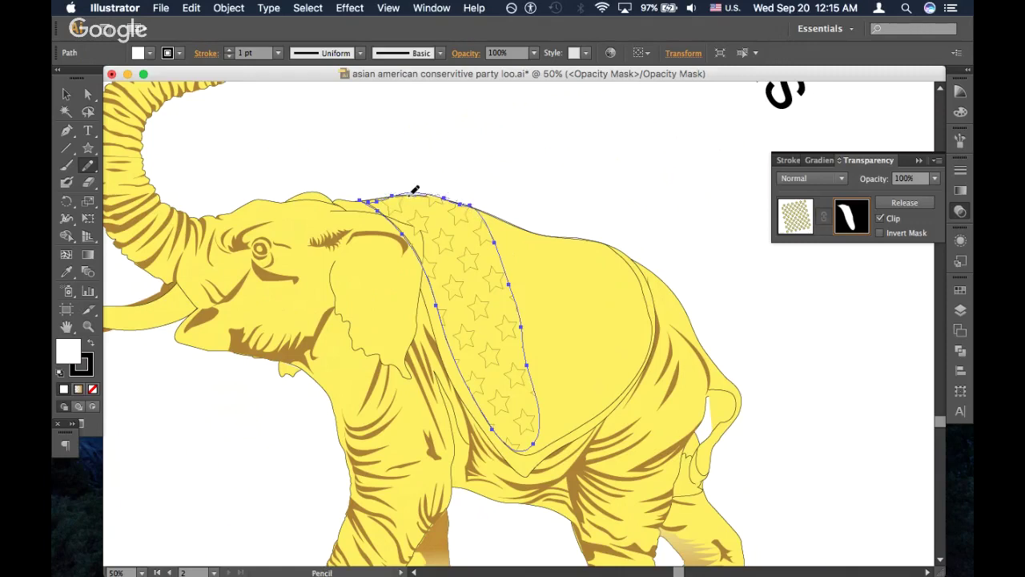
Redraw the mask outline with the Pencil along the blanket's top, rear and lower edges so the stars fill the whole blanket
left_click_drag(370, 200, 401, 230)
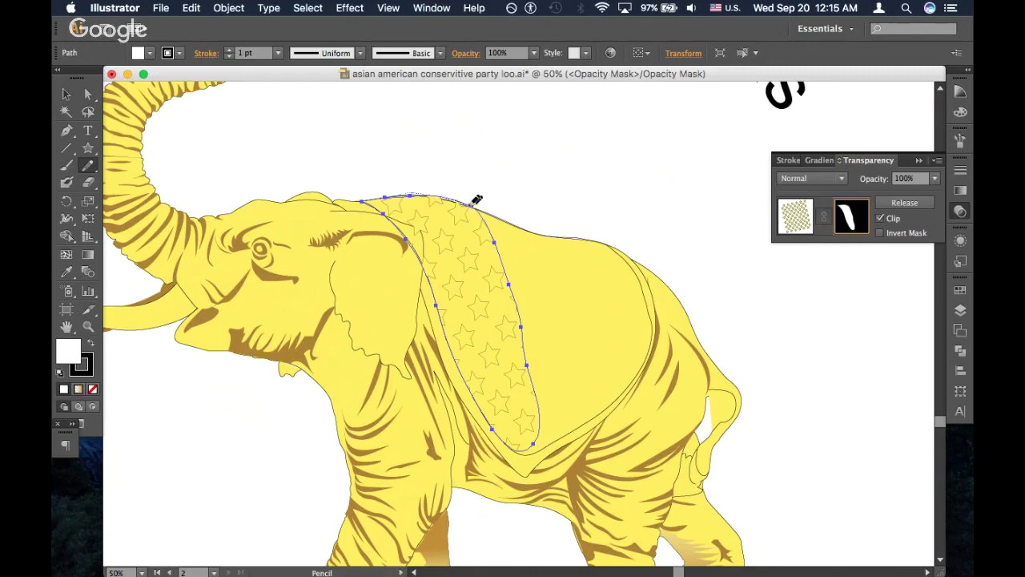
mouse_move(518, 219)
left_mouse_down()
mouse_move(566, 271)
mouse_move(564, 339)
mouse_move(545, 410)
left_mouse_up()
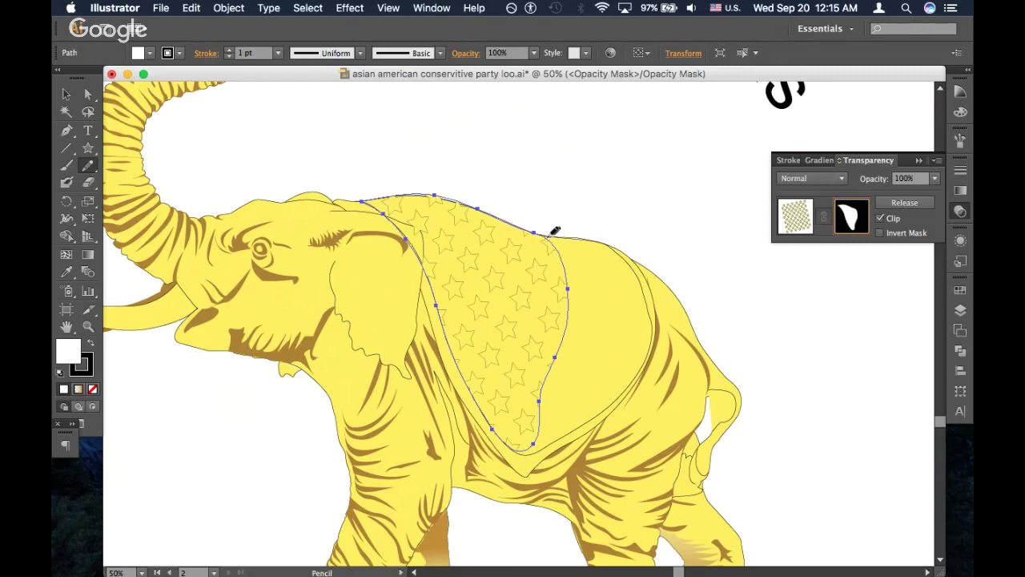
mouse_move(549, 236)
left_mouse_down()
mouse_move(610, 243)
mouse_move(635, 269)
mouse_move(656, 323)
mouse_move(647, 363)
mouse_move(599, 414)
mouse_move(532, 451)
mouse_move(491, 406)
left_mouse_up()
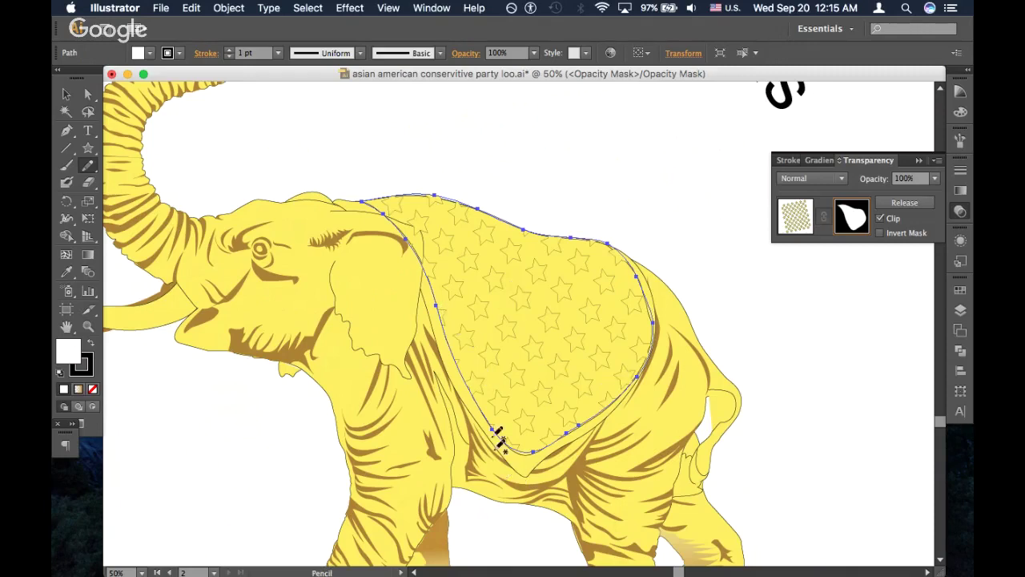
Refine the mask outline with the Pencil at the blanket's lower tip, rear edge and front edge beside the ear, and deselect it
mouse_move(507, 432)
left_mouse_down()
mouse_move(536, 452)
mouse_move(564, 433)
left_mouse_up()
left_click_drag(646, 284, 647, 295)
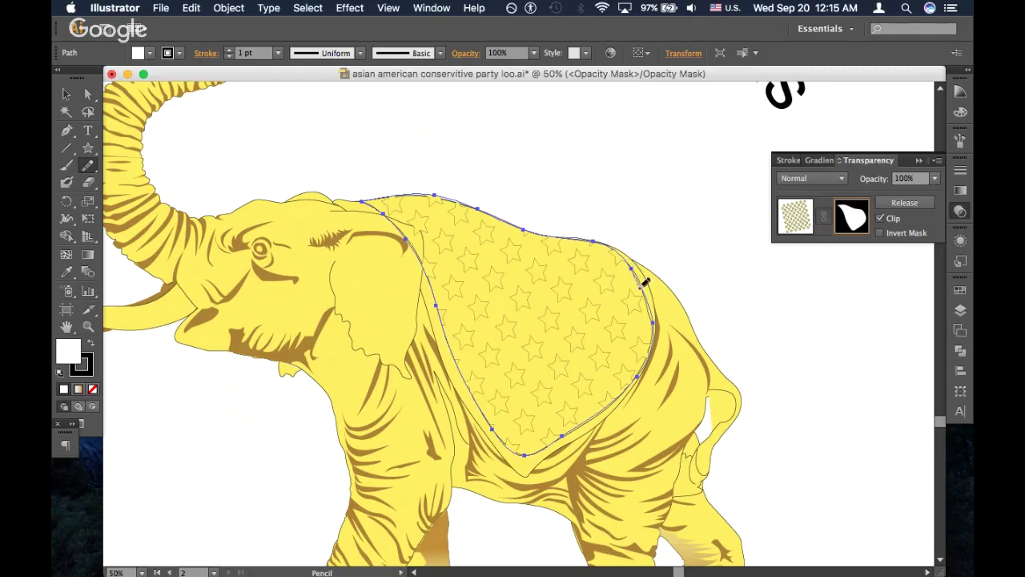
mouse_move(657, 320)
left_mouse_down()
mouse_move(651, 354)
mouse_move(612, 395)
mouse_move(591, 394)
mouse_move(593, 407)
mouse_move(632, 383)
mouse_move(660, 342)
left_mouse_up()
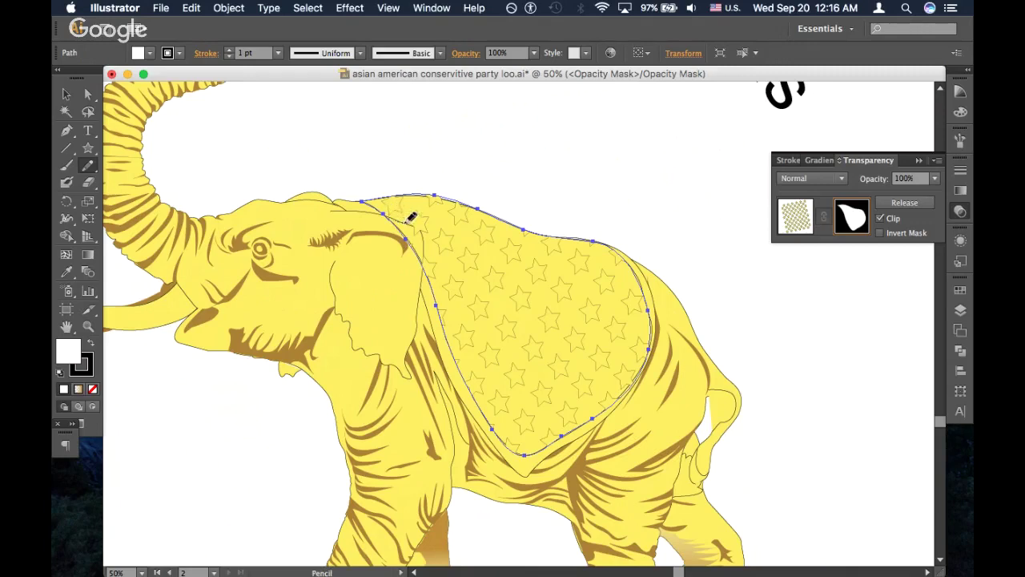
left_click_drag(422, 235, 445, 304)
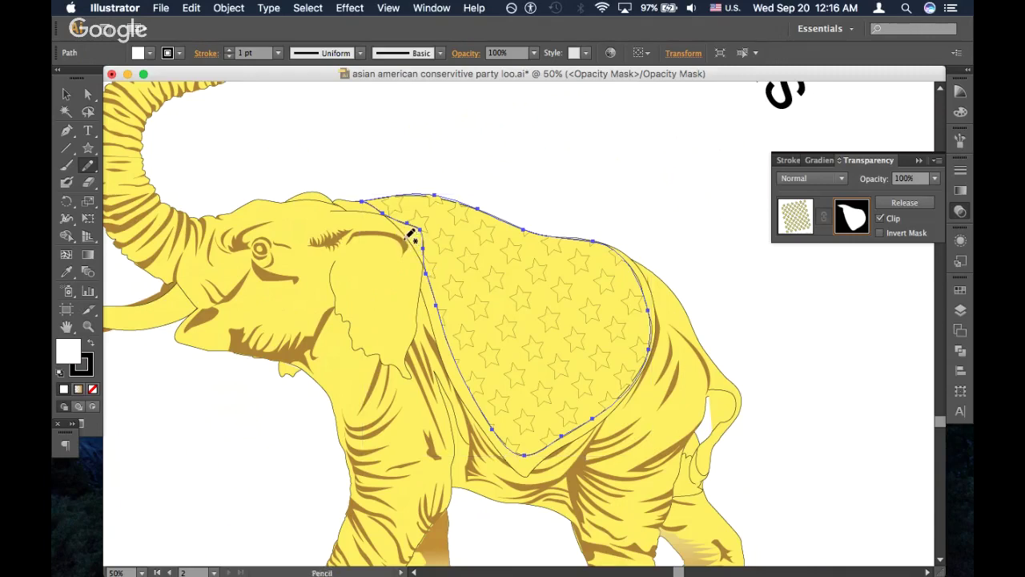
key("super")
left_click(561, 202, "super")
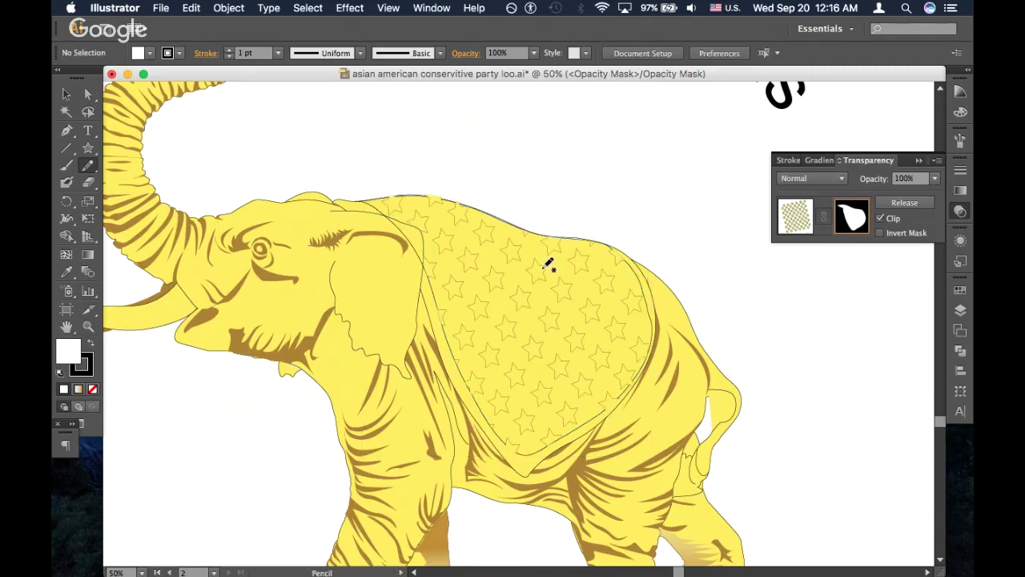
Redraw the mask outline's upper front edge with the Pencil so it follows the elephant's back
scroll(549, 265, "down", 1)
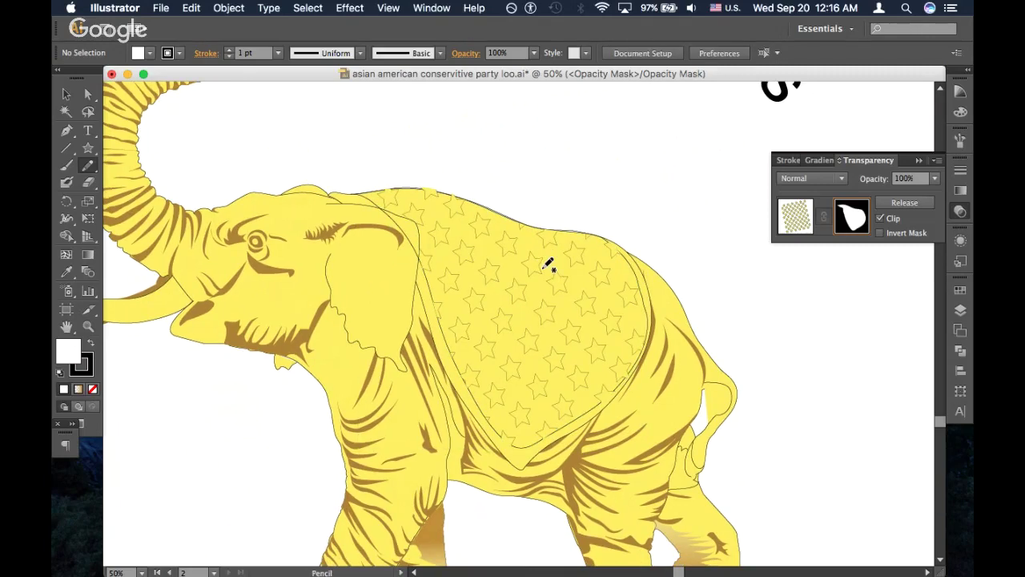
key("super")
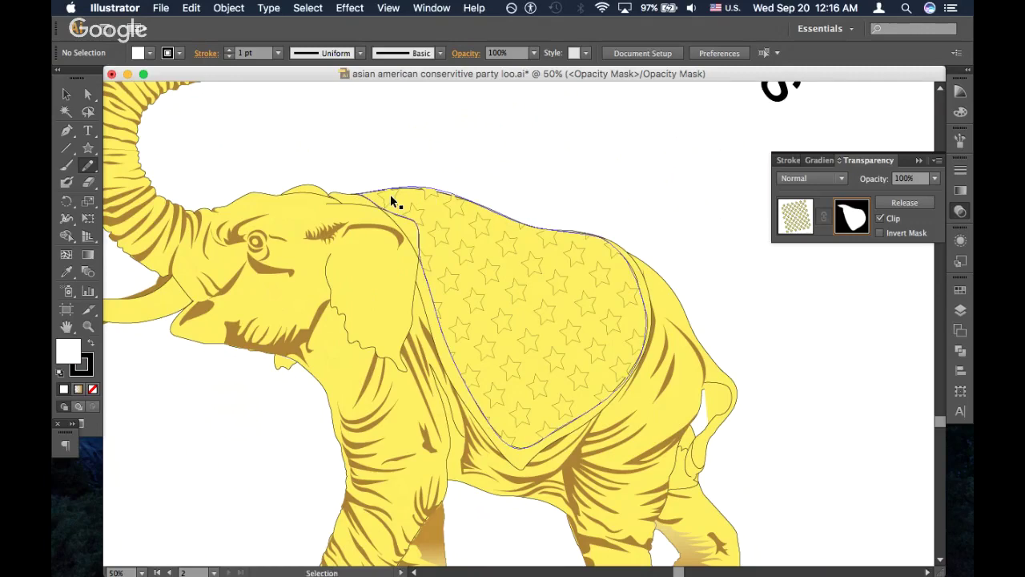
key("super+equal")
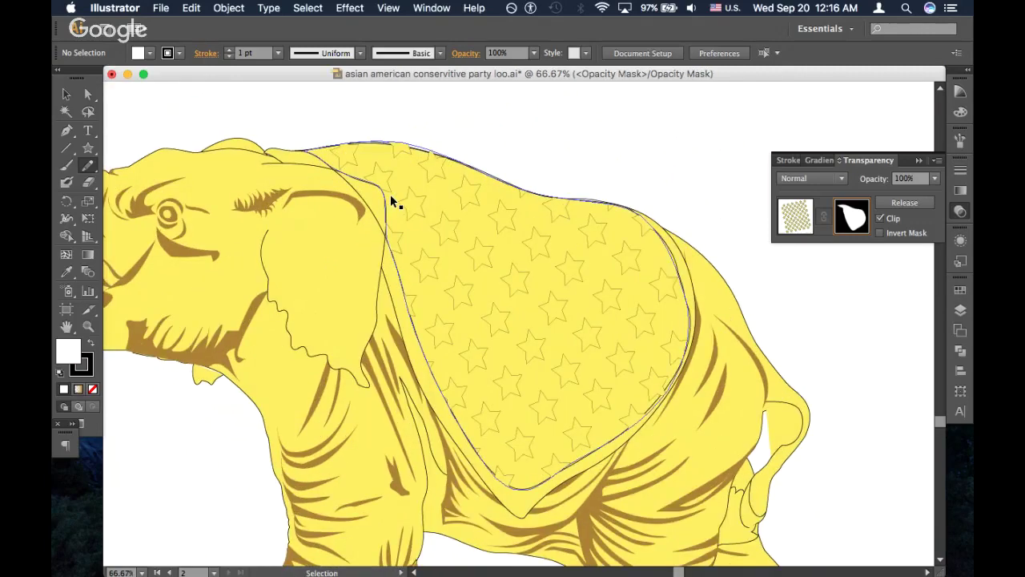
left_click(390, 194, "super")
key("super+equal")
key("super+equal")
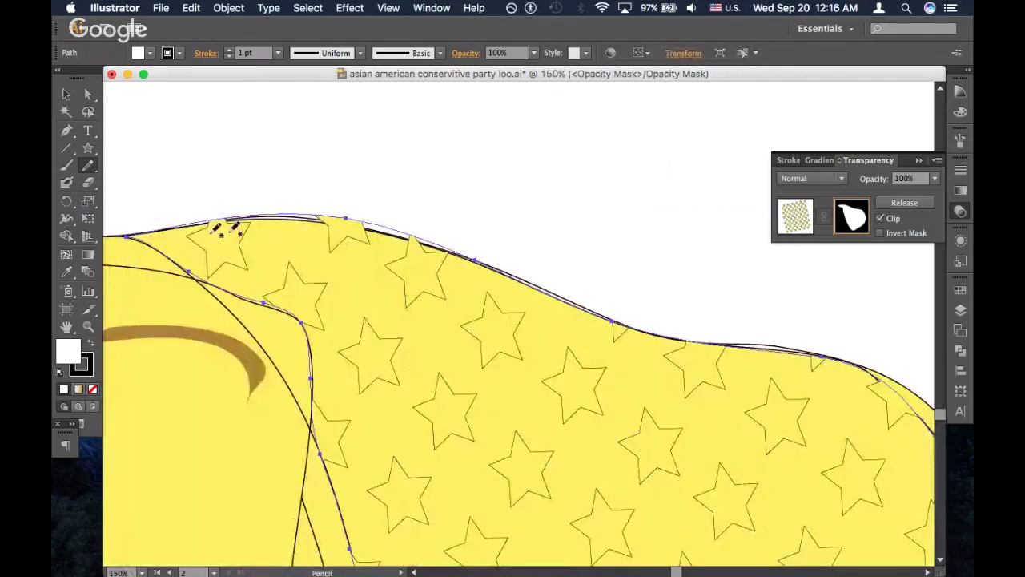
mouse_move(154, 230)
left_mouse_down()
mouse_move(310, 214)
mouse_move(422, 237)
mouse_move(509, 271)
left_mouse_up()
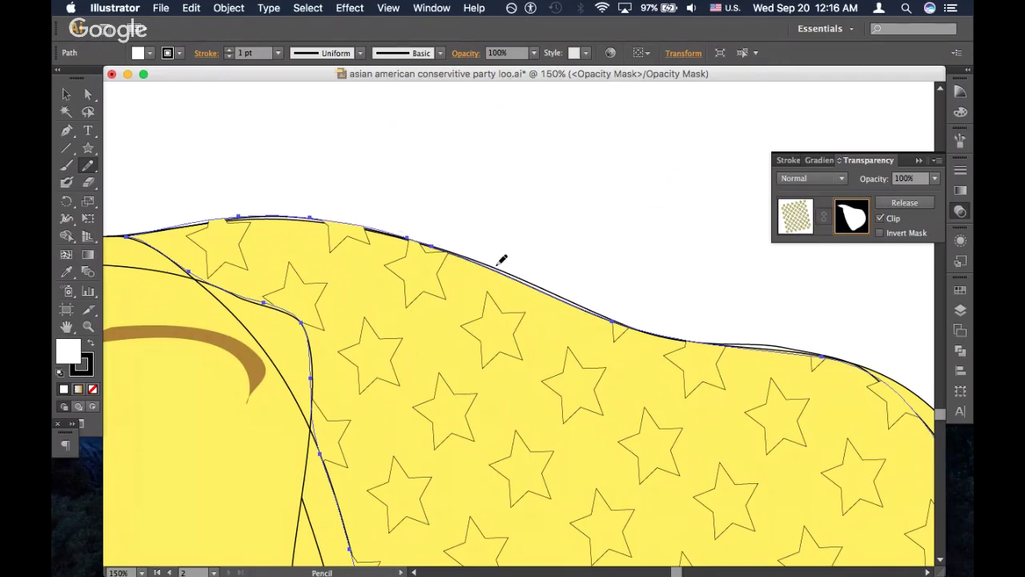
Examine how the mask outline fits the blanket's top, rear and lower edges, and look over the elephant's head with the outline deselected
scroll(502, 216, "down", 1)
scroll(502, 216, "right", 1)
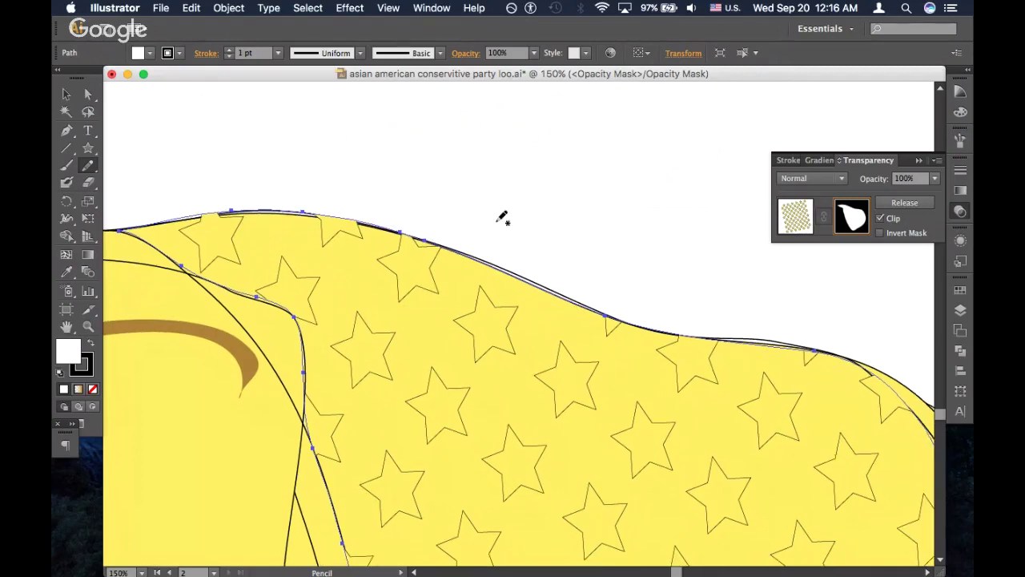
scroll(502, 216, "down", 2)
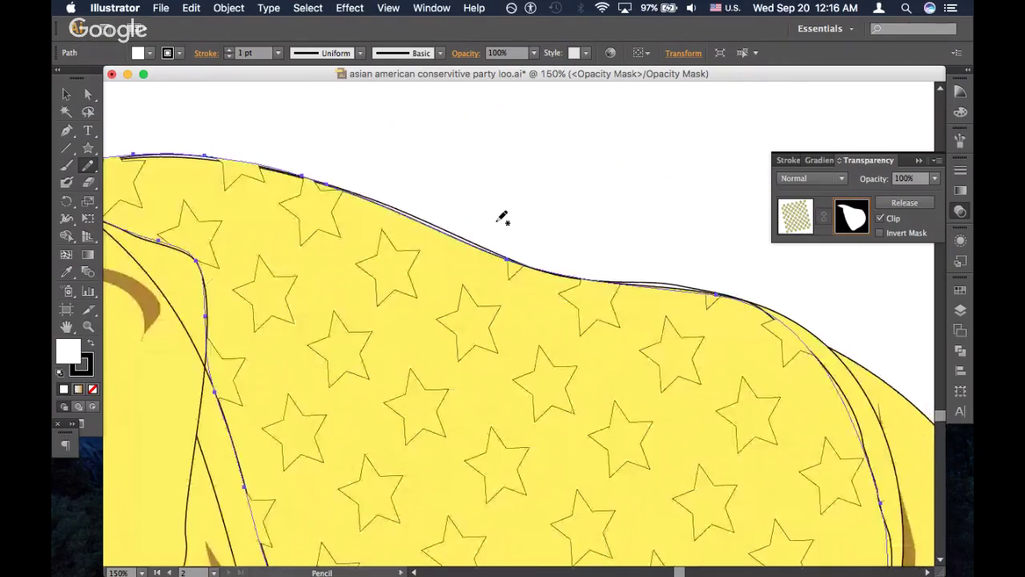
scroll(502, 216, "down", 4)
scroll(502, 216, "right", 3)
scroll(502, 216, "right", 2)
scroll(502, 216, "down", 2)
scroll(502, 216, "down", 3)
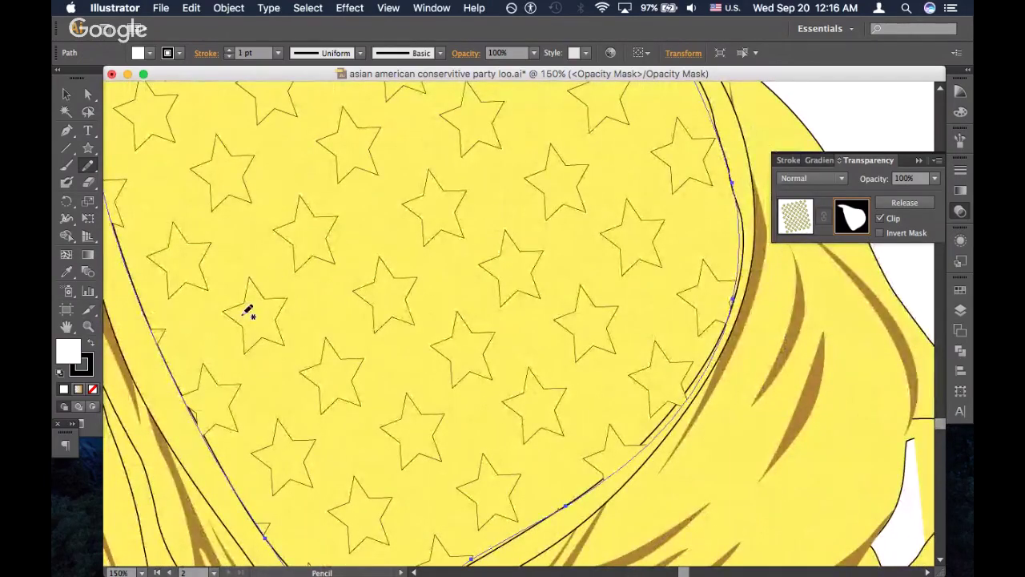
key("super+1")
key("super+minus")
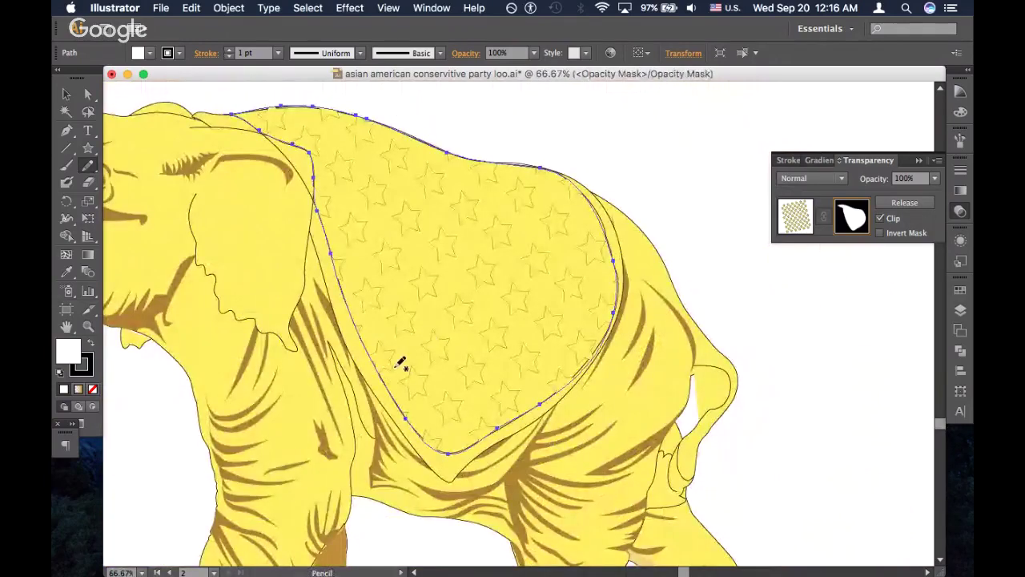
scroll(401, 364, "right", 4)
scroll(401, 364, "up", 2)
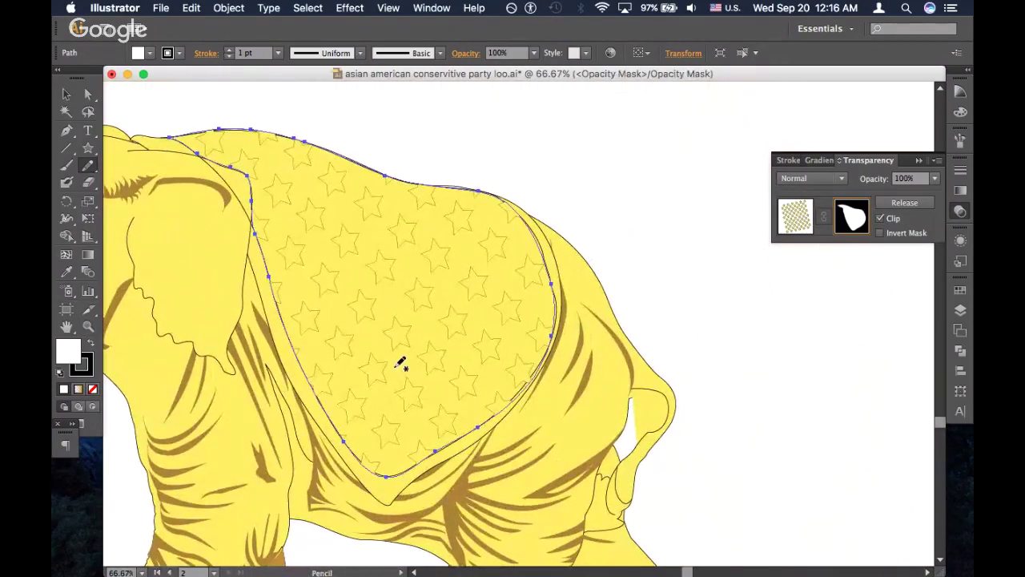
scroll(401, 364, "left", 10)
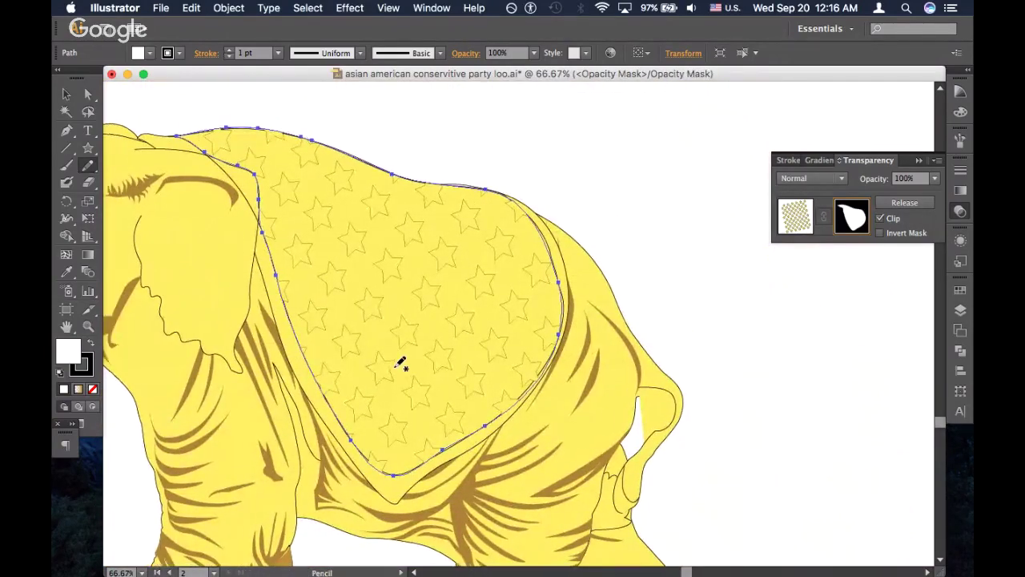
scroll(401, 365, "left", 3)
scroll(401, 364, "up", 2)
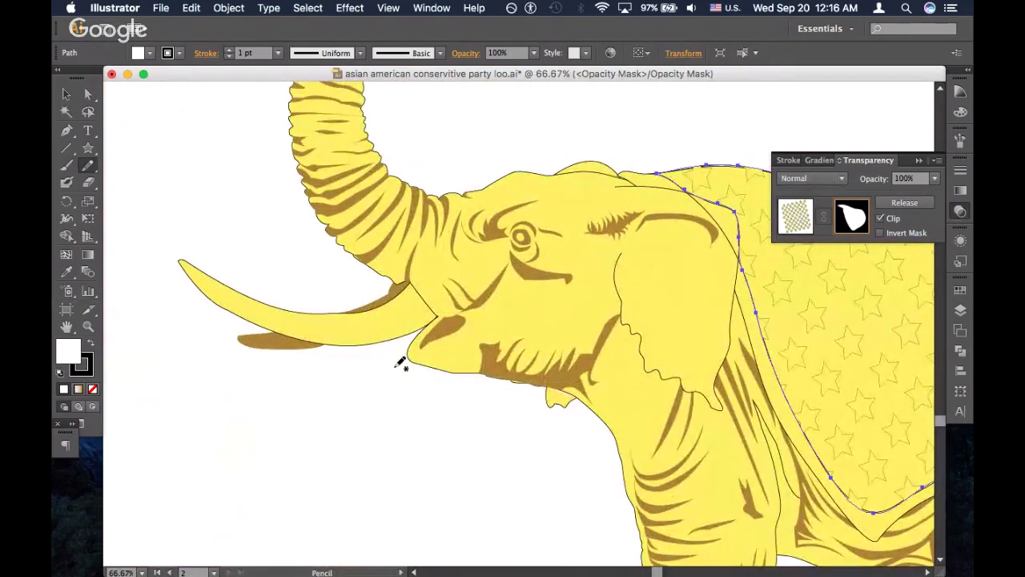
left_click(352, 325, "super")
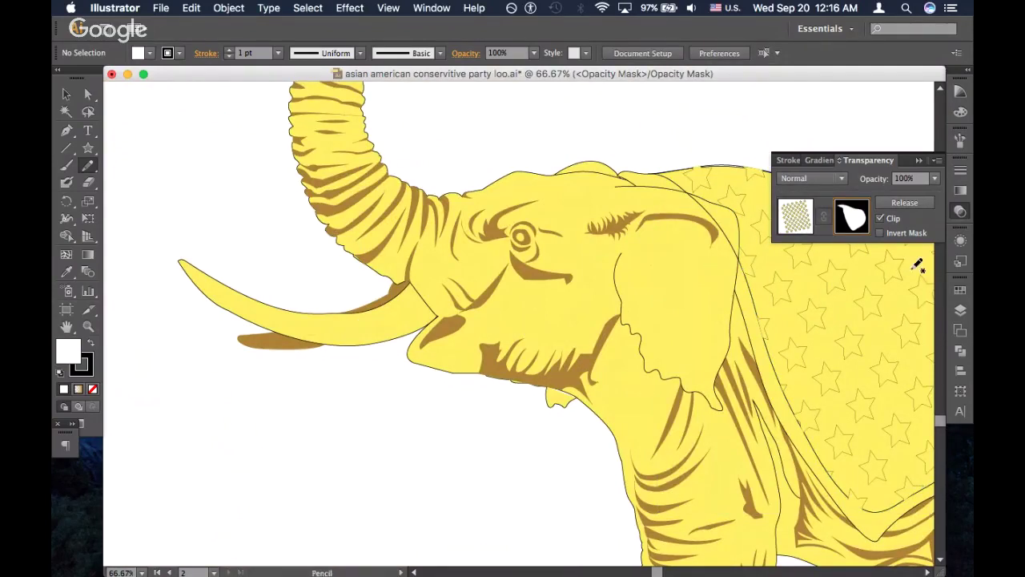
Release the star pattern's opacity mask and restore it, with the whole elephant in view
left_click(911, 205)
left_click(905, 204)
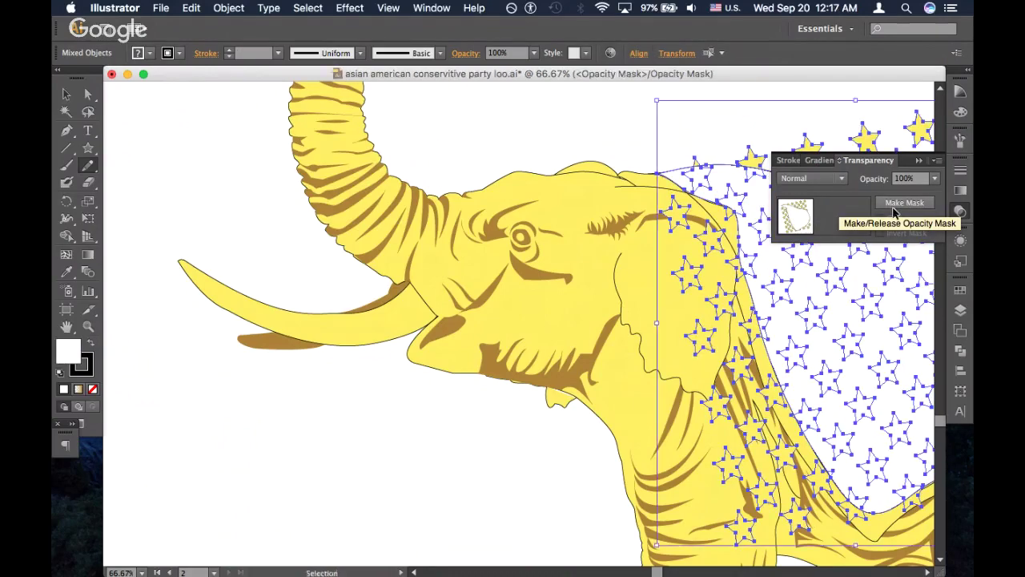
key("super+minus")
key("super+minus")
key("super+minus")
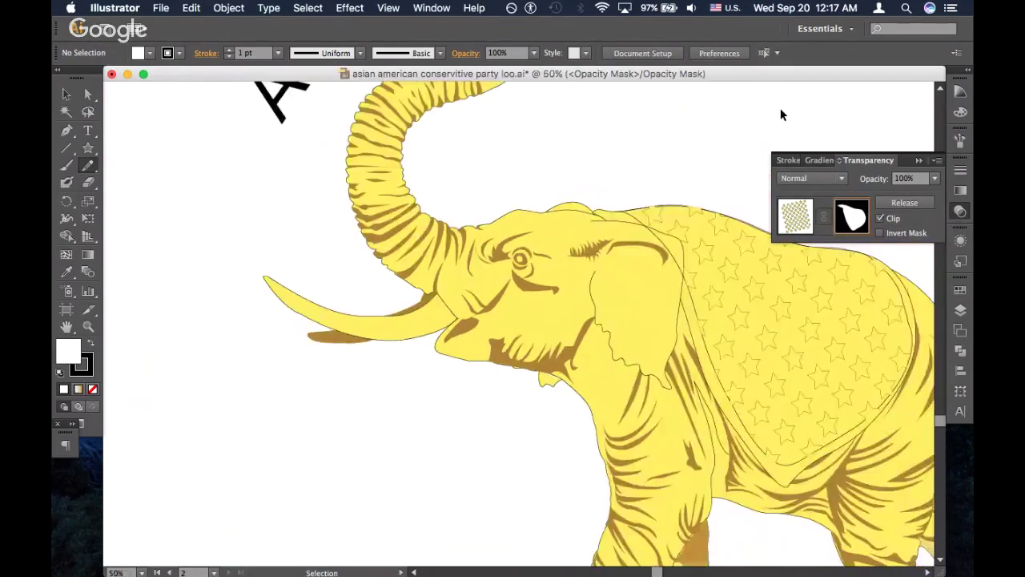
key("v")
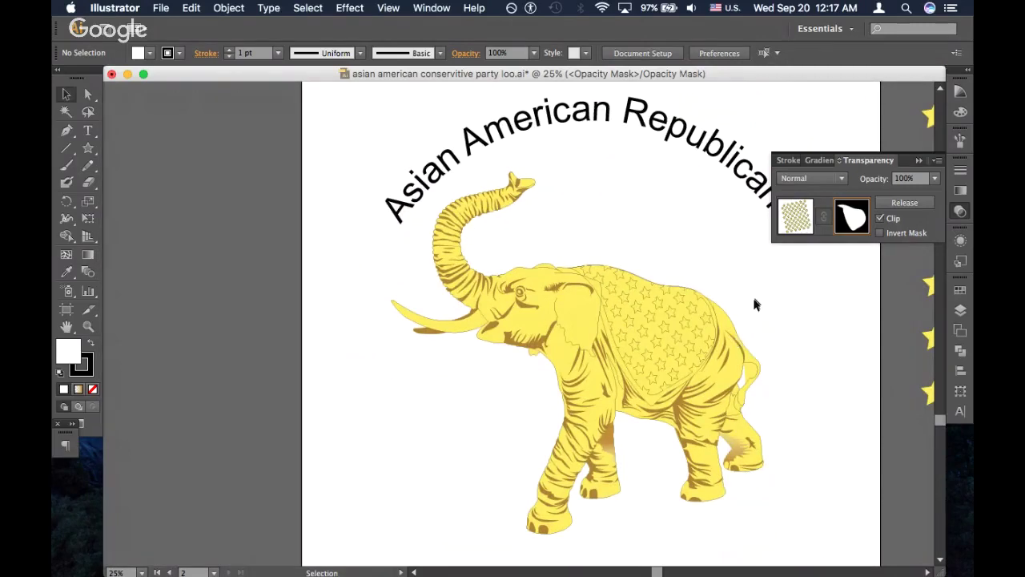
left_click(919, 160)
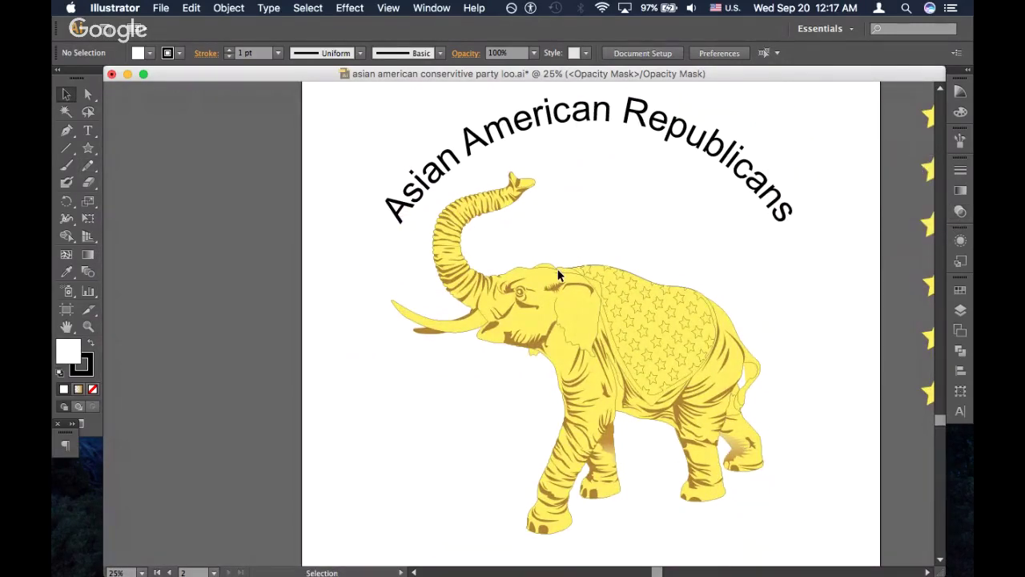
Examine the opacity mask's layer contents and its transparency settings
left_click(959, 310)
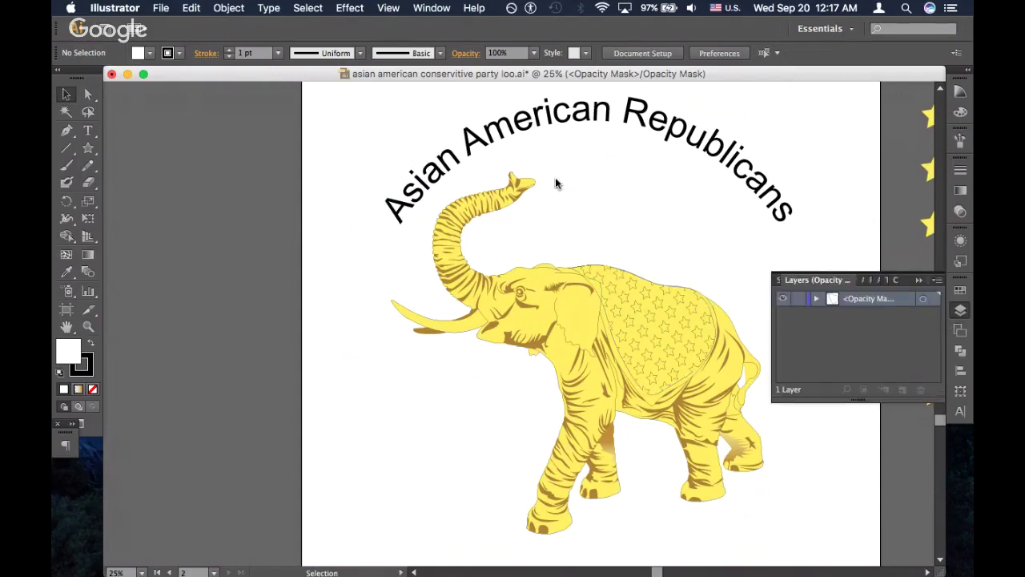
scroll(584, 217, "right", 5)
scroll(583, 216, "down", 2)
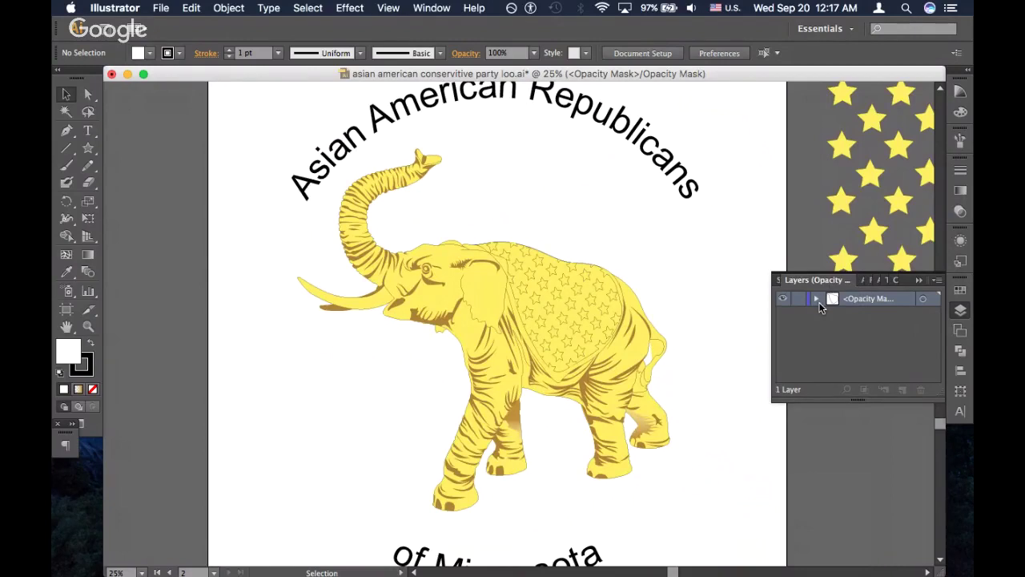
left_click(960, 290)
left_click(813, 291)
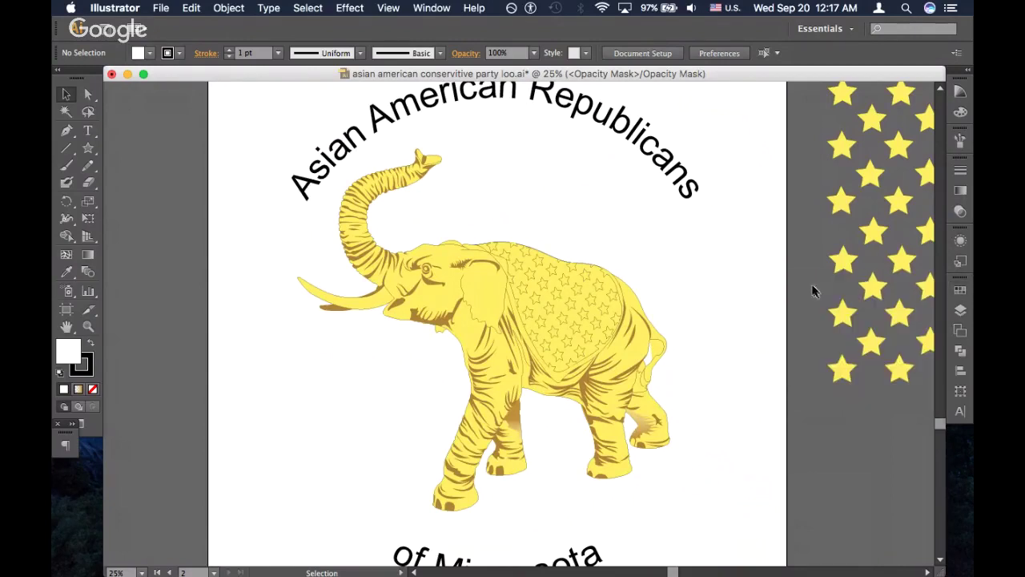
left_click(960, 310)
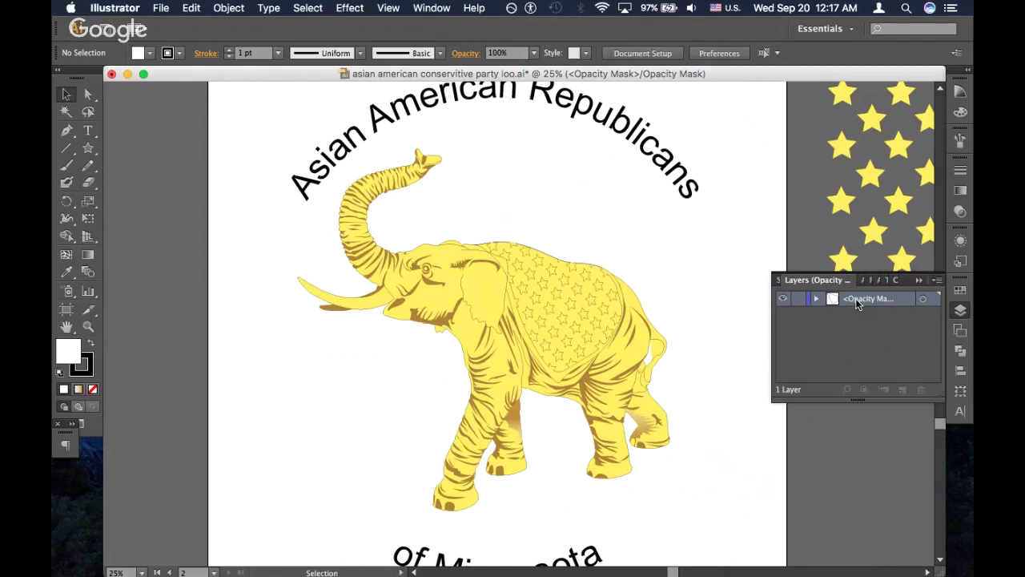
left_click(816, 297)
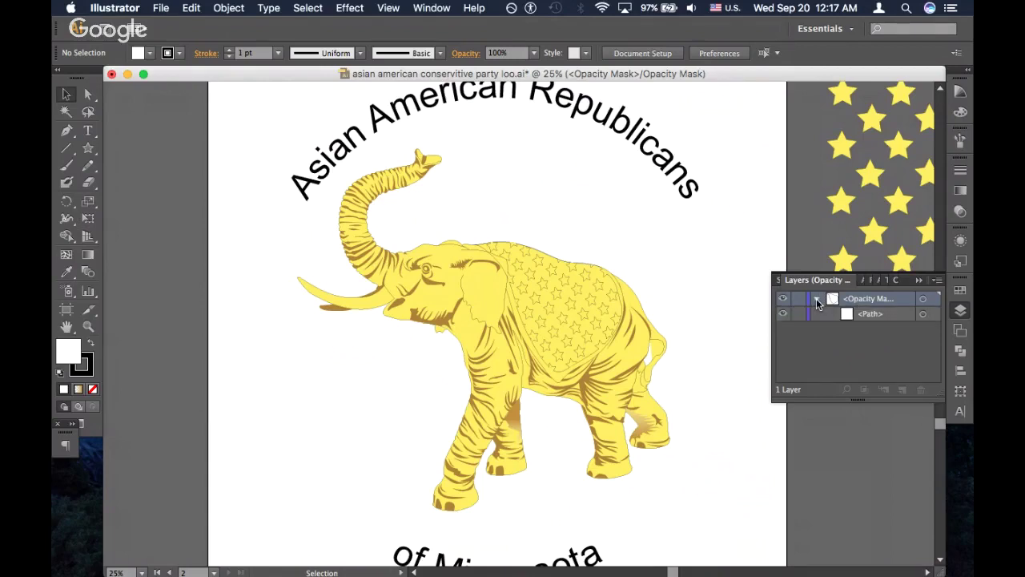
left_click(816, 299)
left_click(960, 213)
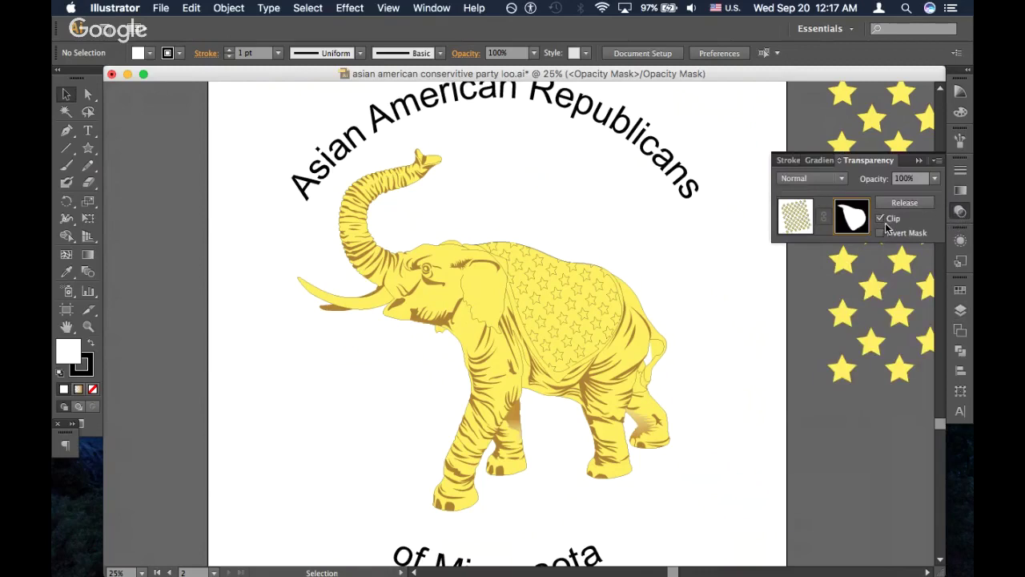
Switch the opacity mask's Clip option off and on again, and check the available blending modes
left_click(880, 218)
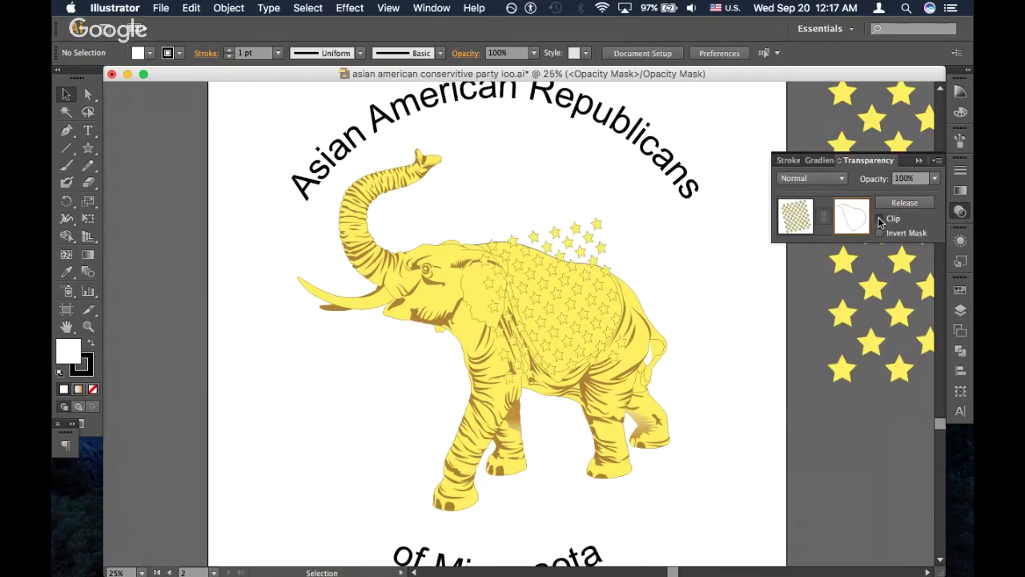
left_click(880, 218)
left_click(829, 179)
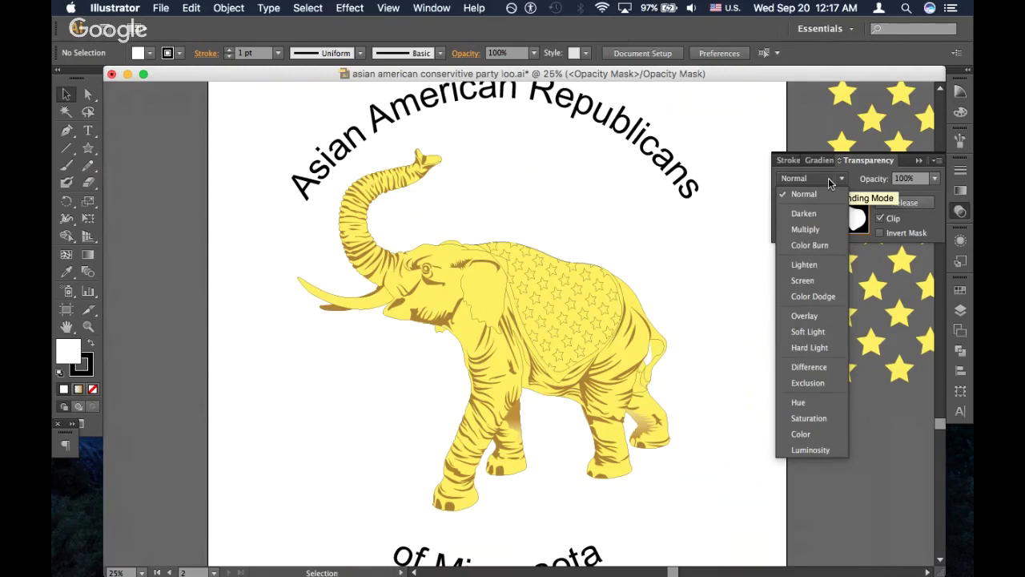
left_click(829, 179)
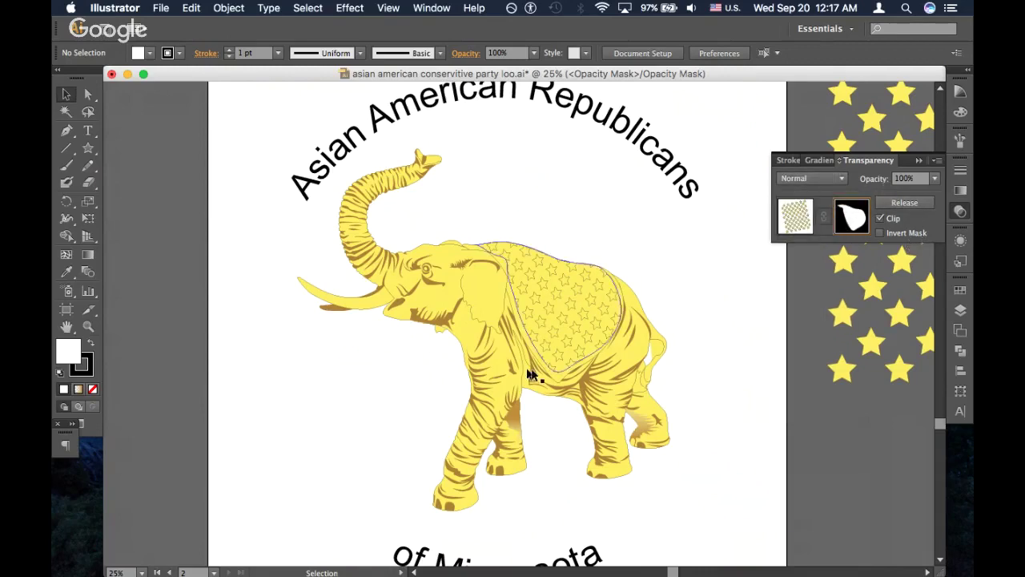
right_click(566, 308)
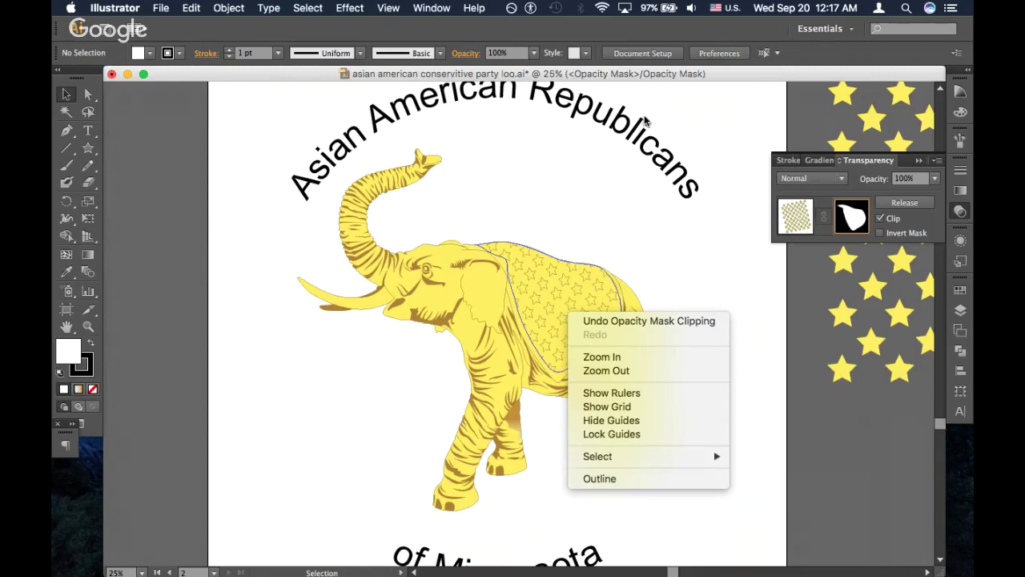
left_click(160, 107)
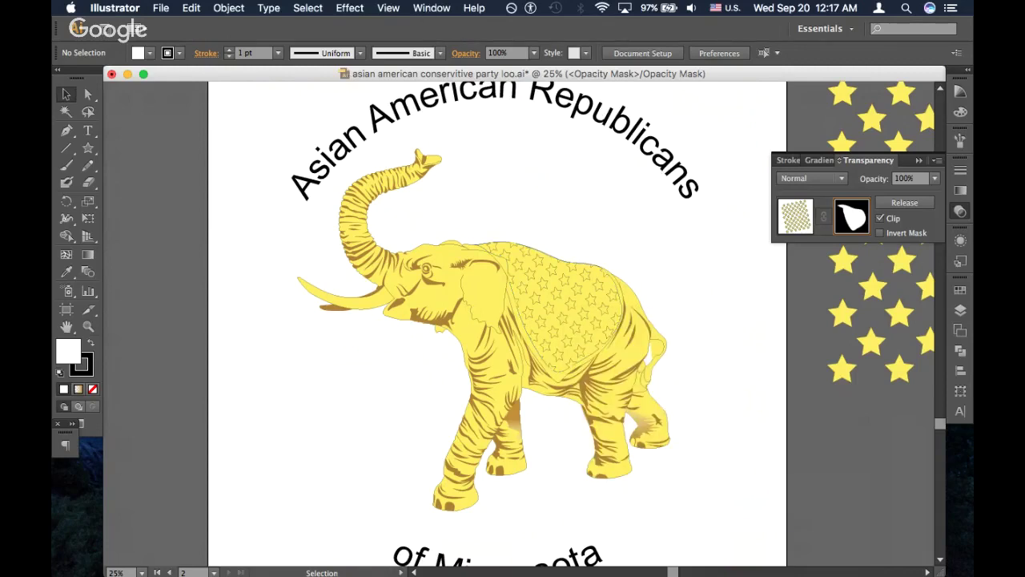
Select the mask path over the elephant's blanket to inspect its outline, and deselect it again
key("Tab")
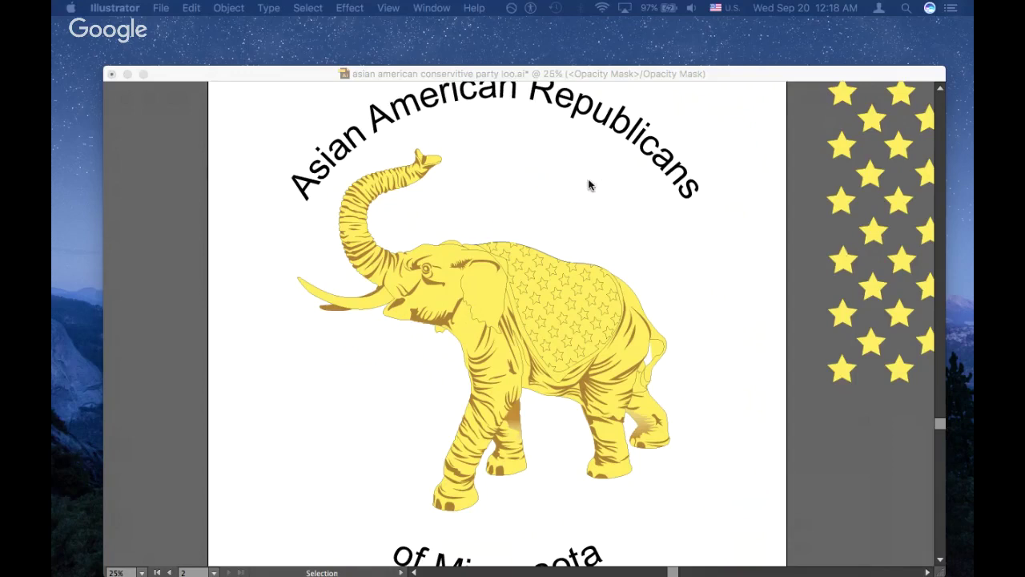
left_click(545, 297)
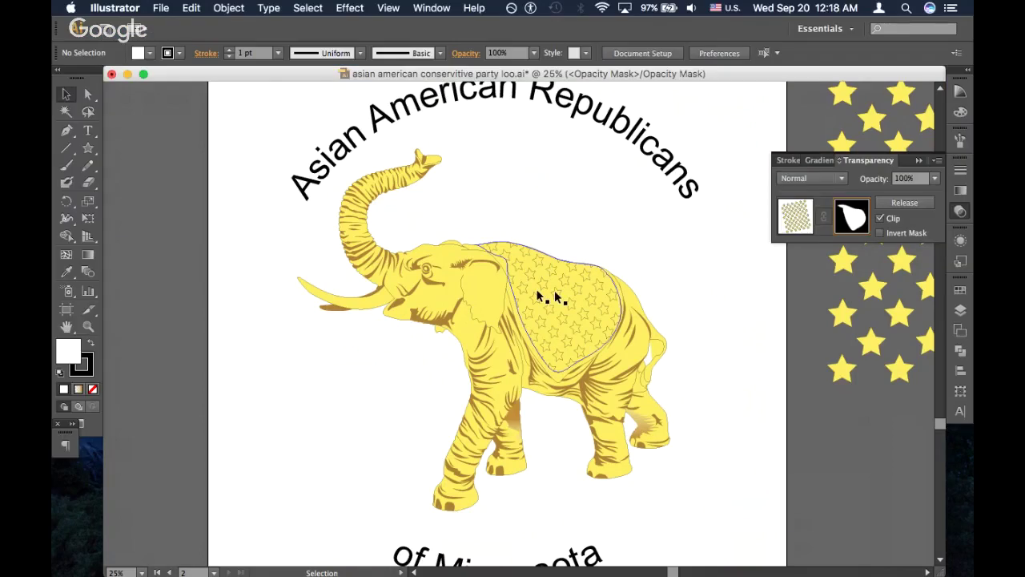
left_click(541, 292)
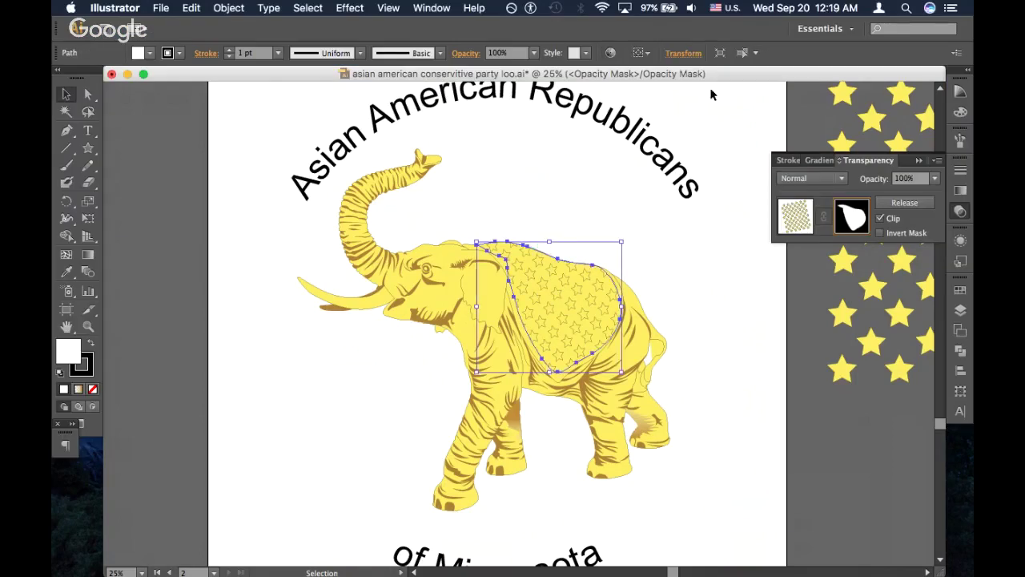
left_click(538, 187)
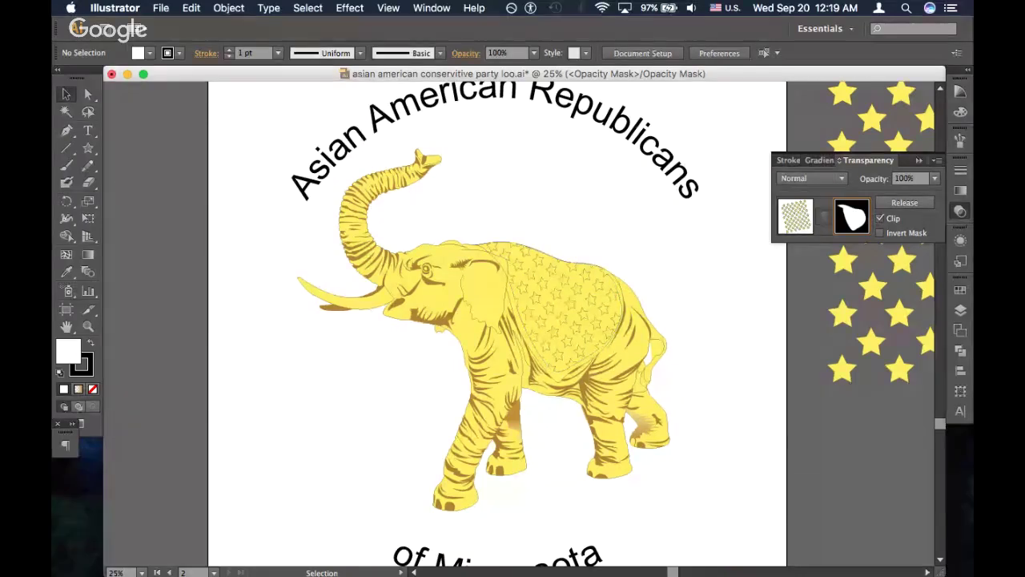
Switch to Chrome and read Adobe's Edit clipping masks article from the overview through hiding parts of objects
key("super+Tab")
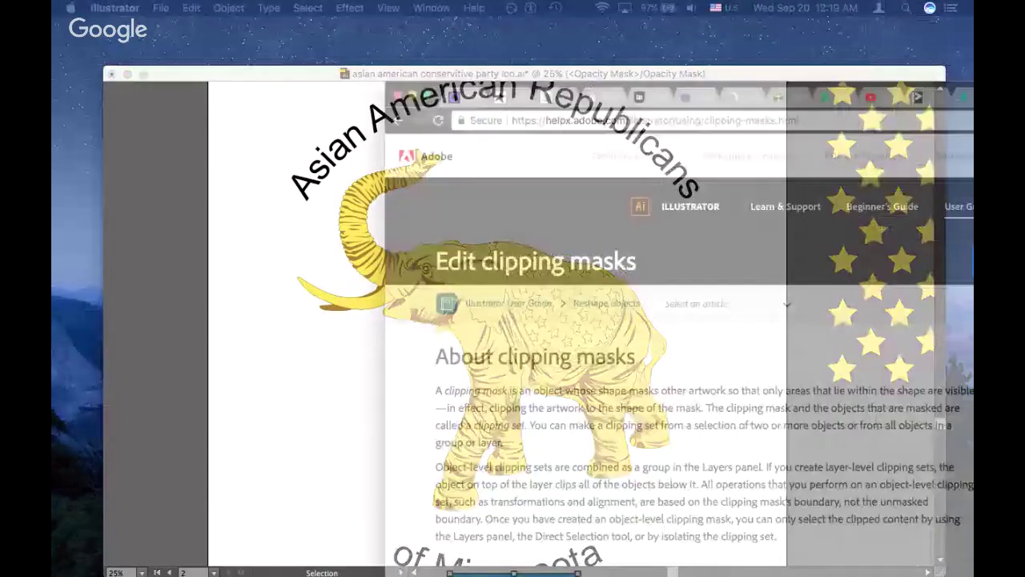
left_click_drag(606, 87, 321, 38)
scroll(360, 354, "down", 10)
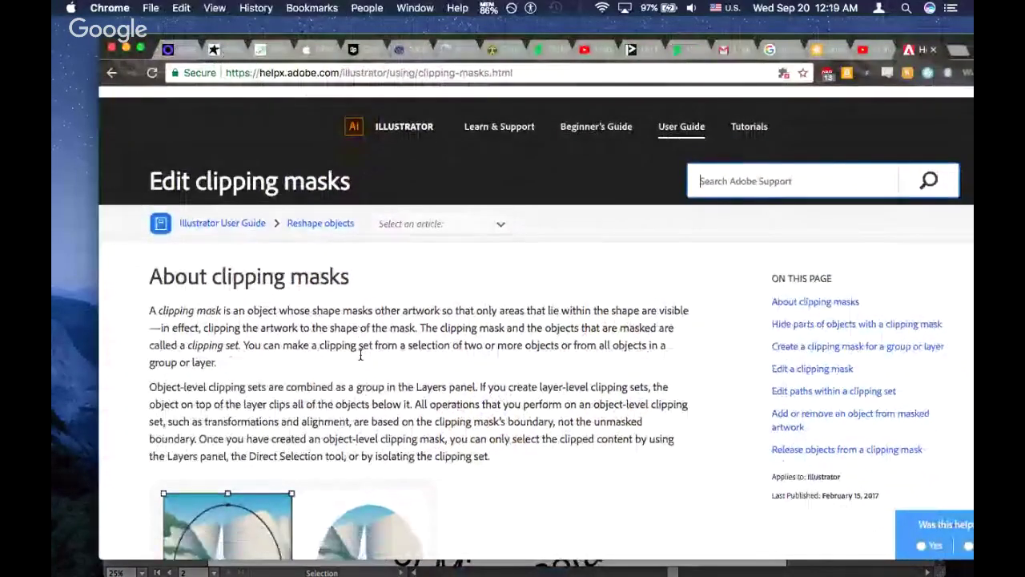
scroll(360, 354, "up", 2)
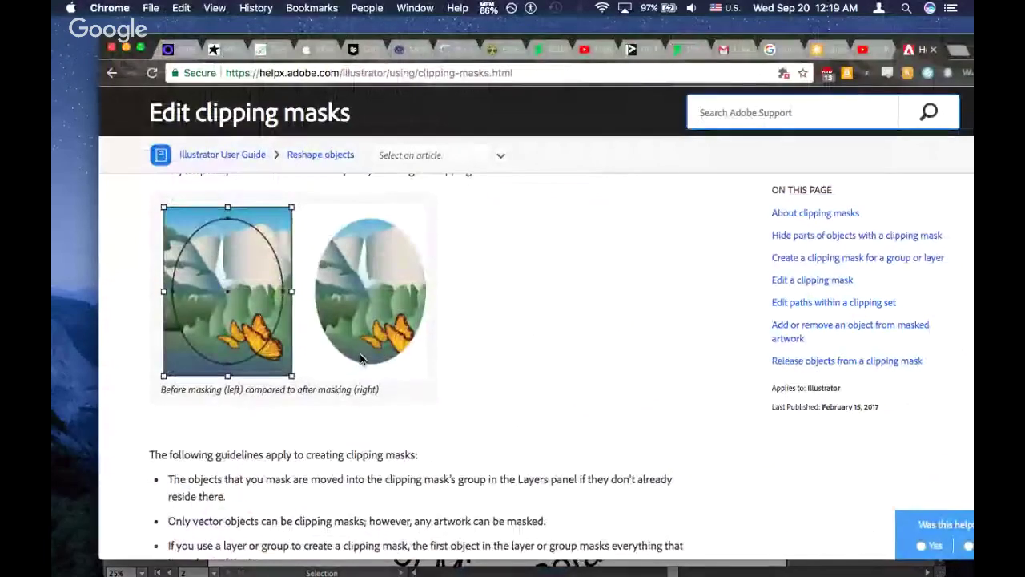
scroll(360, 353, "up", 2)
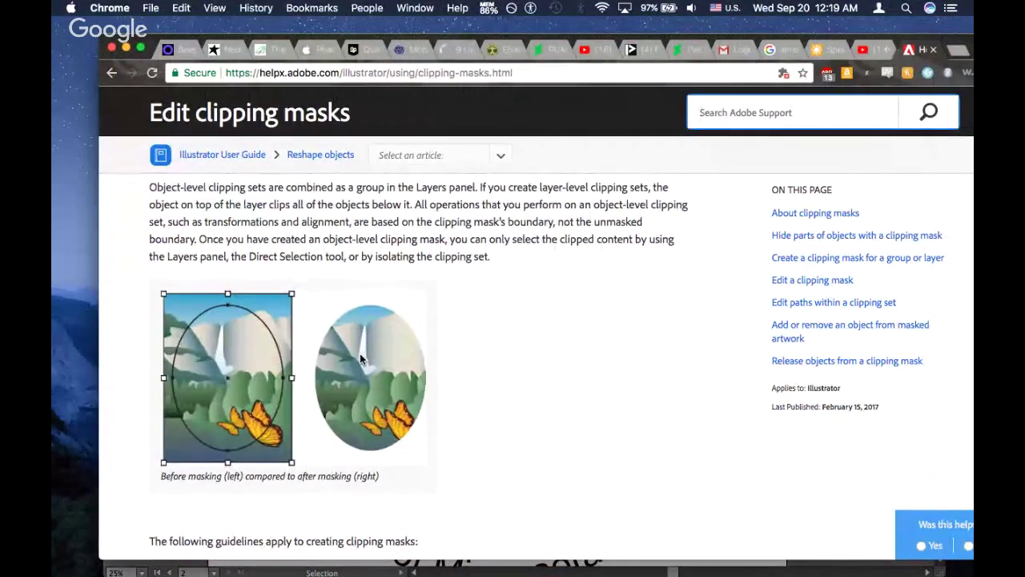
scroll(360, 353, "down", 5)
scroll(360, 354, "down", 13)
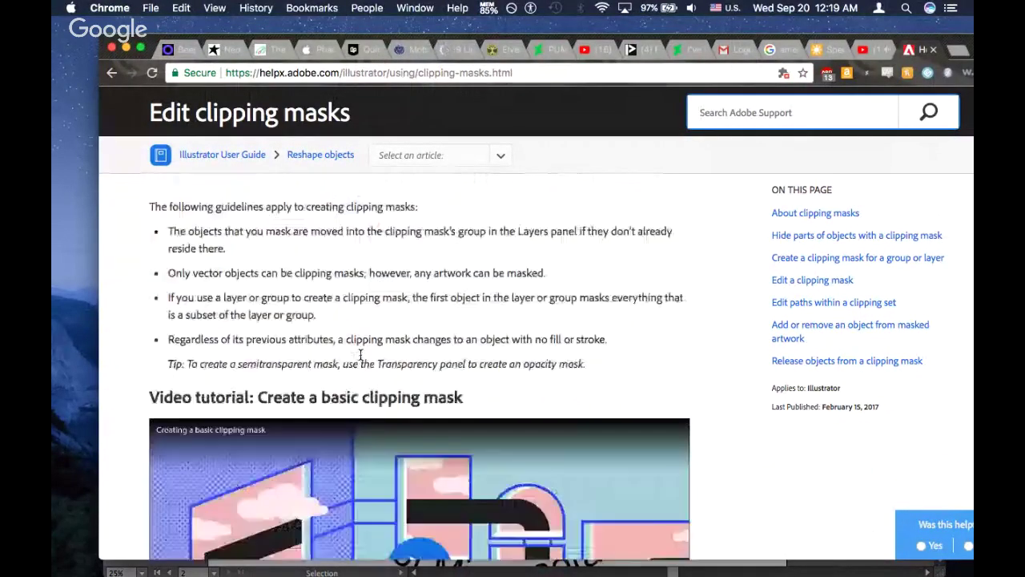
scroll(360, 353, "down", 6)
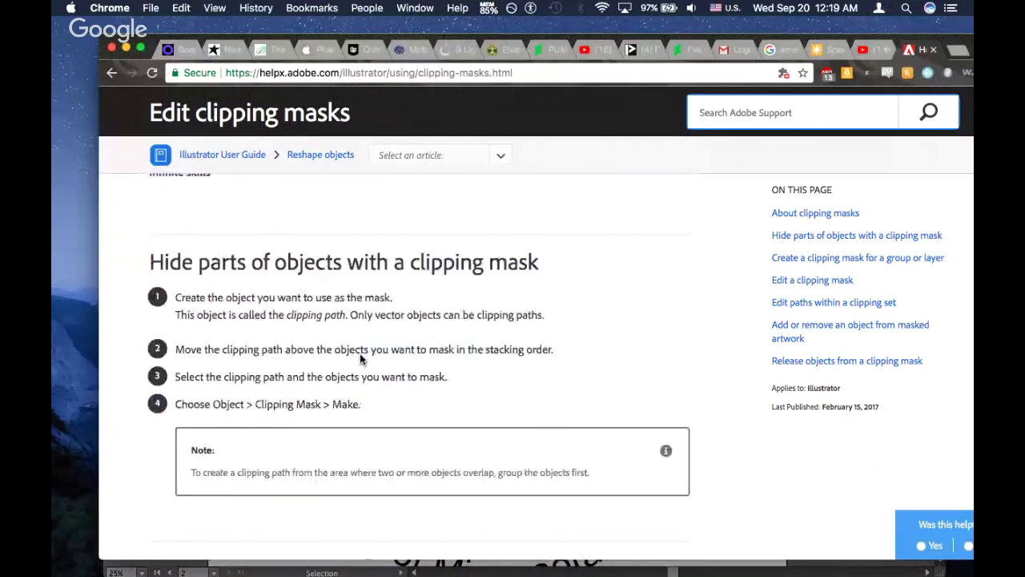
scroll(359, 353, "up", 2)
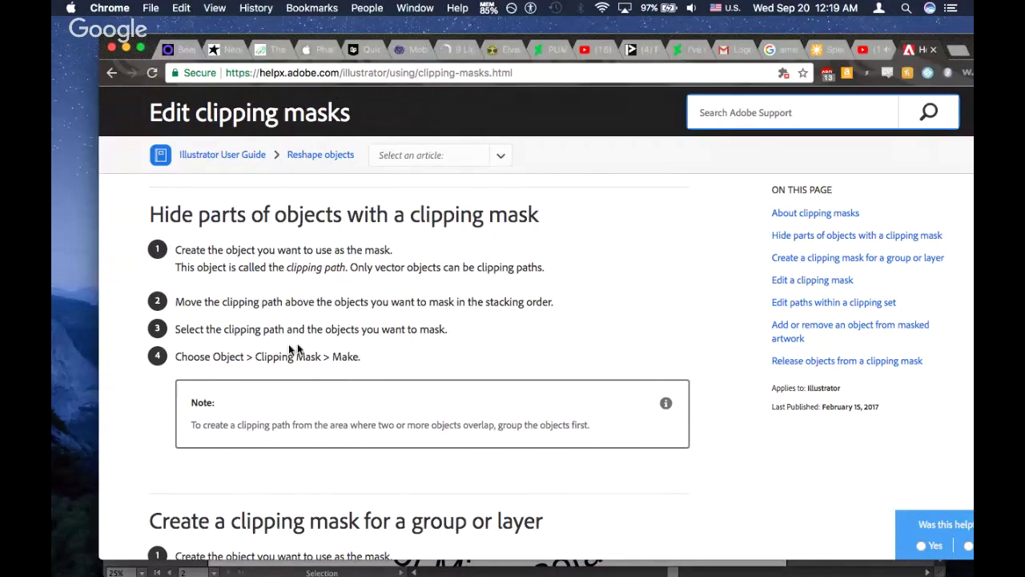
Read the article's instructions for masking a group or layer and for editing a clipping mask, and recheck the section on hiding parts of objects
scroll(346, 355, "down", 5)
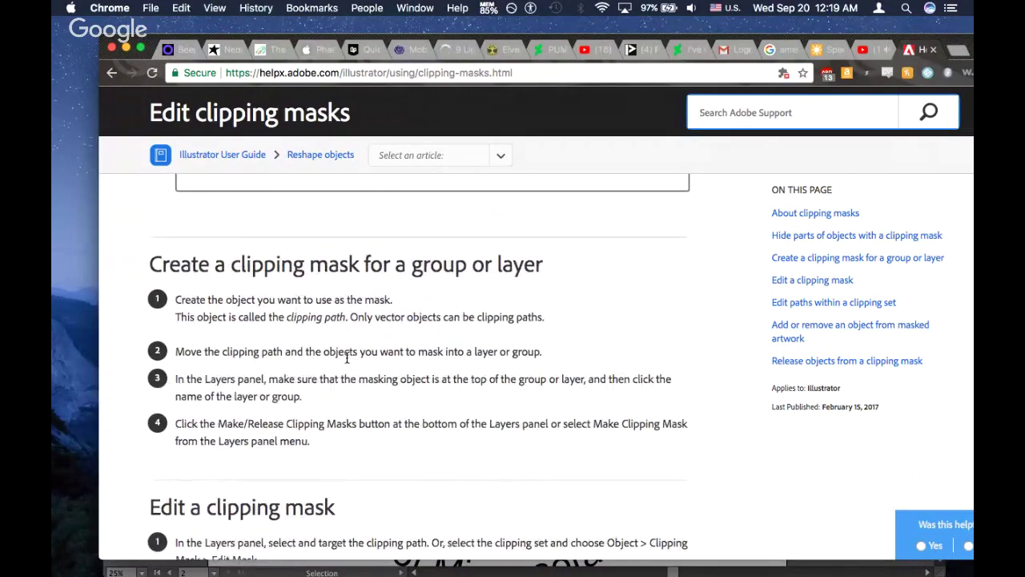
scroll(346, 356, "down", 1)
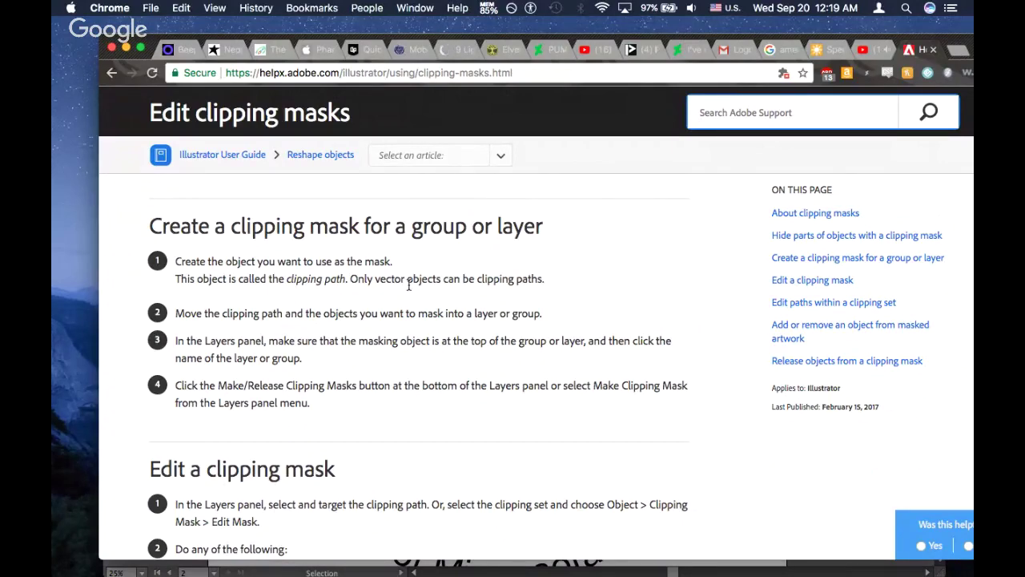
scroll(261, 343, "down", 2)
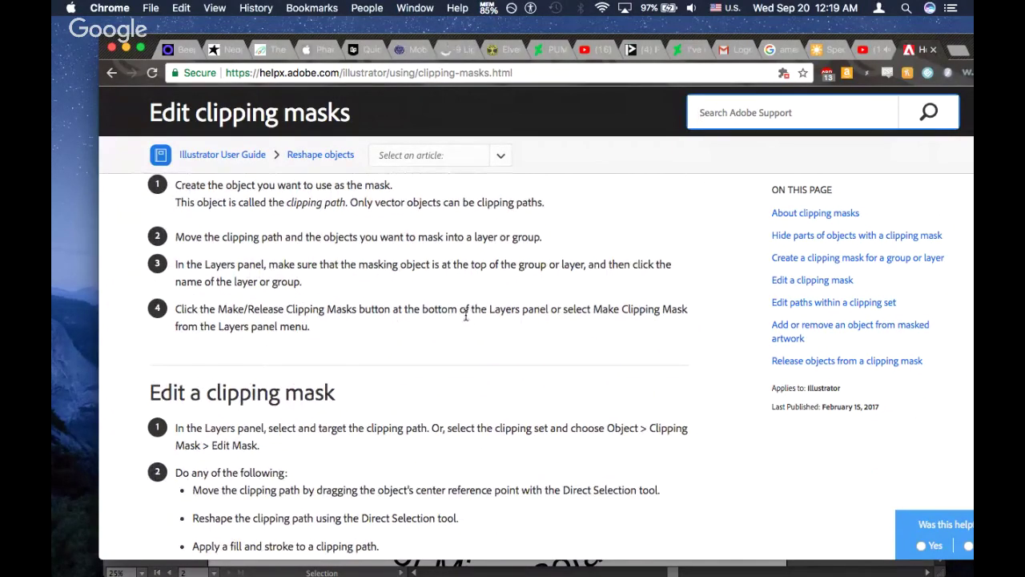
scroll(502, 387, "down", 2)
scroll(502, 388, "down", 1)
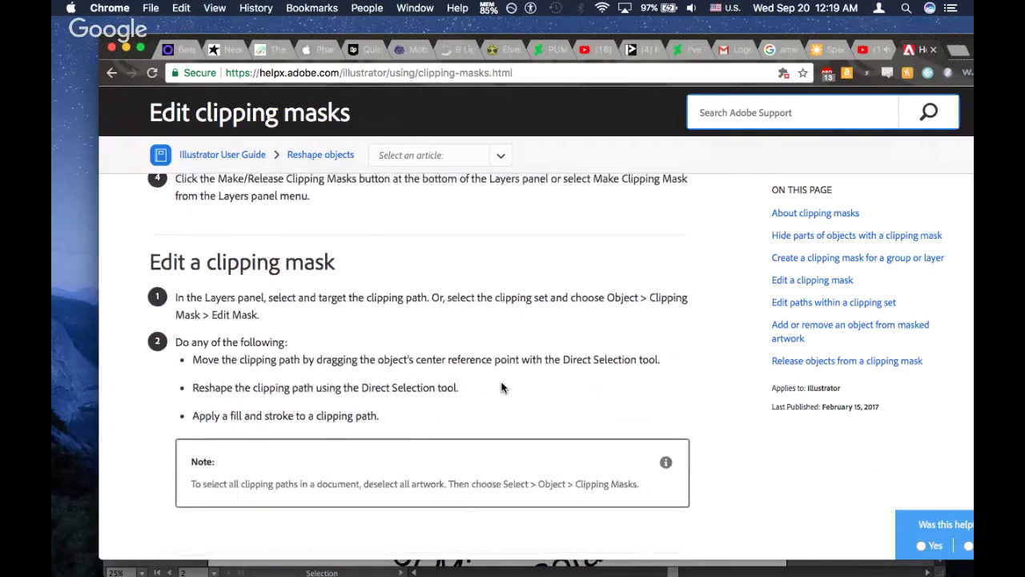
scroll(502, 387, "up", 5)
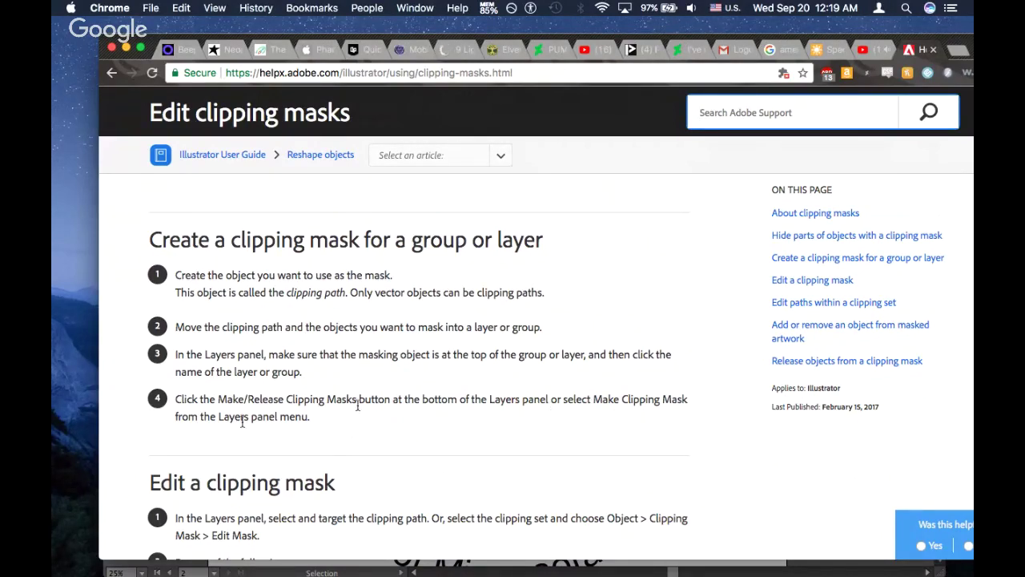
scroll(211, 310, "up", 5)
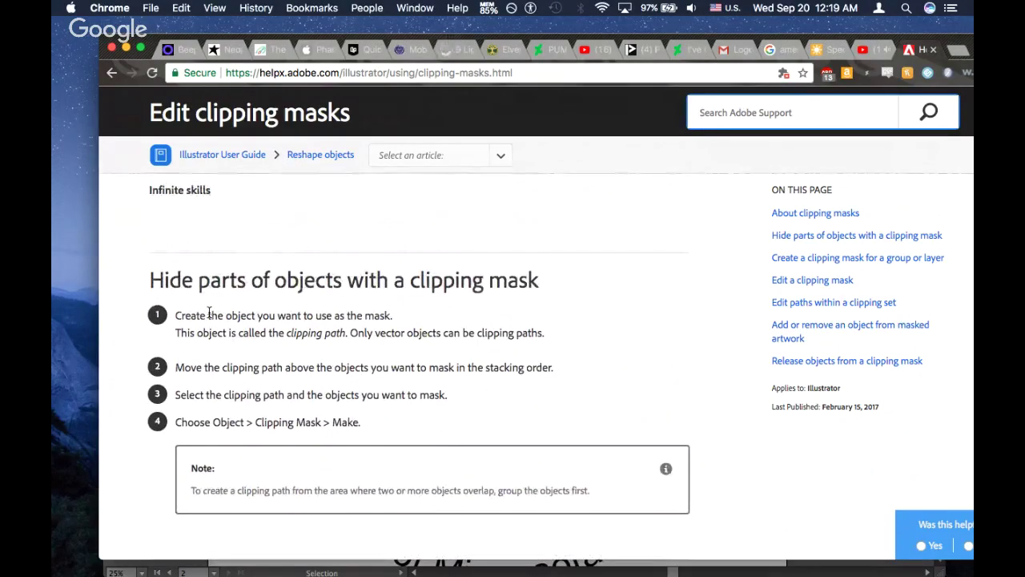
Read the article's sections on adding, removing and releasing masked objects, and return to the Illustrator logo document
scroll(357, 307, "down", 15)
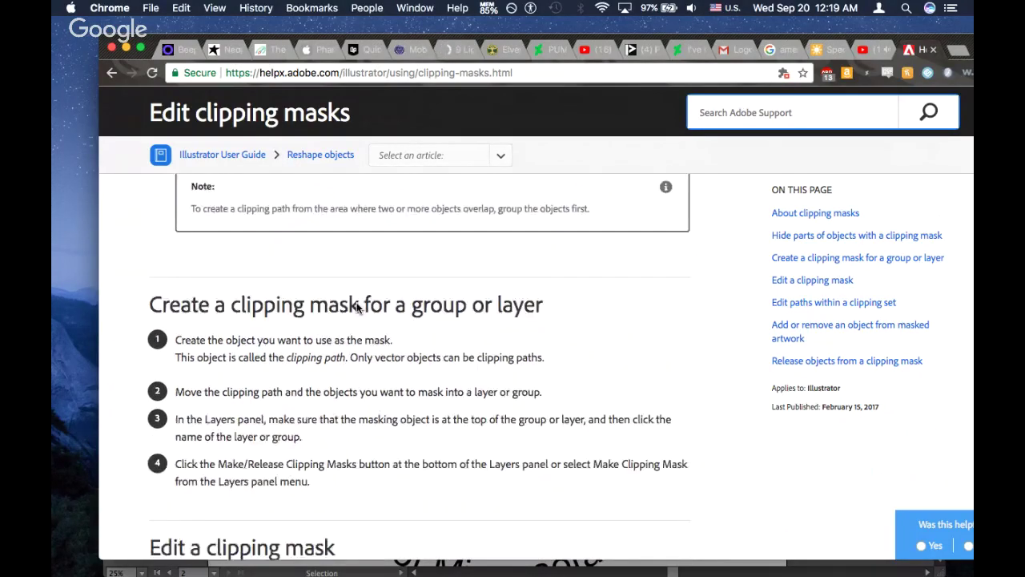
scroll(357, 306, "down", 3)
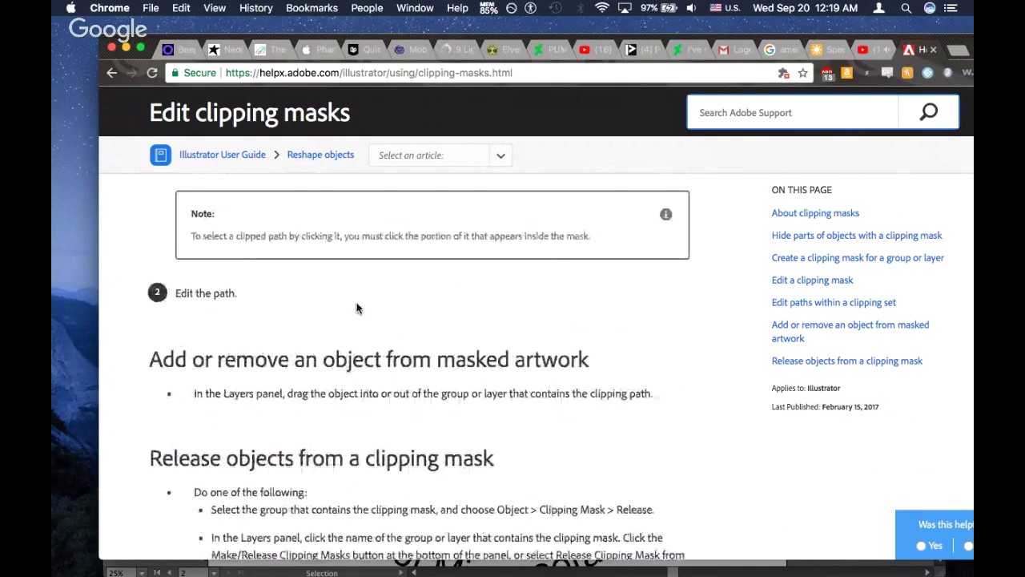
scroll(357, 306, "down", 5)
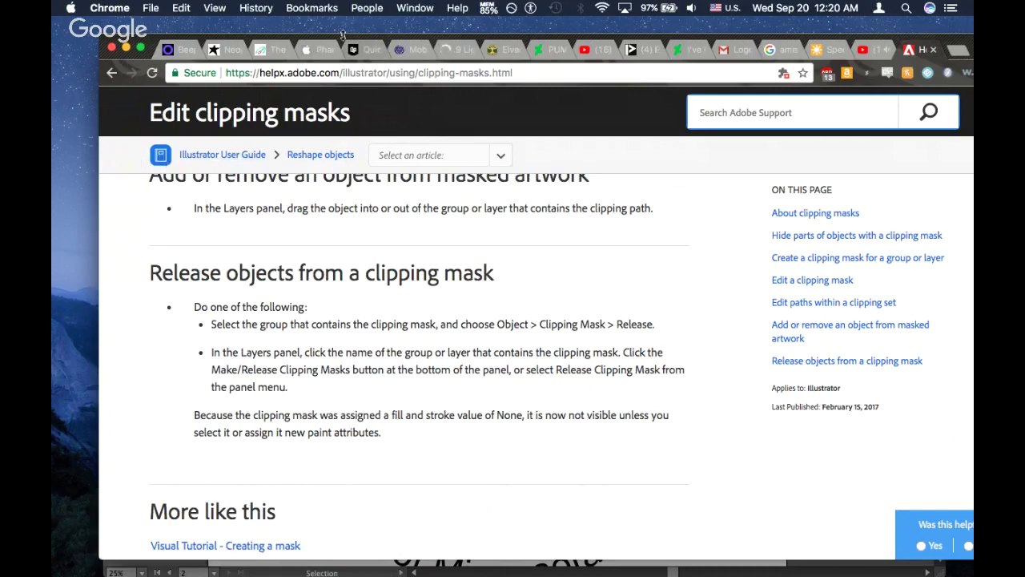
left_click_drag(336, 40, 559, 36)
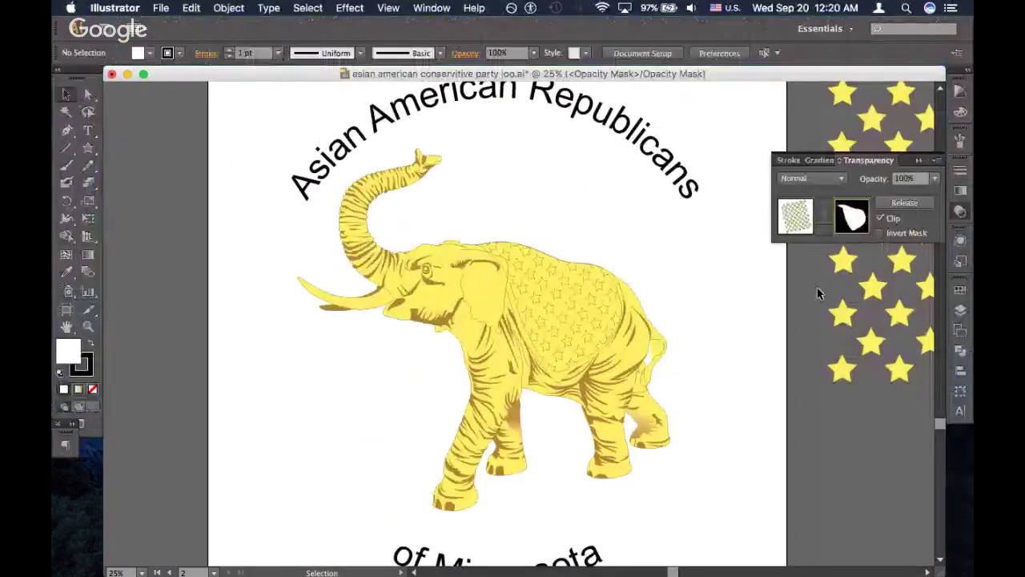
Release the star pattern's opacity mask and undo the release
left_click(904, 202)
left_click(710, 229)
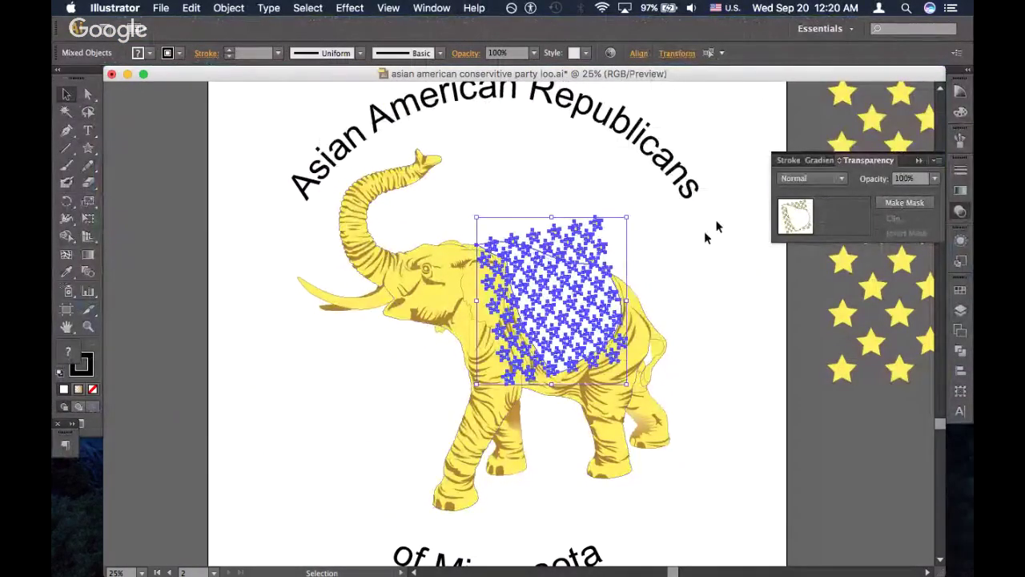
key("a")
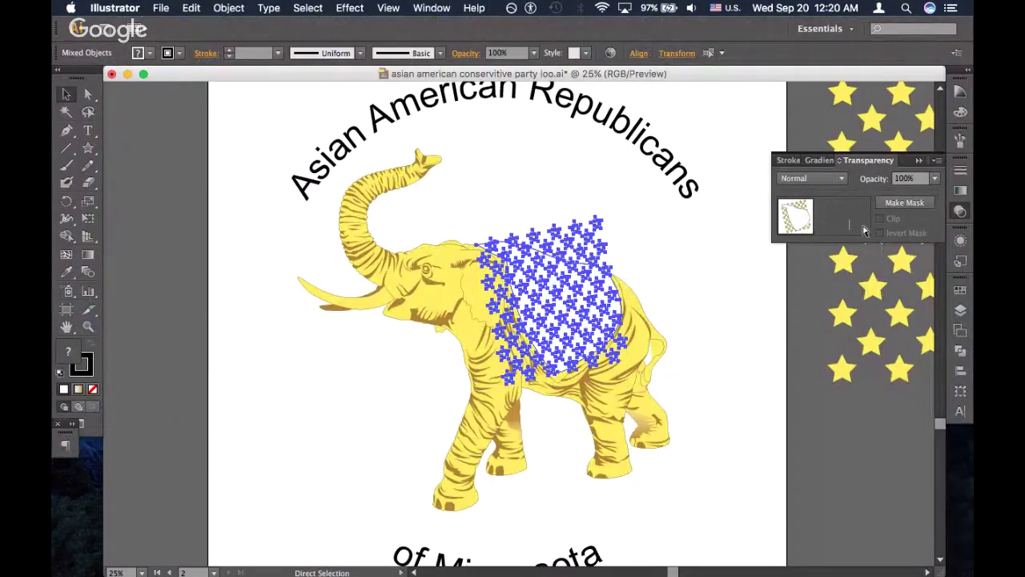
key("super+z")
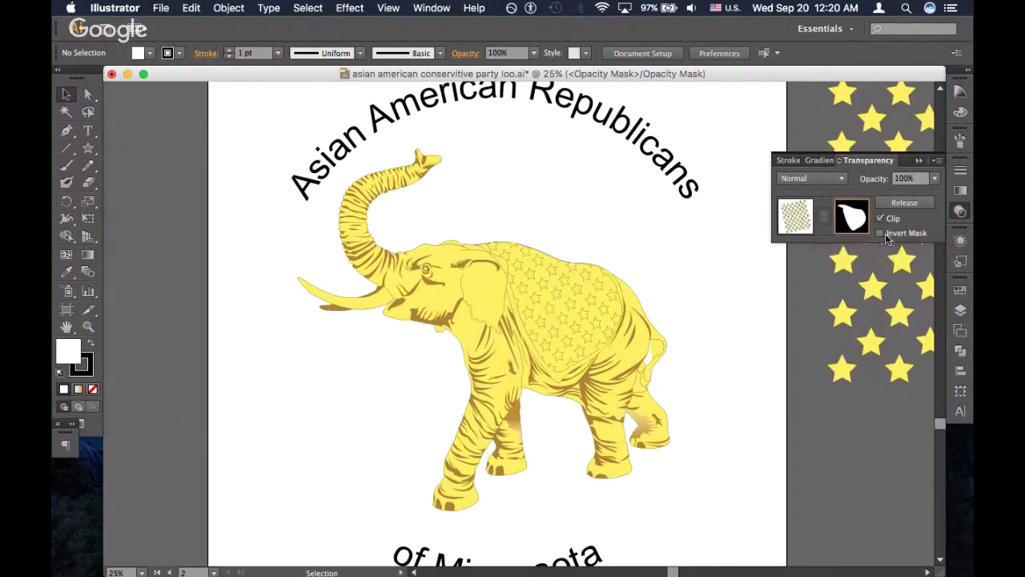
Try the Invert Mask option on the star pattern, and release and remake its opacity mask
left_click(881, 233)
left_click(881, 233)
left_click(881, 233)
left_click(892, 203)
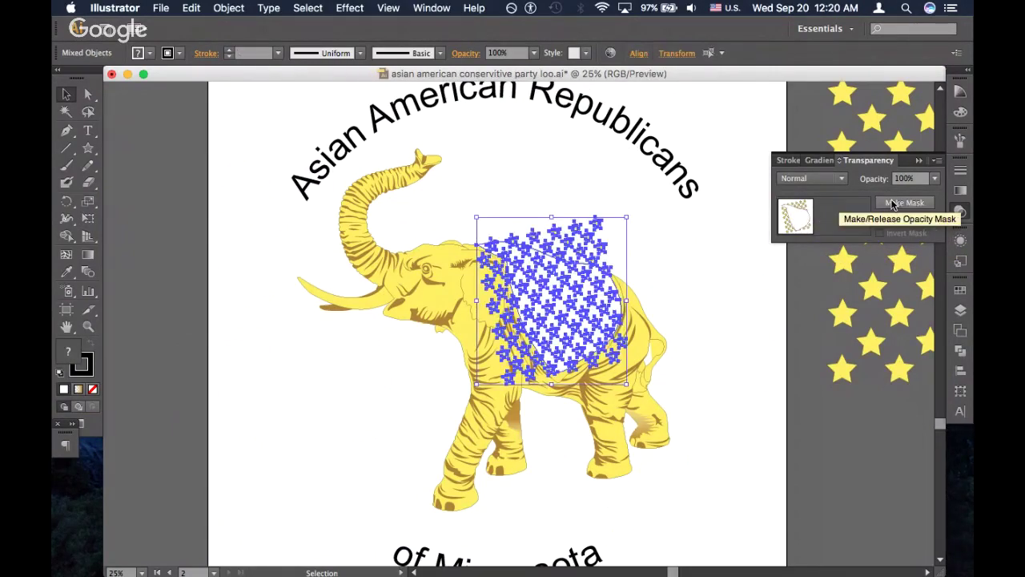
left_click(892, 204)
left_click(880, 233)
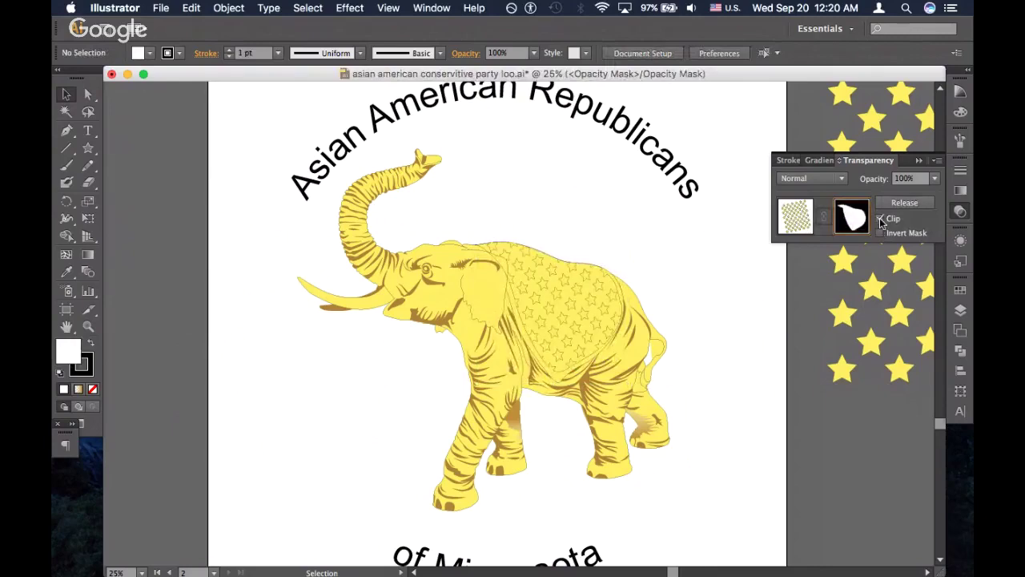
Turn off Clip, release and remake the star pattern's opacity mask, and turn Clip back on
left_click(880, 218)
left_click(886, 207)
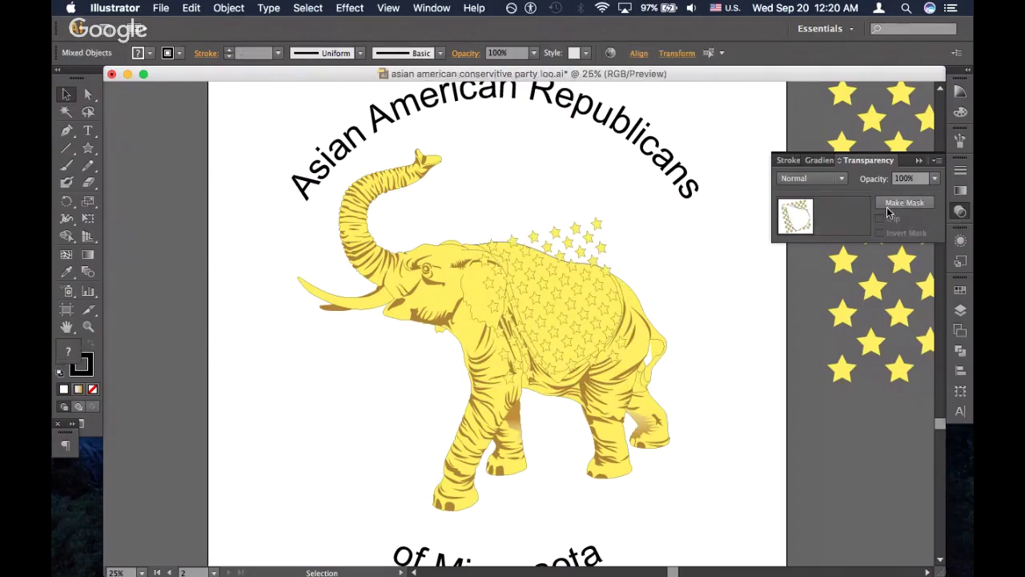
left_click(887, 206)
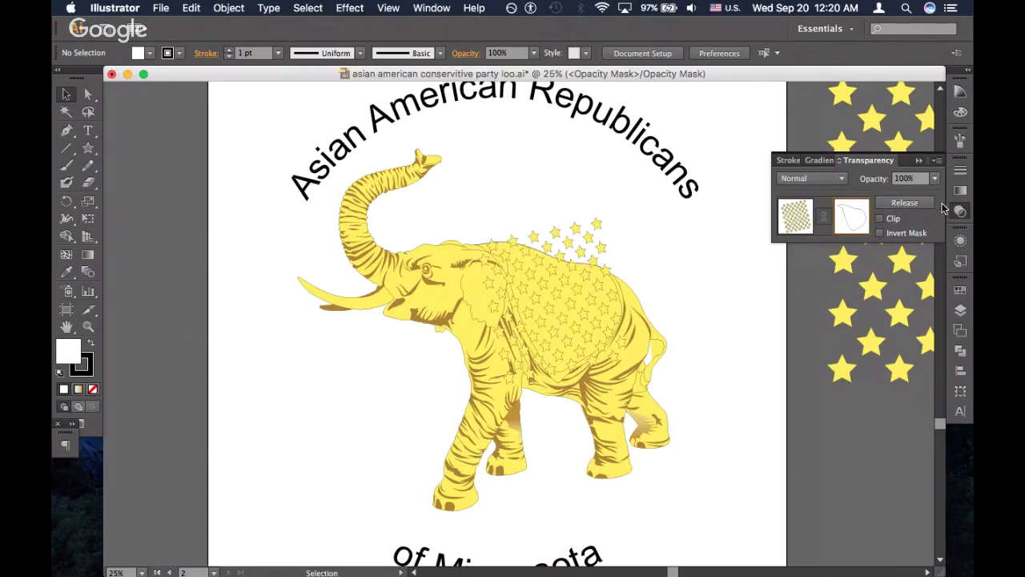
left_click(881, 220)
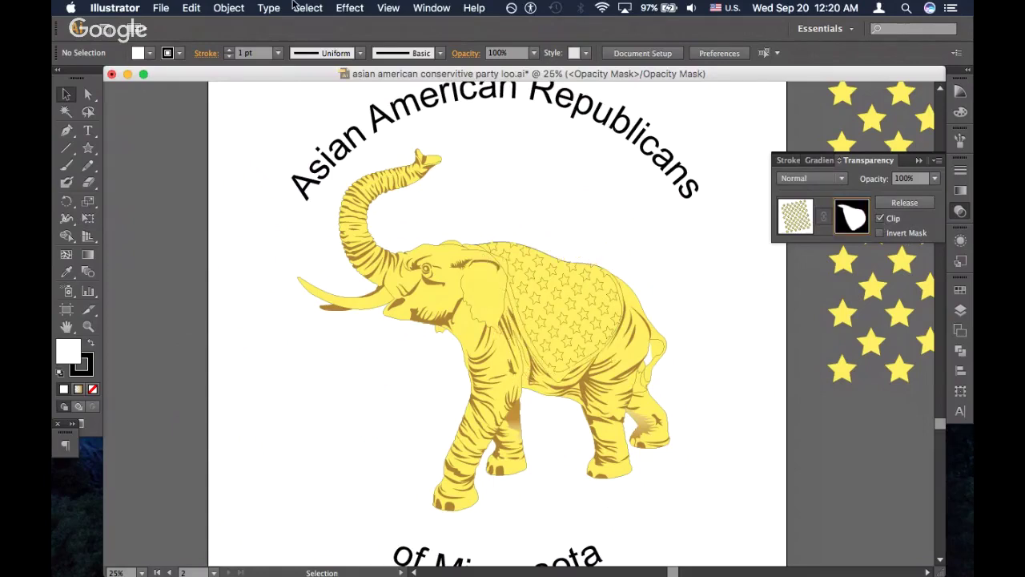
left_click(228, 7)
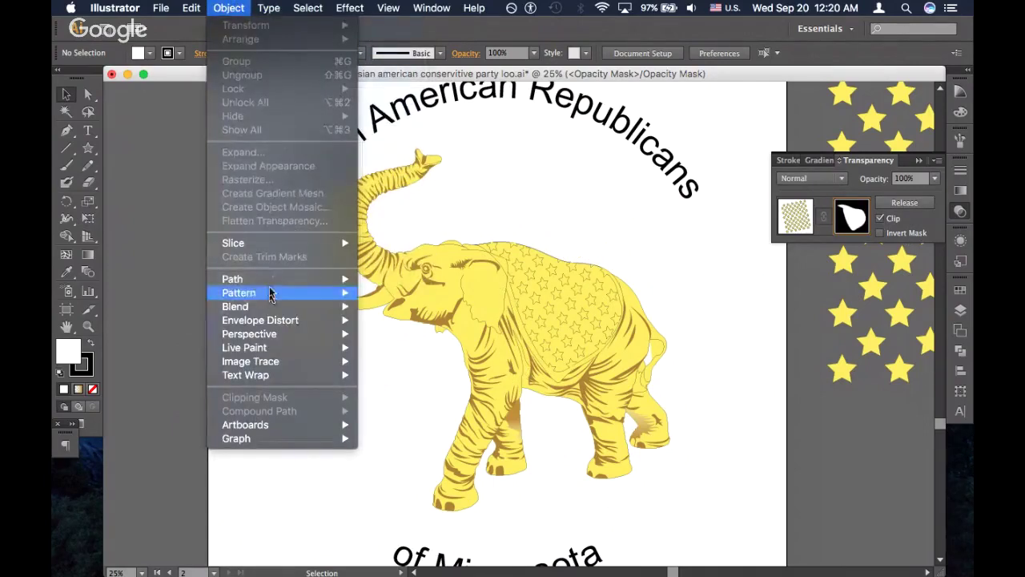
mouse_move(270, 280)
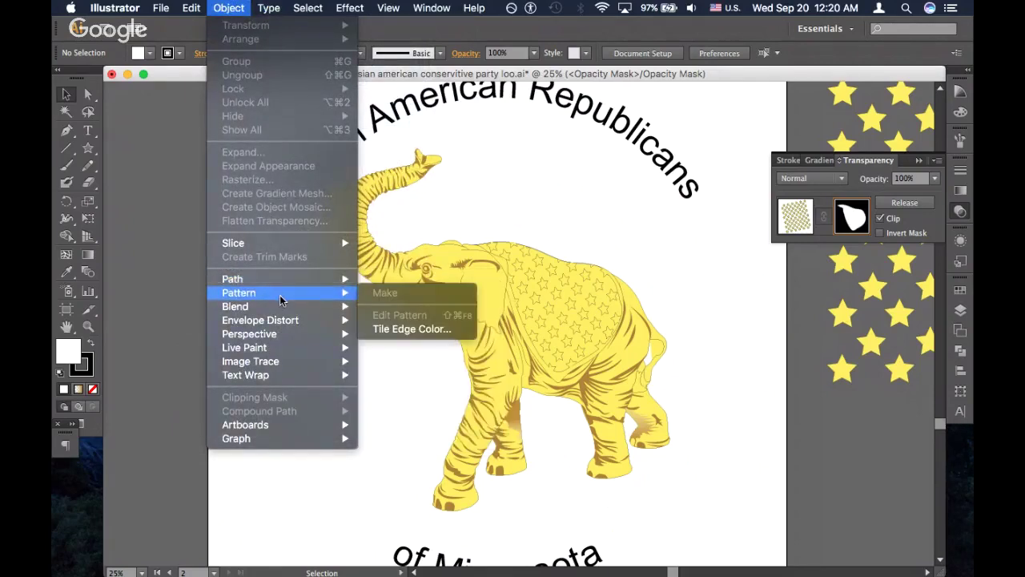
mouse_move(283, 313)
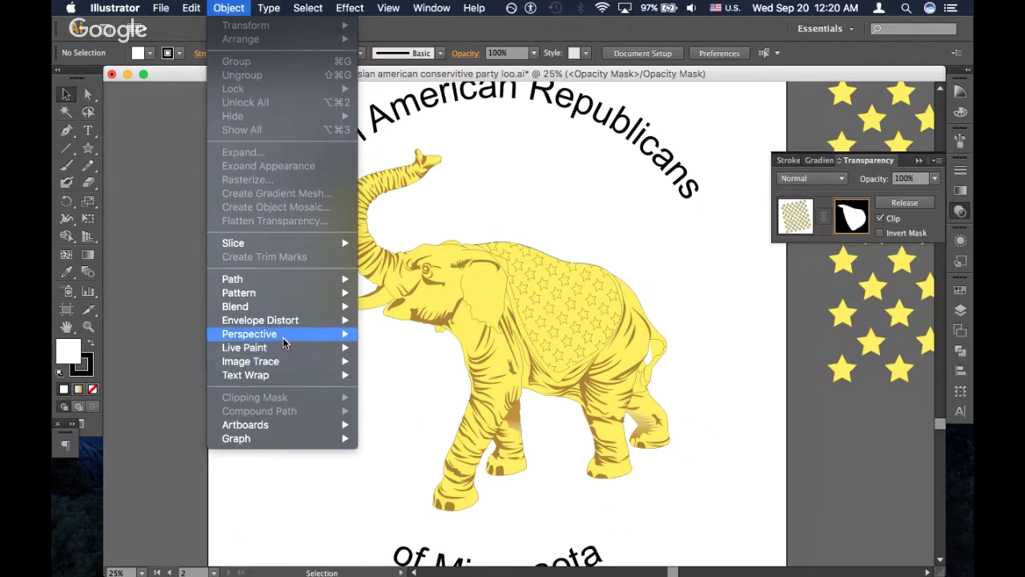
mouse_move(283, 335)
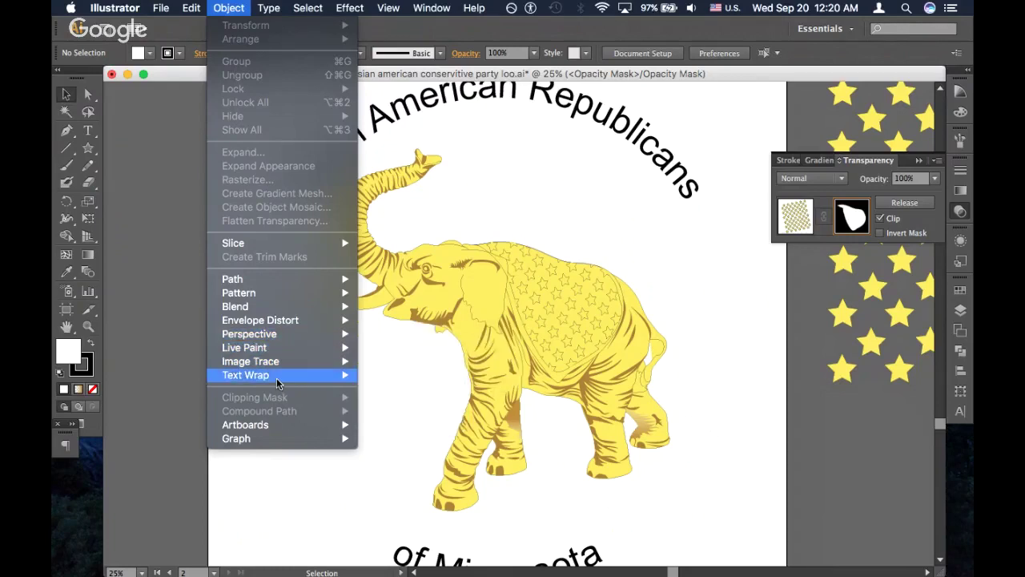
mouse_move(279, 426)
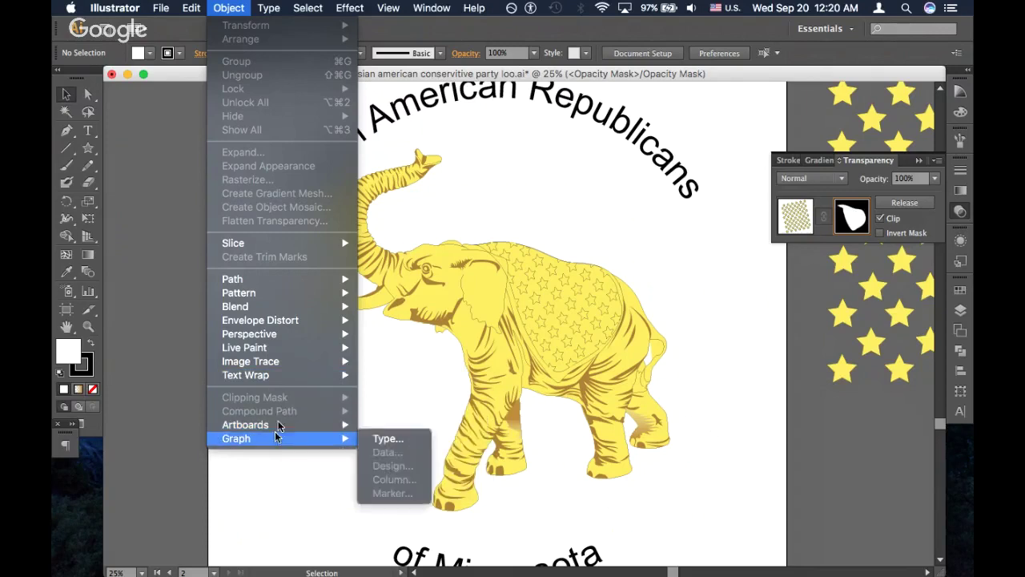
left_click(417, 210)
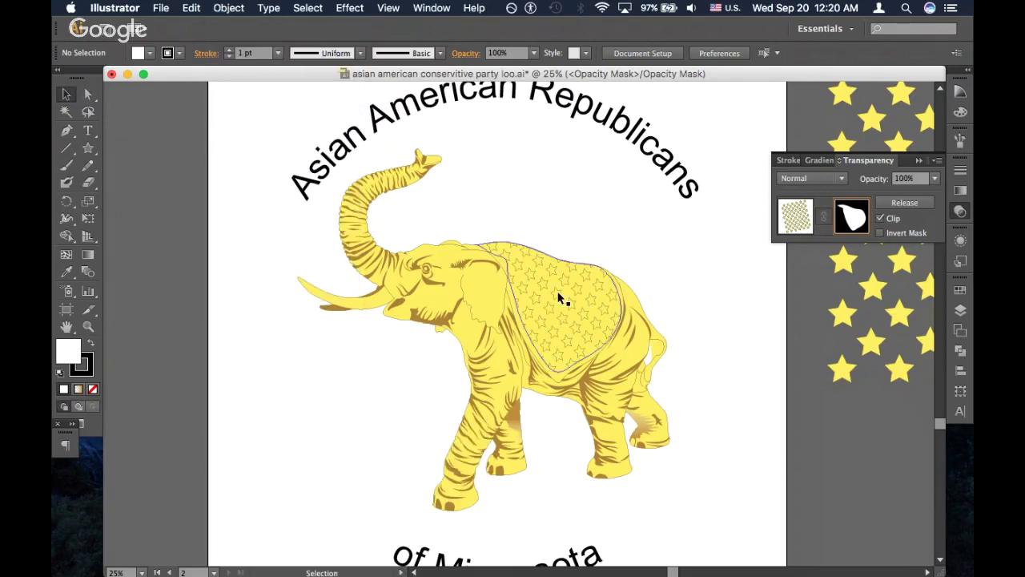
Review the document setup options for the logo file and close them
left_click(644, 53)
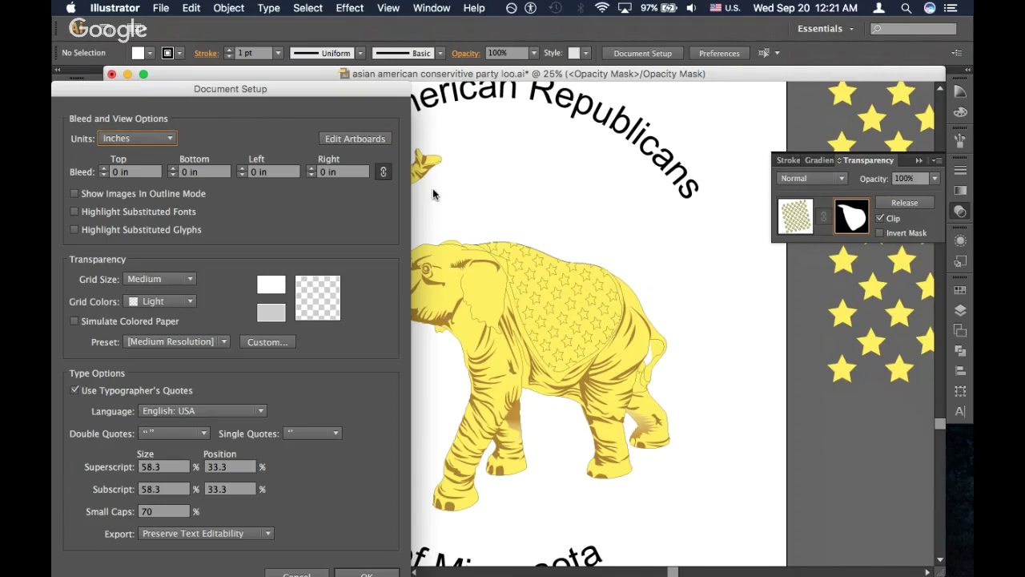
left_click_drag(282, 85, 334, 34)
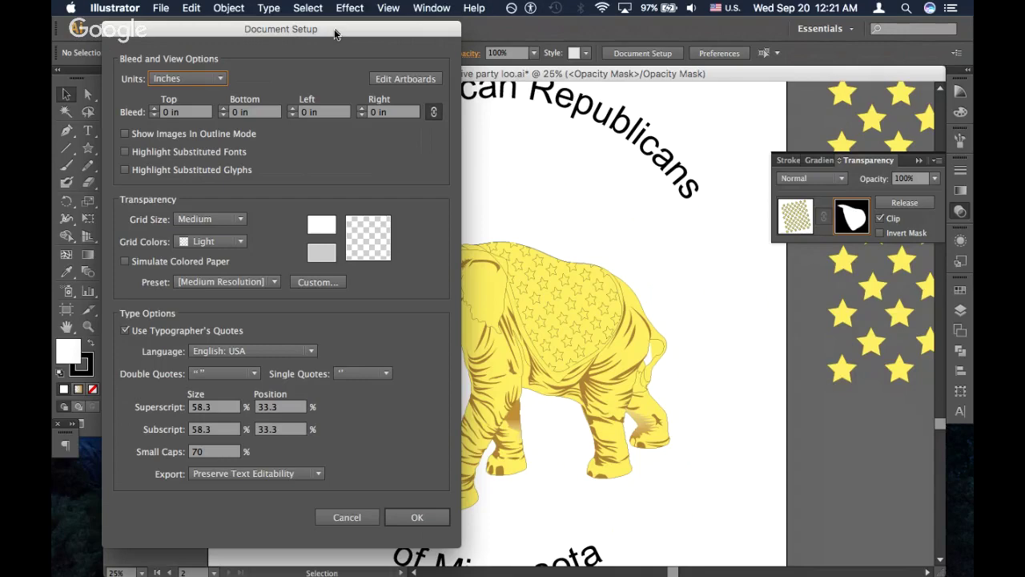
key("Return")
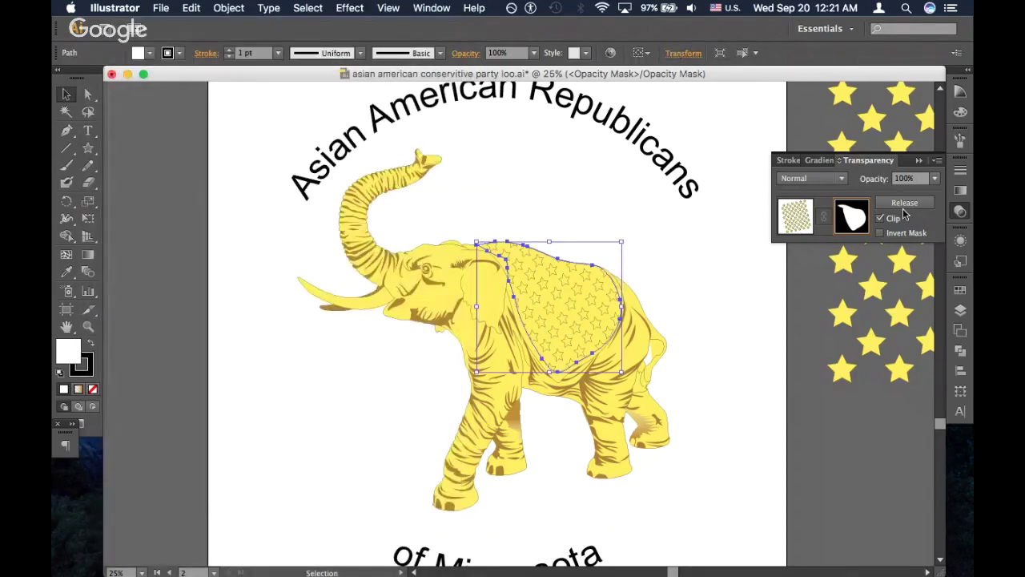
Release the star pattern's opacity mask and undo the release
left_click(904, 203)
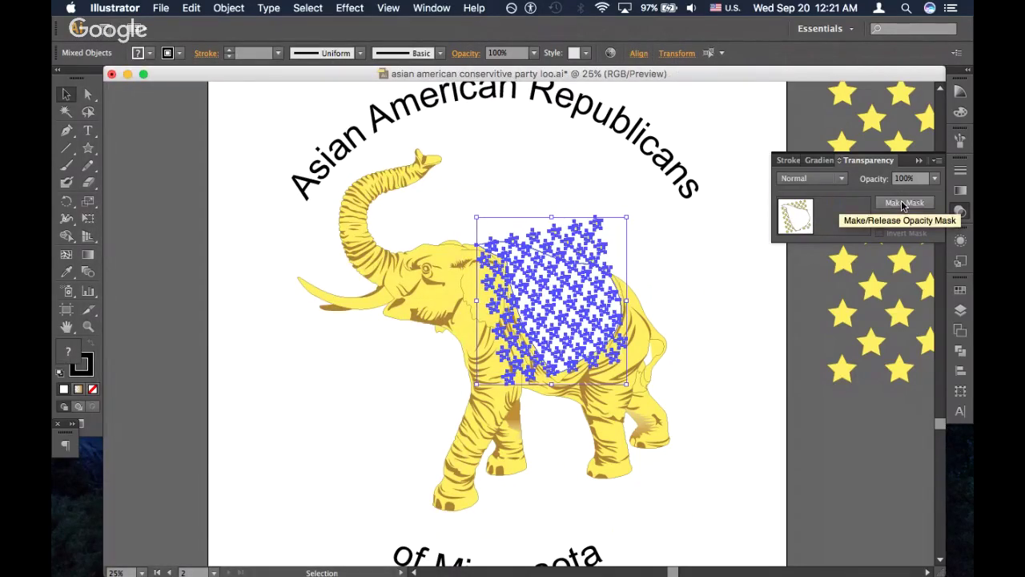
left_click(683, 256)
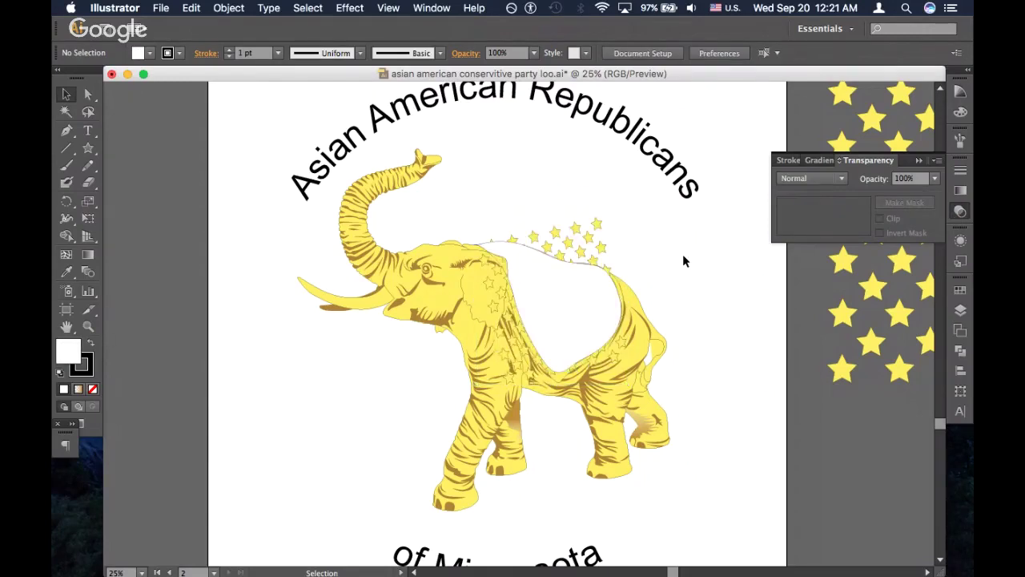
key("ctrl+z")
key("ctrl+z")
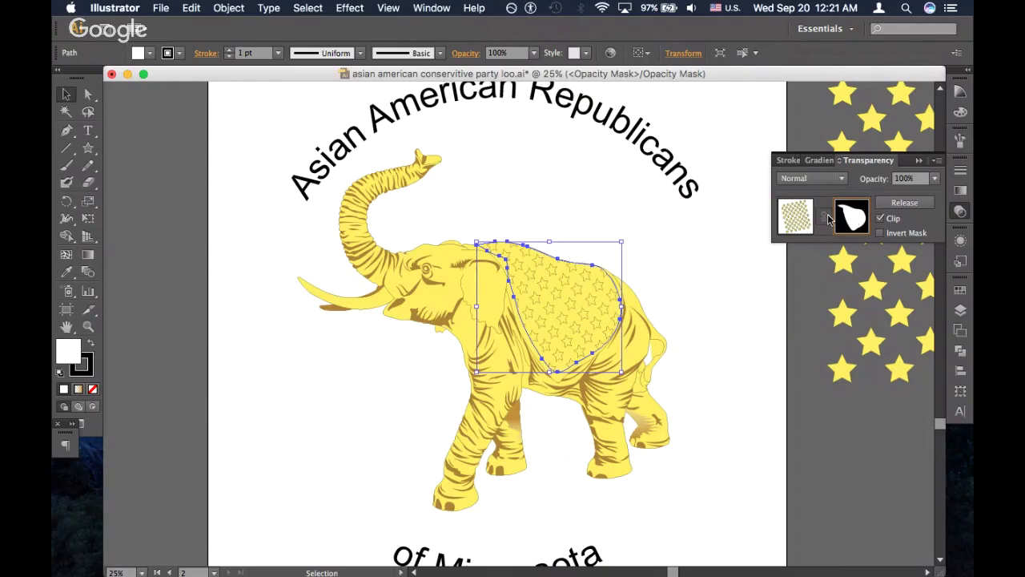
Return from editing the opacity mask to the star artwork and clear the selection
left_click(807, 217)
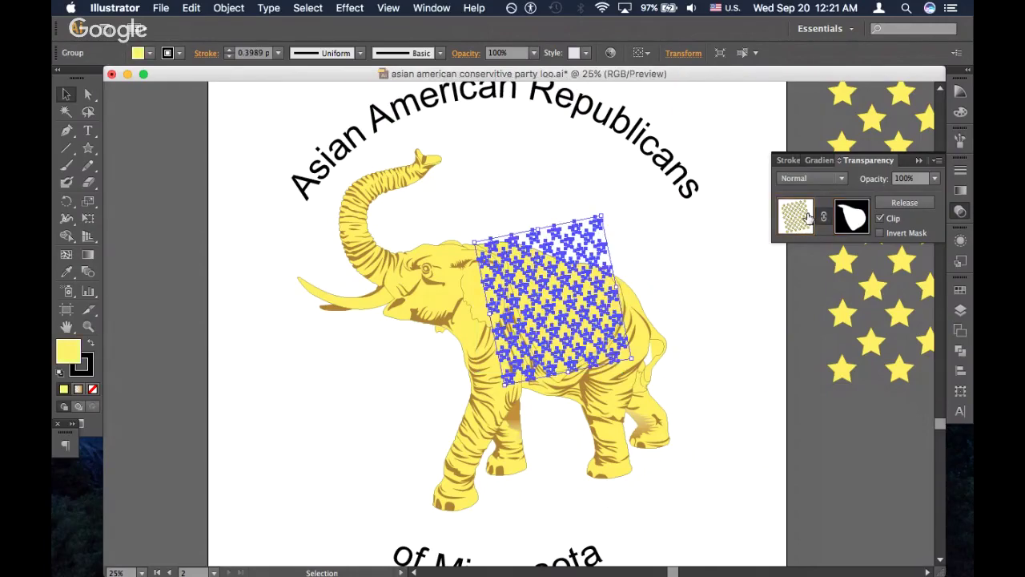
left_click(708, 193)
left_click(751, 226)
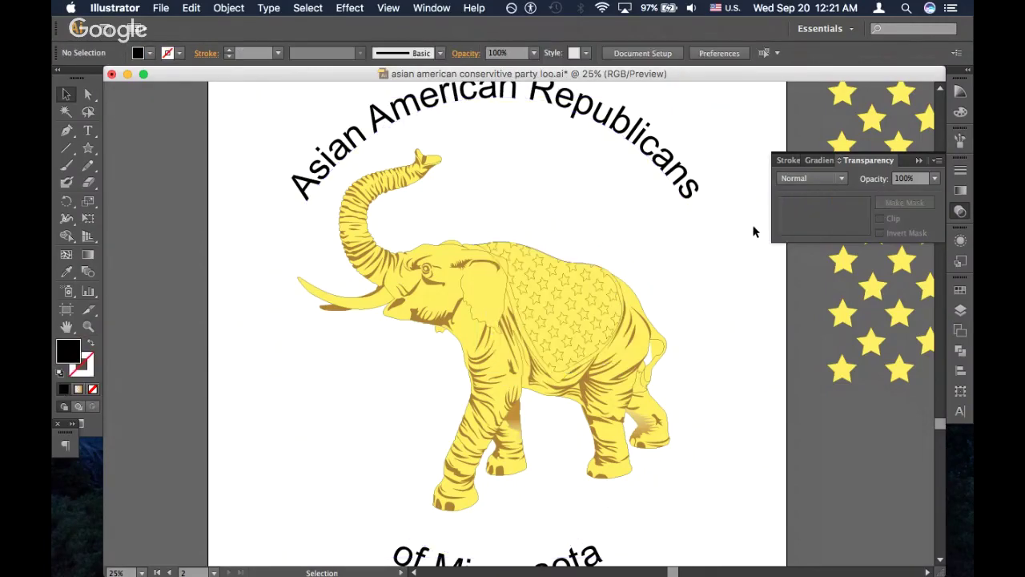
left_click(681, 180)
left_click(727, 150)
Check the blanket shape and the masked star group by selecting each, and enter and leave the stars' opacity mask
left_click(571, 295)
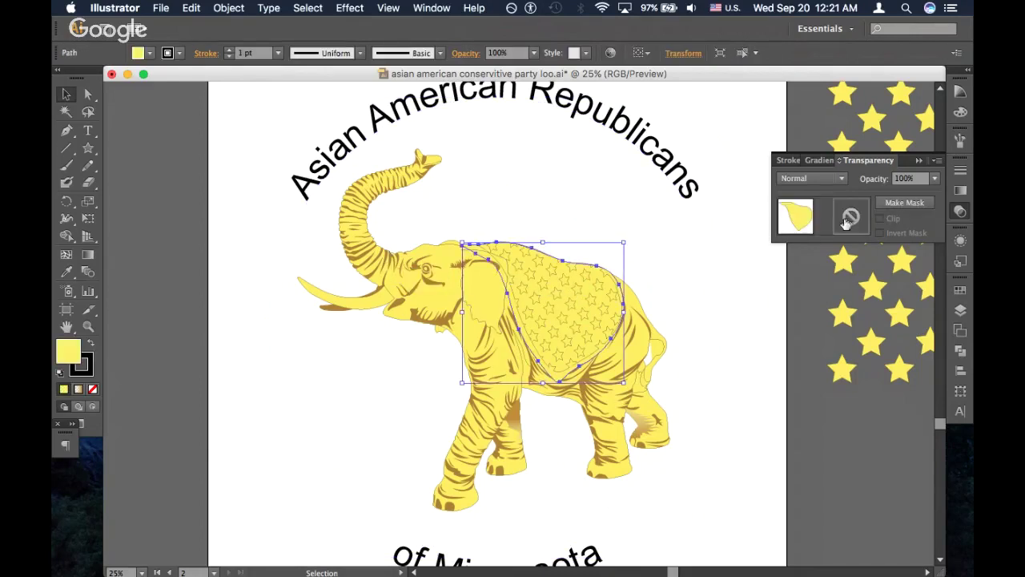
left_click(548, 287)
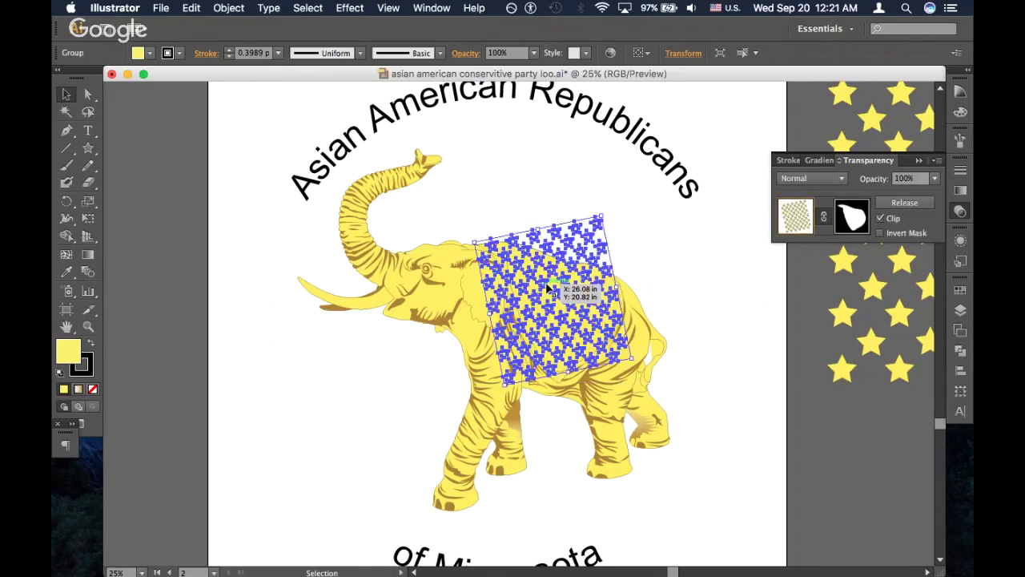
left_click(853, 221)
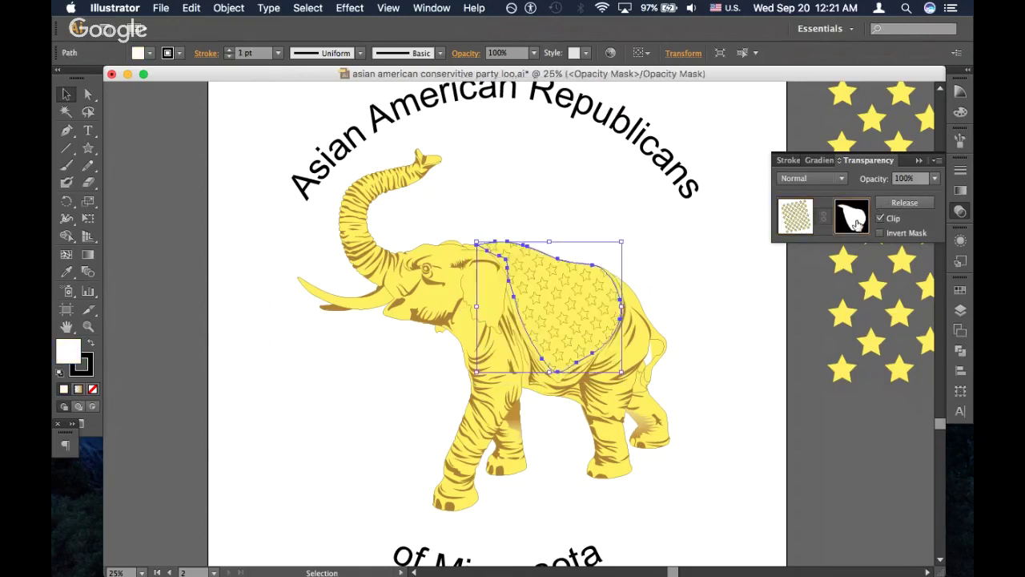
left_click(656, 276)
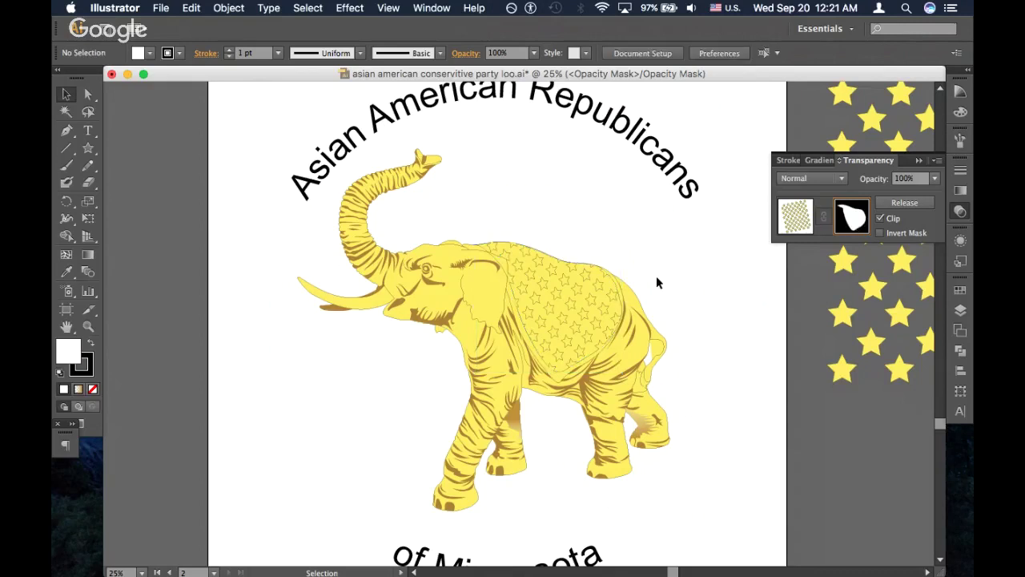
left_click(801, 225)
left_click(470, 227)
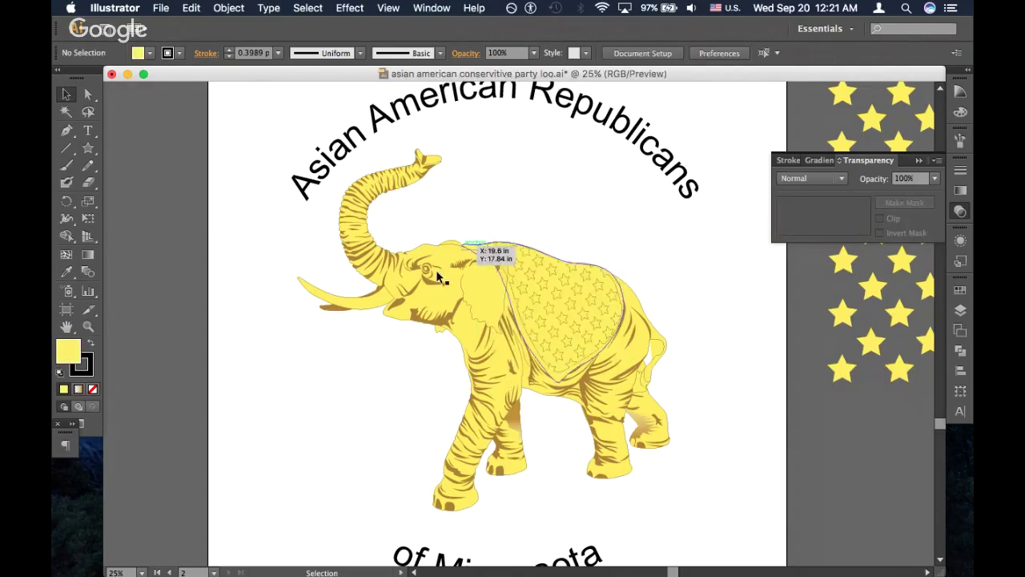
Examine the elephant's trunk, head, legs and star-patterned blanket up close at 66.67%
left_click(428, 284)
left_click(449, 234)
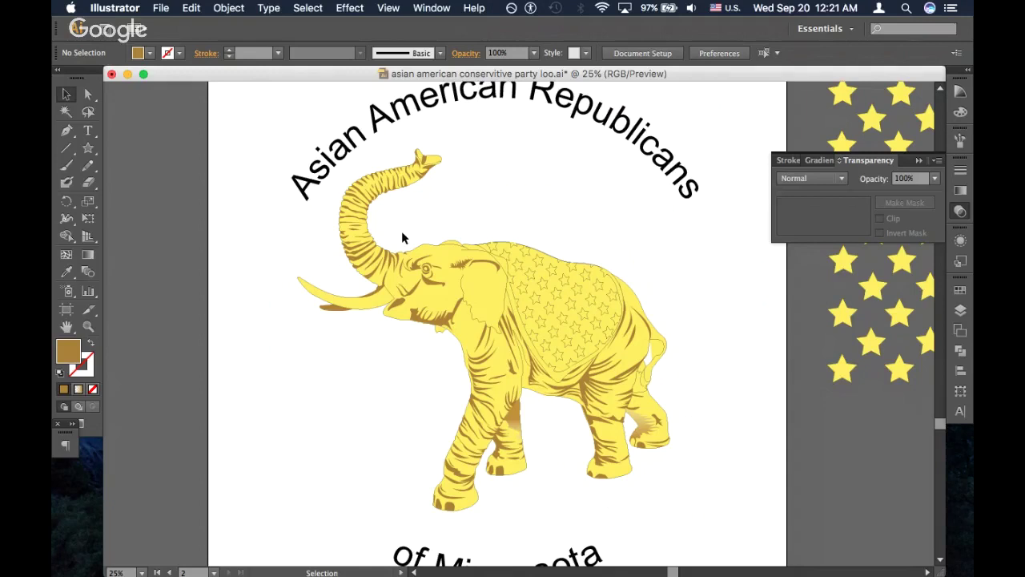
key("super+equal")
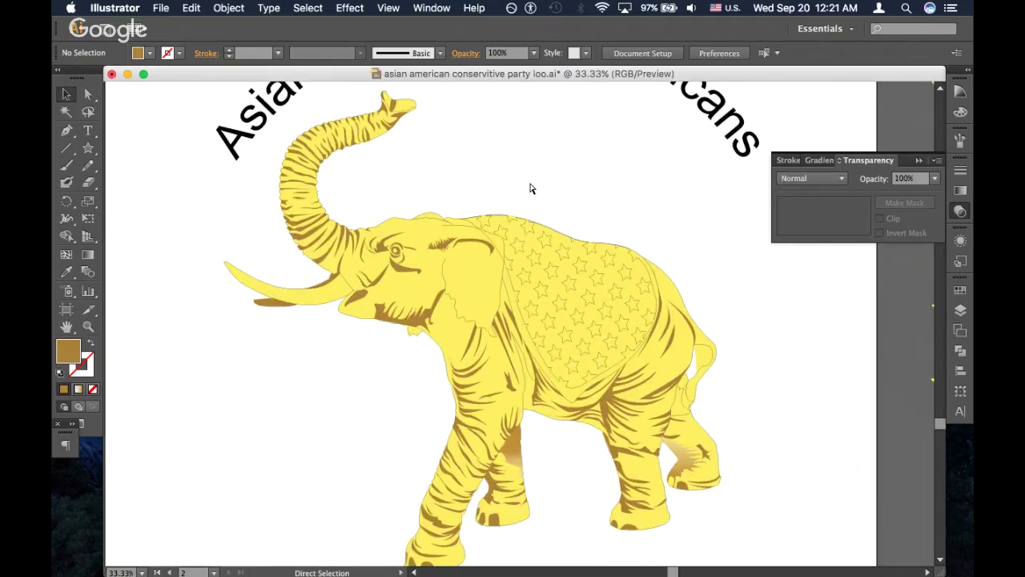
key("super+equal")
key("super+equal")
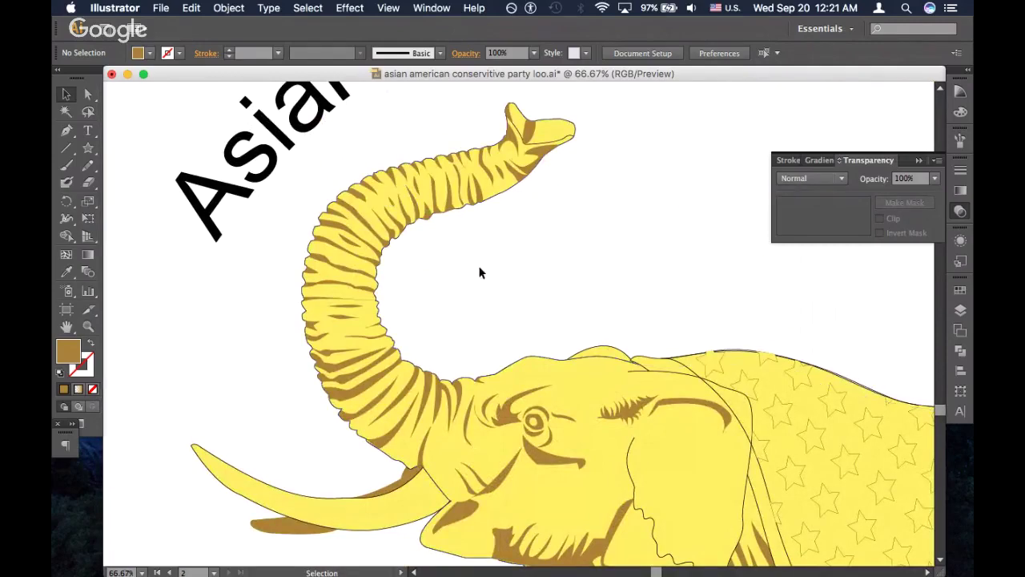
left_click_drag(479, 271, 460, 177)
left_click(535, 291)
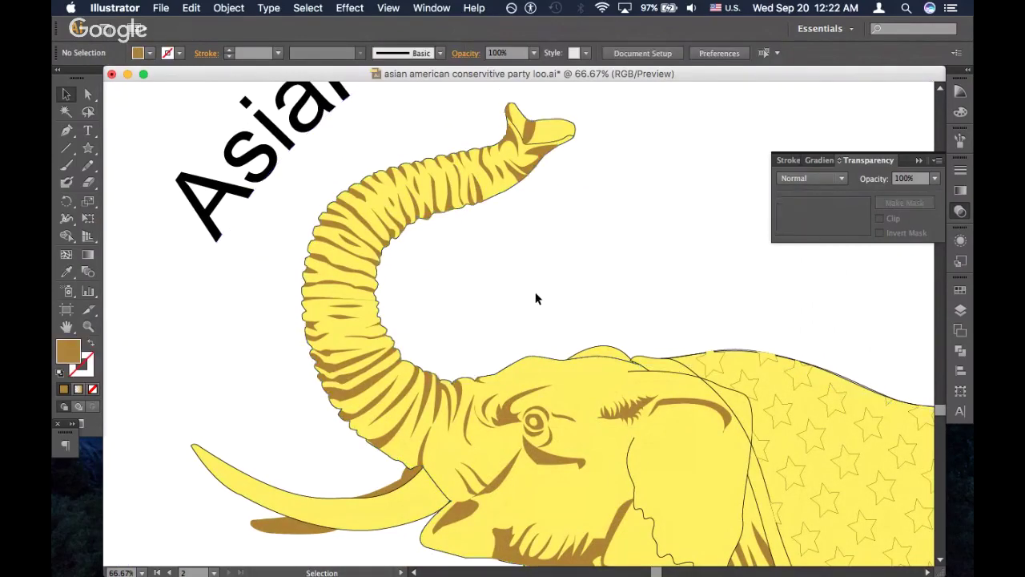
scroll(534, 291, "down", 2)
scroll(535, 298, "down", 5)
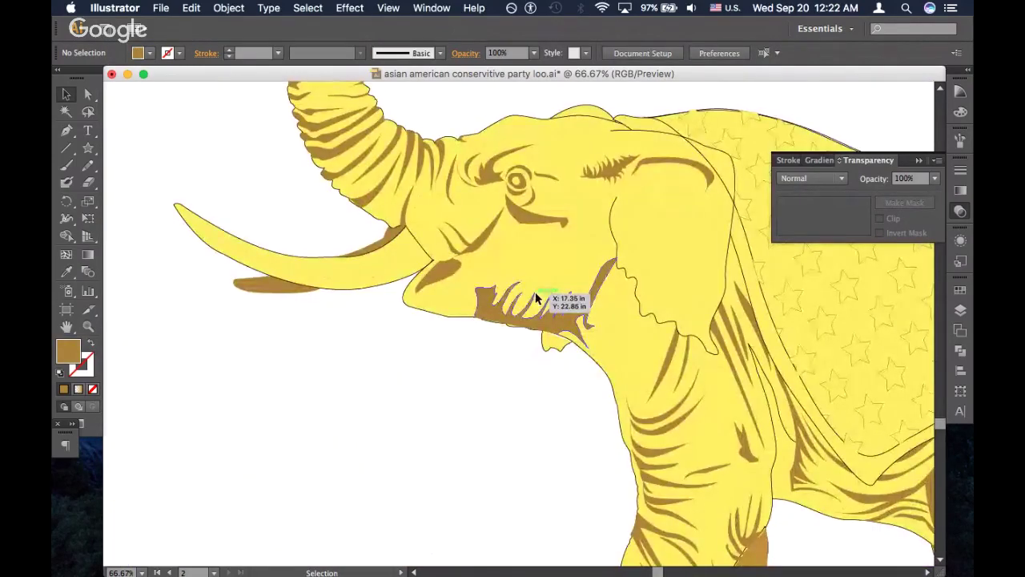
scroll(418, 339, "down", 10)
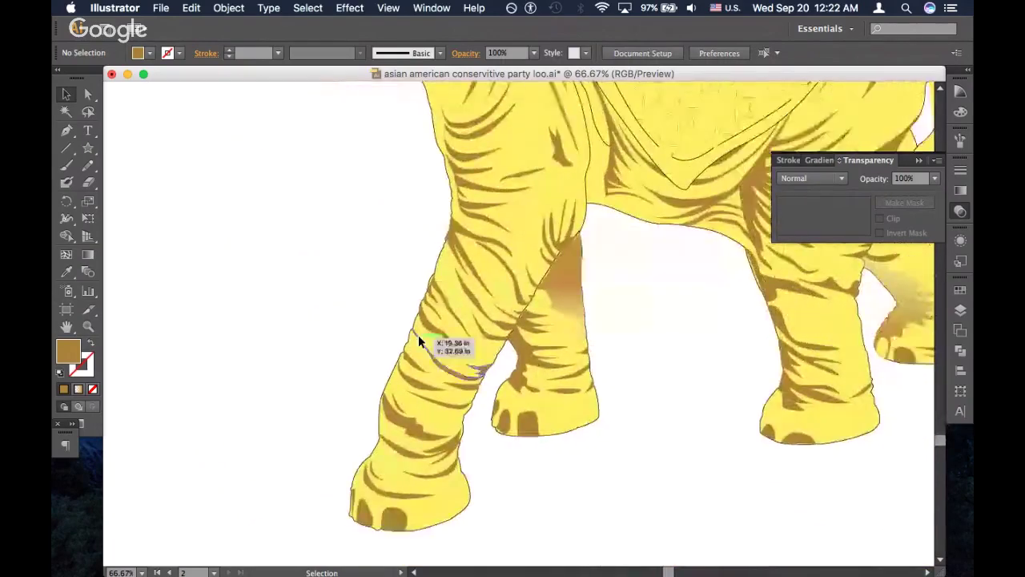
scroll(418, 337, "up", 10)
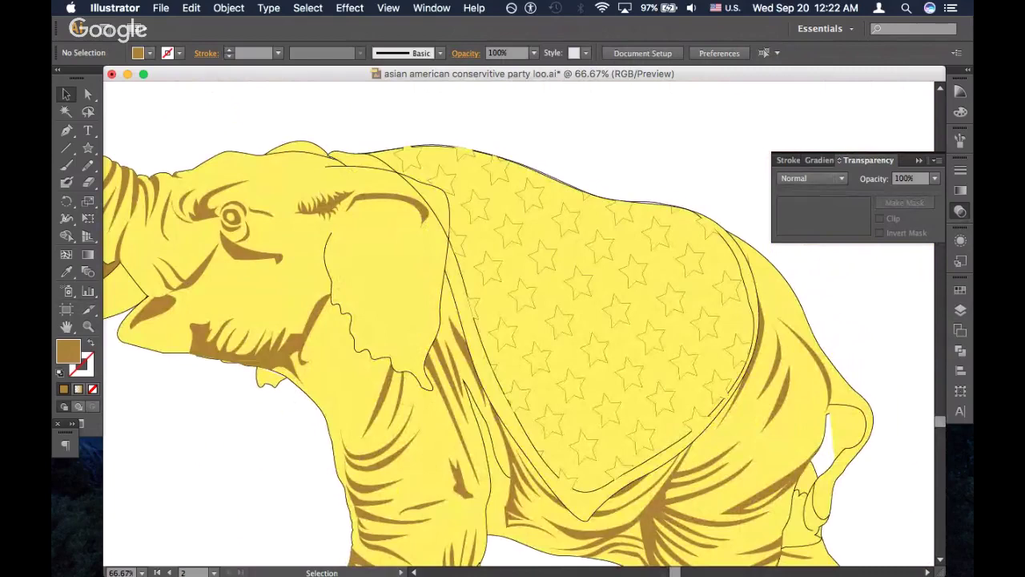
Change the fill of the star pattern on the blanket to white (ffffff) and clear the selection
key("super+Tab")
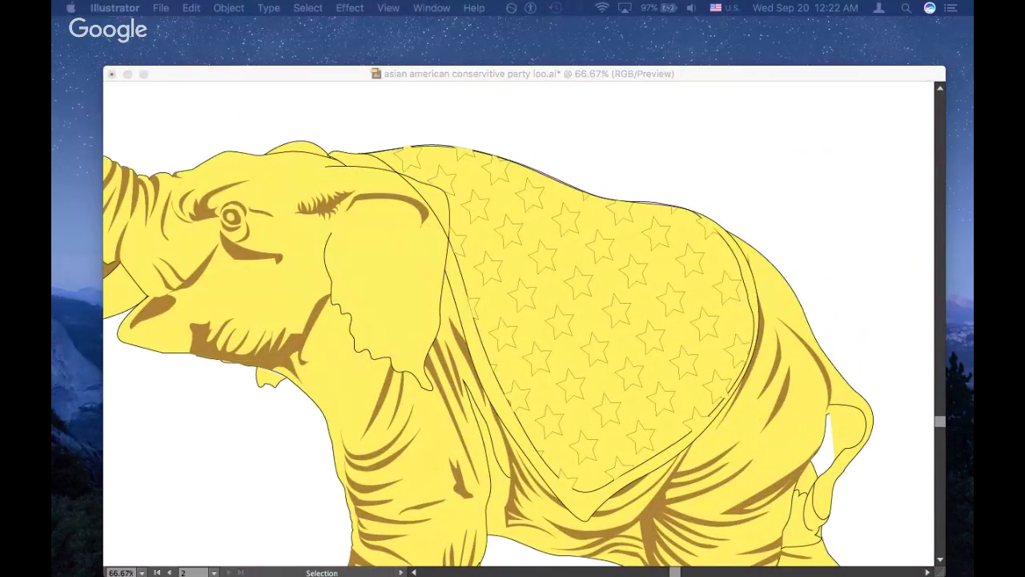
left_click(522, 132)
left_click(436, 182)
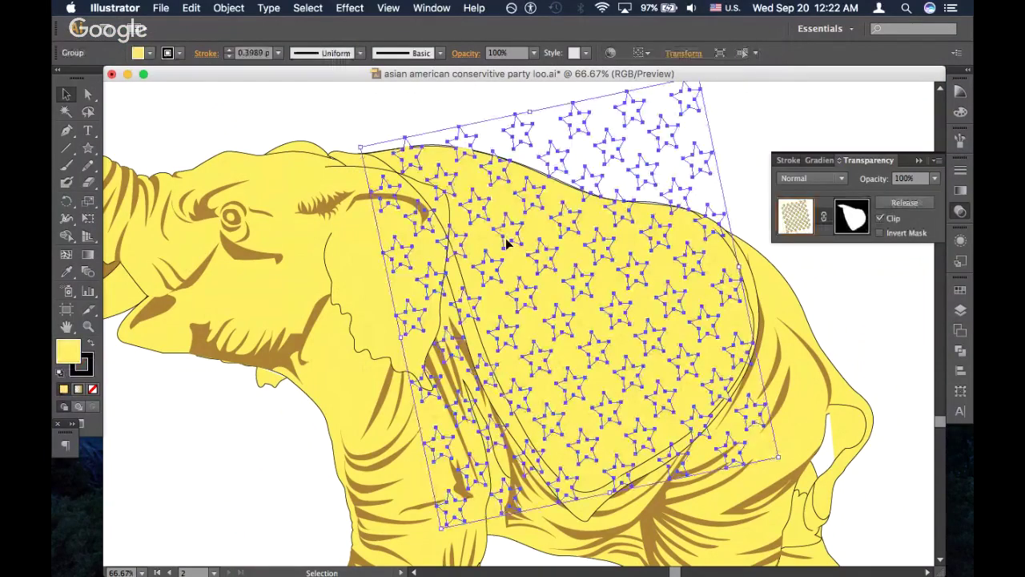
double_click(68, 351)
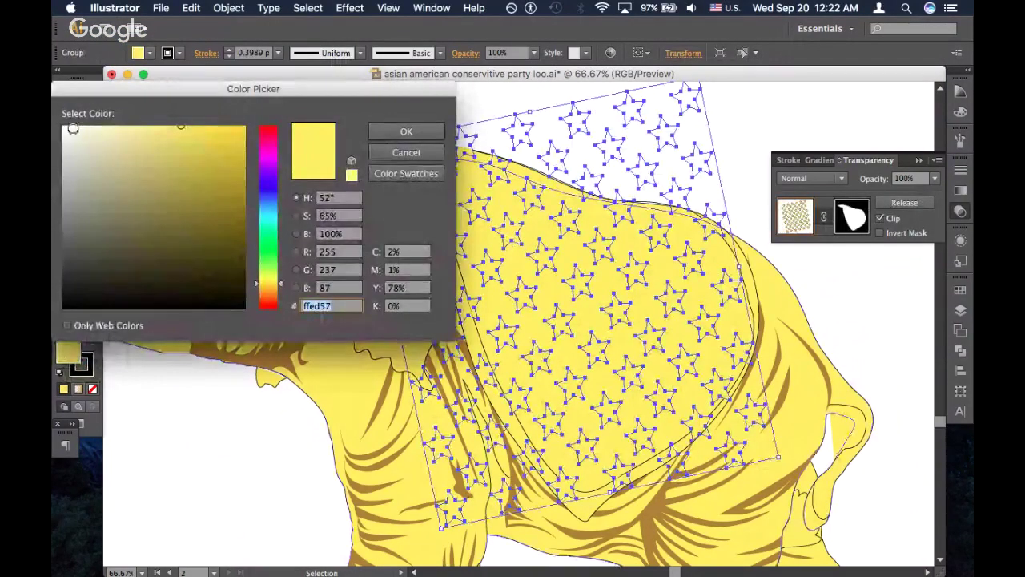
left_click_drag(64, 129, 52, 120)
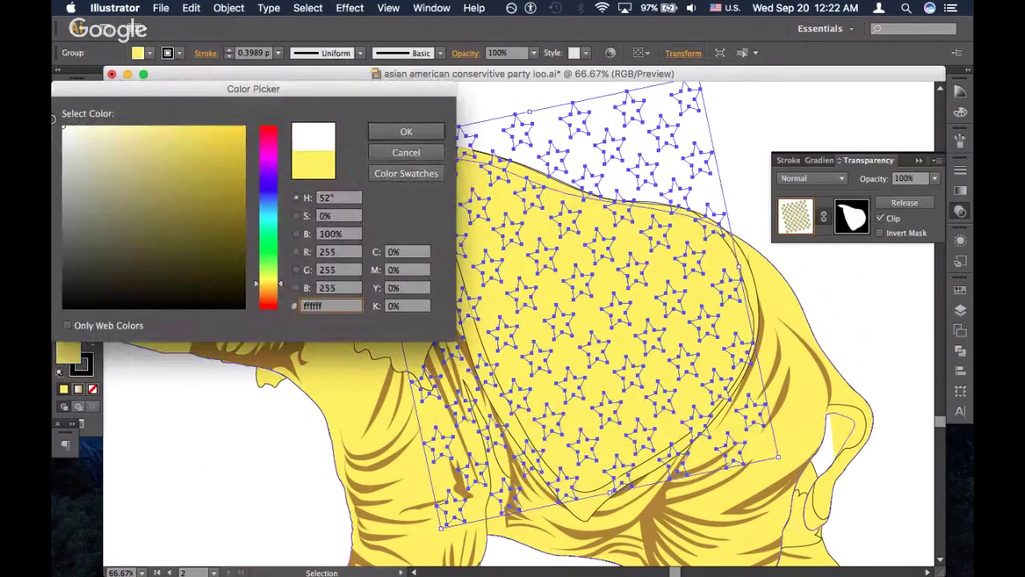
left_click(413, 131)
left_click(473, 94)
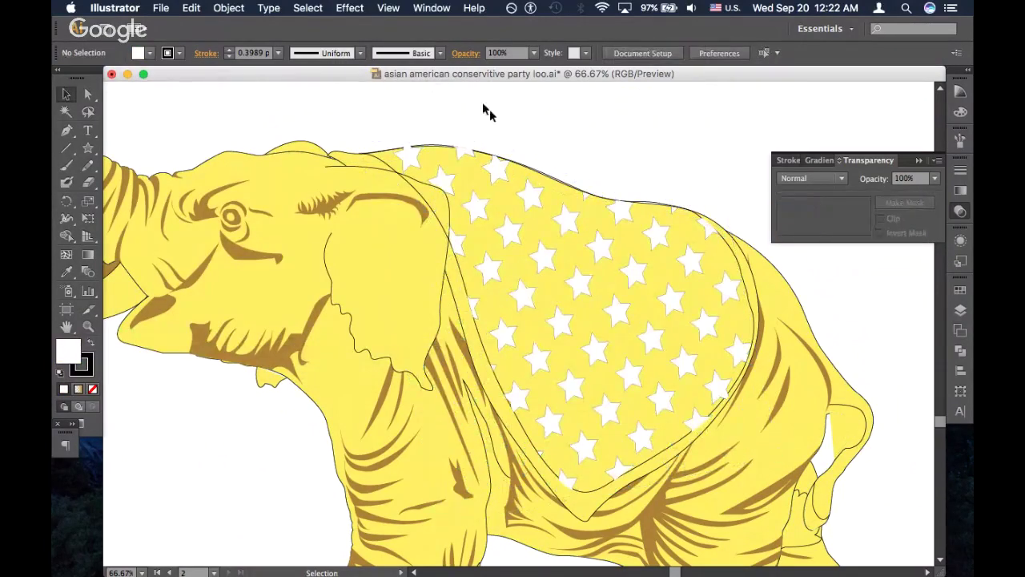
left_click(460, 136)
left_click(457, 108)
Draw a large rectangle with black fill and white stroke behind the elephant's back, from above its head to beyond its tail
key("super+minus")
key("super+minus")
key("x")
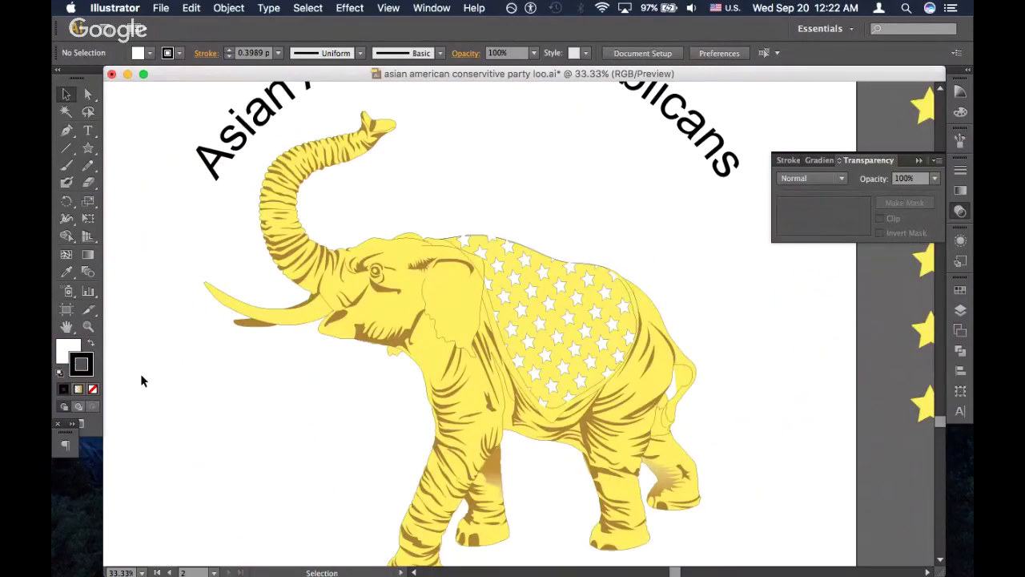
key("shift+x")
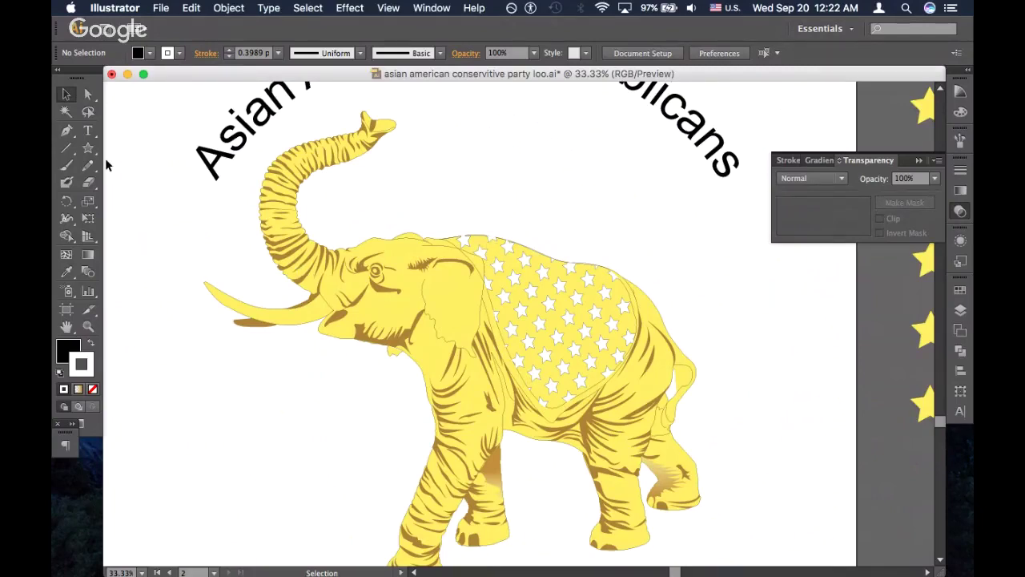
key("b")
key("k")
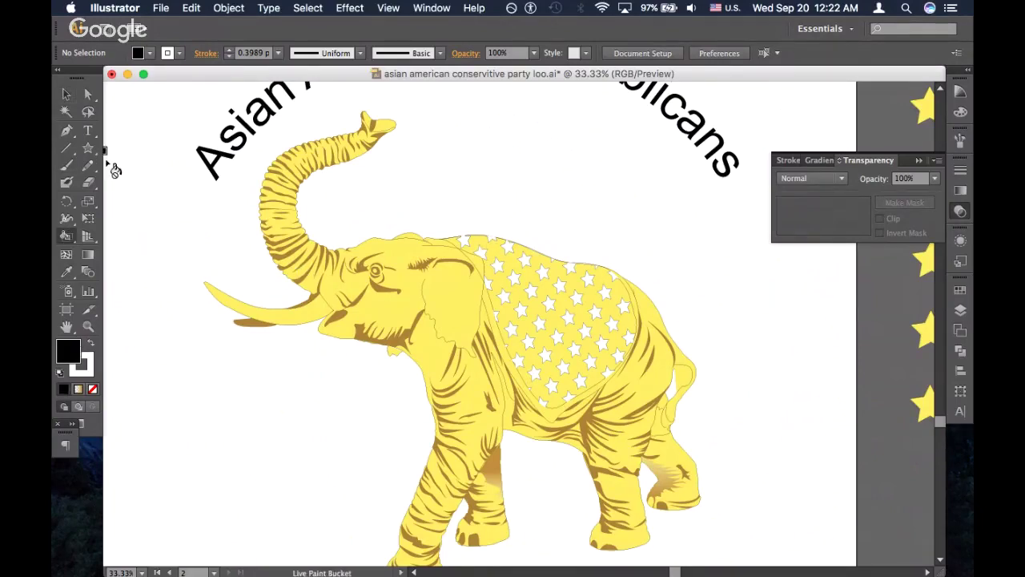
key("j")
key("n")
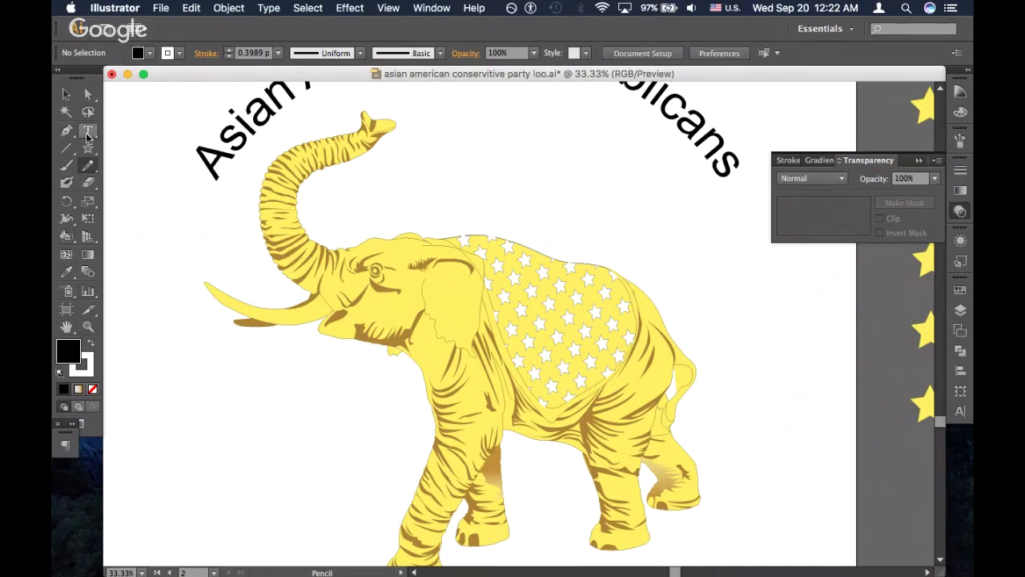
left_click(88, 151)
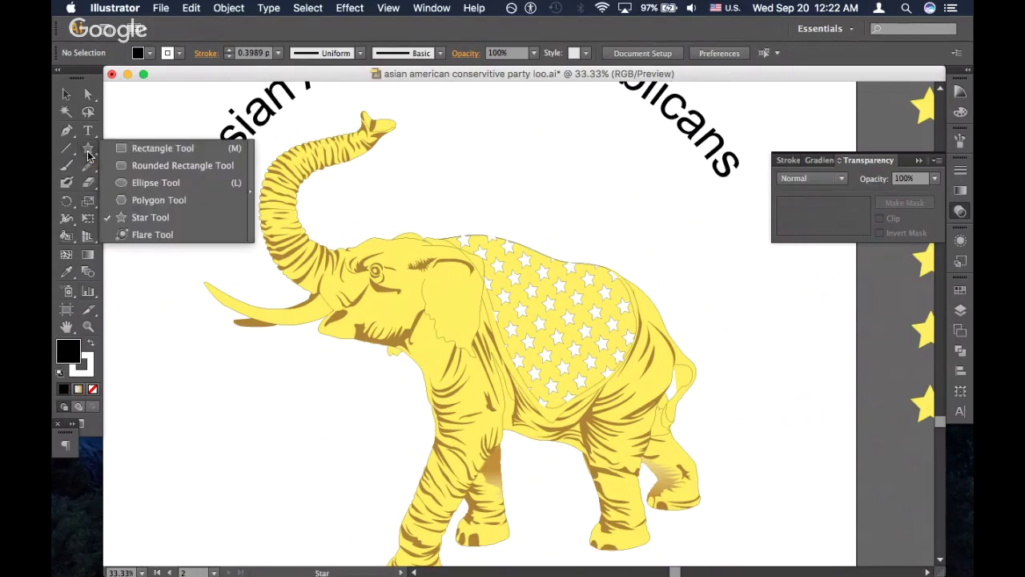
left_click(120, 148)
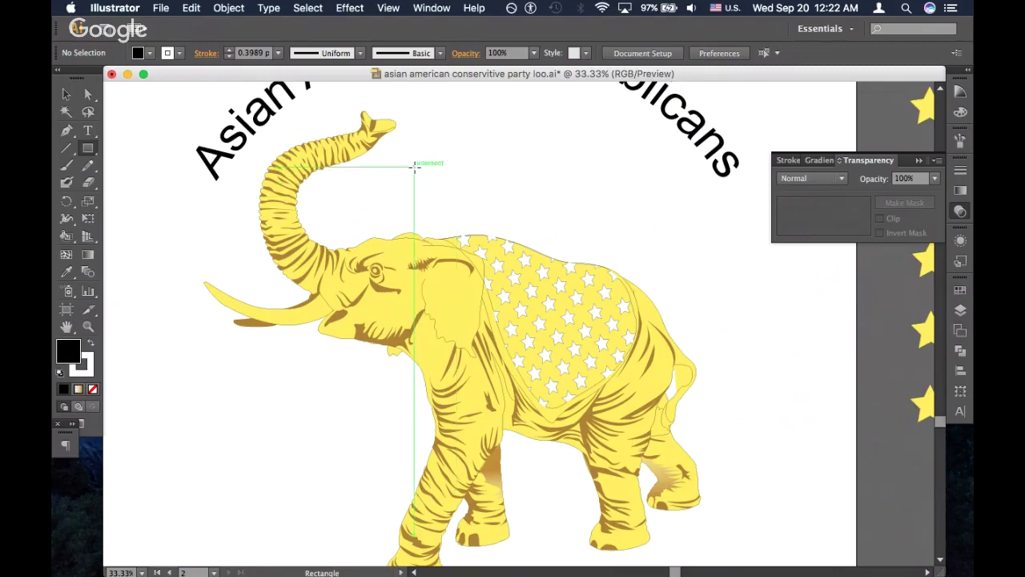
left_click_drag(413, 167, 852, 398)
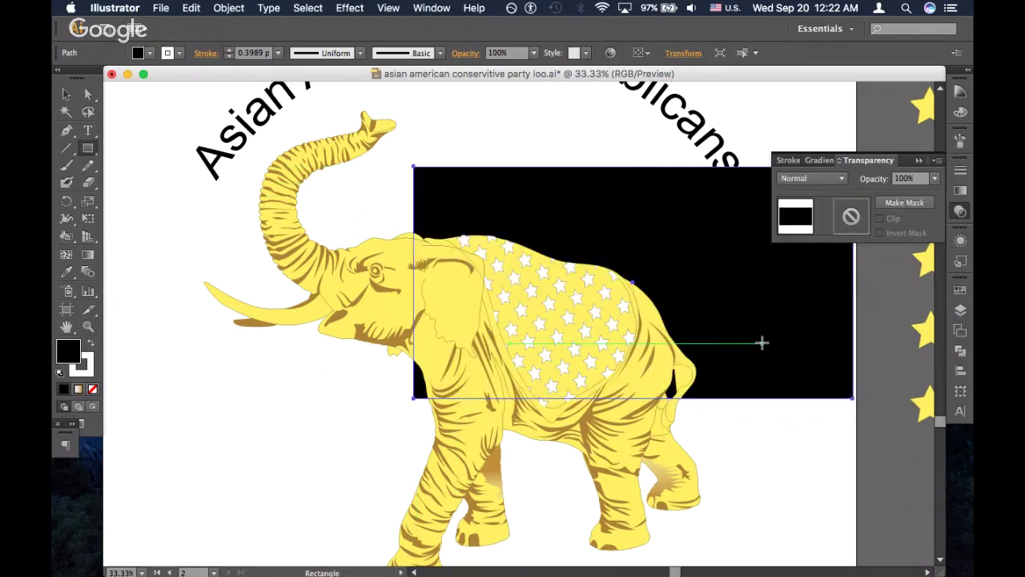
Inspect the white stars close up with the black rectangle in place, and undo the rectangle
key("v")
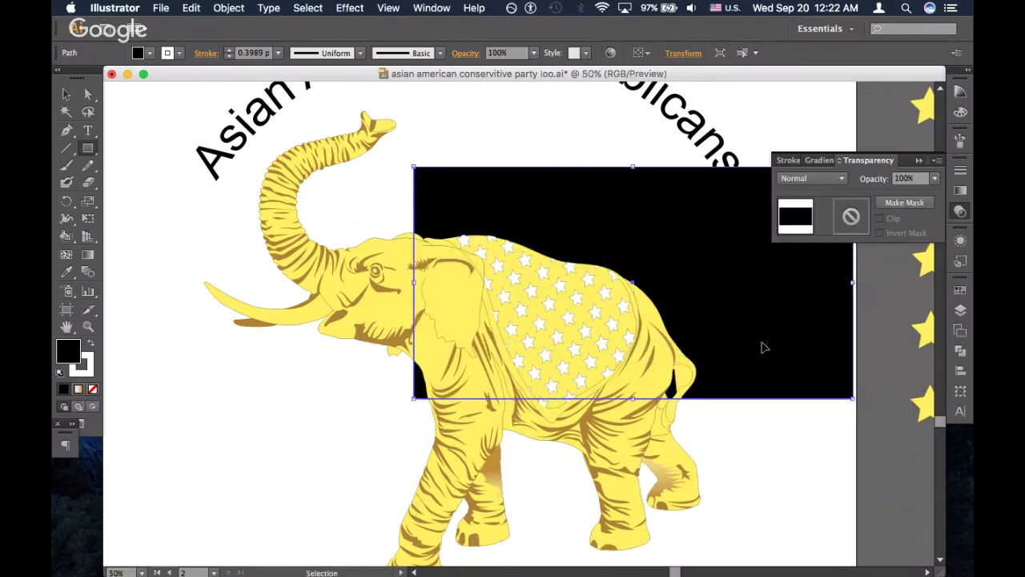
key("super+equal")
key("super+equal")
key("super+equal")
key("m")
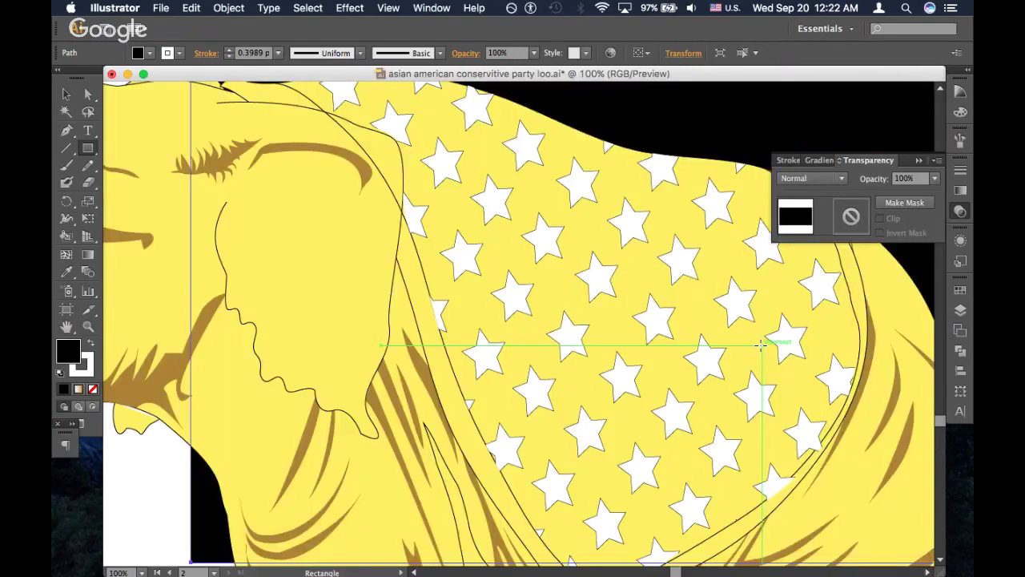
key("super+z")
key("super+minus")
key("super+plus")
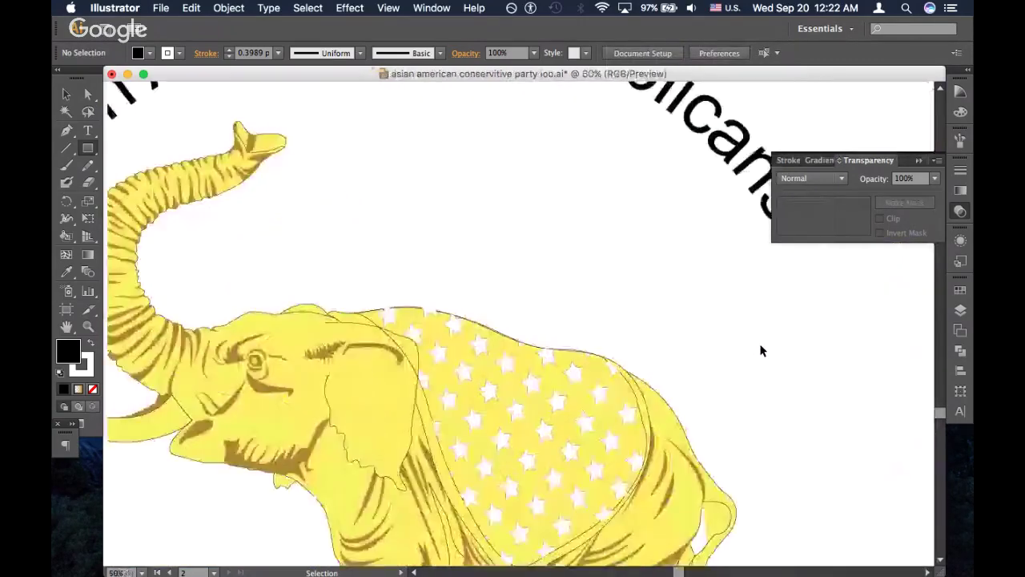
Remove the stroke from the white star pattern on the elephant's blanket
scroll(761, 331, "down", 4)
key("super+minus")
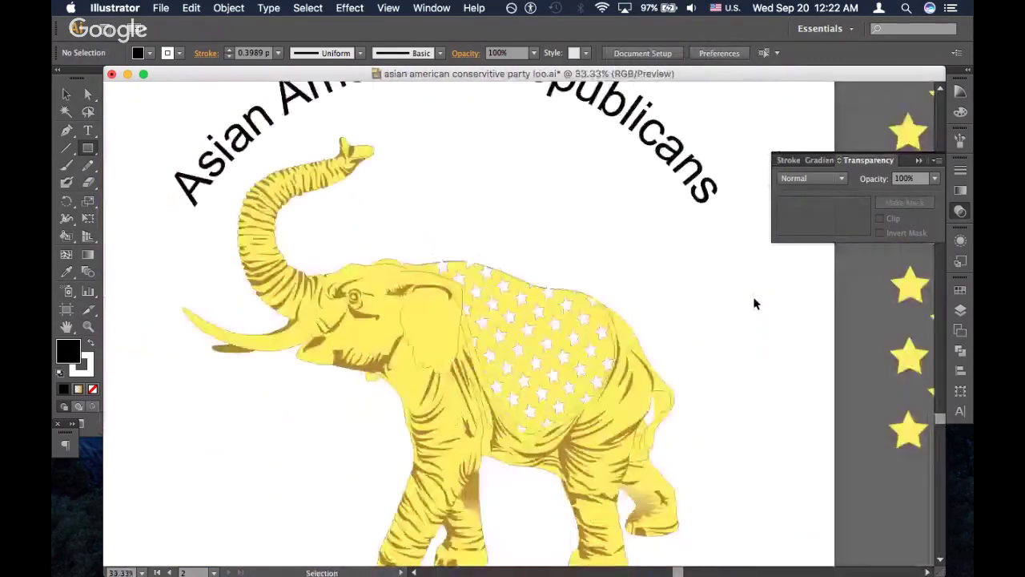
key("super+minus")
key("super+plus")
key("super+minus")
key("super+plus")
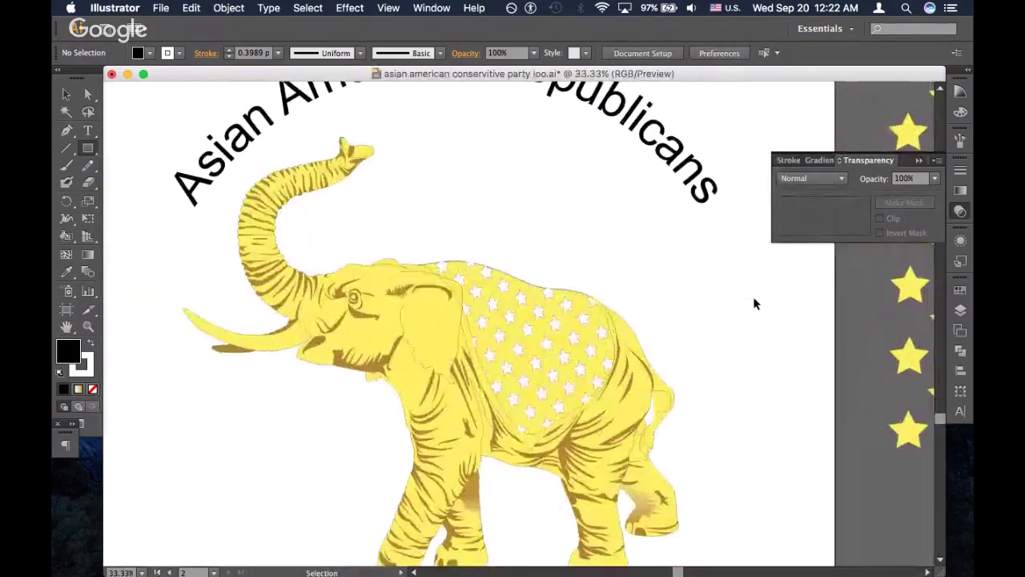
left_click(524, 303)
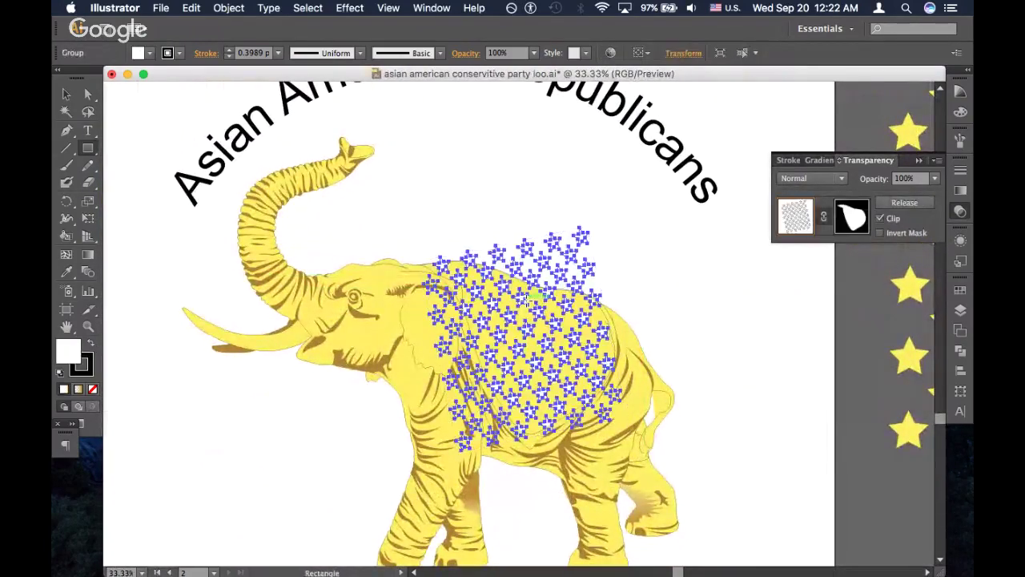
key("m")
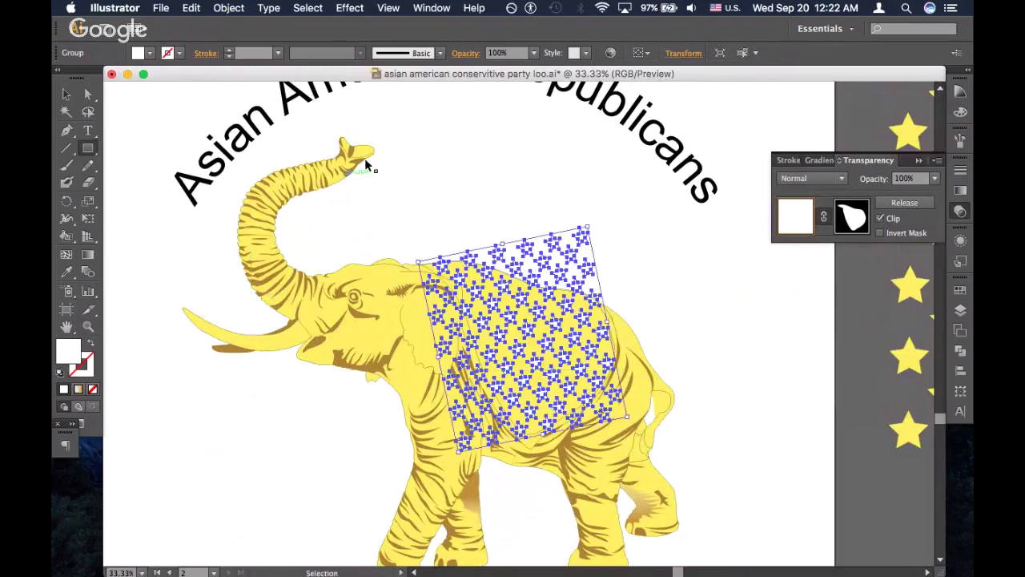
Fill the inner blanket outline with the brown sampled from the elephant's shading, leaving it without a stroke
left_click(352, 163, "super")
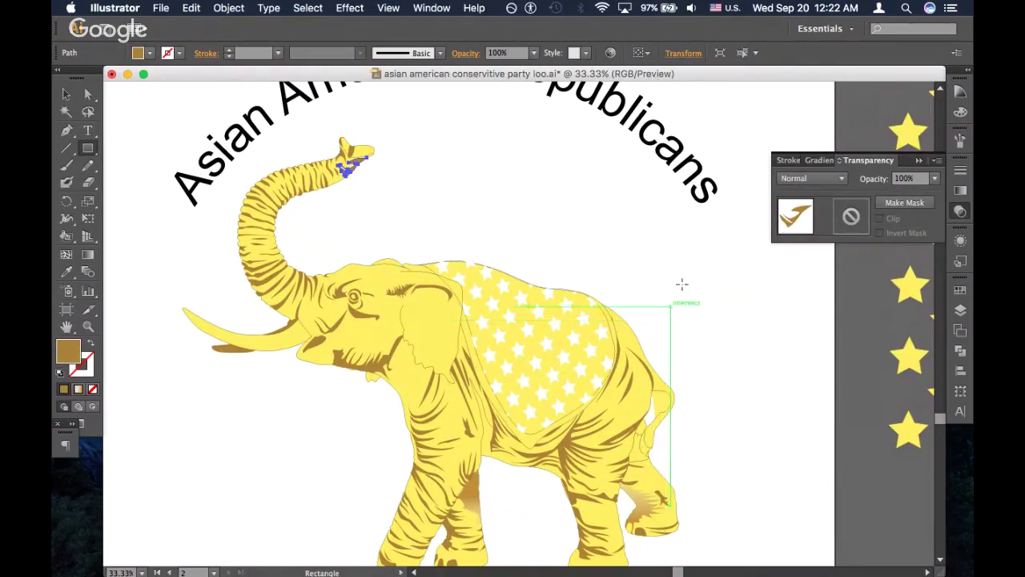
key("super+plus")
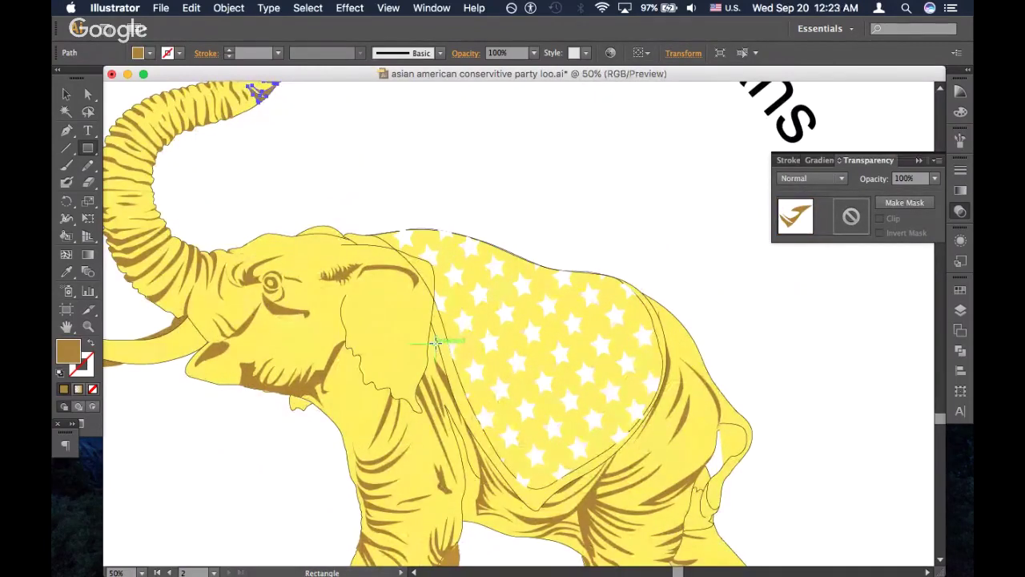
key("i")
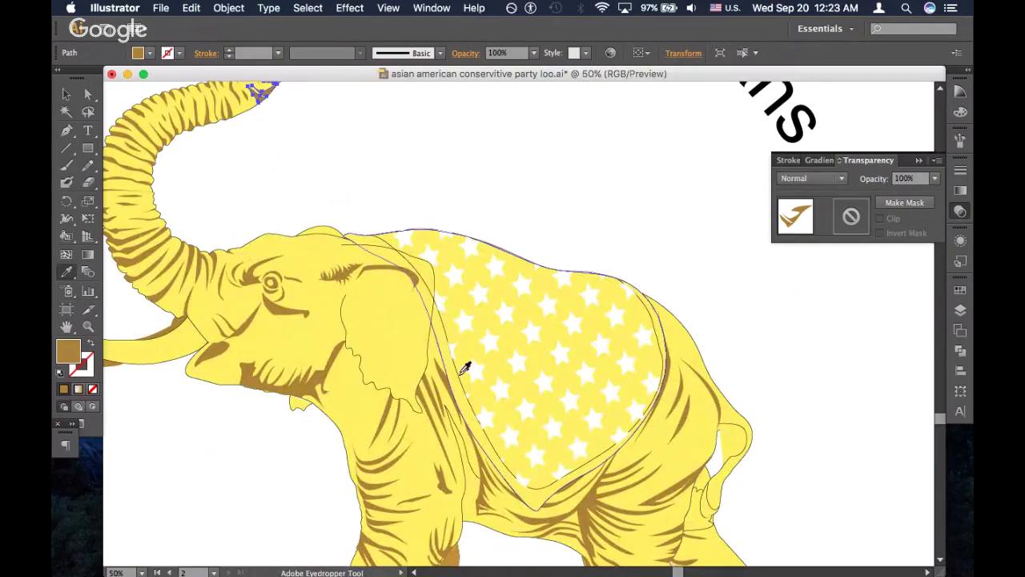
left_click(466, 382, "super")
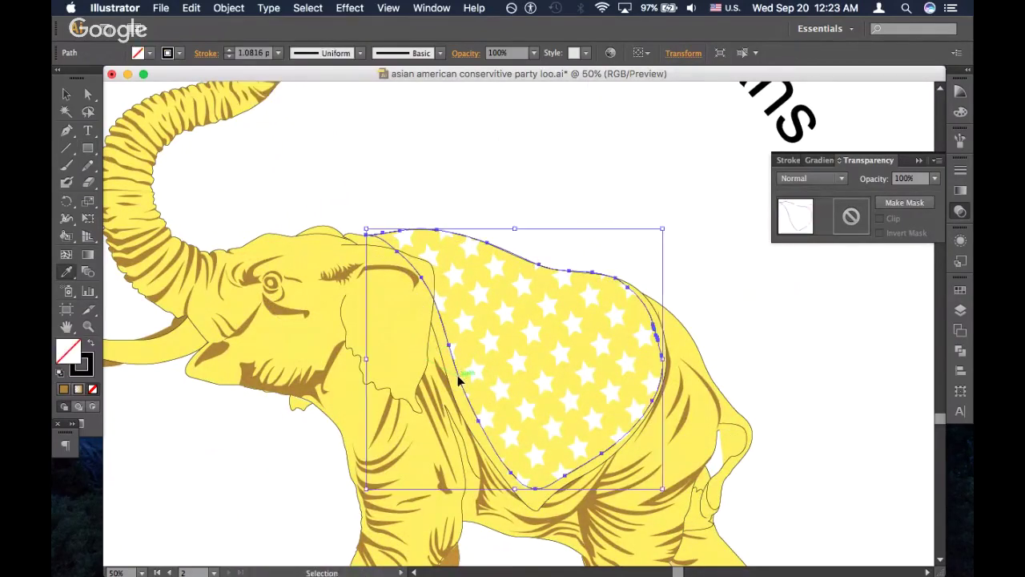
left_click(310, 373)
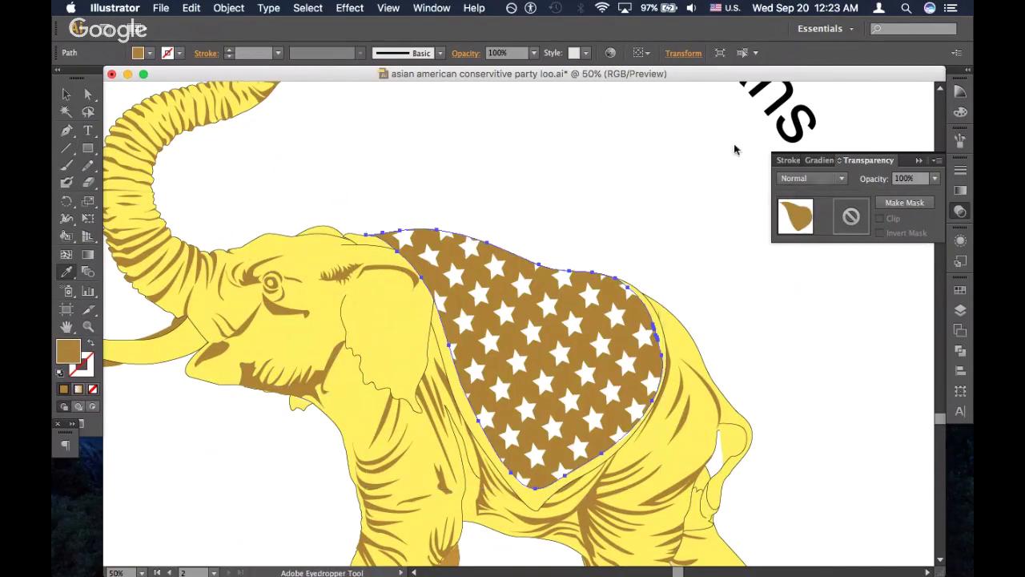
Try 20% opacity on the brown blanket shape, set it to 40% instead, and clear the selection
left_click(533, 52)
left_click(544, 93)
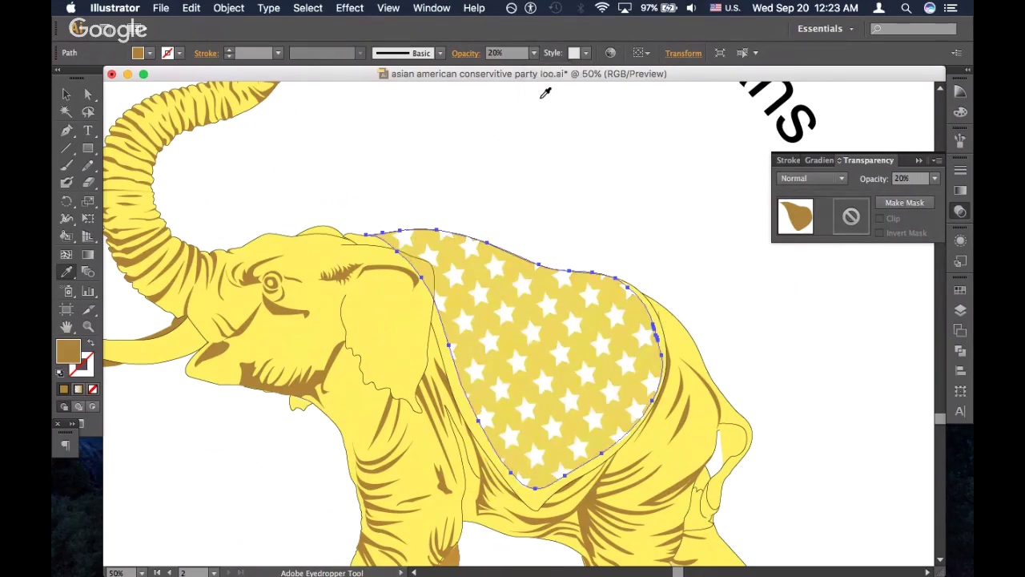
left_click(533, 53)
left_click(557, 123)
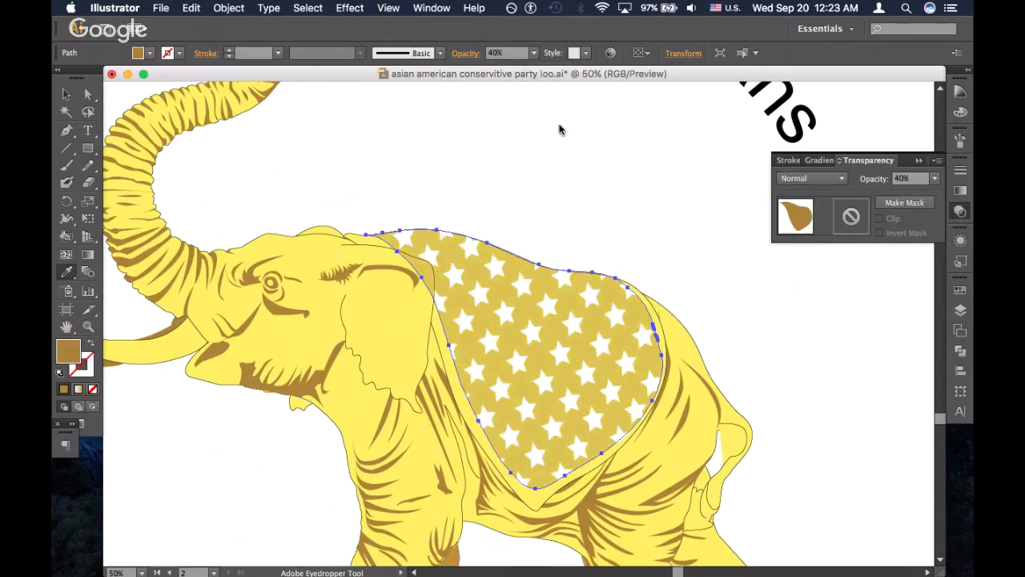
key("v")
left_click(601, 158)
key("super+minus")
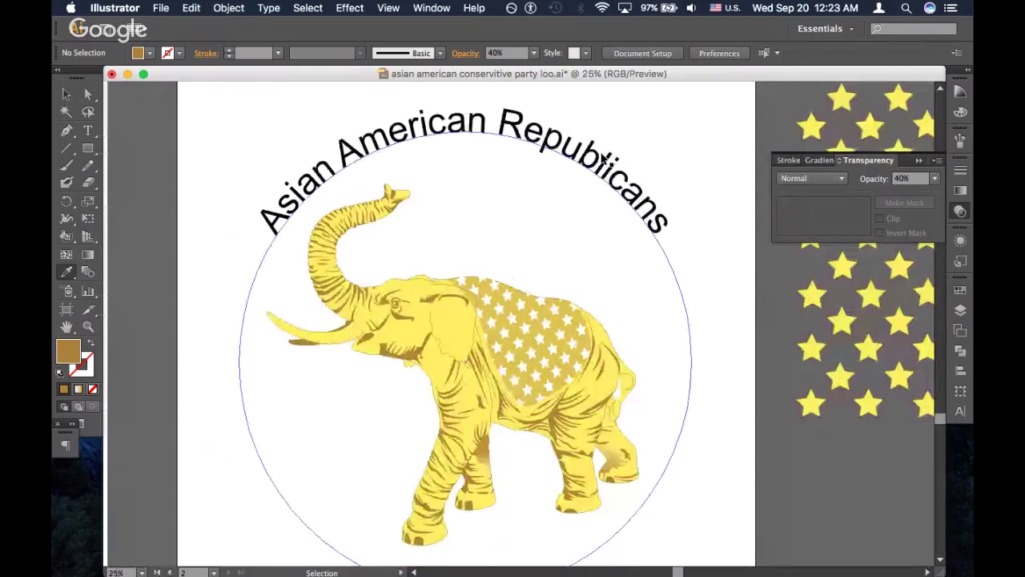
Redraw the front edge of the brown blanket shape with the Pencil tool along the back of the elephant's ear
key("super+equal")
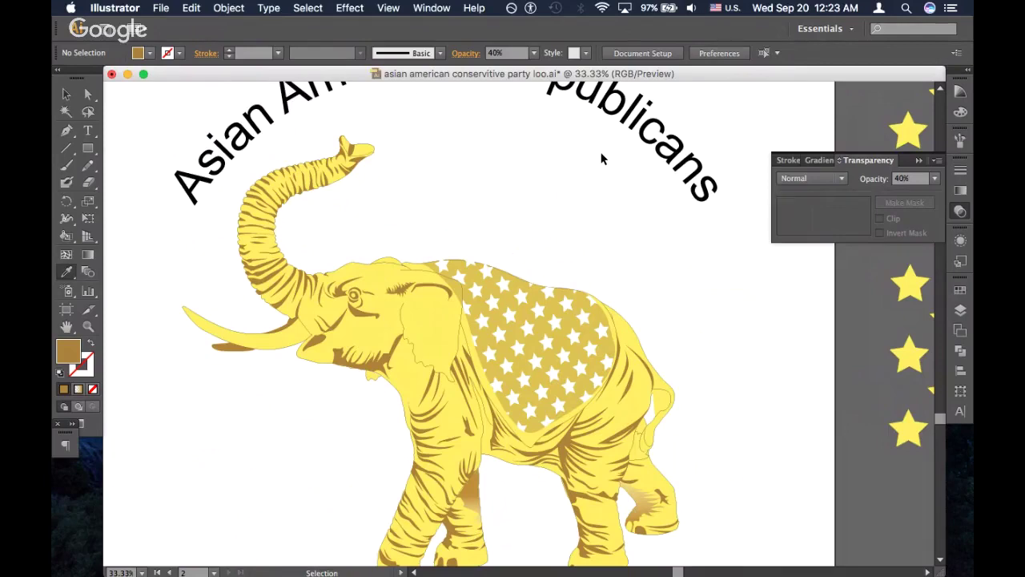
key("super+equal")
key("super+equal")
key("i")
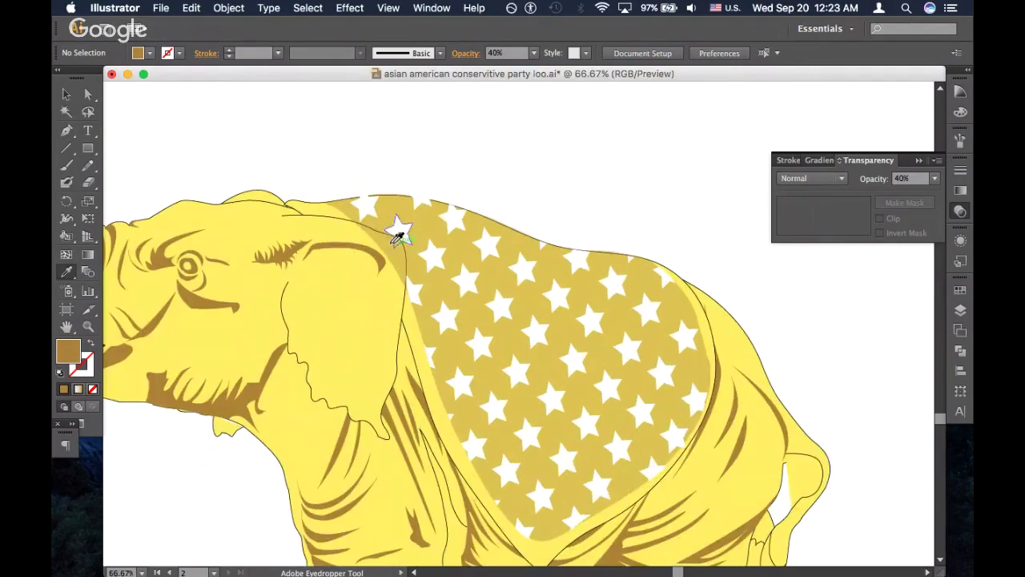
left_click(398, 259, "super")
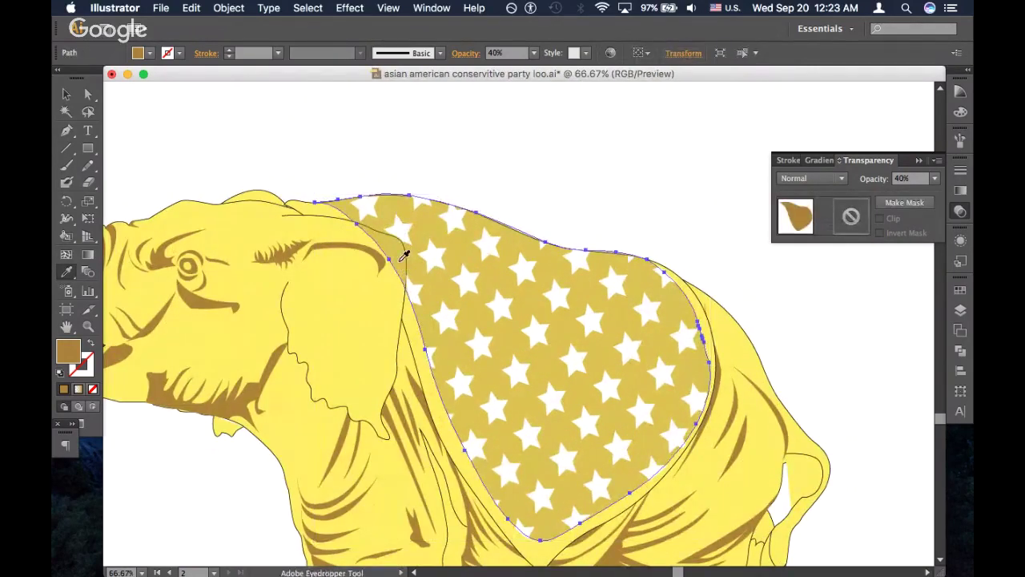
key("n")
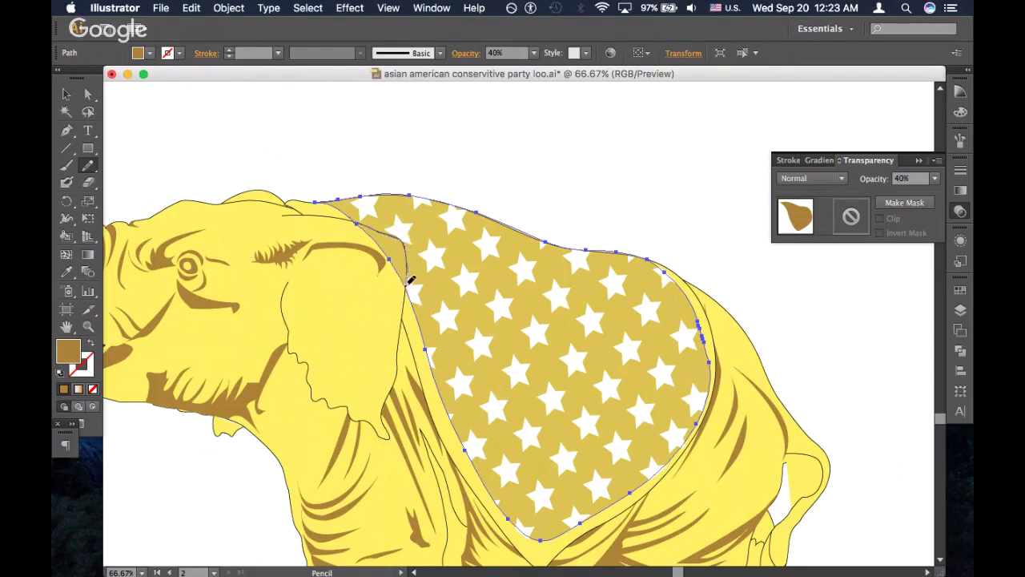
left_click_drag(409, 279, 414, 300)
key("super")
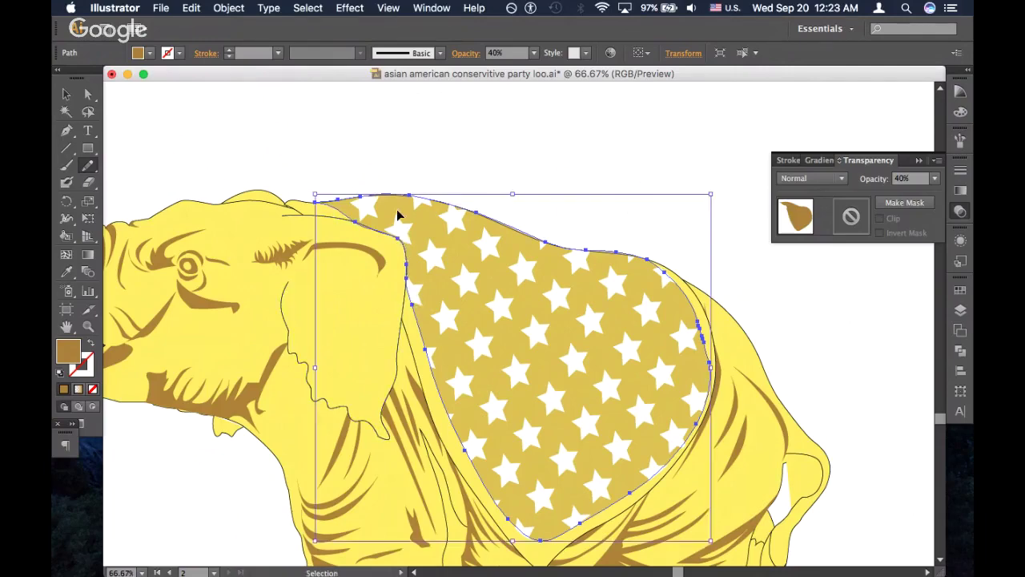
Refine the brown shape's edge along the top of the ear with the Pencil tool and deselect it
key("super+=")
key("super+=")
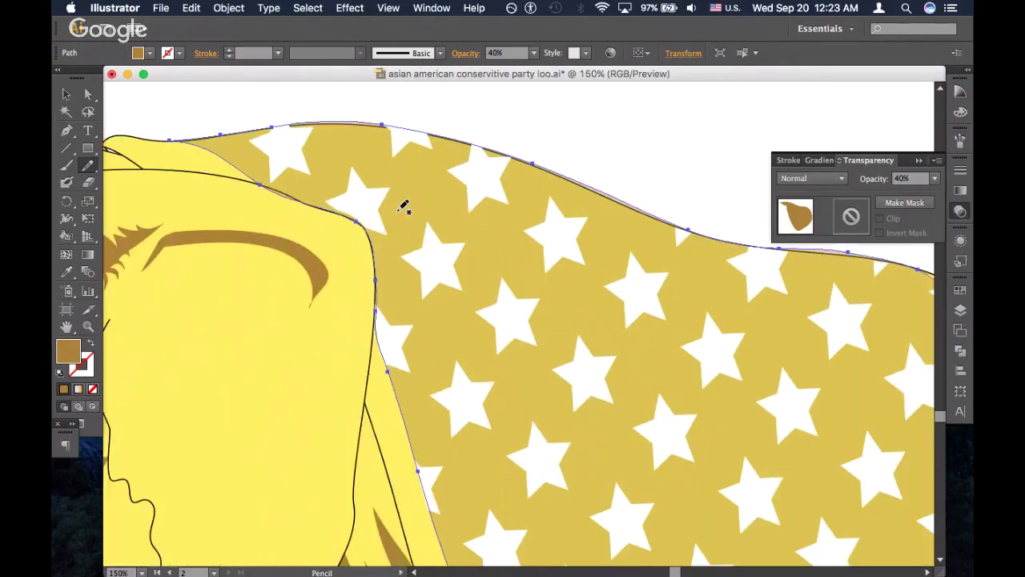
scroll(404, 206, "left", 3)
scroll(404, 207, "up", 1)
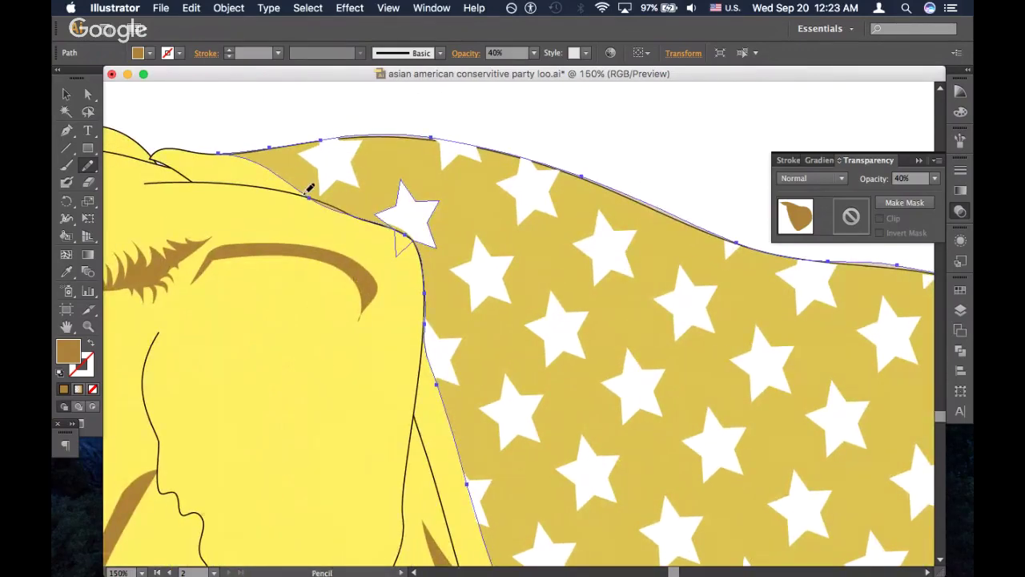
left_click_drag(342, 200, 420, 238)
left_click(504, 125, "super")
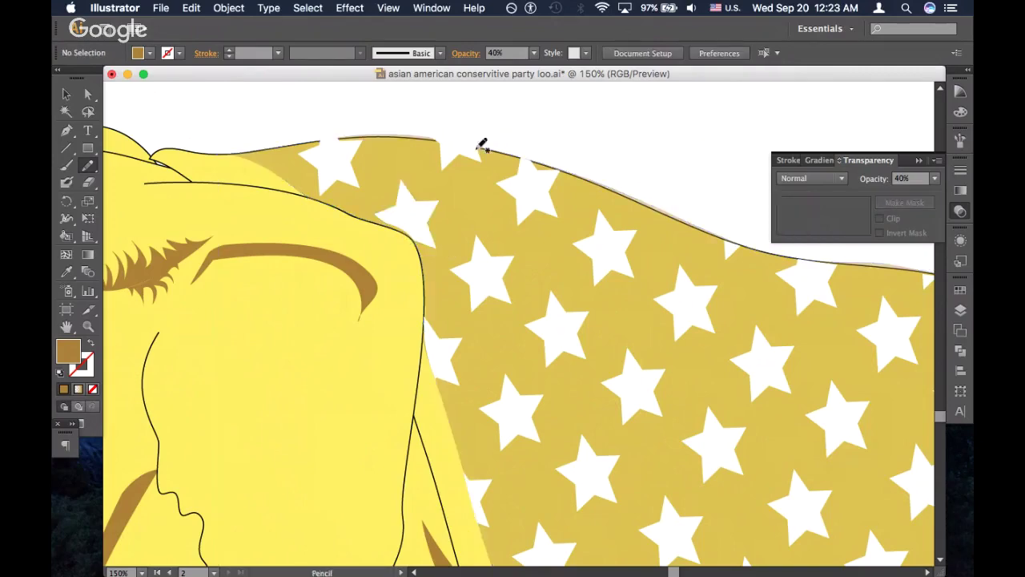
Open the star pattern's opacity mask for editing and redraw the mask path along the top corner of the ear
left_click(404, 231, "super")
left_click(848, 225)
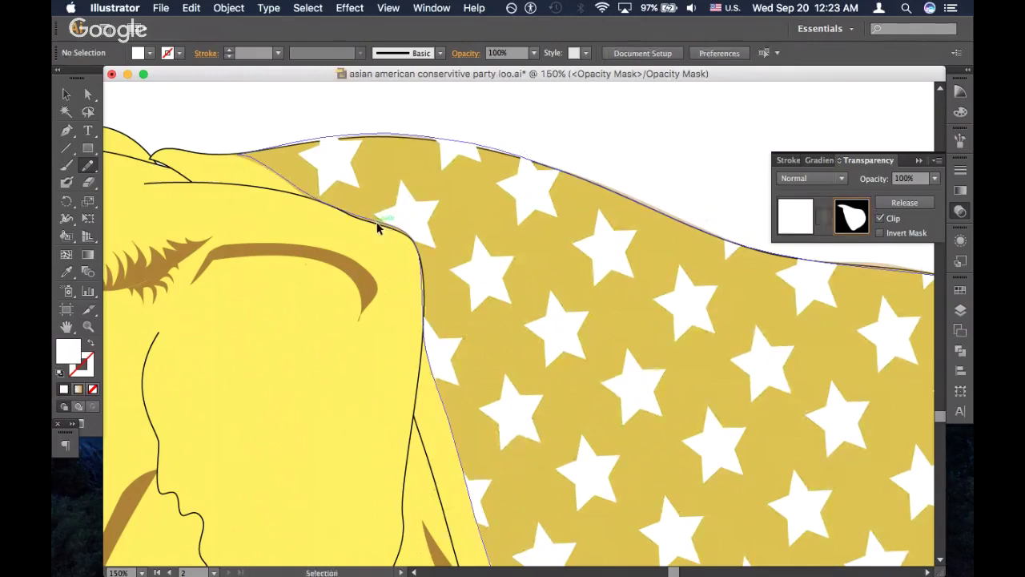
left_click(381, 227, "super")
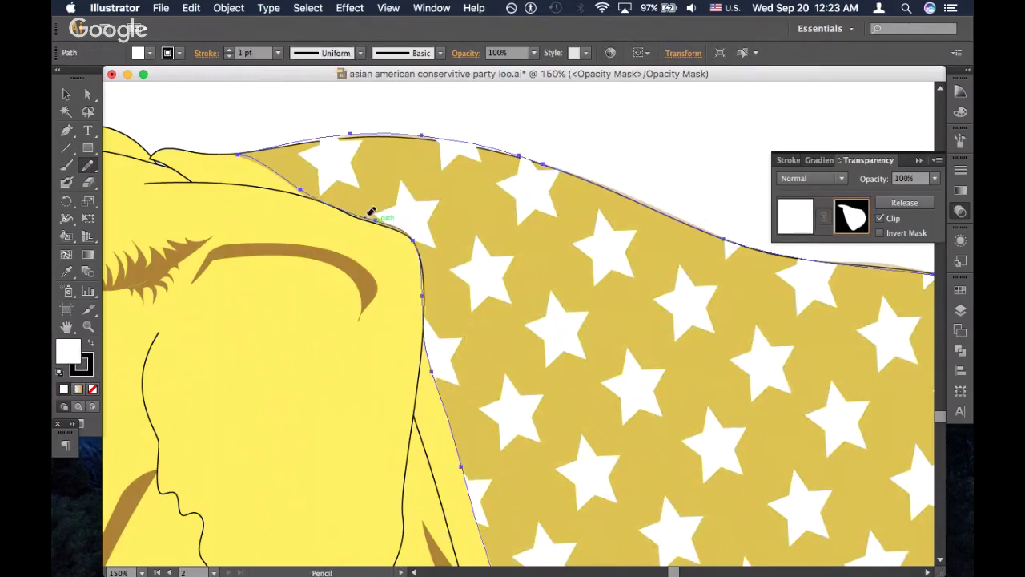
left_click_drag(366, 214, 420, 241)
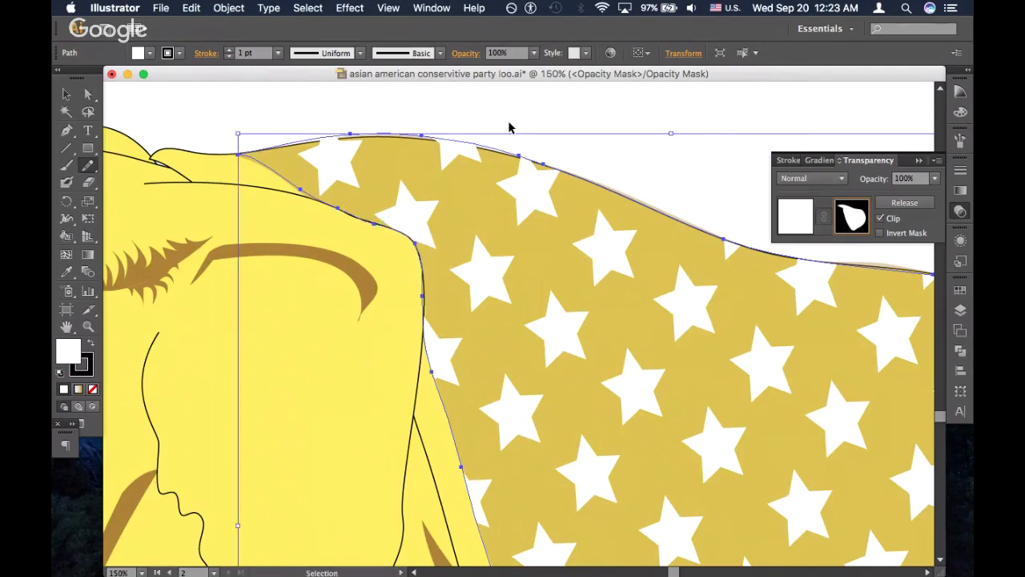
Redraw the top edge of the mask path along the elephant's back line, undoing and repeating the last stretch
left_click(510, 120, "super")
left_click(434, 137, "super")
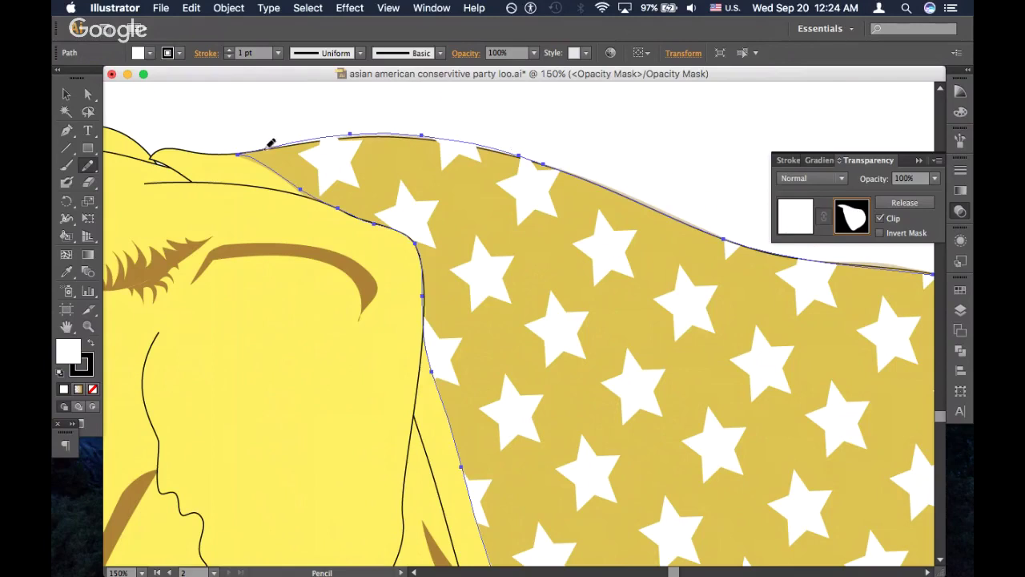
mouse_move(270, 143)
left_mouse_down()
mouse_move(410, 133)
mouse_move(517, 150)
left_mouse_up()
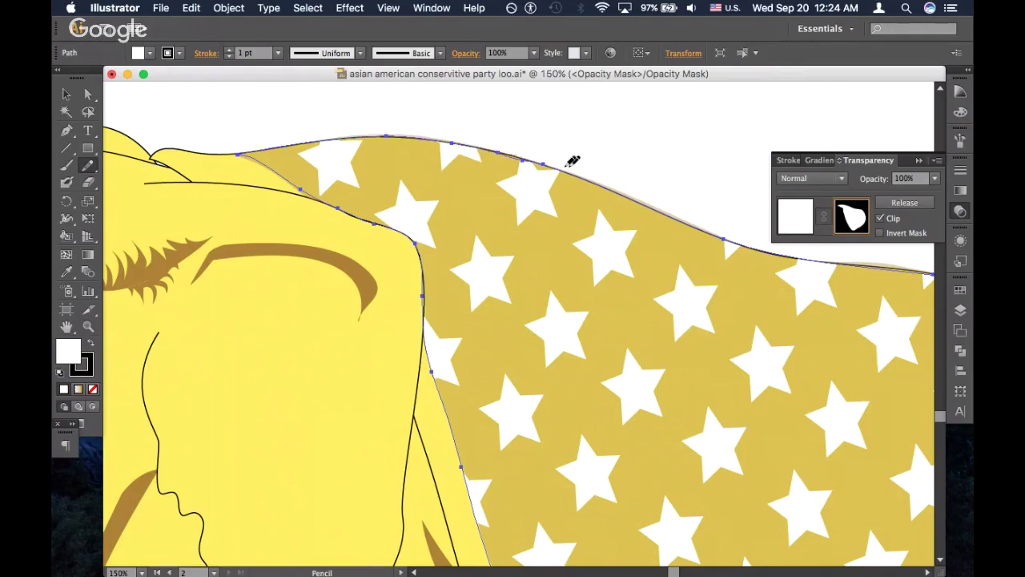
key("super+z")
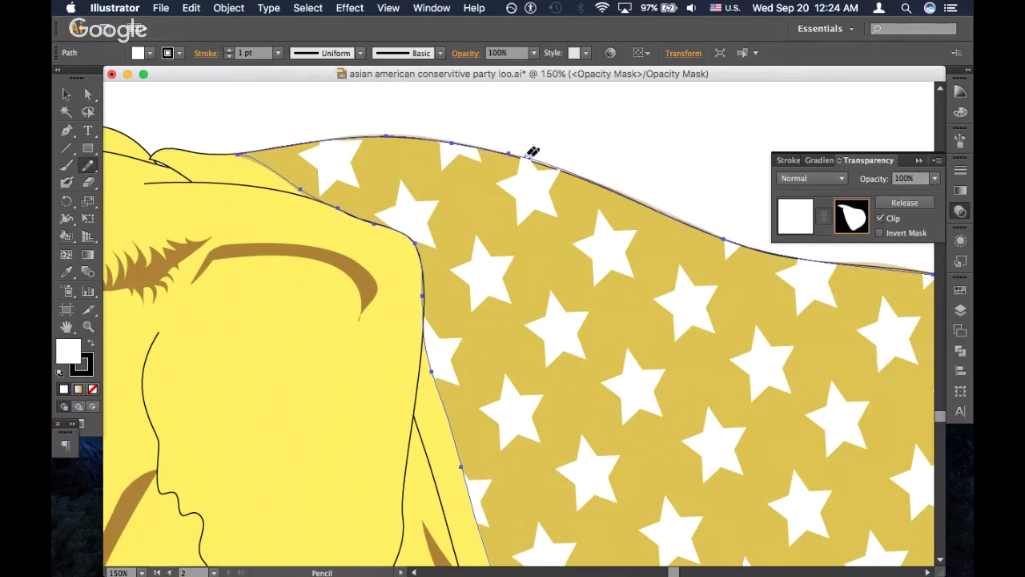
mouse_move(532, 152)
left_mouse_down()
mouse_move(632, 181)
mouse_move(620, 185)
left_mouse_up()
Check the reshaped blanket at several zoom levels, leave opacity mask editing and clear the selection
key("super+minus")
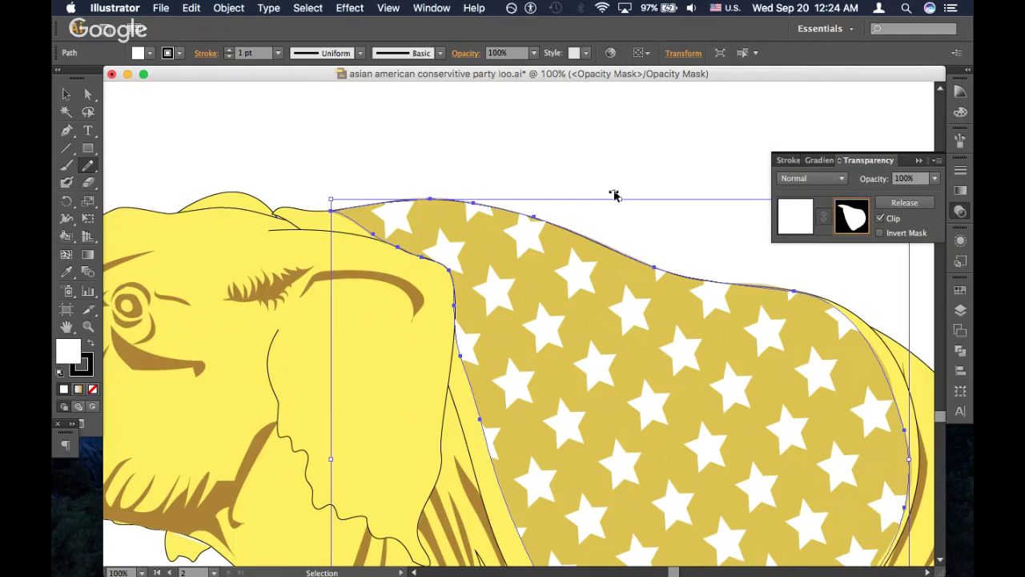
key("super+minus")
key("super+minus")
key("super+minus")
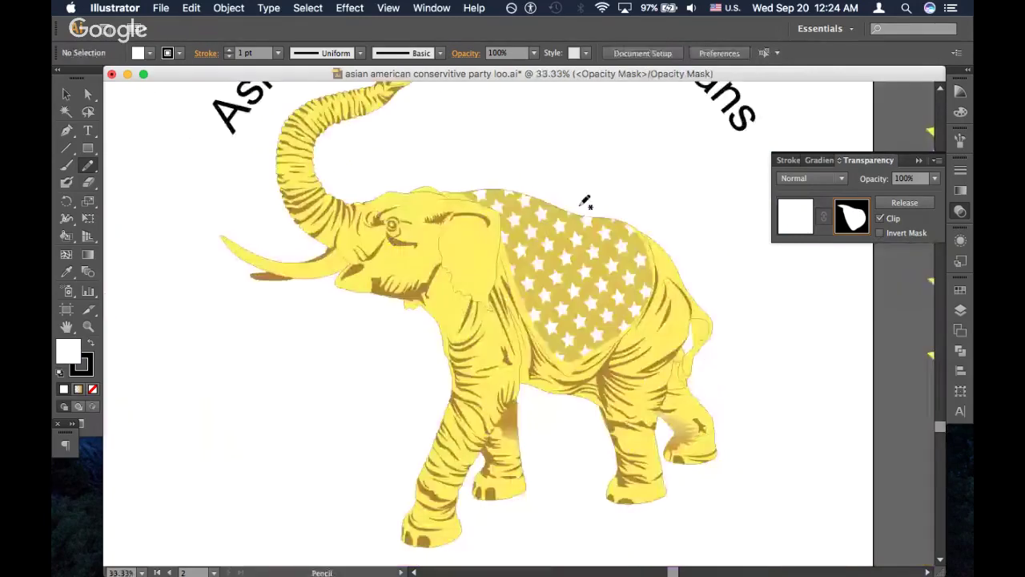
key("super+equal")
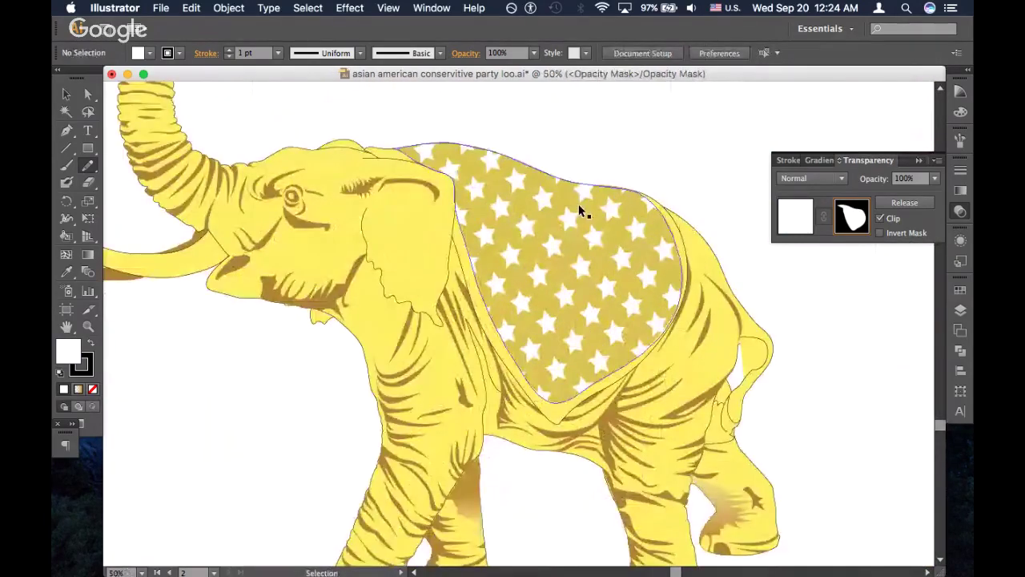
key("super+equal")
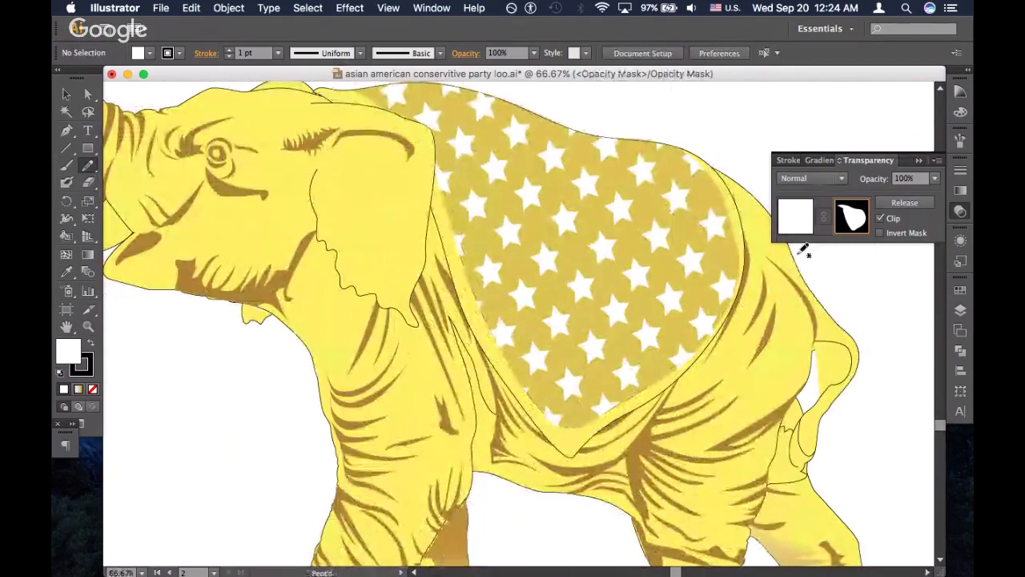
left_click(795, 217)
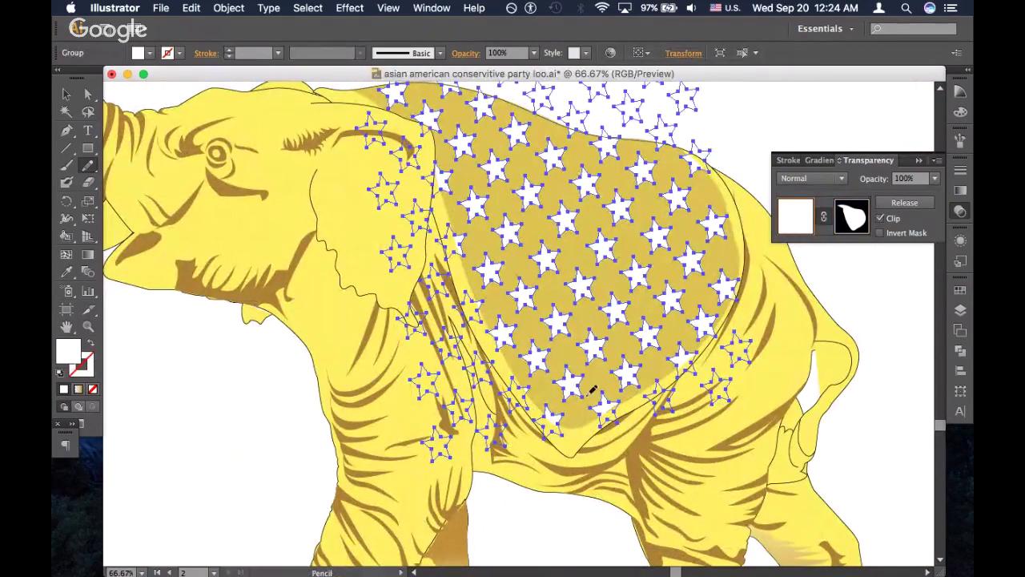
left_click(862, 355, "super")
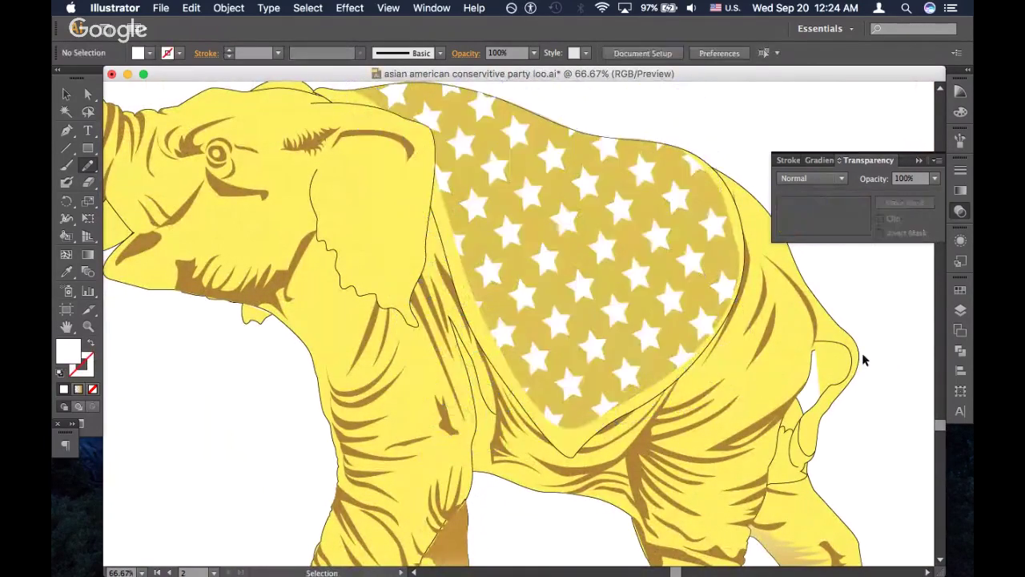
Give the yellow blanket shape behind the pattern a white fill and no stroke, sampled from a star
left_click(547, 420, "super")
left_click(572, 448, "super")
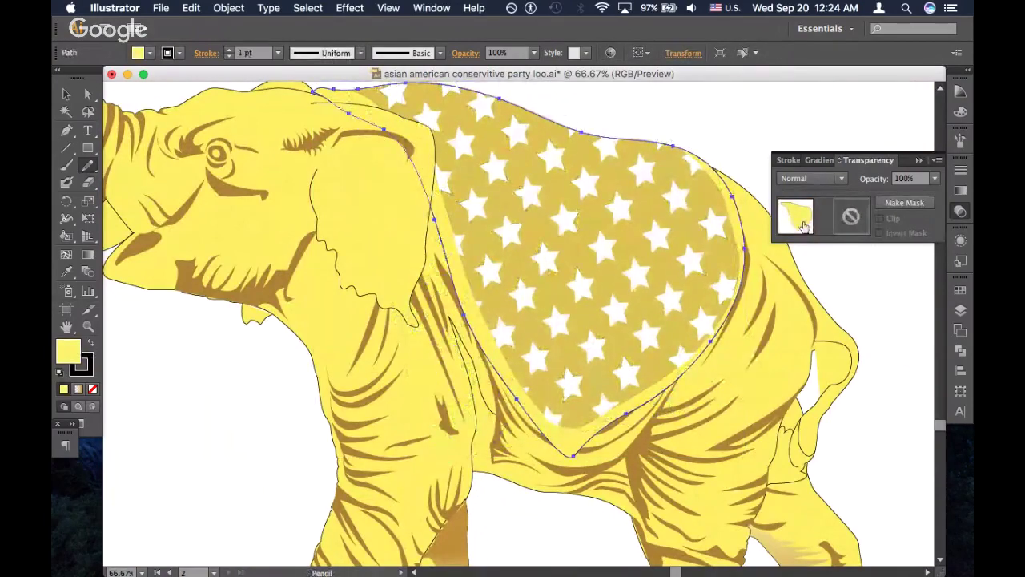
key("i")
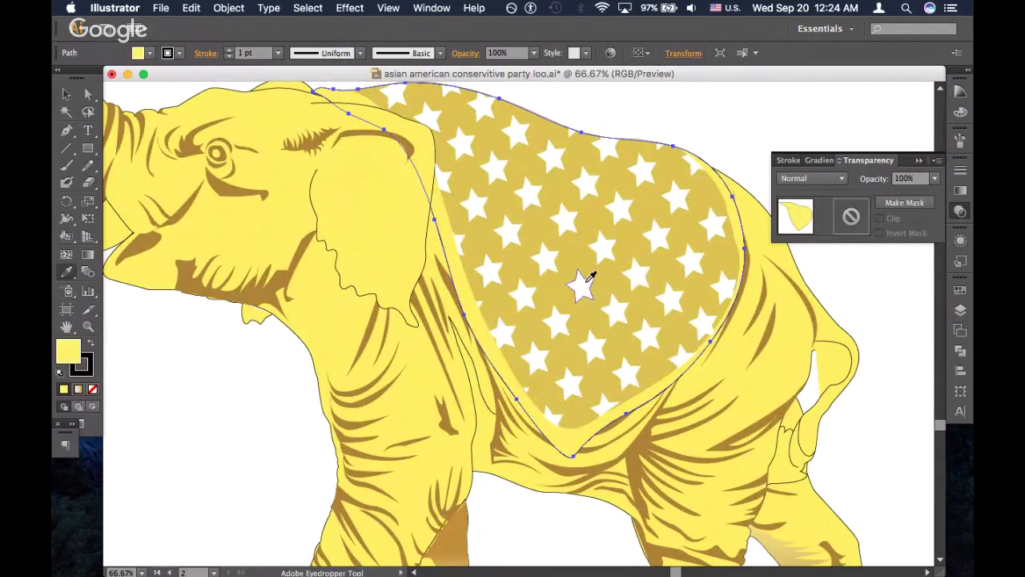
left_click(588, 279)
left_click(643, 117, "super")
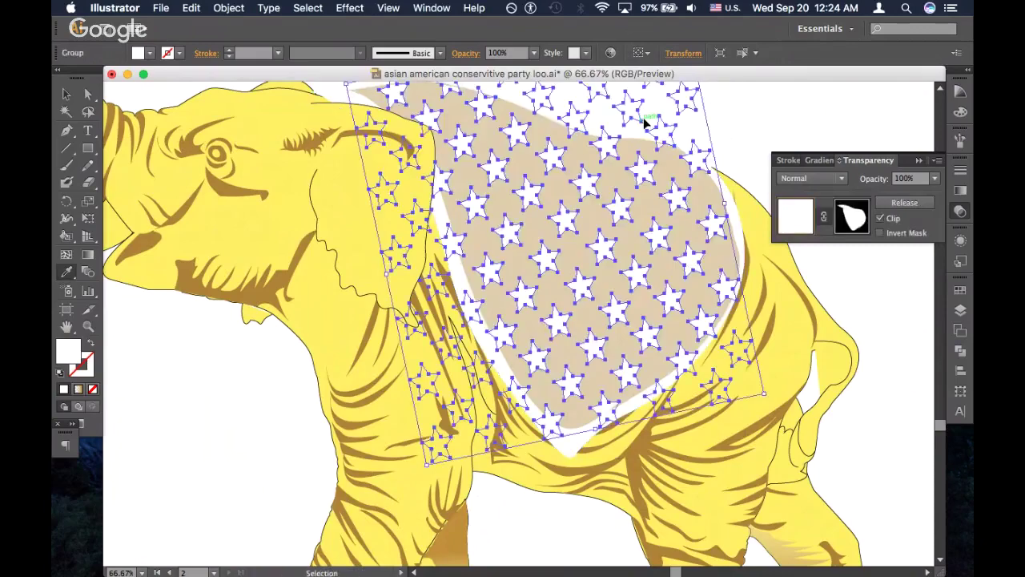
Try white and the elephant's yellow as the fill of the brown blanket background behind the stars
key("super+shift+a")
key("super+minus")
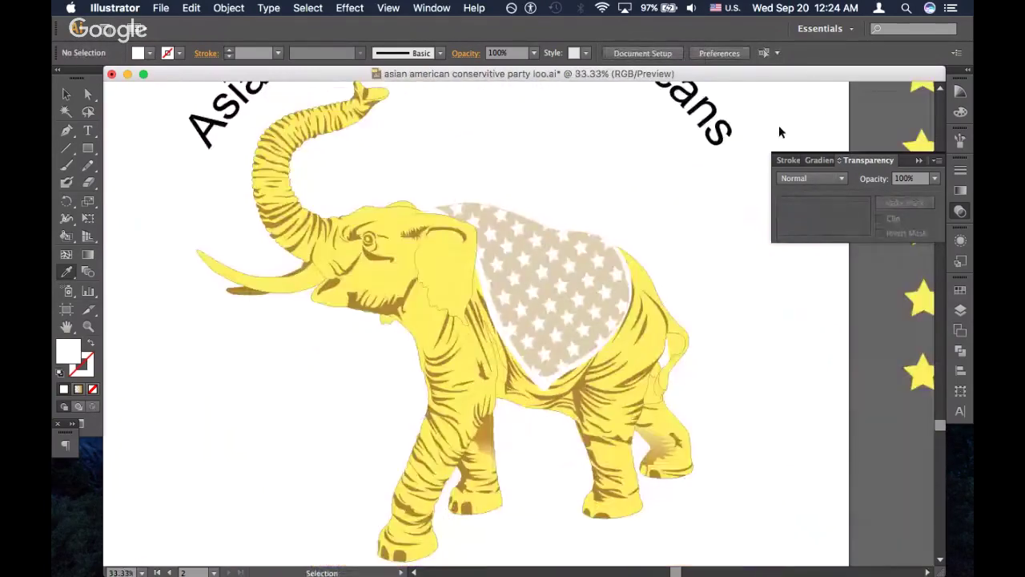
left_click(565, 301, "super")
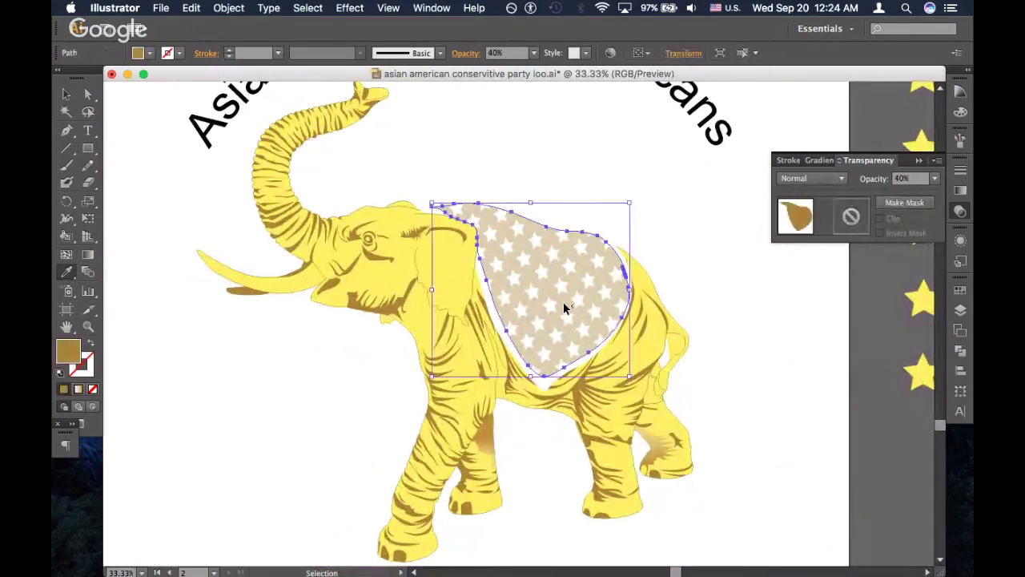
left_click(622, 346)
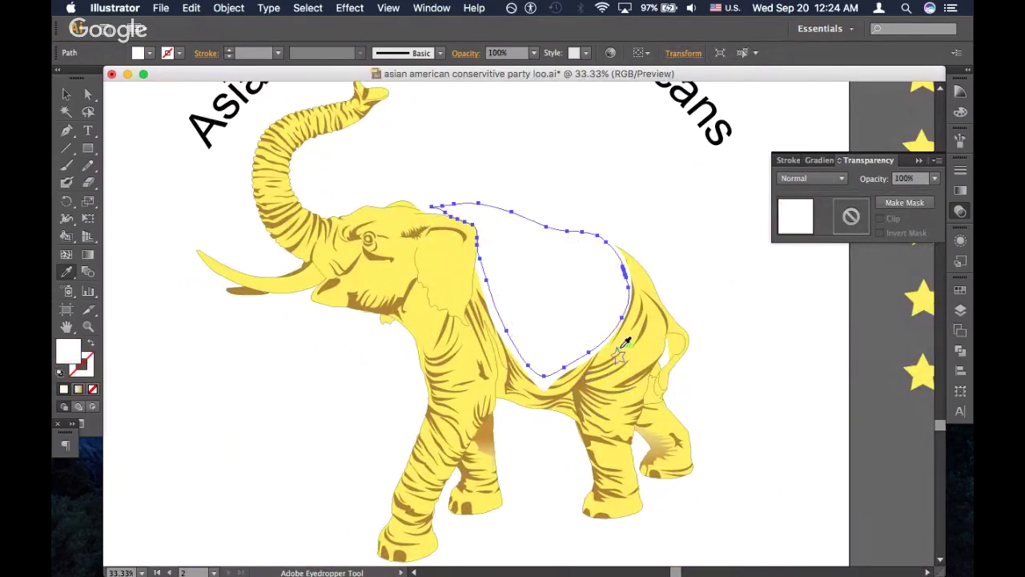
left_click(642, 345)
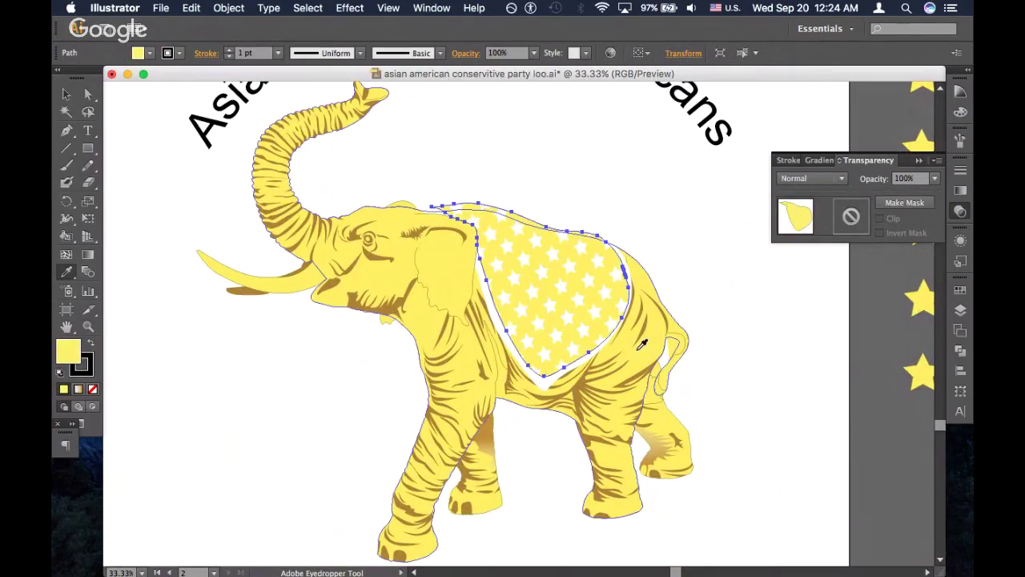
key("super+z")
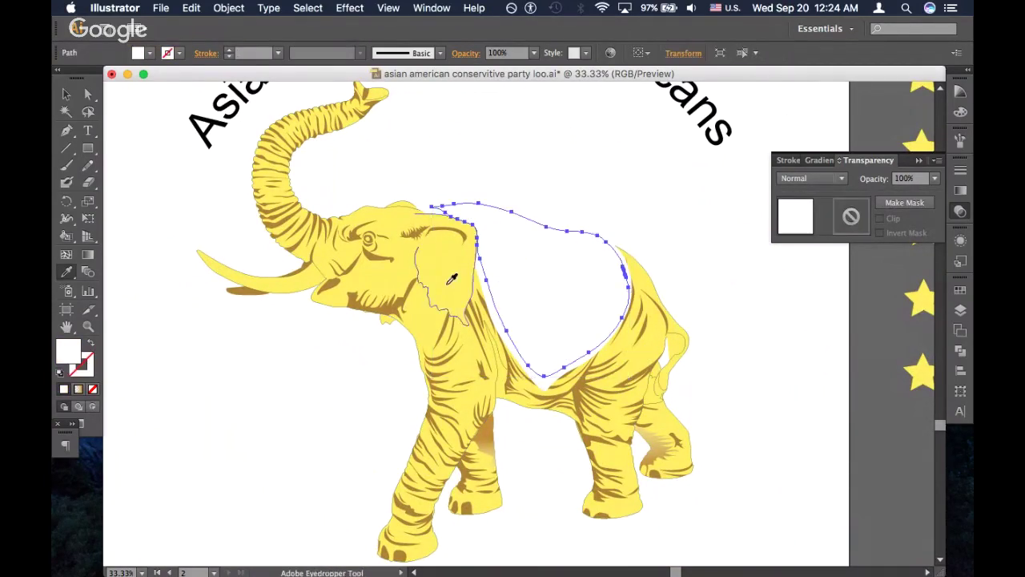
left_click(449, 281)
Try the brown blanket background at 50% and 60% opacity
left_click(533, 53)
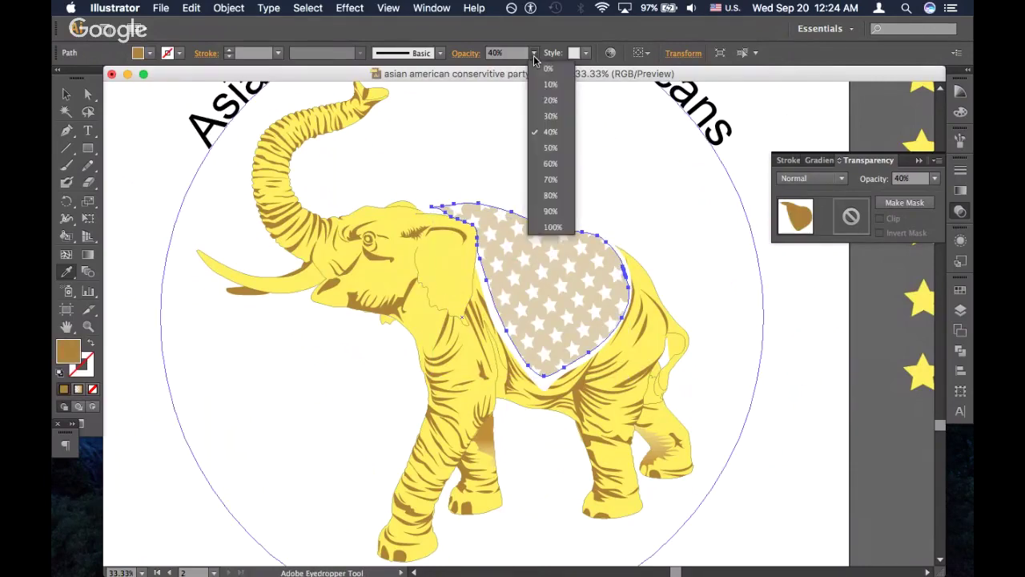
left_click(550, 147)
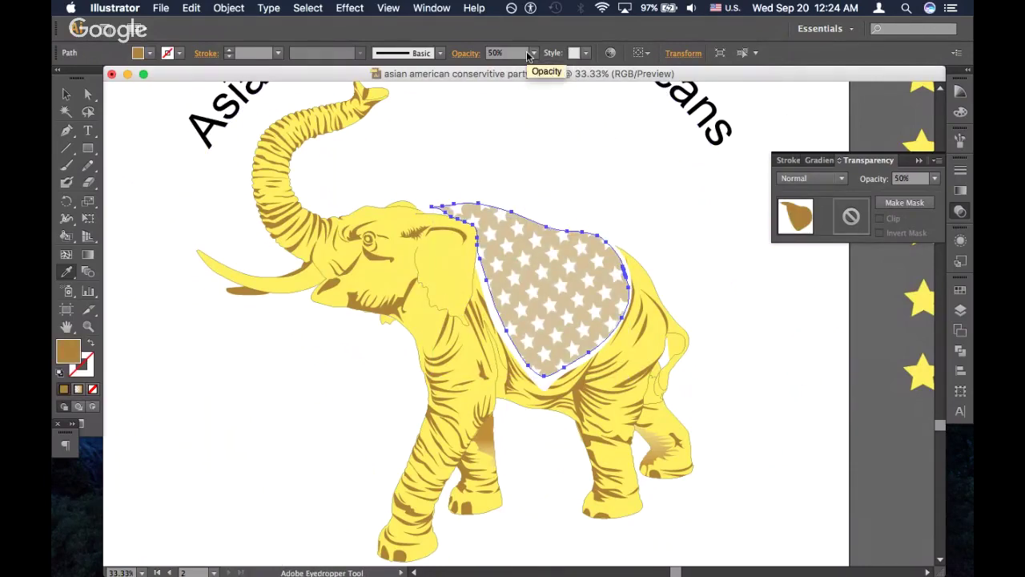
left_click(531, 53)
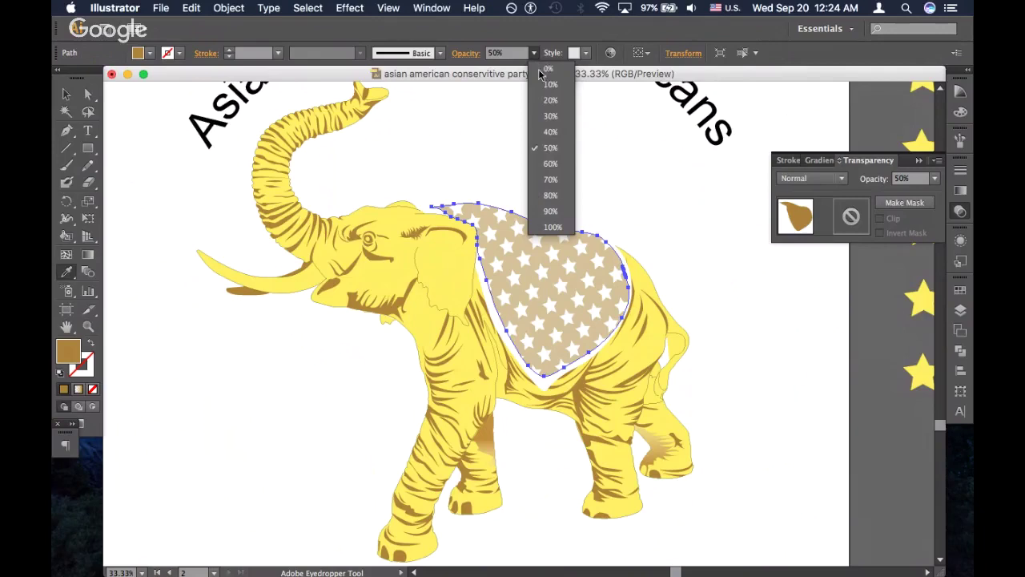
left_click(560, 159)
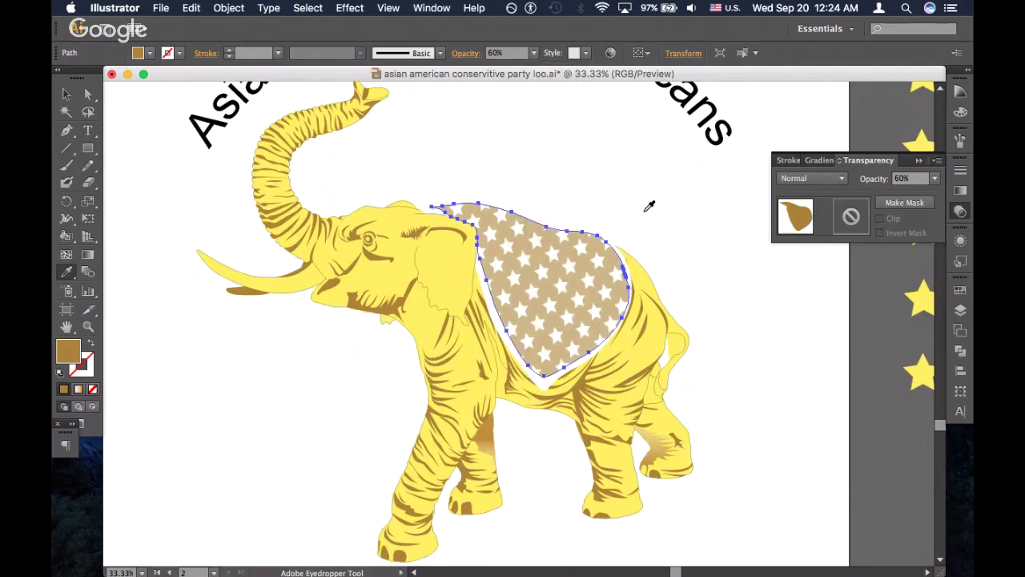
Duplicate the brown blanket background in place, give the copy the elephant's yellow fill and 1 pt stroke, and arrange it behind the brown shape
key("shift+Left")
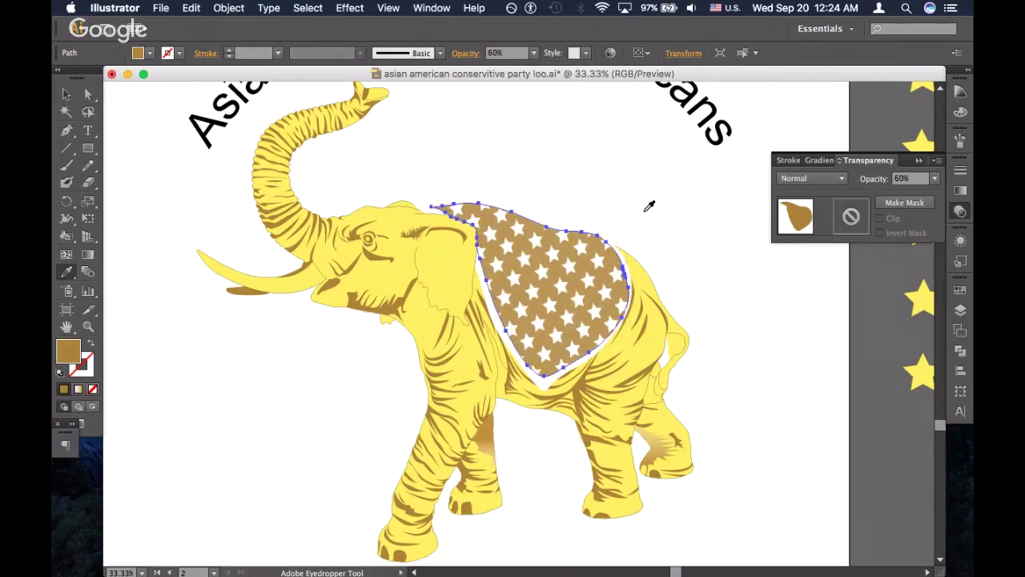
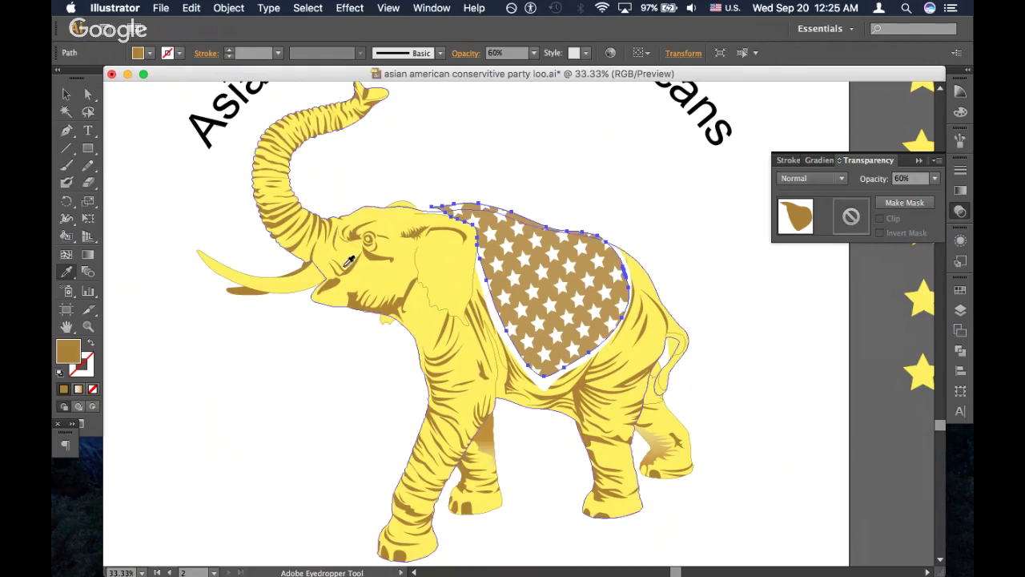
left_click(382, 274)
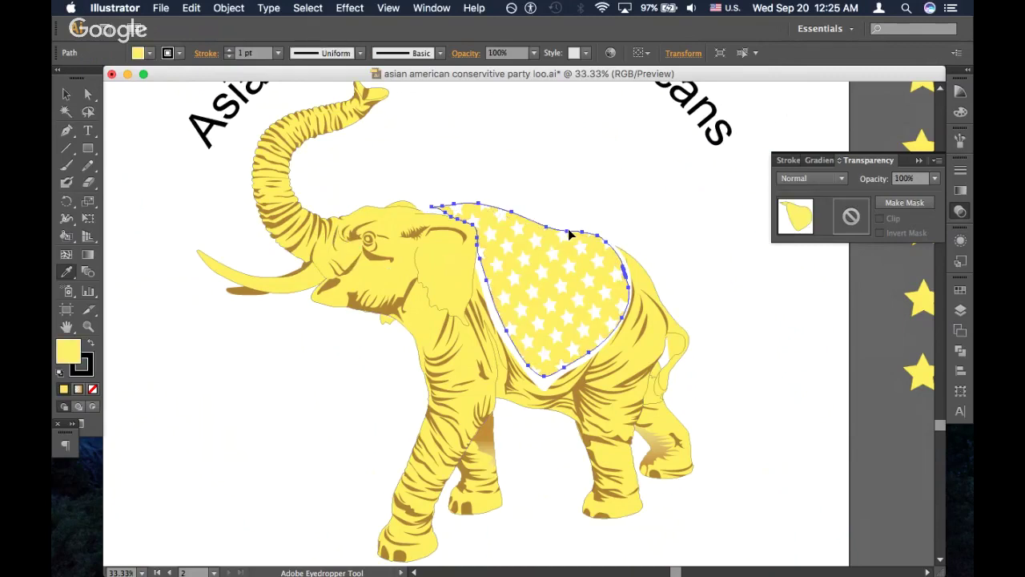
left_click(590, 187)
key("super+z")
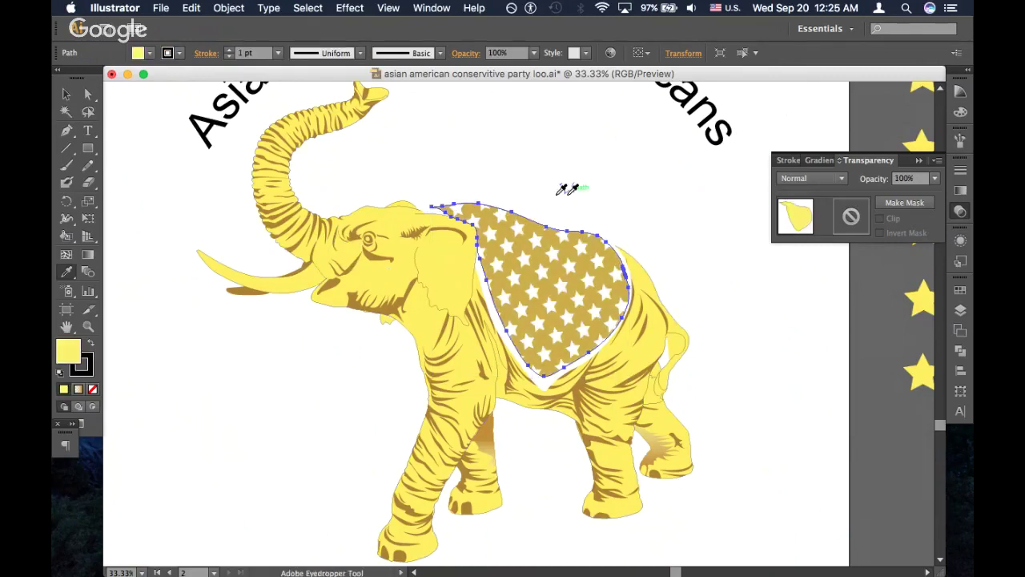
Set the opacity of the brown blanket shape over the yellow copy to 40%
key("super+z")
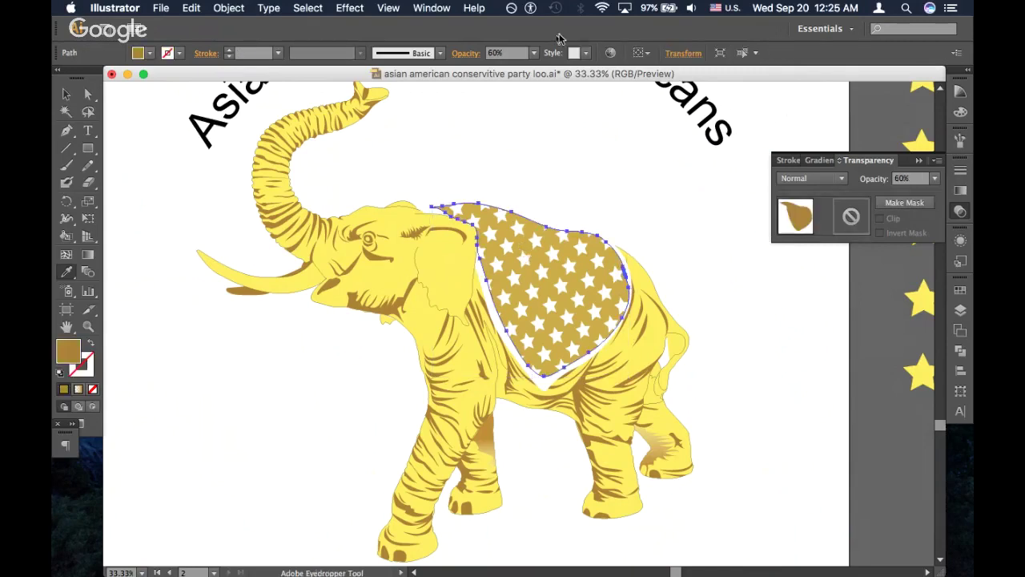
left_click(533, 52)
left_click(550, 131)
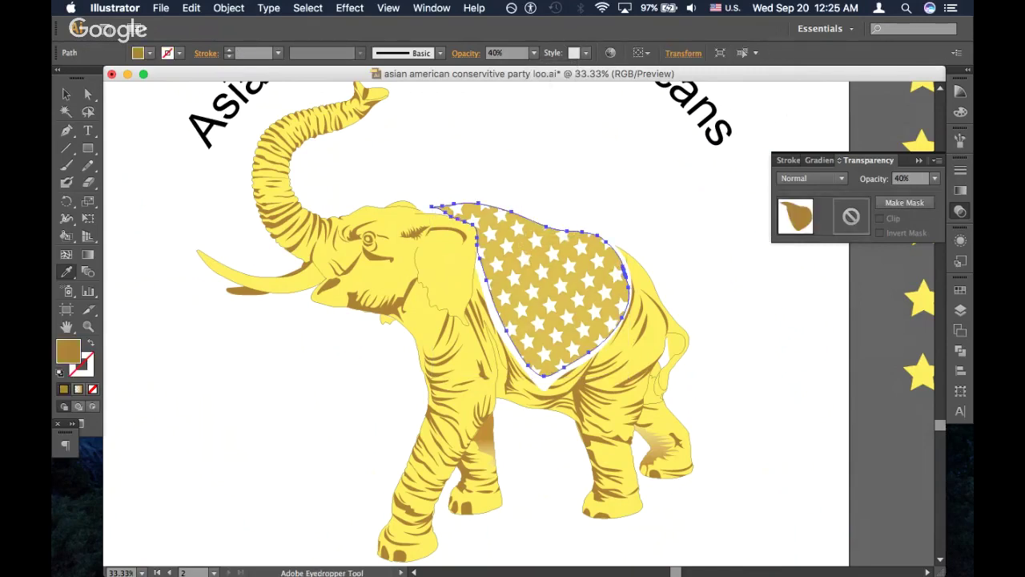
Clear the selection and examine the recoloured blanket without panels and within the whole logo
key("Tab")
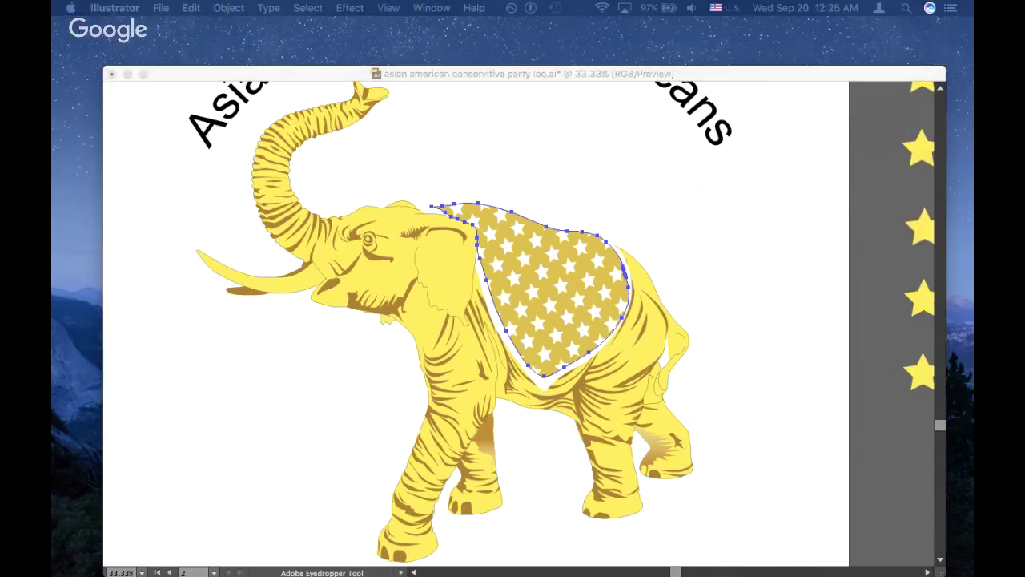
key("v")
left_click(616, 160)
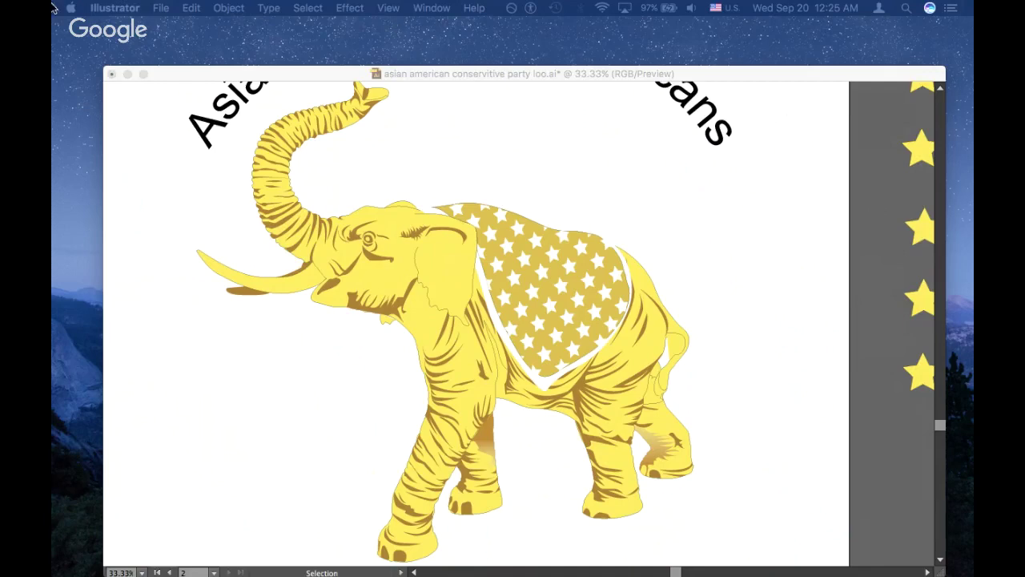
key("Tab")
left_click(477, 144)
key("i")
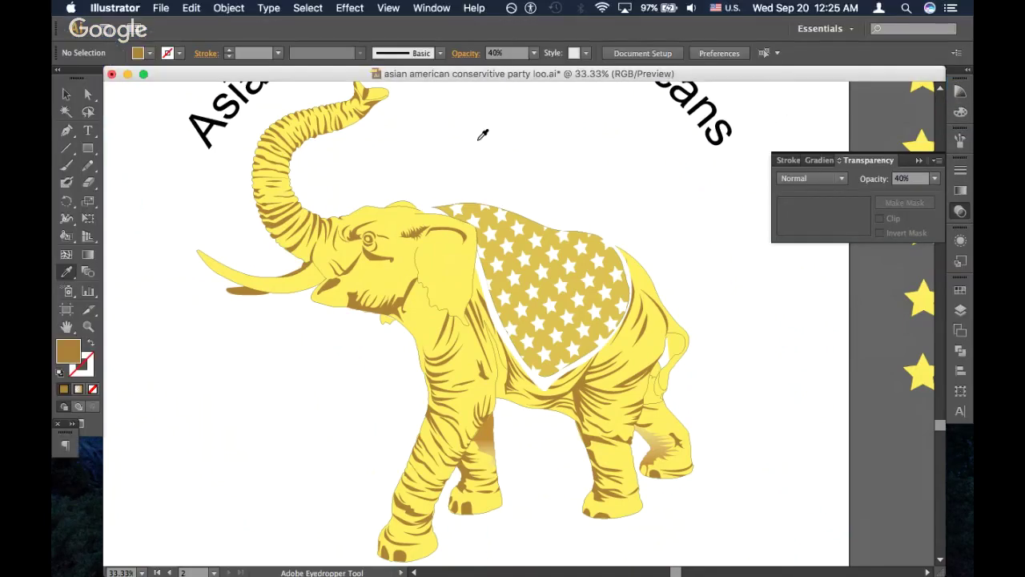
key("super+minus")
key("super+minus")
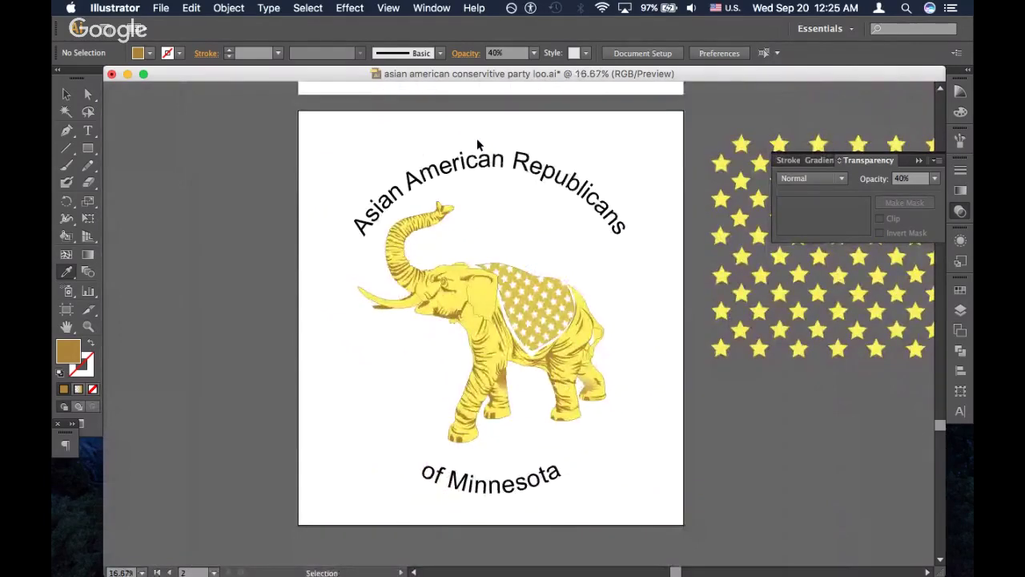
key("super+plus")
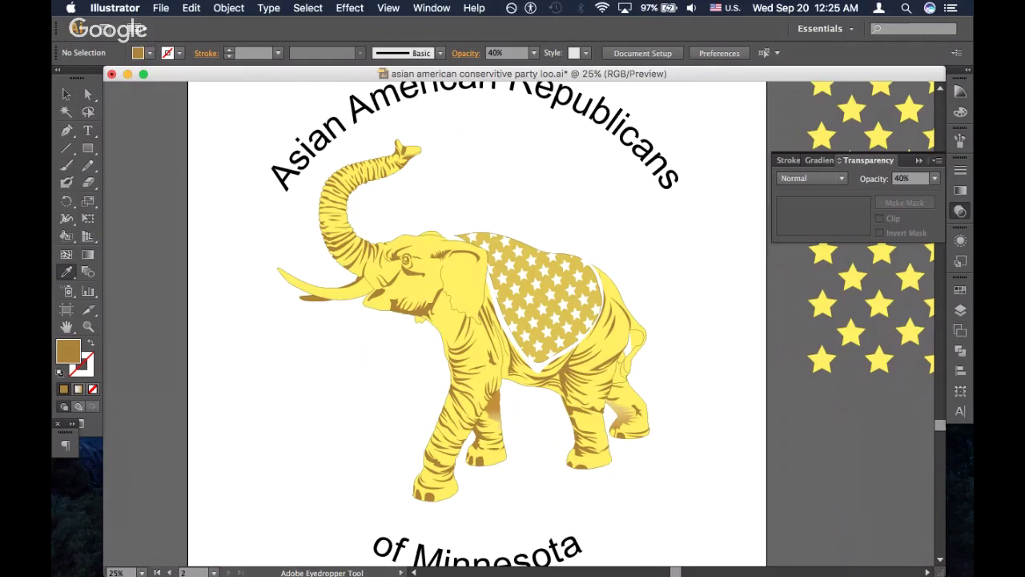
key("super+Tab")
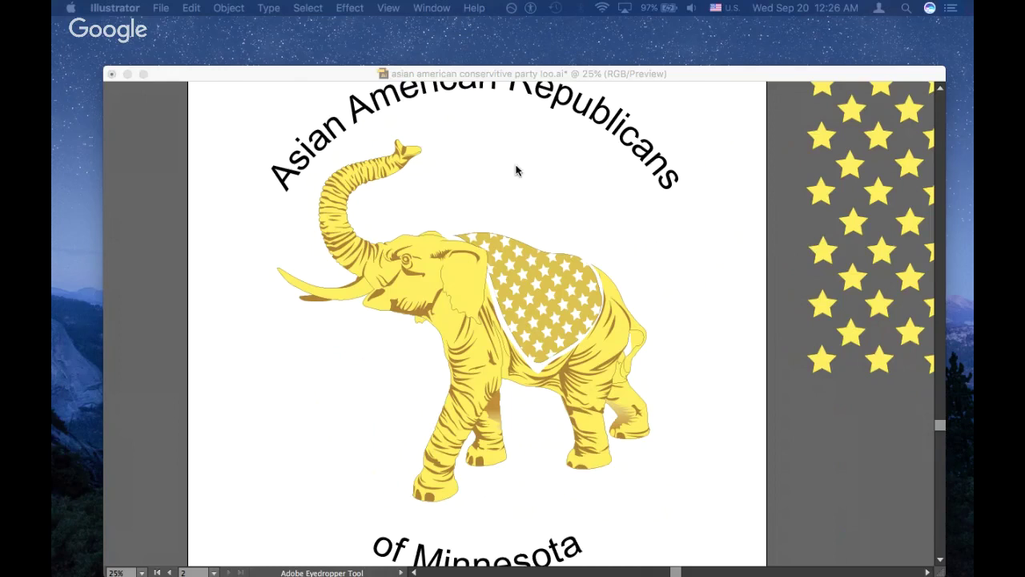
key("Tab")
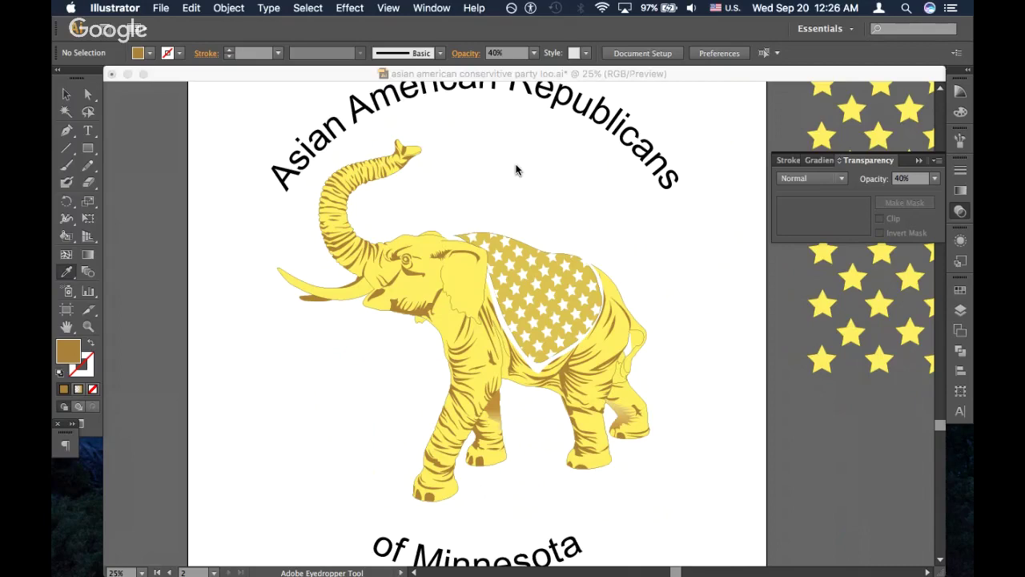
Give the white blanket border shape a 1 pt black stroke and clear the selection
key("super+equal")
key("super+equal")
key("super+equal")
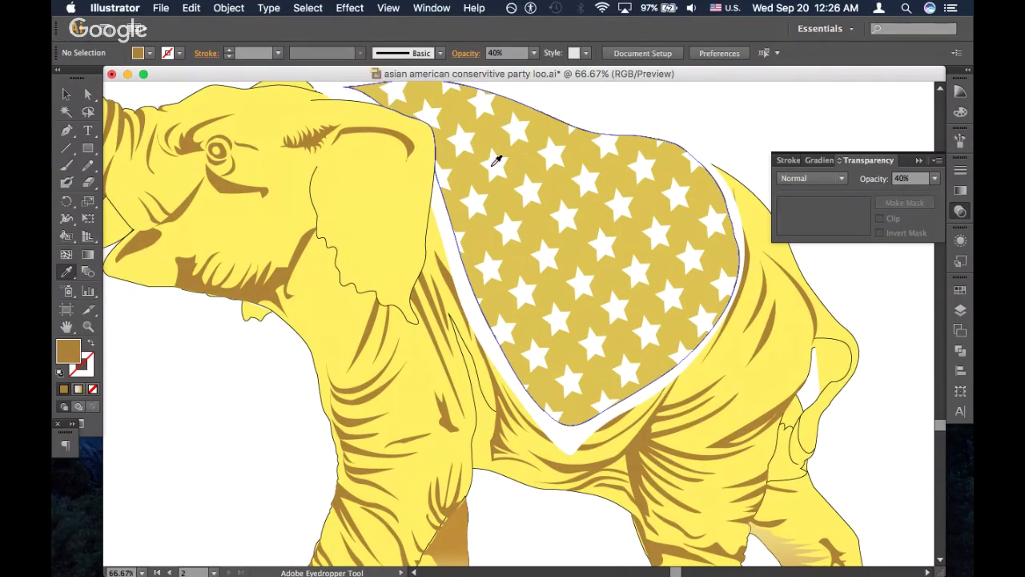
scroll(426, 154, "up", 5)
scroll(426, 154, "left", 5)
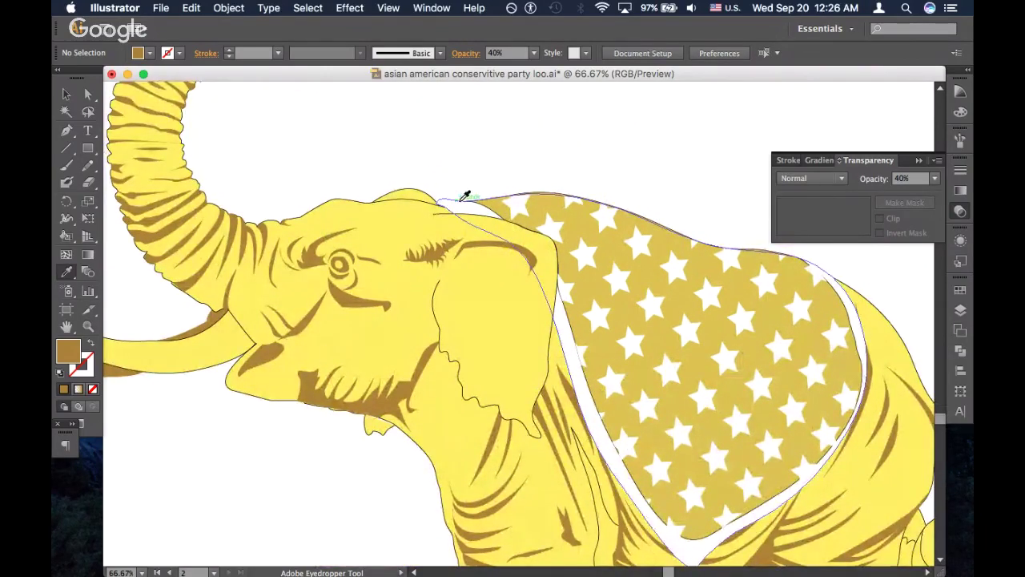
key("v")
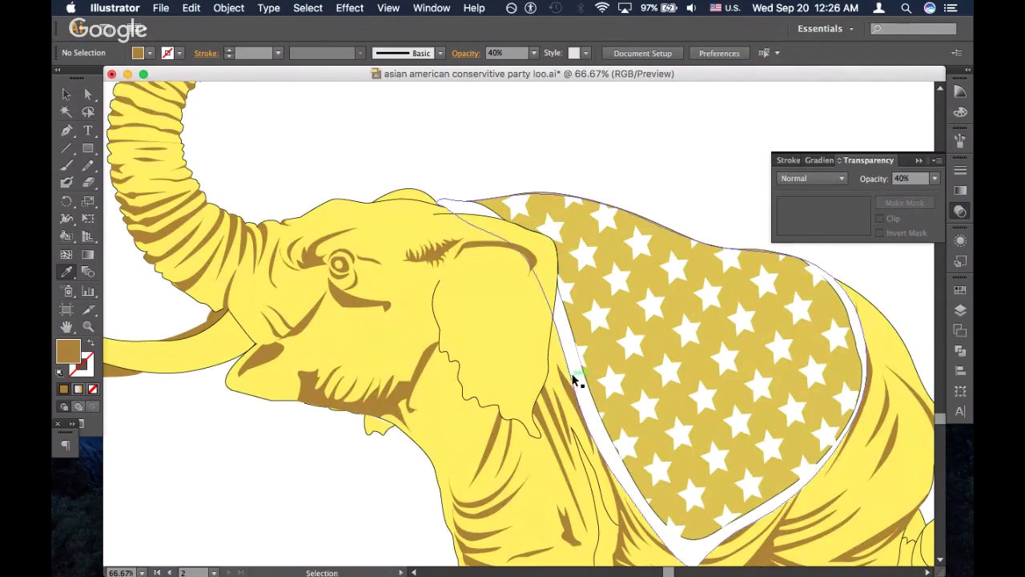
left_click(577, 381, "super")
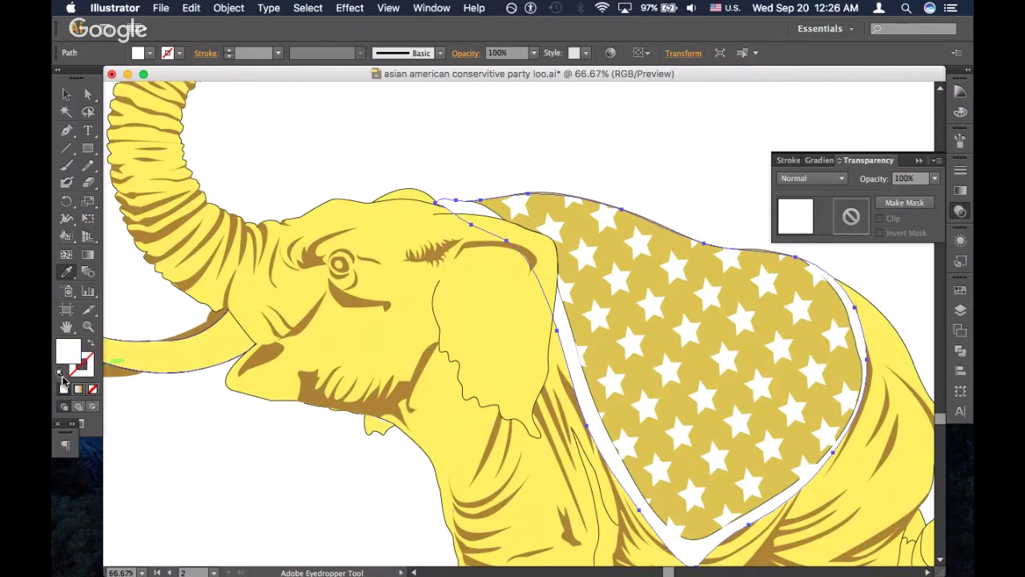
left_click(63, 386)
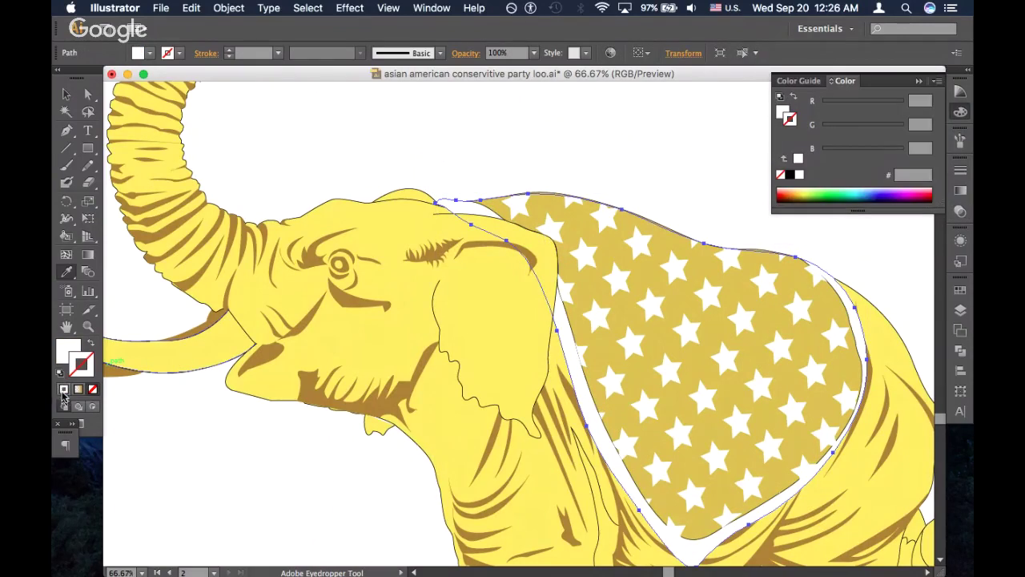
left_click(789, 177)
left_click(610, 148, "super")
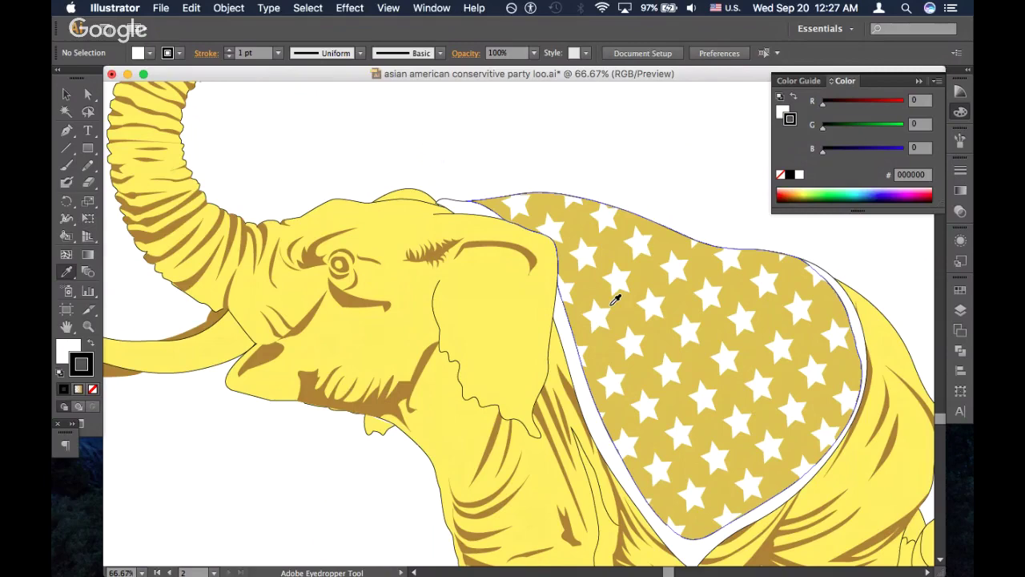
Inspect the outlines along the blanket, head and trunk
scroll(515, 120, "right", 2)
scroll(515, 121, "down", 1)
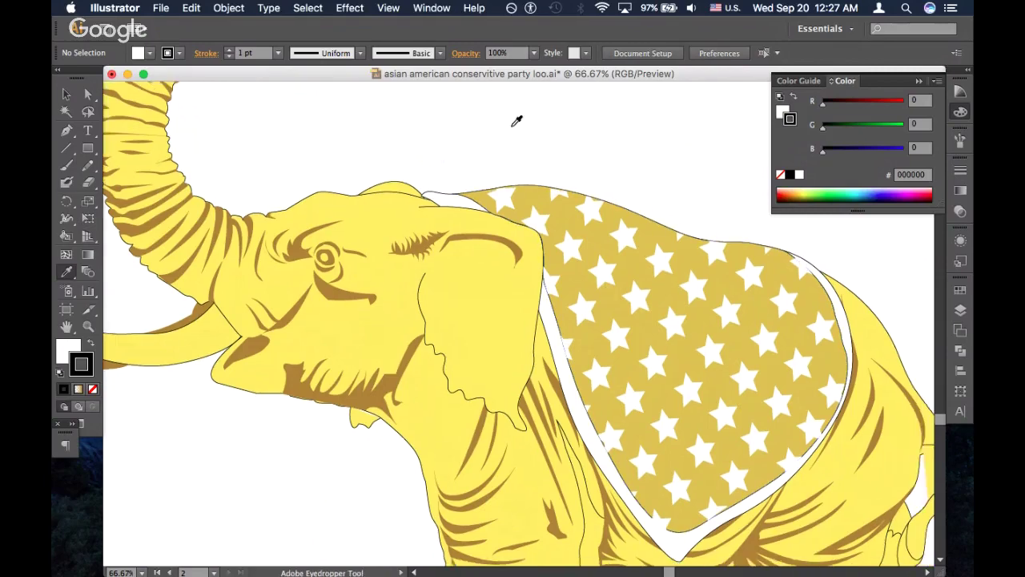
scroll(517, 120, "left", 5)
scroll(516, 121, "up", 4)
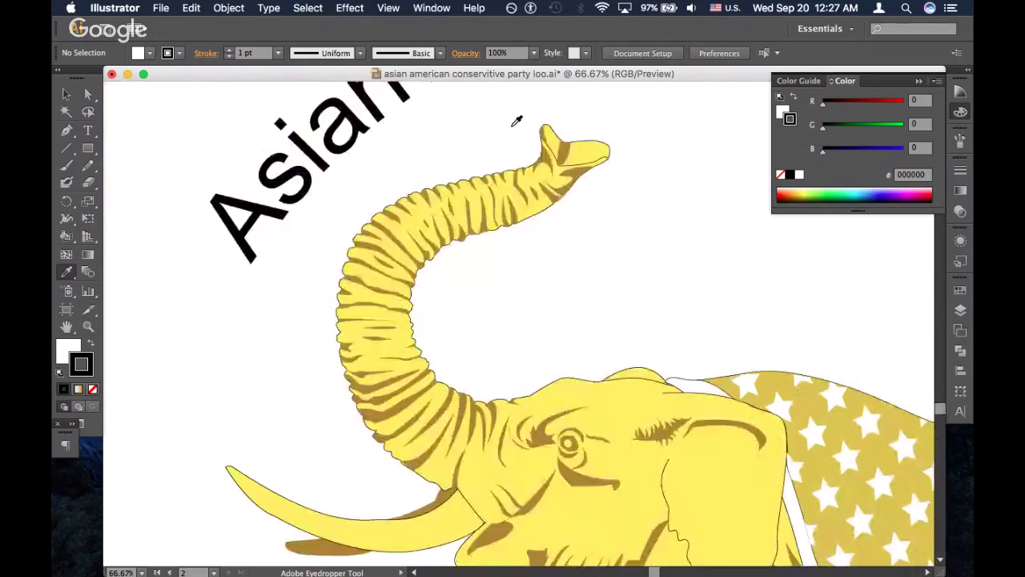
scroll(517, 121, "up", 4)
scroll(517, 121, "down", 2)
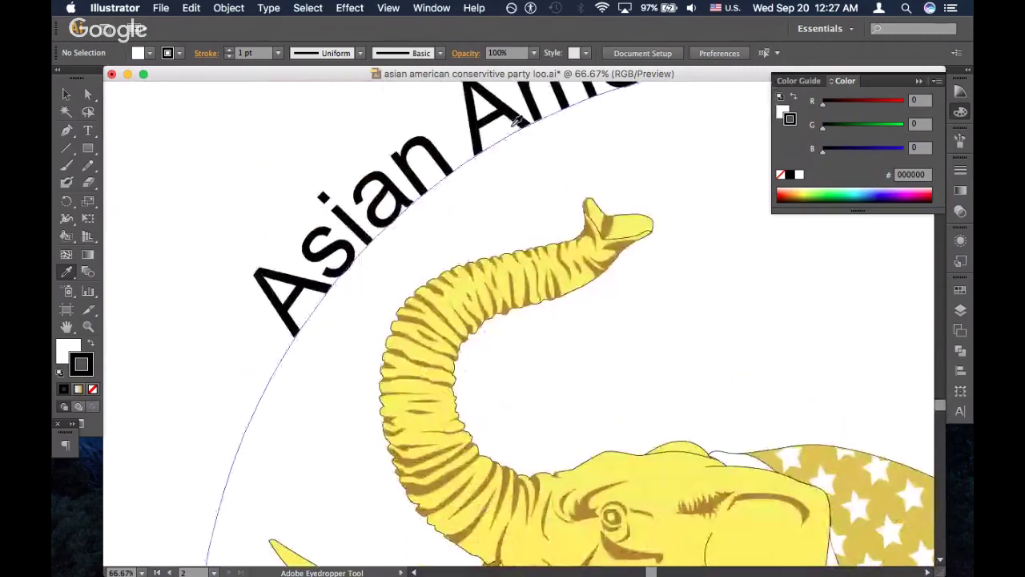
scroll(517, 121, "right", 2)
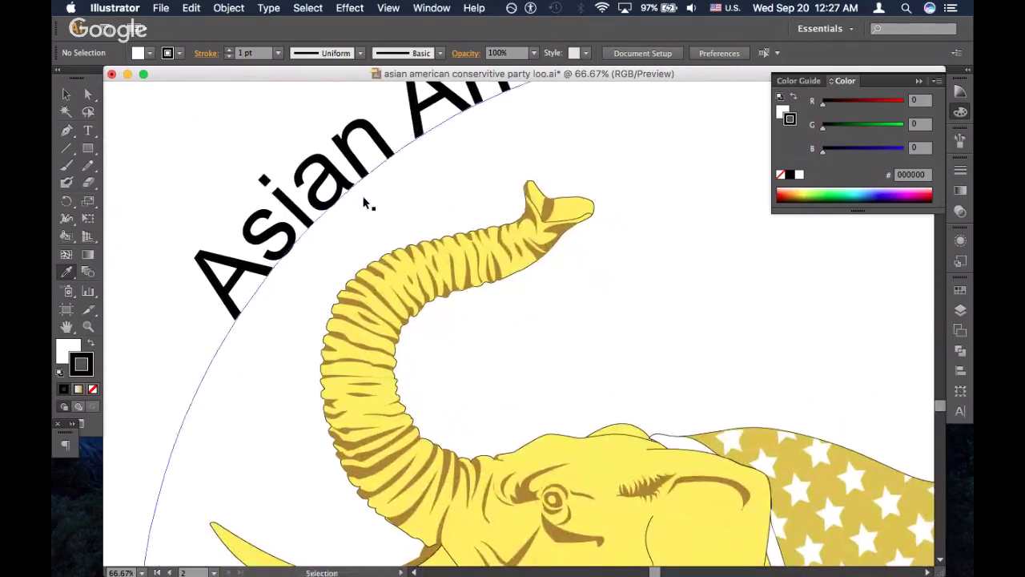
Extend the trunk tip's inner contour line with the Pencil tool into a closed shape around the trunk opening and refine its upper edge
key("super+equal")
key("super+equal")
scroll(364, 201, "up", 5)
scroll(364, 202, "right", 5)
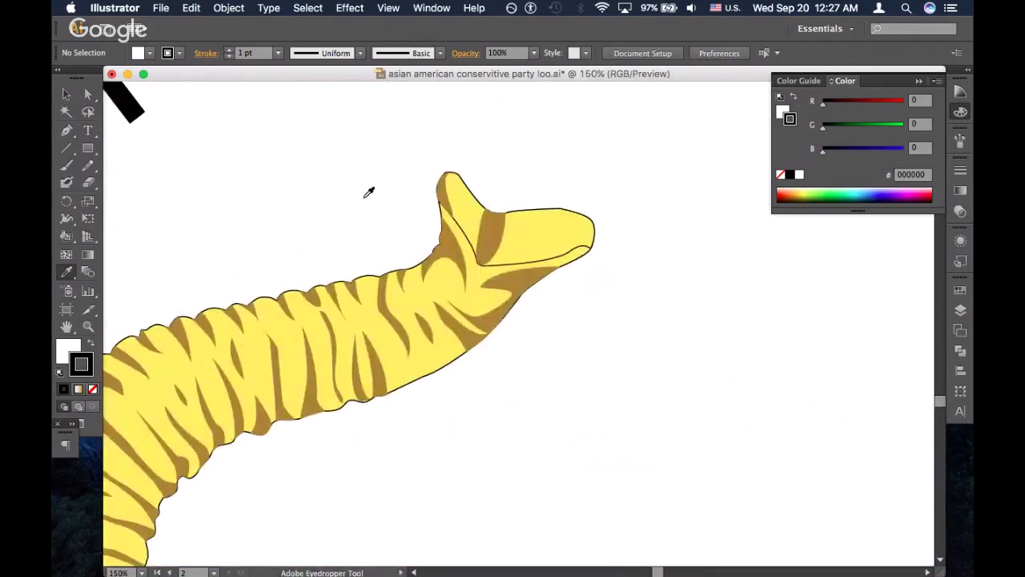
left_click(517, 269)
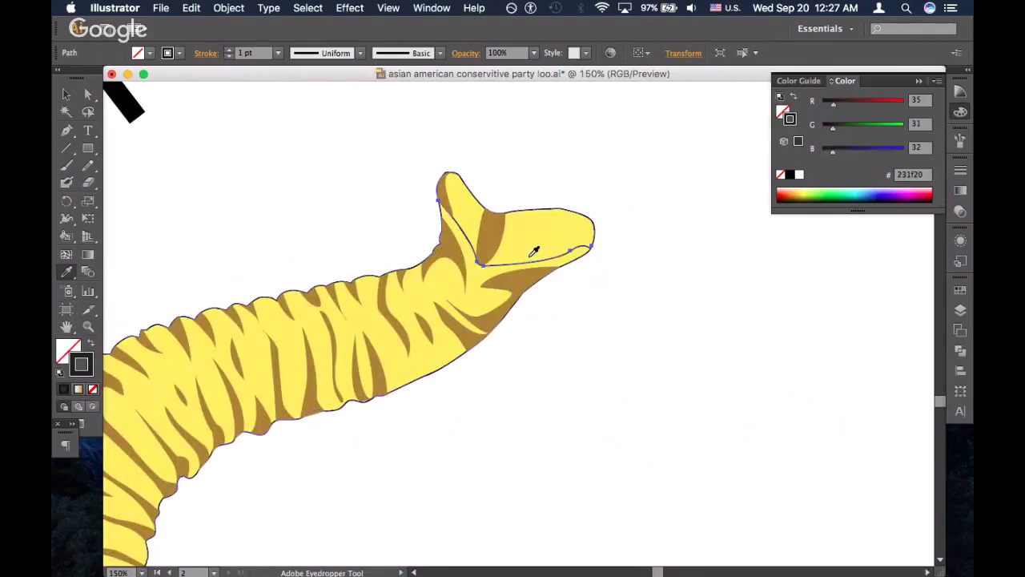
key("n")
key("super+equal")
key("super+equal")
scroll(499, 227, "up", 3)
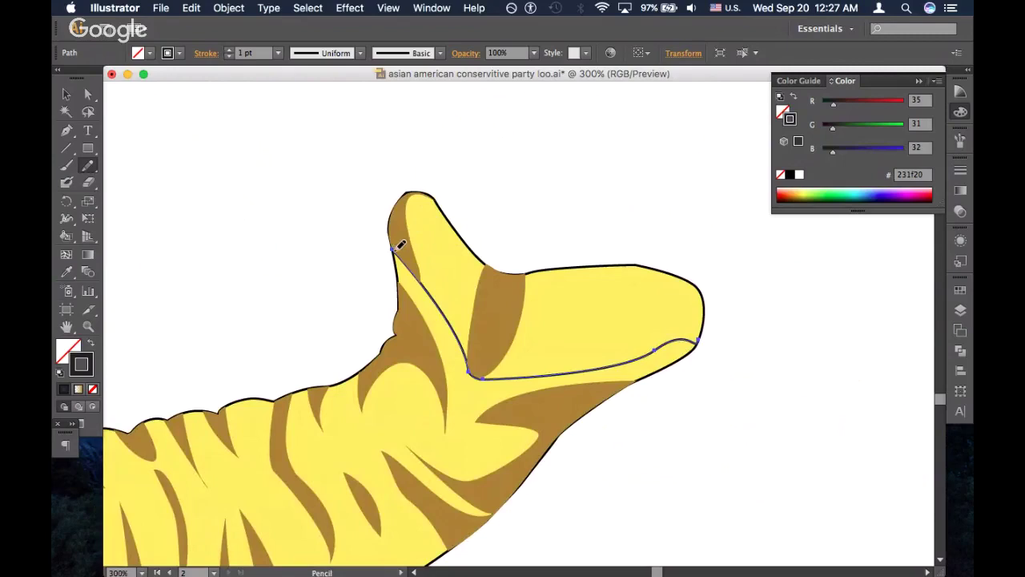
mouse_move(395, 243)
left_mouse_down()
mouse_move(406, 193)
mouse_move(423, 191)
mouse_move(477, 258)
mouse_move(512, 275)
mouse_move(645, 263)
left_mouse_up()
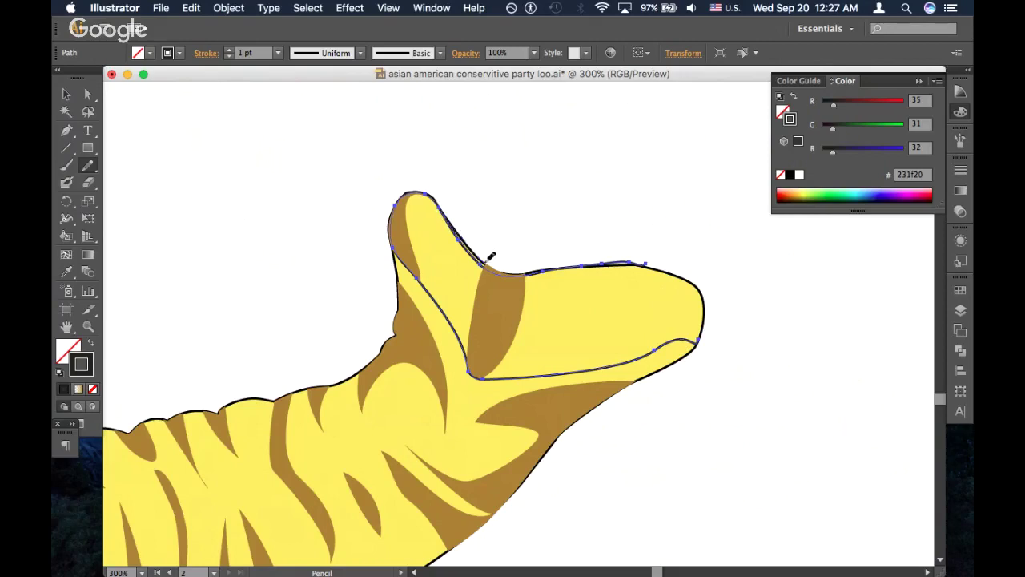
mouse_move(485, 261)
left_mouse_down()
mouse_move(620, 261)
mouse_move(686, 274)
mouse_move(706, 304)
mouse_move(700, 338)
mouse_move(686, 328)
left_mouse_up()
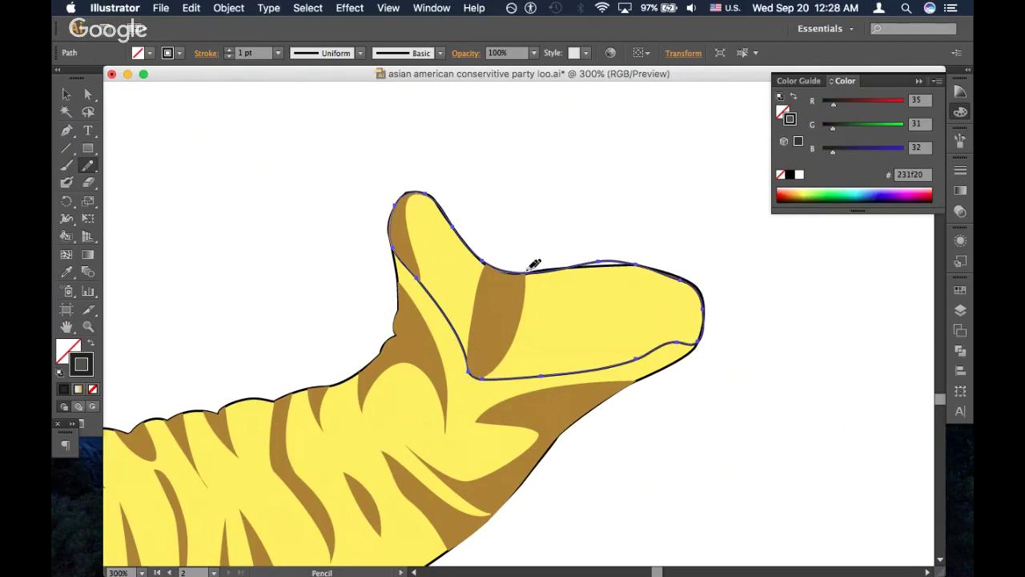
left_click_drag(531, 268, 647, 265)
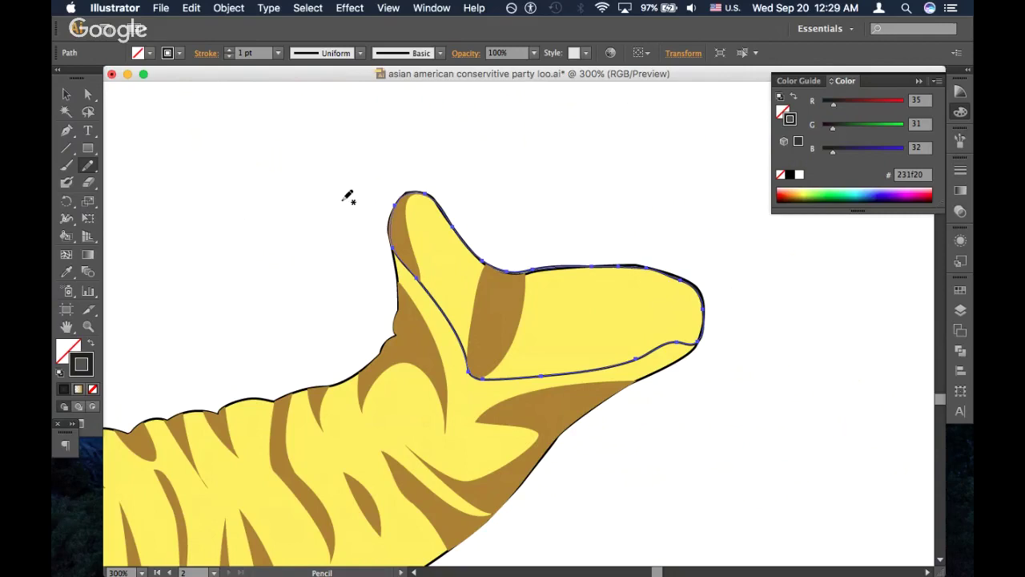
Fill the trunk opening shape with the stripes' brown and no stroke, set its opacity to 40%, and clear the selection
scroll(351, 196, "down", 3)
scroll(351, 196, "left", 1)
scroll(349, 196, "up", 1)
scroll(349, 196, "left", 1)
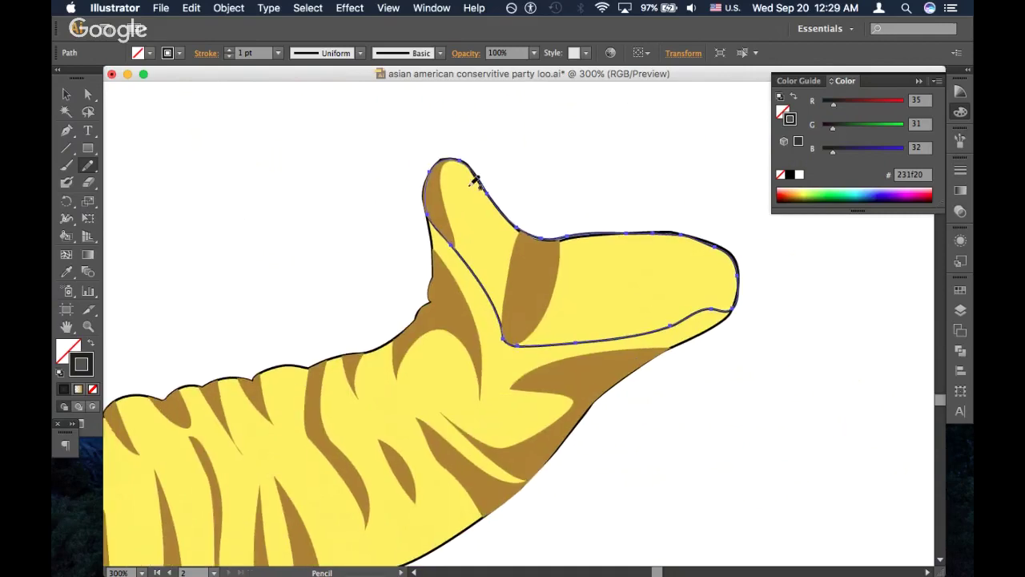
key("i")
left_click(532, 270)
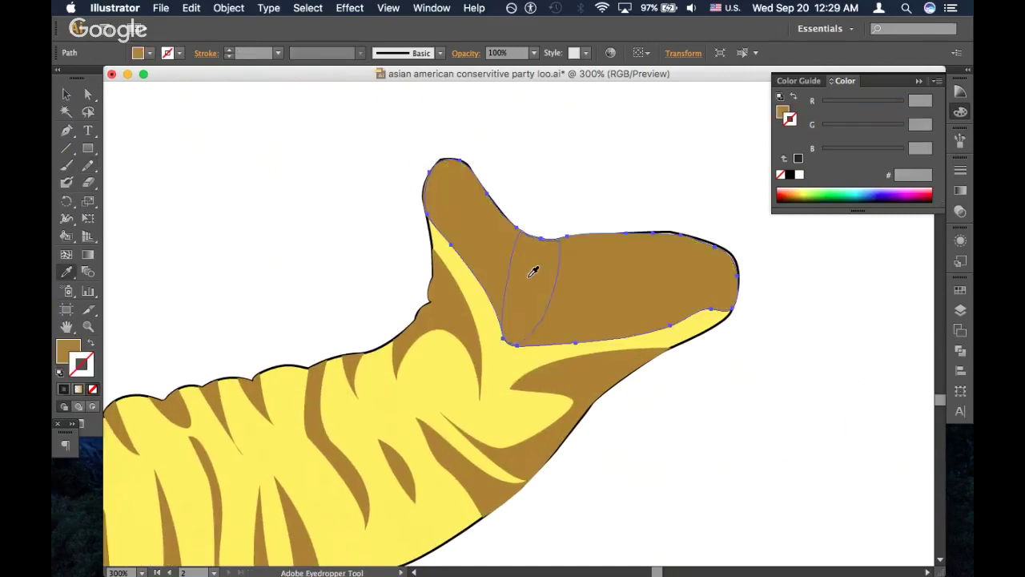
left_click(533, 53)
left_click(558, 133)
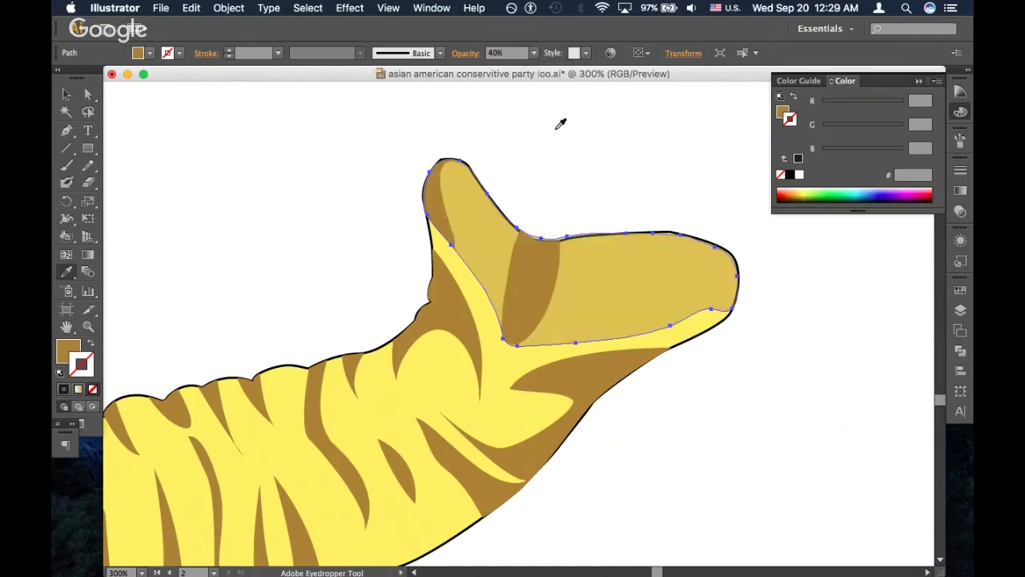
key("v")
key("super+minus")
key("super+minus")
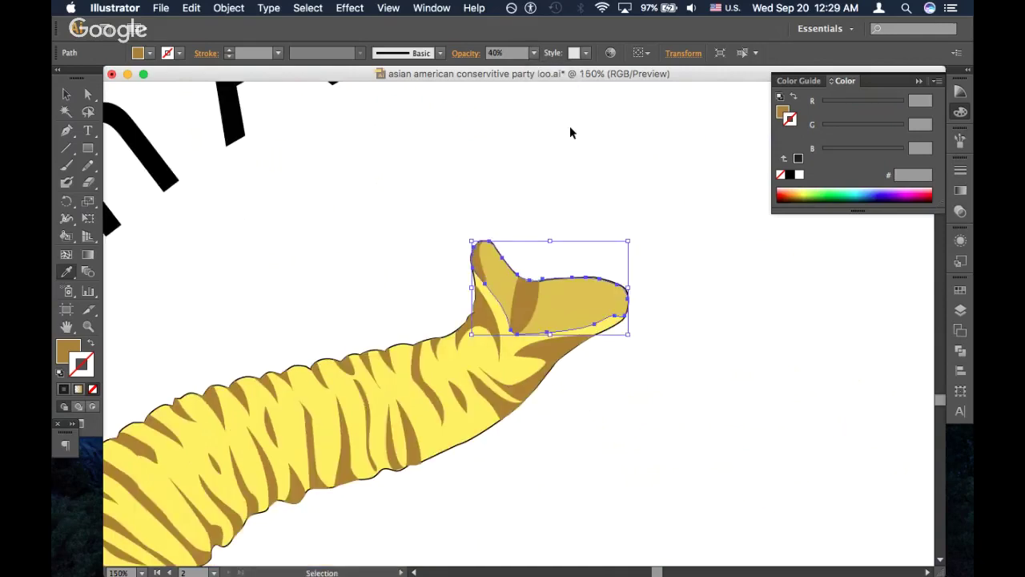
key("super+minus")
left_click(654, 326)
Give the elephant's front tusk the white fill without stroke of the blanket's stars
key("super+minus")
key("super+minus")
key("super+minus")
key("super+minus")
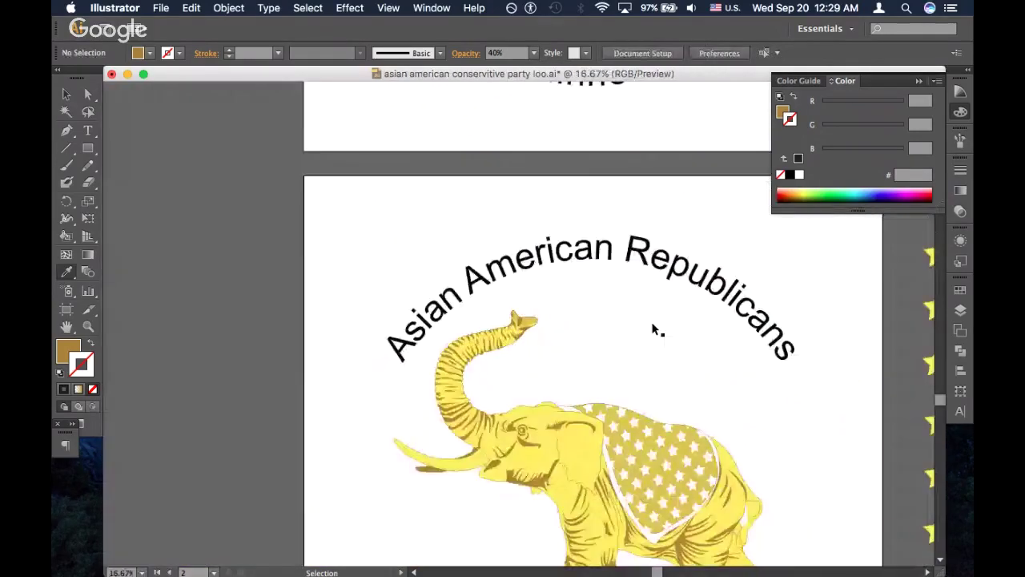
key("super+equal")
key("super+equal")
key("super+equal")
left_click(475, 399)
key("i")
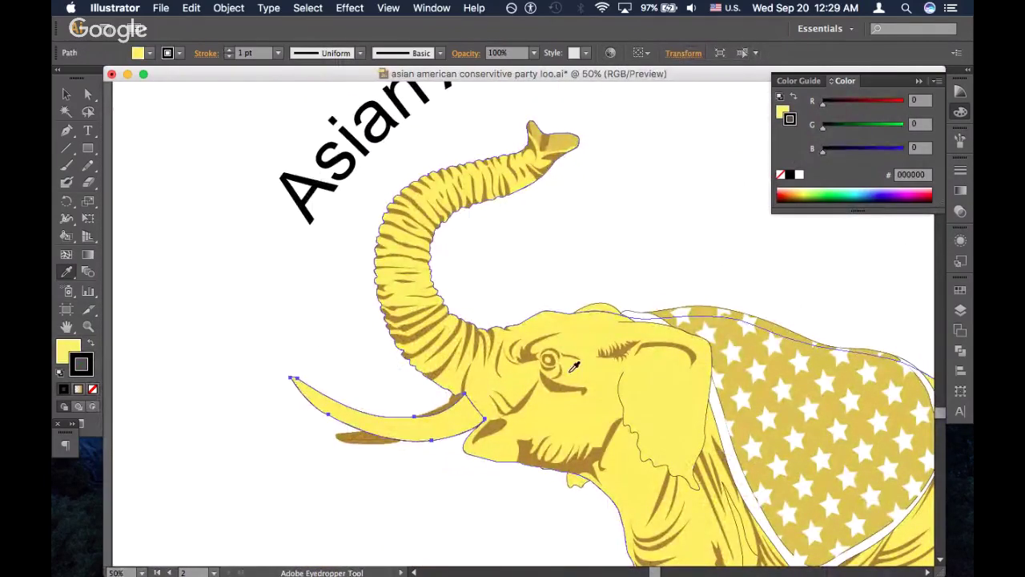
left_click(734, 353)
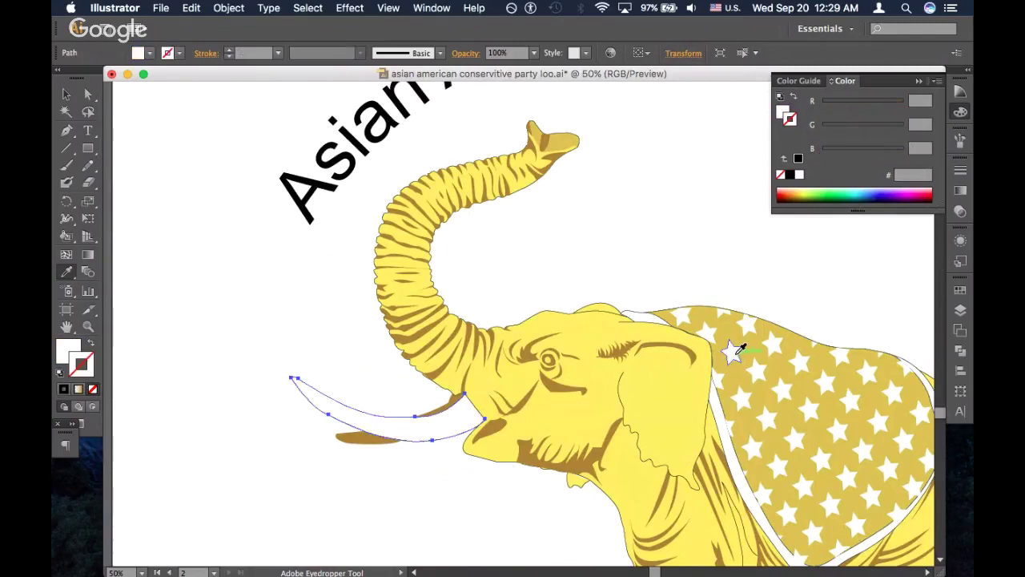
Set the white tusk shape's opacity to 60% and clear the selection
left_click(533, 53)
left_click(553, 128)
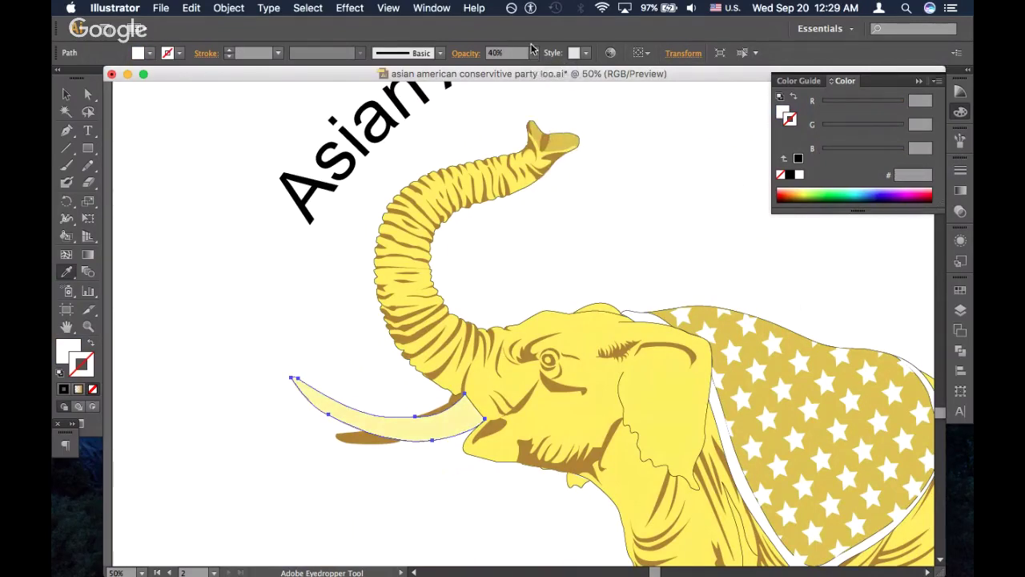
left_click(534, 53)
left_click(550, 166)
key("v")
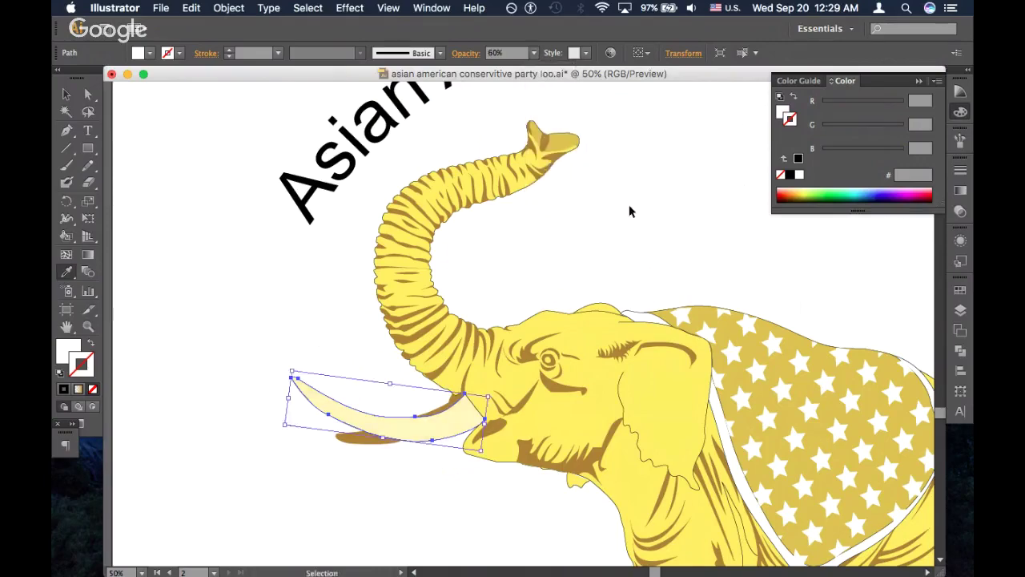
left_click(629, 212)
Try to select the pale front tusk shape
scroll(612, 219, "down", 5)
scroll(611, 218, "down", 5)
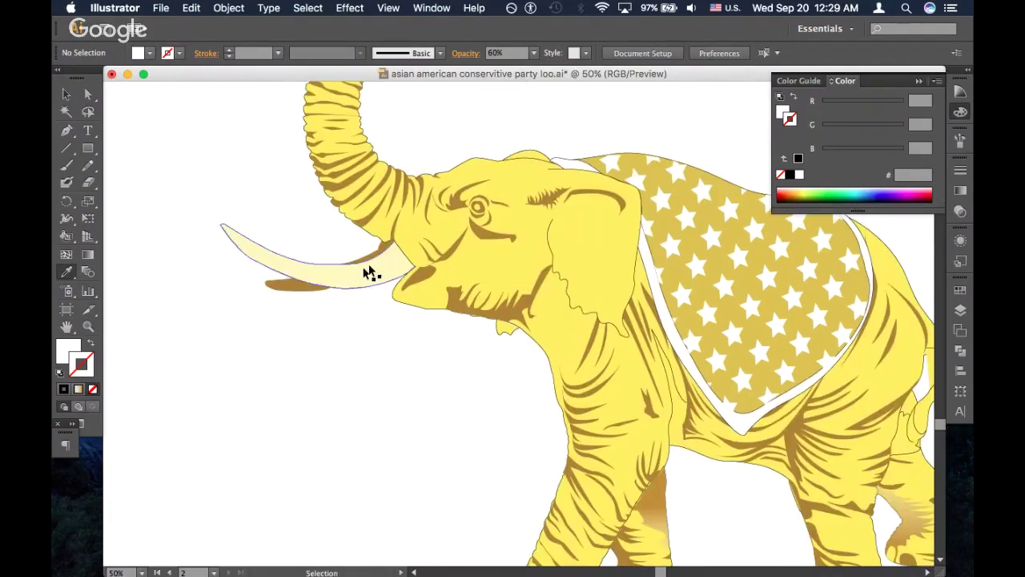
left_click(360, 270, "super")
left_click(270, 252, "super")
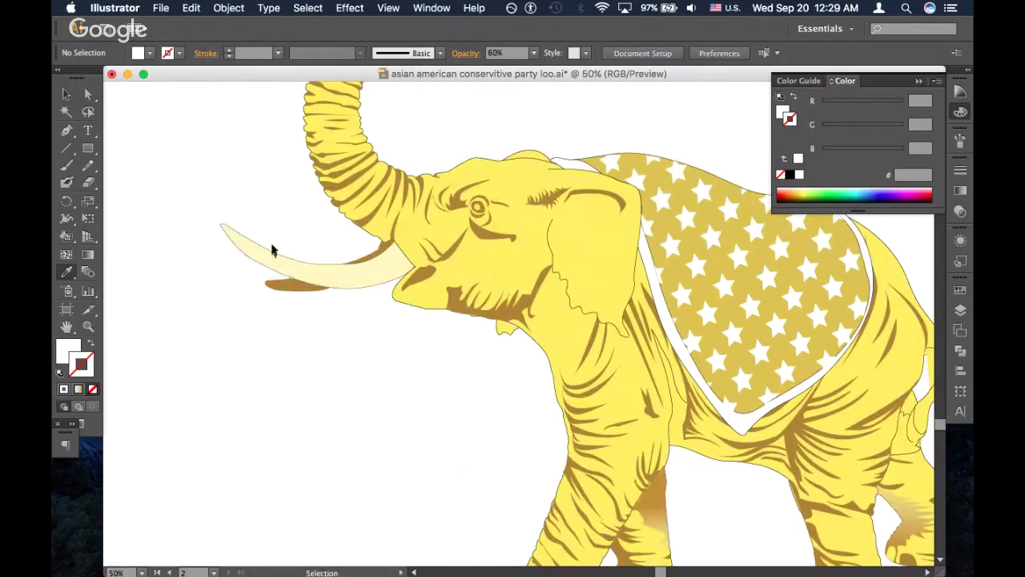
Remove the black outline from the yellow tusk shape beneath the white overlay, keeping its yellow fill
key("super+equal")
key("super+equal")
key("super+equal")
scroll(272, 253, "left", 10)
scroll(272, 253, "up", 2)
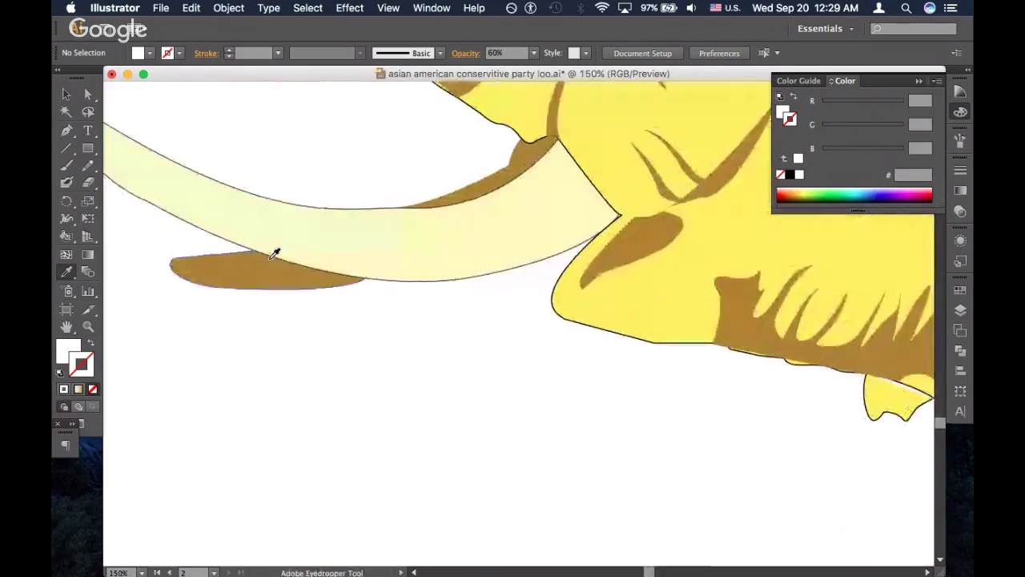
left_click(339, 243, "super")
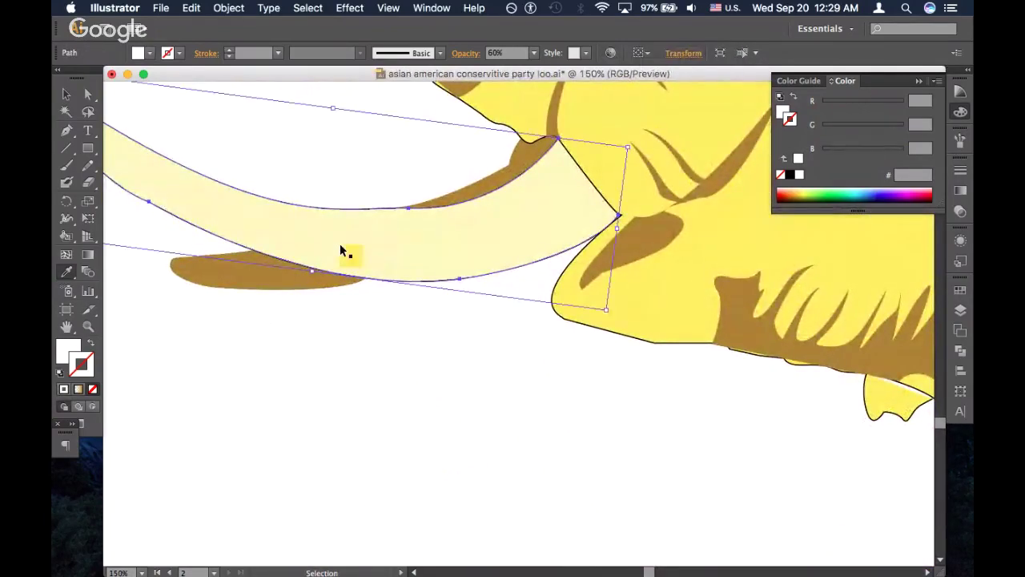
left_click(339, 244)
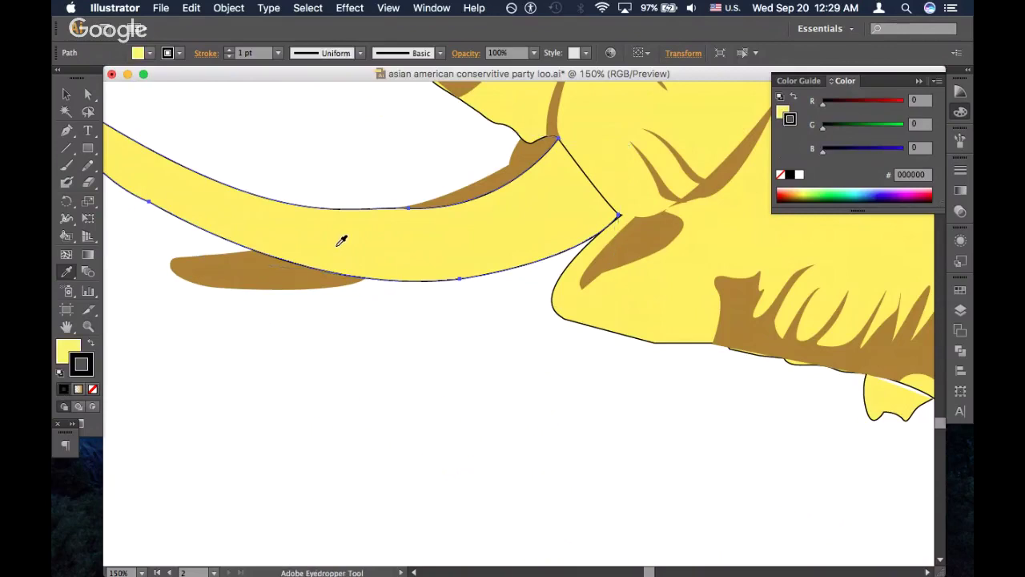
key("slash")
key("x")
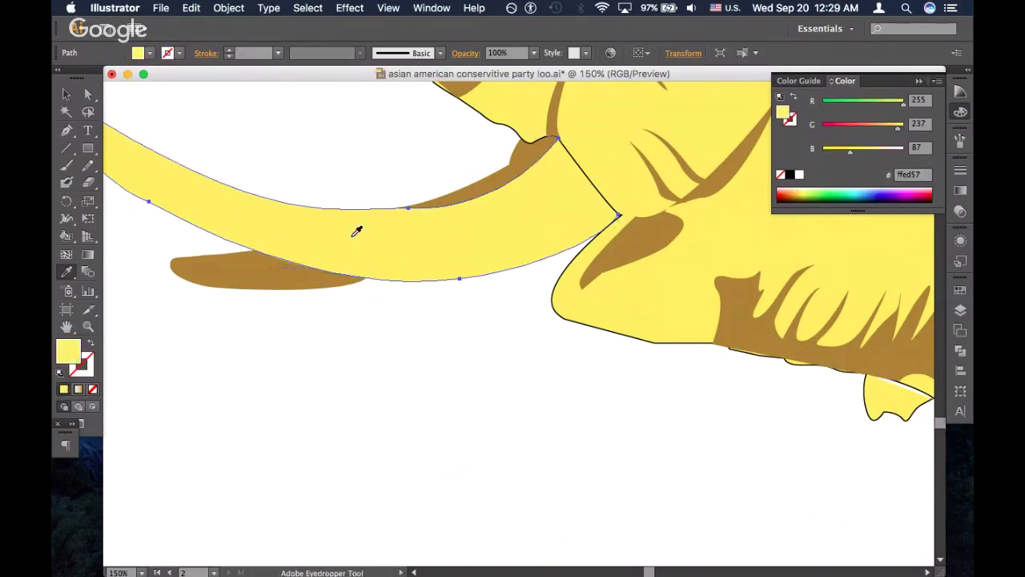
left_click(350, 235)
key("super+shift+a")
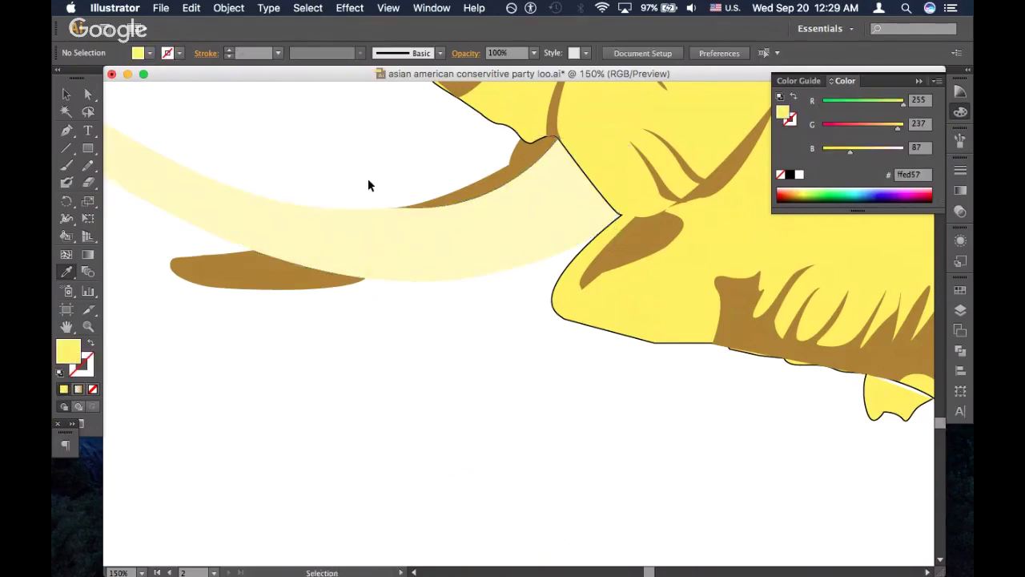
Remove the black stroke from the elephant's main head and body shape
key("super+minus")
key("super+minus")
key("super+minus")
key("super+minus")
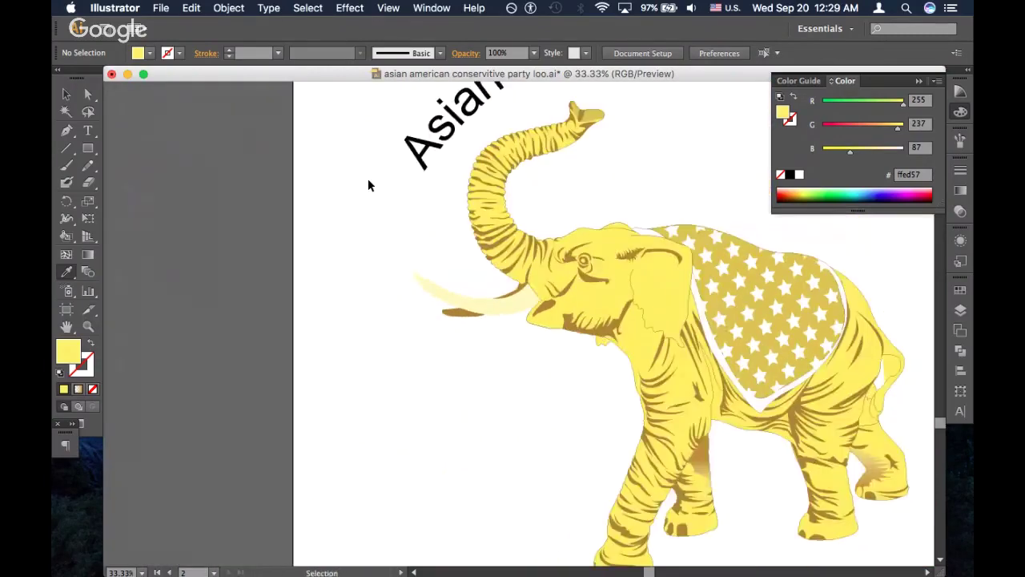
key("super+1")
left_click(583, 178, "super")
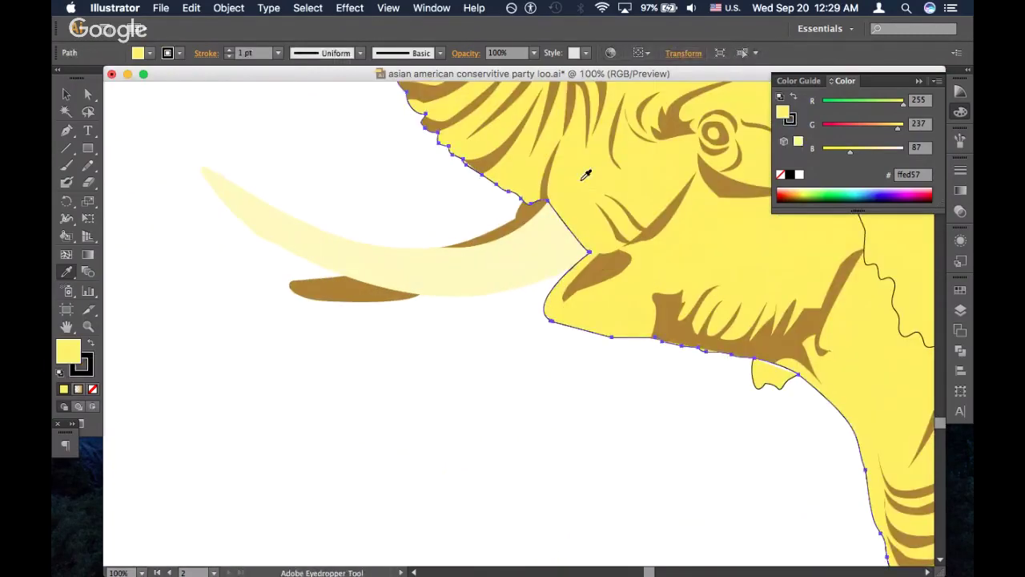
key("x")
key("slash")
key("x")
key("v")
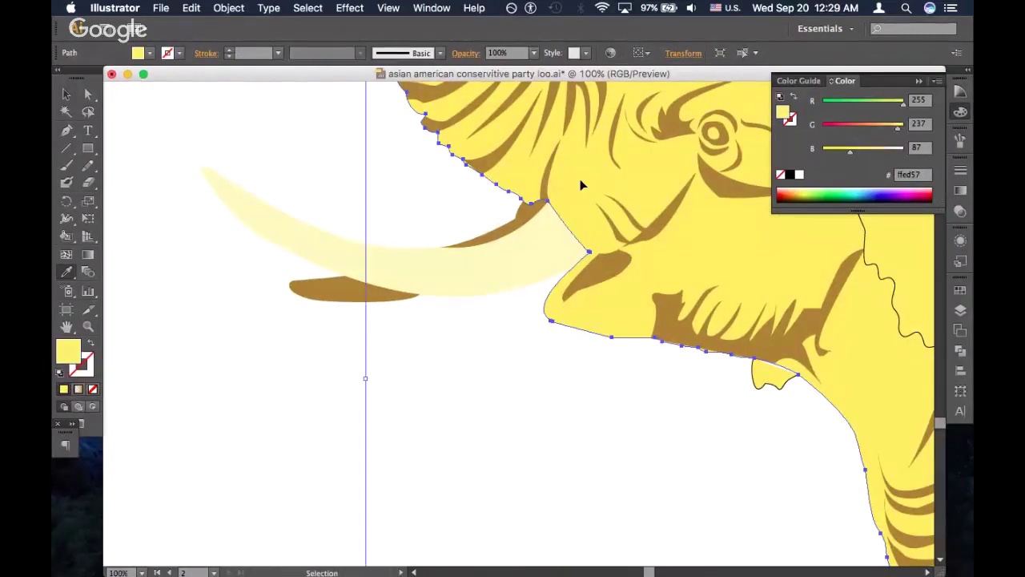
key("super+minus")
key("super+minus")
key("super+shift+a")
key("i")
scroll(632, 176, "right", 5)
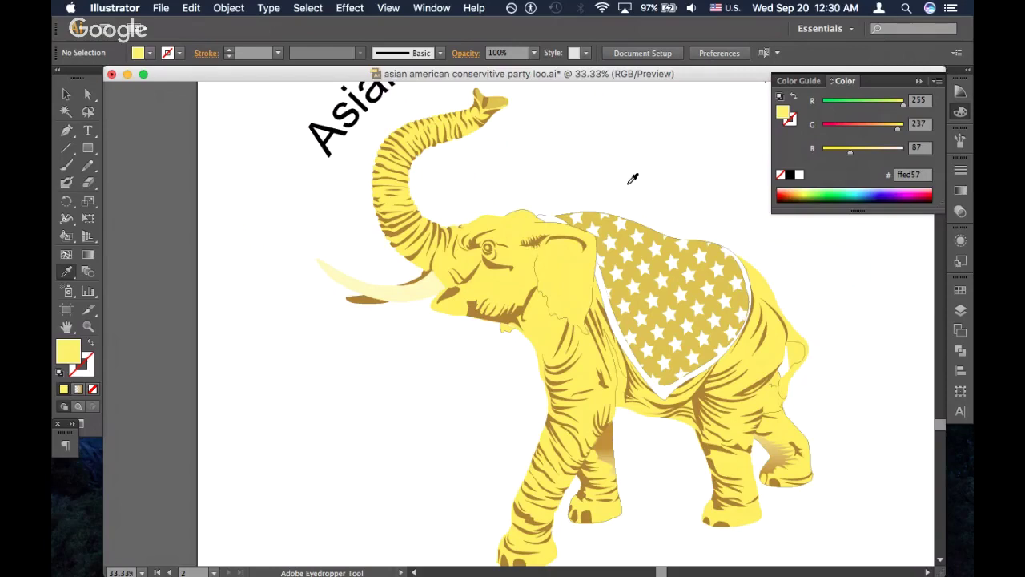
Set the opacity of the white overlay on the tusk to 50%
key("v")
key("super+equal")
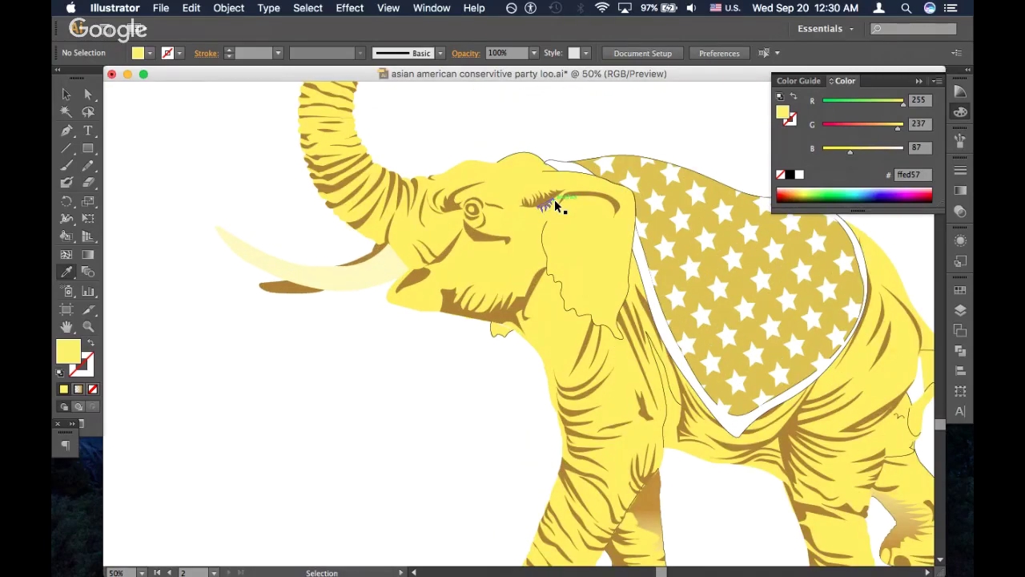
key("super+equal")
scroll(554, 199, "left", 4)
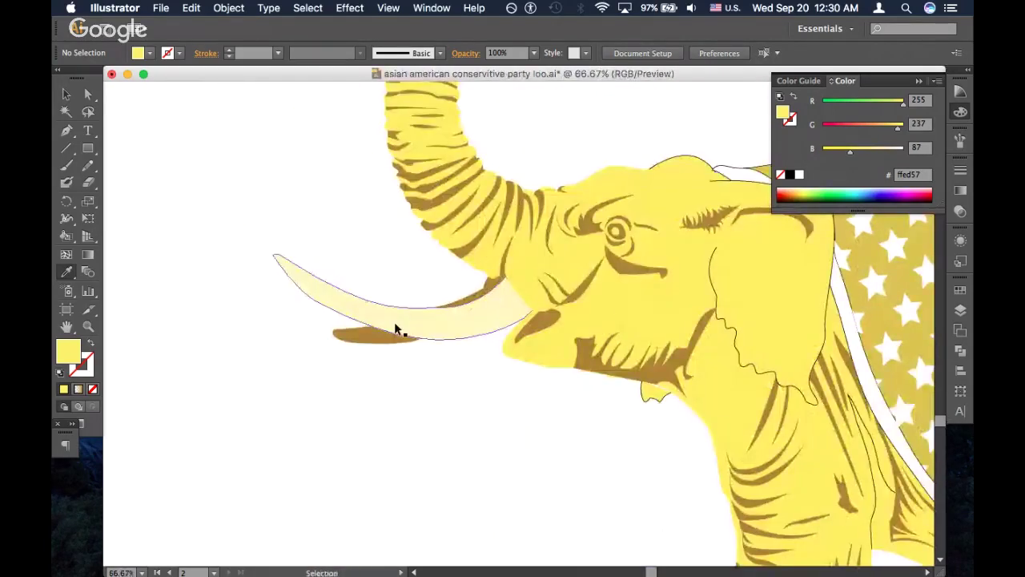
left_click(395, 328)
left_click(533, 53)
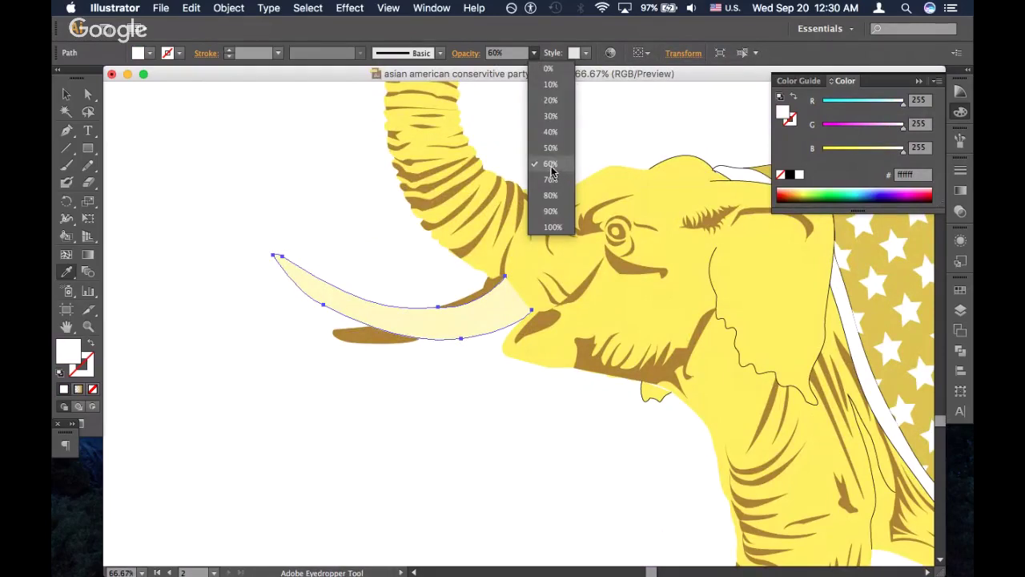
left_click(550, 148)
key("v")
left_click(558, 132)
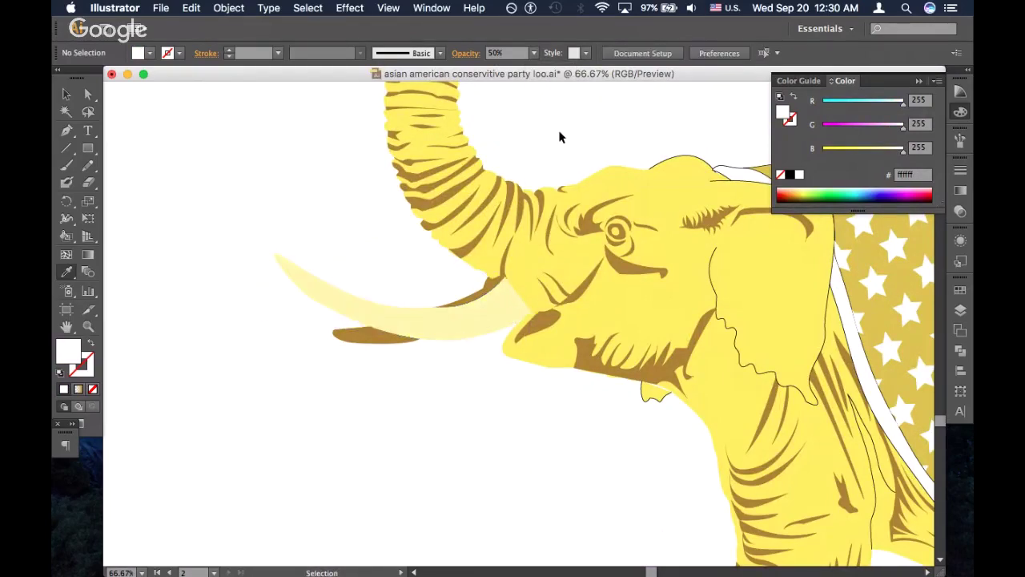
Set the opacity of the tusk's white overlay to 20%
key("super+minus")
key("super+minus")
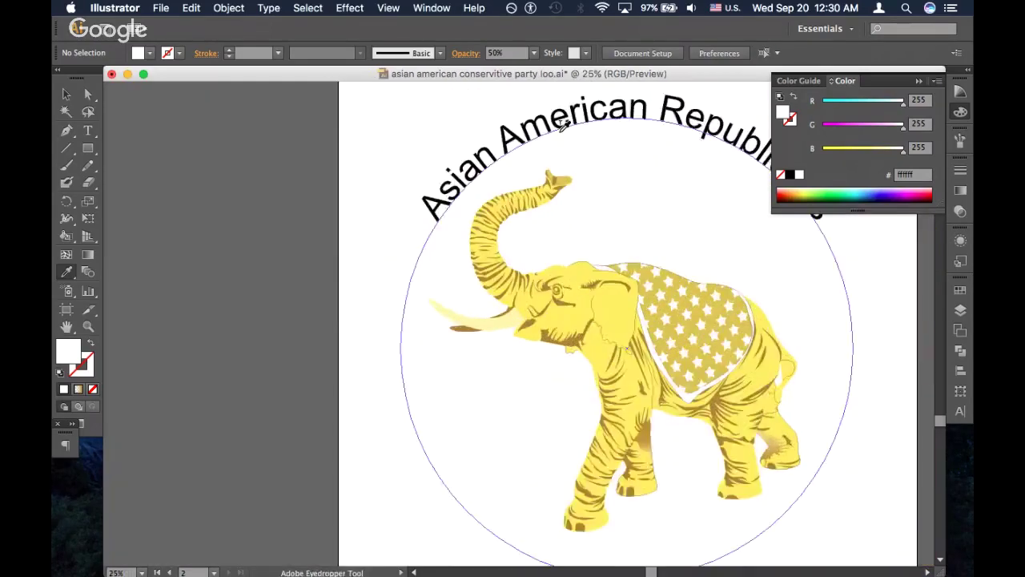
scroll(563, 130, "right", 4)
scroll(565, 126, "down", 1)
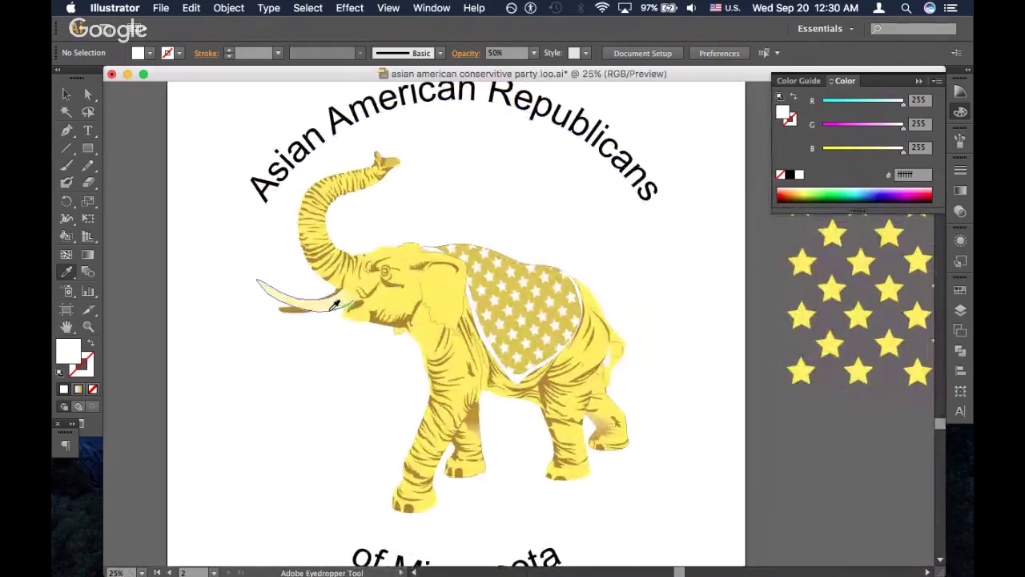
left_click(315, 307, "super")
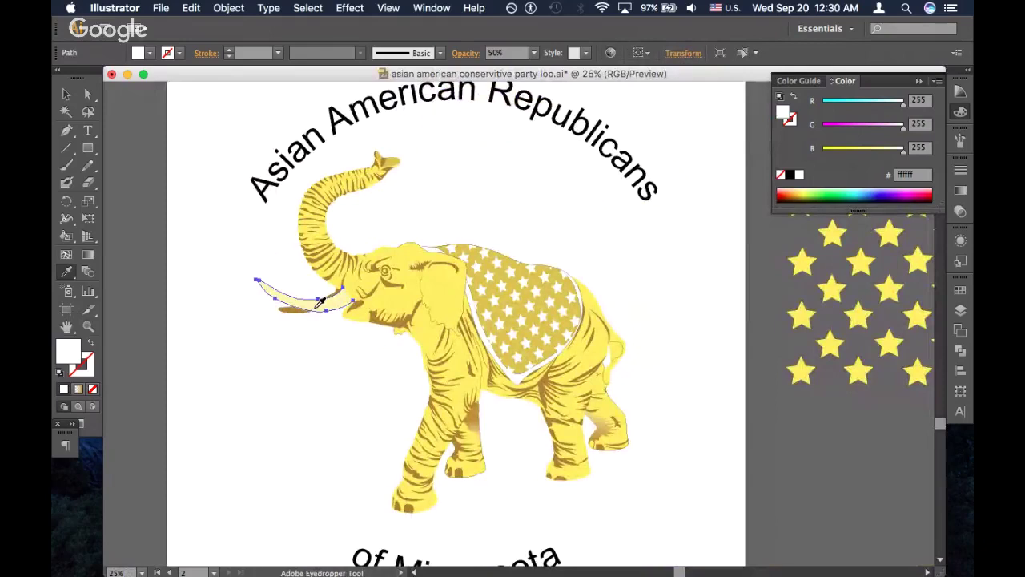
left_click(534, 53)
left_click(546, 94)
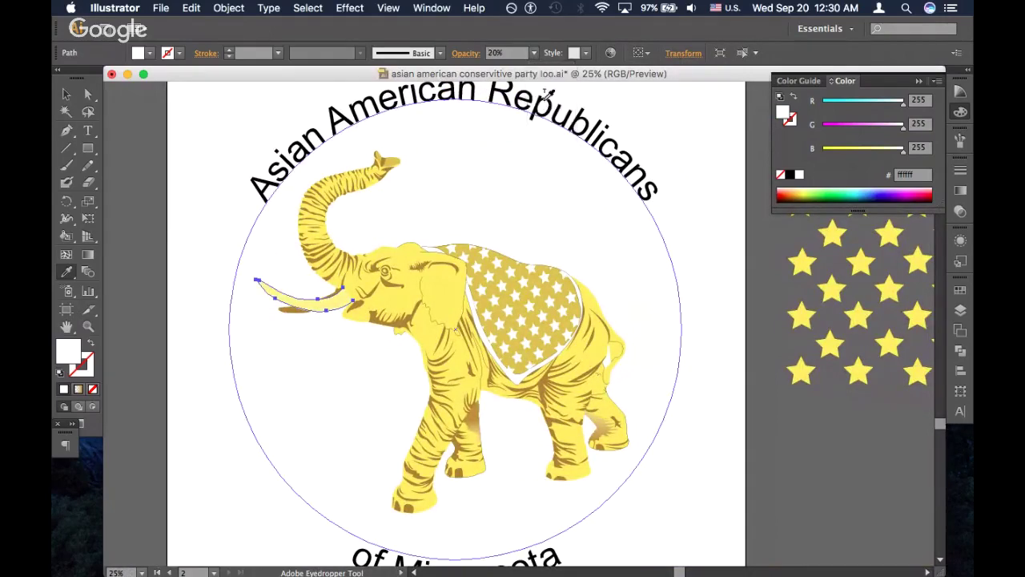
left_click(449, 192, "super")
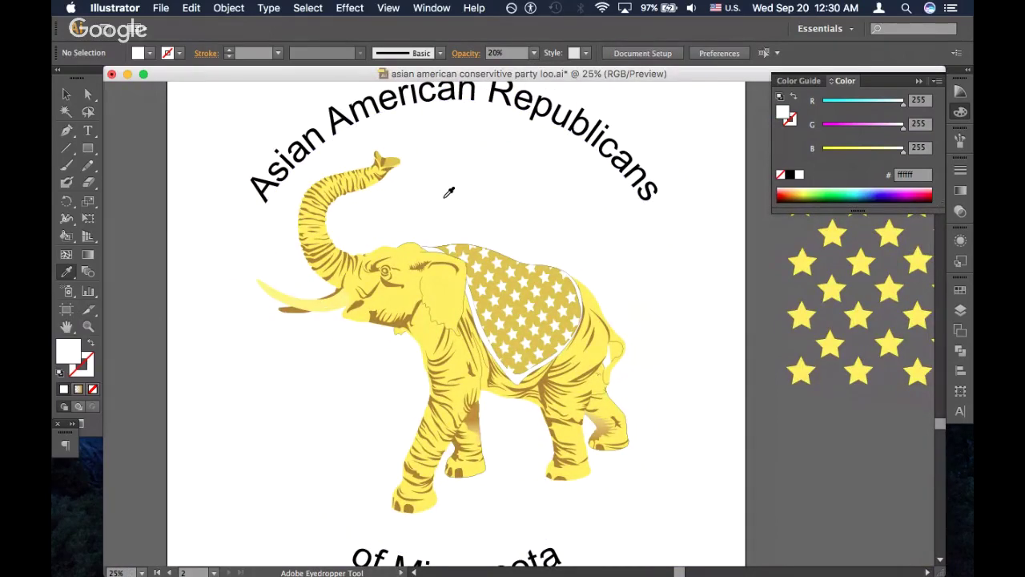
Examine how the tusk's tint blends with the head, both up close and in the whole logo
key("super+equal")
key("super+equal")
key("super+equal")
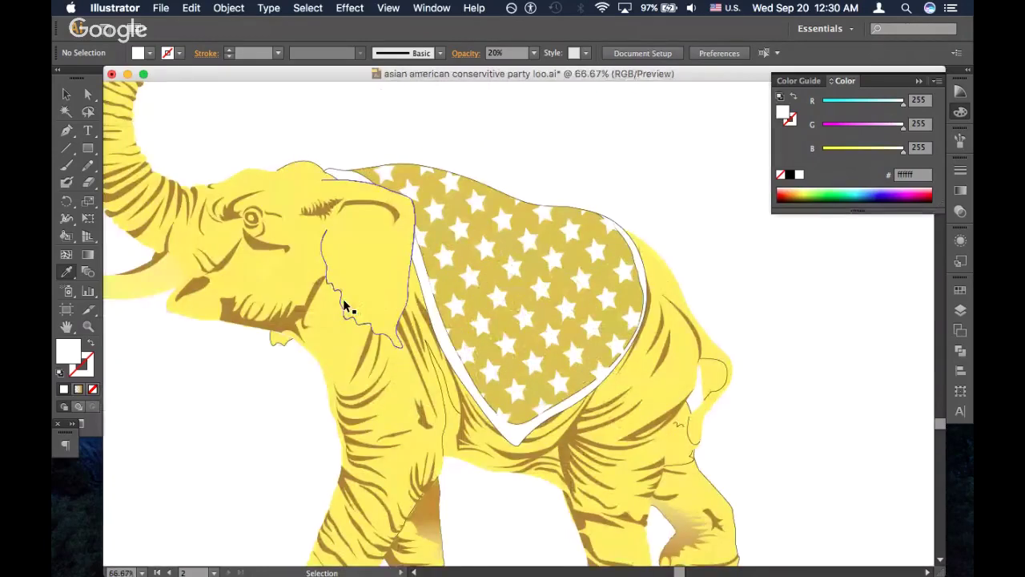
key("i")
scroll(405, 210, "left", 10)
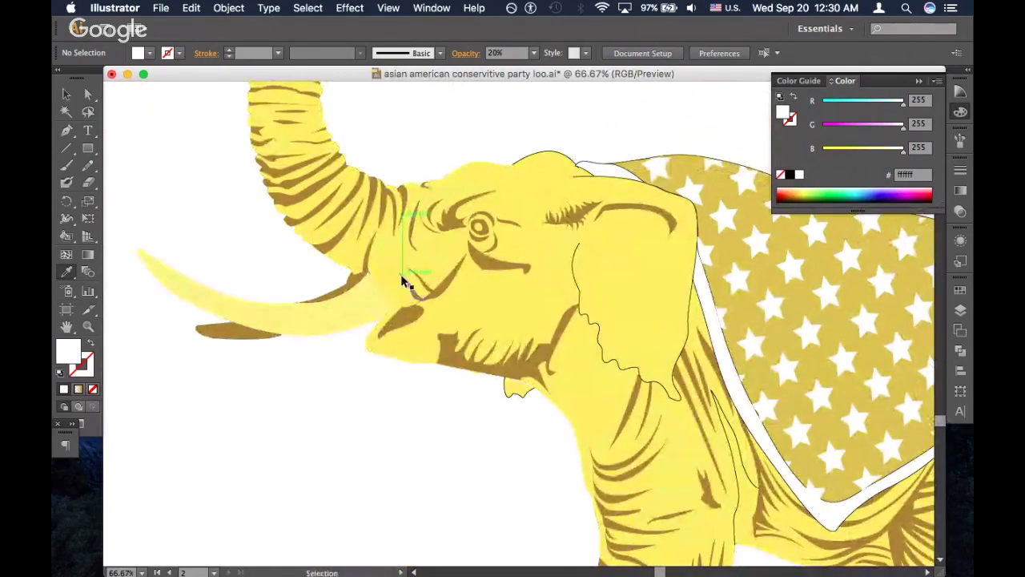
key("super+minus")
key("super+minus")
key("super+minus")
left_click(425, 316)
key("i")
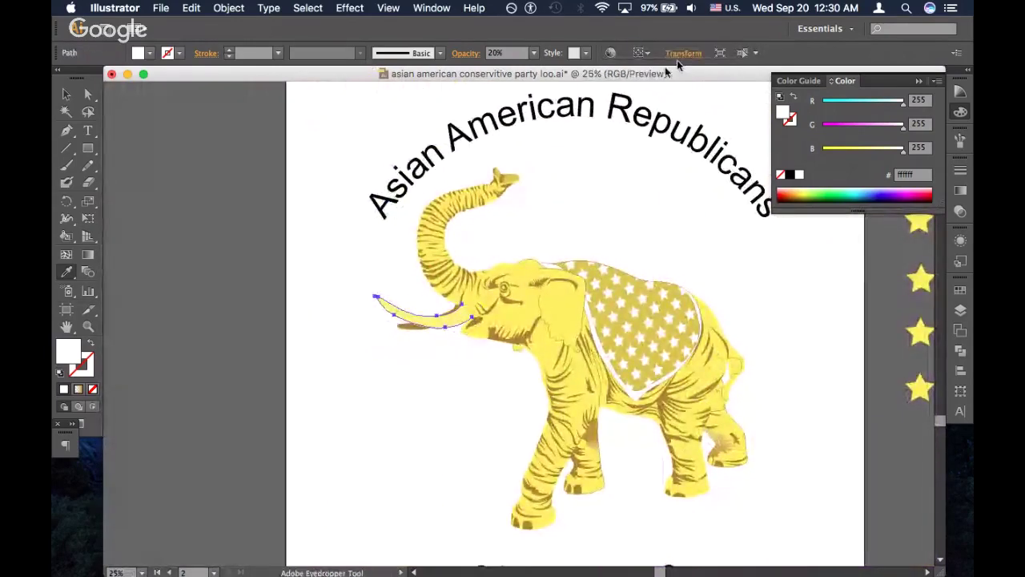
key("super+shift+a")
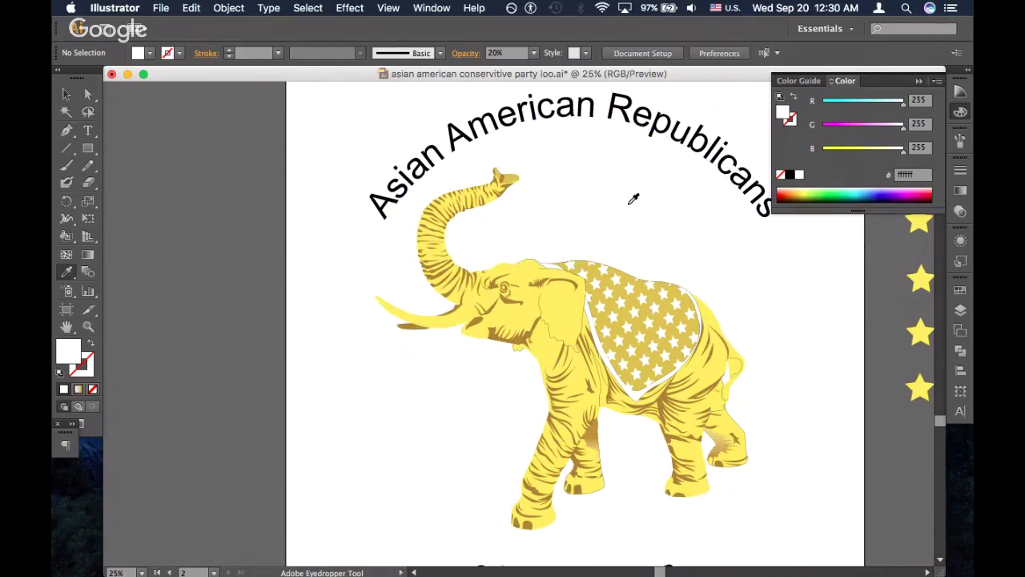
Extend the brown wrinkle above the tusk with the Pencil tool as a thin crease along the tusk's base towards the mouth
key("super+equal")
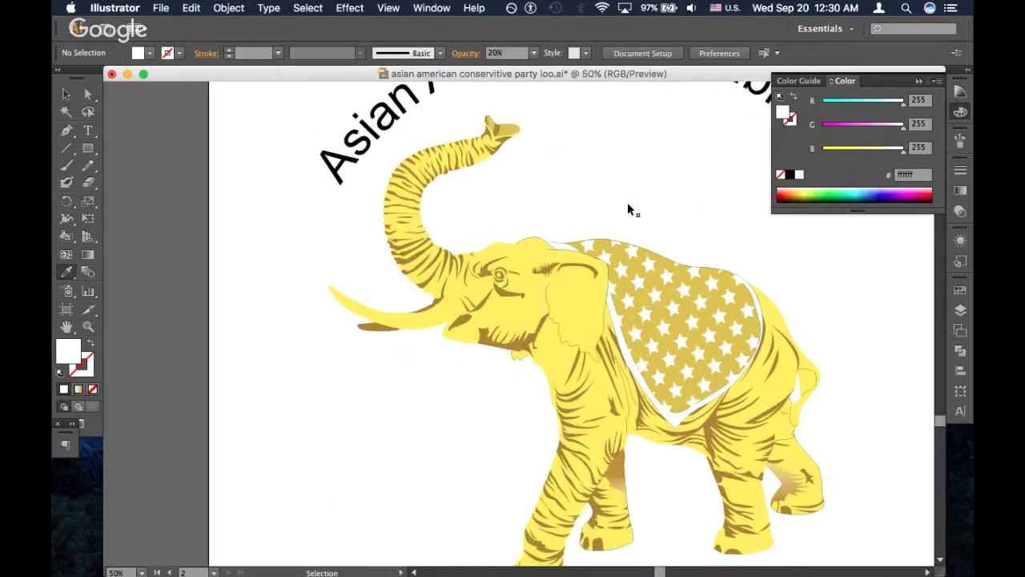
key("super+equal")
key("super+equal")
key("super+equal")
key("super+equal")
scroll(460, 253, "left", 8)
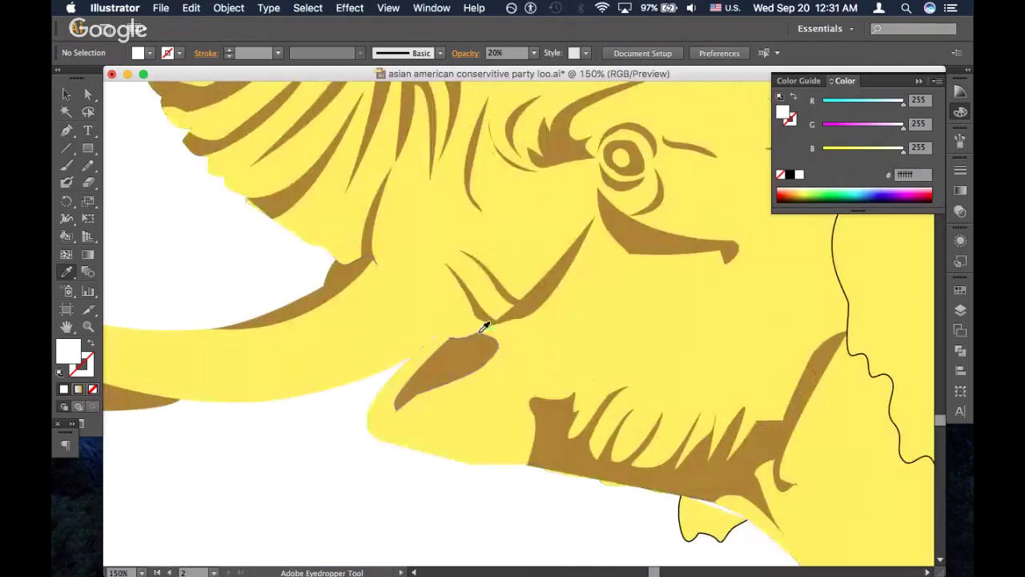
scroll(485, 322, "left", 3)
left_click(595, 296)
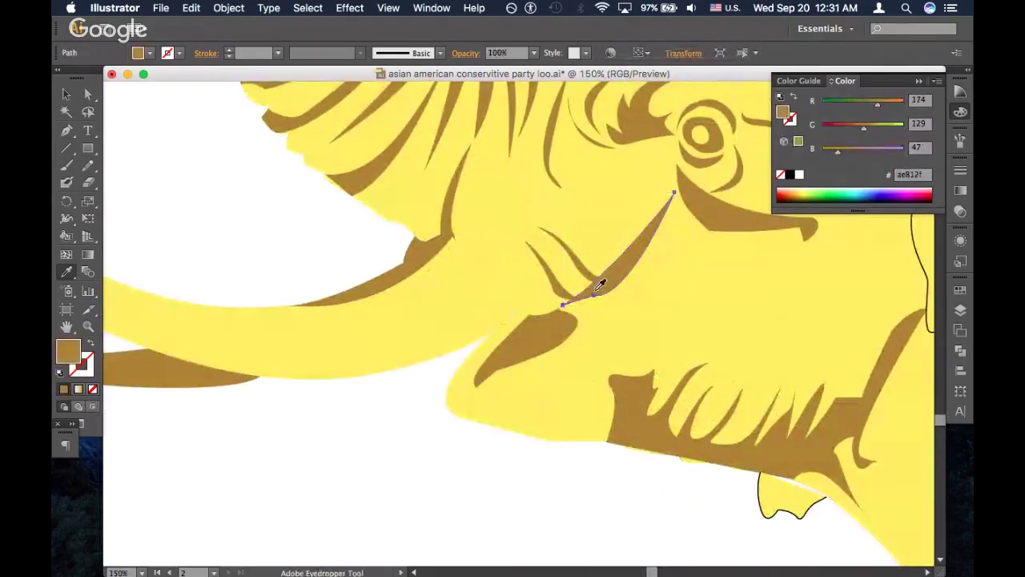
key("n")
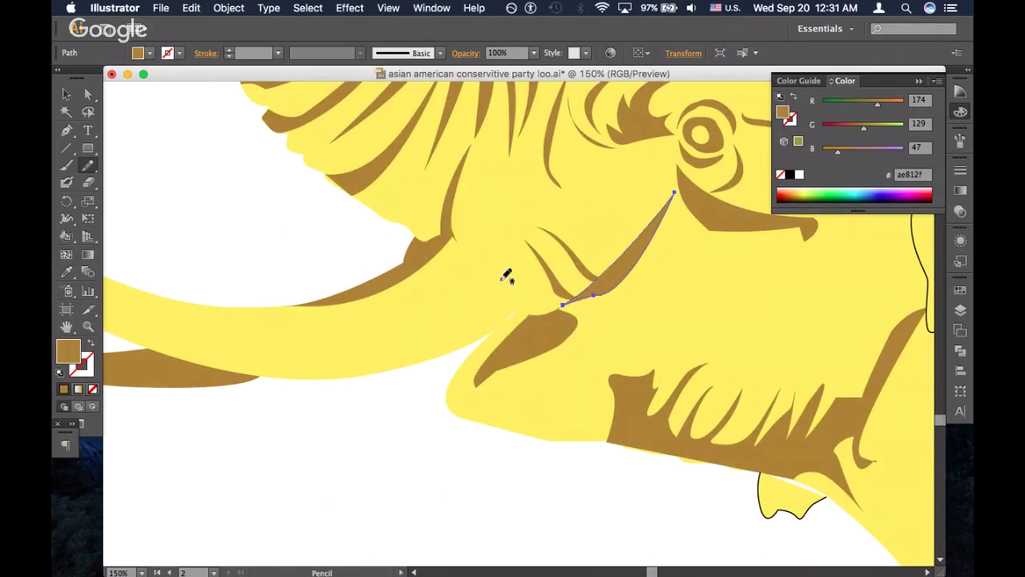
key("v")
left_click(452, 234)
key("n")
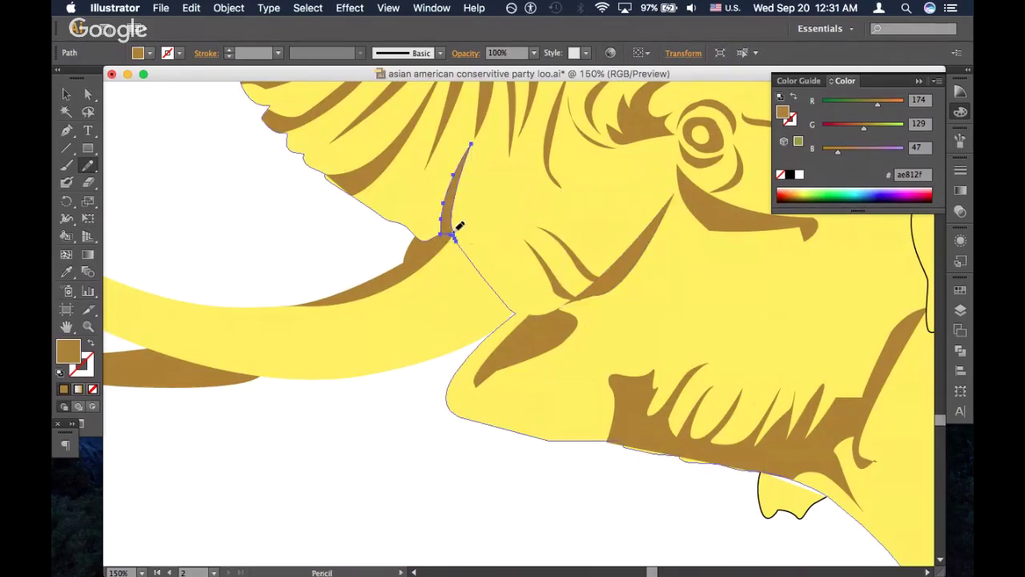
mouse_move(456, 231)
left_mouse_down()
mouse_move(492, 267)
mouse_move(513, 310)
mouse_move(464, 245)
mouse_move(441, 236)
left_mouse_up()
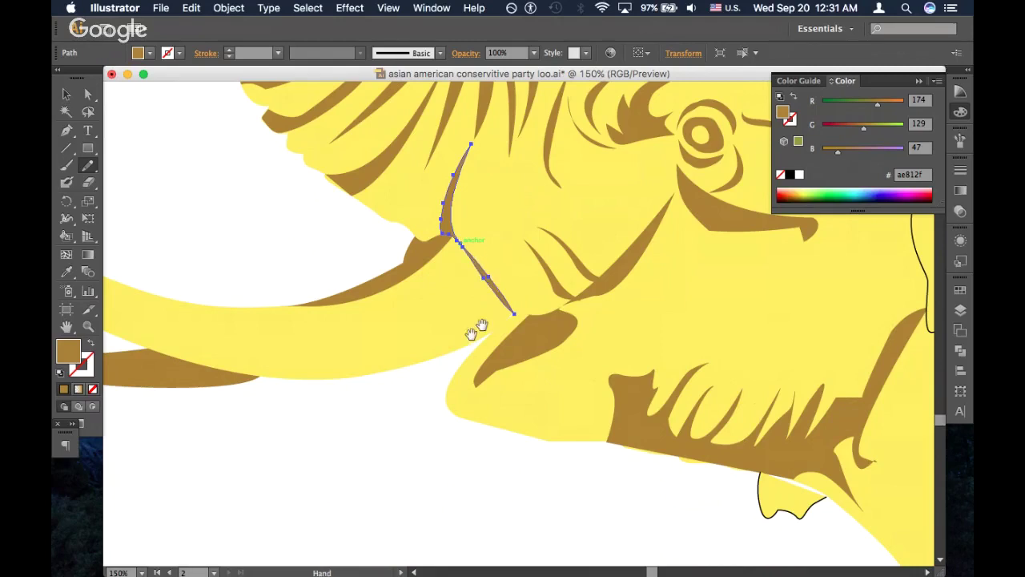
Redraw the crease's lower edge with the Pencil tool, adding four short tapered wrinkles that reach onto the base of the tusk
left_click_drag(500, 317, 559, 279)
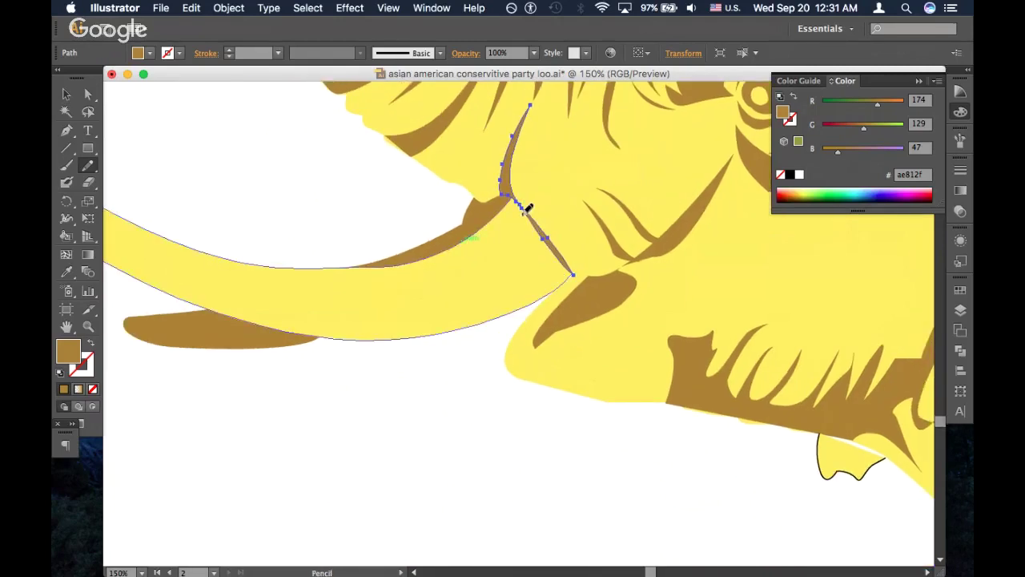
key("super+minus")
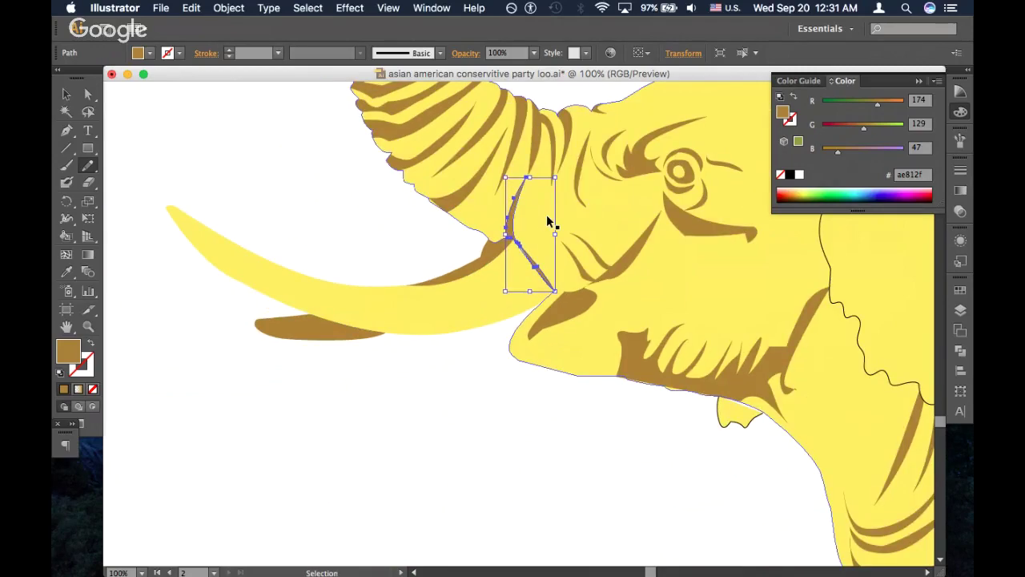
key("super+minus")
key("super+minus")
key("super+minus")
key("super+equal")
scroll(586, 146, "up", 5)
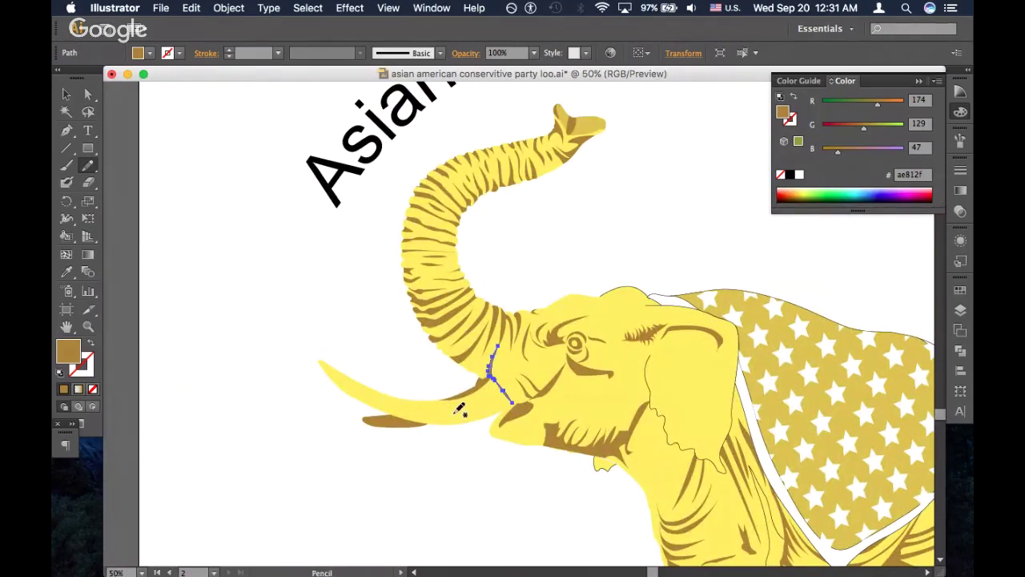
key("super+equal")
key("super+equal")
key("super+equal")
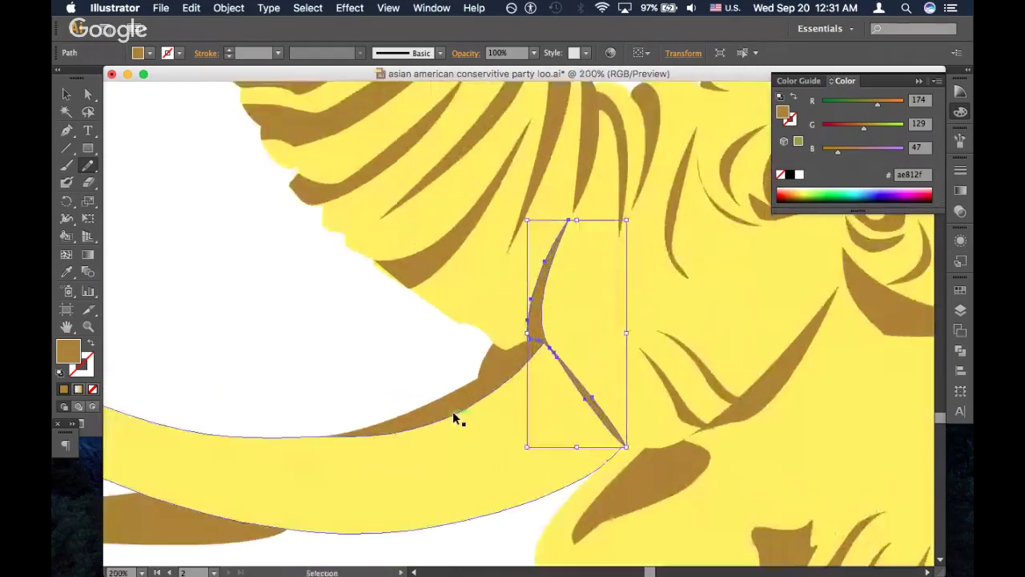
key("super+equal")
scroll(515, 337, "down", 1)
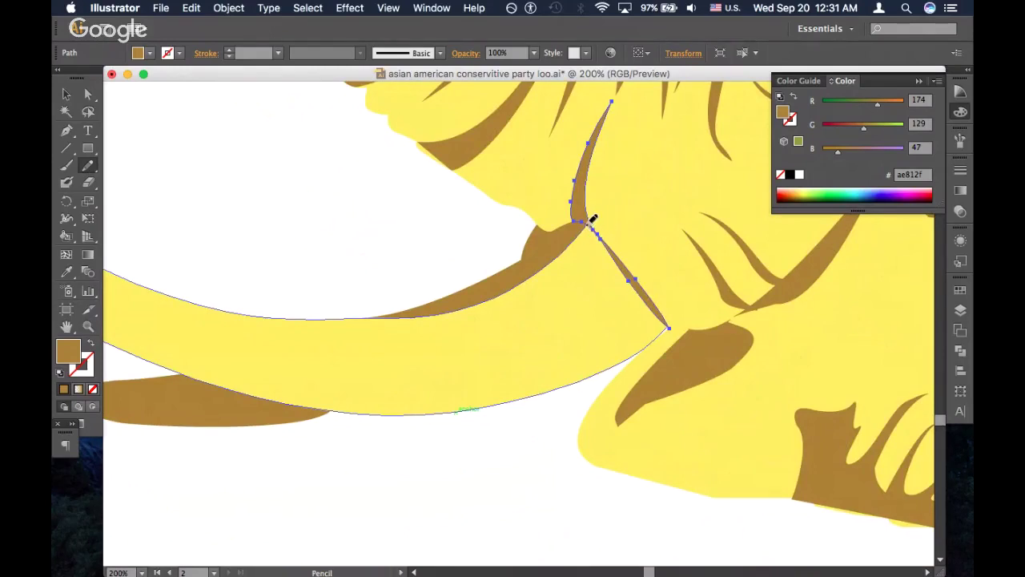
mouse_move(587, 252)
left_mouse_down()
mouse_move(616, 255)
mouse_move(583, 298)
mouse_move(635, 277)
left_mouse_up()
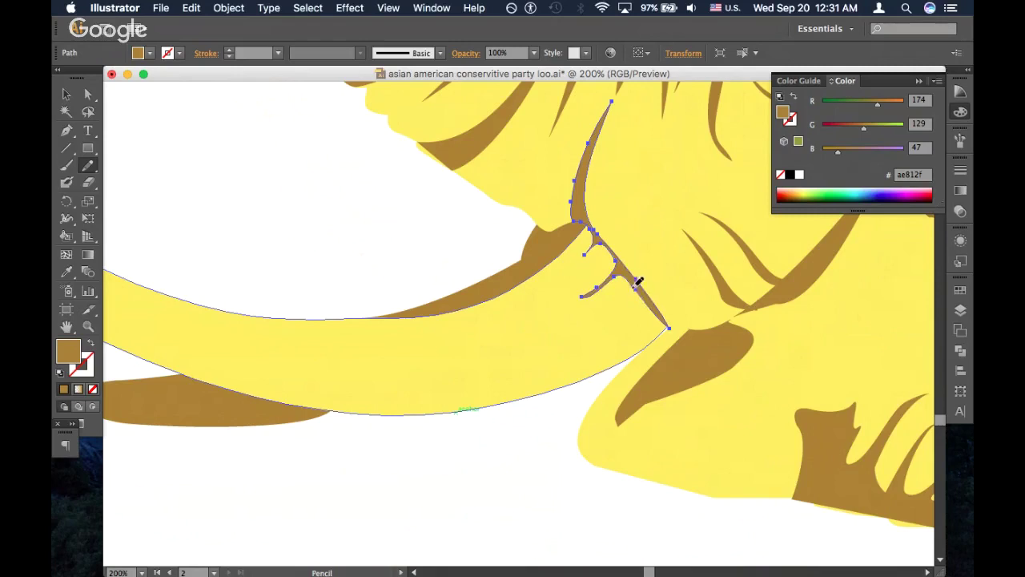
mouse_move(639, 295)
left_mouse_down()
mouse_move(606, 337)
mouse_move(650, 304)
mouse_move(655, 320)
mouse_move(629, 346)
mouse_move(668, 327)
left_mouse_up()
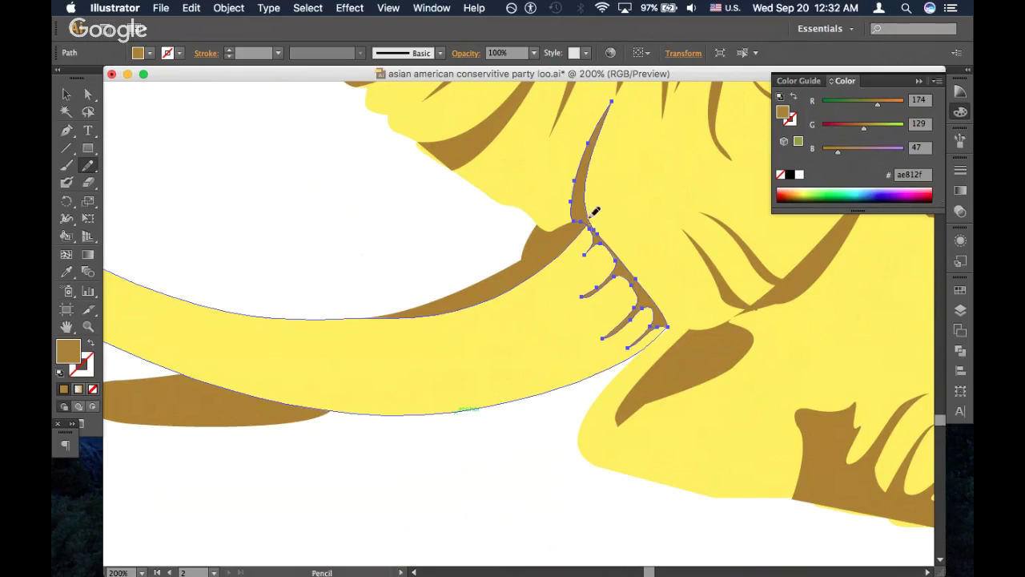
Redraw the crease's upper edge with the Pencil tool as a fuller curve to the mouth, and add a short wrinkle near its upper end
mouse_move(594, 229)
left_mouse_down()
mouse_move(636, 261)
mouse_move(674, 326)
mouse_move(647, 290)
mouse_move(674, 328)
left_mouse_up()
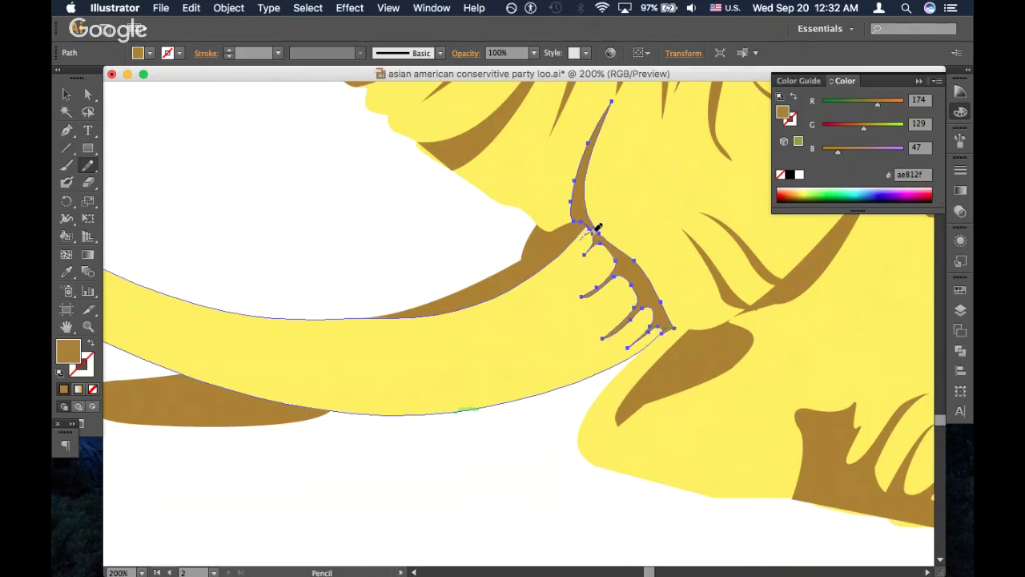
mouse_move(594, 232)
left_mouse_down()
mouse_move(584, 265)
mouse_move(591, 231)
left_mouse_up()
key("super+z")
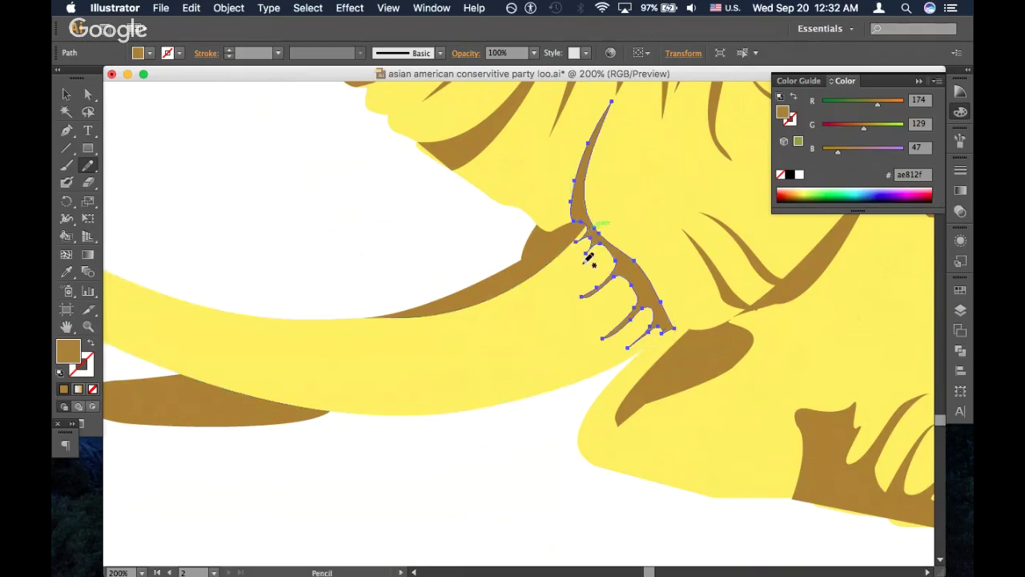
key("super")
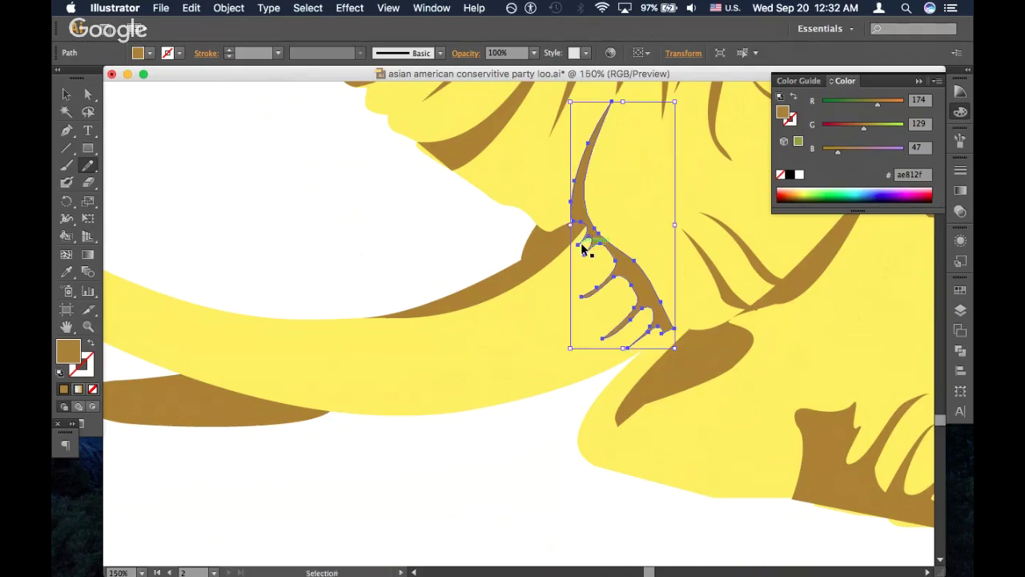
key("super+minus")
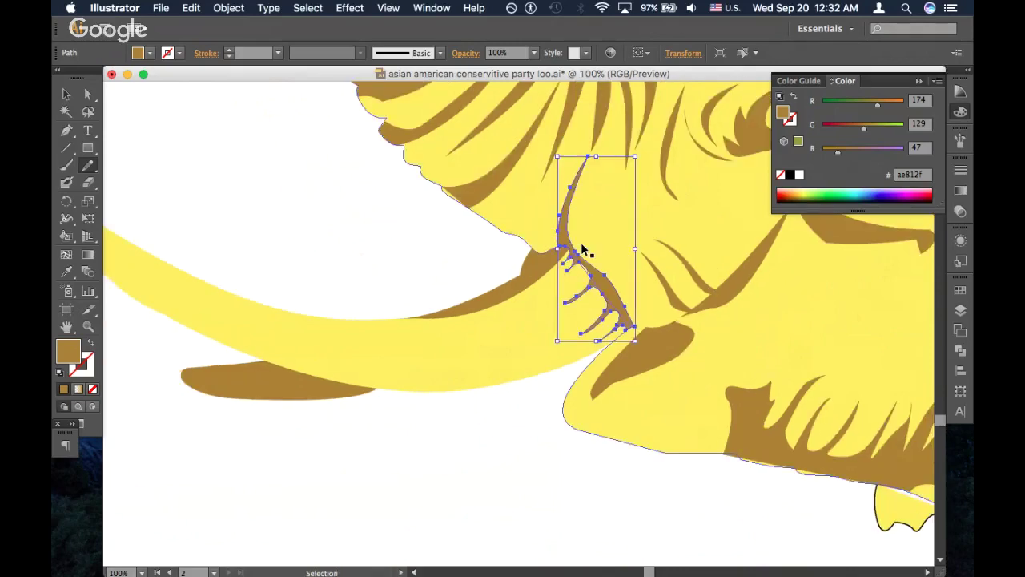
key("super+minus")
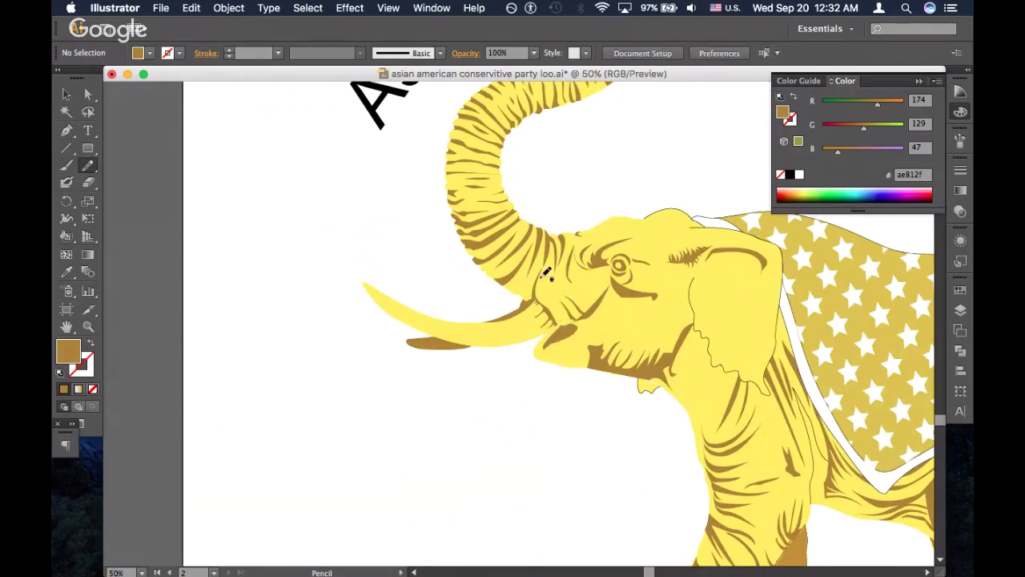
key("super")
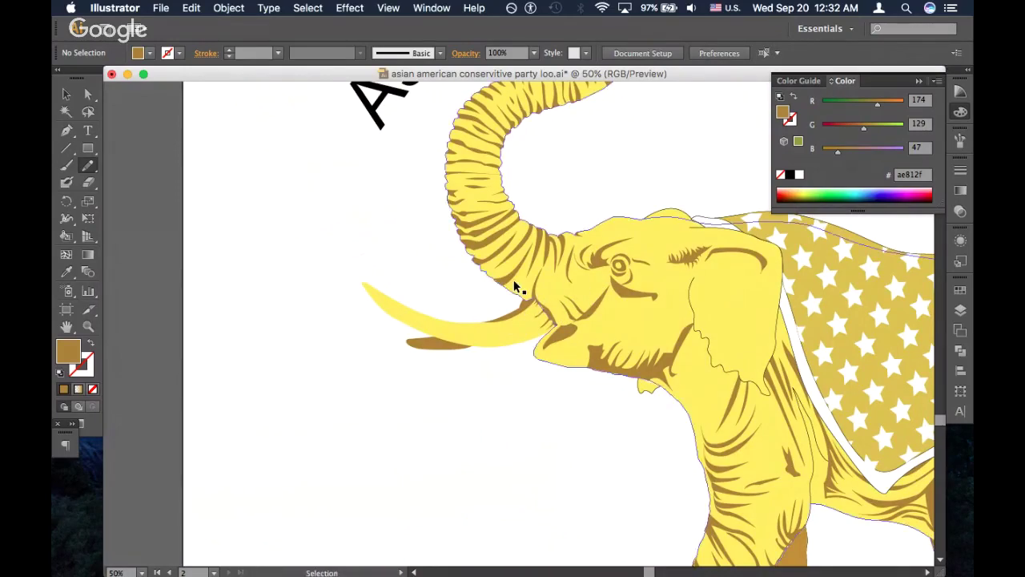
Redraw the crease's lower edge with the Pencil tool as a smooth line without the short wrinkles, and tidy its end at the mouth
key("super+equal")
key("super+equal")
key("super+equal")
key("super+equal")
key("super+equal")
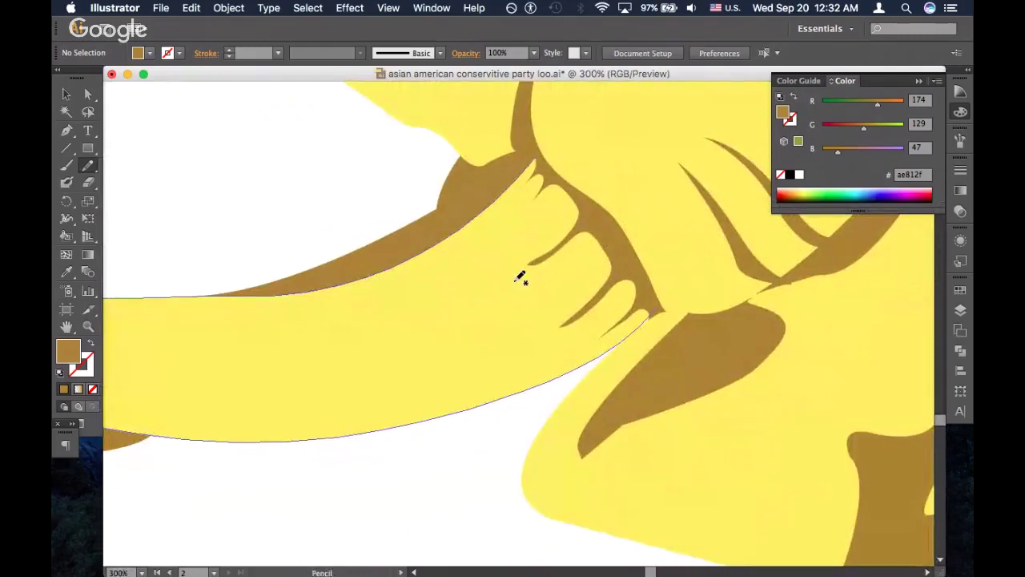
left_click(589, 210, "super")
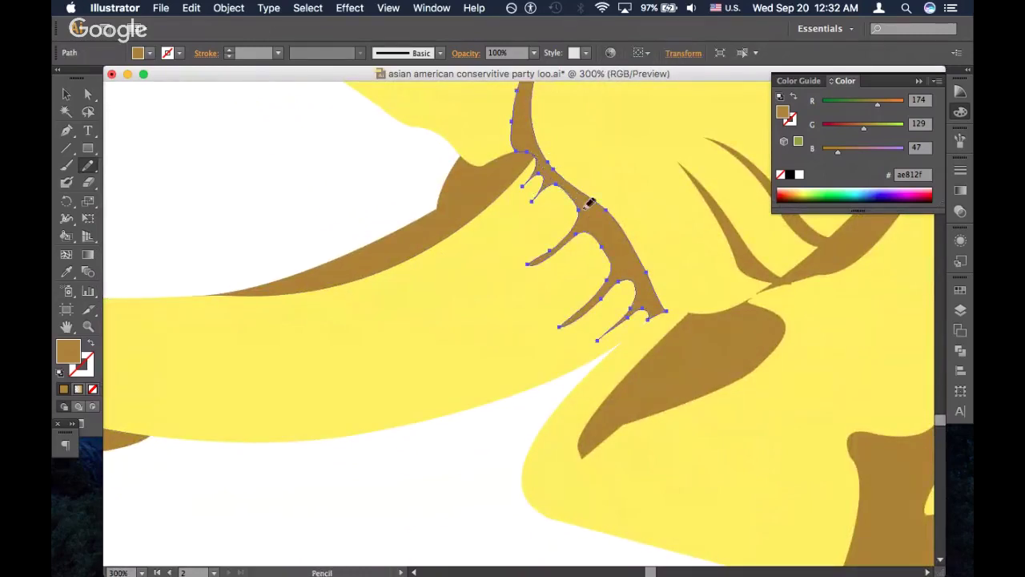
mouse_move(584, 210)
left_mouse_down()
mouse_move(643, 307)
mouse_move(666, 312)
left_mouse_up()
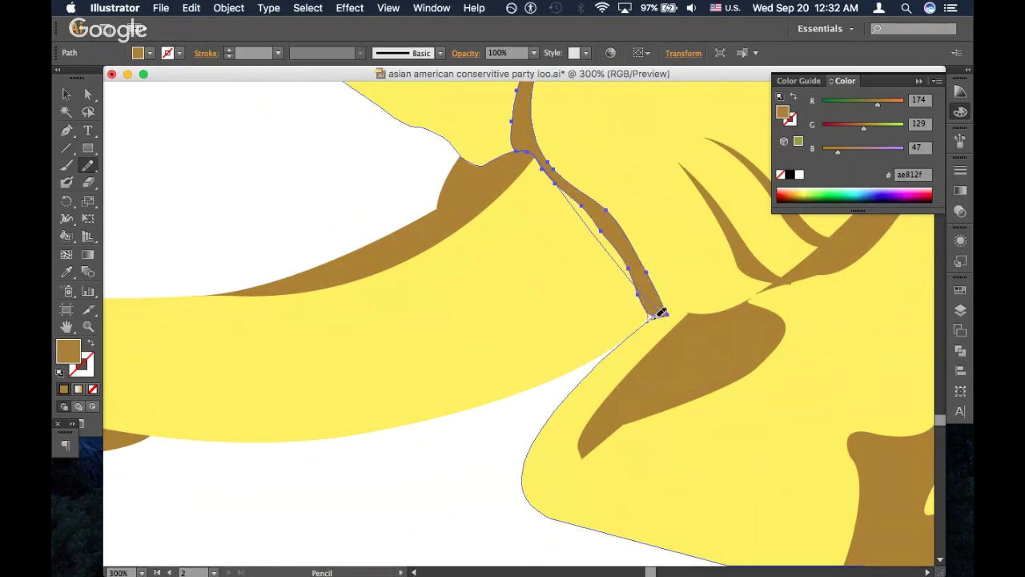
left_click_drag(661, 312, 664, 286)
Deselect the crease and examine how it reads on the head and in the whole logo
key("super+Tab")
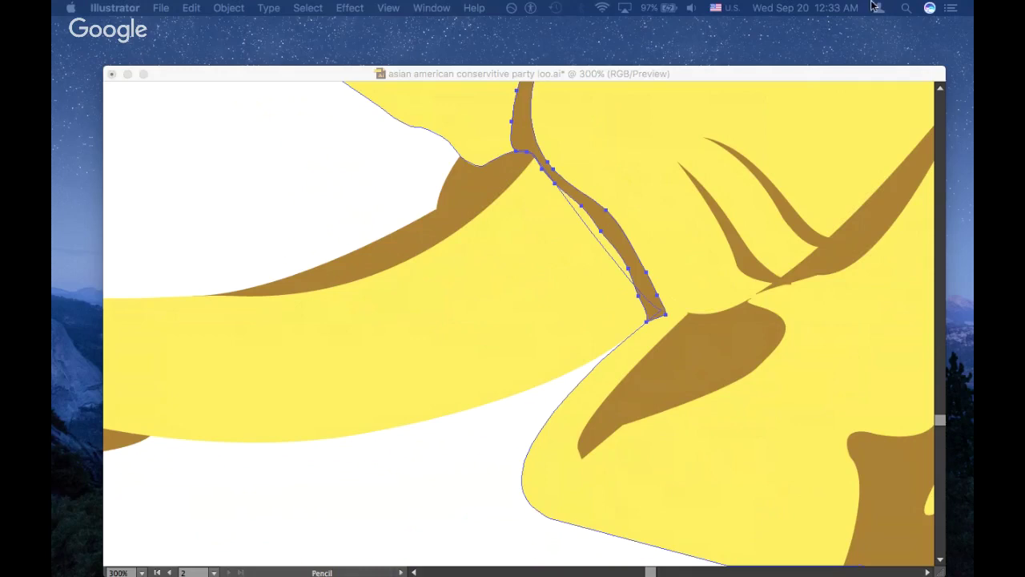
left_click(630, 74)
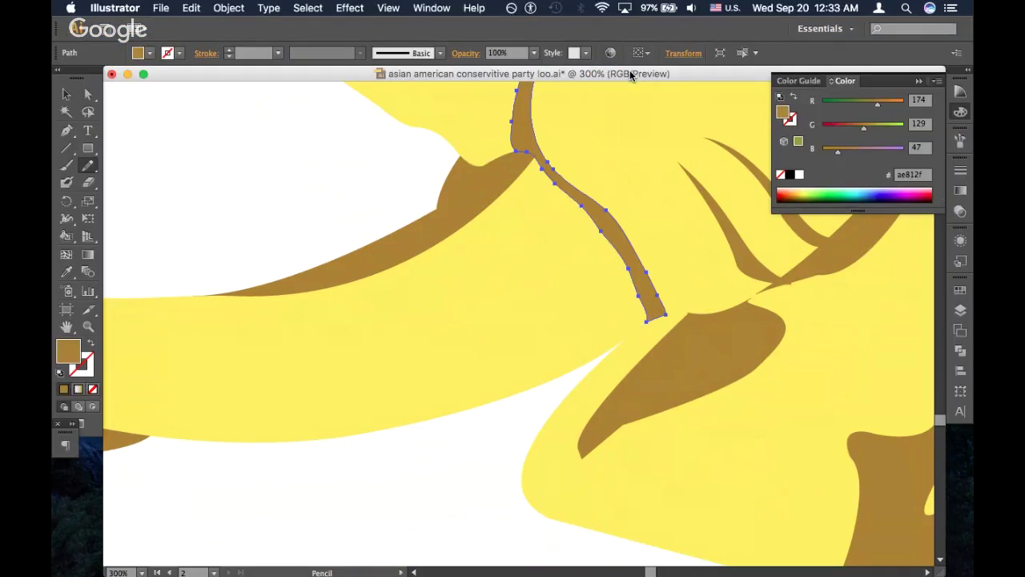
key("super+minus")
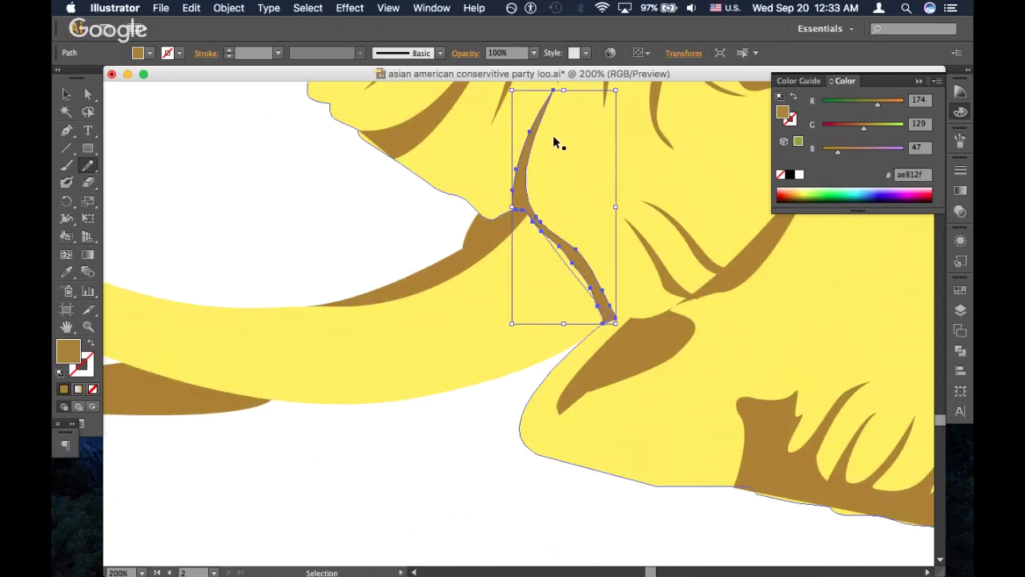
key("super+minus")
left_click(379, 233)
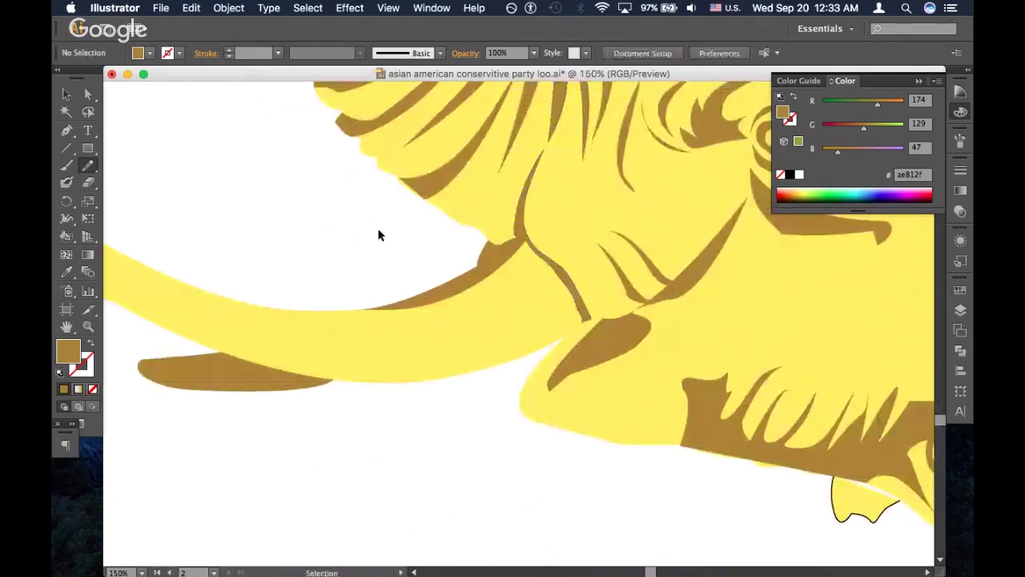
key("super+minus")
key("super+minus")
key("super+minus")
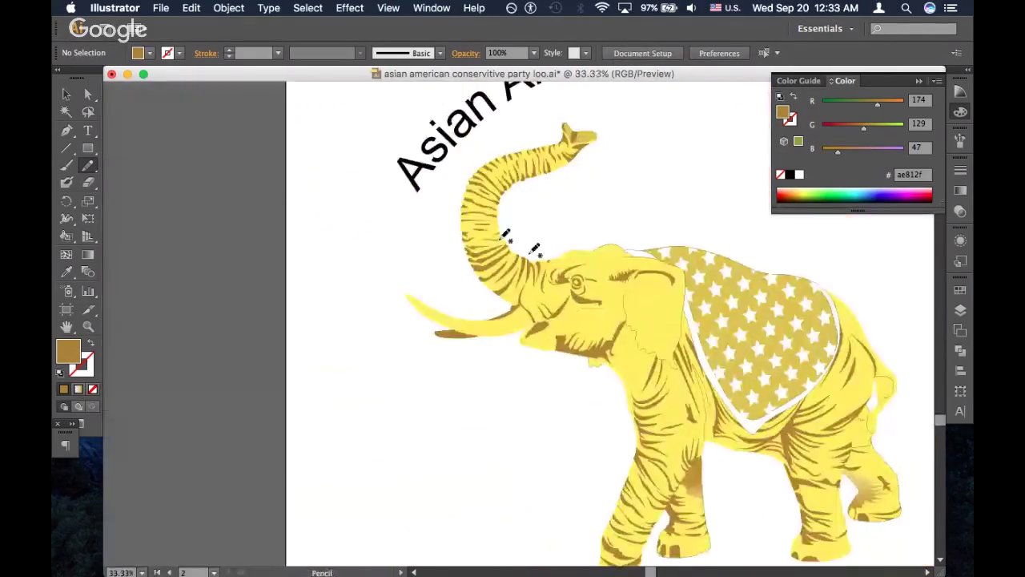
key("super+equal")
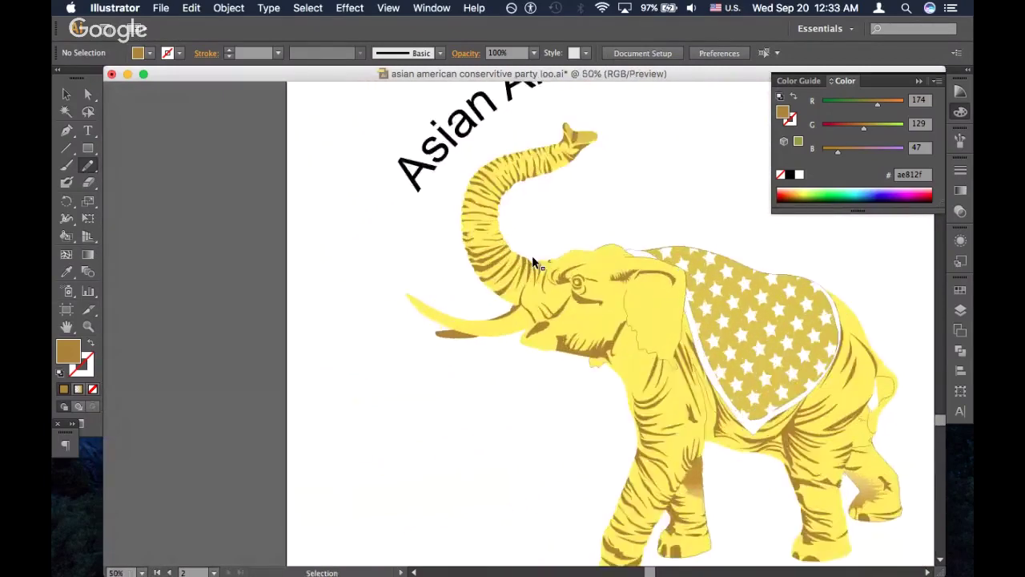
key("super+equal")
key("super+minus")
key("super+minus")
key("super+minus")
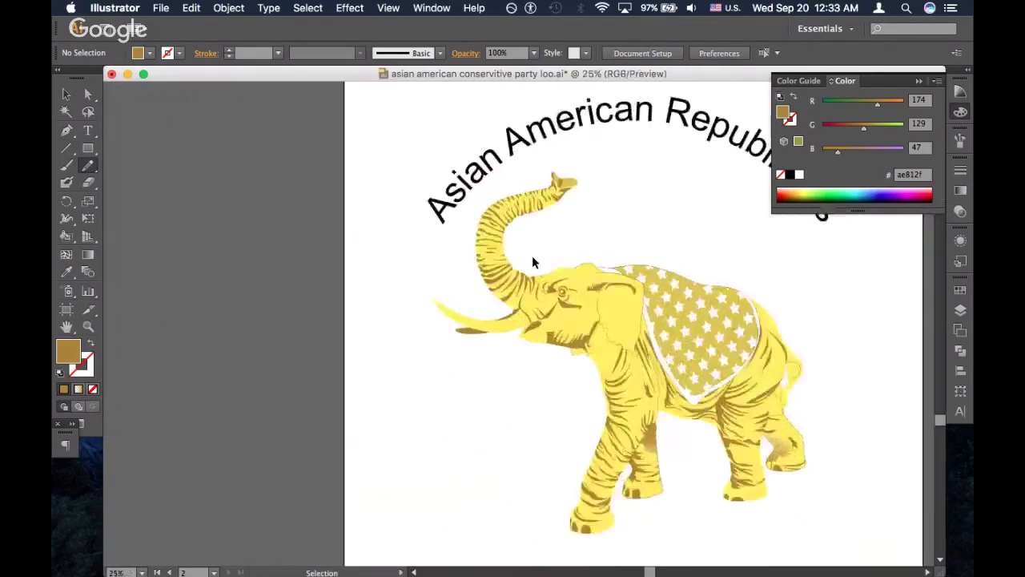
key("super+equal")
key("super+equal")
key("super+minus")
key("super+minus")
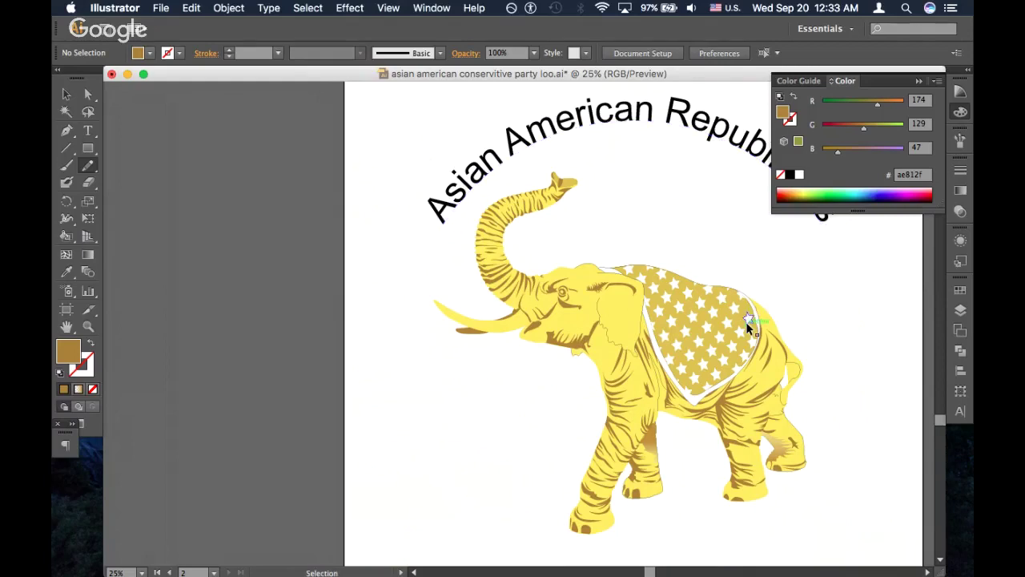
Look over the trunk, legs and hindquarters for black outlines and missing shading
key("super+equal")
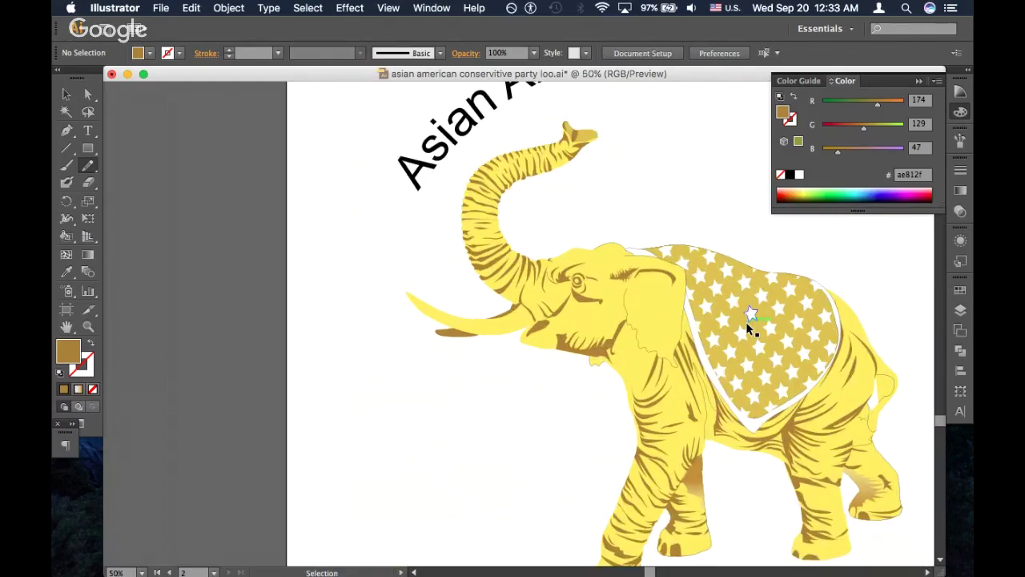
key("super+equal")
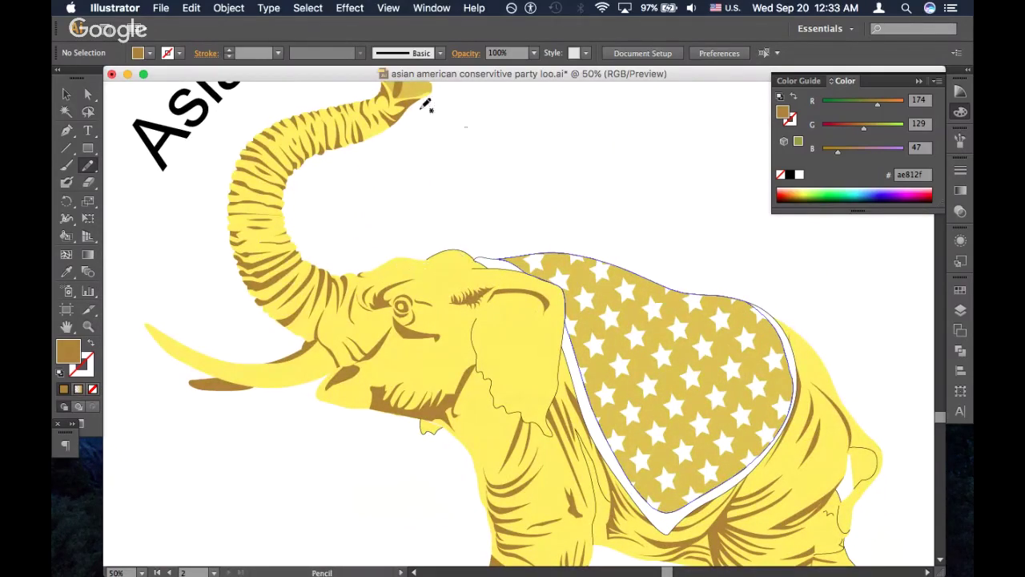
key("space")
left_click_drag(460, 167, 490, 219)
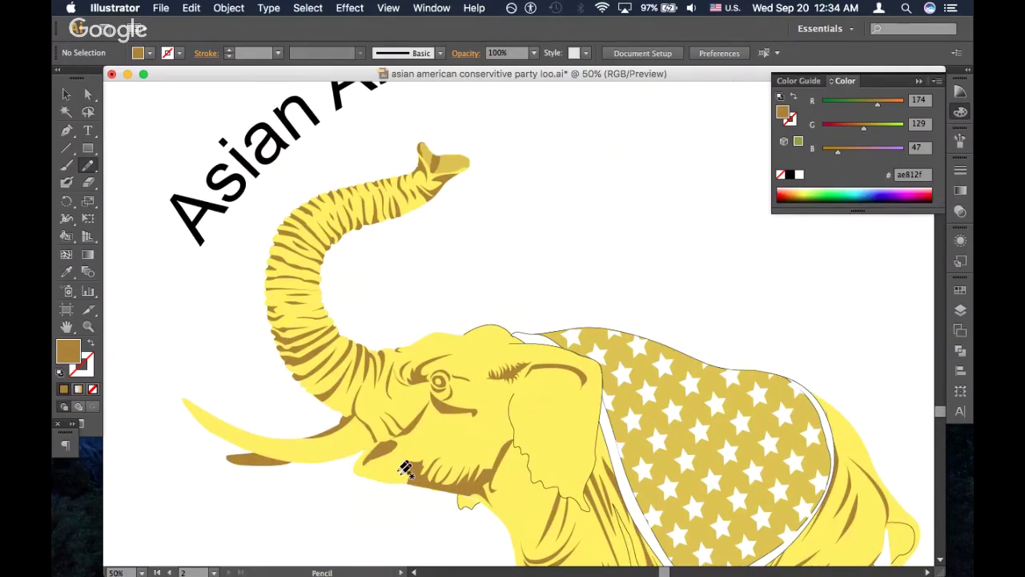
scroll(354, 310, "down", 10)
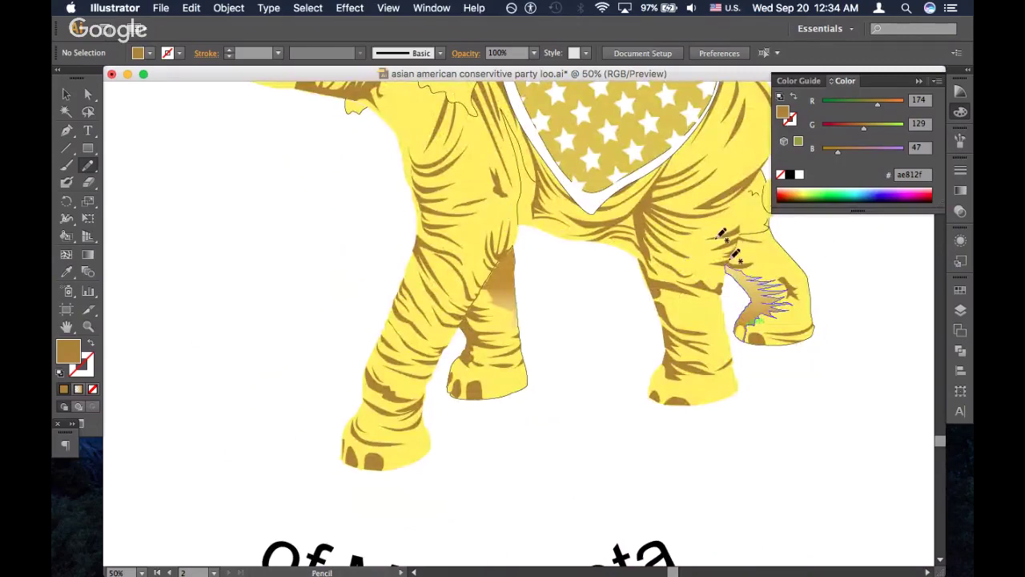
left_click_drag(615, 277, 512, 365)
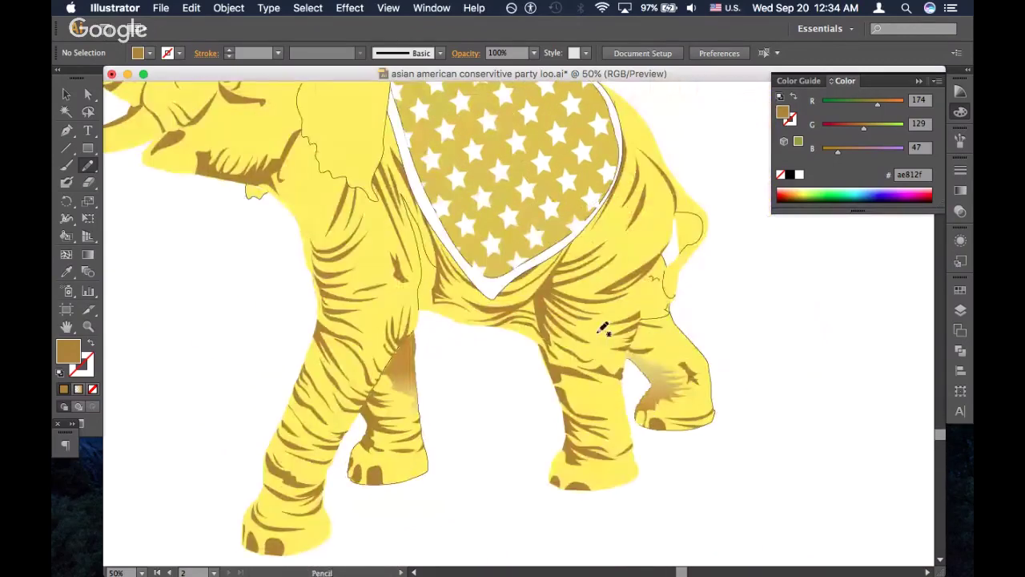
scroll(723, 304, "right", 3)
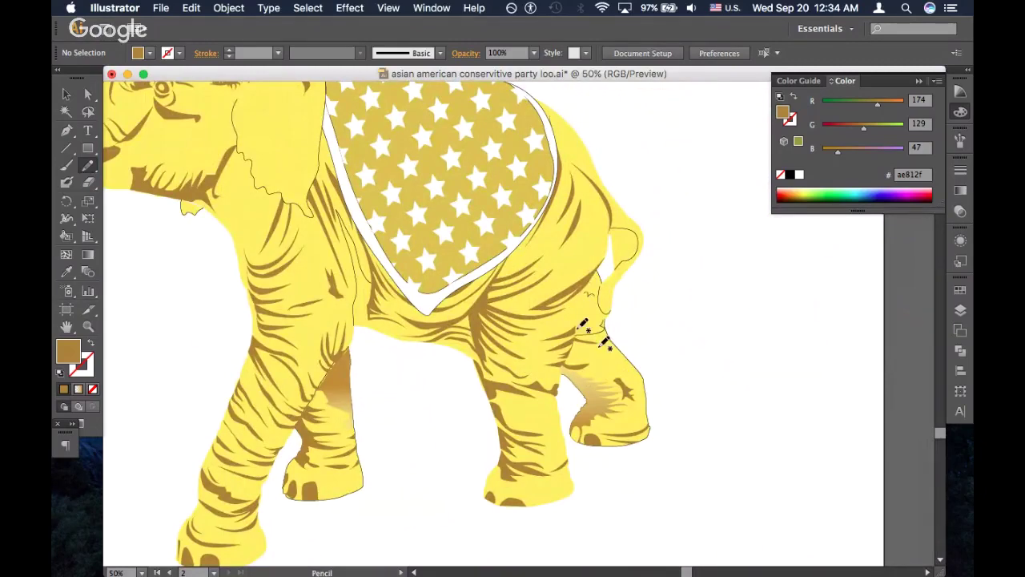
Remove the yellow fill from the curved black outline at the upper part of the tail
scroll(602, 227, "up", 3)
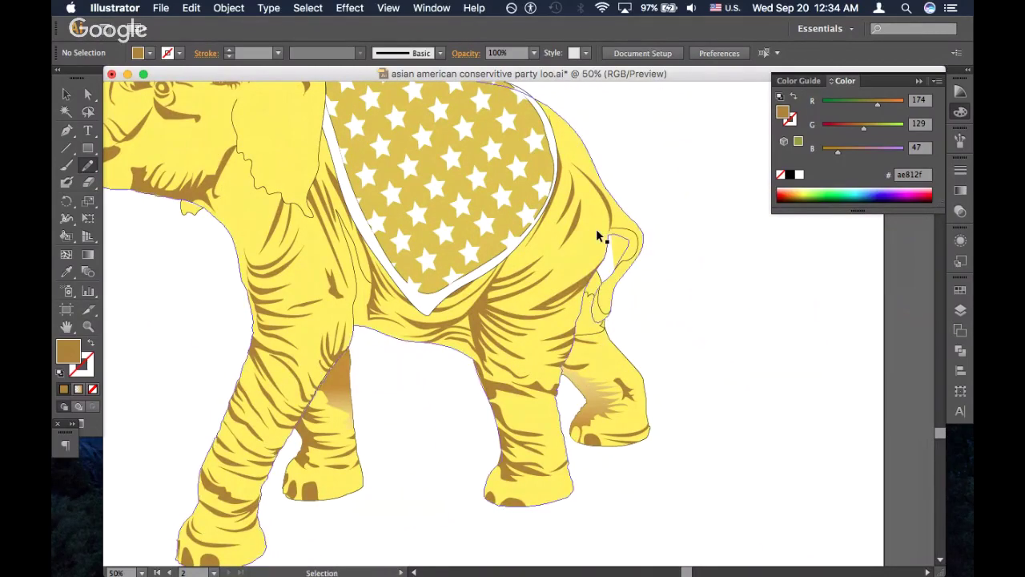
scroll(602, 227, "right", 5)
scroll(602, 227, "up", 5)
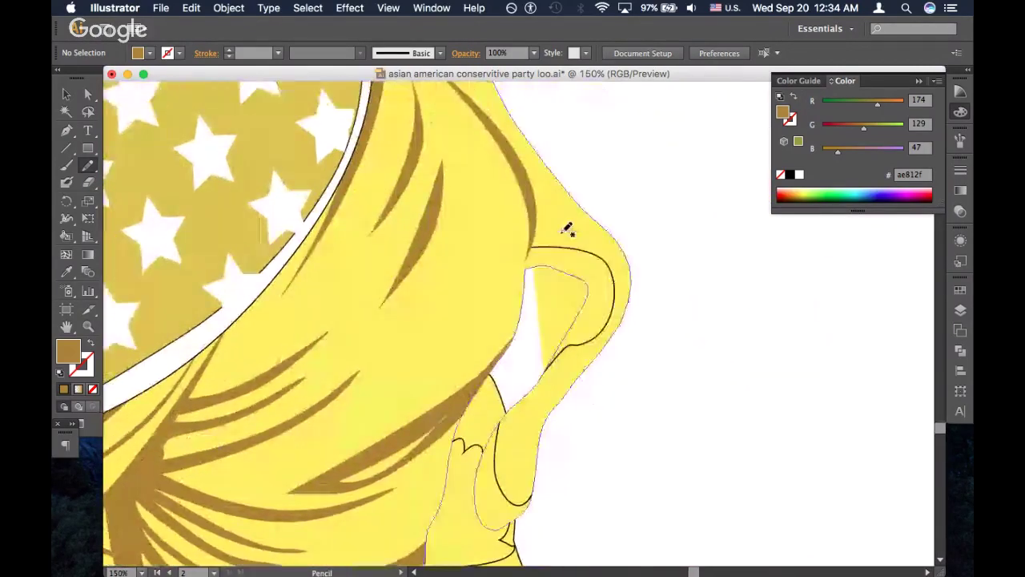
left_click(505, 295, "super")
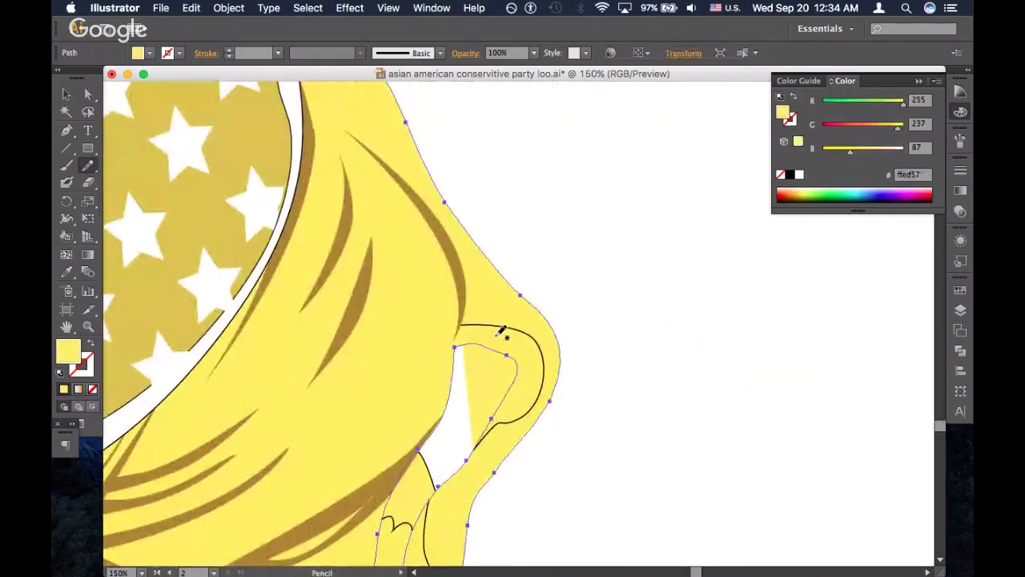
scroll(497, 342, "down", 2)
scroll(497, 342, "up", 1)
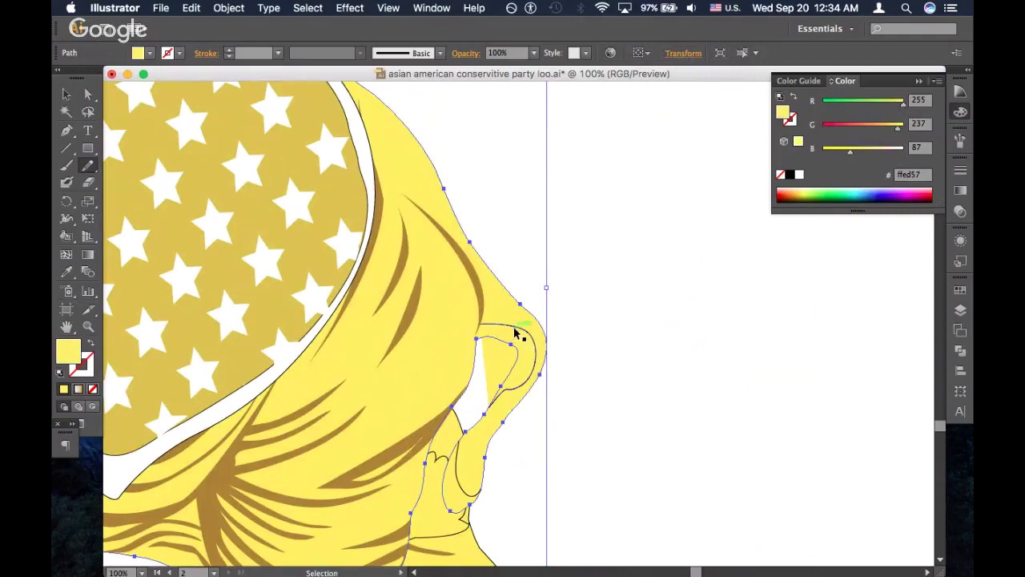
left_click(518, 333, "super")
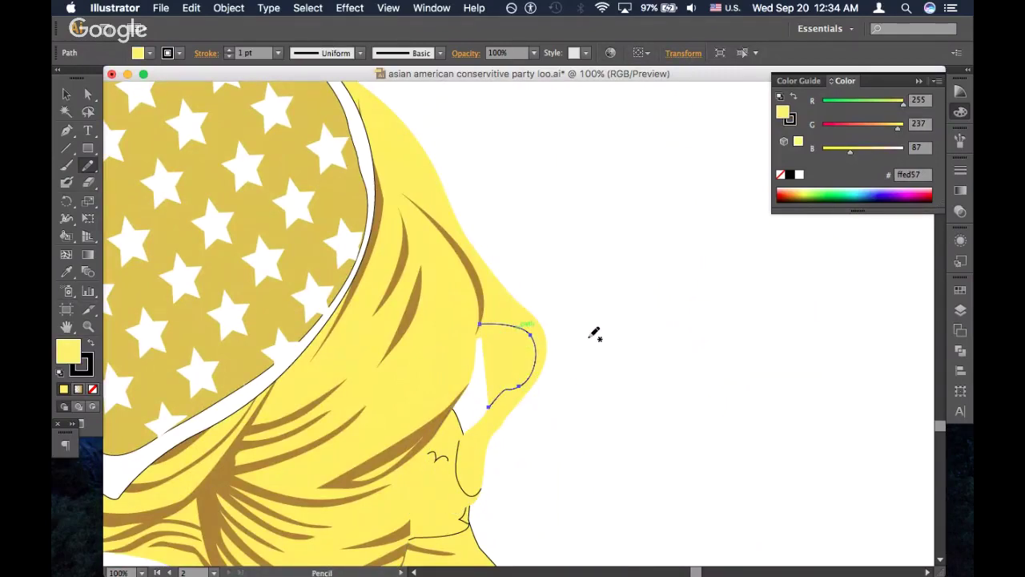
key("slash")
left_click(580, 297, "super")
Extend the upper tail outline with the Pencil tool into a closed shape along the loop's inner edge, and fill it with the adjacent wrinkle's brown
key("super+equal")
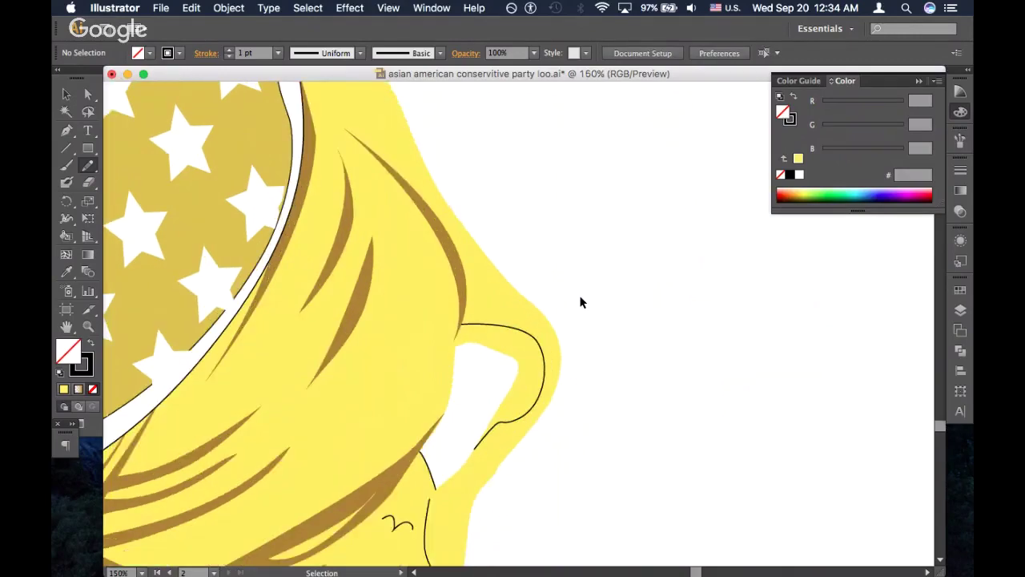
key("super+equal")
left_click(476, 329, "super")
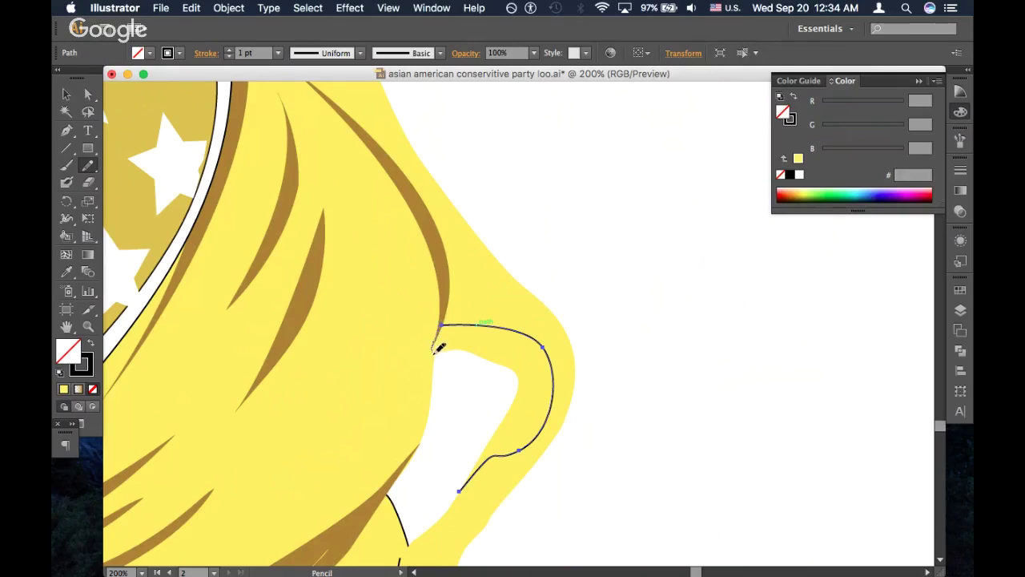
mouse_move(434, 351)
left_mouse_down()
mouse_move(502, 362)
mouse_move(515, 378)
mouse_move(463, 483)
mouse_move(491, 454)
left_mouse_up()
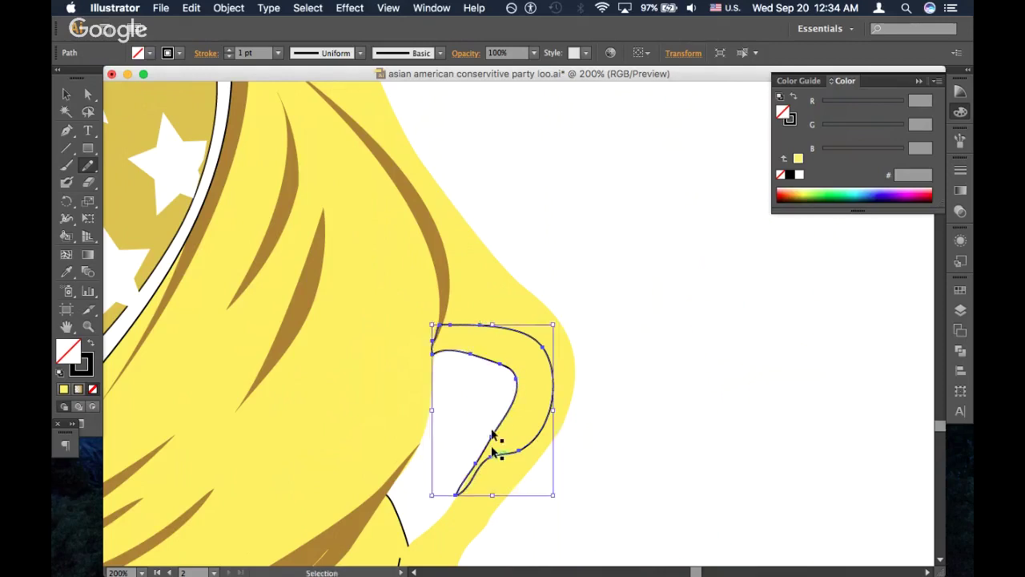
key("super+z")
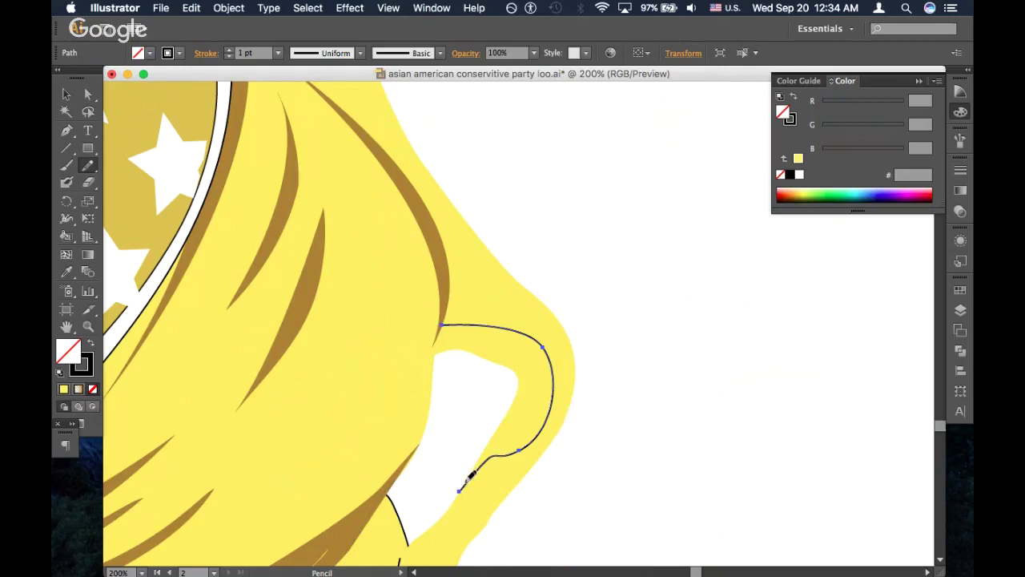
mouse_move(459, 490)
left_mouse_down()
mouse_move(514, 396)
mouse_move(518, 376)
mouse_move(494, 358)
left_mouse_up()
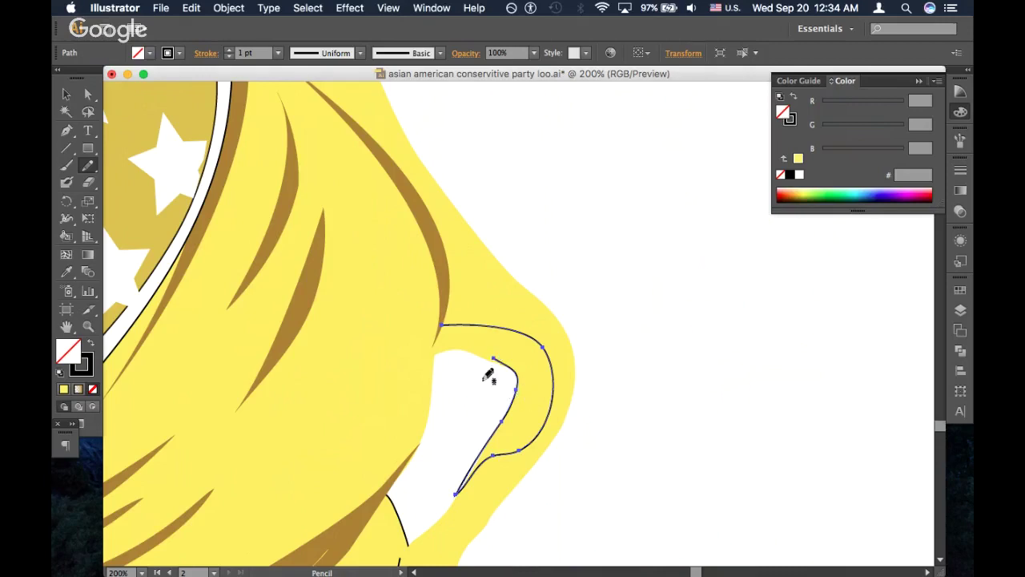
mouse_move(492, 359)
left_mouse_down()
mouse_move(507, 373)
mouse_move(521, 361)
left_mouse_up()
mouse_move(492, 358)
left_mouse_down()
mouse_move(436, 353)
mouse_move(442, 324)
left_mouse_up()
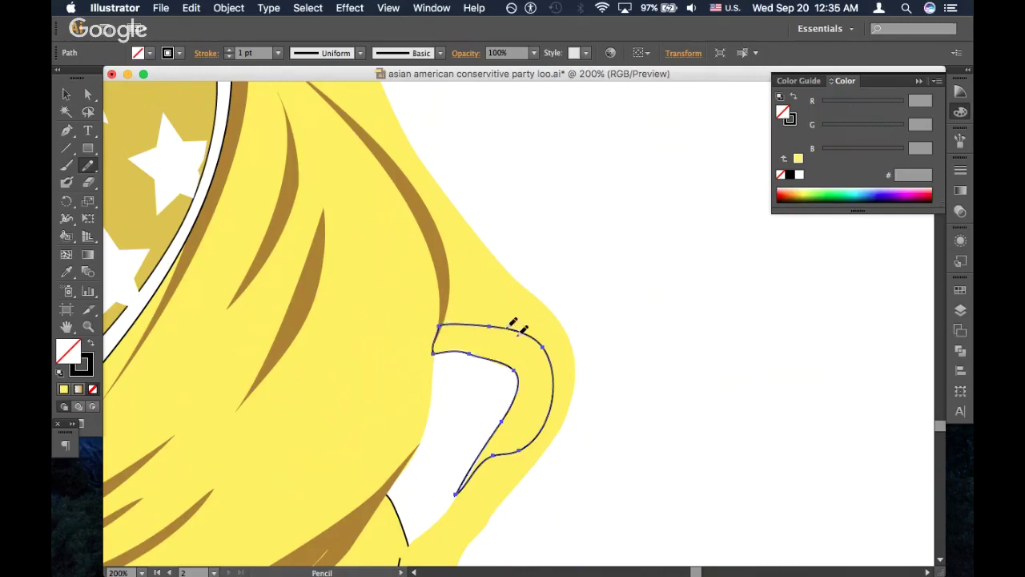
key("i")
left_click(444, 268)
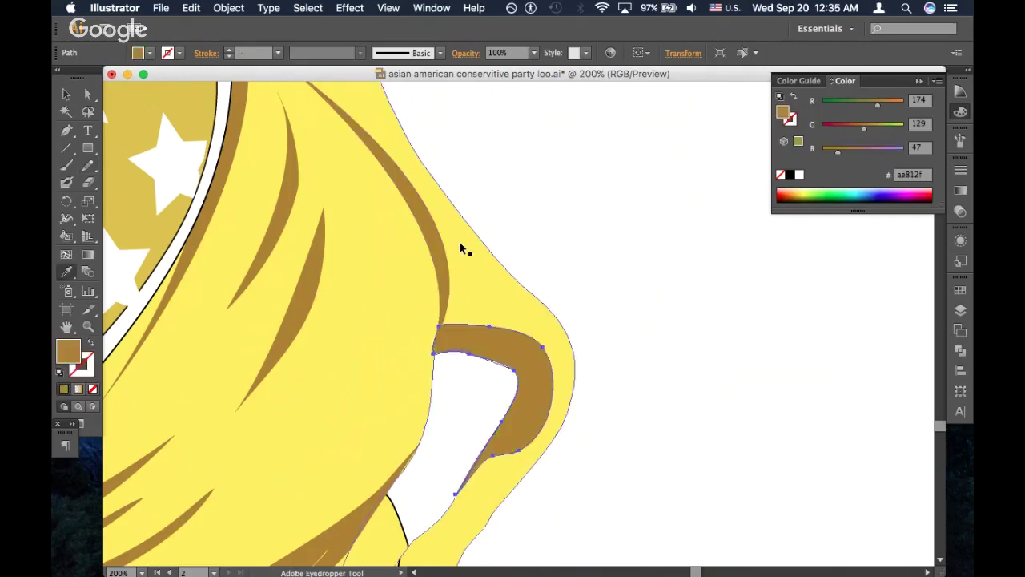
Deselect the upper tail shading and examine the remaining black outlines around the lower tail and hind leg
key("super+minus")
key("super+minus")
key("super+minus")
scroll(459, 242, "down", 3)
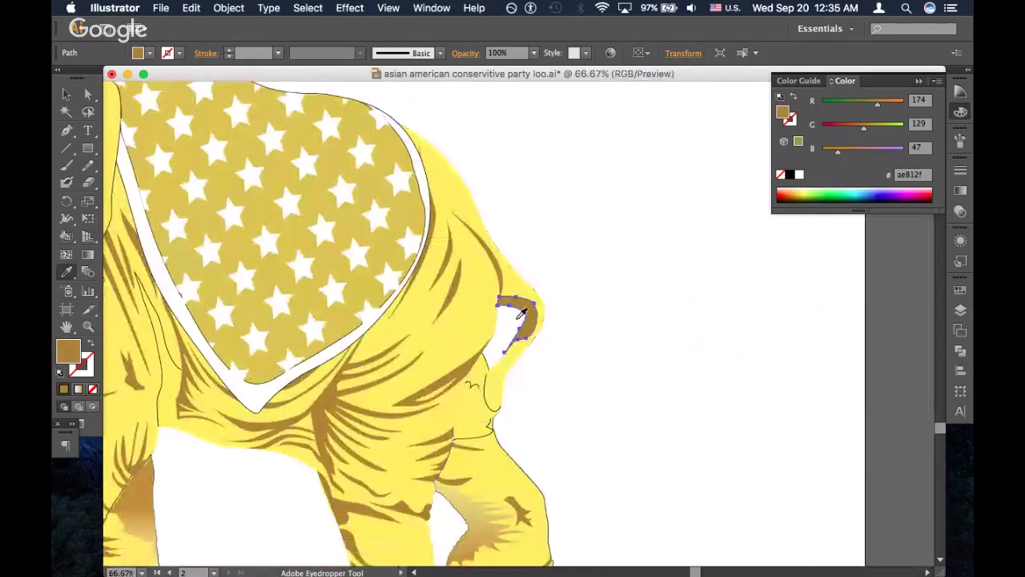
left_click(606, 355, "super")
key("super+plus")
key("super+plus")
key("super+plus")
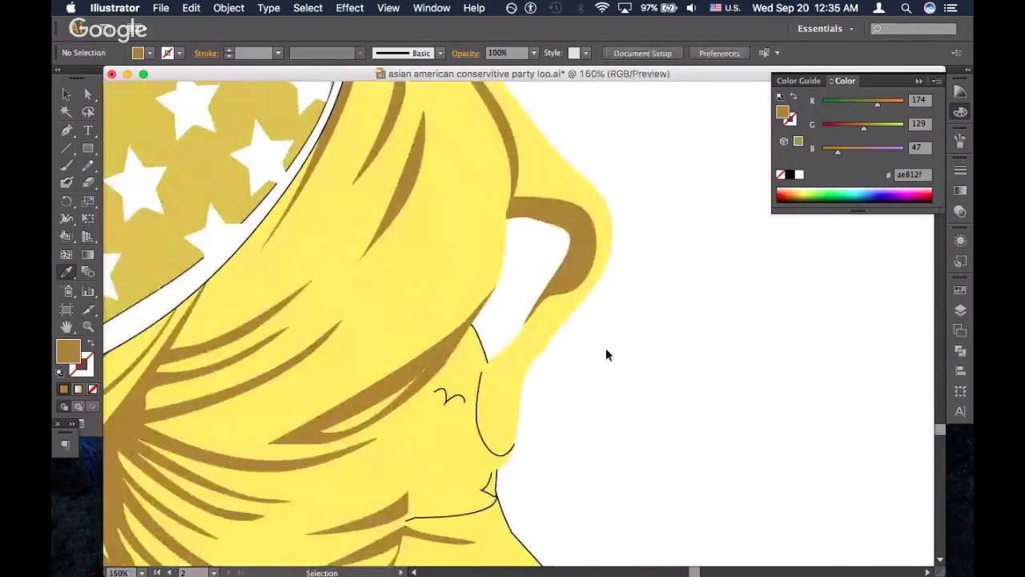
scroll(611, 343, "down", 5)
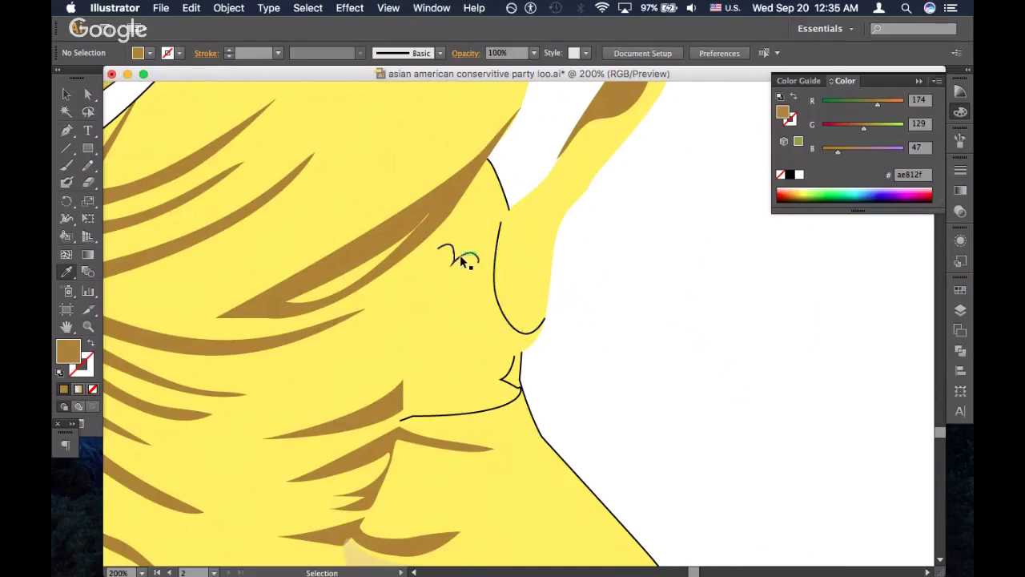
Select the black lines around the lower tail and hind leg in turn to examine which path each belongs to
left_click(460, 256, "super")
left_click(504, 253)
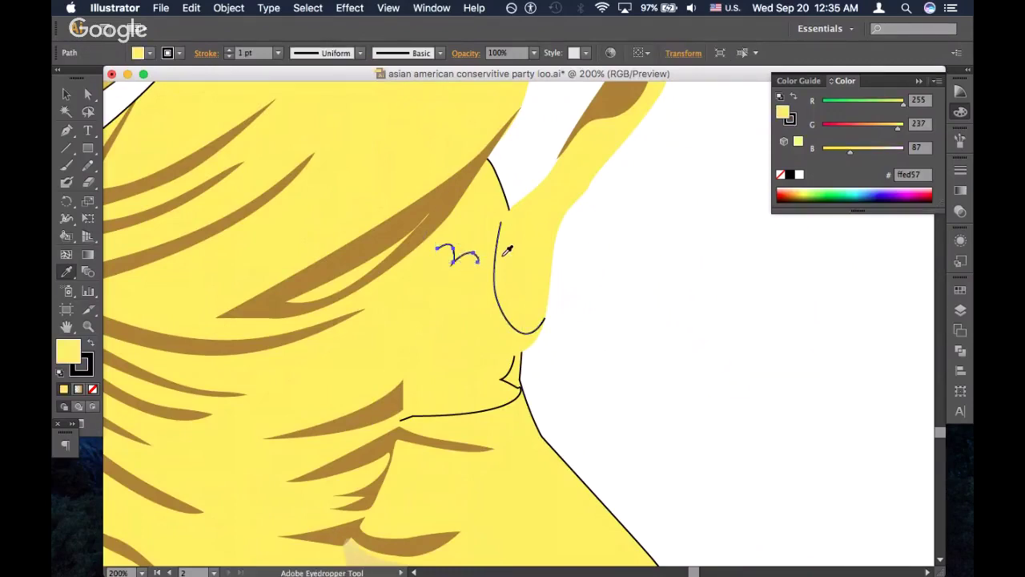
scroll(507, 250, "up", 1)
left_click(497, 183, "super")
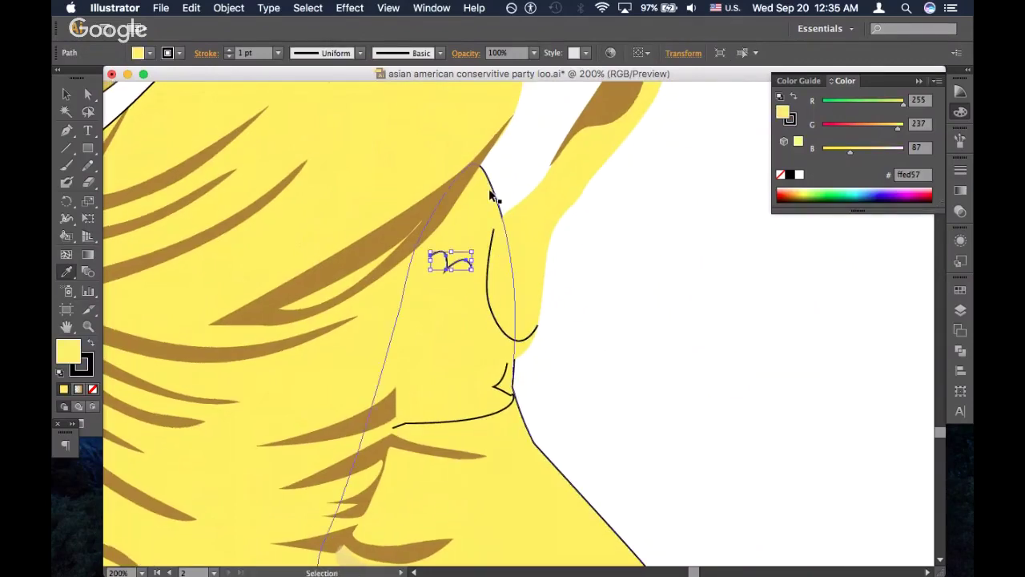
key("super+minus")
key("super+minus")
key("super+minus")
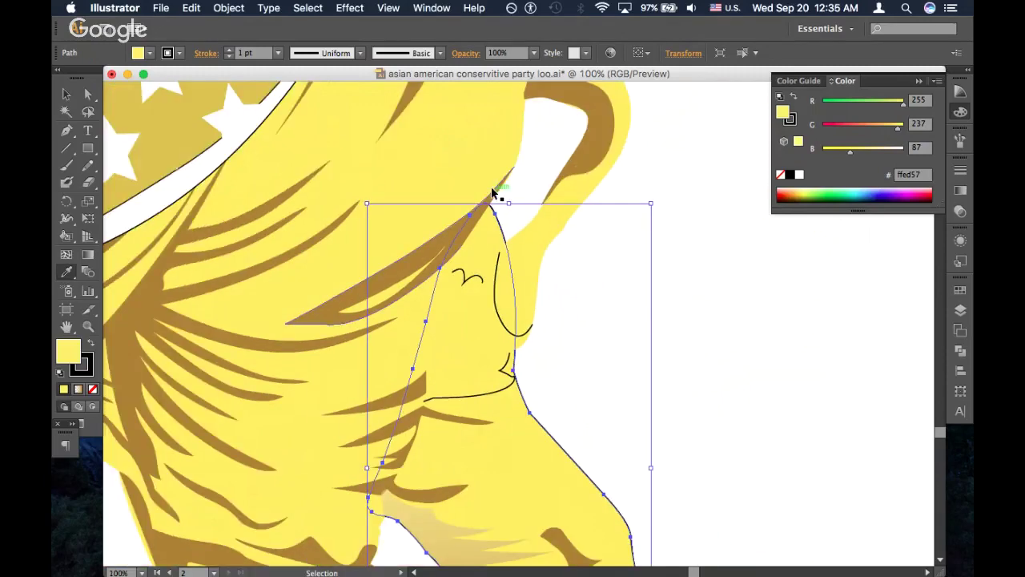
key("super+equal")
key("super+equal")
key("super+equal")
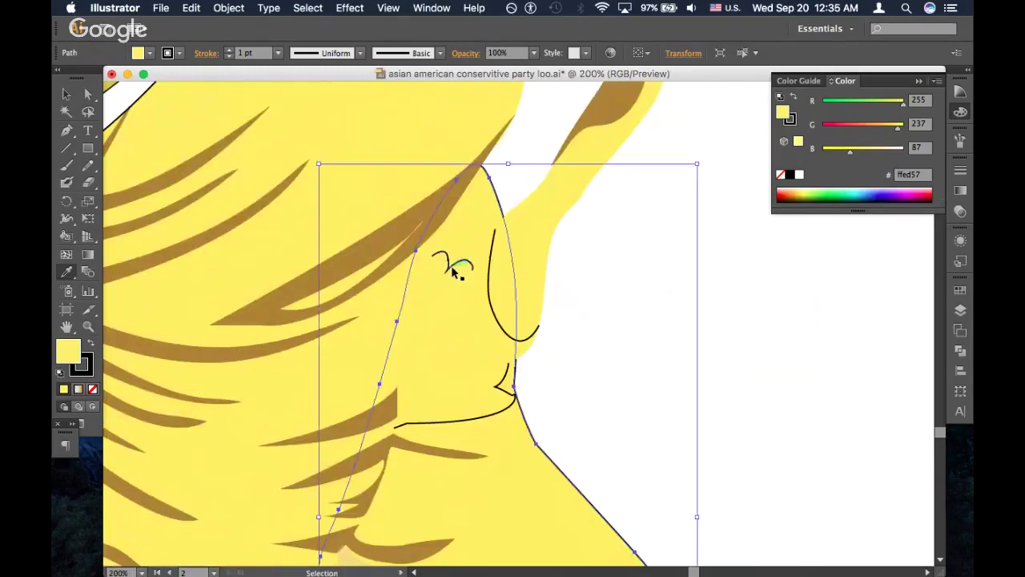
left_click(454, 262, "super")
left_click(434, 422)
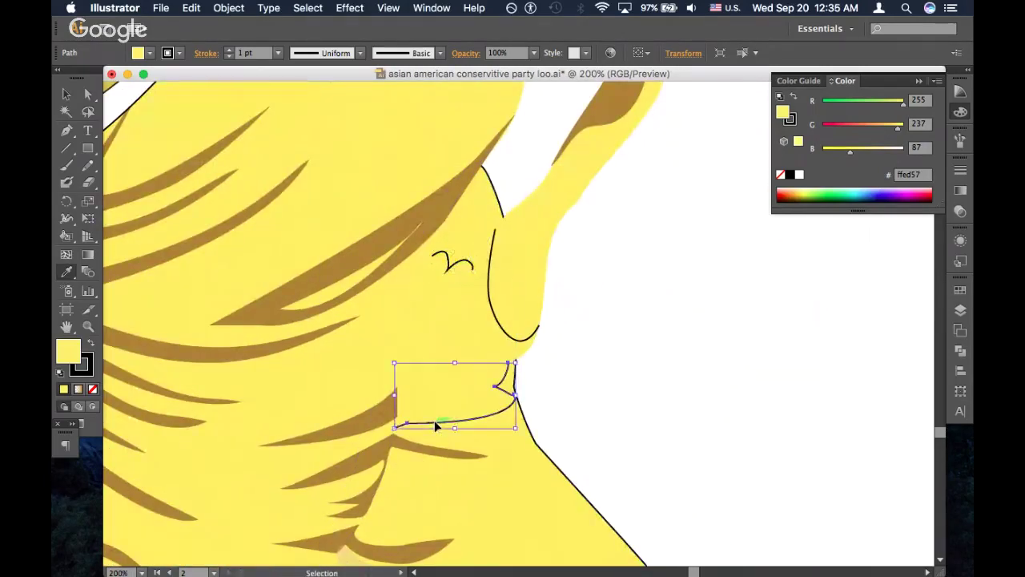
left_click(514, 382, "shift")
key("i")
Extend the curved line on the lower tail with the Pencil tool into a closed shape along the tail tip's outline, working in outline view
left_click(499, 322, "super")
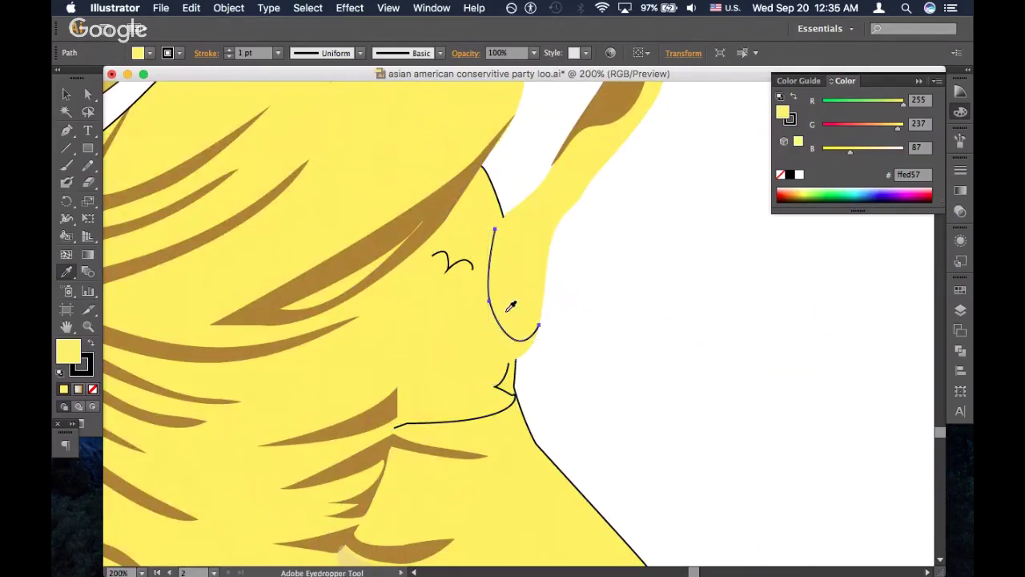
key("super+y")
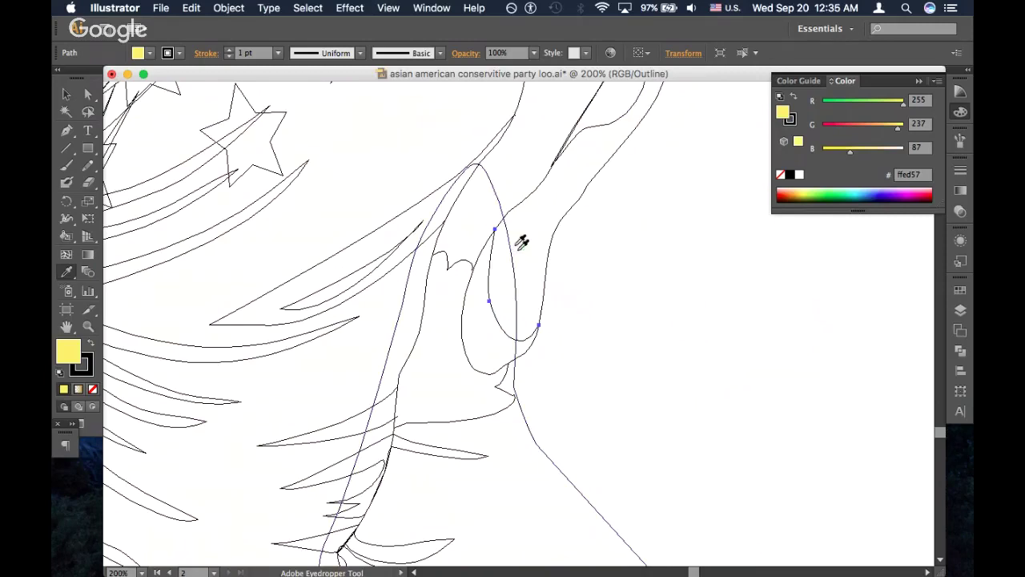
key("n")
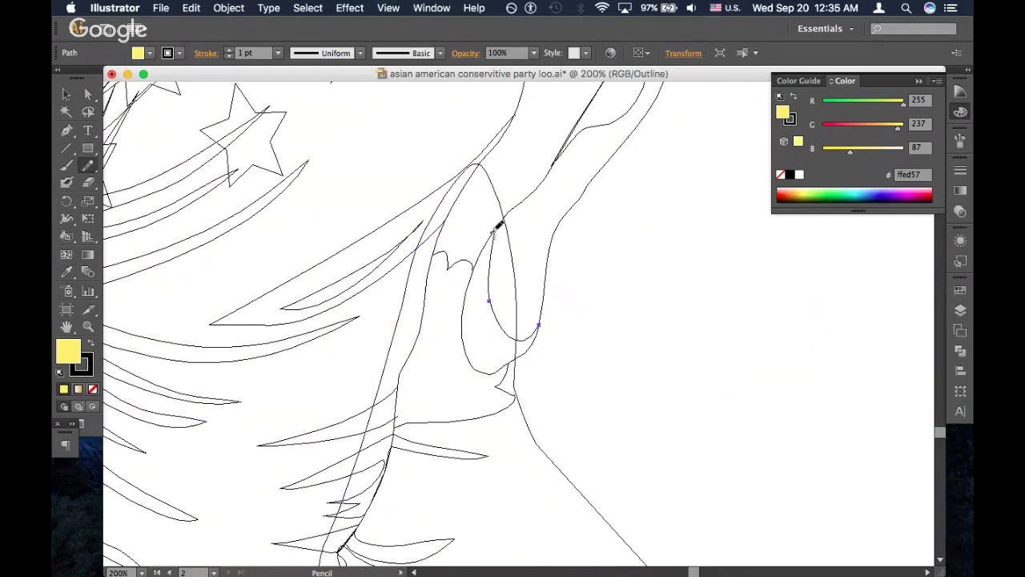
mouse_move(491, 235)
left_mouse_down()
mouse_move(465, 297)
mouse_move(467, 359)
mouse_move(492, 371)
mouse_move(539, 323)
left_mouse_up()
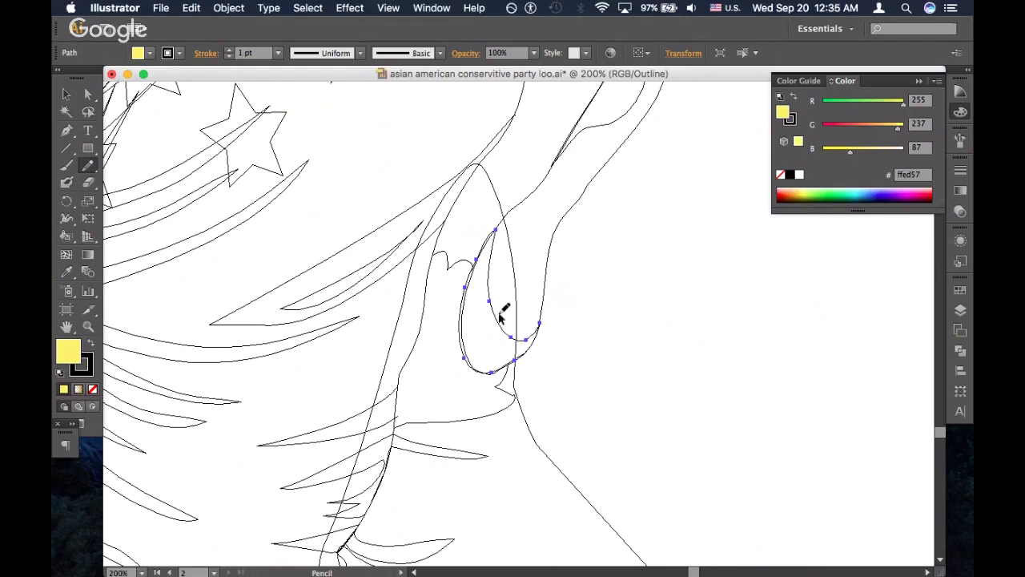
Redraw the outer edge of the tail tip shape with the Pencil tool so it follows the tail's contour more closely
key("super+equal")
key("super+equal")
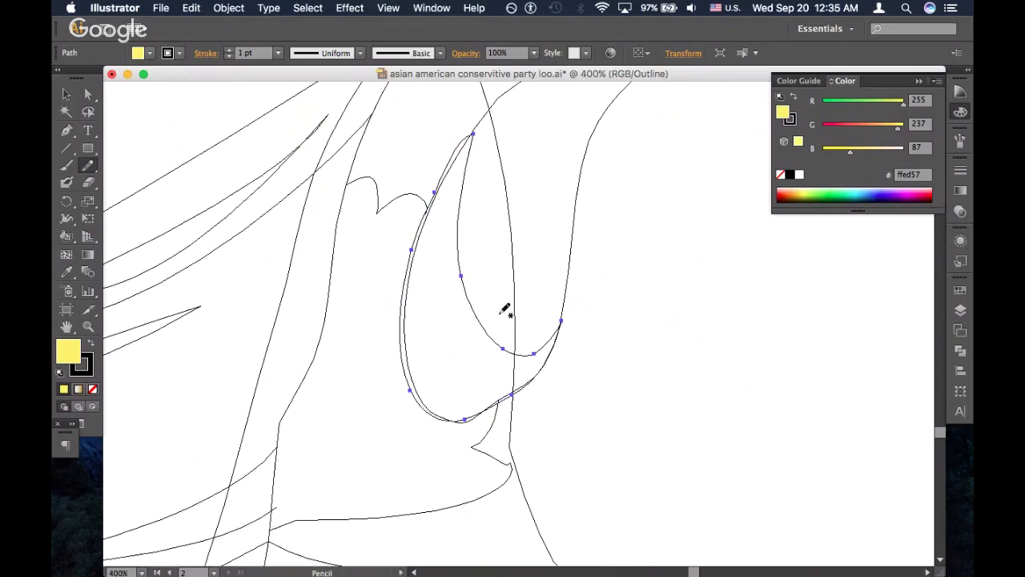
scroll(480, 200, "up", 2)
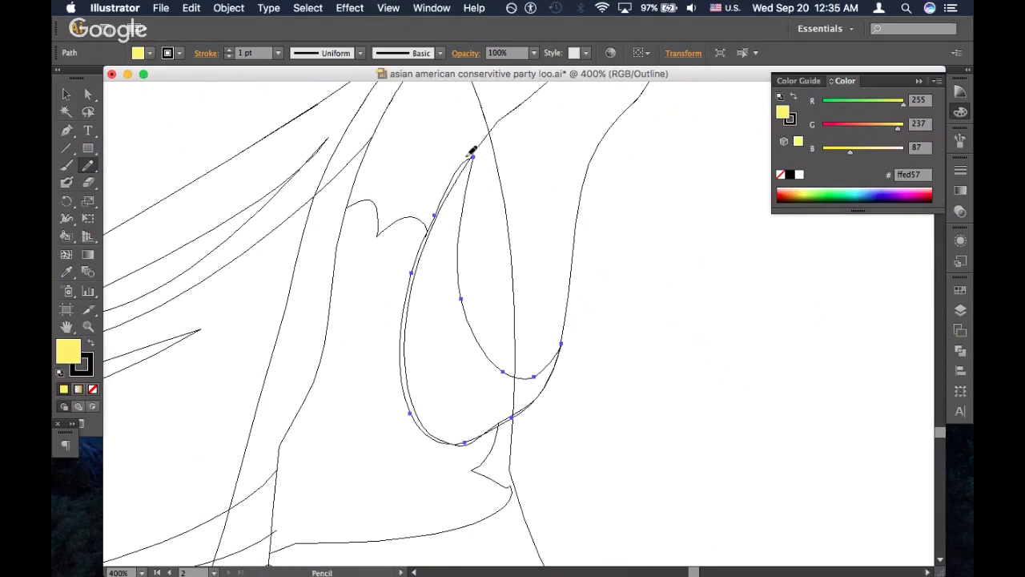
mouse_move(472, 156)
left_mouse_down()
mouse_move(422, 250)
mouse_move(408, 314)
mouse_move(408, 389)
mouse_move(442, 437)
left_mouse_up()
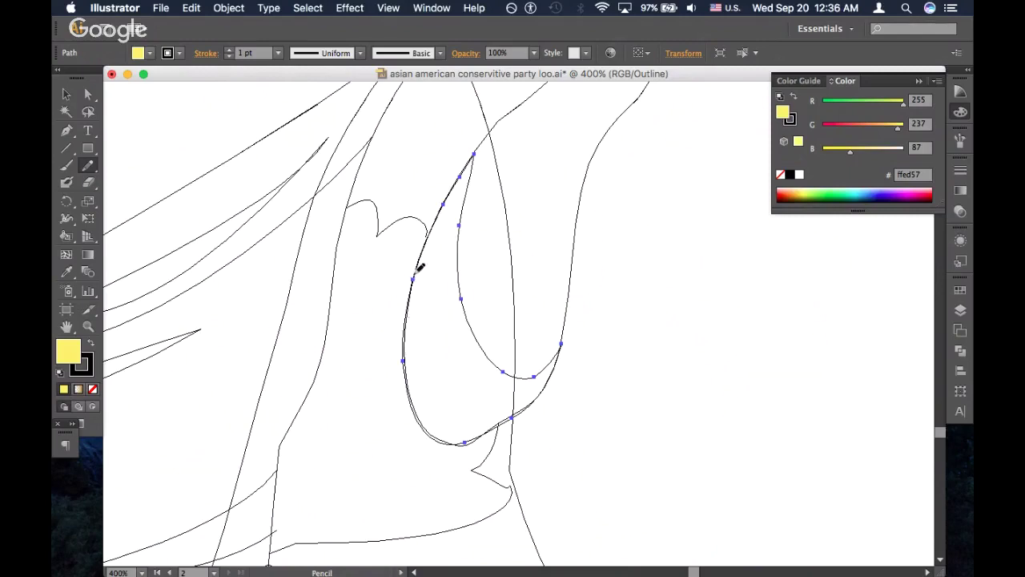
left_click_drag(414, 278, 405, 366)
mouse_move(415, 389)
left_mouse_down()
mouse_move(437, 427)
mouse_move(482, 440)
left_mouse_up()
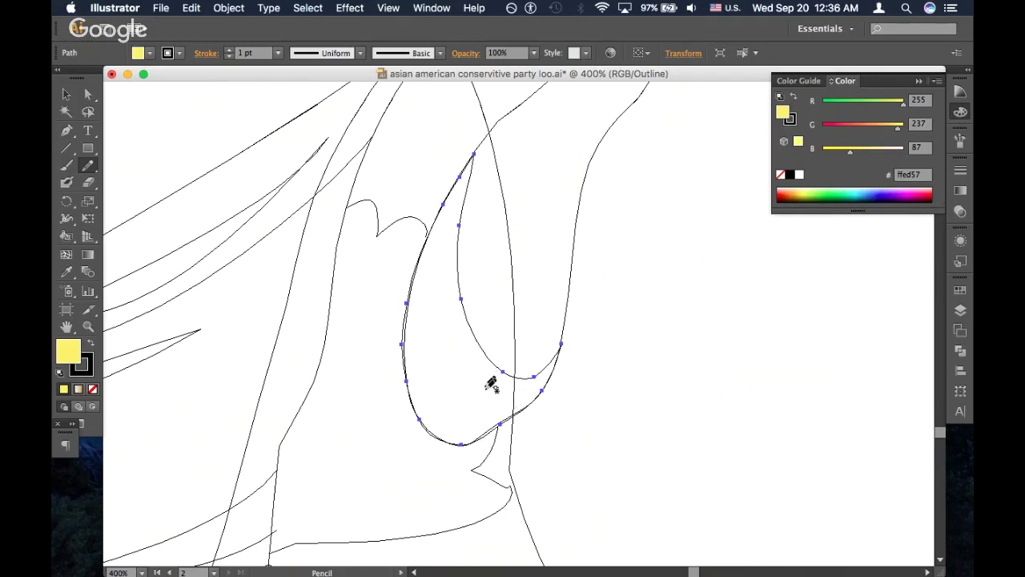
Return to preview view and fill the tail tip shape with the adjacent wrinkle's brown, without a stroke
key("ctrl+y")
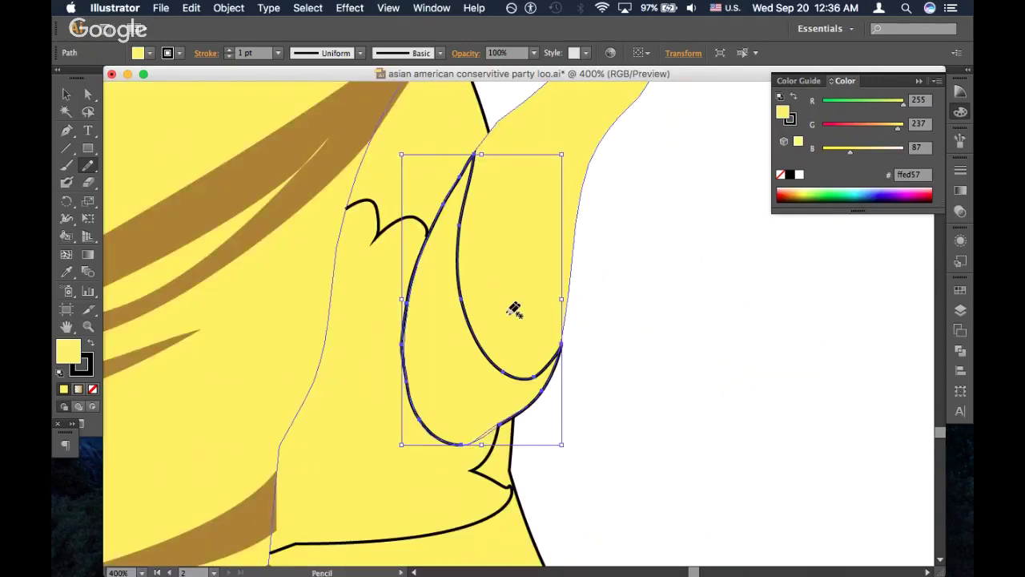
key("i")
left_click(363, 135)
key("v")
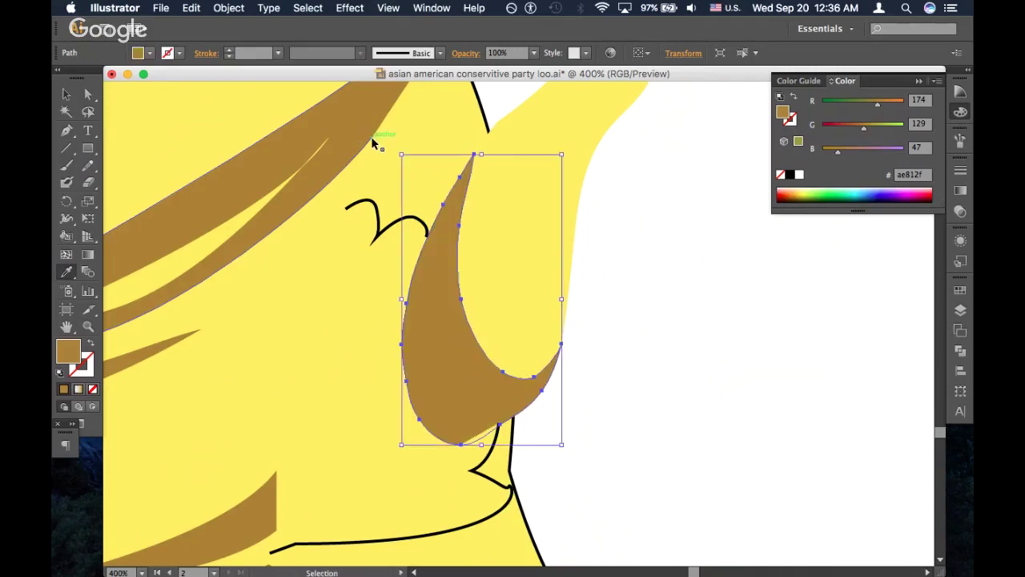
key("i")
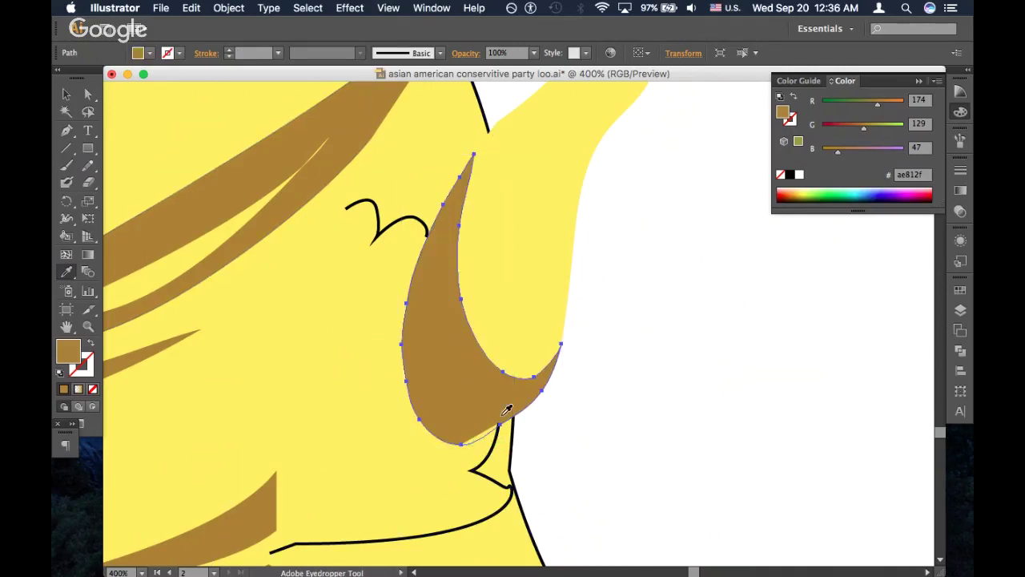
key("v")
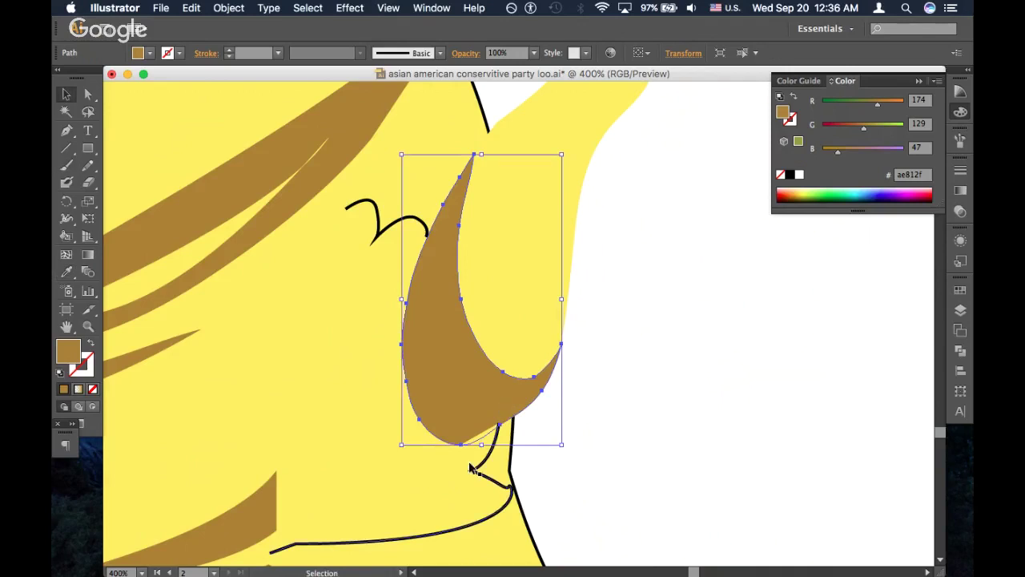
Select the black crease line below the tail tip and examine where it meets the hind leg in outline and preview views
left_click(473, 469)
key("a")
key("ctrl+y")
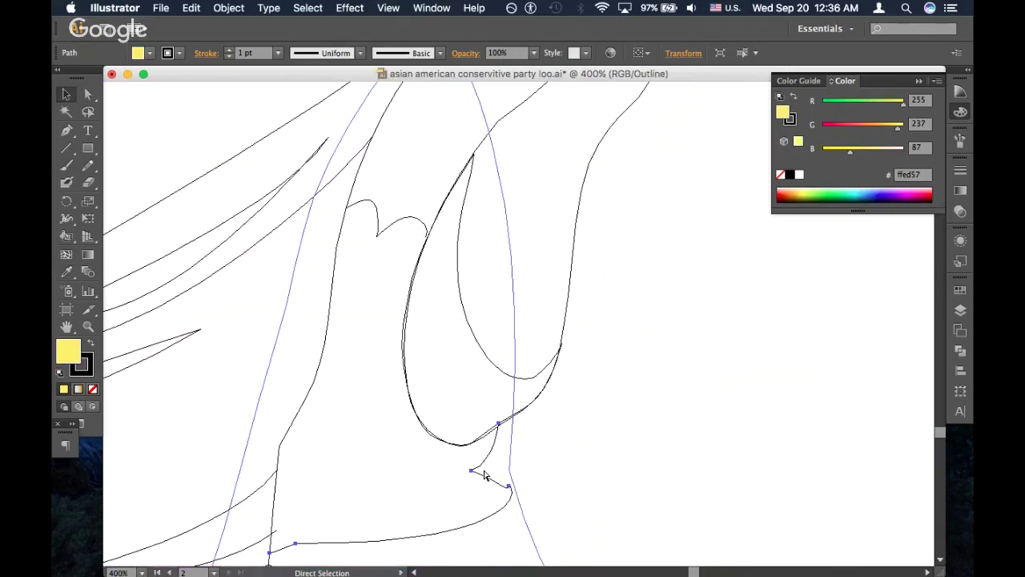
scroll(484, 476, "down", 5)
scroll(483, 475, "left", 4)
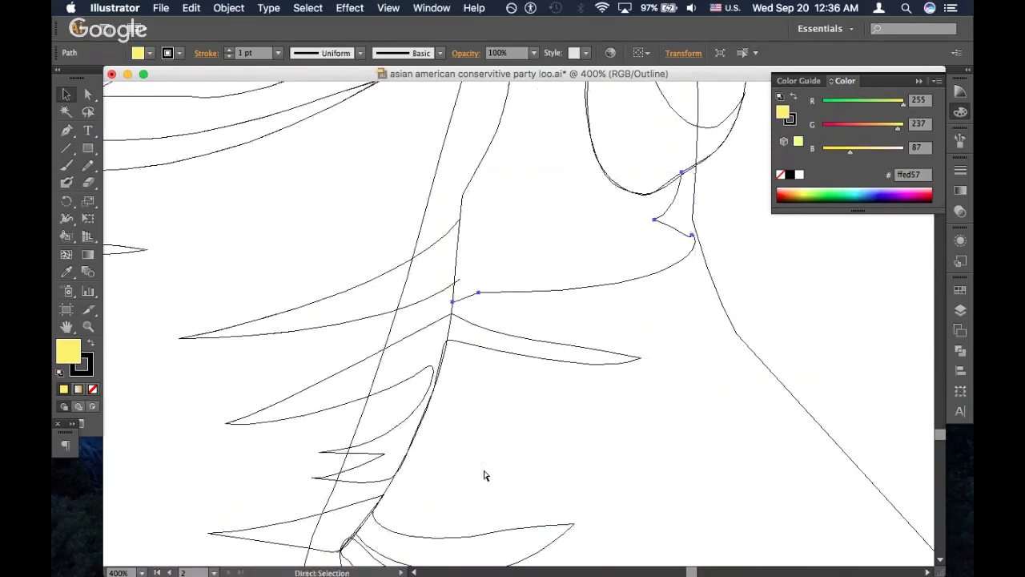
key("ctrl+minus")
key("ctrl+minus")
key("ctrl+minus")
key("ctrl+y")
key("v")
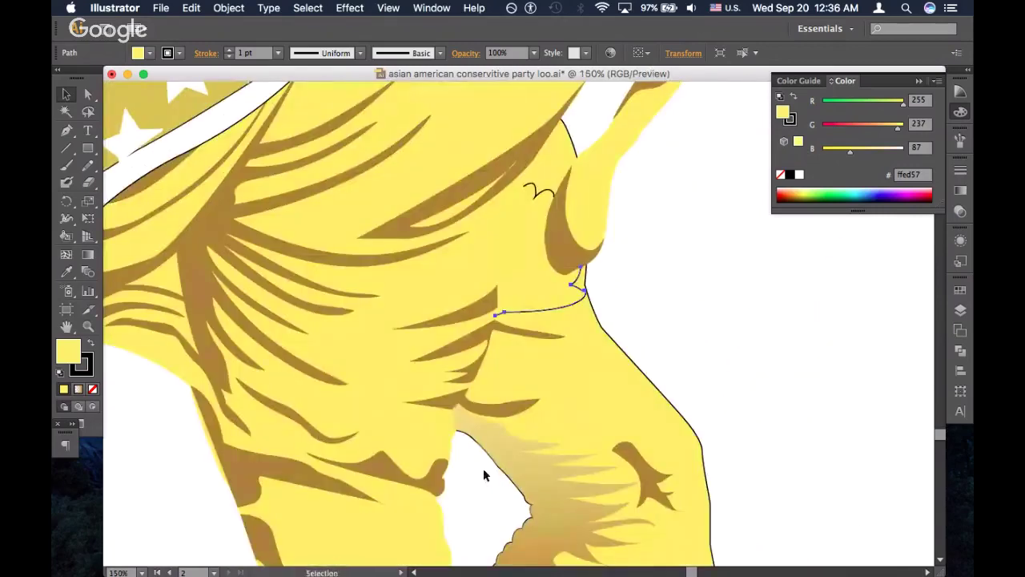
key("a")
key("ctrl+y")
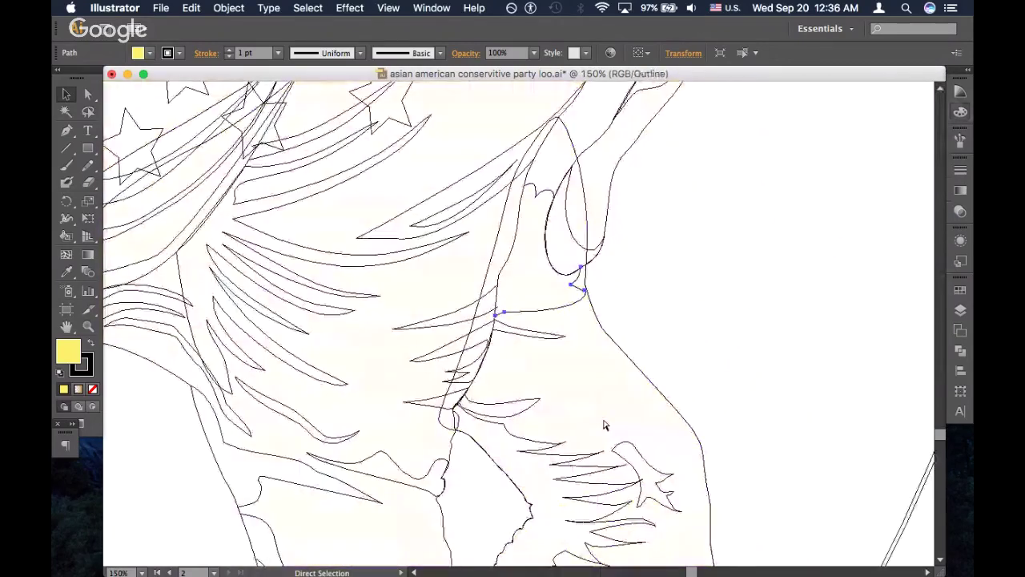
key("ctrl+y")
key("ctrl+y")
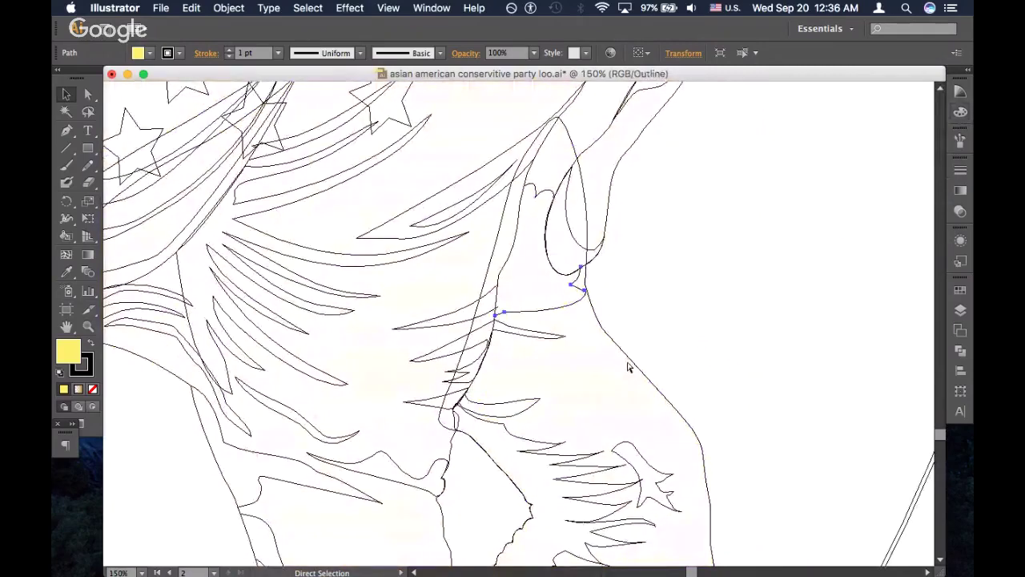
Look over the hind legs and the whole elephant in outline view to check how the paths are built
key("v")
scroll(628, 366, "left", 10)
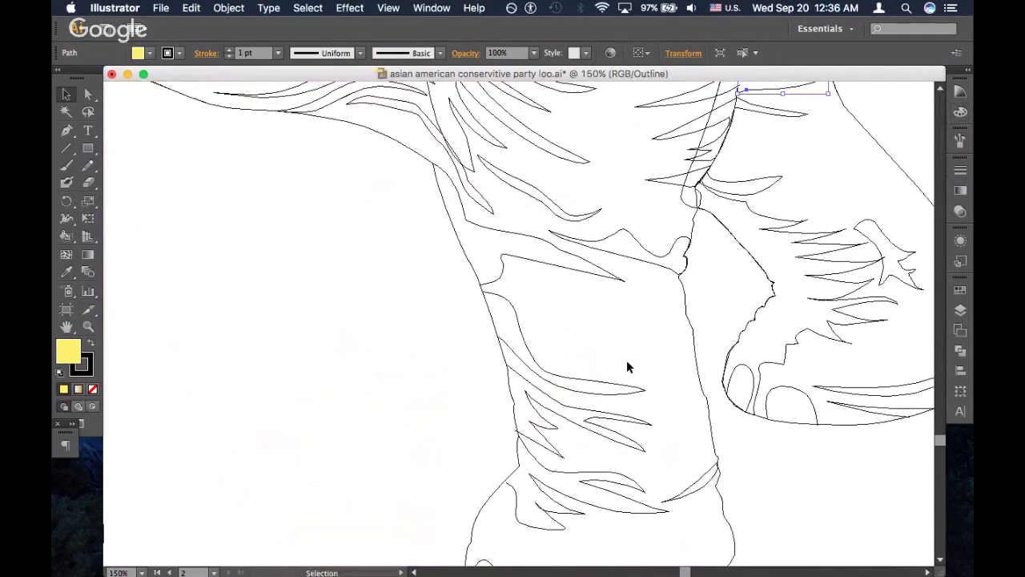
key("a")
key("ctrl+minus")
key("ctrl+minus")
key("ctrl+minus")
key("ctrl+minus")
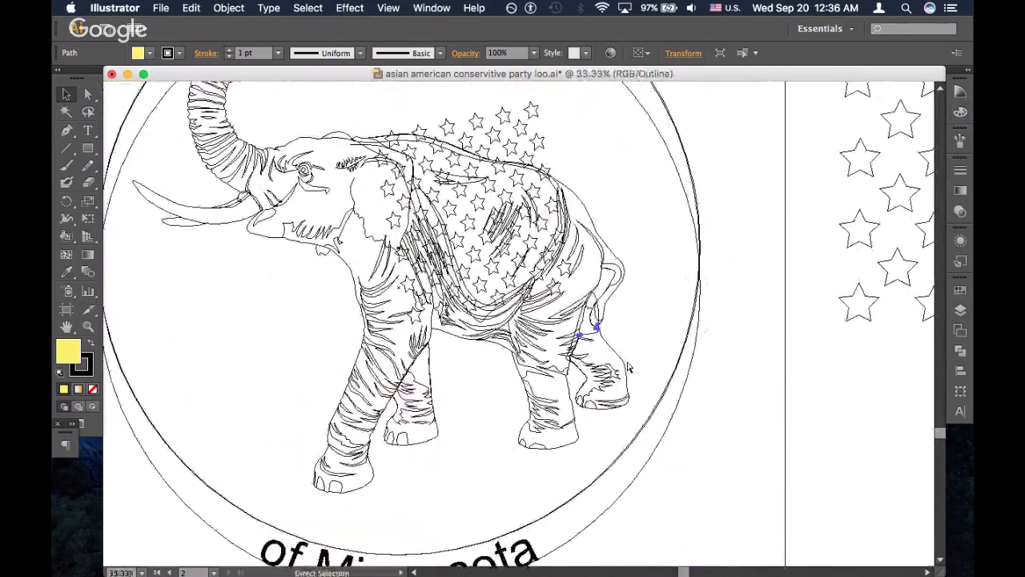
key("v")
scroll(628, 367, "down", 8)
scroll(627, 367, "up", 9)
scroll(627, 367, "left", 3)
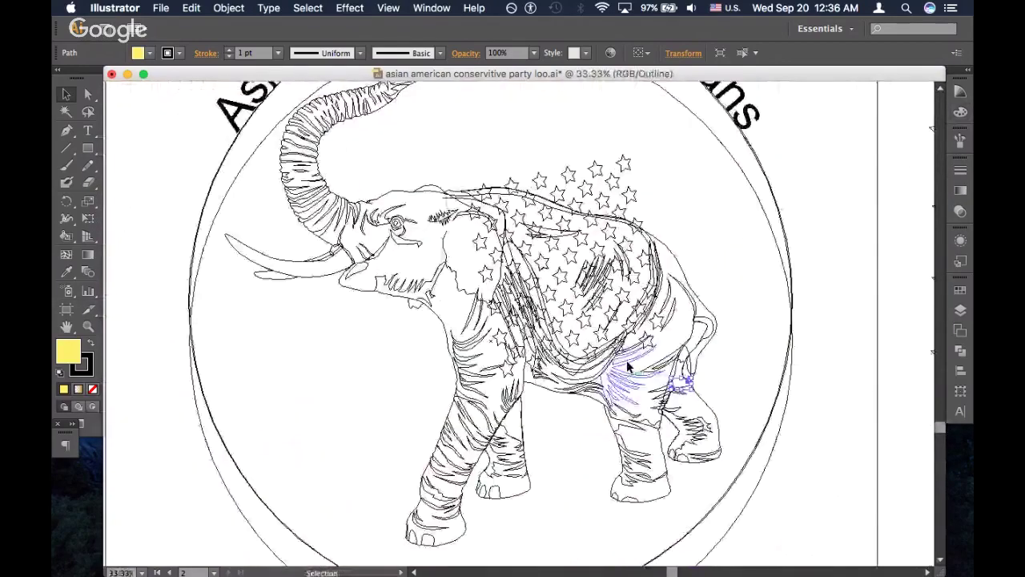
scroll(628, 366, "up", 5)
scroll(627, 366, "down", 6)
scroll(628, 367, "right", 4)
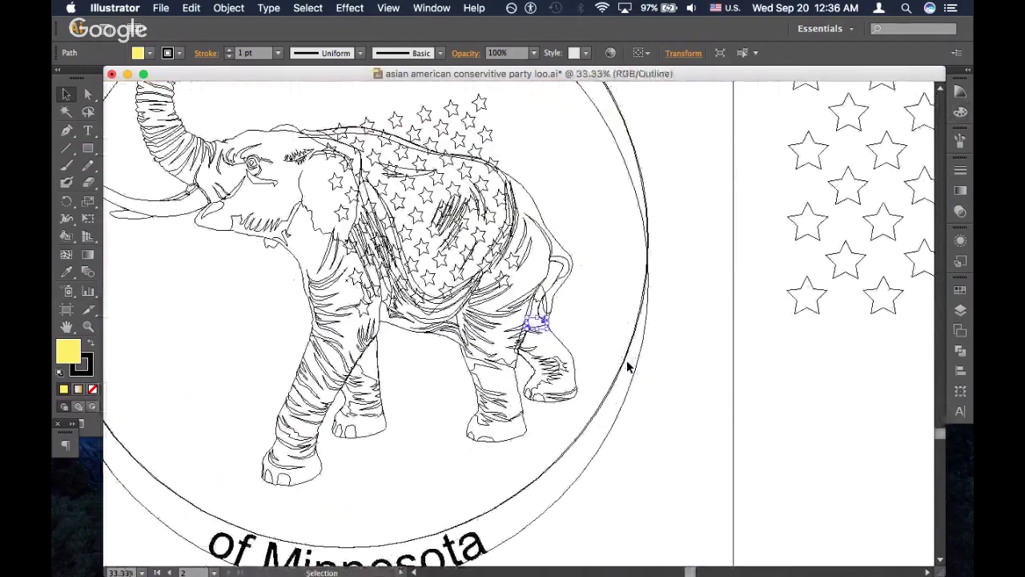
key("a")
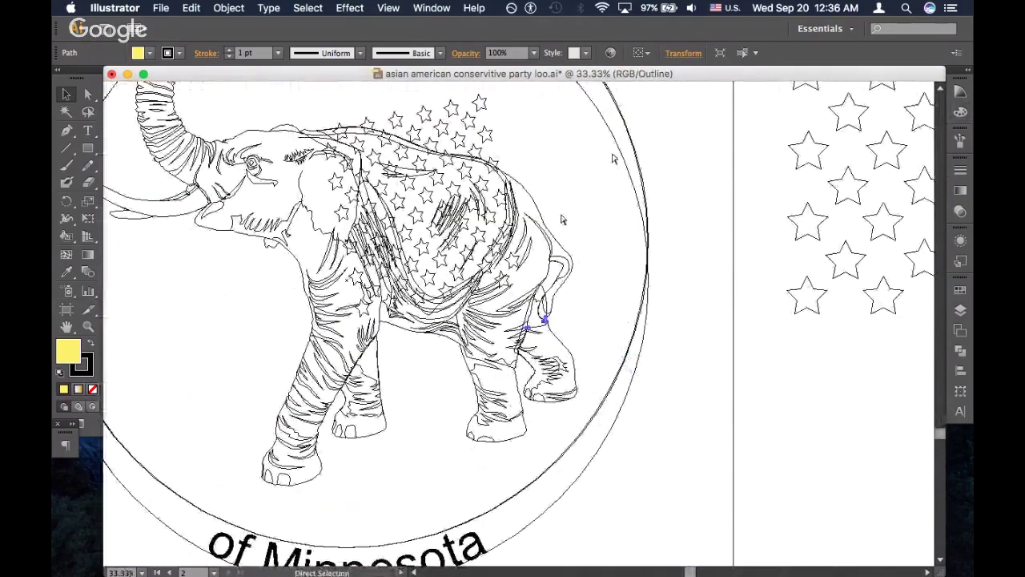
Compare the elephant in preview and outline views, and inspect the hindquarters and tail area closely for remaining black lines
key("super+y")
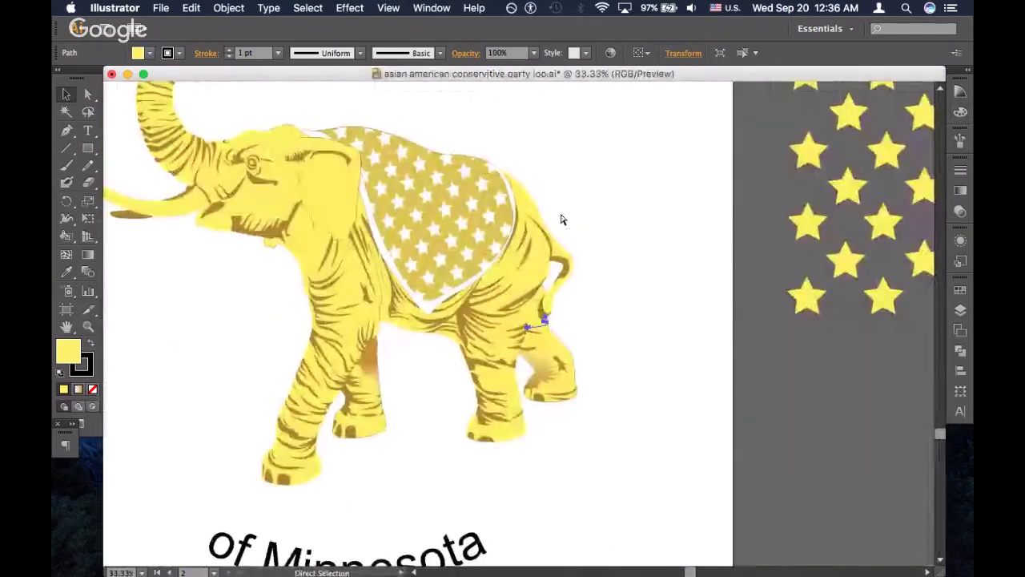
key("super+y")
key("super+y")
key("super+y")
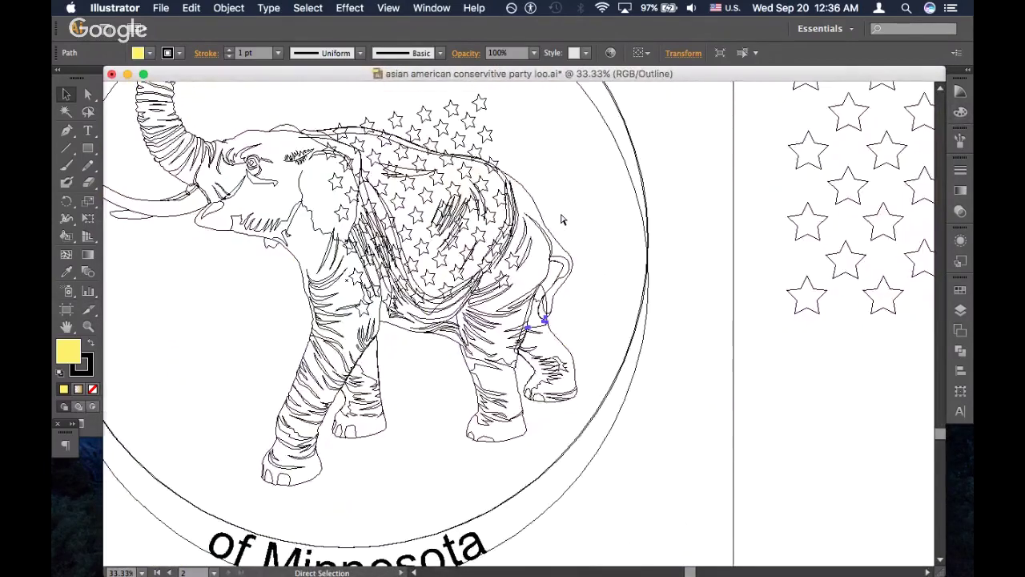
key("super+y")
key("super+y")
key("super+y")
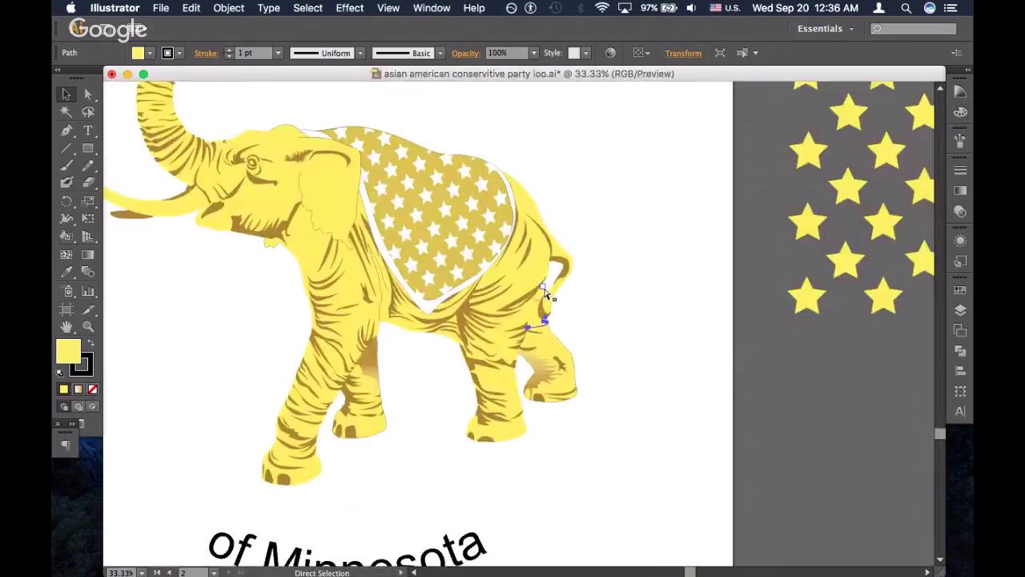
key("super+equal")
key("super+equal")
key("super+equal")
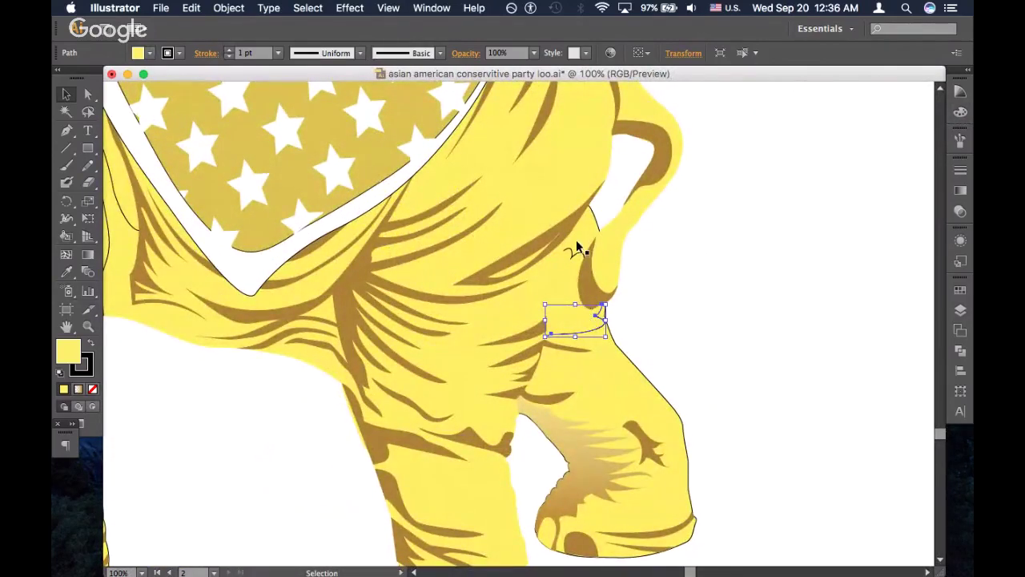
scroll(577, 243, "down", 1)
scroll(576, 240, "down", 2)
scroll(575, 240, "left", 1)
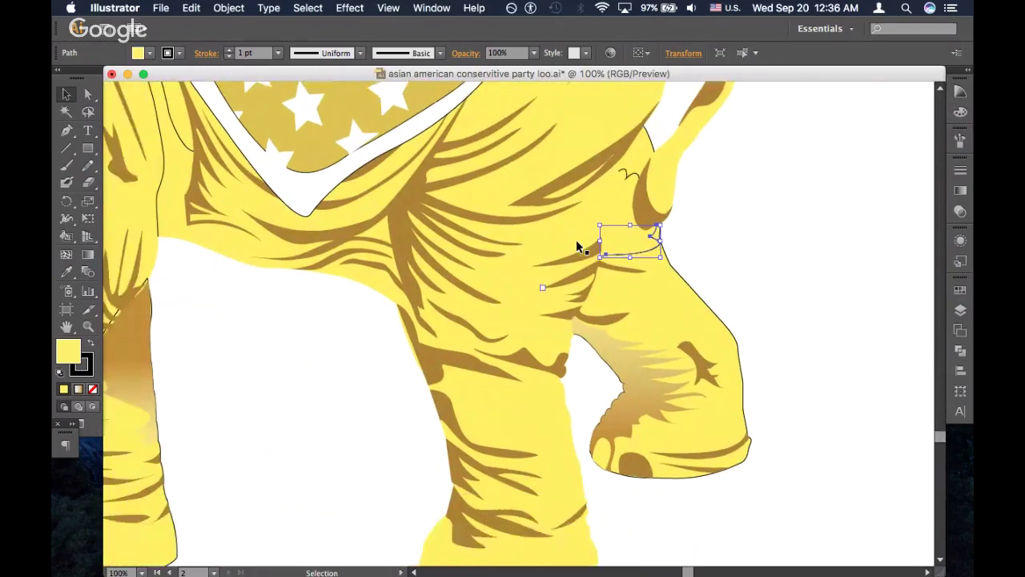
Replace the gradient fill of the raised hind leg's inner shading with the solid brown of the wrinkle just above it
left_click(622, 368)
key("i")
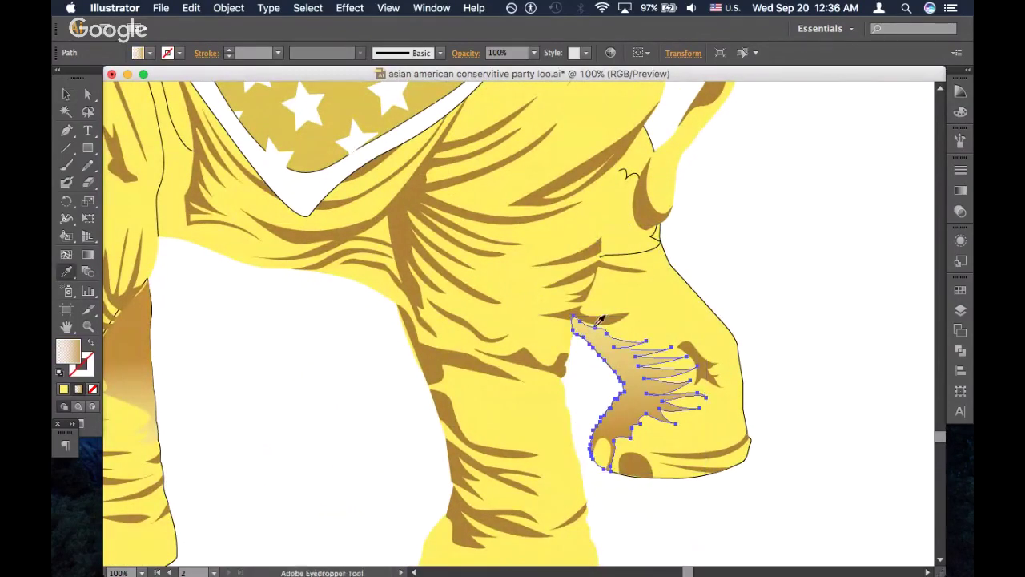
left_click(605, 315)
left_click(802, 329, "super")
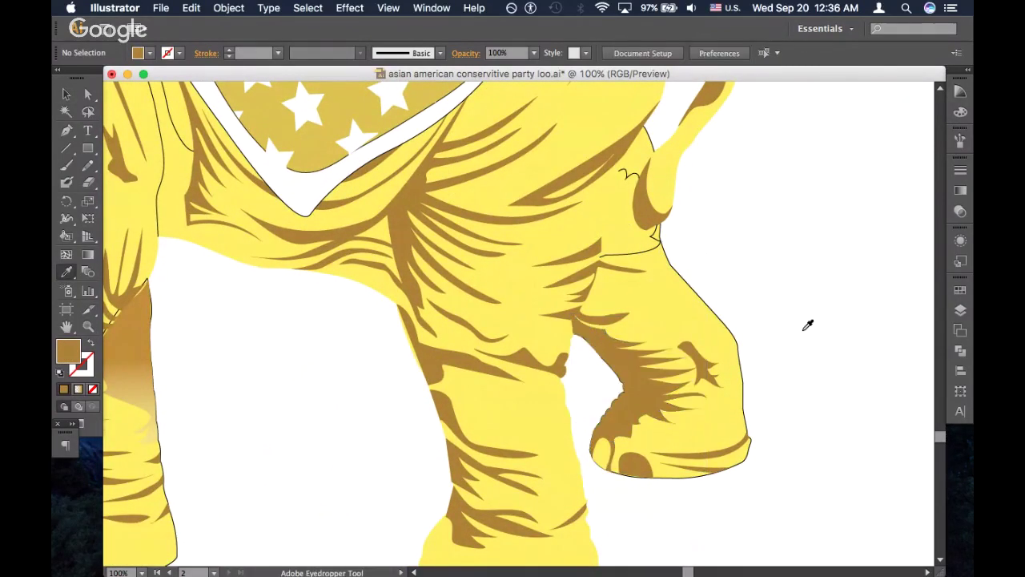
Select the solid brown shading on the raised hind leg and examine its edge up close and in the whole elephant
key("super+equal")
key("super+equal")
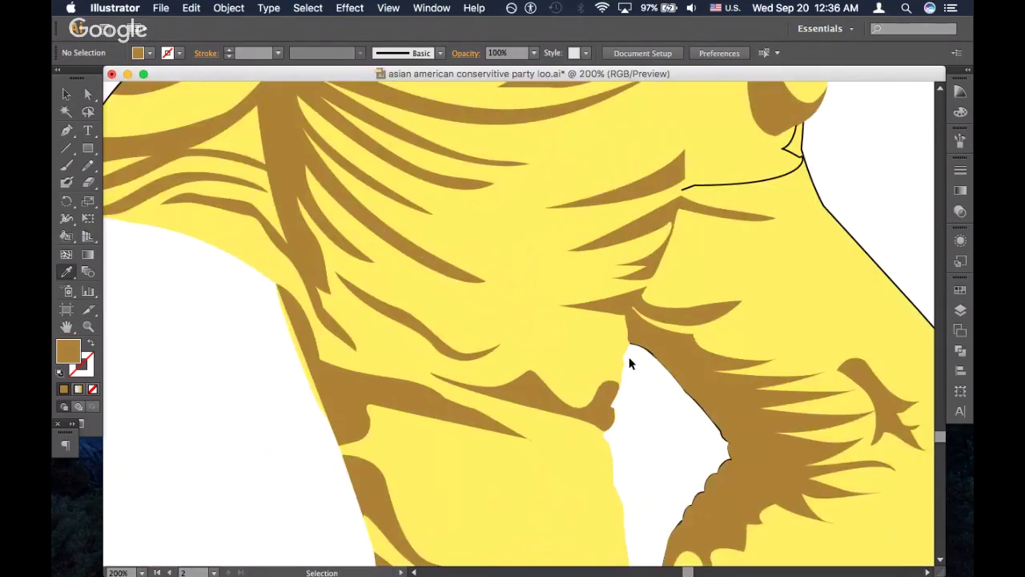
left_click(649, 339, "super")
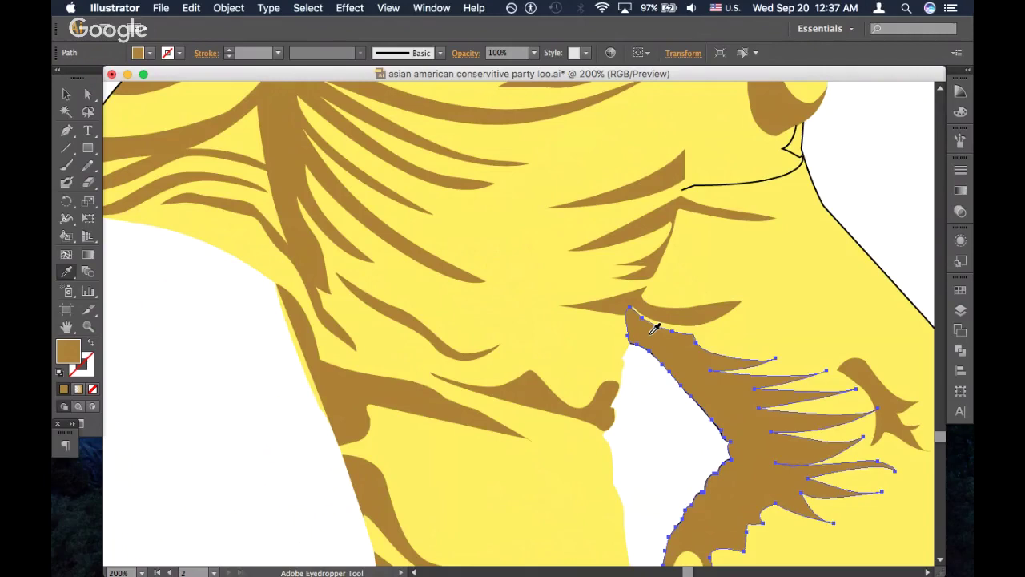
key("super+minus")
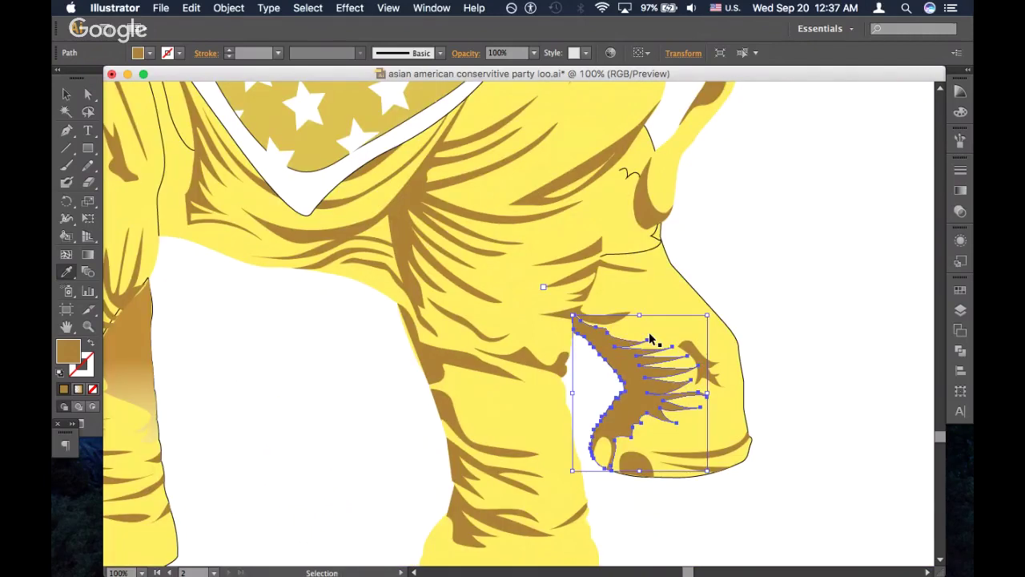
key("super+minus")
key("super+minus")
key("super+minus")
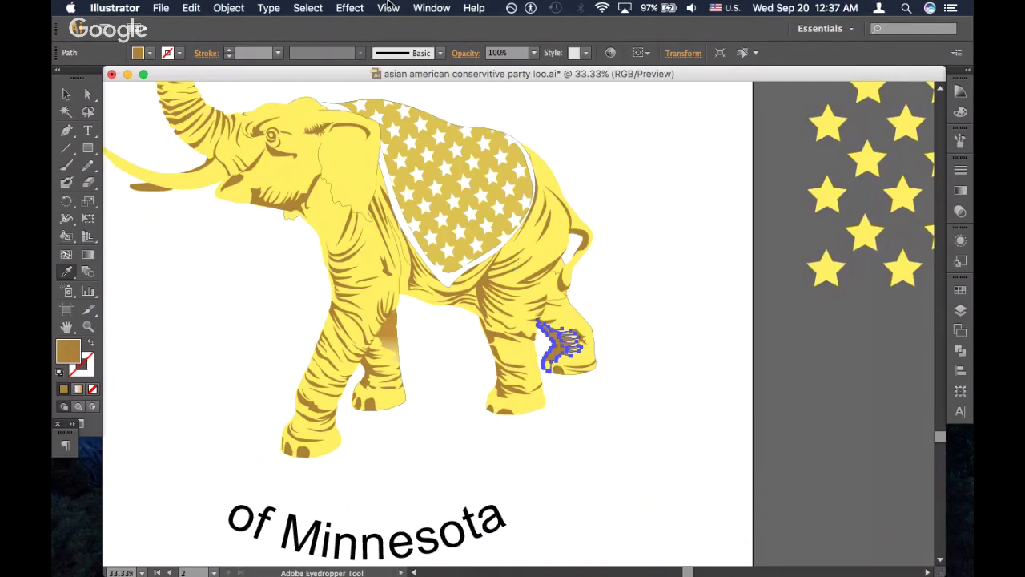
Disable f.lux until sunrise, bring the elephant into view and dismiss the f.lux notification
left_click(511, 8)
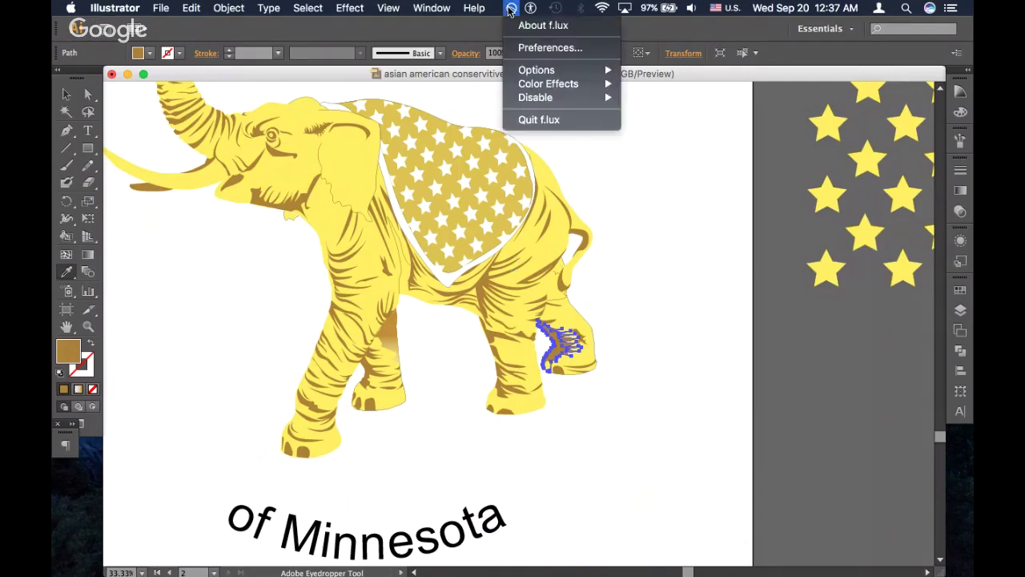
mouse_move(552, 87)
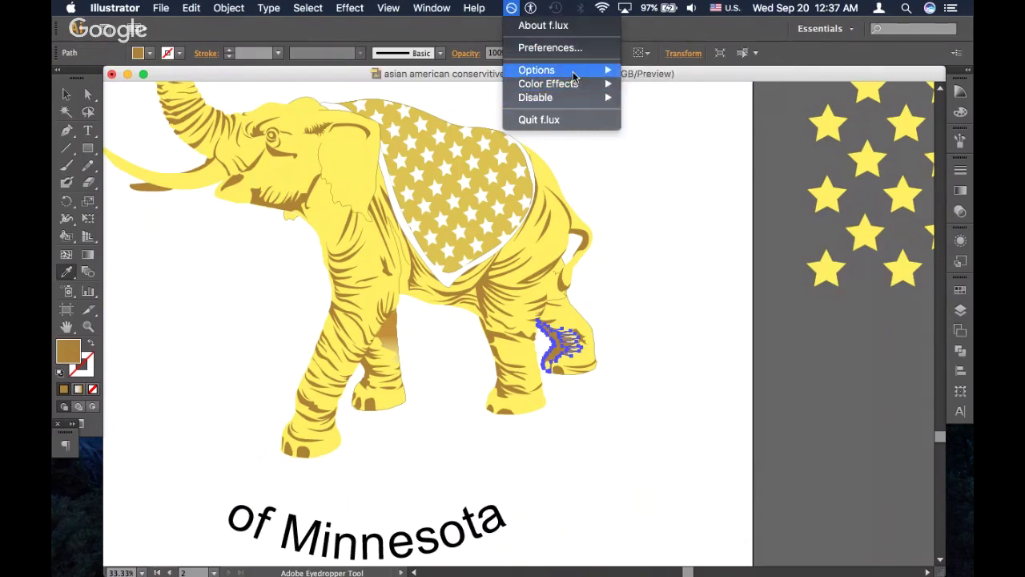
mouse_move(584, 97)
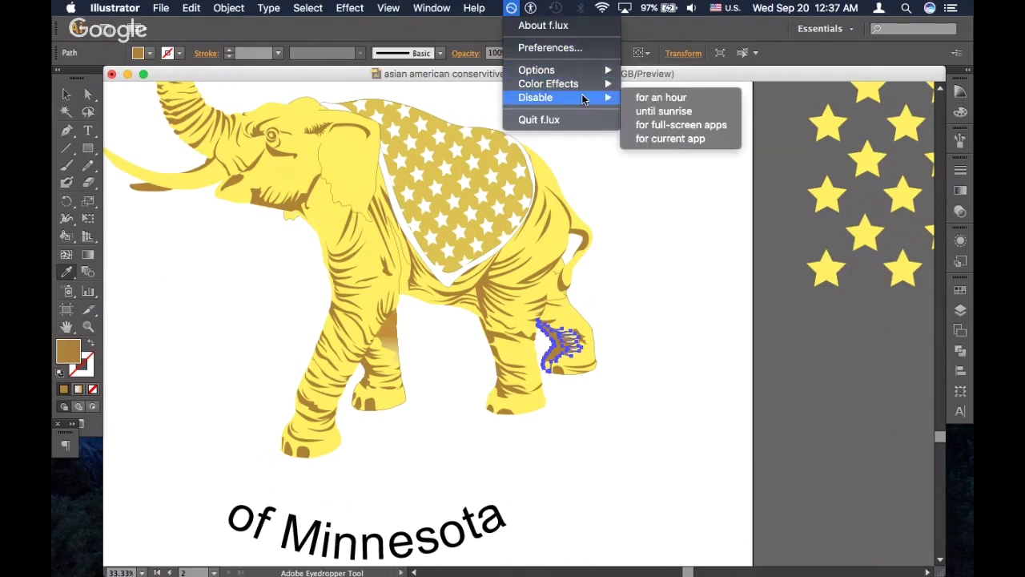
left_click(650, 111)
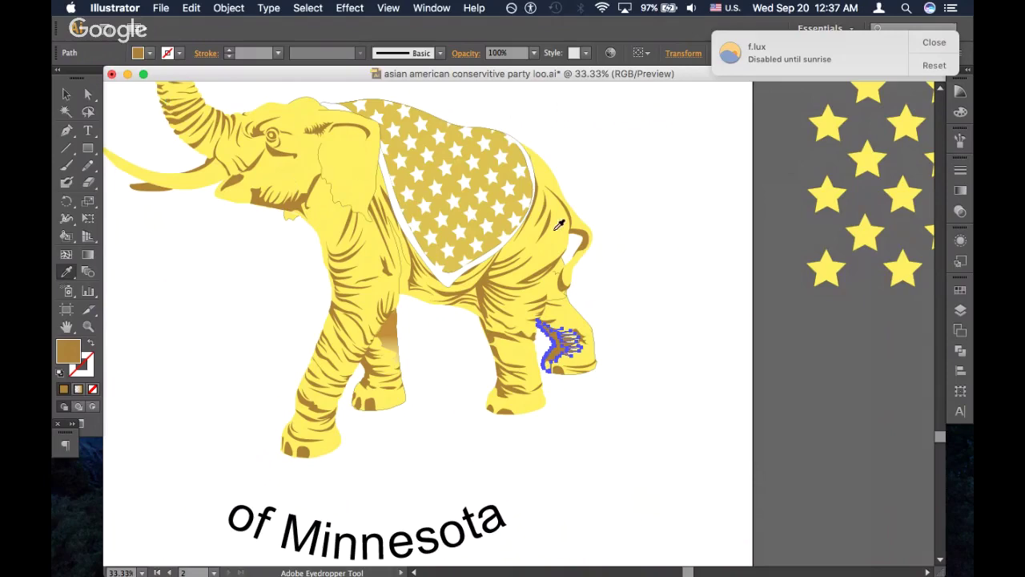
scroll(642, 272, "left", 5)
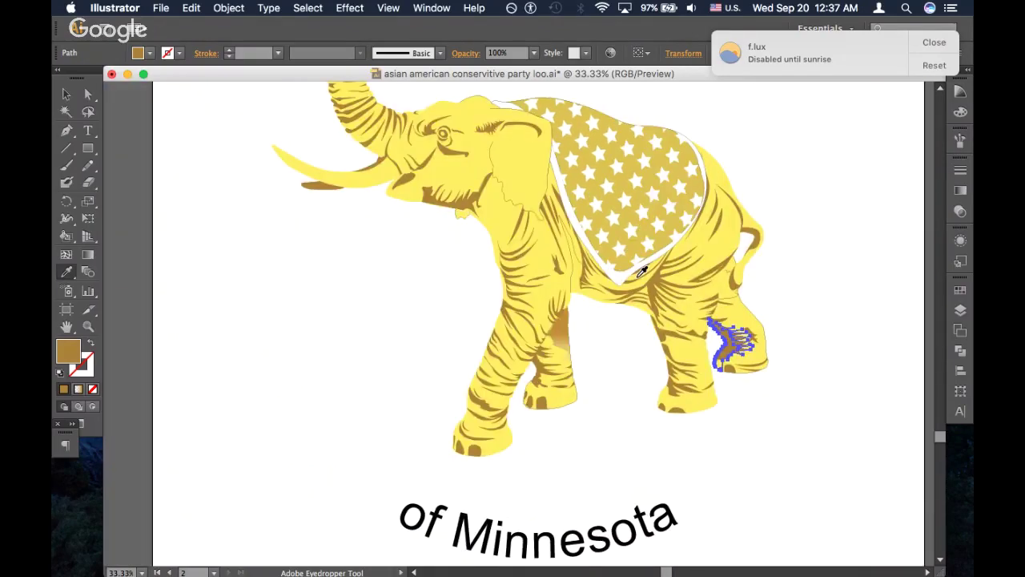
scroll(642, 272, "up", 3)
scroll(642, 272, "right", 1)
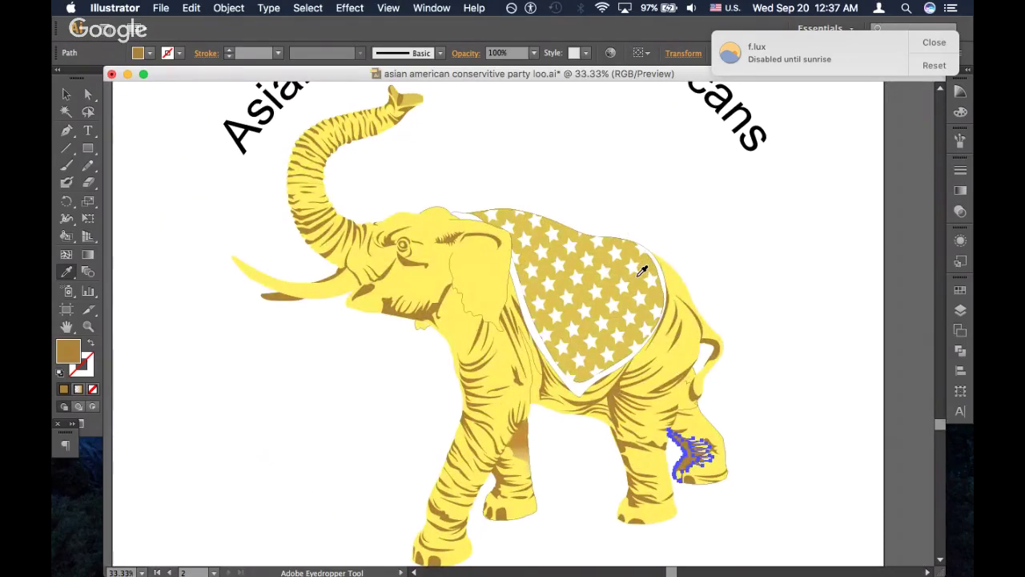
left_click(935, 44)
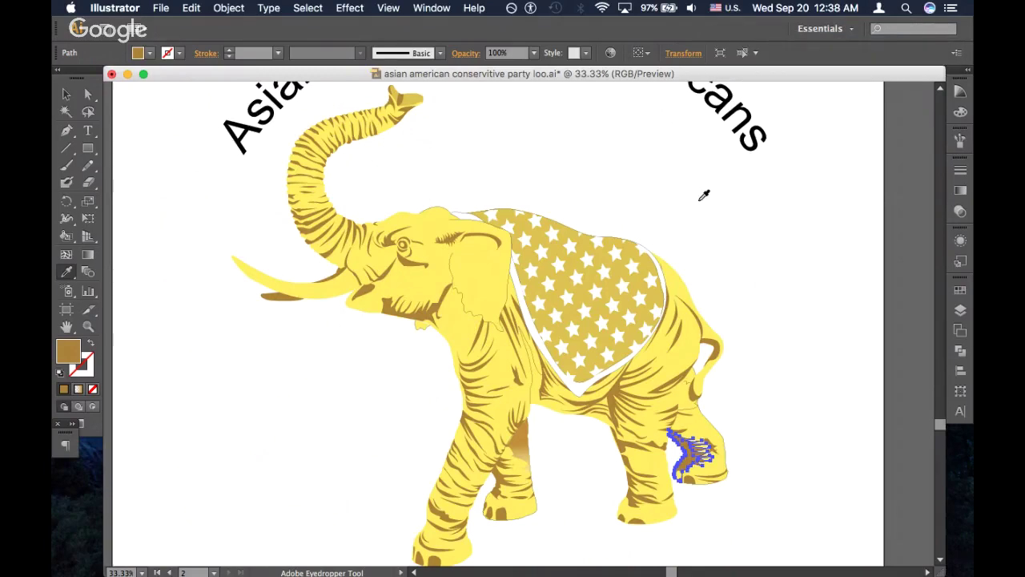
Look over the elephant's colours with f.lux disabled, turn f.lux back on and deselect the hind leg shading
scroll(702, 194, "up", 4)
scroll(702, 193, "left", 2)
scroll(702, 194, "right", 2)
scroll(702, 194, "down", 7)
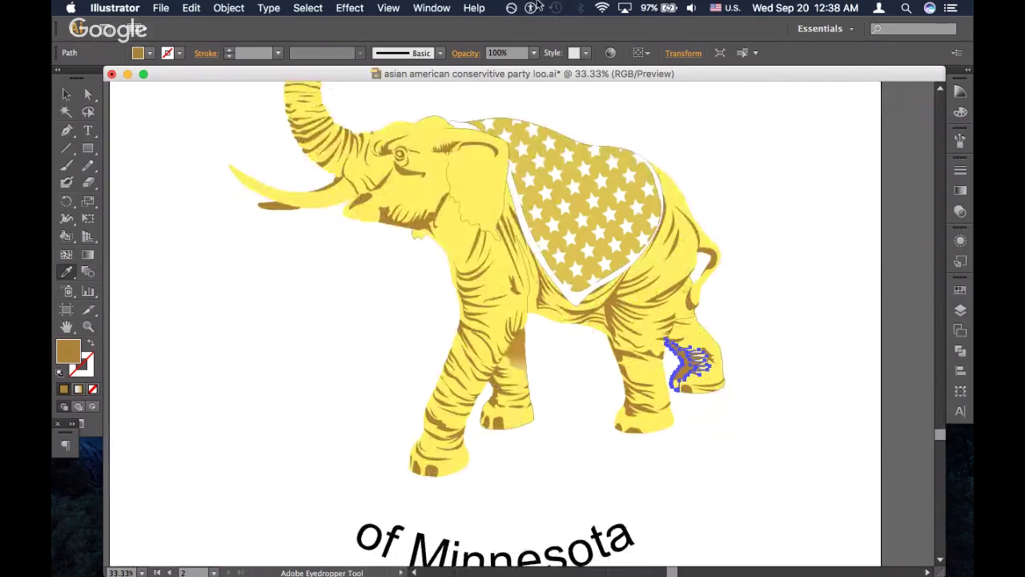
left_click(512, 8)
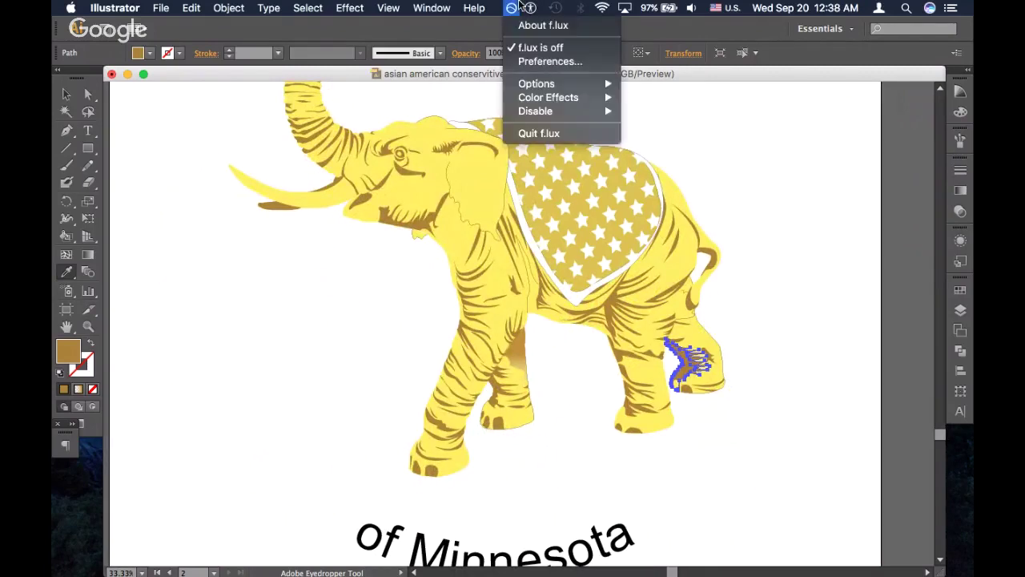
left_click(540, 48)
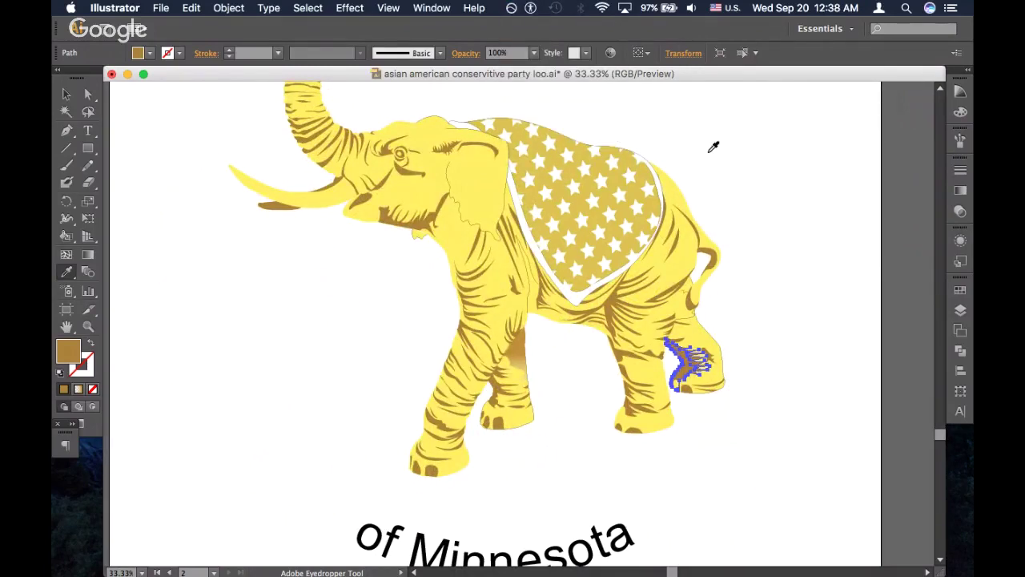
left_click(853, 192, "super")
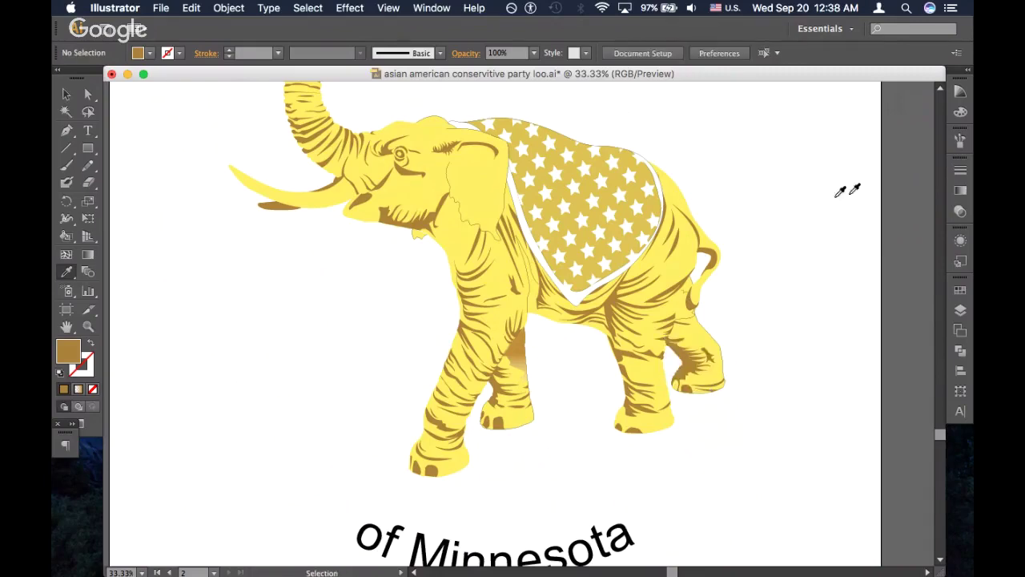
Select the gradient shading on the upper part of the far front leg and examine its edges against the surrounding wrinkles
key("super+equal")
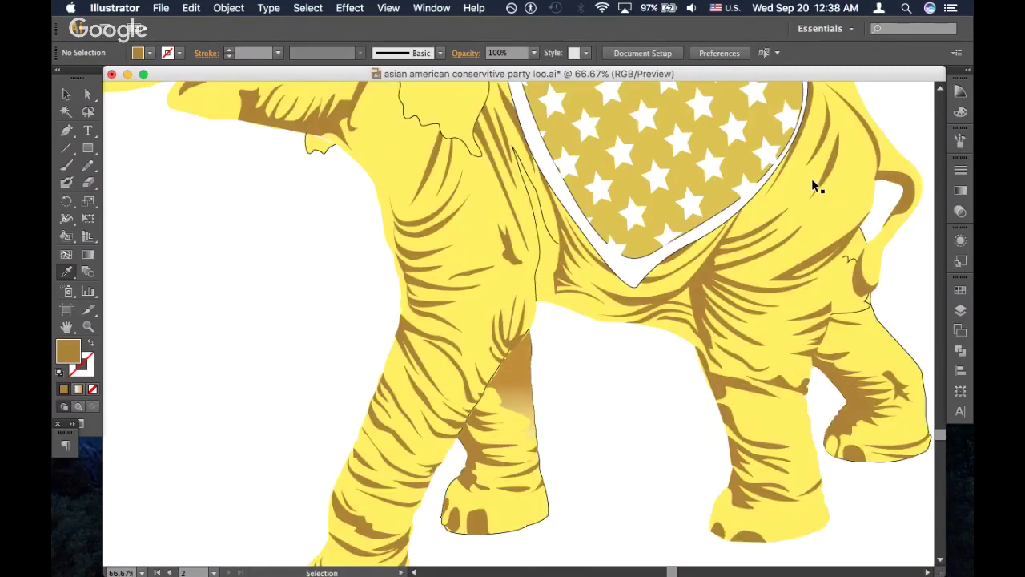
scroll(811, 177, "down", 3)
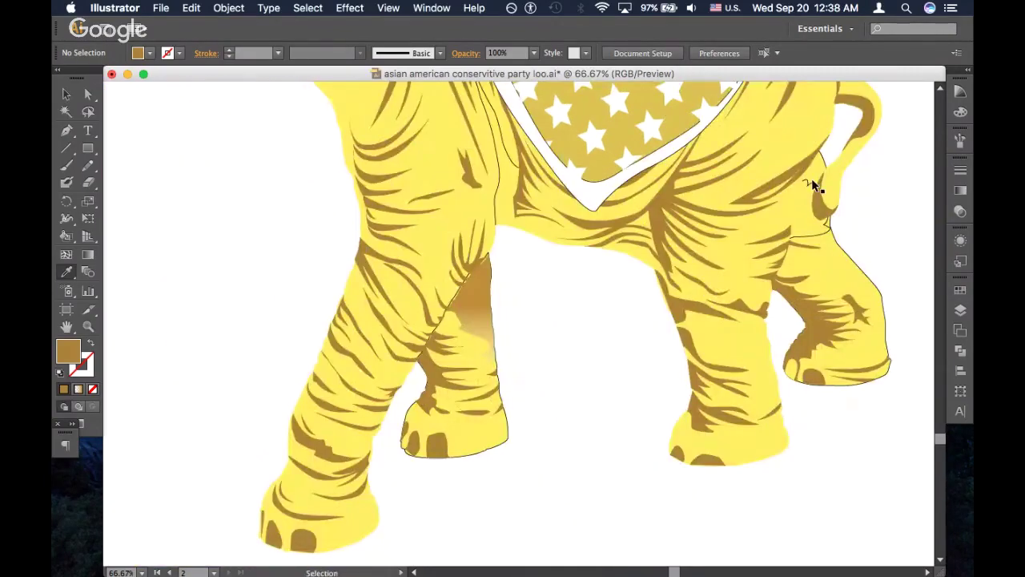
key("super+equal")
key("super+equal")
key("super+equal")
left_click(387, 223)
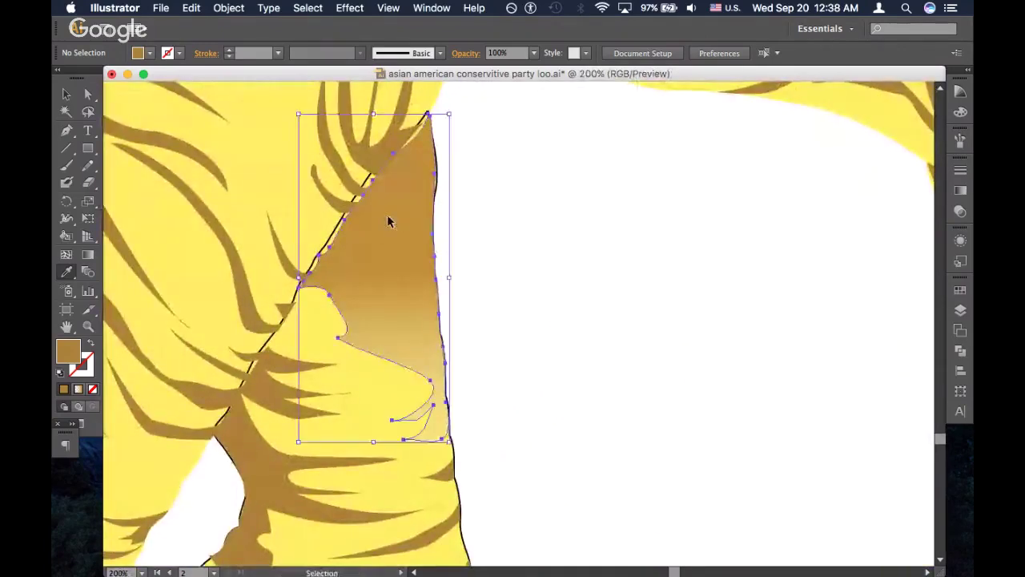
key("i")
key("super+equal")
scroll(393, 211, "left", 5)
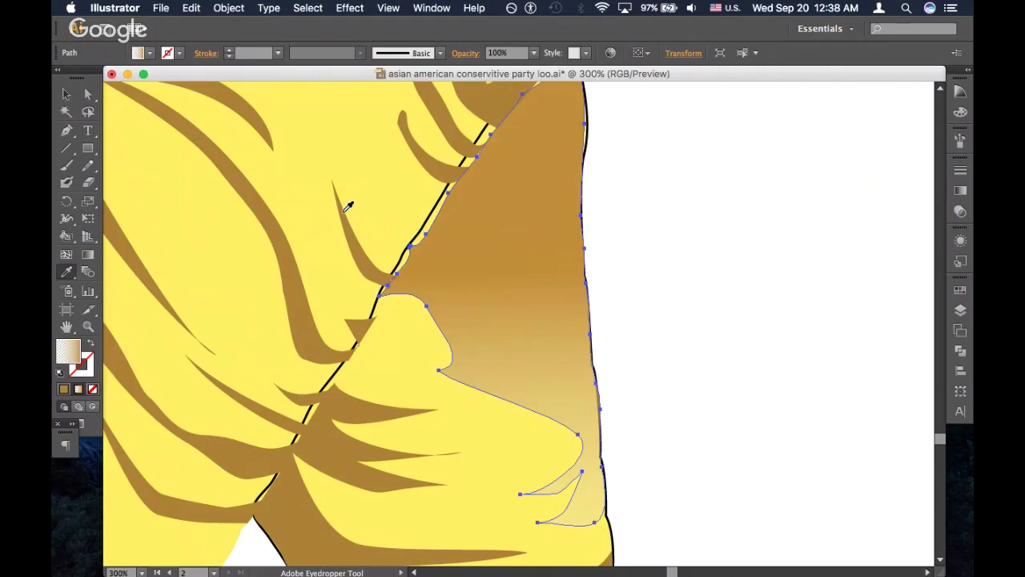
key("v")
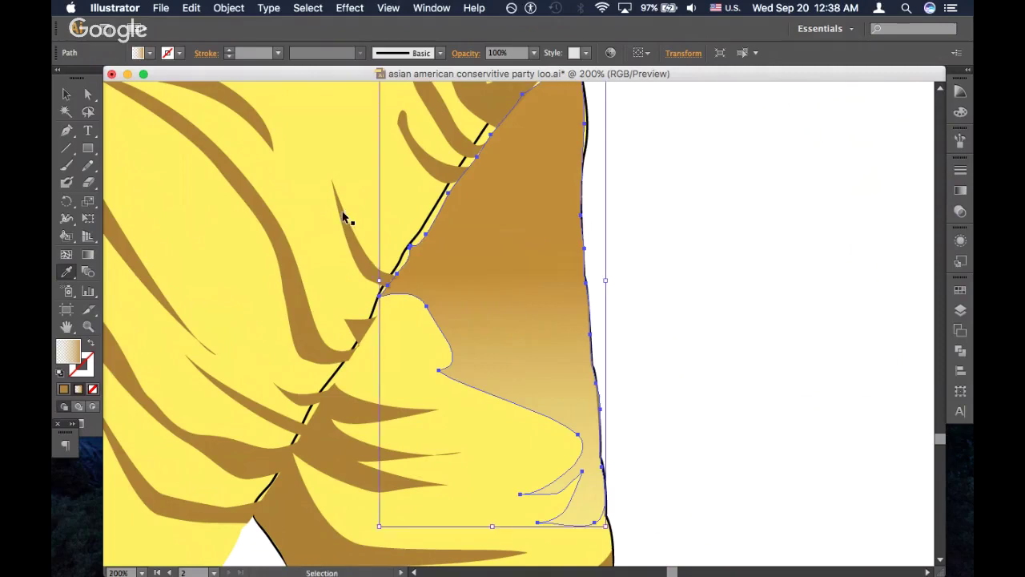
key("super+minus")
key("super+minus")
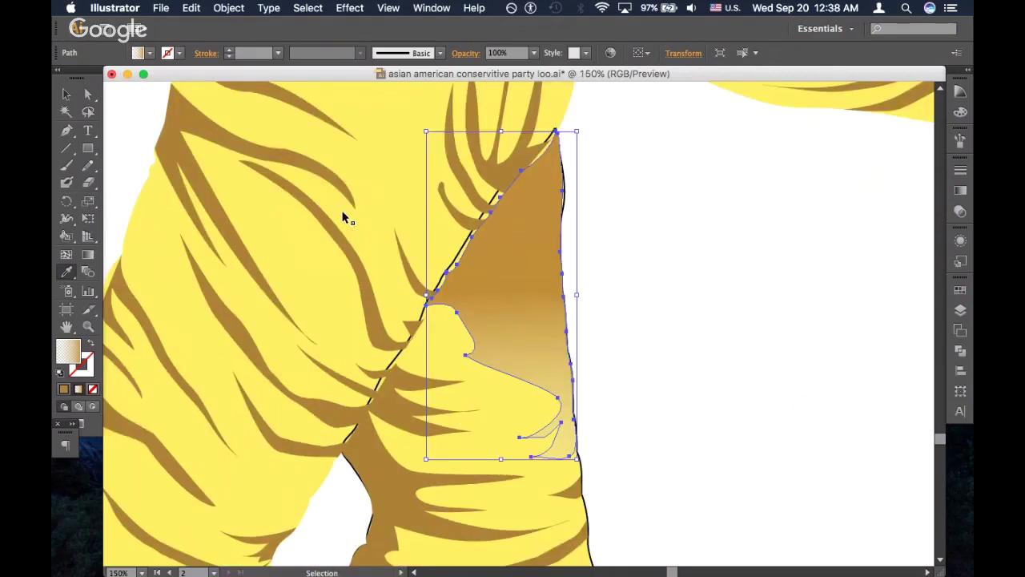
Remove the black stroke from the yellow shape of the far front leg and deselect it
key("super+plus")
left_click(336, 374)
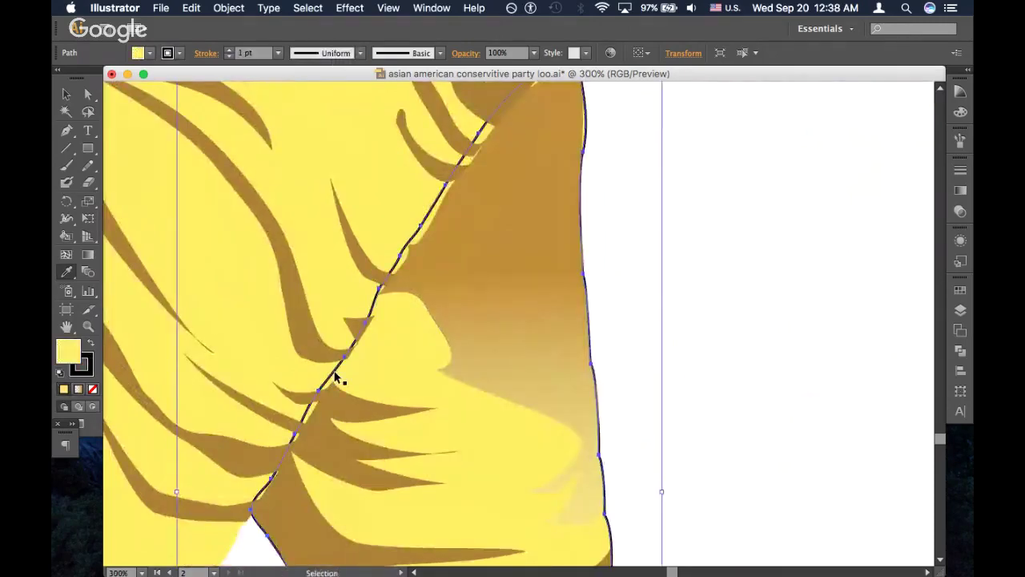
key("super+minus")
key("super+minus")
key("super+minus")
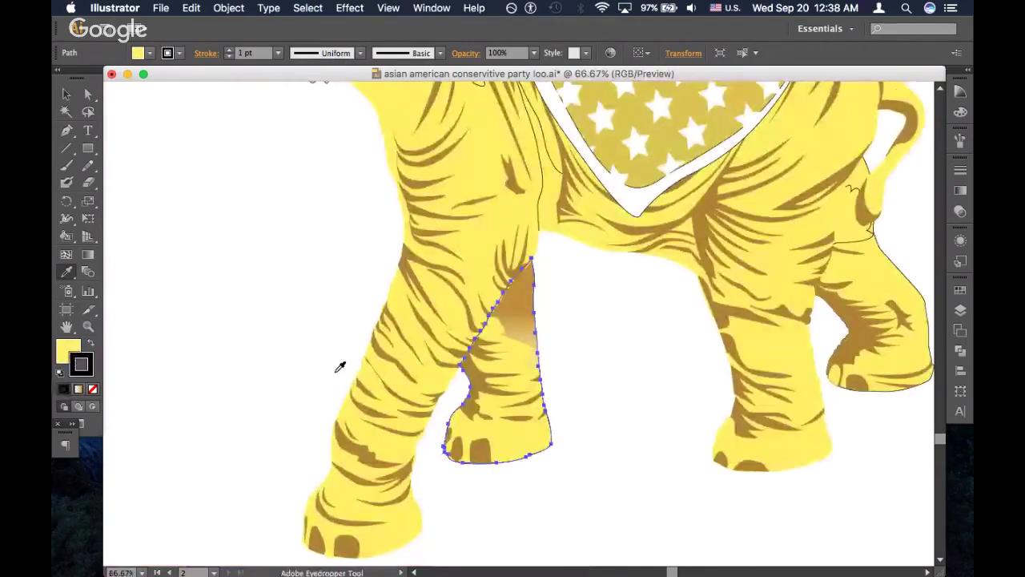
key("x")
key("slash")
left_click(610, 405)
key("i")
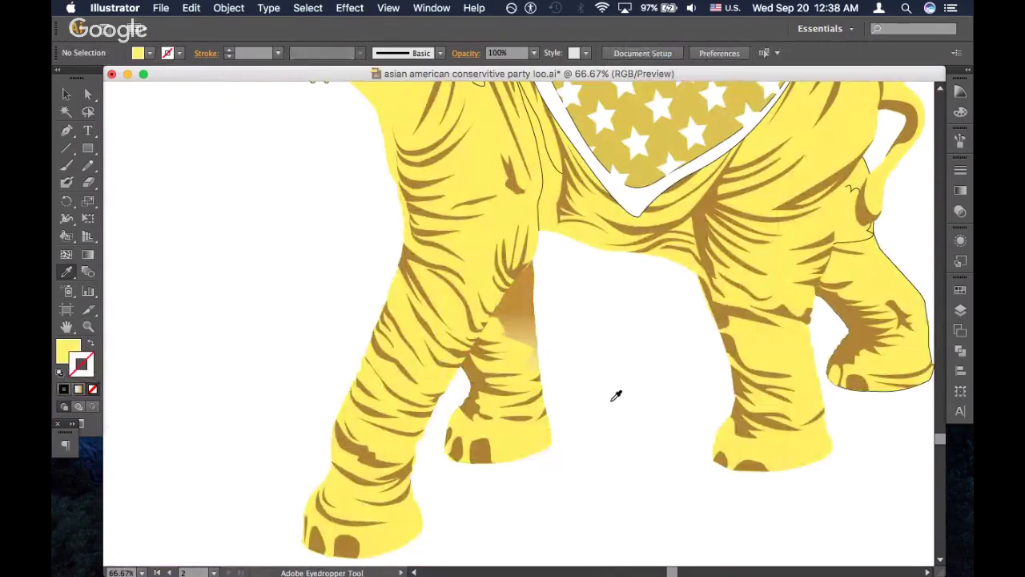
Select the black-stroked crease path behind the front shoulder and examine how it runs down to the belly edge
scroll(611, 369, "up", 5)
scroll(611, 368, "right", 4)
scroll(614, 369, "up", 5)
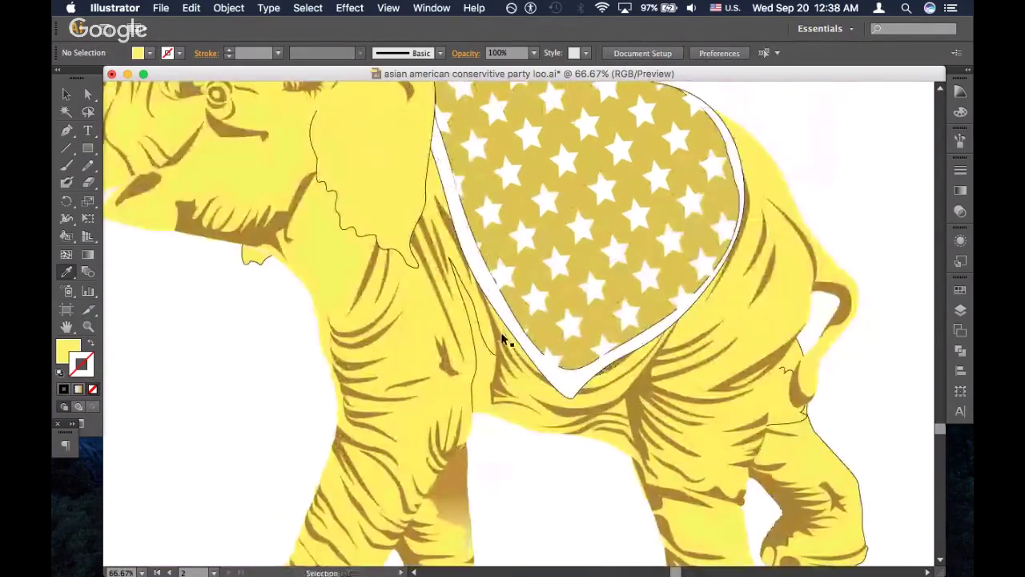
left_click(490, 343, "super")
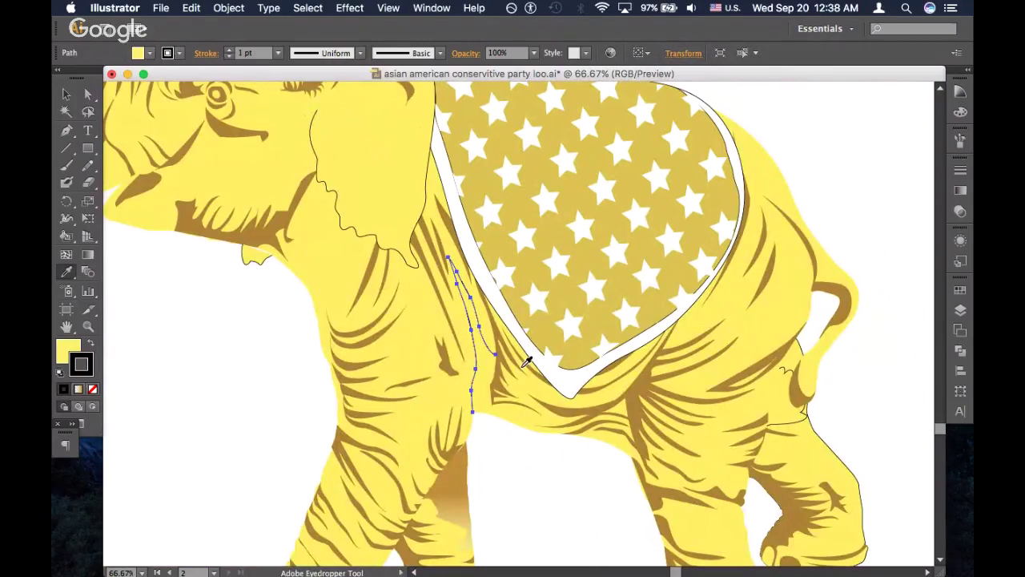
key("v")
key("super+plus")
key("super+plus")
key("super+plus")
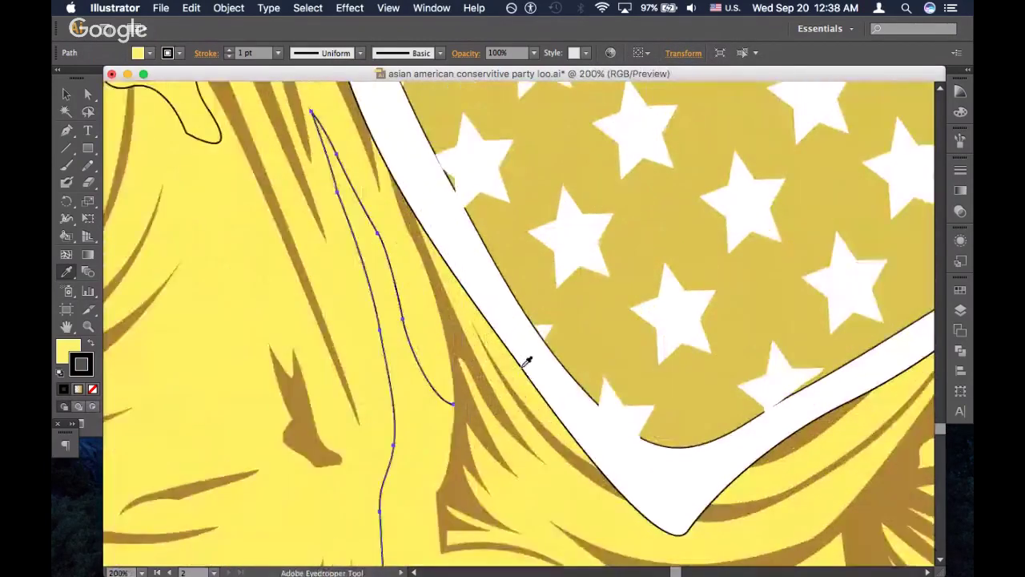
scroll(524, 362, "down", 5)
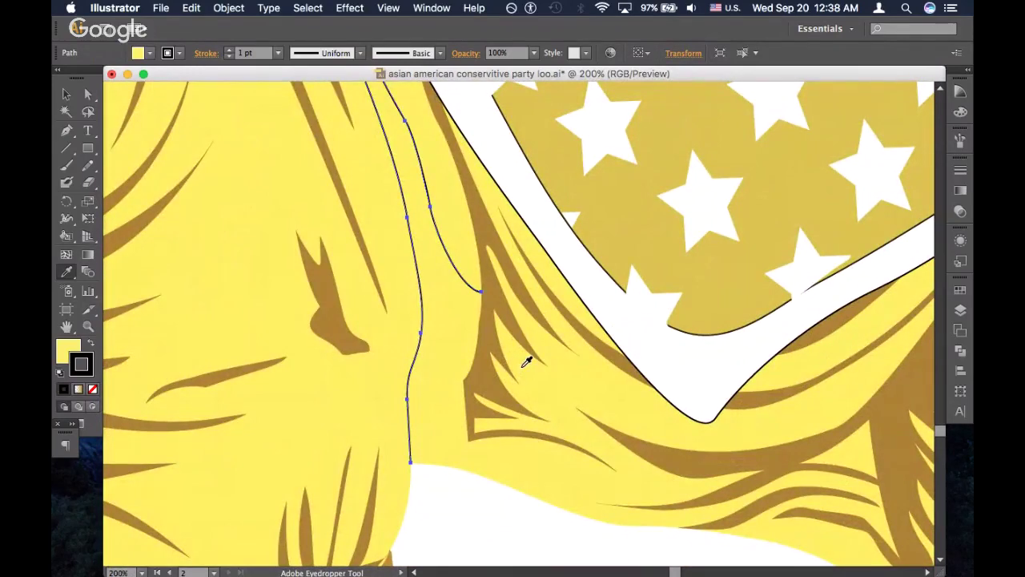
key("super+minus")
key("super+minus")
key("super+minus")
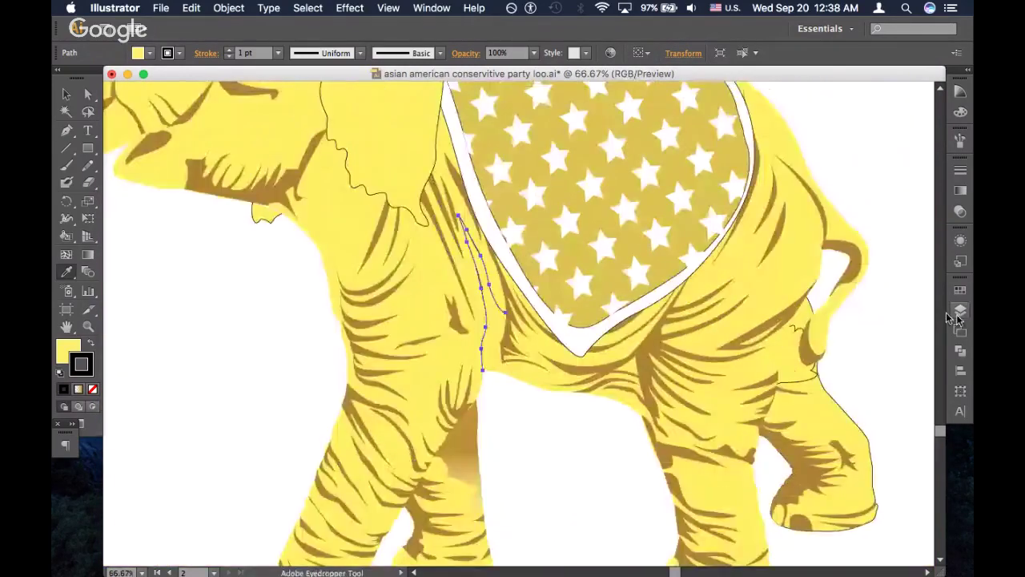
Show Layer 1 with the reference photos behind the upper artboard's elephant and expand its contents in the layer list
left_click(959, 310)
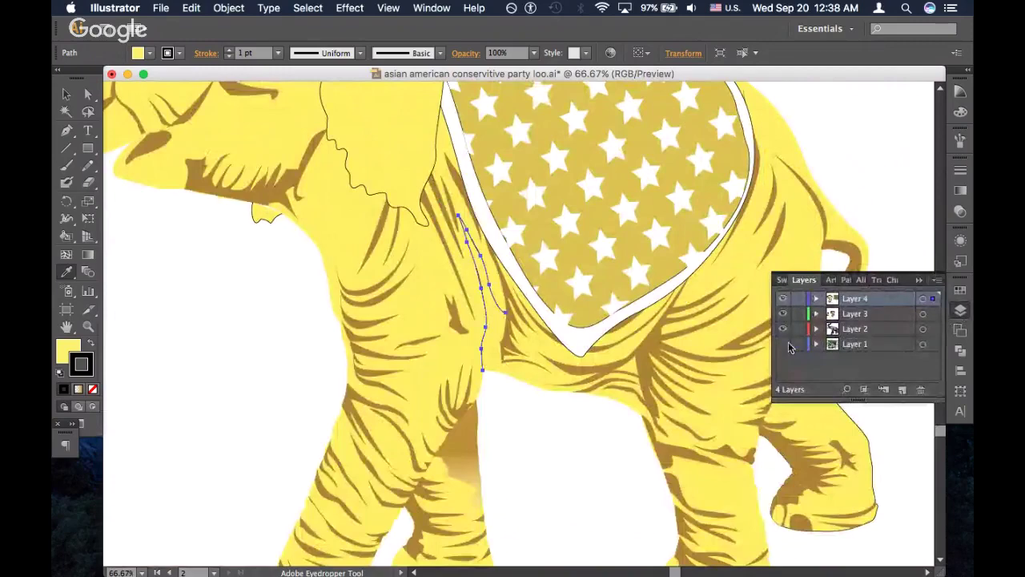
key("super+minus")
key("super+minus")
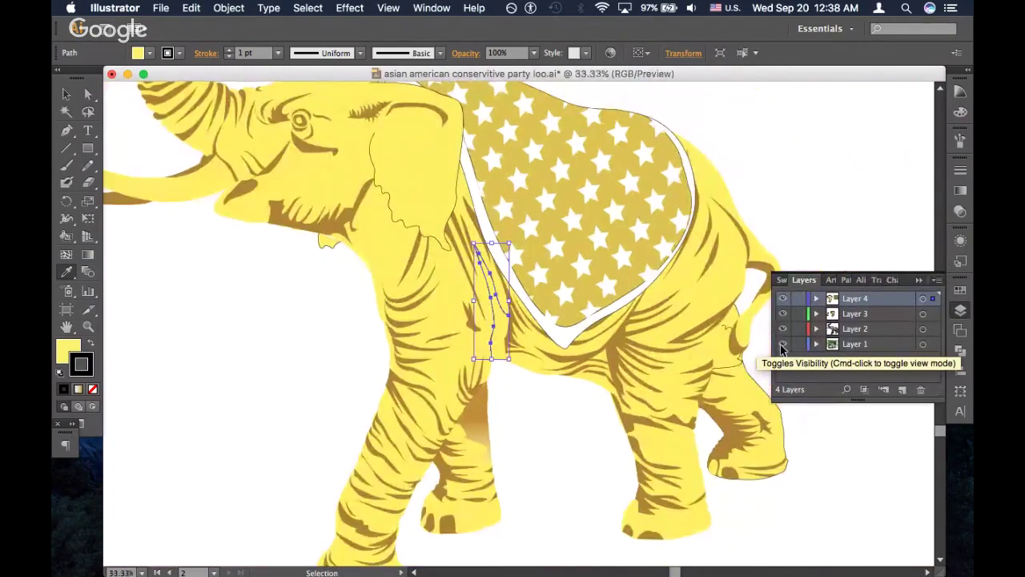
key("super+minus")
key("super+minus")
key("super+minus")
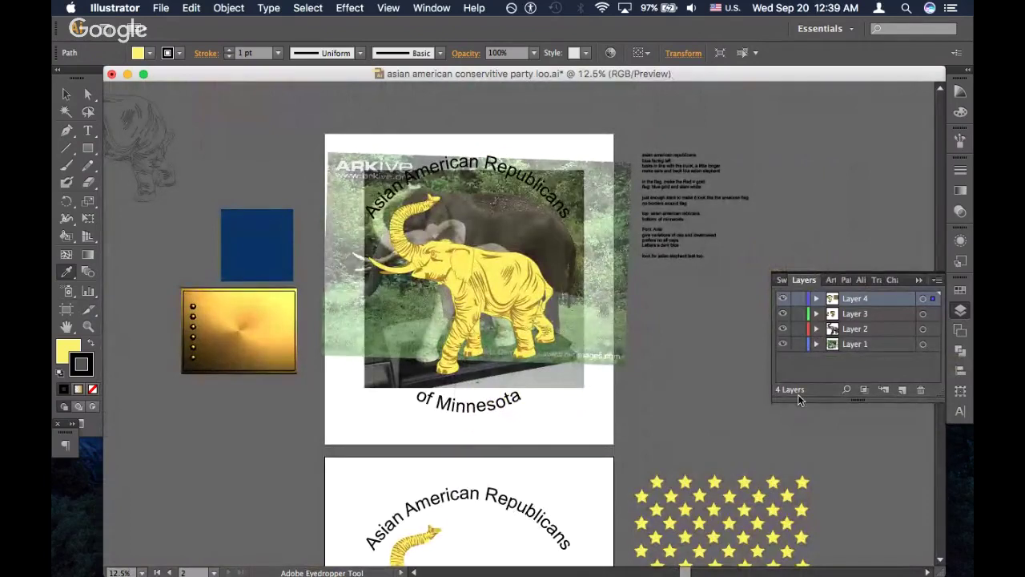
left_click(816, 343)
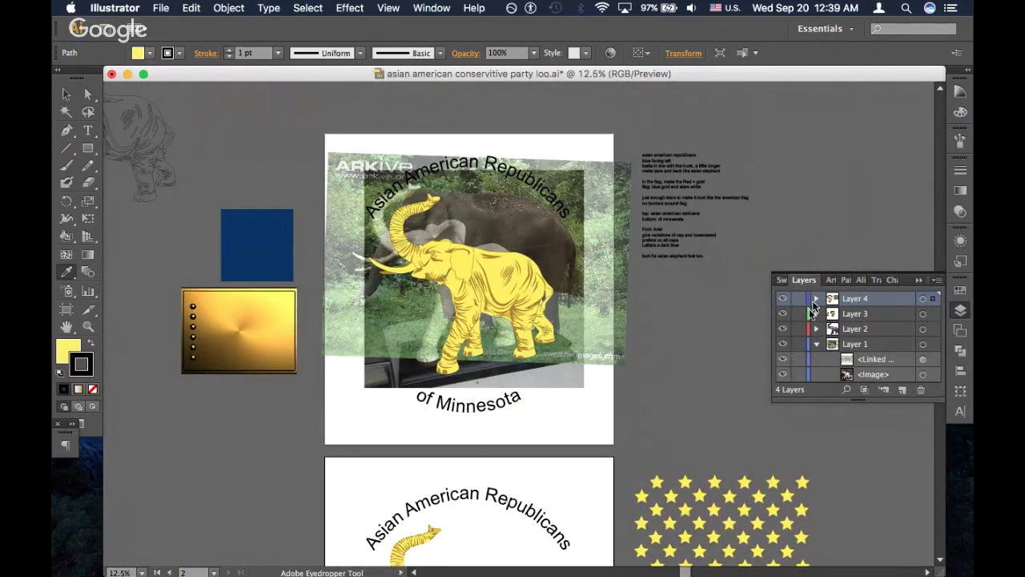
Hide Layers 4, 3 and 2 and the linked jungle photo to view the white elephant statue photo alone
left_click(783, 299)
left_click(783, 314)
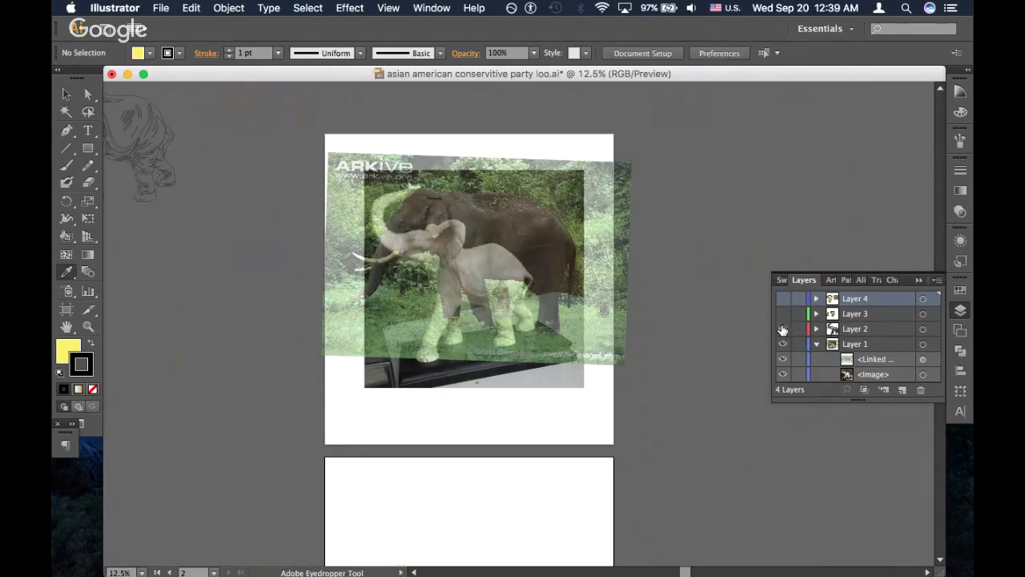
left_click(782, 329)
left_click(782, 329)
left_click(782, 329)
key("super+y")
key("super+y")
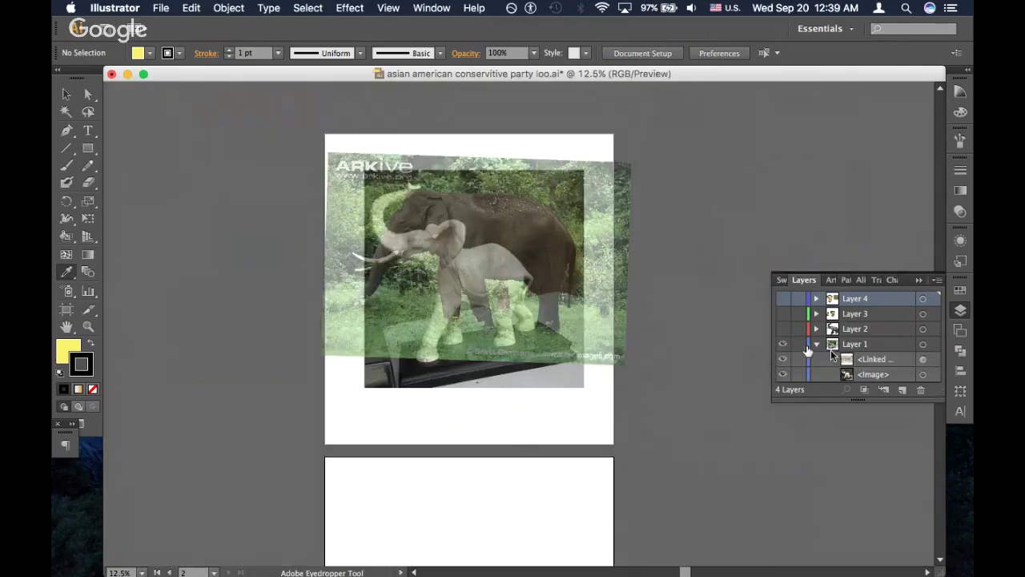
left_click(817, 343)
left_click(816, 344)
left_click(783, 367)
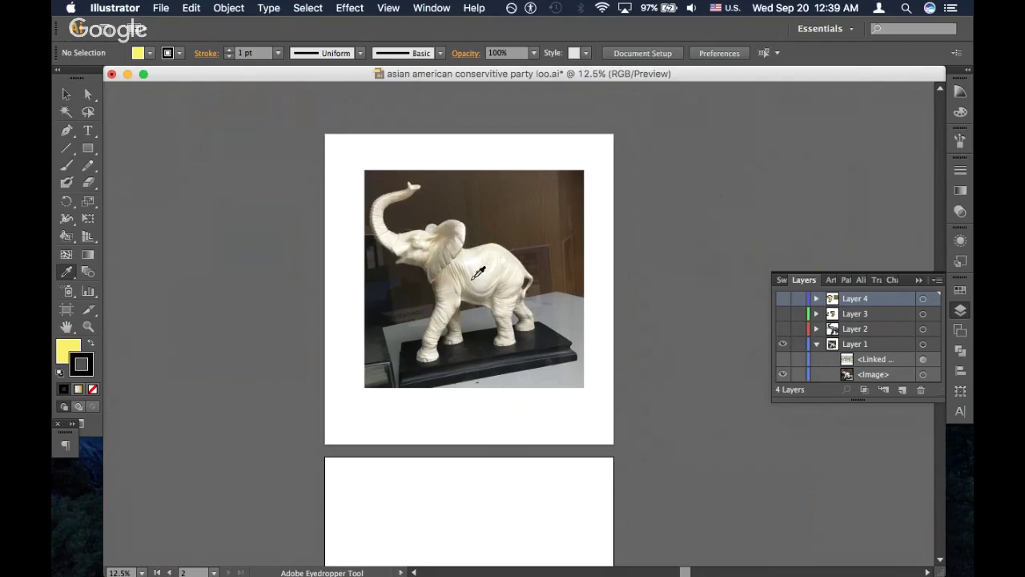
Compare the linked jungle elephant photo with the statue photo by toggling their visibility, leaving both shown
left_click(783, 374)
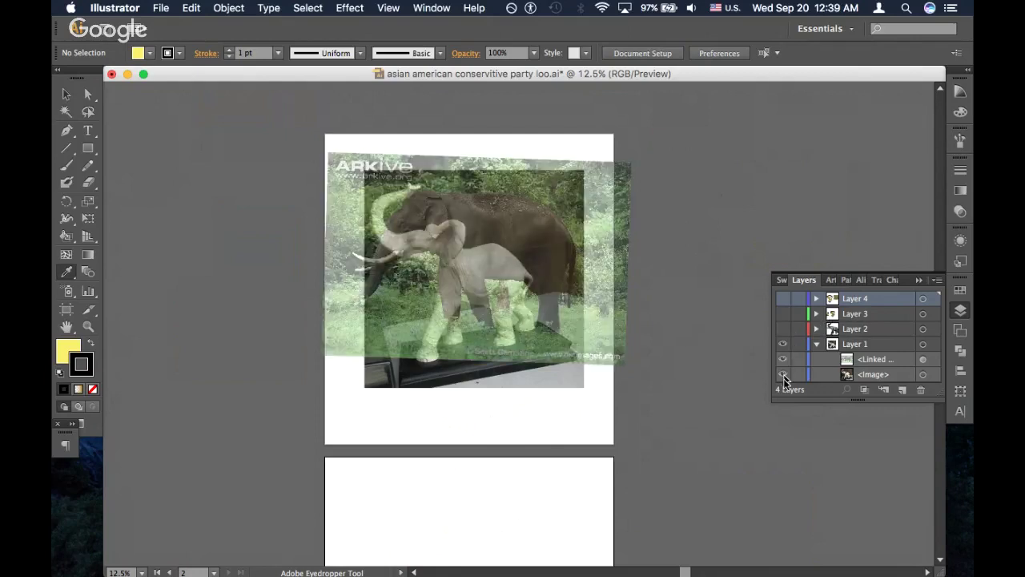
left_click(783, 375)
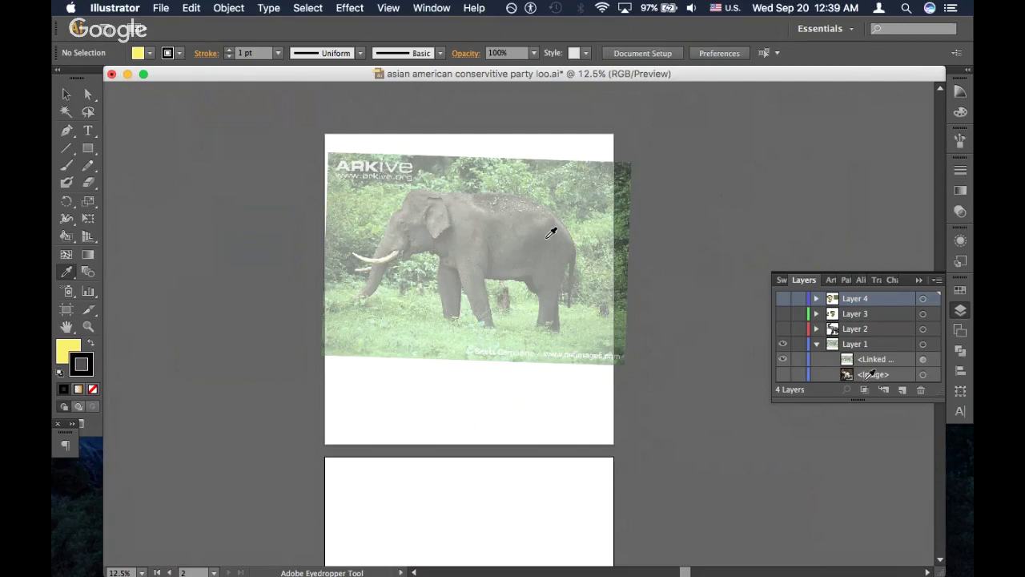
left_click(784, 374)
left_click(784, 359)
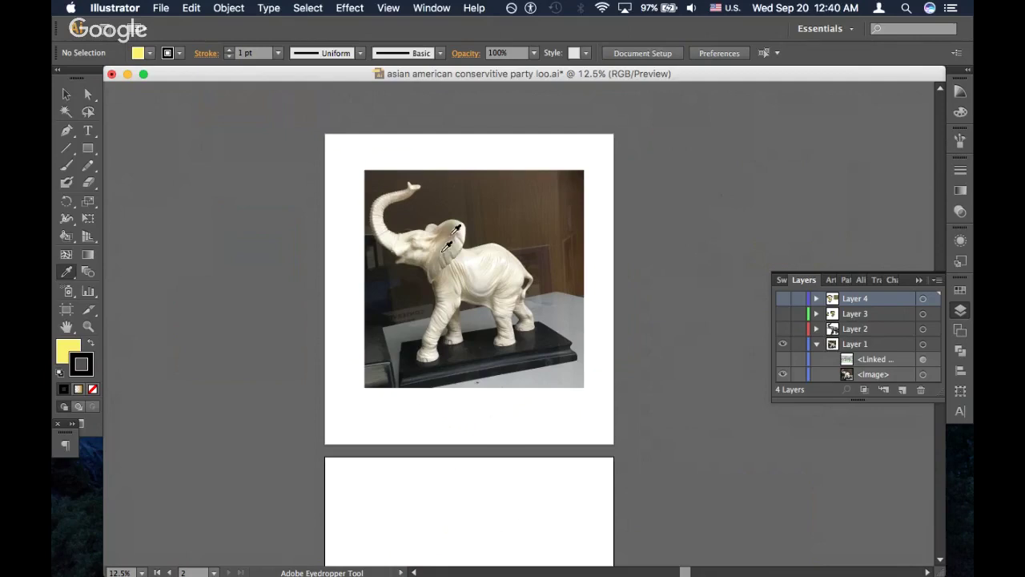
left_click(782, 359)
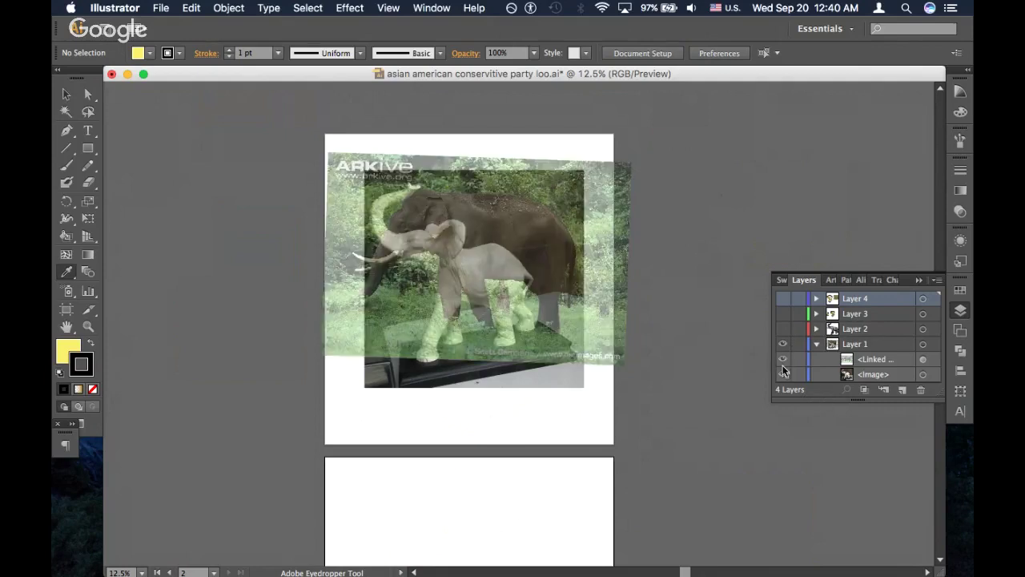
left_click(783, 374)
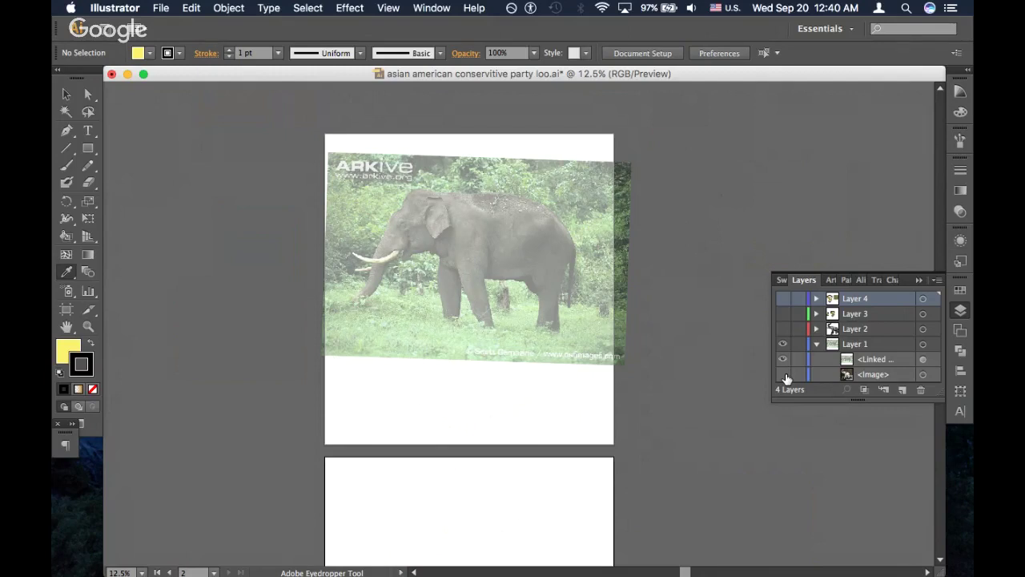
left_click(783, 374)
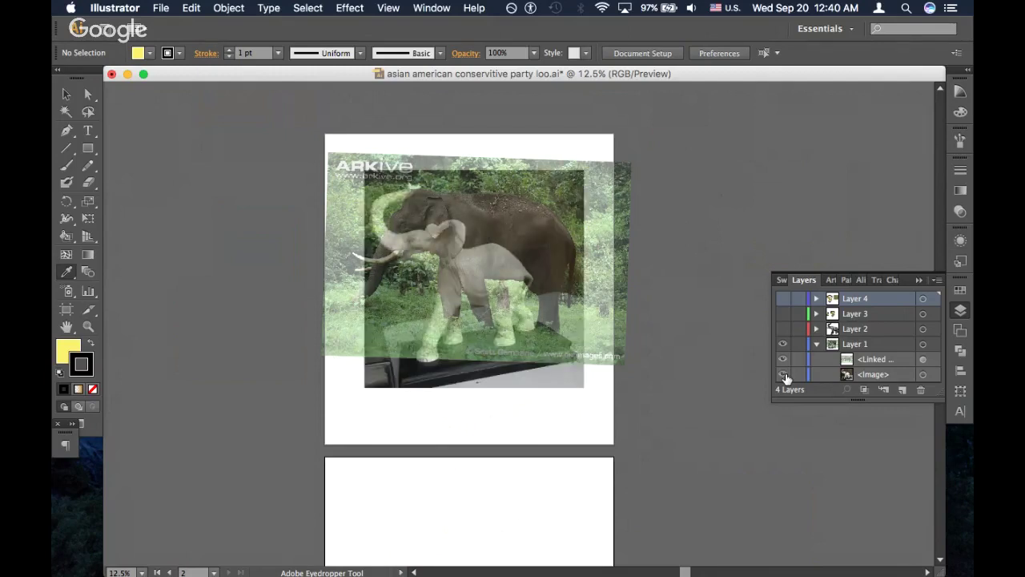
Show Layer 2 and examine the grey line drawing of the elephant beside the artboards
left_click(783, 329)
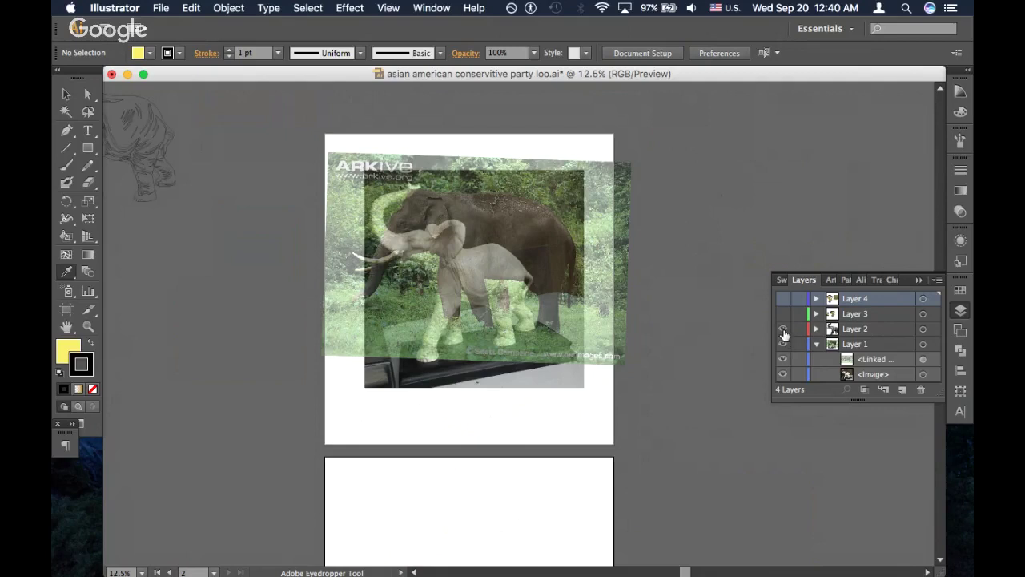
scroll(526, 282, "left", 4)
scroll(527, 282, "up", 1)
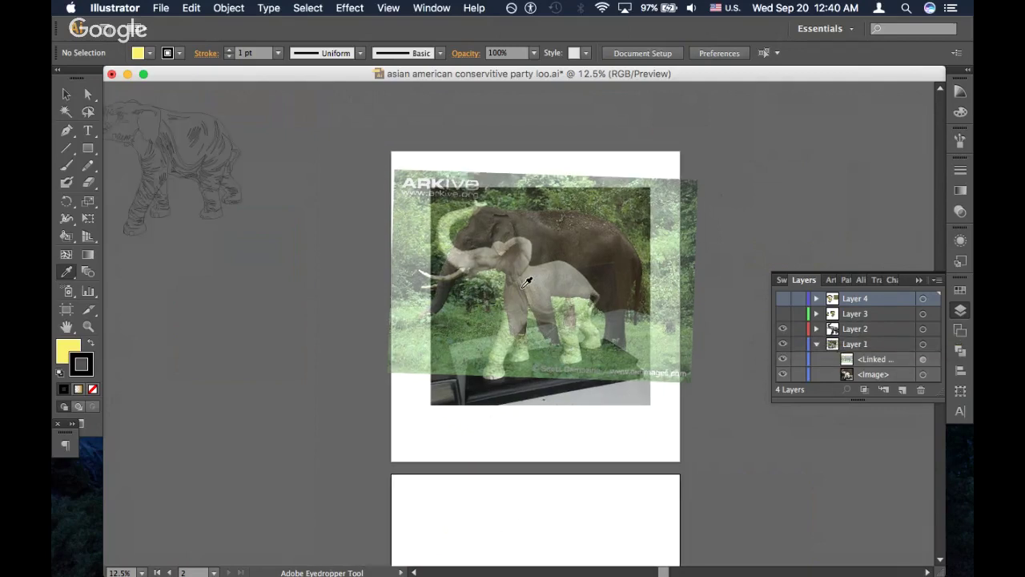
scroll(527, 282, "left", 10)
scroll(527, 282, "up", 4)
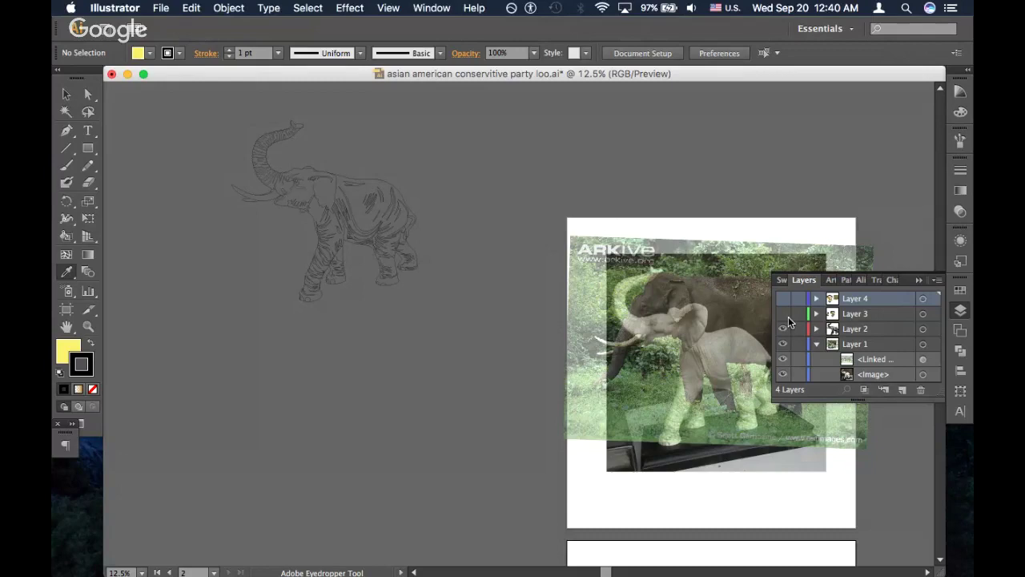
Hide Layer 1 and show Layers 3 and 2 to view the golden elephant without the reference photos
left_click(783, 359)
left_click(783, 359)
left_click(783, 344)
left_click(783, 328)
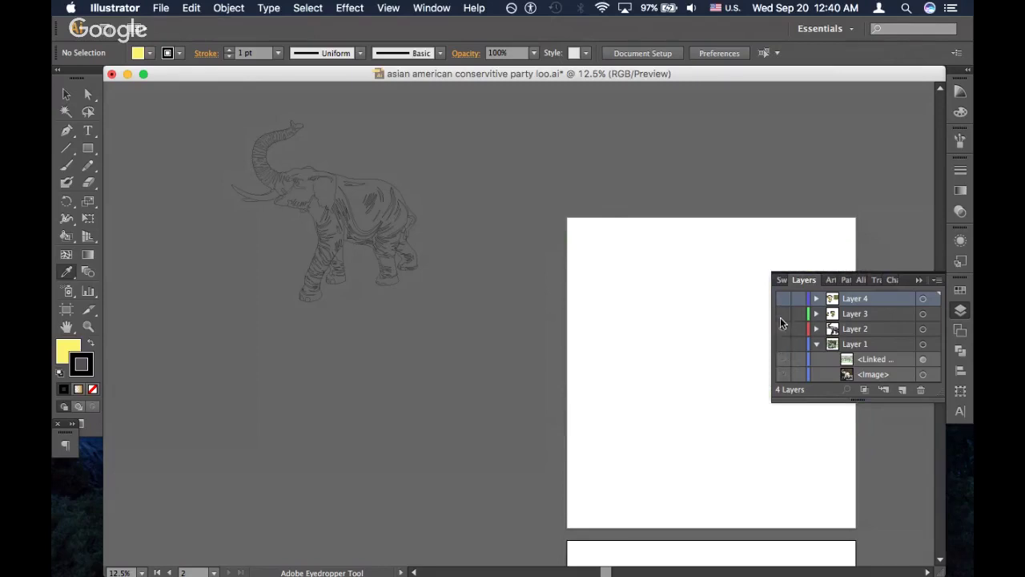
left_click(784, 315)
left_click(783, 327)
scroll(638, 316, "right", 5)
scroll(639, 316, "down", 1)
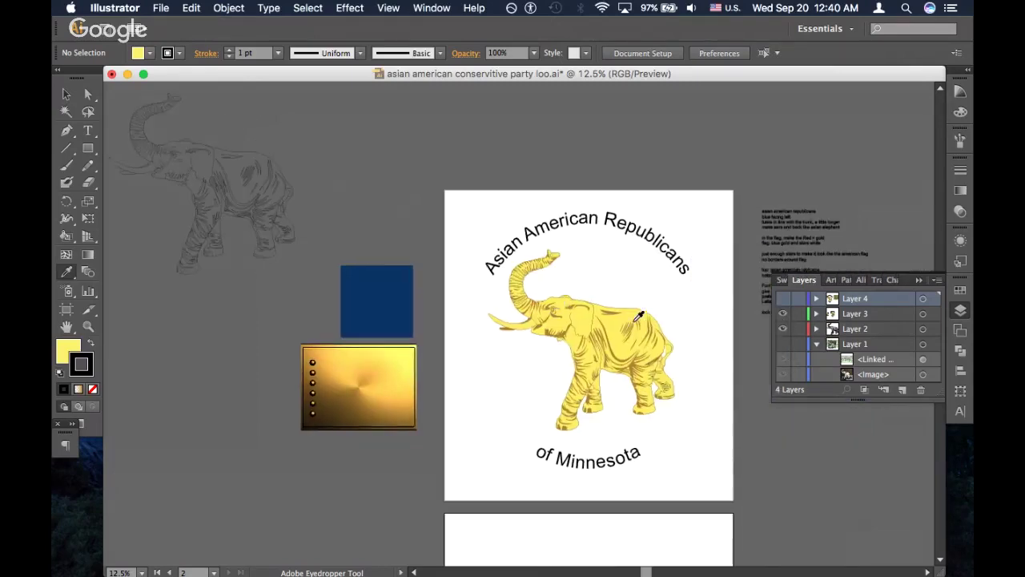
Make Layer 1 with the reference photos and Layer 4 with the lower artboard's artwork visible again
left_click(783, 343)
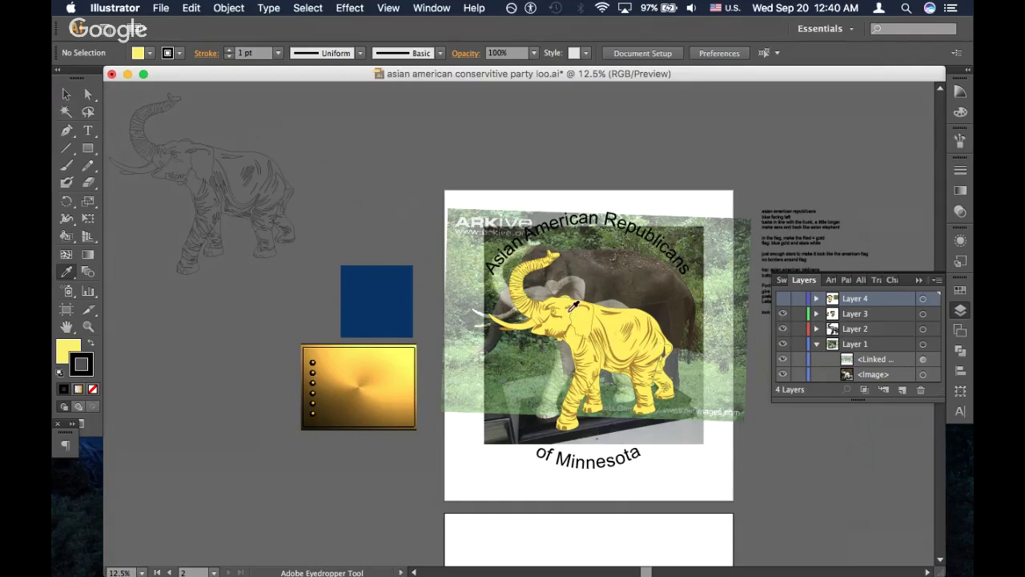
scroll(674, 337, "down", 10)
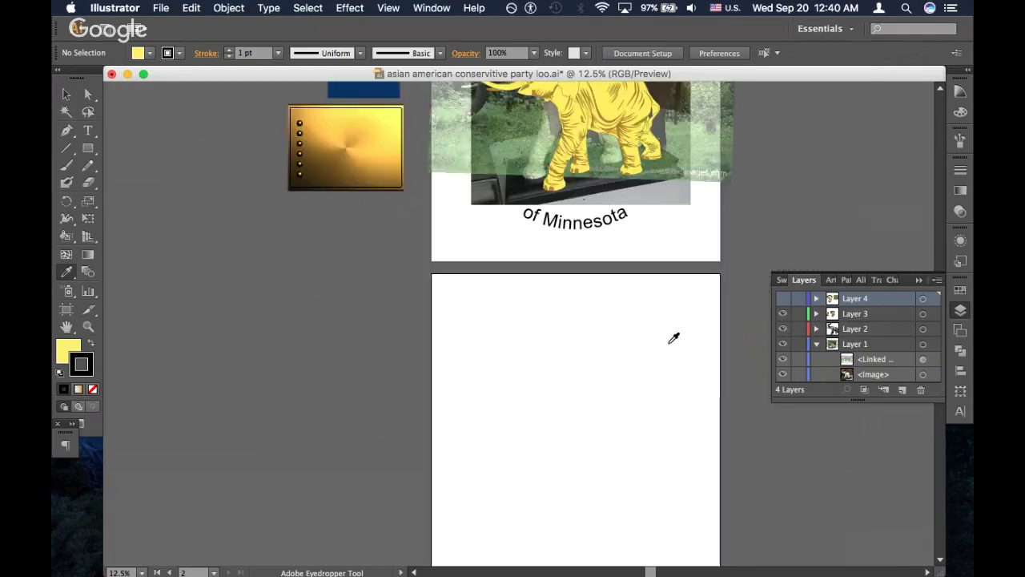
left_click(782, 298)
Compare the golden elephant on the upper artboard with the blanketed elephant on the lower artboard
scroll(703, 292, "up", 3)
scroll(703, 292, "down", 1)
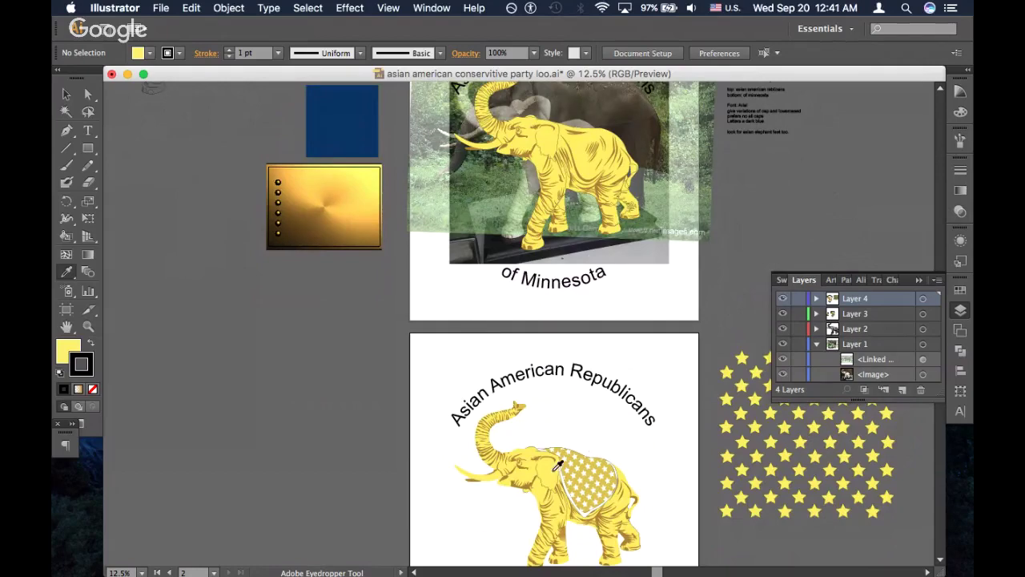
scroll(549, 419, "down", 3)
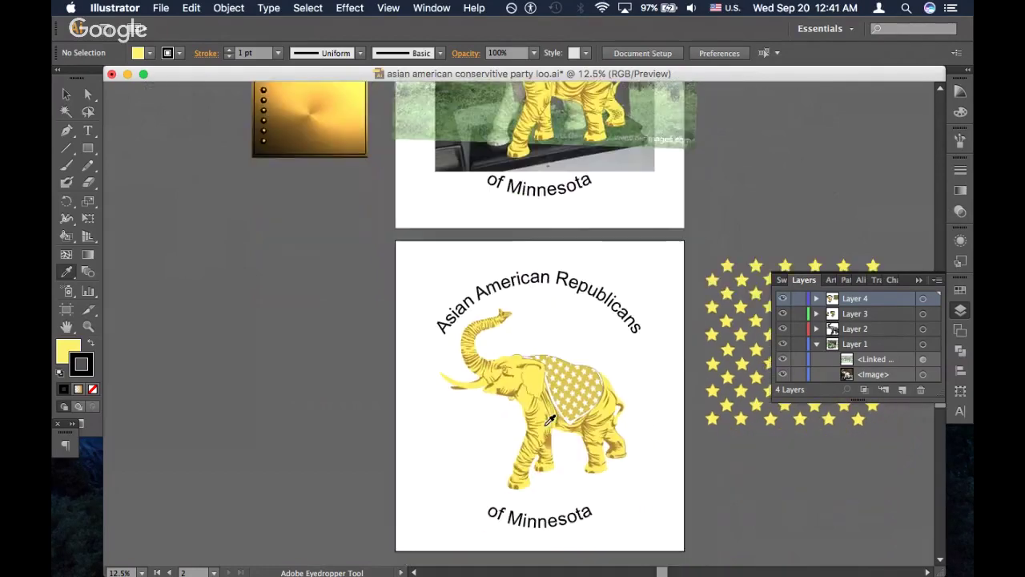
scroll(550, 420, "up", 3)
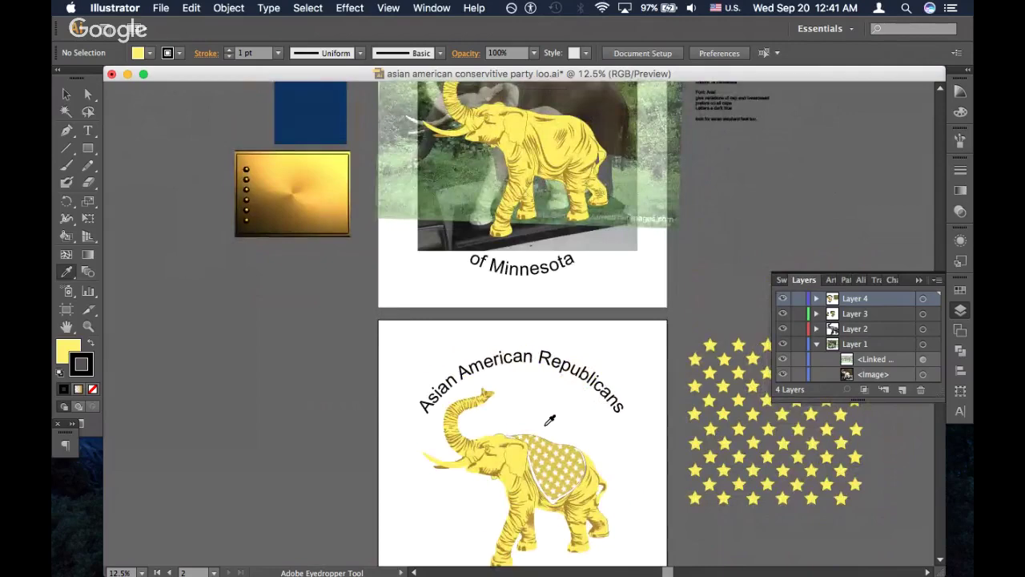
scroll(550, 420, "down", 3)
scroll(549, 419, "up", 5)
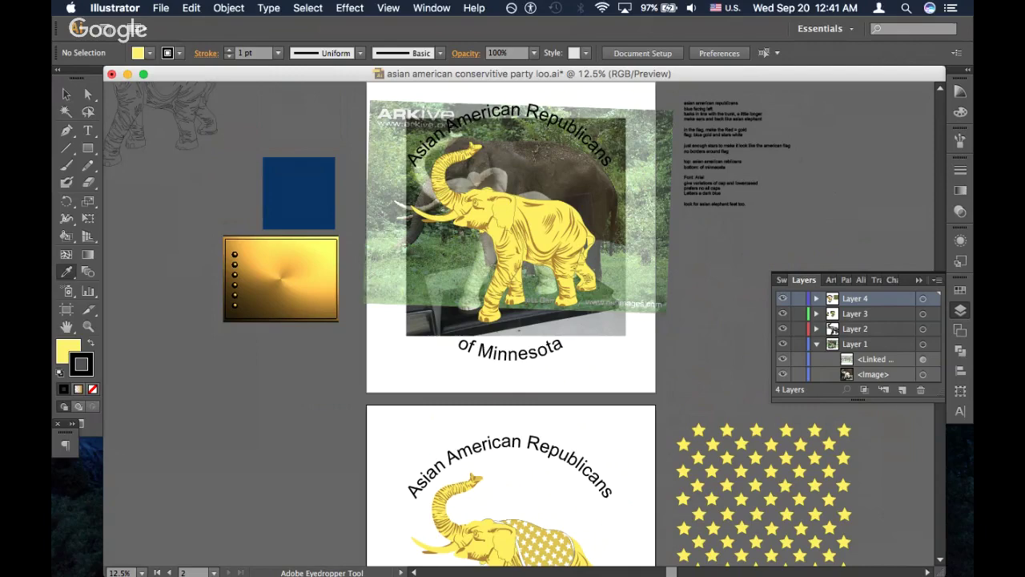
scroll(593, 251, "down", 2)
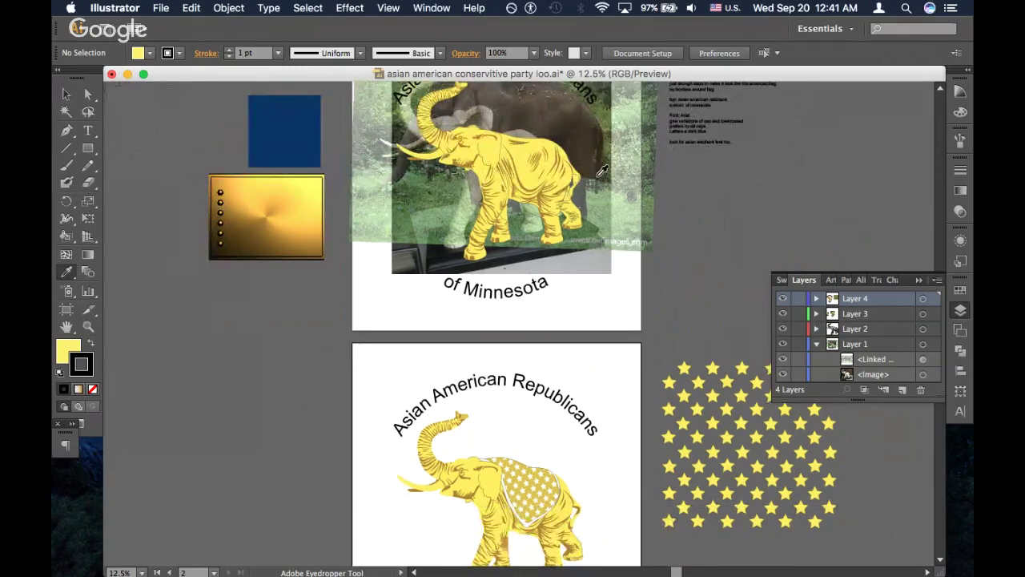
scroll(602, 171, "down", 1)
scroll(602, 171, "up", 5)
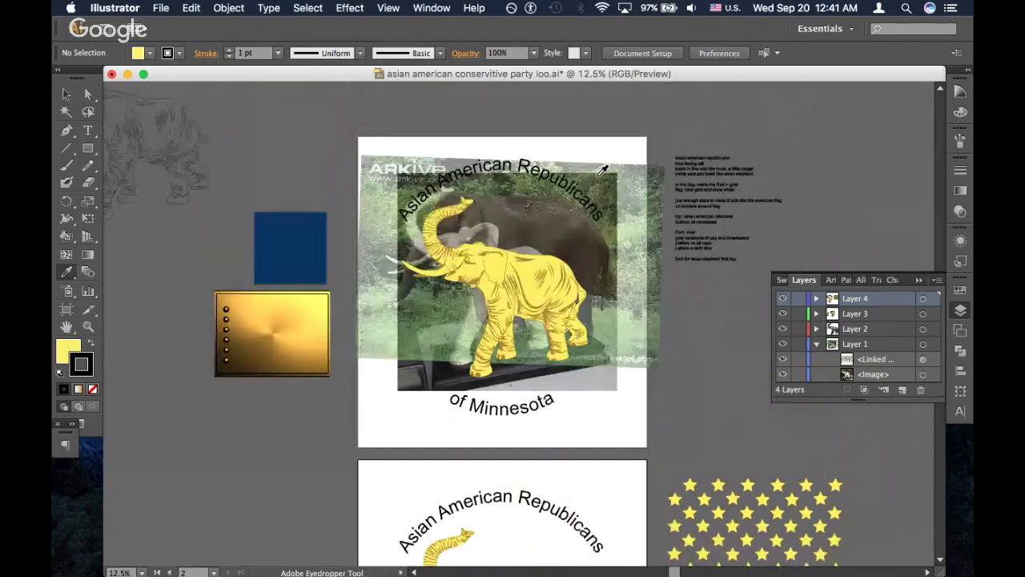
scroll(567, 195, "down", 7)
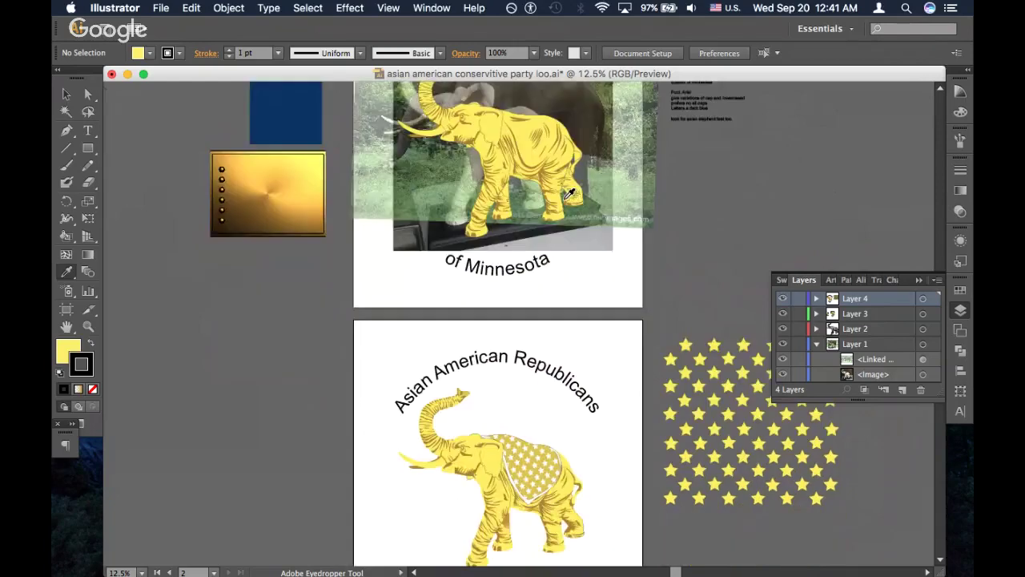
Redraw the top of the head on the lower elephant's yellow body shape with the Pencil tool, covering the bump behind it
key("super+equal")
key("super+equal")
key("super+equal")
key("super+equal")
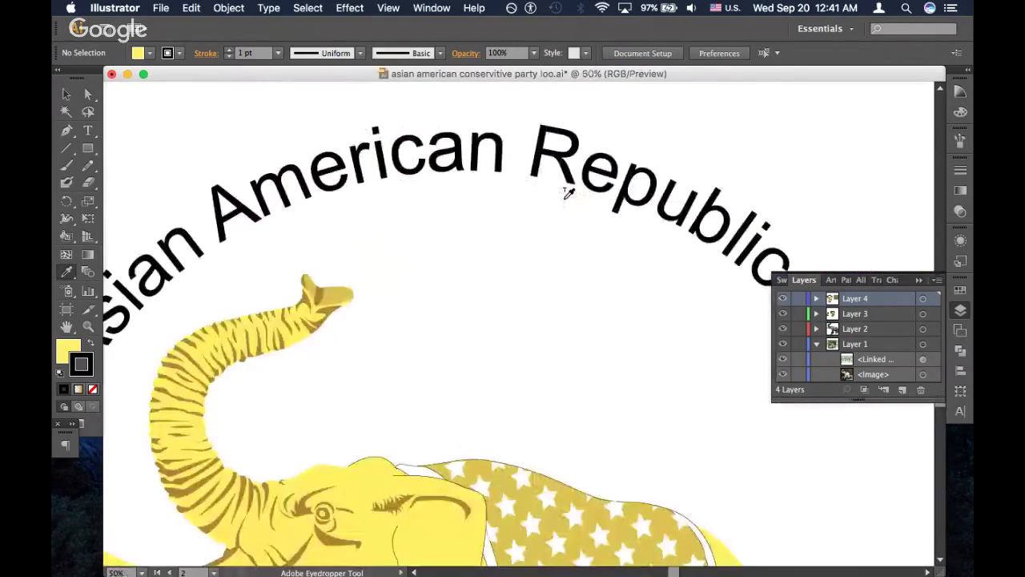
scroll(566, 193, "down", 6)
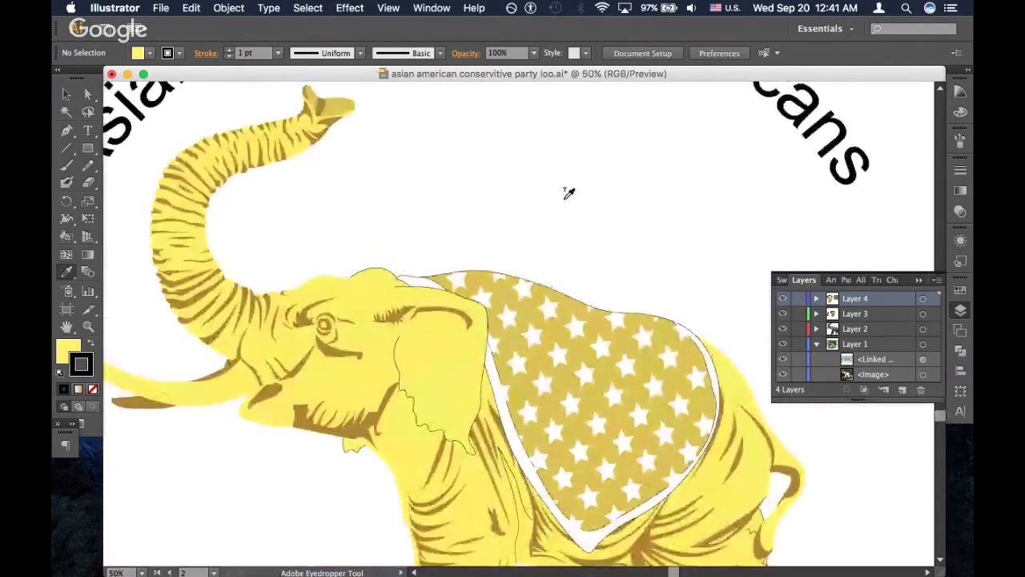
key("n")
left_click(365, 288, "super")
scroll(365, 289, "left", 5)
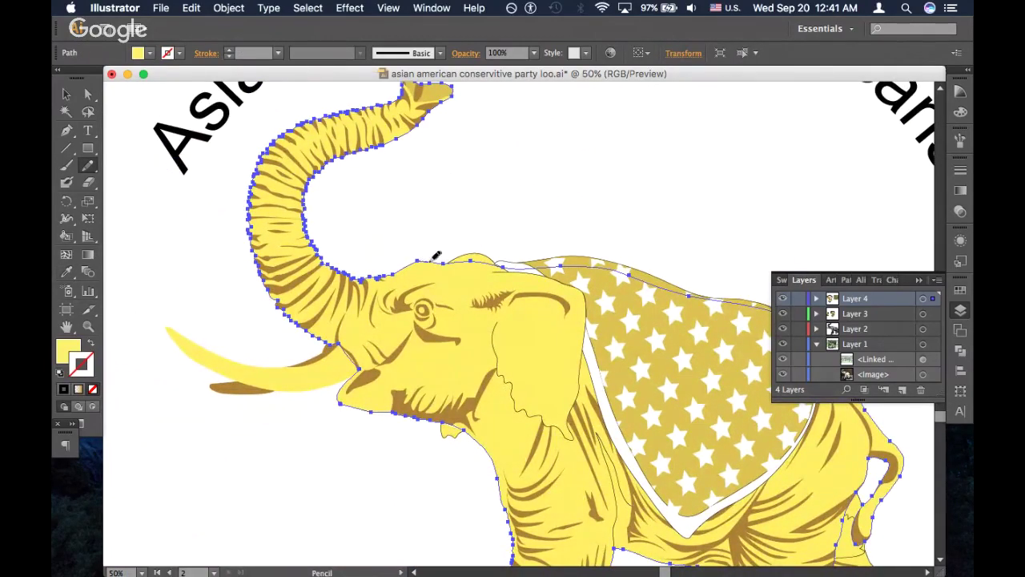
mouse_move(446, 256)
left_mouse_down()
mouse_move(485, 250)
mouse_move(518, 266)
left_mouse_up()
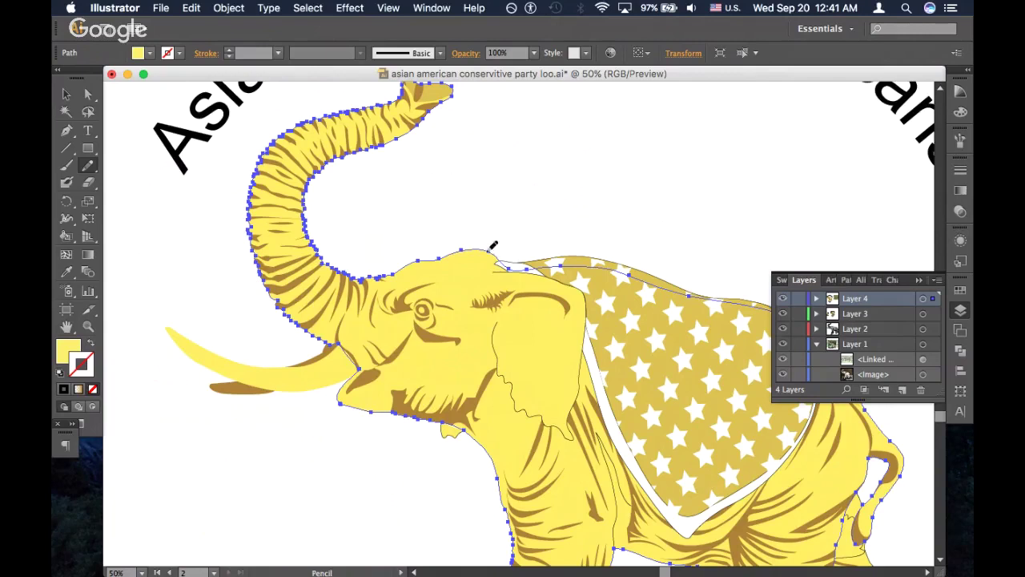
Reshape the crown of the yellow head into a higher, rounder dome that slopes down to the blanket's front edge
mouse_move(418, 257)
left_mouse_down()
mouse_move(468, 244)
mouse_move(503, 265)
left_mouse_up()
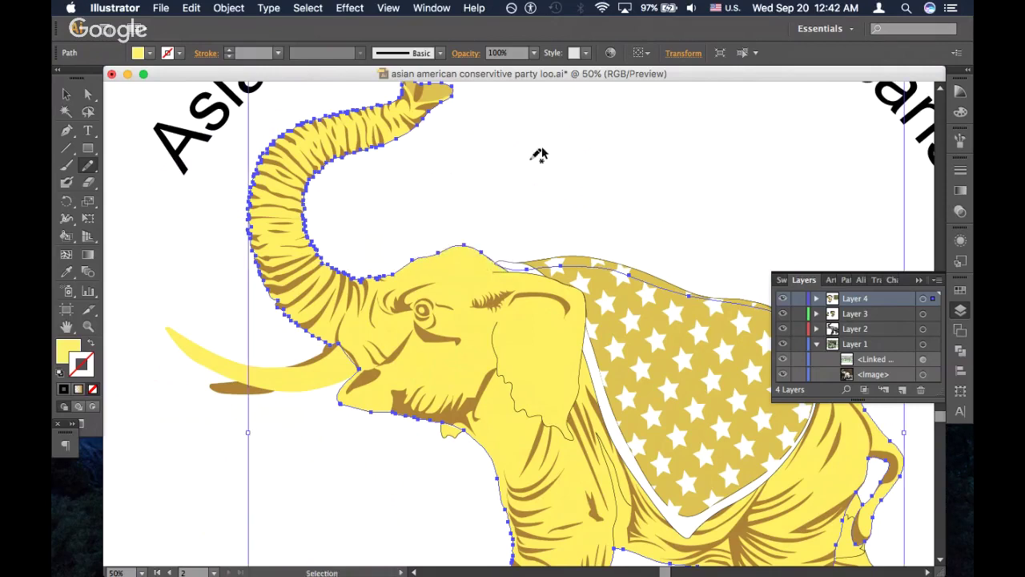
key("super")
key("super")
key("alt")
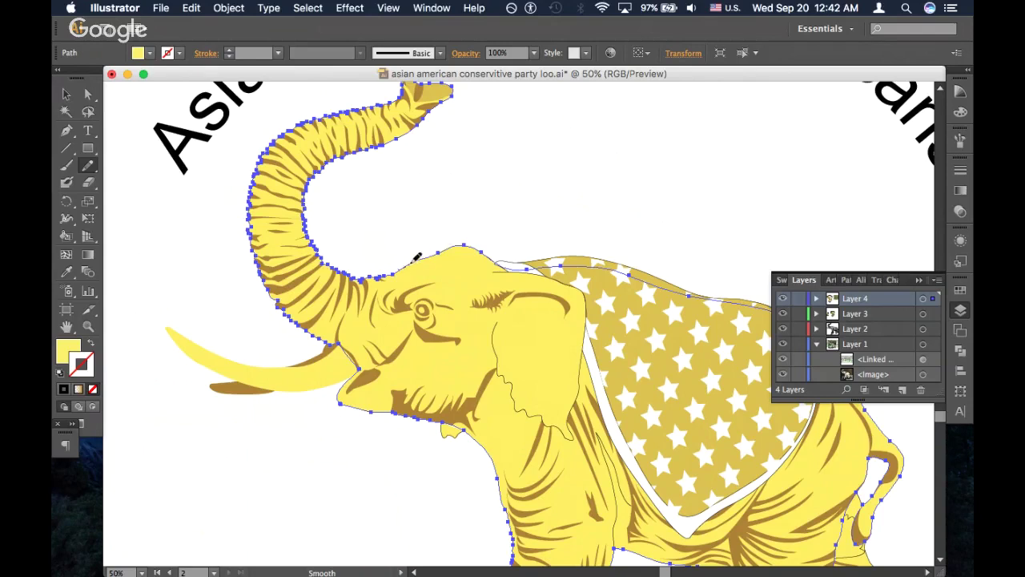
mouse_move(433, 253)
left_mouse_down()
mouse_move(461, 236)
mouse_move(512, 261)
left_mouse_up()
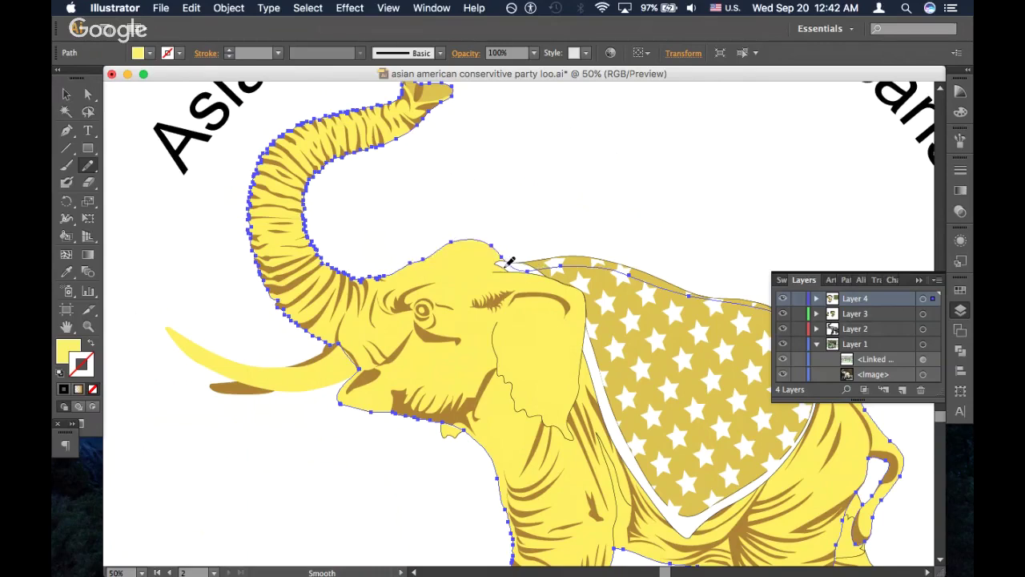
Redraw the front tip of the white blanket border behind the head, deselect it and examine where it meets the ear line
left_click(507, 269, "super")
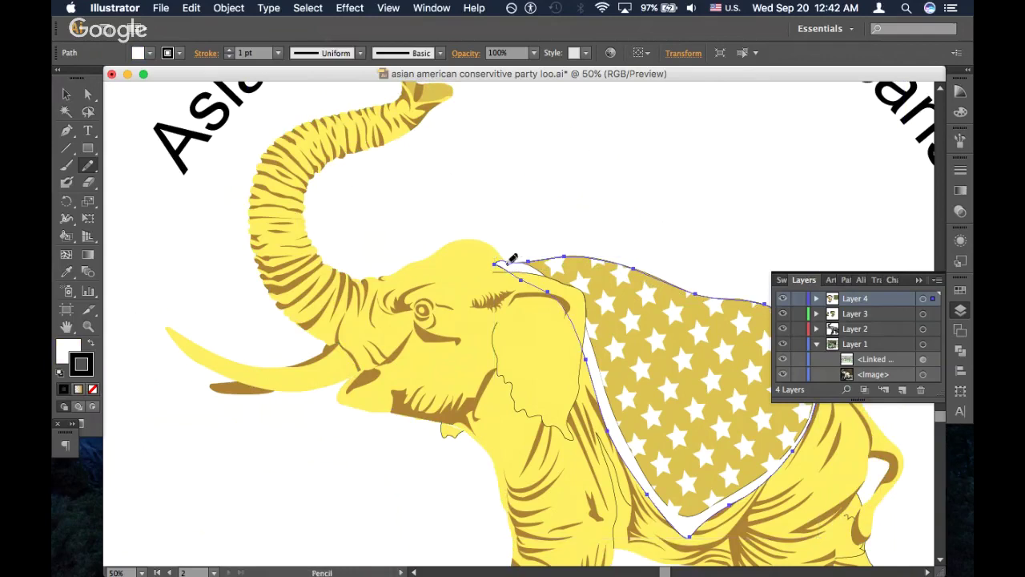
left_click_drag(514, 271, 537, 285)
left_click(520, 254, "super")
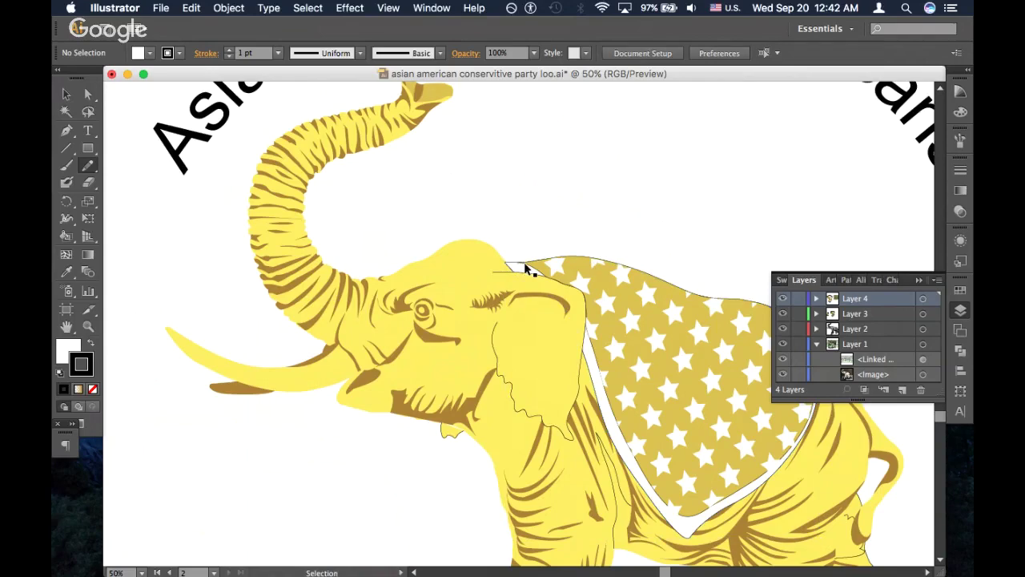
key("super+equal")
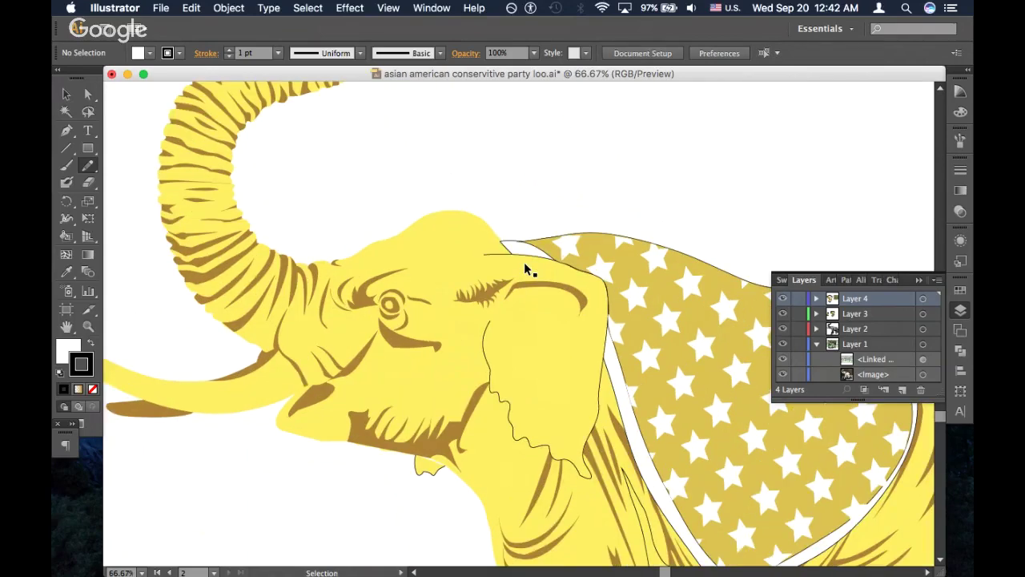
key("super+minus")
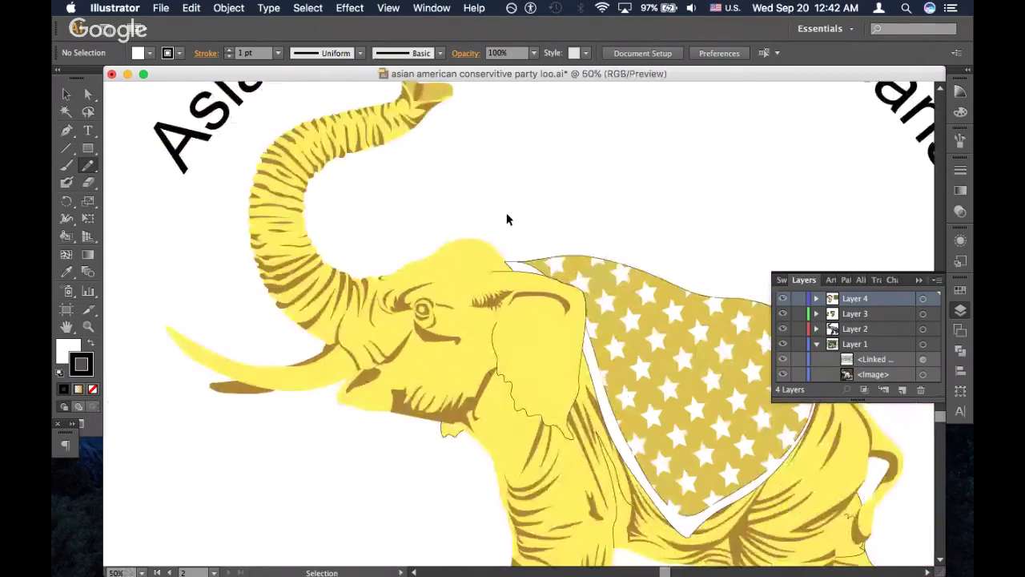
key("super+equal")
key("super+equal")
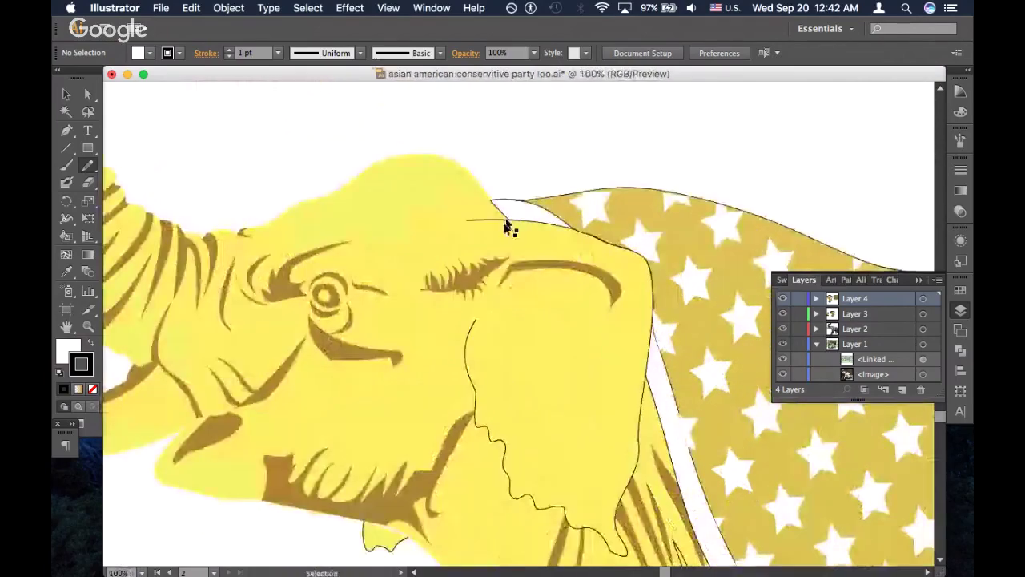
Recolor the outline of the elephant's ear with the dark brown swatch as its stroke and deselect it
left_click(508, 219, "super")
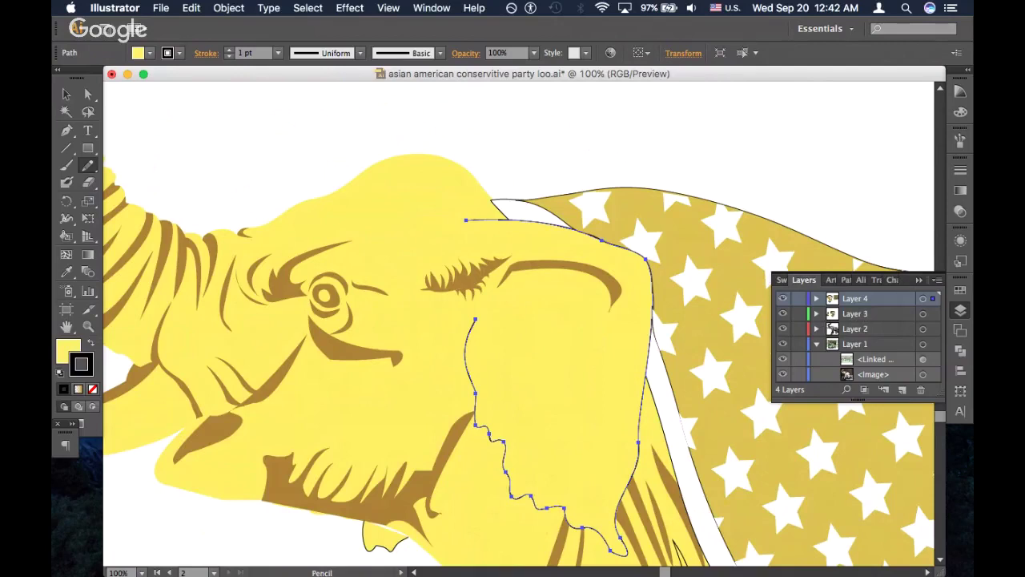
left_click(960, 290)
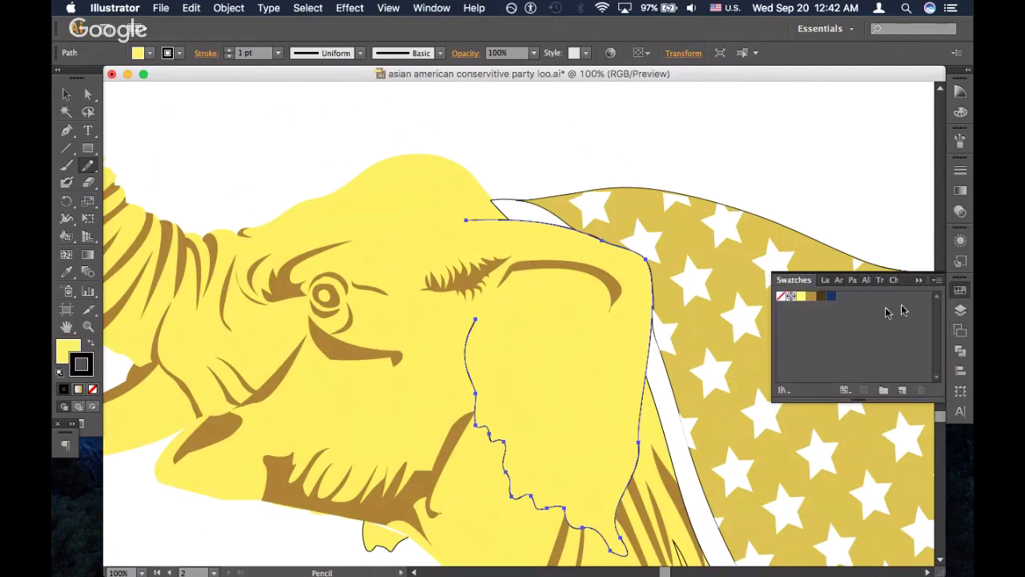
left_click(815, 298)
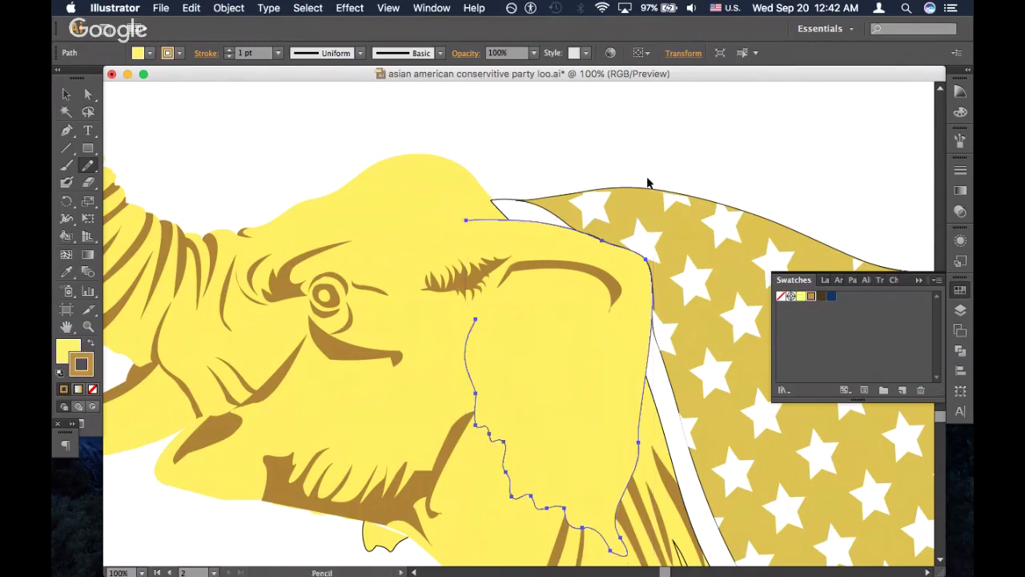
left_click(704, 155, "super")
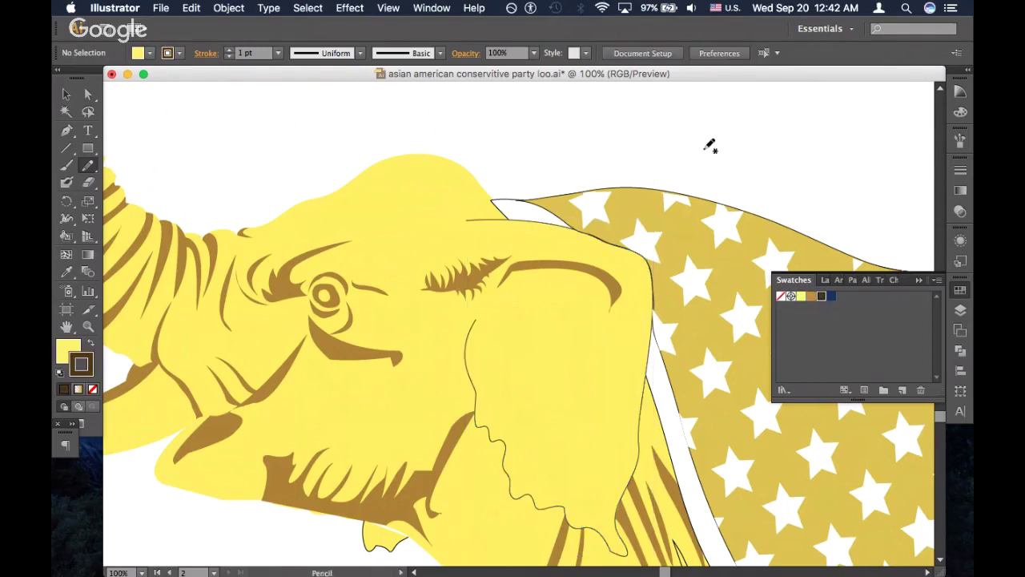
Close the open fold outline behind the front leg with the Pencil tool, following the brown shading down to the belly edge
key("super")
key("super+minus")
key("super+minus")
scroll(634, 201, "down", 3)
scroll(634, 202, "right", 4)
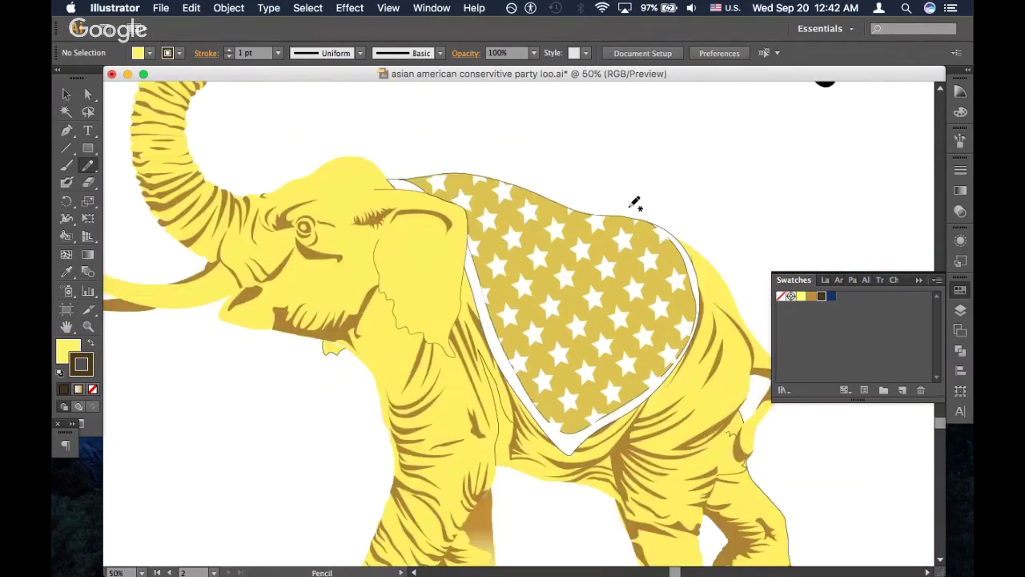
key("super+equal")
key("super+equal")
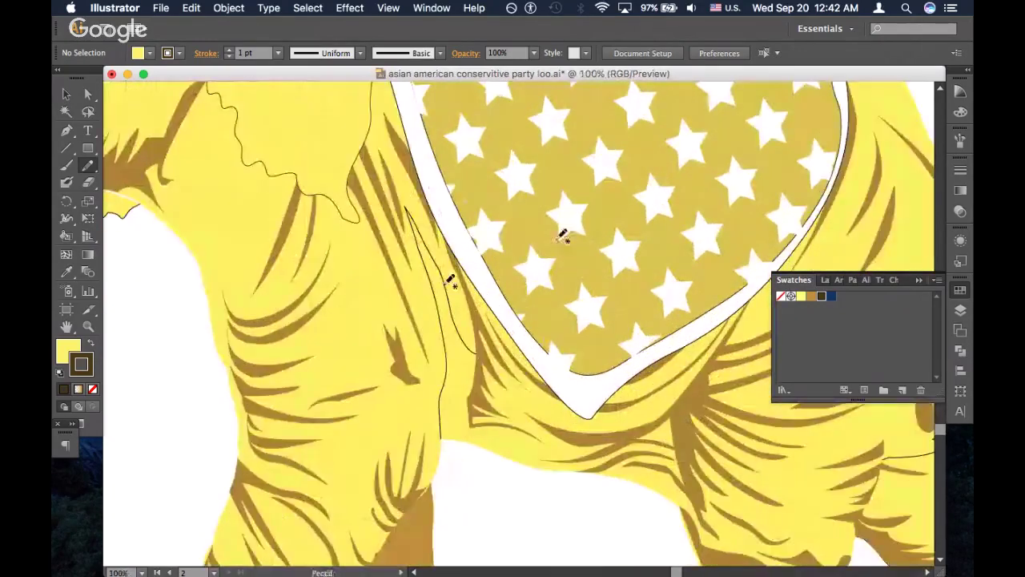
left_click(445, 294, "super")
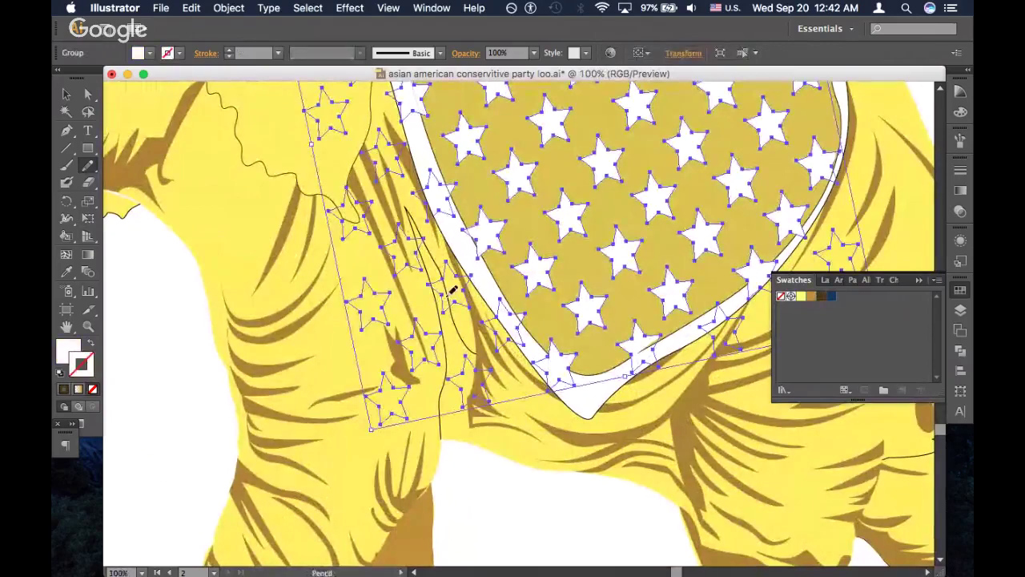
left_click(441, 419, "super")
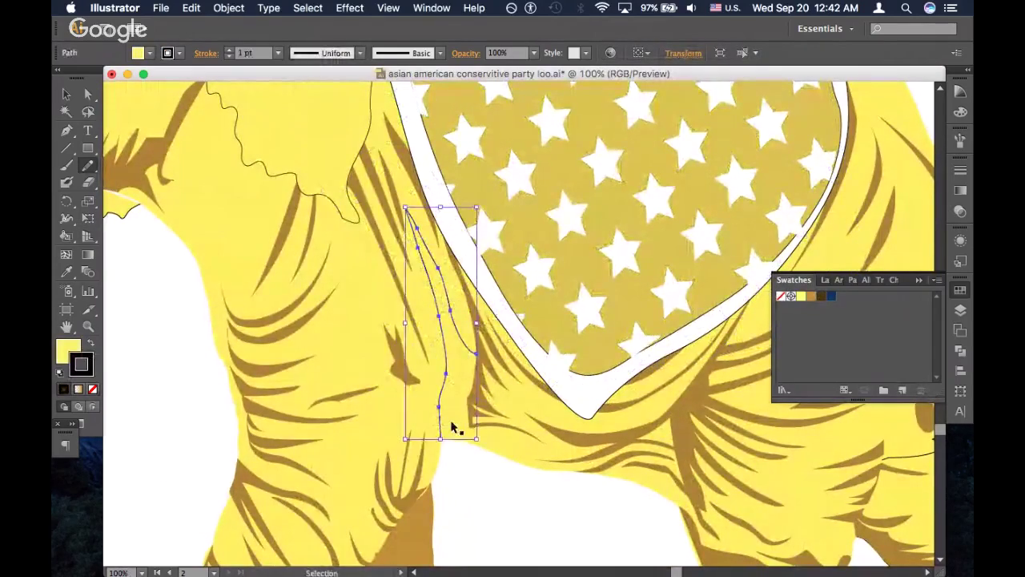
key("super+equal")
scroll(457, 412, "down", 3)
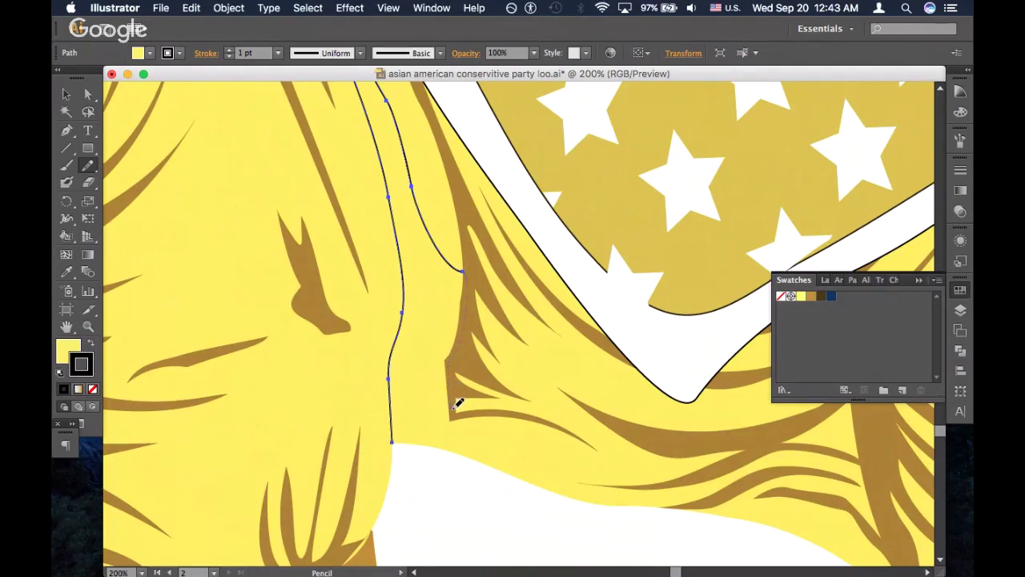
left_click_drag(451, 416, 392, 440)
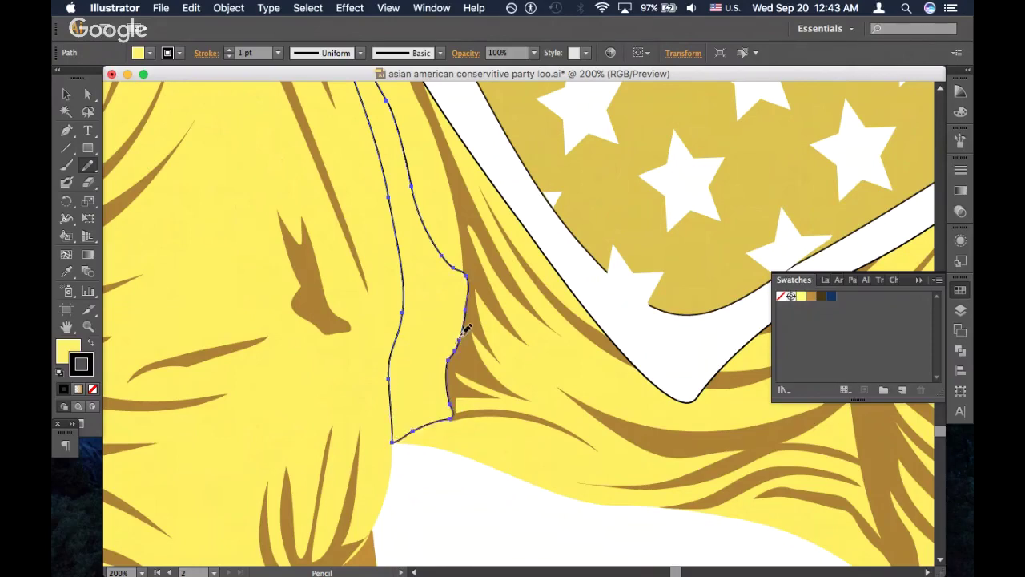
Fill the closed fold shape behind the front leg with the brown sampled from a belly wrinkle, without a stroke, and deselect it
key("i")
left_click(455, 364)
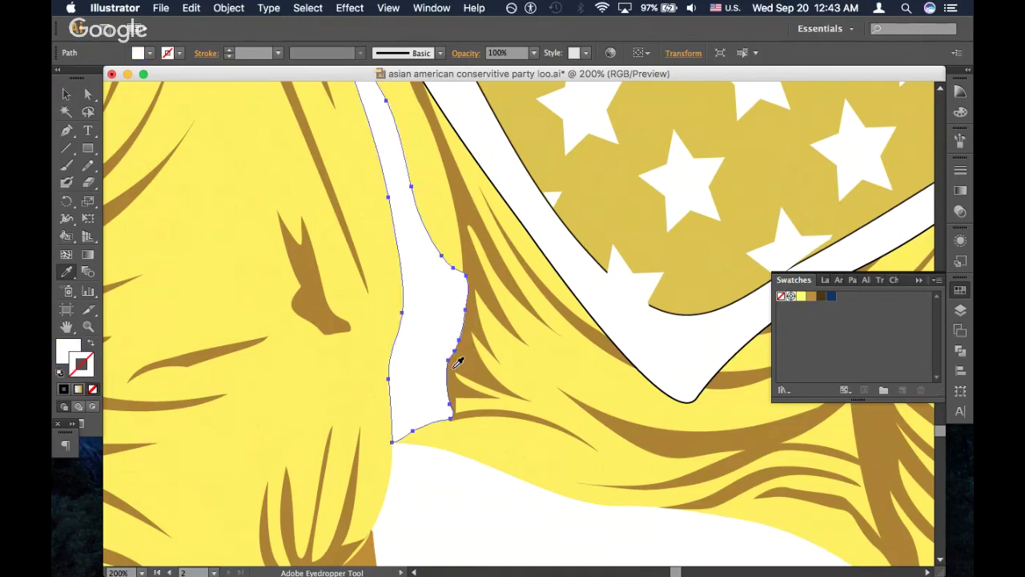
left_click(692, 443)
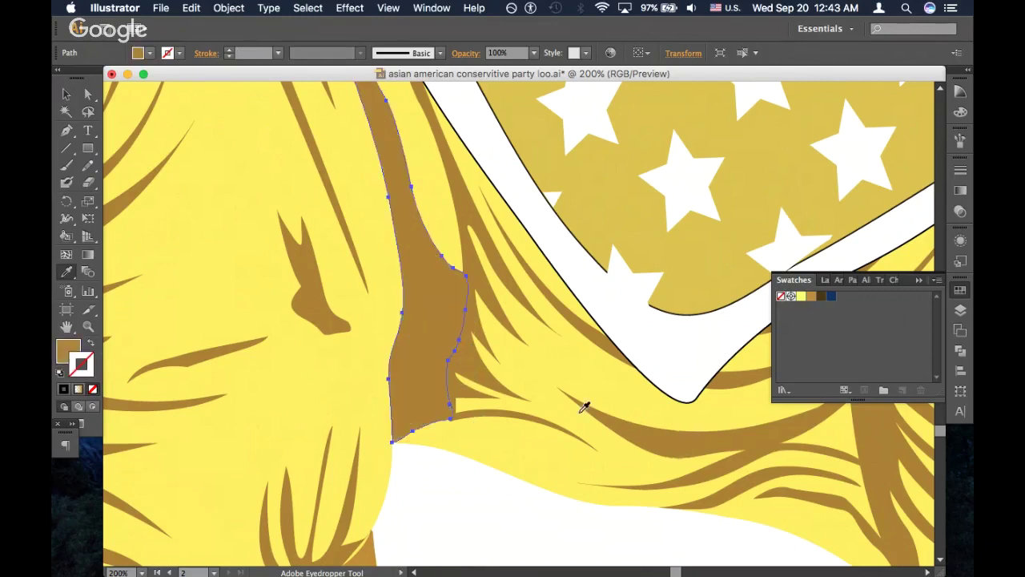
key("v")
left_click(473, 542)
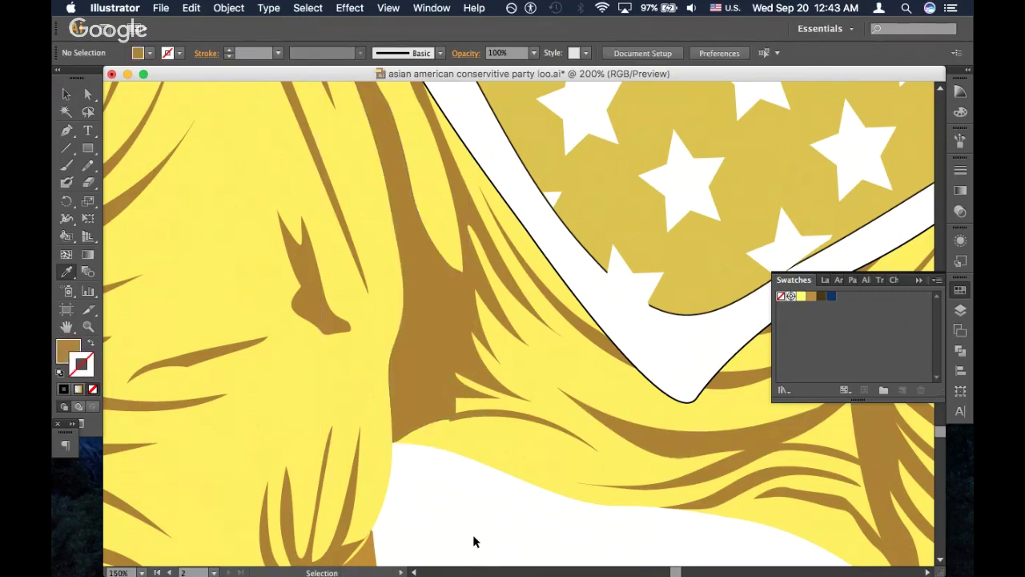
Review the whole elephant within the logo text, and the head and front edge of the blanket up close
key("super+minus")
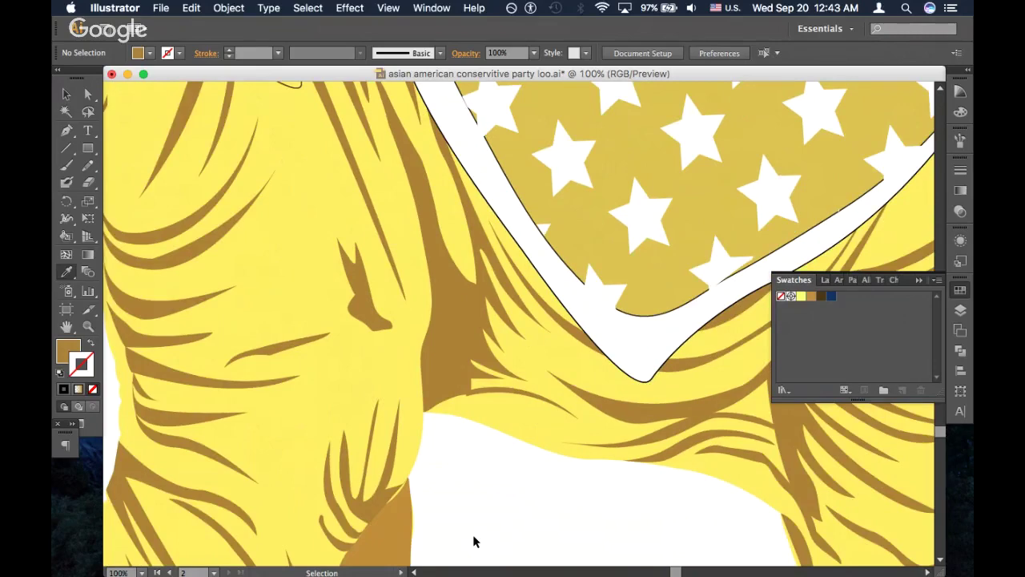
key("super+minus")
key("super+minus")
key("super+minus")
key("super+minus")
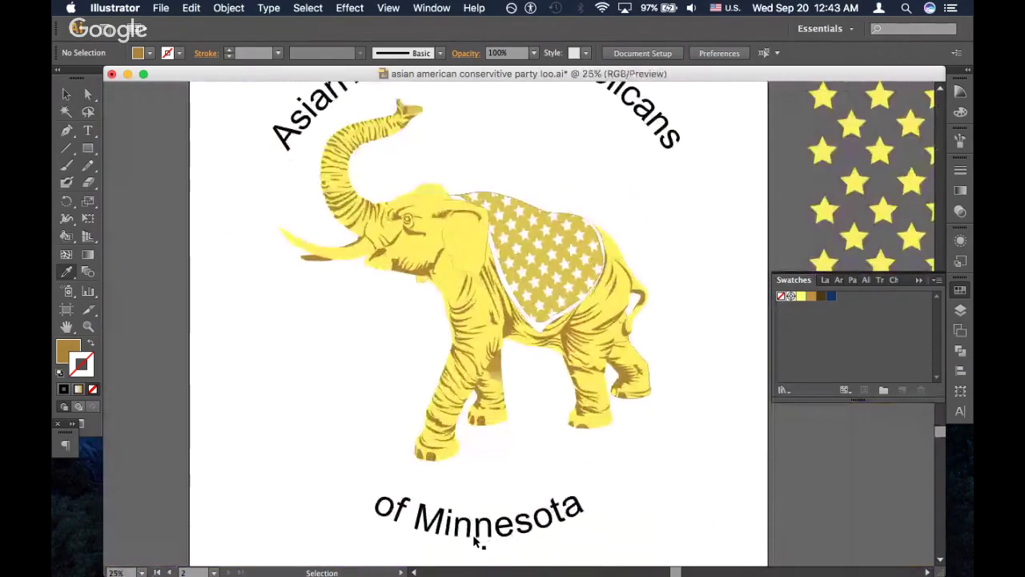
key("super+plus")
key("super+plus")
key("super+plus")
key("i")
scroll(478, 530, "up", 10)
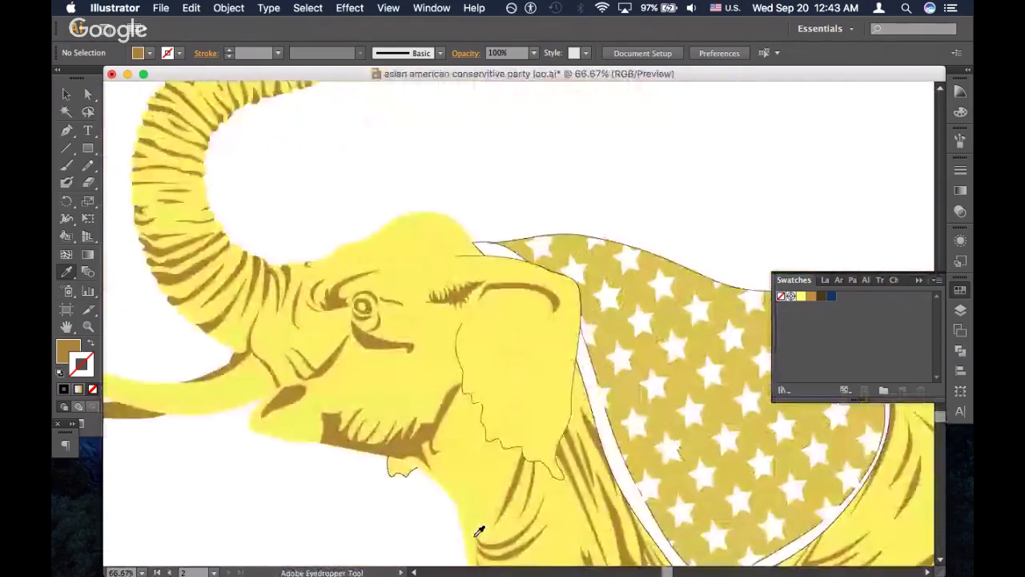
key("super+plus")
key("super+plus")
scroll(328, 453, "left", 10)
scroll(327, 453, "up", 2)
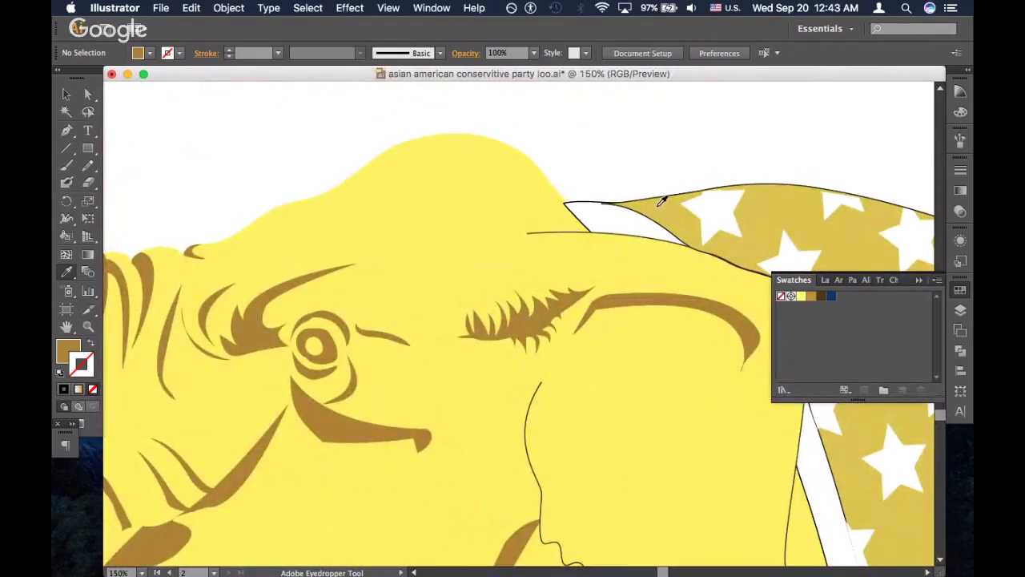
Redraw the lower edge of the brown hair tuft between eye and ear with the Pencil tool to cover the thin gap
key("super+plus")
key("super+plus")
key("super+plus")
key("super+plus")
key("super+plus")
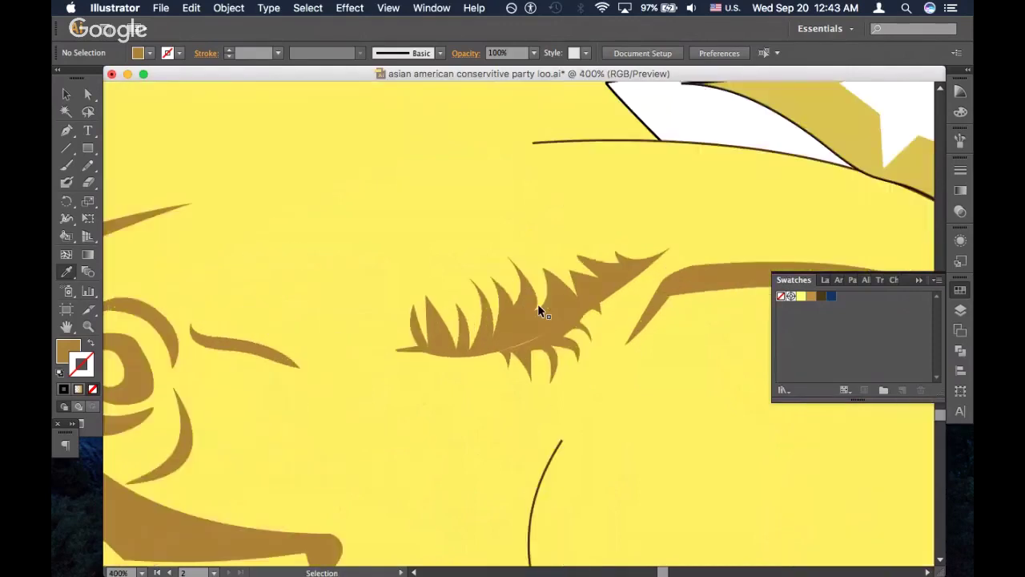
key("v")
left_click(551, 390)
left_click(542, 360)
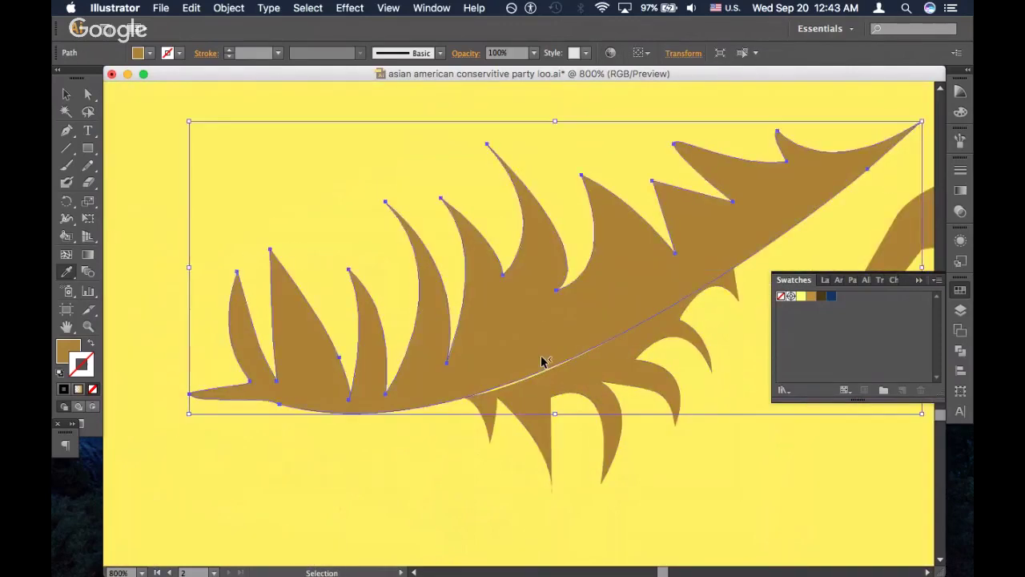
key("super+shift+a")
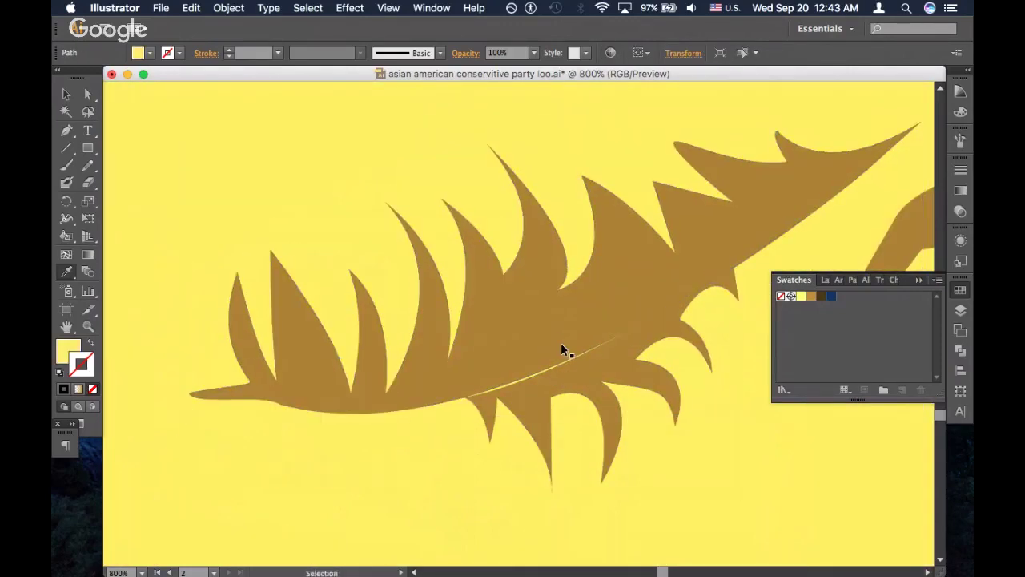
left_click(560, 349, "super")
key("n")
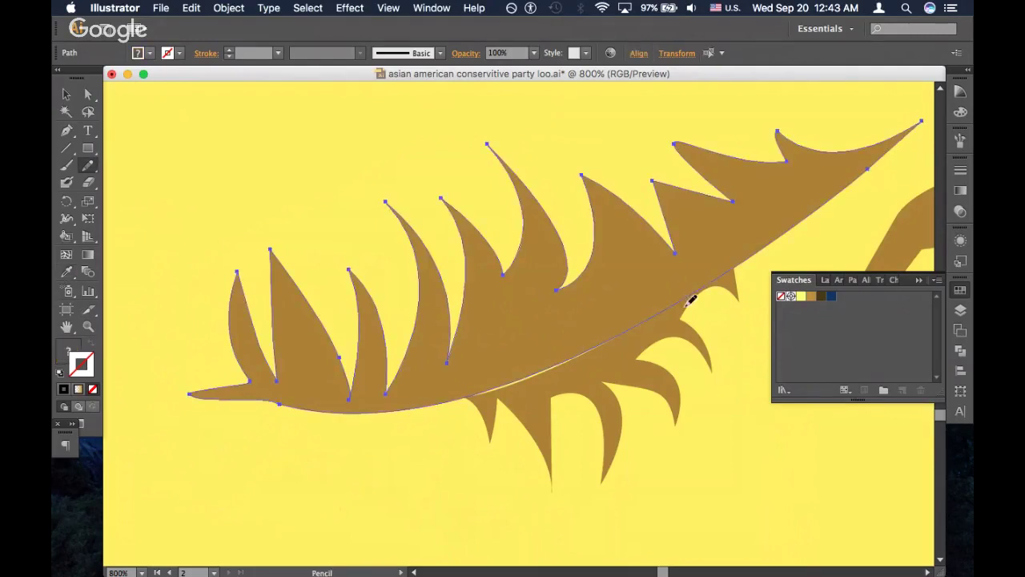
mouse_move(685, 296)
left_mouse_down()
mouse_move(546, 378)
mouse_move(451, 398)
mouse_move(565, 369)
mouse_move(644, 326)
mouse_move(690, 286)
left_mouse_up()
key("super+z")
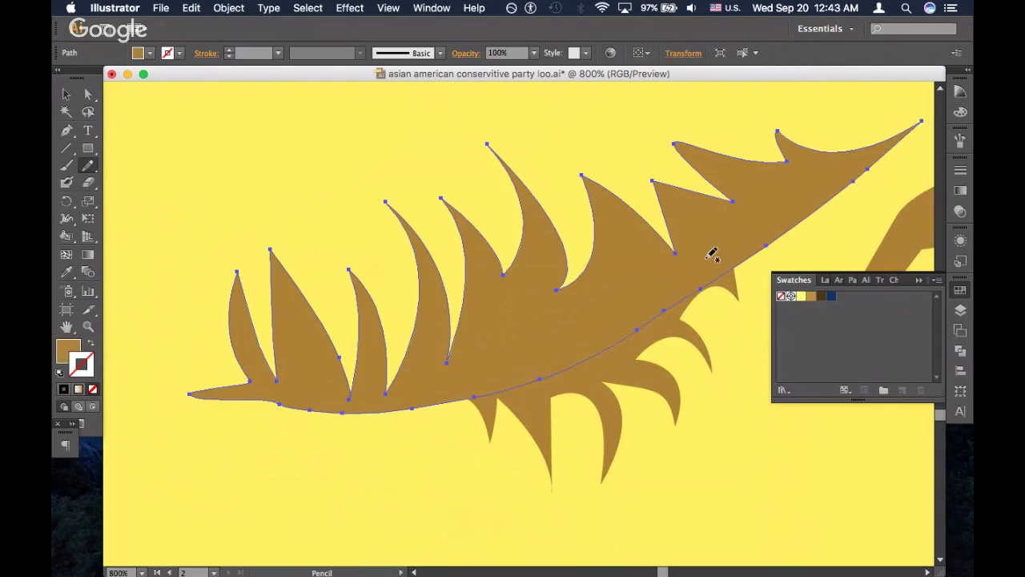
Unite the upper and lower brown hair tuft shapes into one shape with Pathfinder and deselect the result
left_click(613, 373, "shift+super")
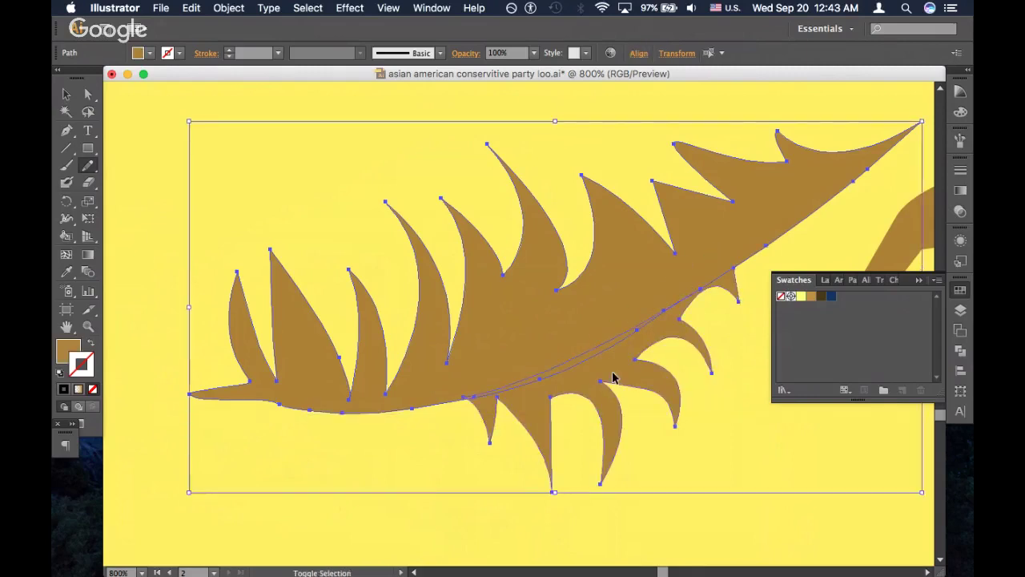
left_click(960, 350)
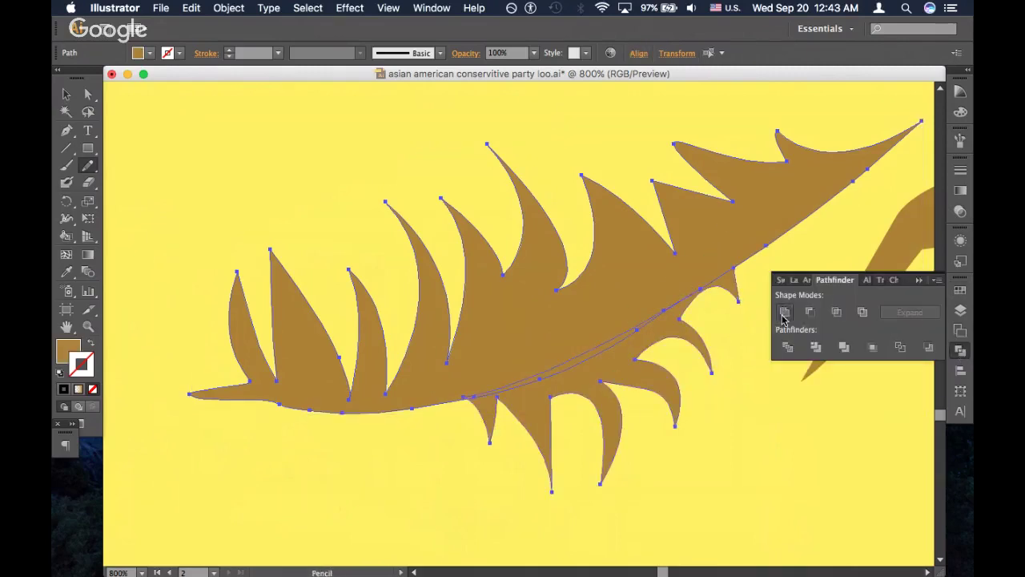
left_click(783, 315)
key("super+minus")
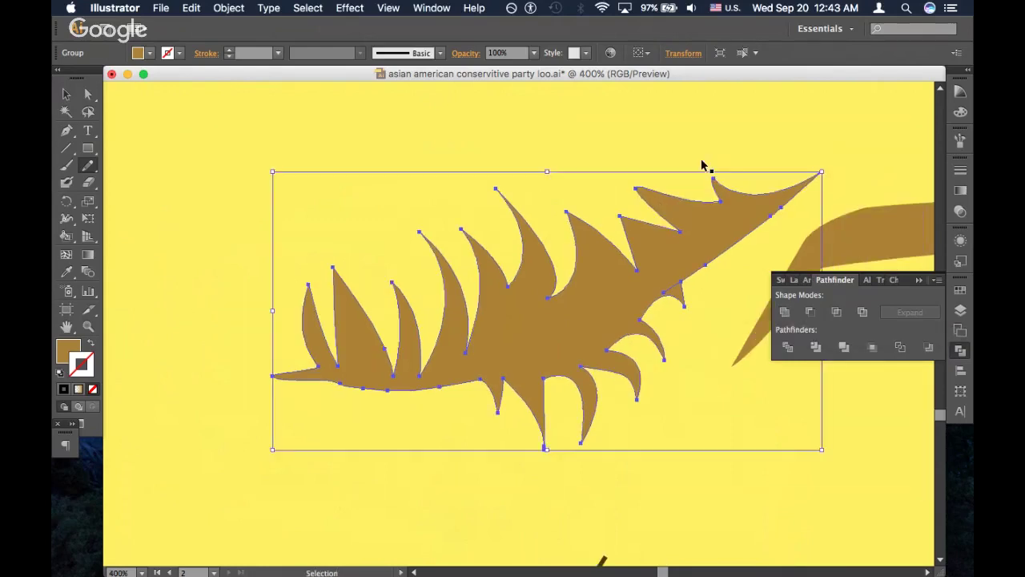
key("super+1")
key("super+shift+a")
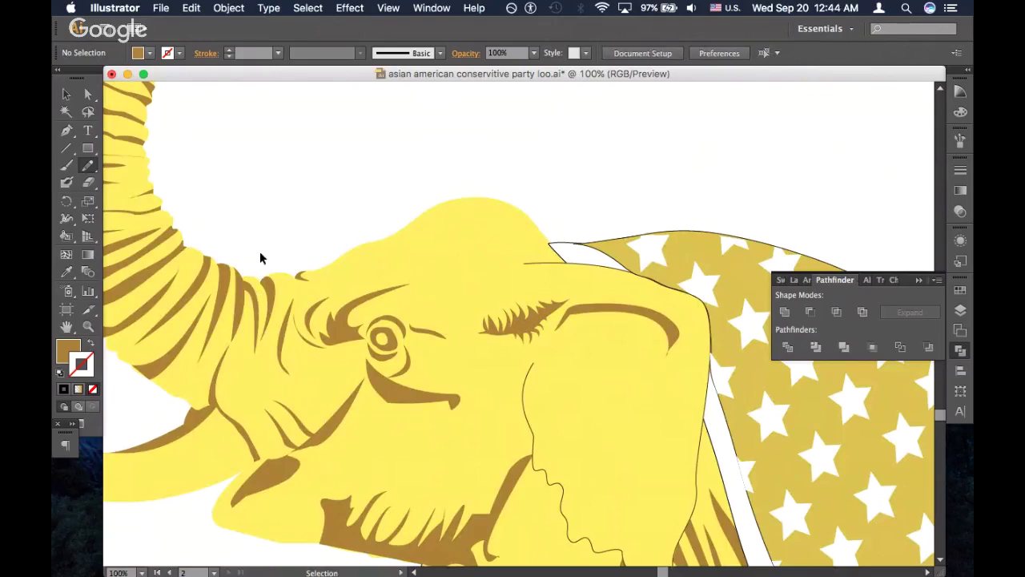
Examine the trunk's wrinkles up to its tip, the head and the underside of the jaw for flaws
scroll(266, 250, "left", 5)
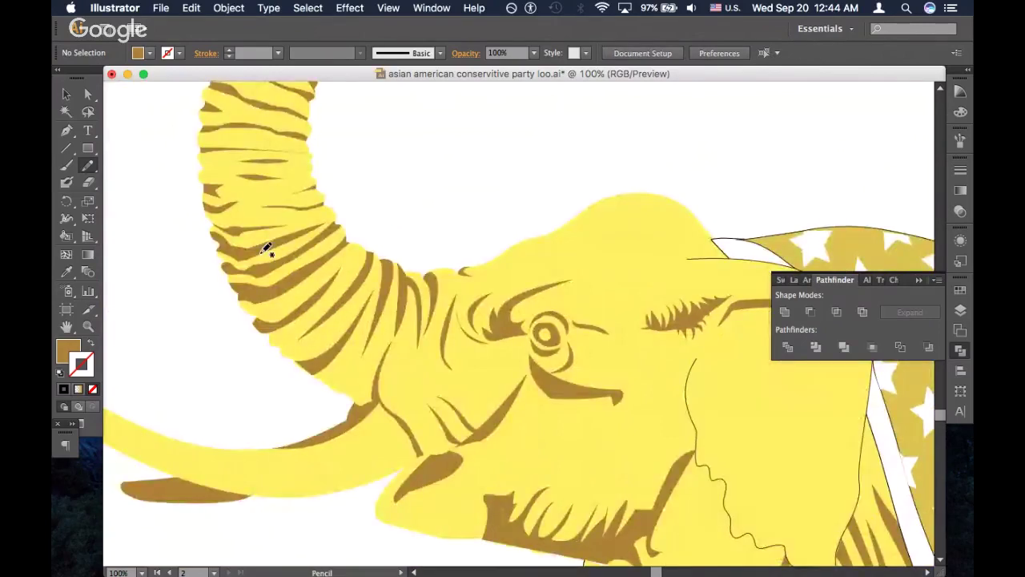
key("v")
left_click(407, 278)
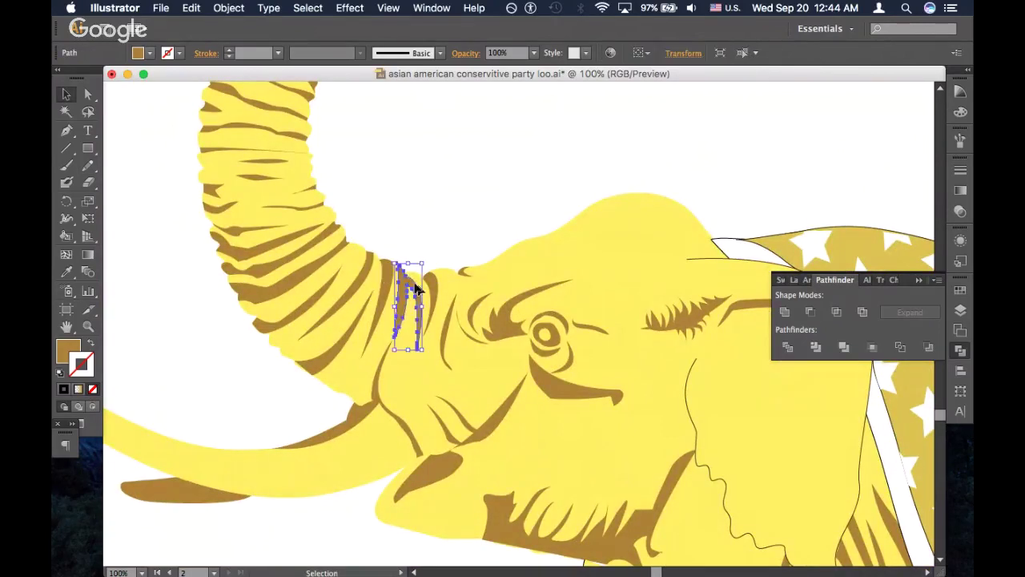
scroll(379, 287, "up", 10)
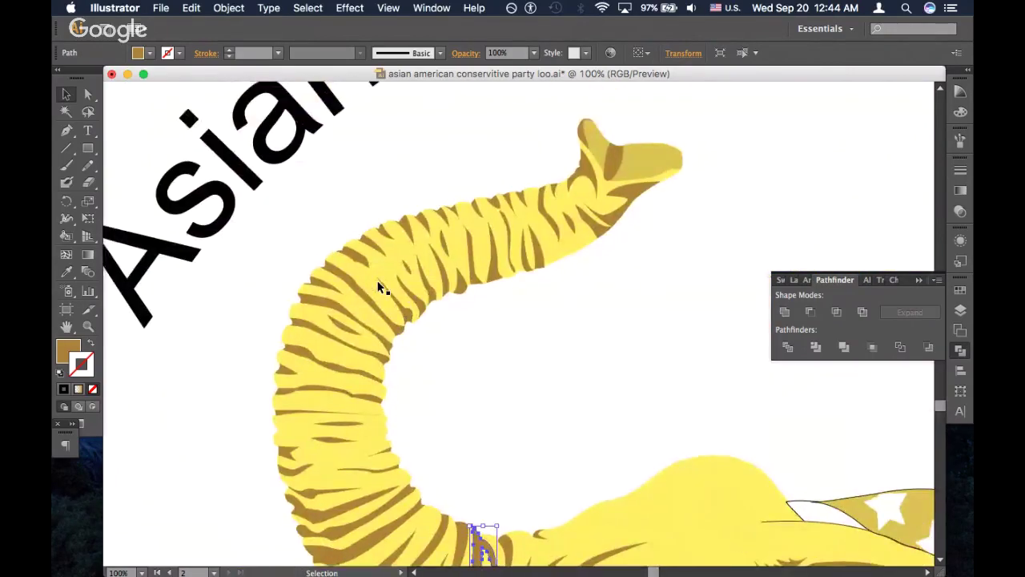
left_click(612, 224)
left_click(636, 285)
scroll(630, 286, "down", 12)
scroll(629, 286, "right", 10)
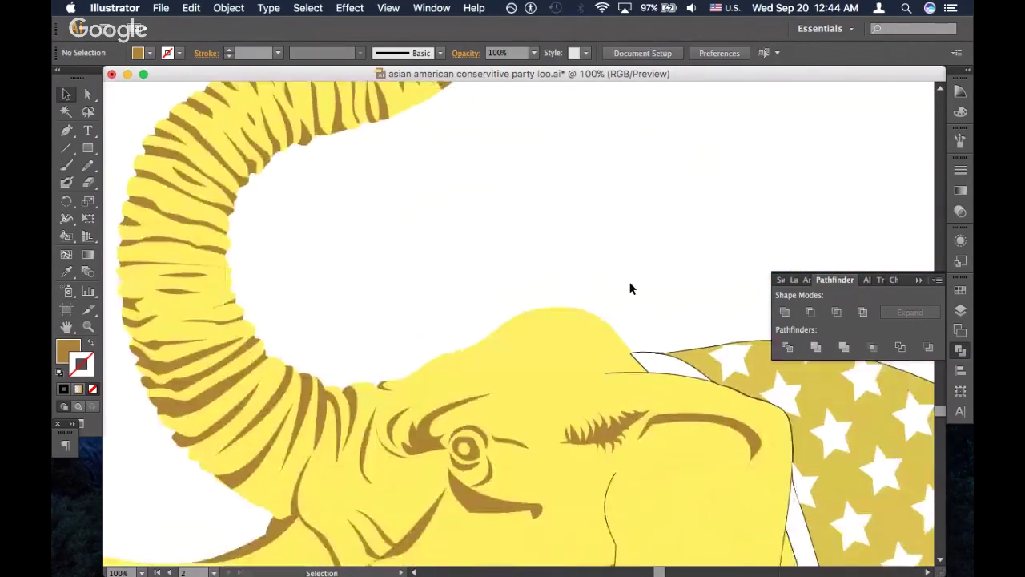
scroll(552, 328, "down", 7)
scroll(553, 328, "left", 3)
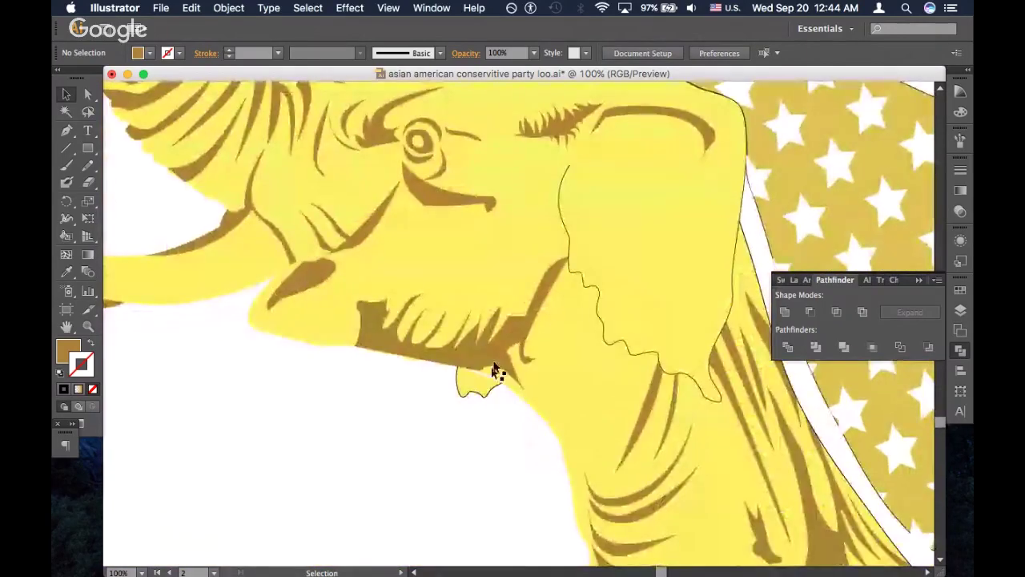
Redraw the underside of the yellow jaw with the Pencil tool so its edge stays within the brown hair shape
key("a")
key("super+equal")
key("super+equal")
key("super+equal")
key("v")
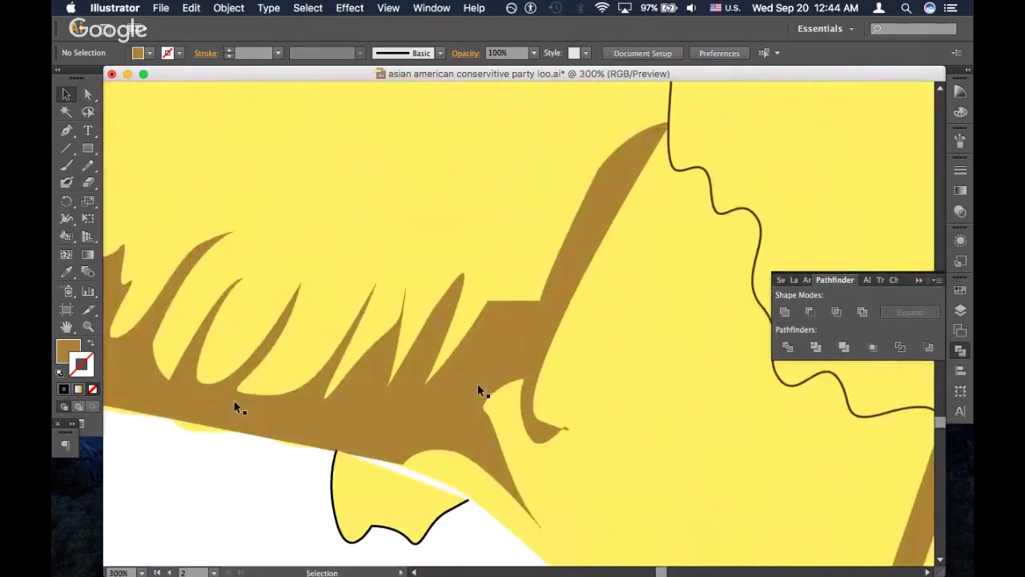
scroll(172, 377, "left", 5)
left_click(196, 290)
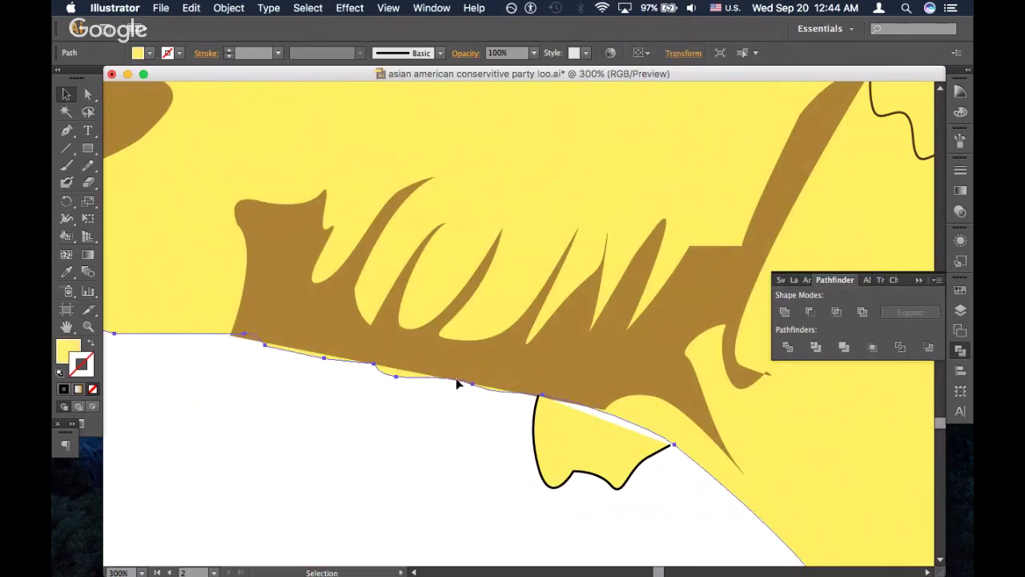
scroll(457, 384, "left", 10)
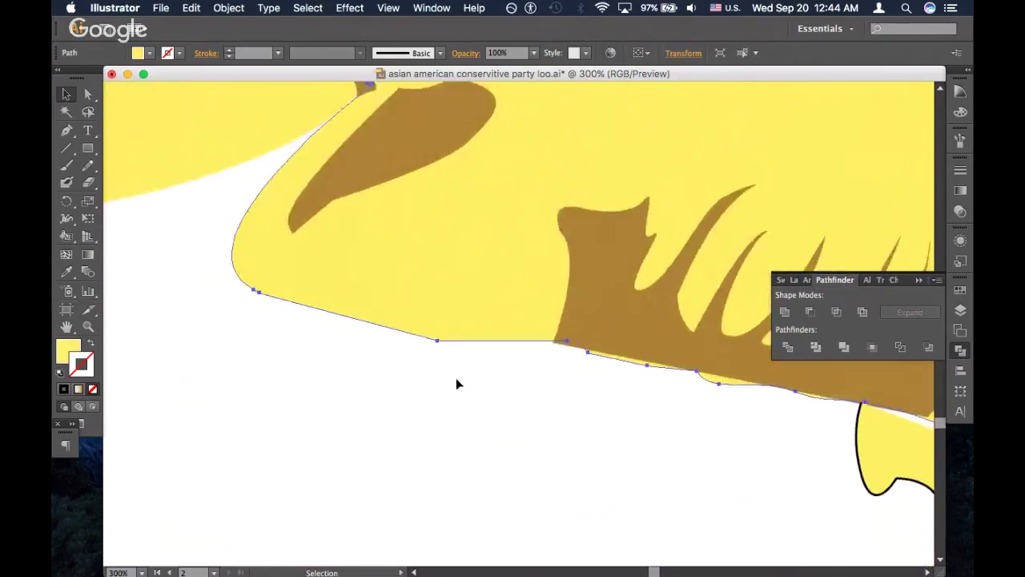
scroll(456, 383, "right", 8)
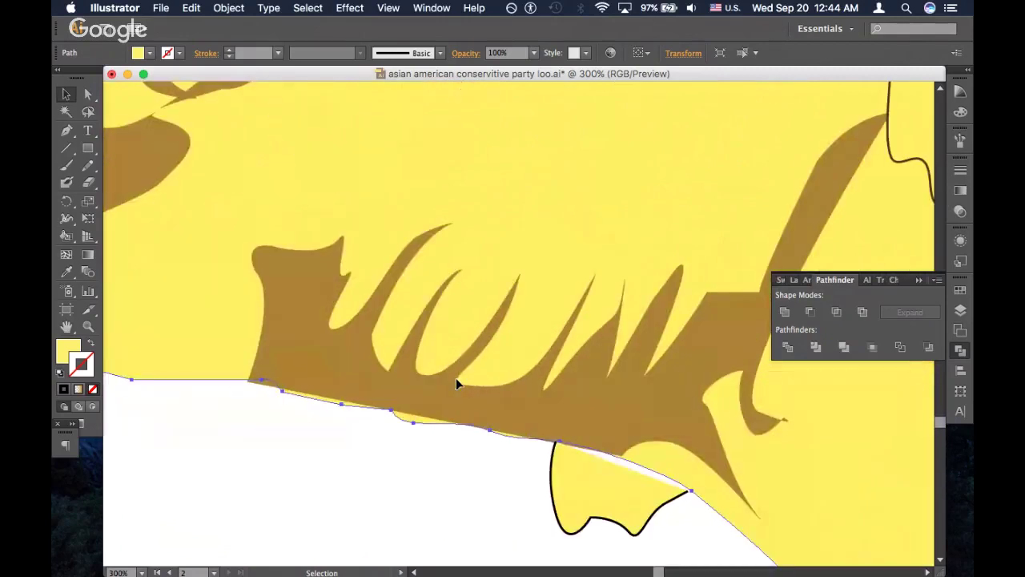
scroll(455, 383, "left", 3)
scroll(456, 383, "down", 2)
key("n")
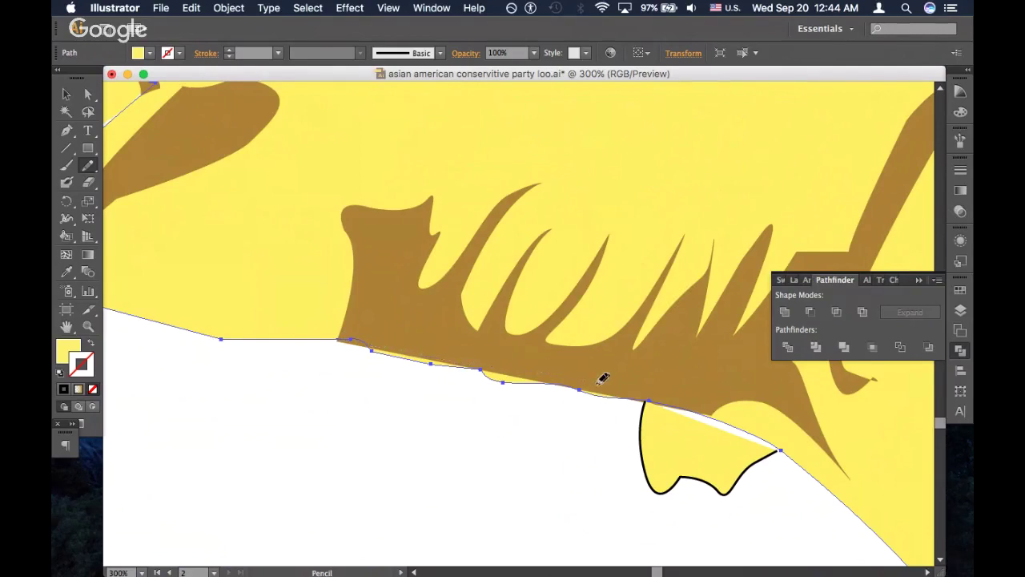
left_click_drag(687, 401, 698, 410)
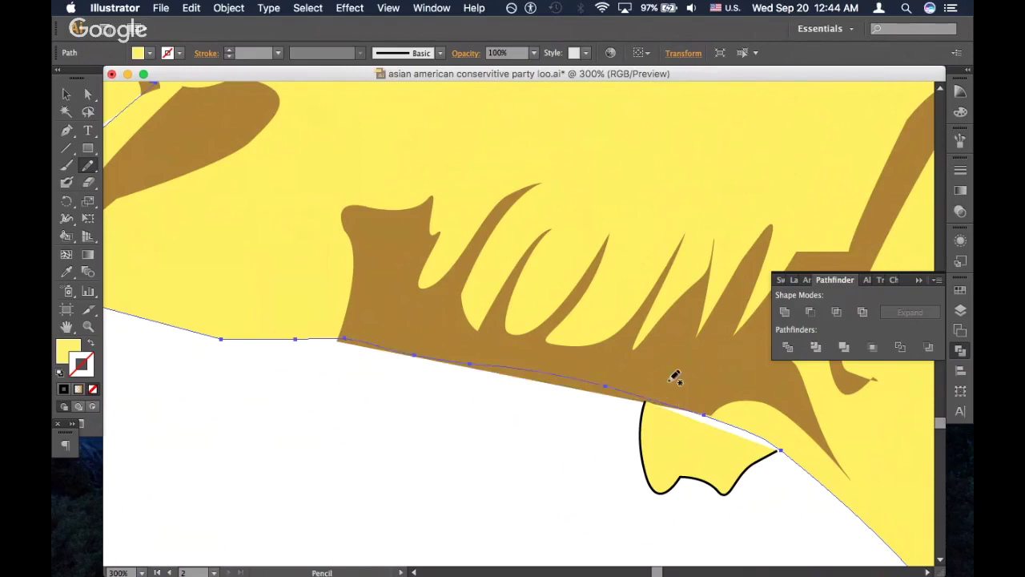
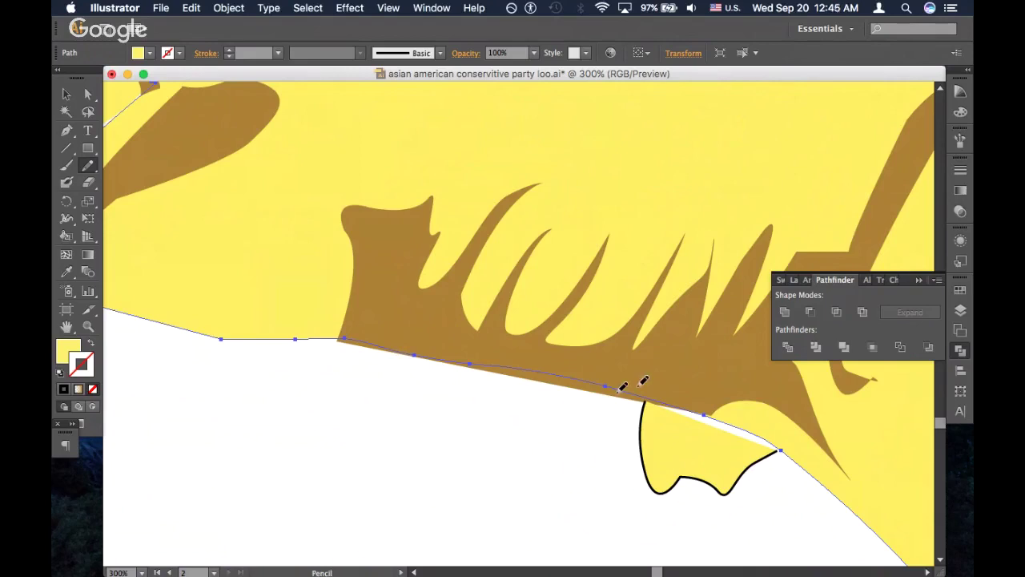
Extend the top edge of the small outlined flap under the jaw with the Pencil tool to cover the white gap, and send it to the back
scroll(664, 382, "right", 2)
scroll(664, 382, "down", 1)
scroll(664, 382, "right", 10)
scroll(664, 382, "down", 2)
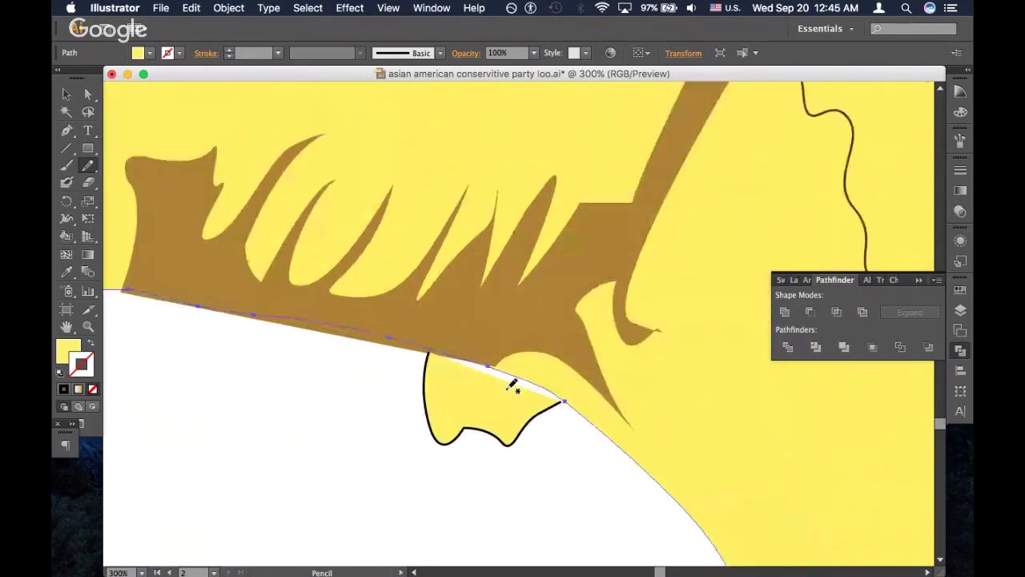
left_click(494, 396, "super")
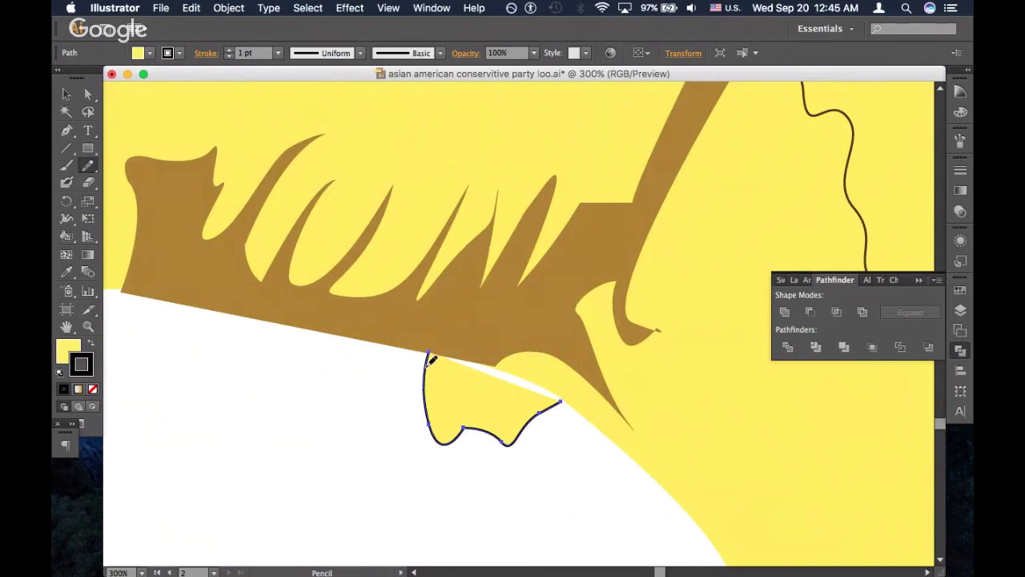
mouse_move(429, 357)
left_mouse_down()
mouse_move(433, 330)
mouse_move(519, 373)
mouse_move(577, 371)
mouse_move(578, 361)
left_mouse_up()
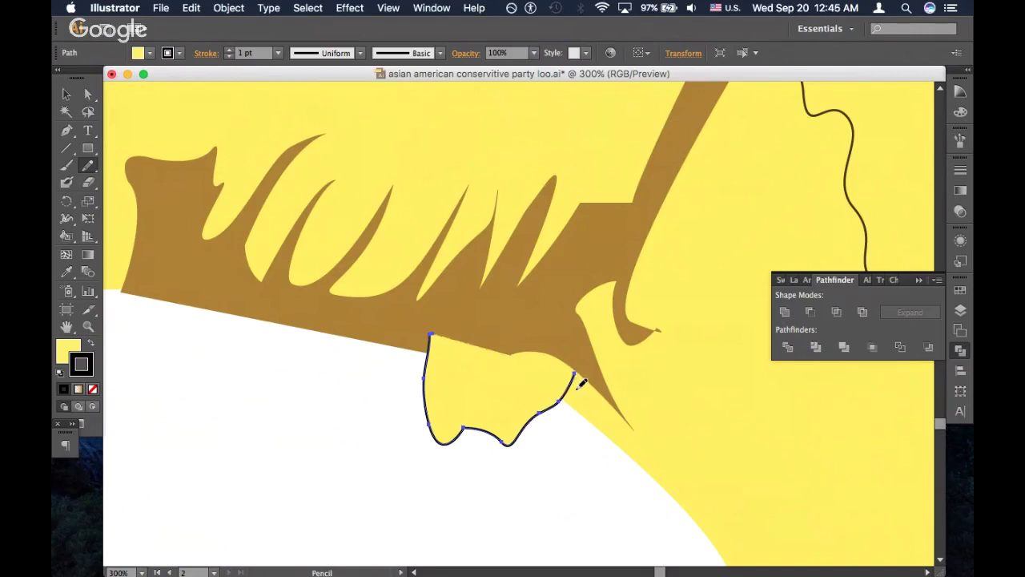
key("super+shift+bracketleft")
left_click(508, 488, "super")
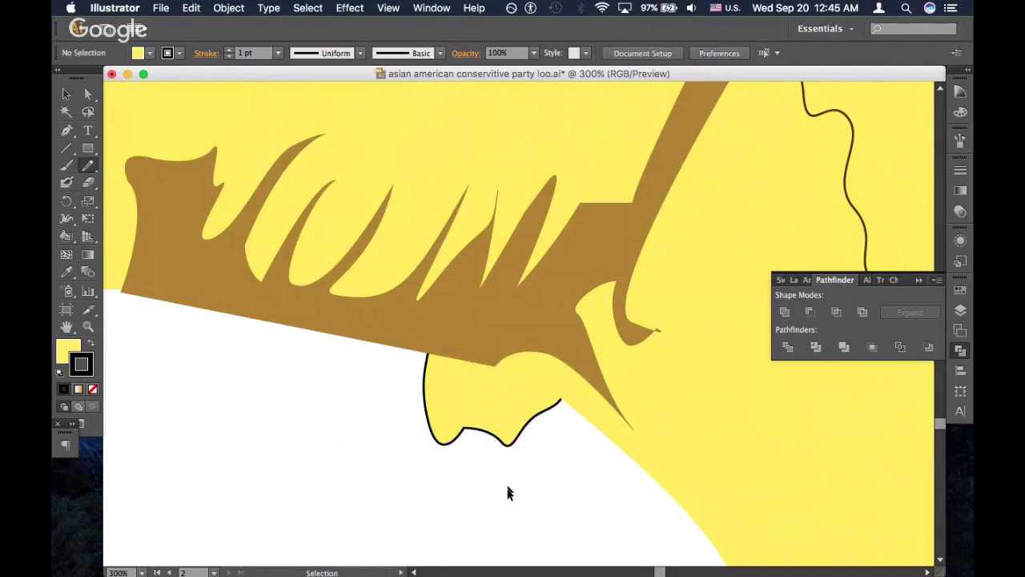
Paste a copy of the flap under the jaw in place and fill it with the jaw hair's brown at 40% opacity
key("super+equal")
key("super+equal")
key("super+minus")
key("super+minus")
key("super+minus")
key("super+minus")
key("super+minus")
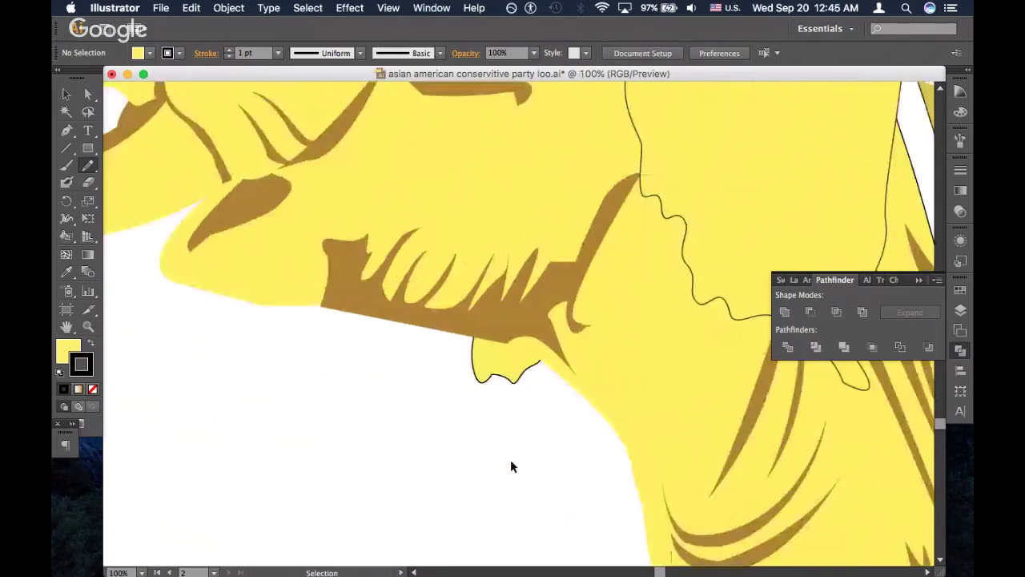
left_click_drag(526, 350, 507, 339)
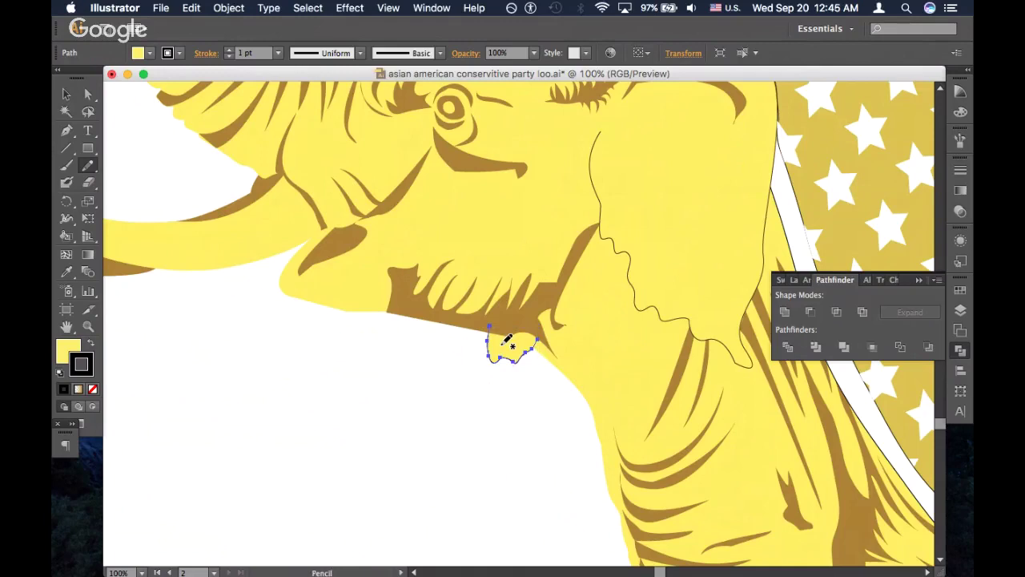
key("super+f")
key("shift+Left")
key("shift+Right")
key("i")
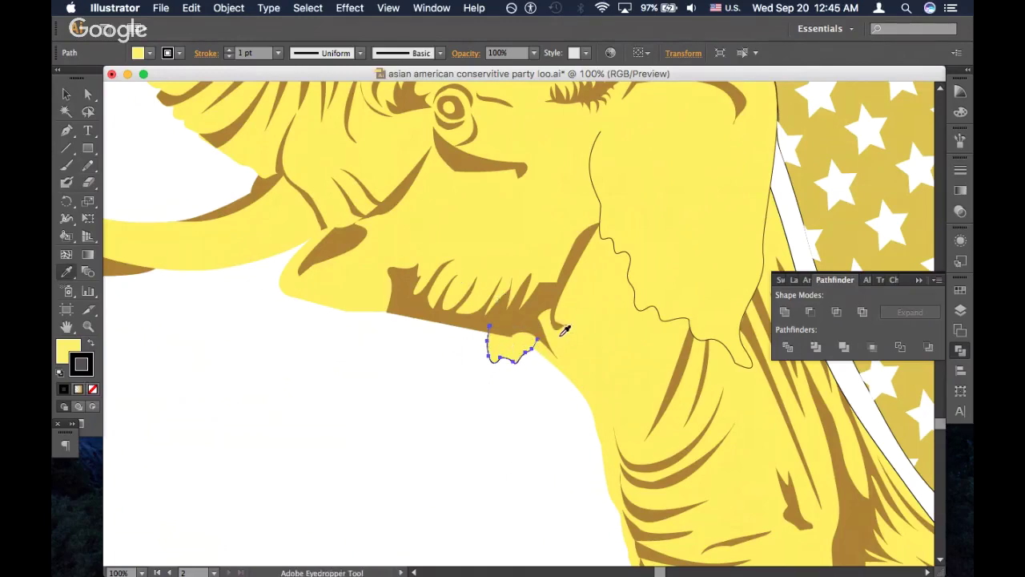
left_click(534, 311)
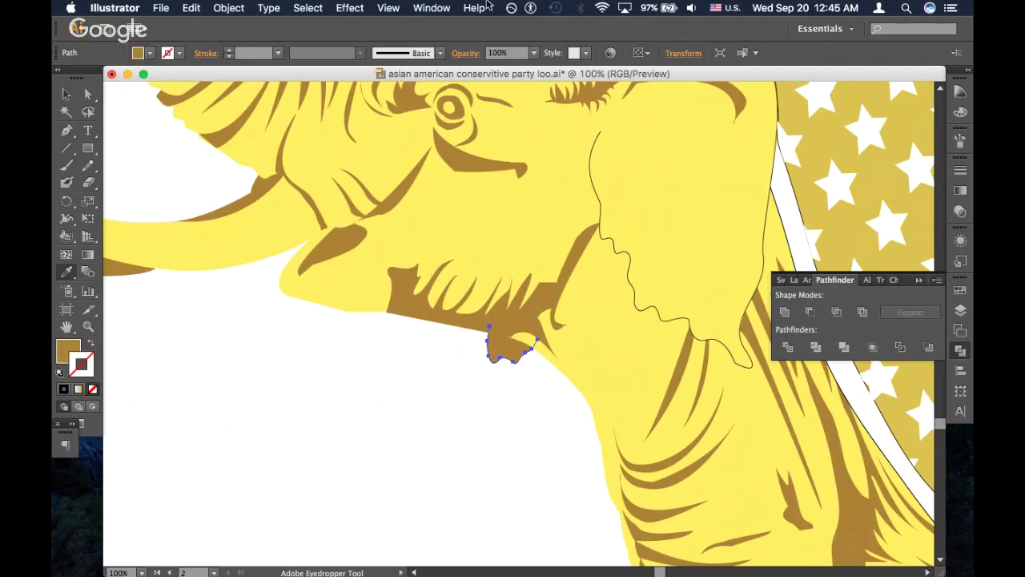
left_click(534, 53)
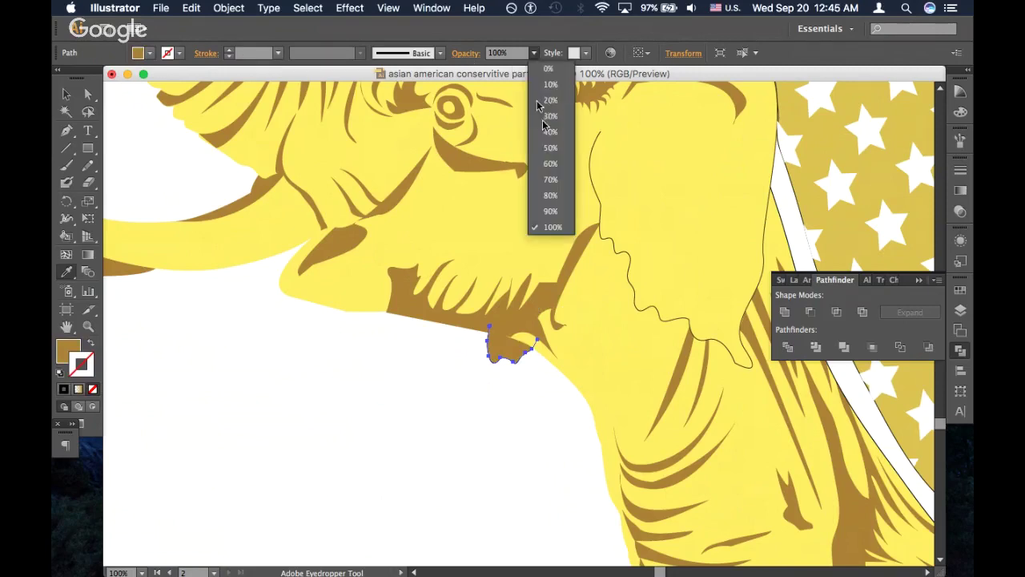
left_click(554, 129)
key("v")
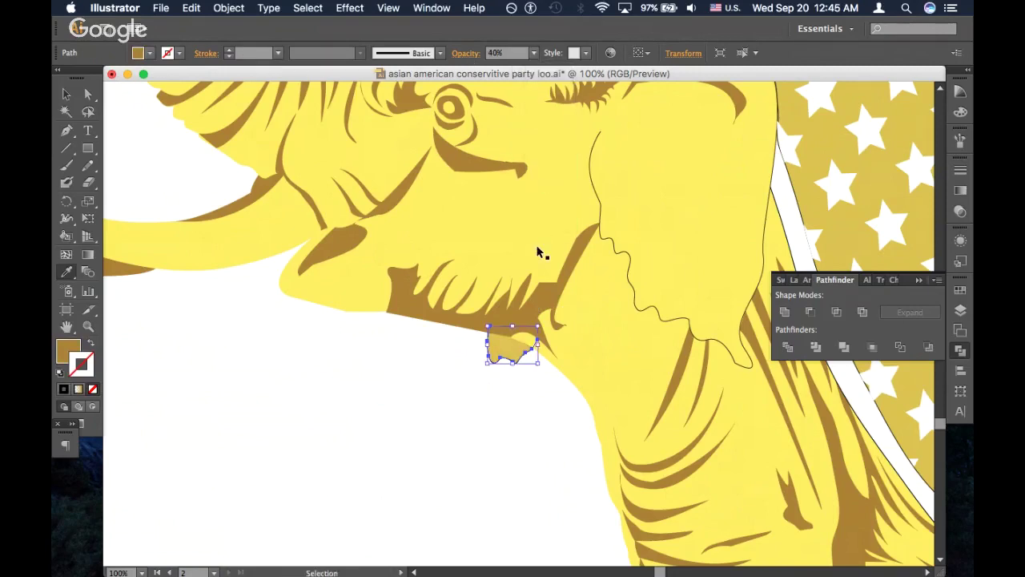
Match the outlined yellow flap under the jaw to the body's plain yellow without an outline, placing it behind the brown copy
key("ctrl+minus")
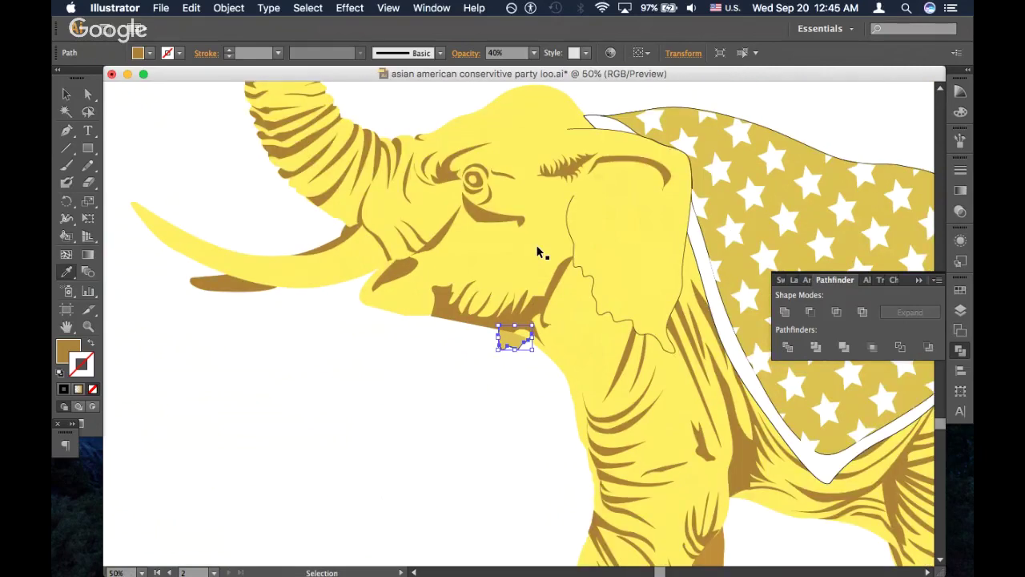
key("i")
key("ctrl+plus")
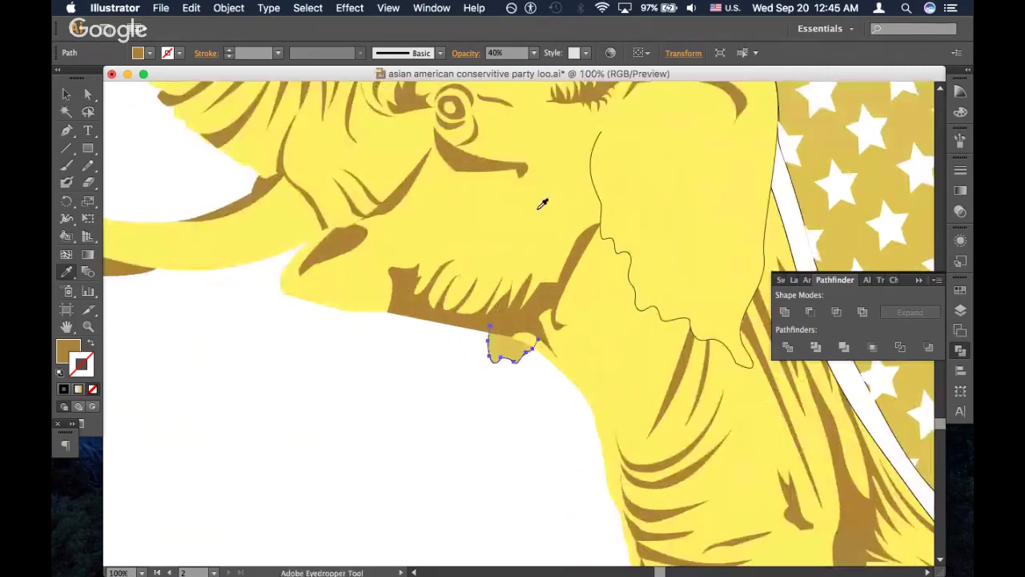
left_click(542, 203)
key("v")
left_click(515, 411)
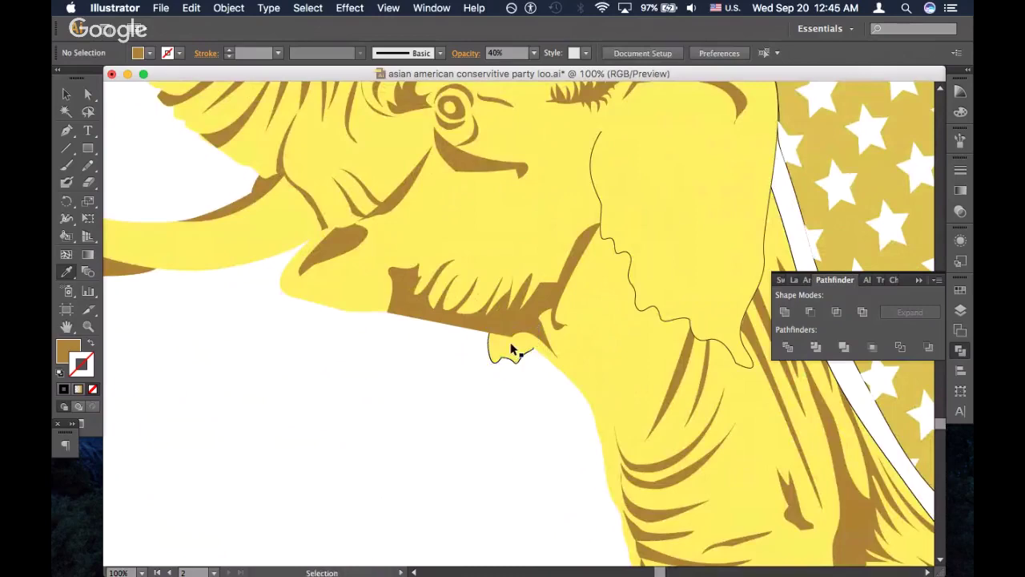
left_click(509, 342)
key("i")
left_click(513, 340)
key("v")
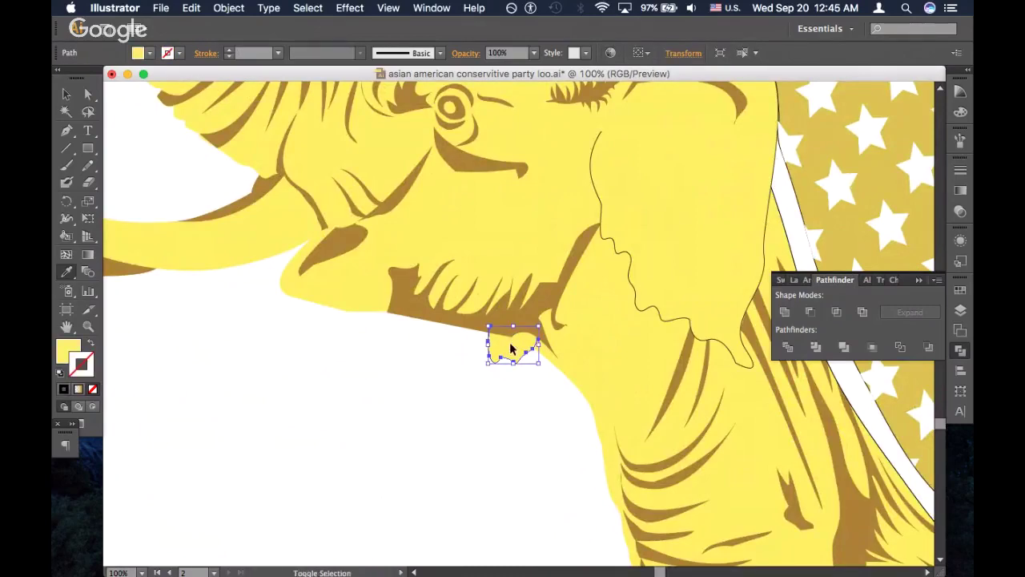
left_click(470, 403)
Set the opacity of the brown flap under the jaw to 60% and deselect it
key("ctrl+minus")
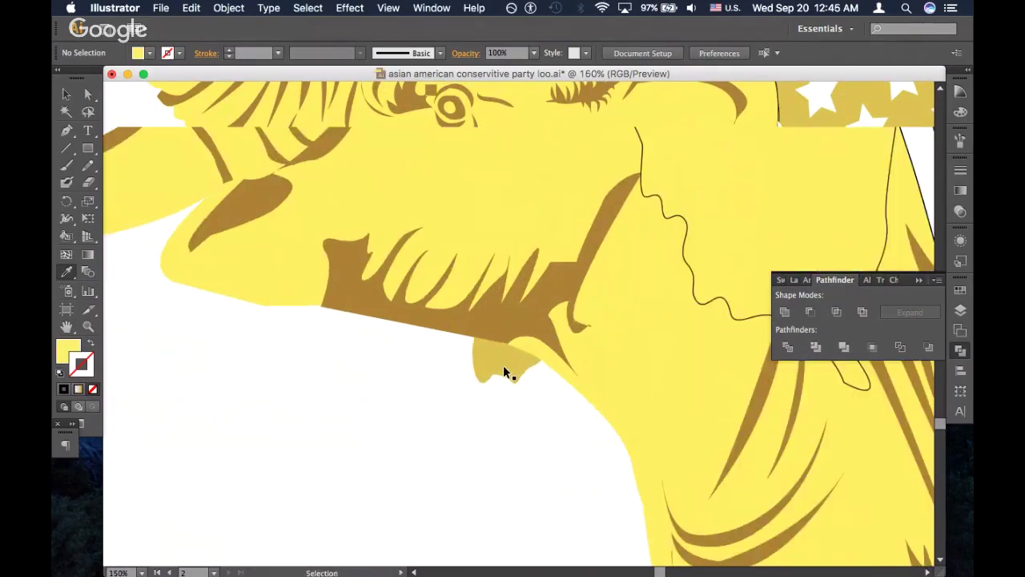
key("ctrl+minus")
key("ctrl+minus")
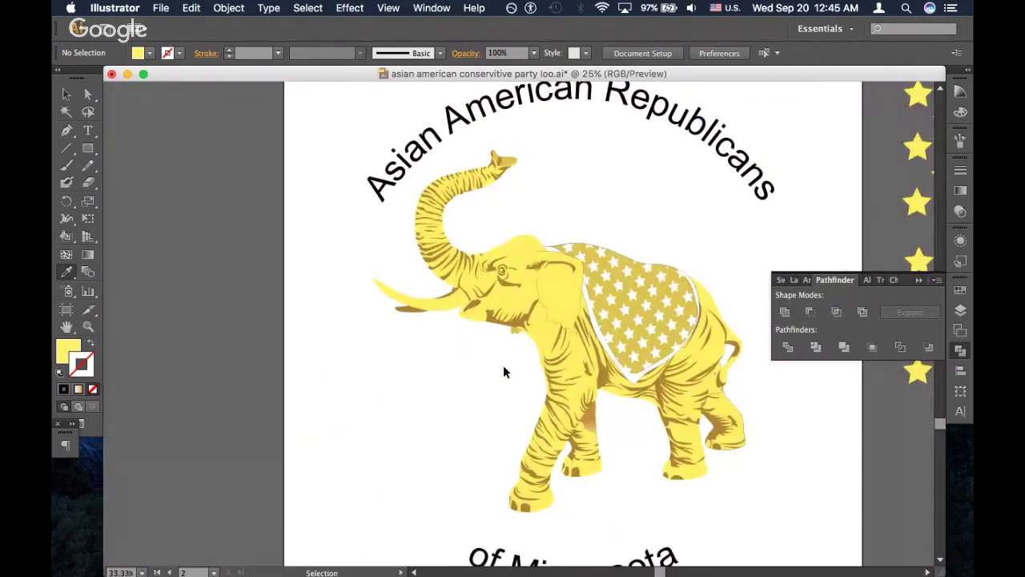
key("ctrl+plus")
key("ctrl+plus")
scroll(505, 366, "left", 2)
scroll(505, 366, "up", 1)
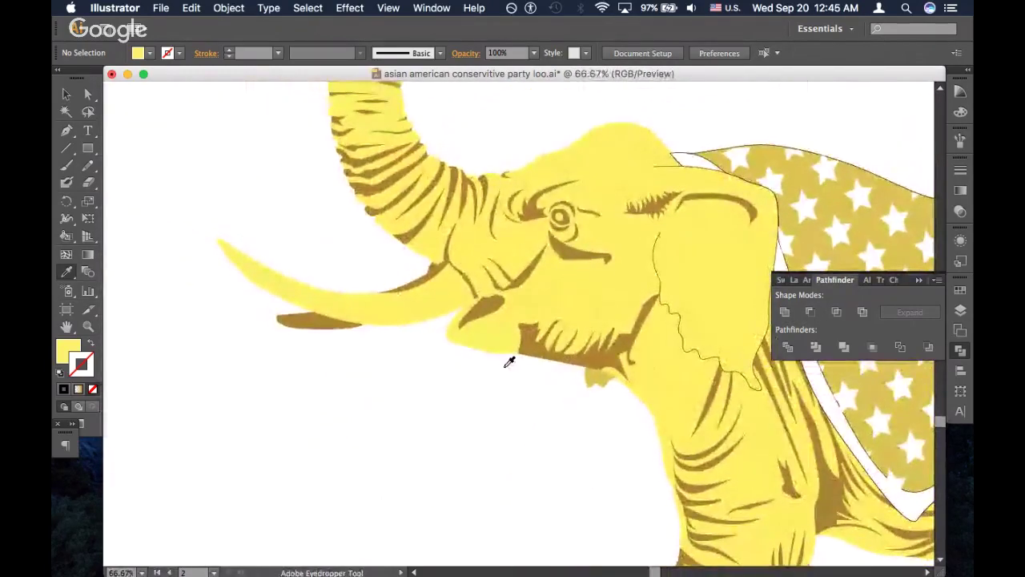
left_click(592, 373)
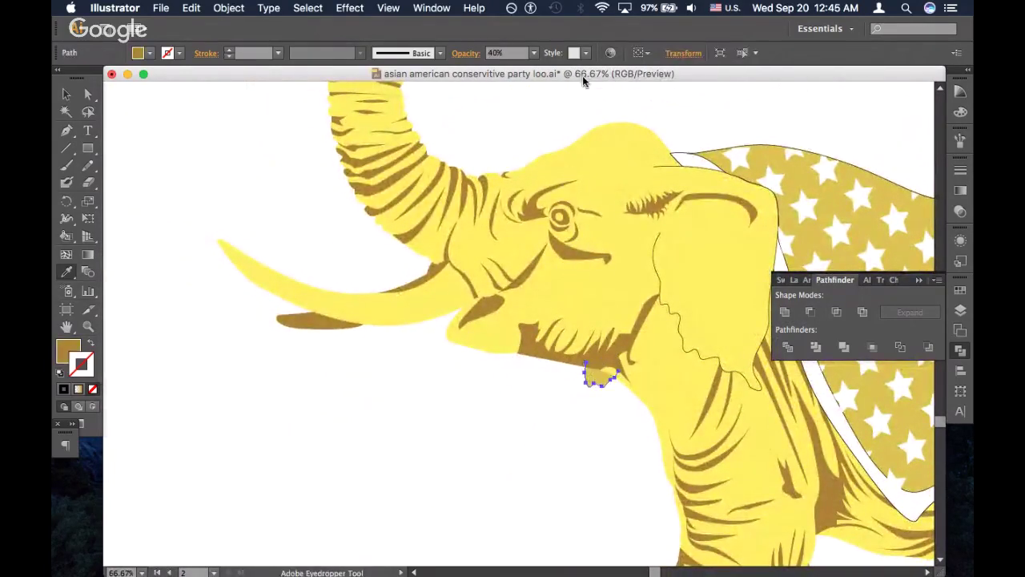
left_click(534, 53)
left_click(558, 161)
left_click(530, 401, "super")
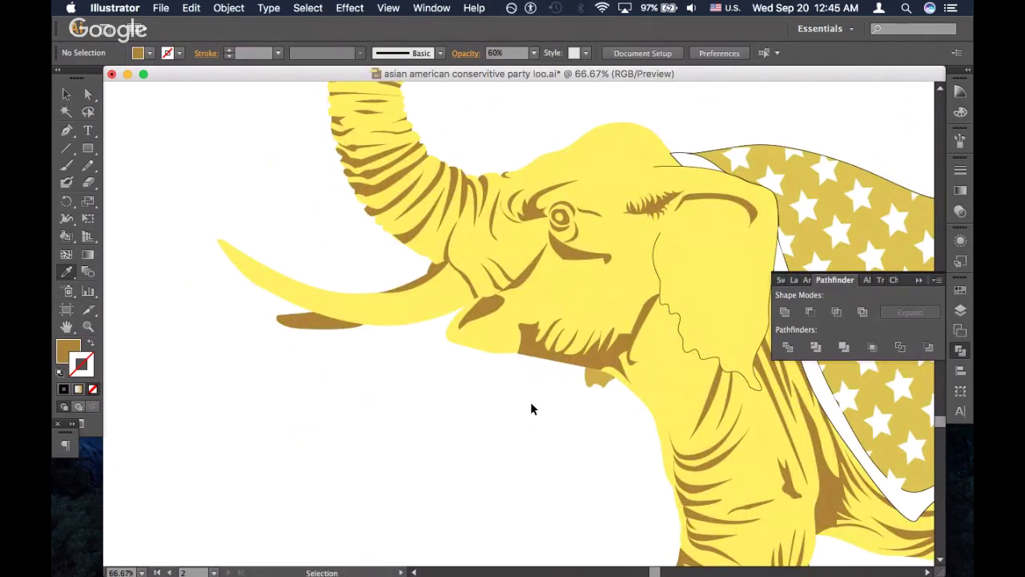
Examine the shaded flap against the whole head, and the front leg, belly and hind legs for remaining flaws
key("super+minus")
key("super+minus")
key("super+plus")
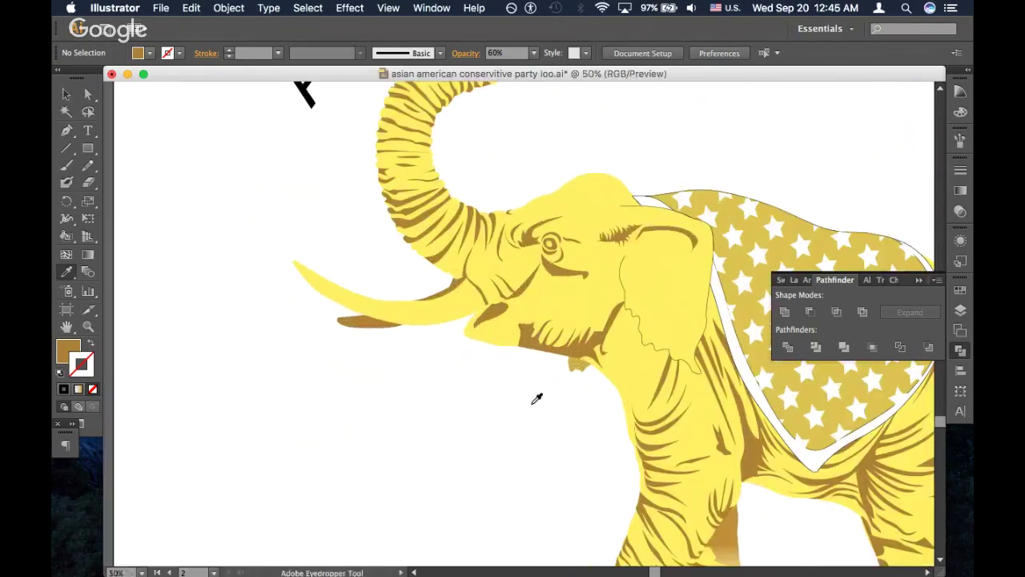
key("super+minus")
key("super+plus")
key("super+plus")
key("super+plus")
key("super+plus")
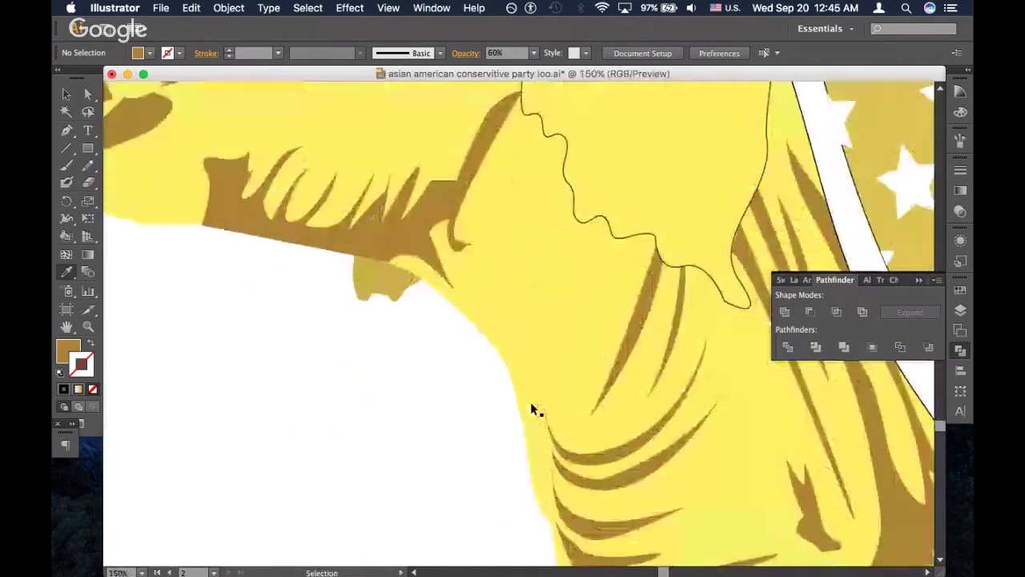
key("super+minus")
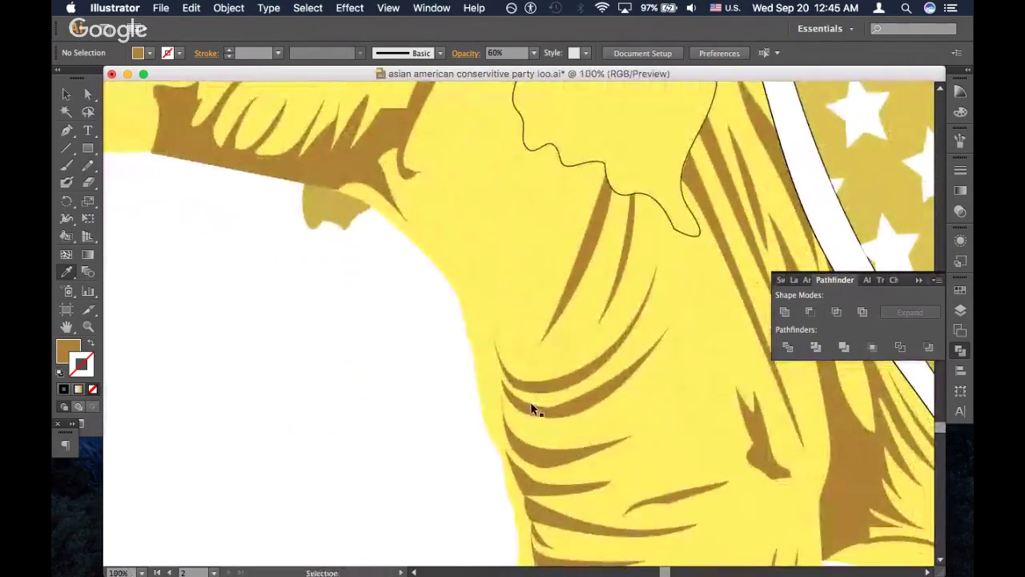
key("super+minus")
key("super+minus")
scroll(535, 404, "down", 5)
scroll(534, 404, "right", 5)
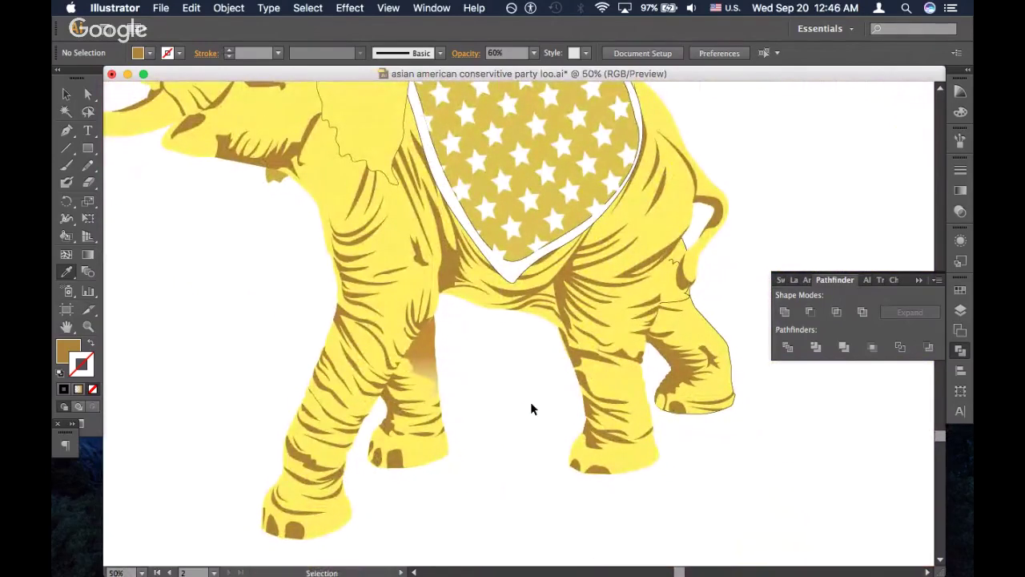
Remove the black outline from the yellow far hind leg shape below the tail and deselect it
key("super+plus")
key("super+plus")
scroll(552, 343, "up", 3)
scroll(551, 344, "right", 5)
scroll(552, 343, "up", 2)
scroll(553, 343, "right", 4)
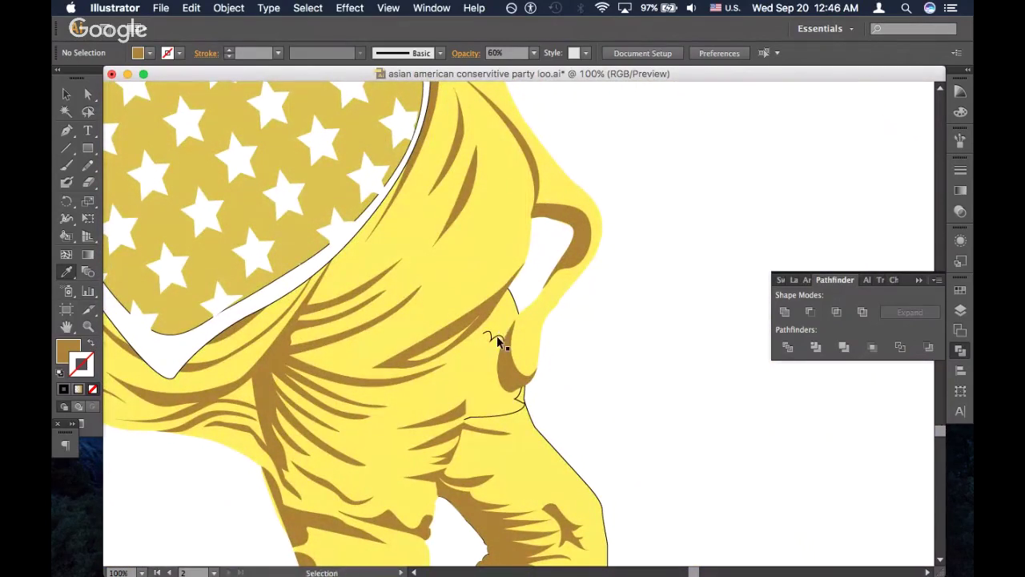
left_click(497, 336)
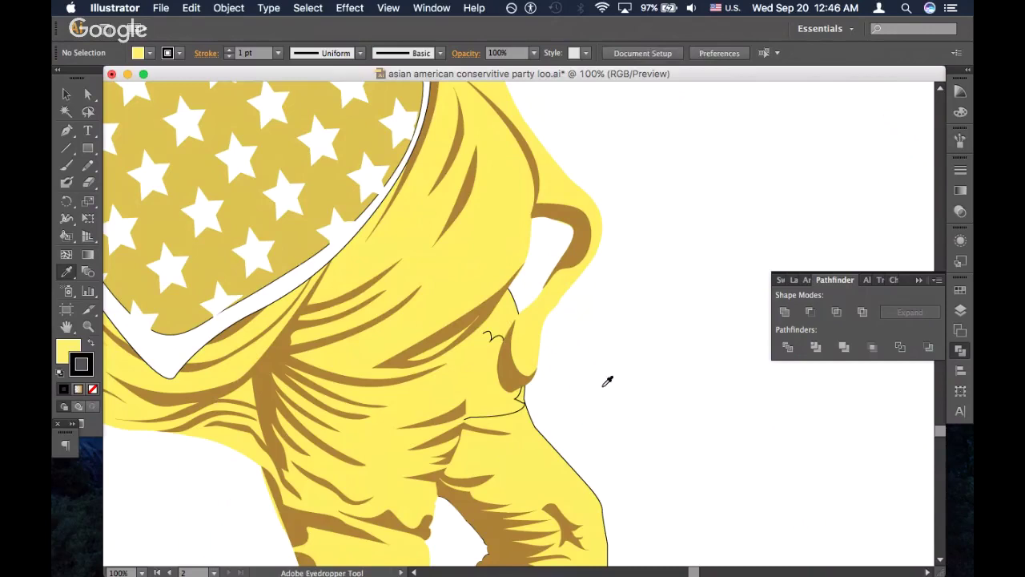
key("n")
left_click(491, 336, "super")
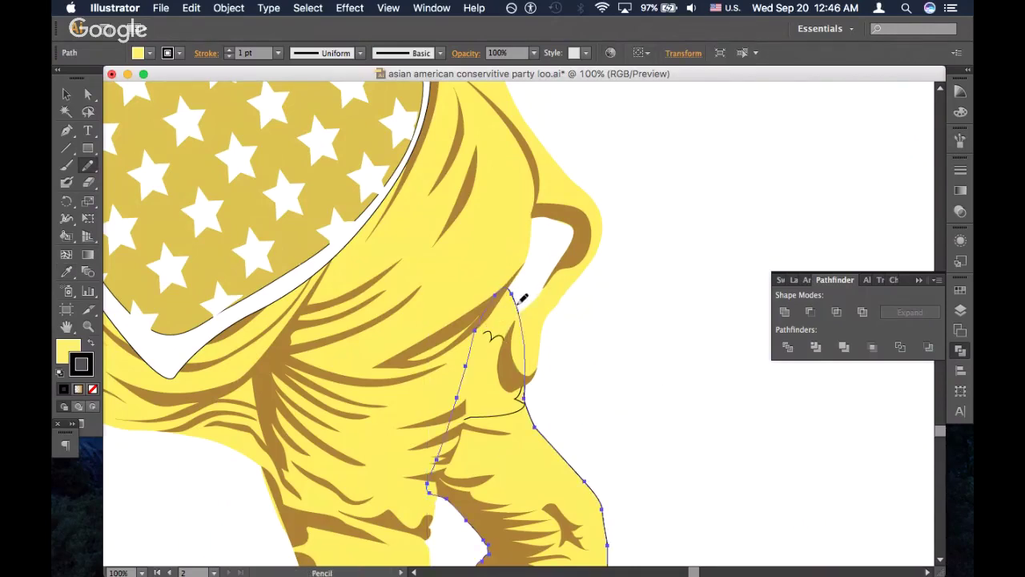
key("slash")
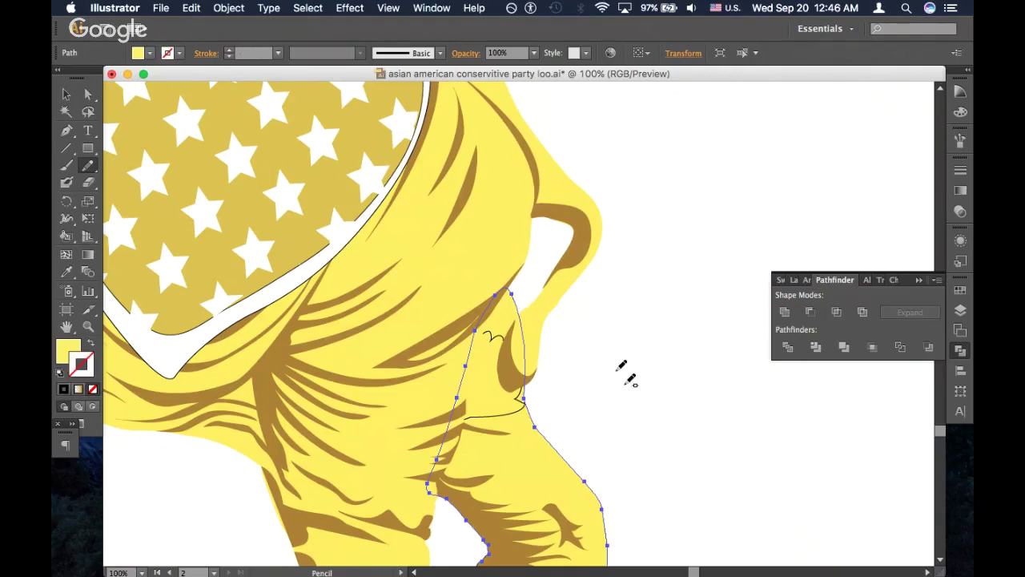
left_click(564, 358, "super")
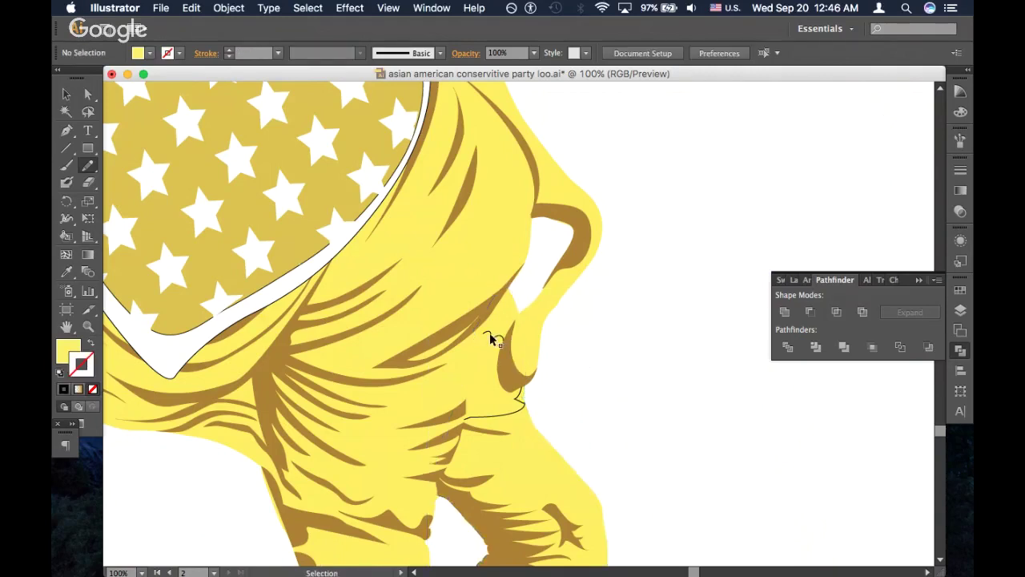
Extend the short pencil path beside the tail into an unfilled shading outline down the near thigh and across the tail tip
left_click(492, 335, "super")
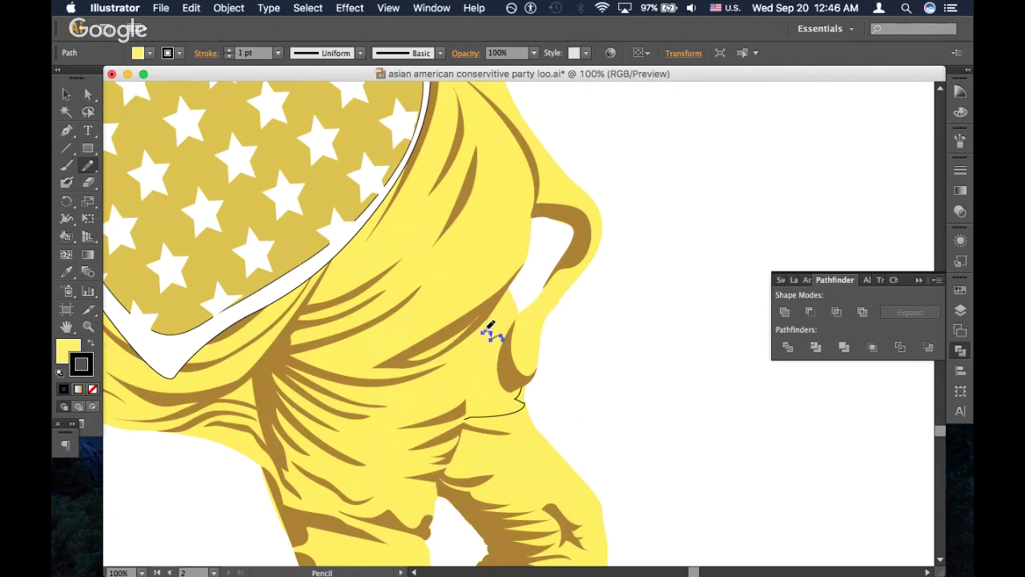
mouse_move(481, 333)
left_mouse_down()
mouse_move(463, 384)
mouse_move(465, 418)
left_mouse_up()
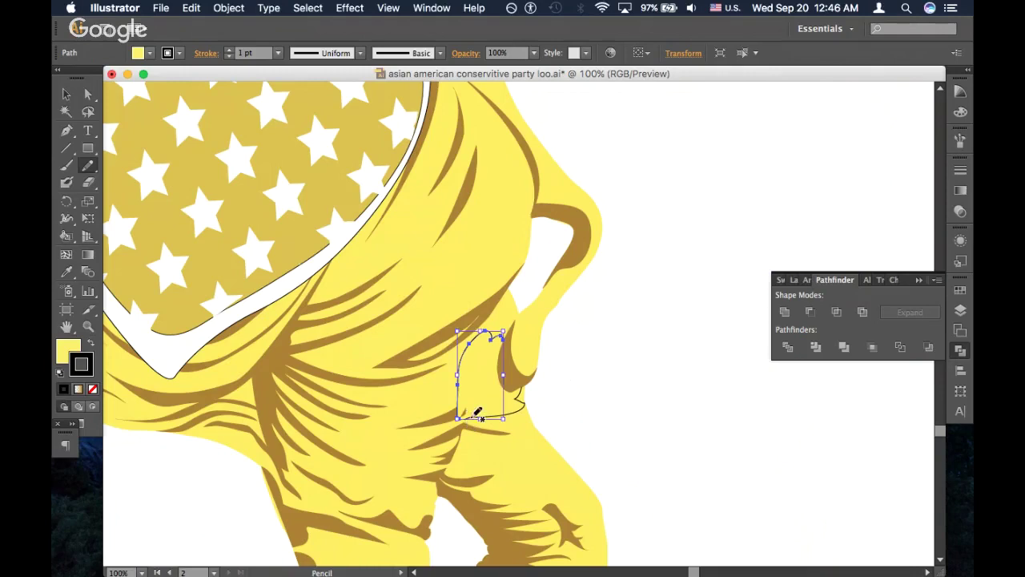
key("slash")
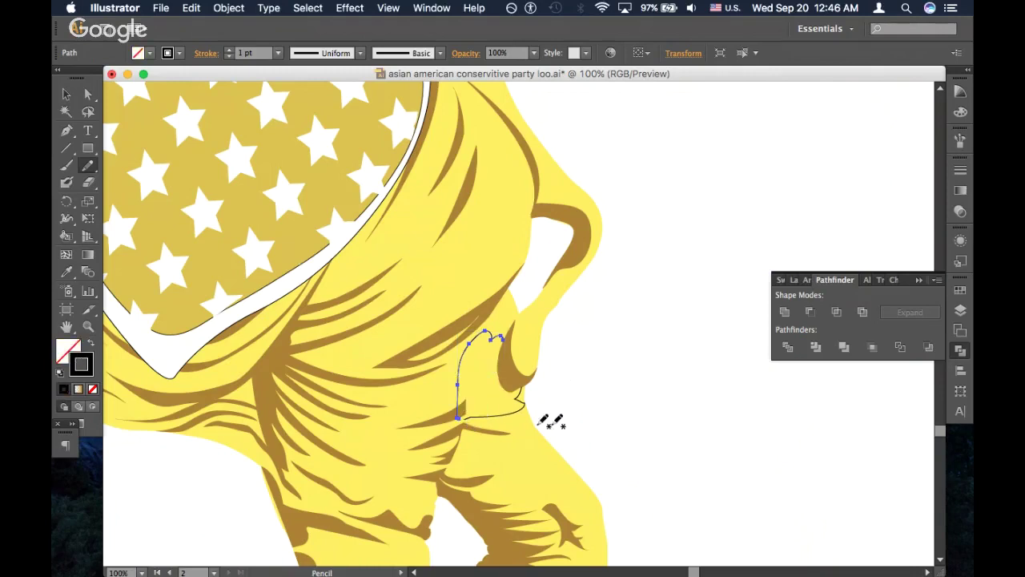
mouse_move(517, 403)
left_mouse_down()
mouse_move(490, 413)
mouse_move(496, 418)
mouse_move(465, 412)
mouse_move(487, 416)
left_mouse_up()
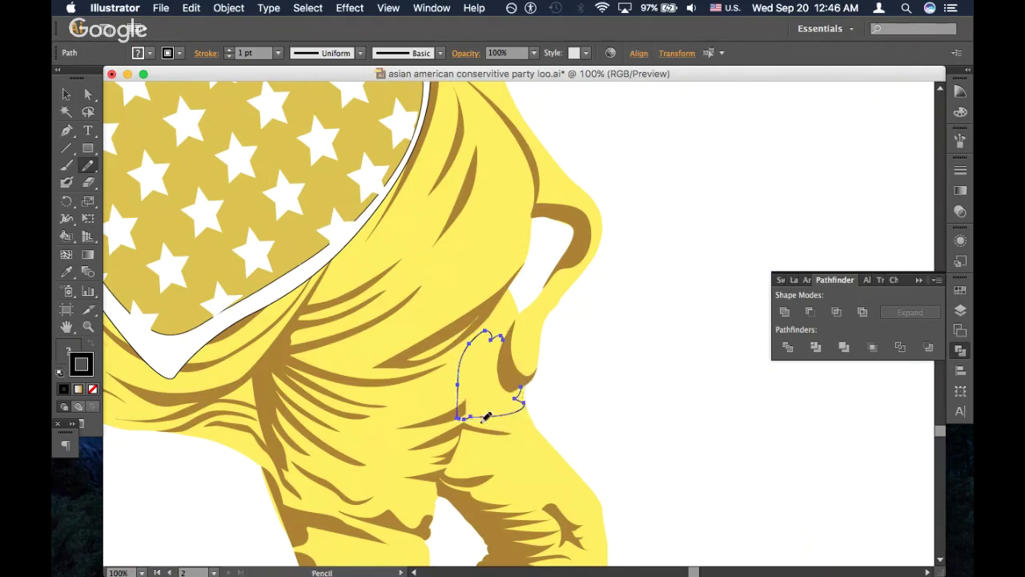
key("super+equal")
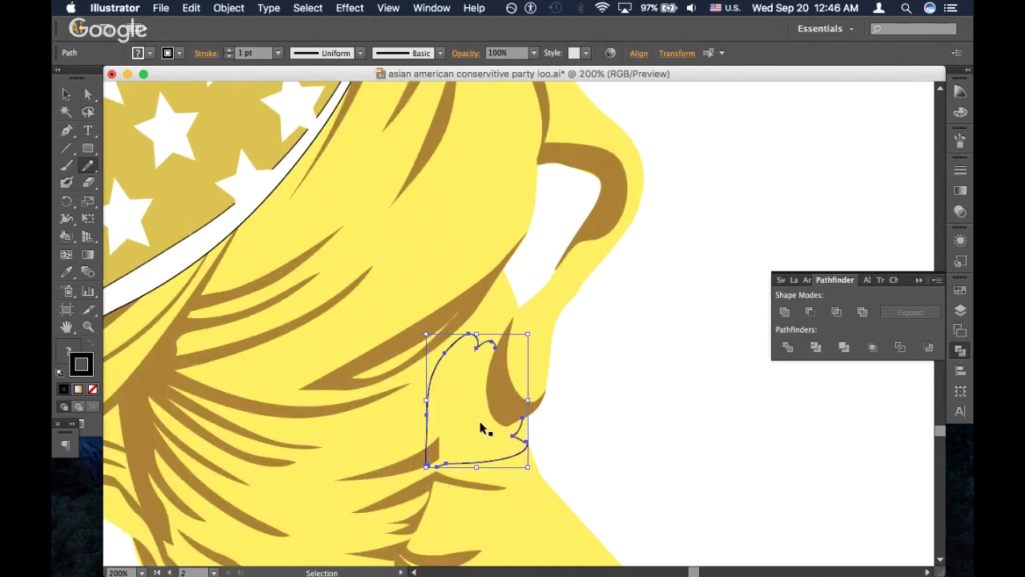
key("super+equal")
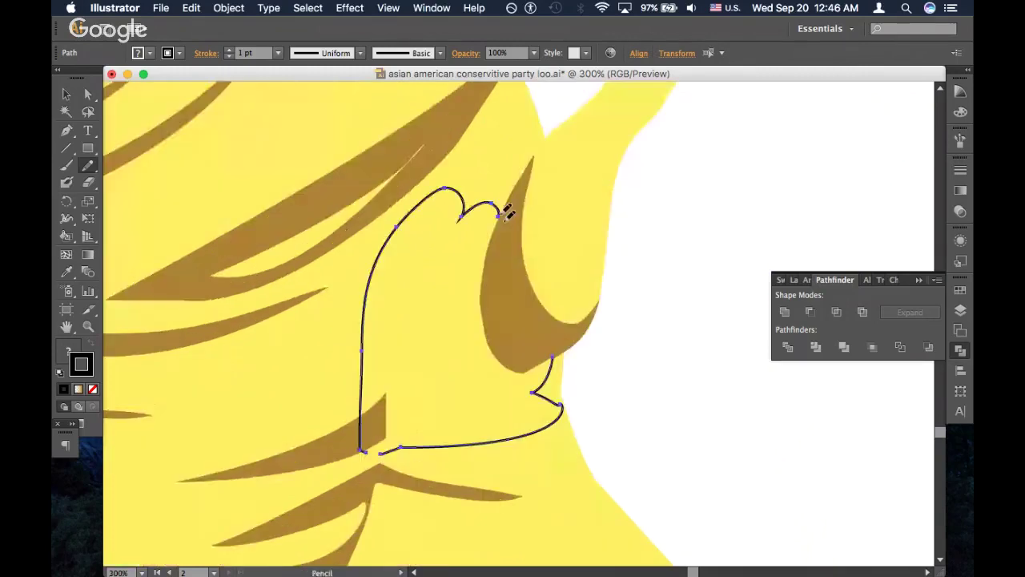
mouse_move(504, 213)
left_mouse_down()
mouse_move(550, 342)
mouse_move(548, 377)
left_mouse_up()
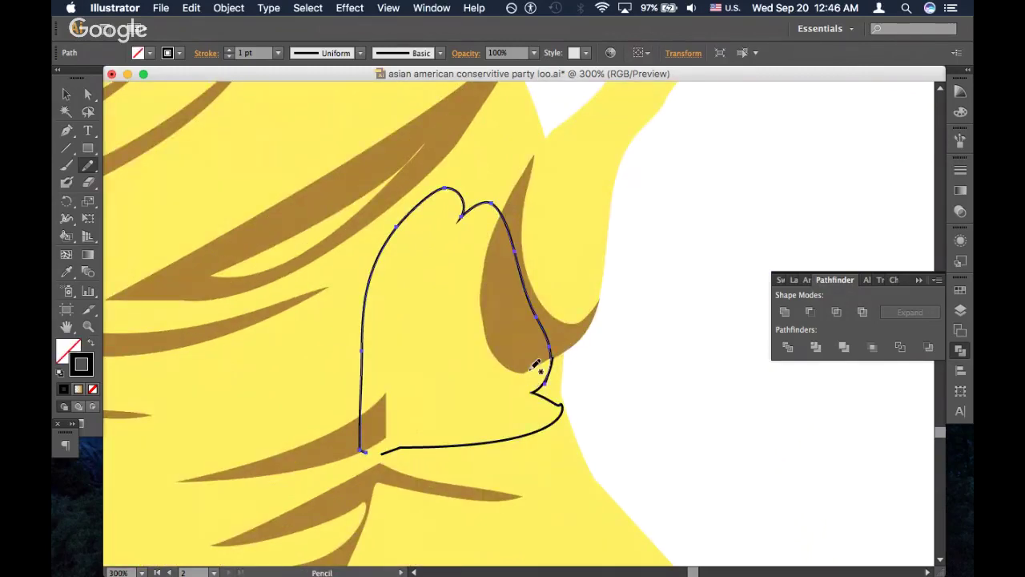
Delete the overlapping end anchor of the upper outline path below the tail tip and deselect the path
key("super+space")
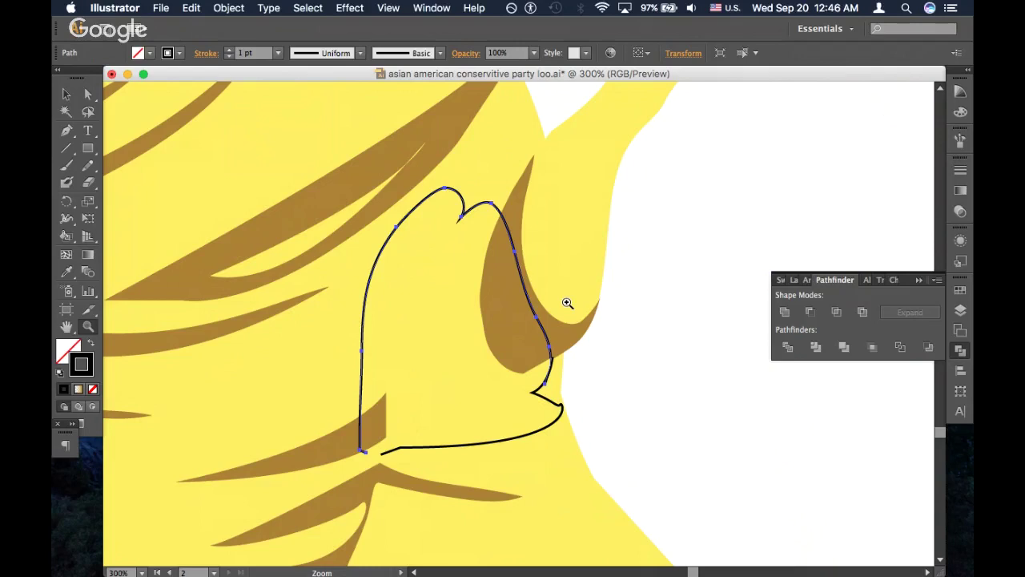
key("a")
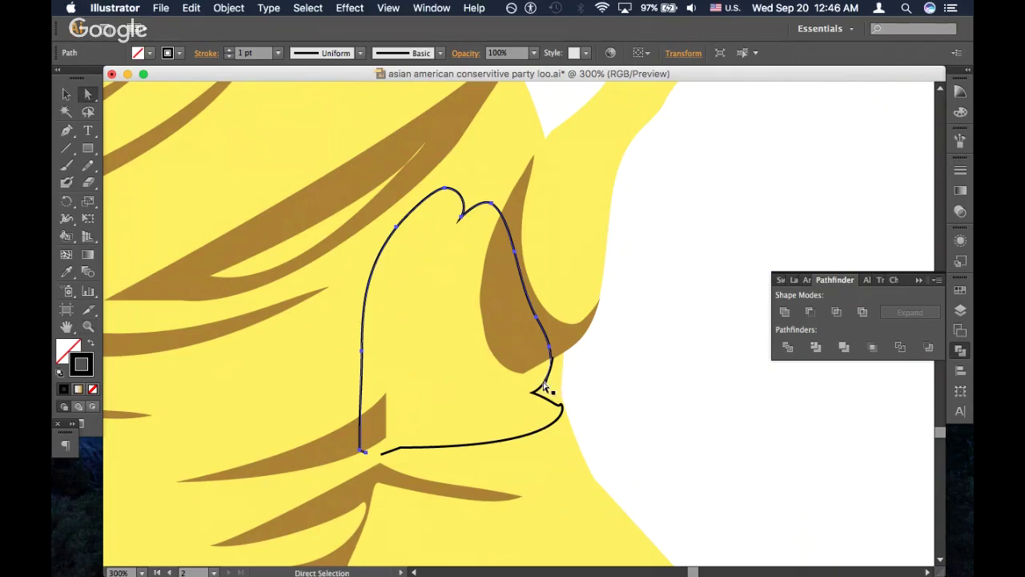
left_click(563, 379)
left_click(629, 389)
left_click(554, 357)
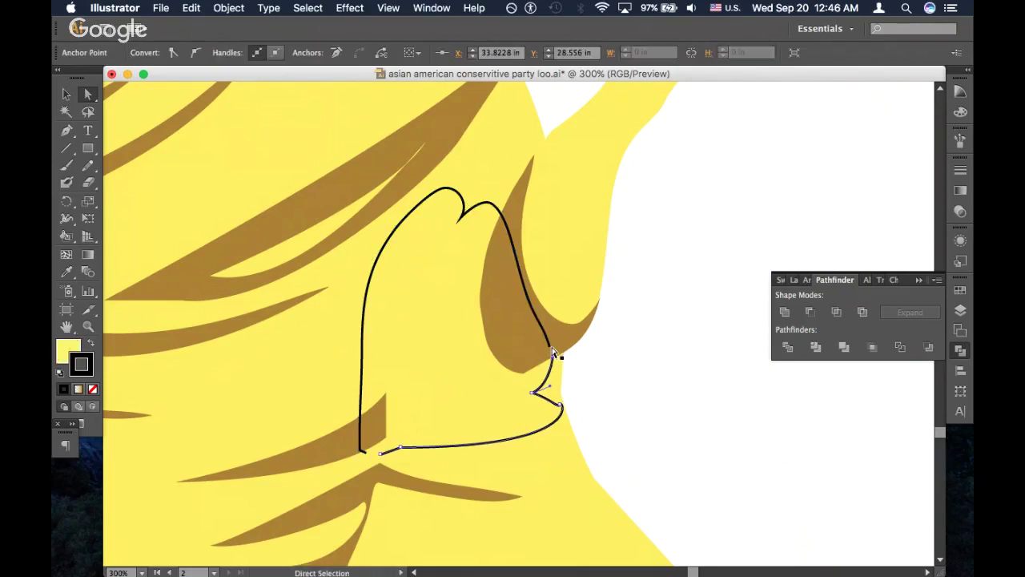
key("Delete")
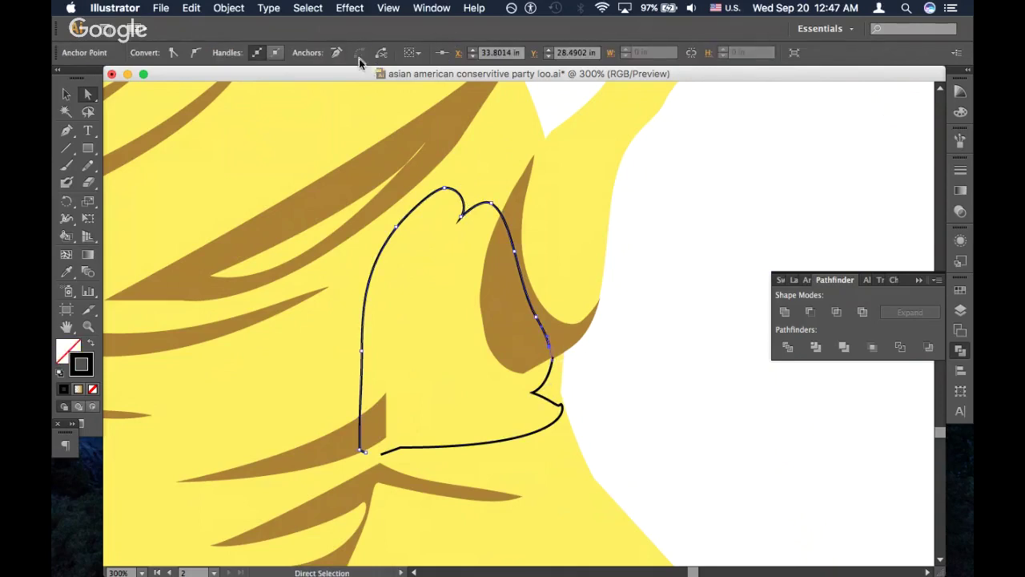
left_click(659, 382)
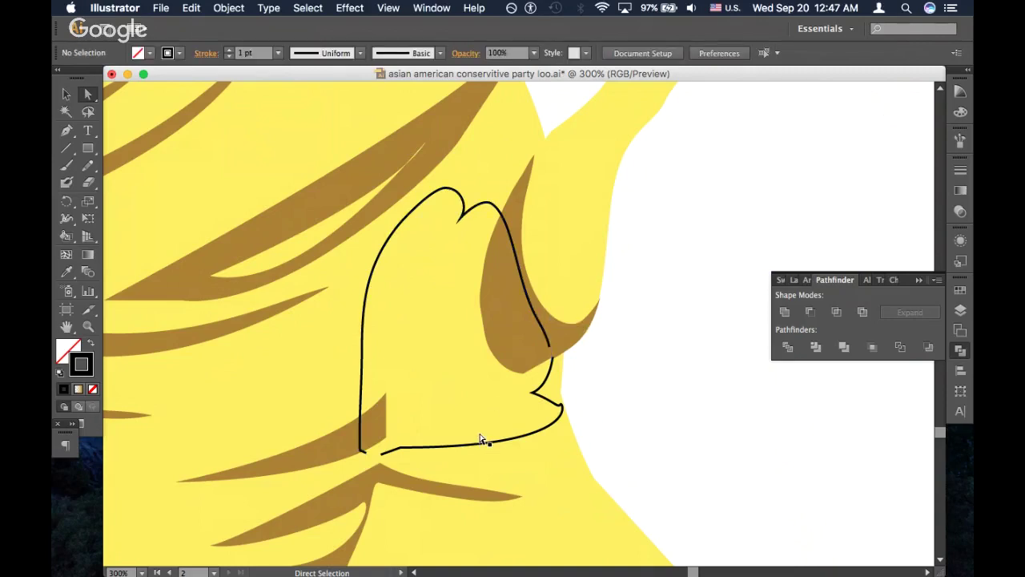
Connect the open endpoints of the two outline paths at the lower thigh corner and below the tail tip into one closed shape
left_click(376, 455)
left_click(366, 454, "shift")
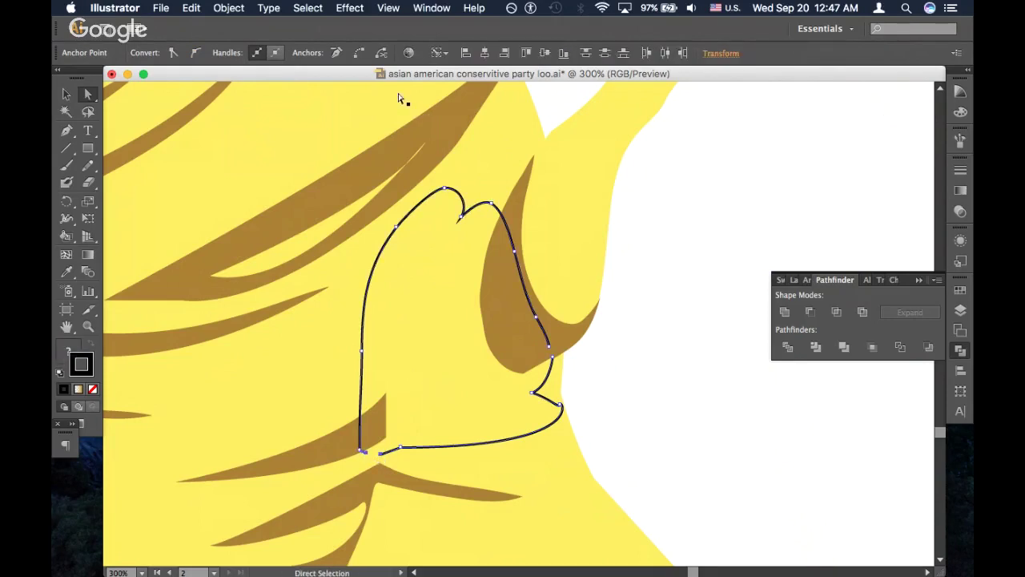
left_click(359, 52)
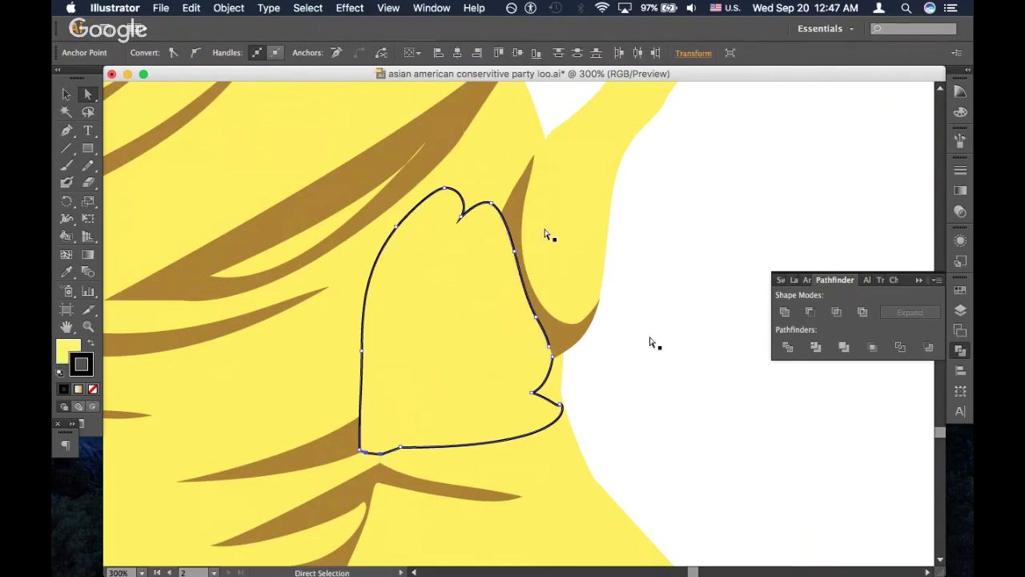
left_click(550, 348)
left_click(553, 358)
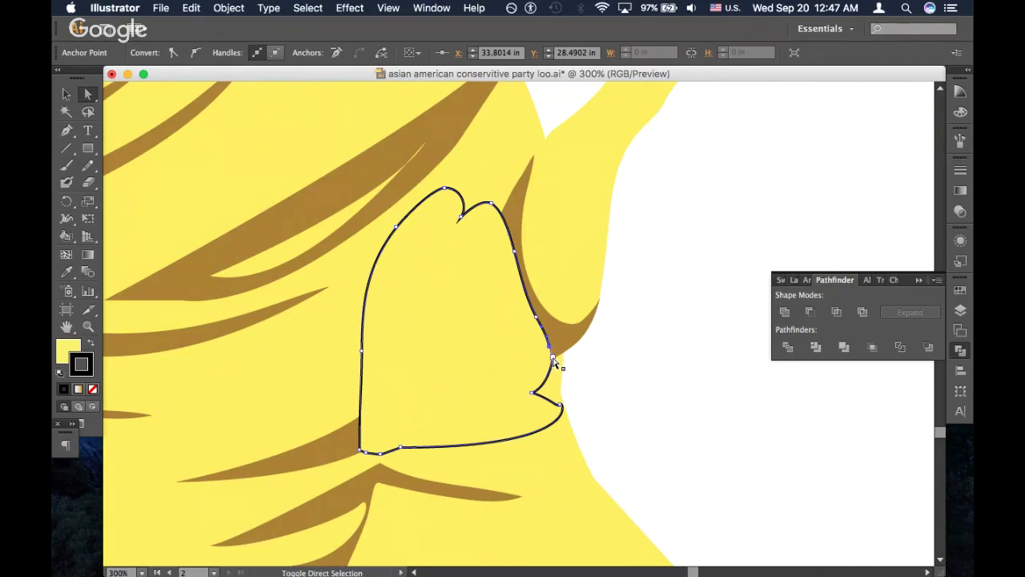
left_click(554, 362, "shift")
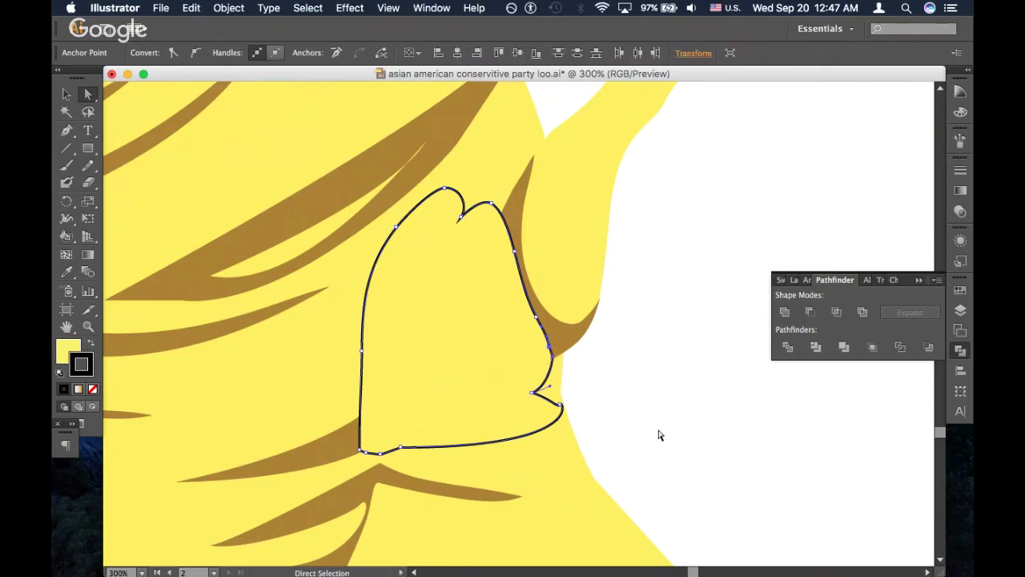
Fill the closed shape below the tail with the skin folds' plain brown, without an outline, and select the whole shape
key("i")
left_click(401, 168)
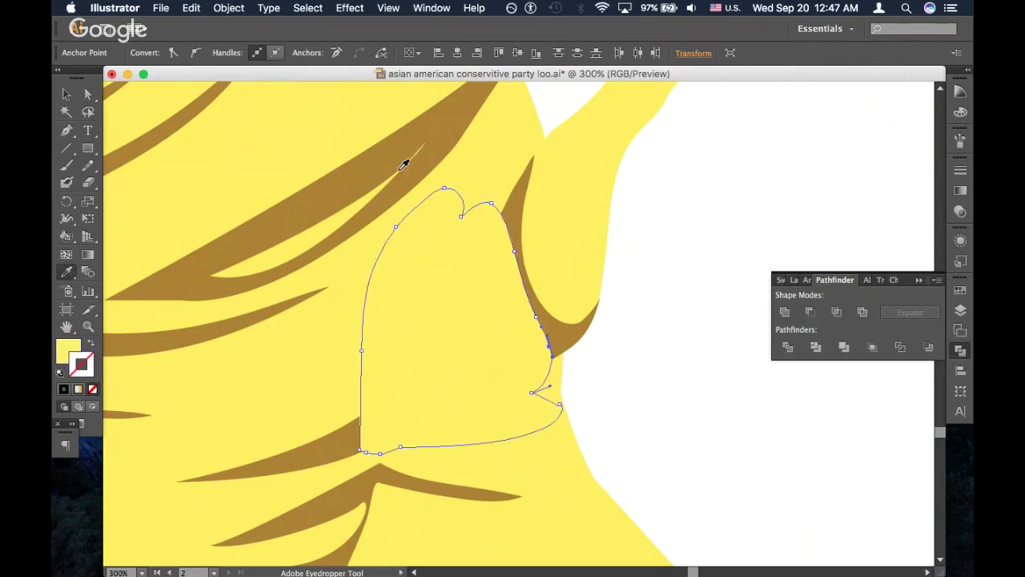
left_click(396, 151)
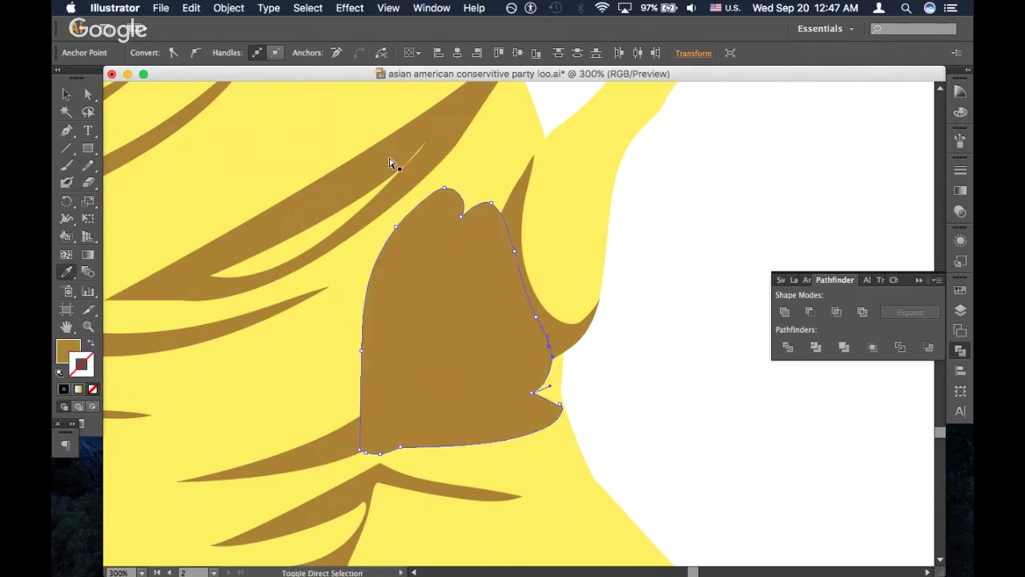
key("super+bracketleft")
key("super+z")
key("v")
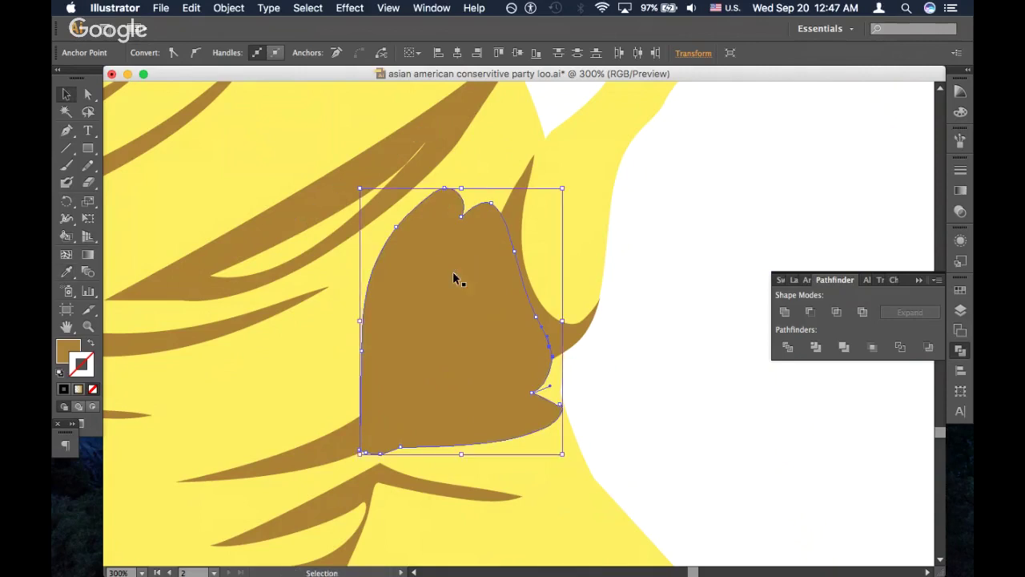
left_click(531, 263)
left_click(450, 278)
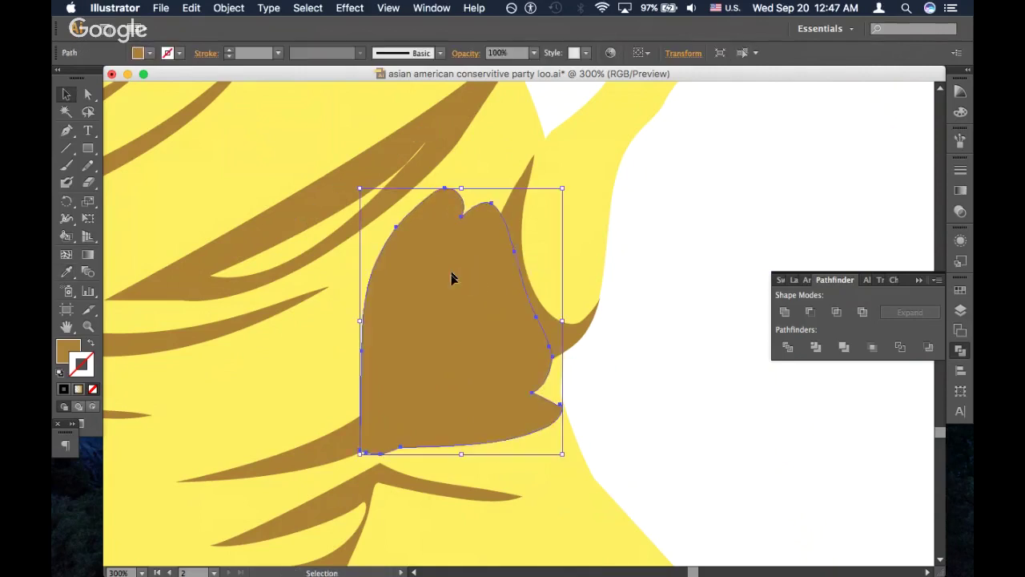
Set the opacity of the brown shape below the tail to 40% and deselect it
left_click(534, 53)
left_click(549, 131)
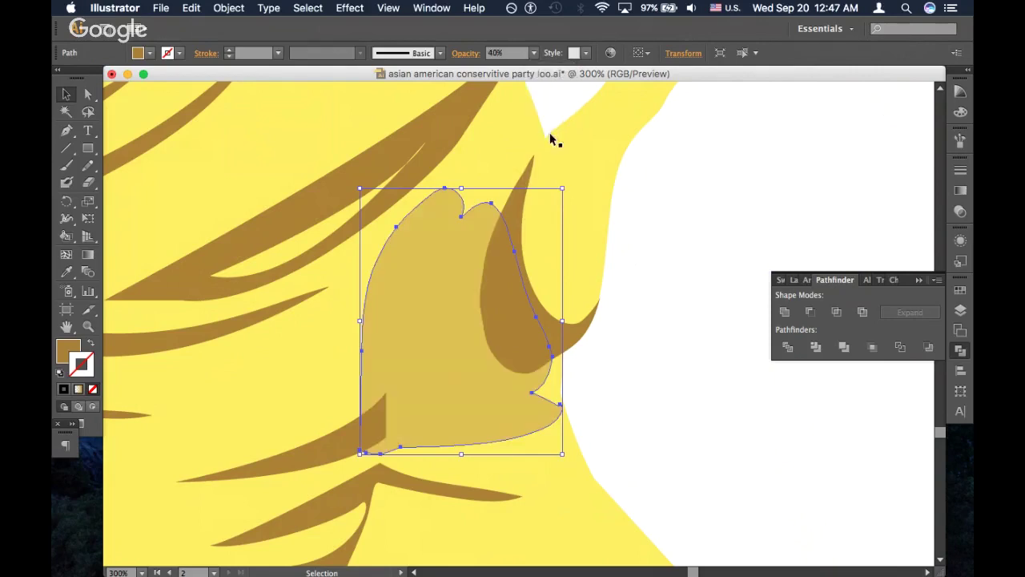
left_click(675, 283)
key("a")
key("super+minus")
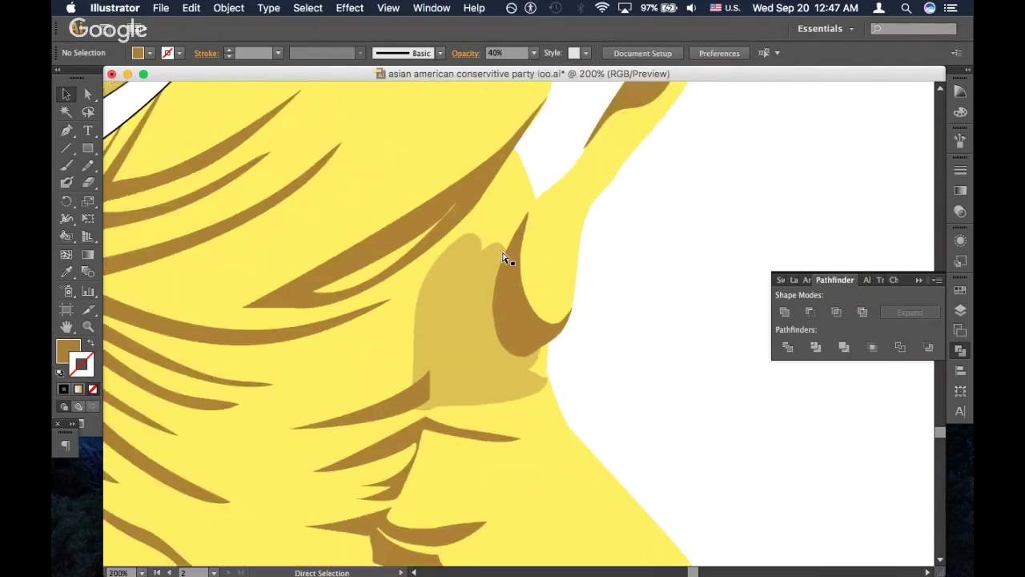
key("super+minus")
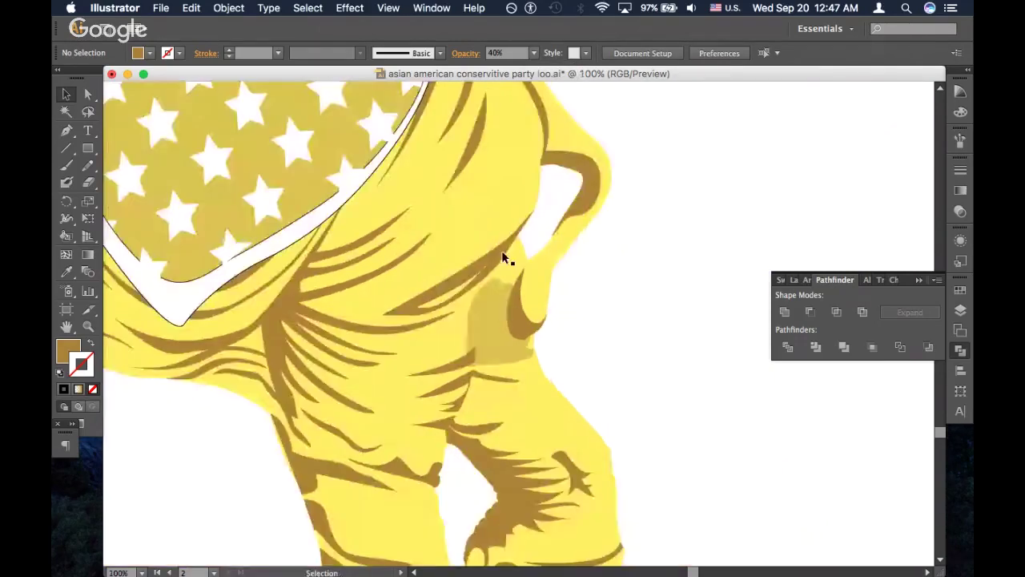
Arrange the translucent brown shape behind the near thigh and the tail, and check it against the hindquarters
left_click(496, 319)
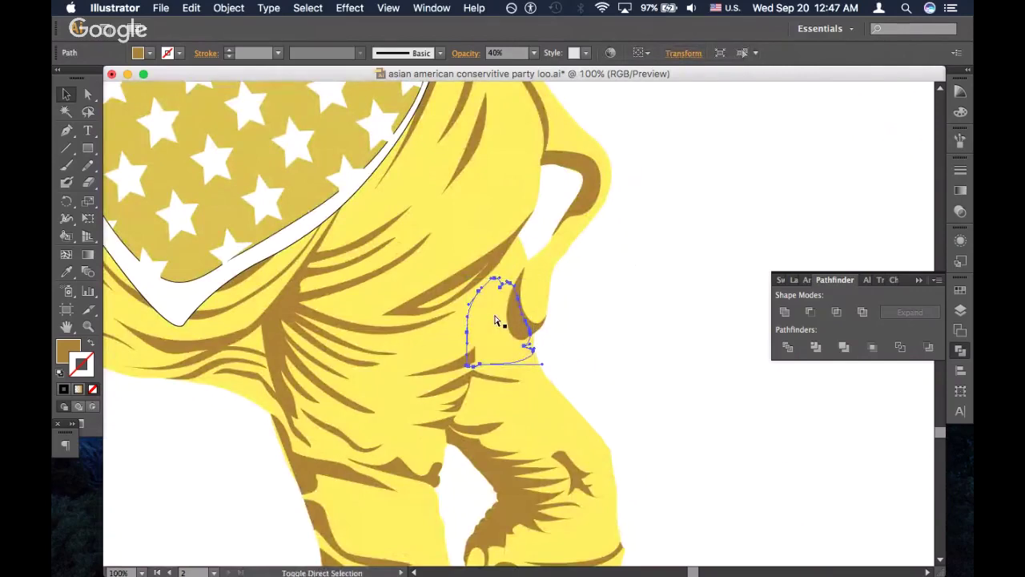
left_click(671, 356)
key("super+minus")
key("super+minus")
key("super+minus")
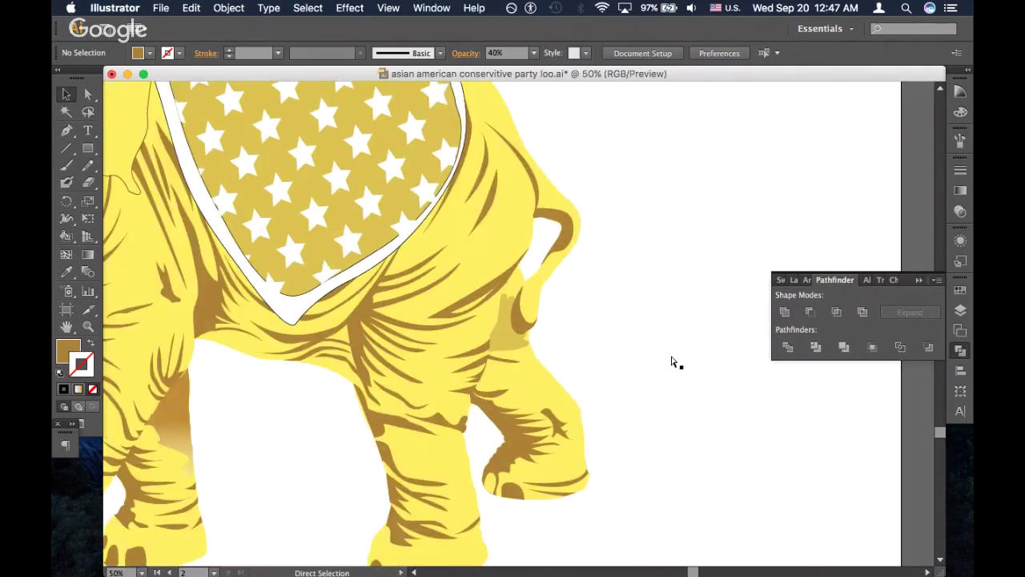
key("super+equal")
key("super+equal")
key("super+equal")
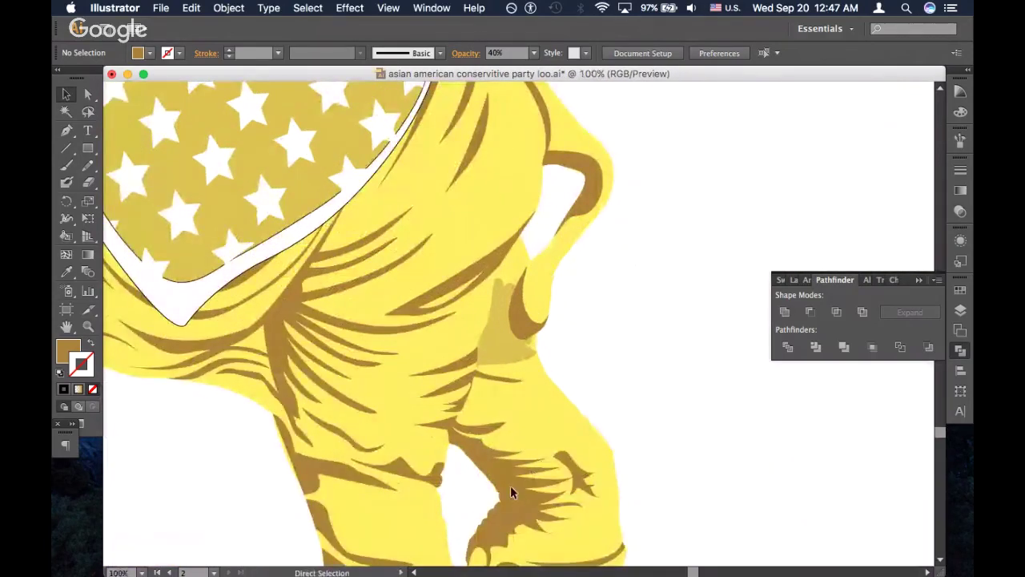
Match the dark shading along the far hind leg's inner edge to the 40% brown shape below the tail and deselect it
left_click(512, 487)
key("i")
left_click(506, 318)
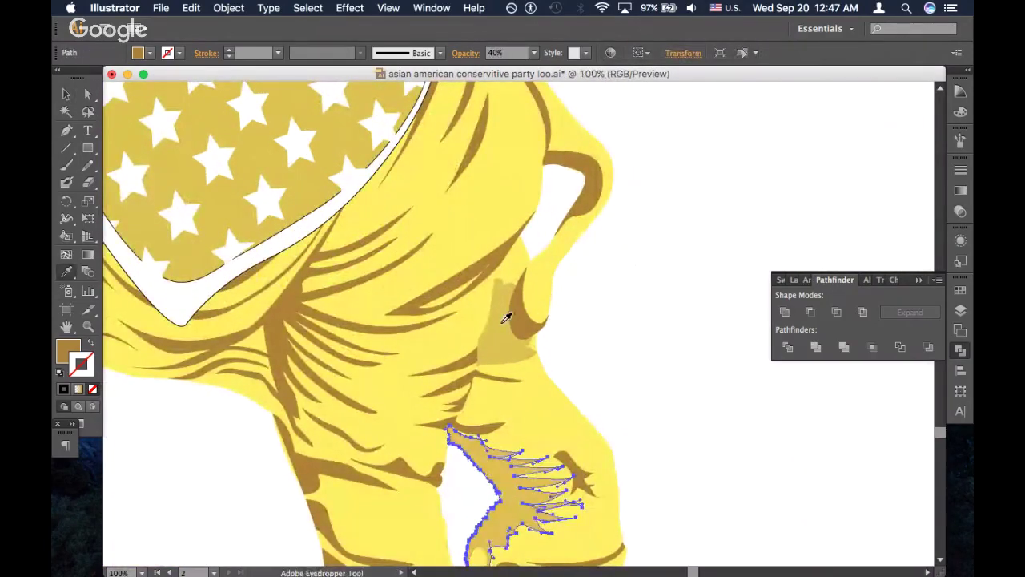
key("super+shift+a")
scroll(667, 398, "down", 1)
key("super+minus")
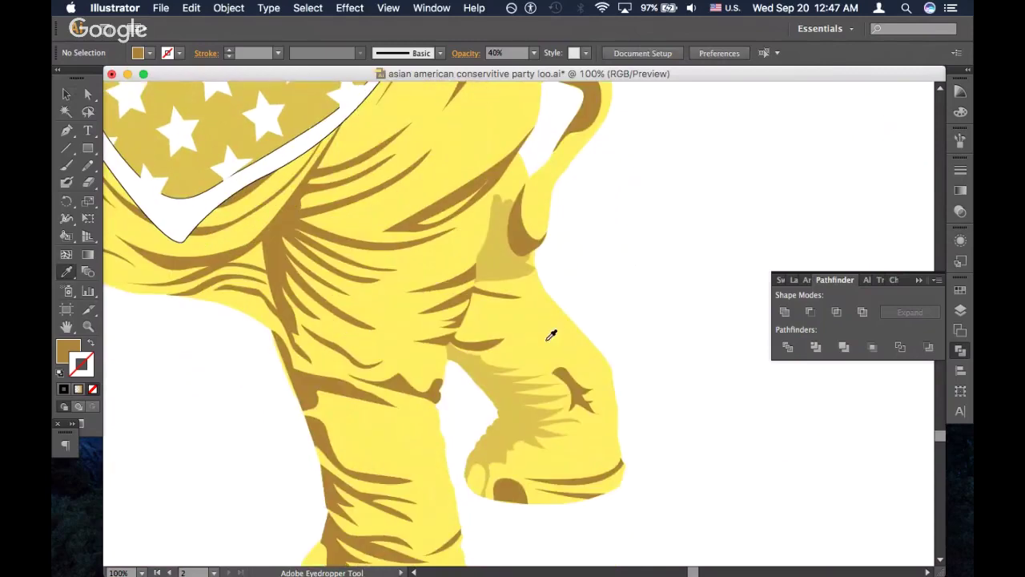
Match the brown shading below the tail to the 60% opacity flap under the jaw
key("v")
key("super+minus")
key("i")
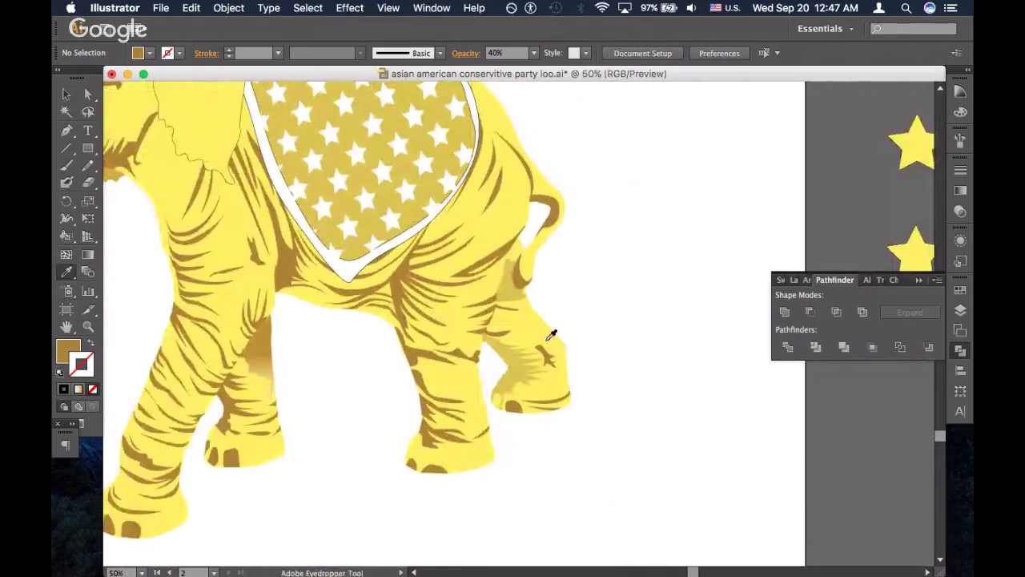
scroll(550, 336, "up", 2)
scroll(551, 336, "left", 3)
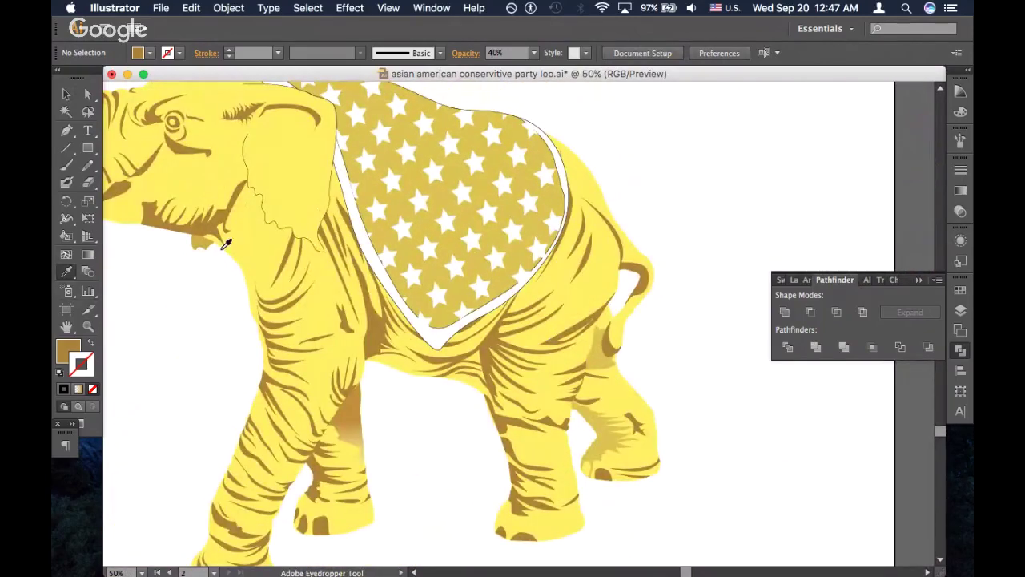
key("v")
left_click(596, 367)
key("i")
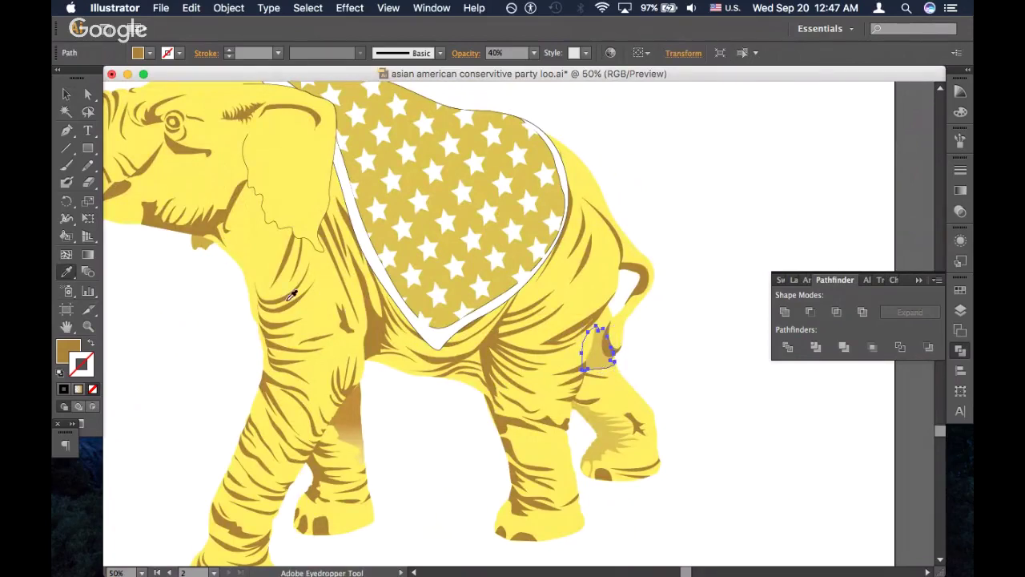
left_click(206, 240)
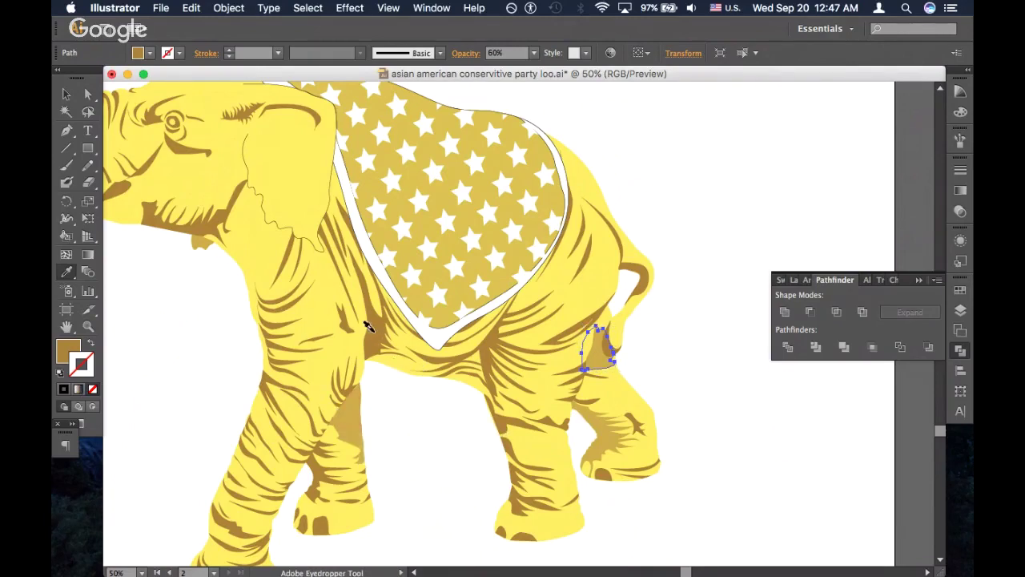
Undo the latest shading changes on the far front leg and the far hind leg
left_click(406, 384, "super")
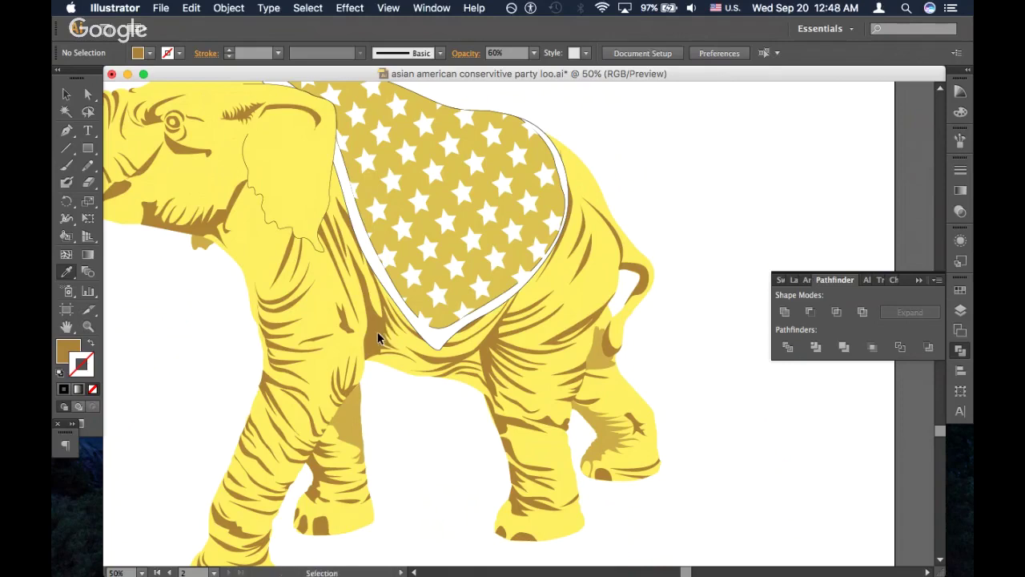
left_click(378, 338, "super")
left_click(366, 347, "super")
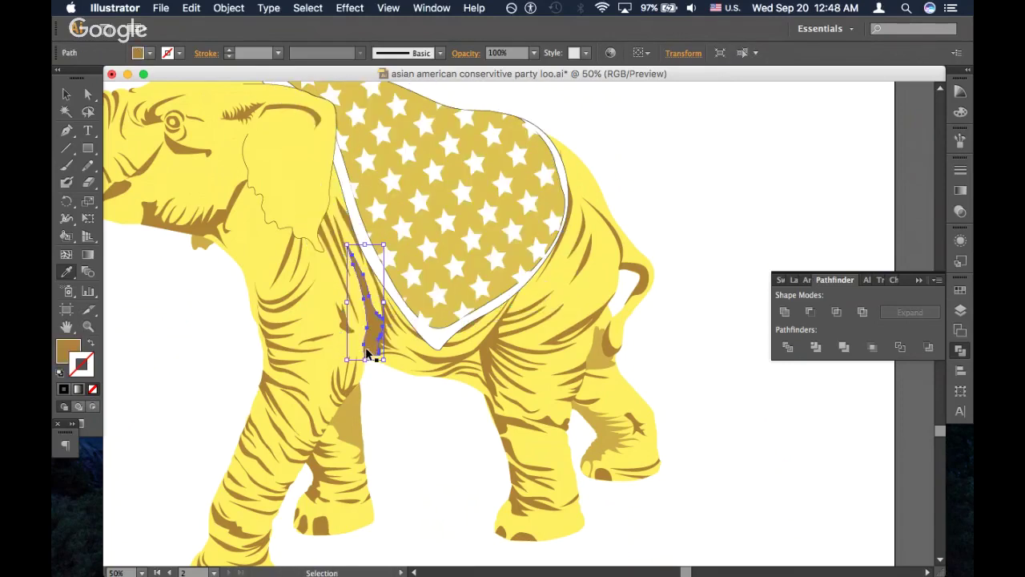
key("super+z")
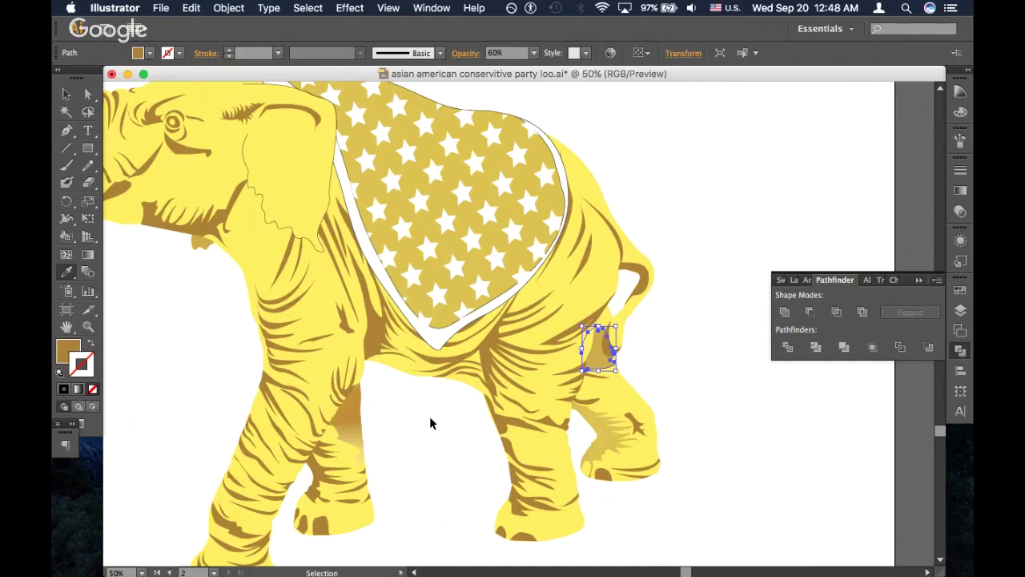
Undo the 40% shading on the far hind leg and deselect the shape
key("4")
key("super+z")
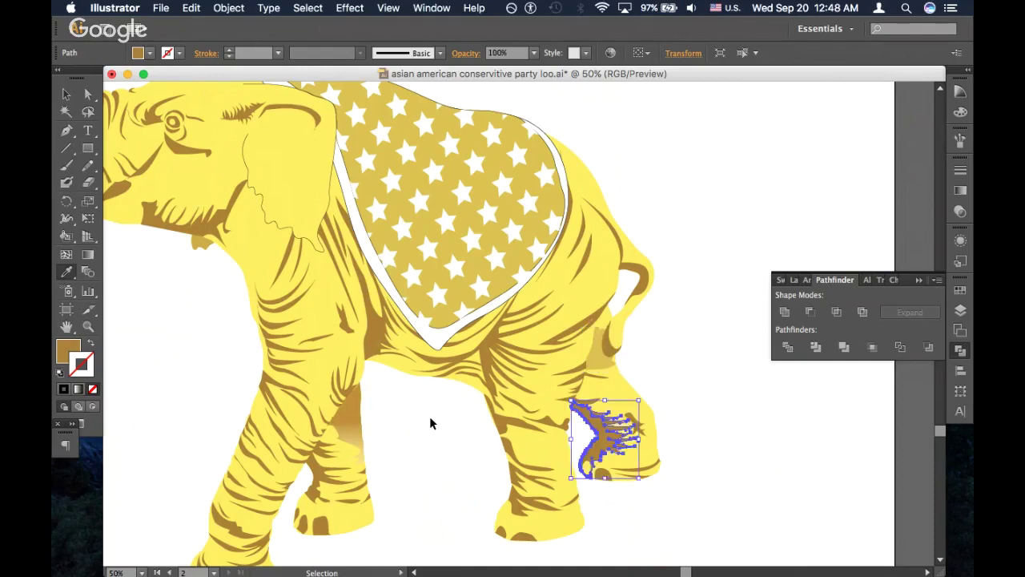
left_click(676, 405, "super")
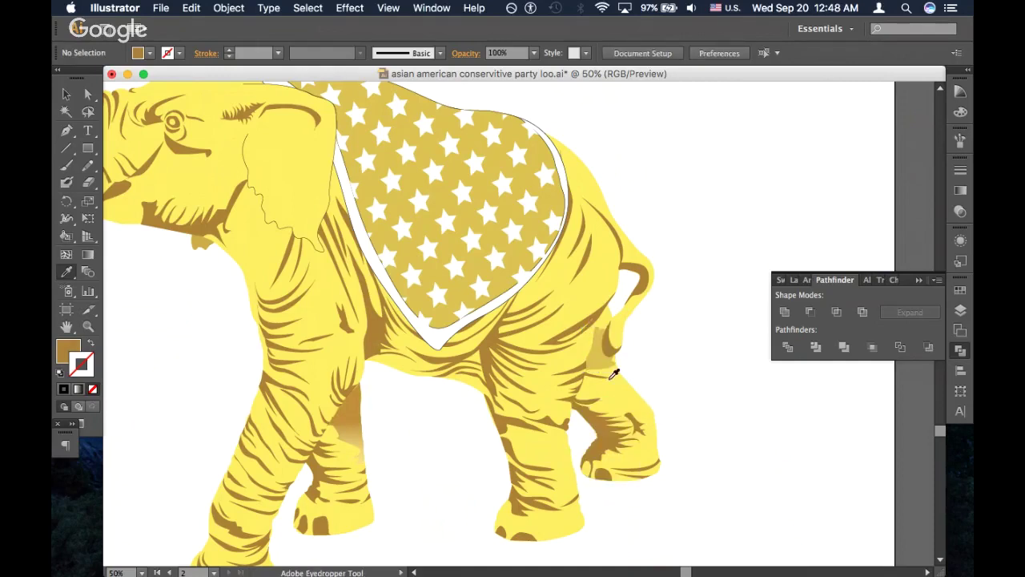
Try matching the far legs' dark shading and the far front leg's wrinkles to the 40% brown below the tail
left_click(602, 347)
left_click(343, 409)
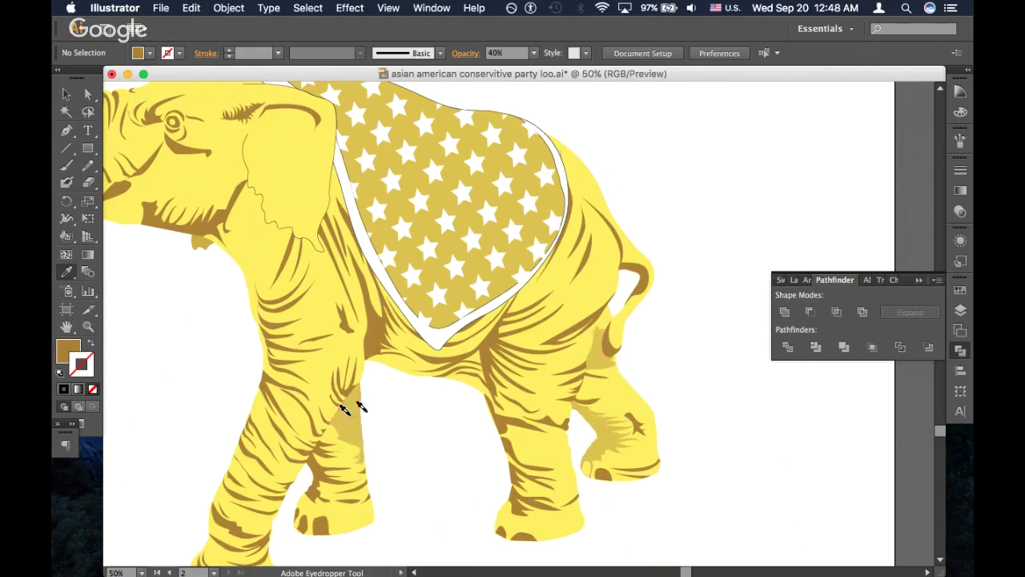
left_click(313, 469)
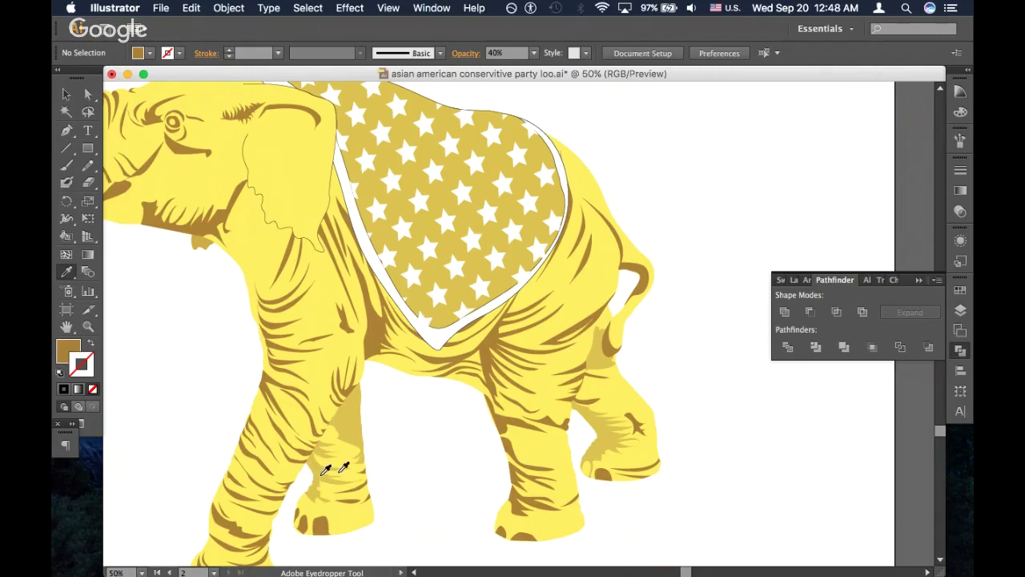
key("v")
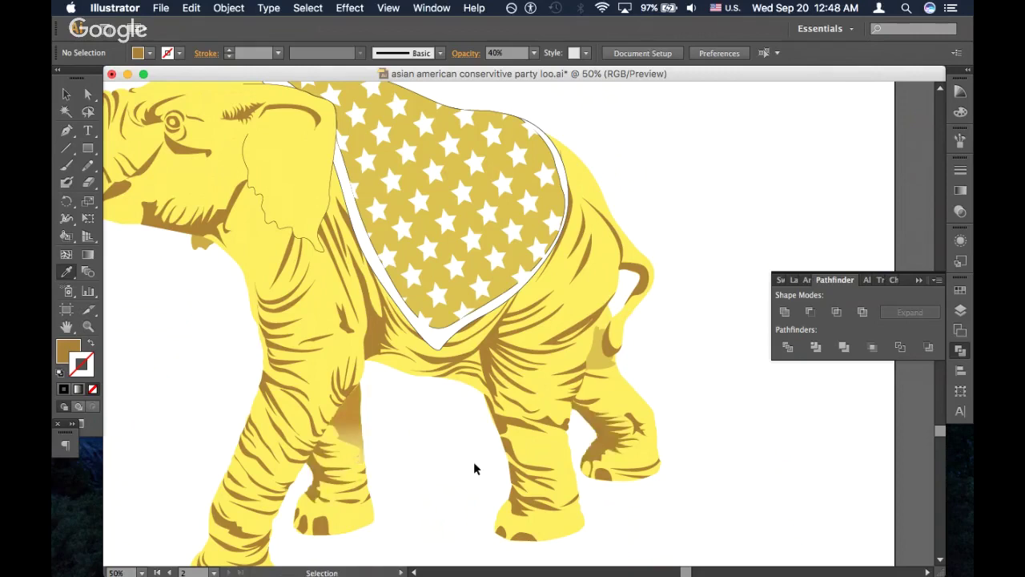
Restore the shading shape below the tail to solid brown at 100% opacity
key("i")
left_click(592, 354)
key("v")
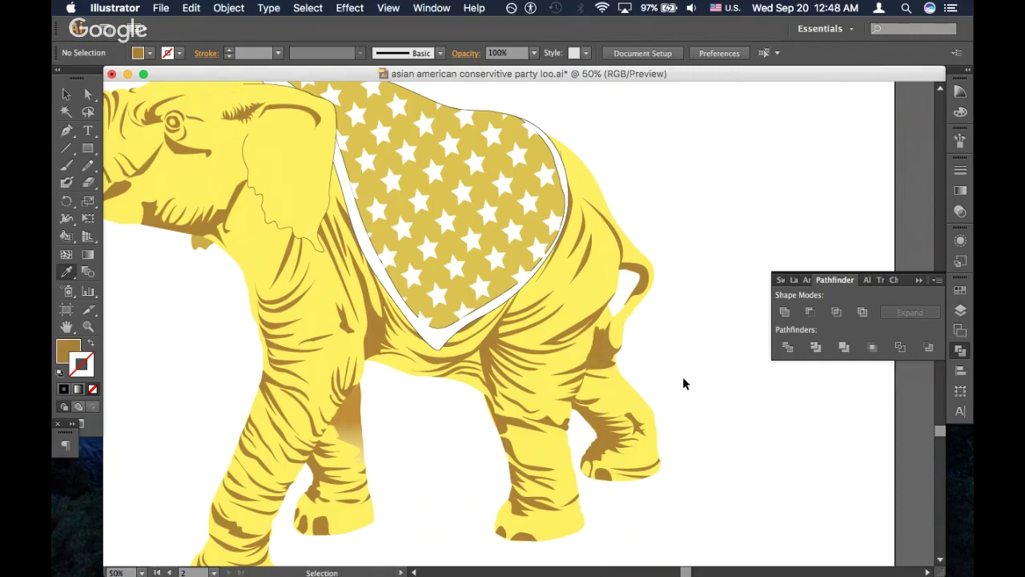
key("super+equal")
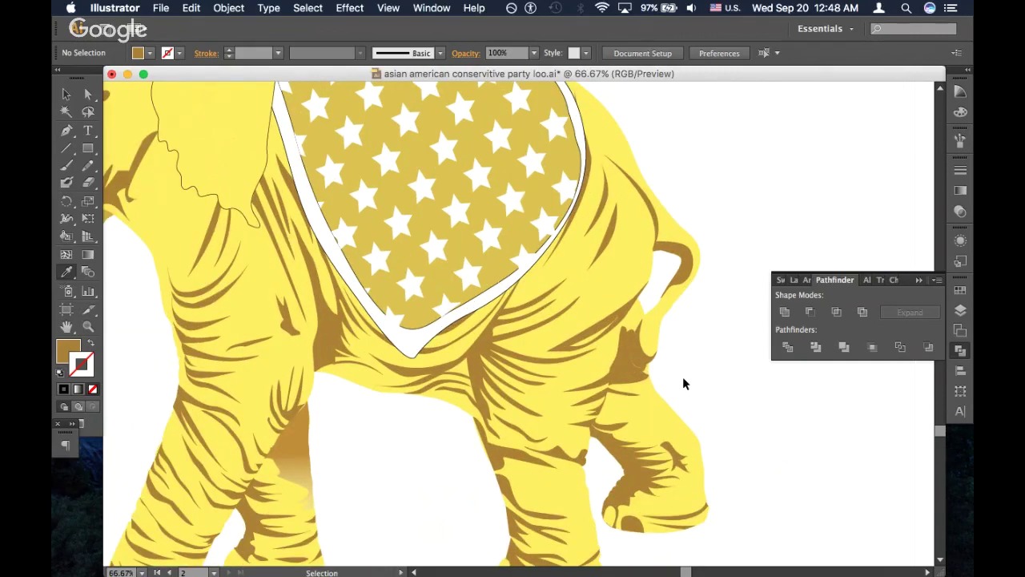
key("super+minus")
key("super+minus")
key("i")
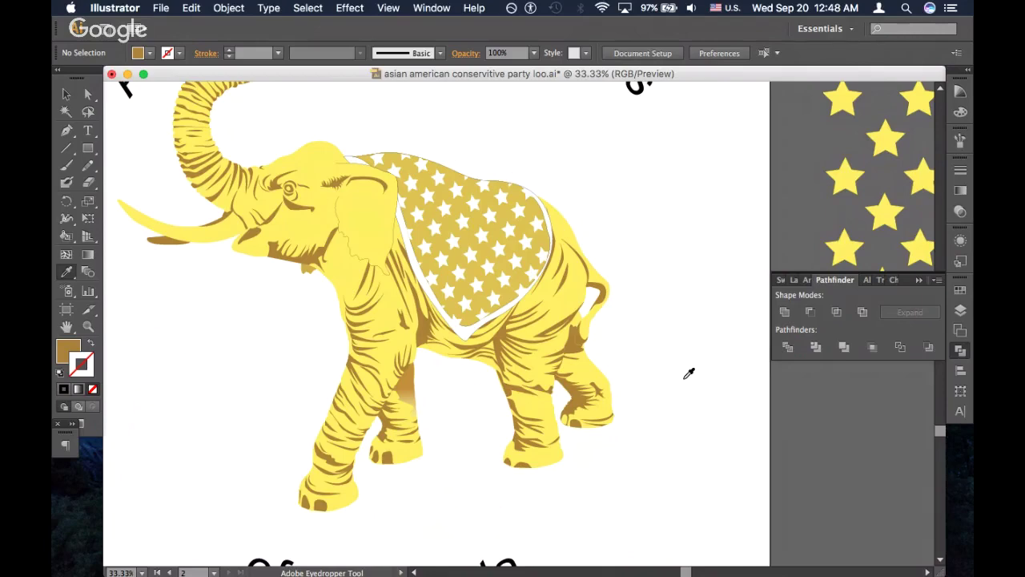
scroll(280, 349, "left", 4)
scroll(280, 349, "up", 2)
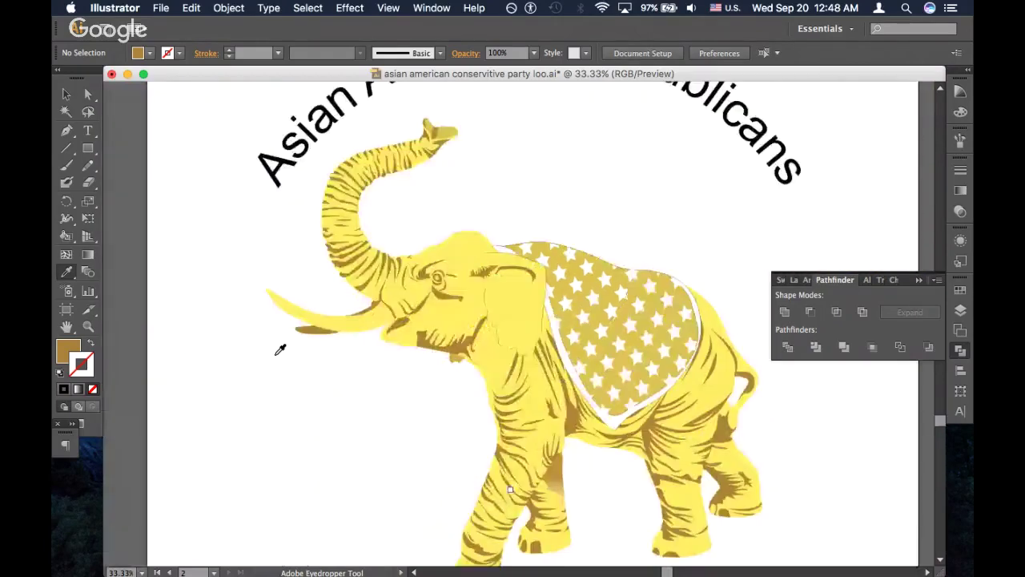
scroll(280, 349, "right", 2)
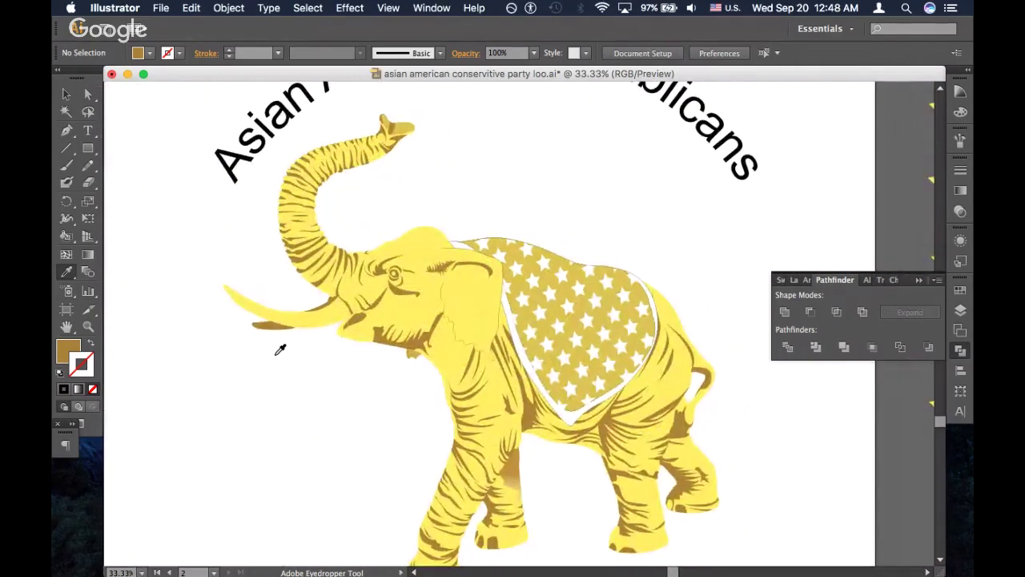
Redraw the front corner of the white blanket border behind the head with the Pencil tool, moving its tip away from the head
key("super+equal")
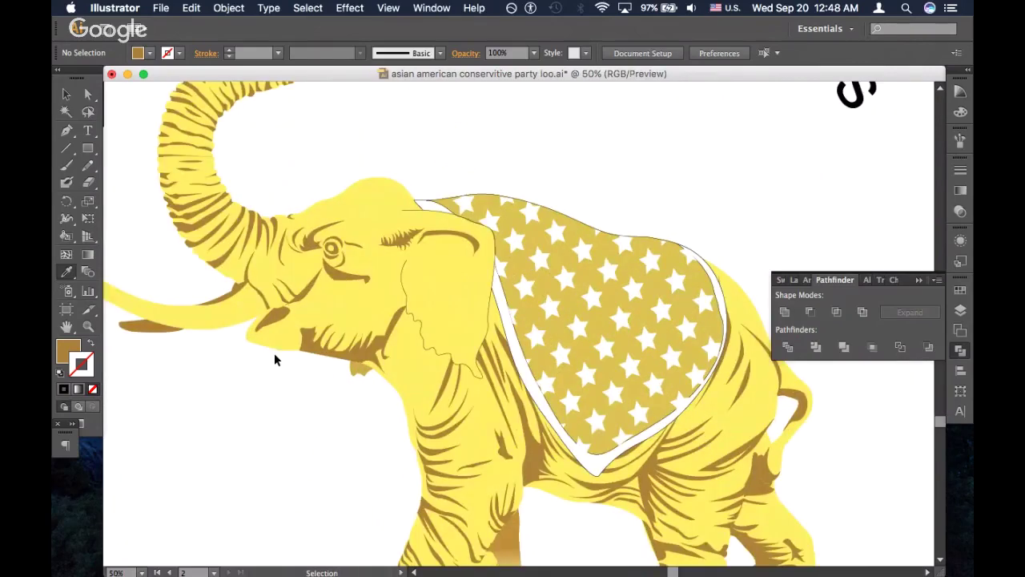
key("super+equal")
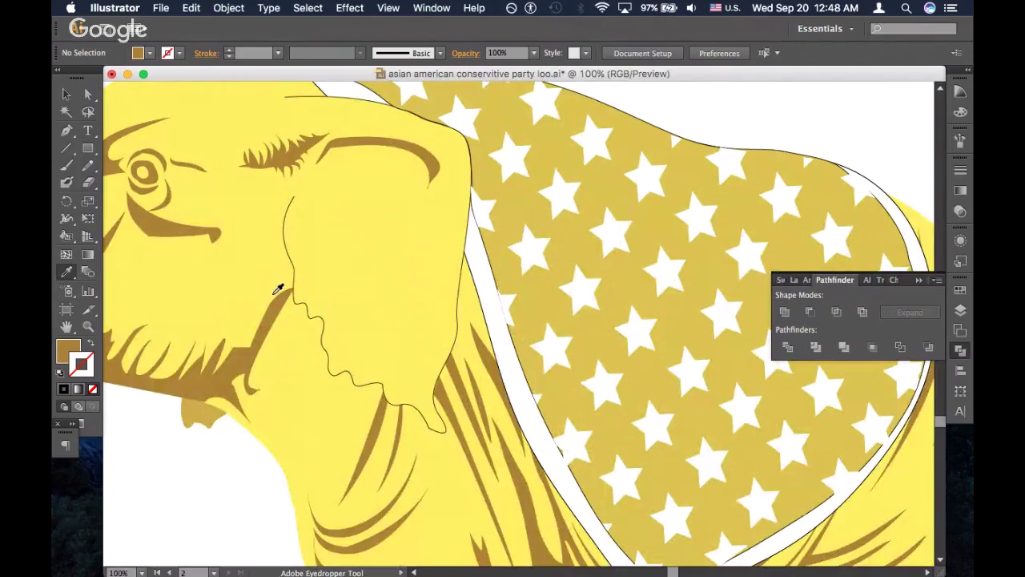
key("super+minus")
key("super+minus")
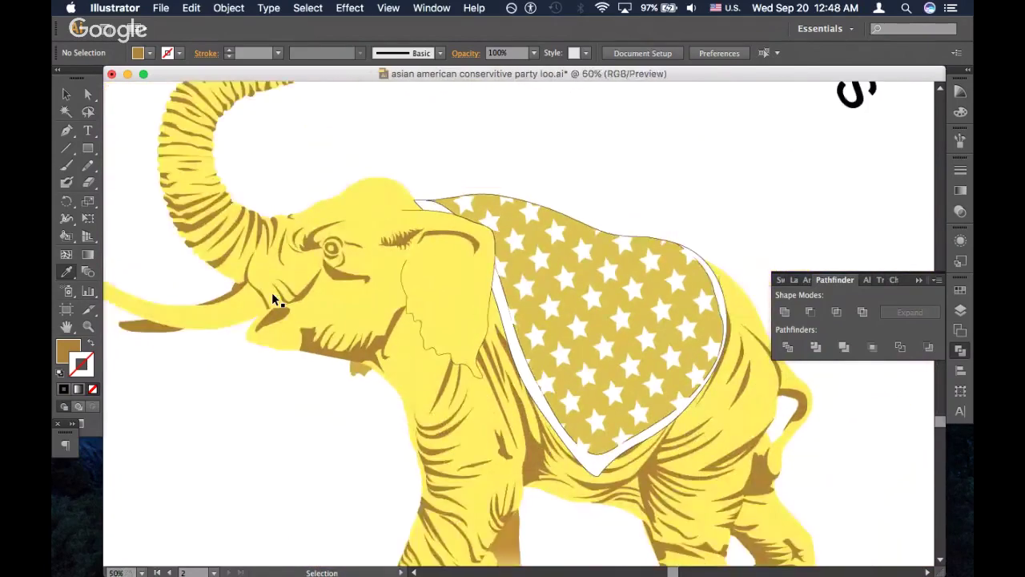
key("super+equal")
key("super+equal")
scroll(278, 288, "up", 3)
scroll(278, 289, "left", 5)
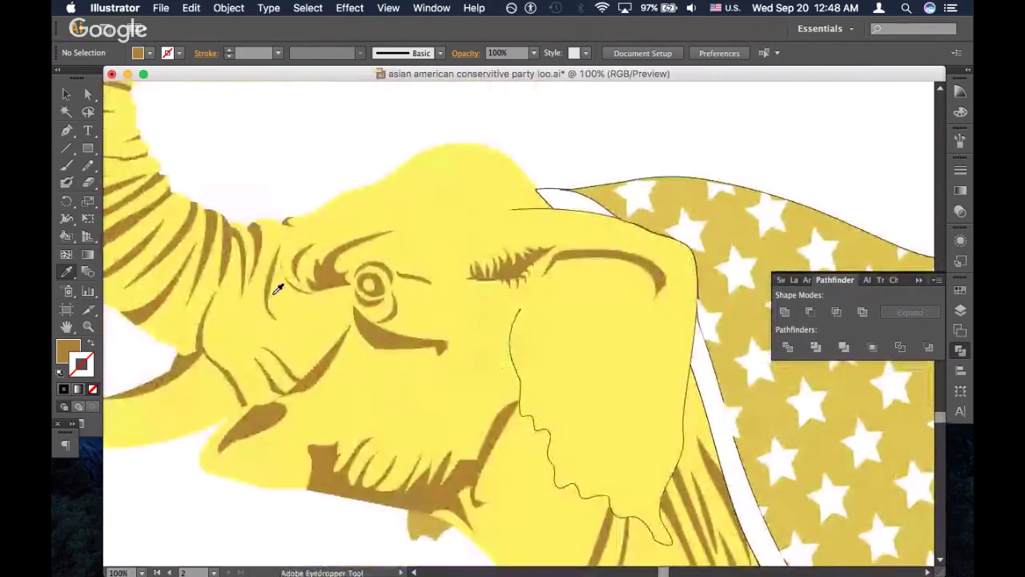
left_click(564, 205, "super")
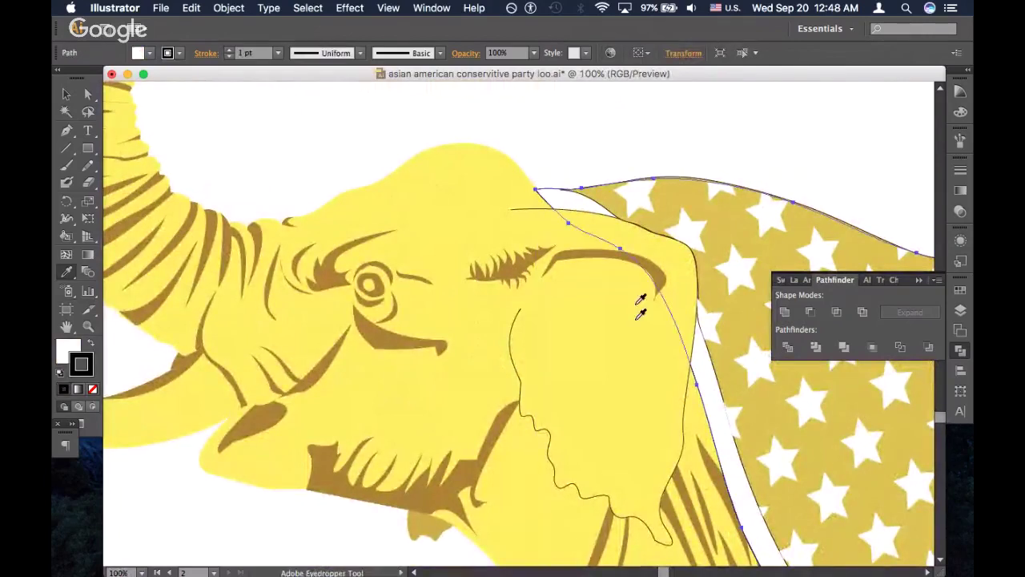
key("n")
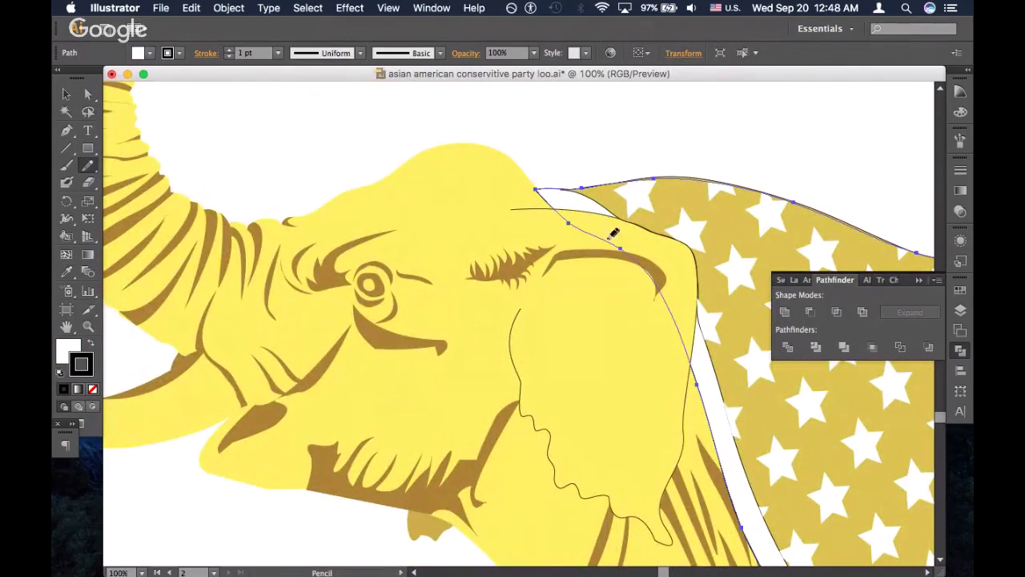
mouse_move(605, 232)
left_mouse_down()
mouse_move(564, 190)
mouse_move(599, 178)
left_mouse_up()
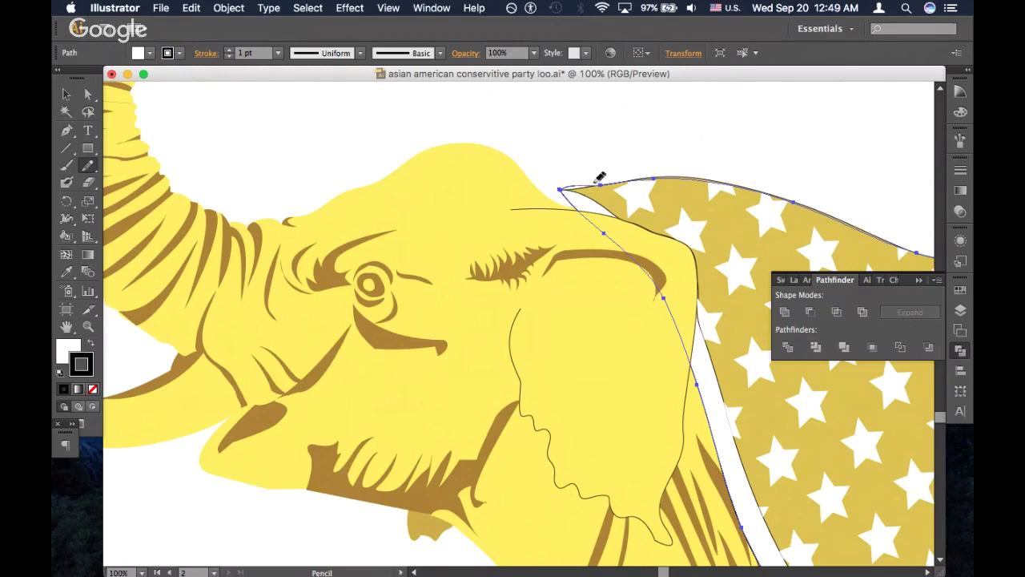
left_click_drag(609, 178, 570, 183)
Redraw the yellow contour at the back of the head with the Pencil tool to meet the blanket's tip, and deselect it
left_click(512, 204, "super")
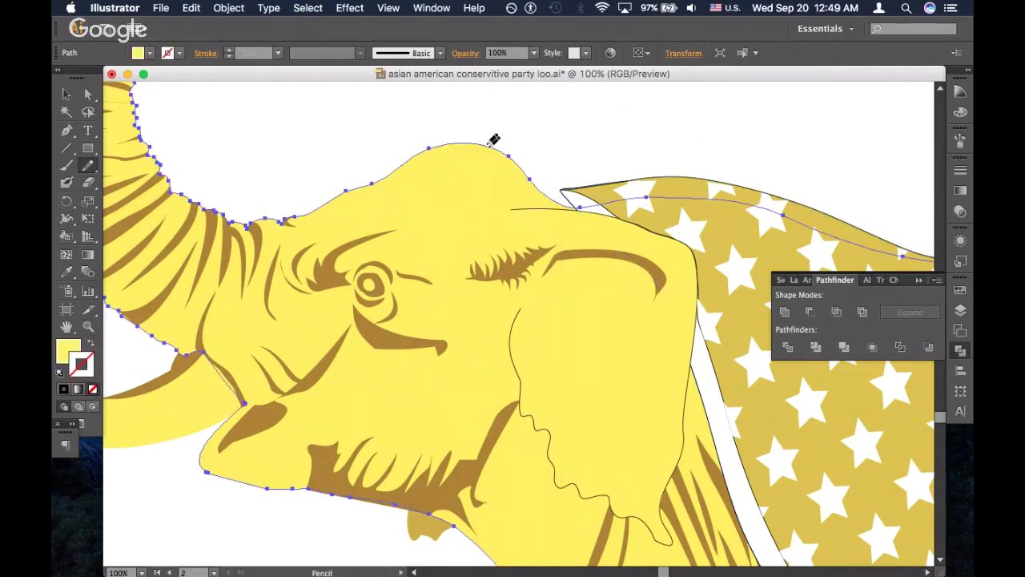
mouse_move(501, 146)
left_mouse_down()
mouse_move(575, 197)
mouse_move(632, 186)
left_mouse_up()
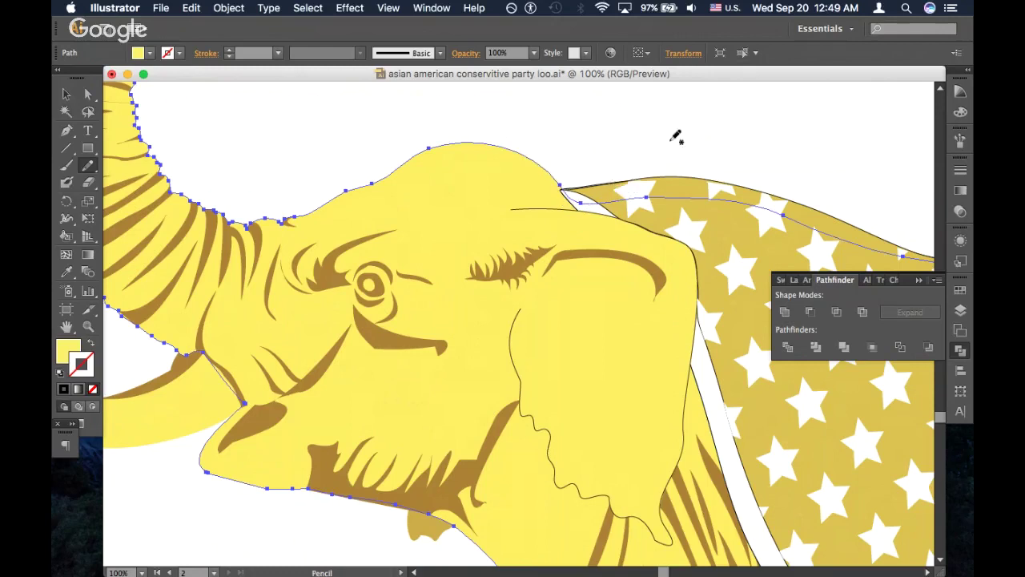
mouse_move(535, 157)
left_mouse_down()
mouse_move(573, 192)
mouse_move(601, 199)
left_mouse_up()
left_click(583, 148, "super")
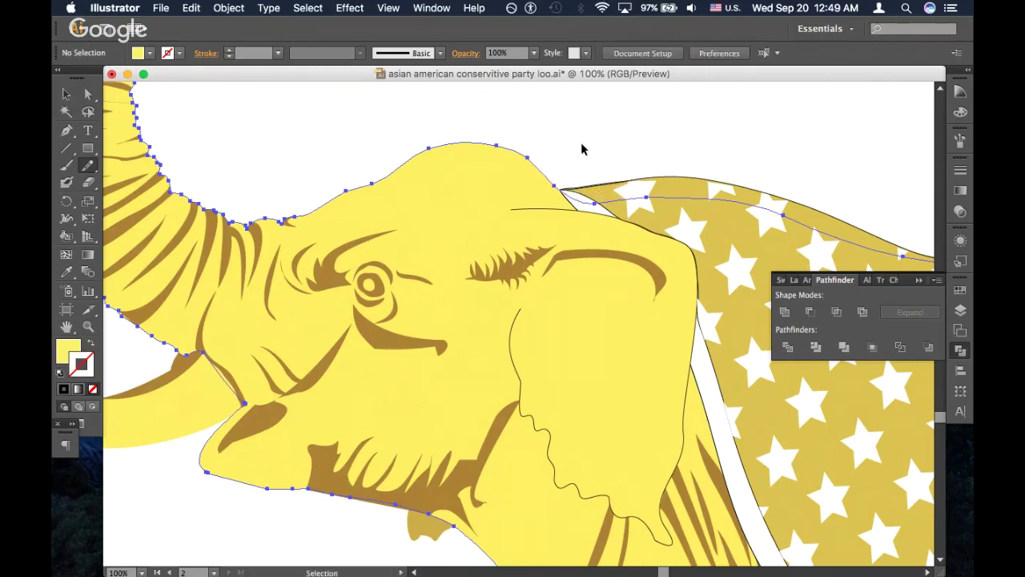
Examine the redrawn head contour up close and within the whole logo
key("super+minus")
key("super+minus")
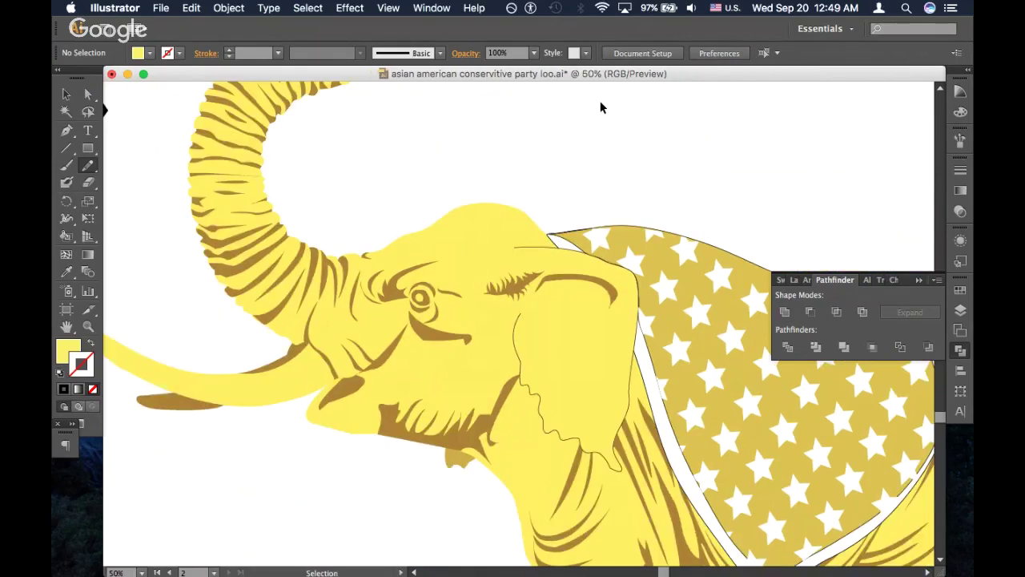
key("super+plus")
key("super+plus")
scroll(536, 258, "up", 2)
scroll(536, 258, "left", 3)
left_click(532, 240, "super")
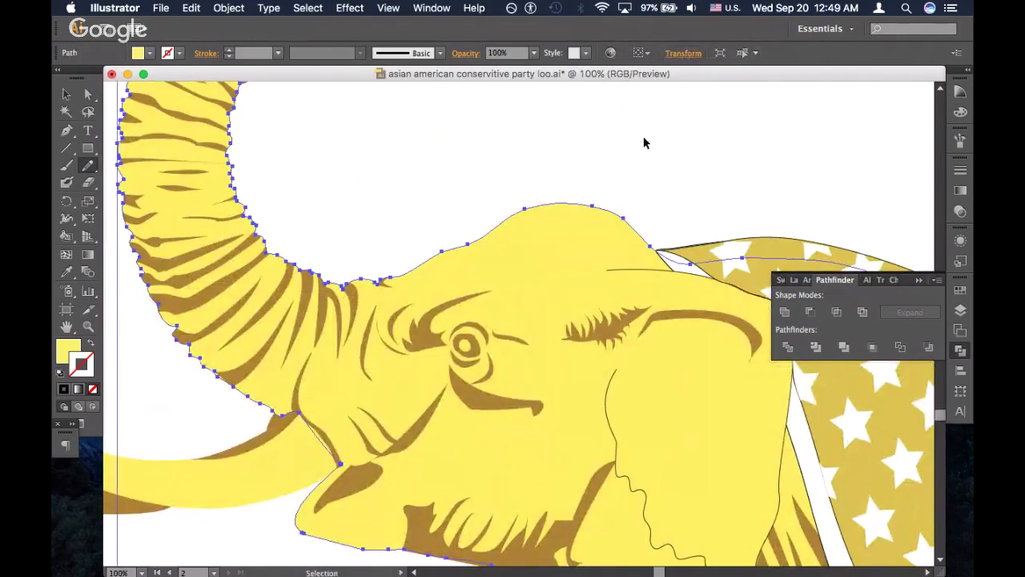
key("super+minus")
key("super+0")
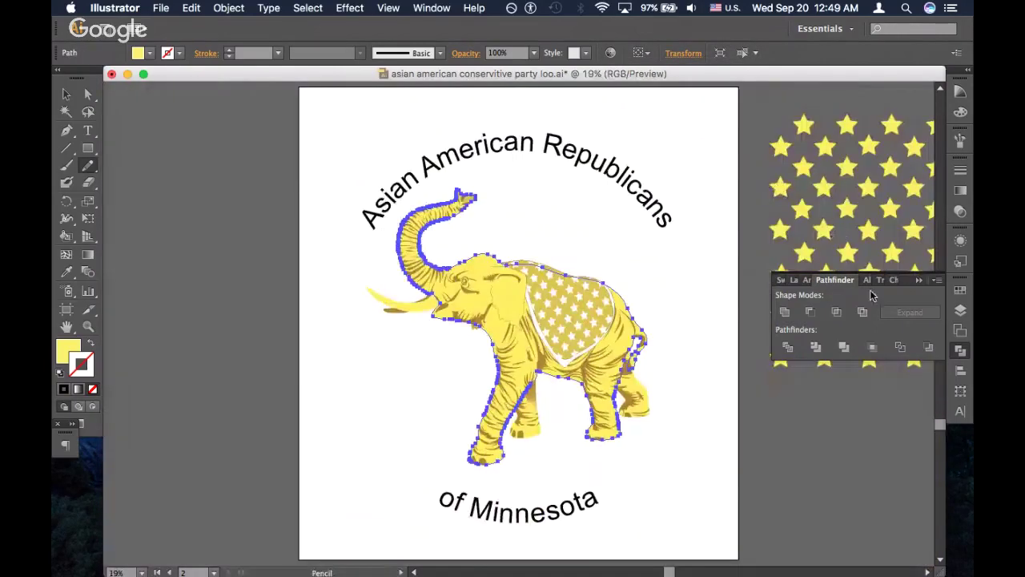
Hide Layer 3 and the <Image> item in Layer 1, keeping the linked elephant photo shown on the upper artboard
left_click(956, 317)
left_click(957, 313)
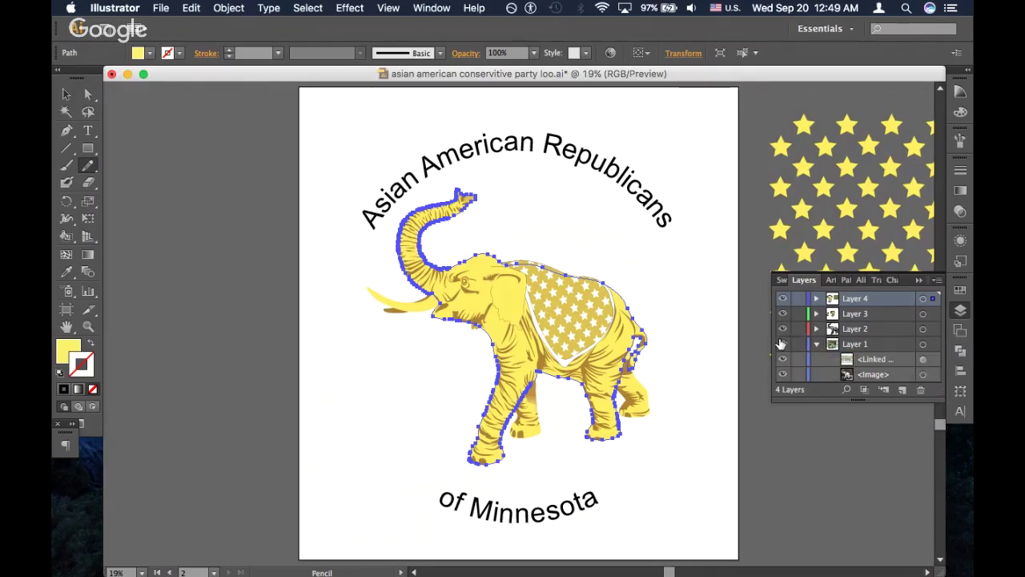
key("super+minus")
key("super+minus")
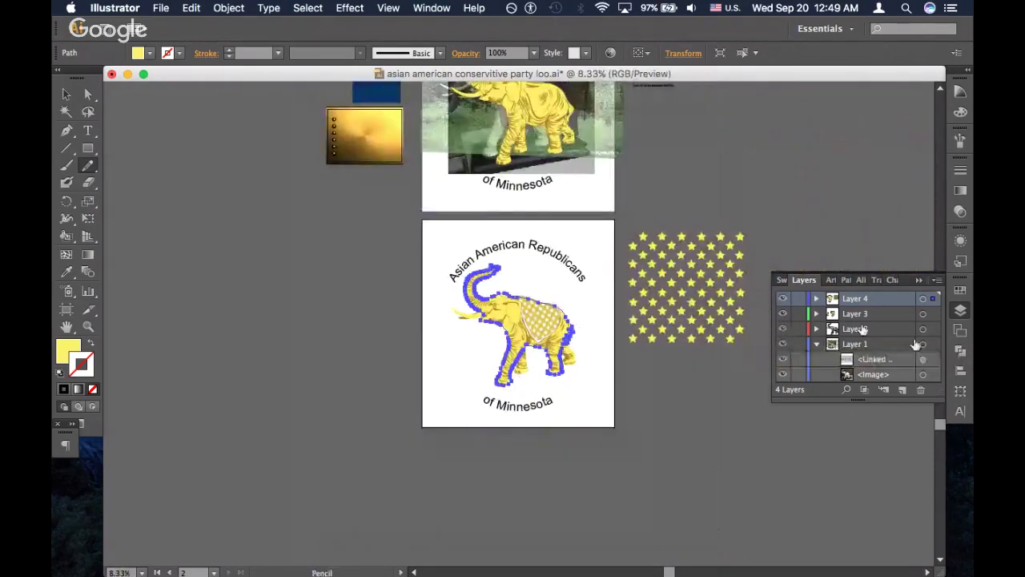
left_click(782, 313)
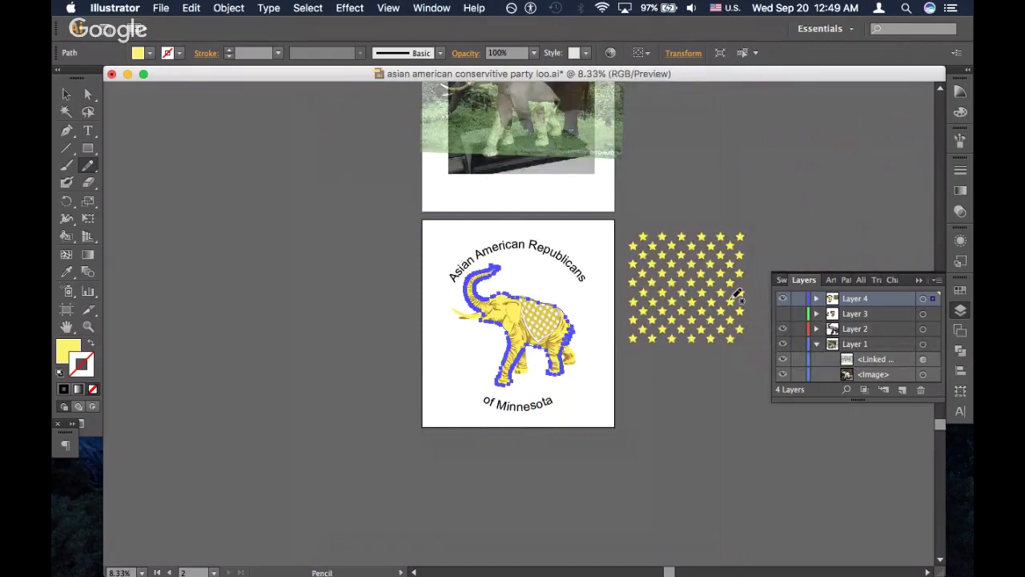
scroll(735, 292, "up", 4)
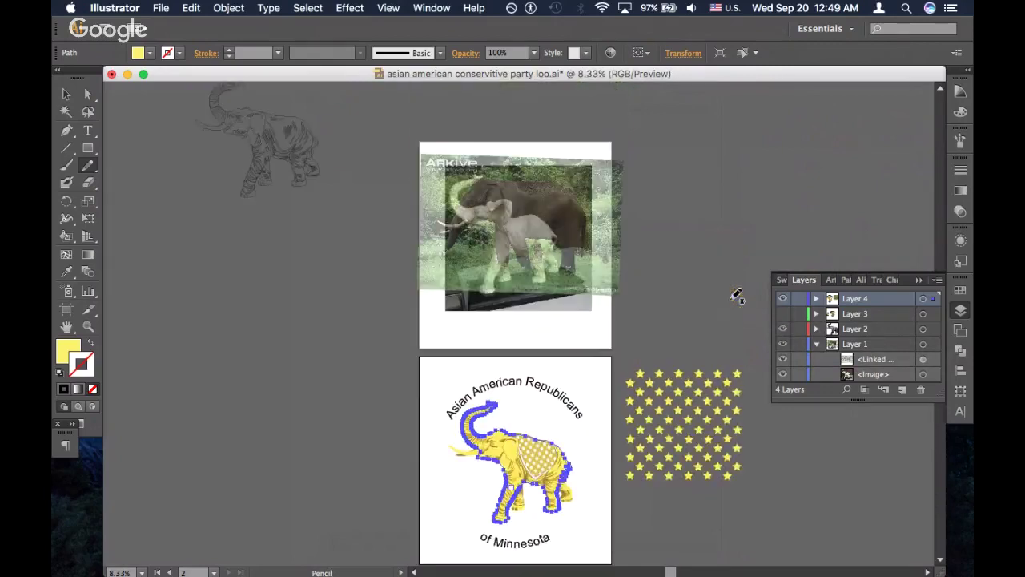
left_click(782, 358)
left_click(782, 359)
left_click(783, 374)
Set the linked elephant photo's opacity to 100% and deselect it
left_click(867, 360)
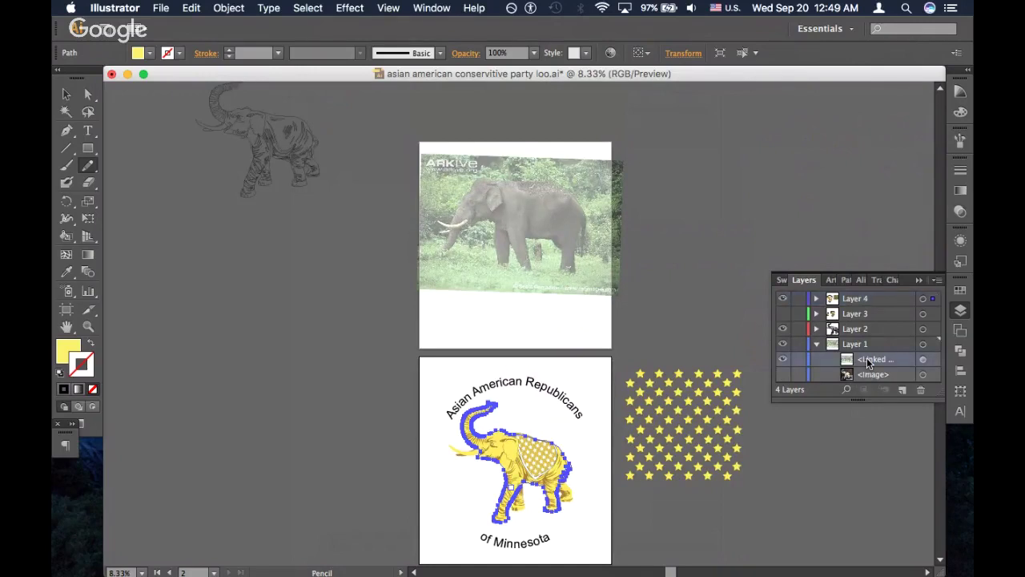
key("v")
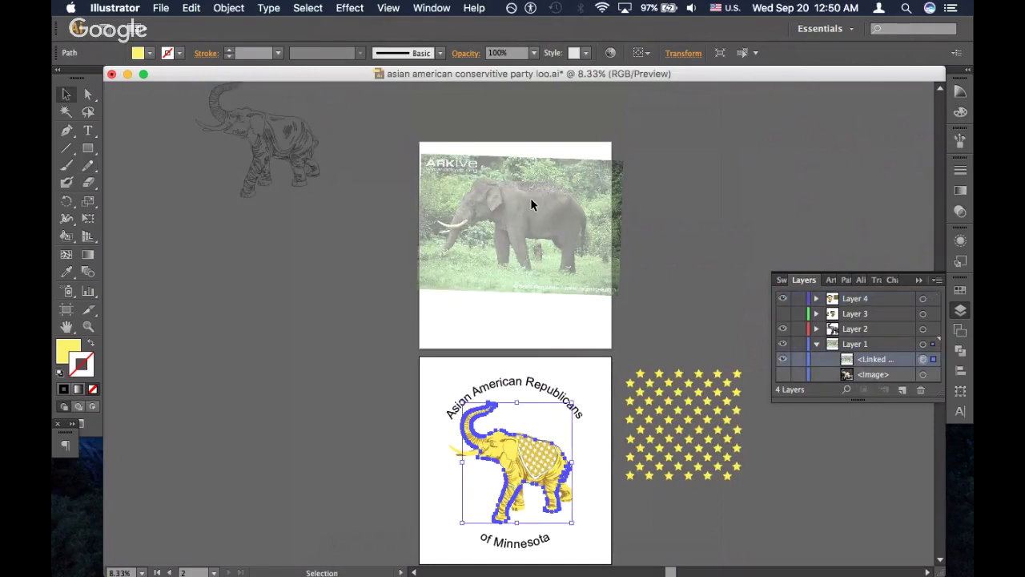
left_click(530, 198)
left_click(653, 53)
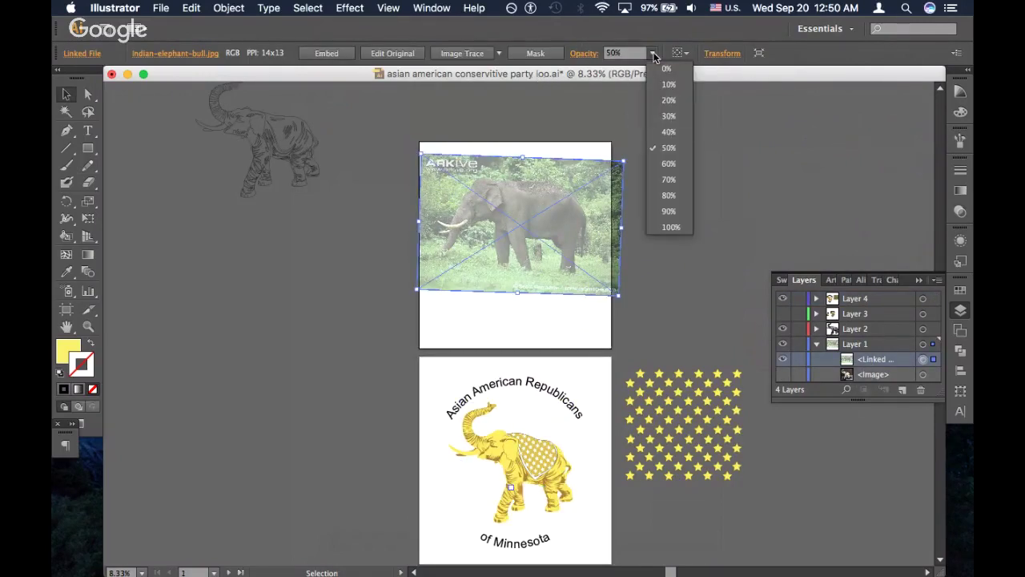
left_click(670, 227)
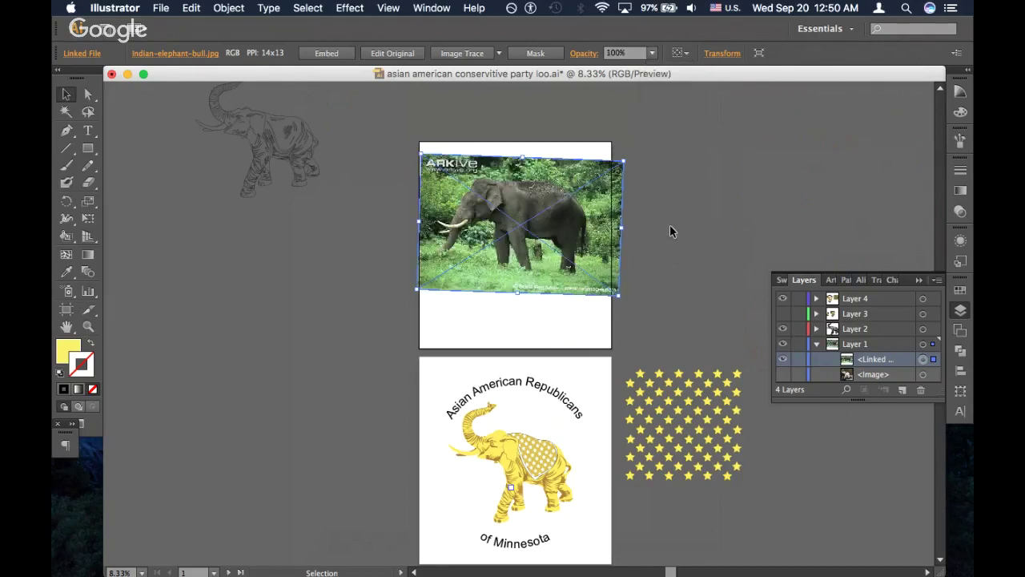
left_click(669, 224)
Compare the reference photo's elephant with the golden elephant in the logo, looking at the head, ear and legs
key("super+equal")
key("super+equal")
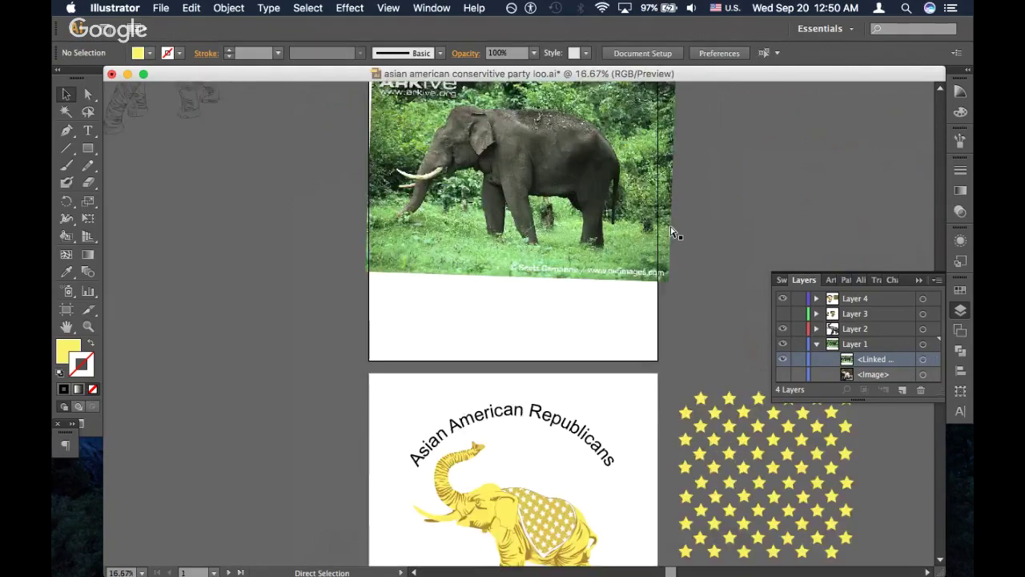
scroll(604, 374, "up", 2)
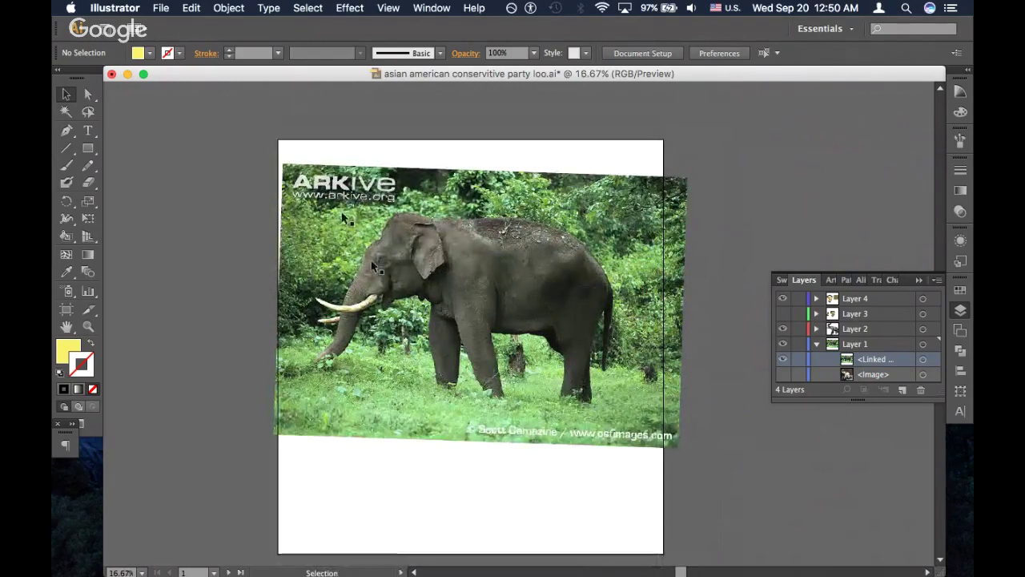
scroll(464, 289, "down", 5)
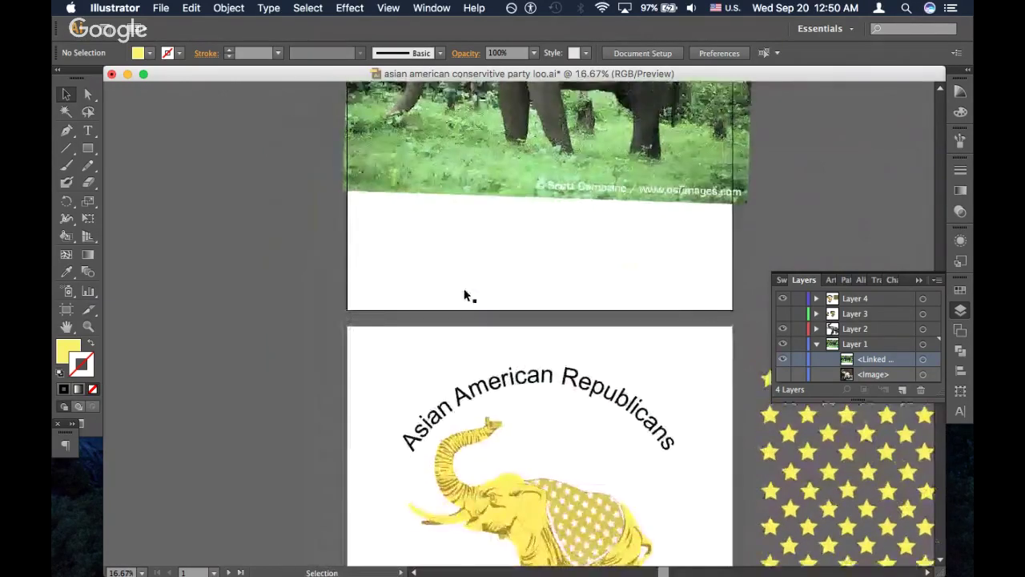
scroll(464, 289, "up", 4)
scroll(463, 287, "down", 5)
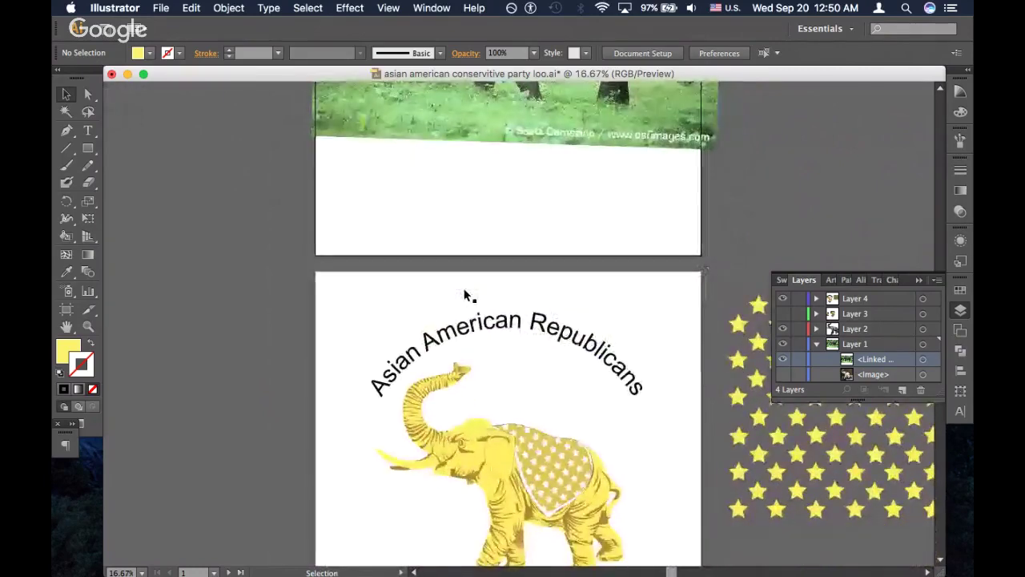
Hide the linked elephant photo in Layer 1
scroll(464, 289, "up", 5)
scroll(464, 289, "down", 5)
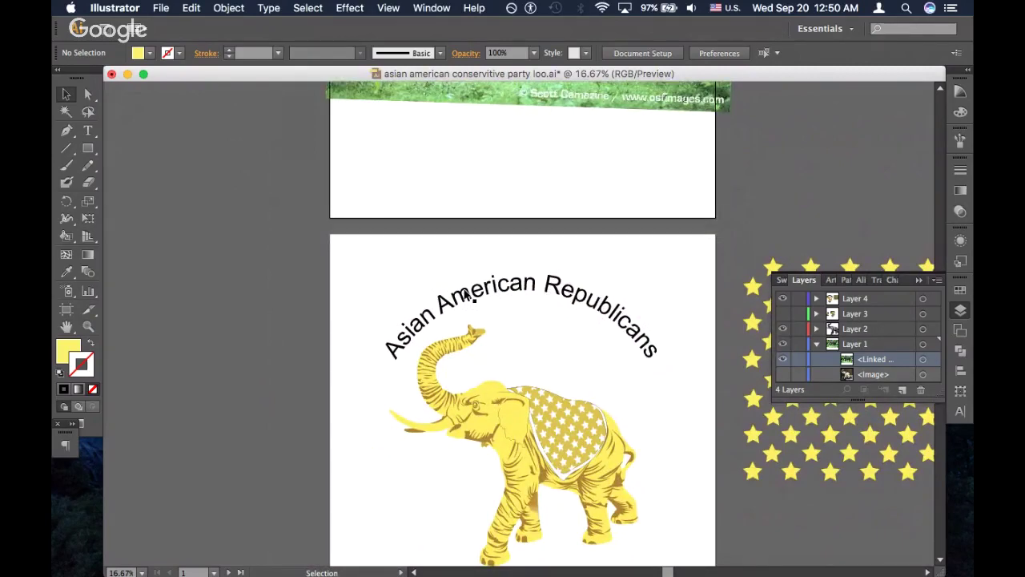
scroll(465, 294, "up", 4)
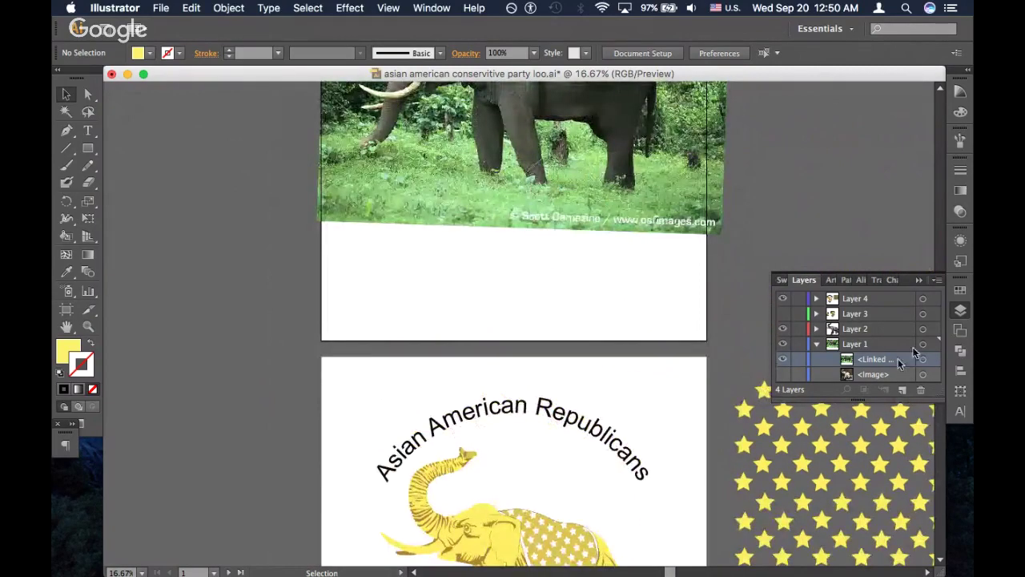
left_click(782, 358)
Examine the golden elephant's head, ear outline and star blanket up close and within the whole logo
scroll(714, 321, "down", 1)
scroll(691, 310, "down", 5)
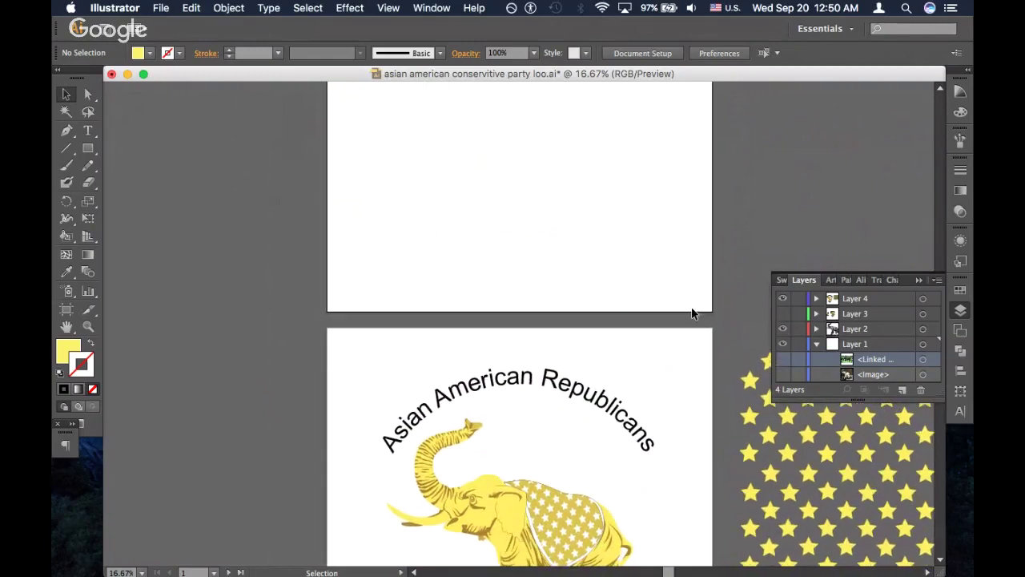
scroll(604, 311, "down", 2)
scroll(604, 310, "right", 3)
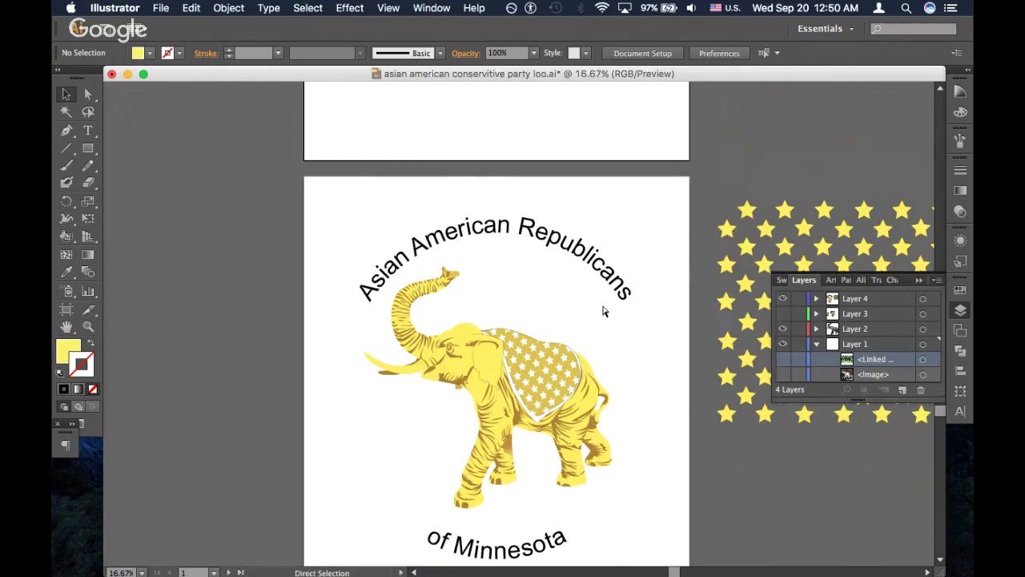
key("super+equal")
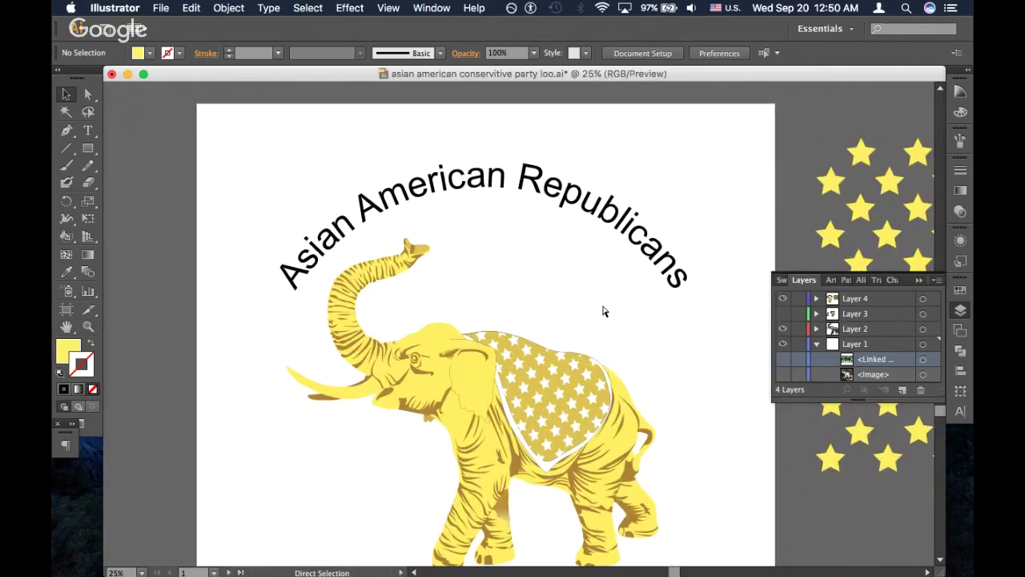
key("super+1")
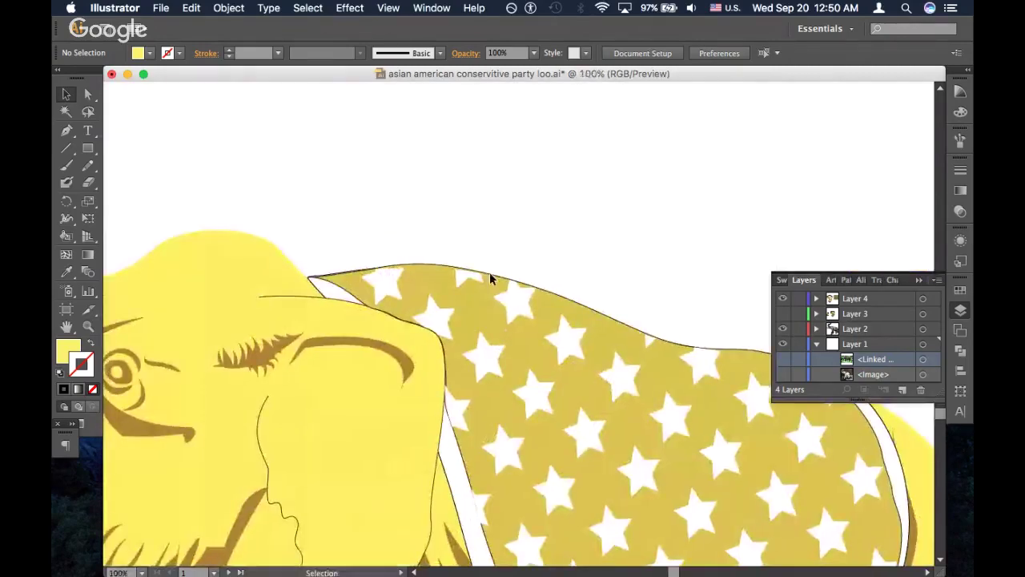
scroll(489, 271, "left", 5)
scroll(489, 271, "up", 3)
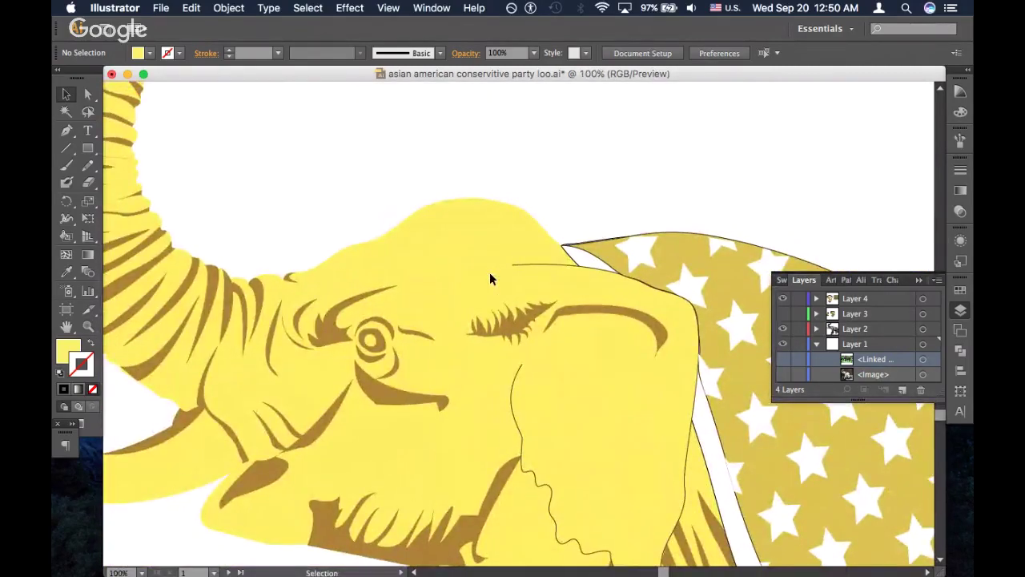
key("super+minus")
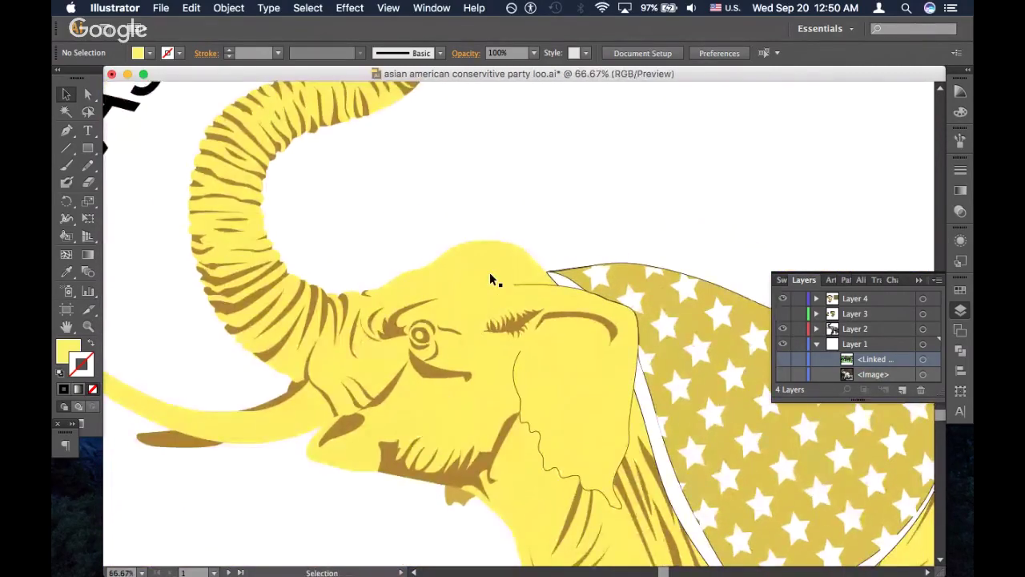
scroll(489, 271, "down", 5)
key("super+minus")
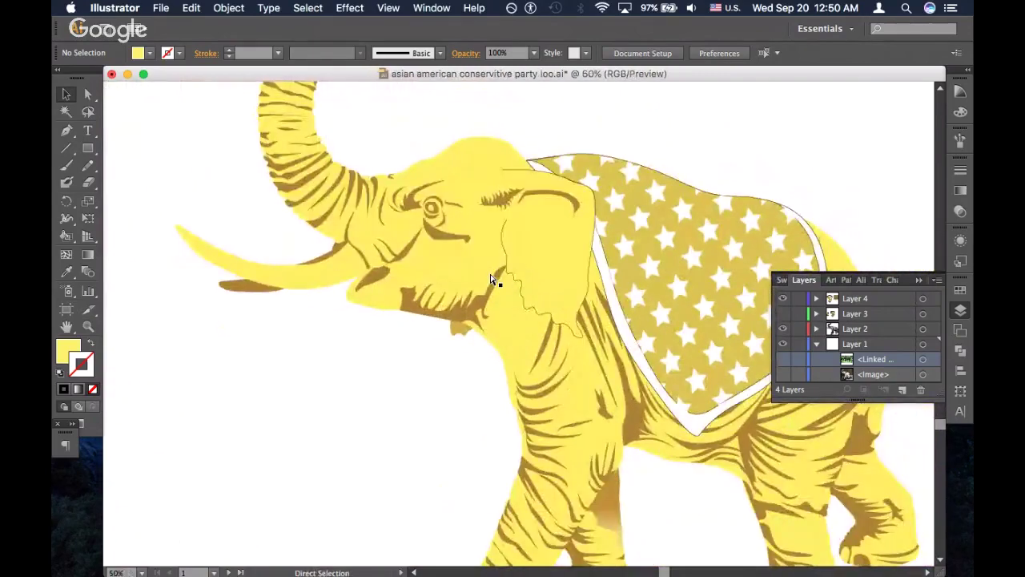
key("super+plus")
key("super+minus")
key("super+minus")
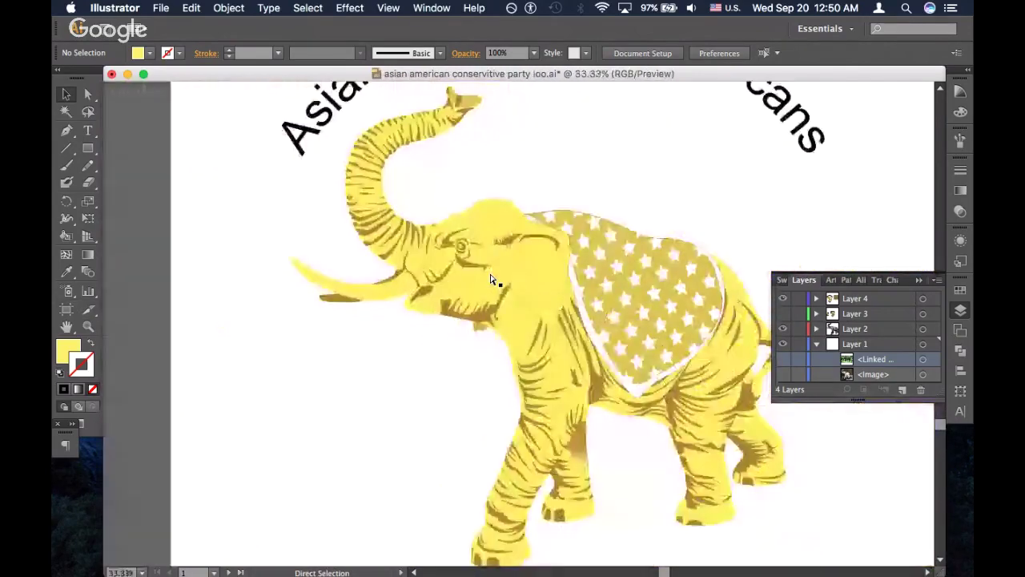
key("super+plus")
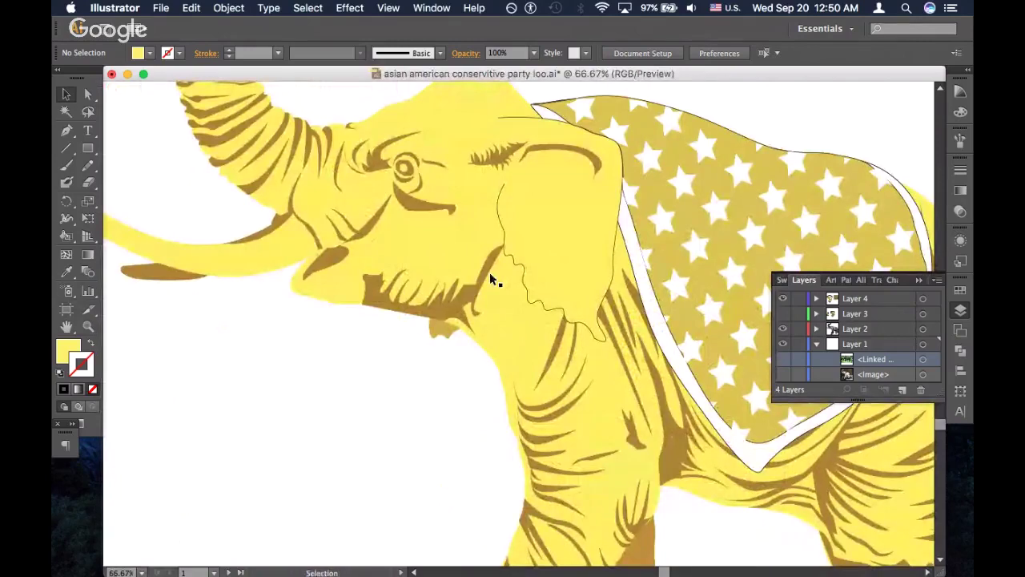
key("super+minus")
key("super+minus")
key("super+minus")
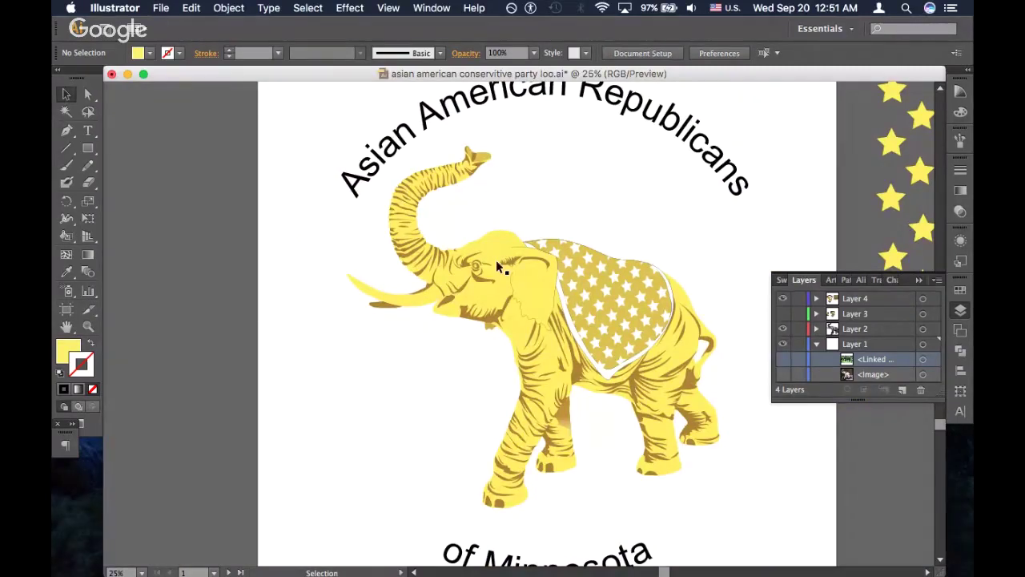
key("super+equal")
key("super+equal")
key("super+equal")
scroll(496, 260, "up", 5)
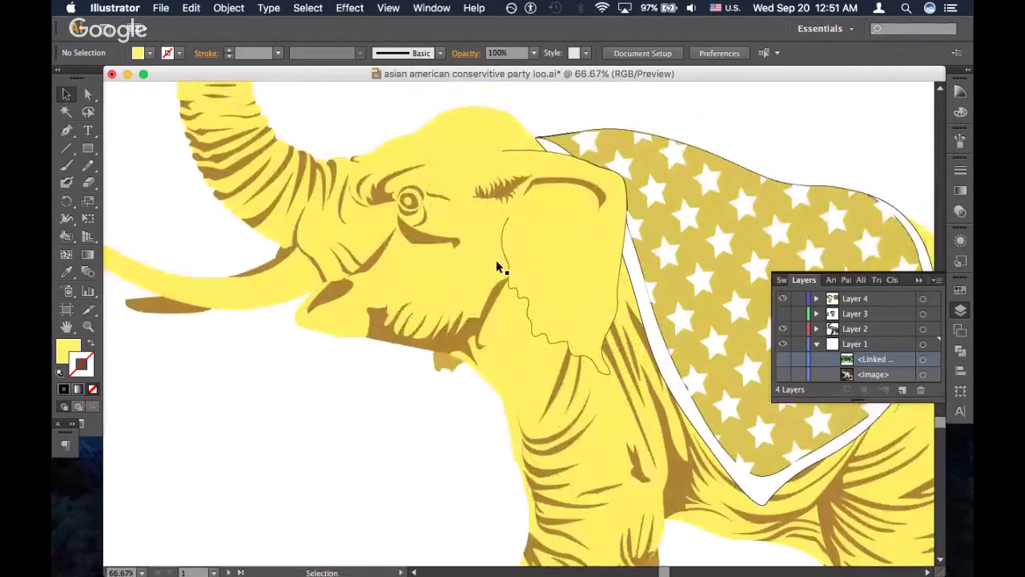
Lock Layer 1 and bring the empty upper artboard into view
left_click(797, 344)
key("super+minus")
key("super+minus")
key("super+minus")
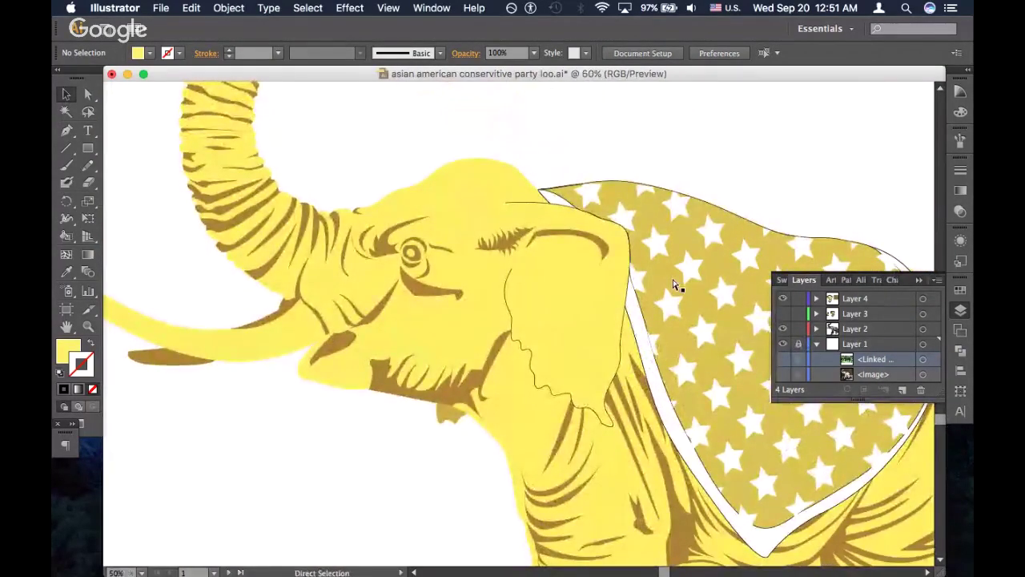
scroll(672, 282, "up", 8)
scroll(672, 283, "up", 3)
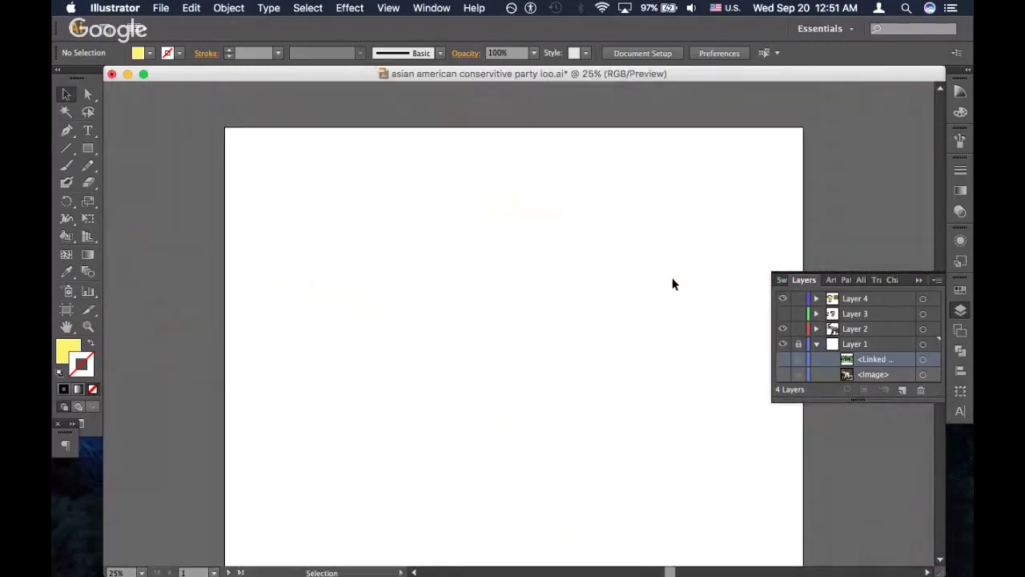
Unlock Layer 1 and make its linked elephant photo visible
left_click(795, 345)
left_click(783, 360)
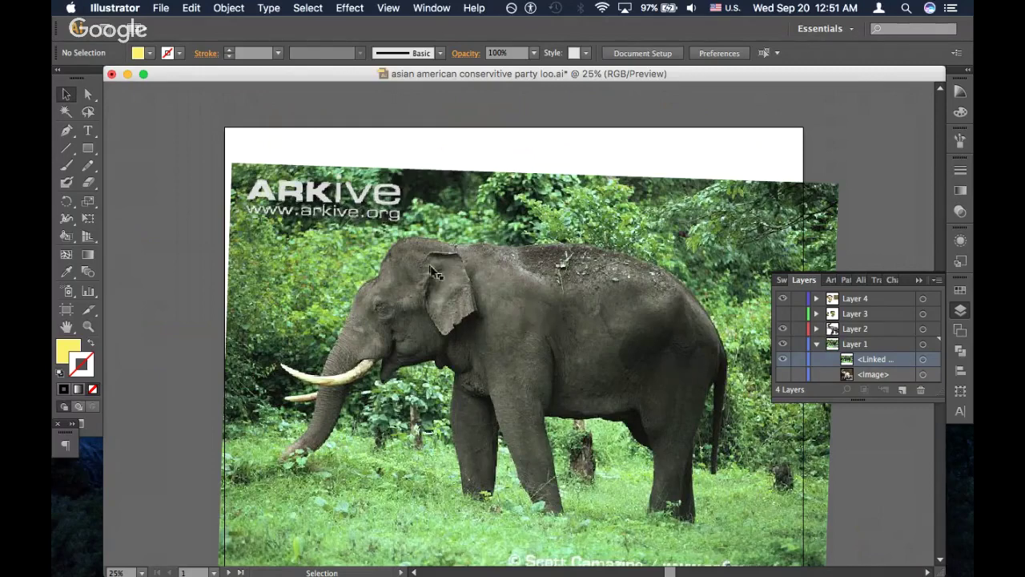
scroll(393, 308, "down", 10)
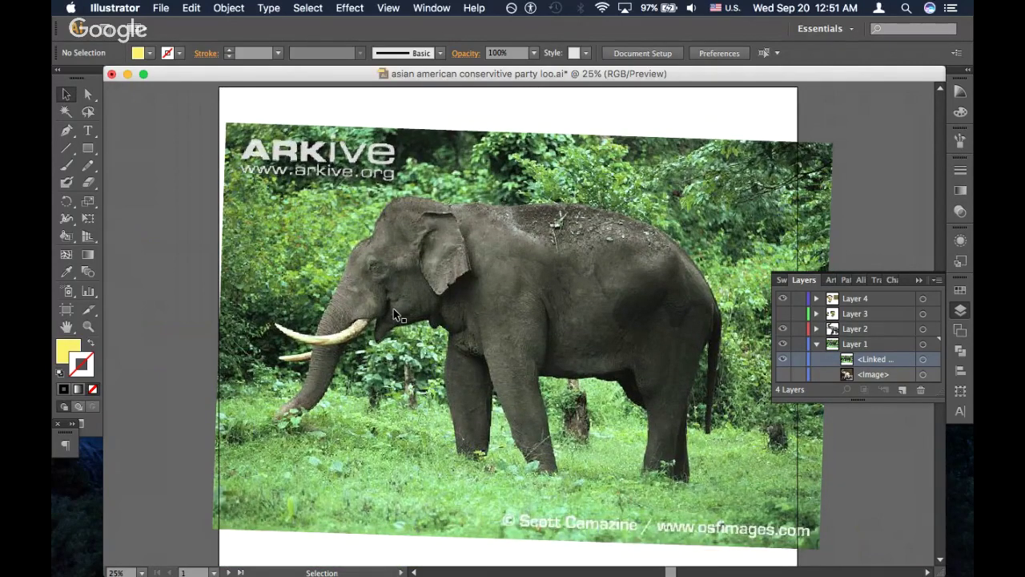
Pick up the ear outline's 1 pt stroke and draw a closed freehand shadow shape with the Pencil between the head and the blanket's front corner
key("super+plus")
key("super+plus")
key("super+plus")
key("super+plus")
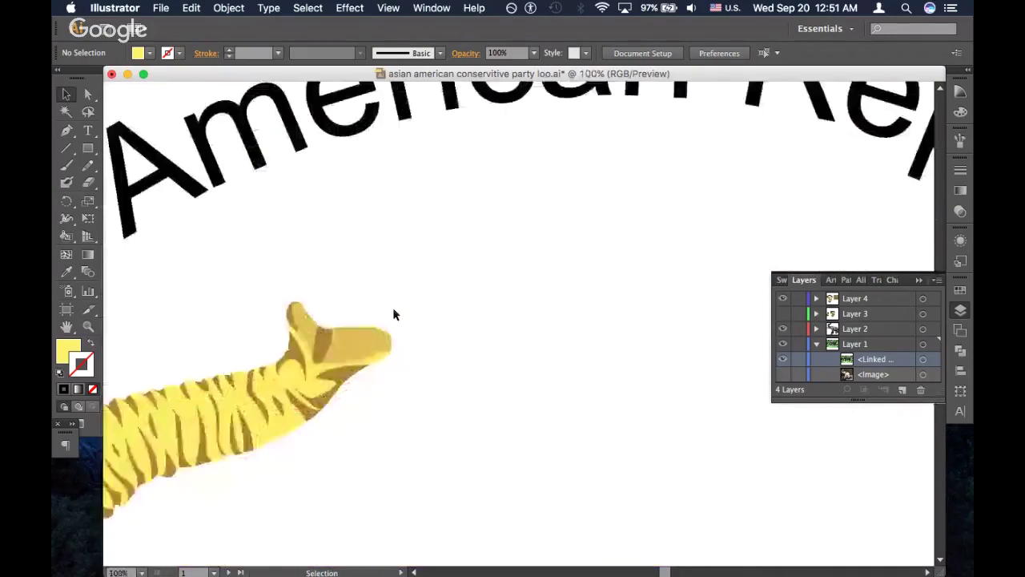
scroll(393, 315, "down", 5)
scroll(393, 314, "down", 2)
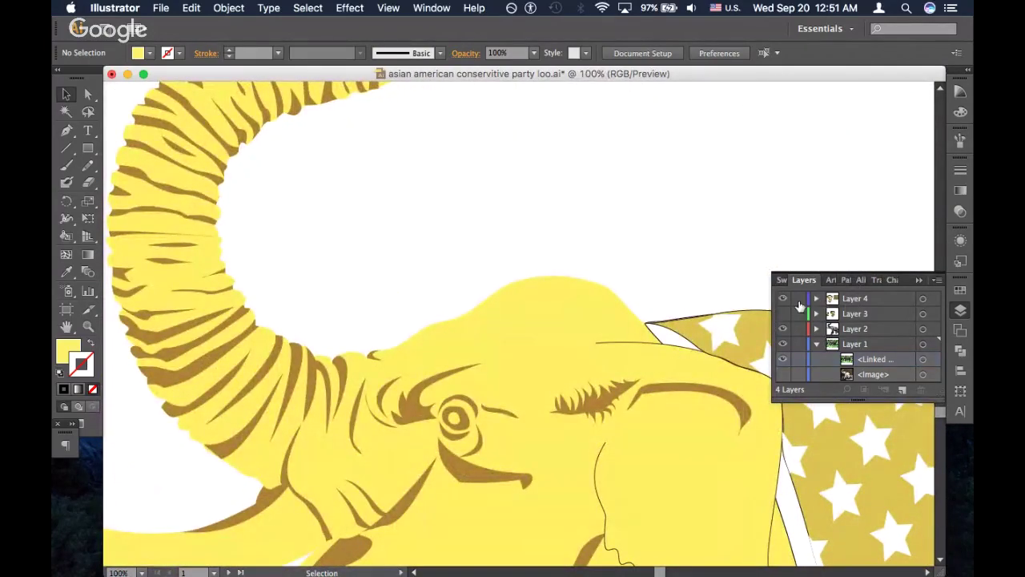
left_click(605, 438)
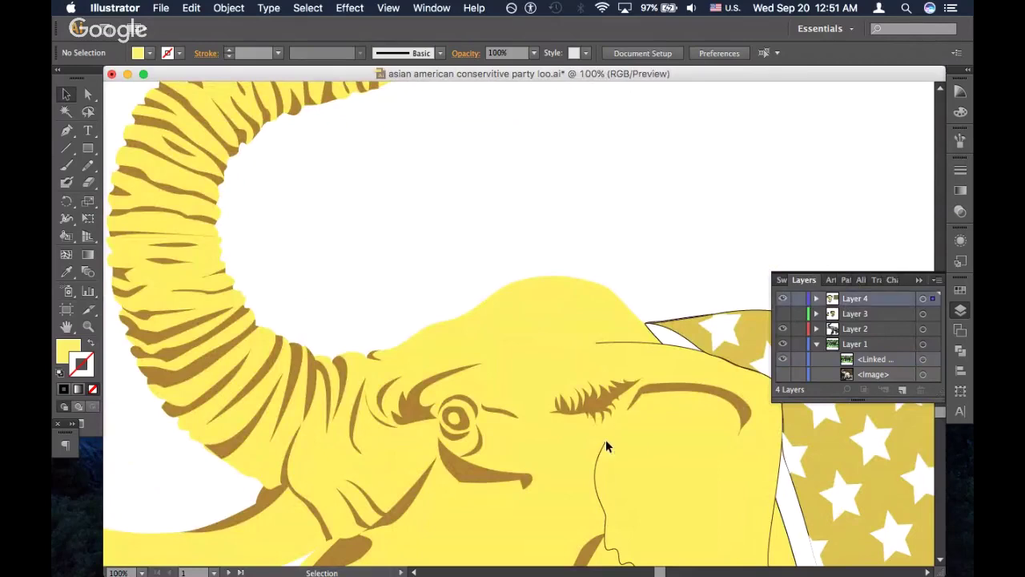
left_click(638, 264)
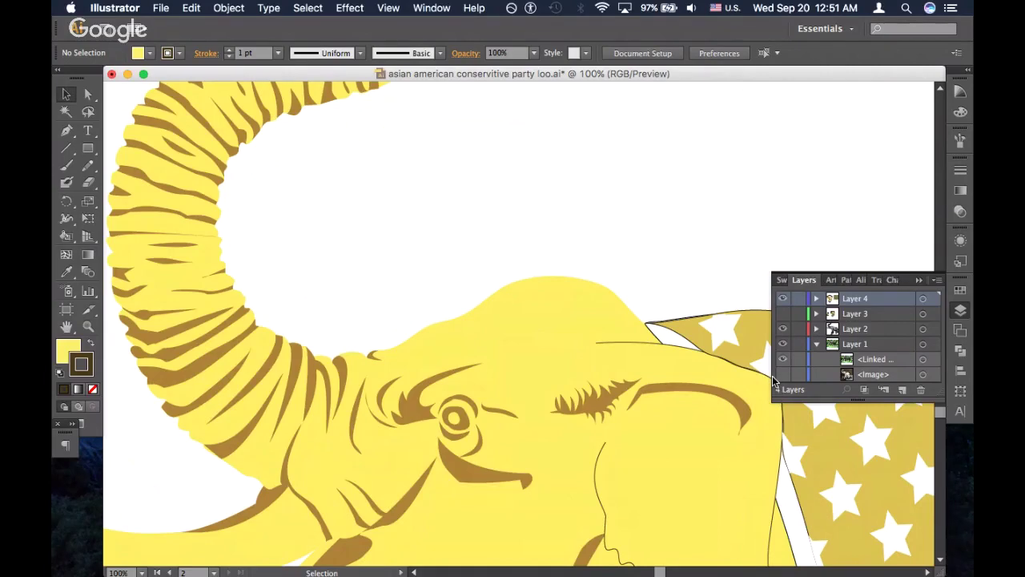
key("n")
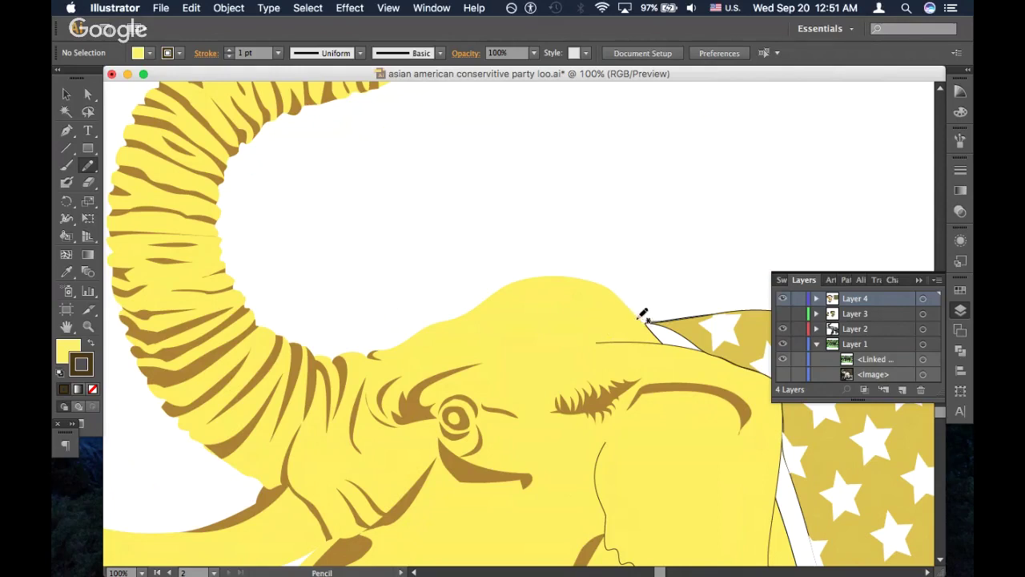
mouse_move(641, 321)
left_mouse_down()
mouse_move(525, 359)
mouse_move(574, 359)
mouse_move(602, 341)
mouse_move(666, 344)
mouse_move(640, 317)
left_mouse_up()
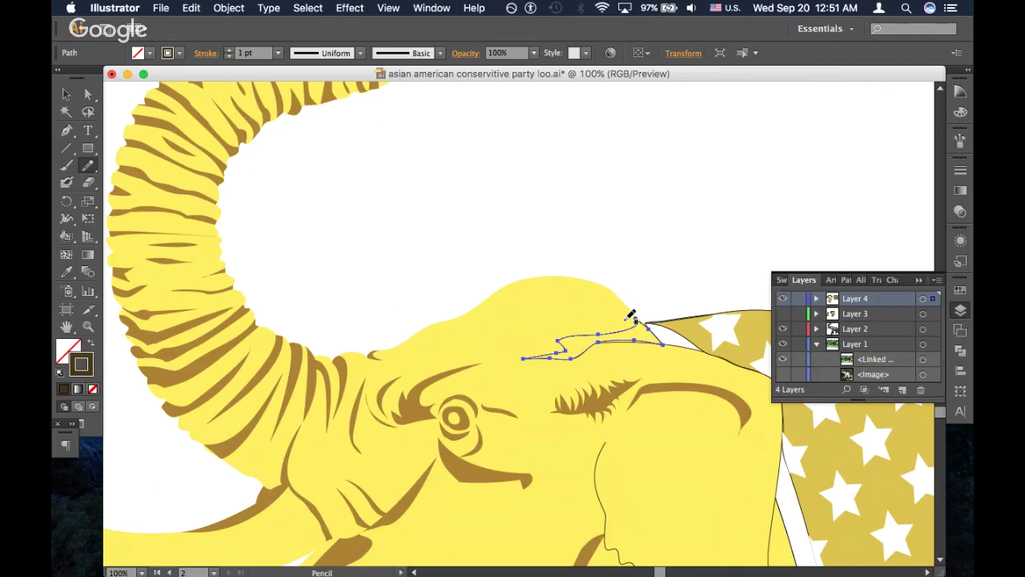
Fill the new head shadow shape with the brown of the trunk's wrinkles using the Eyedropper, and deselect it
key("super+minus")
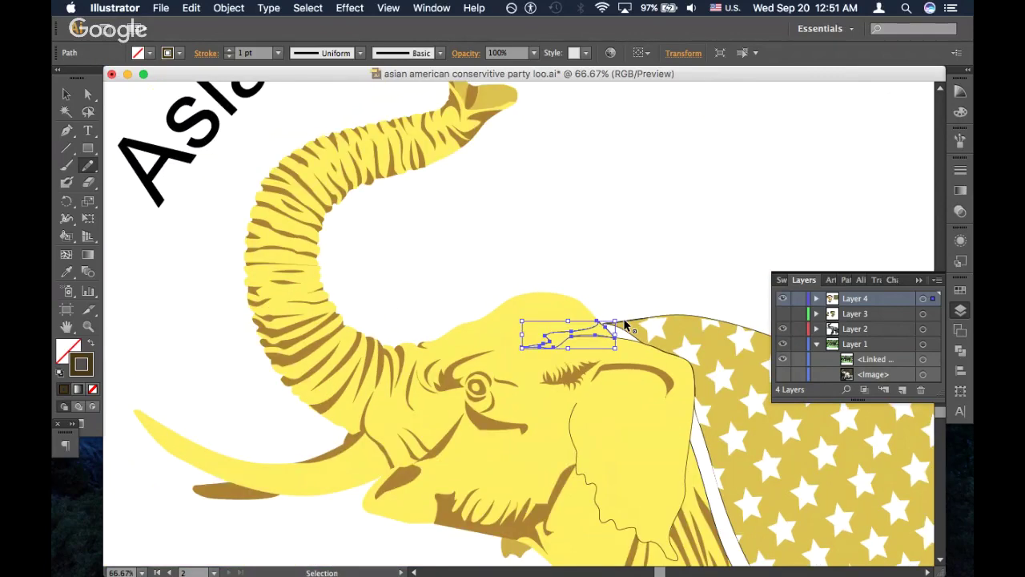
key("super+minus")
key("i")
left_click(464, 338)
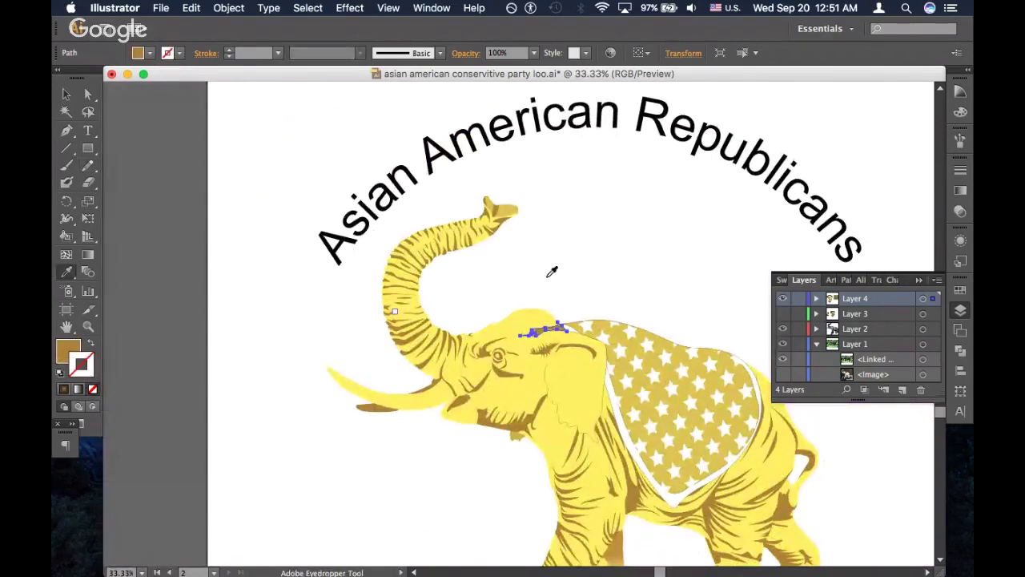
key("super+shift+a")
key("v")
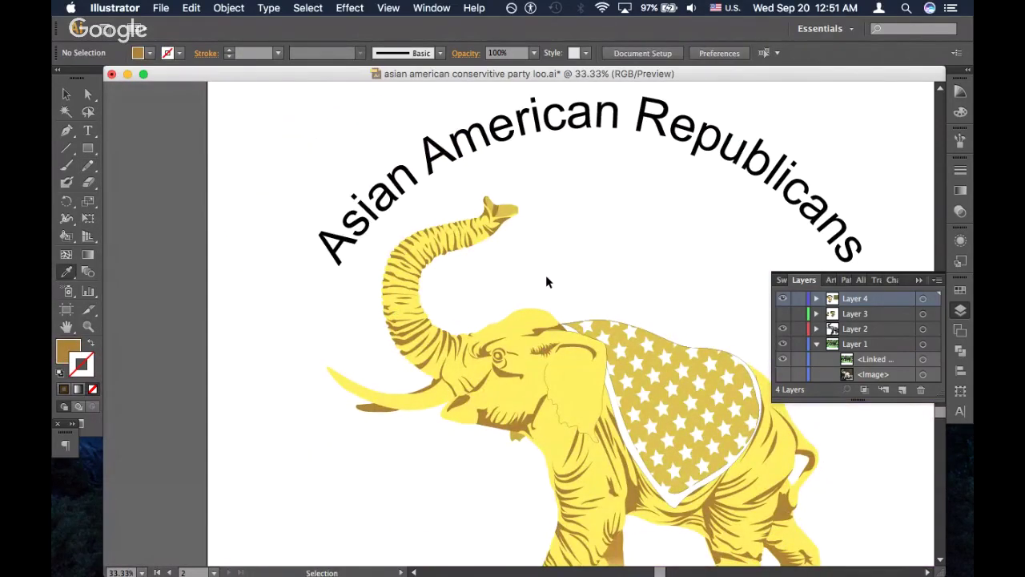
Set the opacity of the brown shadow shape behind the elephant's head to 40%
key("super+equal")
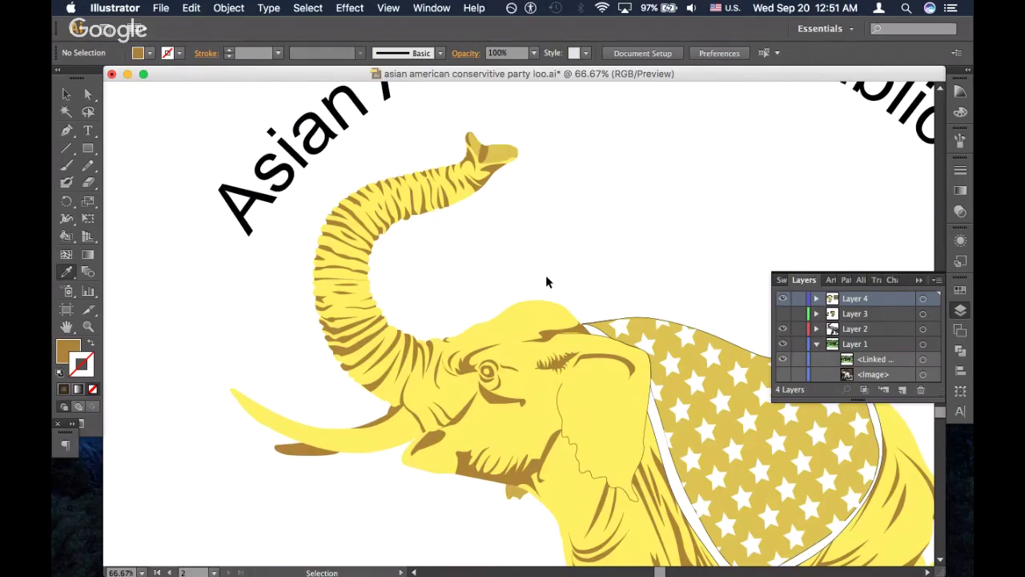
scroll(599, 343, "down", 7)
scroll(598, 344, "right", 10)
scroll(598, 343, "up", 4)
scroll(599, 344, "left", 5)
scroll(448, 220, "up", 2)
scroll(449, 220, "left", 1)
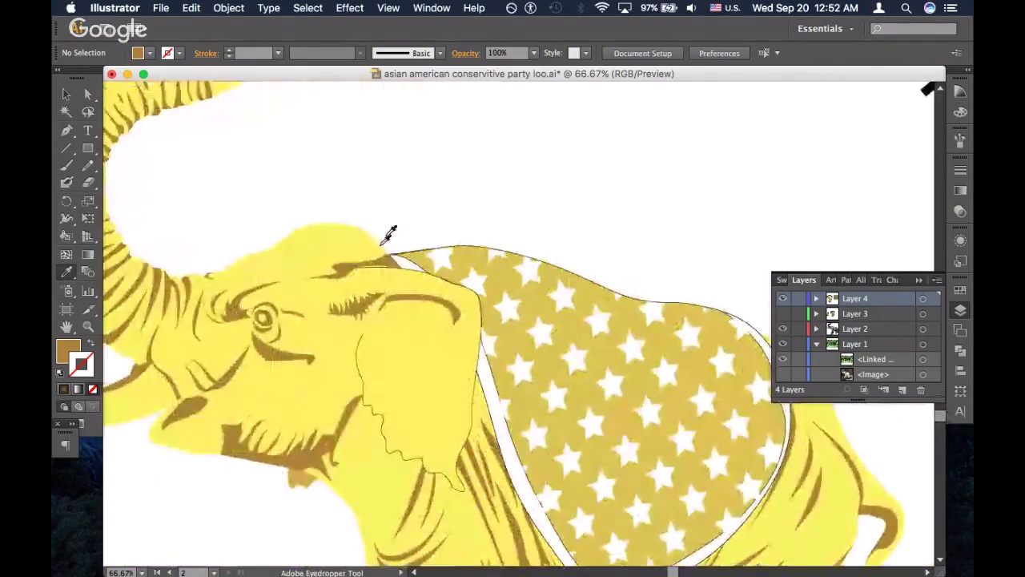
left_click(383, 258, "super")
left_click(534, 53)
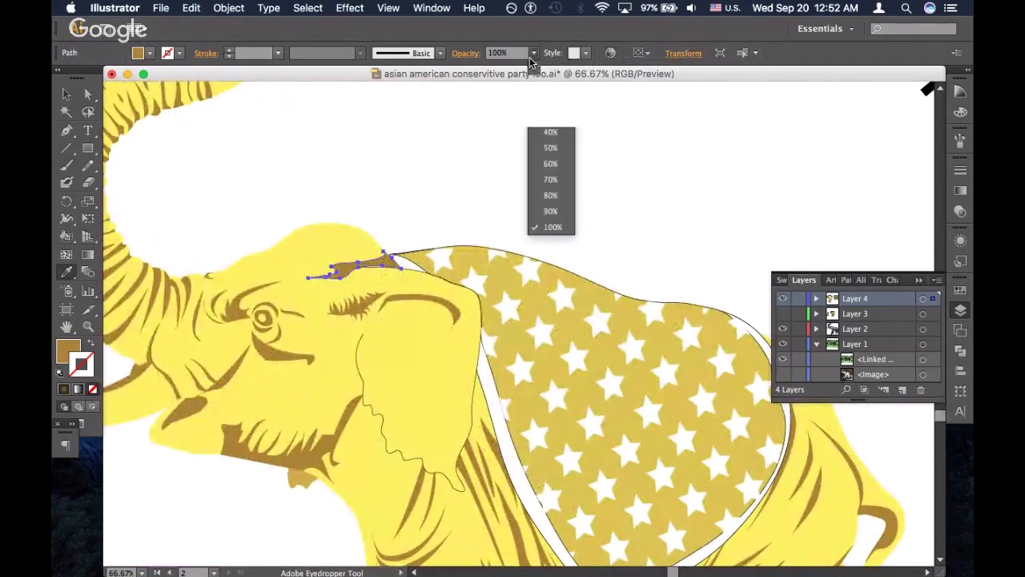
left_click(550, 132)
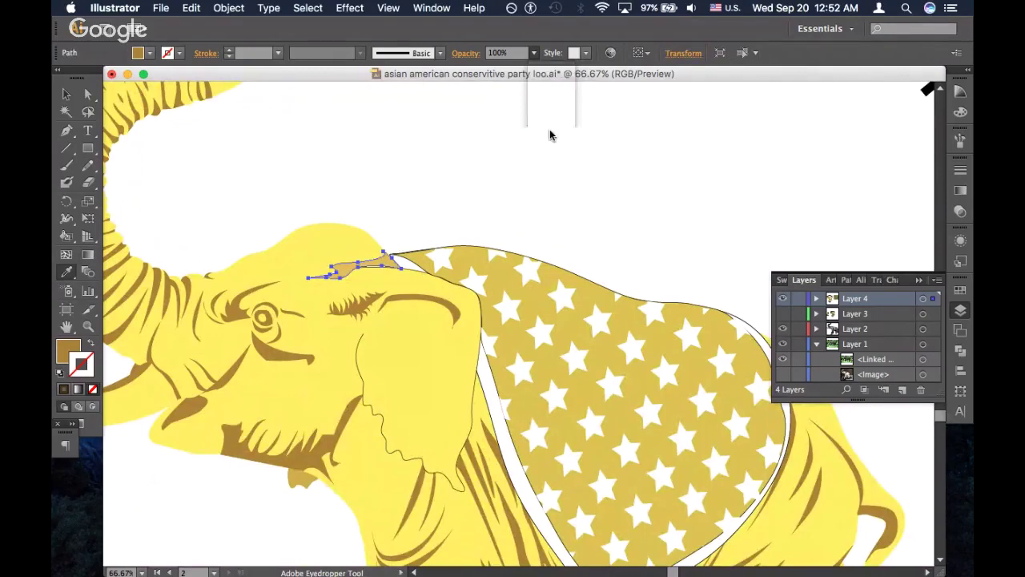
key("super+shift+a")
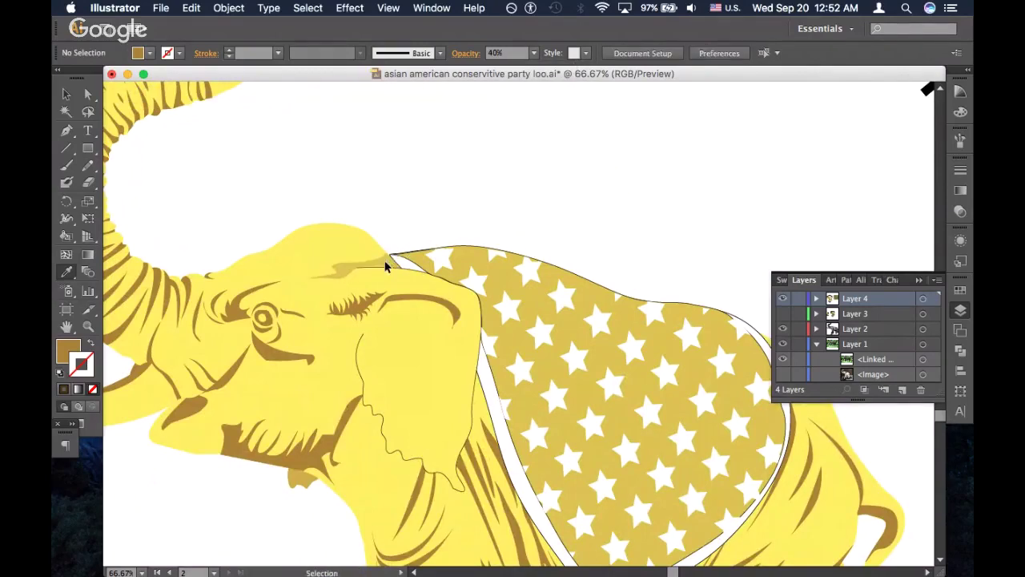
Set the head shadow shape's opacity to 60% and deselect it
left_click(390, 263, "super")
left_click(533, 53)
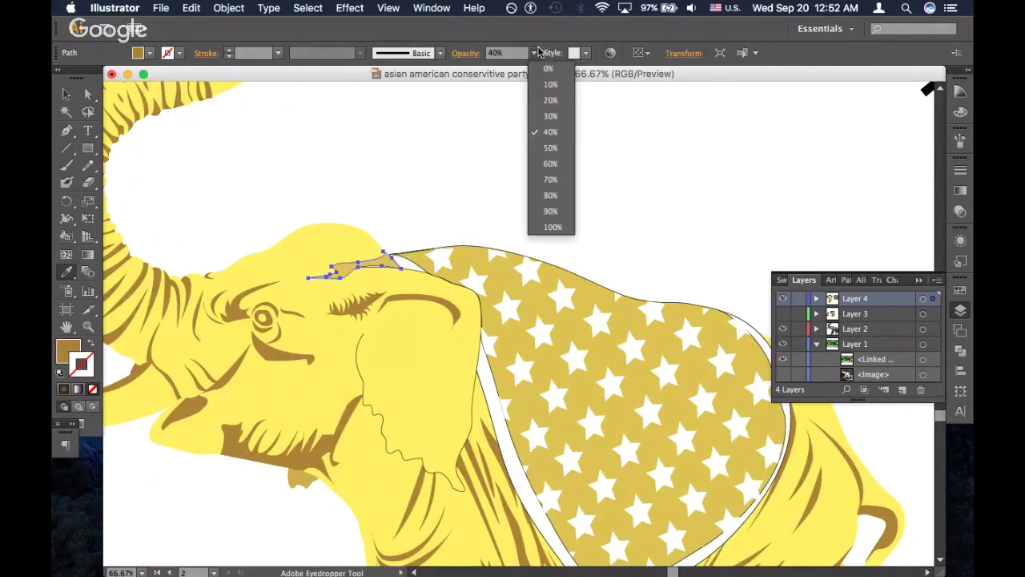
left_click(551, 163)
key("super+shift+a")
key("i")
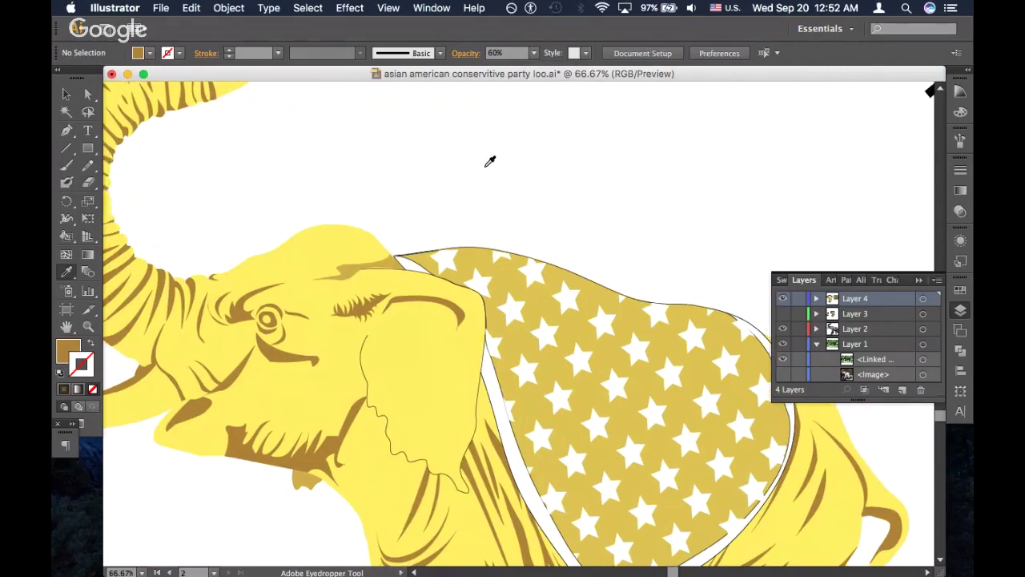
Reapply the solid brown of the eyelash-like ear wrinkles to the head shadow shape with the Eyedropper, and deselect it
scroll(484, 171, "left", 5)
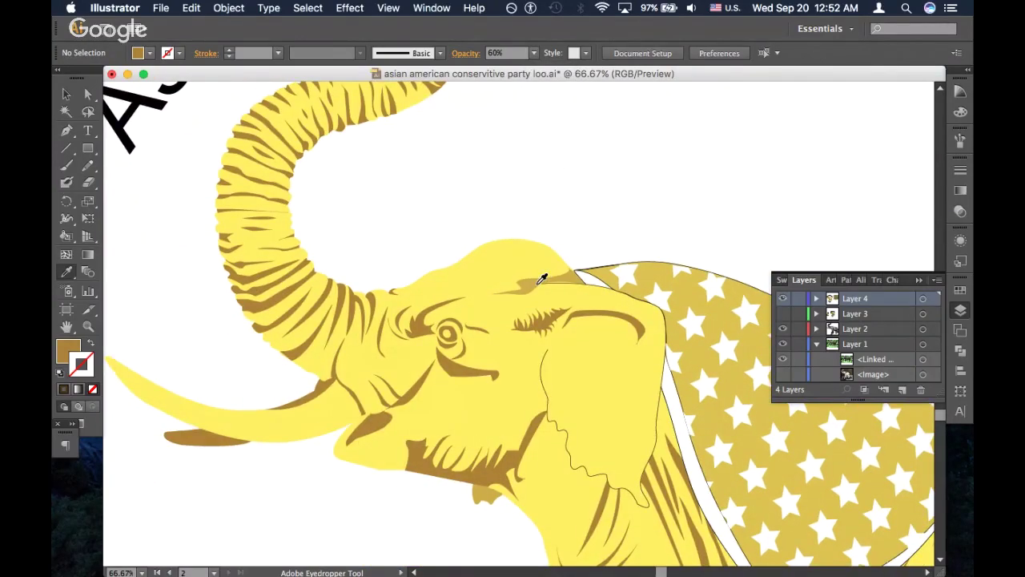
left_click(538, 284, "super")
left_click(543, 328)
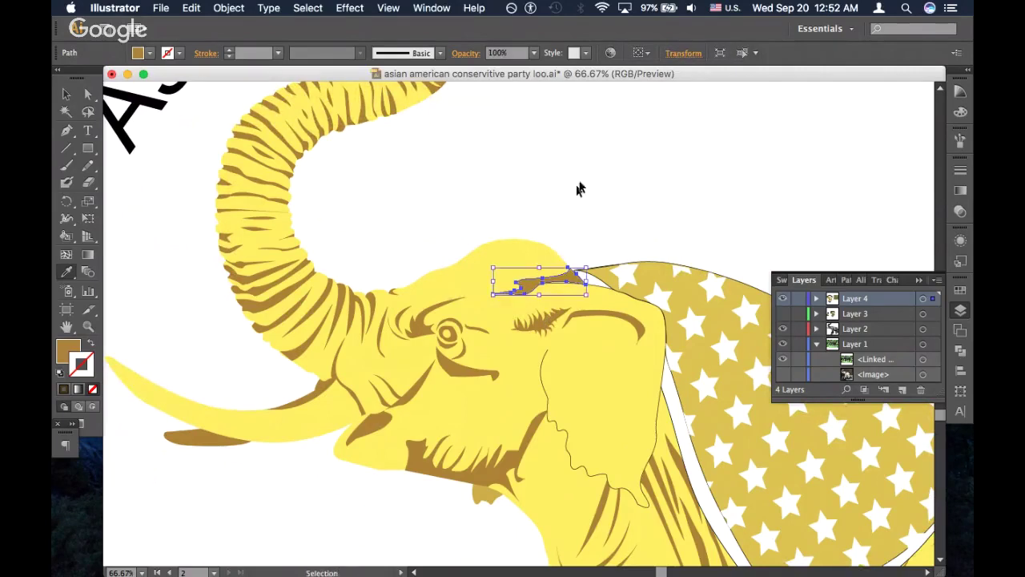
left_click(581, 189, "super")
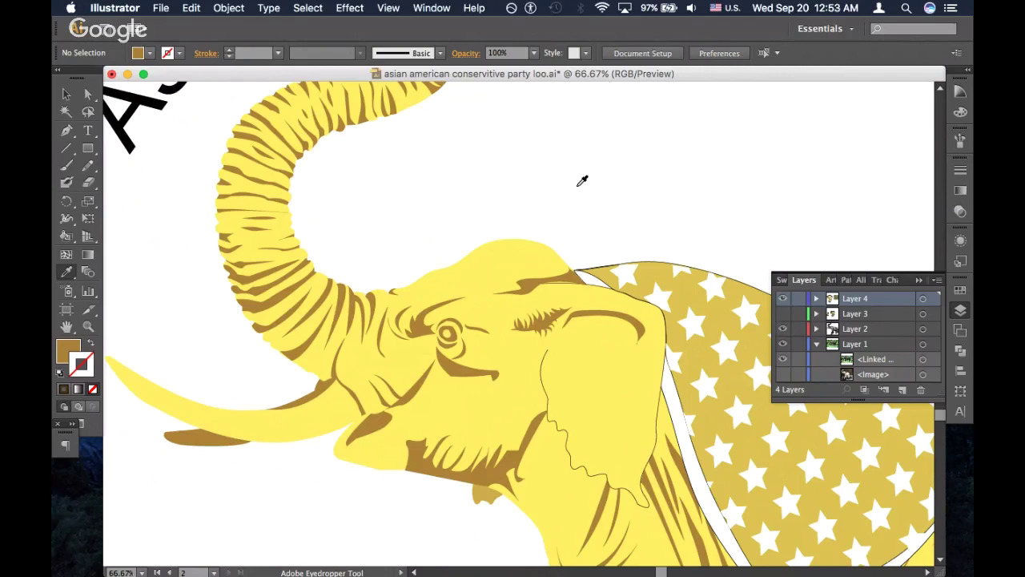
Draw a closed freehand shadow shape with the Pencil across the lower, pointed part of the starred blanket
key("super+minus")
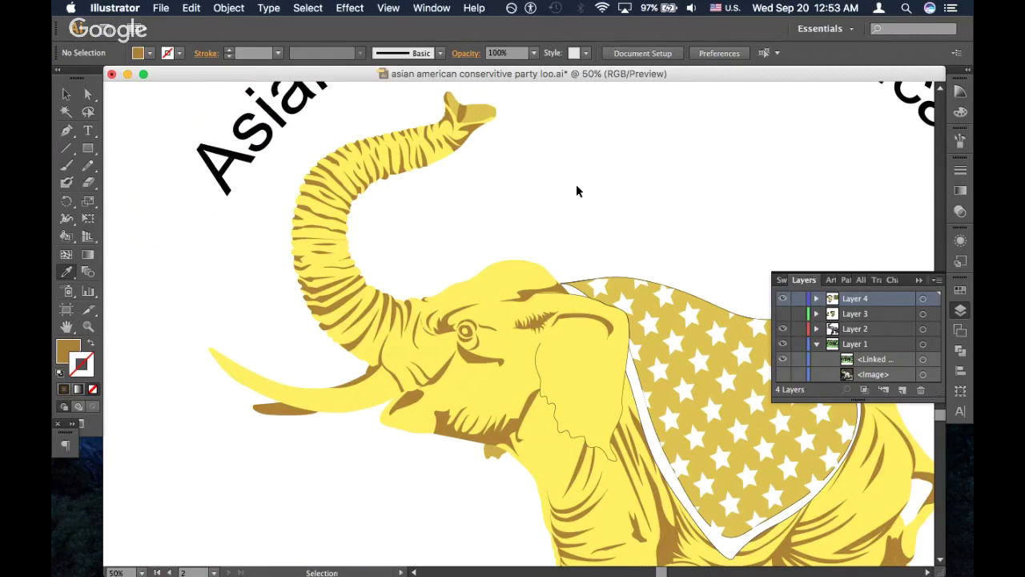
scroll(358, 305, "down", 4)
scroll(358, 305, "right", 4)
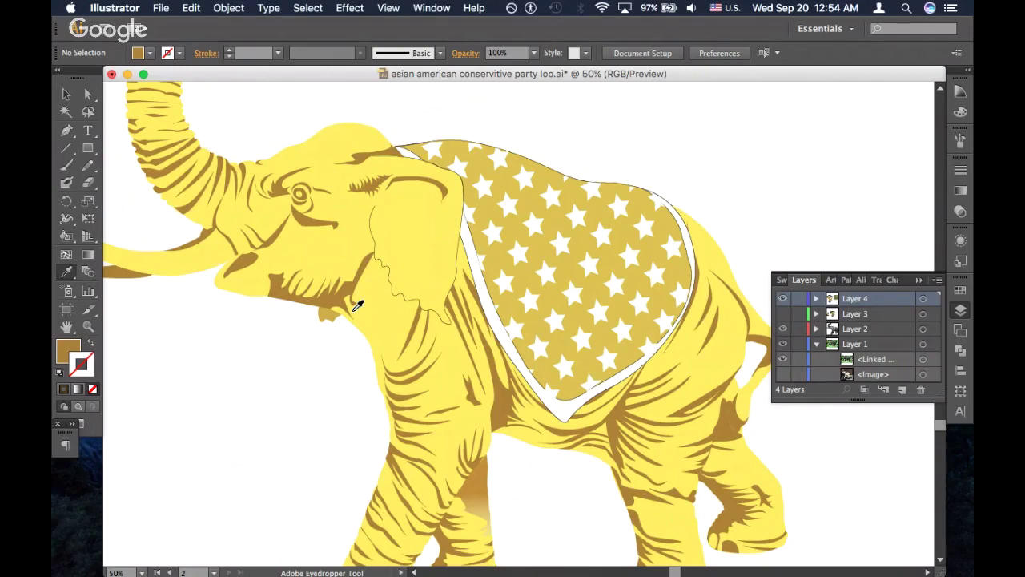
key("super+minus")
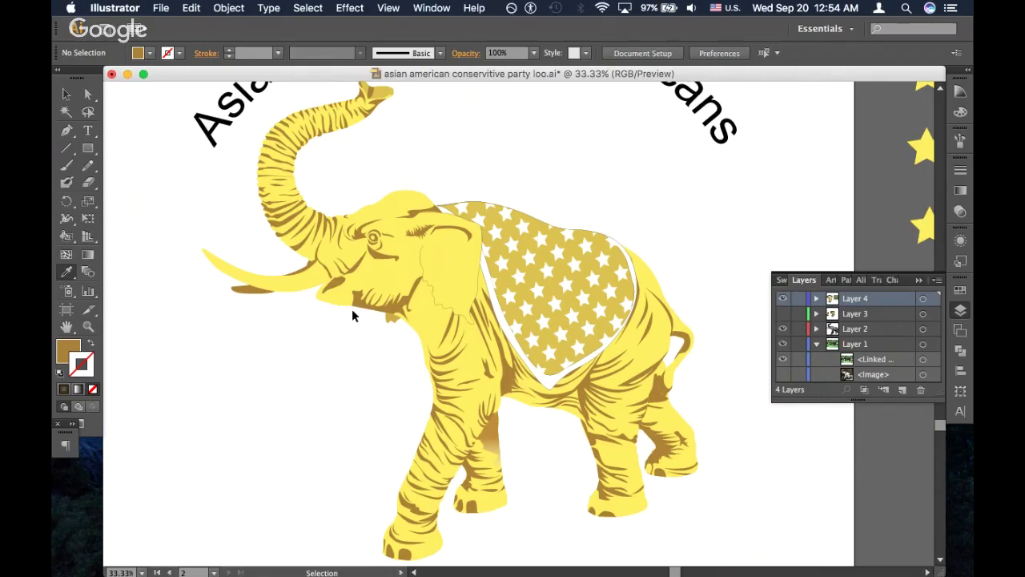
key("super+plus")
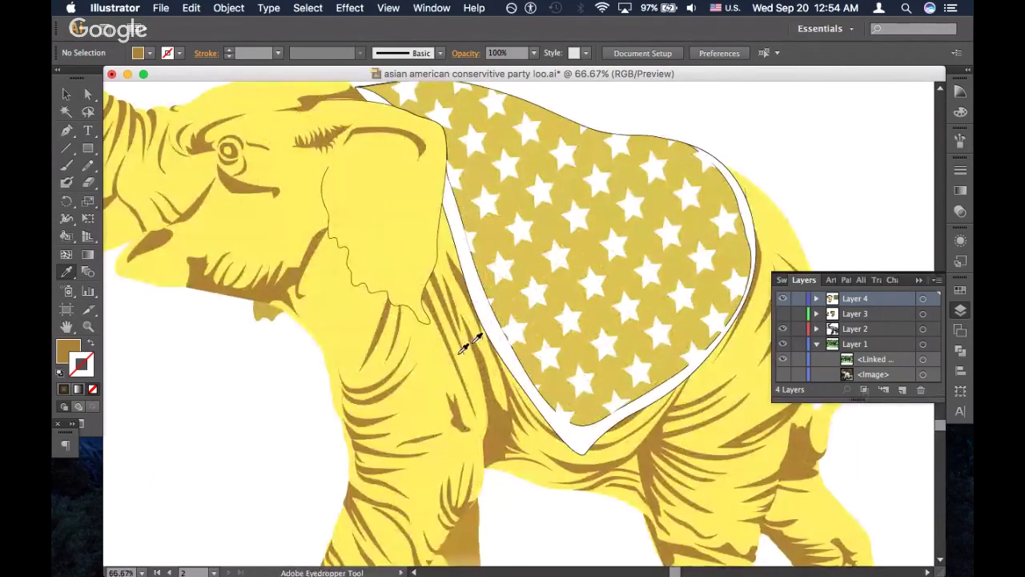
key("n")
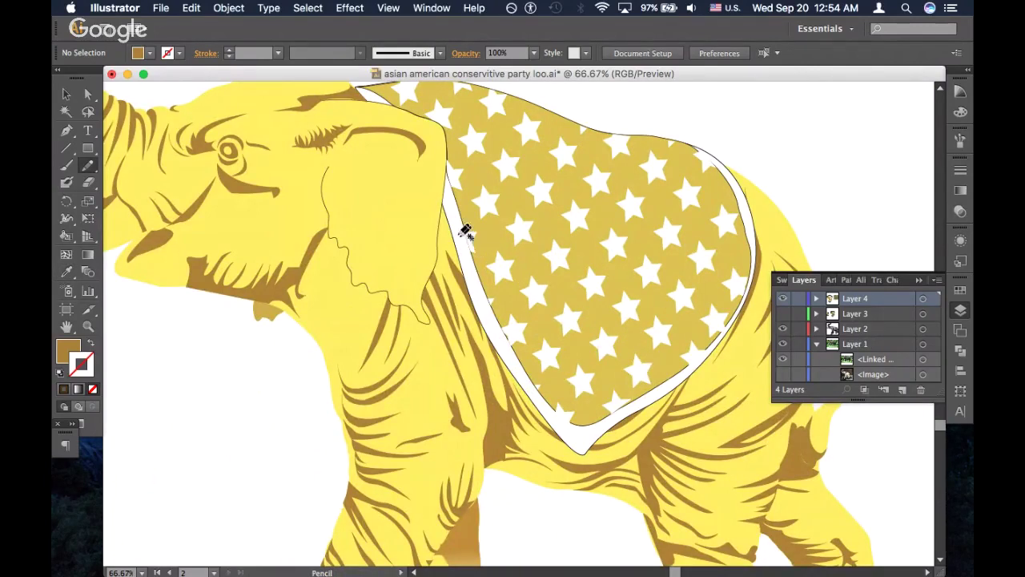
mouse_move(479, 273)
left_mouse_down()
mouse_move(571, 336)
mouse_move(670, 351)
mouse_move(725, 321)
mouse_move(727, 330)
mouse_move(661, 396)
mouse_move(581, 450)
mouse_move(546, 427)
mouse_move(466, 270)
left_mouse_up()
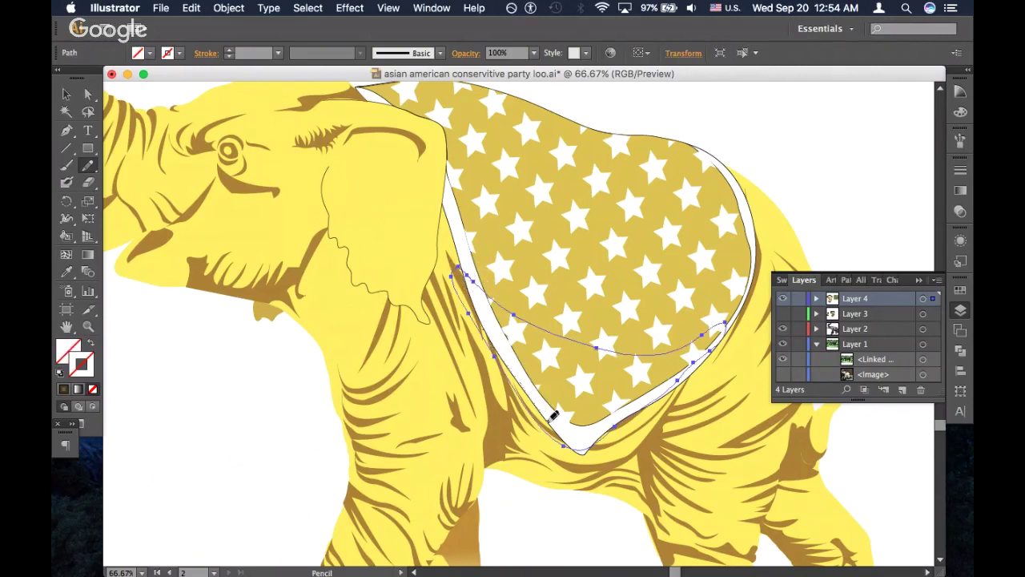
Redraw the lower edges of the blanket's shadow shape with the Pencil so they follow the blanket's pointed border
left_click_drag(585, 447, 626, 403)
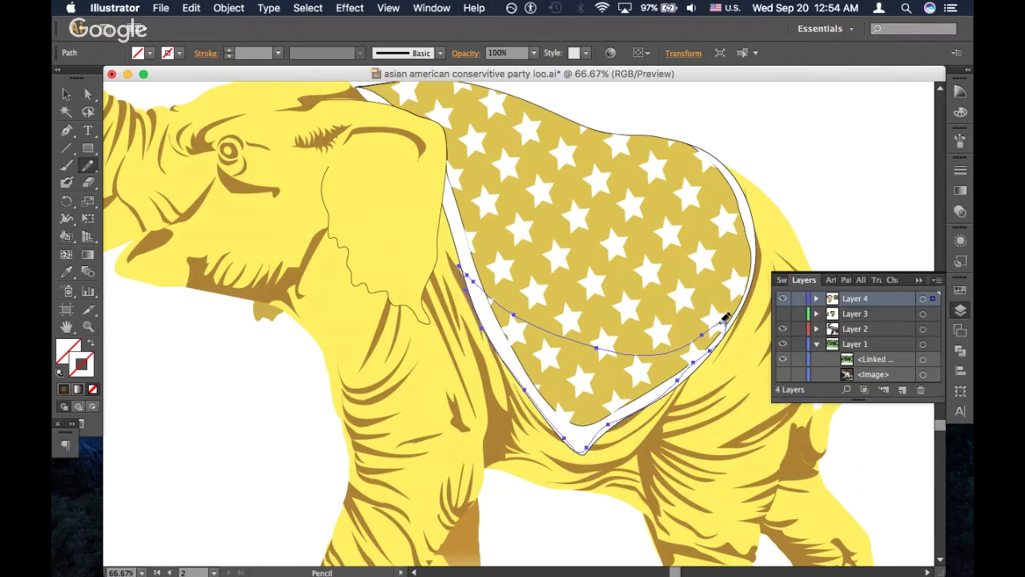
mouse_move(727, 329)
left_mouse_down()
mouse_move(676, 378)
mouse_move(715, 349)
mouse_move(691, 375)
mouse_move(617, 424)
left_mouse_up()
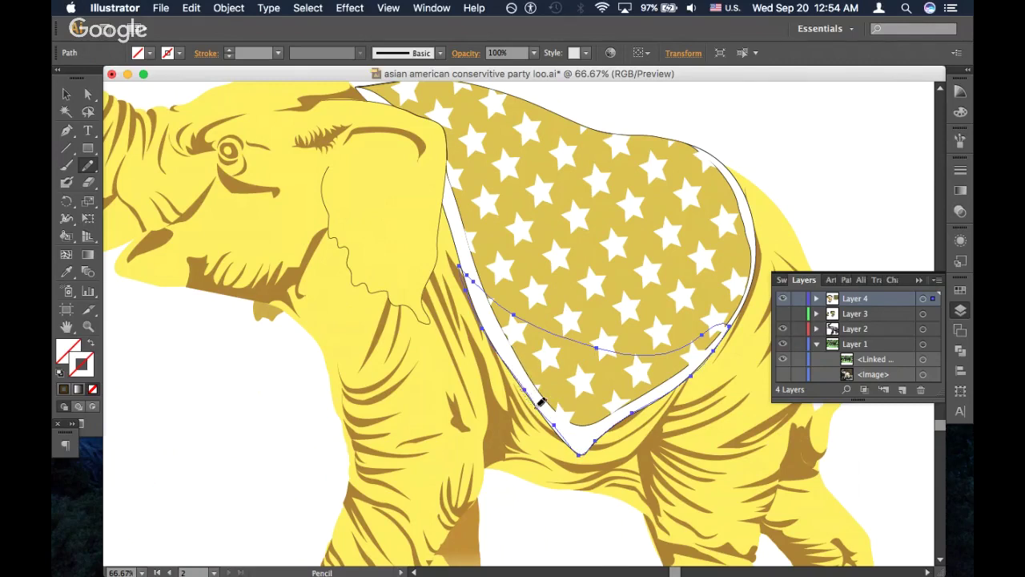
left_click_drag(567, 441, 583, 456)
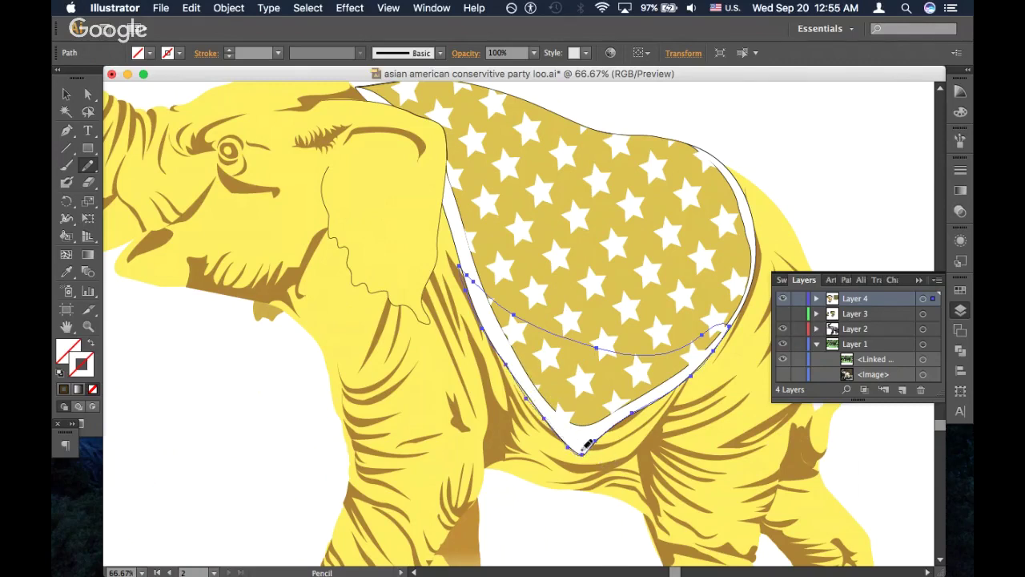
mouse_move(514, 362)
left_mouse_down()
mouse_move(563, 430)
mouse_move(579, 434)
left_mouse_up()
mouse_move(473, 283)
left_mouse_down()
mouse_move(488, 321)
mouse_move(538, 376)
left_mouse_up()
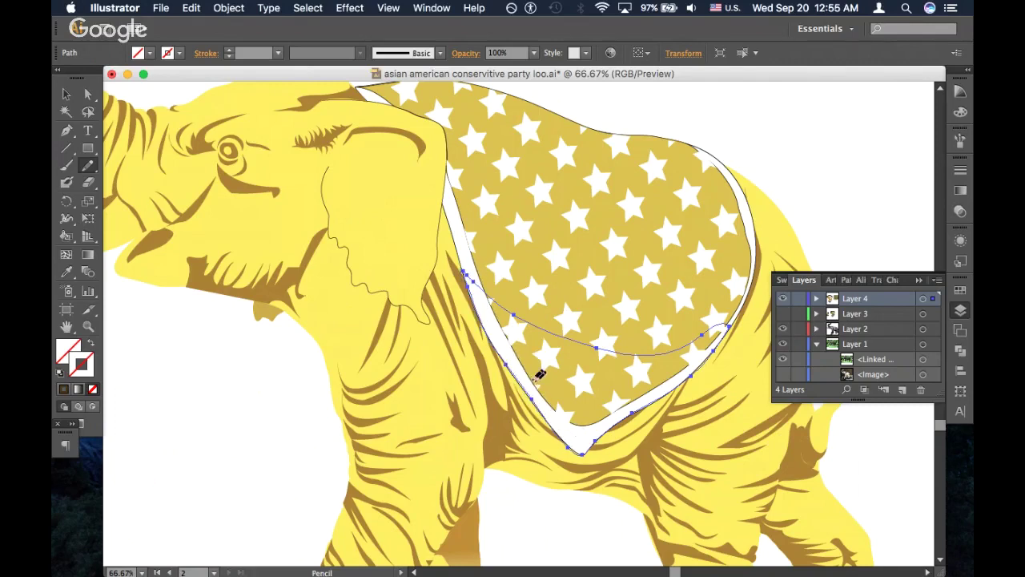
Fill the blanket's shadow shape with the solid brown of the belly wrinkles using the Eyedropper
key("i")
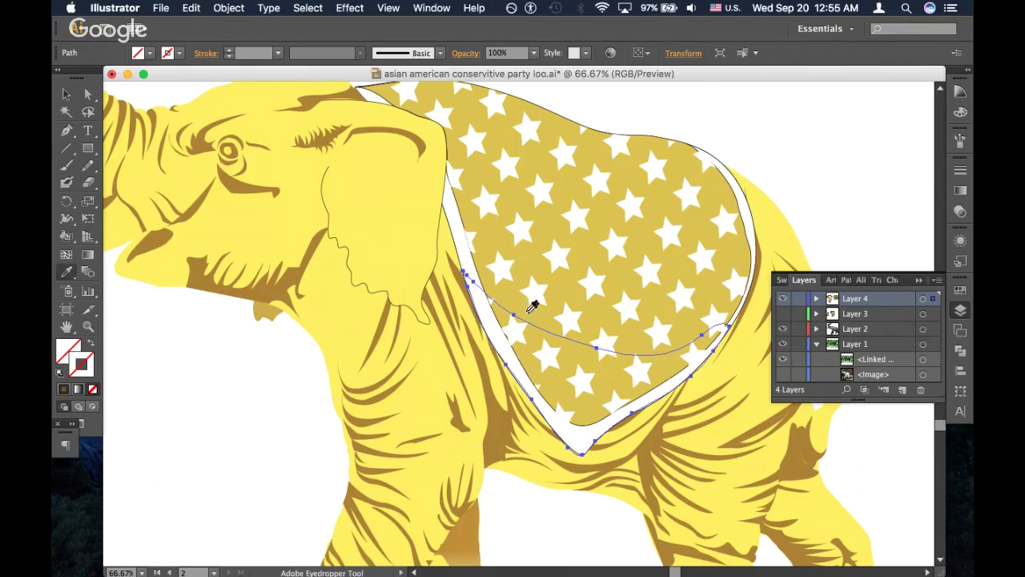
left_click(606, 304)
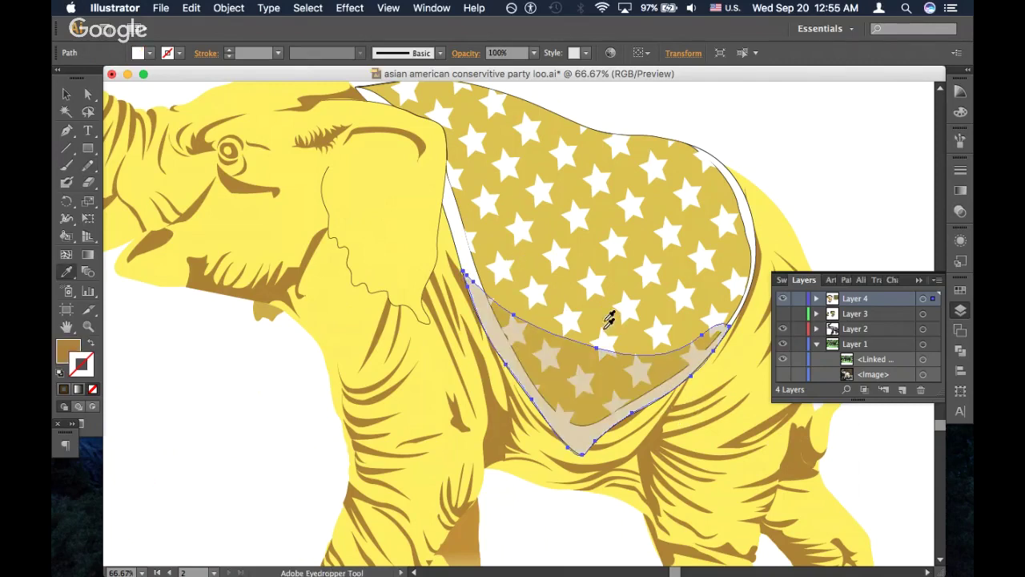
left_click(613, 302)
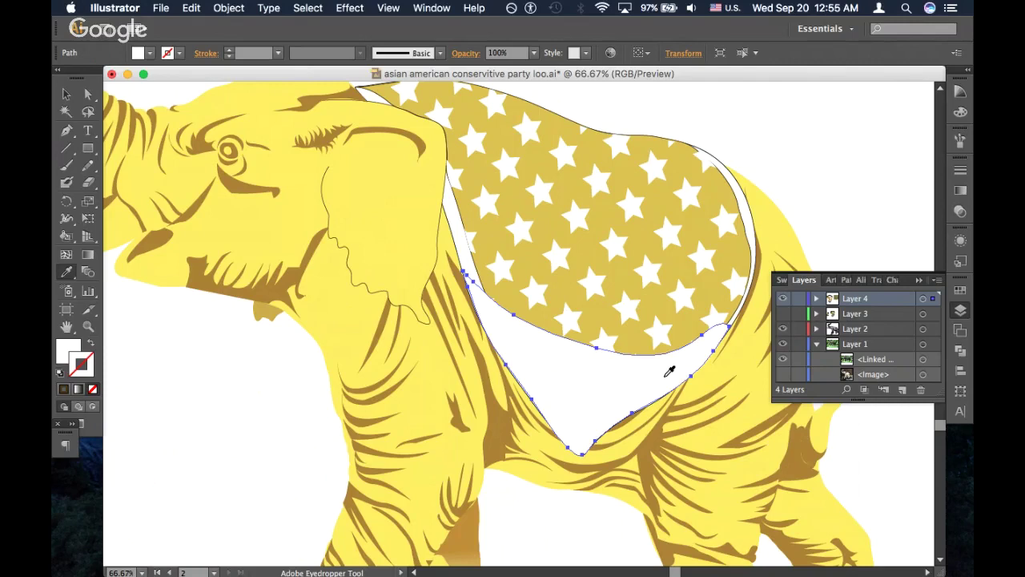
left_click(647, 455)
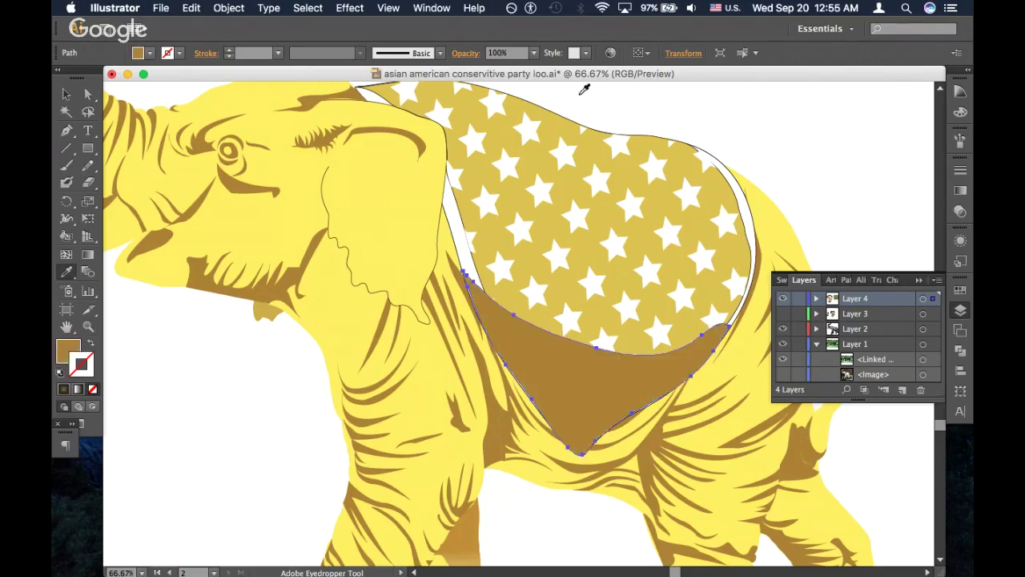
Lower the opacity of the blanket's lower shadow shape to 40% and deselect it
left_click(533, 52)
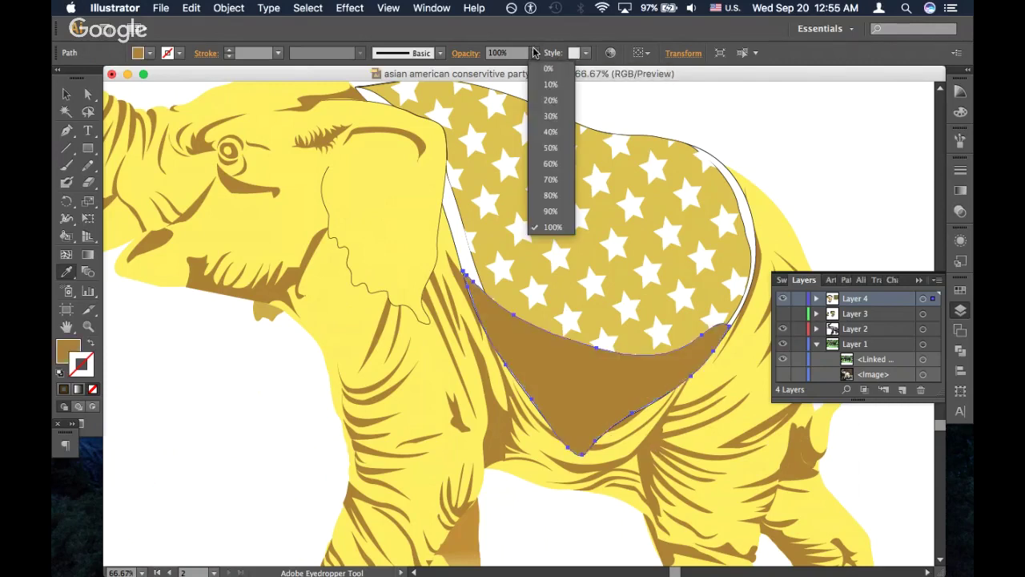
left_click(550, 117)
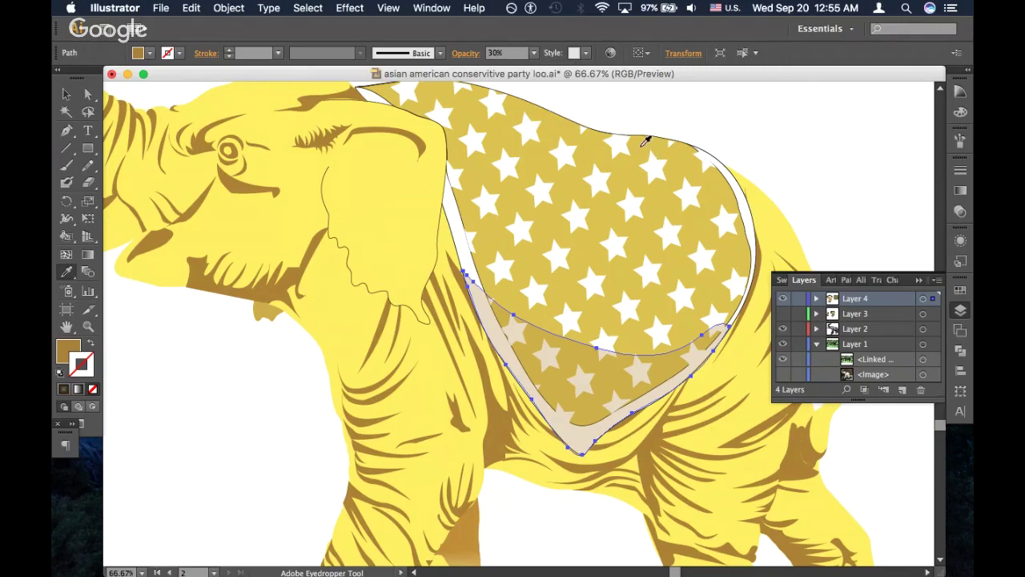
left_click(533, 54)
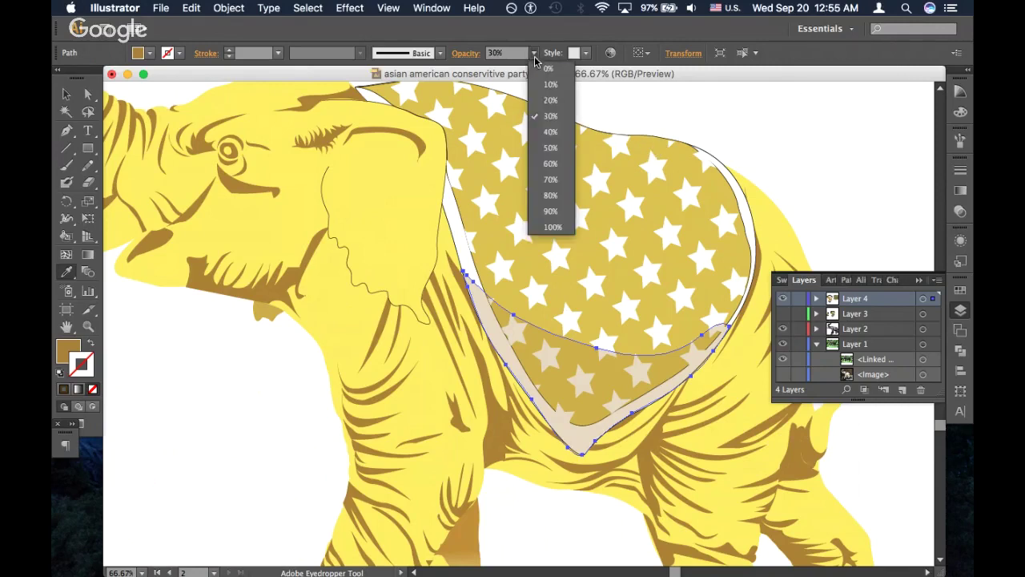
left_click(550, 132)
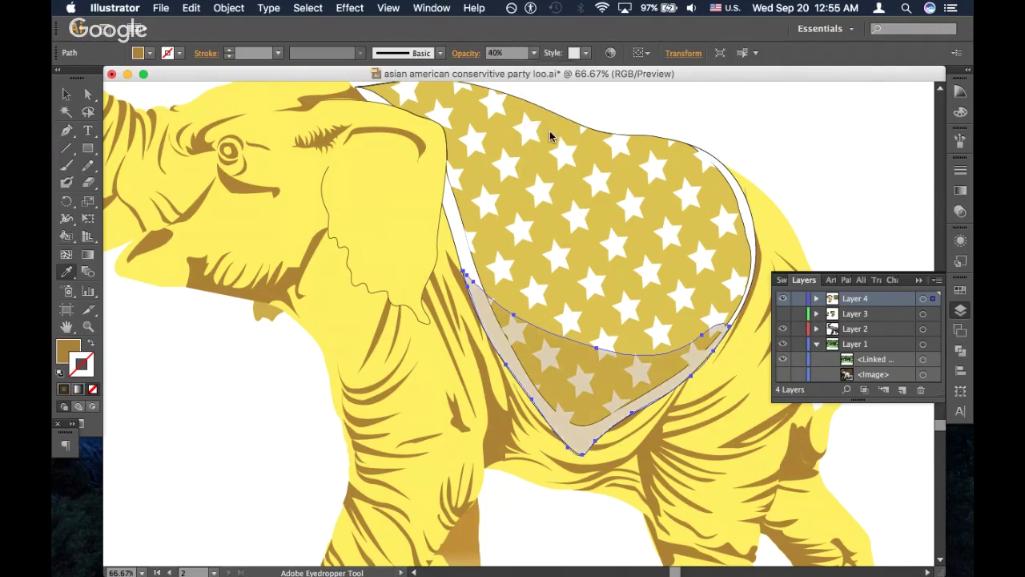
left_click(699, 139)
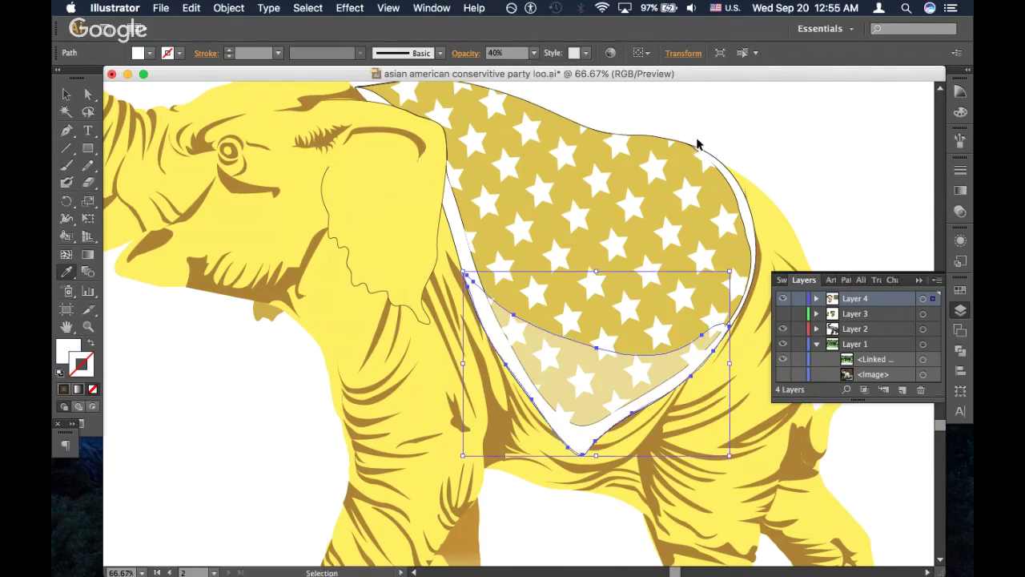
key("super+z")
left_click(734, 137, "super")
Examine how the translucent shadow on the blanket's pointed end looks up close and within the whole logo
key("super+minus")
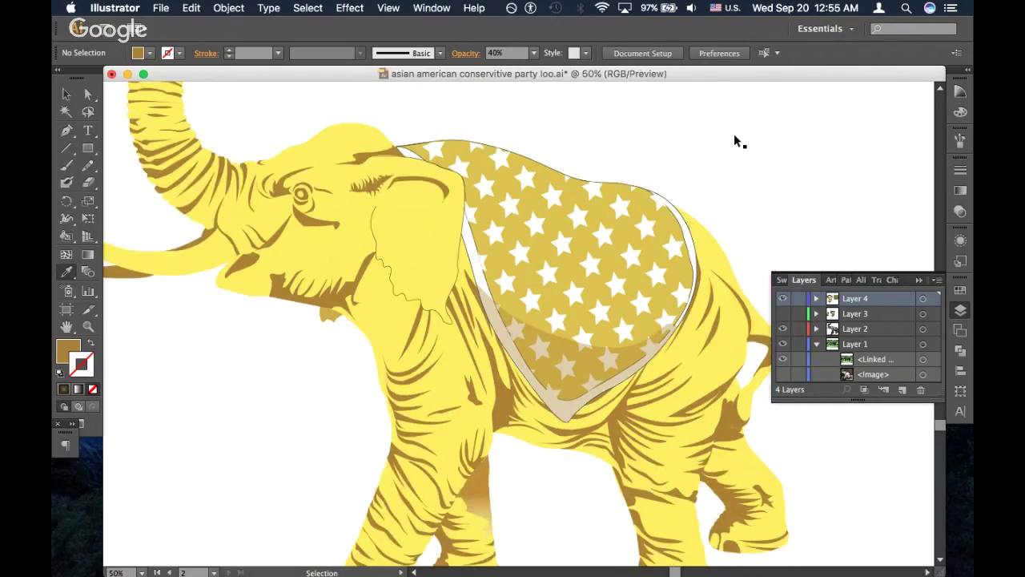
key("super+minus")
key("super+minus")
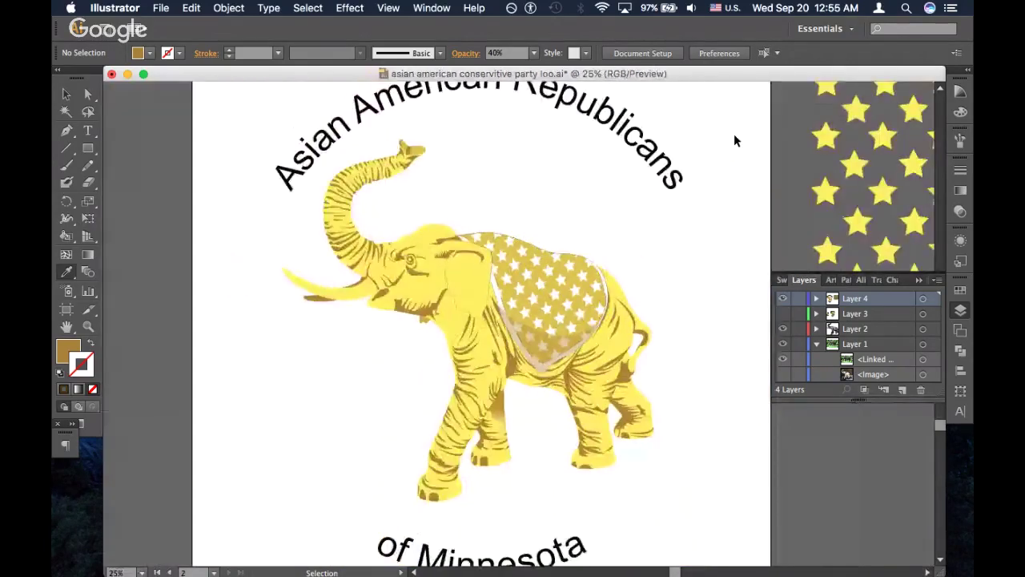
key("super+minus")
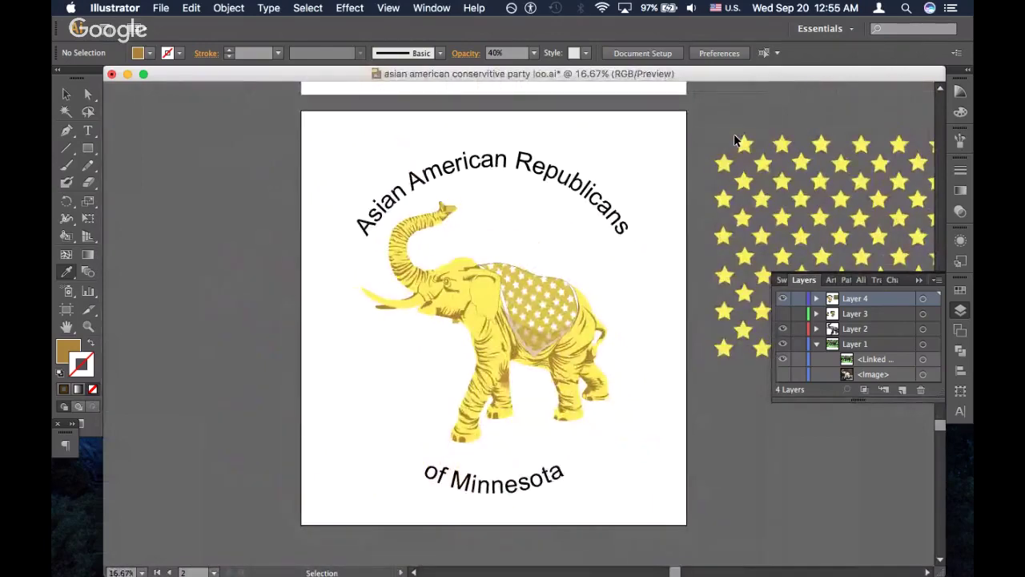
key("super+plus")
key("super+plus")
key("super+plus")
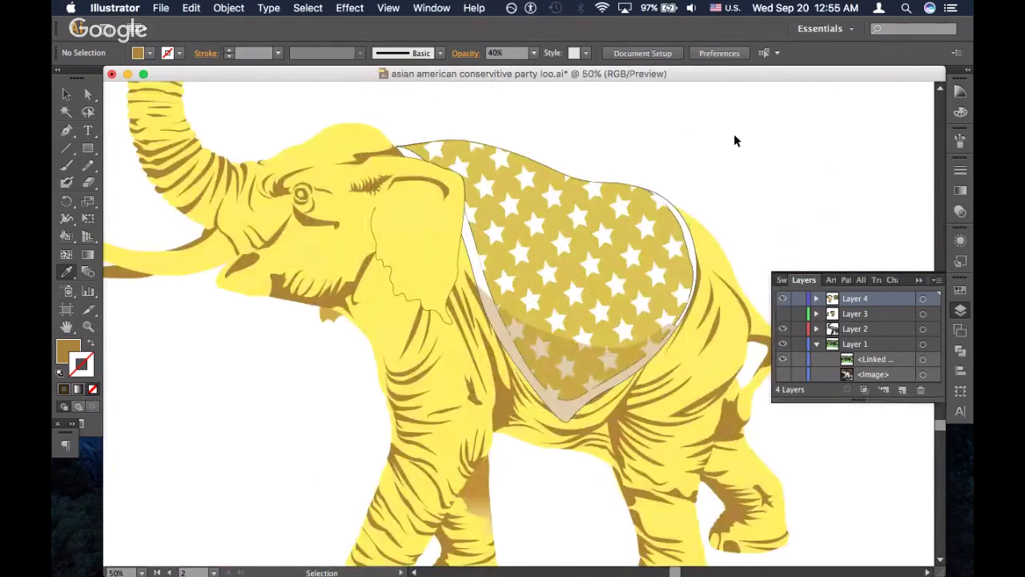
key("super+minus")
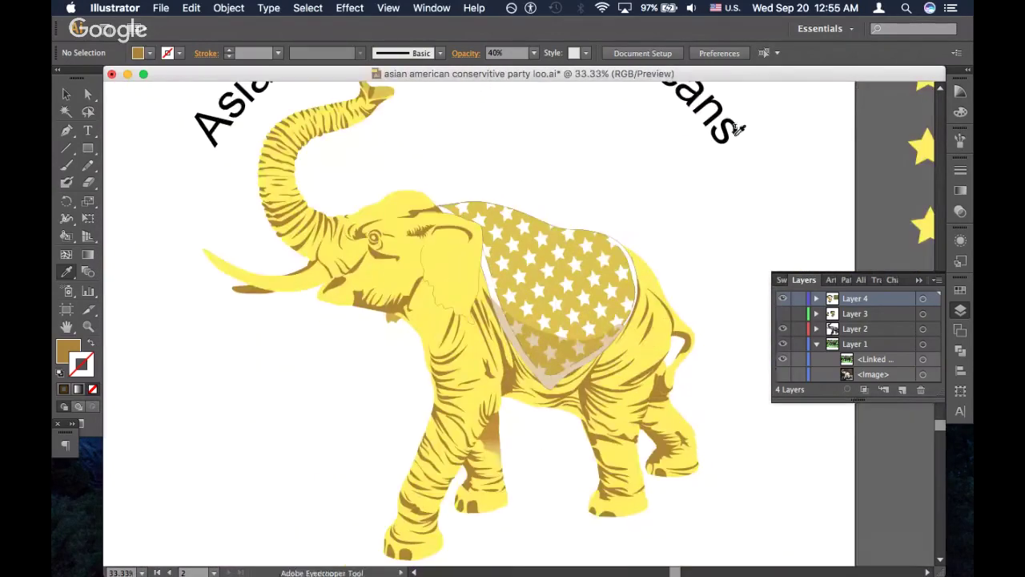
Draw a closed freehand fold shadow across the upper blanket with the Pencil and give it the lower shadow's 40% brown using the Eyedropper
key("n")
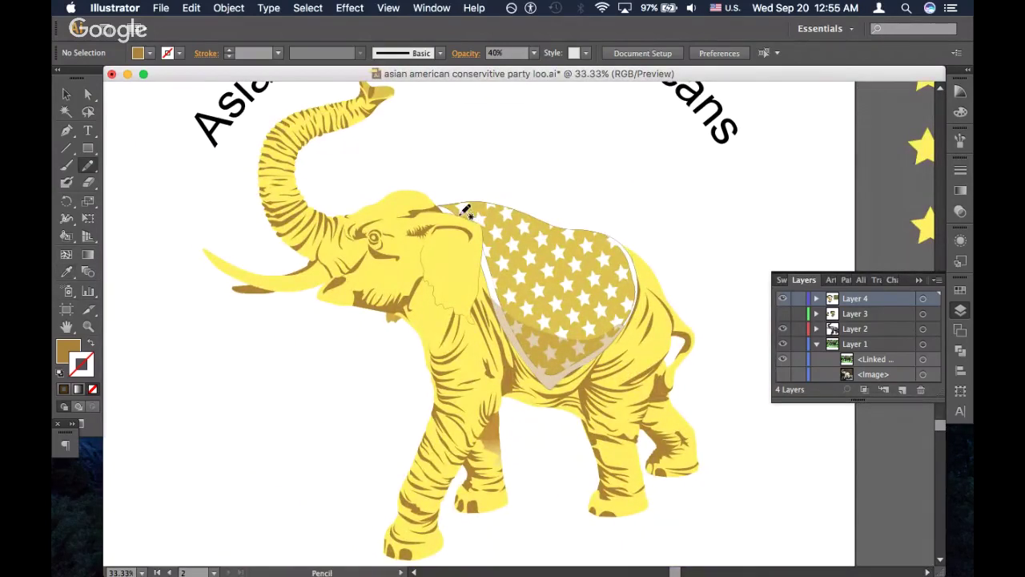
mouse_move(458, 214)
left_mouse_down()
mouse_move(623, 256)
mouse_move(584, 249)
mouse_move(552, 259)
mouse_move(469, 201)
left_mouse_up()
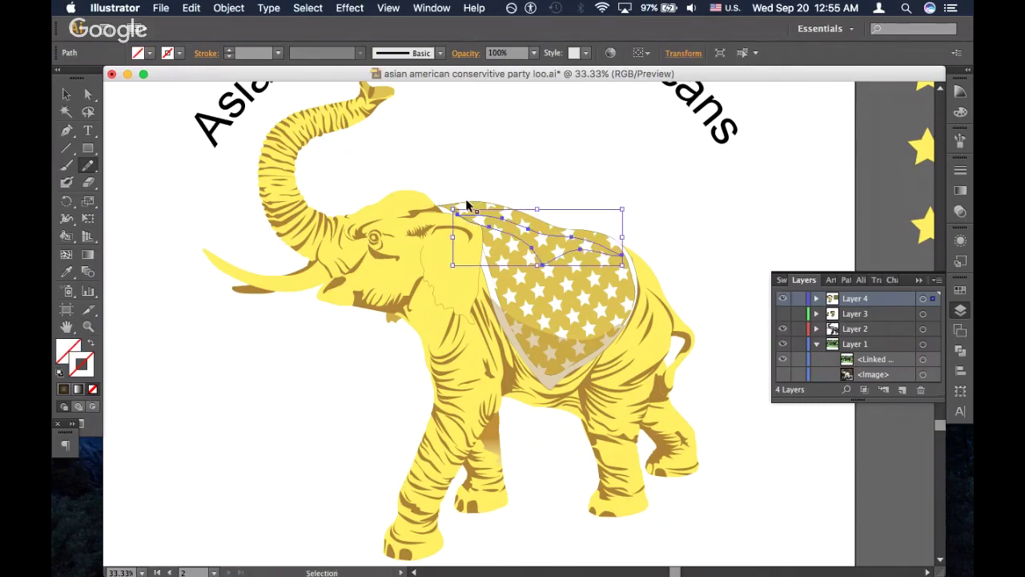
key("super+plus")
key("super+plus")
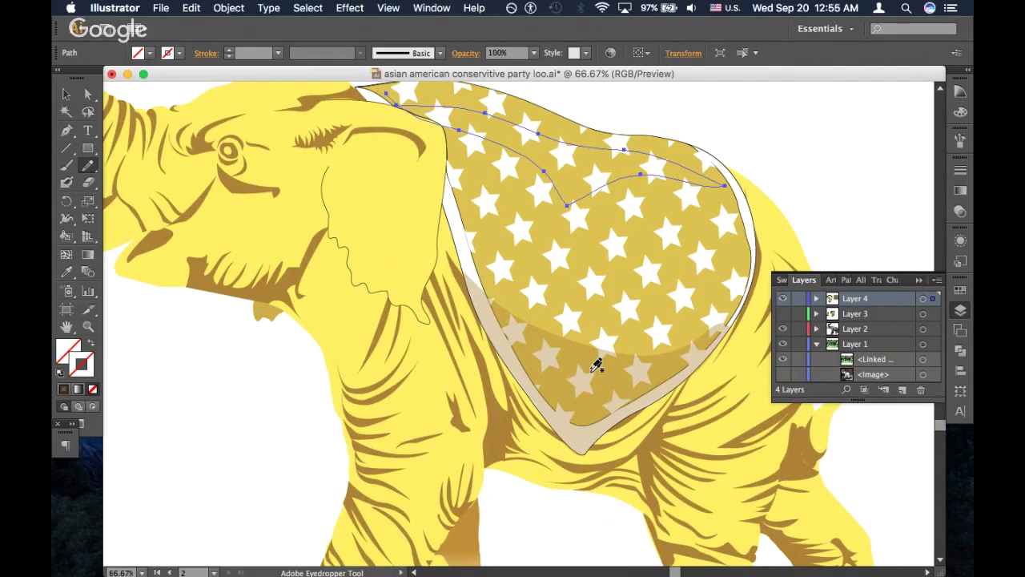
left_click(597, 365)
Redraw the head-side end and adjoining lower edge of the upper fold shadow with the Pencil so they follow the ear's top edge
key("super+plus")
scroll(588, 316, "up", 2)
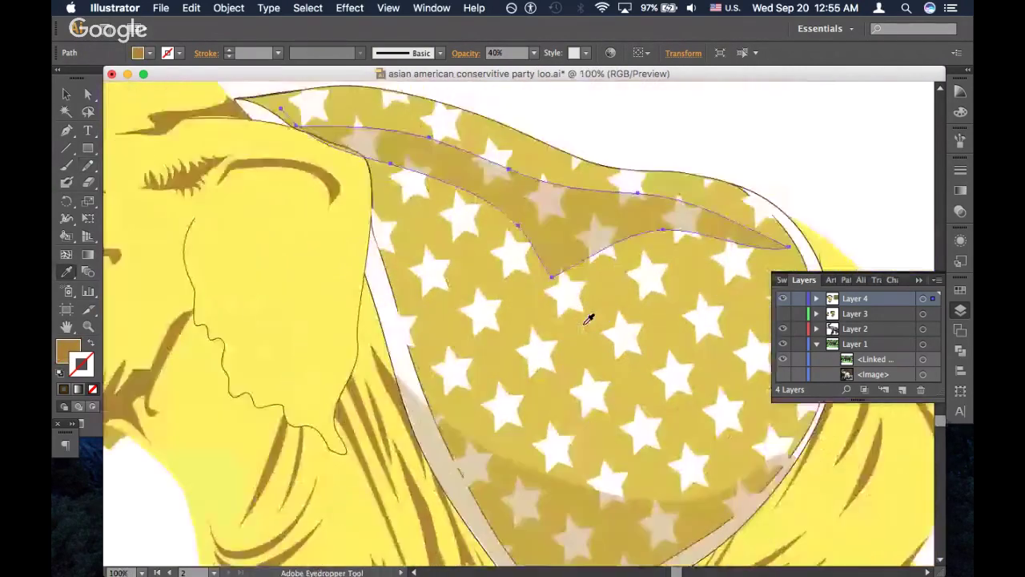
scroll(588, 315, "up", 2)
key("n")
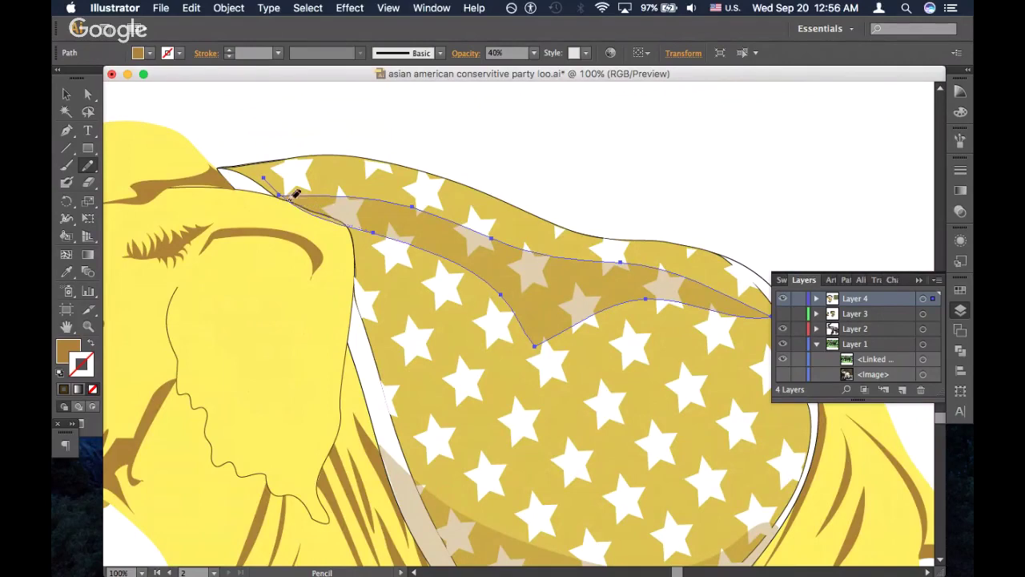
left_click_drag(273, 192, 346, 190)
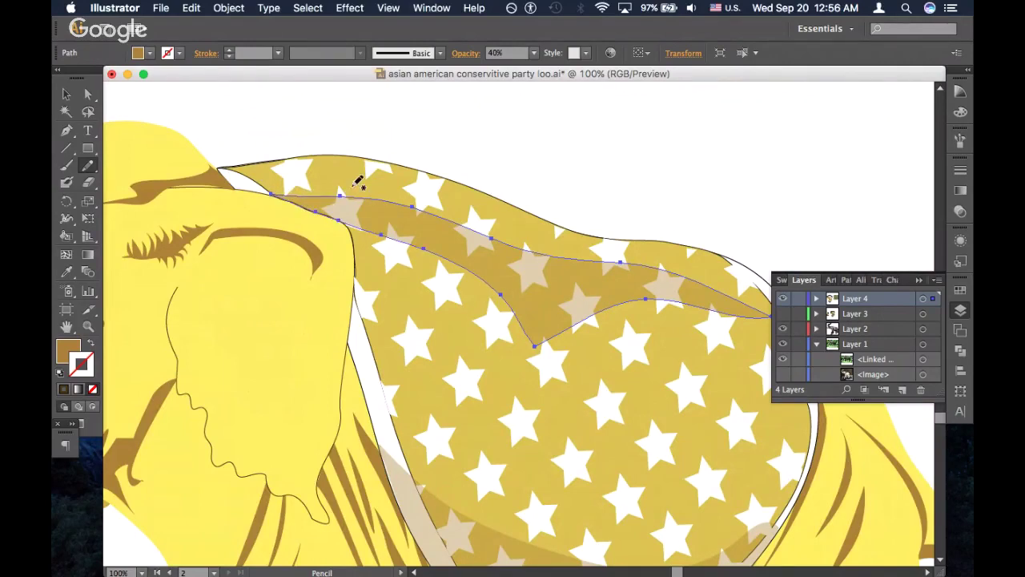
key("space")
left_click_drag(462, 224, 373, 208)
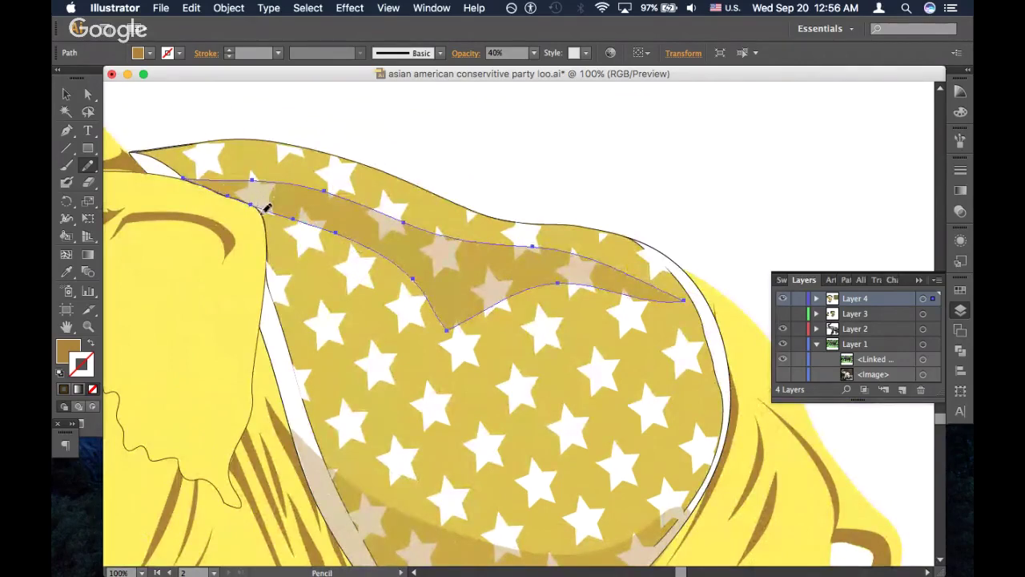
left_click_drag(264, 212, 305, 225)
left_click_drag(345, 228, 398, 245)
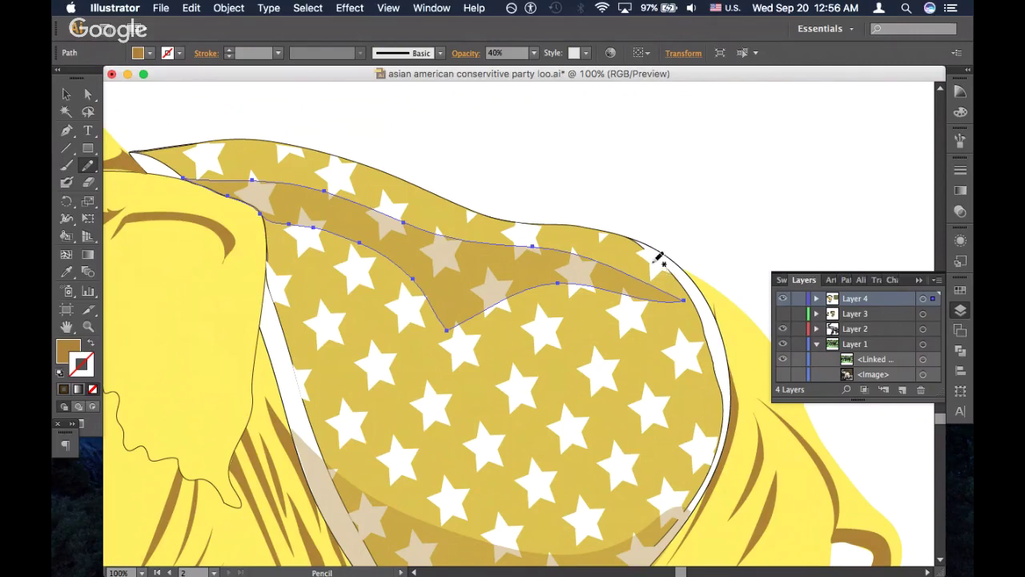
Redraw the rump-side end of the upper fold shadow with the Pencil into a fuller, rounded tip near the blanket's border
key("v")
key("super+minus")
key("super+minus")
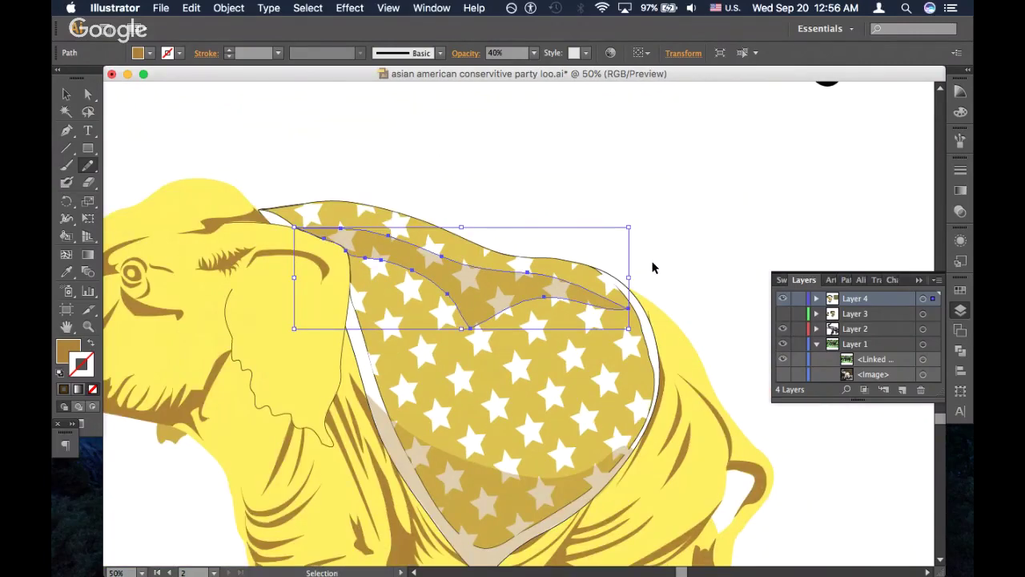
key("super+equal")
key("super+equal")
key("n")
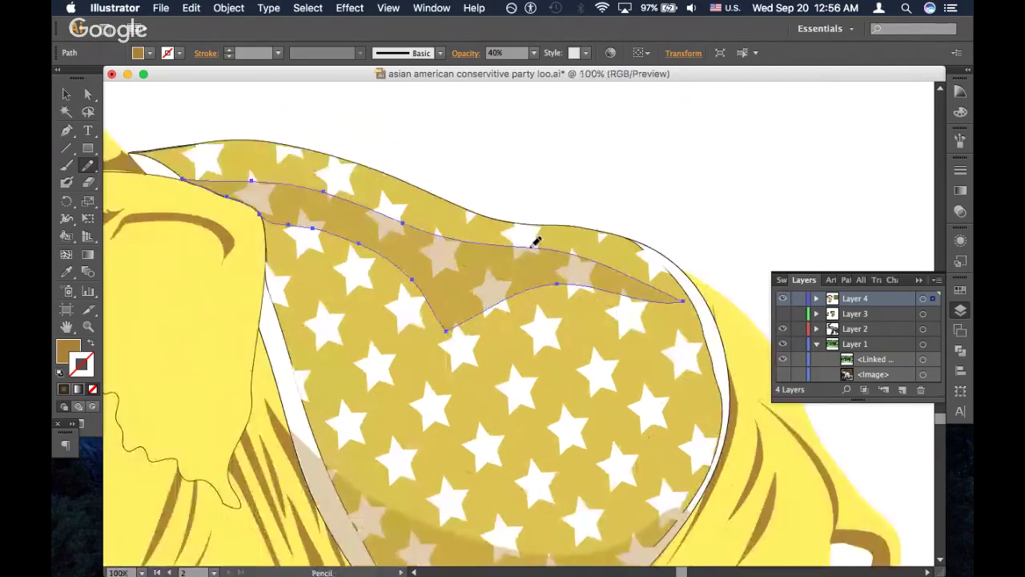
mouse_move(533, 246)
left_mouse_down()
mouse_move(597, 248)
mouse_move(659, 270)
mouse_move(695, 299)
left_mouse_up()
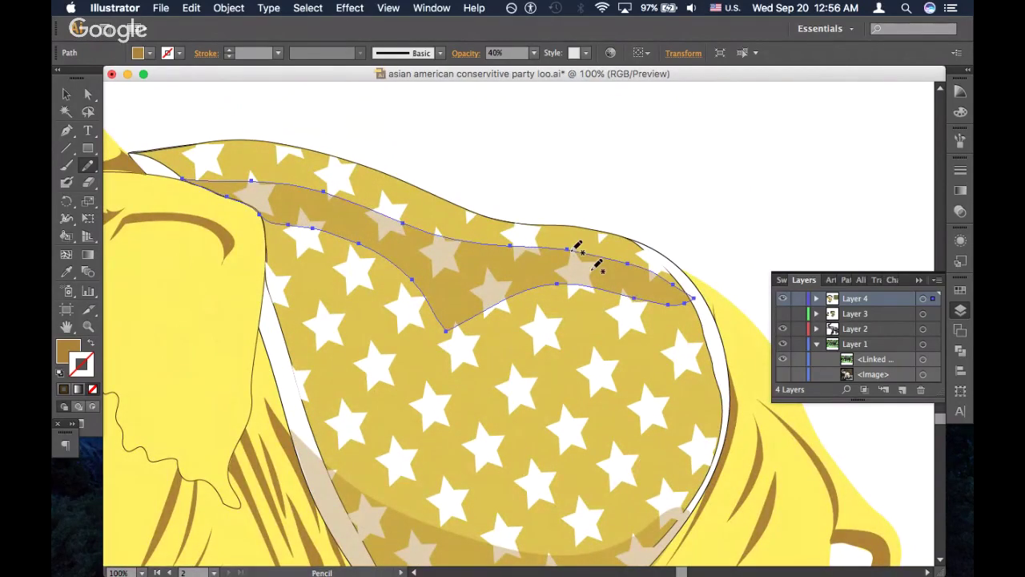
Redraw the sharp point on the fold shadow's lower edge as a smooth, shallow curve with the Pencil
key("super+minus")
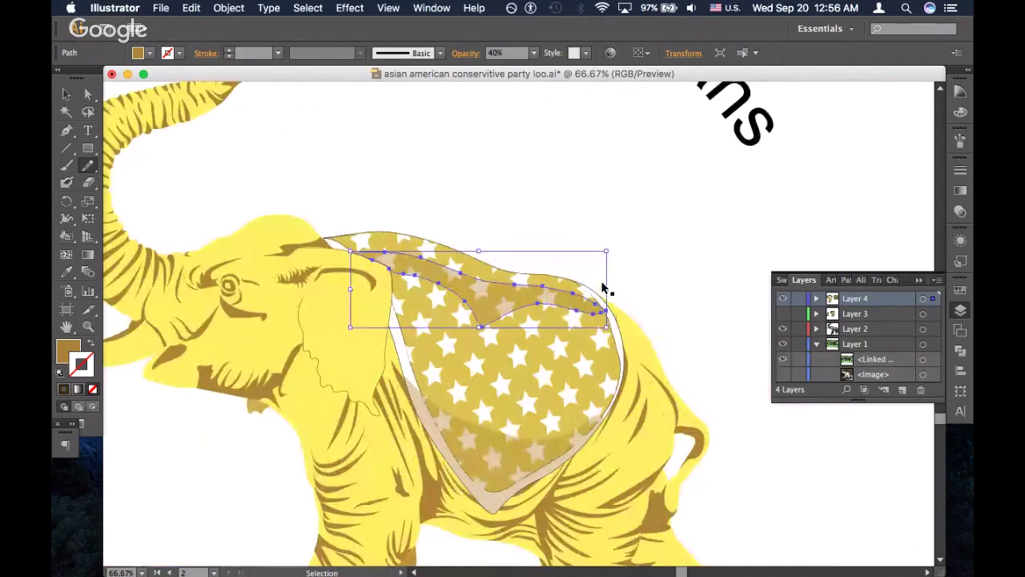
key("super+equal")
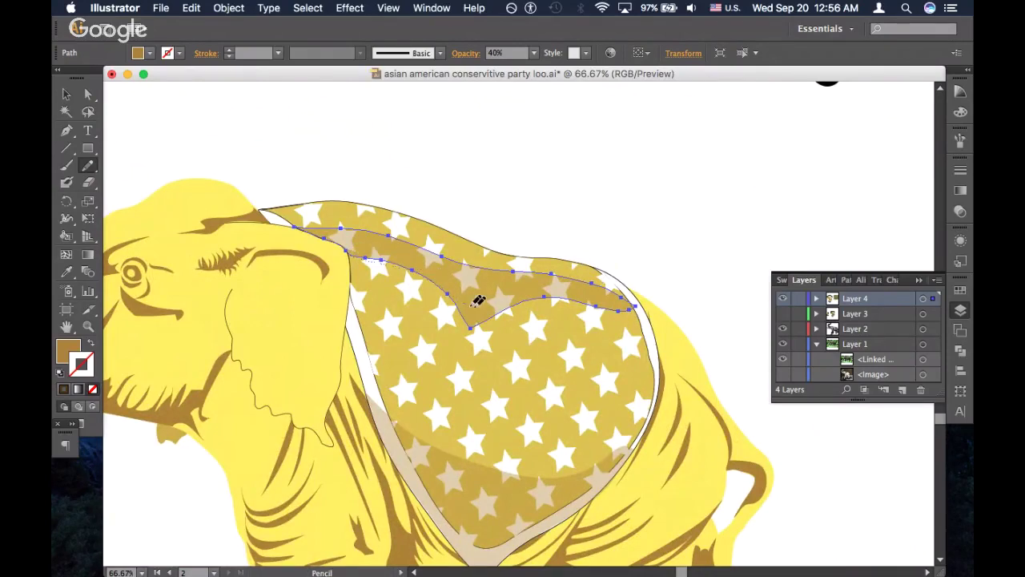
mouse_move(478, 300)
left_mouse_down()
mouse_move(542, 288)
mouse_move(563, 298)
left_mouse_up()
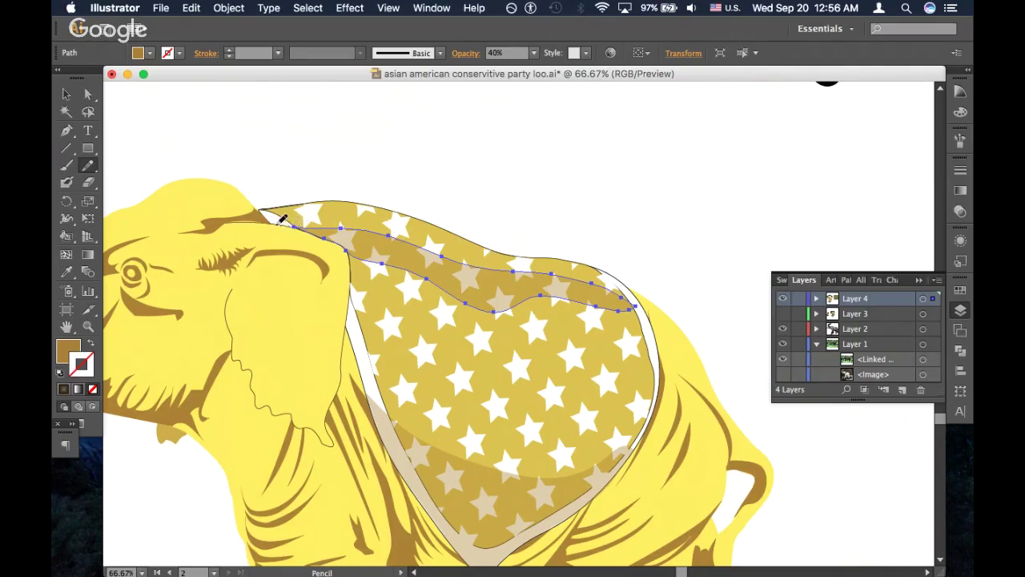
mouse_move(275, 216)
left_mouse_down()
mouse_move(359, 218)
mouse_move(524, 262)
left_mouse_up()
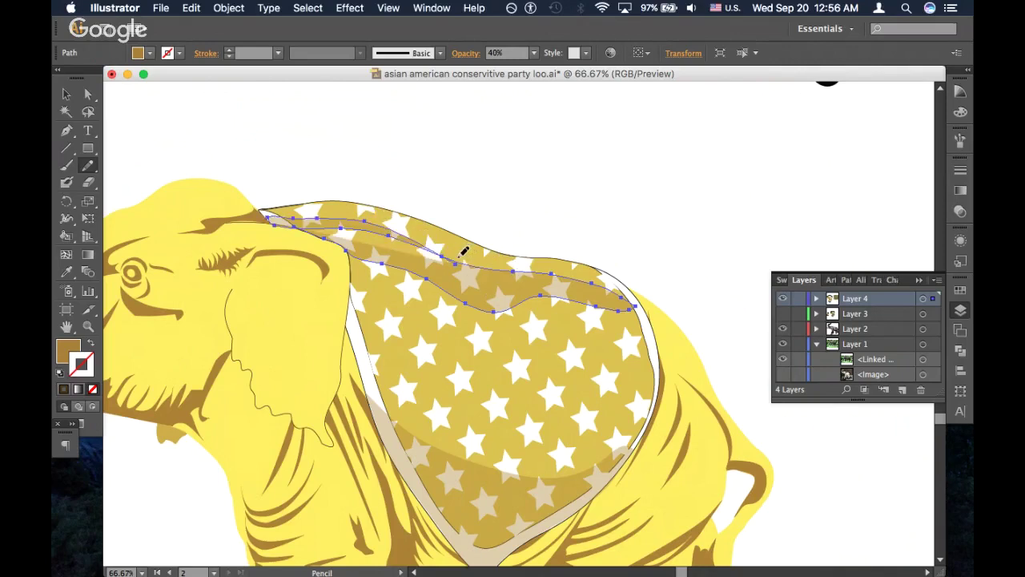
key("super+z")
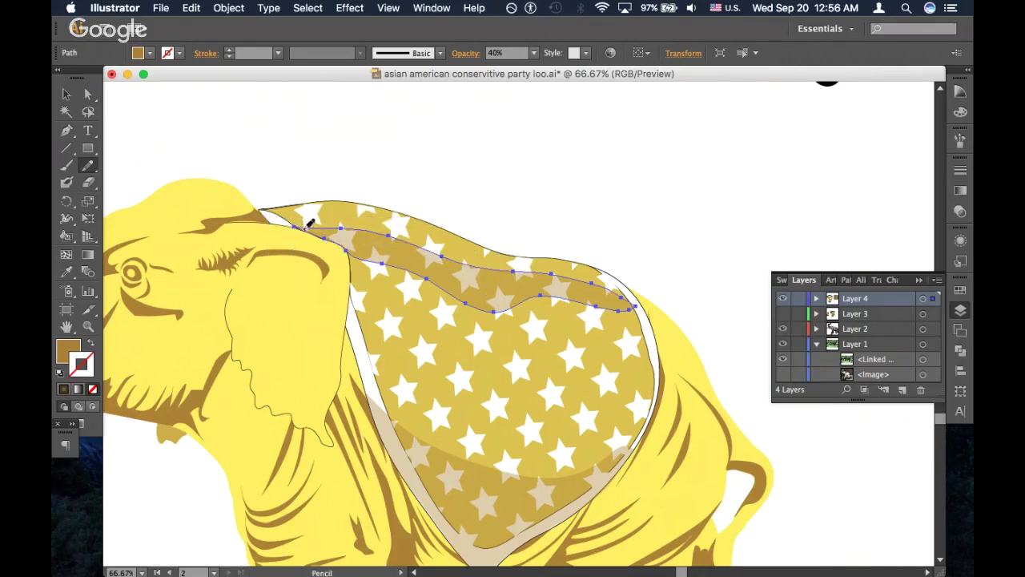
mouse_move(265, 213)
left_mouse_down()
mouse_move(366, 208)
mouse_move(486, 256)
mouse_move(455, 253)
mouse_move(464, 254)
mouse_move(438, 246)
mouse_move(557, 262)
mouse_move(542, 269)
left_mouse_up()
key("super+z")
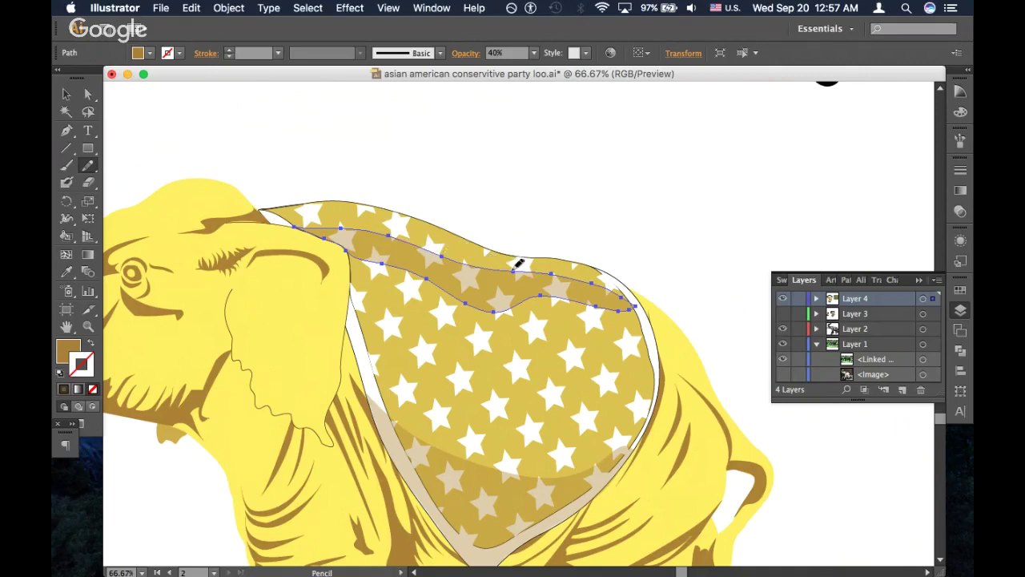
Redraw the fold shadow's upper edge with the Pencil from the middle of the blanket towards the head
mouse_move(514, 266)
left_mouse_down()
mouse_move(360, 222)
mouse_move(296, 221)
mouse_move(311, 235)
mouse_move(353, 230)
left_mouse_up()
key("super+minus")
key("super+minus")
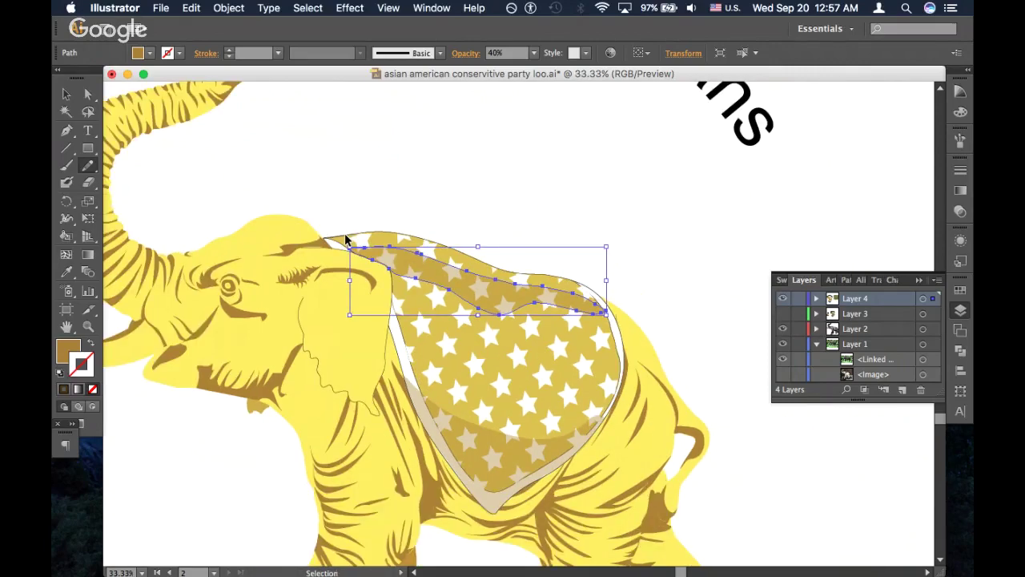
Lower the opacity of the upper fold shadow to 20% and clear the selection
key("super+minus")
left_click(533, 53)
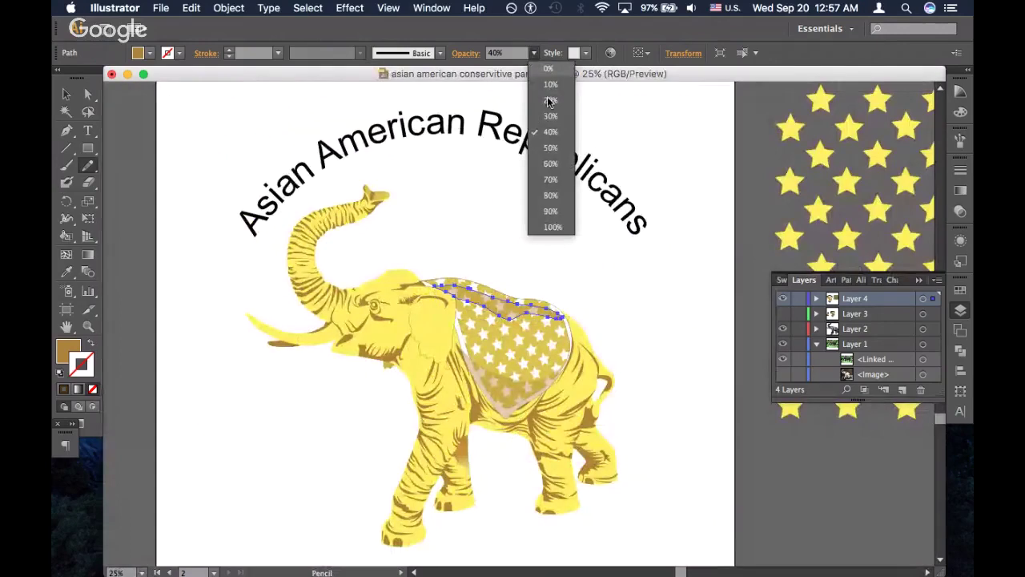
left_click(549, 97)
left_click(609, 236, "super")
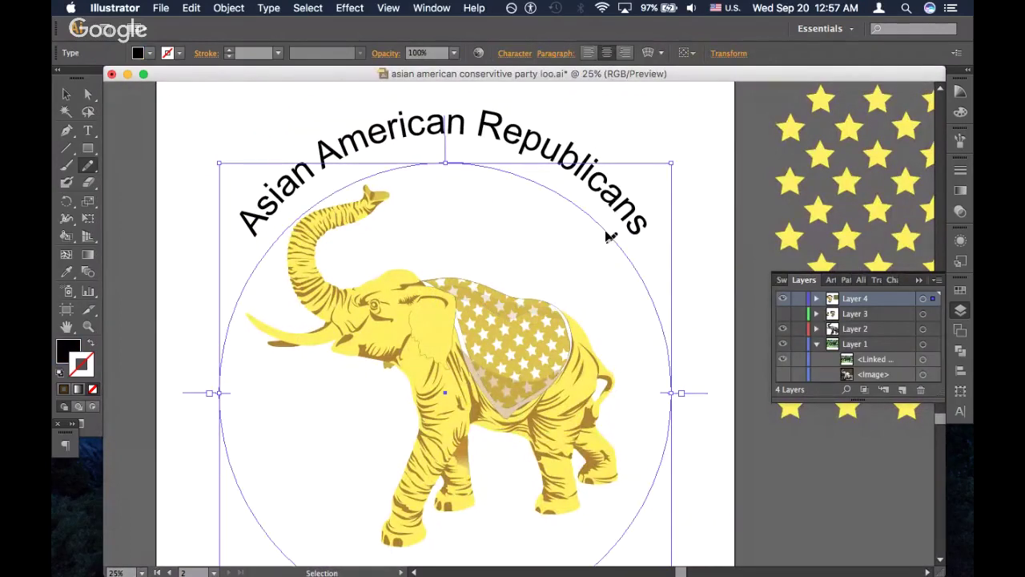
left_click(699, 268, "super")
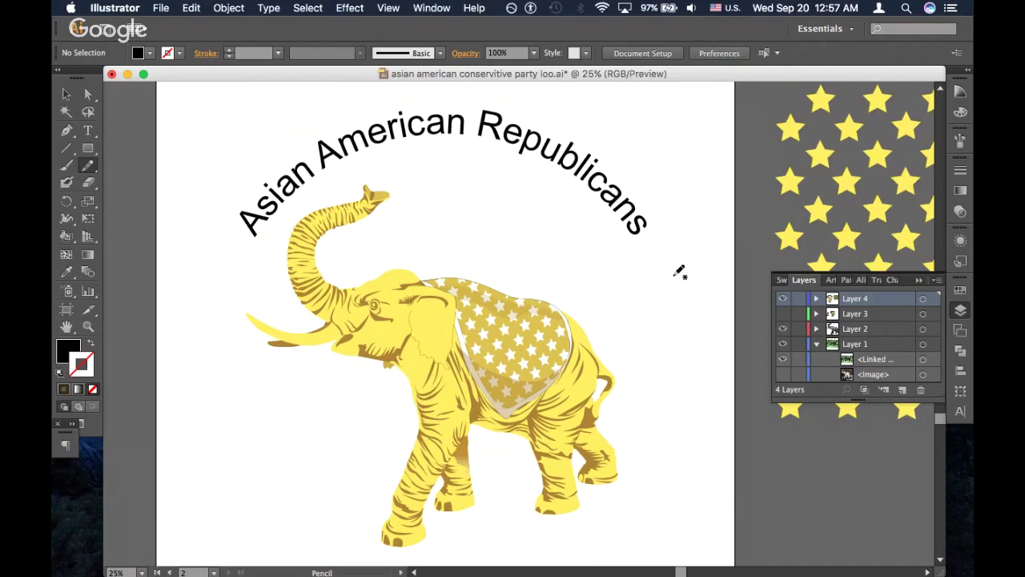
Examine both blanket shadows in the full logo and at closer magnification to judge the overall shading
key("super")
key("super+minus")
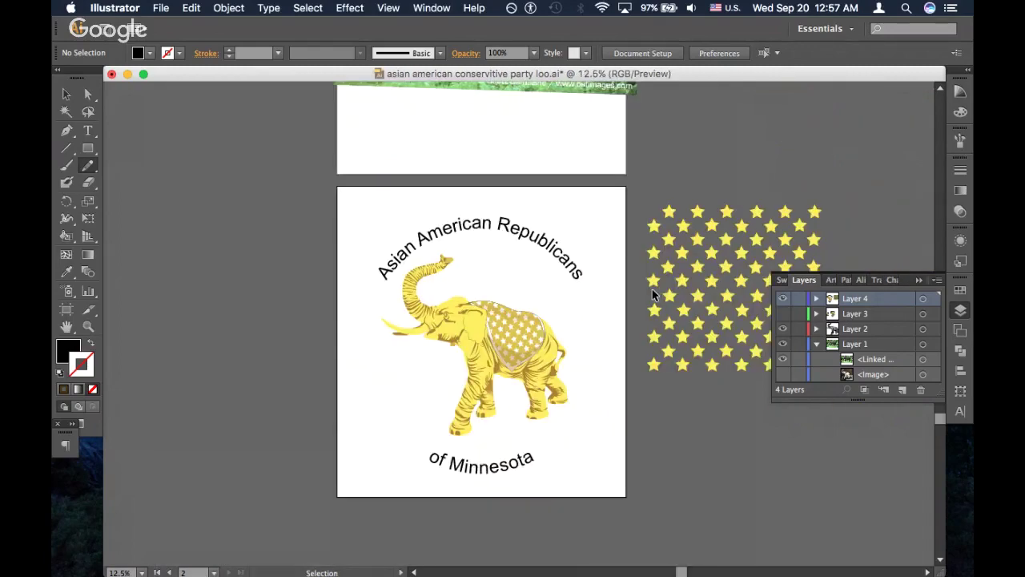
key("super+equal")
key("super+equal")
key("super+equal")
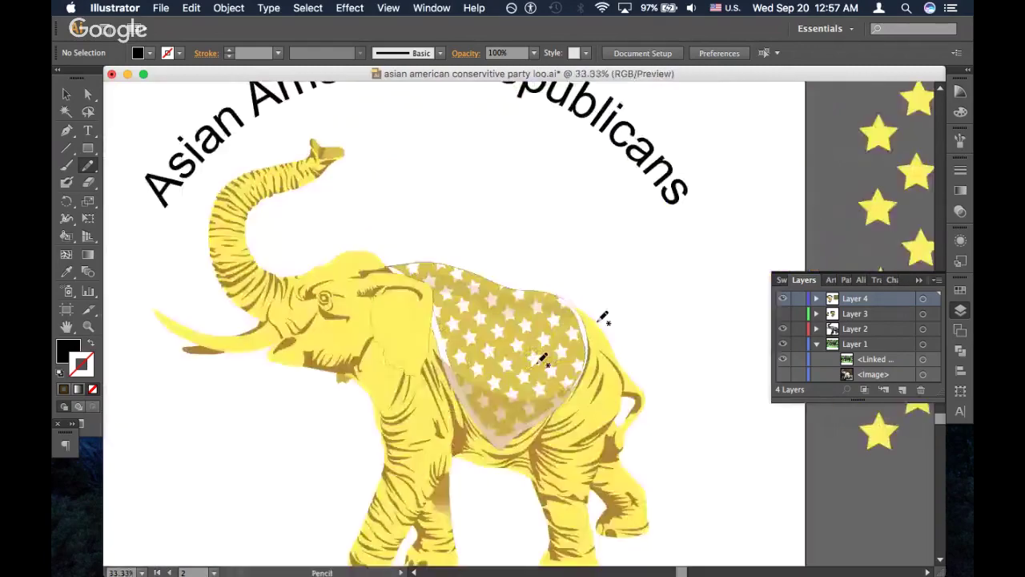
scroll(543, 359, "down", 3)
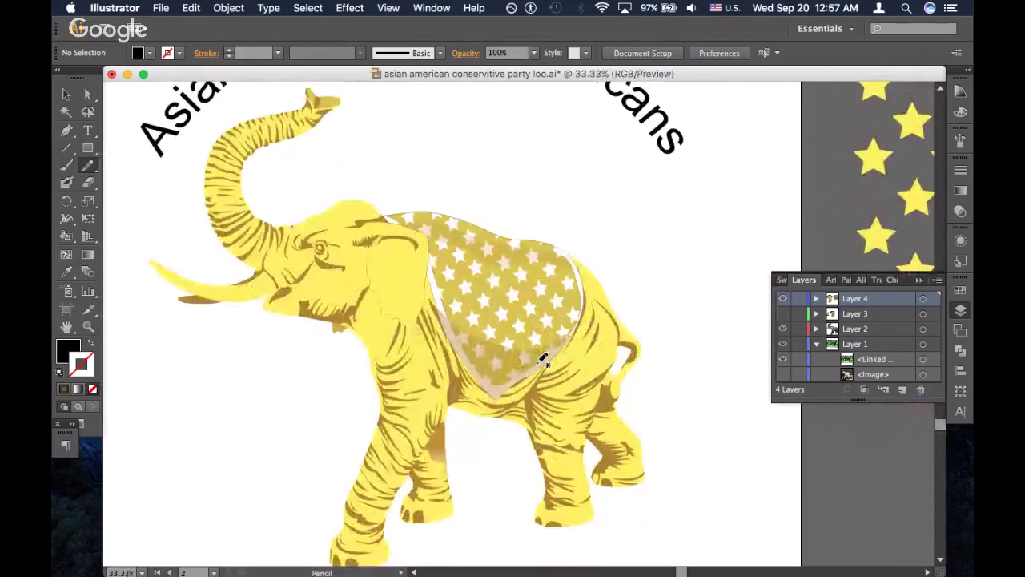
scroll(543, 358, "down", 3)
scroll(542, 358, "up", 8)
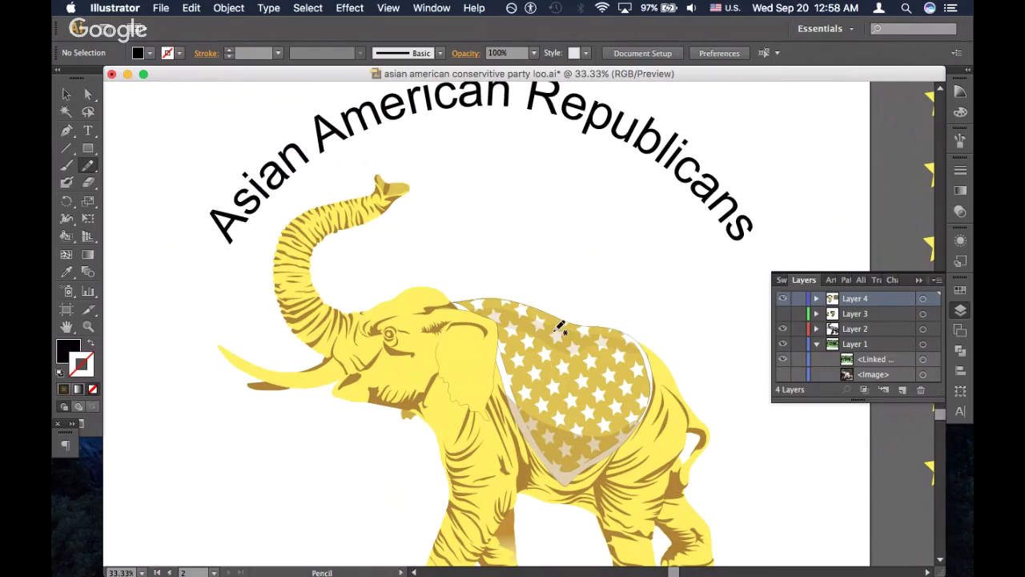
Send the blanket's translucent brown overlay one level back so that the yellow star background lies above it
scroll(560, 328, "down", 6)
scroll(561, 328, "right", 4)
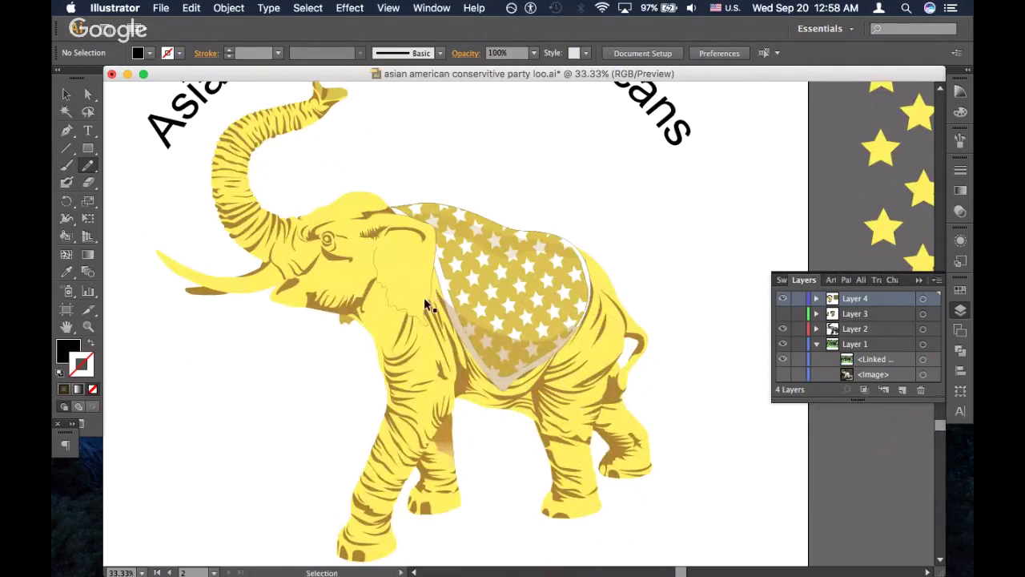
key("super+equal")
scroll(426, 300, "down", 2)
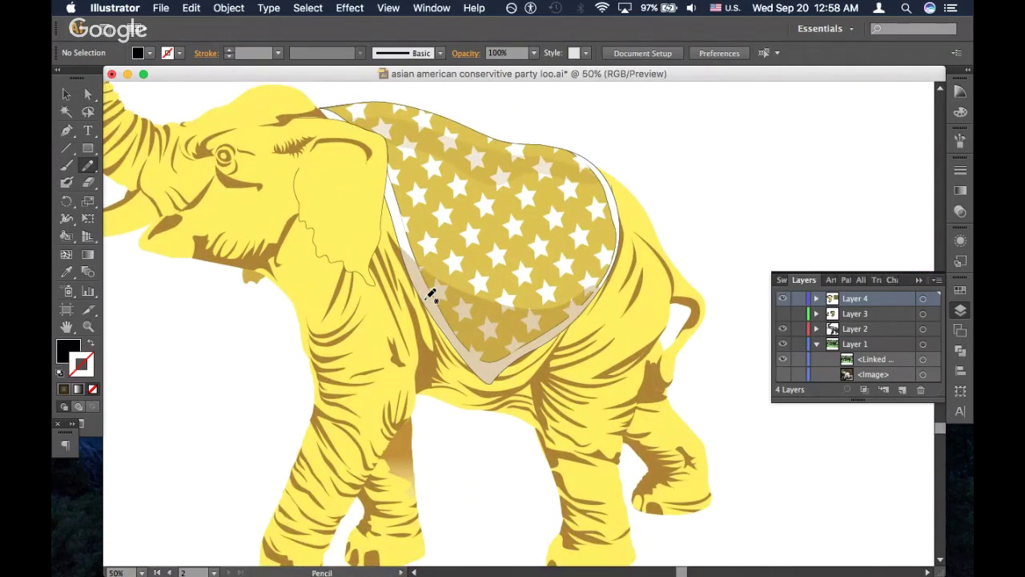
left_click(392, 205, "super")
left_click(401, 197, "super")
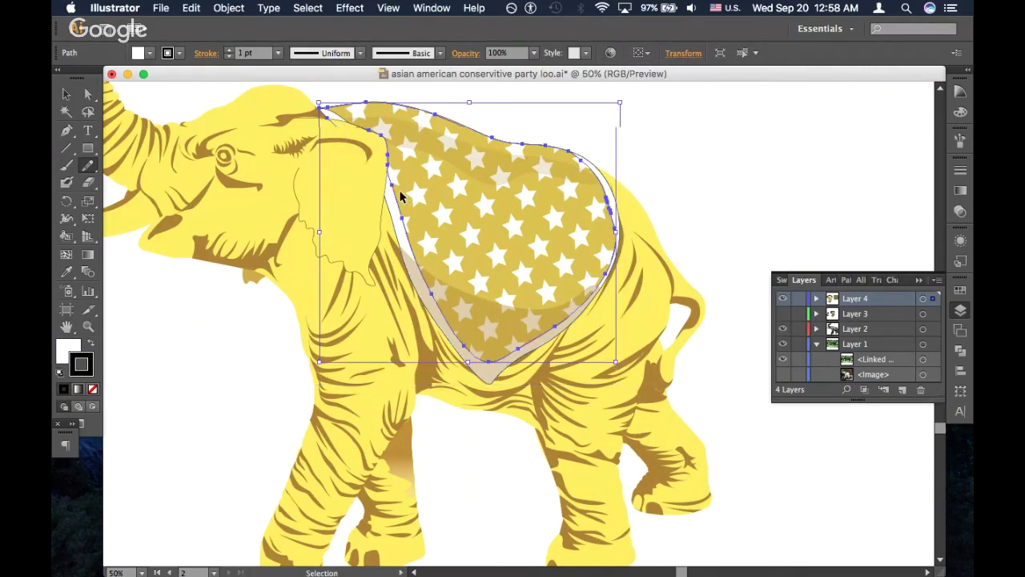
key("super+bracketleft")
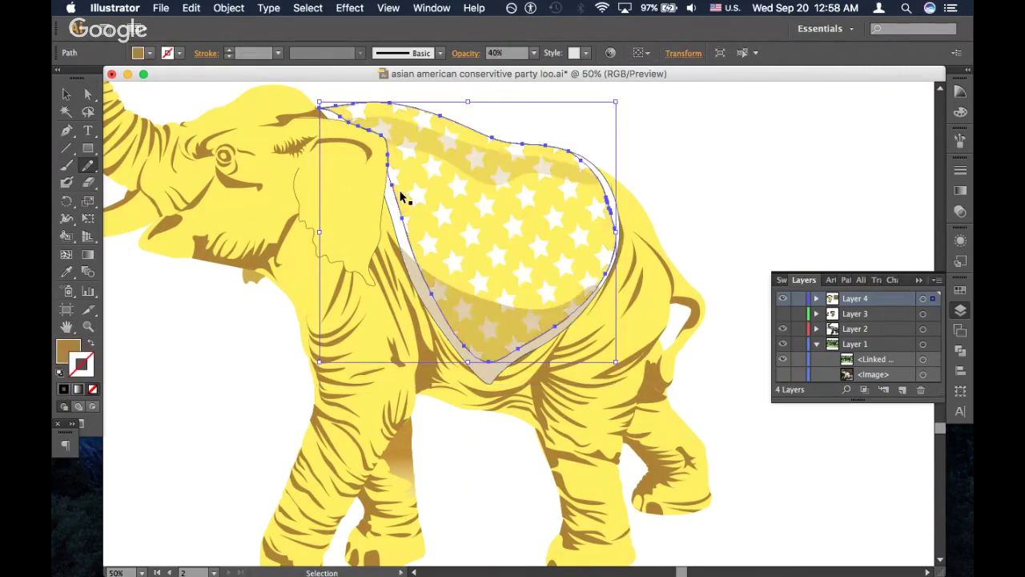
Remove the black outline from the yellow blanket background, send it back behind the brown overlay, and clear the selection
left_click(402, 198, "super")
key("slash")
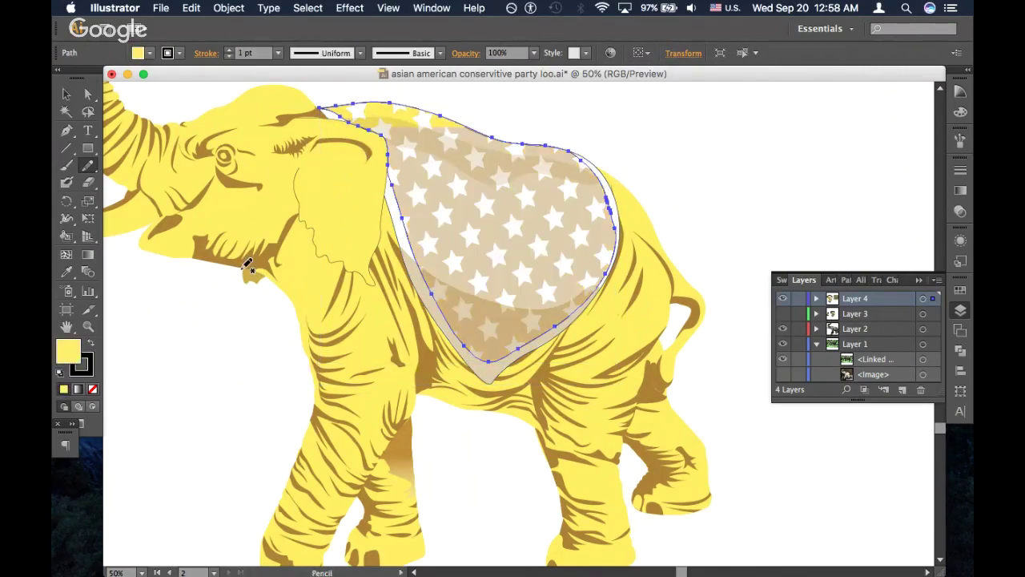
key("super+z")
key("x")
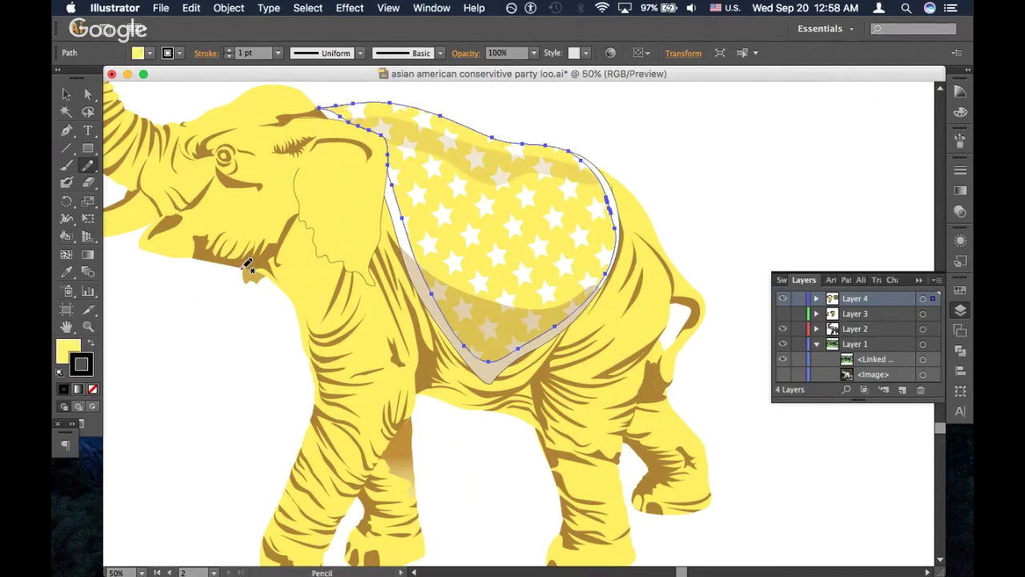
key("slash")
key("x")
key("super")
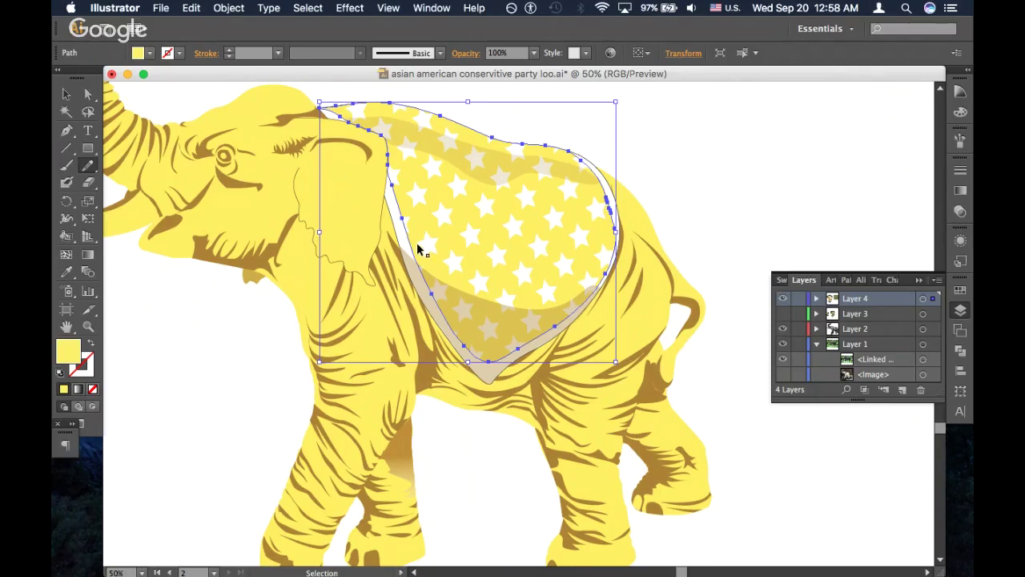
key("super+bracketleft")
left_click(774, 201, "super")
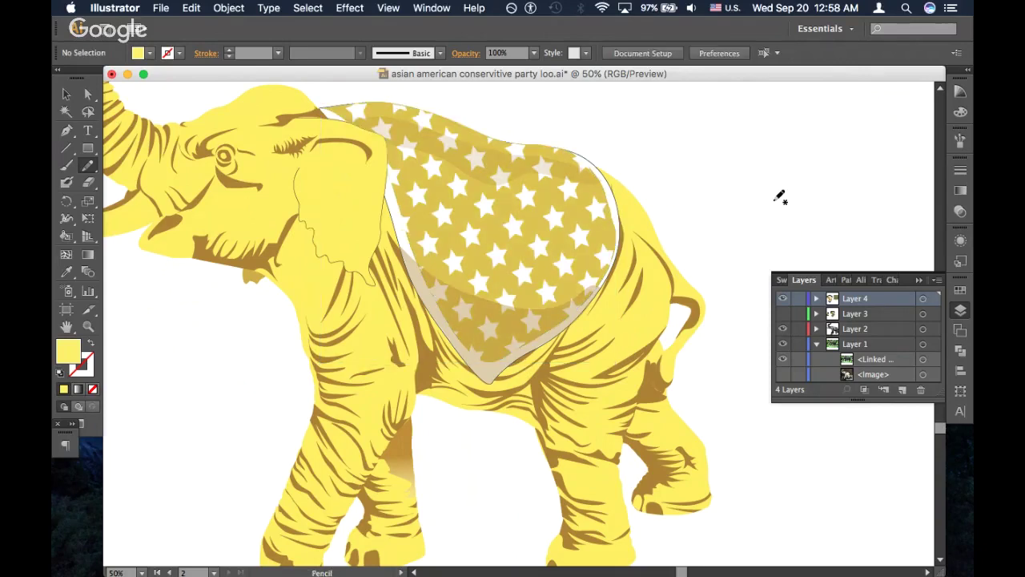
Examine the blanket shading and the elephant's body and legs at several magnifications and in the whole logo
scroll(606, 299, "left", 5)
key("super+minus")
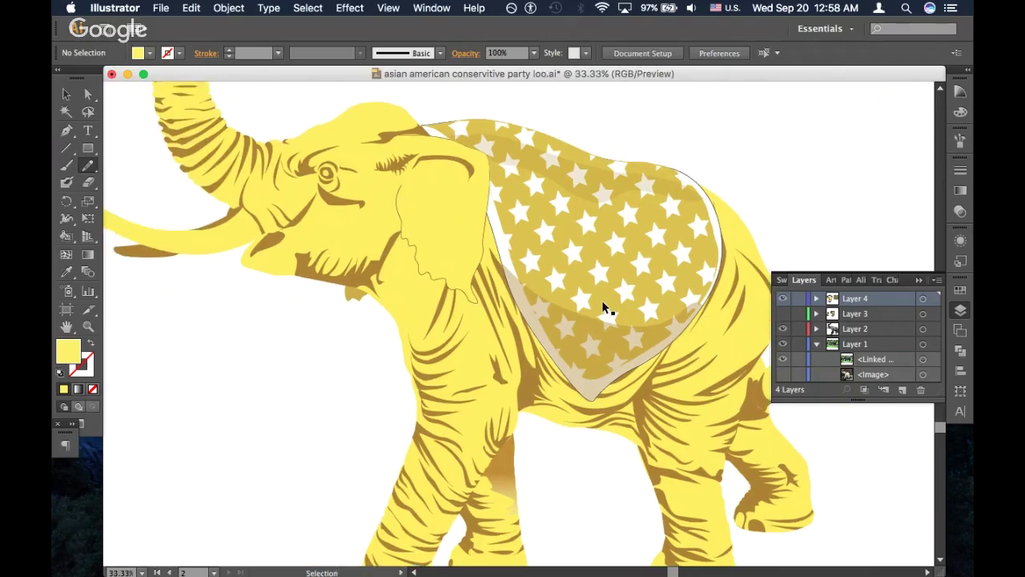
key("super+equal")
key("super+equal")
scroll(604, 306, "up", 5)
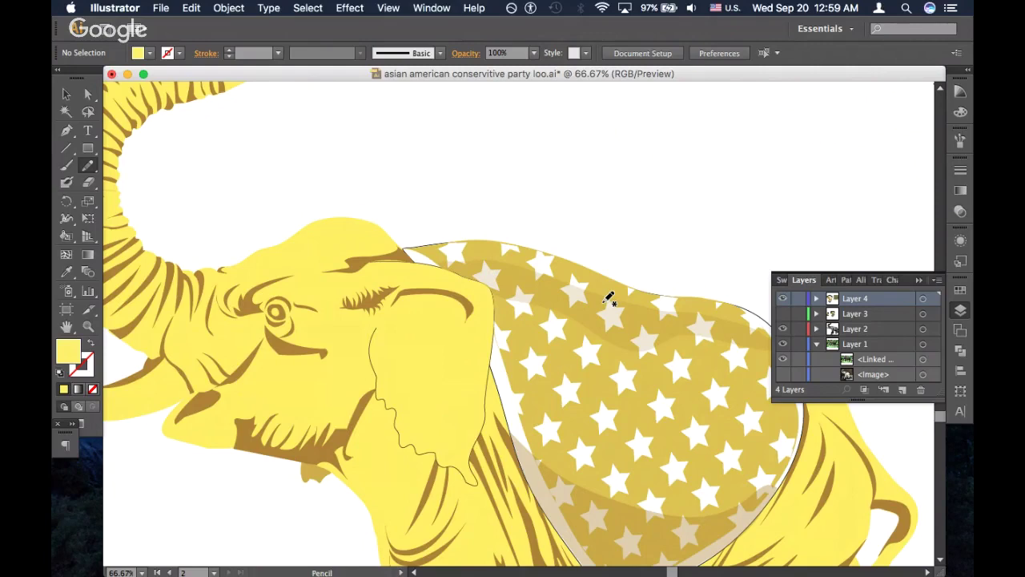
key("super+minus")
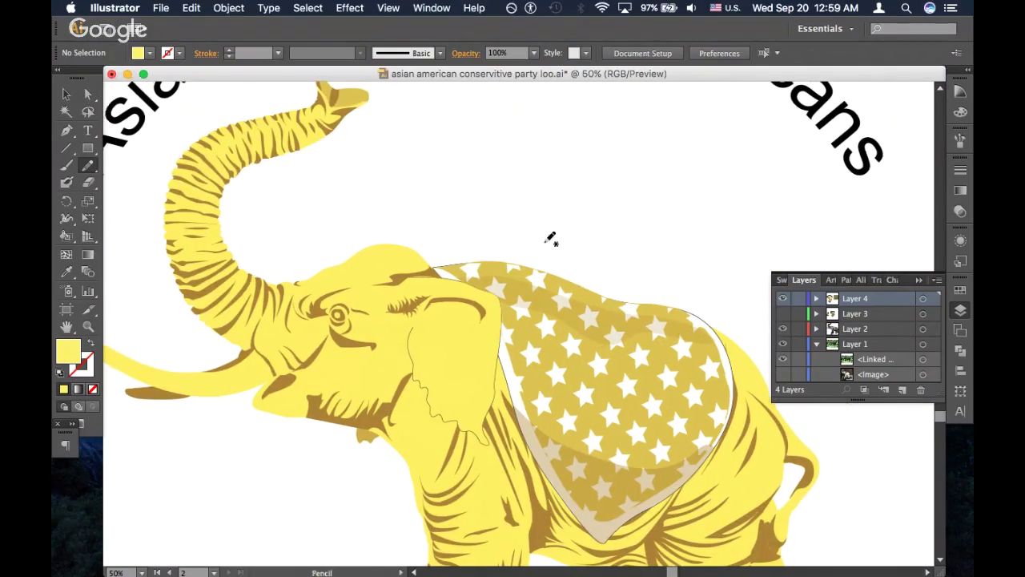
scroll(550, 237, "down", 2)
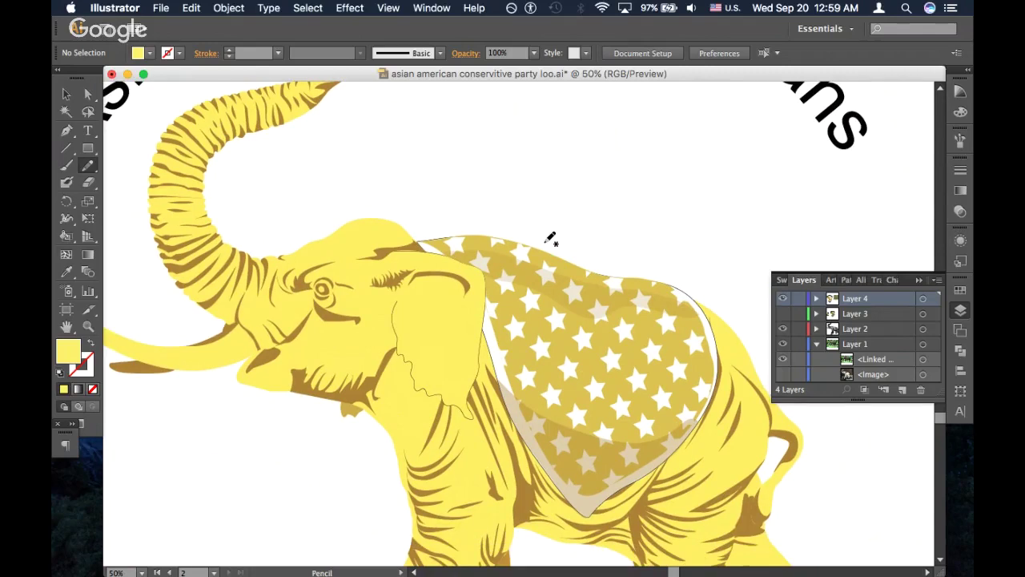
scroll(550, 237, "down", 1)
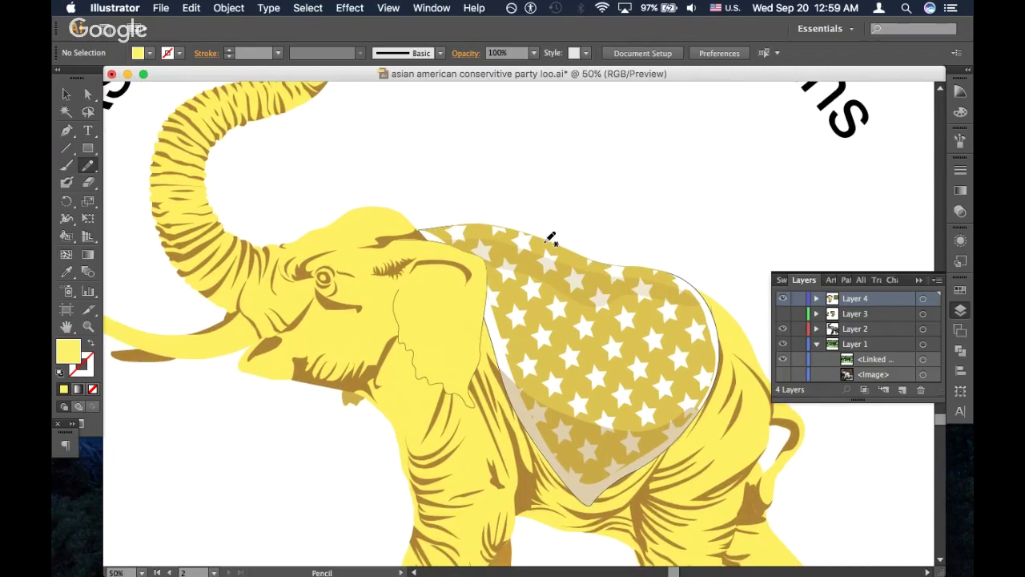
scroll(550, 237, "down", 15)
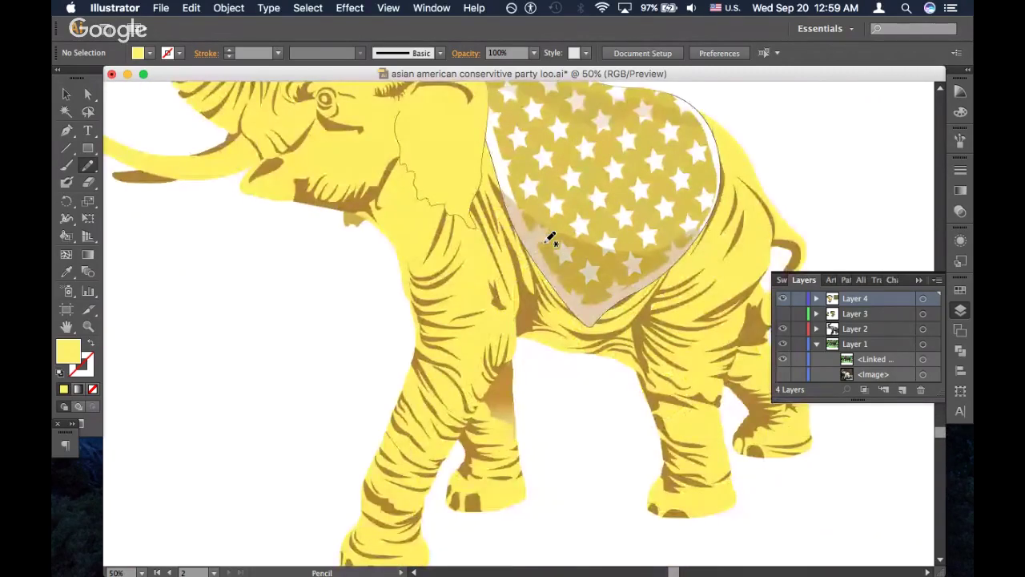
scroll(550, 237, "down", 7)
key("super+minus")
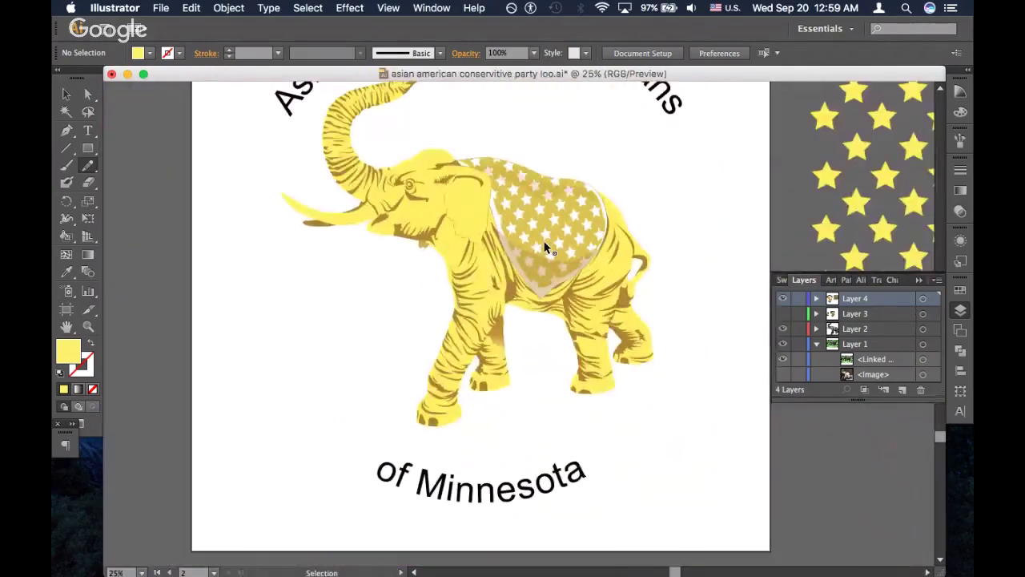
key("super+1")
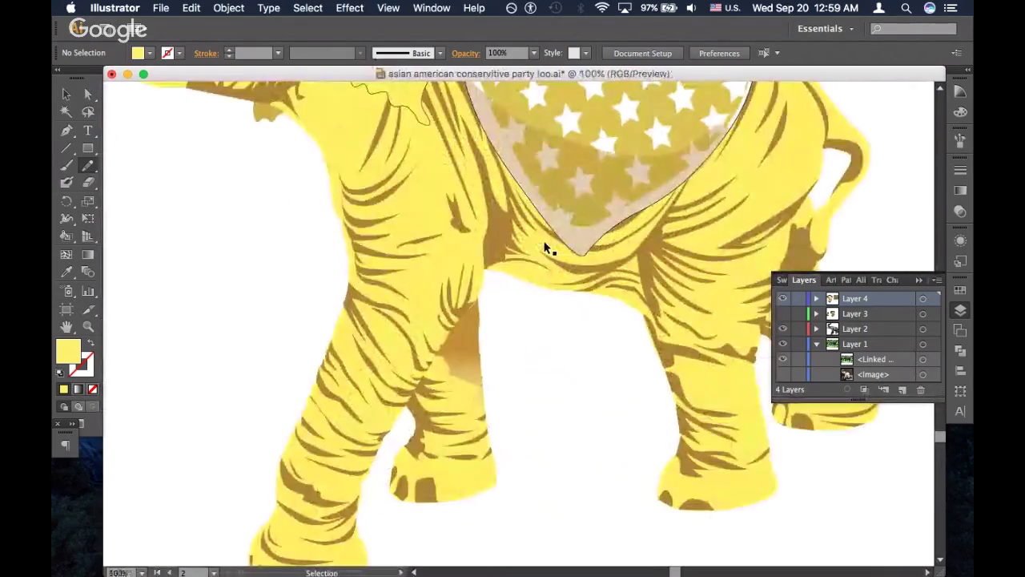
Unite the large brown crease shape on the hind thigh with the small crease beside it at the belly edge
scroll(549, 236, "up", 5)
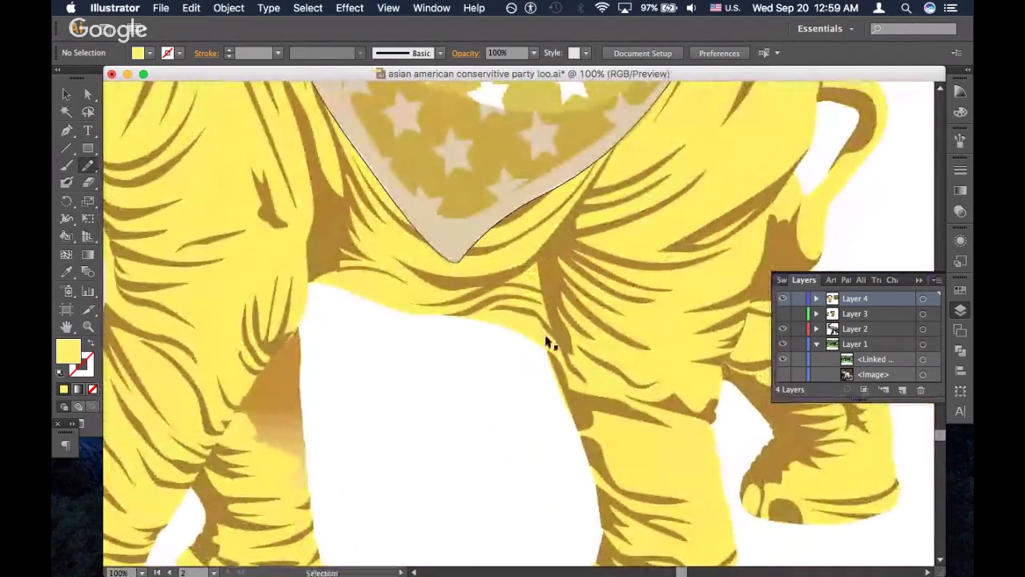
left_click(558, 328, "super")
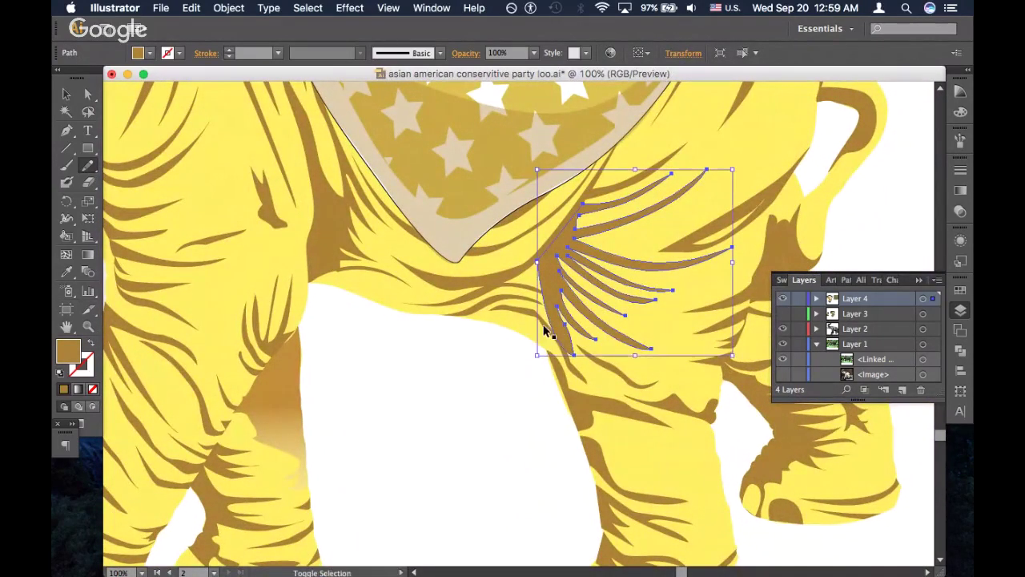
left_click_drag(488, 310, 585, 382)
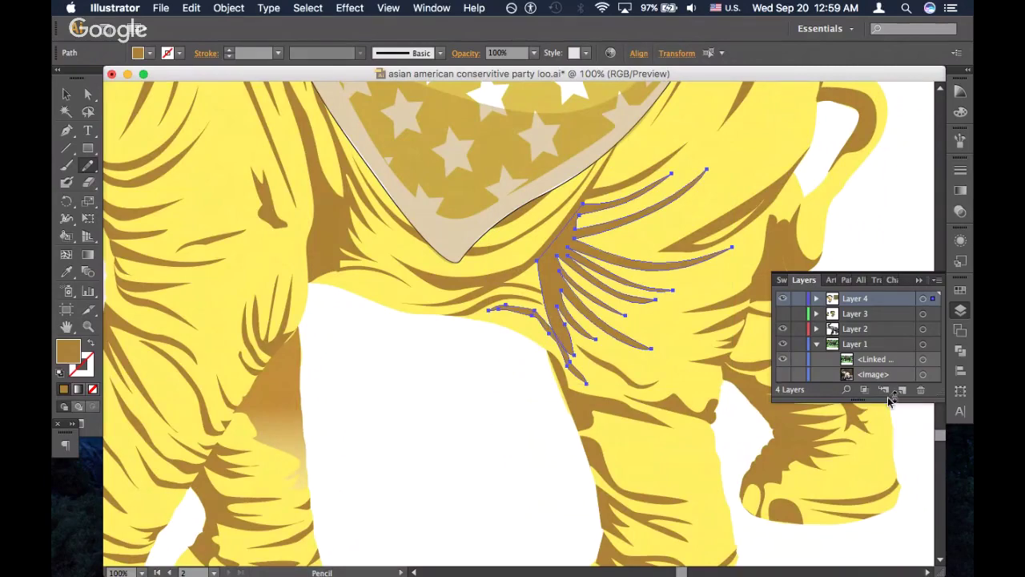
left_click(955, 352)
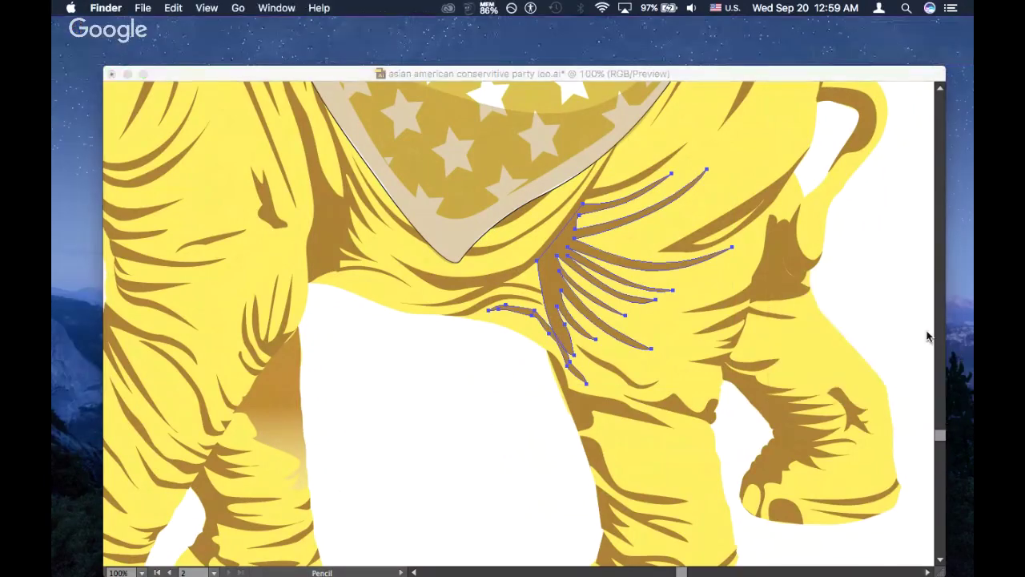
left_click(860, 304)
left_click(960, 349)
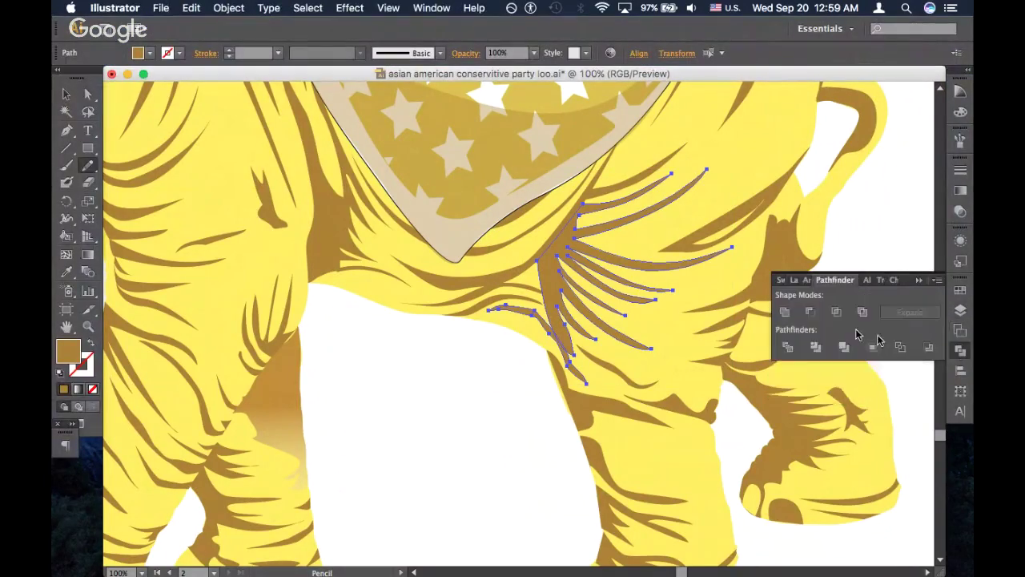
left_click(784, 311)
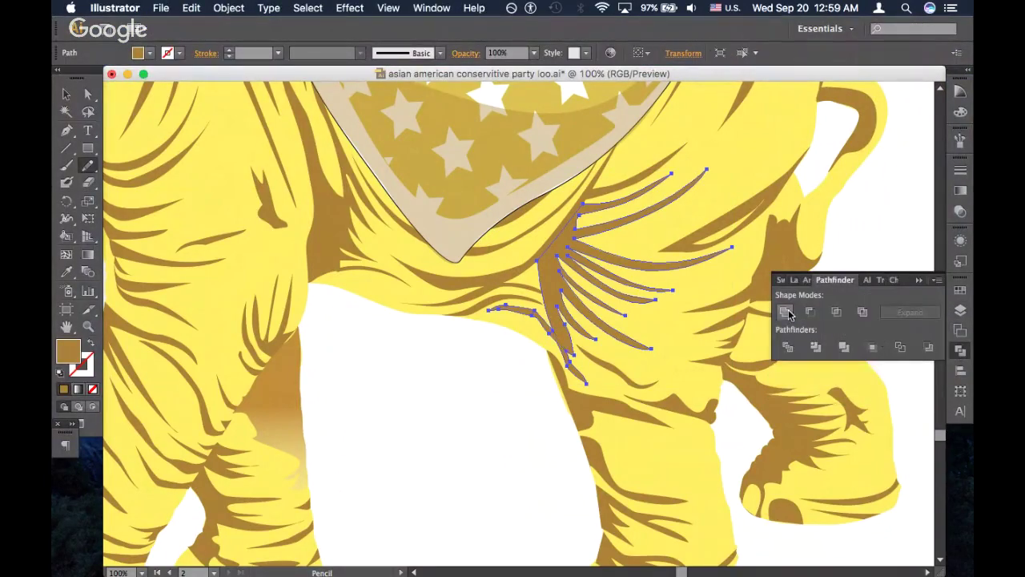
Add the two long belly creases to the thigh crease selection and unite them all into one brown shape
left_click(533, 258, "shift+super")
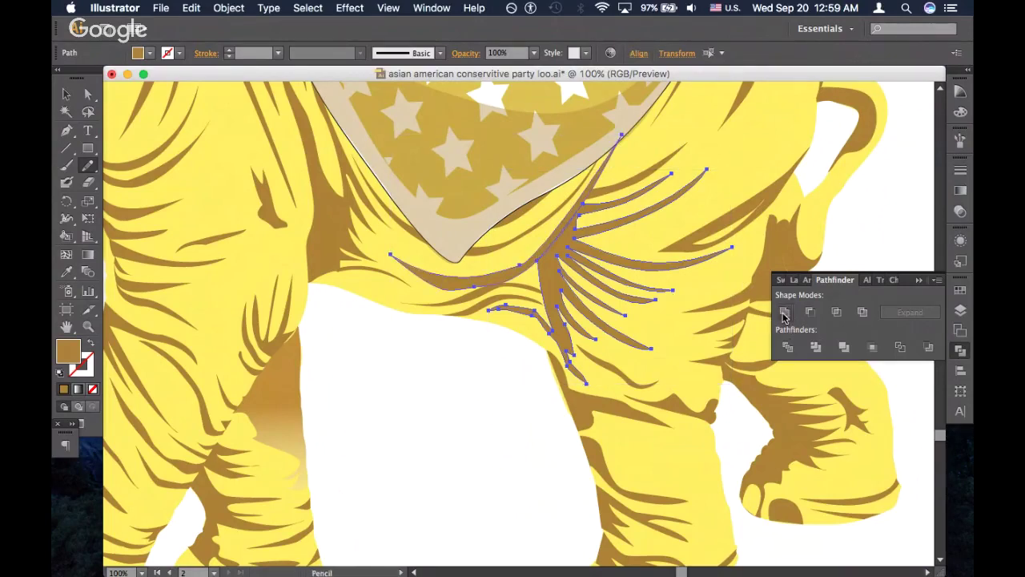
left_click(484, 297, "shift+super")
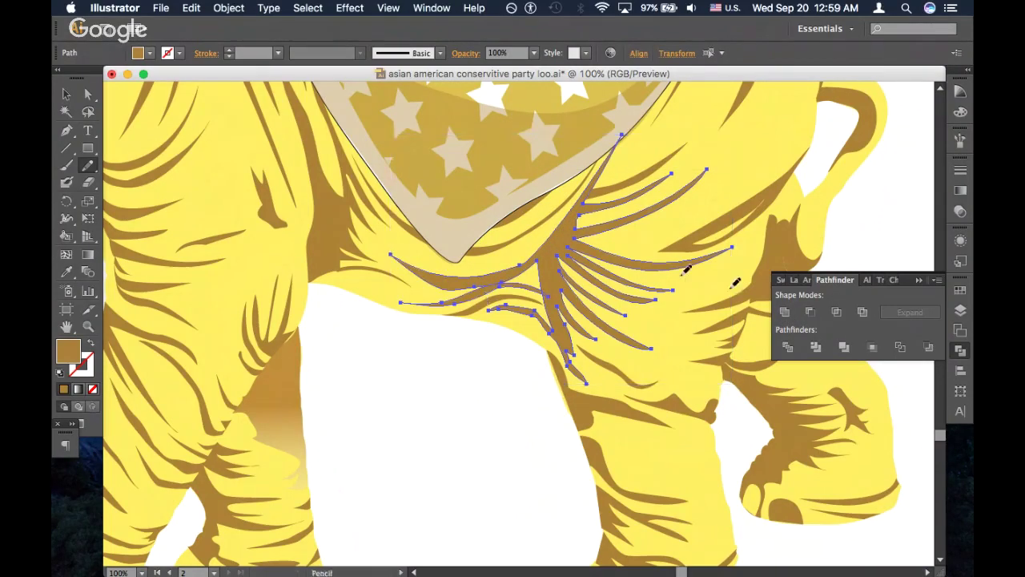
left_click(784, 312)
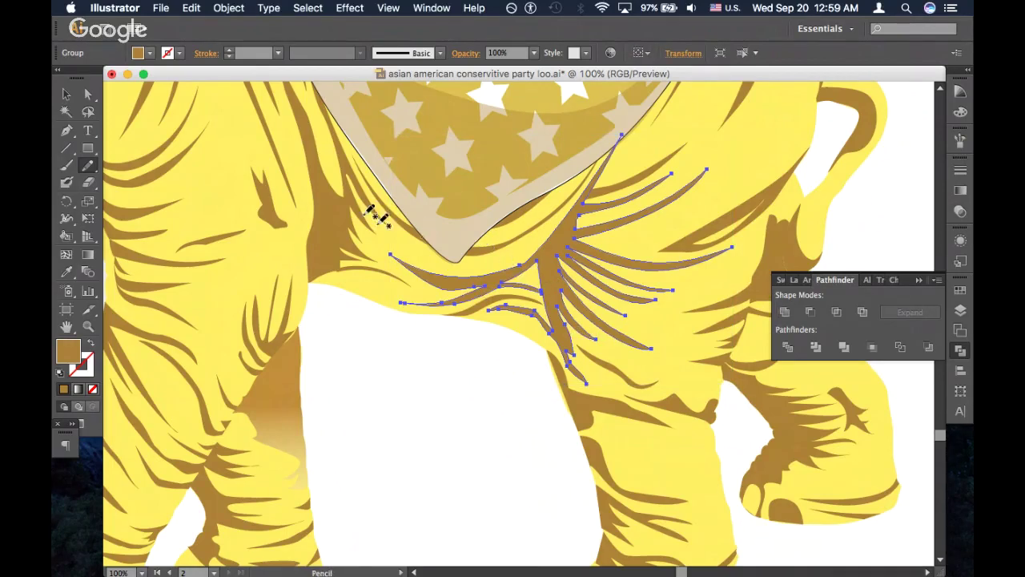
Try to unite the shadow behind the front leg with the shadow below the tail, then undo it and clear the selection
left_click(331, 260, "super")
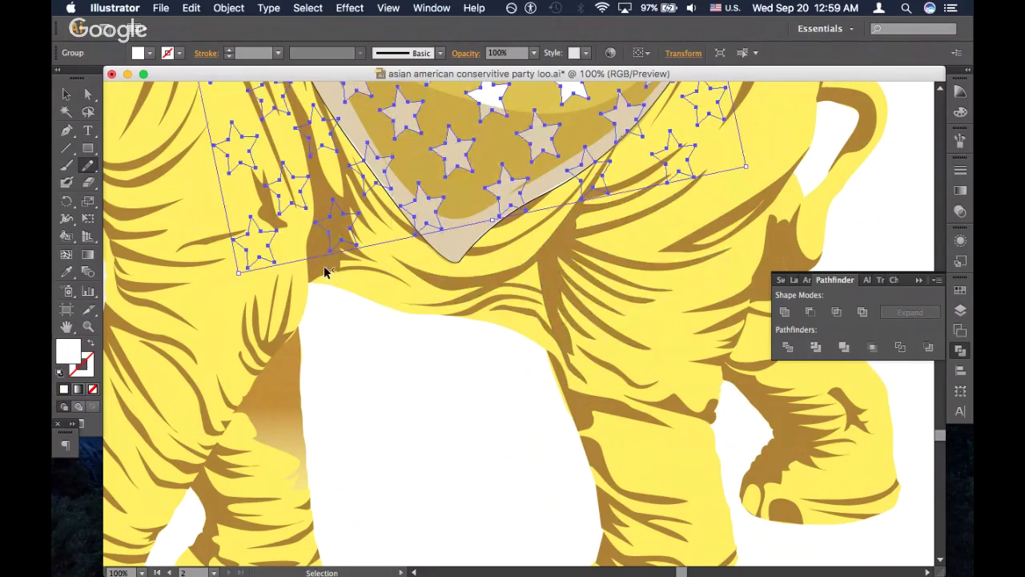
left_click(323, 265, "super")
left_click(357, 258, "super")
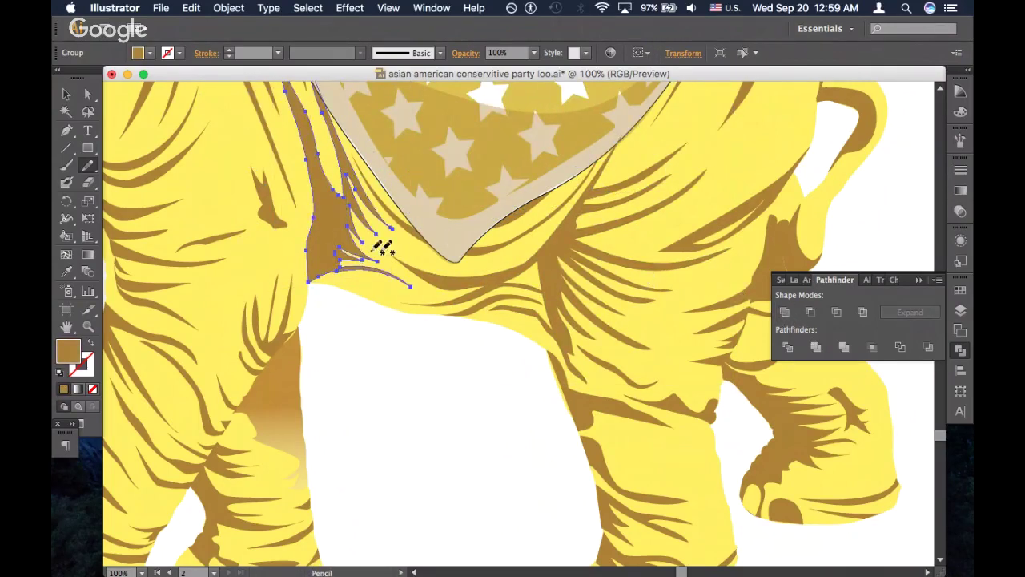
scroll(395, 226, "up", 5)
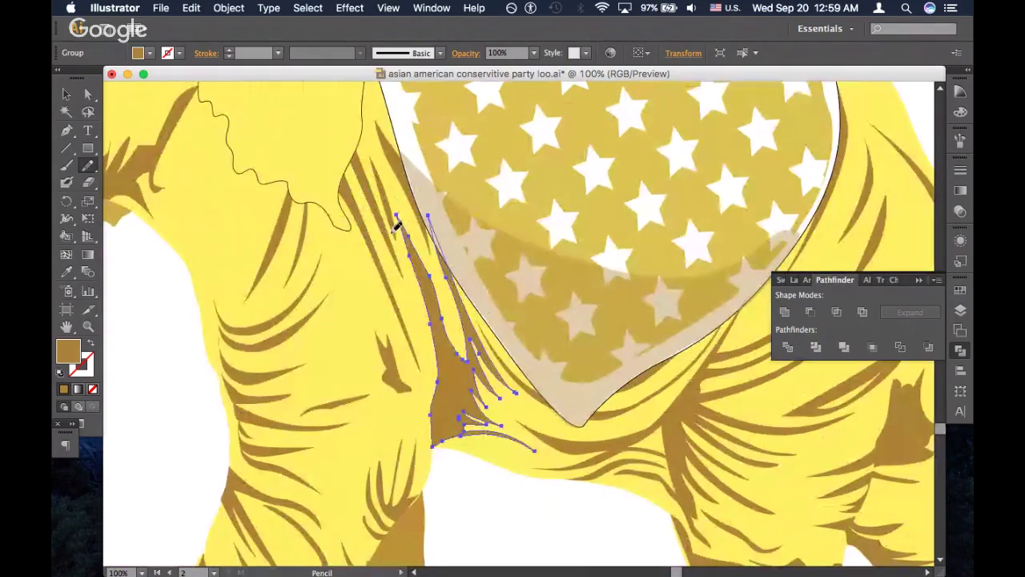
scroll(414, 244, "down", 5)
scroll(414, 244, "right", 9)
scroll(416, 242, "down", 1)
scroll(415, 242, "right", 2)
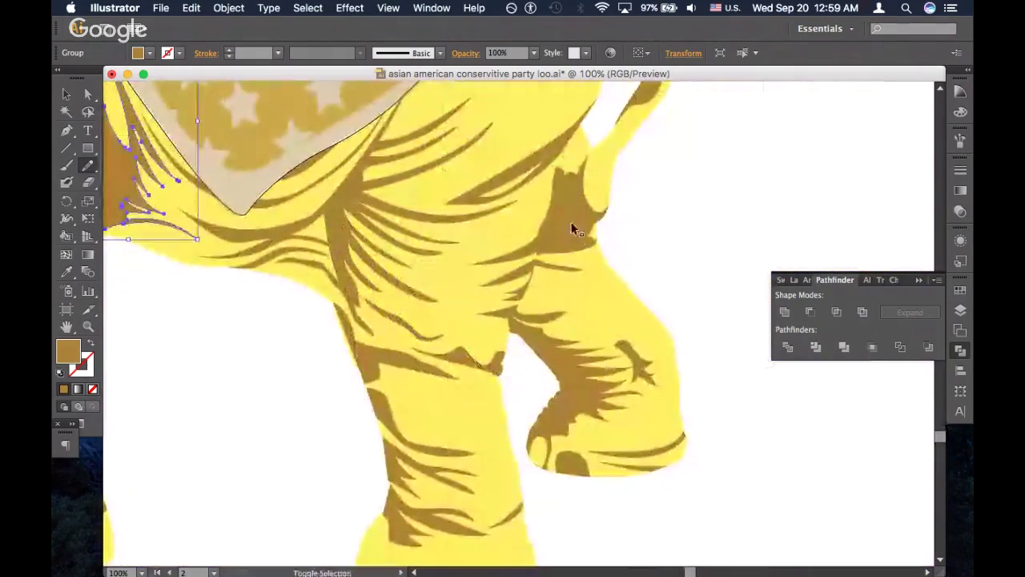
left_click(568, 229, "shift+super")
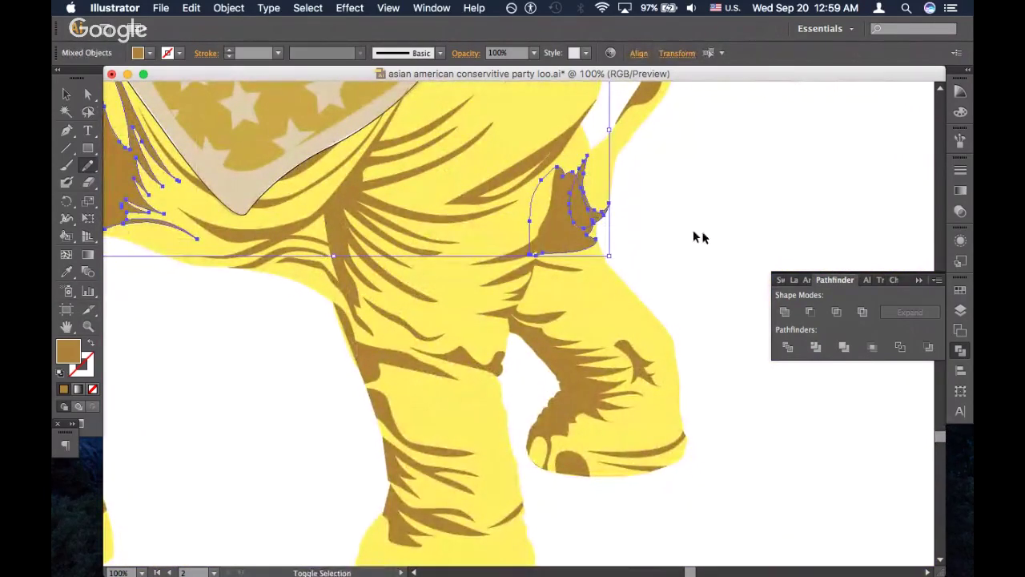
left_click(791, 312)
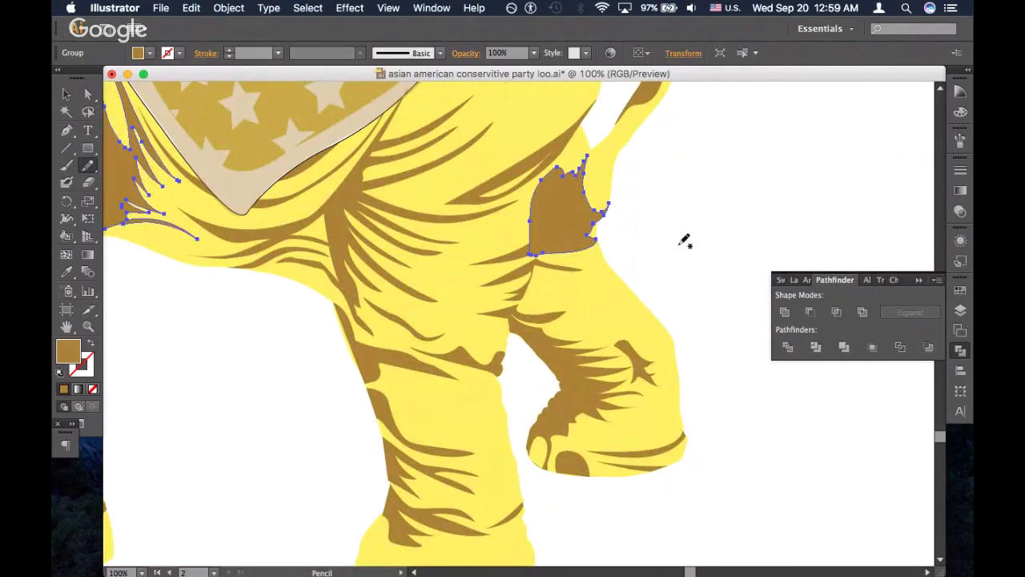
key("v")
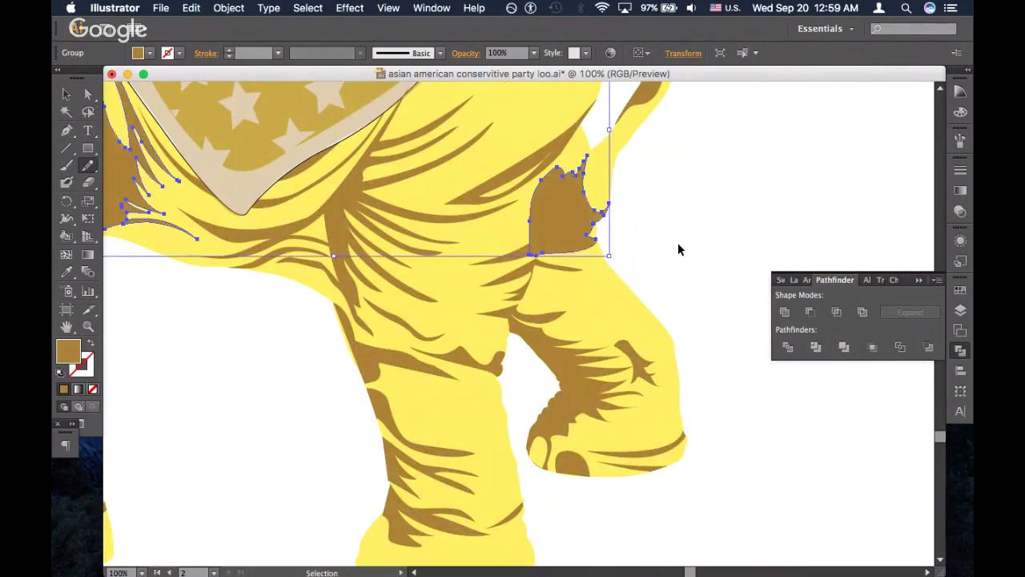
key("super+z")
left_click(677, 242, "super")
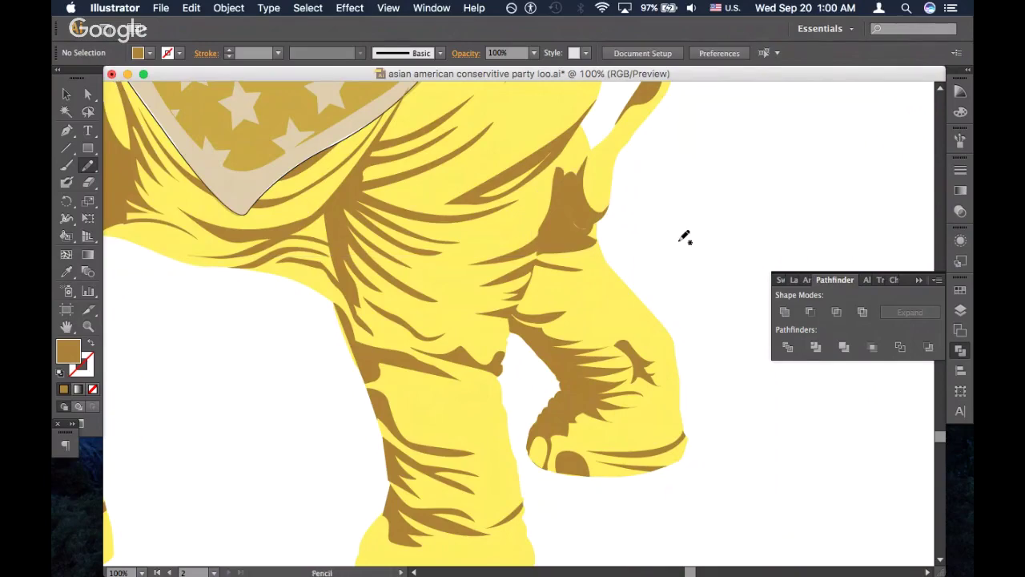
key("super+equal")
key("super+equal")
key("super+equal")
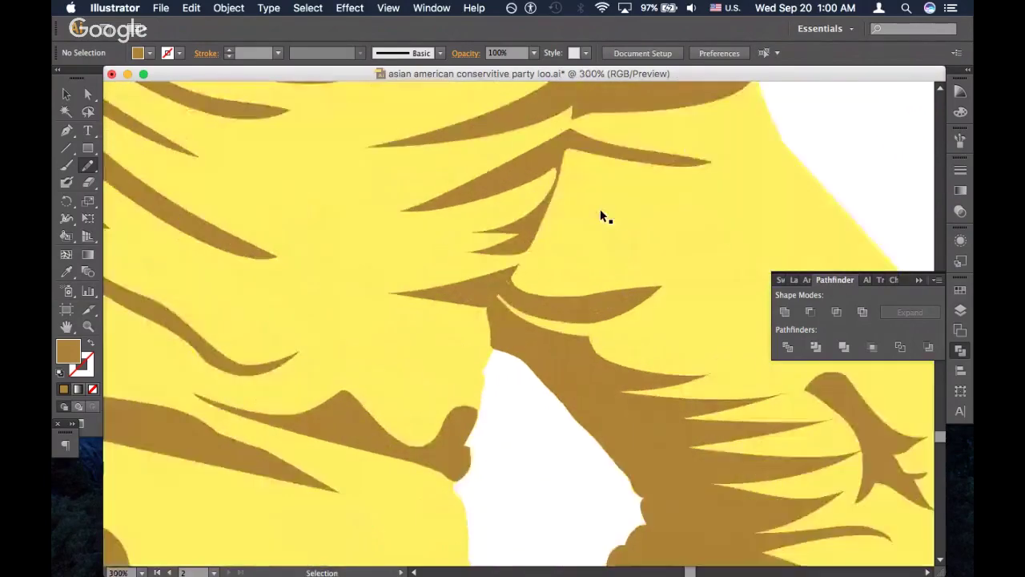
key("super+minus")
key("super+minus")
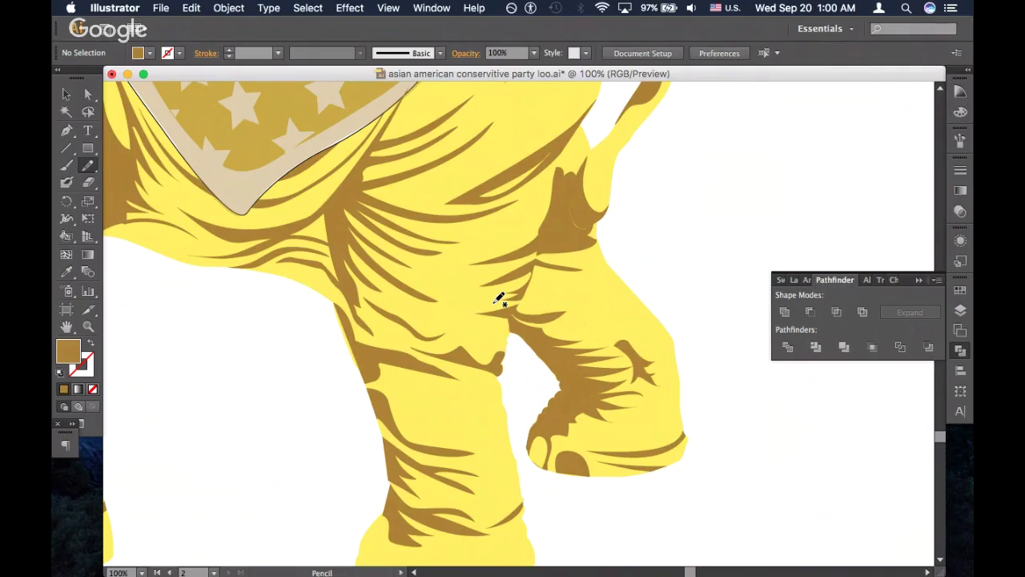
Examine the legs and the whole elephant, comparing the outline display with the full-colour preview
key("super+minus")
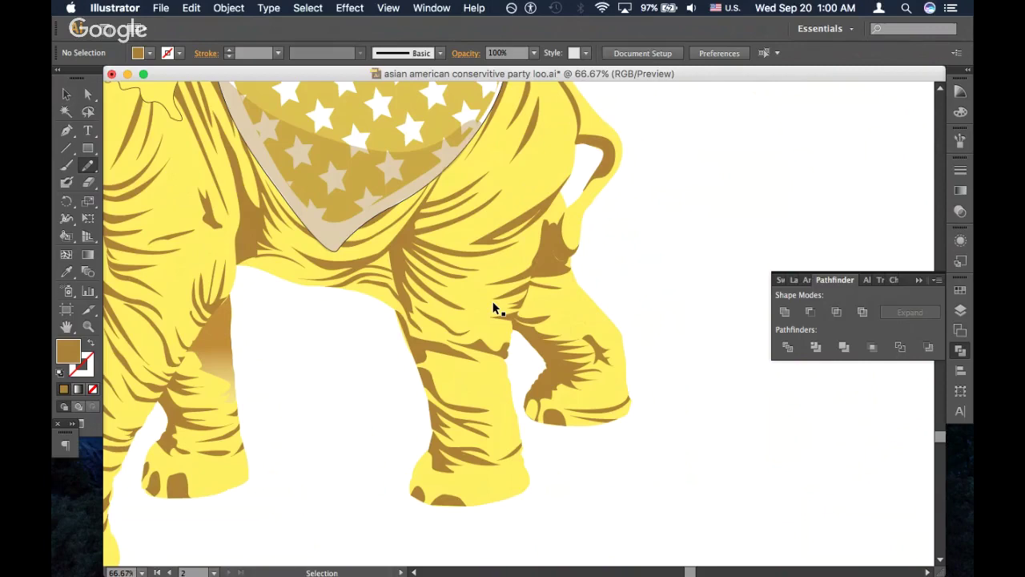
key("super+minus")
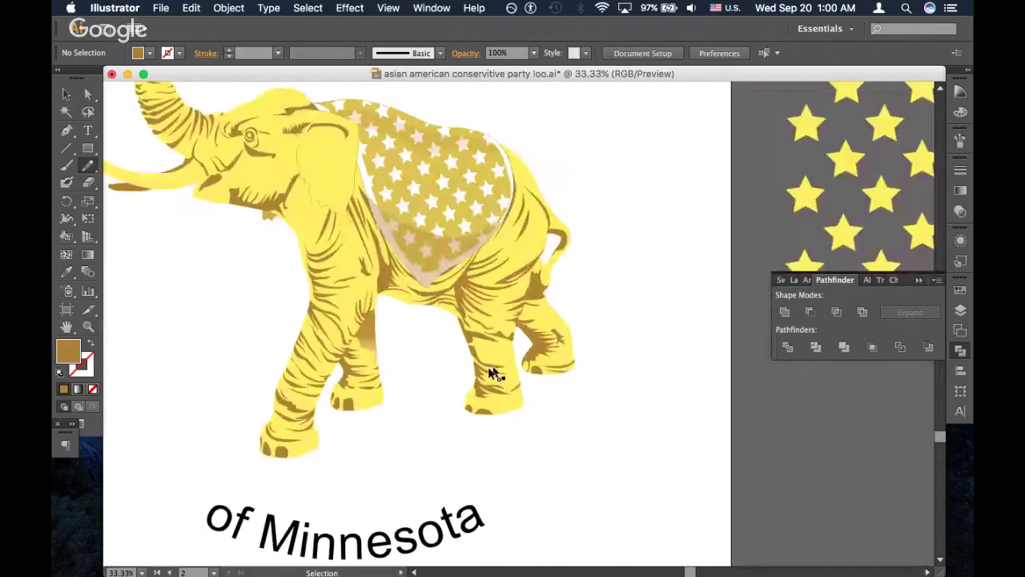
key("super+y")
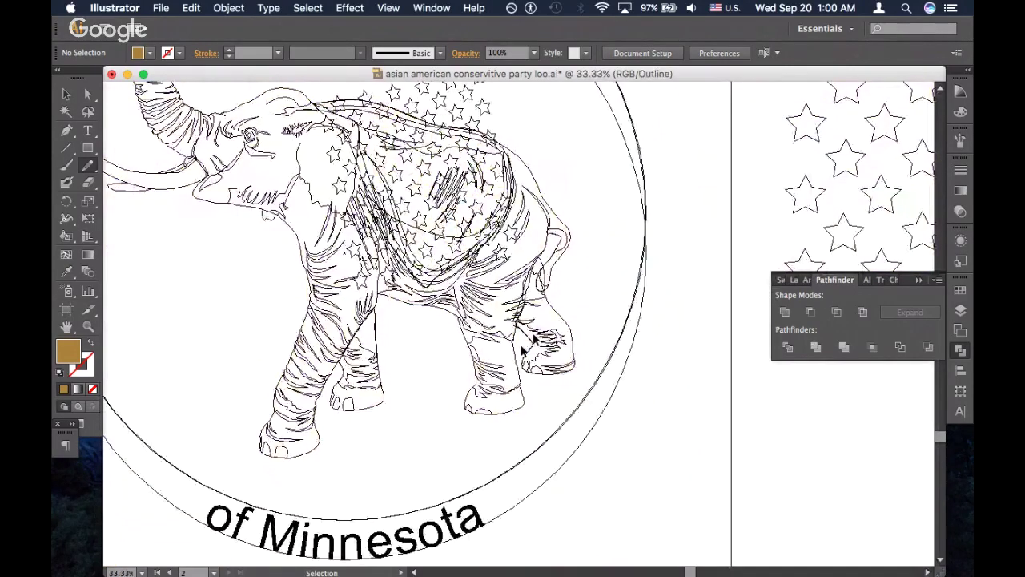
key("super+y")
key("super+minus")
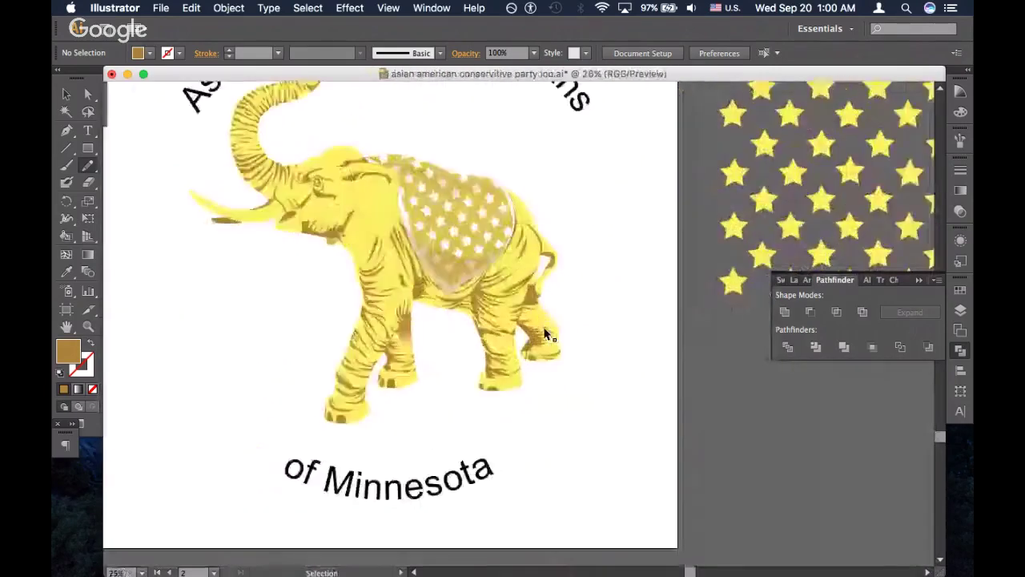
Examine the trunk, head, blanket and legs for areas that still need shading
key("super+plus")
key("super+plus")
scroll(463, 284, "up", 6)
scroll(463, 284, "left", 3)
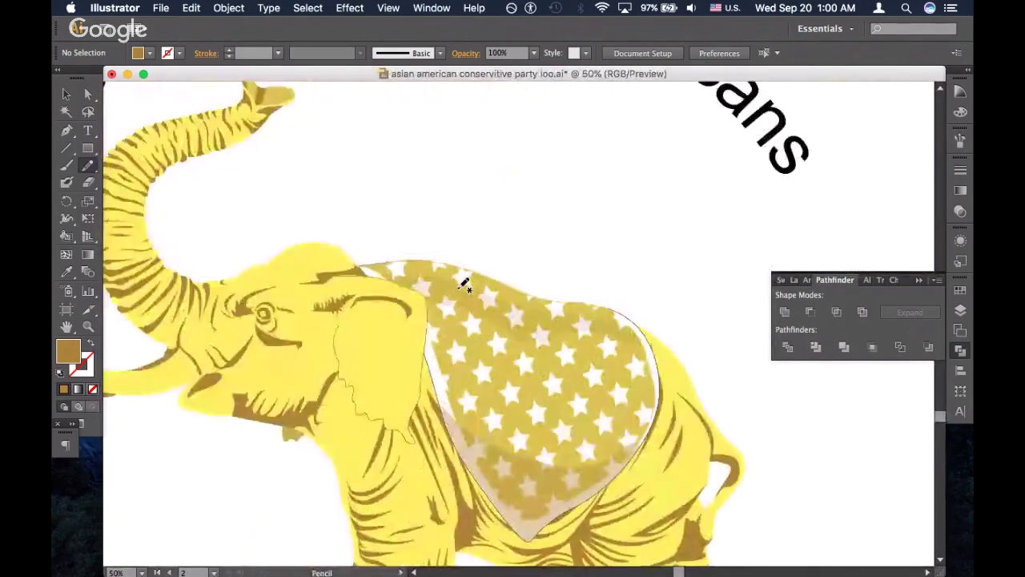
scroll(464, 285, "up", 1)
scroll(463, 285, "left", 7)
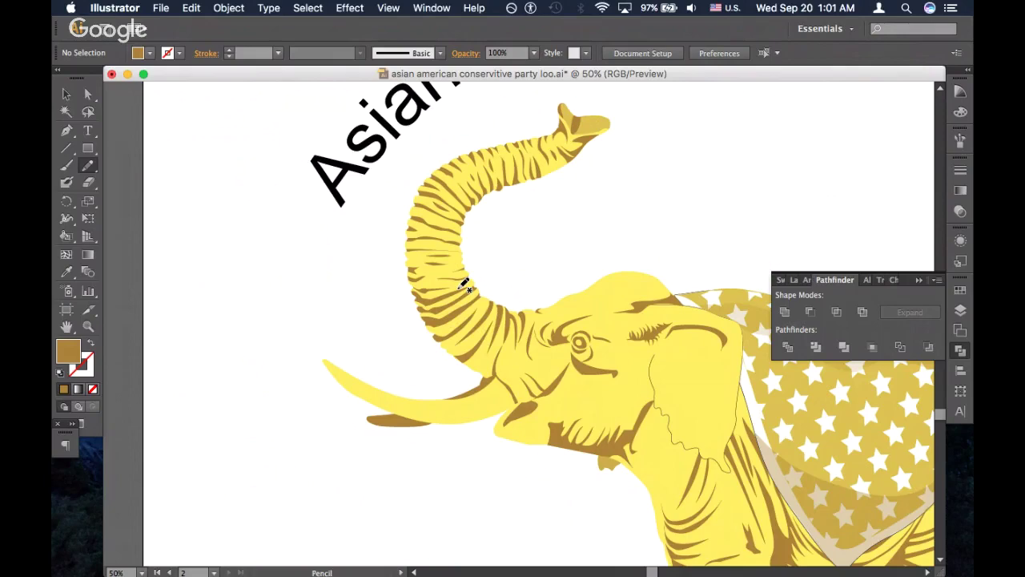
scroll(464, 285, "right", 2)
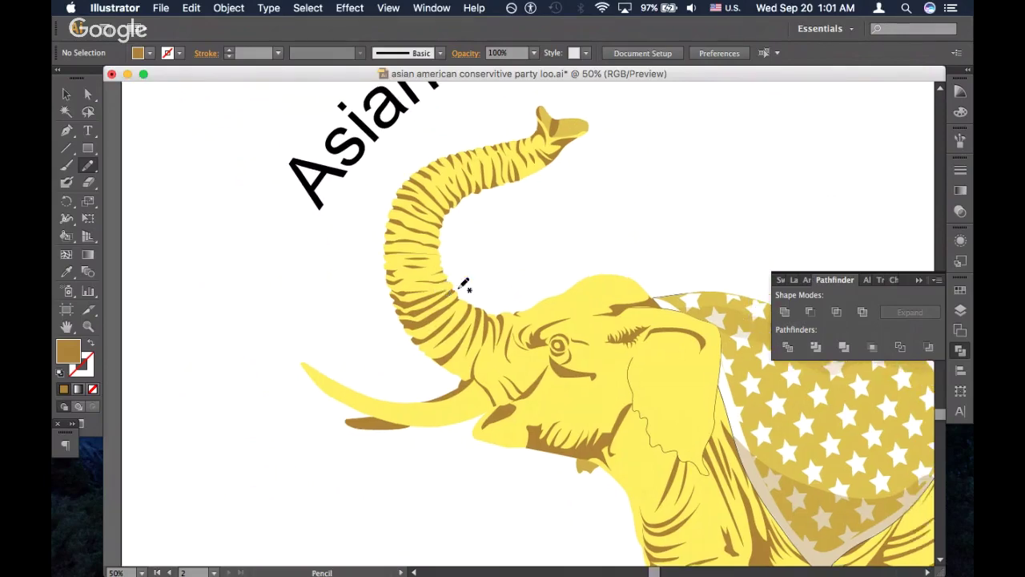
scroll(465, 284, "right", 10)
scroll(465, 284, "down", 2)
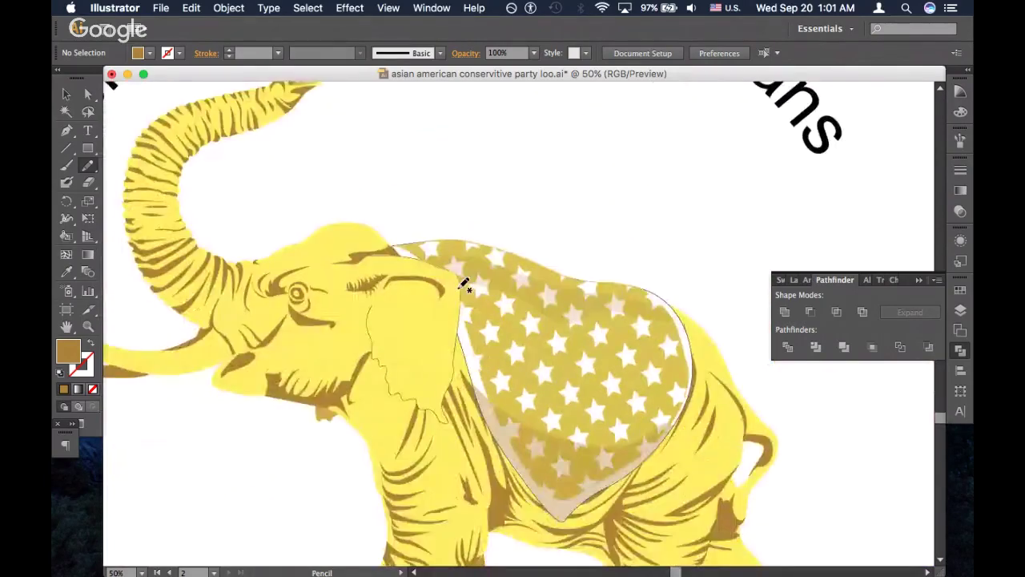
scroll(465, 284, "right", 3)
scroll(464, 284, "down", 3)
scroll(464, 284, "down", 3)
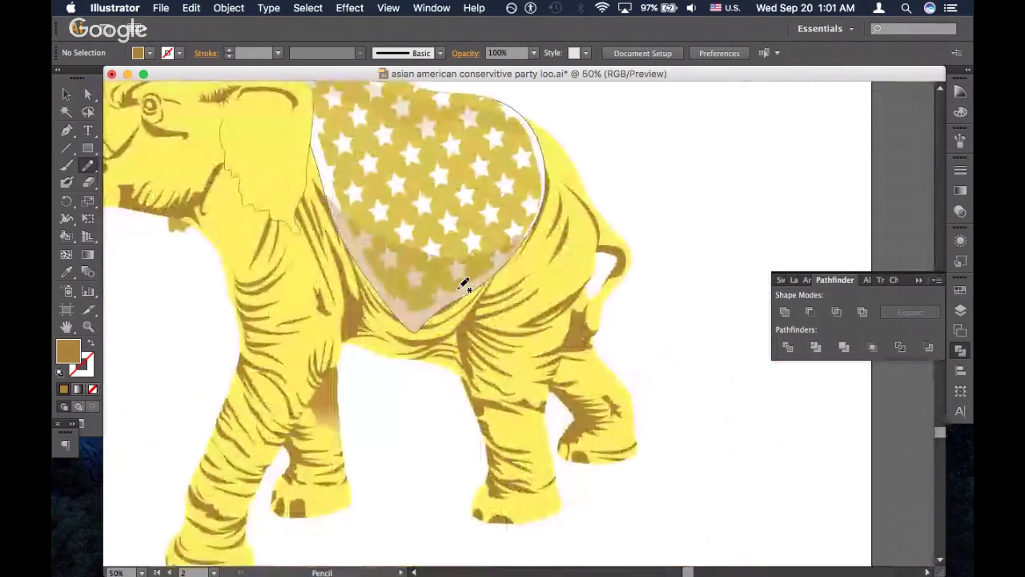
scroll(464, 285, "down", 4)
scroll(464, 284, "left", 3)
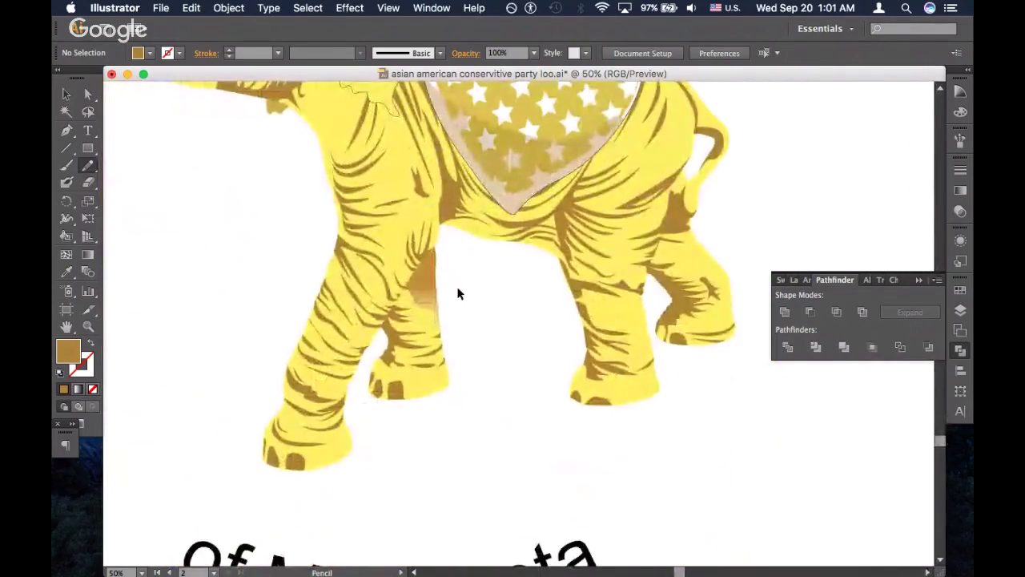
key("super+minus")
key("super+minus")
key("super+equal")
key("super+equal")
scroll(465, 284, "up", 10)
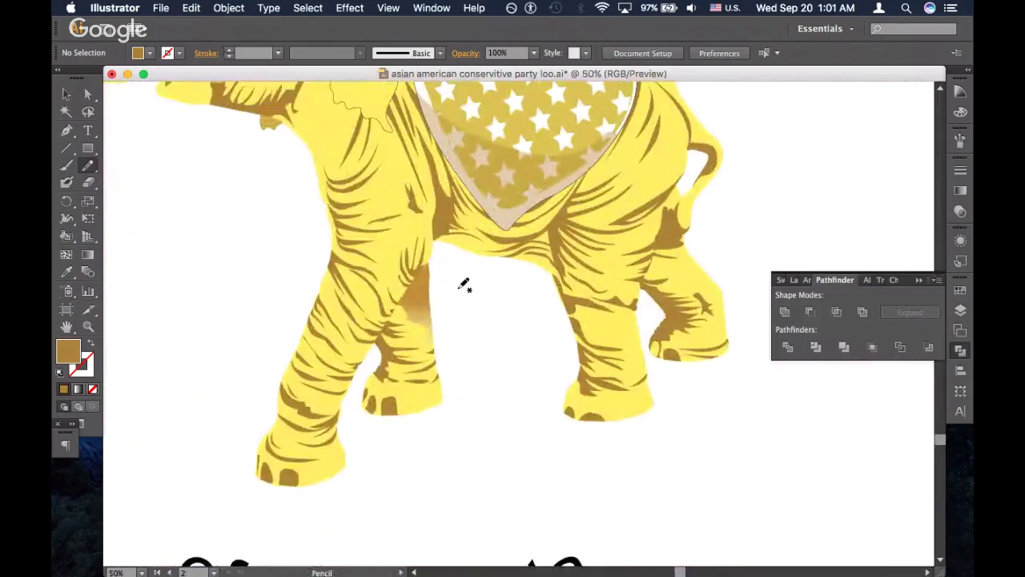
scroll(464, 284, "down", 4)
scroll(464, 284, "left", 4)
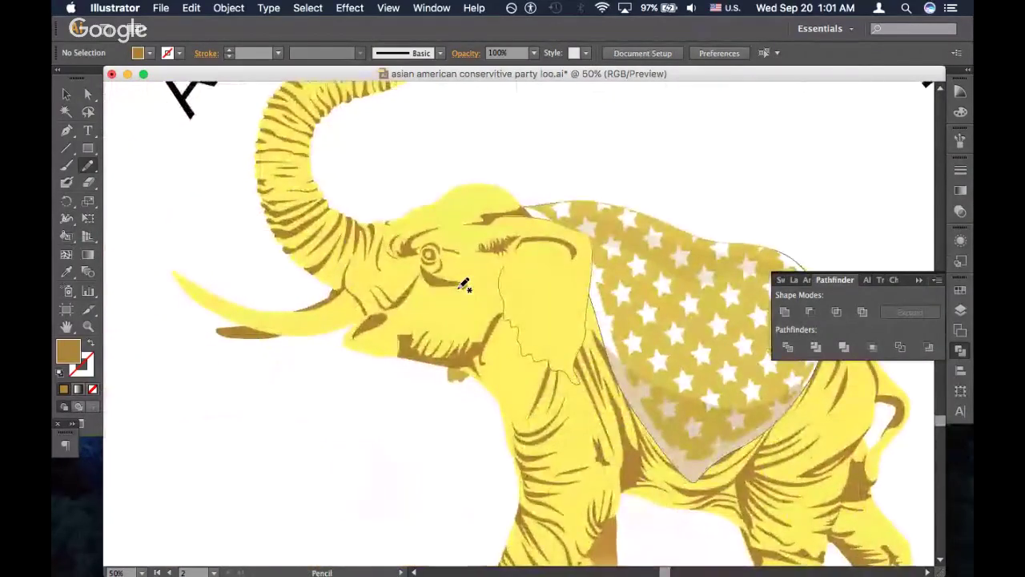
scroll(464, 284, "down", 4)
scroll(464, 284, "left", 2)
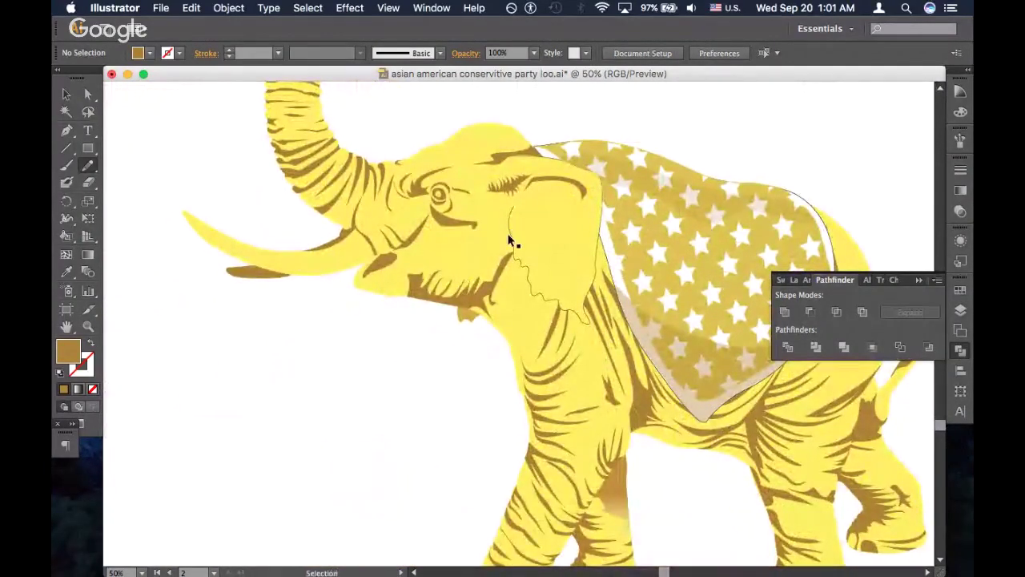
Duplicate the elephant's ear shape in place and shift the copy down and to the left of the original
scroll(515, 232, "up", 2)
scroll(515, 231, "up", 2)
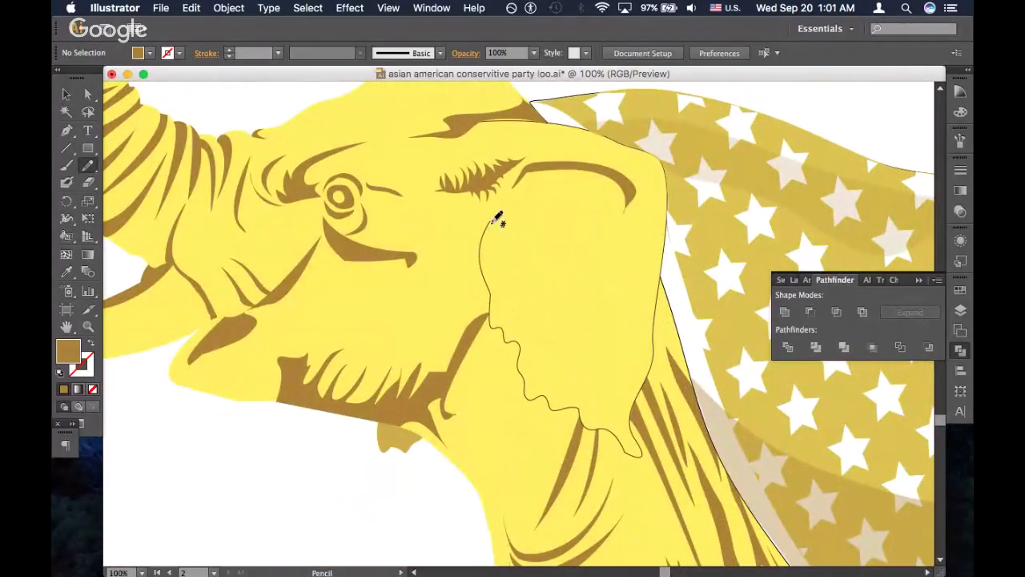
mouse_move(491, 223)
left_mouse_down()
mouse_move(444, 319)
mouse_move(467, 334)
mouse_move(476, 382)
mouse_move(537, 439)
left_mouse_up()
key("super+shift+a")
left_click(540, 400, "super")
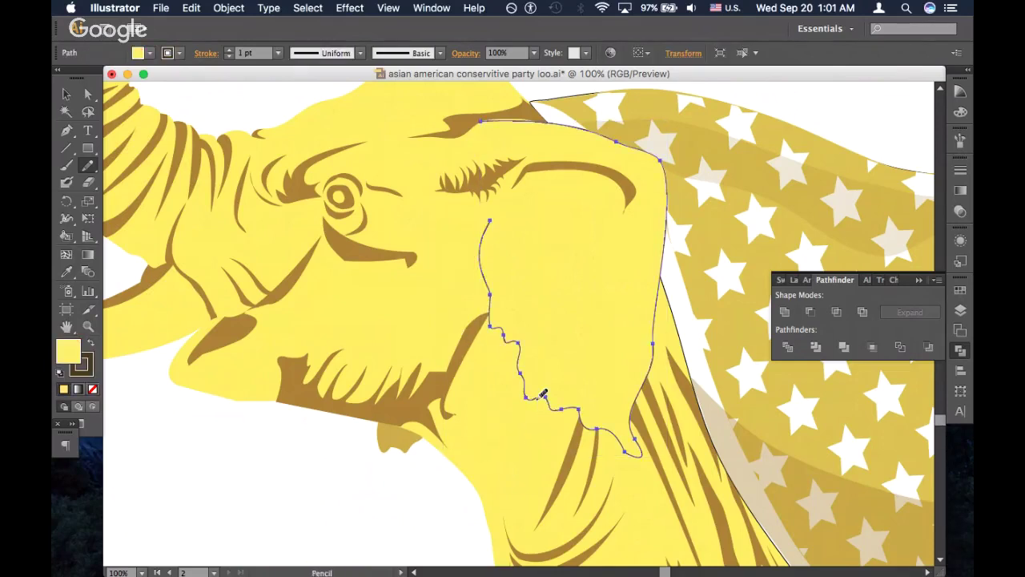
key("shift+Down")
key("shift+Down")
key("shift+Down")
key("shift+Down")
key("shift+Down")
key("shift+Left")
key("shift+Left")
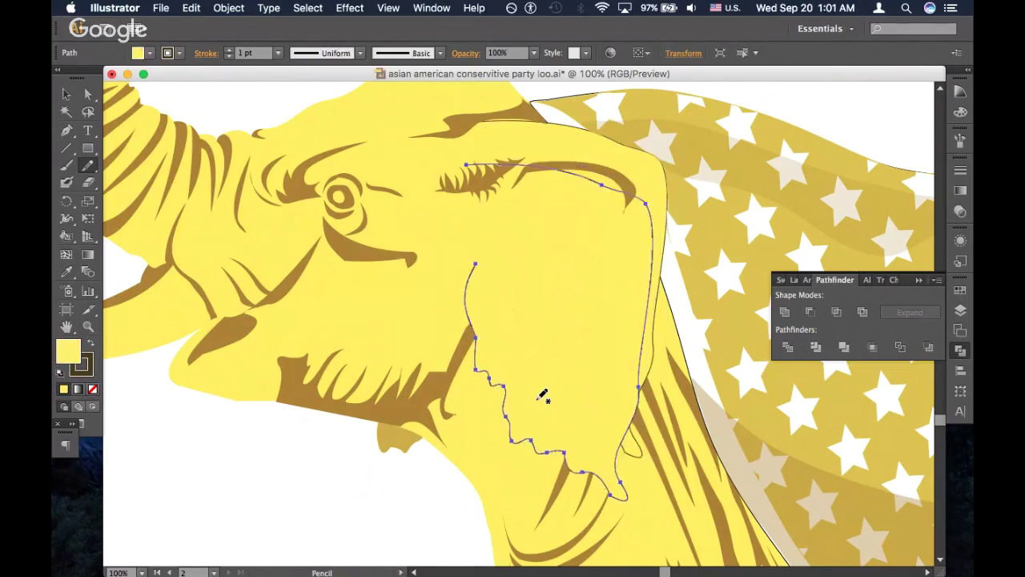
key("shift+Down")
key("shift+Down")
key("shift+Down")
key("shift+Left")
key("shift+Left")
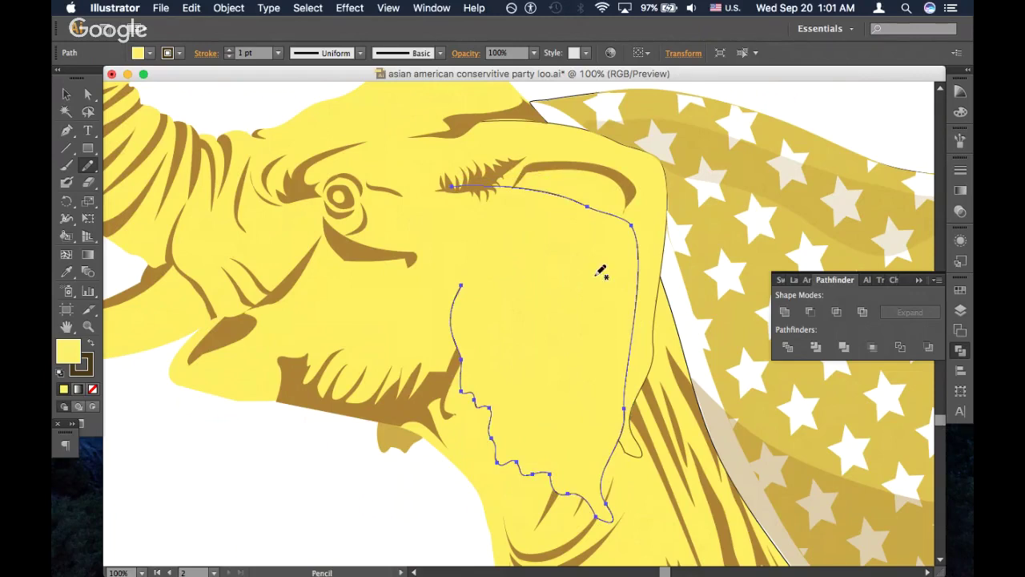
Give the ear copy the brown sampled from the jaw shading, without a stroke, and arrange it behind the ear
key("i")
left_click(634, 190)
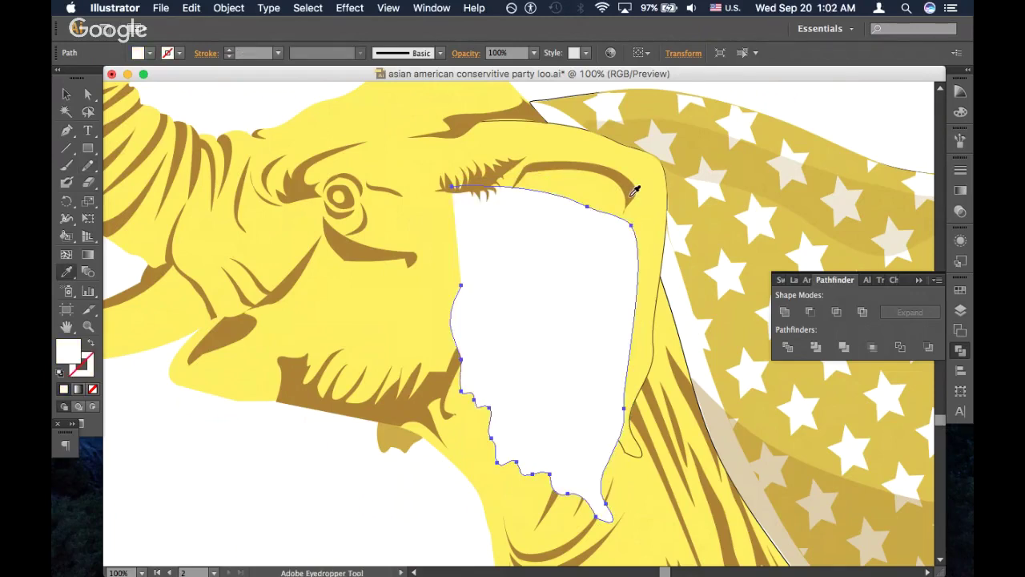
left_click(395, 402)
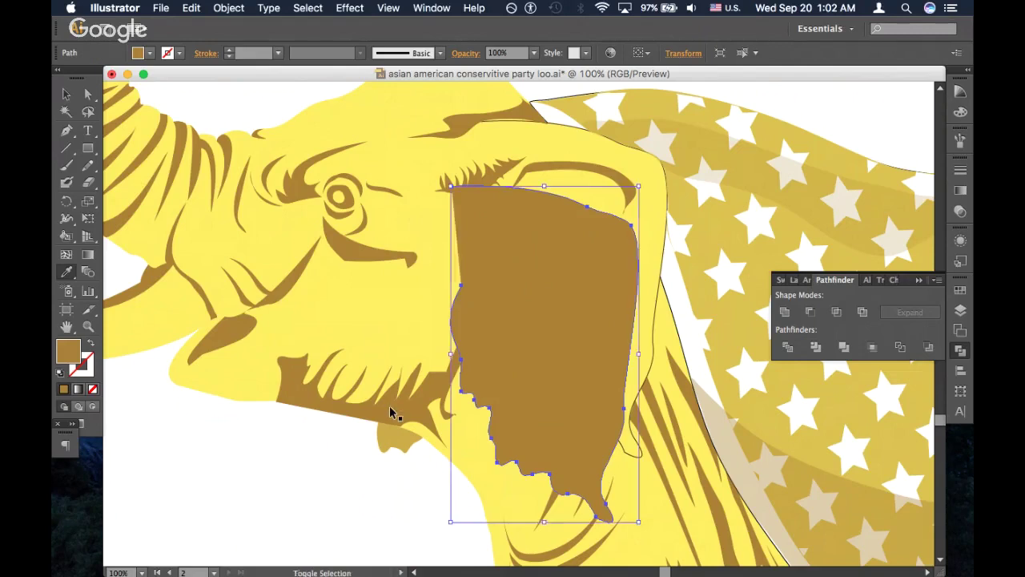
key("super+shift+bracketleft")
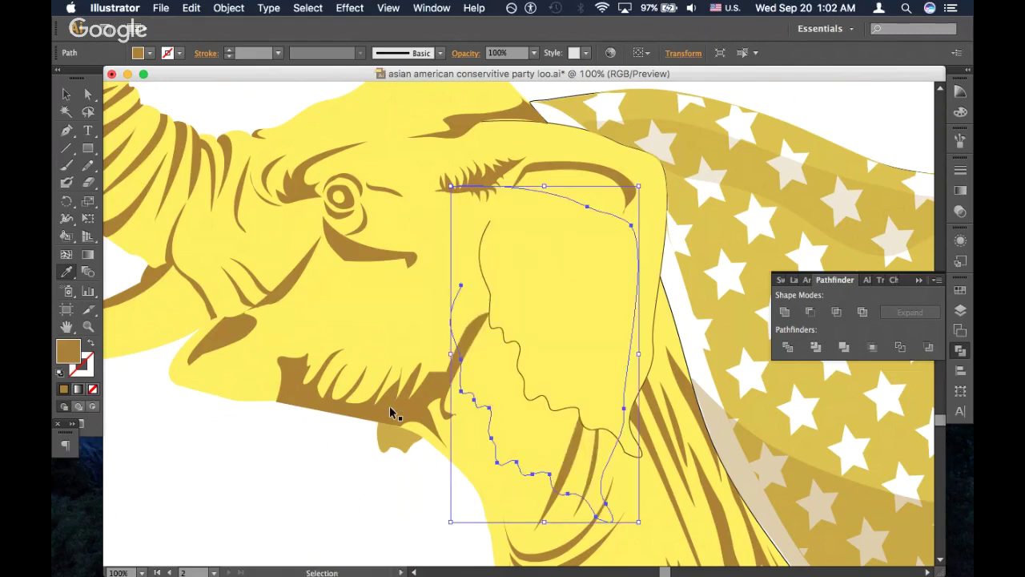
key("super+bracketright")
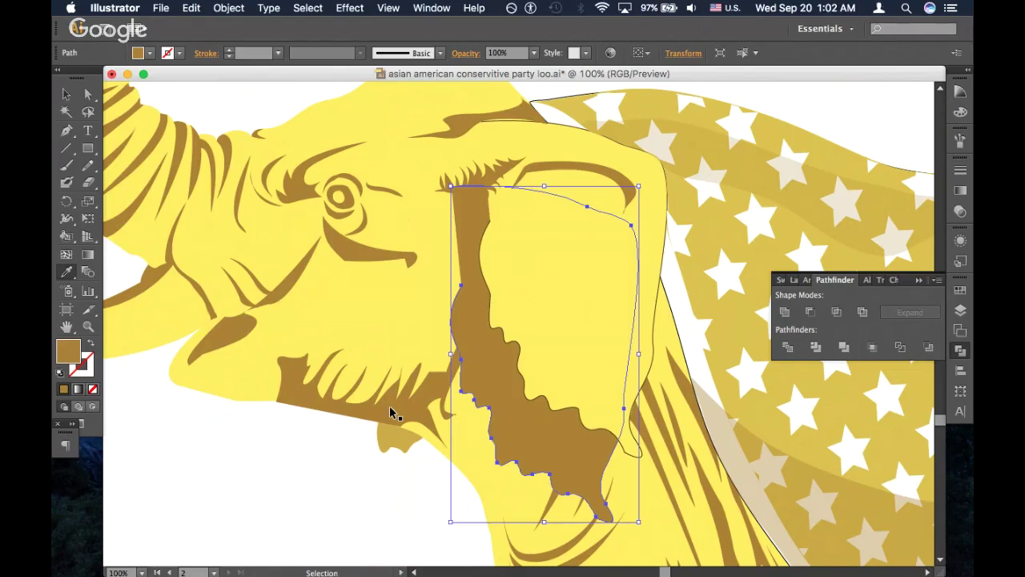
Nudge the brown ear shadow right and down until it shows below the ear's wavy edge and along its rear side
key("shift+Right")
key("shift+Right")
key("shift+Down")
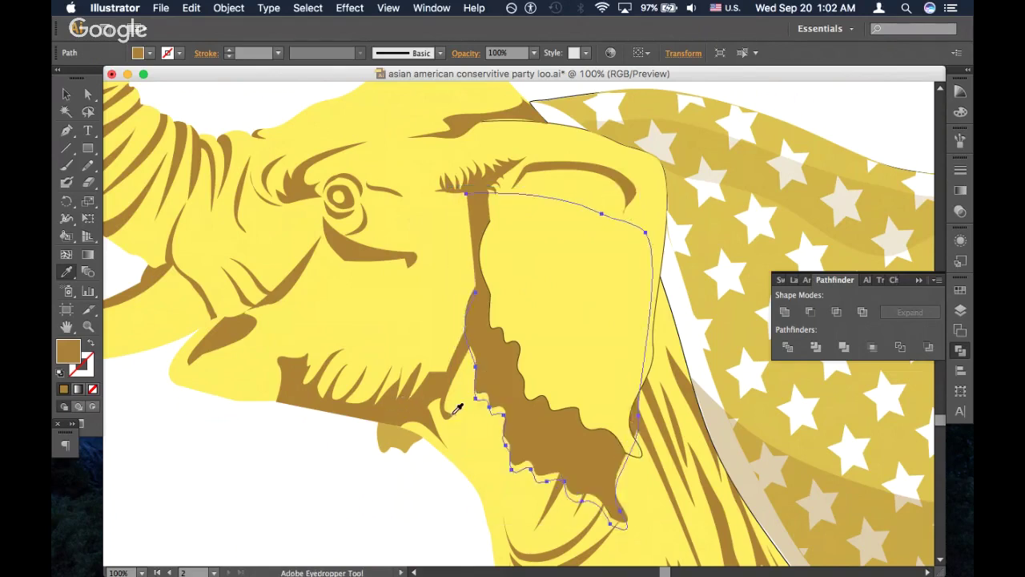
key("shift+Right")
key("shift+Down")
key("shift+Right")
key("shift+Right")
key("shift+Down")
key("shift+Down")
key("shift+Right")
key("shift+Down")
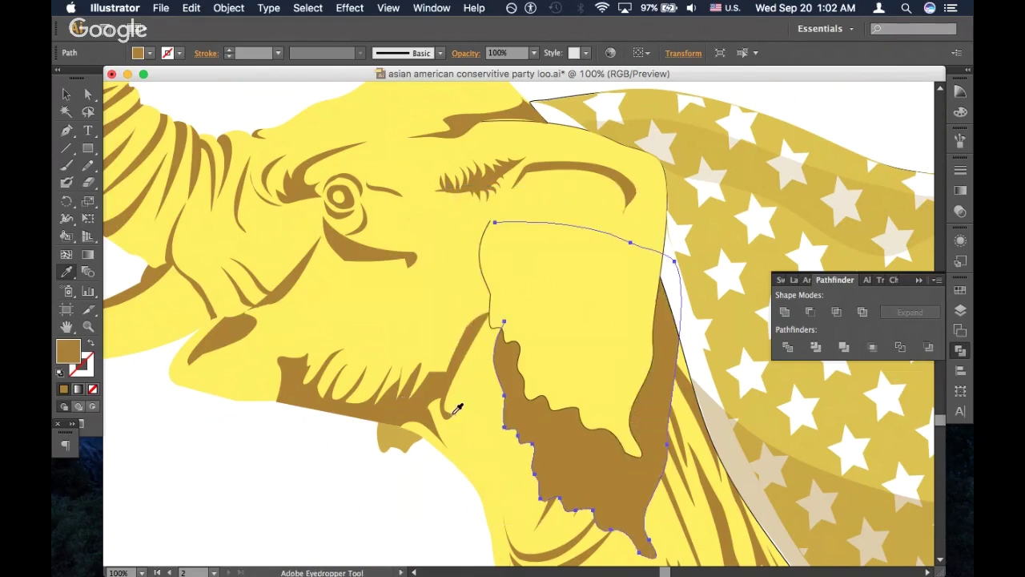
Rotate the ear shadow slightly clockwise, move it left toward the neck and scale it down a little
key("super+equal")
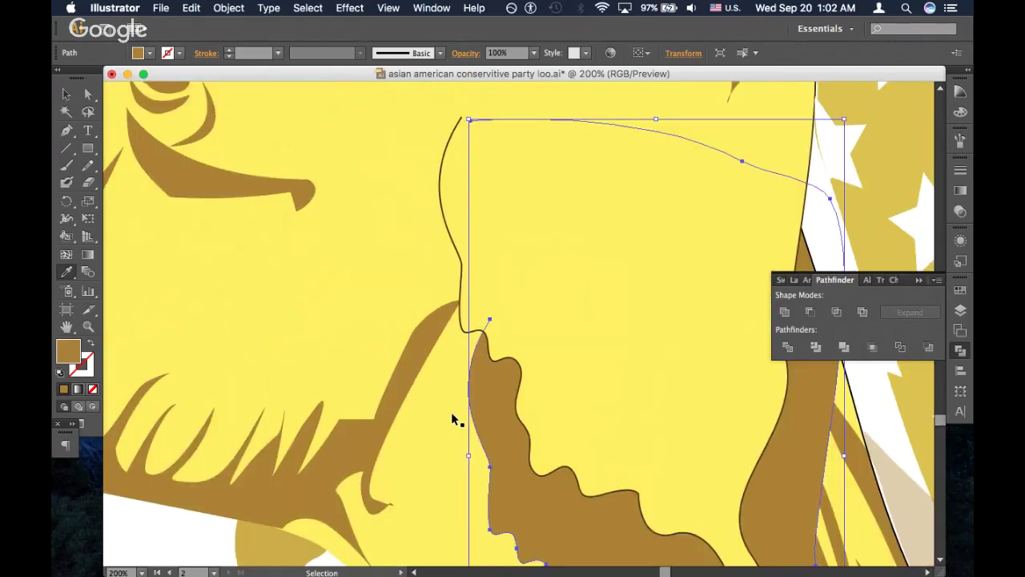
key("super+0")
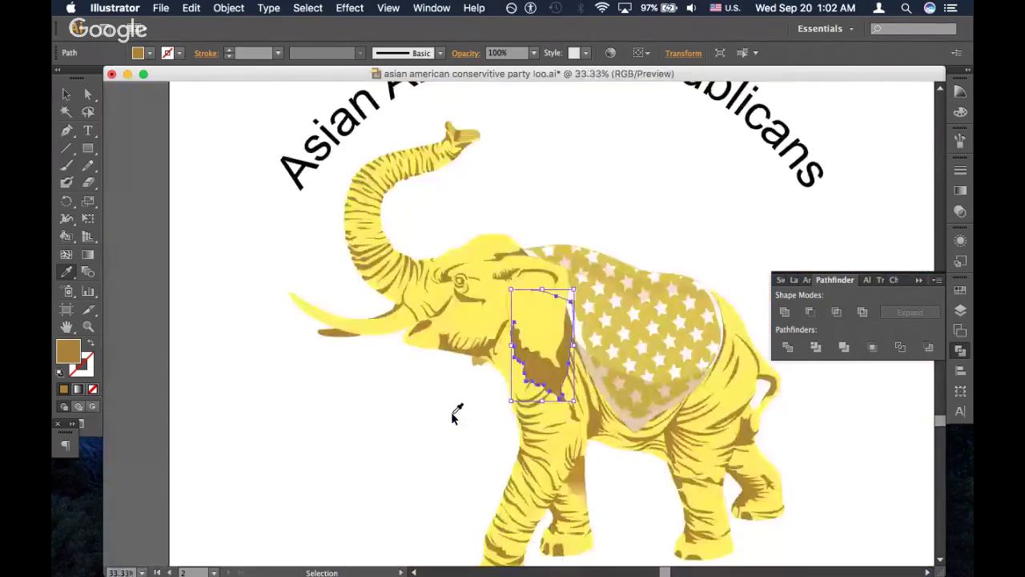
key("super+t")
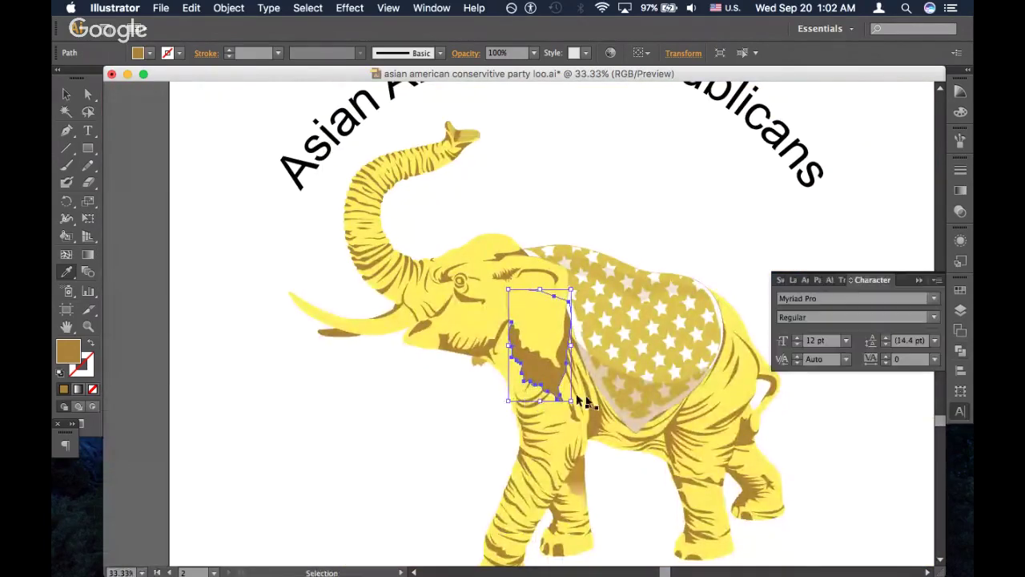
key("v")
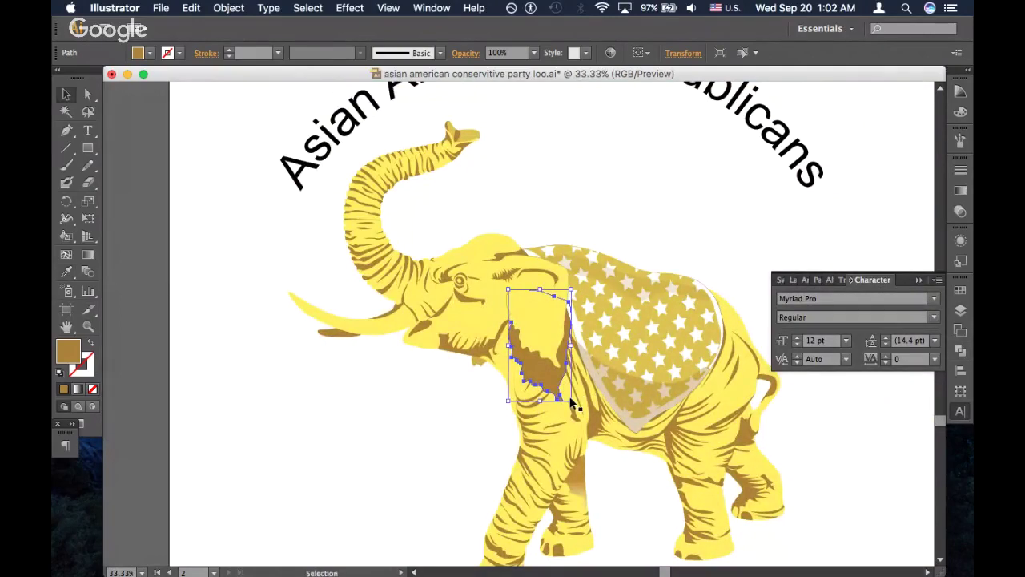
left_click_drag(574, 406, 563, 409)
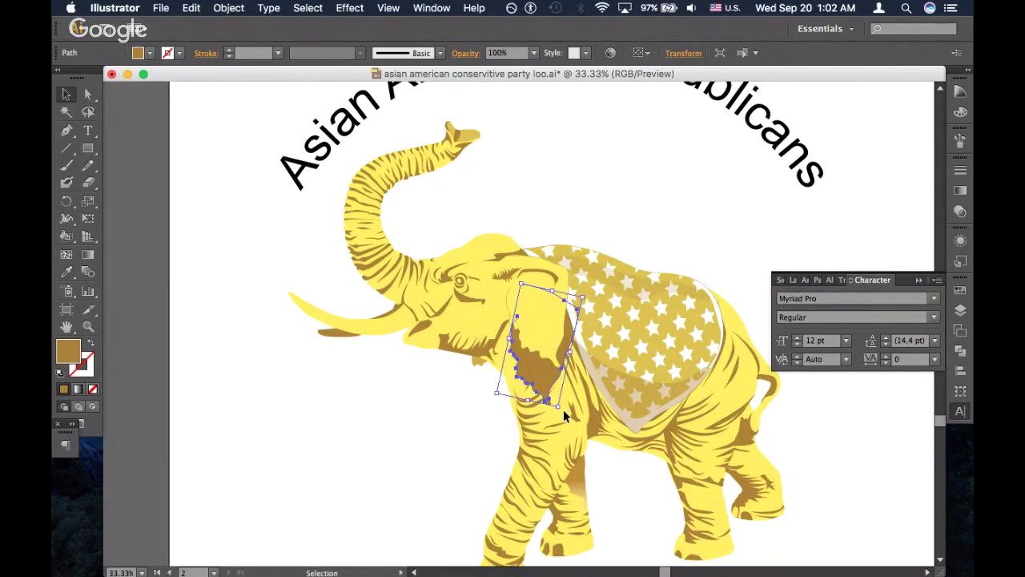
key("shift+Left")
key("shift+Left")
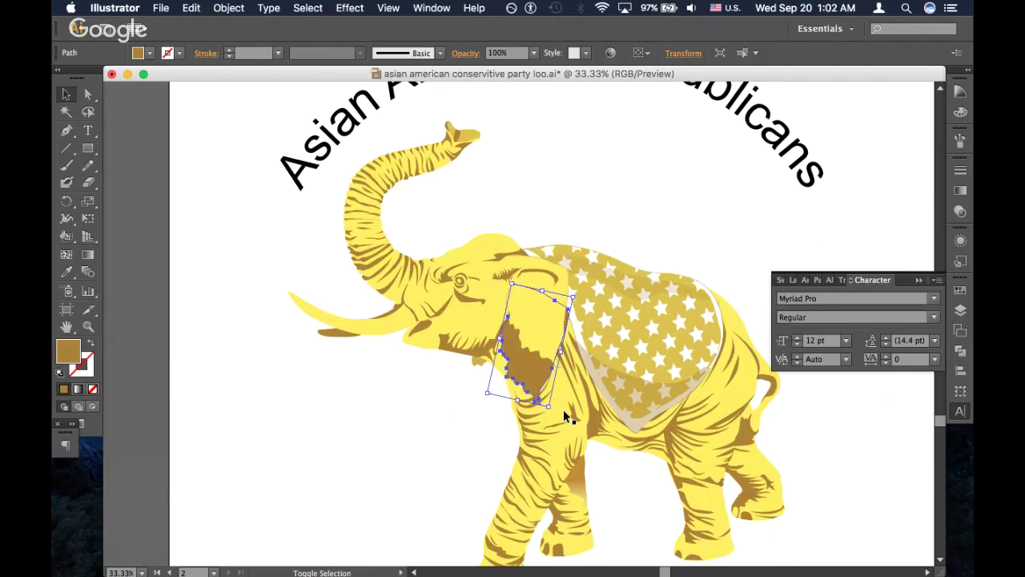
key("shift+Left")
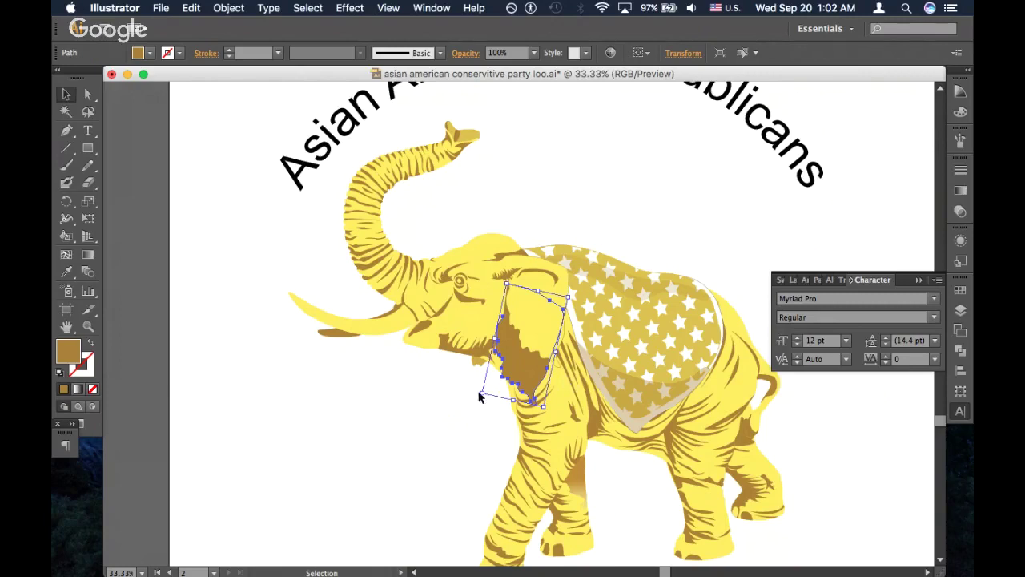
left_click_drag(481, 393, 488, 387)
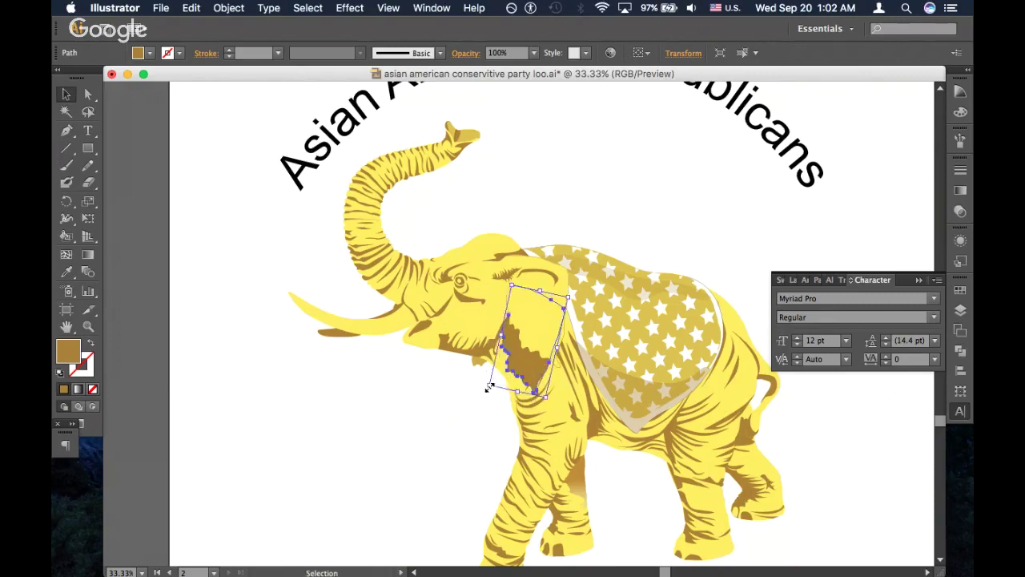
Set the ear shadow's opacity to 50%, check it unselected and select it again
key("super+equal")
key("super+equal")
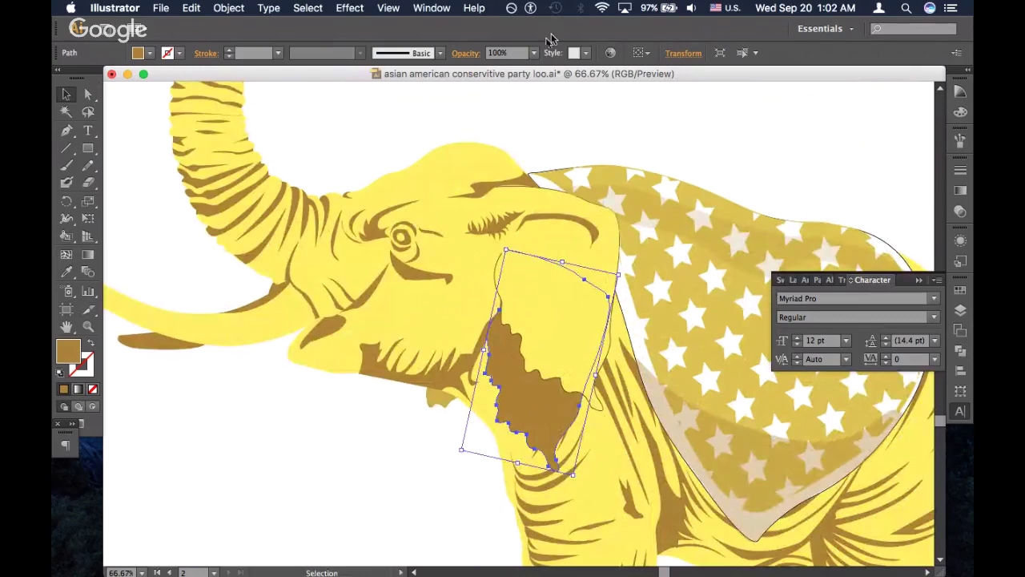
left_click(533, 53)
left_click(546, 148)
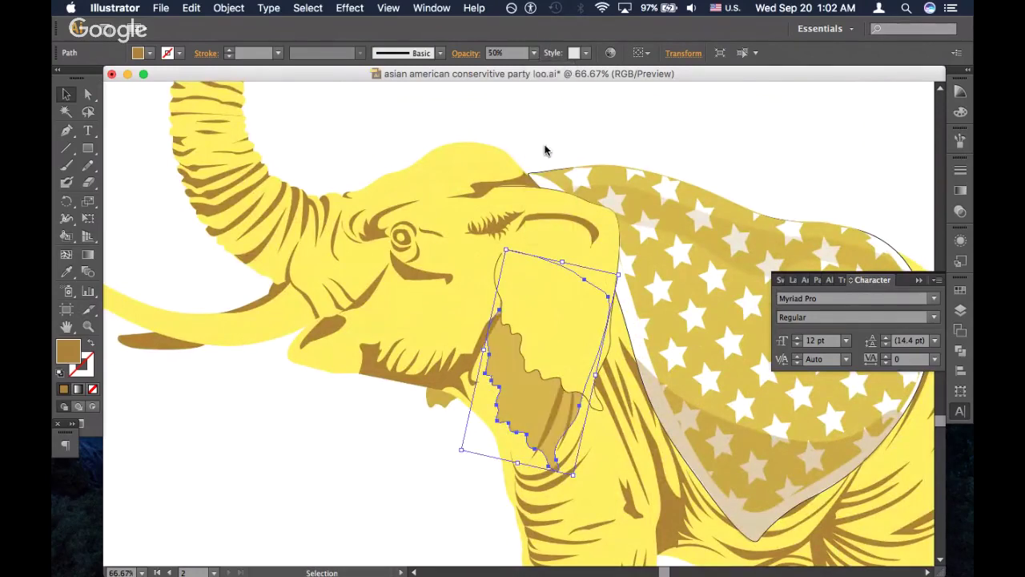
key("super+shift+a")
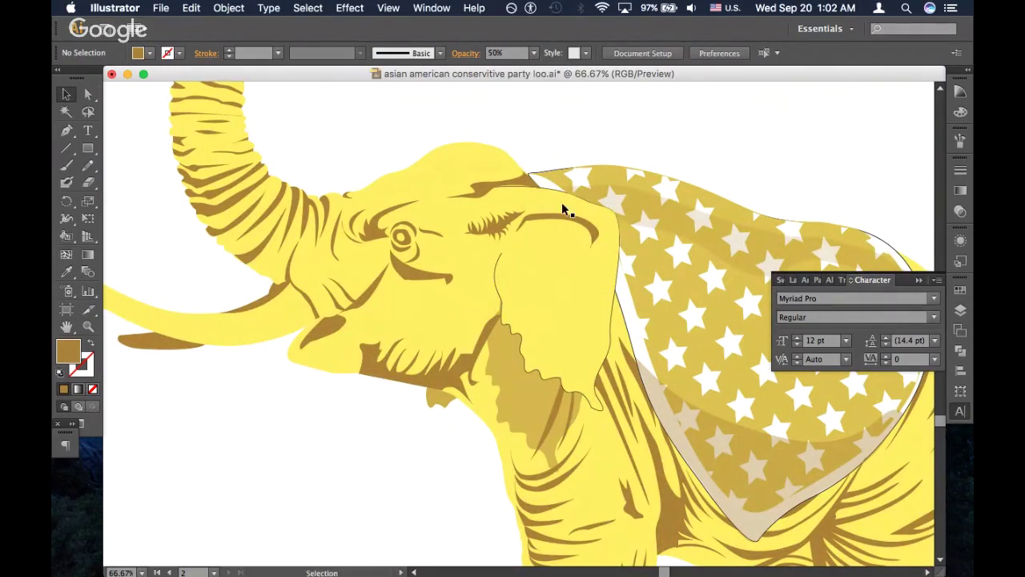
left_click(512, 362)
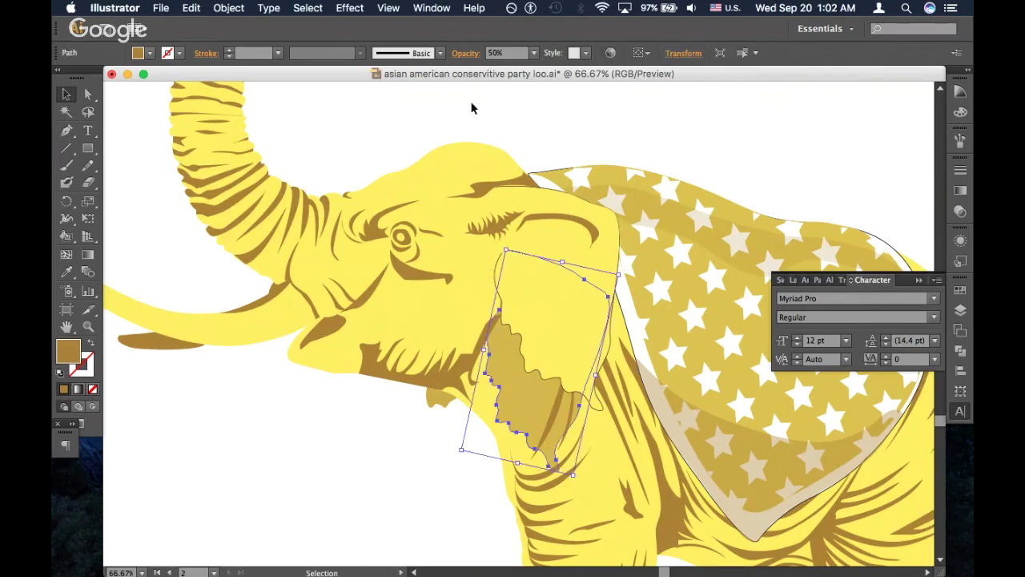
Set the ear shadow's opacity to 30% and nudge it upward closer to the ear's wavy edge, then deselect it
left_click(533, 54)
left_click(549, 118)
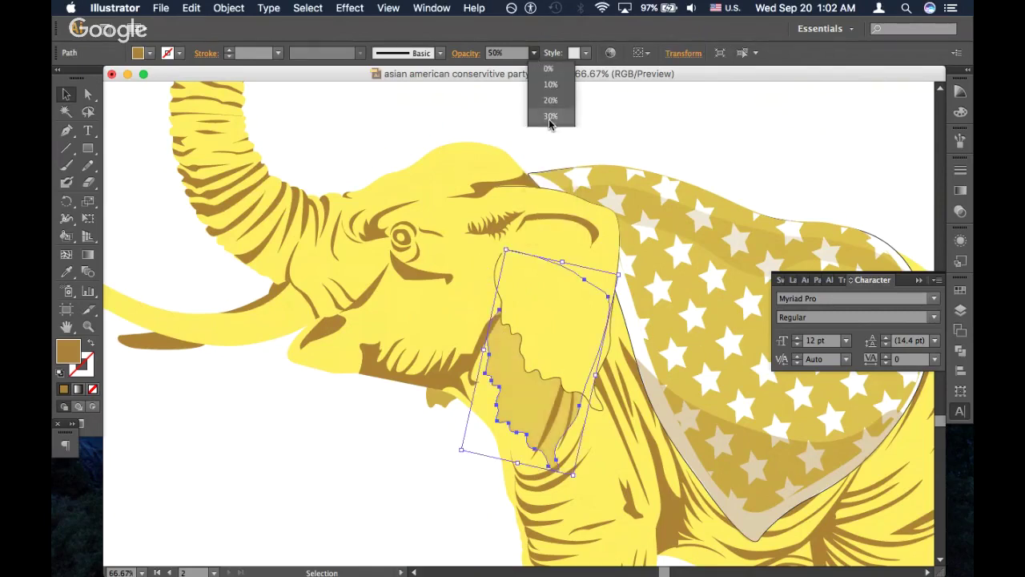
key("Up")
key("Up")
key("Up")
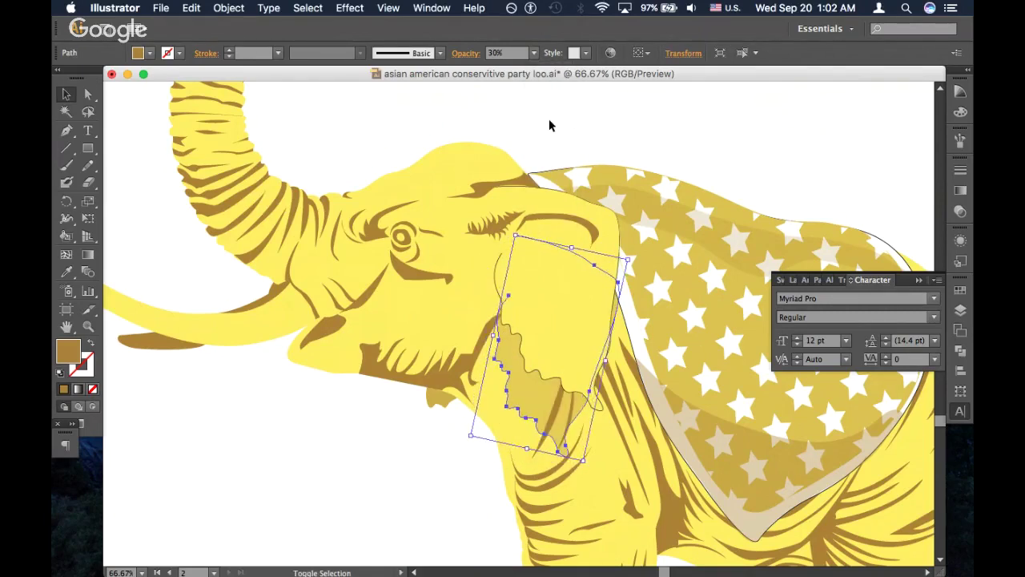
key("Up")
key("Up")
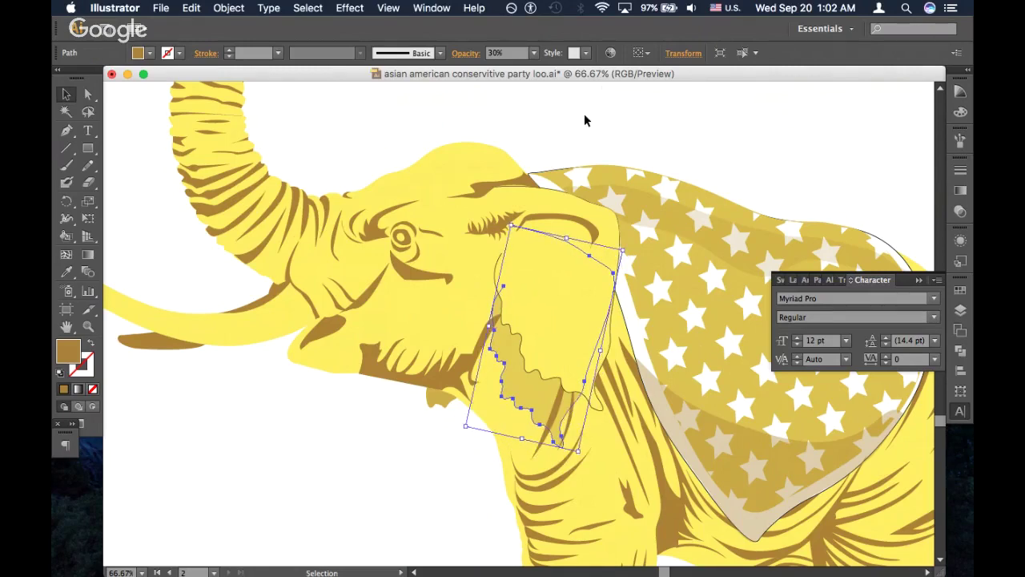
left_click(584, 120)
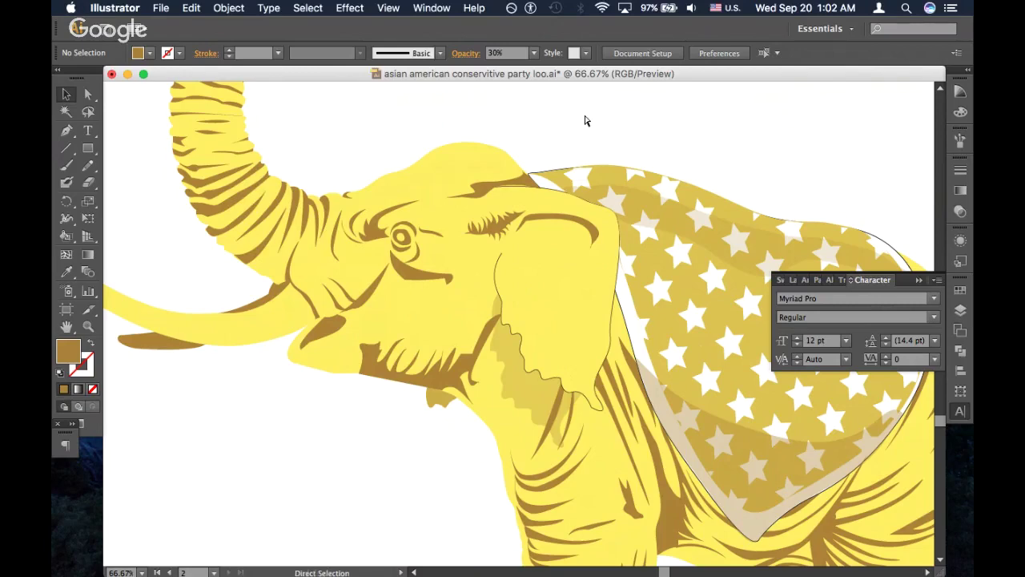
Examine the lightened ear shadow against the whole elephant at different magnifications
key("super+minus")
key("super+minus")
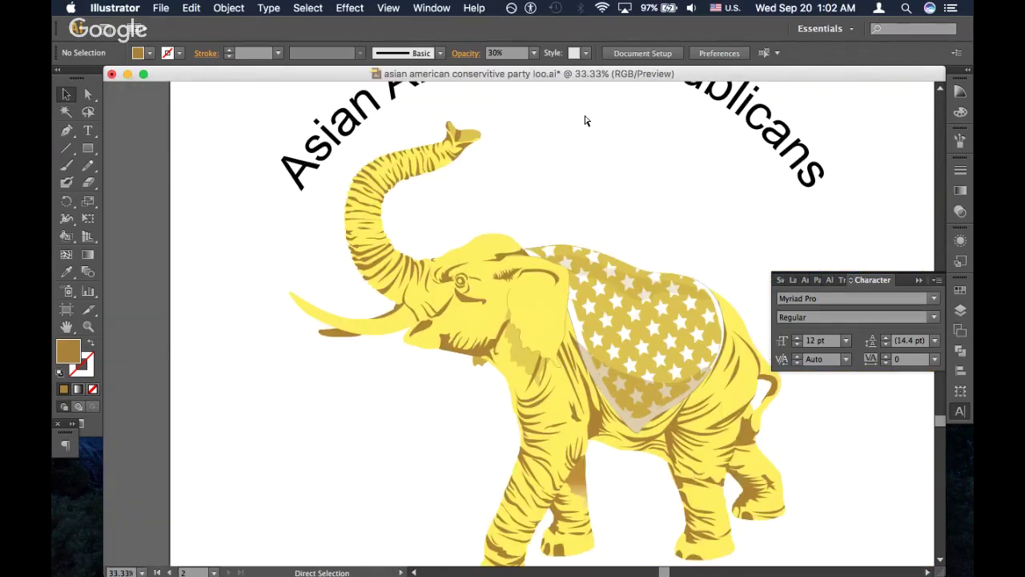
key("super+plus")
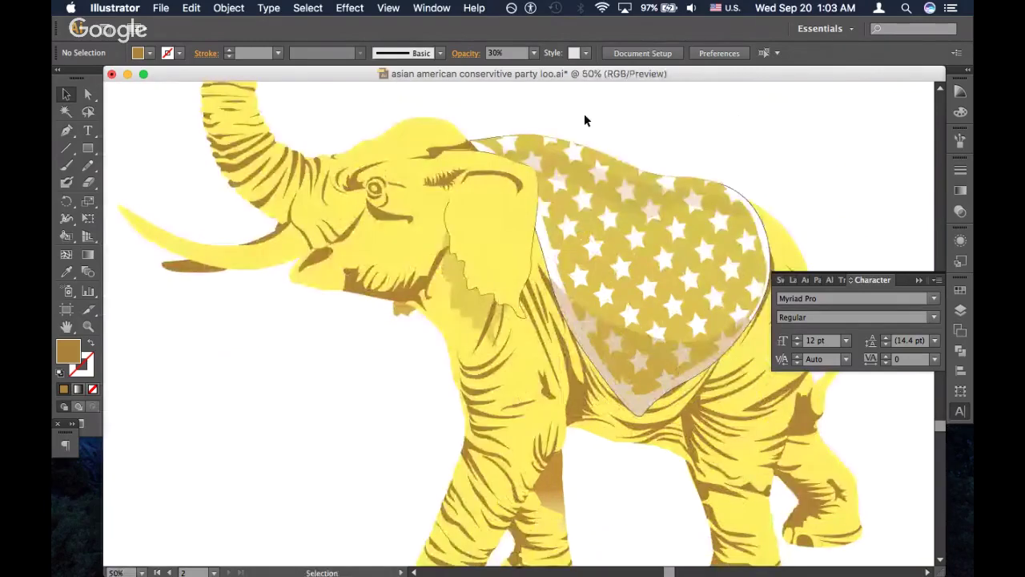
key("a")
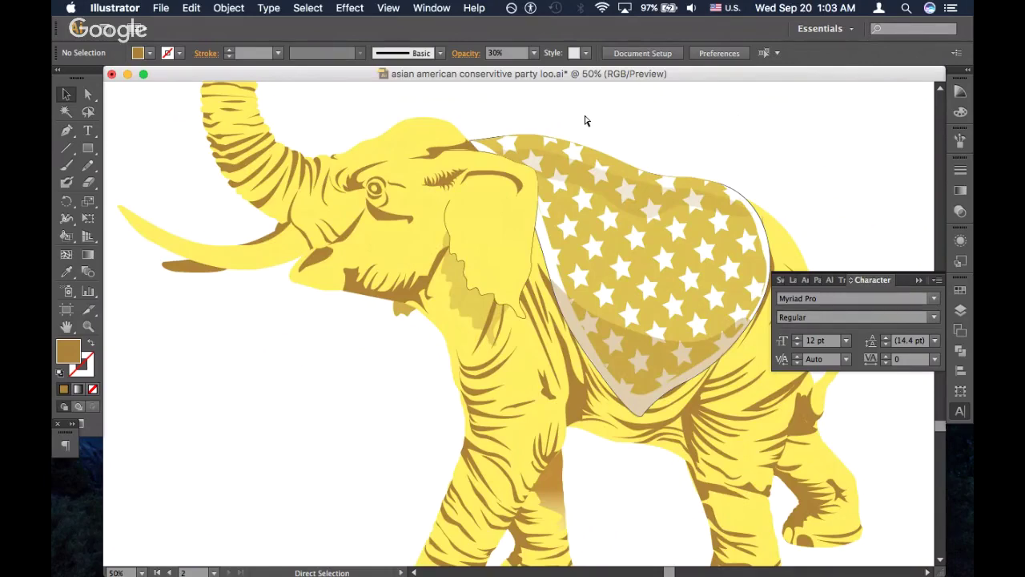
key("super+minus")
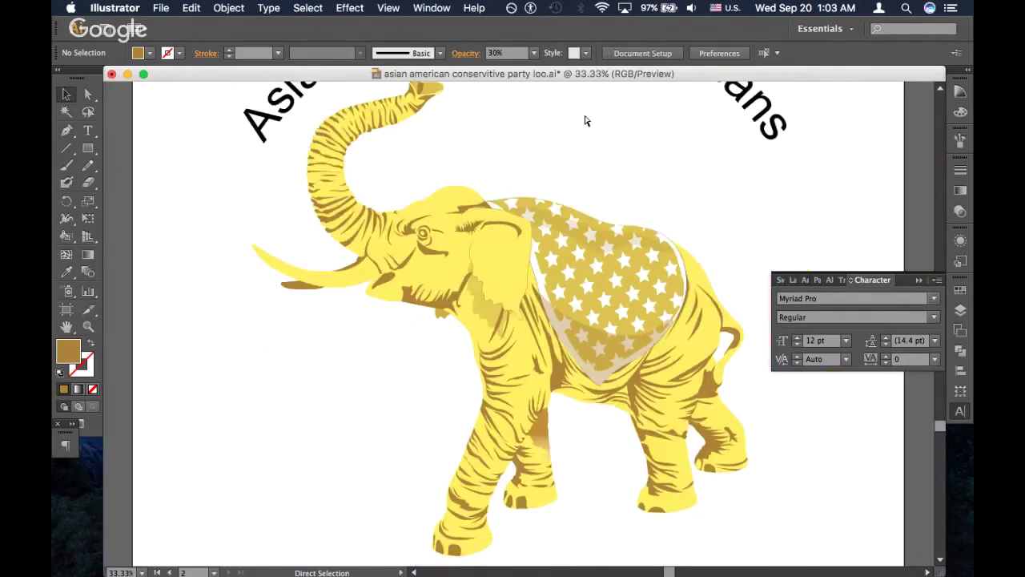
key("super+plus")
key("super+minus")
scroll(629, 151, "up", 2)
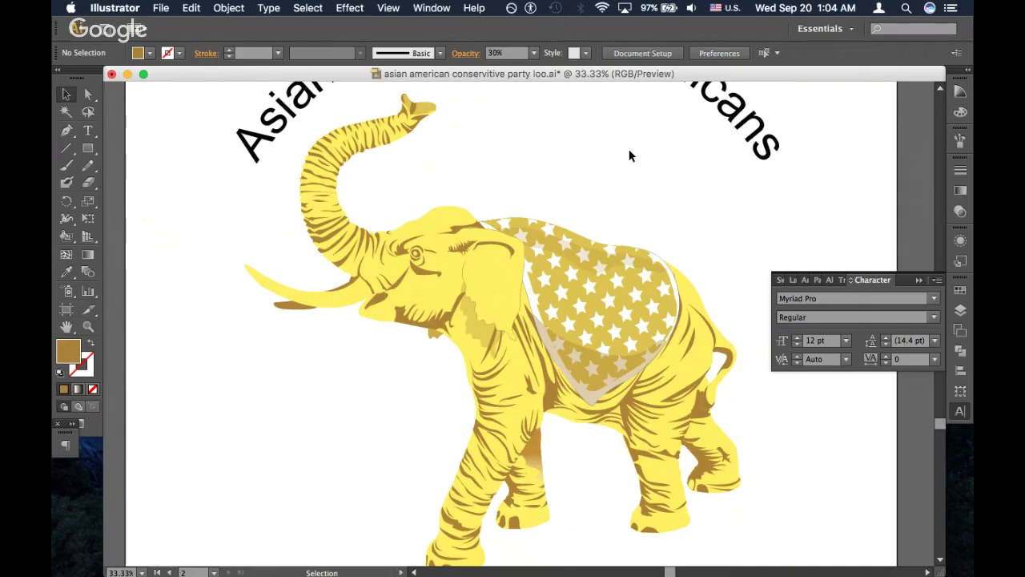
Redraw the ear shadow's rear edge with the Pencil tool so it bulges past the ear's tip toward the blanket
key("super+plus")
key("super+plus")
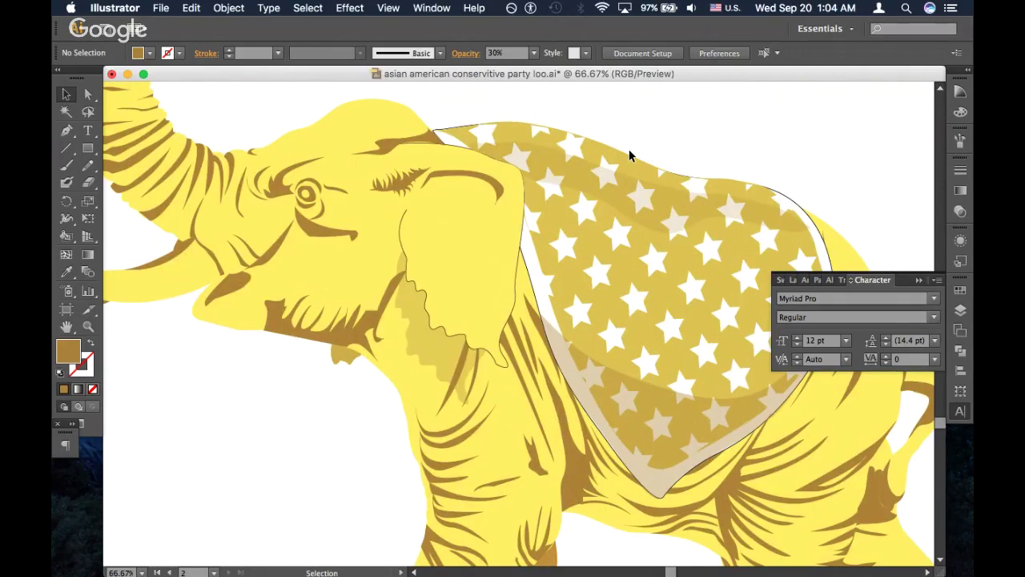
left_click(465, 349, "super")
key("n")
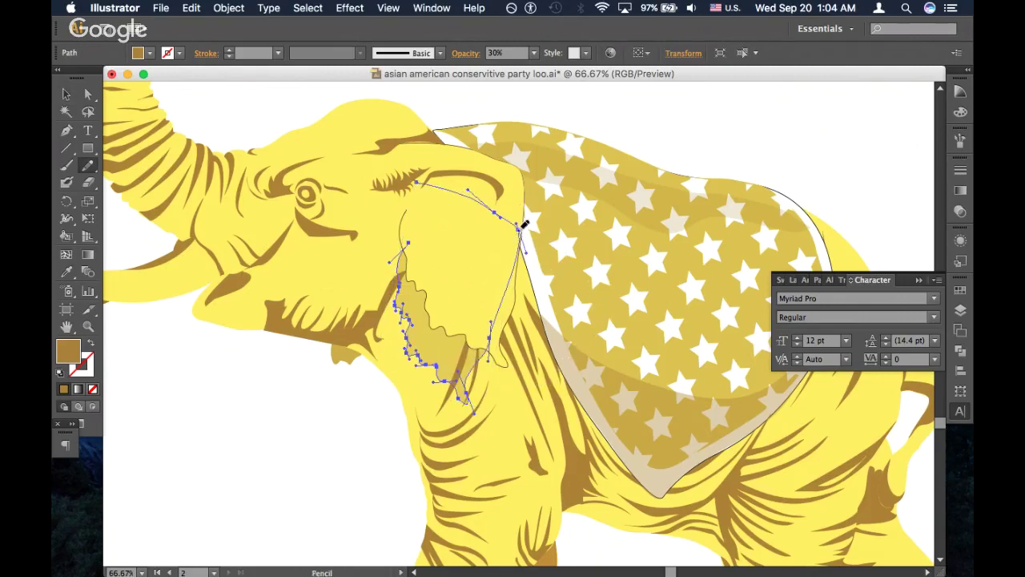
mouse_move(521, 228)
left_mouse_down()
mouse_move(542, 323)
mouse_move(512, 354)
mouse_move(473, 370)
mouse_move(466, 390)
left_mouse_up()
key("super")
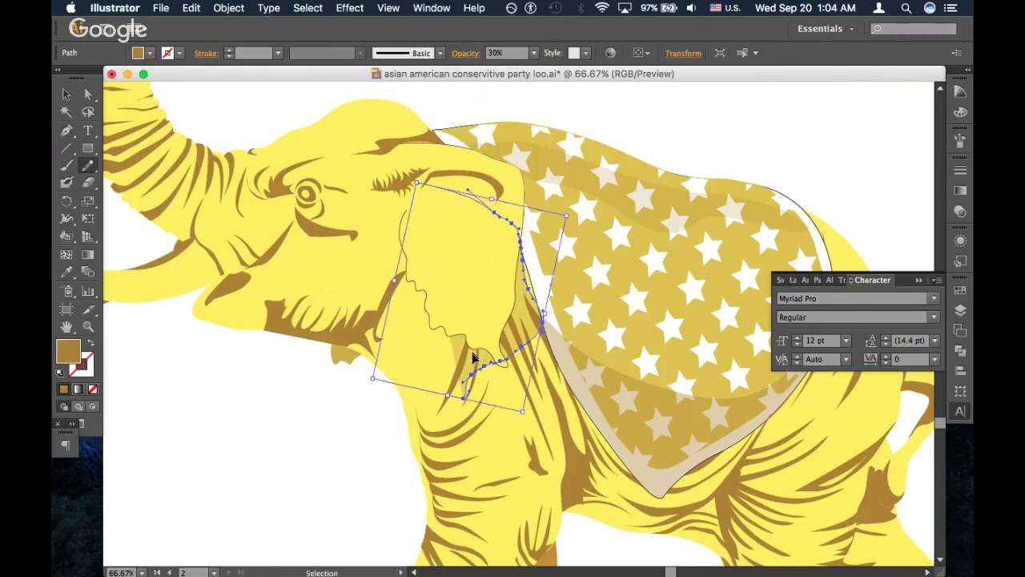
key("super+z")
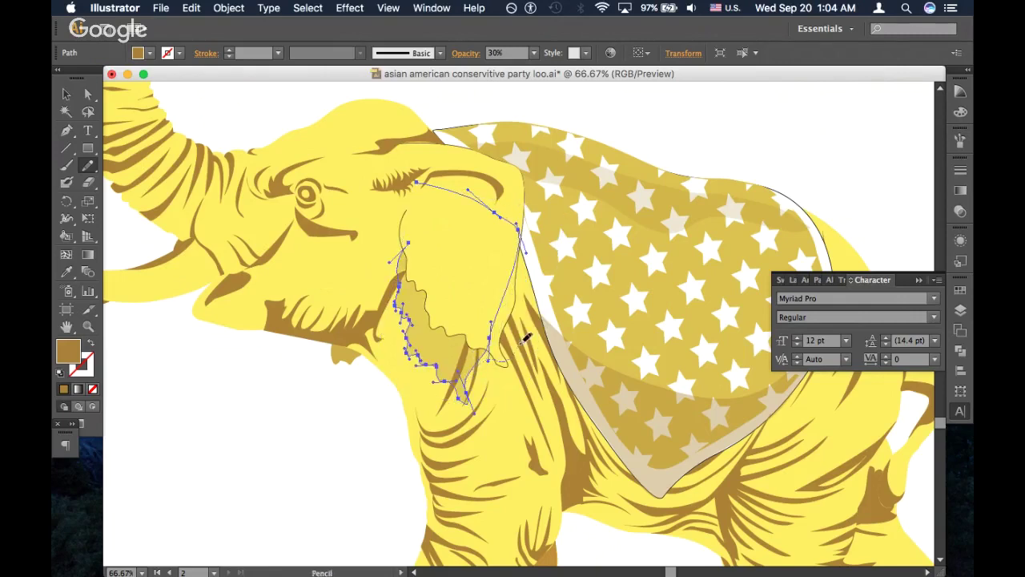
mouse_move(522, 340)
left_mouse_down()
mouse_move(542, 317)
mouse_move(511, 222)
left_mouse_up()
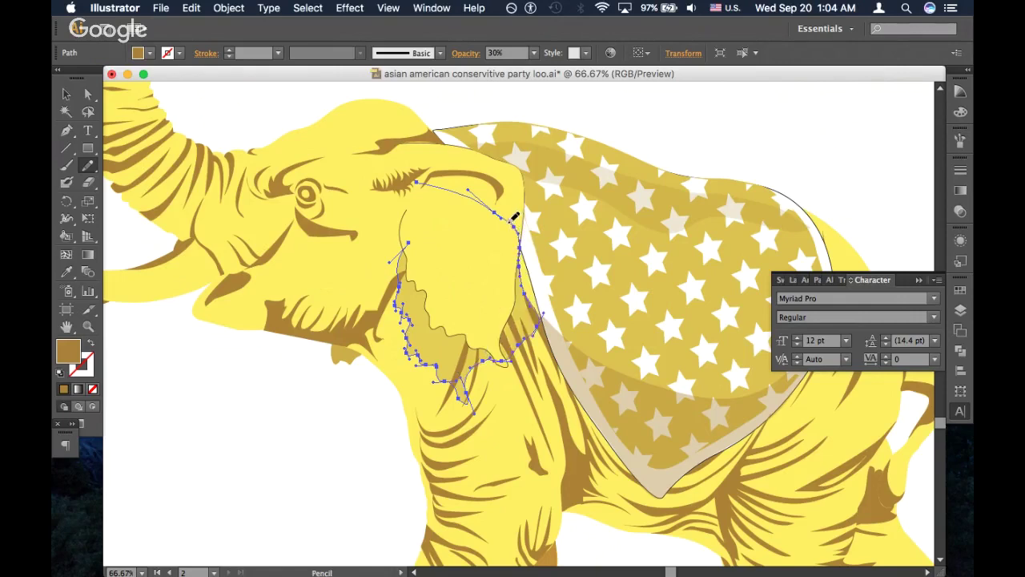
left_click(641, 142, "super")
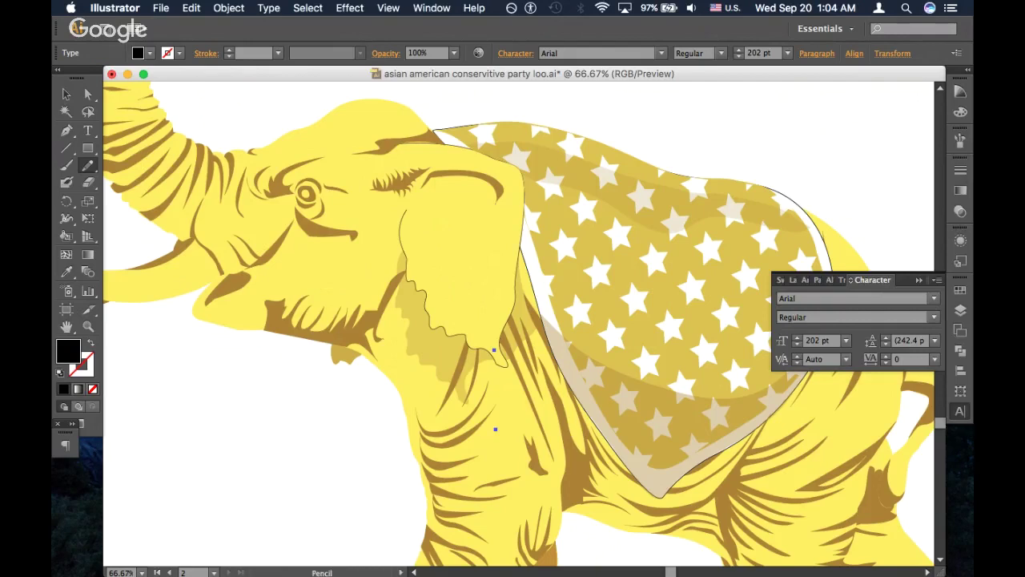
key("super+Tab")
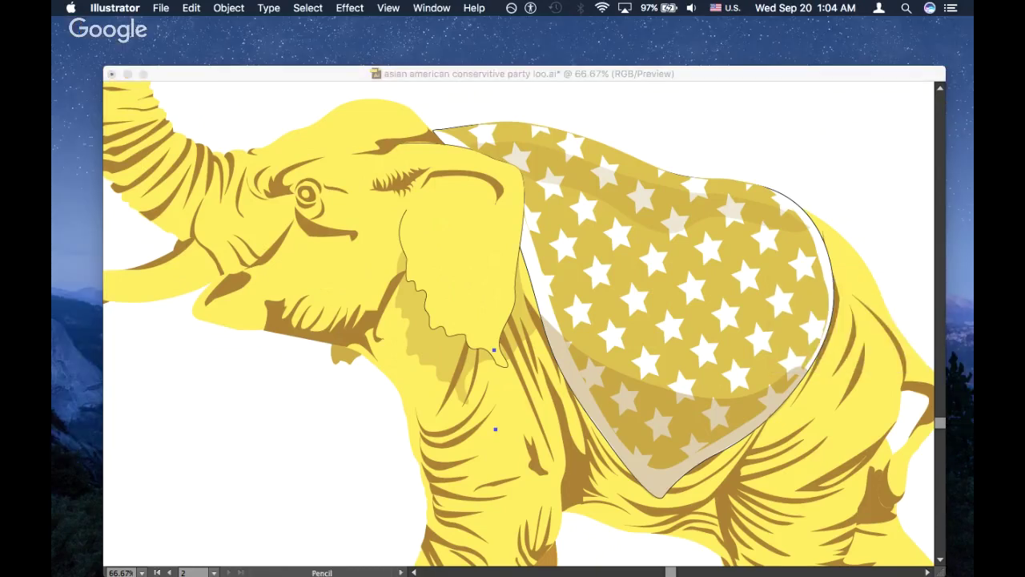
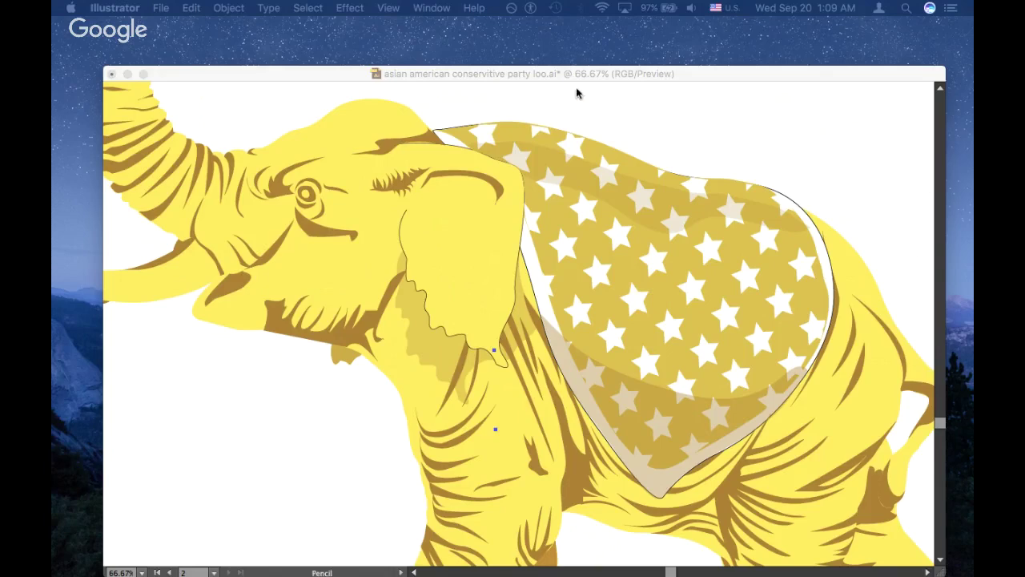
key("Tab")
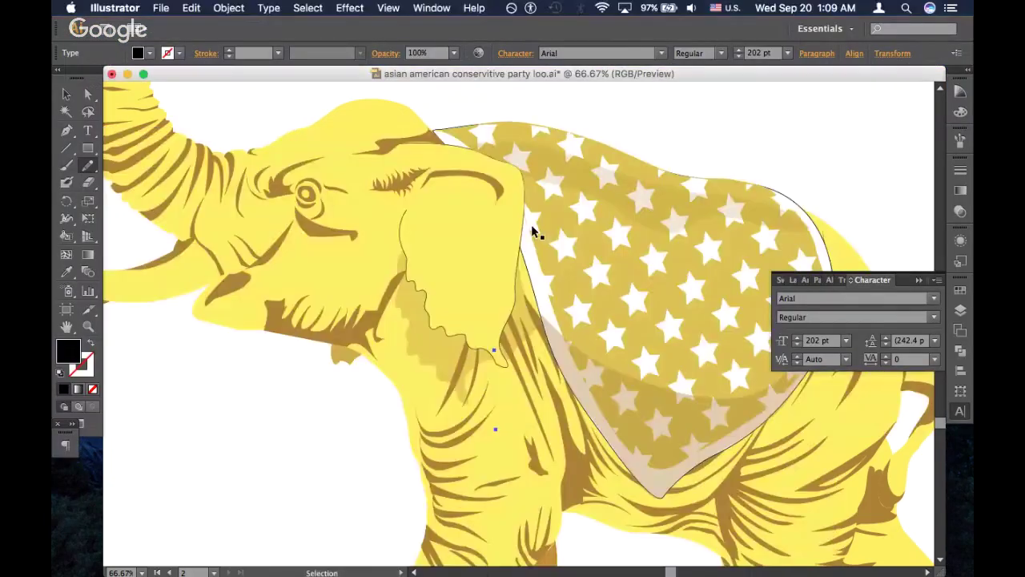
Examine the complete logo, comparing the elephant with the arched text above and below it
key("super+minus")
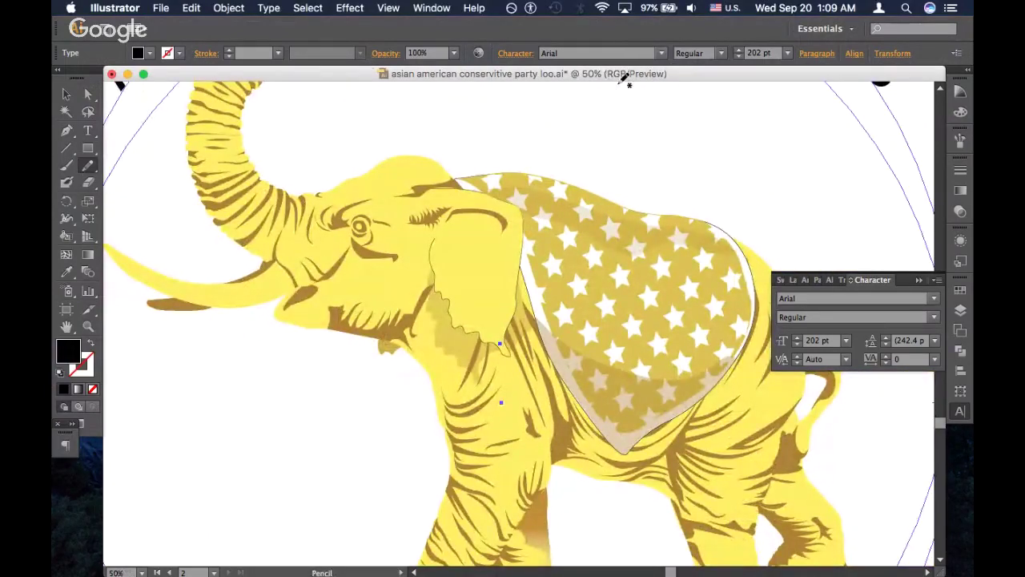
key("super+minus")
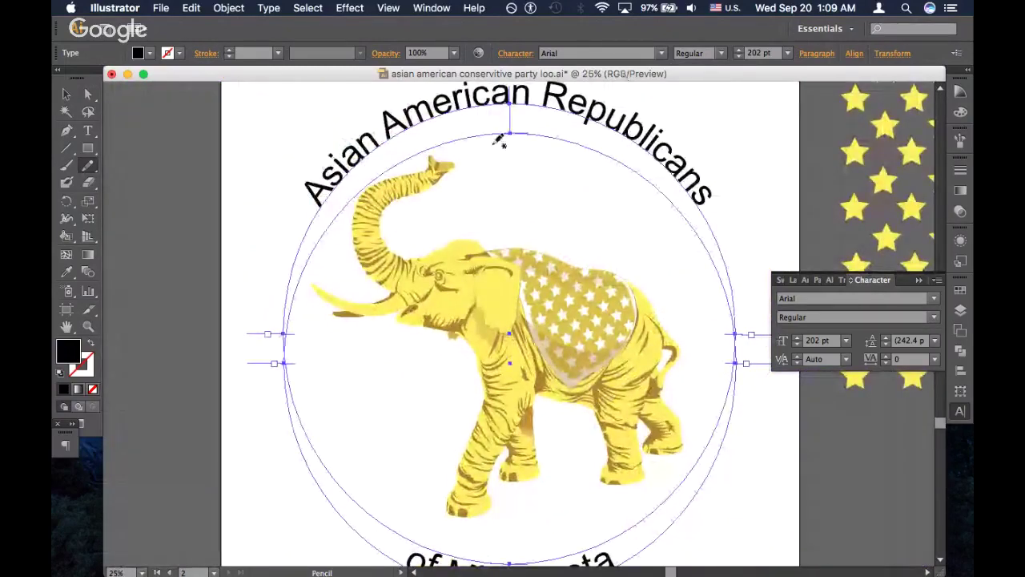
scroll(472, 168, "down", 2)
scroll(444, 198, "down", 2)
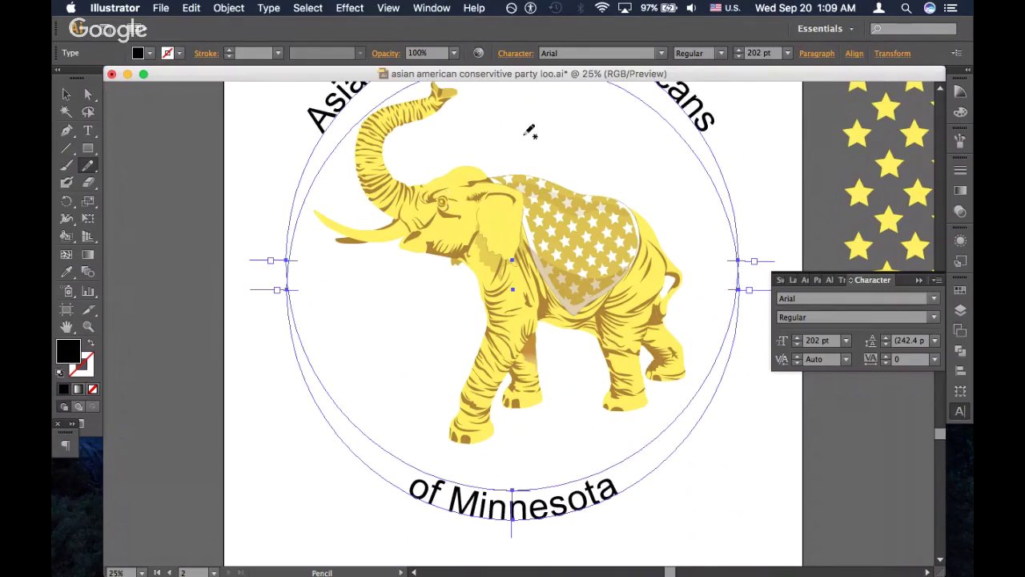
scroll(490, 137, "up", 5)
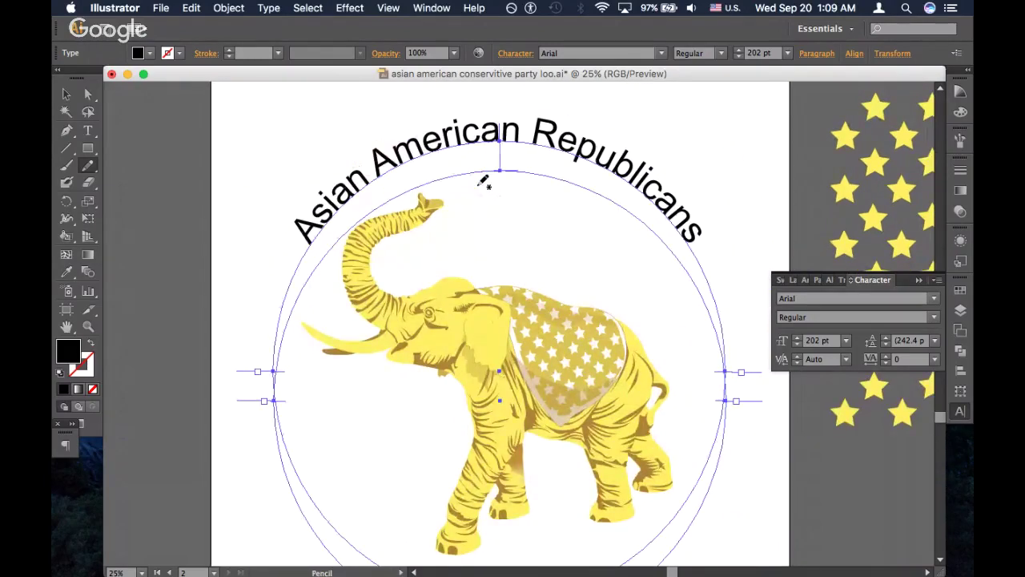
scroll(484, 181, "down", 3)
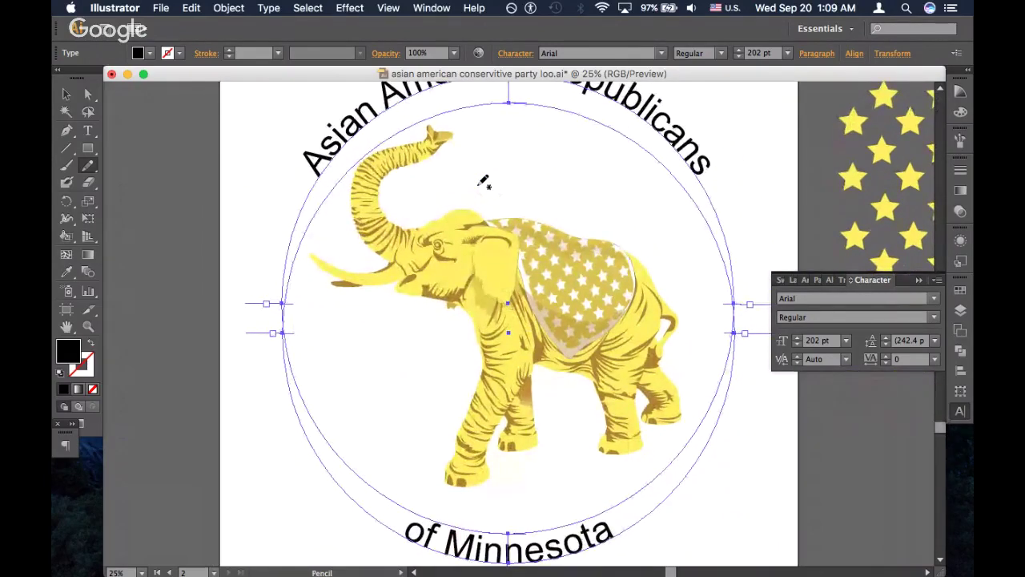
scroll(483, 183, "up", 5)
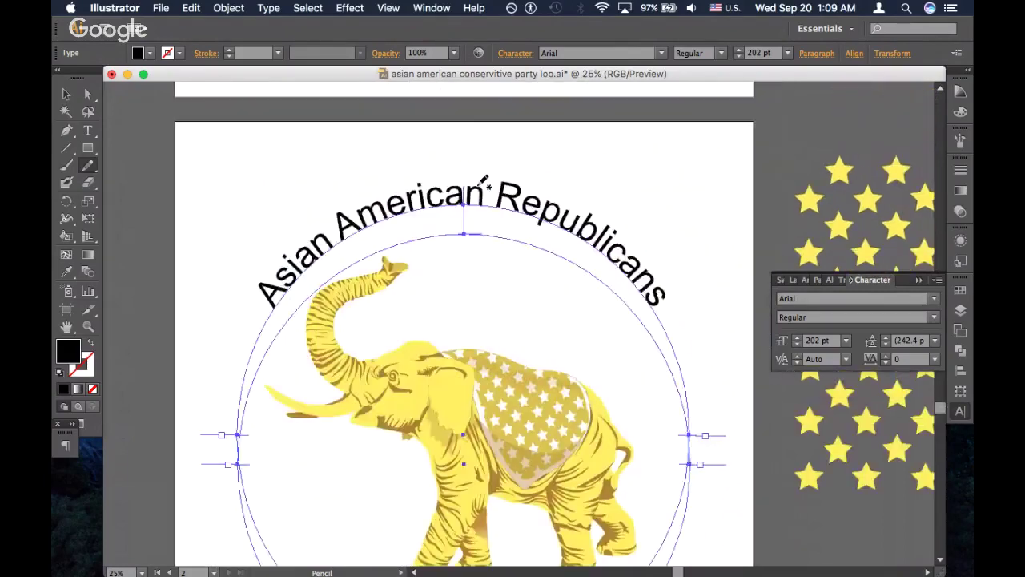
scroll(483, 183, "down", 10)
scroll(483, 182, "right", 2)
scroll(484, 181, "down", 1)
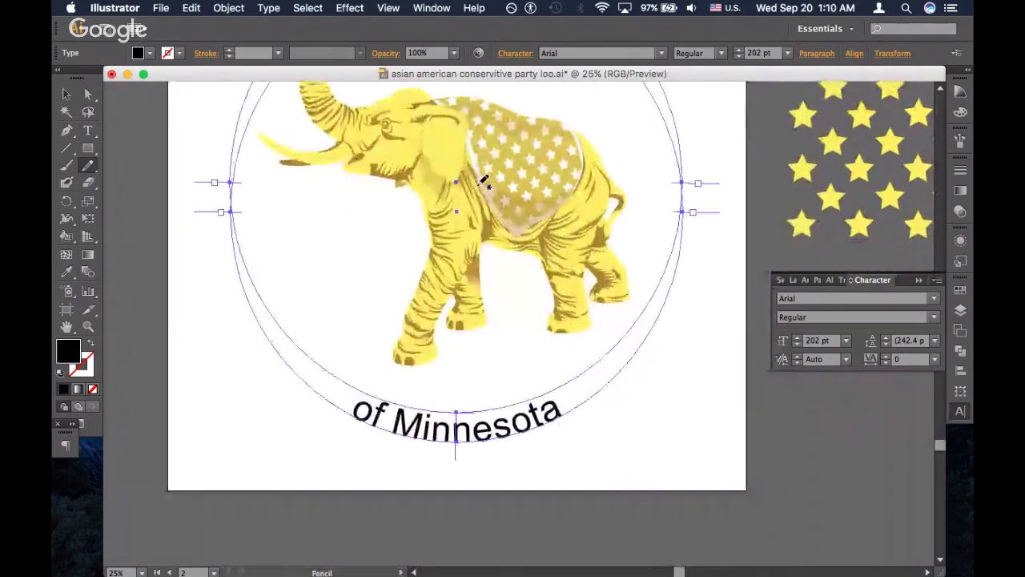
scroll(484, 181, "up", 5)
scroll(484, 183, "up", 1)
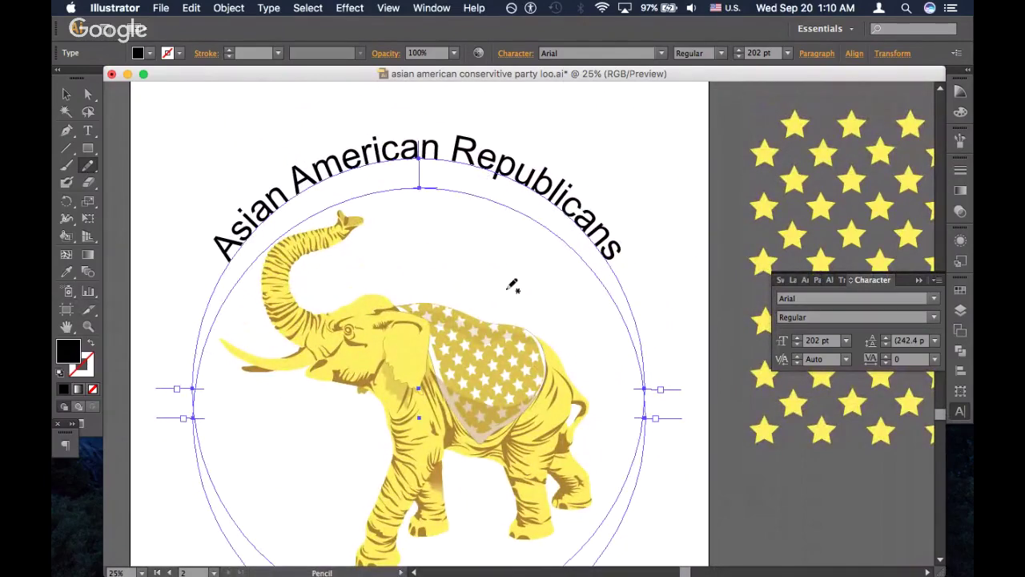
scroll(513, 285, "down", 3)
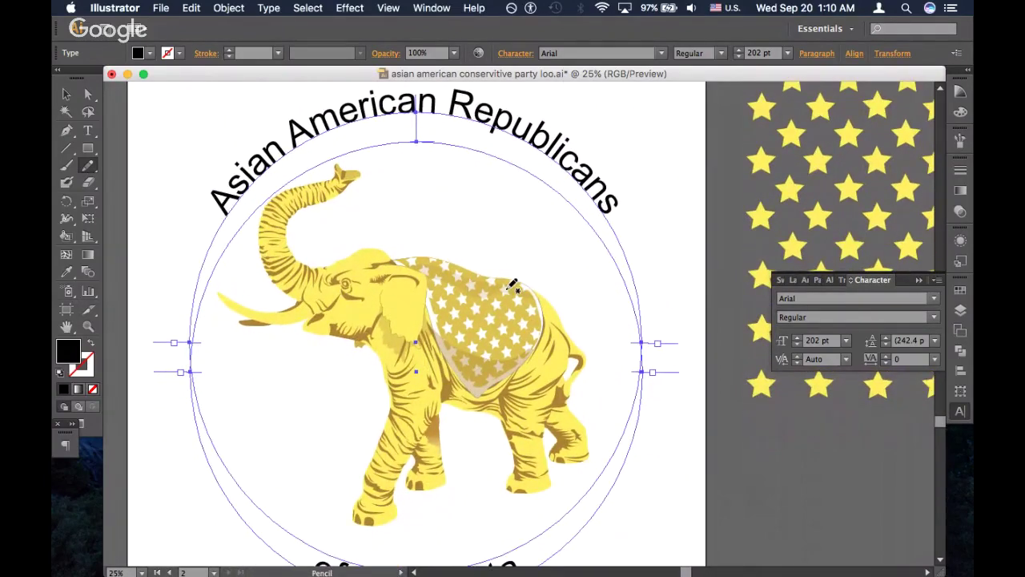
scroll(518, 286, "left", 4)
scroll(517, 286, "up", 1)
key("v")
key("super+minus")
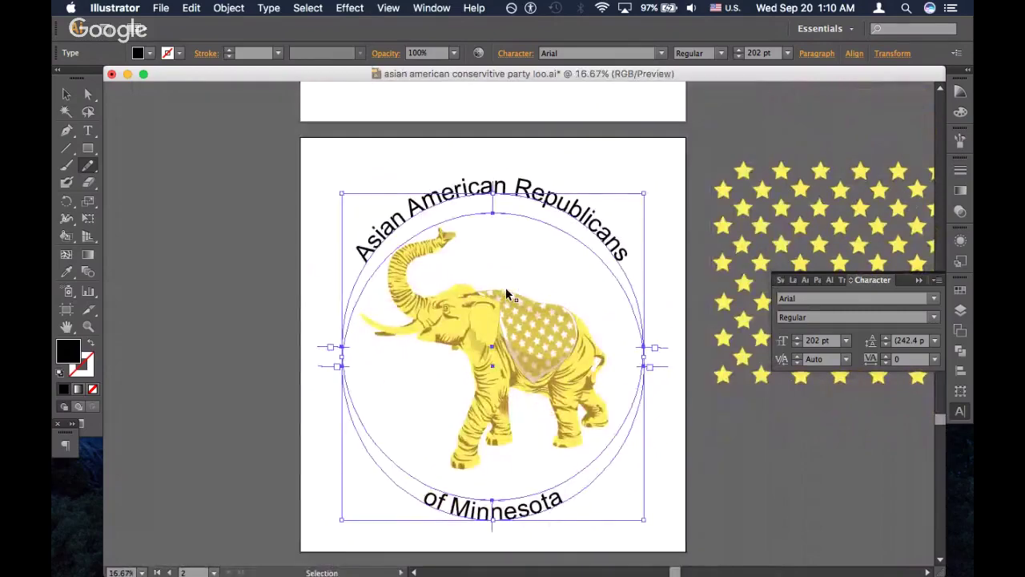
key("super+minus")
Lower the opacity of the brown shadow band along the blanket's upper edge to 10% and deselect it
key("super+equal")
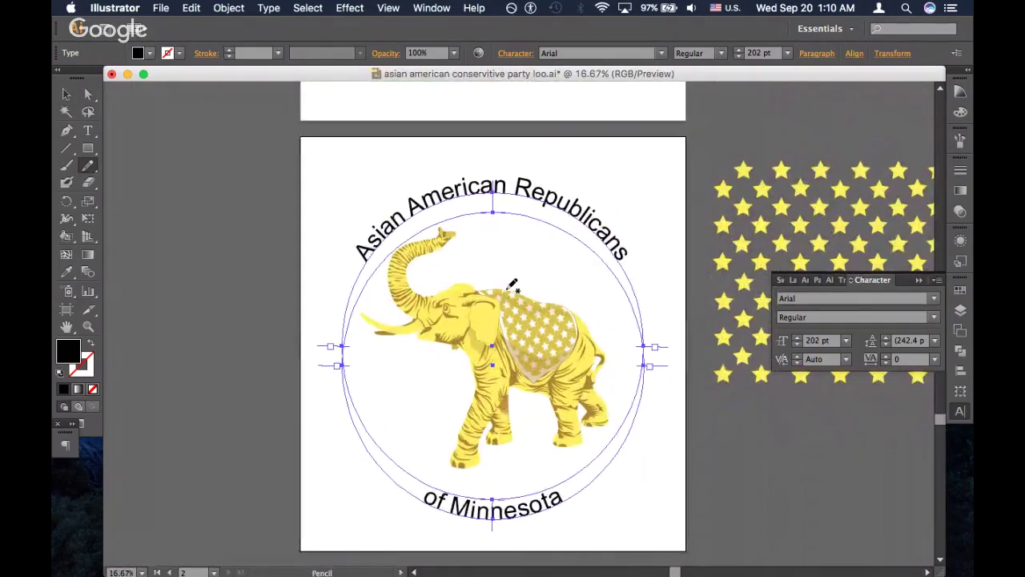
key("super+equal")
key("super+equal")
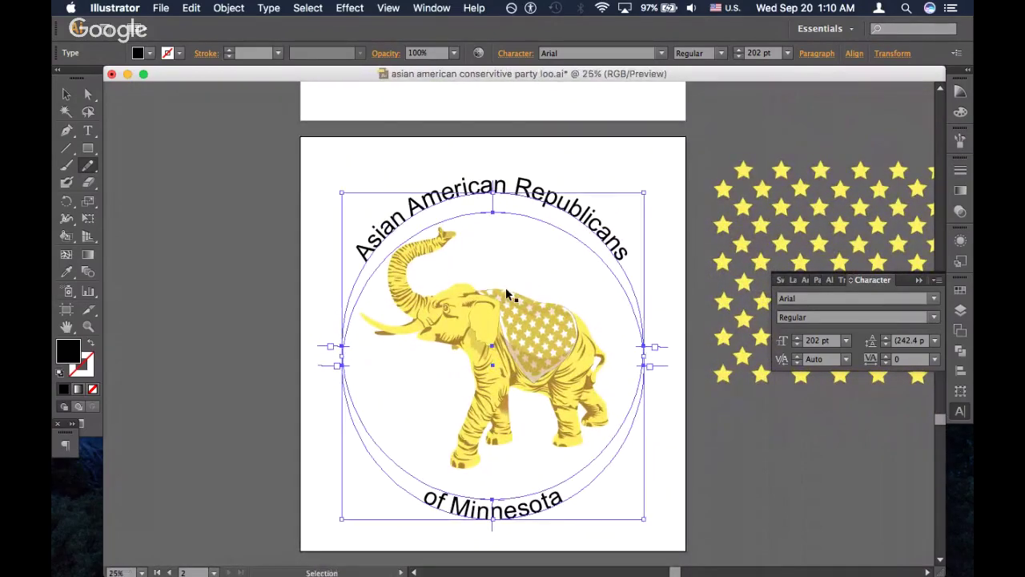
left_click(522, 285)
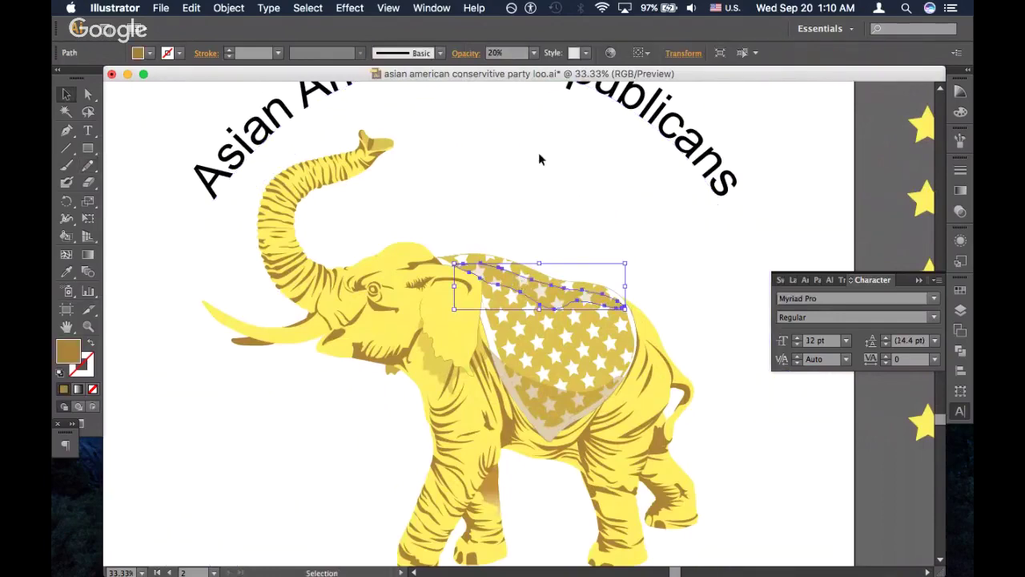
left_click(534, 53)
left_click(550, 84)
left_click(515, 149)
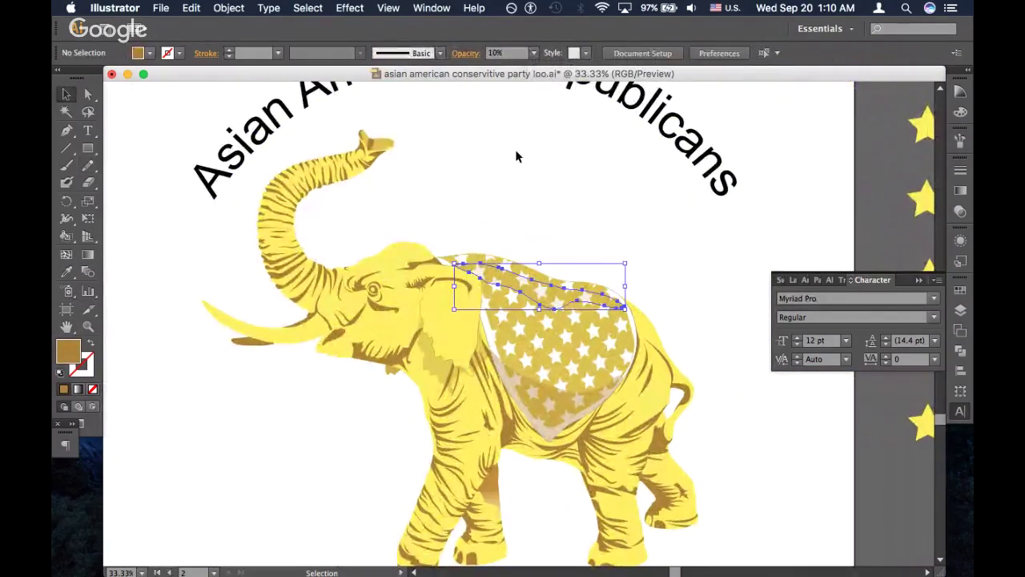
Save the logo file, start exporting it for web and set the exported image's width to 800 px
key("super+minus")
key("super+minus")
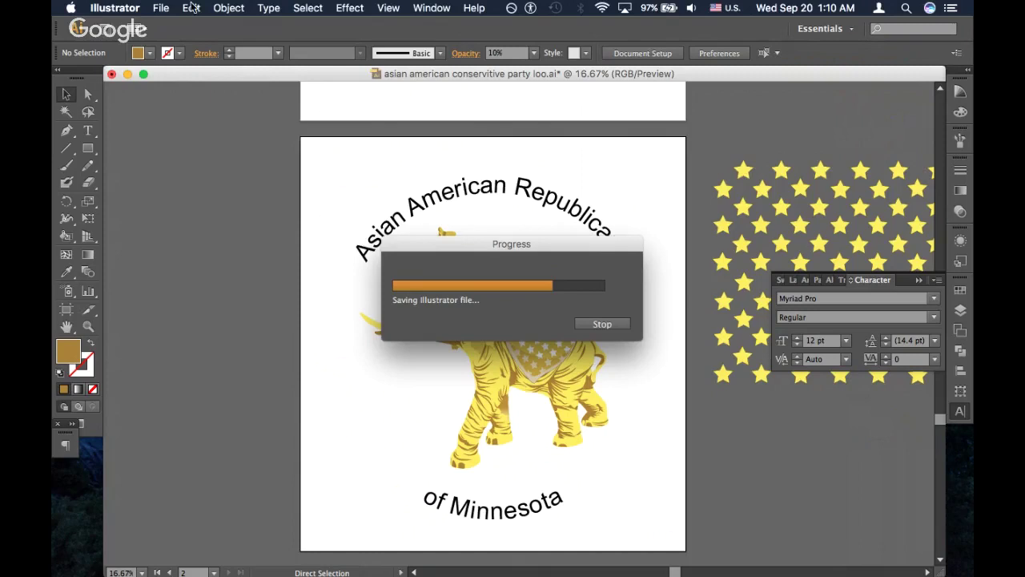
left_click(159, 8)
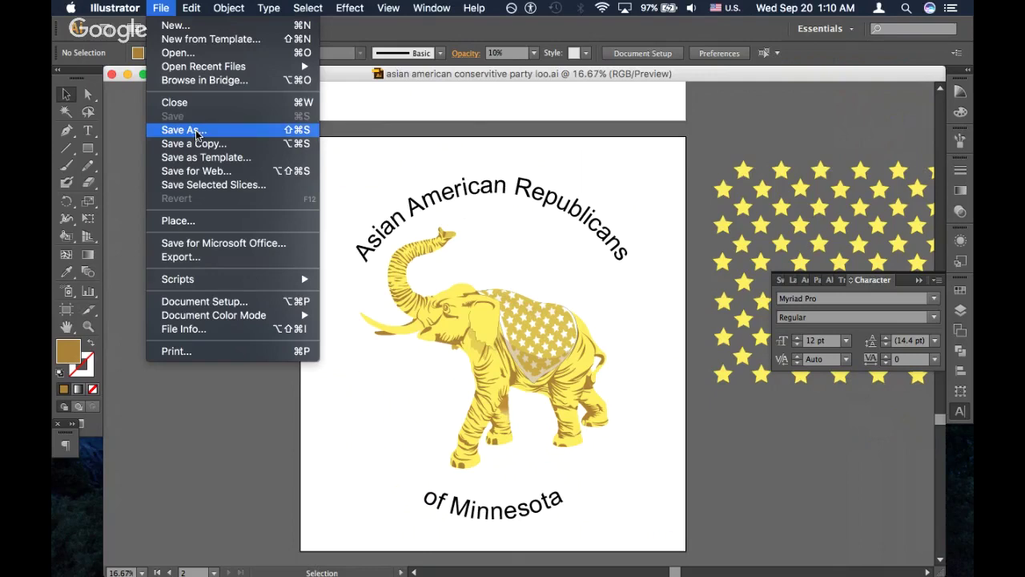
left_click(197, 170)
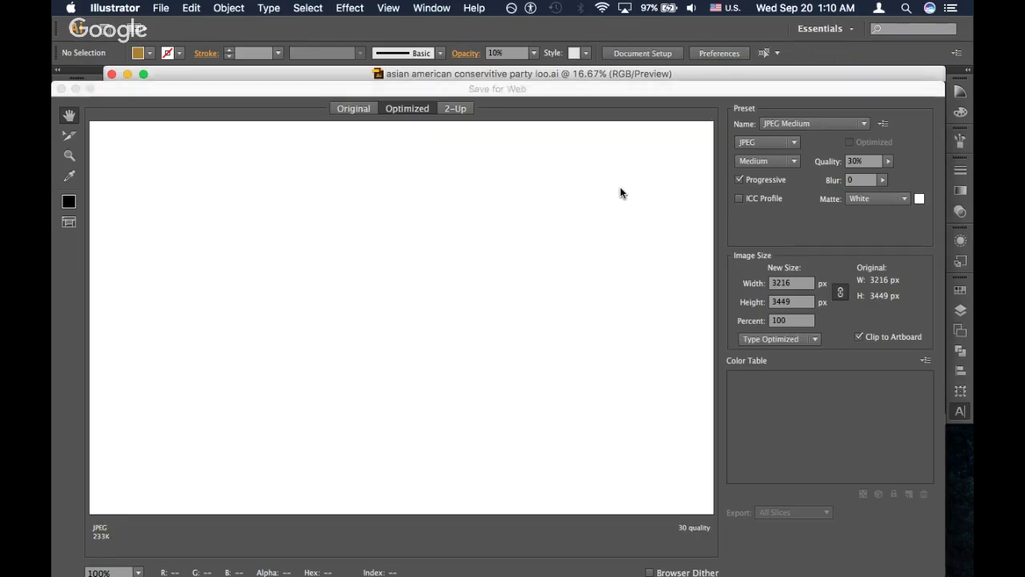
double_click(791, 282)
type("80")
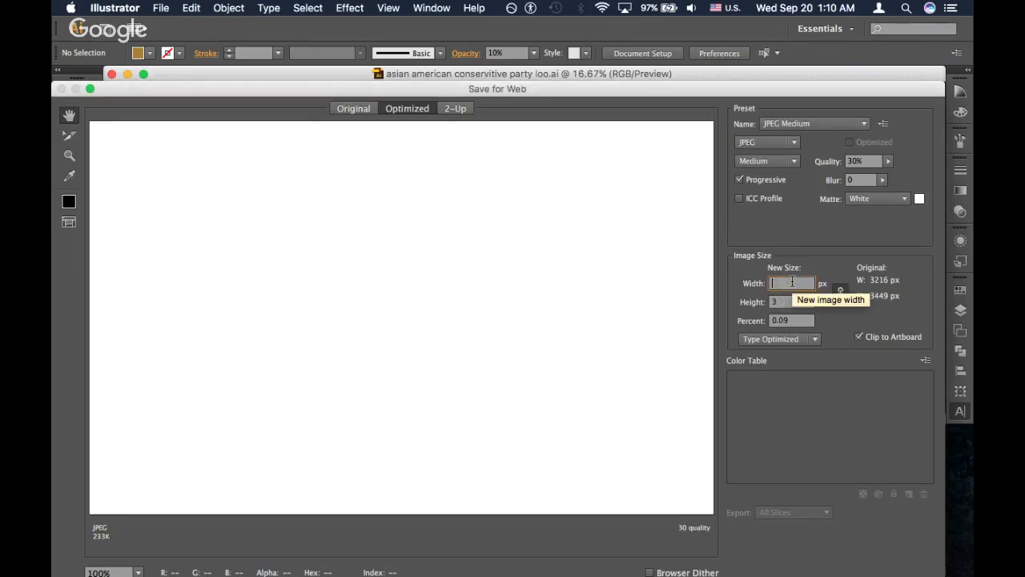
type("0")
key("Tab")
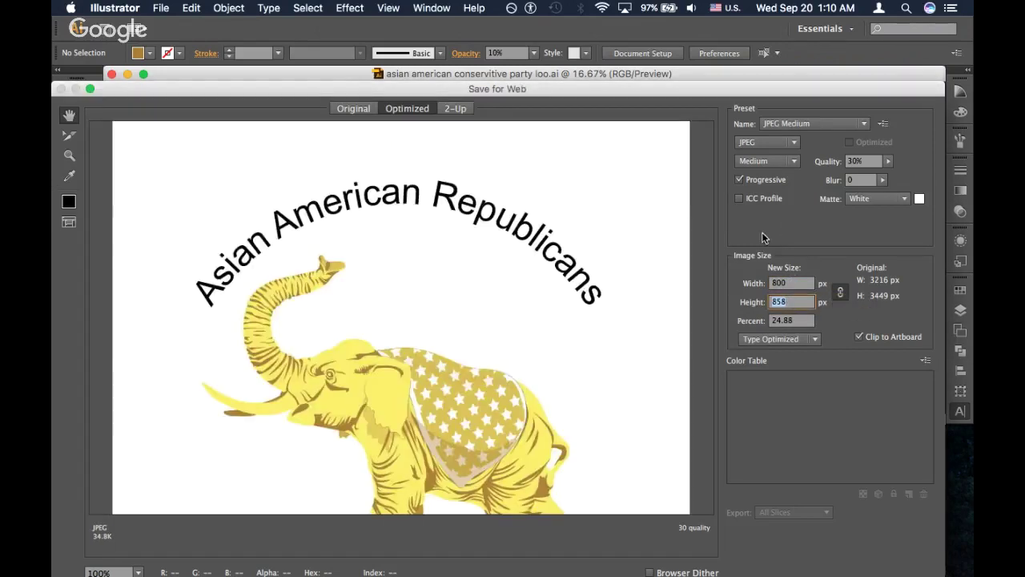
Choose the JPEG High preset for the web export and move the export dialog so its lower controls are reachable
left_click(805, 125)
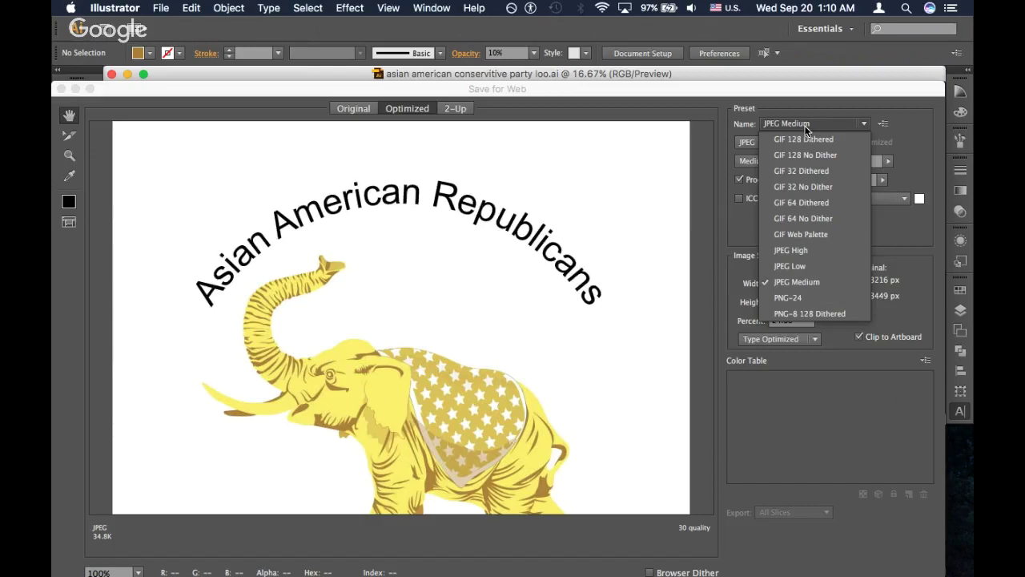
left_click(801, 250)
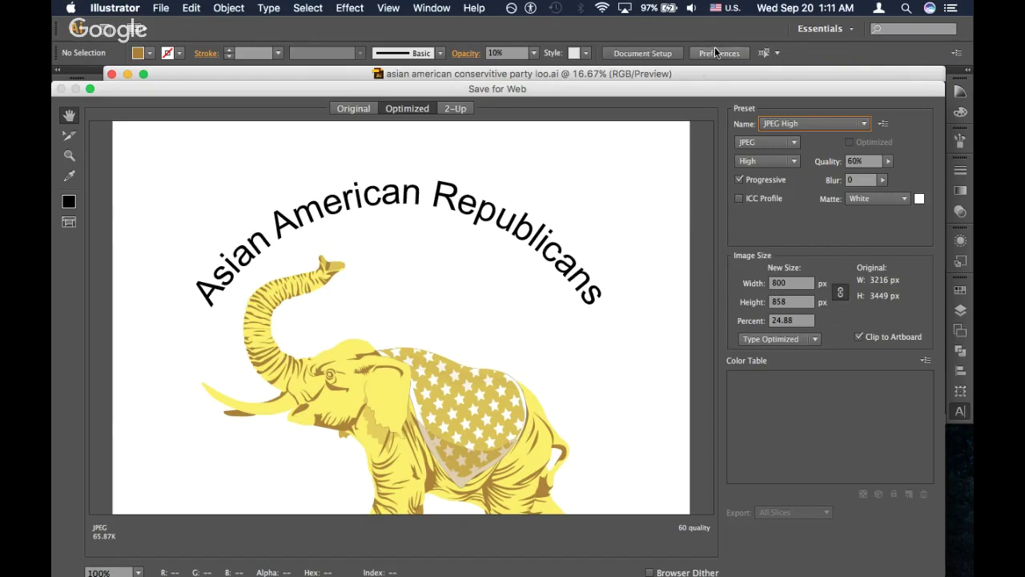
left_click_drag(694, 89, 762, 46)
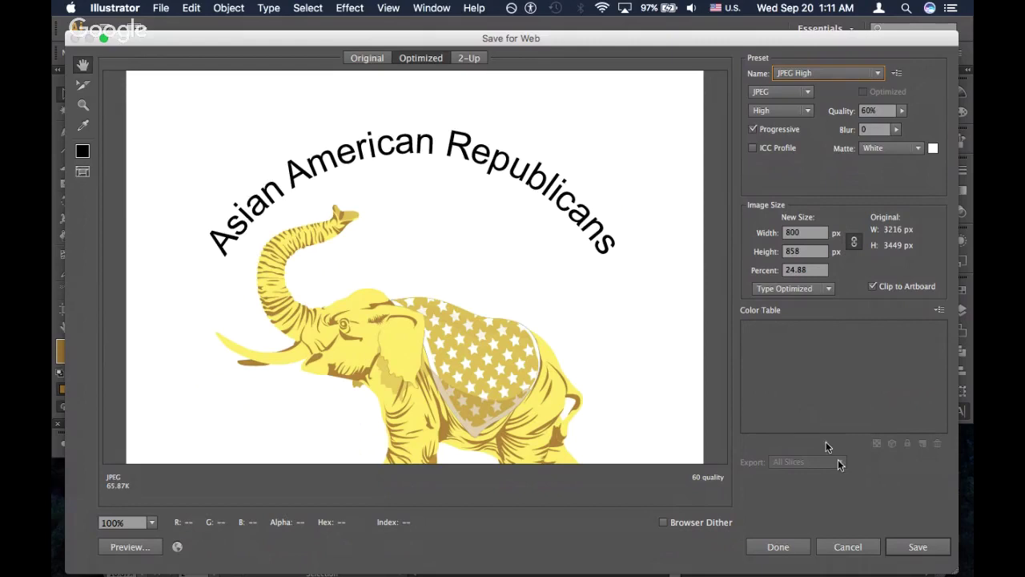
Proceed to saving the optimized image, clear the suggested file name and choose the political logo golden elephant folder in 2017 7July
left_click(899, 552)
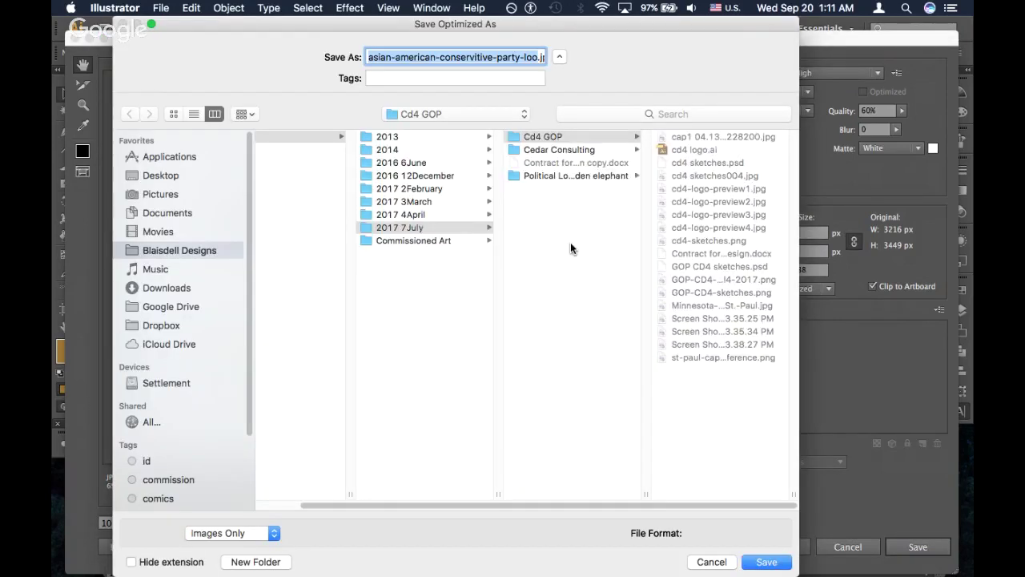
left_click(602, 177)
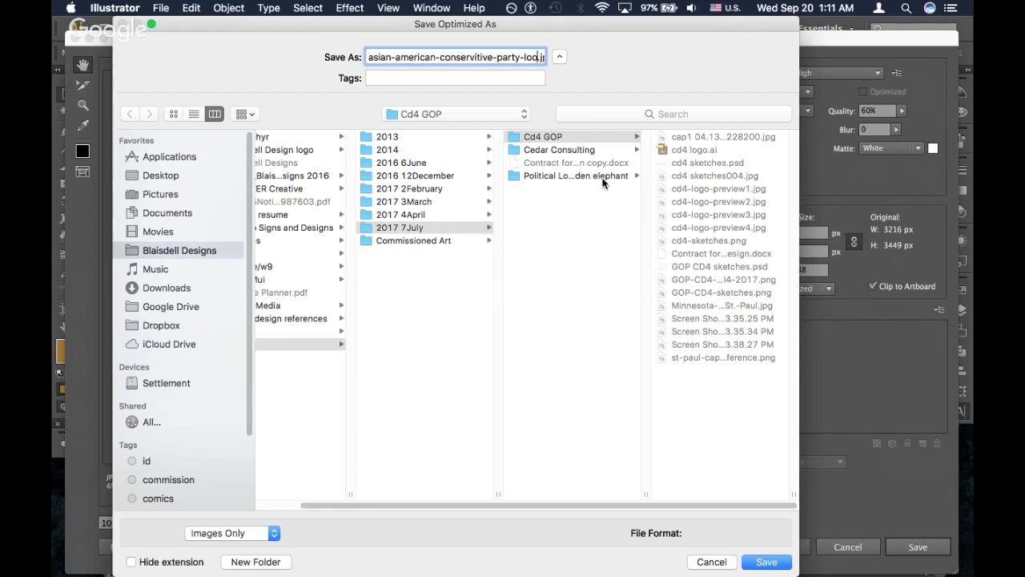
key("BackSpace")
key("super+BackSpace")
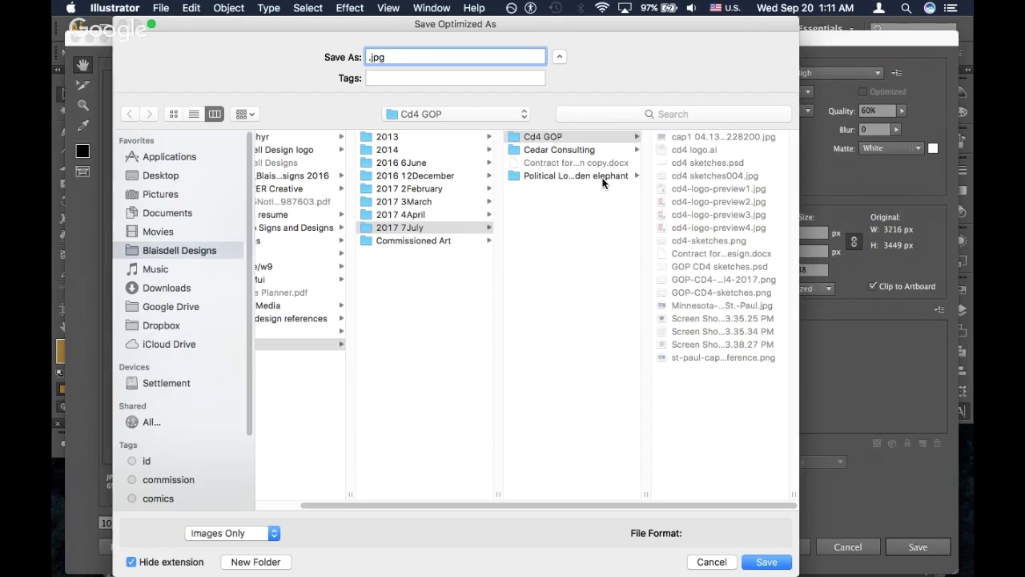
left_click(597, 175)
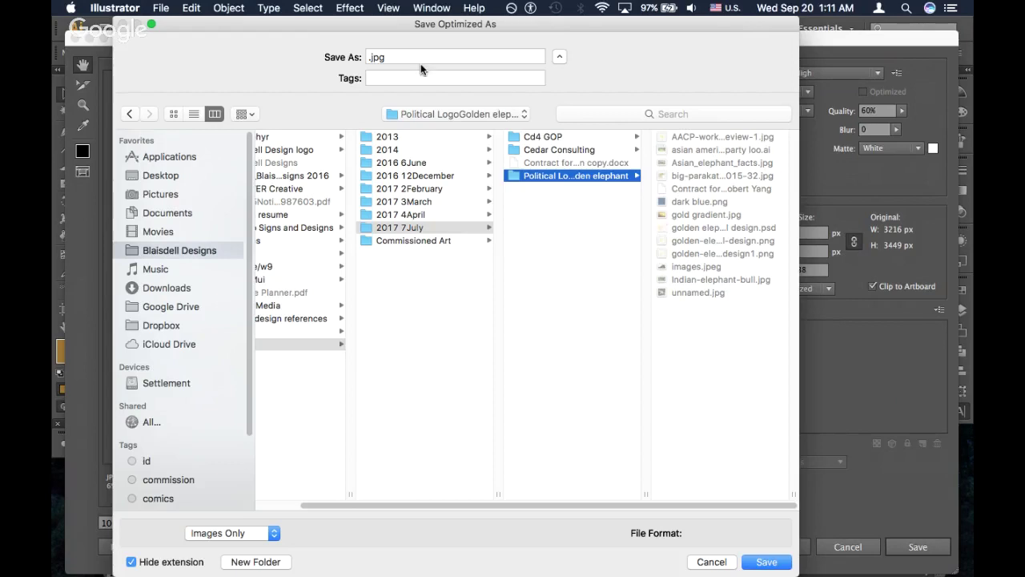
Name the exported image "aarp logo preview.jpg" and save it
left_click(368, 58)
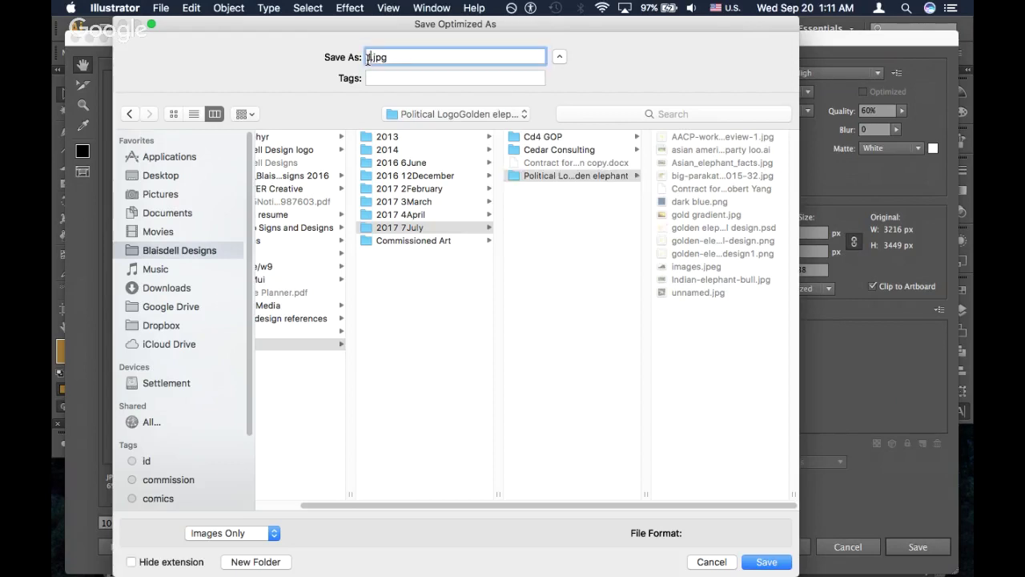
type("logo")
type("ga")
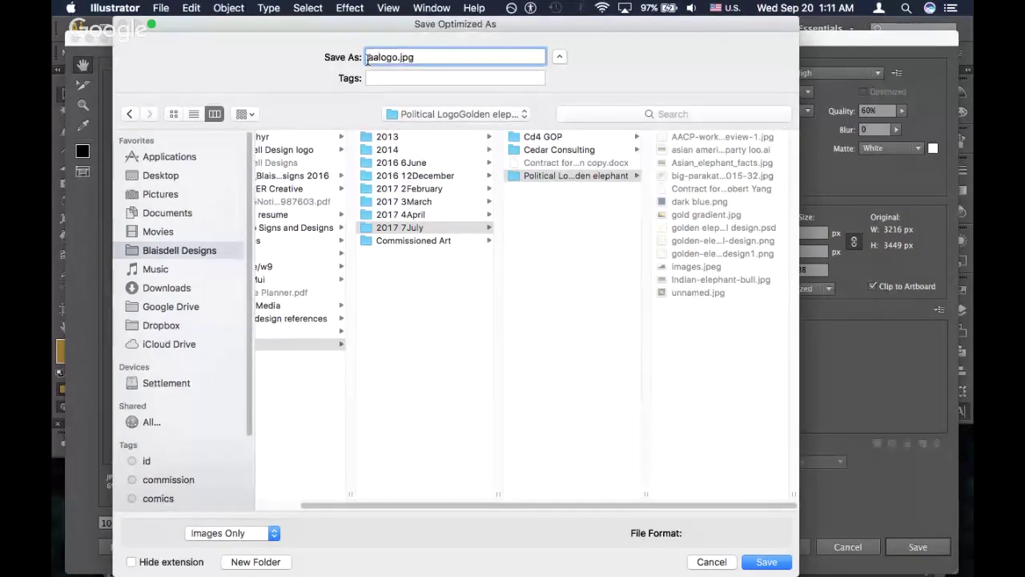
type("rp")
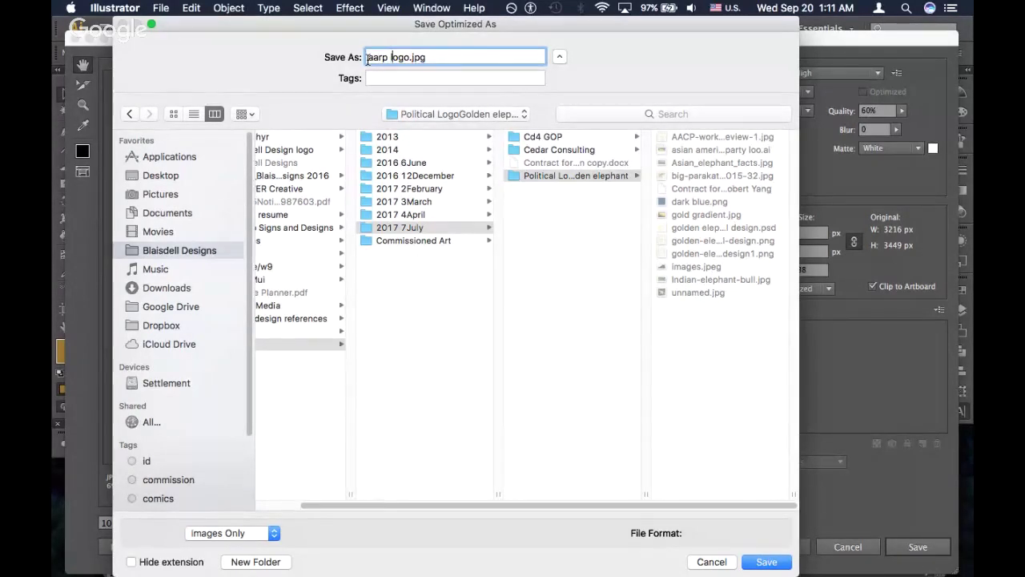
key("Right")
key("Right")
key("Right")
key("Right")
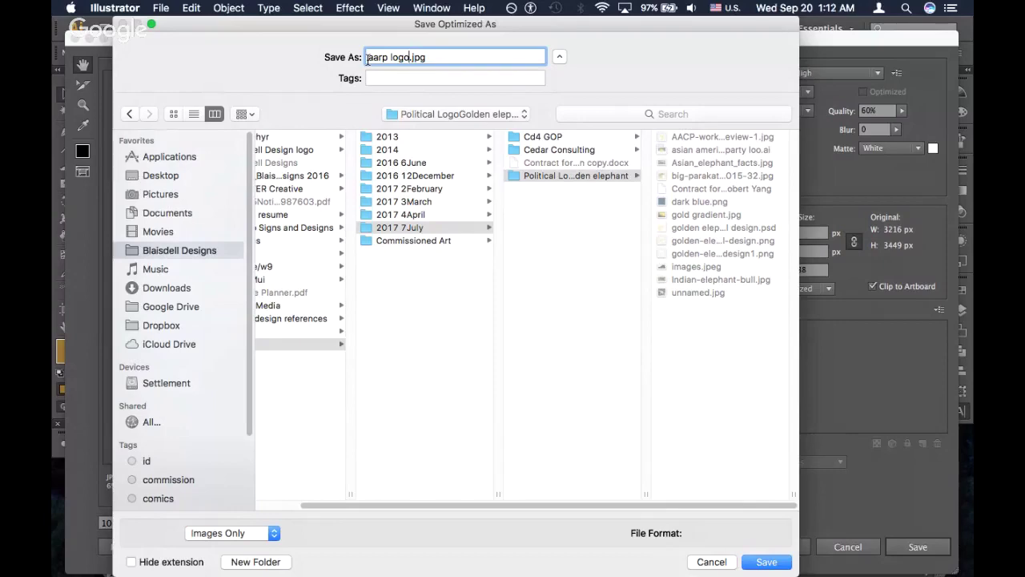
type("preview")
key("Return")
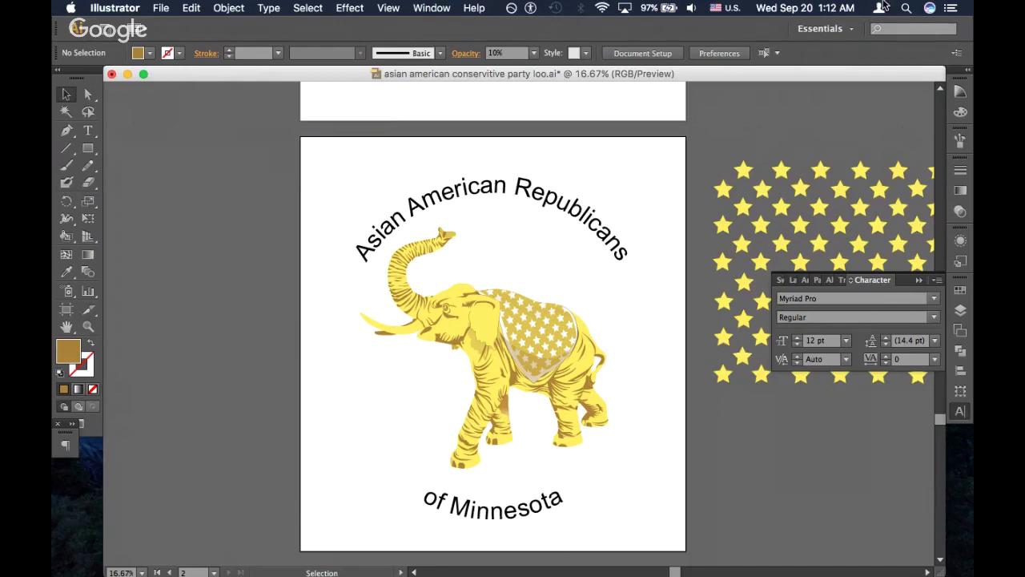
Examine the elephant's ear shadow, head and starred blanket at different magnifications
key("super+Tab")
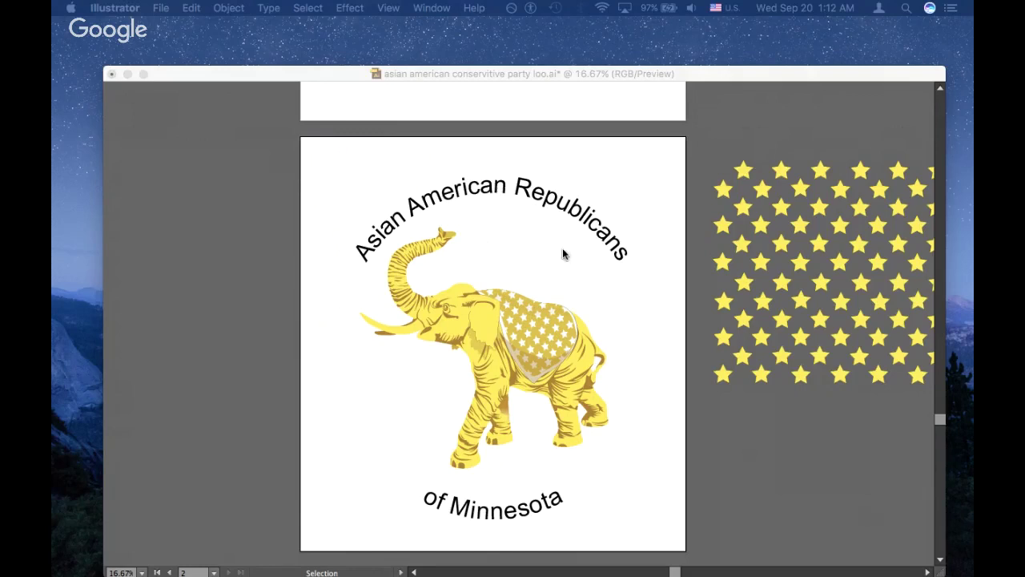
left_click(693, 73)
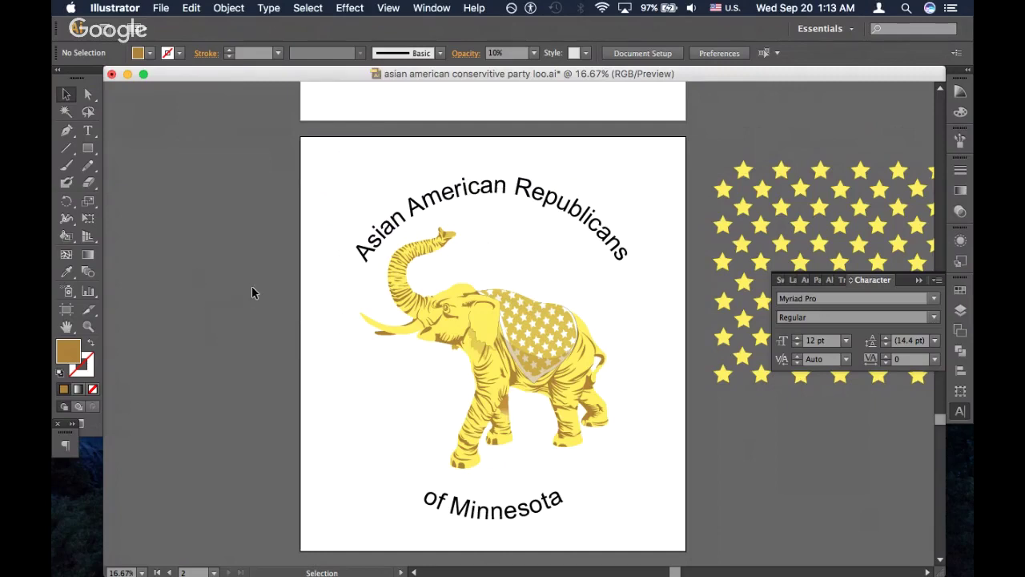
key("super+equal")
key("super+equal")
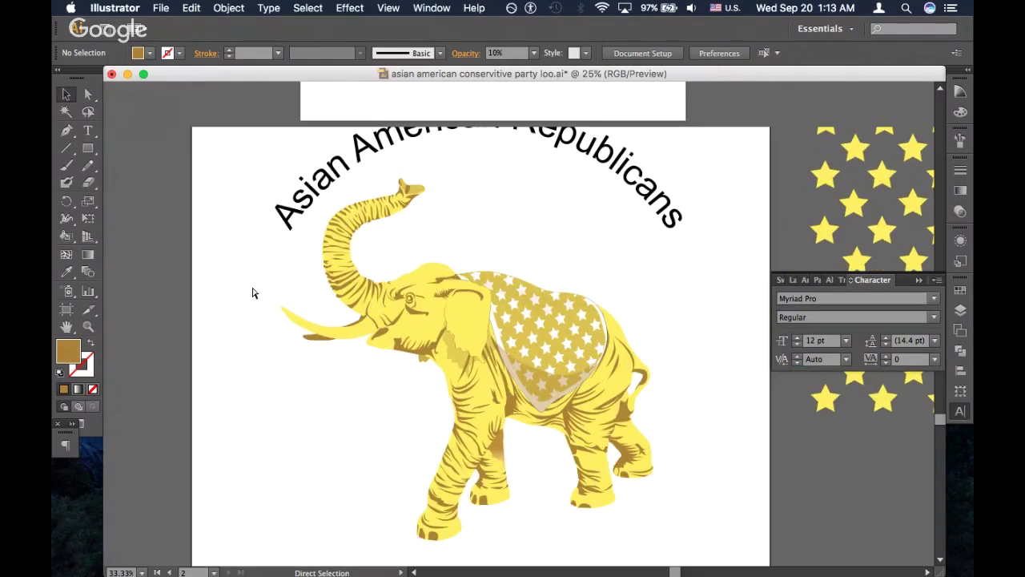
key("super+equal")
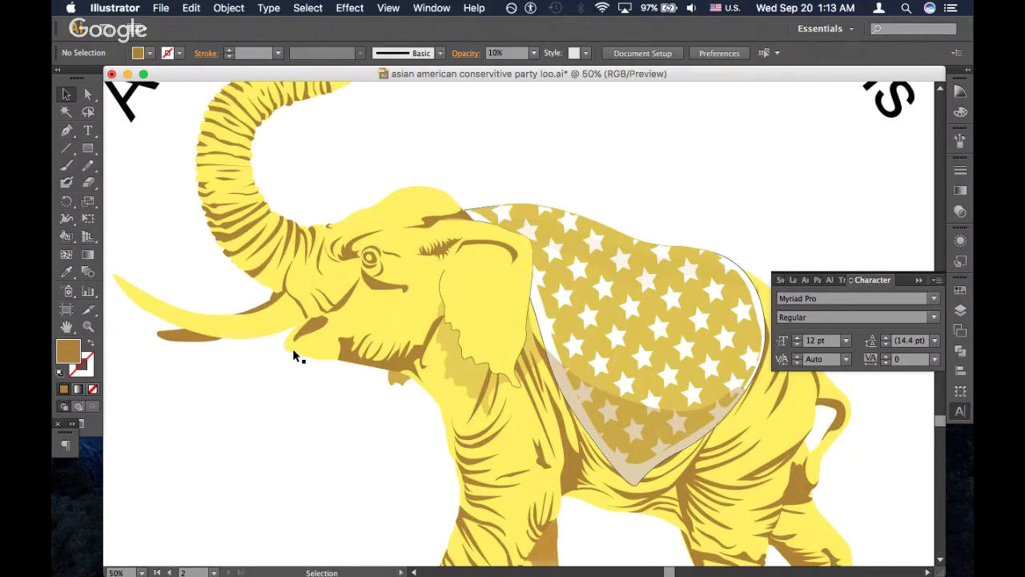
key("super+minus")
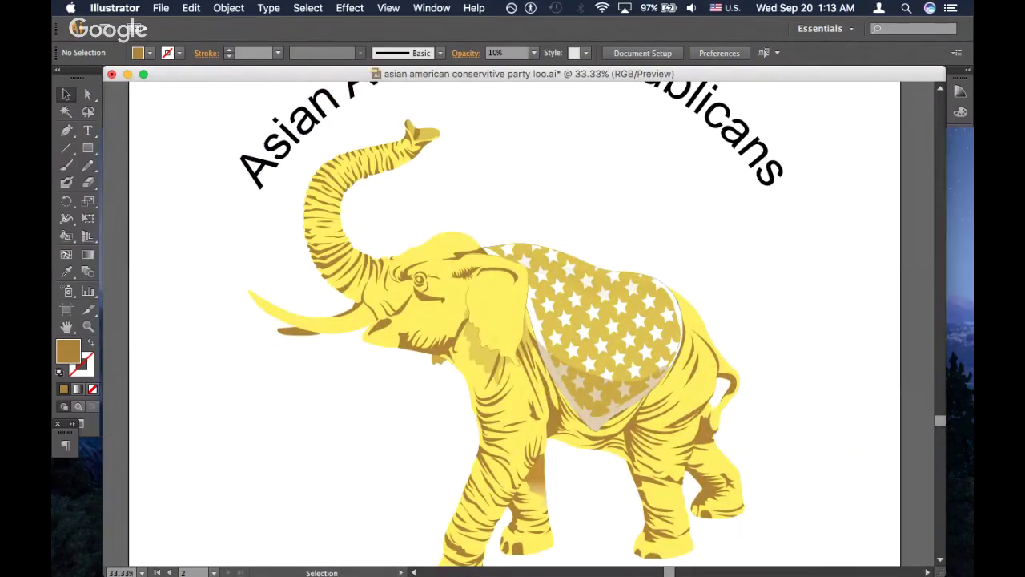
key("super+Tab")
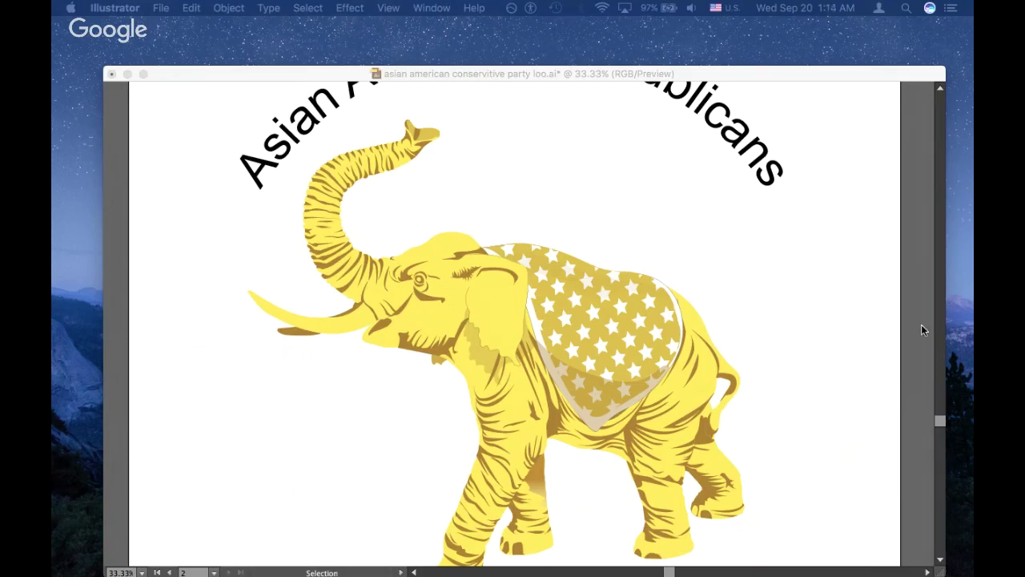
left_click(572, 72)
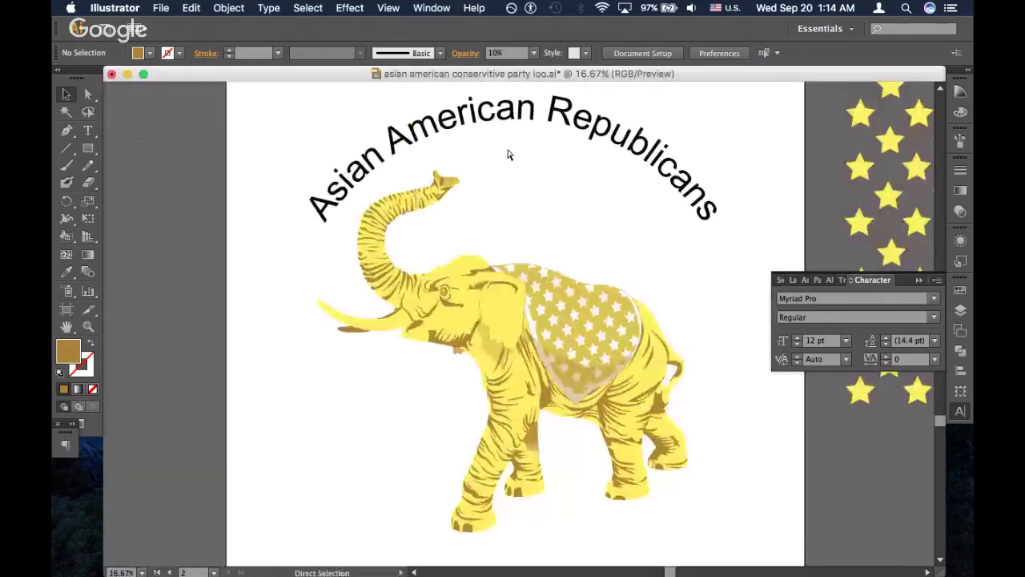
Save the logo document again with the whole artboard in view
key("super+minus")
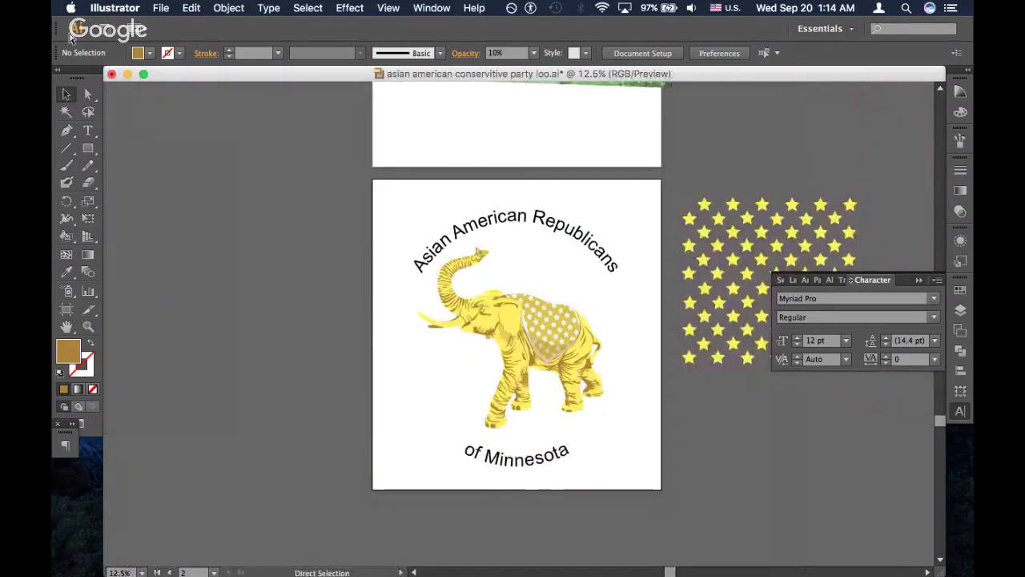
key("super+s")
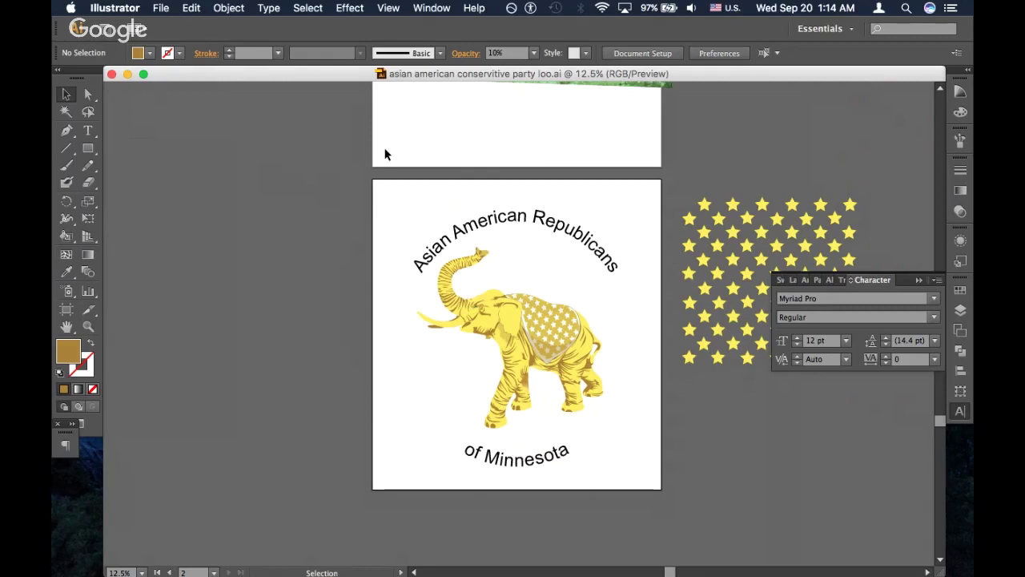
left_click(144, 74)
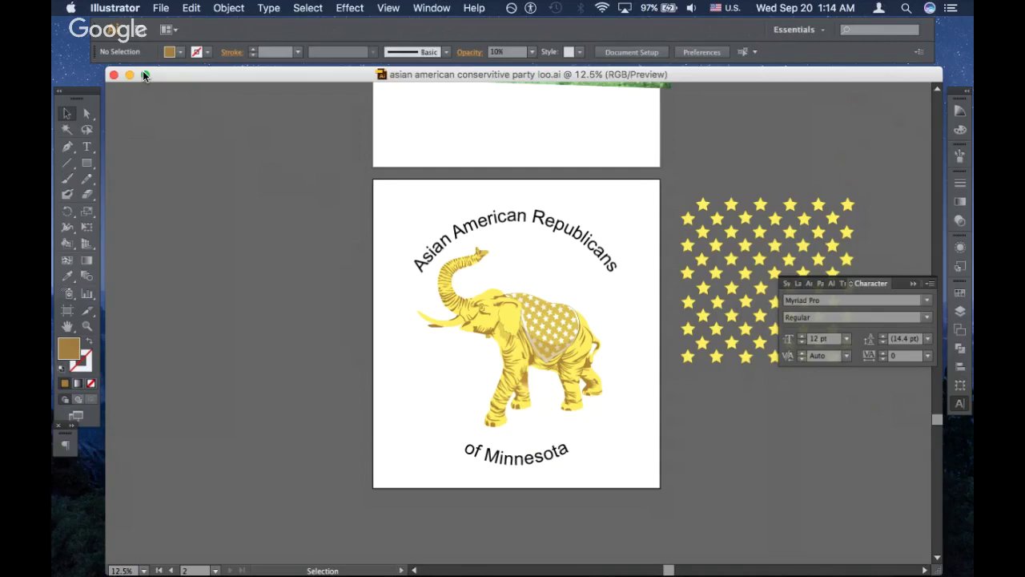
Create a new blank document with the default name and settings
left_click(161, 7)
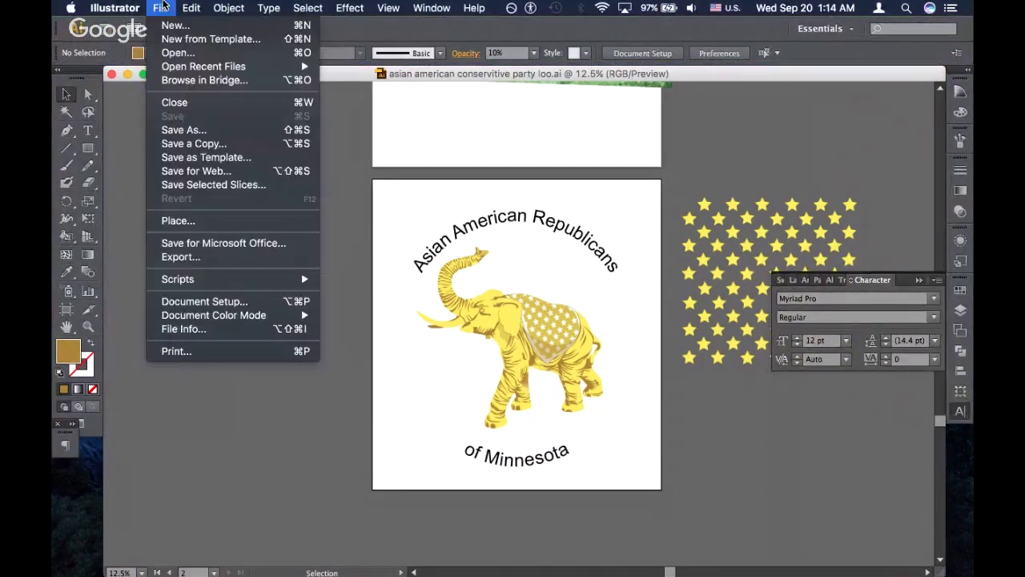
left_click(178, 25)
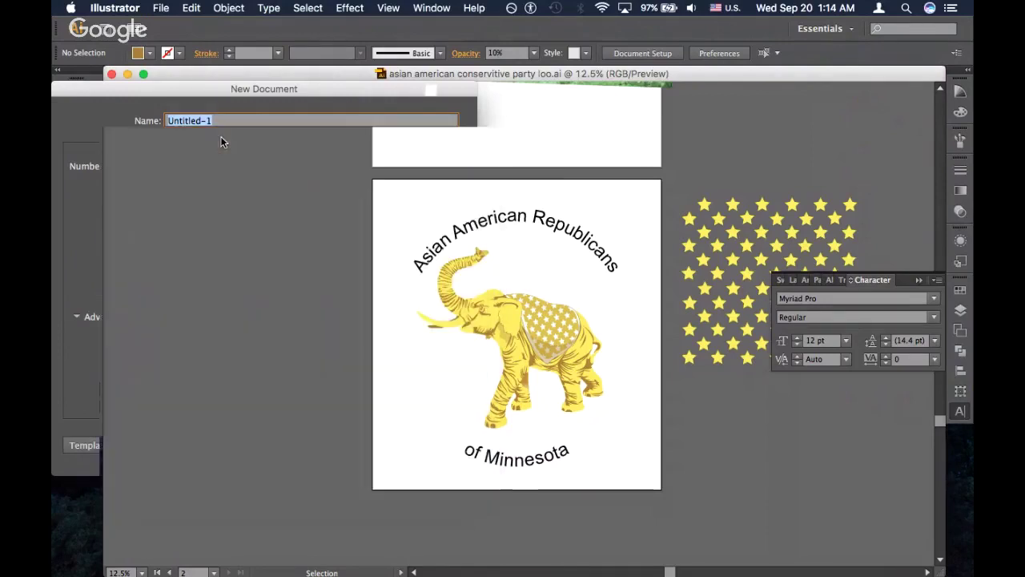
key("Return")
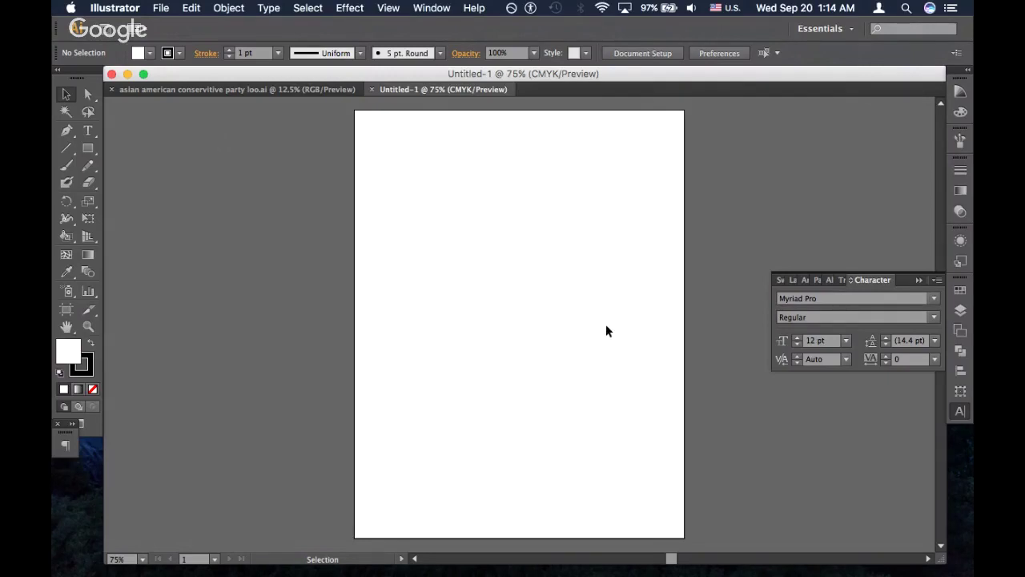
Draw a closed, rounded freehand outline in the upper middle of the page with the Pencil tool
key("n")
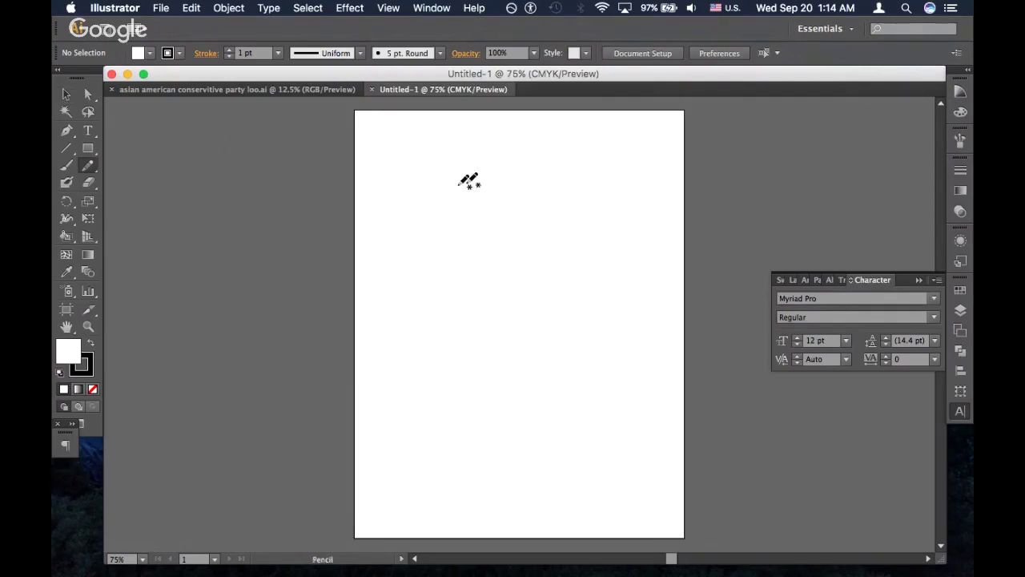
left_click_drag(448, 223, 599, 250)
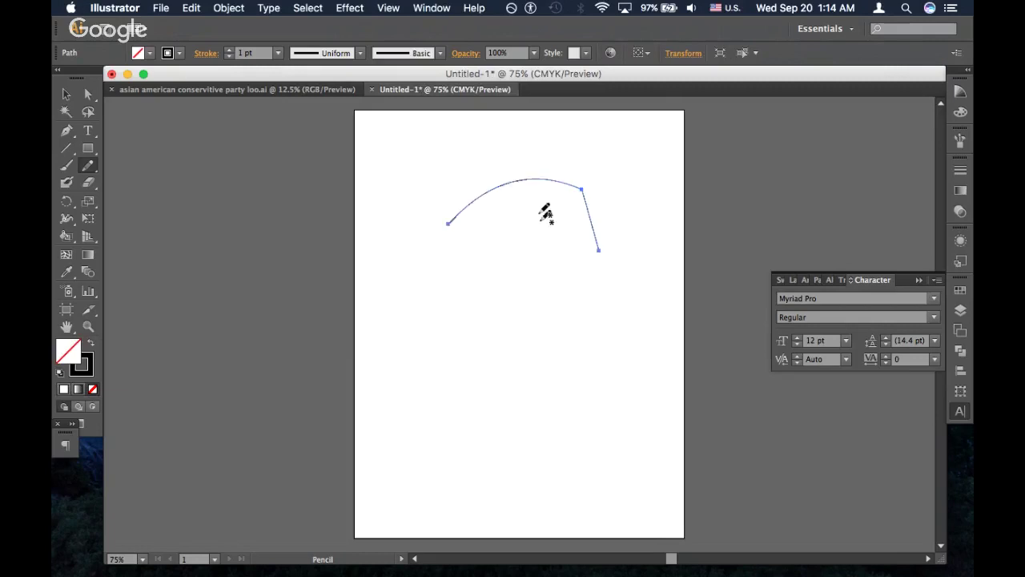
mouse_move(448, 223)
left_mouse_down()
mouse_move(458, 261)
mouse_move(503, 285)
mouse_move(586, 277)
mouse_move(595, 237)
left_mouse_up()
left_click(699, 201, "super")
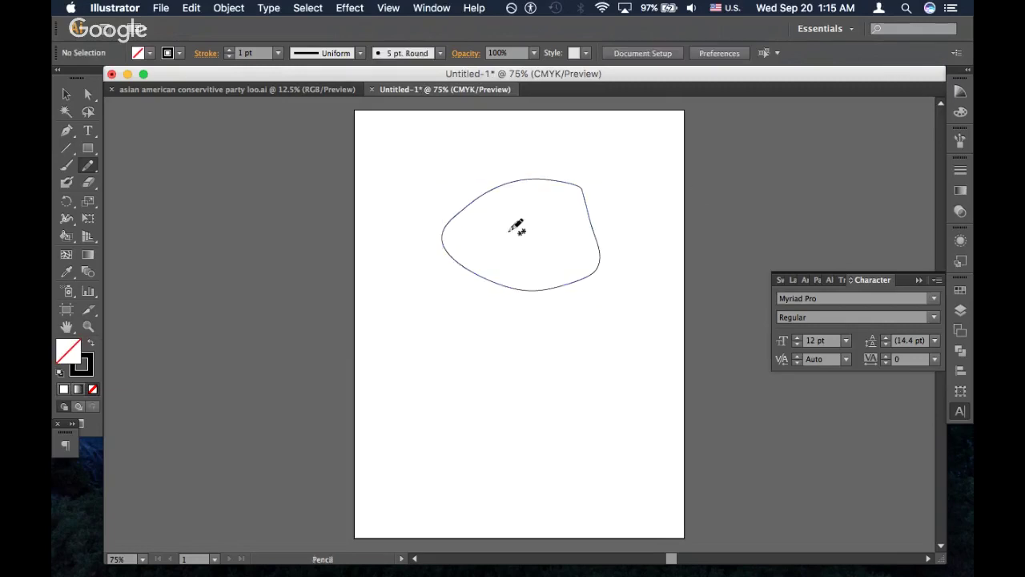
Draw a long trunk loop over the head's lower edge and short facial strokes on both sides with the Pencil tool
mouse_move(512, 230)
left_mouse_down()
mouse_move(471, 329)
mouse_move(518, 237)
mouse_move(570, 277)
left_mouse_up()
left_click(682, 229, "super")
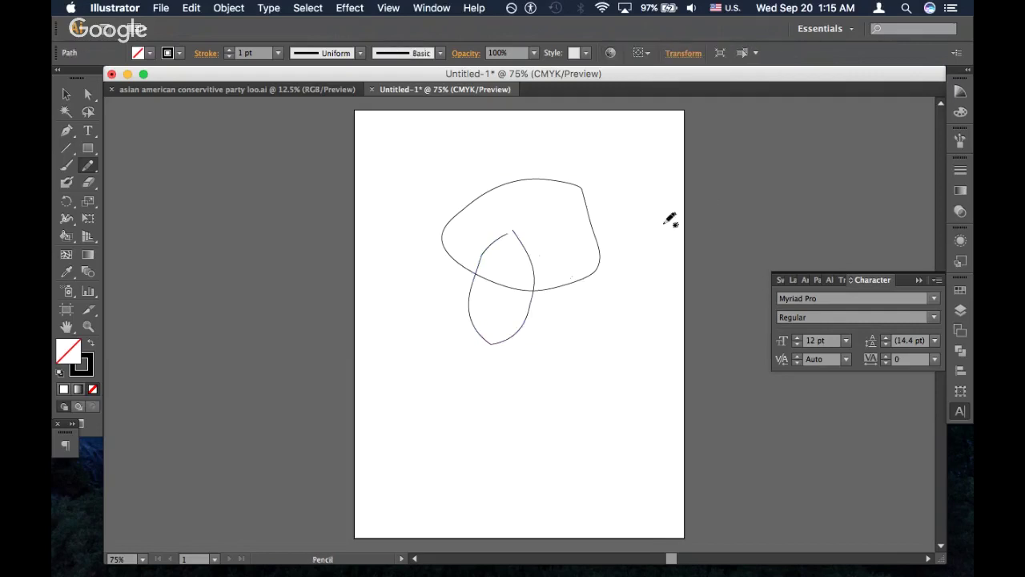
mouse_move(665, 223)
left_mouse_down()
mouse_move(484, 229)
mouse_move(454, 248)
left_mouse_up()
left_click_drag(453, 246, 474, 214)
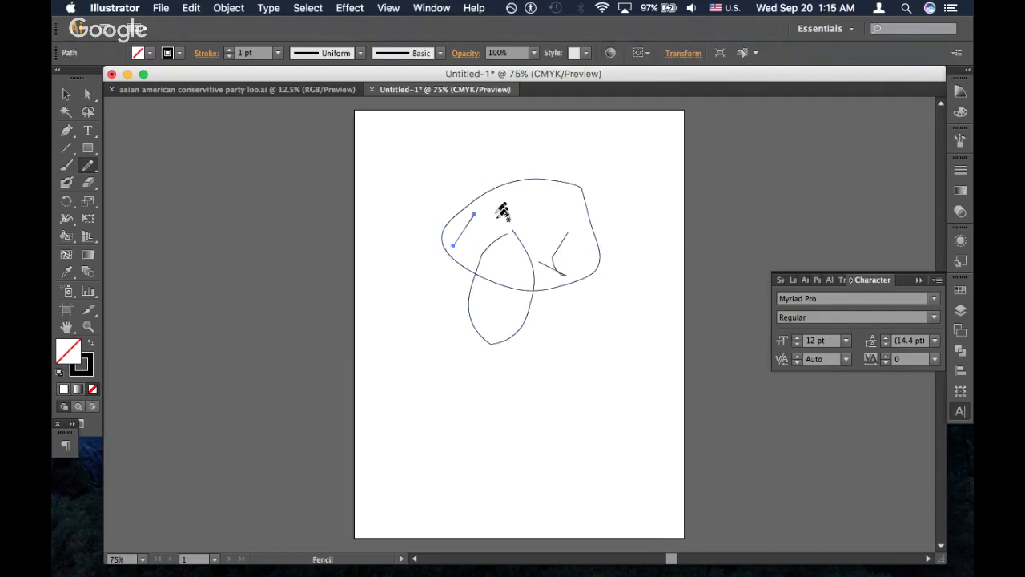
key("v")
key("b")
left_click(668, 226, "super")
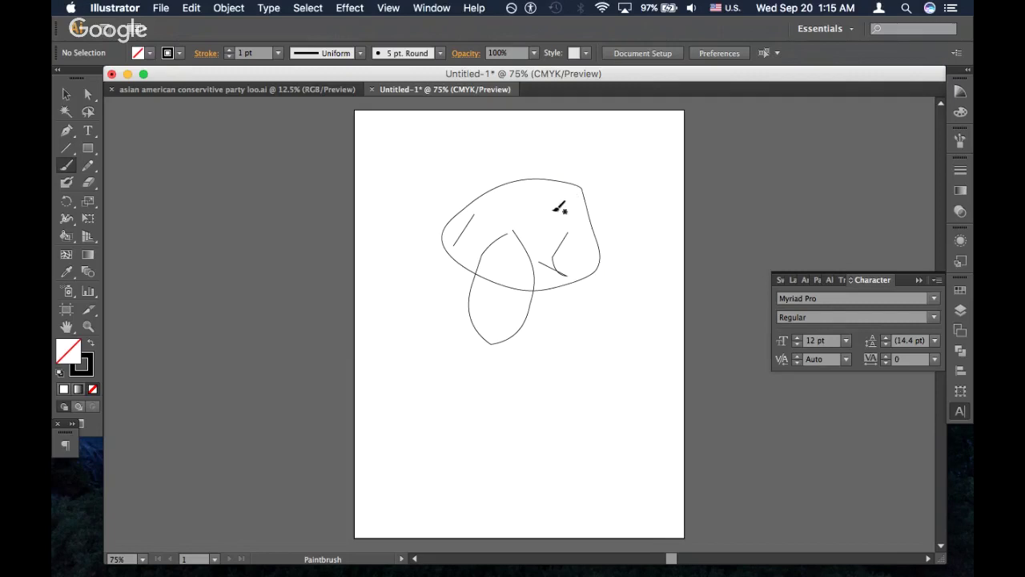
Draw a U-shaped curve at the top of the head with a small hooked curl inside it using the Pencil tool
key("n")
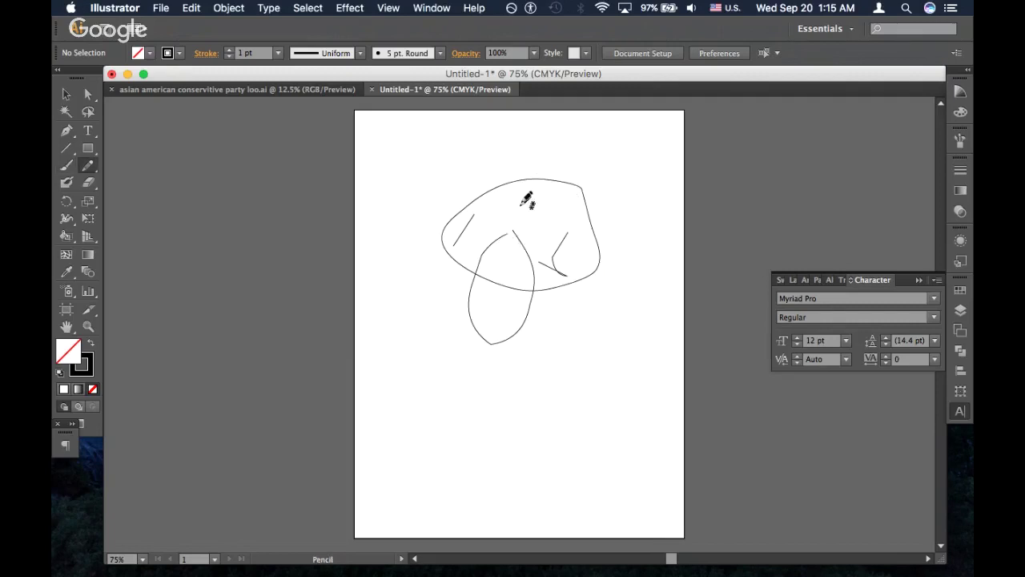
mouse_move(493, 190)
left_mouse_down()
mouse_move(511, 231)
mouse_move(563, 171)
left_mouse_up()
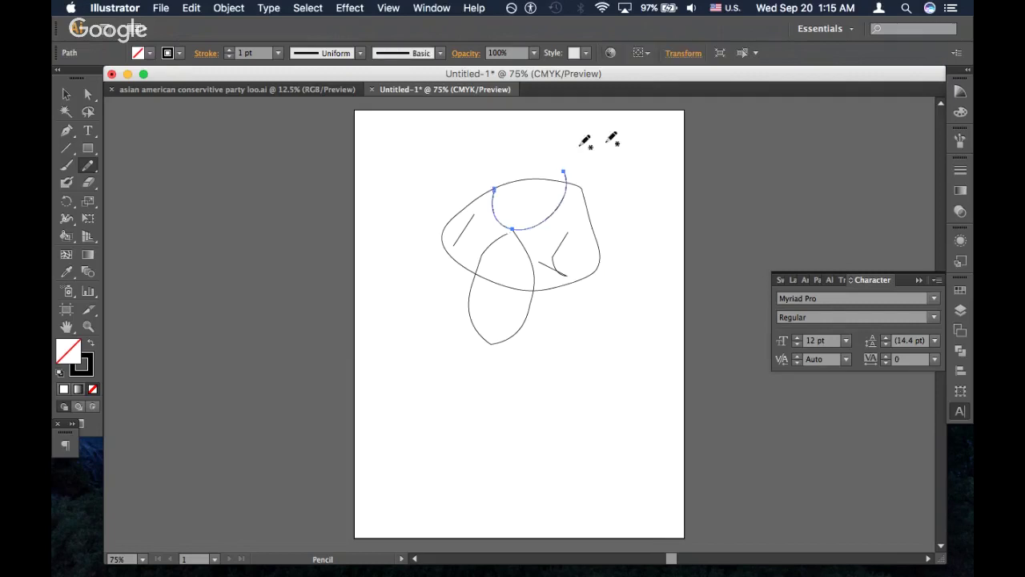
left_click(636, 172, "super")
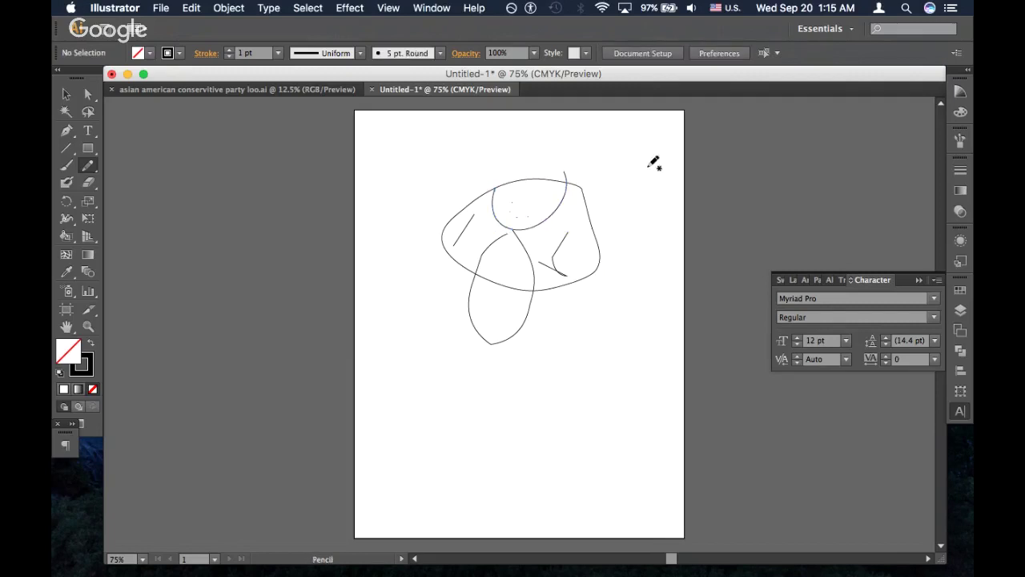
left_click_drag(531, 197, 520, 216)
left_click(613, 192, "super")
Draw a floppy ear with a wavy lower edge on each side of the head
left_click_drag(409, 256, 458, 256)
left_click(593, 222, "super")
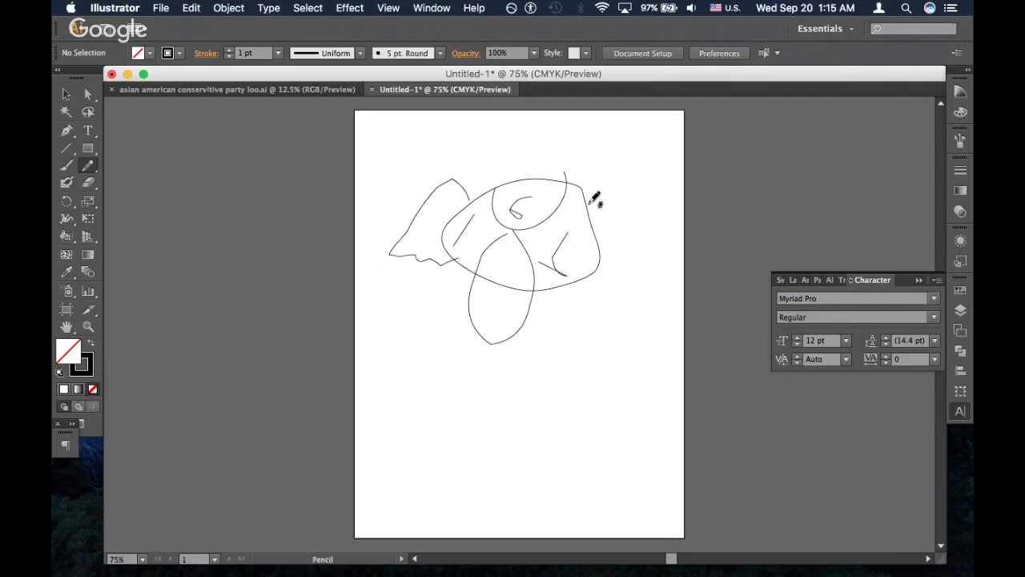
mouse_move(591, 202)
left_mouse_down()
mouse_move(639, 253)
mouse_move(646, 280)
mouse_move(584, 270)
left_mouse_up()
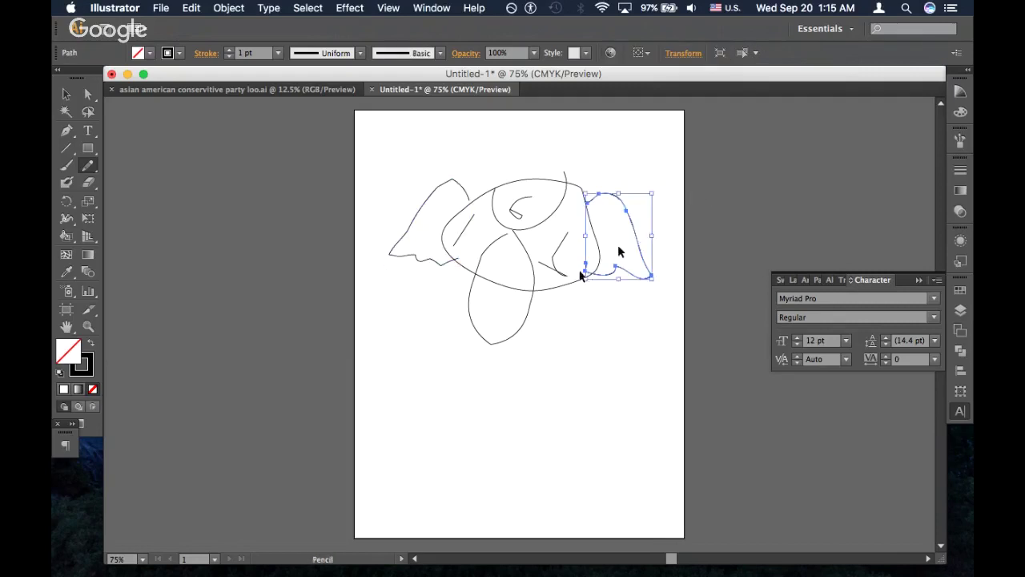
left_click(533, 286, "super")
left_click(623, 375, "super")
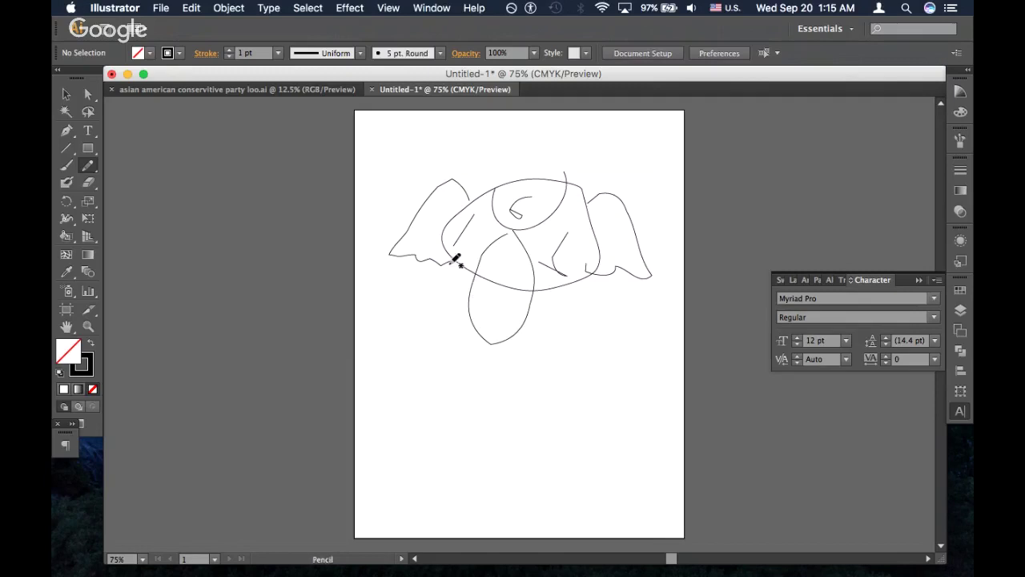
Draw a large round body hanging below the head and a lobed leg at each of its lower sides
mouse_move(456, 261)
left_mouse_down()
mouse_move(449, 270)
mouse_move(542, 434)
mouse_move(601, 284)
mouse_move(600, 258)
left_mouse_up()
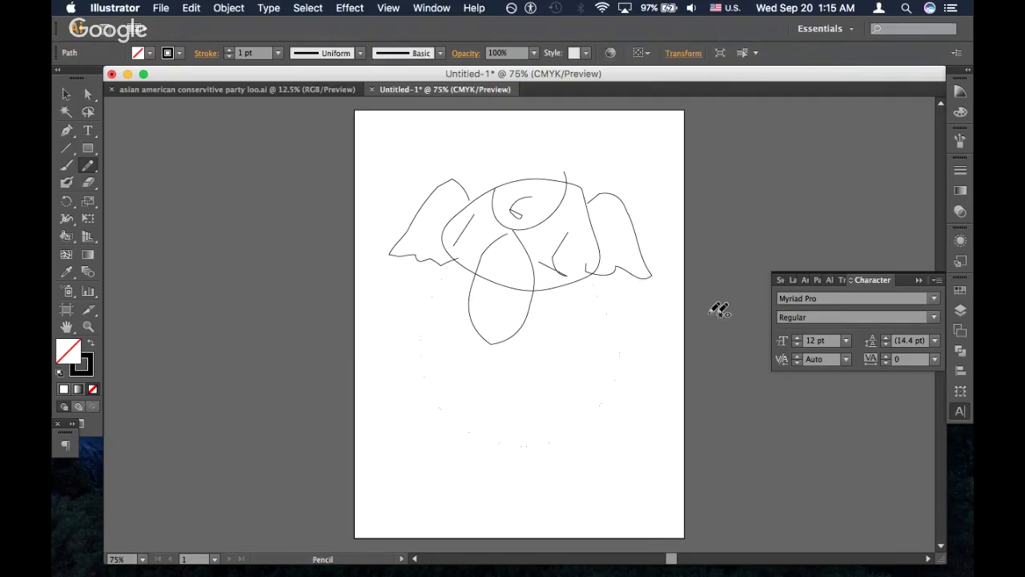
left_click(708, 312, "super")
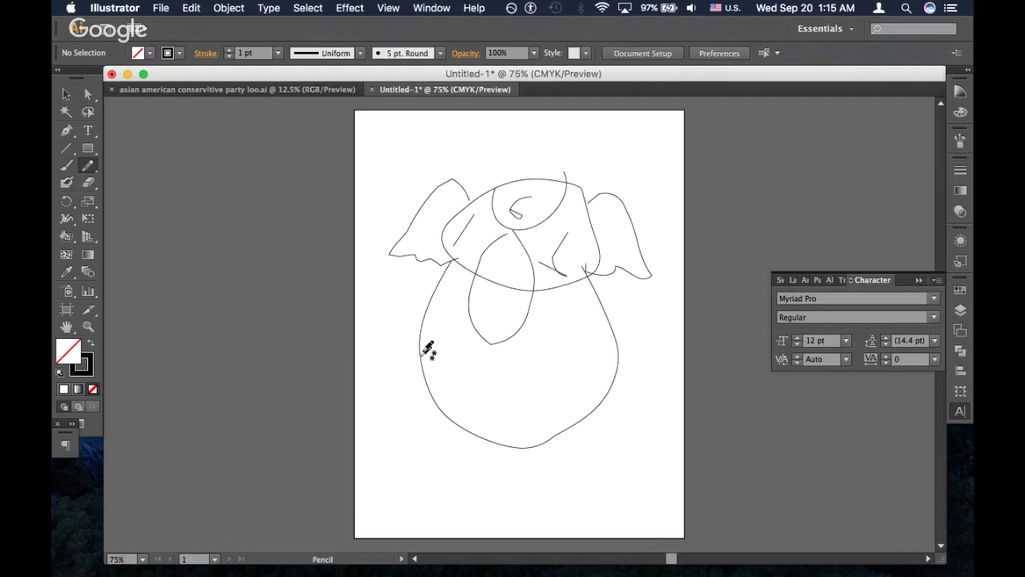
mouse_move(422, 376)
left_mouse_down()
mouse_move(393, 415)
mouse_move(402, 428)
mouse_move(389, 446)
mouse_move(436, 479)
mouse_move(468, 440)
mouse_move(430, 376)
left_mouse_up()
left_click(359, 303, "super")
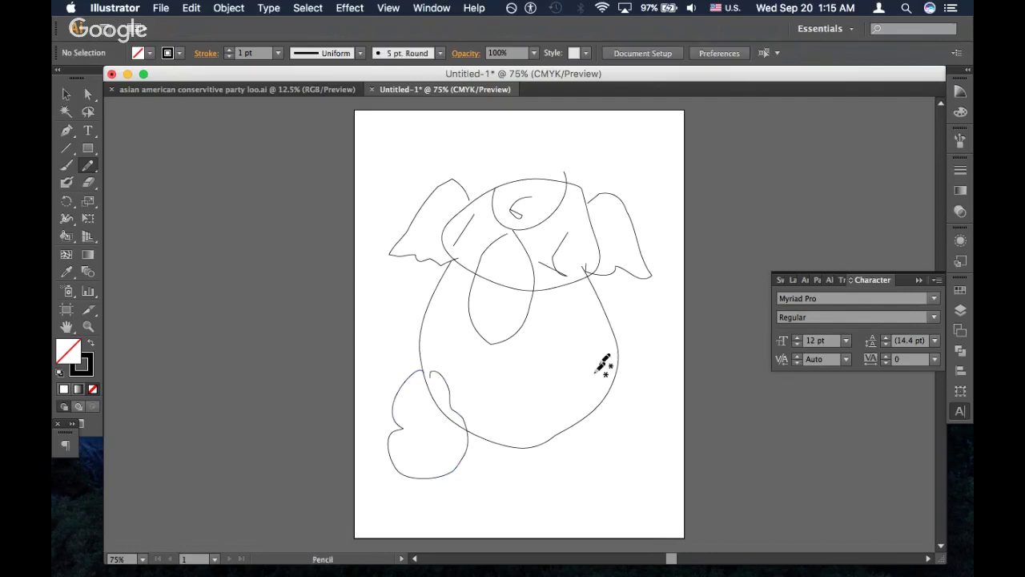
mouse_move(601, 348)
left_mouse_down()
mouse_move(579, 428)
mouse_move(589, 449)
mouse_move(633, 425)
mouse_move(616, 351)
left_mouse_up()
left_click(690, 337, "super")
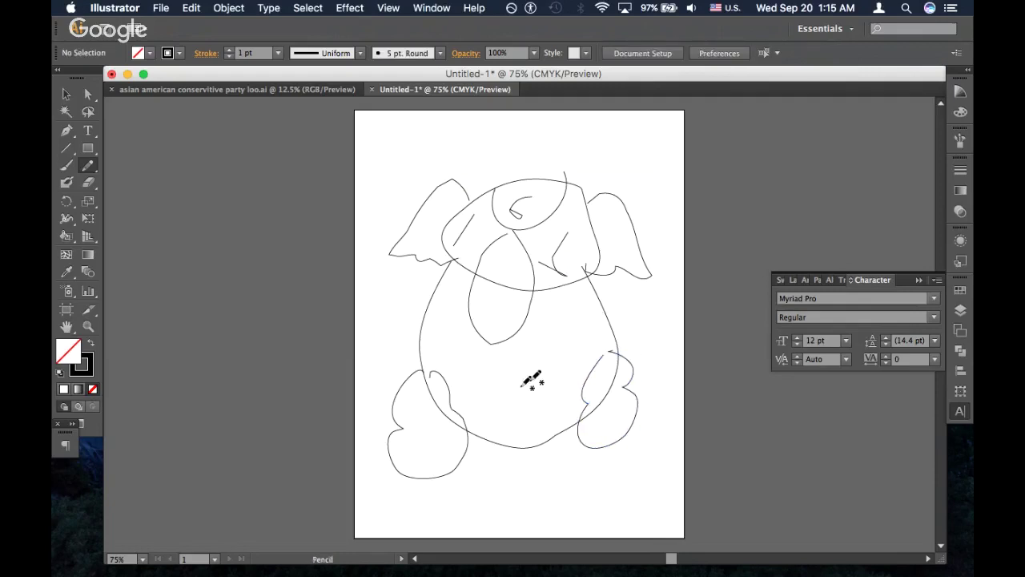
Draw a rounded arm on each side of the upper body, just below the ears
mouse_move(443, 279)
left_mouse_down()
mouse_move(387, 339)
mouse_move(412, 353)
mouse_move(442, 333)
mouse_move(428, 309)
left_mouse_up()
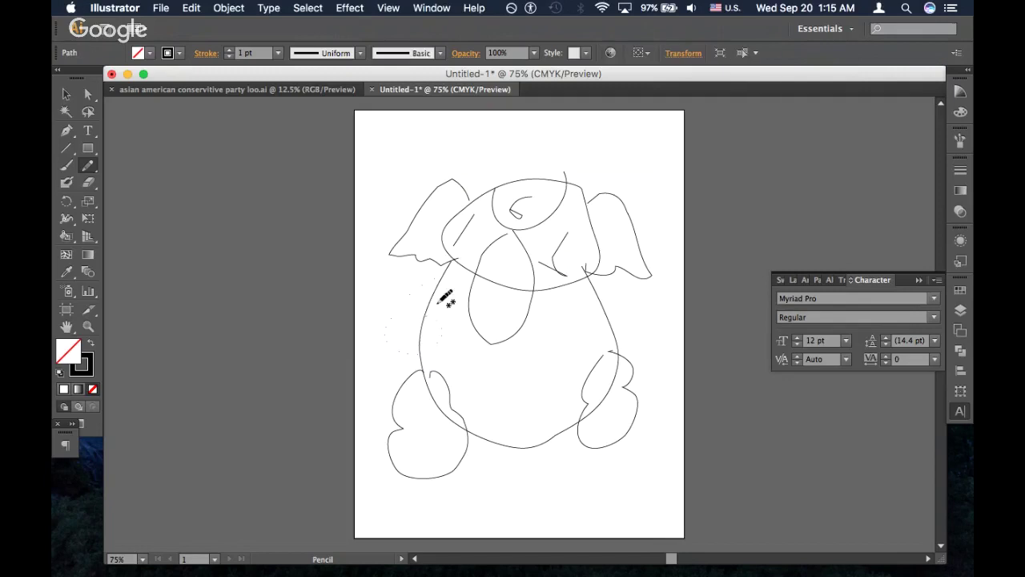
left_click(339, 328, "super")
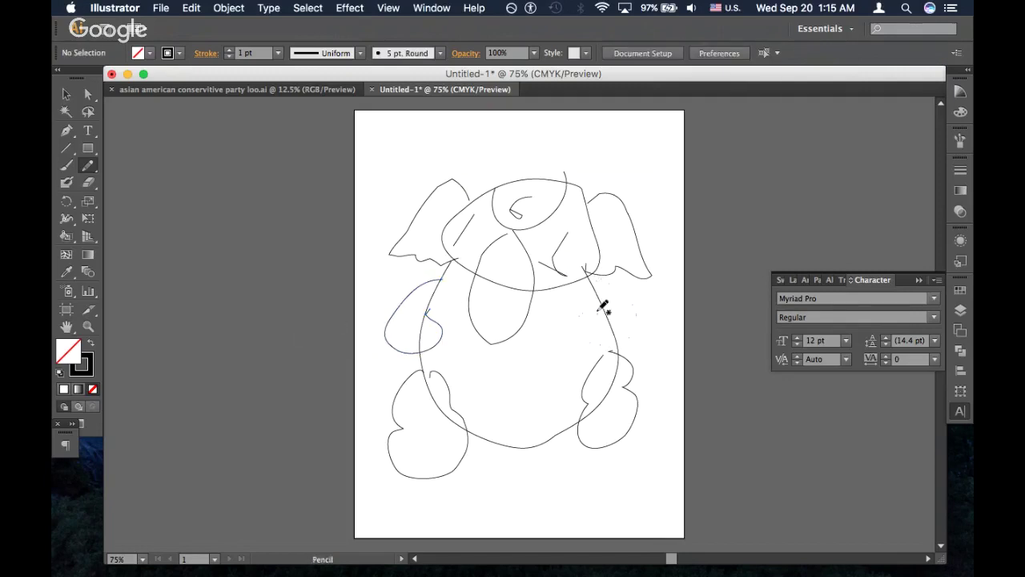
left_click_drag(604, 297, 597, 313)
left_click(662, 283, "super")
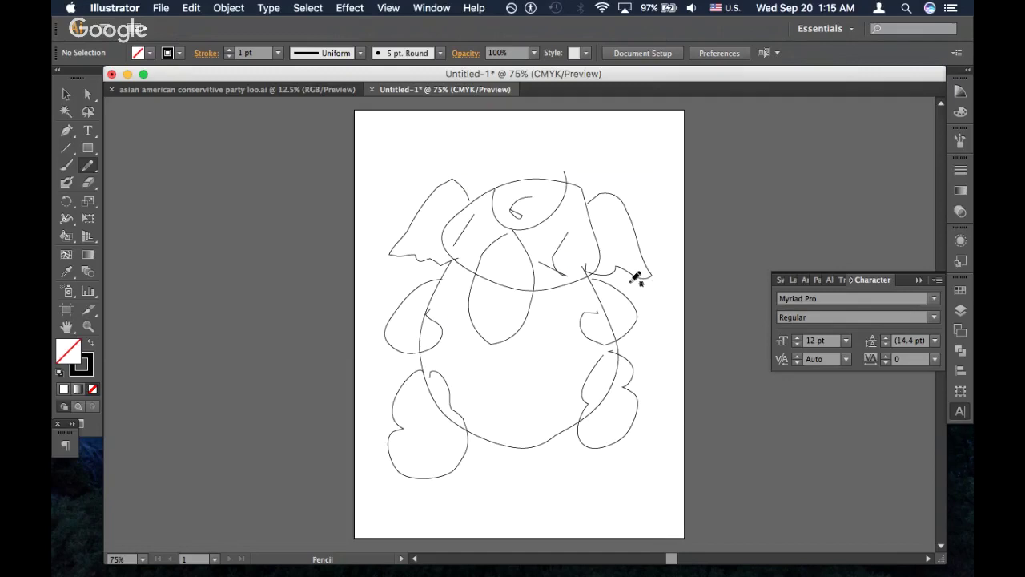
left_click_drag(632, 280, 651, 277)
left_click(660, 240, "super")
scroll(524, 355, "down", 3)
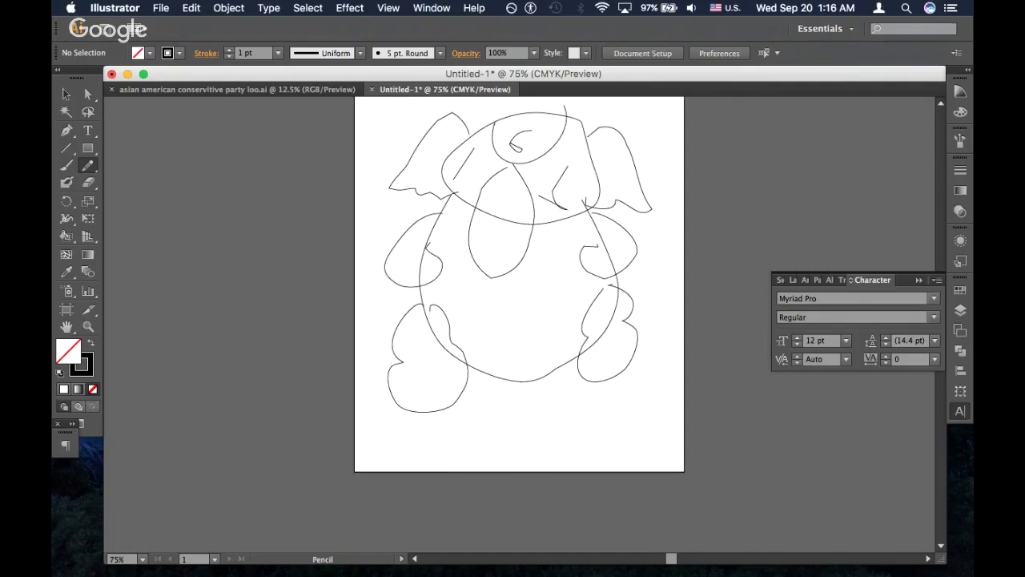
key("Tab")
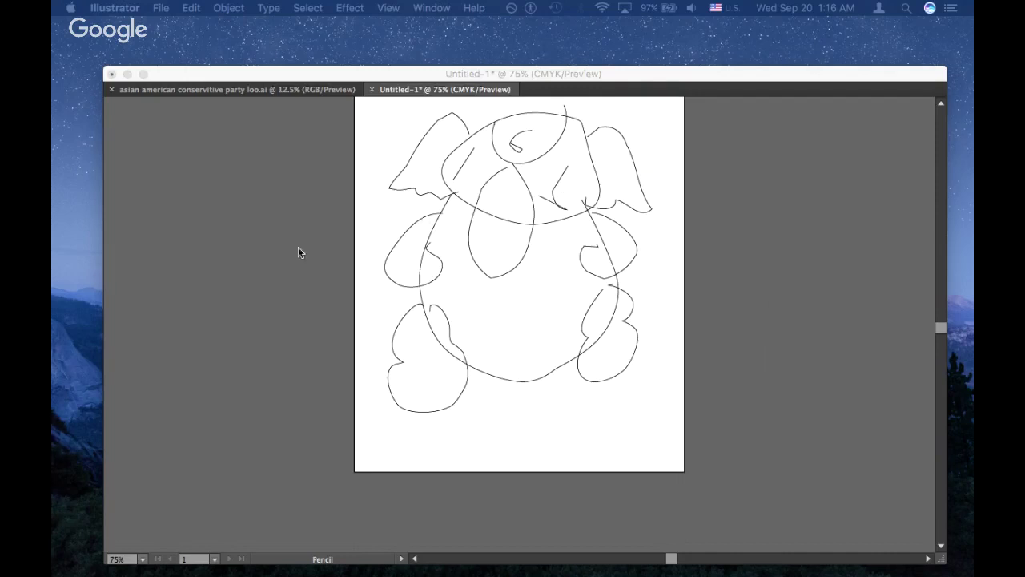
key("Tab")
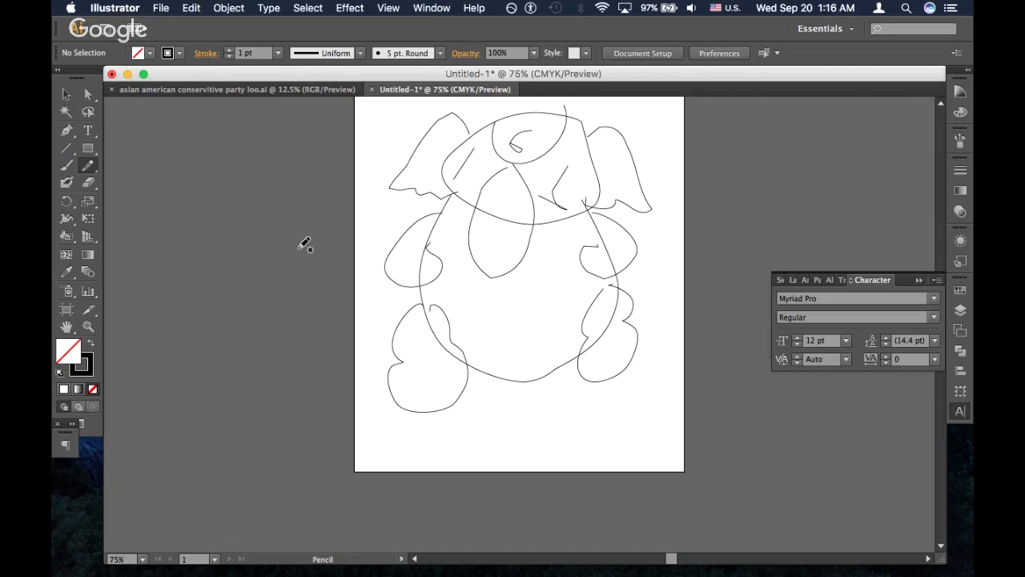
Isolate the trunk path and redraw its outline with the Pencil tool as a longer trunk with a bent, rounded tip
scroll(304, 244, "up", 3)
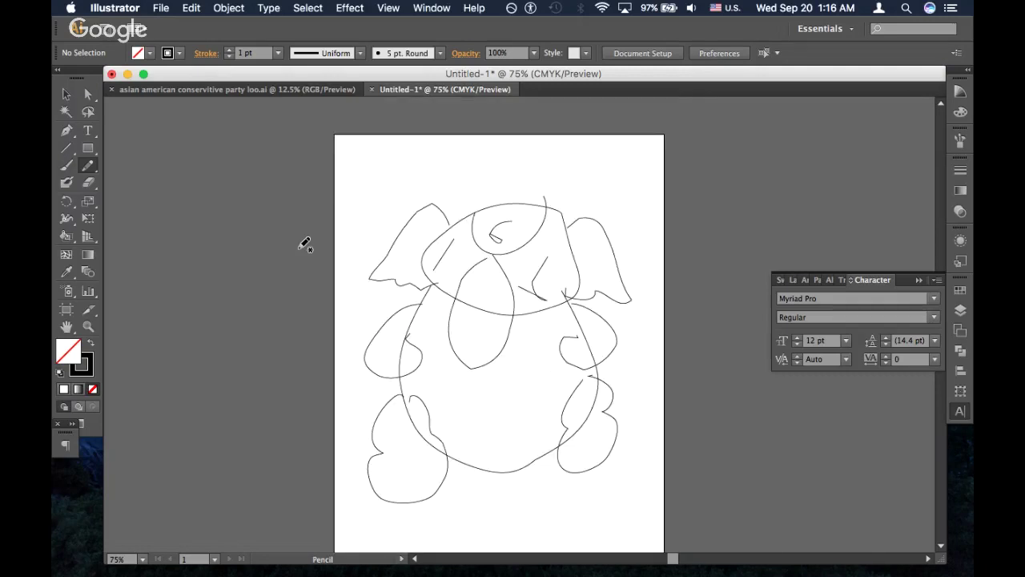
key("super+equal")
scroll(302, 247, "down", 1)
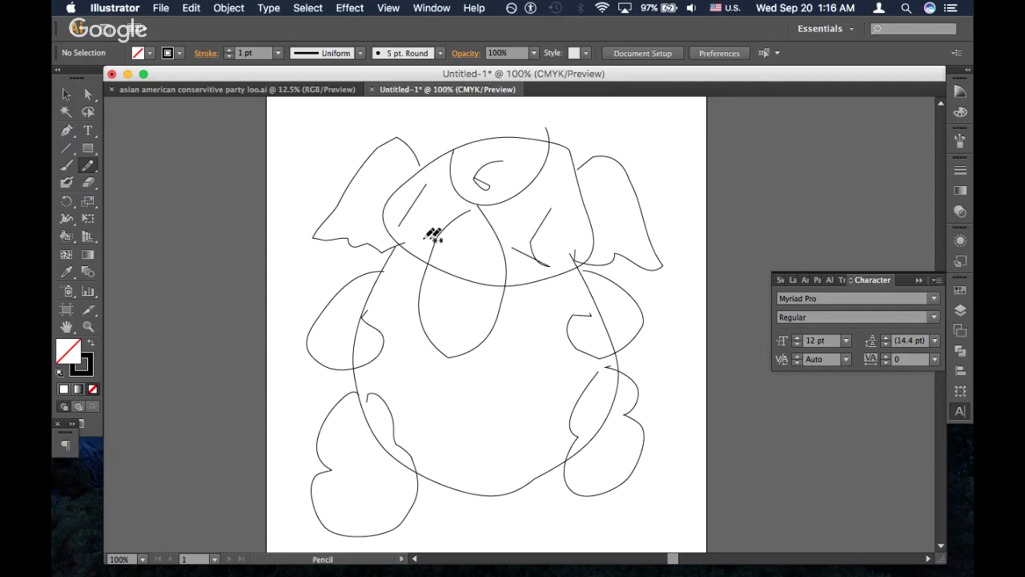
left_click(453, 223, "super")
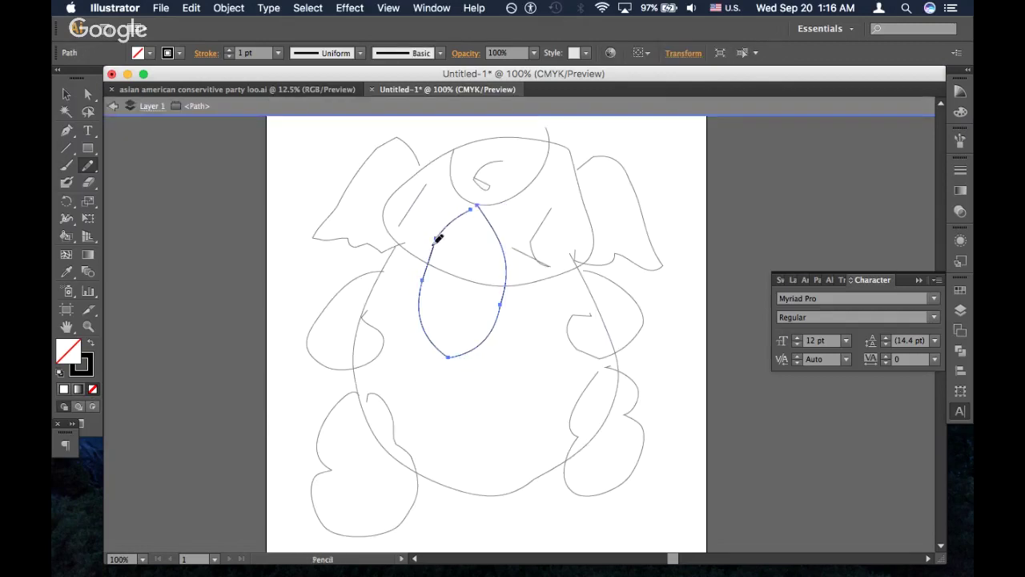
left_click_drag(437, 235, 445, 203)
mouse_move(419, 259)
left_mouse_down()
mouse_move(422, 320)
mouse_move(441, 347)
mouse_move(505, 384)
mouse_move(522, 345)
mouse_move(503, 302)
mouse_move(499, 210)
left_mouse_up()
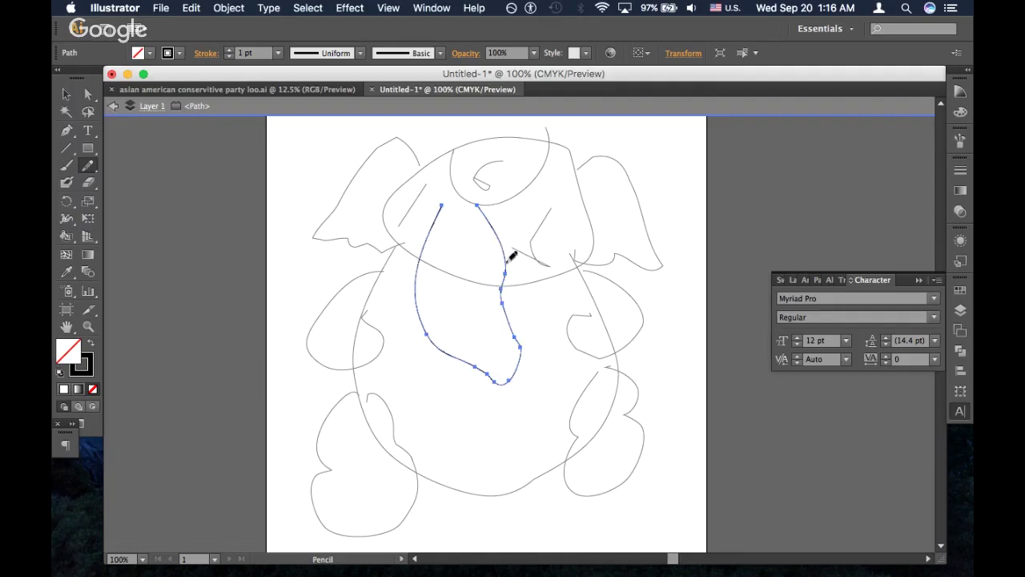
Rework the trunk's inner side so it ends in a small hook near the chin, and leave the path's isolation
mouse_move(504, 262)
left_mouse_down()
mouse_move(547, 256)
mouse_move(506, 269)
mouse_move(524, 223)
mouse_move(507, 275)
mouse_move(521, 270)
left_mouse_up()
key("super+z")
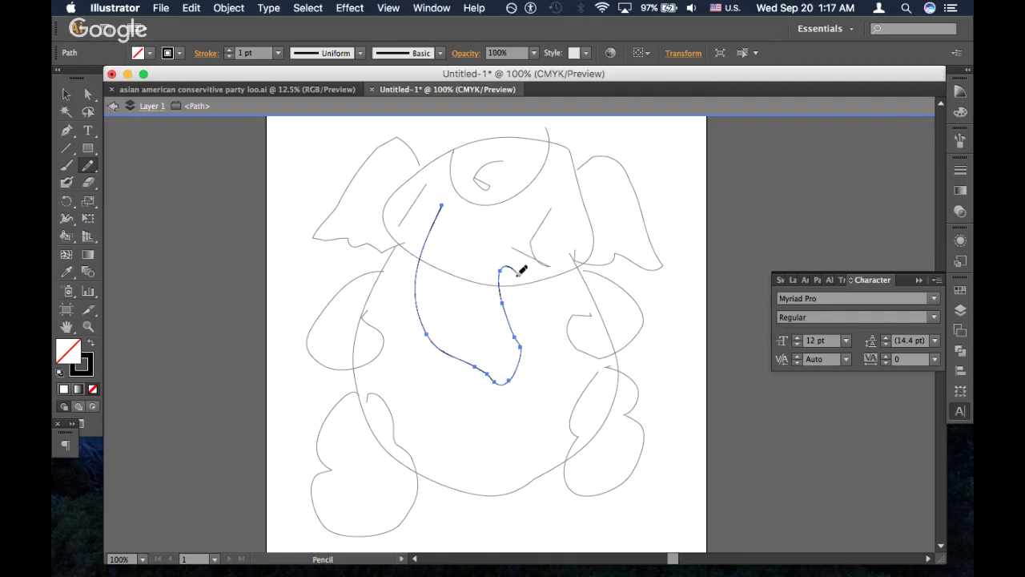
left_click_drag(508, 273, 517, 324)
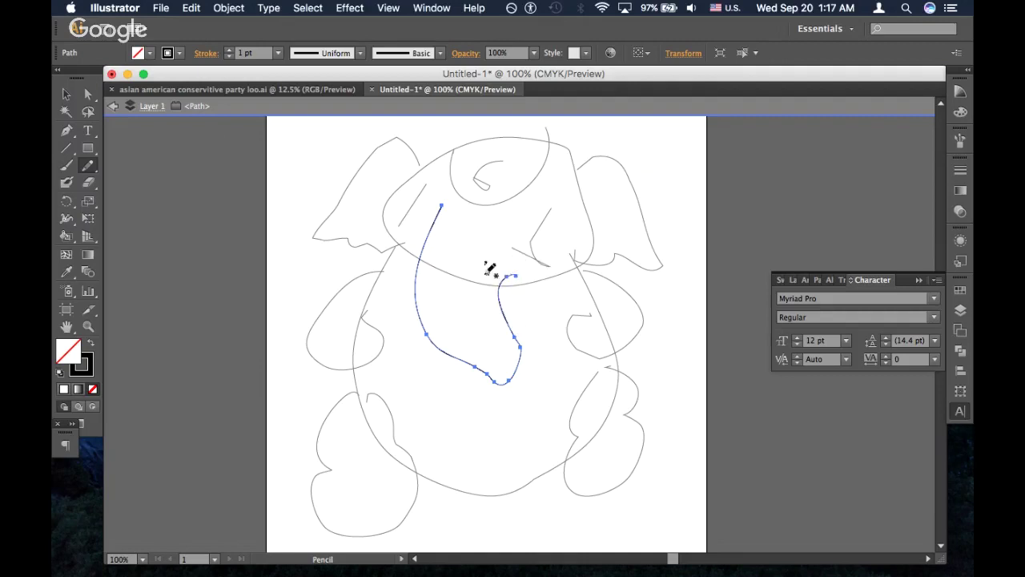
left_click(555, 334, "super")
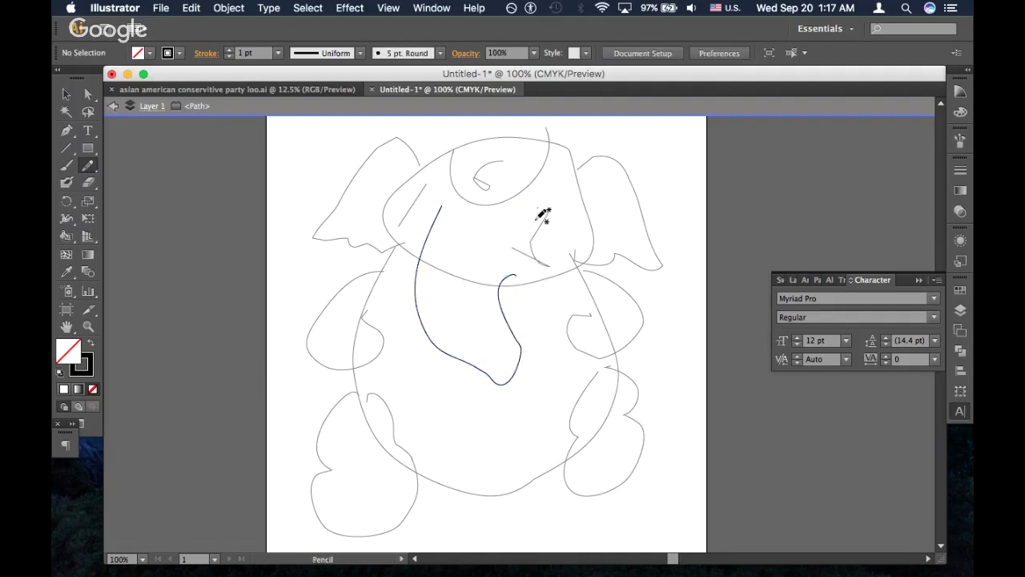
key("Escape")
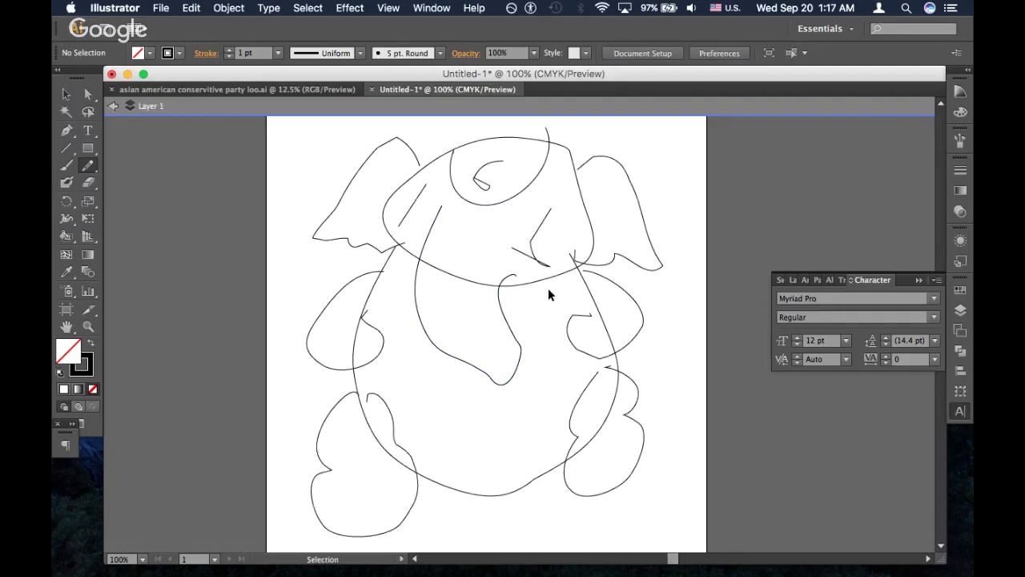
Select the head outline and redraw its upper part as a taller, rounder crown with a bulging cheek
scroll(550, 293, "up", 2)
scroll(555, 286, "up", 1)
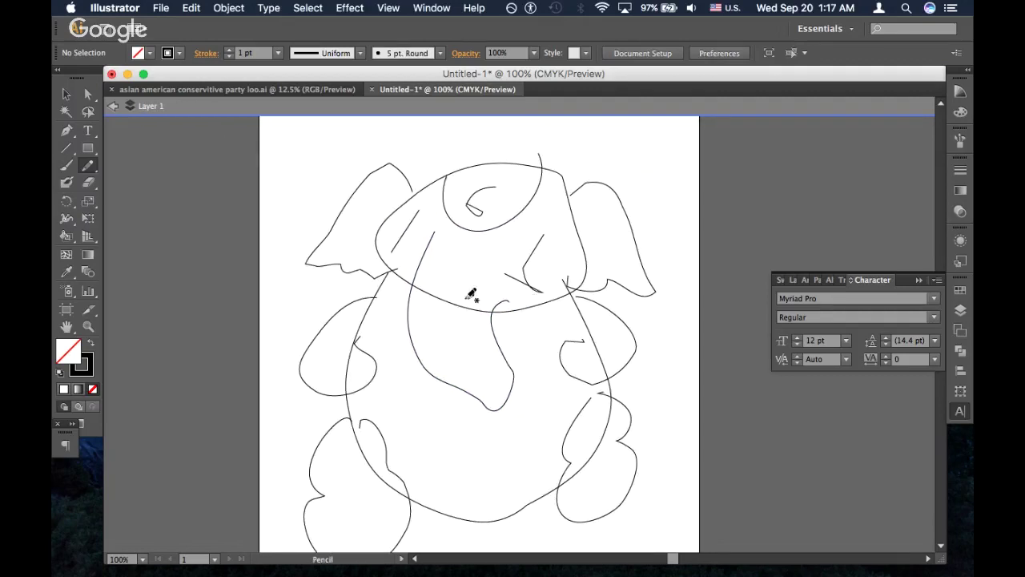
key("super")
left_click(525, 309, "super")
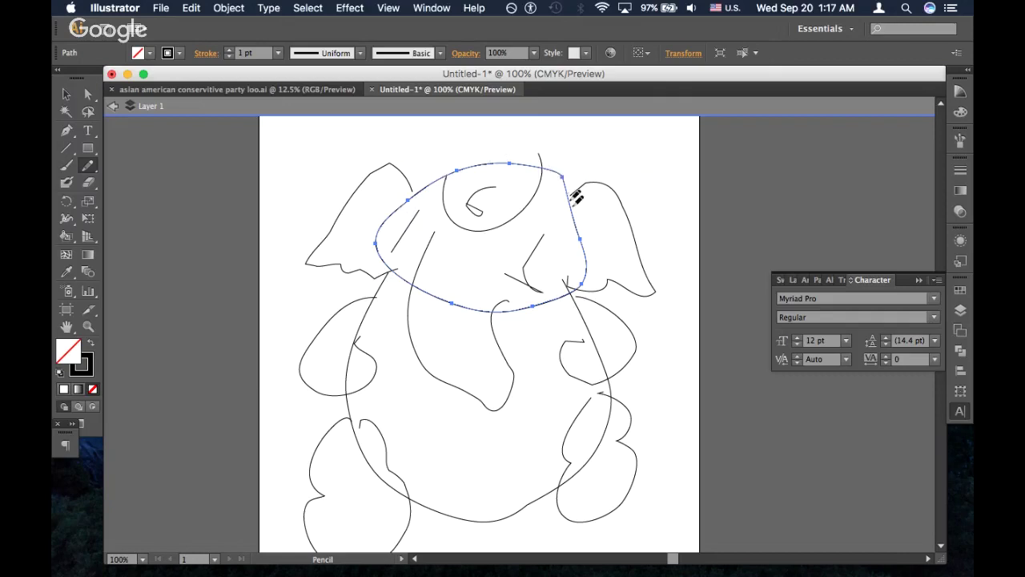
mouse_move(557, 154)
left_mouse_down()
mouse_move(481, 138)
mouse_move(430, 153)
mouse_move(373, 238)
mouse_move(373, 255)
mouse_move(423, 290)
left_mouse_up()
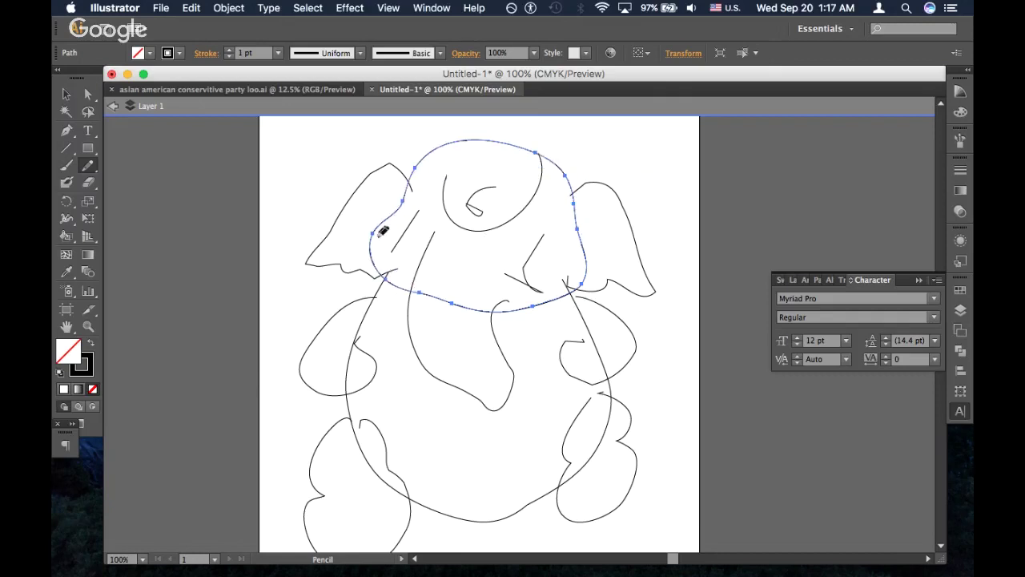
Extend the head outline down around the body and redraw its lower edge as a smooth, rounded belly curve
mouse_move(386, 277)
left_mouse_down()
mouse_move(350, 358)
mouse_move(347, 397)
mouse_move(357, 449)
mouse_move(376, 476)
mouse_move(561, 489)
left_mouse_up()
mouse_move(597, 481)
left_mouse_down()
mouse_move(614, 390)
mouse_move(573, 276)
mouse_move(582, 269)
left_mouse_up()
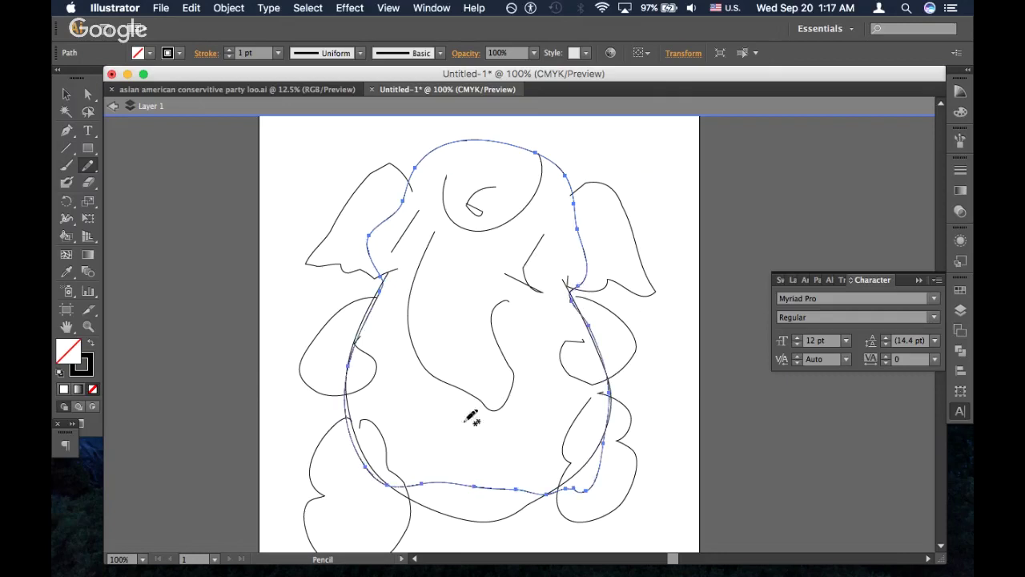
left_click_drag(517, 386, 505, 345)
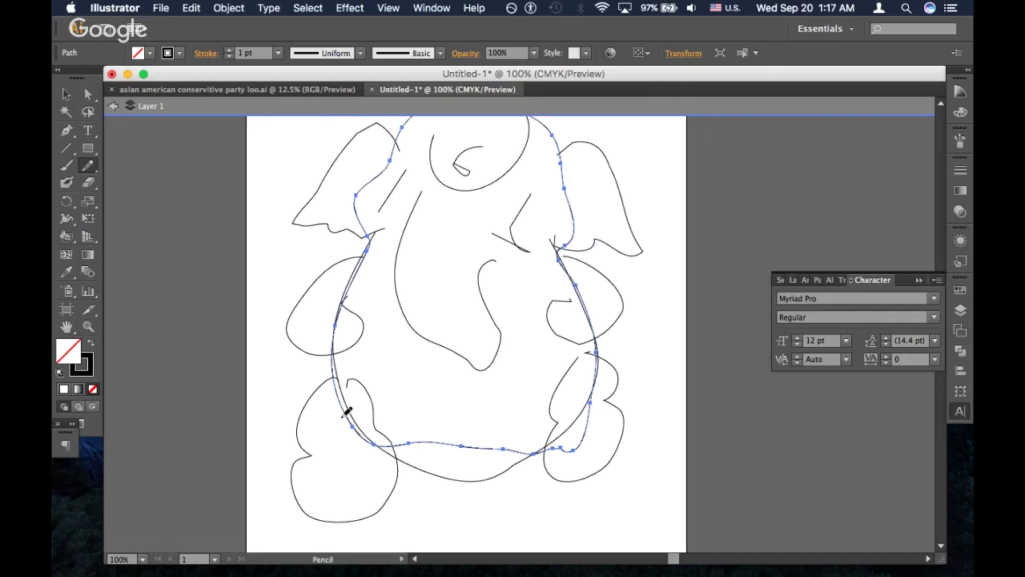
mouse_move(354, 425)
left_mouse_down()
mouse_move(409, 469)
mouse_move(441, 475)
mouse_move(534, 467)
mouse_move(587, 428)
left_mouse_up()
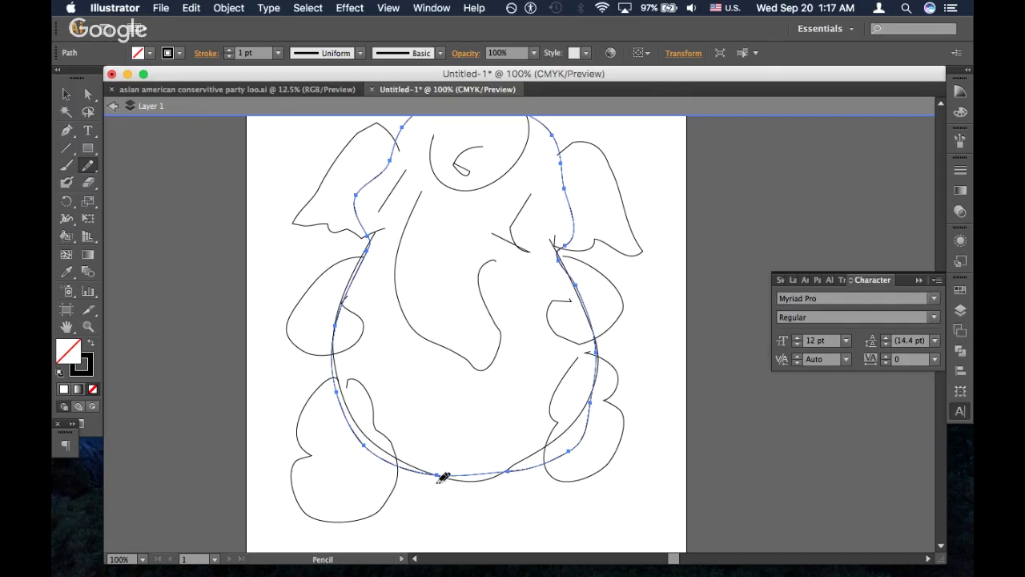
mouse_move(366, 438)
left_mouse_down()
mouse_move(396, 466)
mouse_move(460, 478)
mouse_move(524, 471)
mouse_move(588, 439)
left_mouse_up()
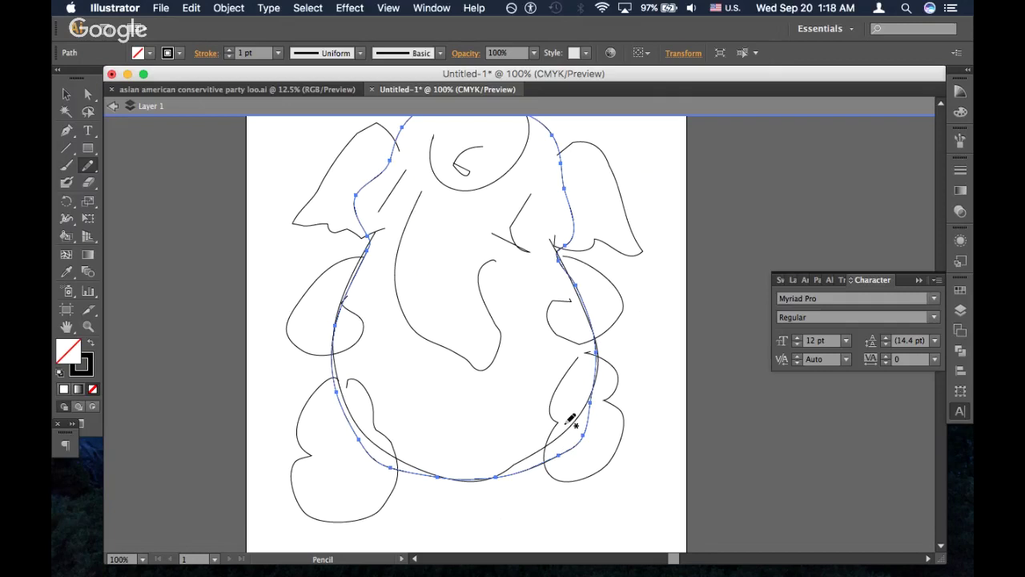
scroll(570, 419, "up", 1)
scroll(570, 419, "up", 2)
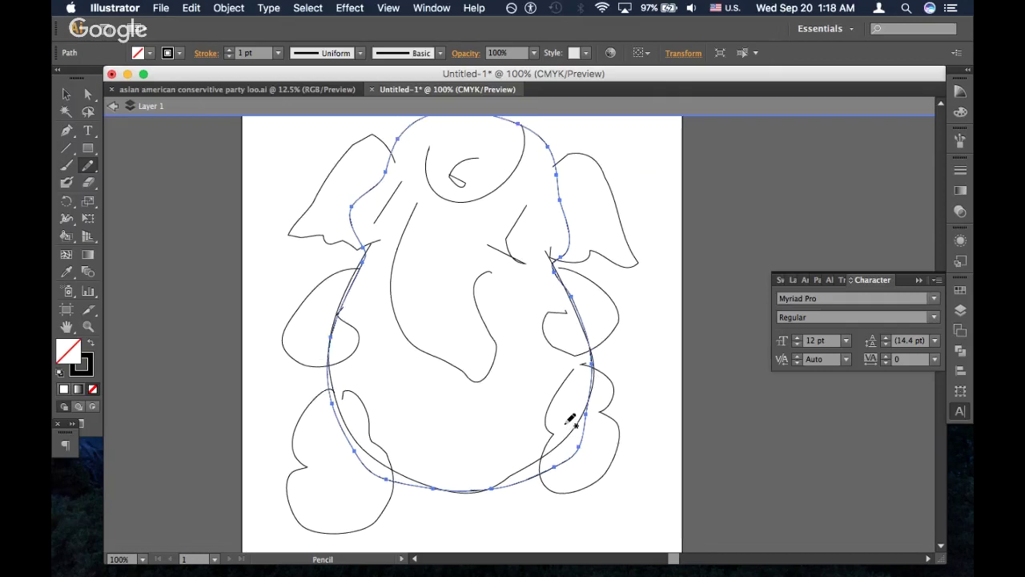
Redraw the elephant's left-hand ear with the Pencil tool, giving it a rounder top and a scalloped lower edge, and leave isolation
scroll(648, 244, "up", 10)
key("super+minus")
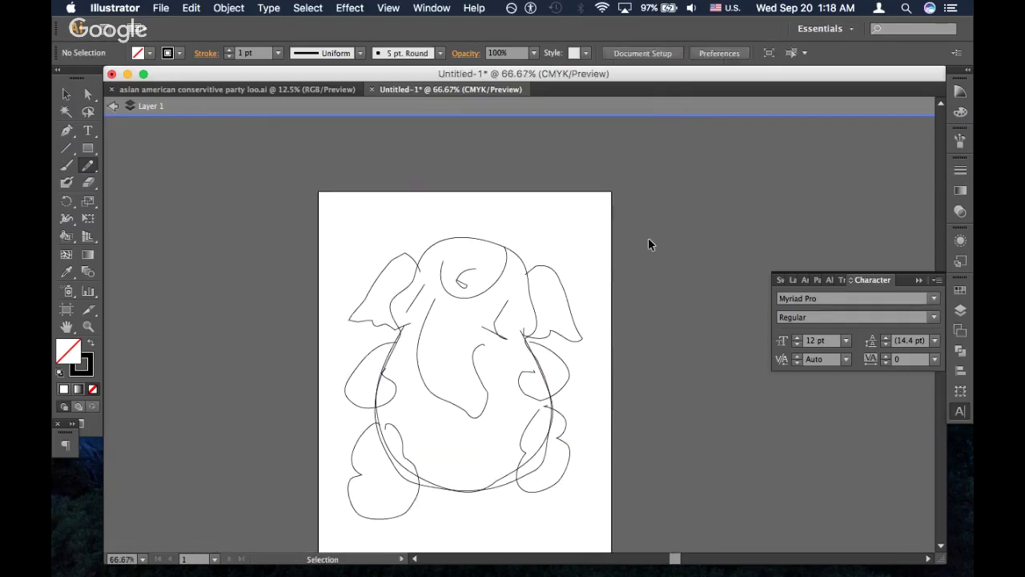
key("super+plus")
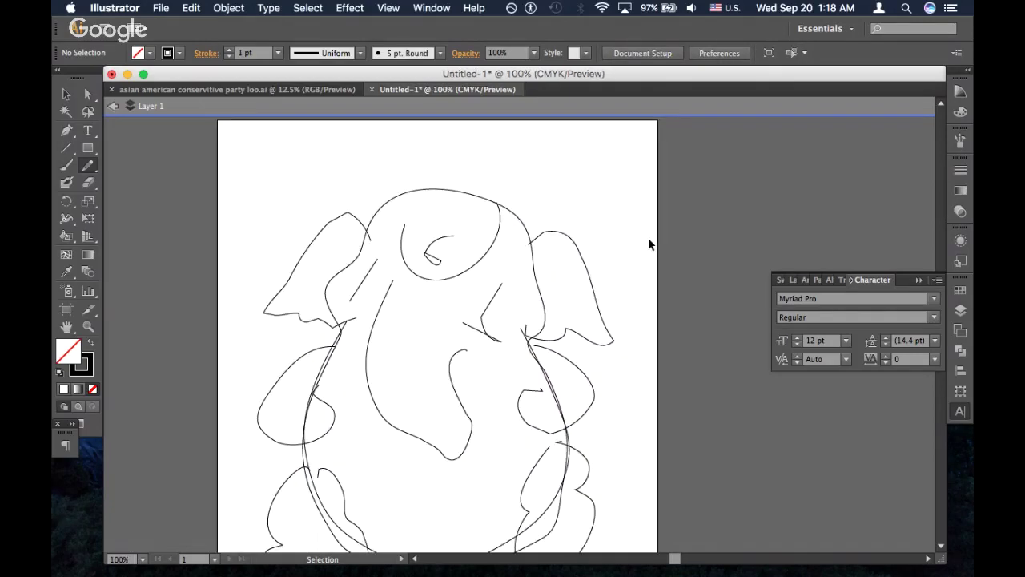
key("super+plus")
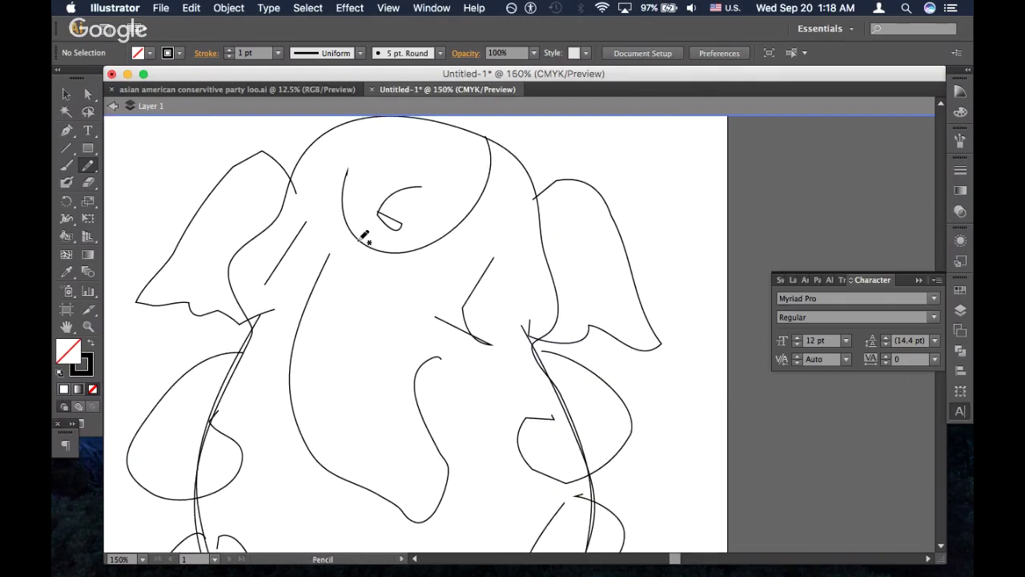
scroll(364, 236, "up", 5)
scroll(364, 236, "left", 3)
left_click(325, 234, "super")
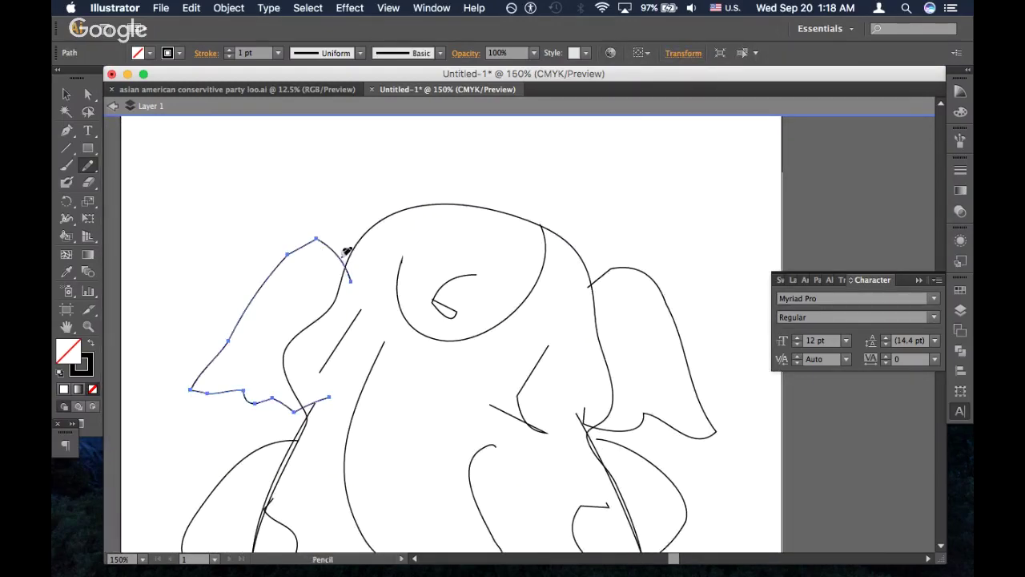
mouse_move(343, 259)
left_mouse_down()
mouse_move(320, 237)
mouse_move(197, 386)
mouse_move(296, 404)
mouse_move(314, 386)
mouse_move(282, 412)
mouse_move(307, 386)
left_mouse_up()
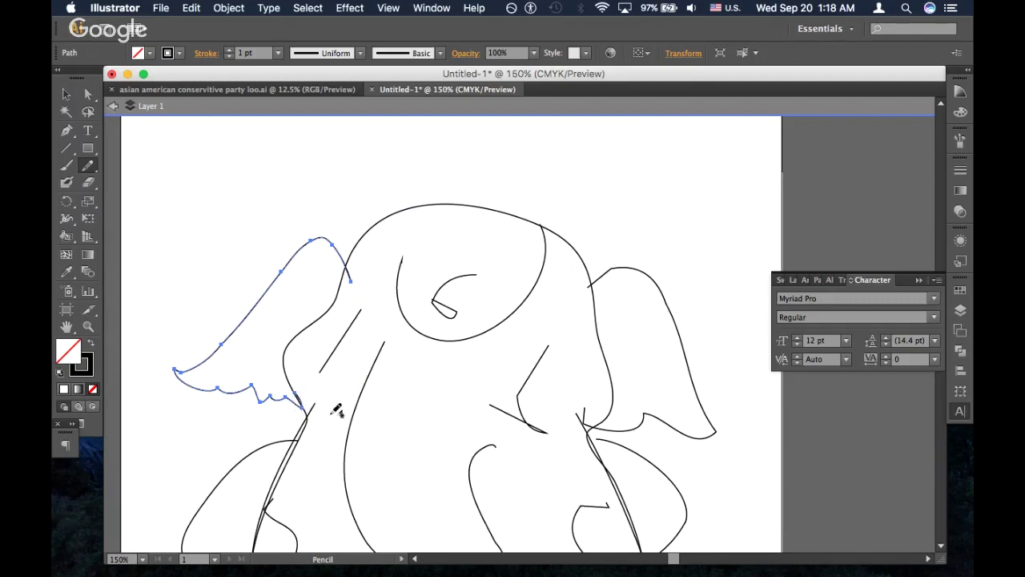
key("super+minus")
key("super+minus")
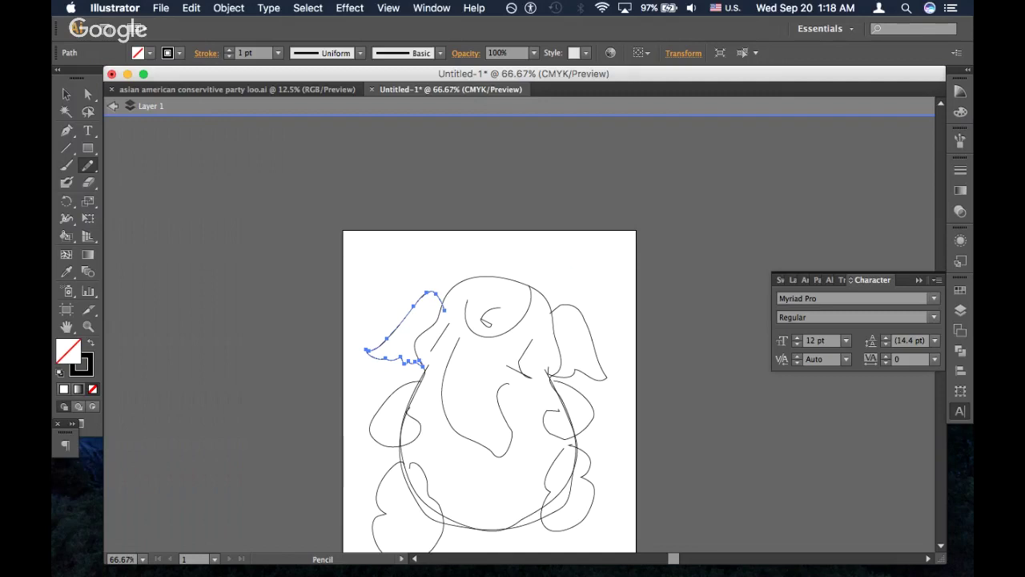
left_click(570, 114)
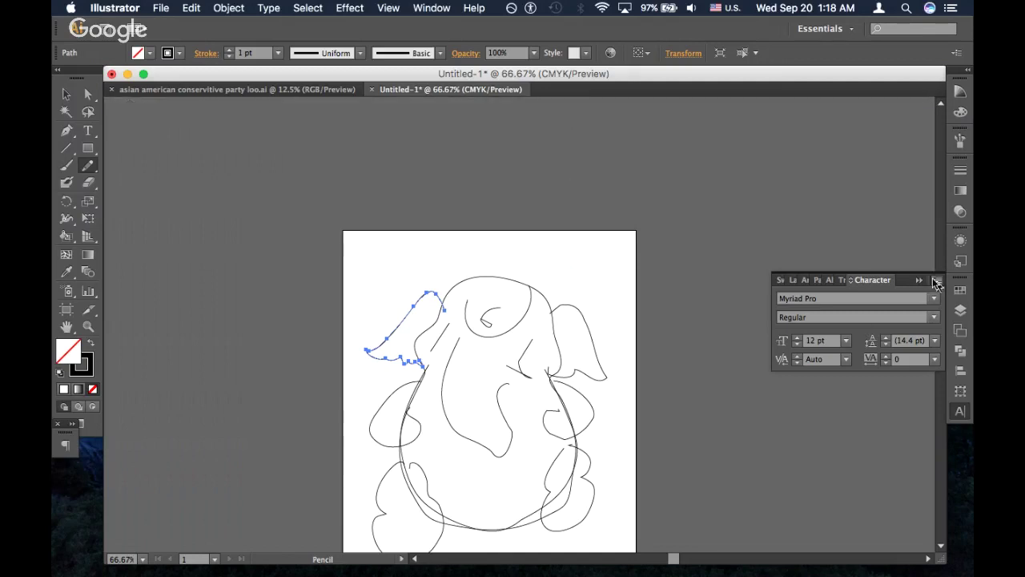
Paste the red elephant image onto a new layer with Layer 1 hidden
left_click(960, 317)
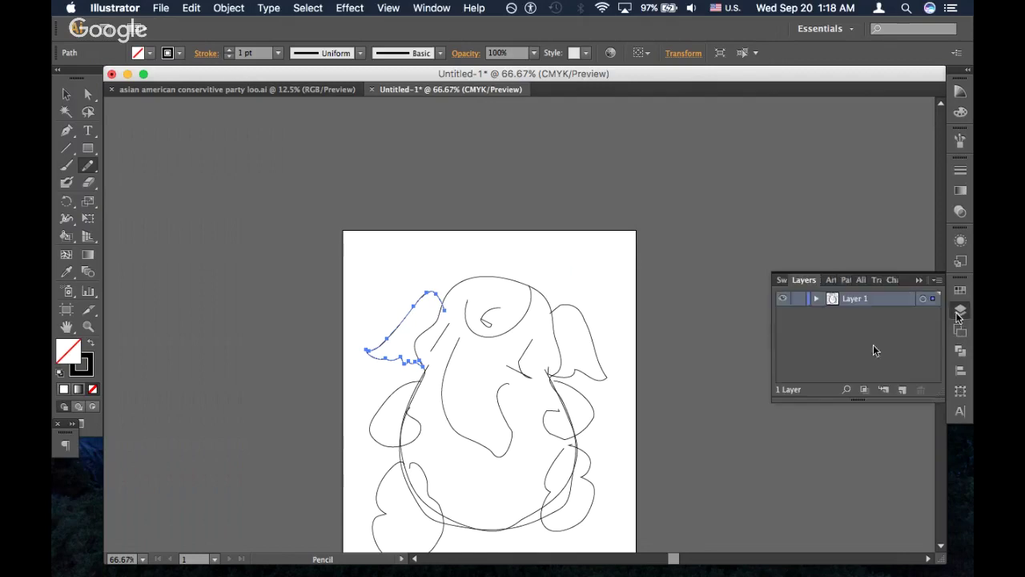
left_click(902, 389)
left_click(782, 313)
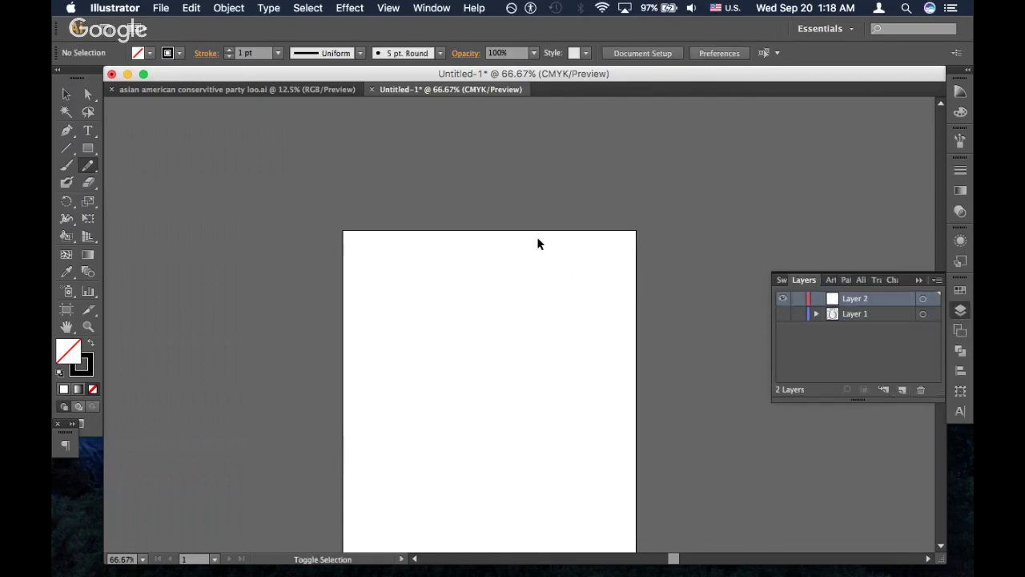
key("super+v")
scroll(545, 231, "down", 2)
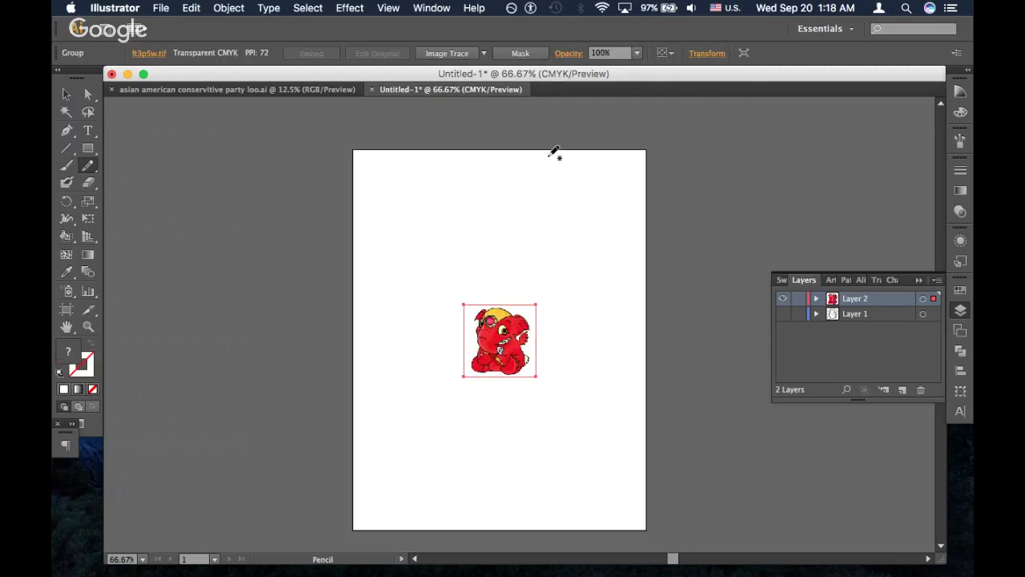
Try tracing the pasted elephant image with the High Fidelity Photo preset and with the plain Image Trace, undoing each
left_click(484, 53)
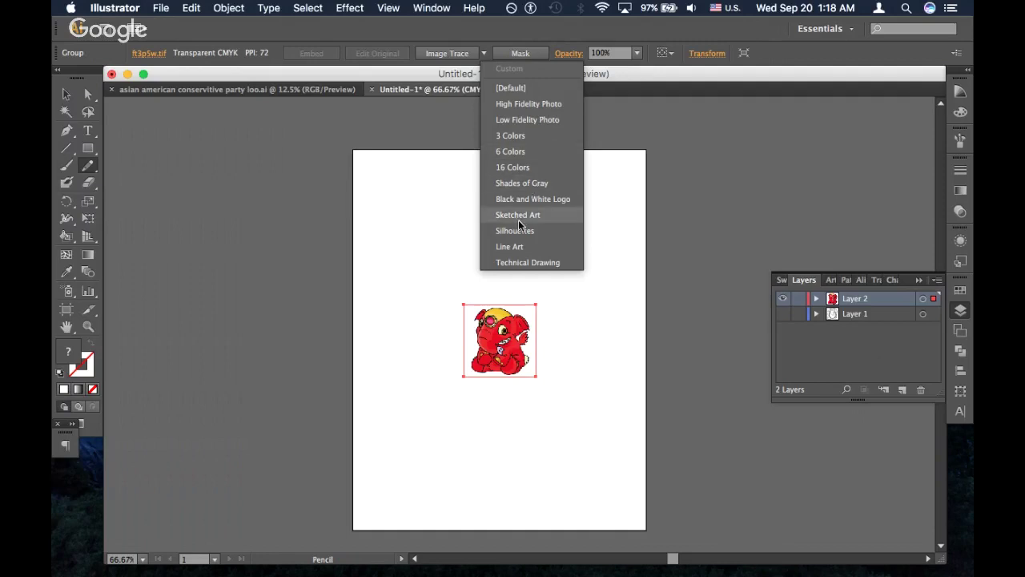
left_click(523, 108)
key("super+equal")
key("super+equal")
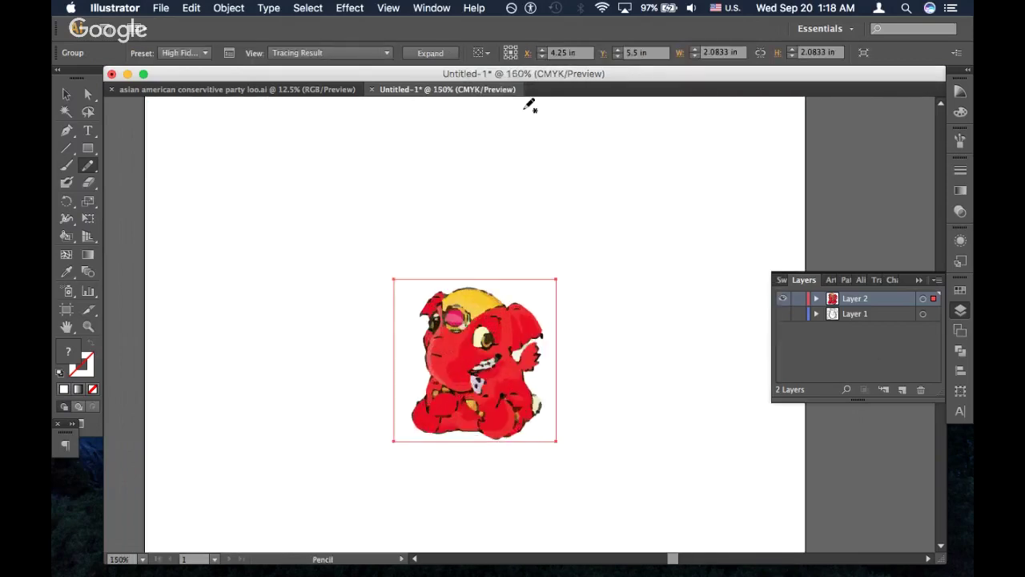
key("super+z")
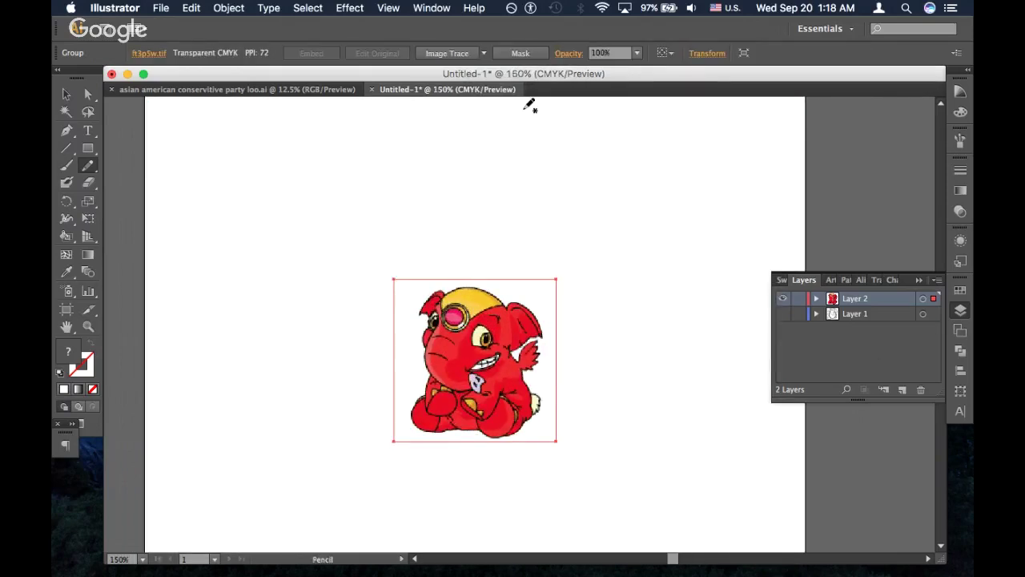
left_click(470, 53)
key("super+z")
Try the Sketched Art and 16 Colors tracing presets on the elephant image, undoing each one
left_click(484, 54)
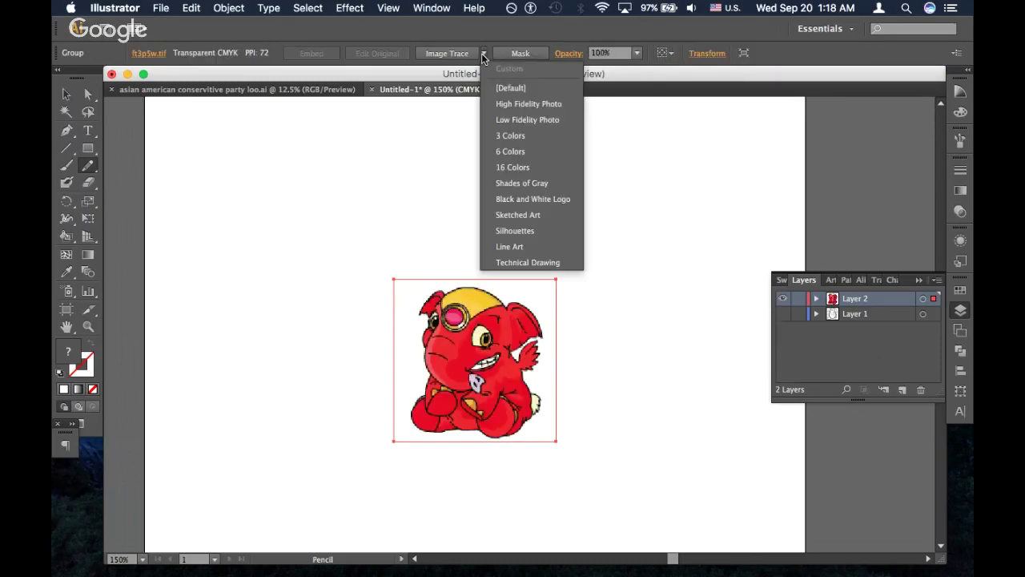
left_click(534, 216)
key("super+z")
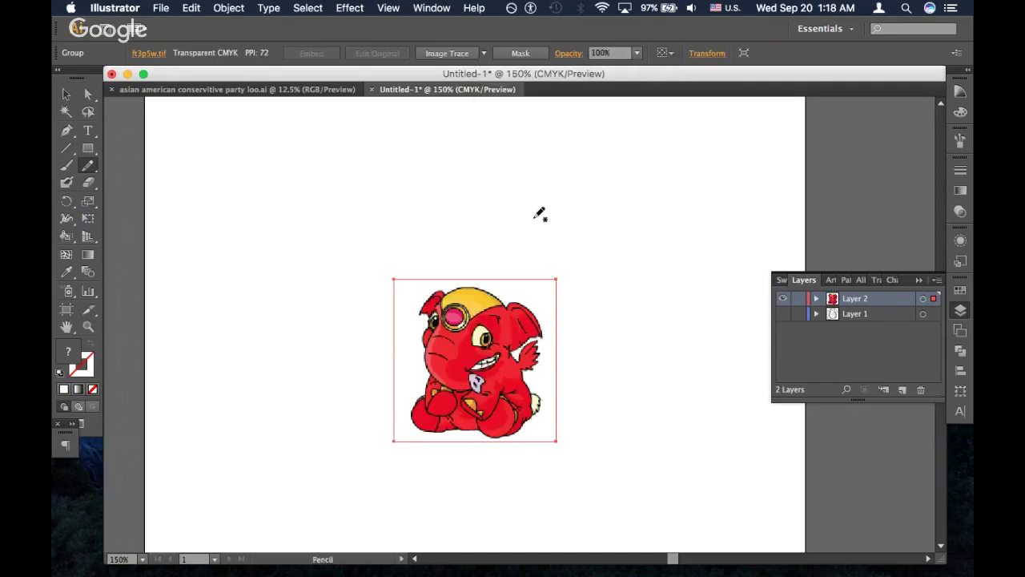
left_click(483, 53)
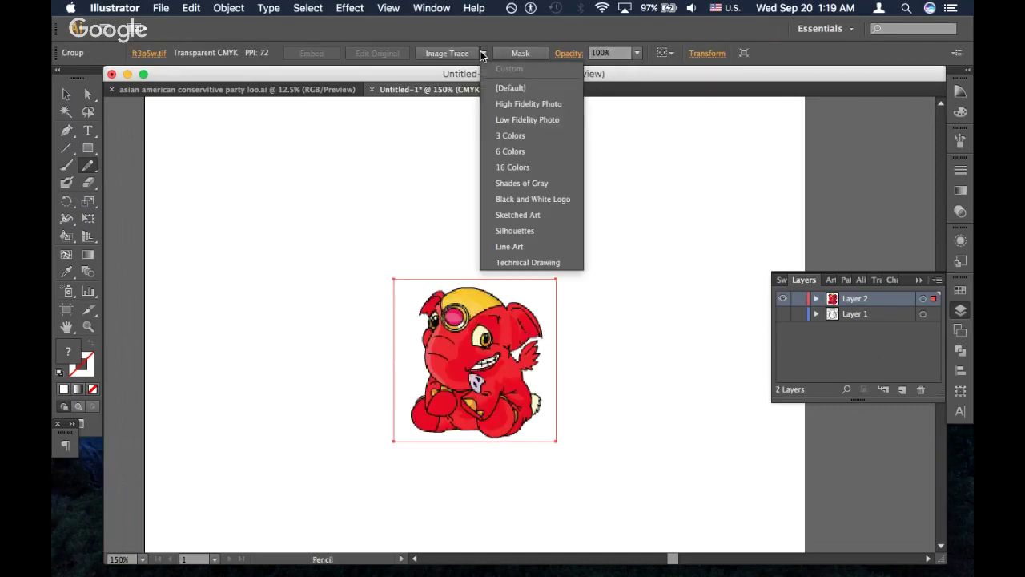
left_click(517, 168)
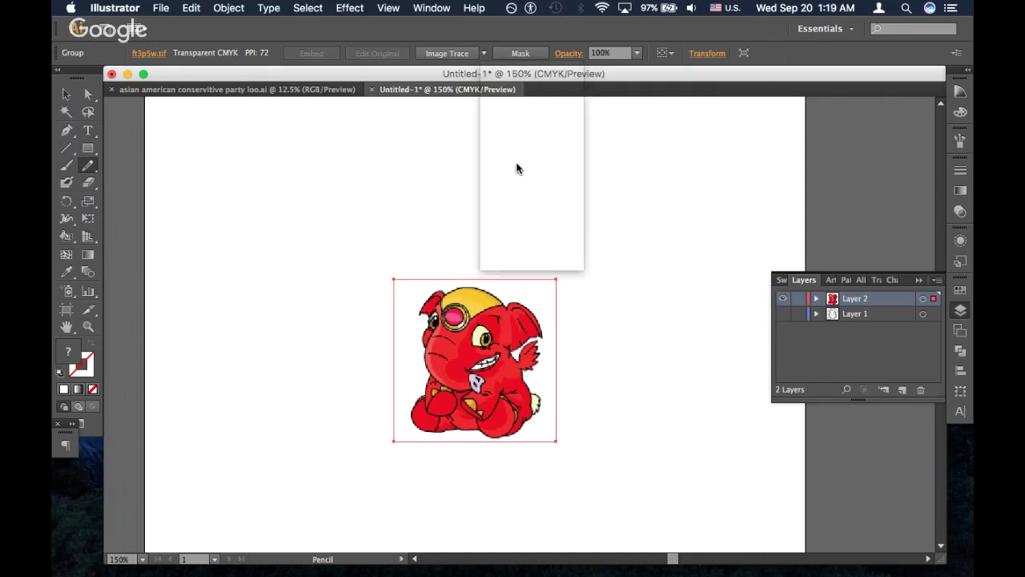
key("super+z")
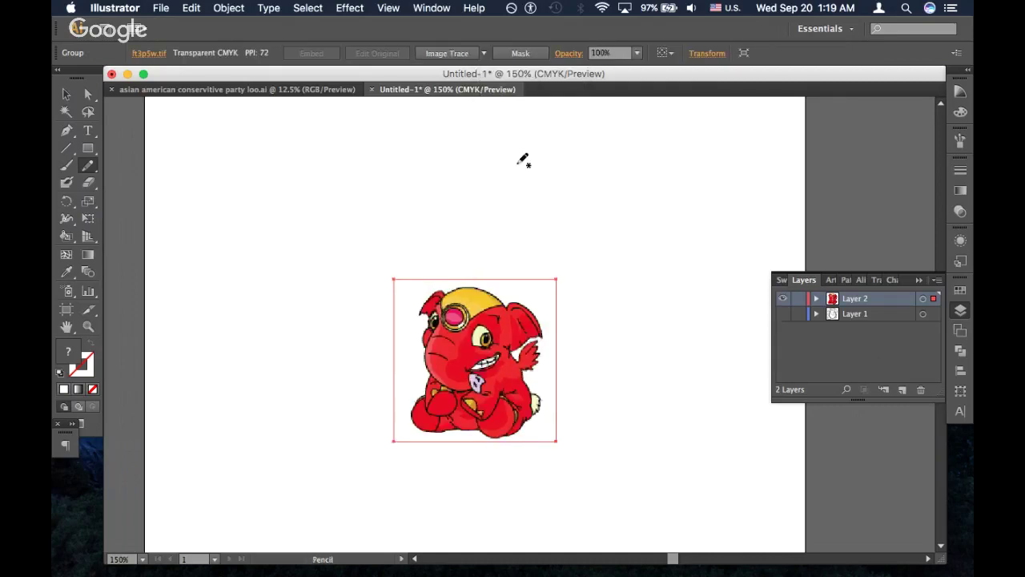
Try the Line Art tracing preset on the elephant image and undo it
left_click(484, 53)
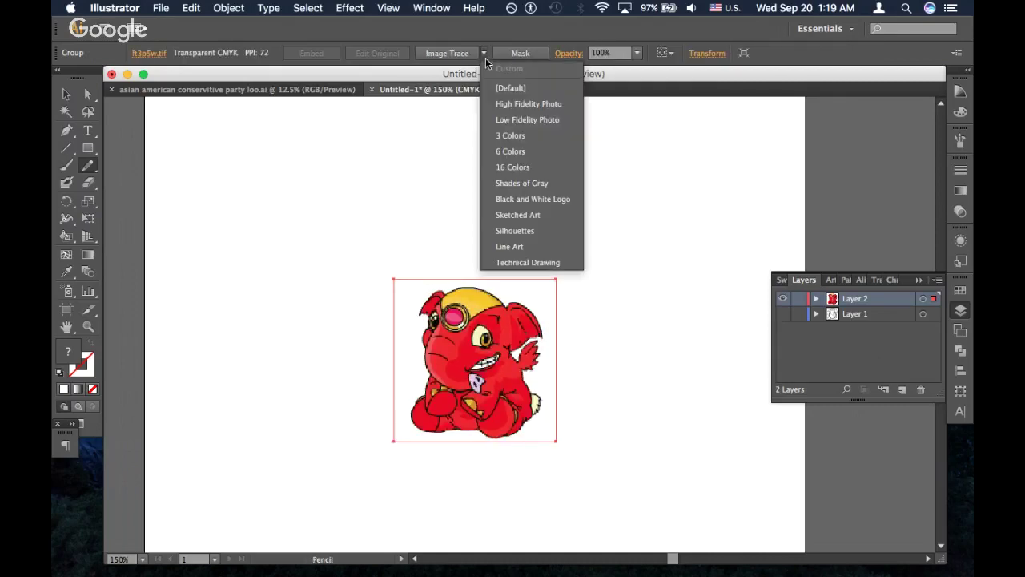
left_click(530, 247)
key("super+z")
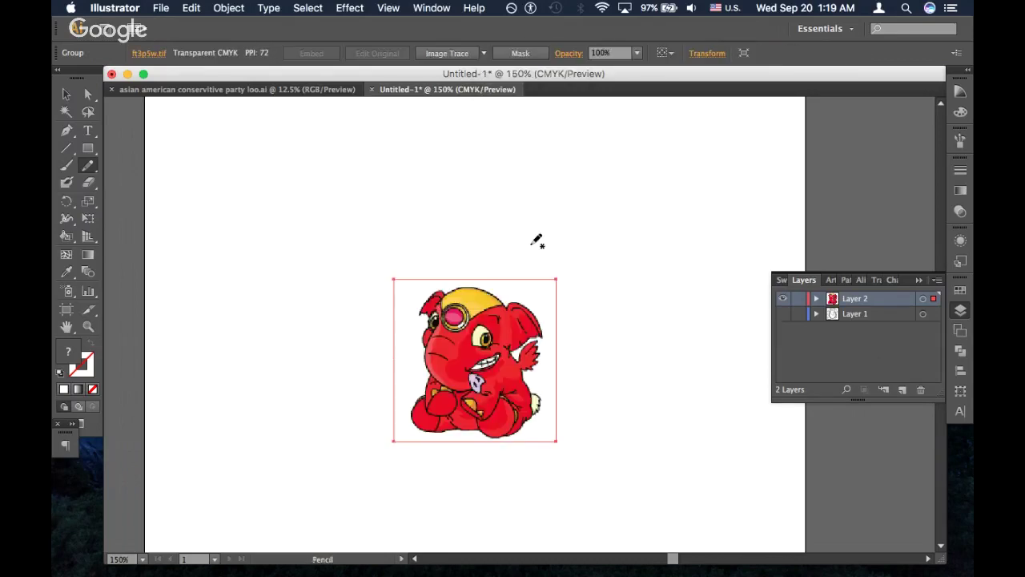
Enlarge the elephant image proportionally to about 4.72 in square, extending it up and to the right
key("super+minus")
key("super+minus")
key("super+minus")
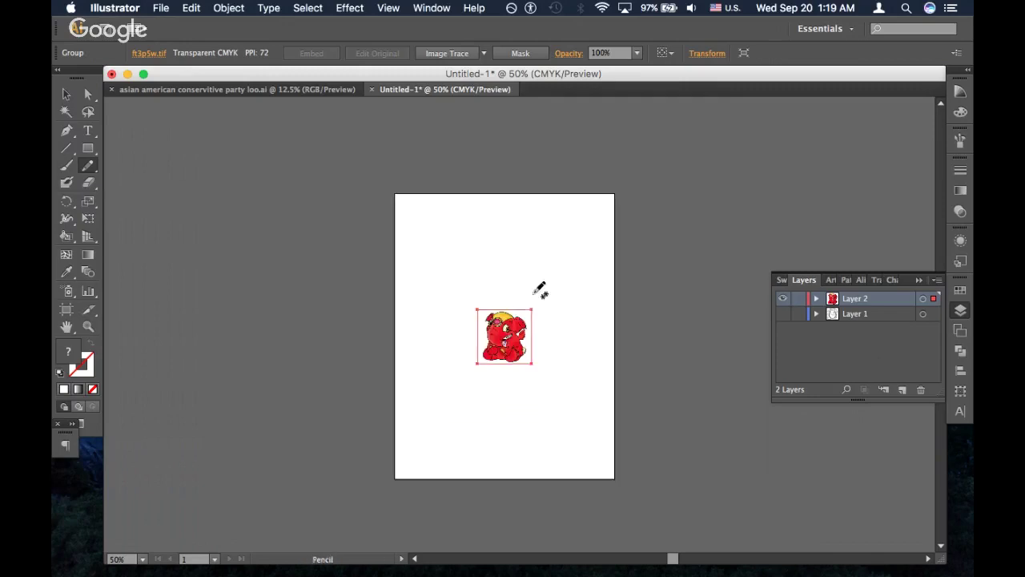
left_click_drag(532, 309, 632, 240)
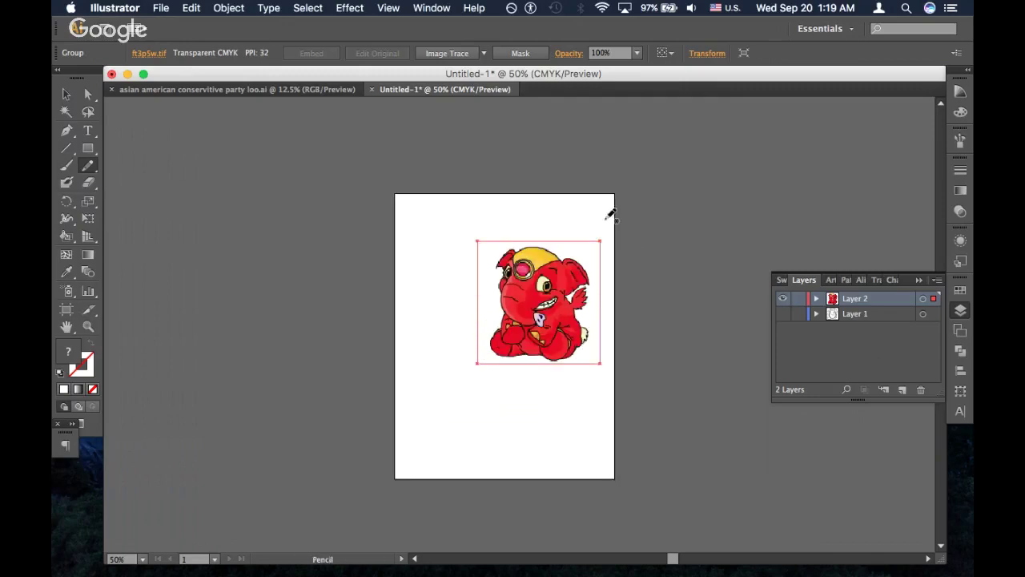
Try the Low Fidelity Photo tracing preset on the enlarged elephant image and undo it
left_click(483, 54)
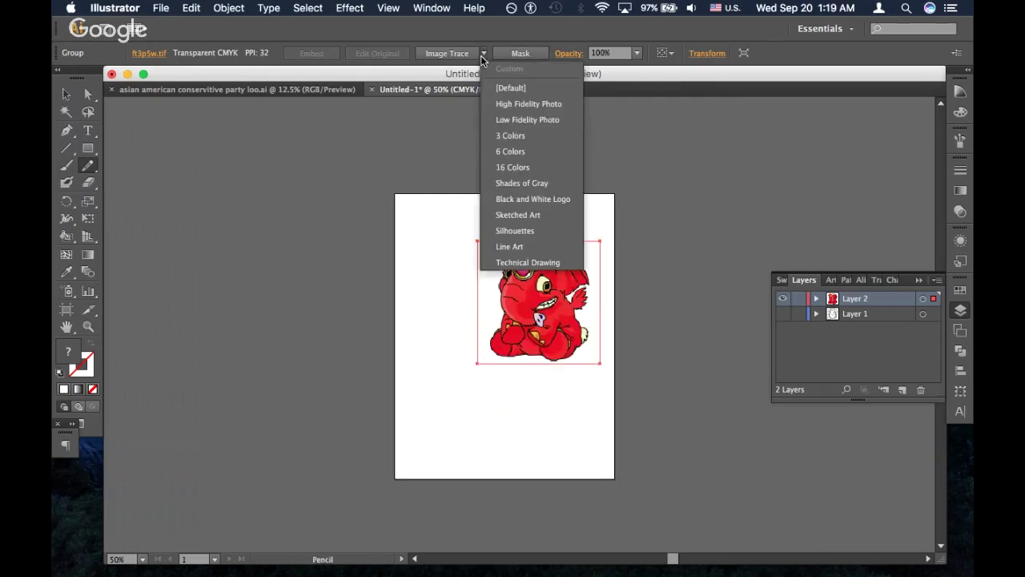
left_click(517, 121)
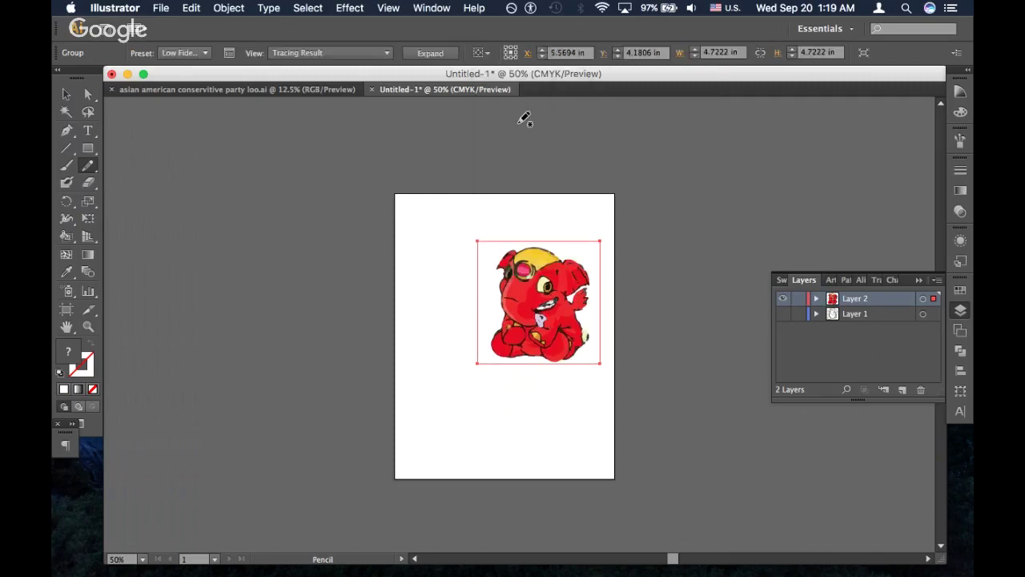
key("super+z")
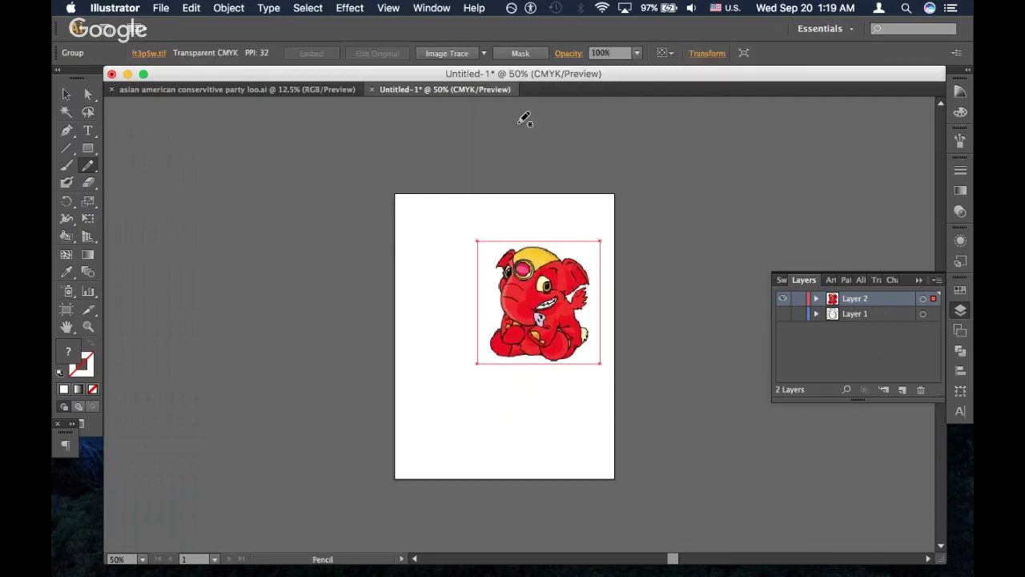
Try the Technical Drawing tracing preset on the enlarged elephant image, inspect the traced lines up close, and undo it
left_click(483, 53)
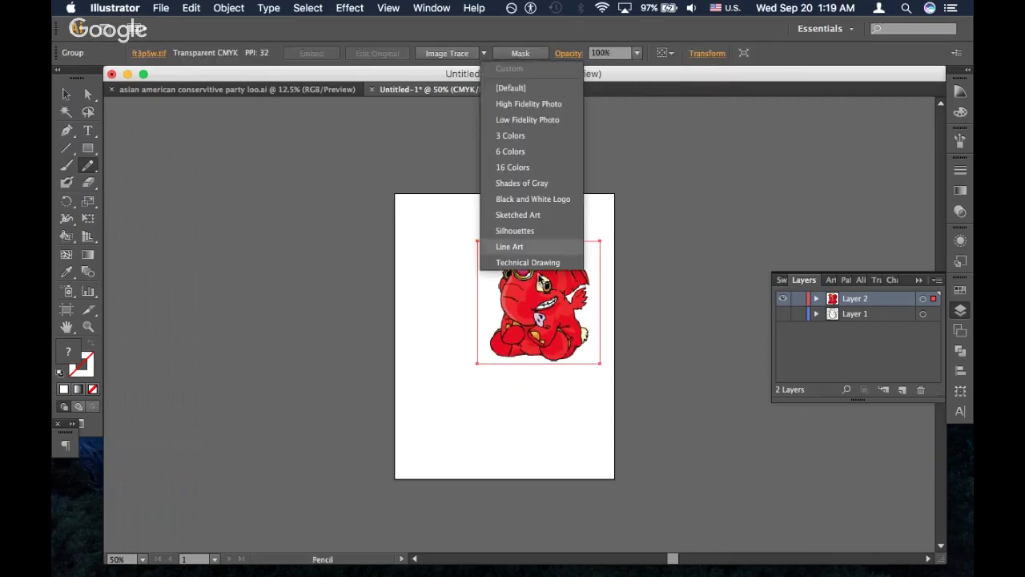
left_click(535, 263)
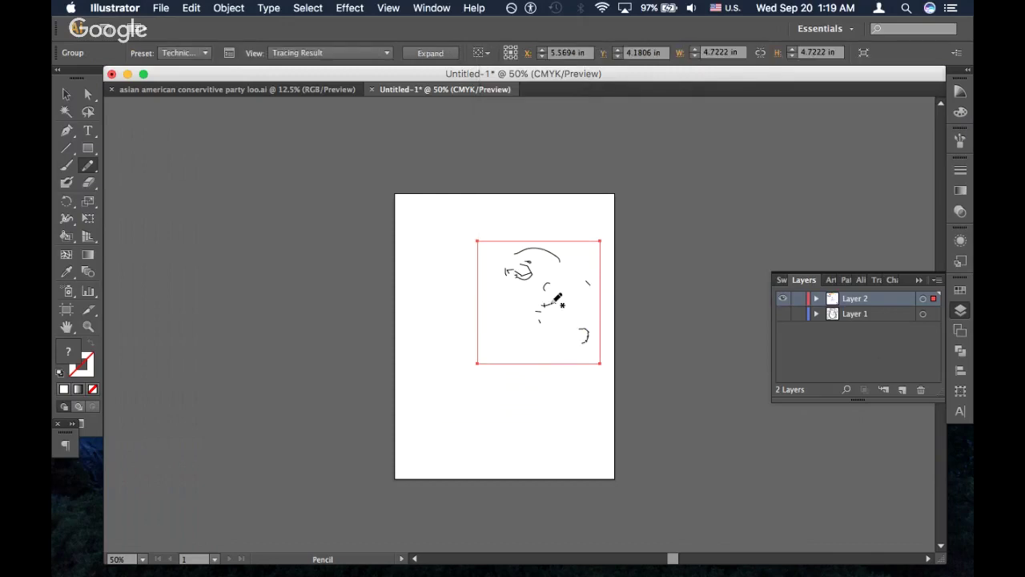
key("super+equal")
key("super+equal")
key("super+equal")
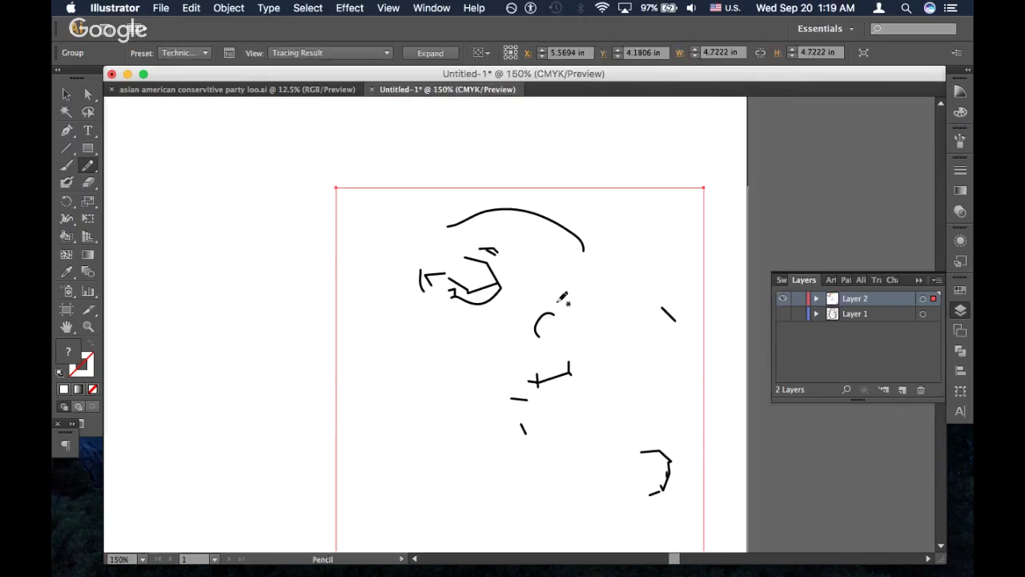
key("super+z")
Try the Shades of Gray and High Fidelity Photo tracing presets on the enlarged elephant image, undoing each one
left_click(483, 53)
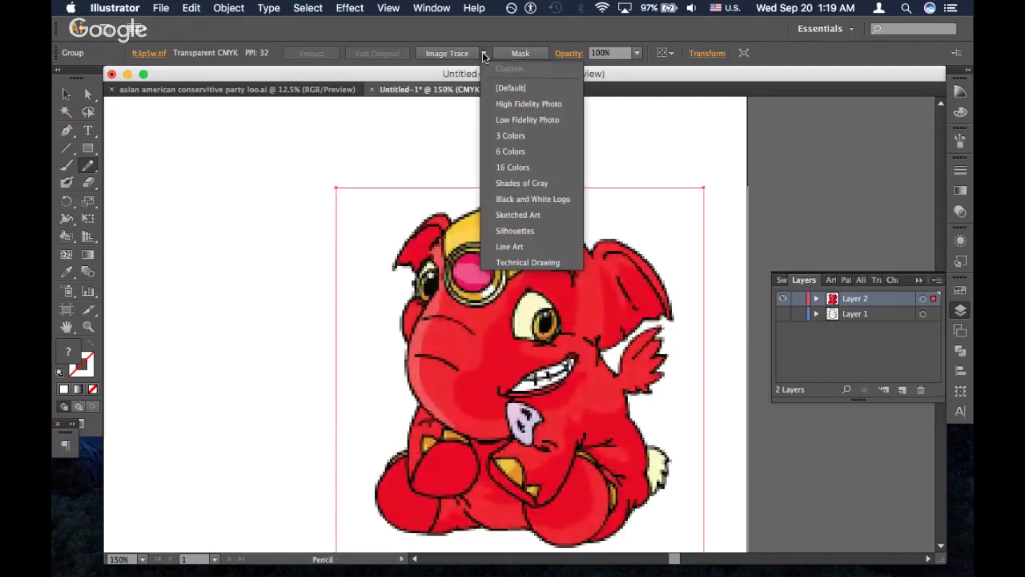
left_click(530, 187)
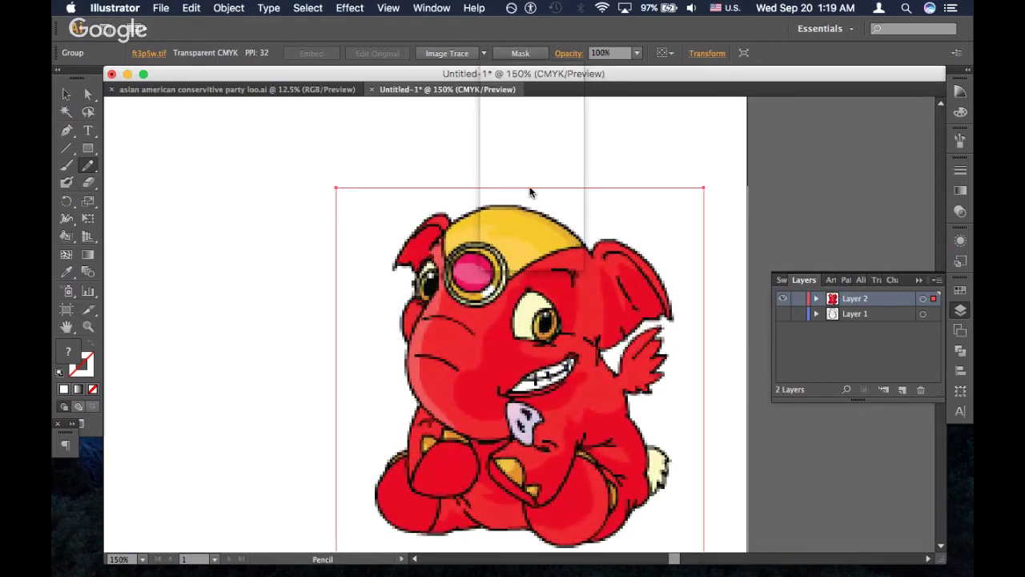
key("super+z")
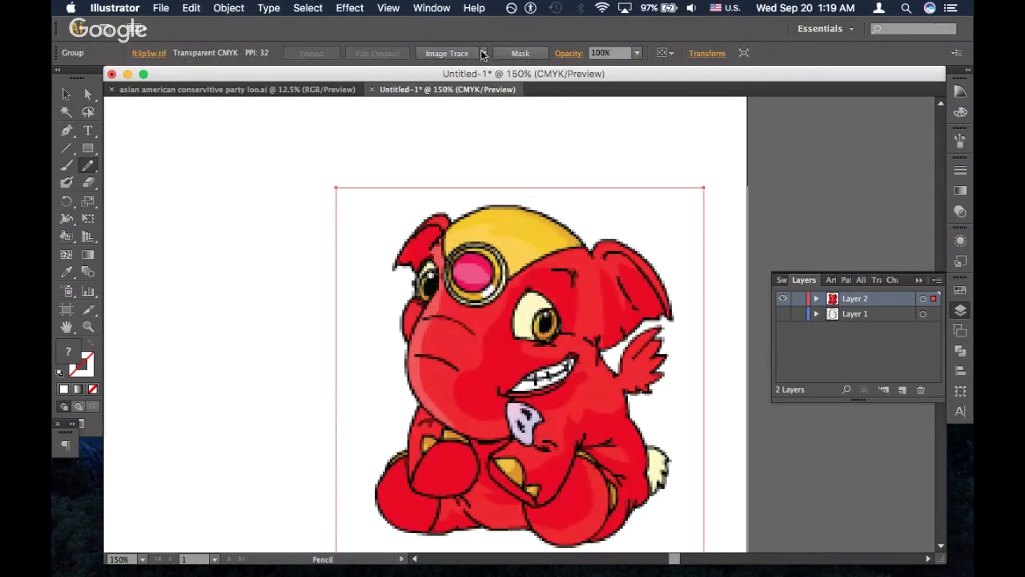
left_click(483, 53)
left_click(515, 109)
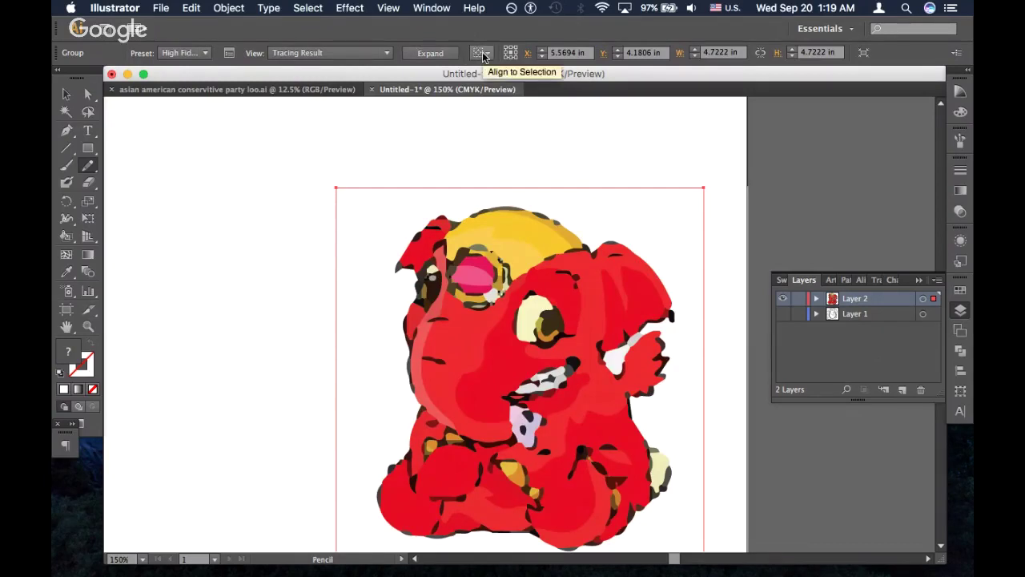
key("super+z")
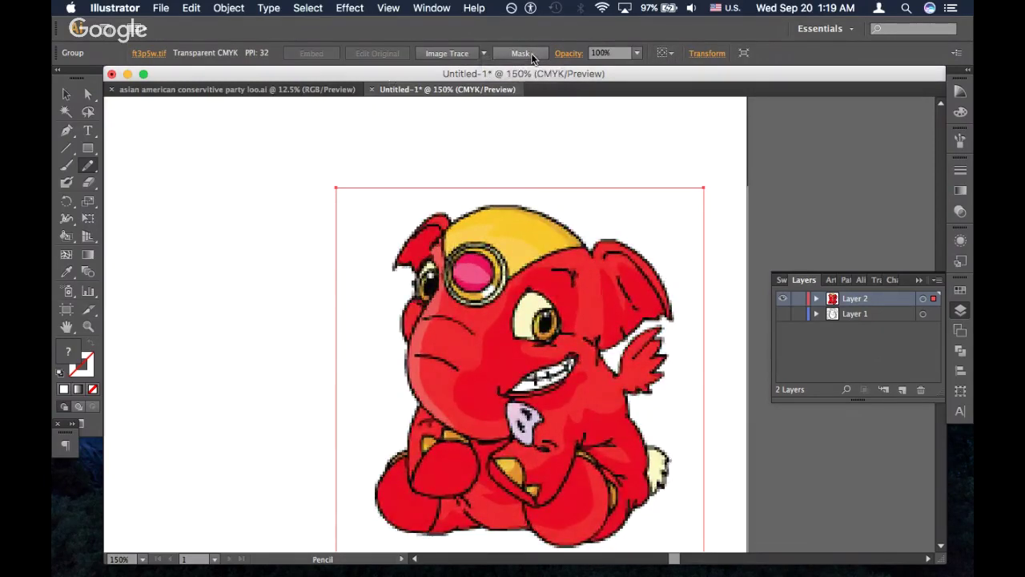
Try the Black and White Logo tracing preset on the enlarged elephant image and undo it
left_click(484, 54)
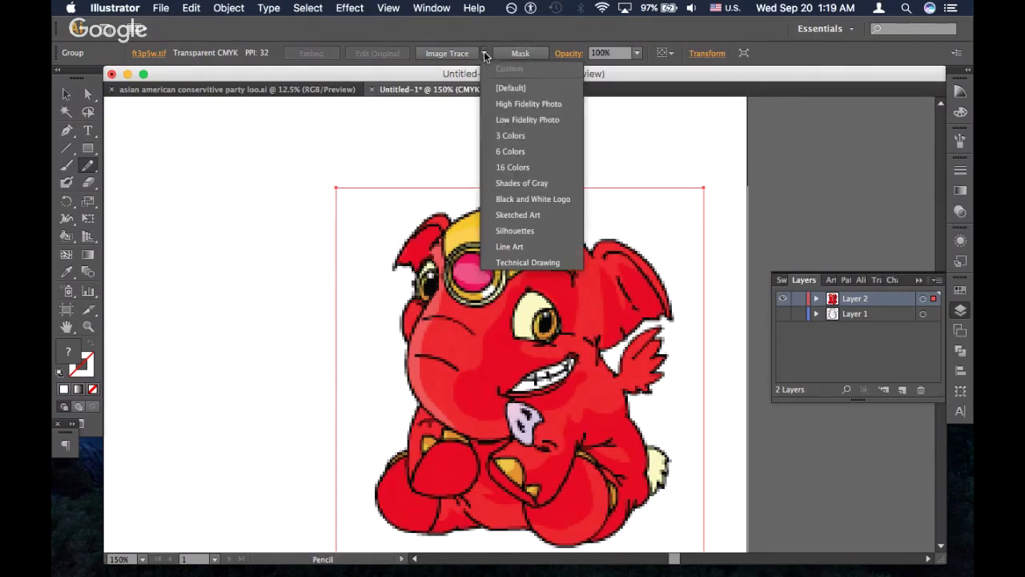
left_click(560, 199)
key("super+z")
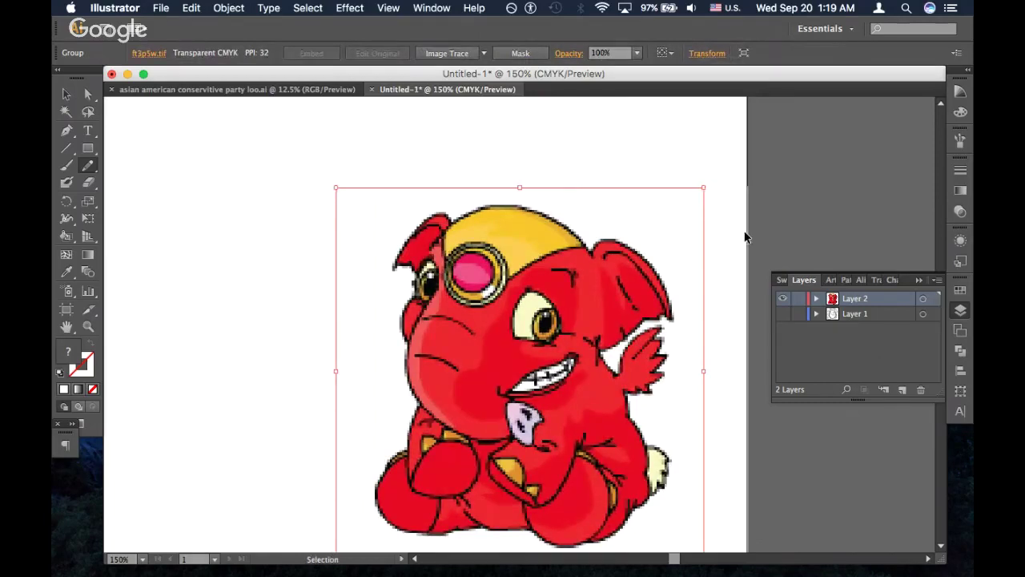
Try the Line Art tracing preset on the enlarged elephant image and undo it
key("super+shift+a")
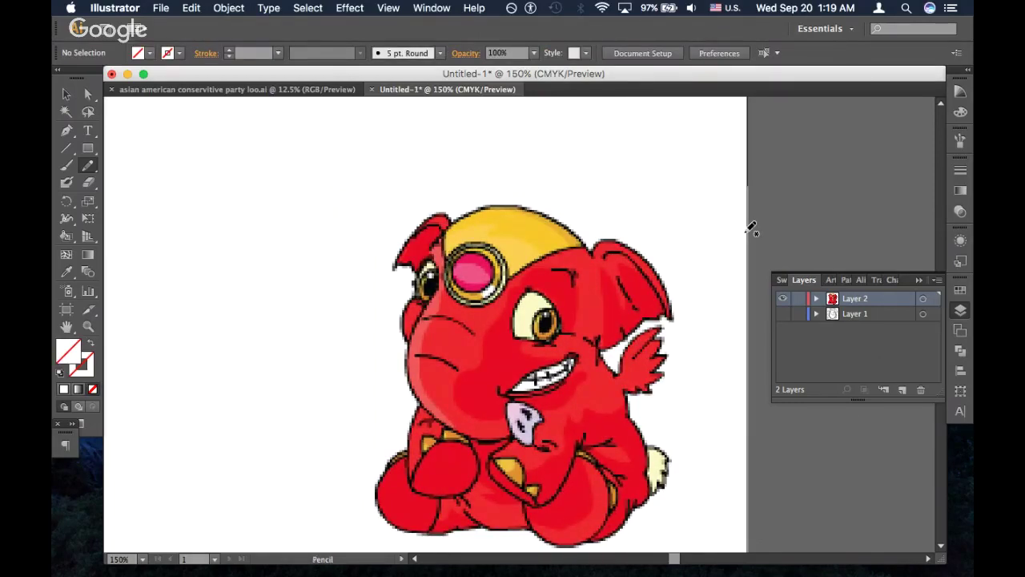
scroll(676, 269, "down", 5)
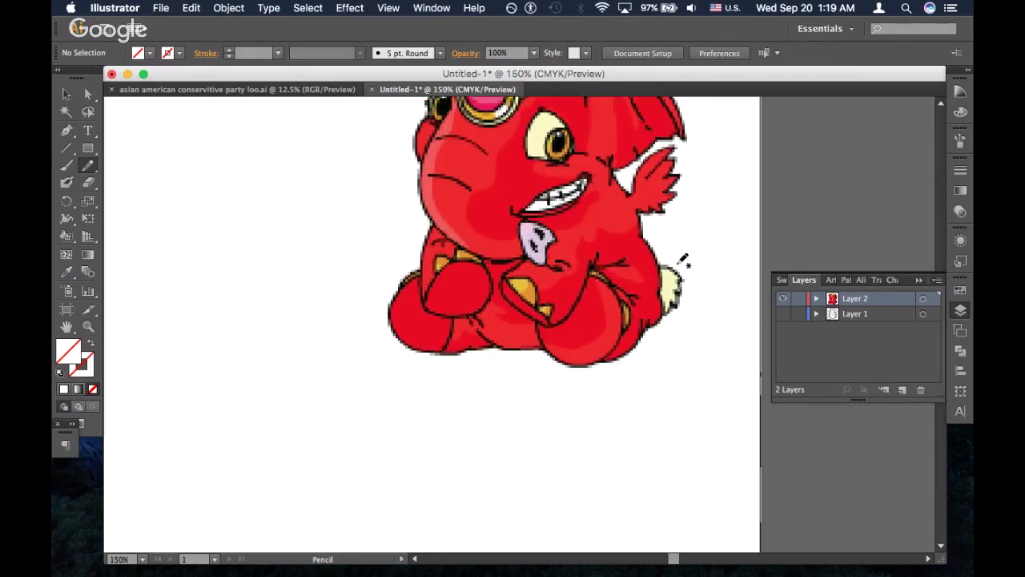
key("v")
key("super+0")
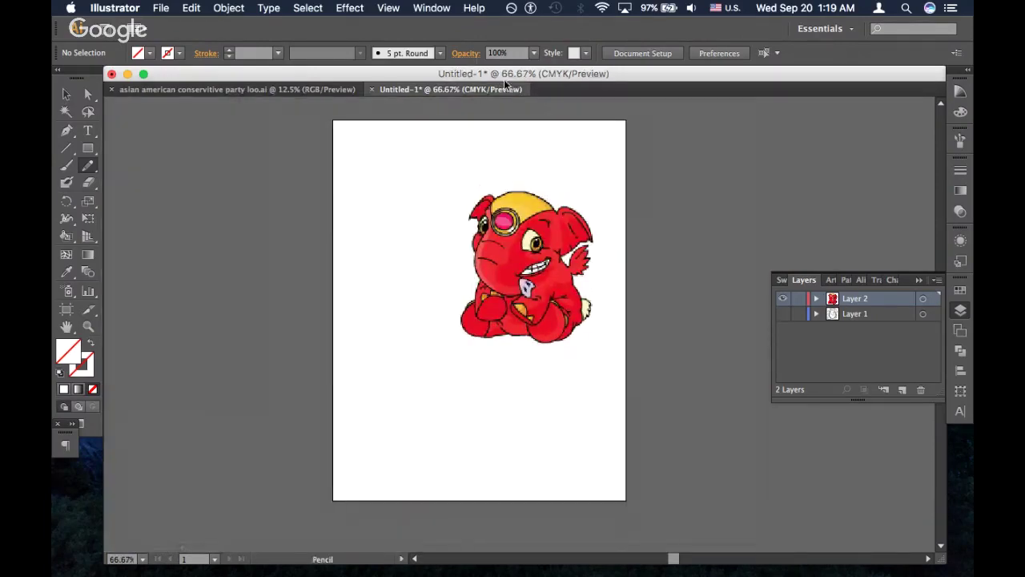
left_click(542, 240, "super")
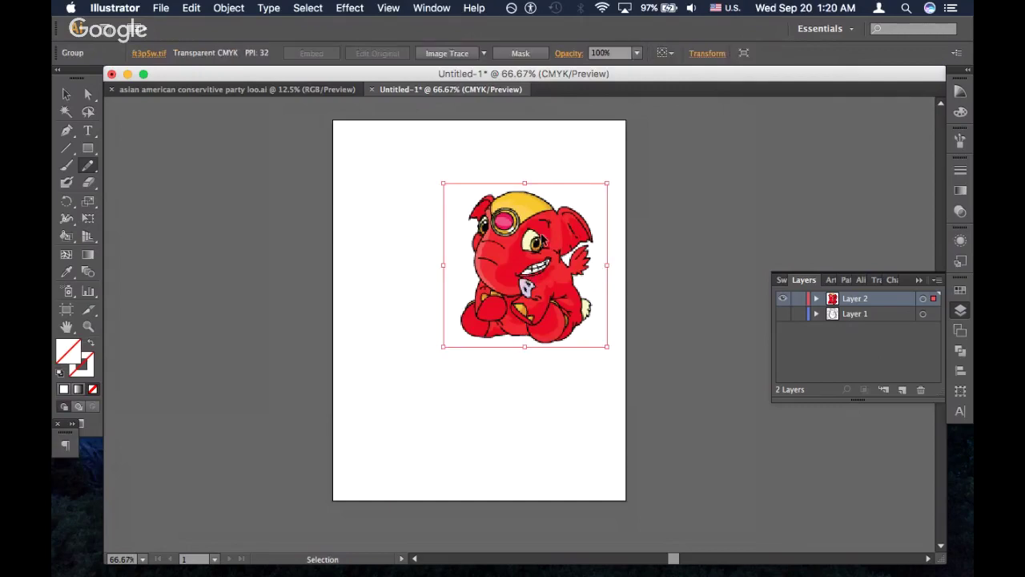
left_click(482, 53)
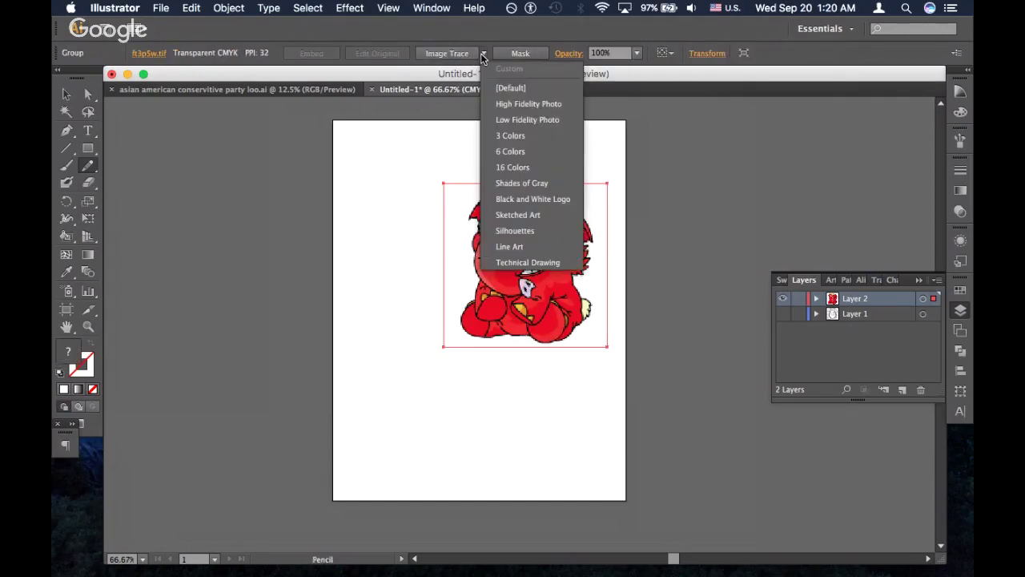
left_click(539, 248)
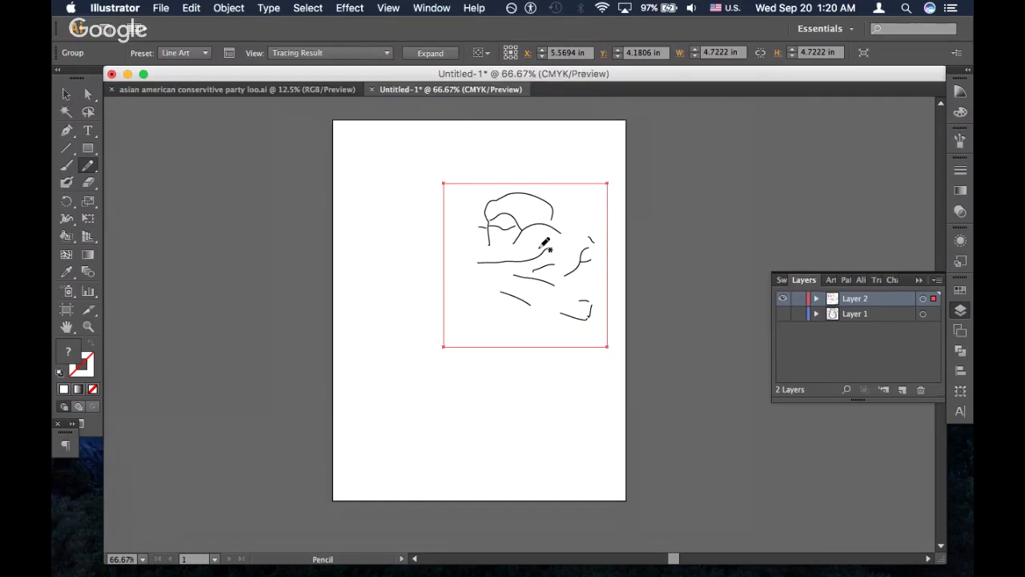
key("super+z")
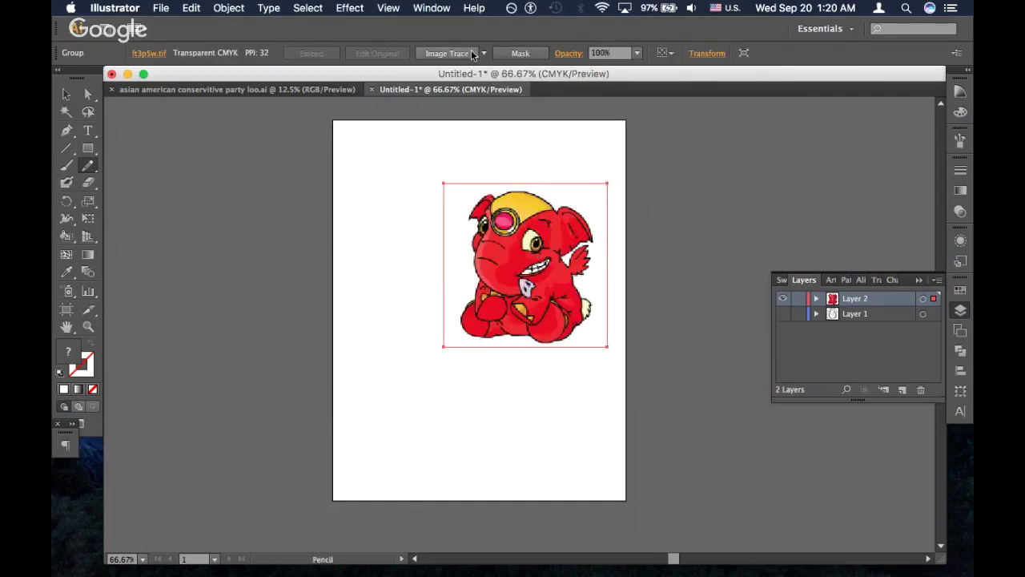
Try the Silhouettes and 6 Colors tracing presets on the enlarged elephant image, undoing each one
left_click(484, 53)
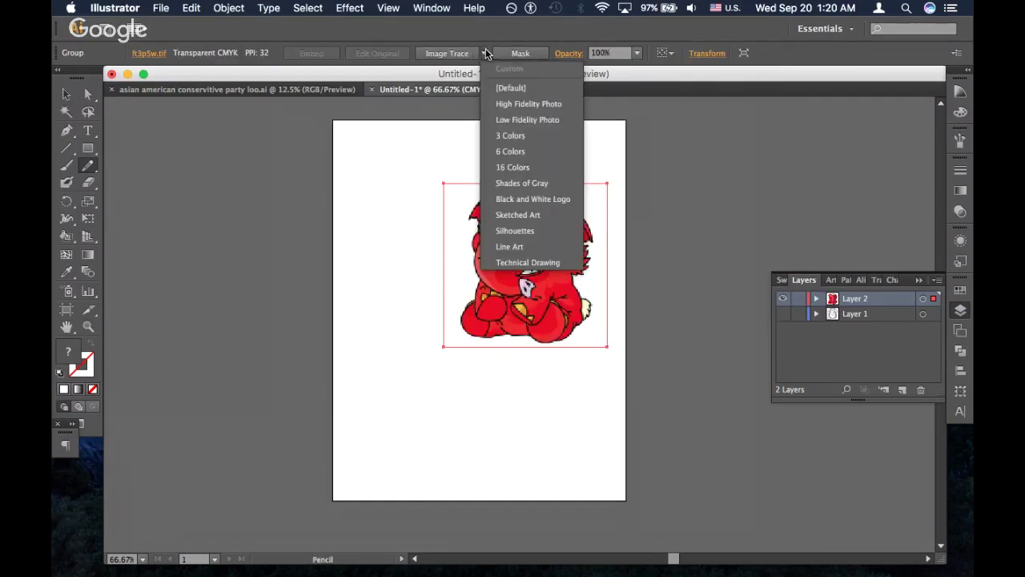
left_click(531, 231)
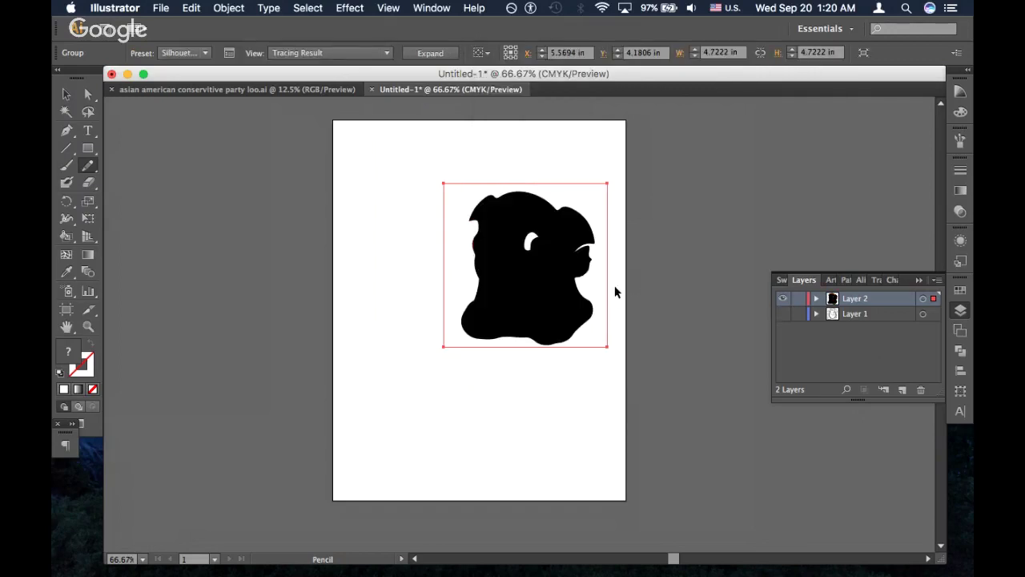
key("super+z")
left_click(483, 55)
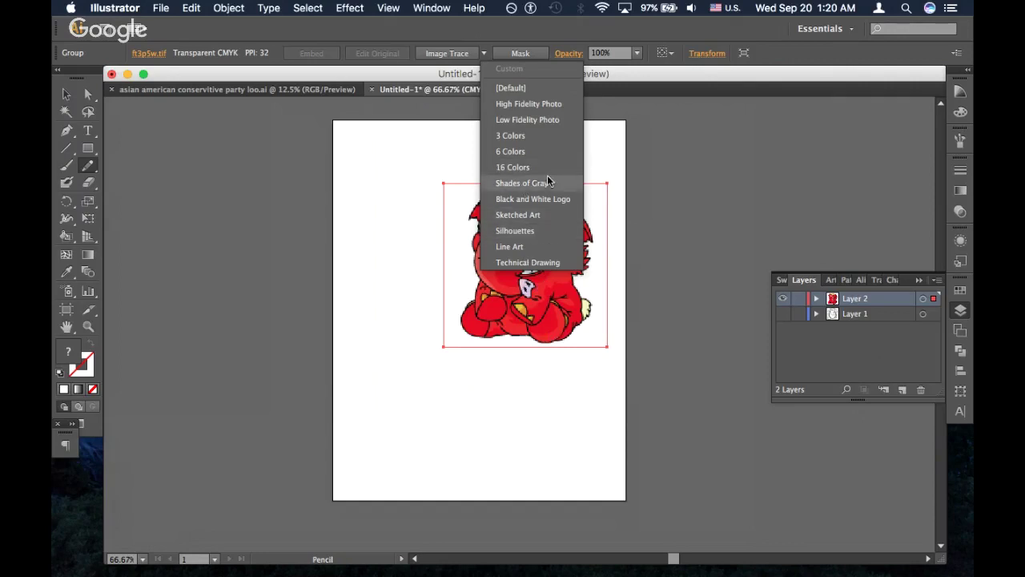
left_click(549, 151)
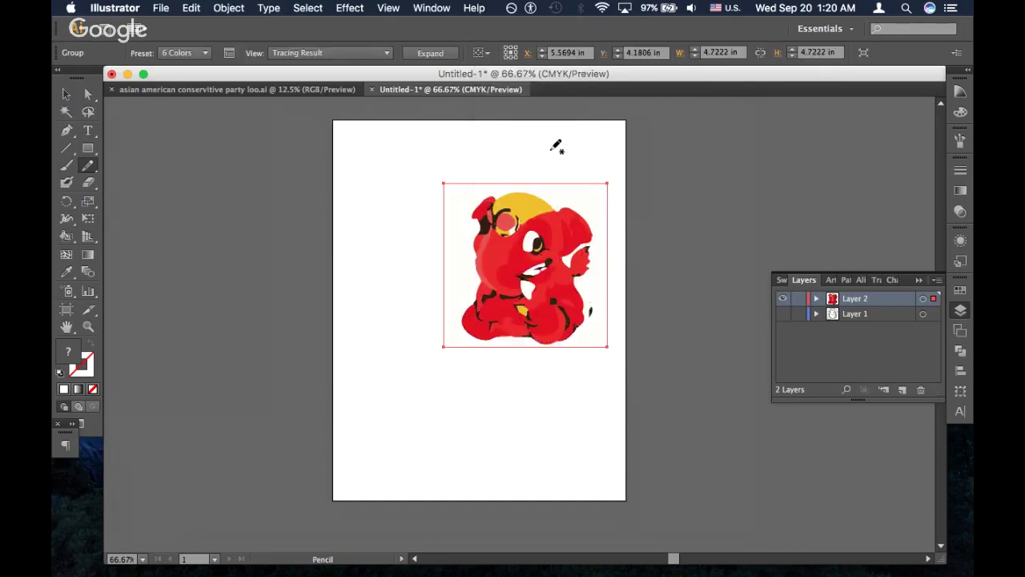
key("super+z")
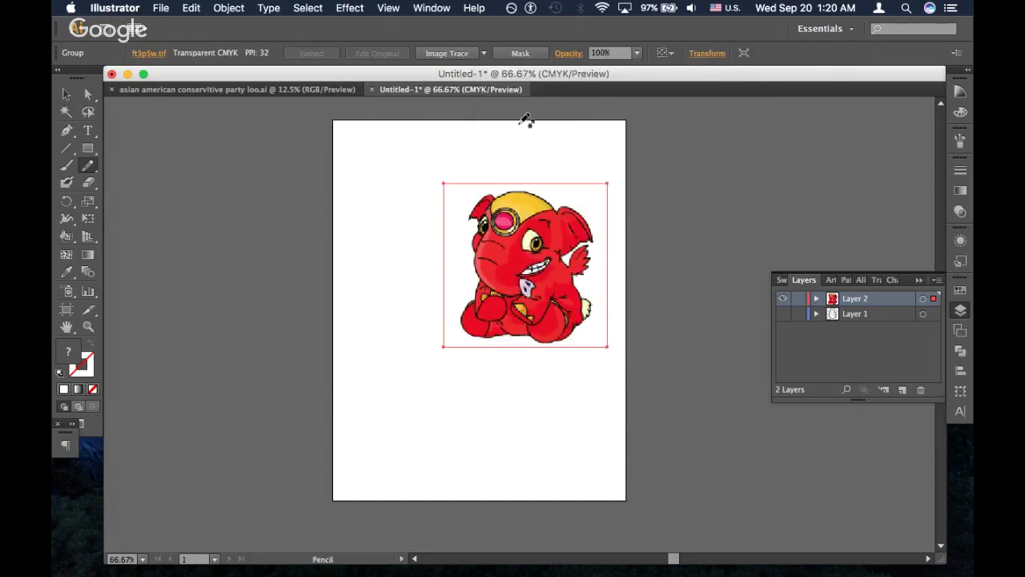
Try the 16 Colors and Default tracing presets on the enlarged elephant image, undoing the trace
left_click(484, 53)
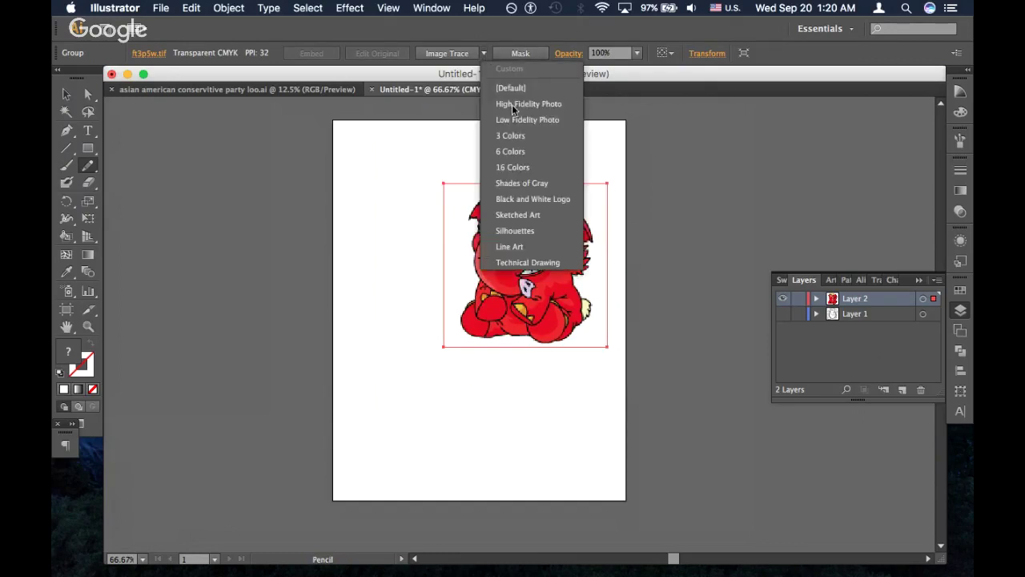
left_click(506, 171)
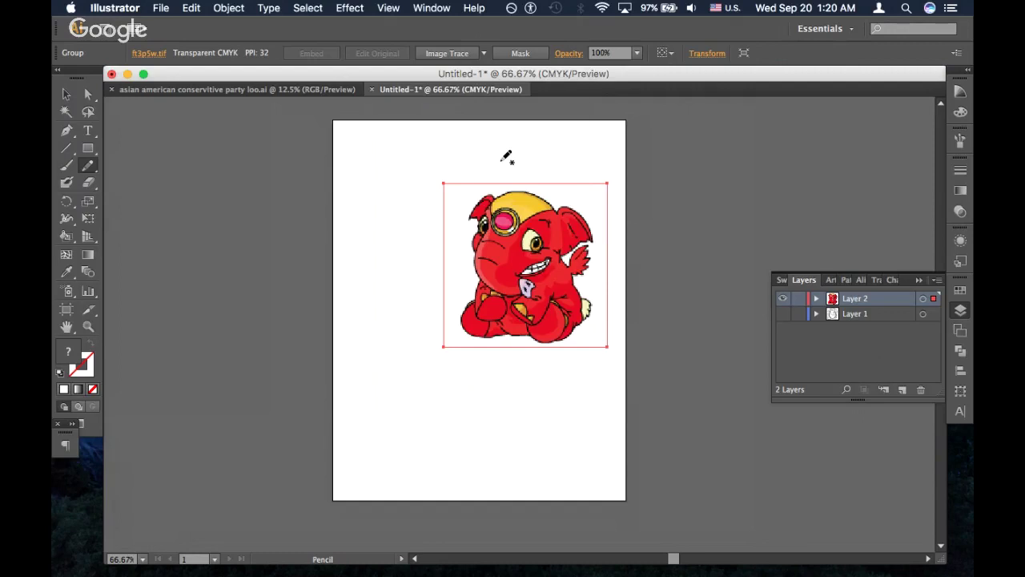
left_click(484, 53)
left_click(511, 86)
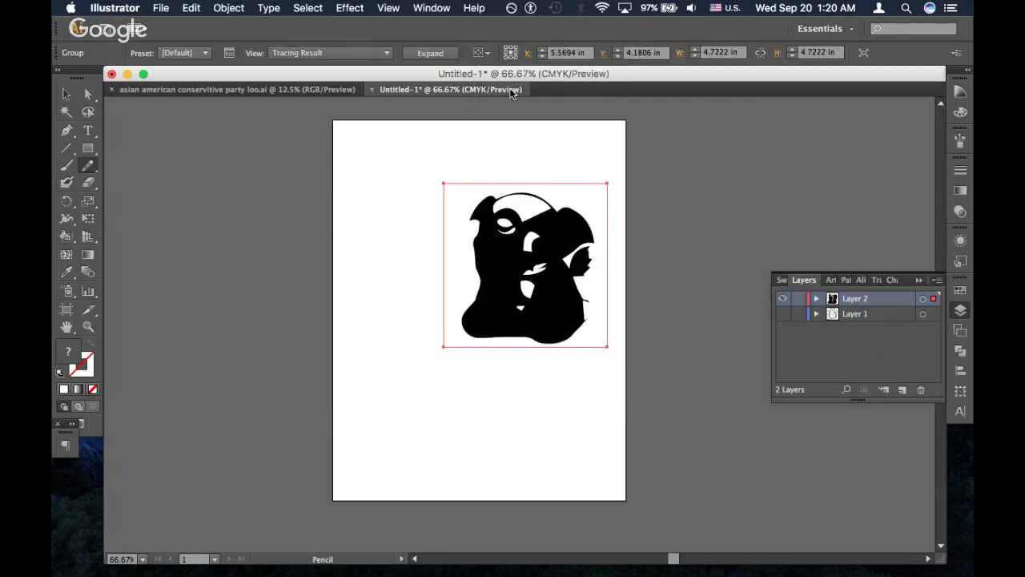
key("super+z")
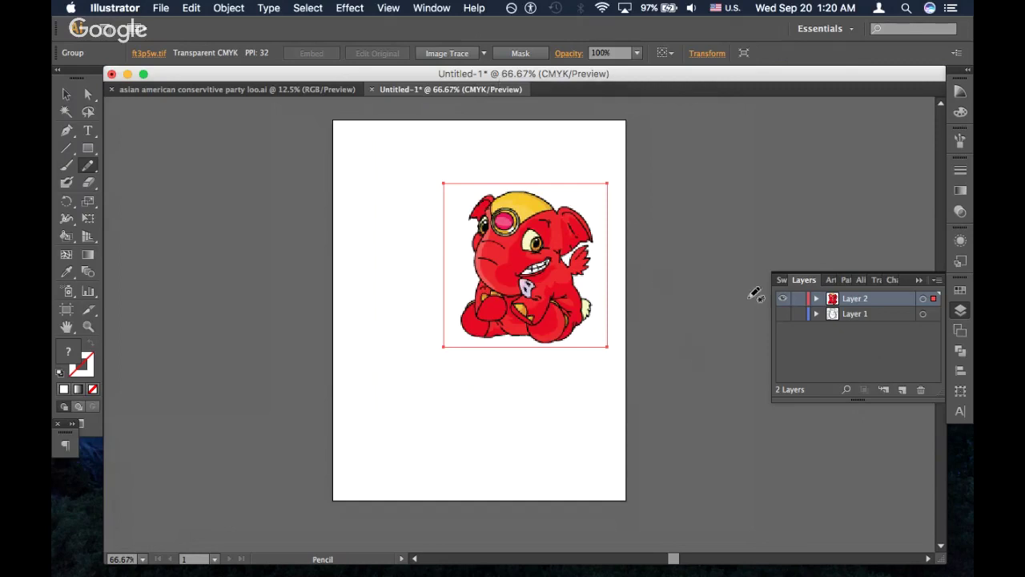
Show Layer 1 with the pencil sketch, move Layer 2 below it, hide Layer 2, and make Layer 1 active
left_click(784, 314)
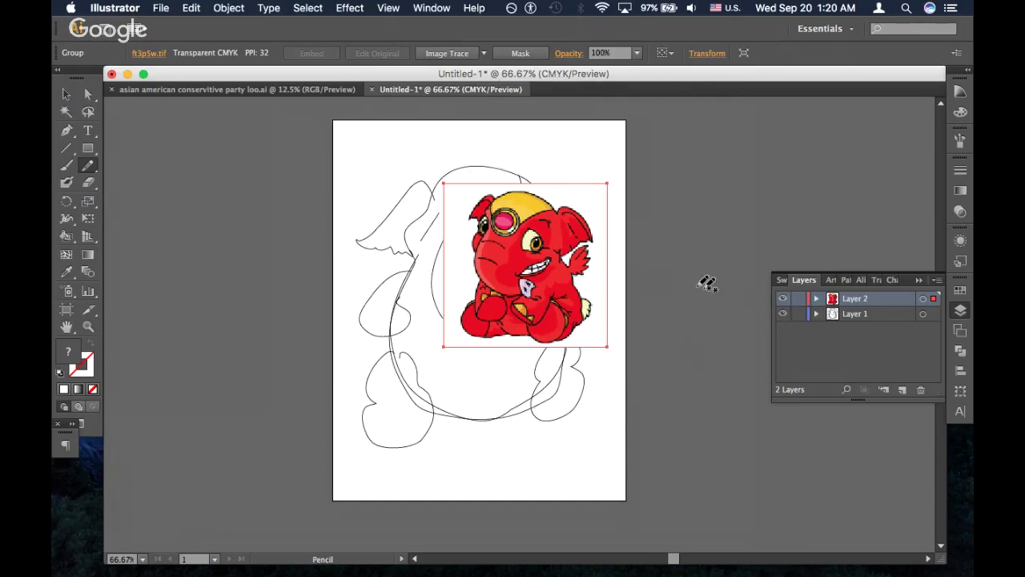
left_click_drag(863, 299, 852, 327)
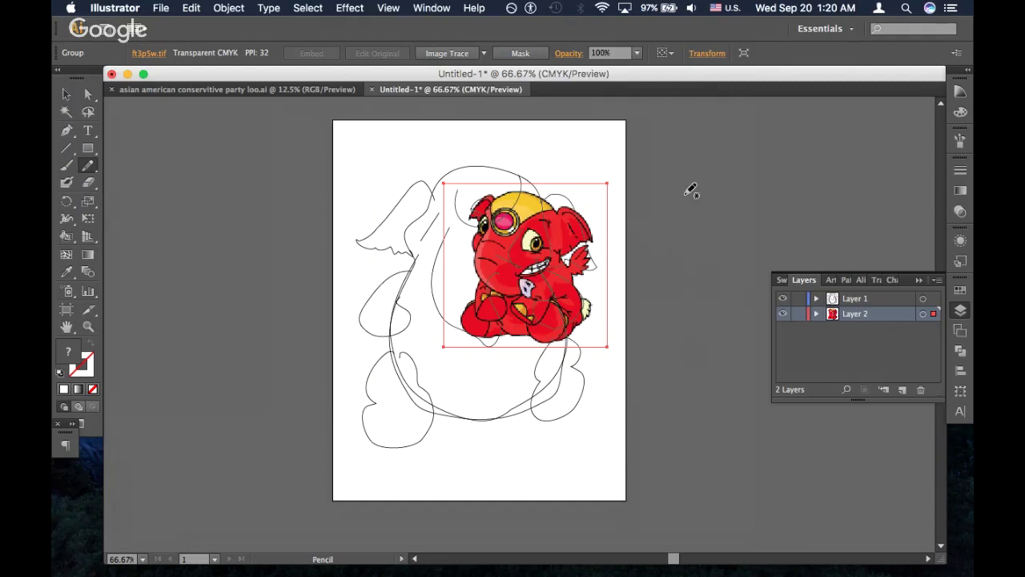
left_click(782, 314)
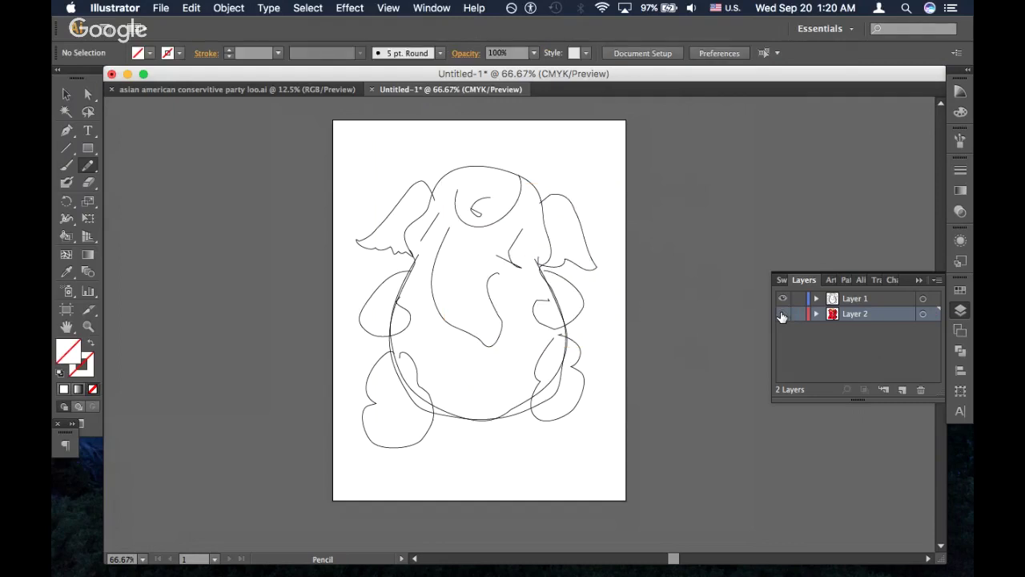
key("super+equal")
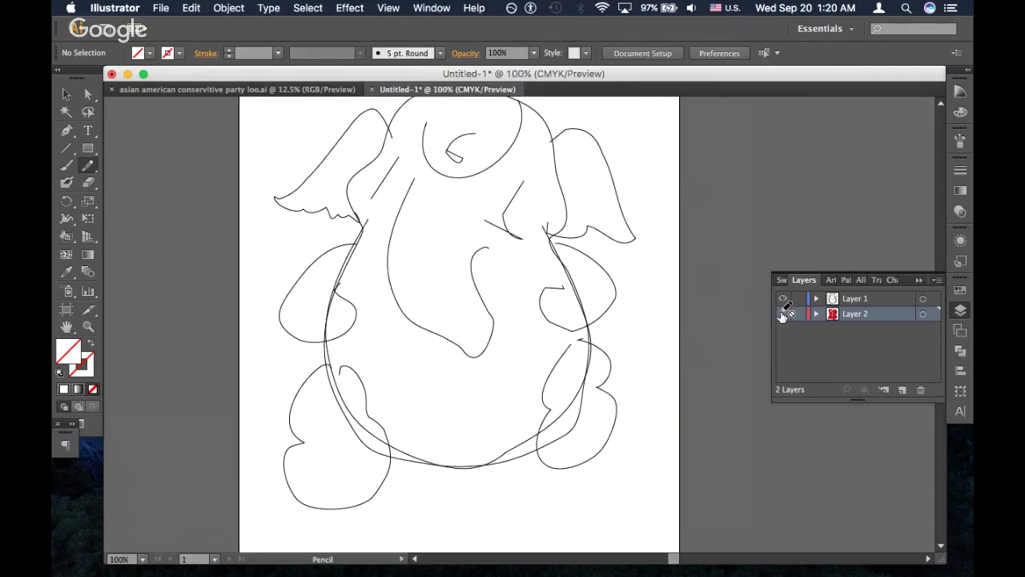
left_click(881, 300)
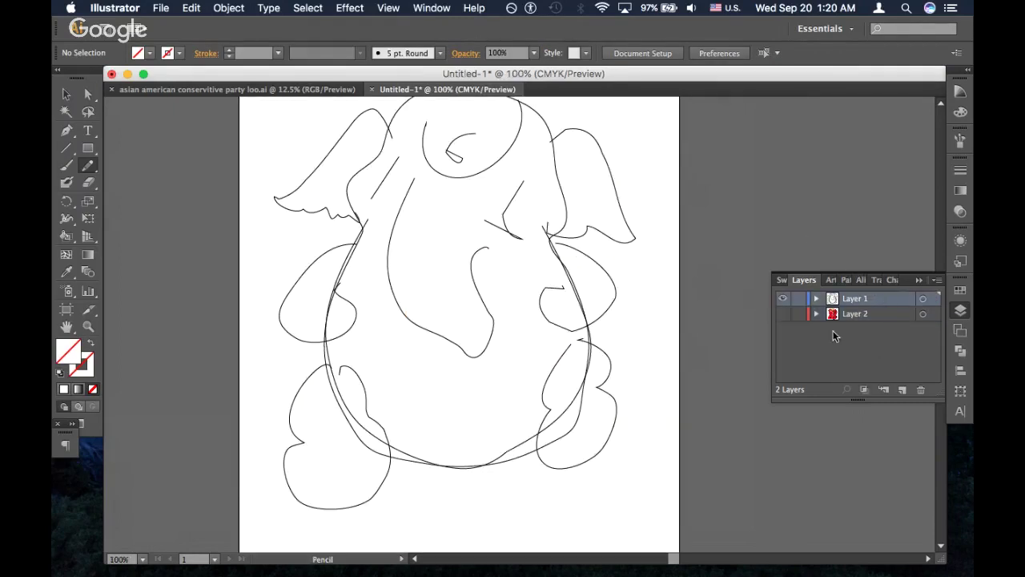
Redraw the sketched elephant's two feet as smooth rounded outlines with the Pencil tool
left_click(384, 478, "super")
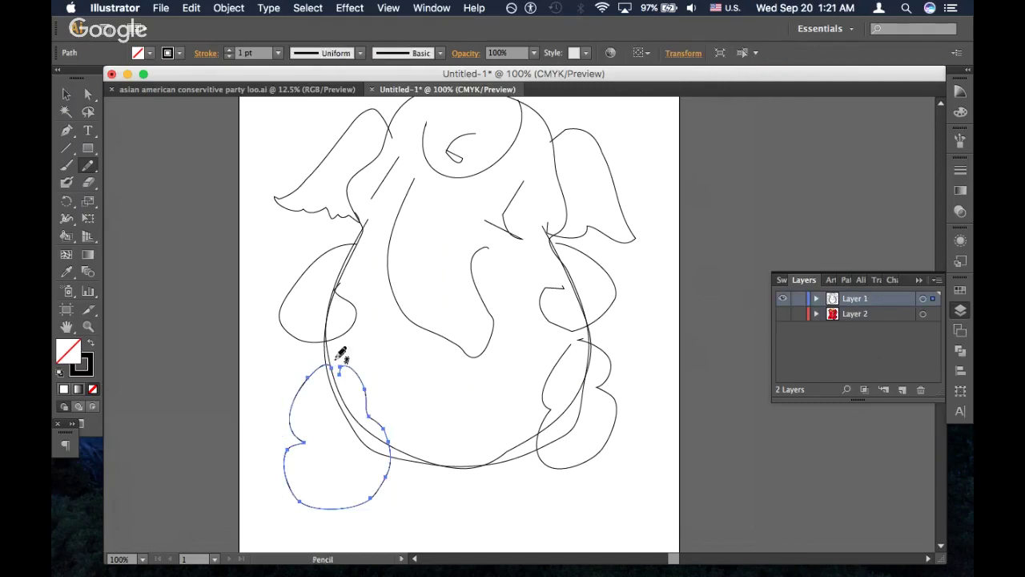
mouse_move(350, 362)
left_mouse_down()
mouse_move(300, 378)
mouse_move(282, 443)
mouse_move(328, 482)
mouse_move(392, 382)
left_mouse_up()
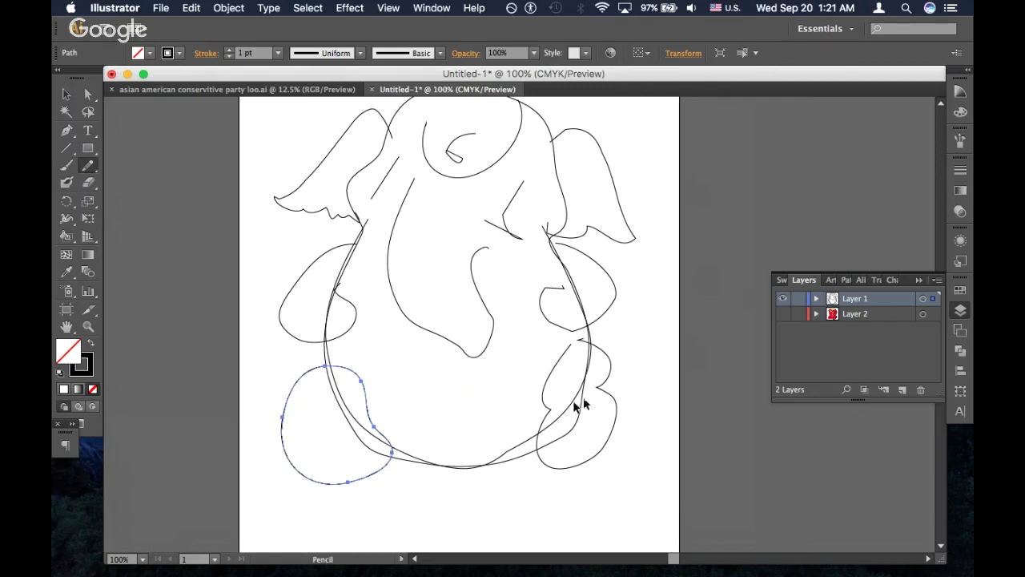
key("super")
double_click(613, 370)
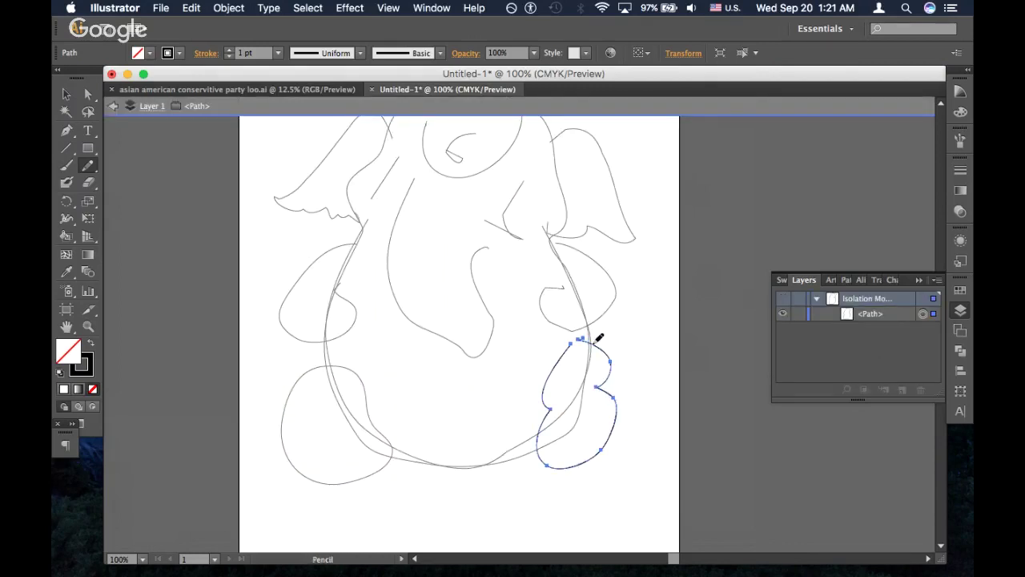
mouse_move(599, 338)
left_mouse_down()
mouse_move(614, 457)
mouse_move(552, 450)
mouse_move(570, 352)
left_mouse_up()
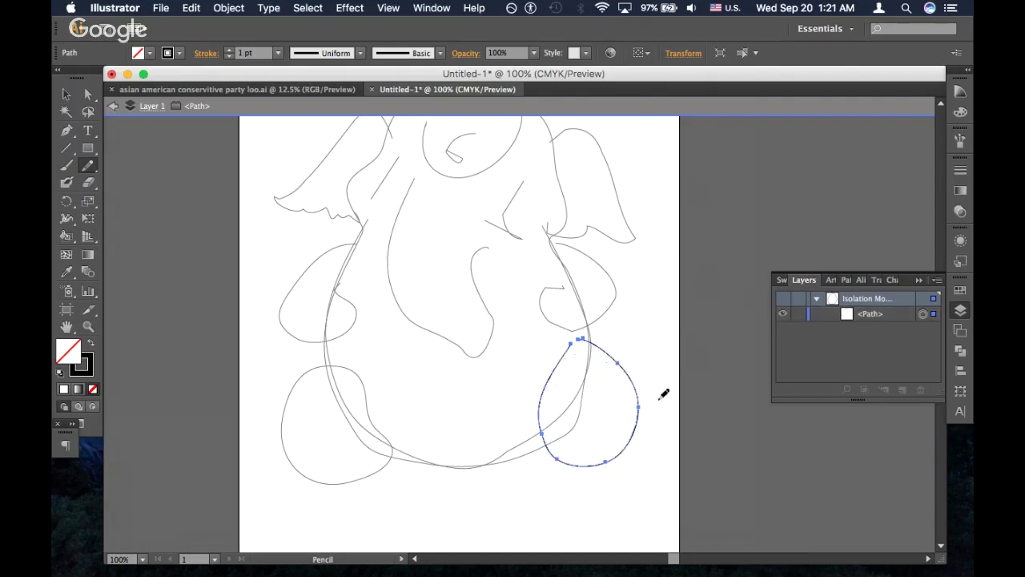
left_click(632, 348, "super")
double_click(663, 232)
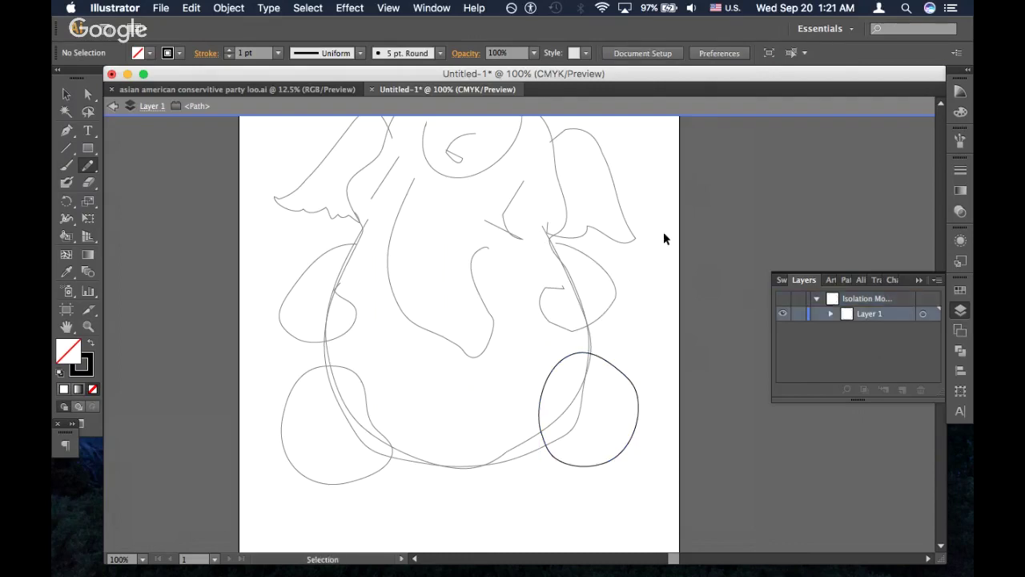
Redraw the sketched elephant's two eyes and the small shape inside the forehead circle as ovals with the Pencil tool
scroll(595, 291, "up", 2)
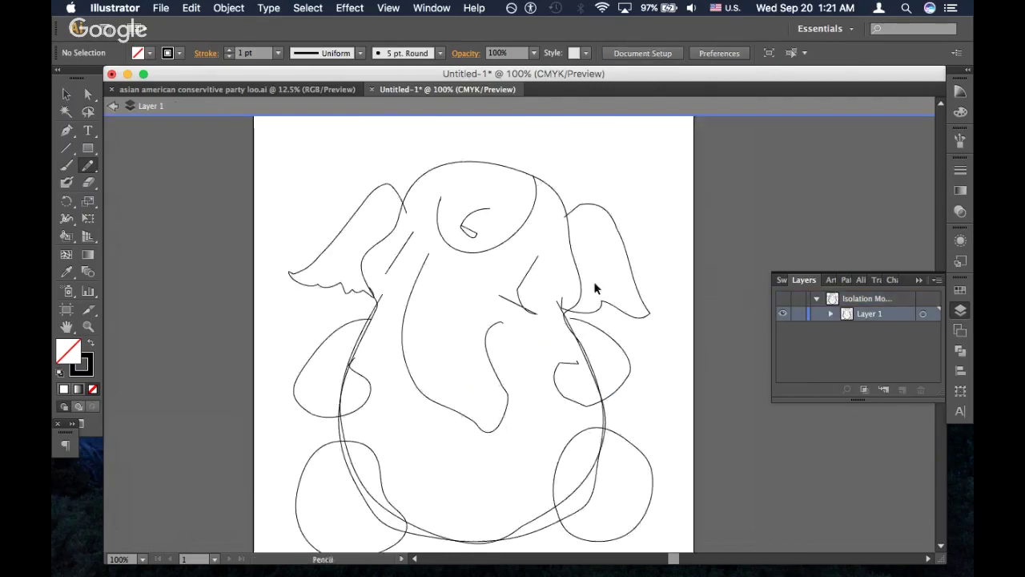
left_click(525, 299, "super")
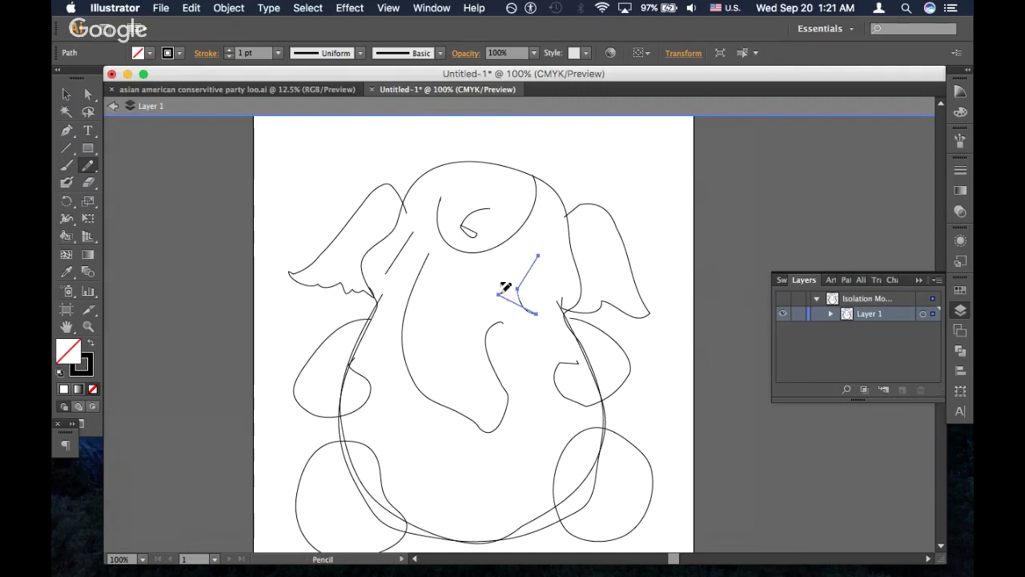
mouse_move(502, 290)
left_mouse_down()
mouse_move(529, 247)
mouse_move(553, 286)
mouse_move(537, 306)
mouse_move(499, 282)
left_mouse_up()
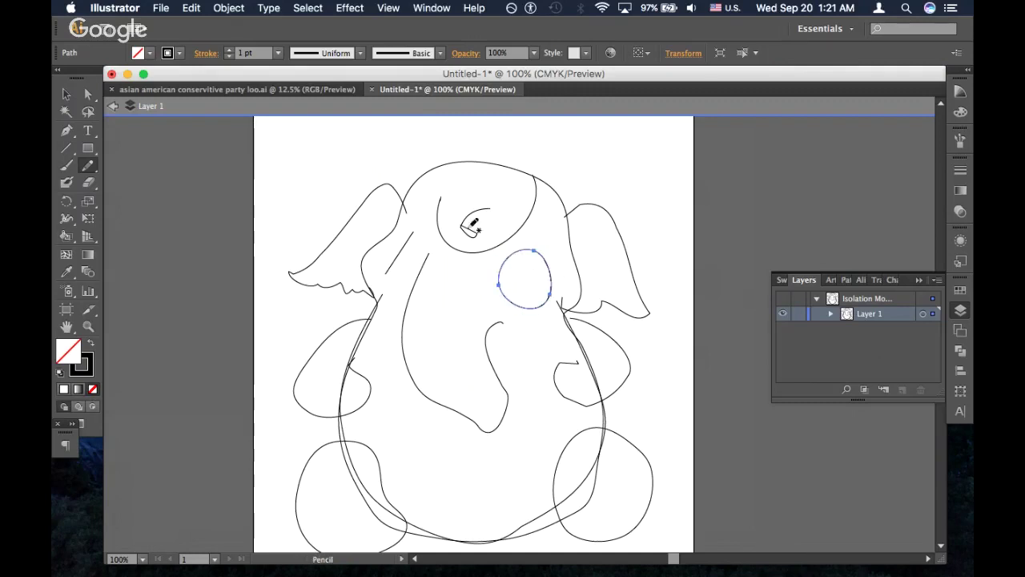
left_click(404, 245, "super")
mouse_move(400, 269)
left_mouse_down()
mouse_move(414, 233)
mouse_move(397, 236)
mouse_move(400, 261)
left_mouse_up()
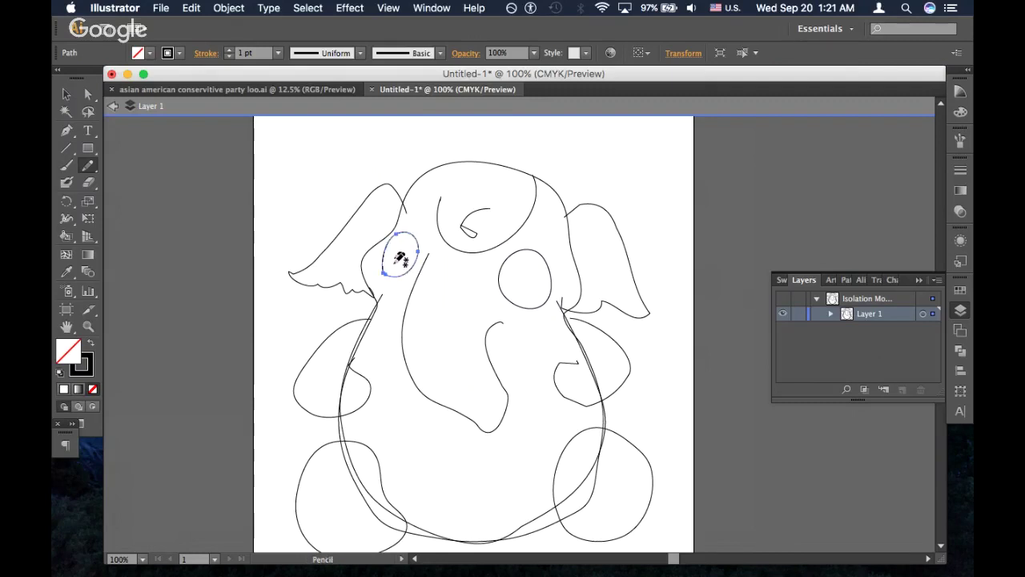
left_click(515, 148, "super")
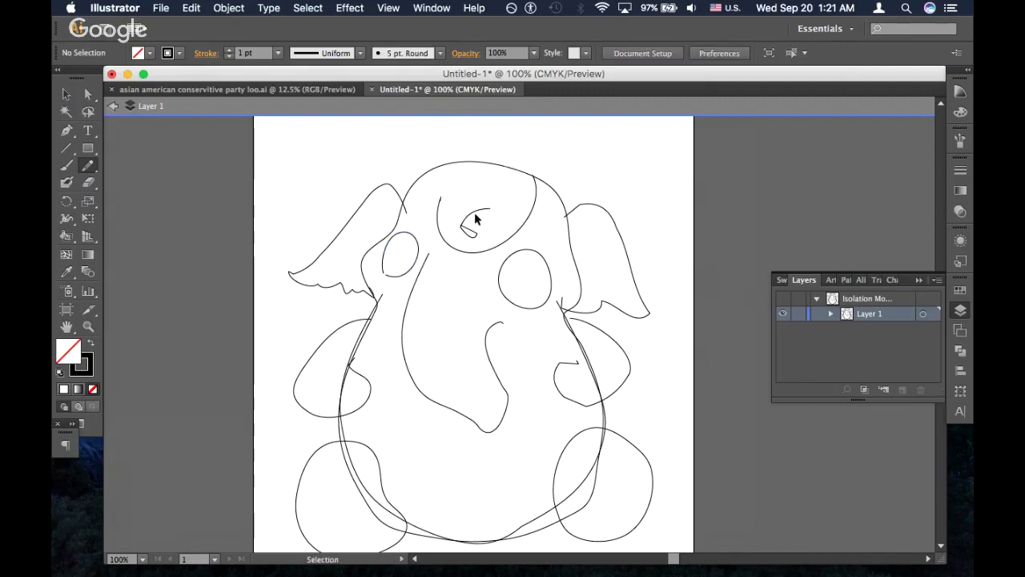
mouse_move(474, 217)
left_mouse_down()
mouse_move(495, 231)
mouse_move(480, 204)
left_mouse_up()
left_click(494, 181, "super")
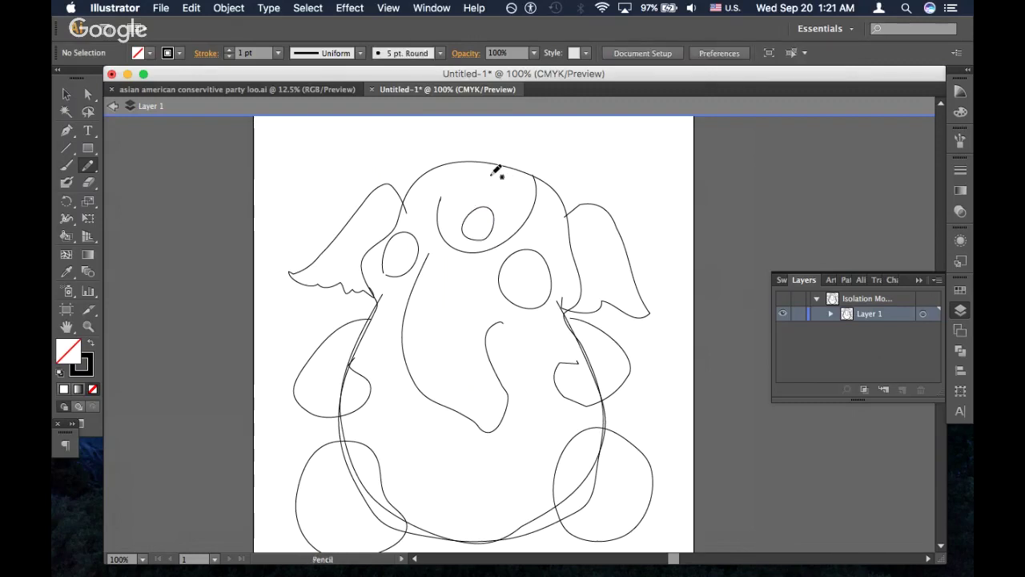
Examine the golden elephant in the Asian American Republicans of Minnesota logo document up close, and return to the sketch document
left_click(297, 91)
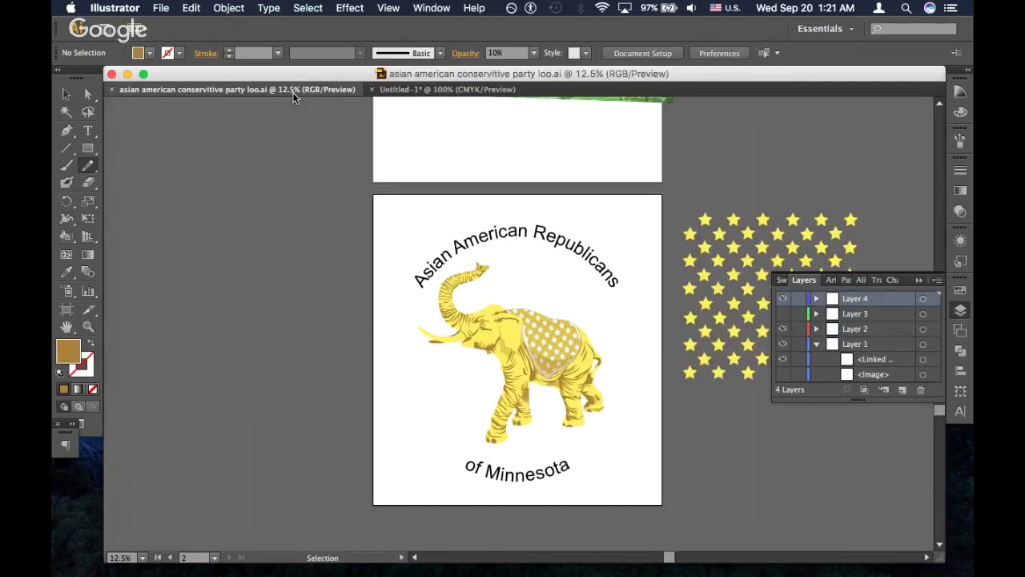
scroll(473, 339, "up", 3)
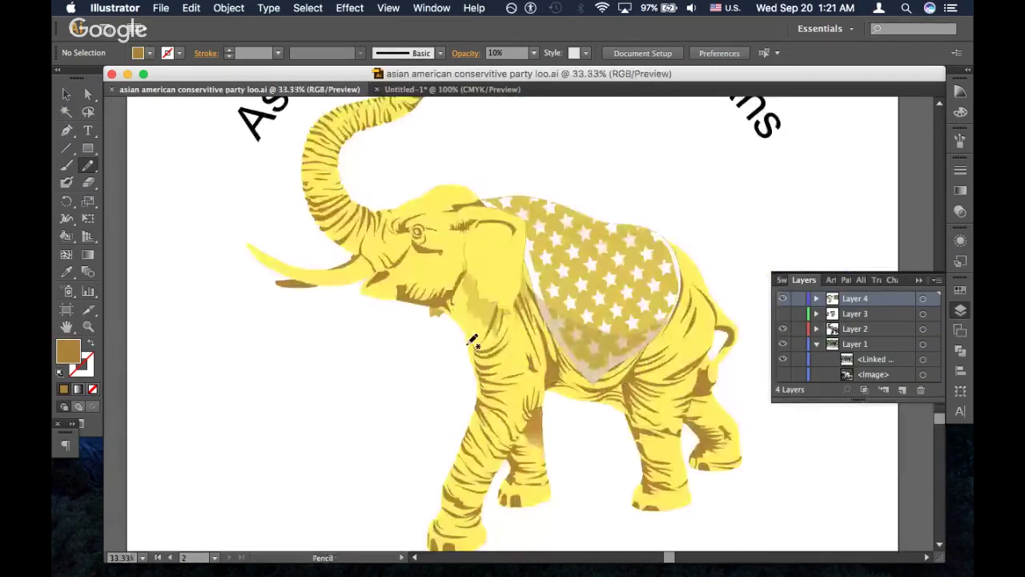
scroll(473, 339, "down", 1)
left_click(474, 92)
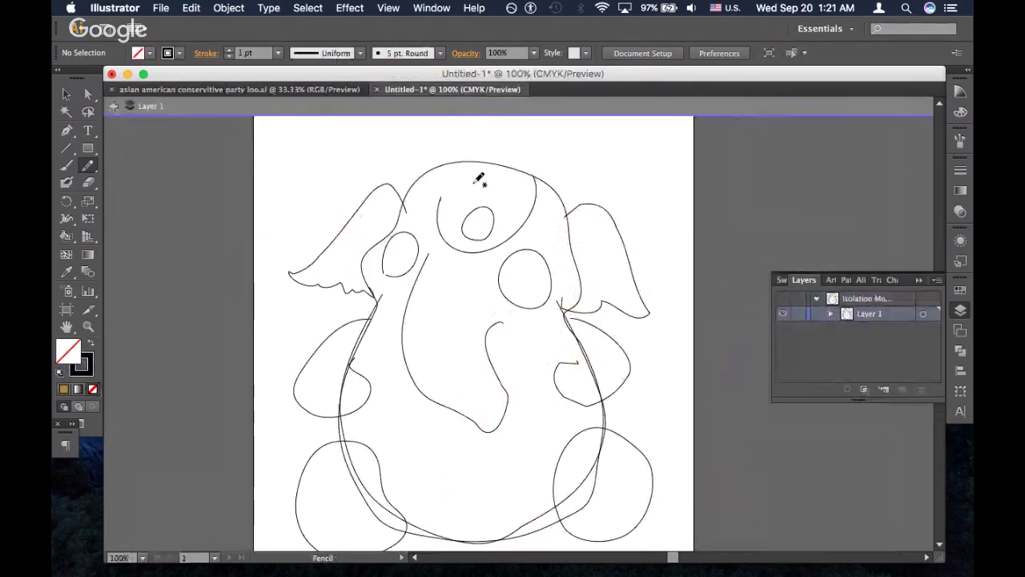
Delete the redundant open body outline that overlaps the elephant's body, keeping the outline joined to the head
scroll(504, 281, "down", 4)
scroll(505, 281, "up", 3)
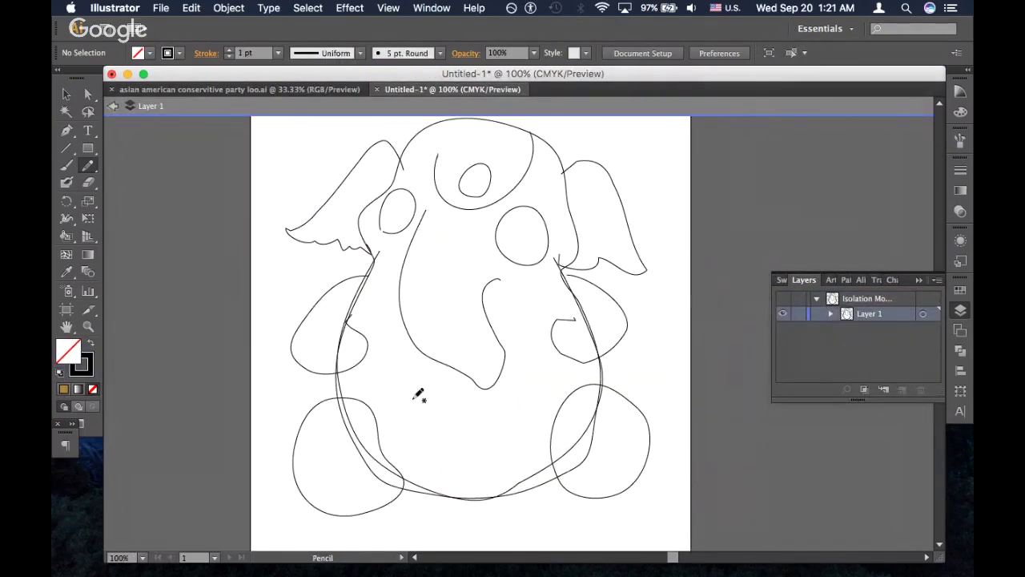
key("super")
left_click(383, 255, "super")
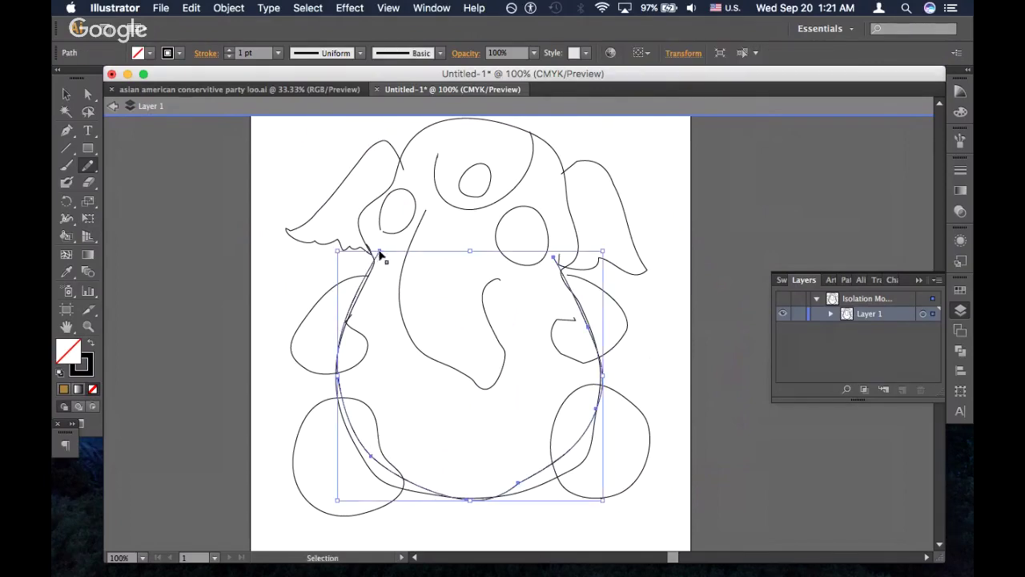
key("Delete")
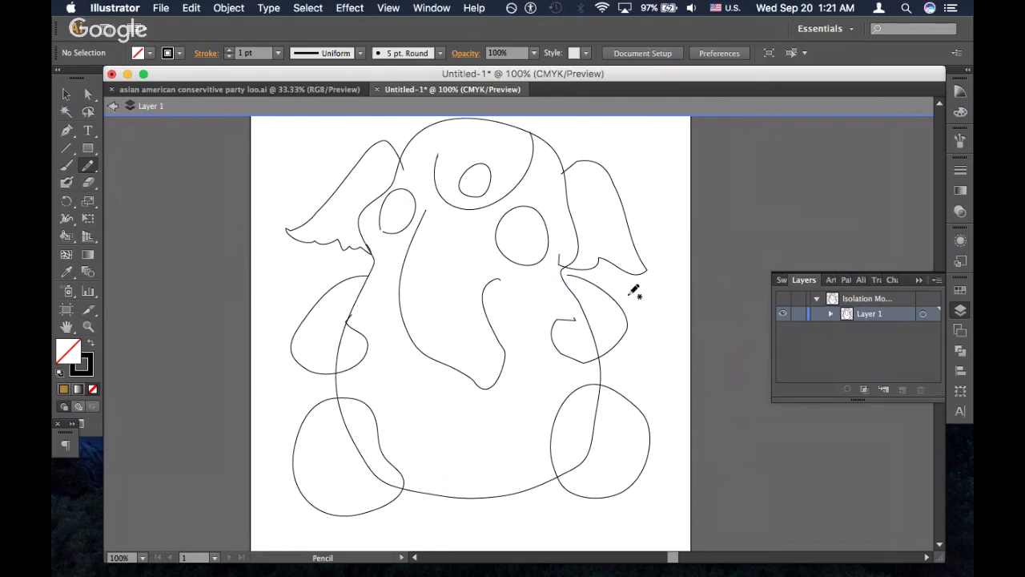
Try to redraw the lower edge of the elephant's right-hand ear freehand
key("super")
left_click(596, 262, "super")
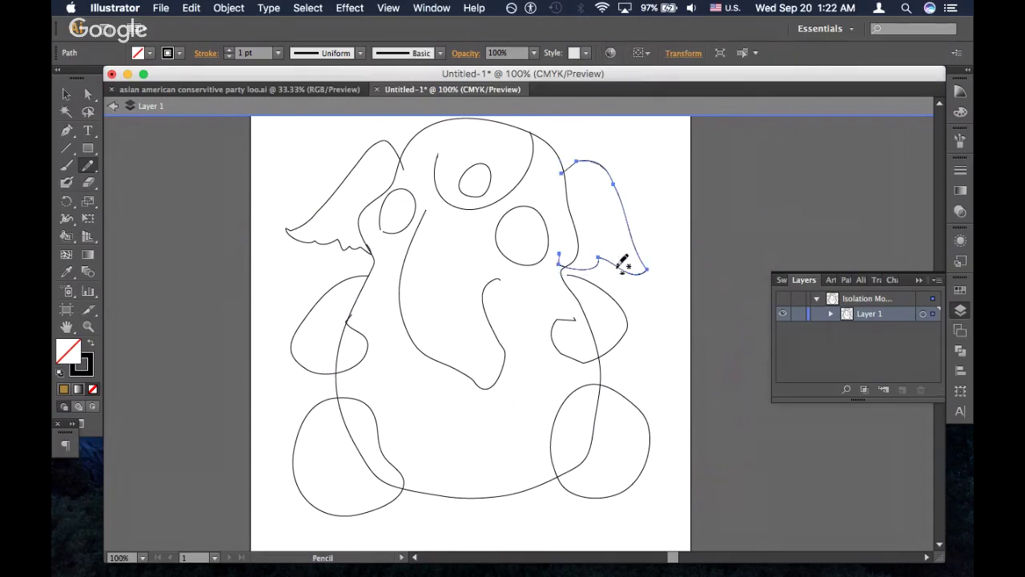
left_click_drag(643, 270, 610, 253)
key("z")
key("super+z")
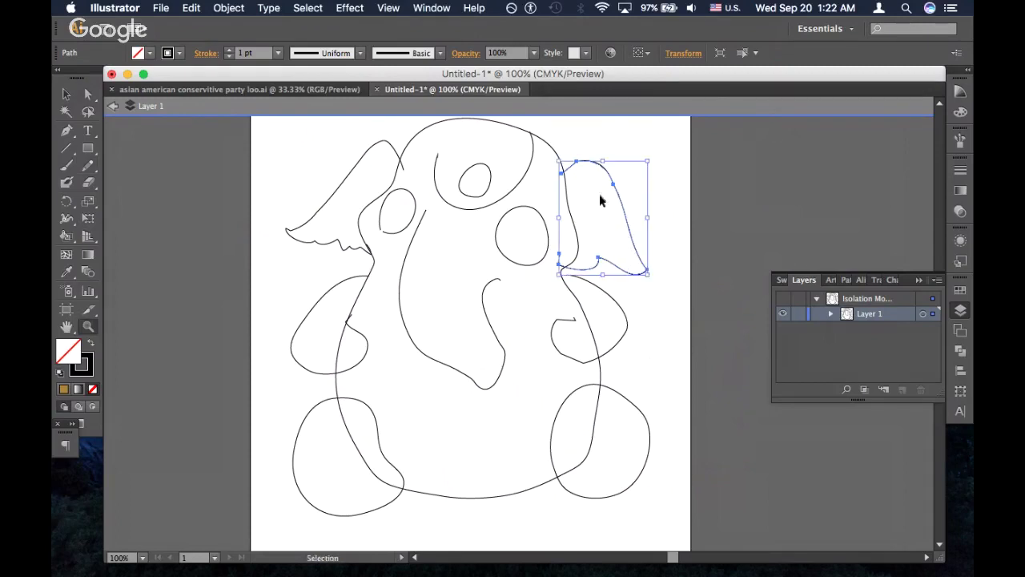
left_click(570, 252, "super")
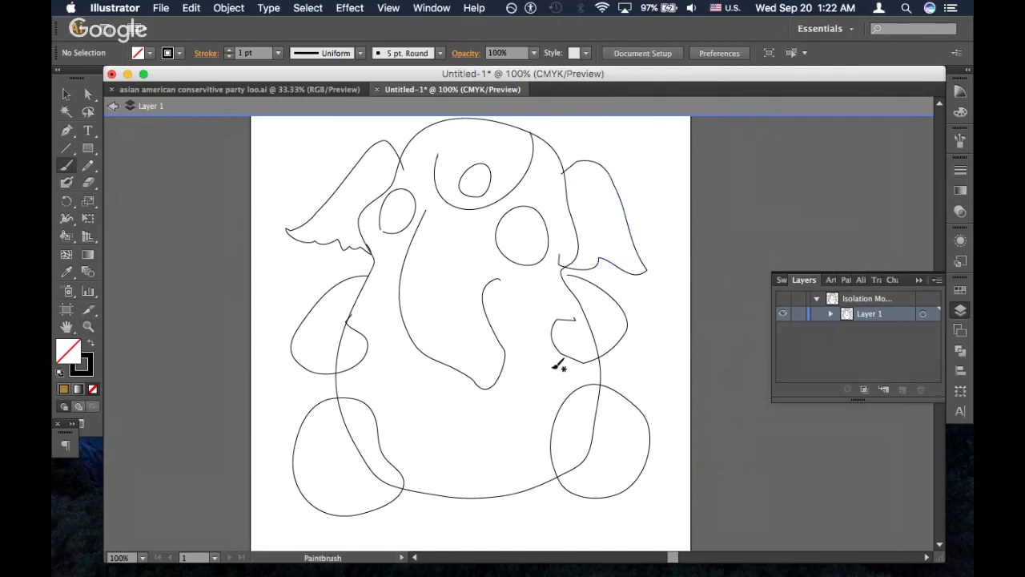
key("b")
left_click_drag(563, 258, 588, 249)
Exit isolation mode and add a new layer above Layer 1
key("Escape")
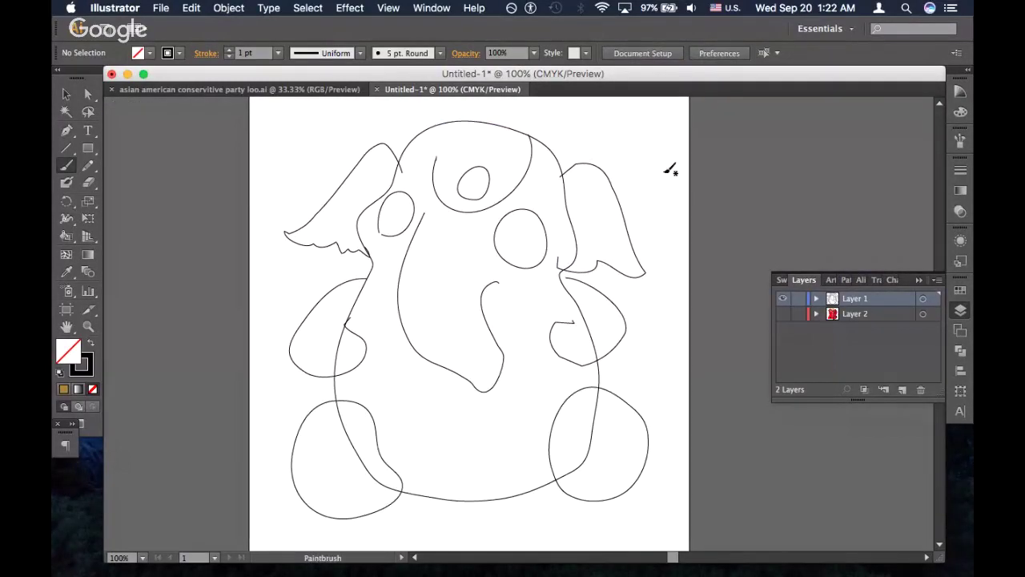
scroll(670, 170, "up", 2)
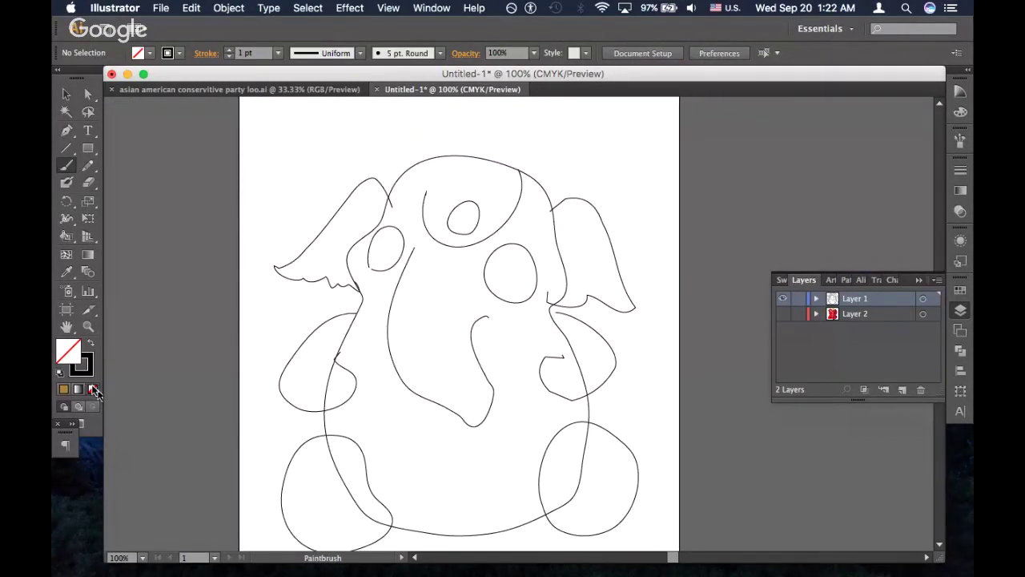
left_click(904, 391)
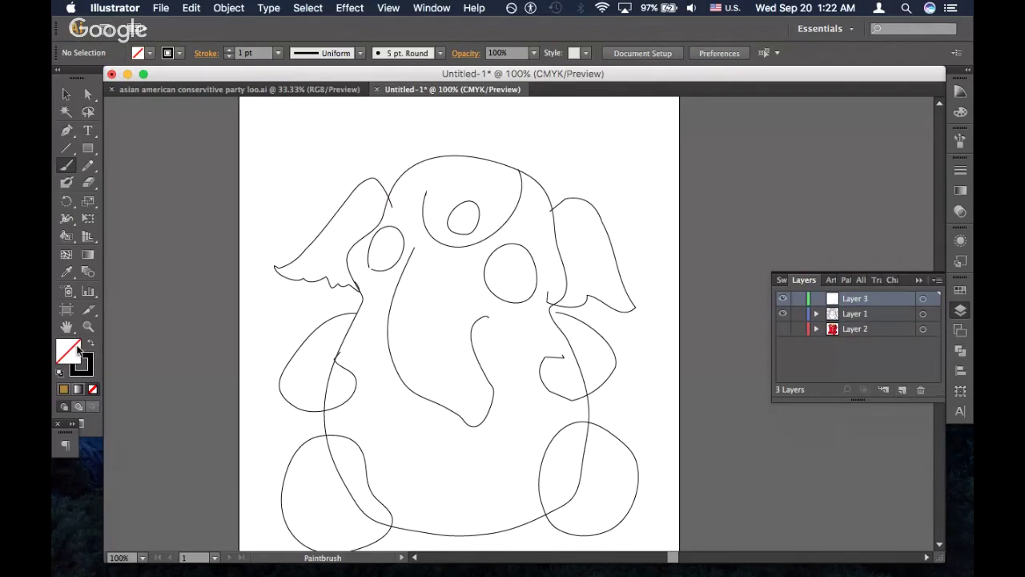
Set the fill colour to bright red with C 0, M 95.29, Y 100, K 0
left_click(64, 388)
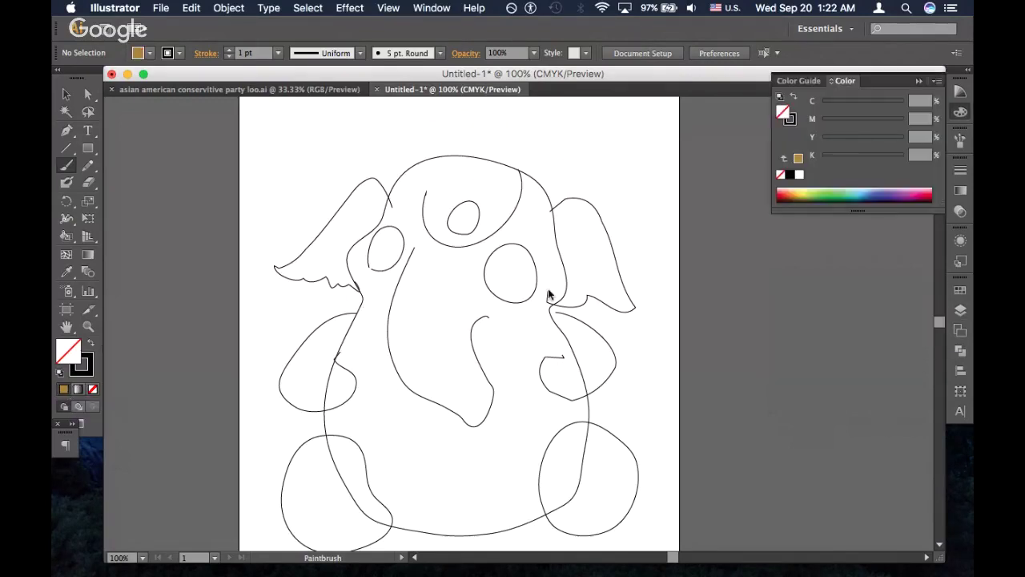
left_click(788, 193)
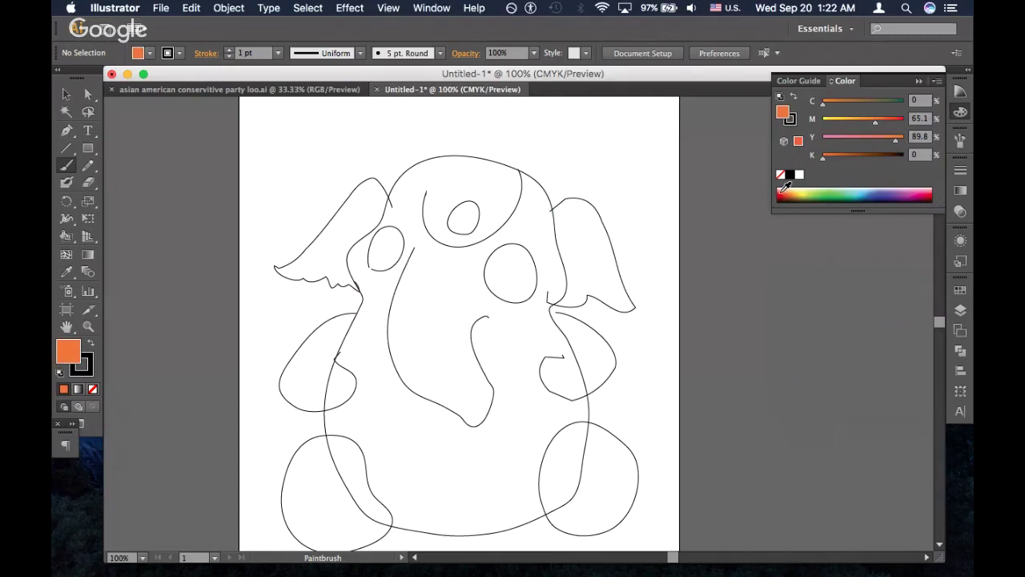
left_click(782, 192)
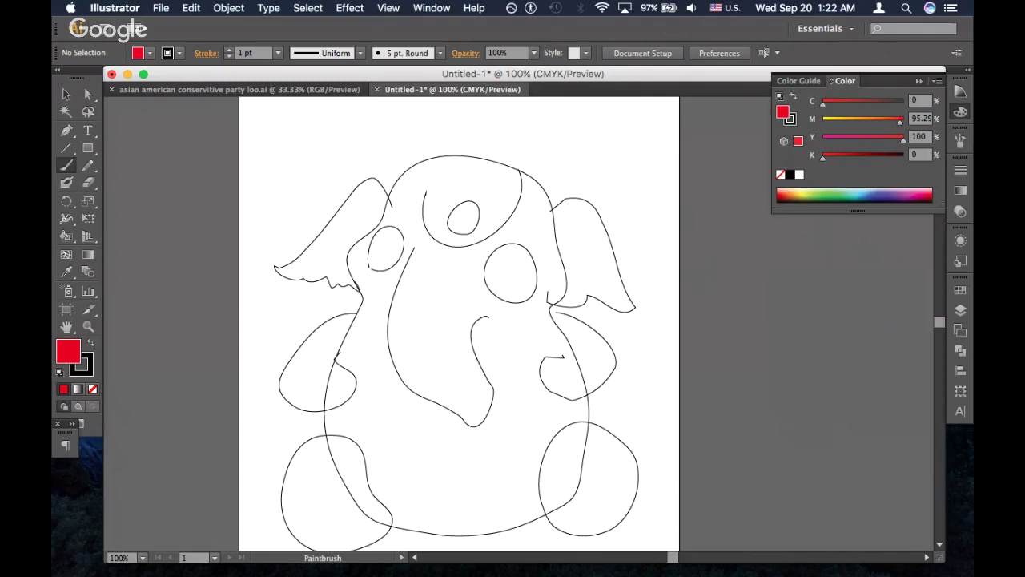
key("super+Tab")
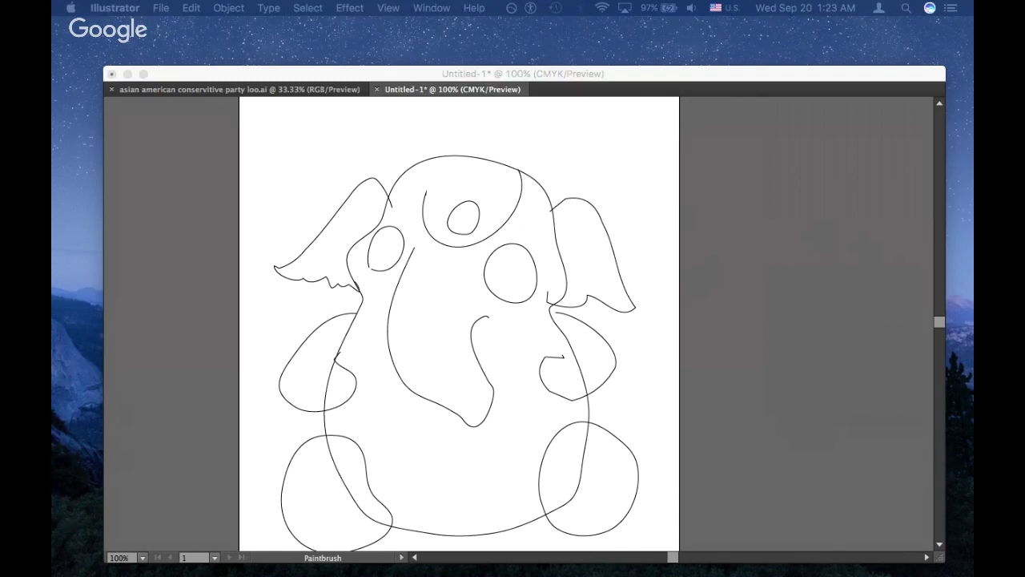
left_click_drag(695, 5, 469, 70)
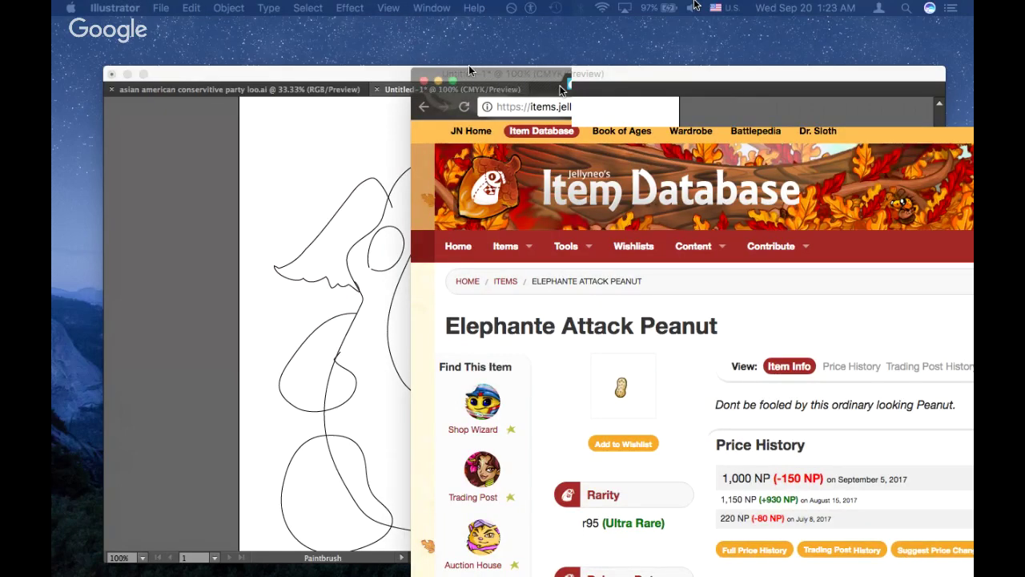
mouse_move(469, 71)
left_mouse_down()
mouse_move(251, 12)
mouse_move(251, 0)
left_mouse_up()
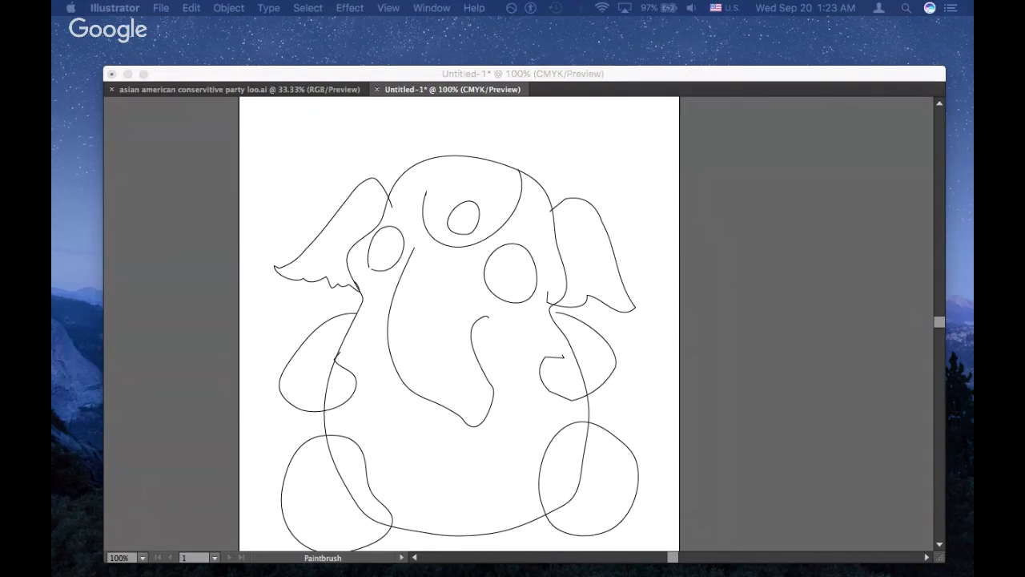
Paint a solid red shape over the elephant's right eye with the Paintbrush, using a red fill and no stroke
left_click(751, 249)
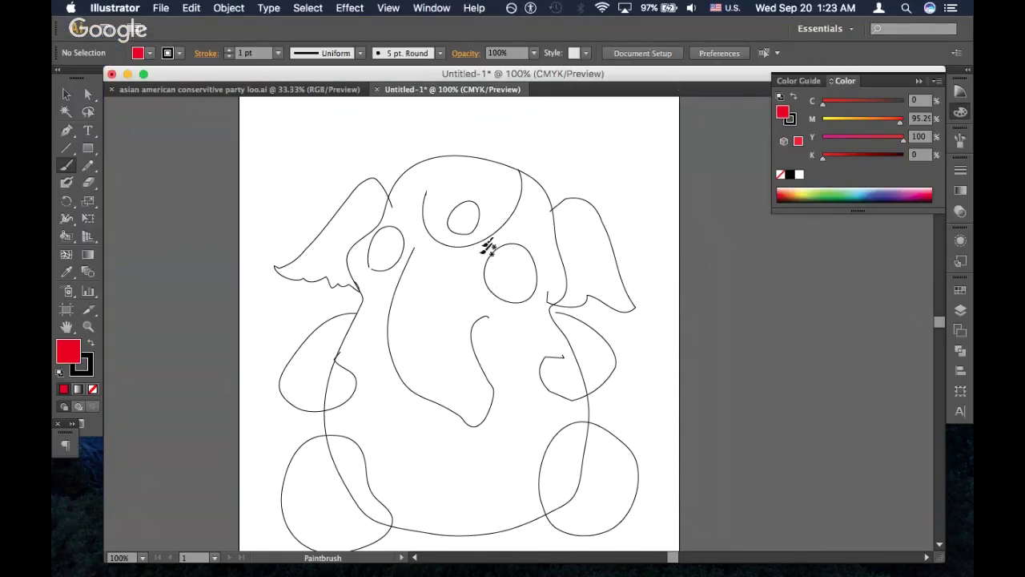
left_click_drag(487, 245, 492, 245)
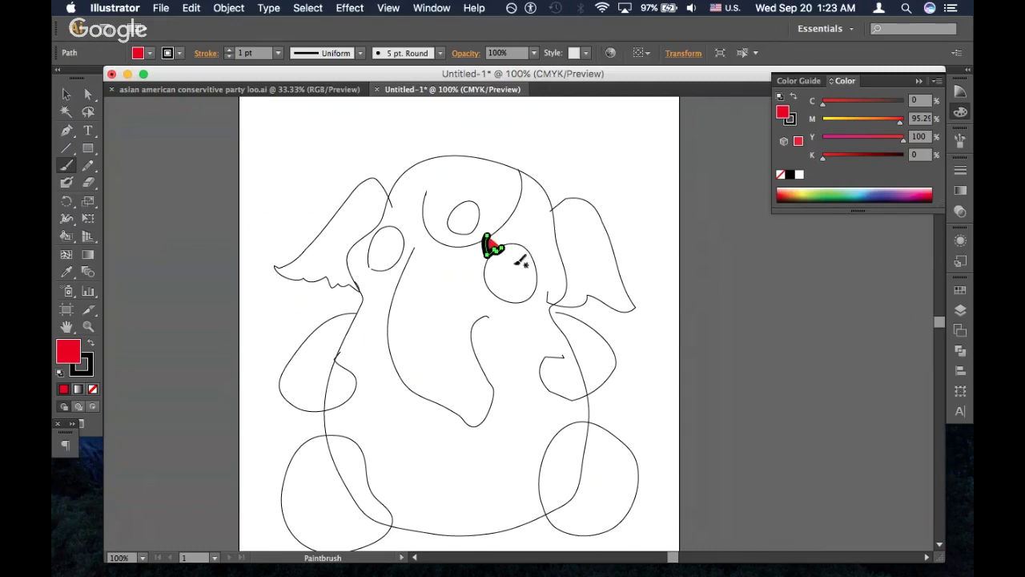
key("x")
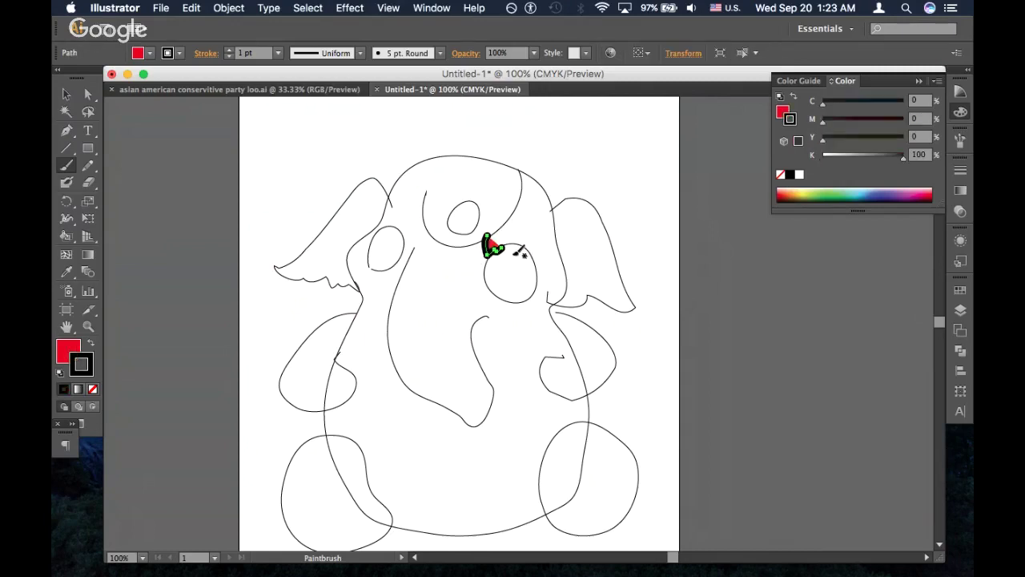
key("slash")
key("x")
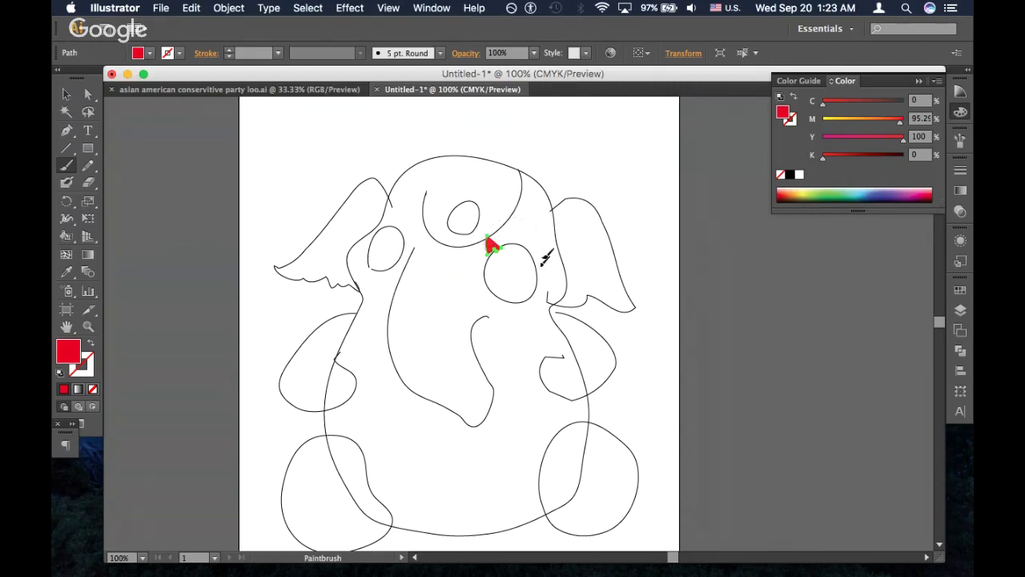
mouse_move(544, 258)
left_mouse_down()
mouse_move(513, 220)
mouse_move(542, 244)
left_mouse_up()
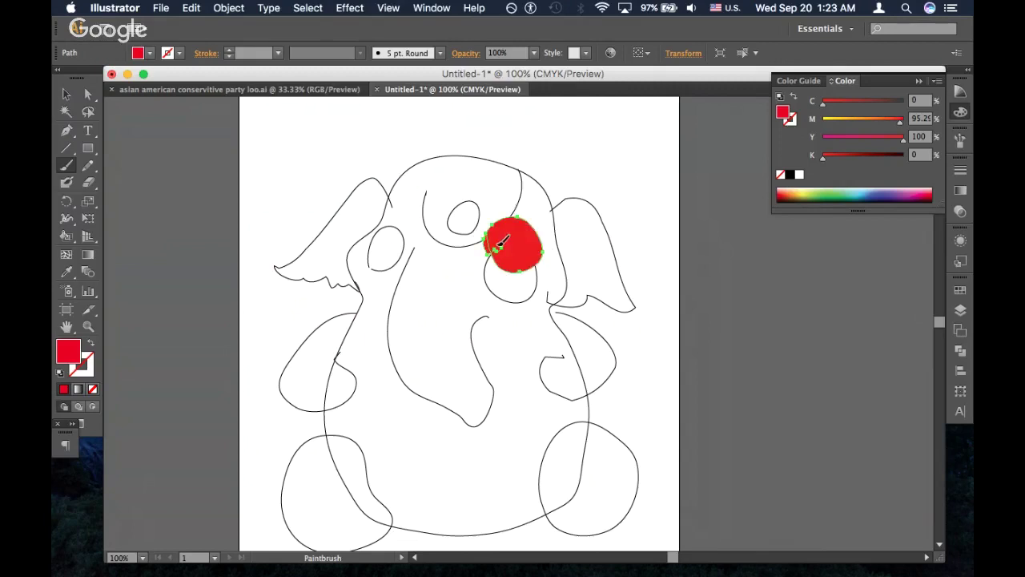
Switch to the Blob Brush and paint the area around the elephant's right eye solid red
key("shift+b")
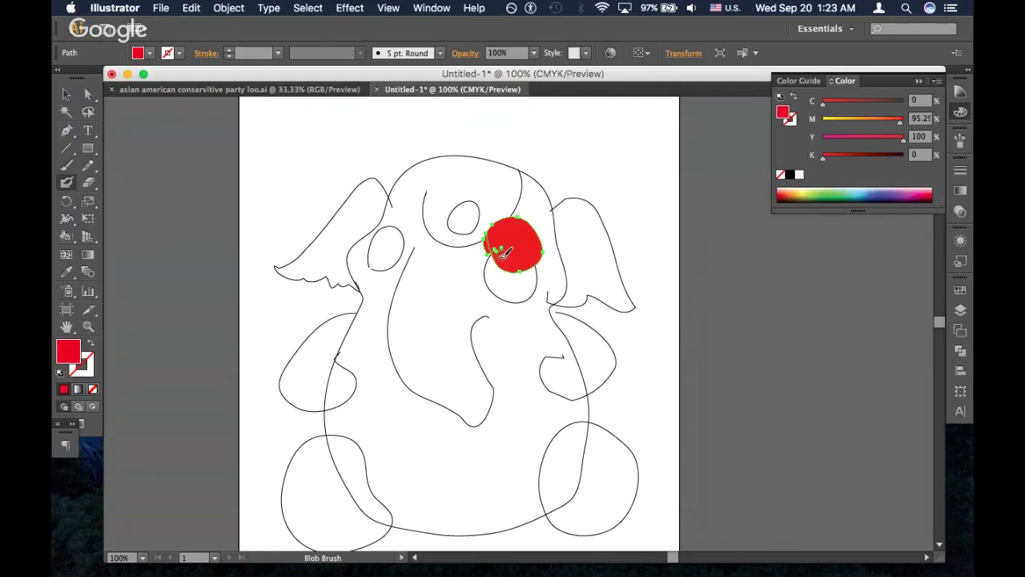
left_click(491, 281)
mouse_move(490, 229)
left_mouse_down()
mouse_move(537, 207)
mouse_move(550, 224)
mouse_move(539, 272)
mouse_move(510, 261)
left_mouse_up()
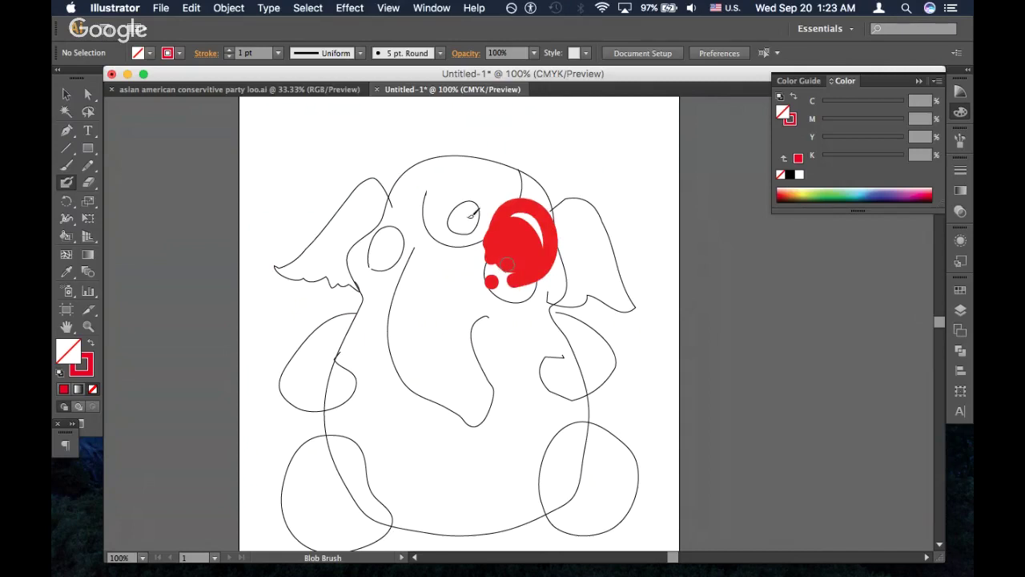
mouse_move(506, 265)
left_mouse_down()
mouse_move(497, 233)
mouse_move(491, 276)
mouse_move(491, 224)
mouse_move(507, 194)
mouse_move(533, 207)
mouse_move(538, 227)
mouse_move(519, 211)
mouse_move(545, 256)
mouse_move(540, 214)
left_mouse_up()
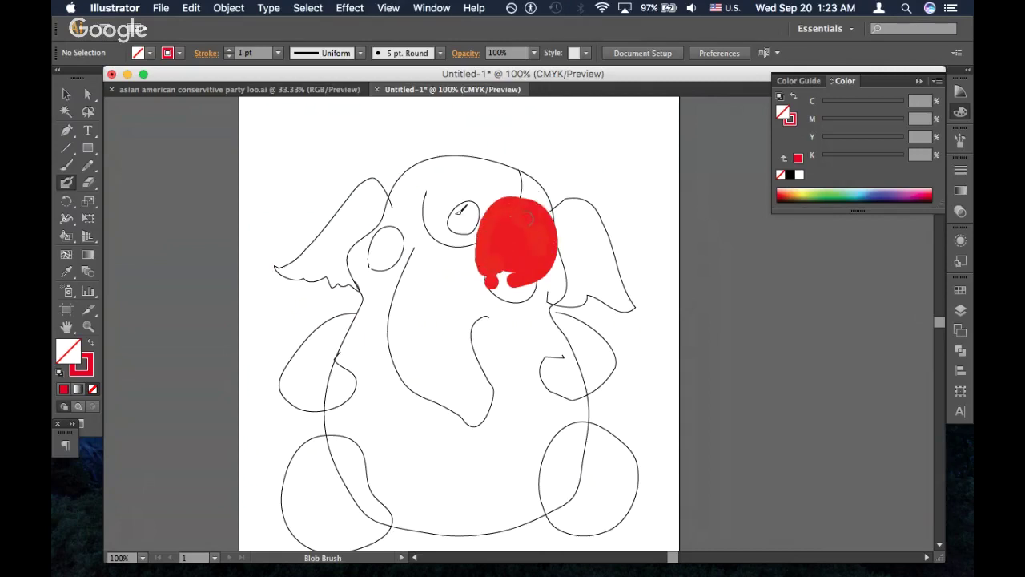
Paint both of the elephant's cheeks red and join them with a red band along the jaw
mouse_move(365, 238)
left_mouse_down()
mouse_move(343, 257)
mouse_move(348, 286)
mouse_move(378, 298)
mouse_move(367, 297)
mouse_move(383, 246)
mouse_move(390, 276)
mouse_move(367, 293)
mouse_move(377, 253)
mouse_move(360, 272)
mouse_move(372, 278)
mouse_move(349, 277)
mouse_move(367, 269)
mouse_move(365, 251)
mouse_move(373, 268)
left_mouse_up()
mouse_move(364, 302)
left_mouse_down()
mouse_move(346, 297)
mouse_move(361, 294)
mouse_move(353, 281)
mouse_move(393, 308)
mouse_move(498, 322)
left_mouse_up()
mouse_move(551, 244)
left_mouse_down()
mouse_move(551, 306)
mouse_move(490, 320)
mouse_move(519, 250)
mouse_move(483, 290)
mouse_move(499, 282)
mouse_move(493, 266)
mouse_move(507, 267)
mouse_move(494, 312)
mouse_move(532, 283)
mouse_move(525, 306)
mouse_move(547, 297)
mouse_move(551, 272)
mouse_move(548, 298)
mouse_move(548, 264)
mouse_move(500, 279)
mouse_move(523, 210)
mouse_move(512, 216)
mouse_move(533, 294)
mouse_move(497, 302)
left_mouse_up()
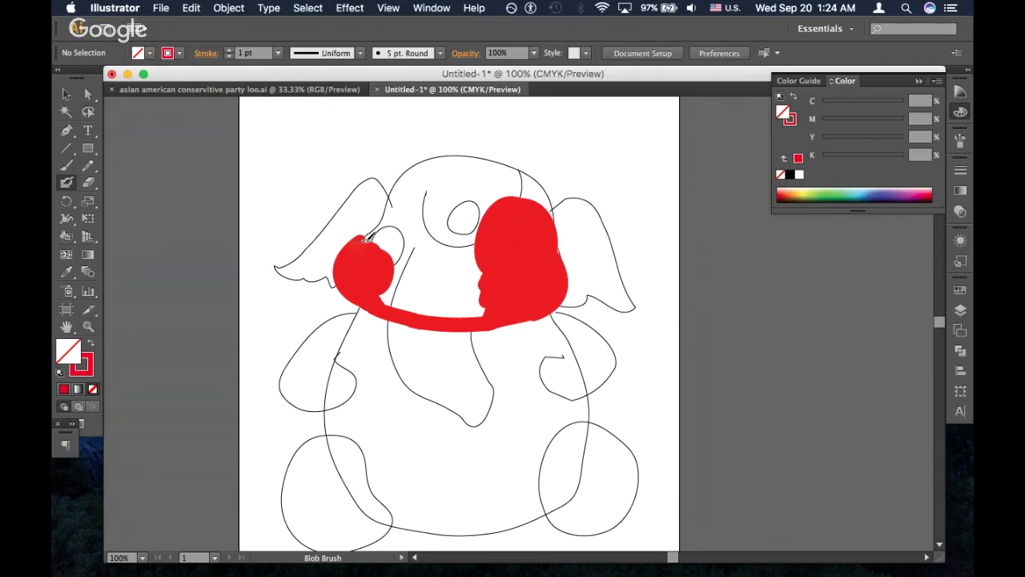
mouse_move(370, 236)
left_mouse_down()
mouse_move(415, 254)
mouse_move(417, 277)
mouse_move(382, 307)
mouse_move(396, 289)
mouse_move(377, 295)
mouse_move(397, 275)
mouse_move(380, 243)
mouse_move(404, 275)
mouse_move(394, 293)
mouse_move(402, 289)
left_mouse_up()
Trace the top of the elephant's head in red and fill in the forehead and the rest of the face
mouse_move(413, 249)
left_mouse_down()
mouse_move(375, 205)
mouse_move(391, 174)
mouse_move(433, 155)
mouse_move(525, 178)
mouse_move(551, 227)
left_mouse_up()
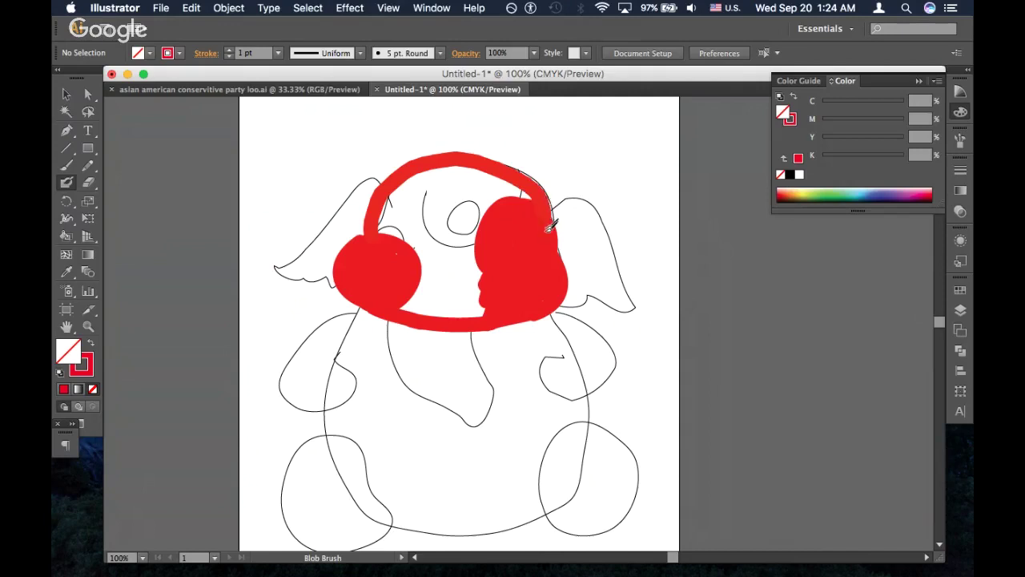
left_click_drag(534, 183, 487, 172)
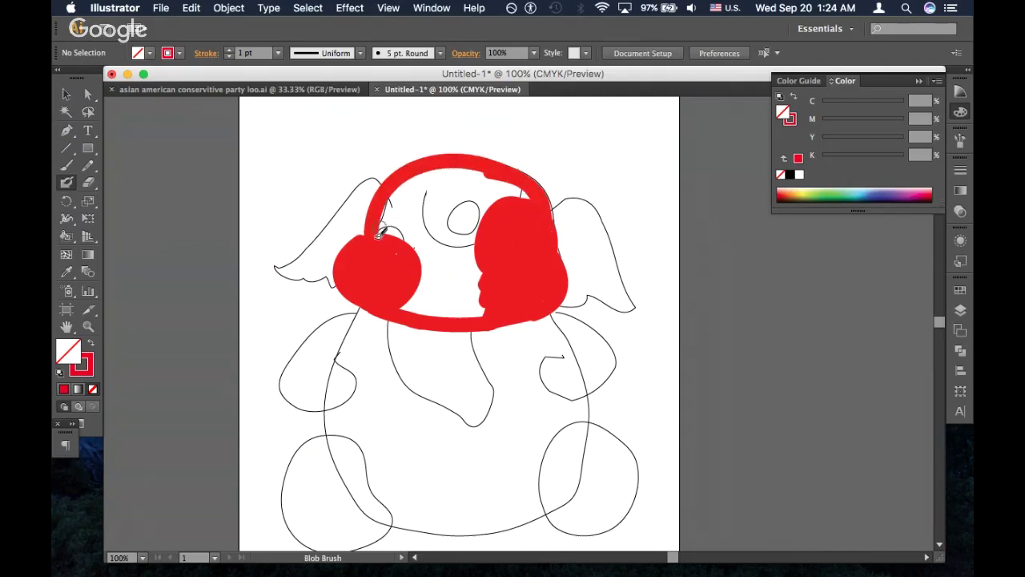
mouse_move(386, 205)
left_mouse_down()
mouse_move(419, 174)
mouse_move(476, 169)
mouse_move(497, 173)
mouse_move(535, 221)
left_mouse_up()
mouse_move(381, 238)
left_mouse_down()
mouse_move(431, 183)
mouse_move(511, 198)
mouse_move(451, 176)
mouse_move(516, 183)
left_mouse_up()
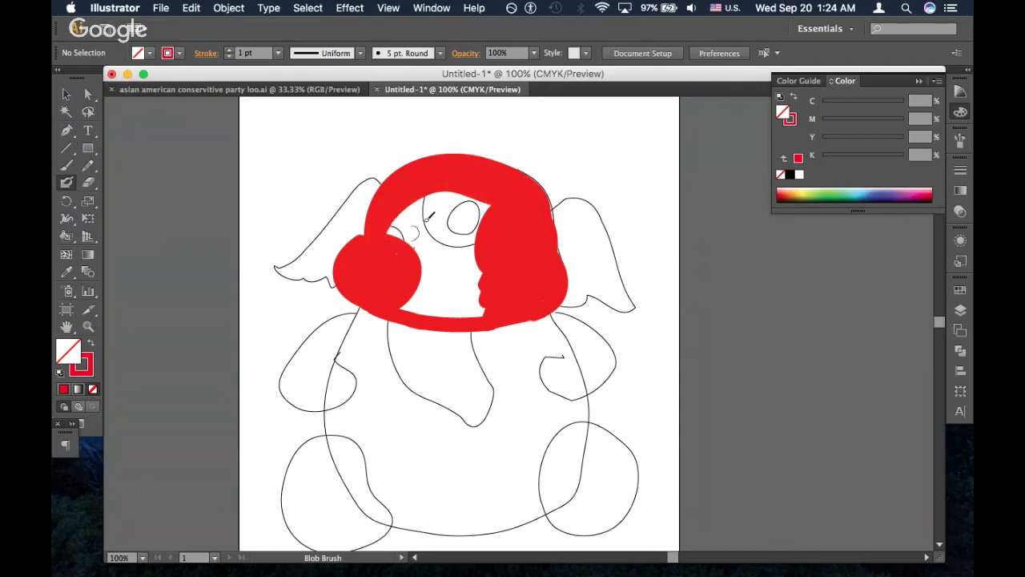
mouse_move(488, 305)
left_mouse_down()
mouse_move(397, 303)
mouse_move(489, 295)
mouse_move(409, 291)
mouse_move(482, 286)
mouse_move(417, 282)
mouse_move(479, 277)
left_mouse_up()
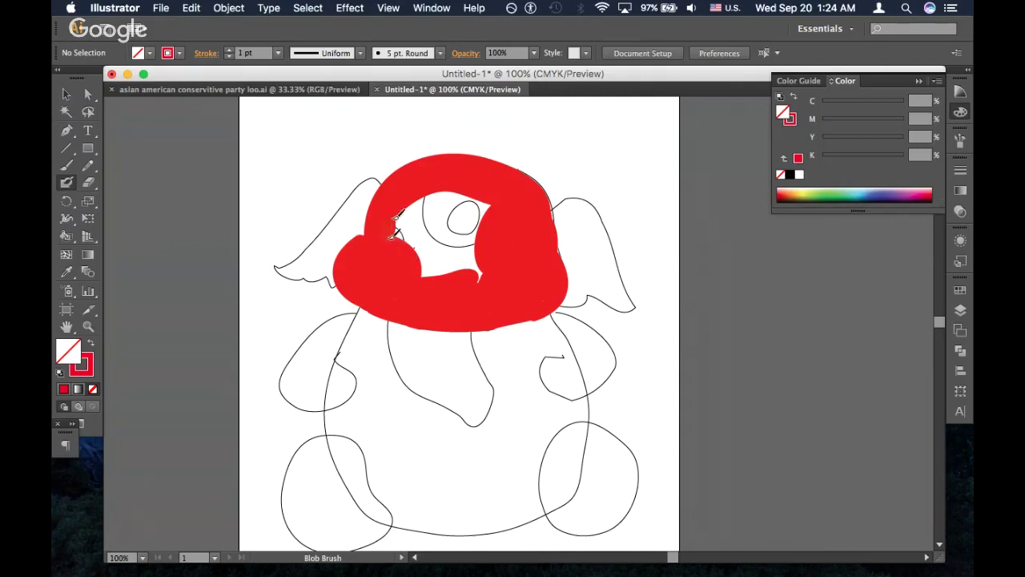
mouse_move(393, 228)
left_mouse_down()
mouse_move(416, 199)
mouse_move(403, 256)
mouse_move(432, 184)
mouse_move(414, 272)
mouse_move(420, 193)
mouse_move(414, 237)
mouse_move(449, 186)
mouse_move(429, 230)
mouse_move(458, 186)
mouse_move(446, 230)
mouse_move(480, 195)
mouse_move(476, 228)
mouse_move(481, 201)
mouse_move(450, 194)
mouse_move(466, 204)
mouse_move(442, 198)
mouse_move(454, 223)
mouse_move(416, 238)
mouse_move(473, 230)
mouse_move(399, 217)
mouse_move(431, 233)
mouse_move(424, 276)
mouse_move(431, 260)
mouse_move(436, 277)
mouse_move(446, 276)
mouse_move(454, 247)
mouse_move(452, 281)
mouse_move(467, 280)
mouse_move(472, 234)
mouse_move(481, 285)
mouse_move(457, 237)
mouse_move(467, 251)
mouse_move(442, 237)
left_mouse_up()
mouse_move(451, 190)
left_mouse_down()
mouse_move(397, 223)
mouse_move(375, 180)
left_mouse_up()
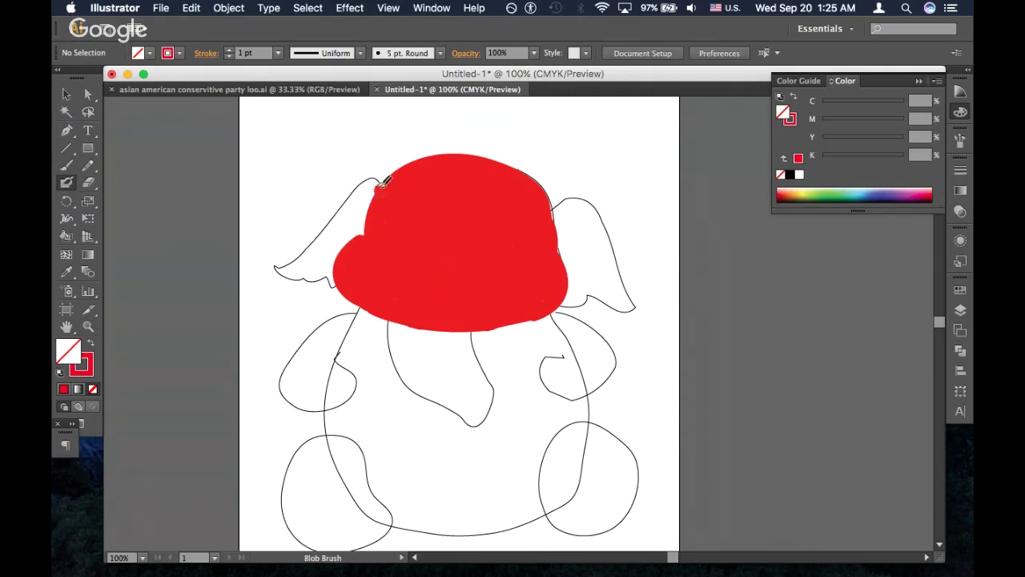
Outline and fill both of the elephant's ears in red
mouse_move(376, 176)
left_mouse_down()
mouse_move(283, 272)
mouse_move(343, 278)
mouse_move(337, 256)
mouse_move(320, 262)
mouse_move(326, 246)
mouse_move(312, 259)
mouse_move(375, 185)
mouse_move(326, 253)
mouse_move(349, 218)
mouse_move(335, 252)
mouse_move(361, 232)
mouse_move(342, 258)
mouse_move(364, 240)
mouse_move(376, 193)
mouse_move(366, 214)
mouse_move(371, 202)
mouse_move(343, 203)
left_mouse_up()
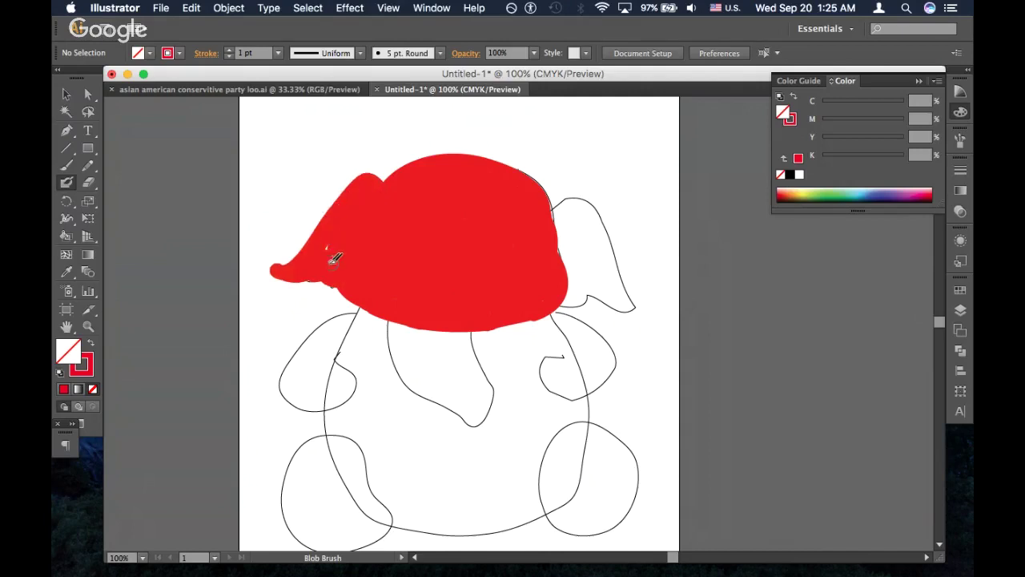
left_click_drag(342, 254, 328, 233)
mouse_move(550, 205)
left_mouse_down()
mouse_move(570, 190)
mouse_move(593, 204)
mouse_move(632, 293)
mouse_move(623, 303)
mouse_move(601, 288)
mouse_move(566, 294)
mouse_move(575, 255)
mouse_move(568, 223)
mouse_move(556, 229)
mouse_move(560, 199)
mouse_move(583, 217)
mouse_move(578, 260)
left_mouse_up()
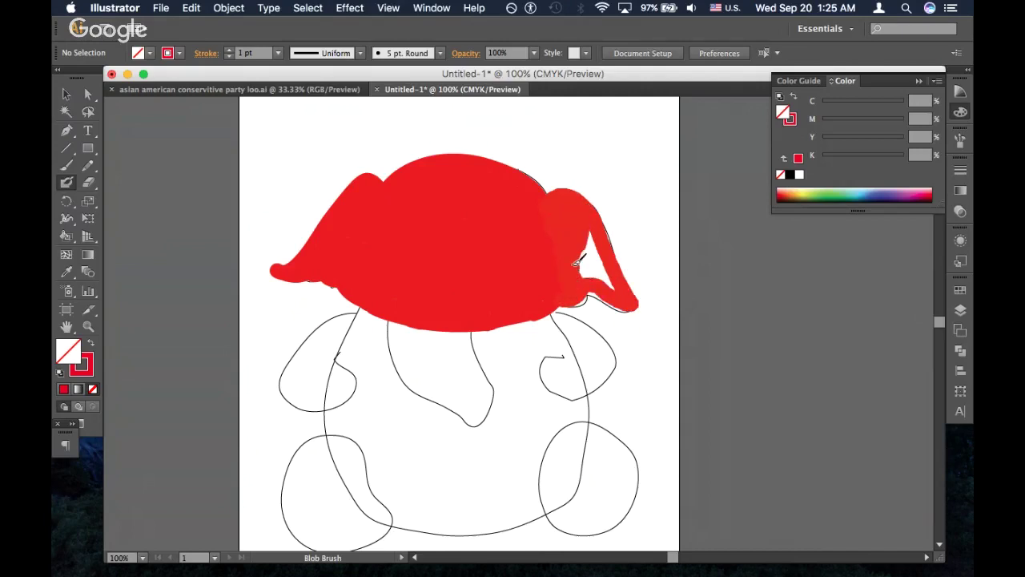
mouse_move(565, 200)
left_mouse_down()
mouse_move(574, 272)
mouse_move(576, 259)
mouse_move(613, 290)
mouse_move(596, 246)
left_mouse_up()
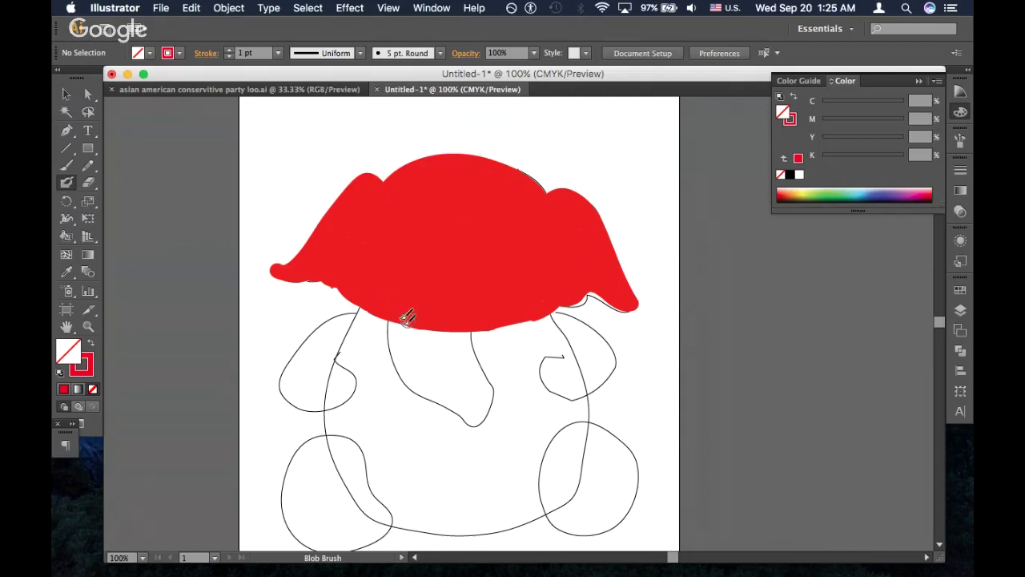
Outline and fill the elephant's trunk in red and extend the red along the lower edge of the left cheek
mouse_move(388, 282)
left_mouse_down()
mouse_move(383, 334)
mouse_move(396, 370)
mouse_move(419, 396)
mouse_move(470, 419)
mouse_move(494, 401)
mouse_move(474, 309)
left_mouse_up()
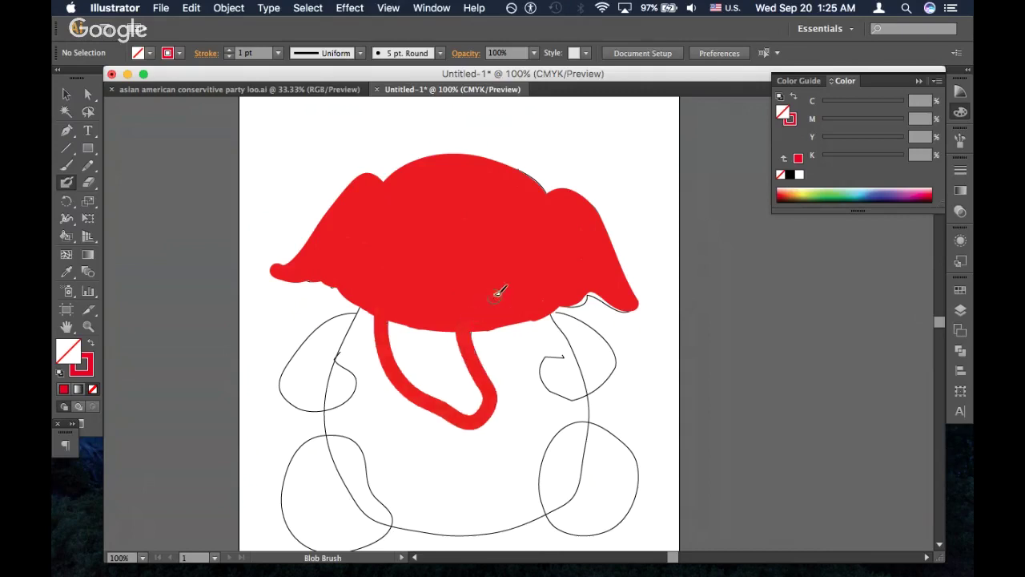
mouse_move(474, 344)
left_mouse_down()
mouse_move(496, 318)
mouse_move(467, 333)
mouse_move(411, 309)
mouse_move(395, 316)
mouse_move(393, 367)
mouse_move(410, 319)
mouse_move(404, 374)
mouse_move(427, 322)
mouse_move(406, 377)
mouse_move(440, 336)
mouse_move(431, 393)
mouse_move(460, 337)
mouse_move(444, 367)
mouse_move(465, 398)
mouse_move(472, 378)
mouse_move(474, 416)
mouse_move(470, 357)
mouse_move(479, 391)
mouse_move(459, 344)
mouse_move(447, 332)
mouse_move(431, 336)
mouse_move(459, 330)
mouse_move(398, 312)
mouse_move(441, 368)
mouse_move(398, 365)
mouse_move(410, 382)
mouse_move(445, 406)
mouse_move(442, 398)
mouse_move(469, 402)
mouse_move(430, 378)
mouse_move(470, 398)
mouse_move(467, 368)
left_mouse_up()
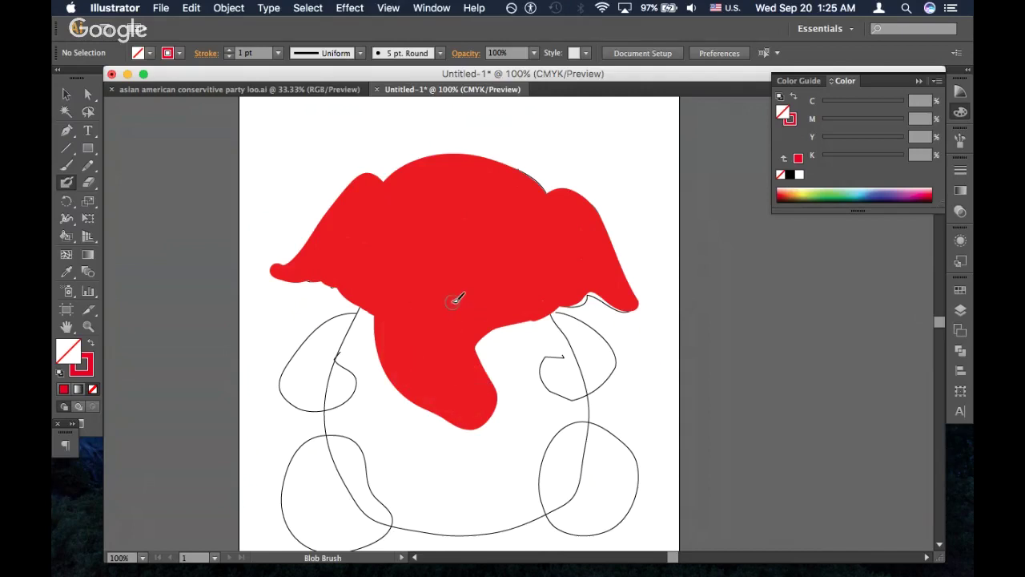
mouse_move(389, 299)
left_mouse_down()
mouse_move(336, 283)
mouse_move(357, 308)
mouse_move(413, 302)
mouse_move(533, 279)
left_mouse_up()
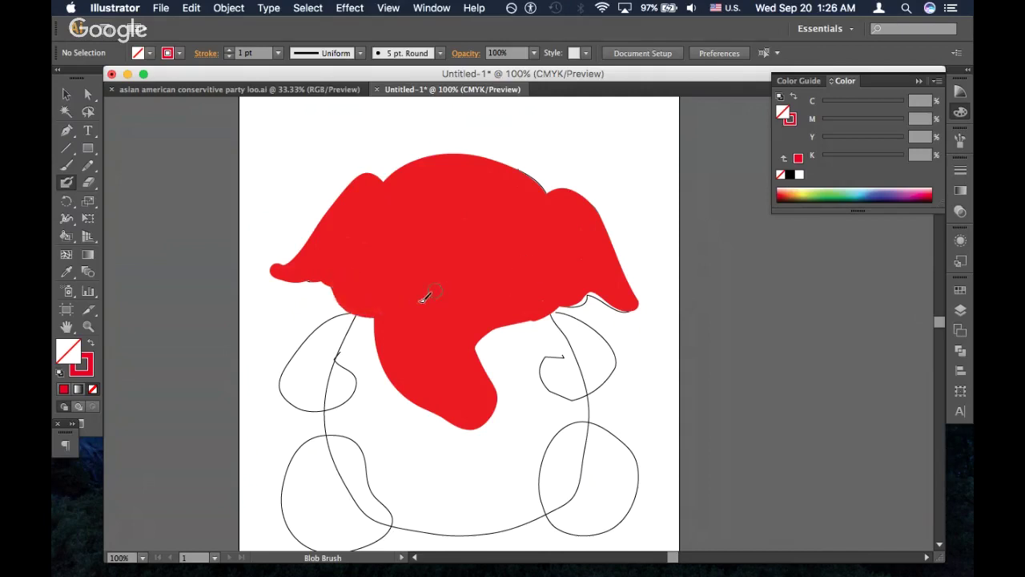
Paint both of the elephant's arms solid red, joining them to the head
mouse_move(362, 308)
left_mouse_down()
mouse_move(316, 331)
mouse_move(285, 381)
mouse_move(307, 411)
mouse_move(346, 409)
mouse_move(356, 391)
mouse_move(328, 361)
mouse_move(343, 373)
mouse_move(328, 401)
mouse_move(336, 378)
left_mouse_up()
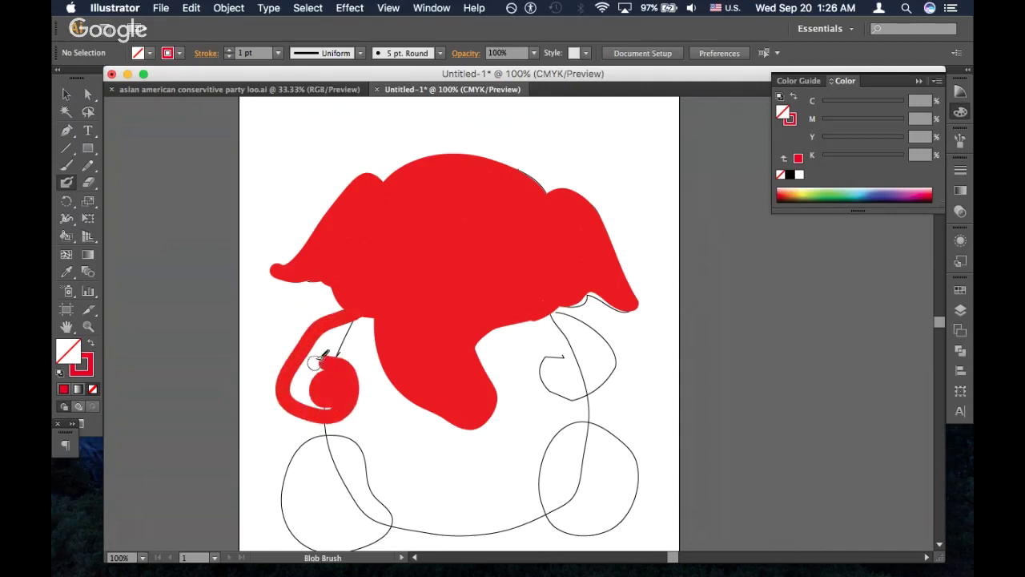
mouse_move(329, 406)
left_mouse_down()
mouse_move(288, 395)
mouse_move(300, 361)
mouse_move(301, 396)
mouse_move(333, 334)
mouse_move(316, 342)
mouse_move(358, 317)
mouse_move(320, 370)
mouse_move(376, 334)
left_mouse_up()
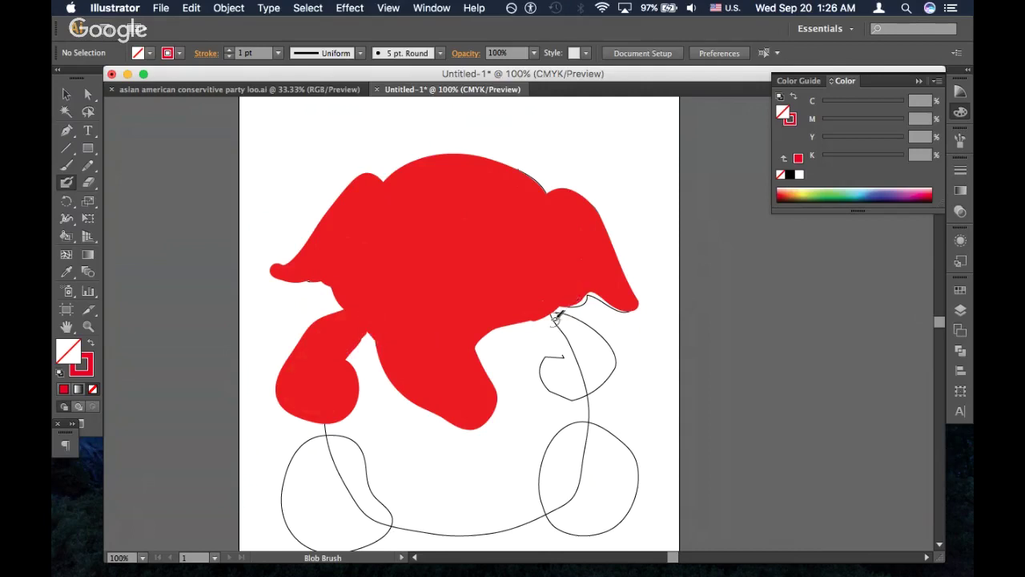
mouse_move(545, 309)
left_mouse_down()
mouse_move(612, 360)
mouse_move(575, 399)
mouse_move(553, 403)
mouse_move(527, 373)
mouse_move(554, 351)
mouse_move(563, 406)
mouse_move(532, 368)
mouse_move(573, 362)
mouse_move(546, 385)
mouse_move(555, 362)
left_mouse_up()
mouse_move(533, 309)
left_mouse_down()
mouse_move(587, 365)
mouse_move(576, 391)
left_mouse_up()
mouse_move(570, 331)
left_mouse_down()
mouse_move(590, 386)
mouse_move(564, 330)
mouse_move(595, 352)
mouse_move(593, 385)
mouse_move(600, 359)
left_mouse_up()
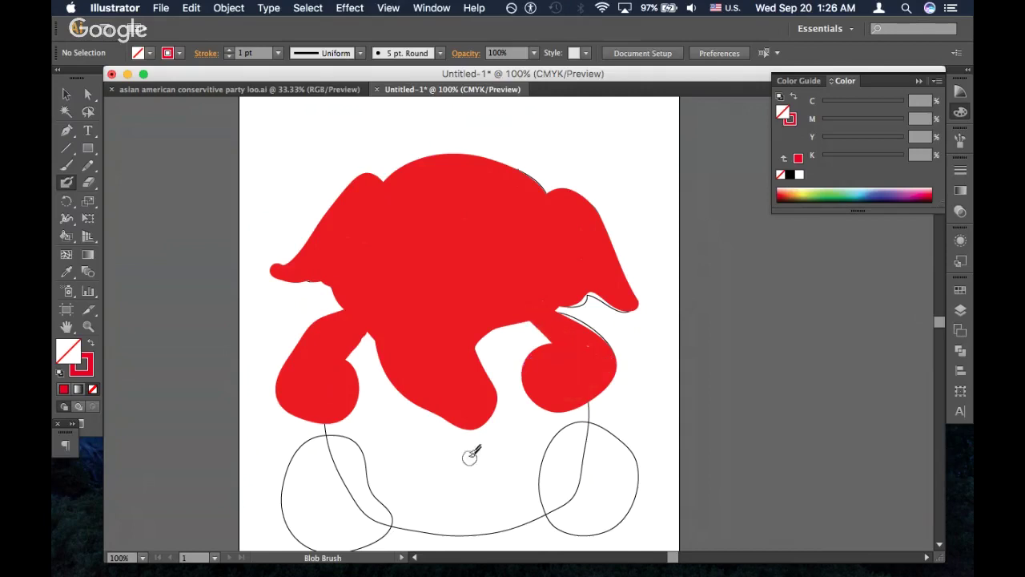
Paint the elephant's left leg and the left side of the body solid red
key("space")
left_click_drag(498, 428, 510, 368)
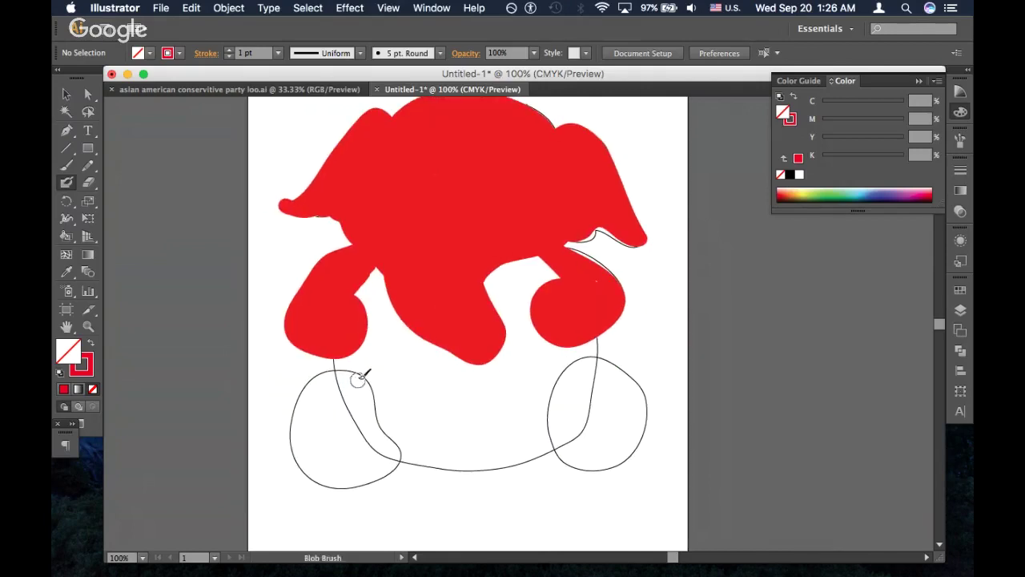
left_click(387, 452)
mouse_move(387, 452)
left_mouse_down()
mouse_move(365, 479)
mouse_move(337, 485)
mouse_move(305, 468)
mouse_move(295, 440)
mouse_move(307, 398)
mouse_move(362, 373)
mouse_move(302, 390)
mouse_move(343, 373)
mouse_move(350, 352)
left_mouse_up()
mouse_move(384, 274)
left_mouse_down()
mouse_move(367, 289)
mouse_move(378, 276)
mouse_move(385, 311)
left_mouse_up()
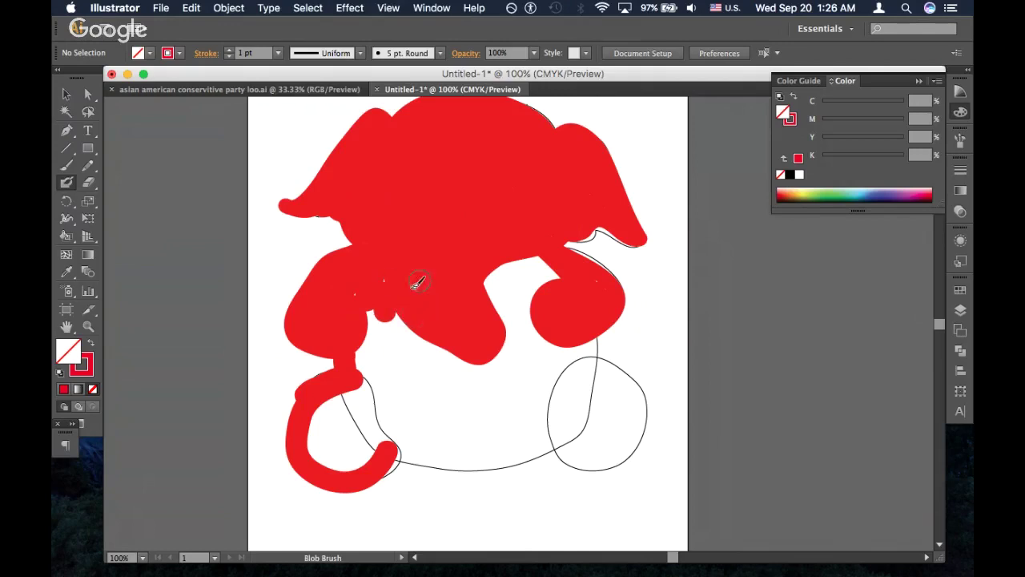
mouse_move(378, 282)
left_mouse_down()
mouse_move(396, 321)
mouse_move(400, 420)
mouse_move(383, 455)
mouse_move(321, 458)
mouse_move(335, 400)
mouse_move(324, 455)
mouse_move(353, 396)
mouse_move(344, 469)
mouse_move(391, 385)
mouse_move(390, 292)
mouse_move(361, 424)
mouse_move(360, 359)
mouse_move(389, 286)
mouse_move(413, 385)
left_mouse_up()
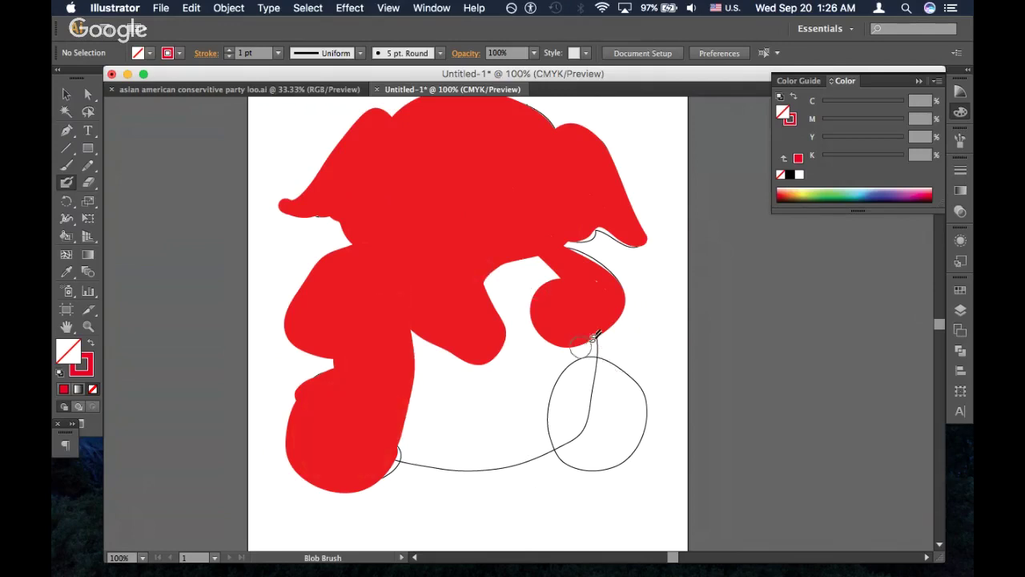
Outline the right leg and bottom of the body in red and fill in the leg and belly
mouse_move(585, 341)
left_mouse_down()
mouse_move(591, 379)
mouse_move(598, 361)
mouse_move(617, 369)
mouse_move(642, 405)
mouse_move(632, 446)
mouse_move(581, 468)
mouse_move(555, 444)
mouse_move(458, 459)
mouse_move(379, 455)
left_mouse_up()
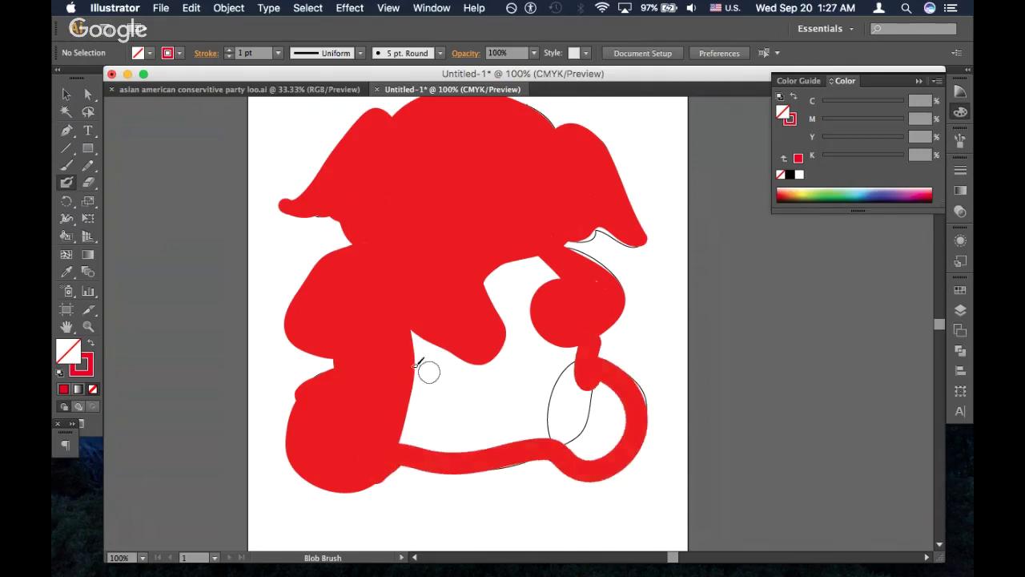
mouse_move(412, 322)
left_mouse_down()
mouse_move(410, 361)
mouse_move(435, 338)
mouse_move(414, 362)
mouse_move(537, 251)
mouse_move(492, 294)
mouse_move(556, 268)
mouse_move(525, 289)
mouse_move(549, 285)
left_mouse_up()
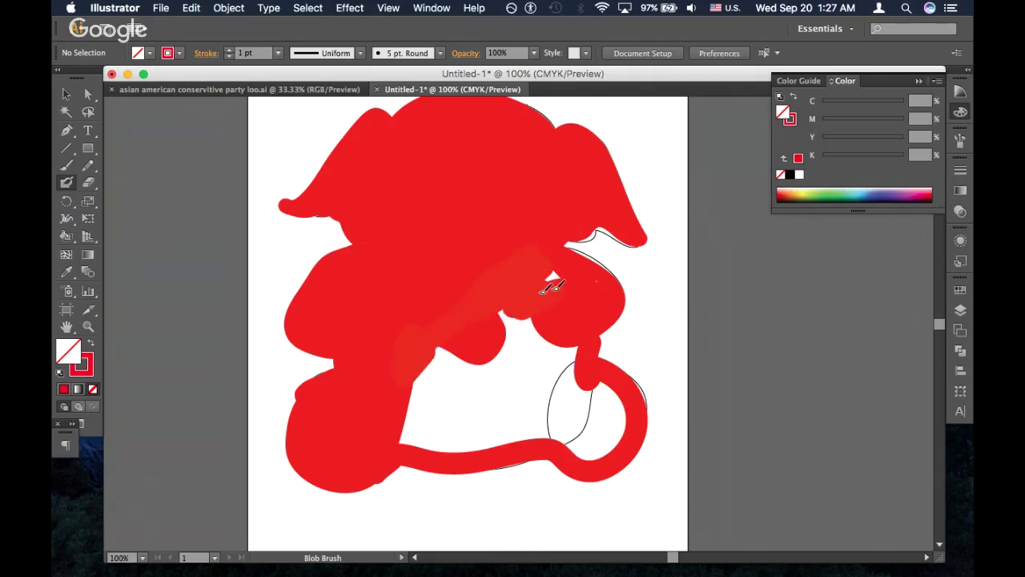
mouse_move(575, 226)
left_mouse_down()
mouse_move(553, 271)
mouse_move(599, 283)
mouse_move(585, 273)
mouse_move(507, 300)
mouse_move(498, 369)
mouse_move(551, 325)
mouse_move(535, 389)
mouse_move(547, 402)
mouse_move(582, 343)
mouse_move(578, 412)
mouse_move(561, 397)
mouse_move(557, 433)
mouse_move(575, 380)
mouse_move(572, 459)
mouse_move(585, 434)
mouse_move(588, 462)
mouse_move(599, 382)
mouse_move(585, 439)
mouse_move(613, 430)
mouse_move(598, 385)
mouse_move(616, 399)
mouse_move(607, 430)
mouse_move(618, 449)
mouse_move(592, 386)
left_mouse_up()
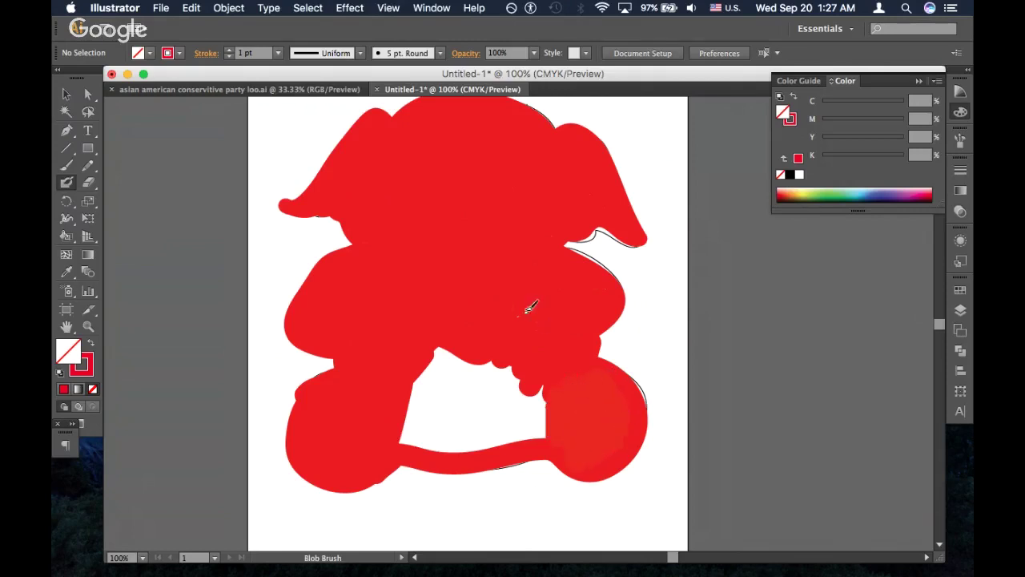
mouse_move(530, 307)
left_mouse_down()
mouse_move(503, 328)
mouse_move(549, 430)
mouse_move(571, 437)
left_mouse_up()
mouse_move(463, 342)
left_mouse_down()
mouse_move(439, 356)
mouse_move(400, 444)
mouse_move(453, 352)
mouse_move(419, 412)
mouse_move(472, 349)
mouse_move(417, 446)
mouse_move(491, 351)
mouse_move(436, 455)
mouse_move(509, 350)
mouse_move(470, 435)
mouse_move(521, 373)
mouse_move(476, 453)
mouse_move(547, 390)
mouse_move(524, 424)
mouse_move(530, 432)
mouse_move(550, 385)
mouse_move(506, 344)
left_mouse_up()
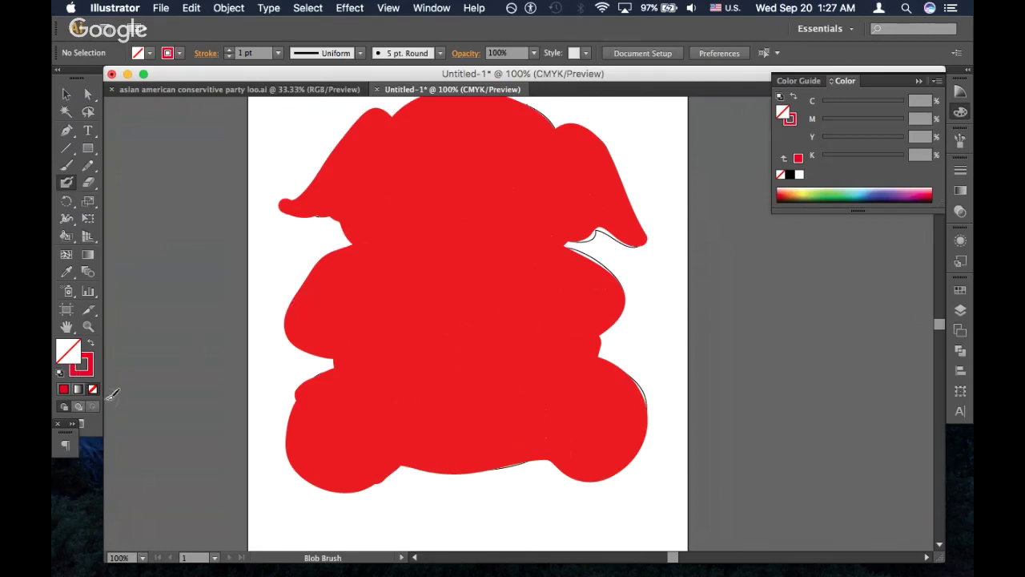
Leave the fill empty and darken the red stroke colour to 23% black
key("comma")
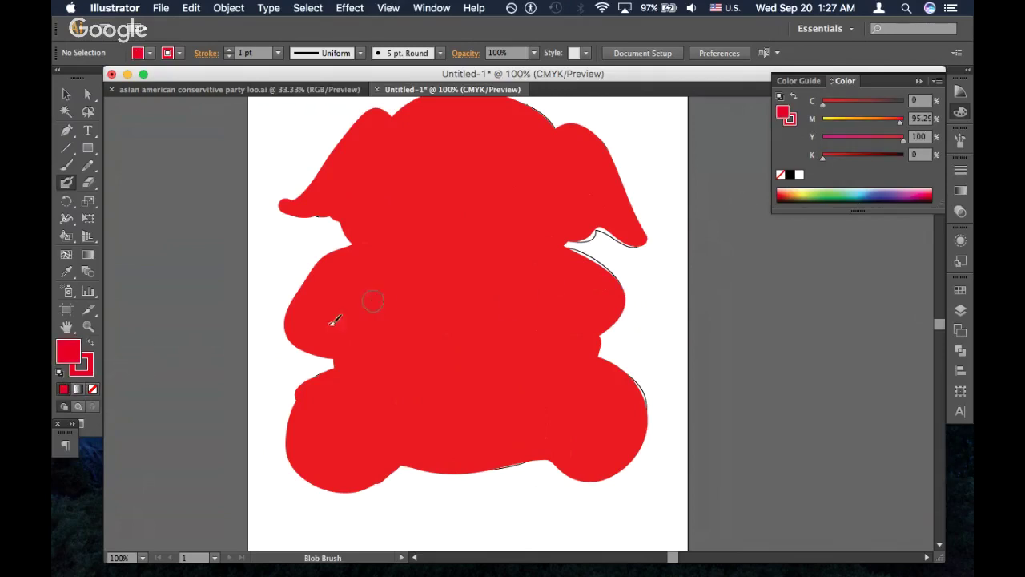
left_click(92, 389)
key("x")
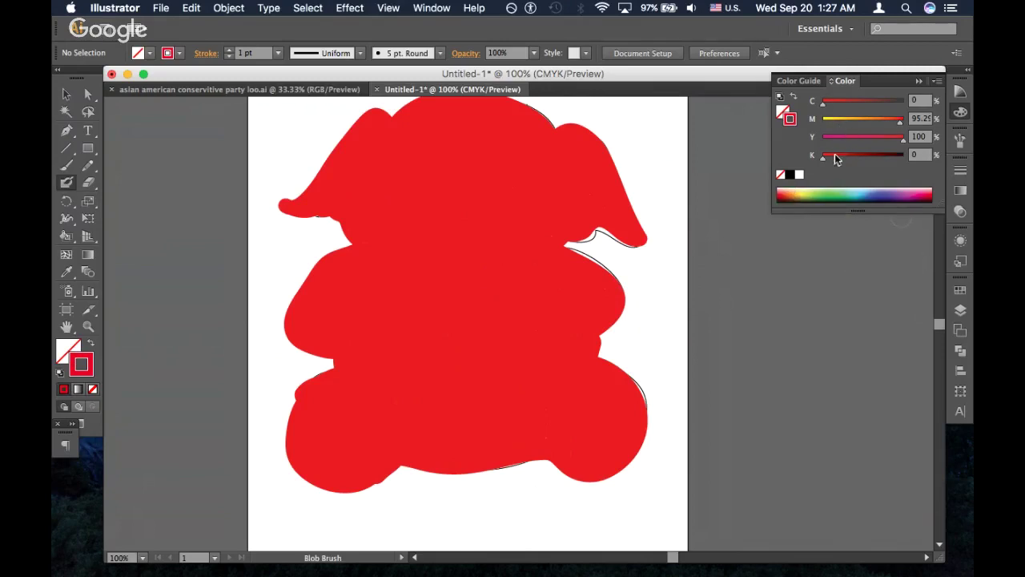
left_click_drag(834, 156, 841, 156)
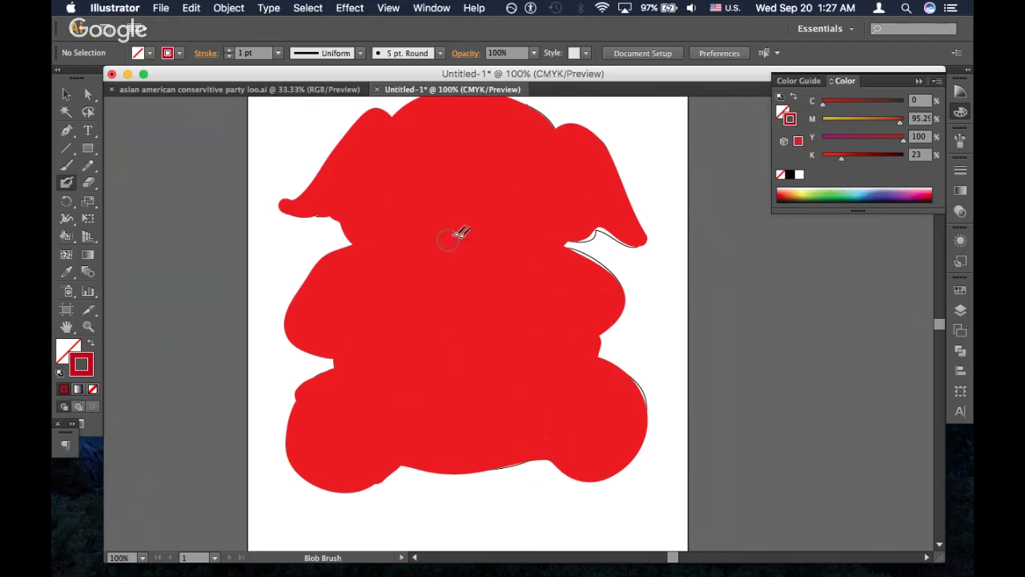
Paint dark red shading on the trunk's tip and along the underside of the trunk
mouse_move(499, 249)
left_mouse_down()
mouse_move(484, 279)
mouse_move(494, 291)
mouse_move(515, 242)
left_mouse_up()
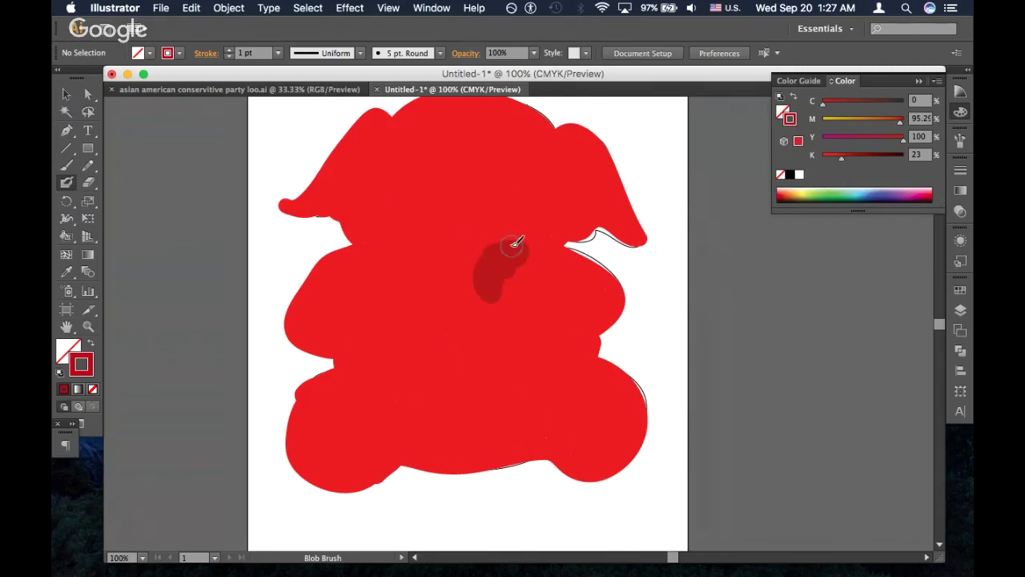
mouse_move(374, 244)
left_mouse_down()
mouse_move(395, 286)
mouse_move(430, 307)
mouse_move(474, 315)
mouse_move(489, 303)
left_mouse_up()
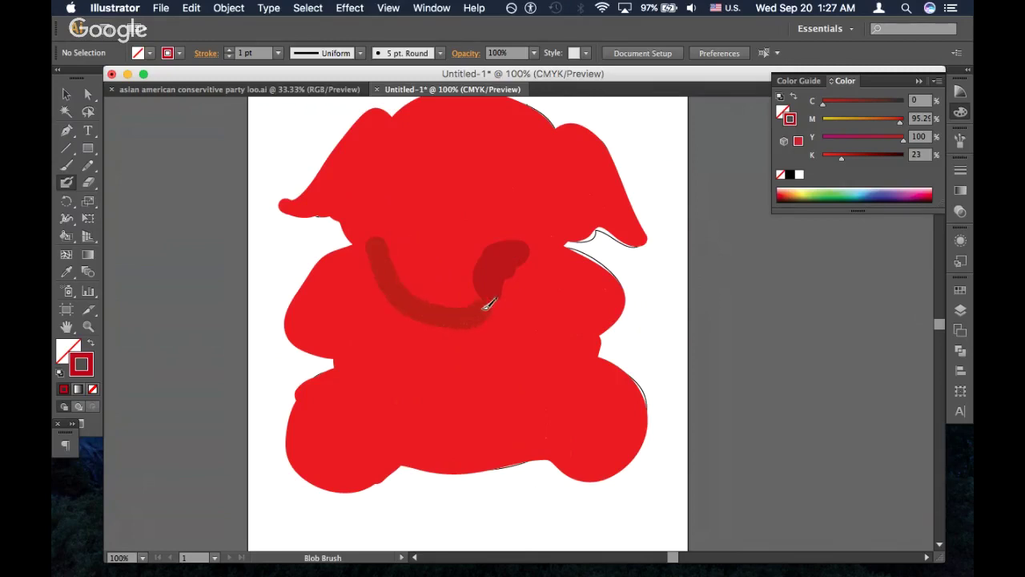
left_click_drag(517, 262, 519, 258)
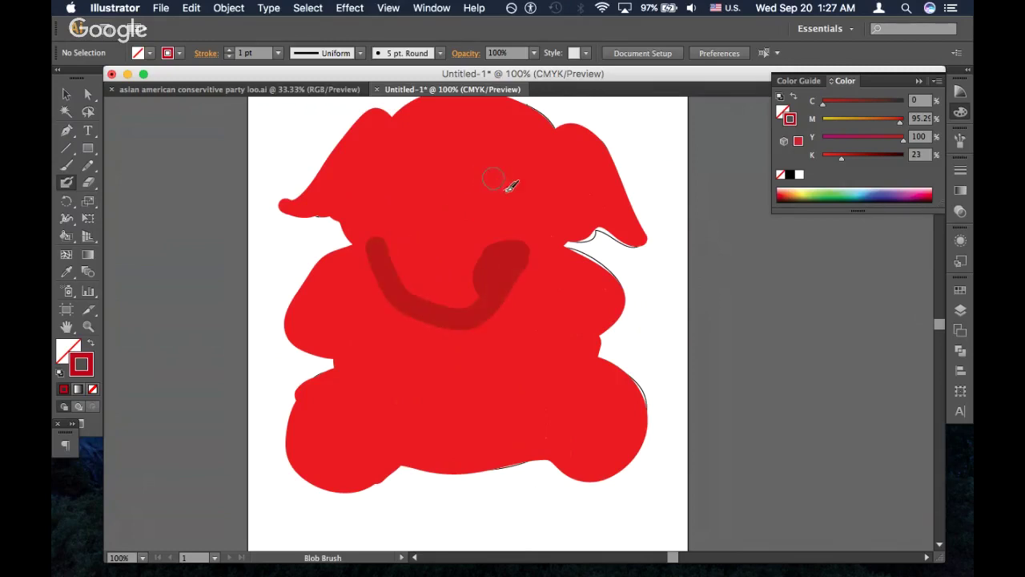
Paint two dark red oval eyes on the face and extend the trunk shading up the left cheek
left_click_drag(507, 189, 514, 191)
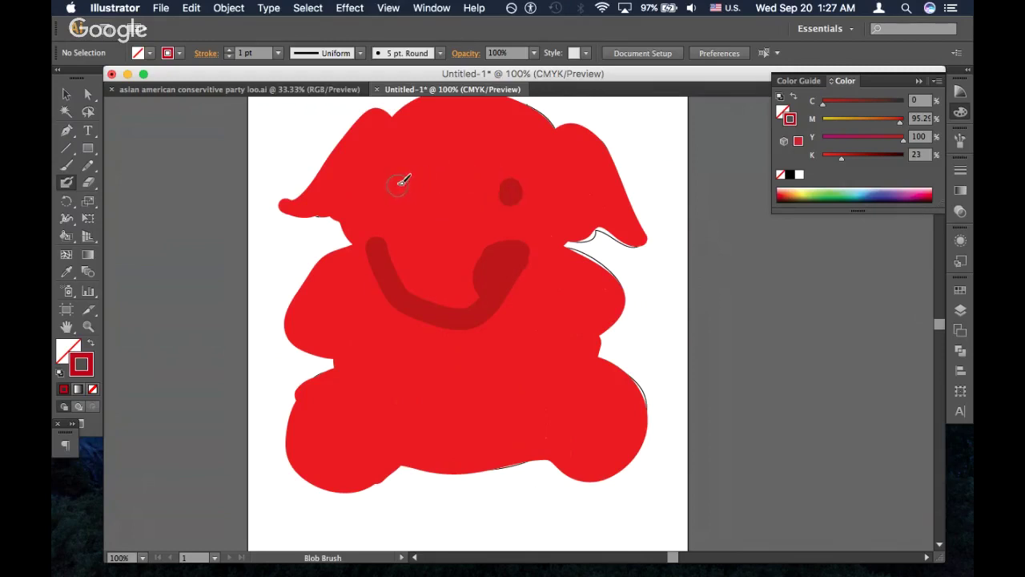
left_click_drag(398, 183, 399, 185)
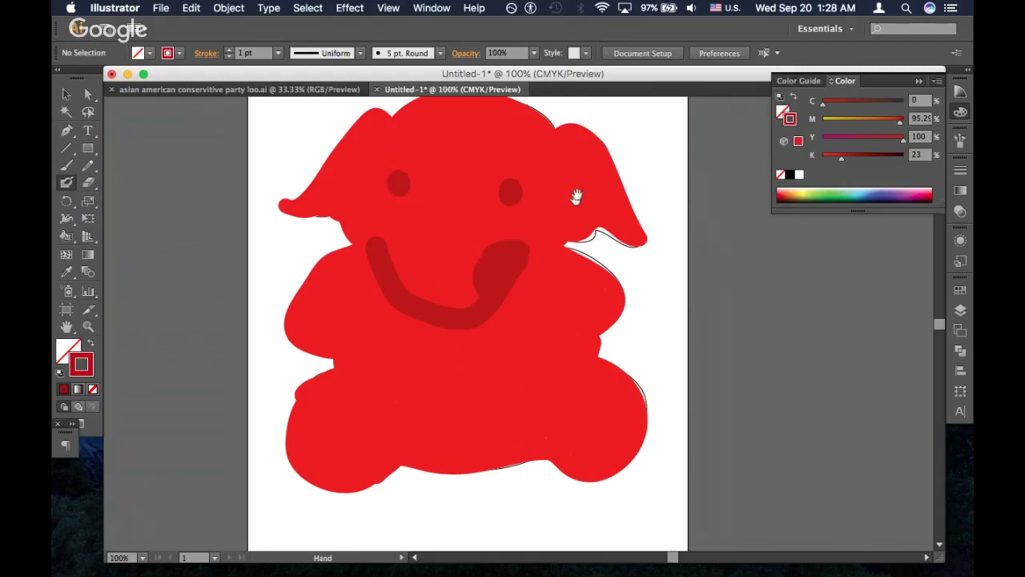
scroll(564, 215, "up", 2)
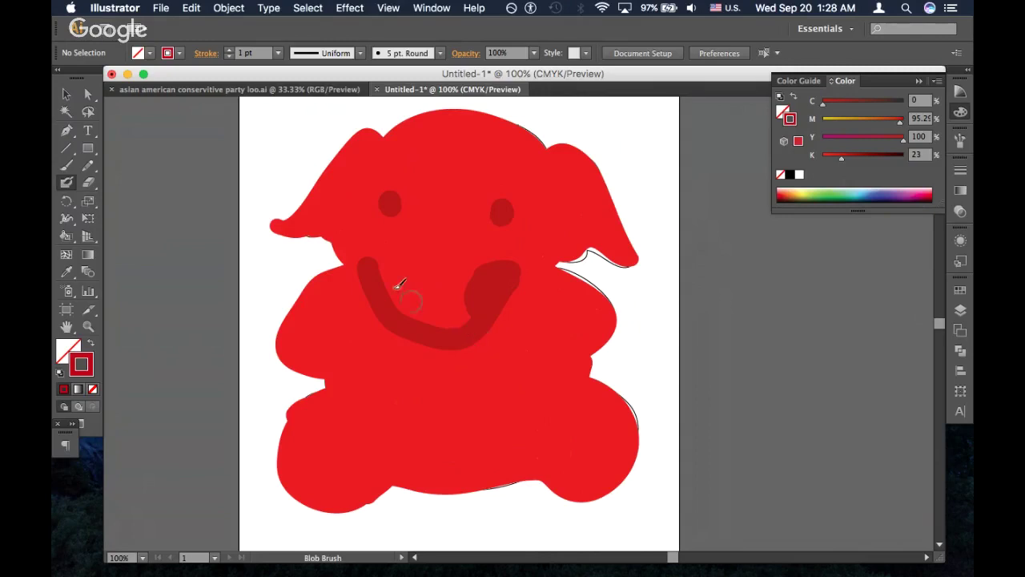
mouse_move(341, 235)
left_mouse_down()
mouse_move(354, 256)
mouse_move(382, 263)
left_mouse_up()
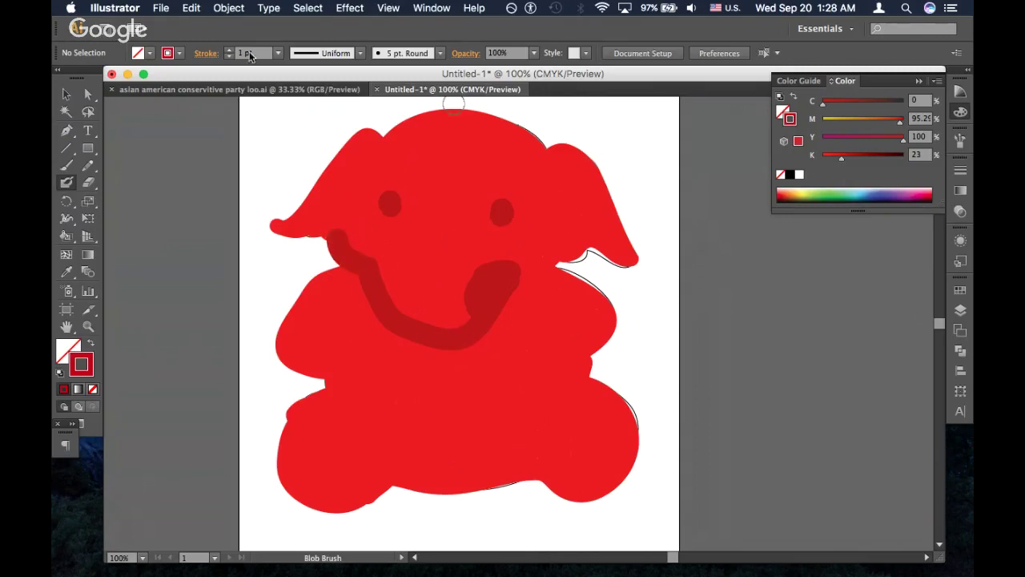
Browse the document's brushes and open the 6d Art Pen Brushes library from the Wacom 6D Brushes
left_click(440, 52)
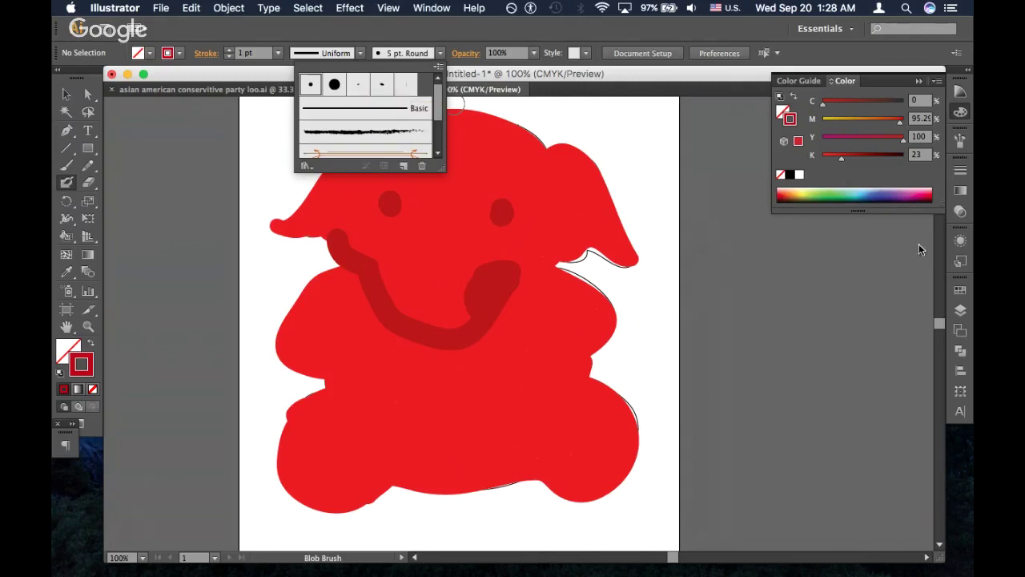
left_click(961, 145)
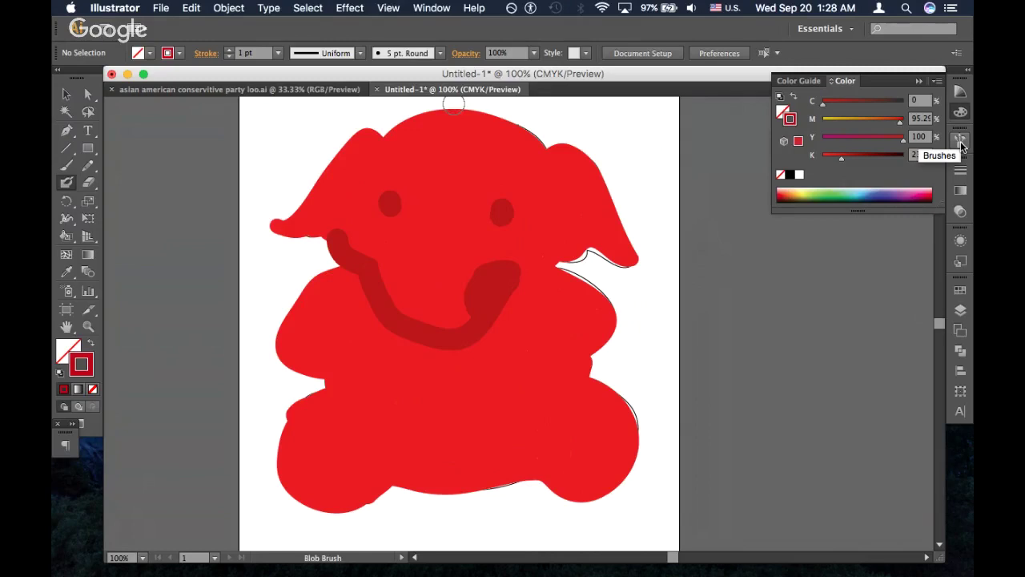
left_click(961, 144)
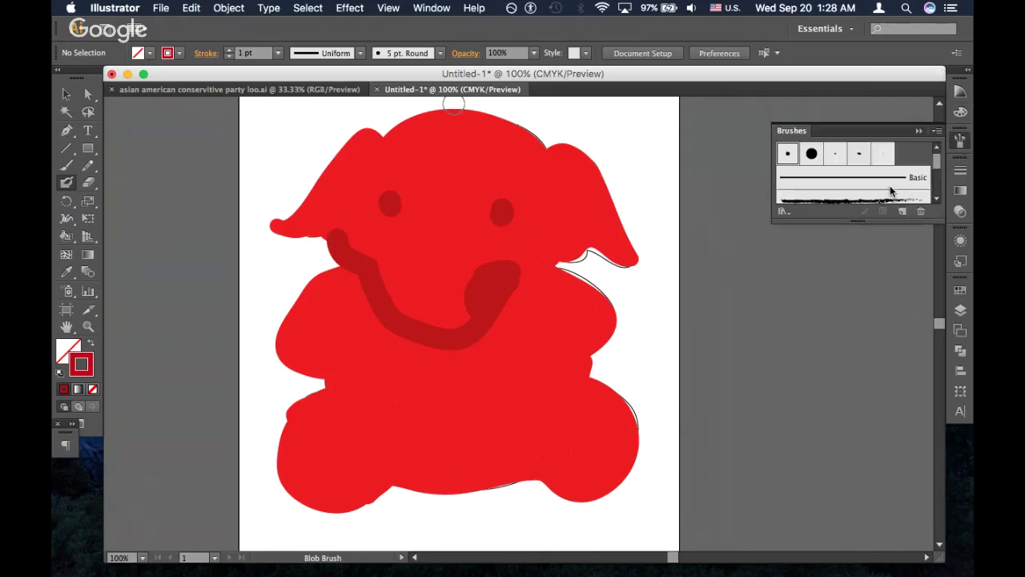
scroll(891, 190, "down", 6)
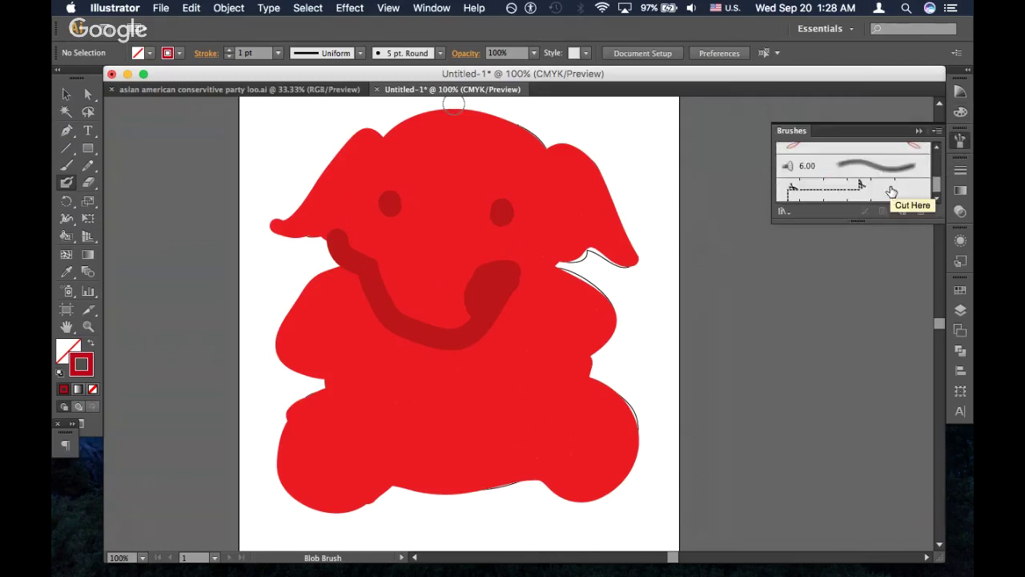
scroll(880, 169, "up", 6)
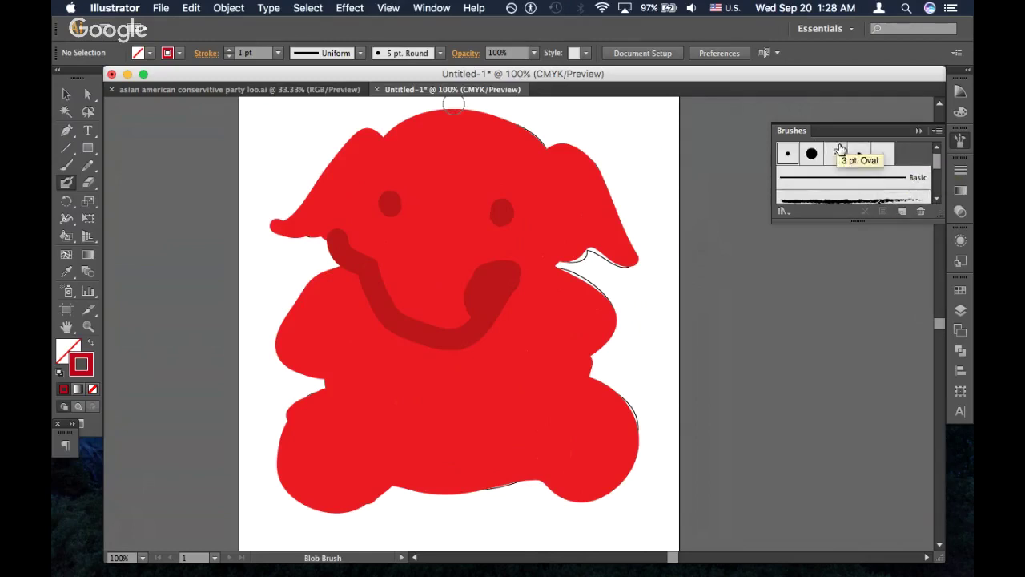
scroll(884, 167, "down", 5)
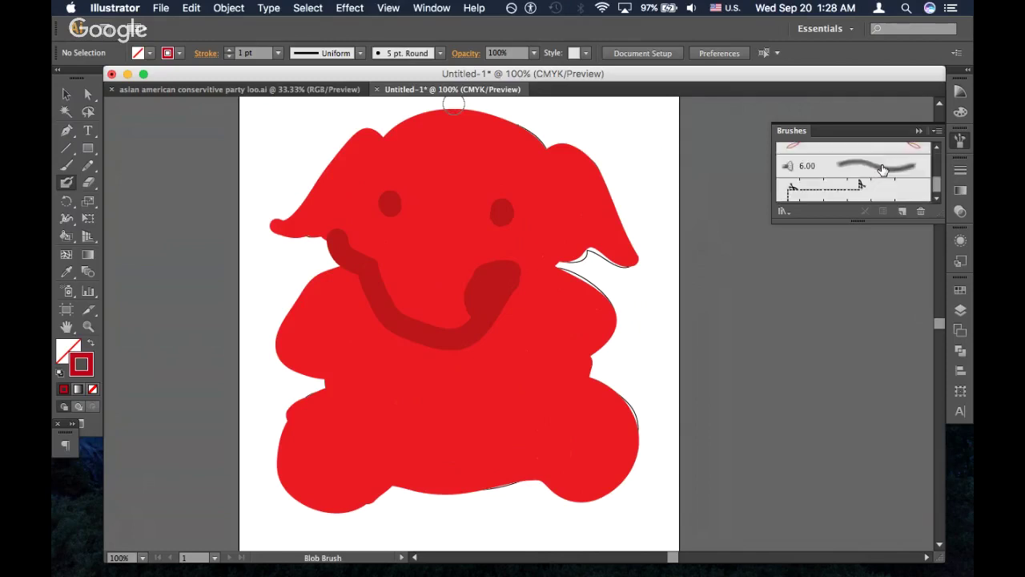
left_click(781, 211)
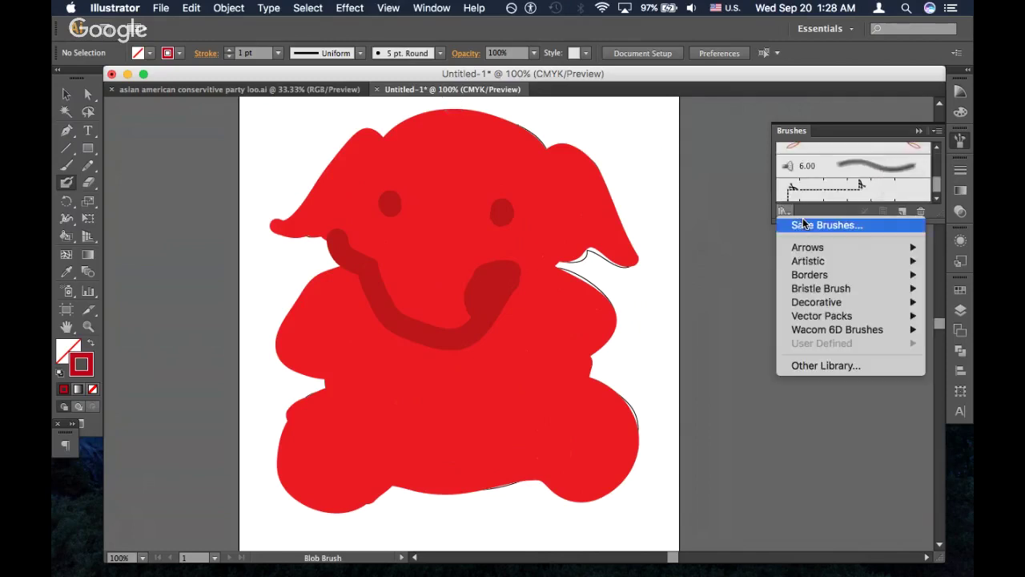
mouse_move(804, 250)
mouse_move(829, 333)
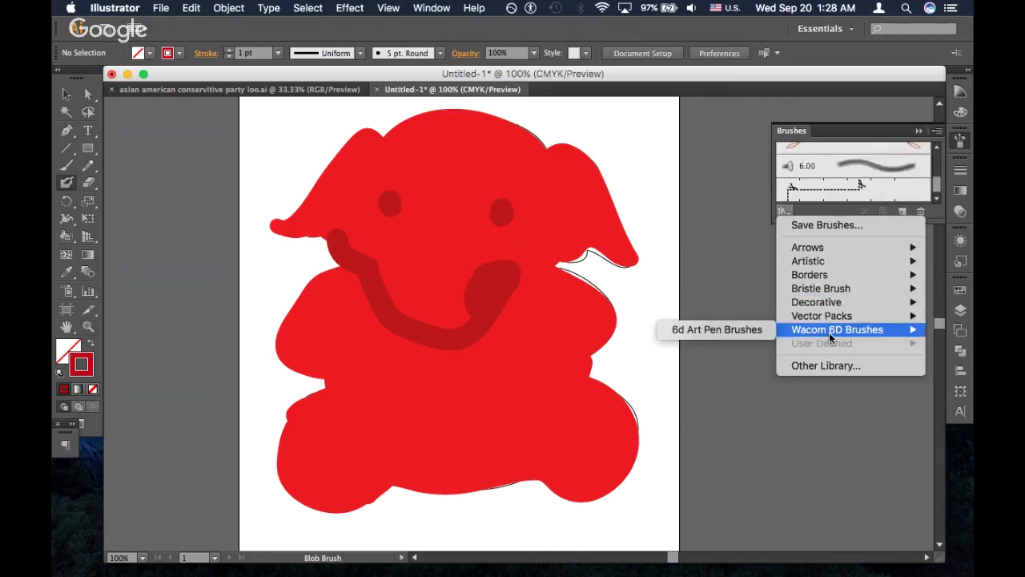
left_click(741, 332)
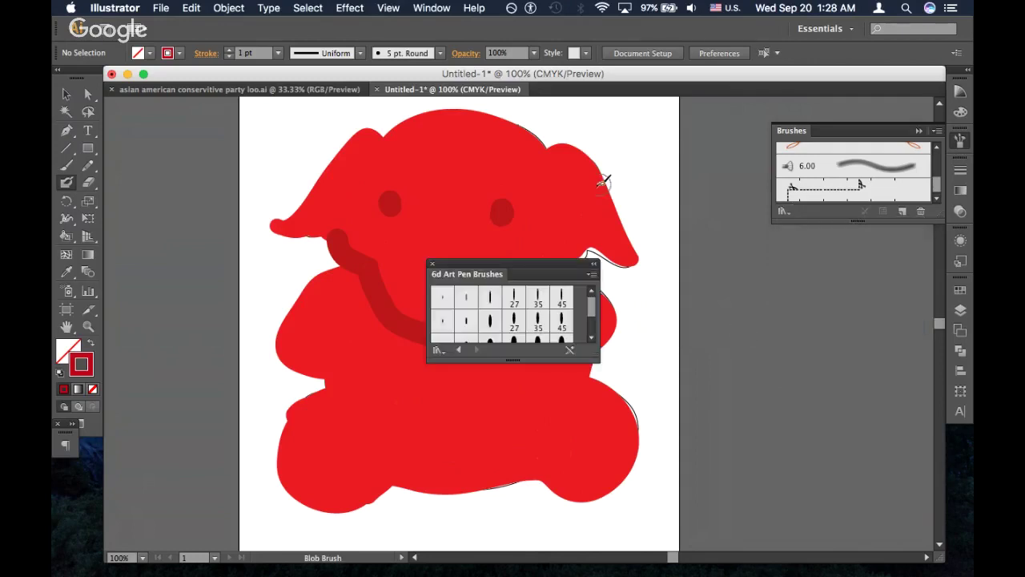
Try painting thick dark red shading on the right ear and undo the strokes
mouse_move(561, 168)
left_mouse_down()
mouse_move(590, 210)
mouse_move(585, 197)
mouse_move(574, 167)
mouse_move(578, 217)
mouse_move(578, 166)
left_mouse_up()
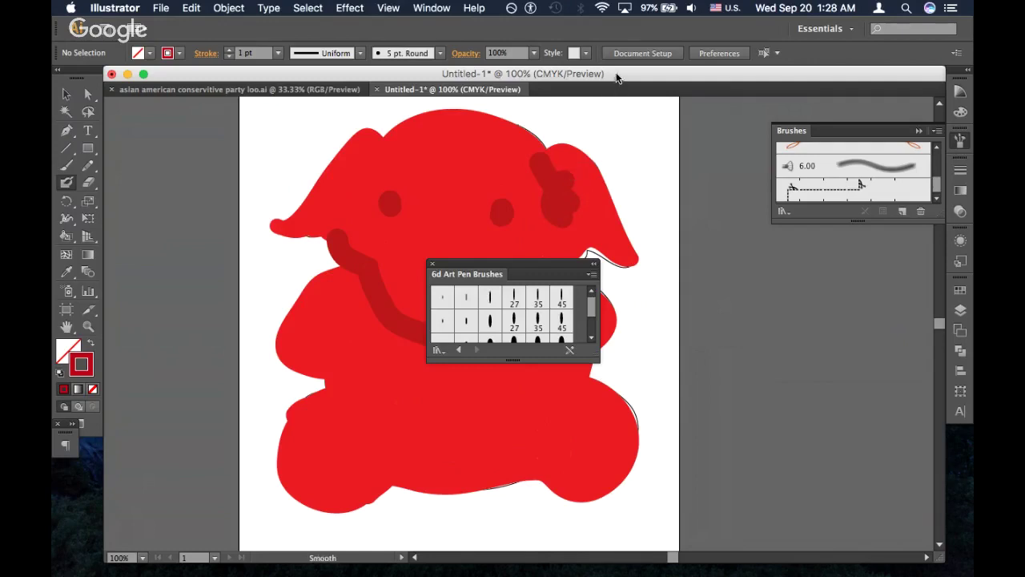
key("super+z")
key("super+z")
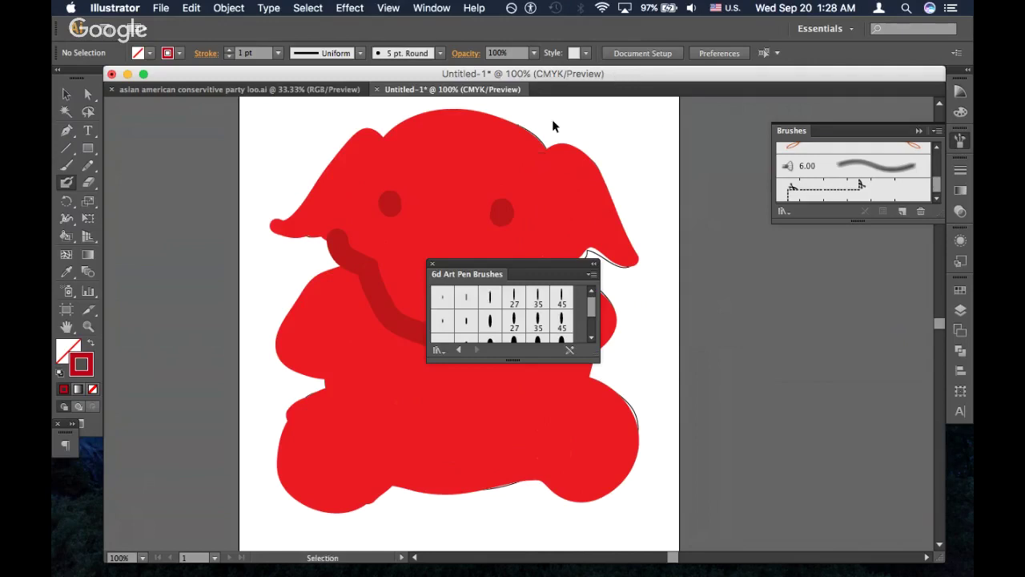
Sample two 6d Art Pen brushes, then choose the 6.00 bristle brush and close the brush library
left_click(469, 298)
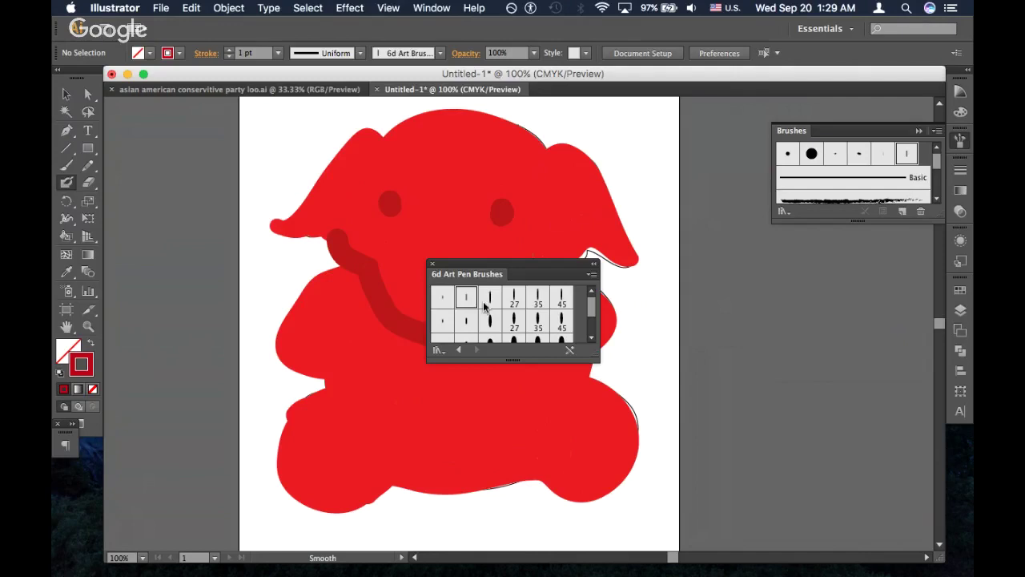
left_click(537, 322)
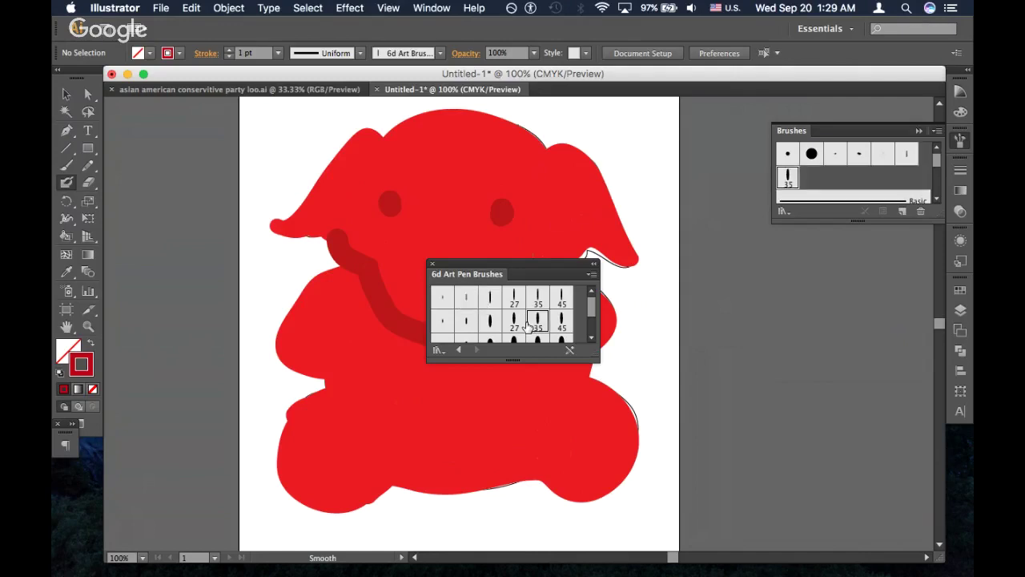
scroll(835, 185, "down", 5)
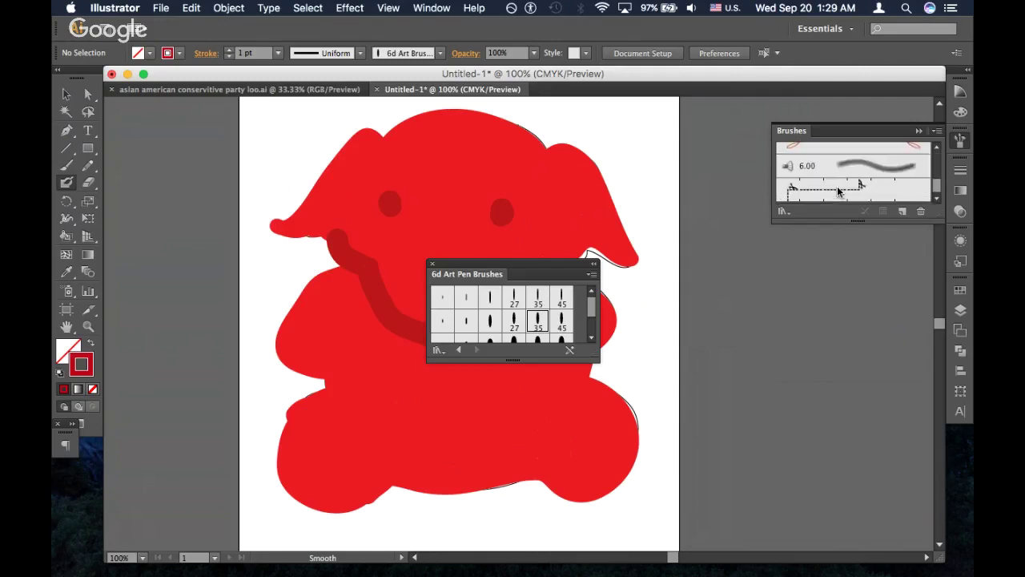
left_click(835, 166)
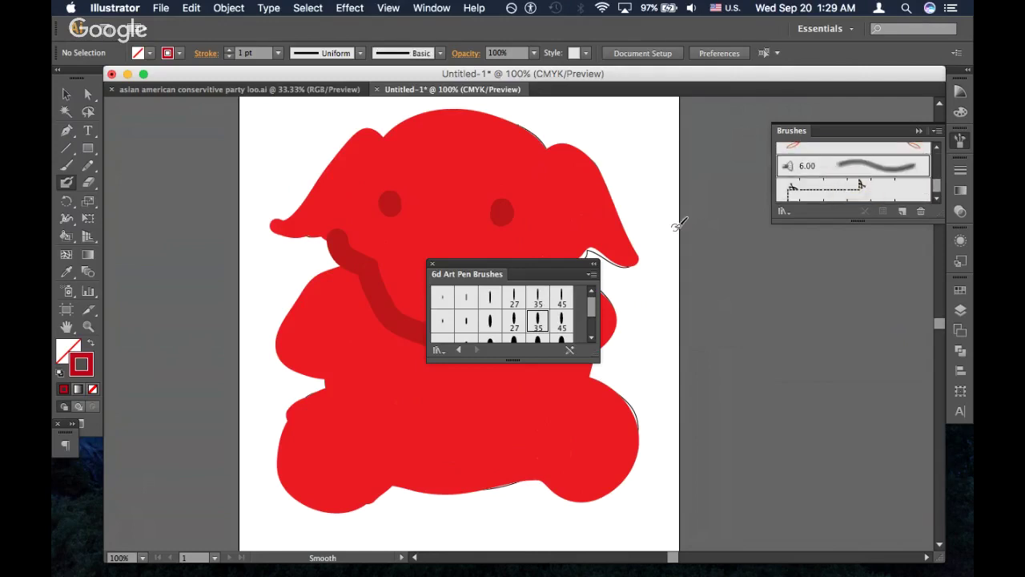
left_click(432, 263)
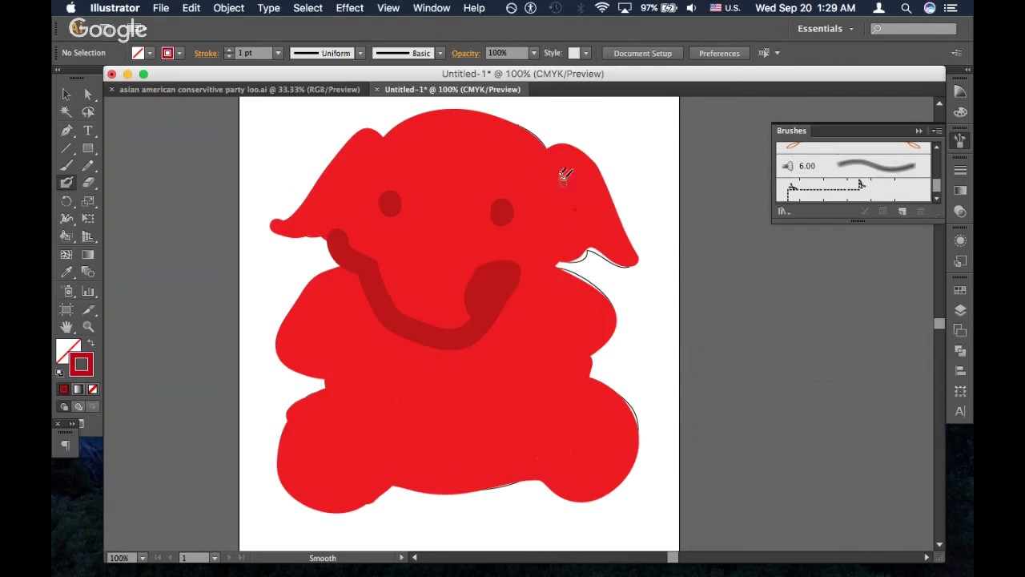
Paint thin dark red shading lines inside the right and left ears
left_click_drag(563, 177, 594, 234)
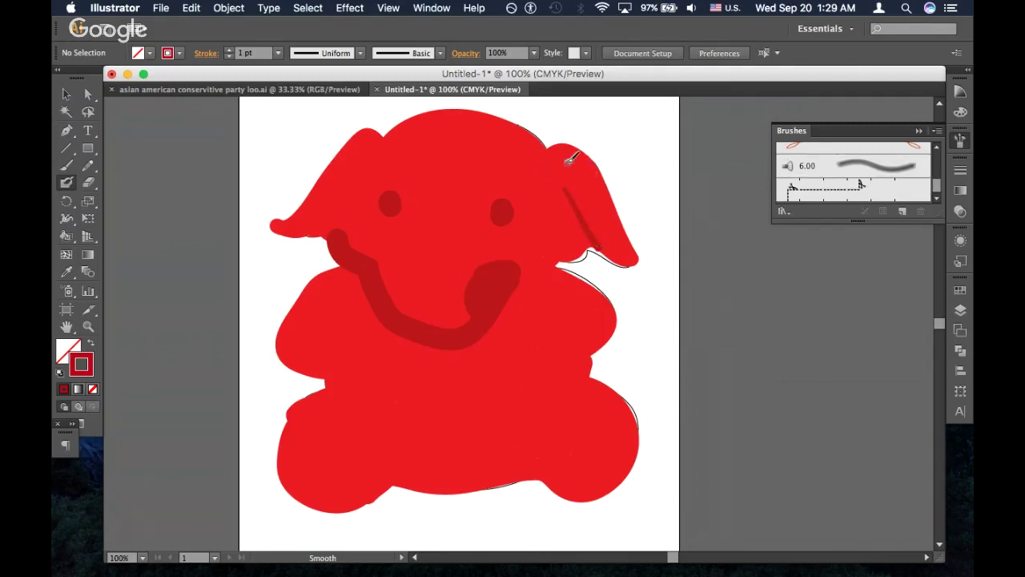
left_click_drag(557, 166, 641, 264)
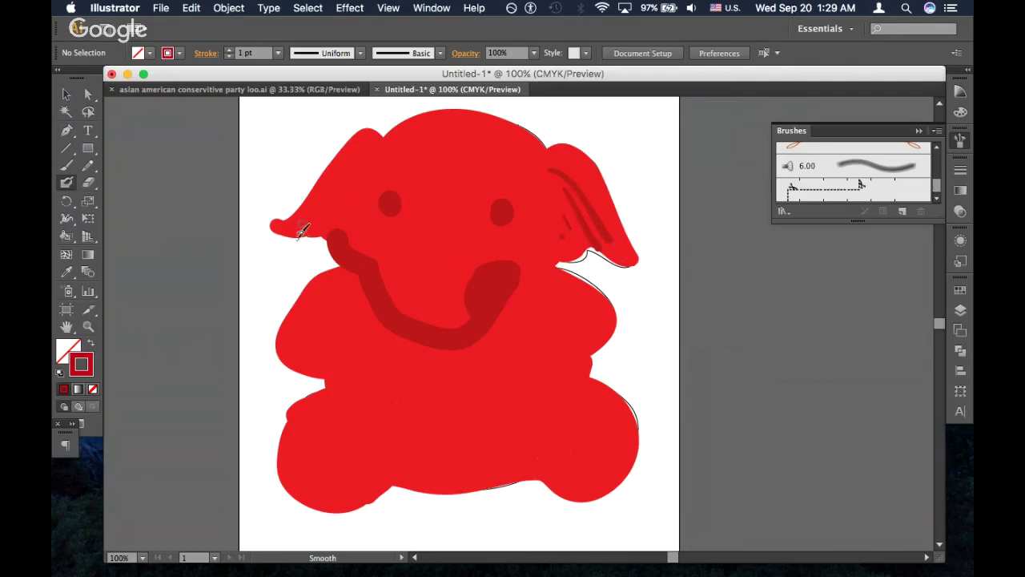
left_click_drag(334, 189, 302, 214)
left_click(705, 53)
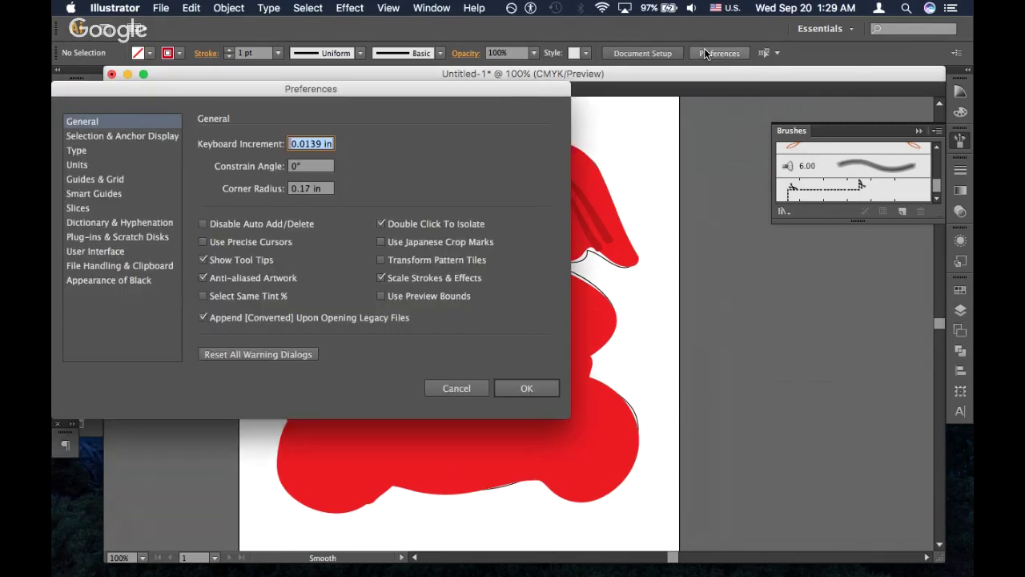
left_click(461, 386)
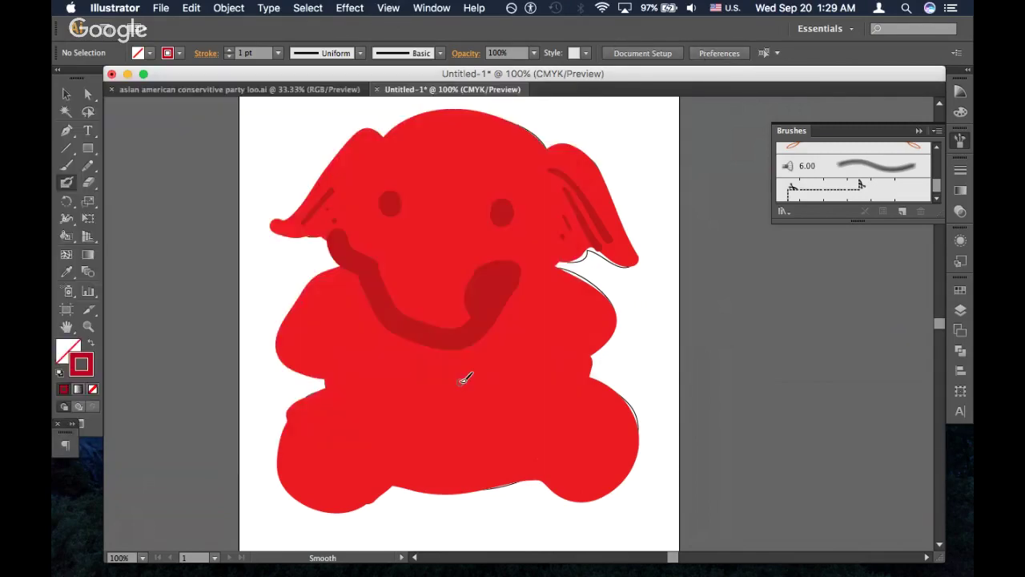
Check the whole drawing and select the red body, the trunk shading and each eye in turn to examine the separate shapes
key("super+minus")
key("super+minus")
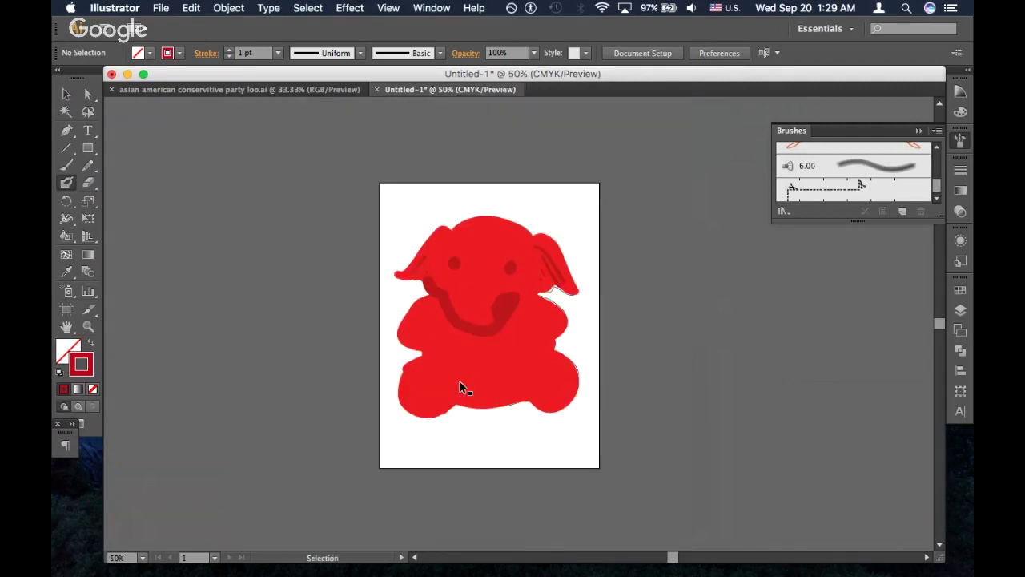
key("super+equal")
key("super+equal")
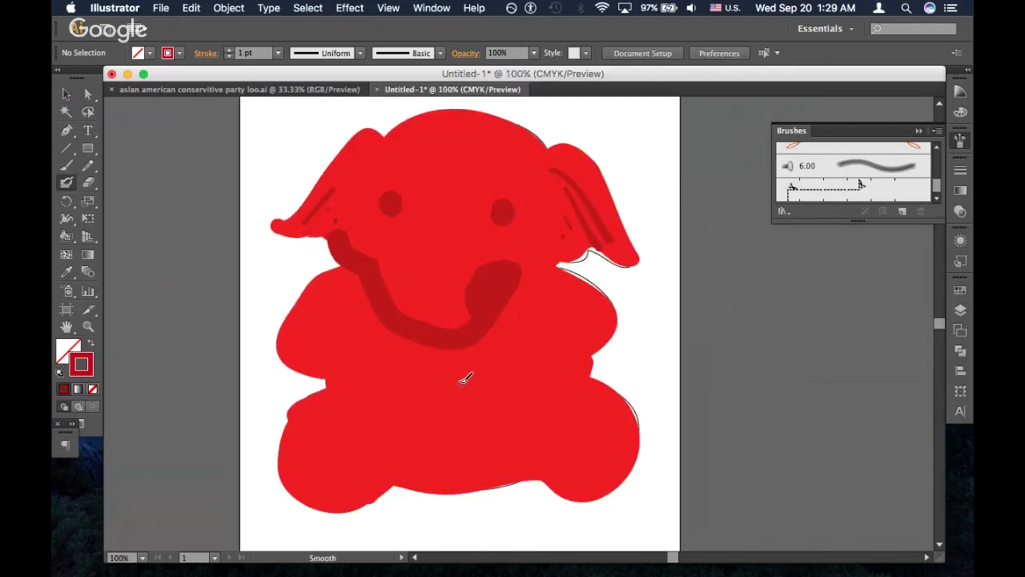
key("v")
left_click(459, 379)
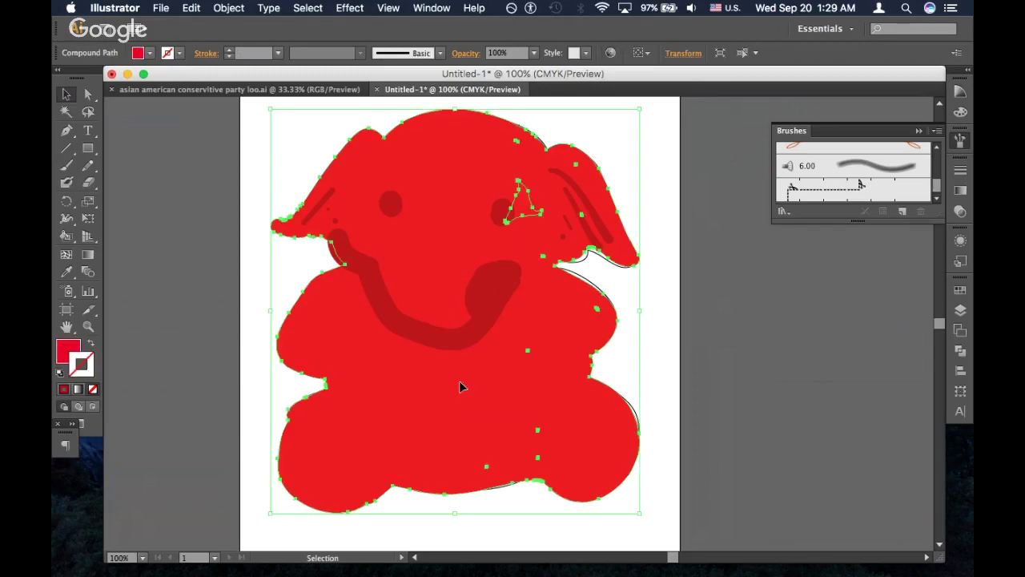
left_click(455, 342)
left_click(499, 208)
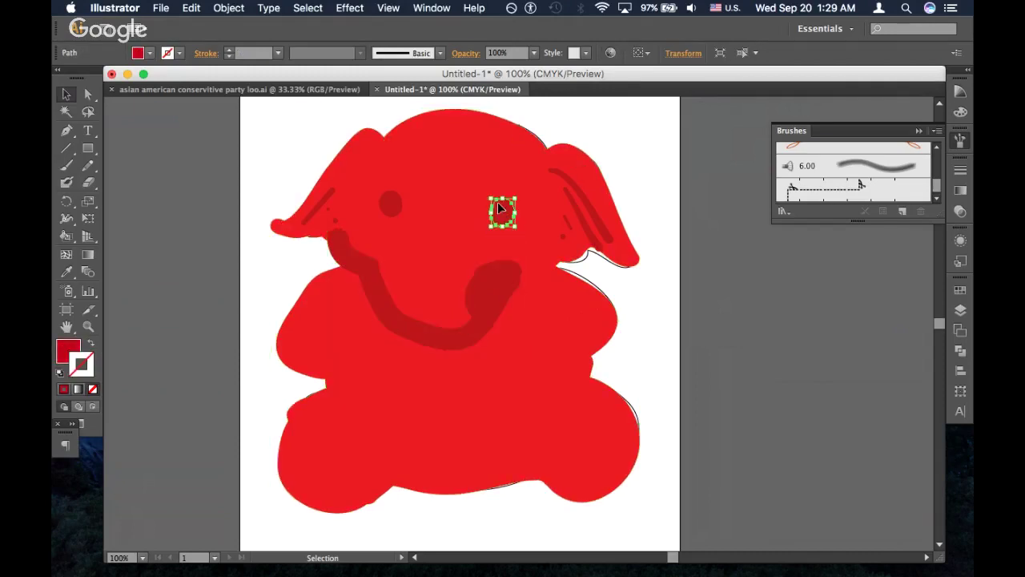
left_click(387, 201)
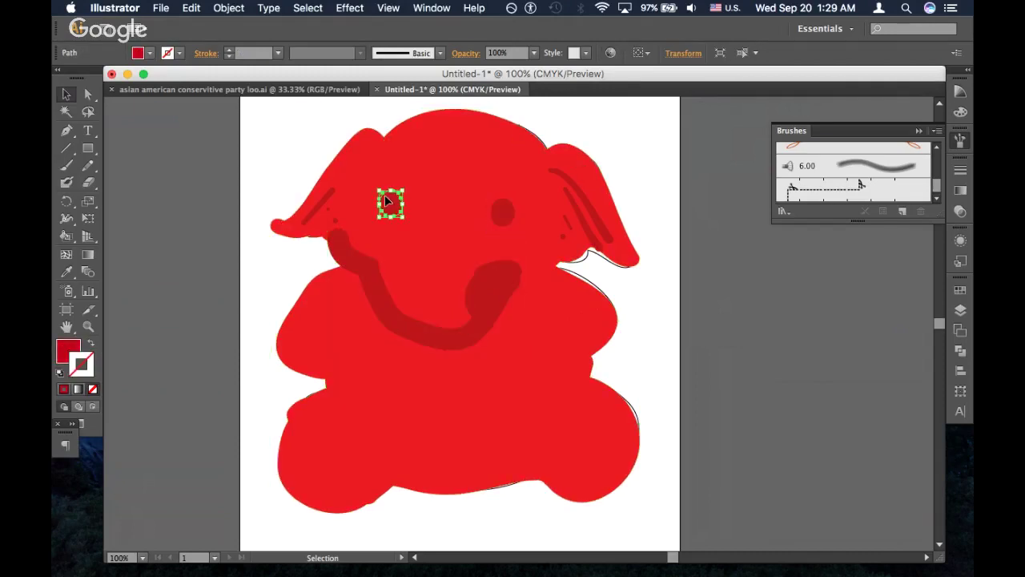
Try filling the left eye with black, undo the colour change and deselect the eye
double_click(67, 353)
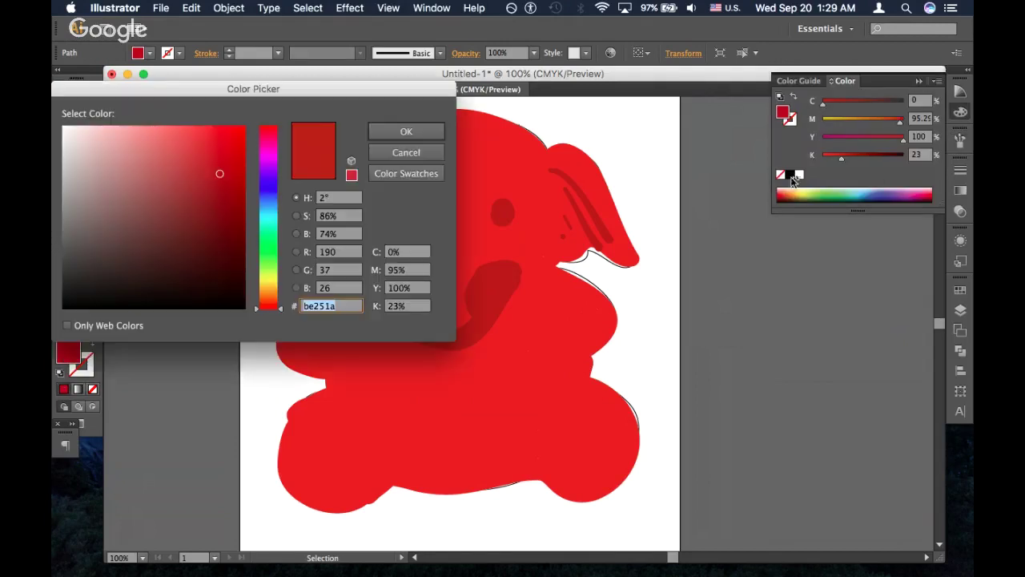
left_click(406, 131)
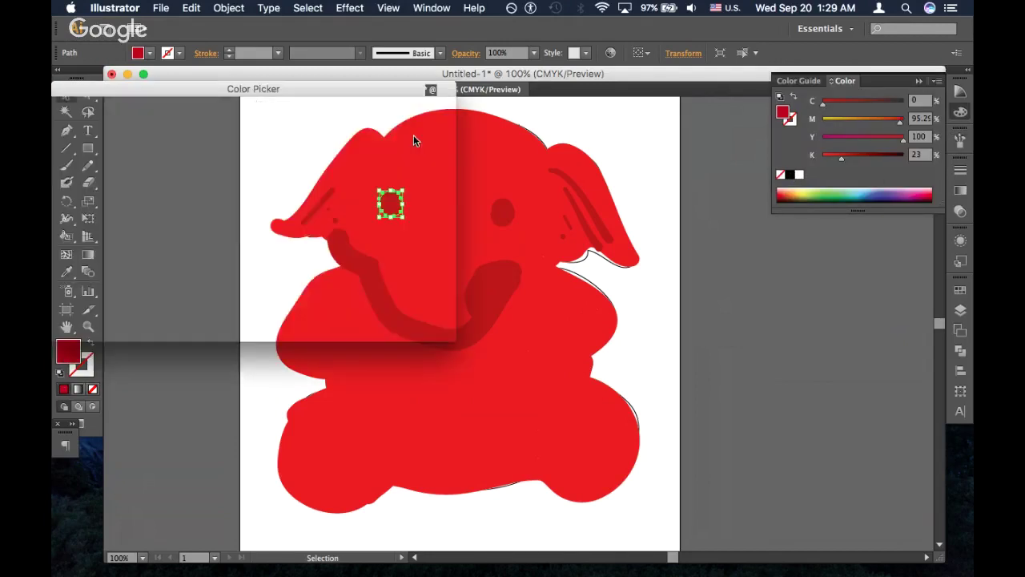
left_click(791, 175)
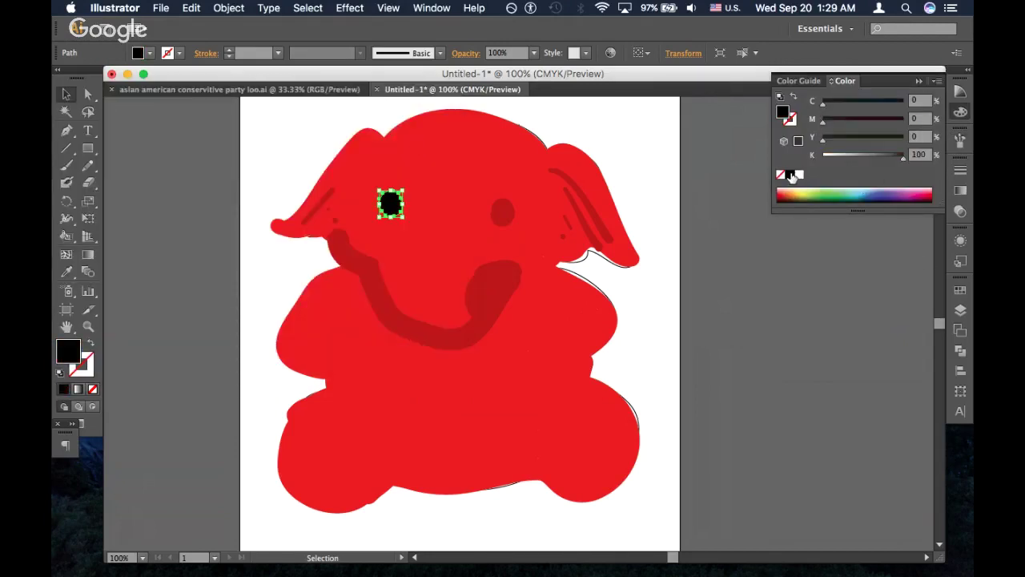
key("super+z")
left_click(717, 326)
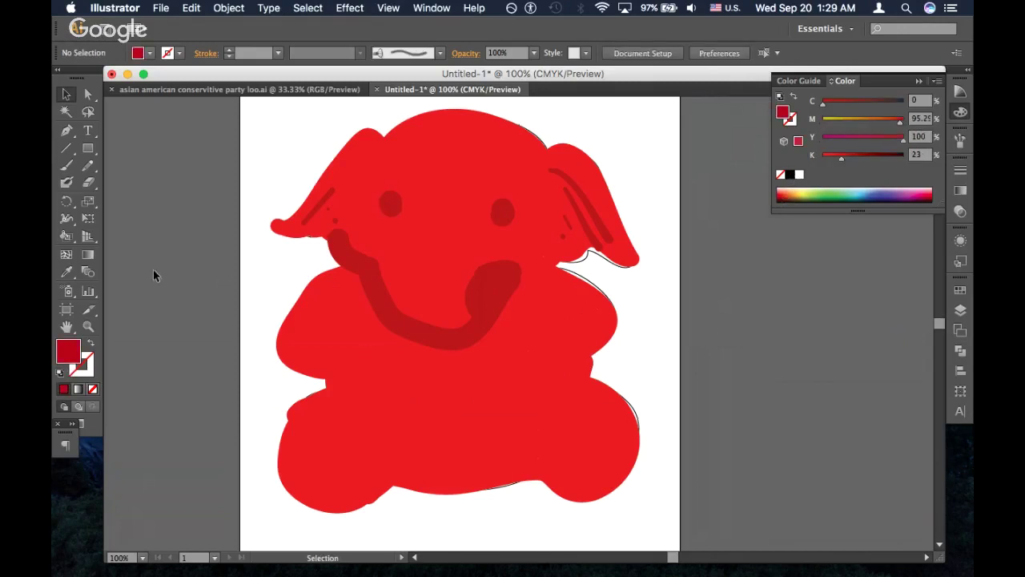
Set up the Blob Brush with a black fill and no stroke
left_click(67, 182)
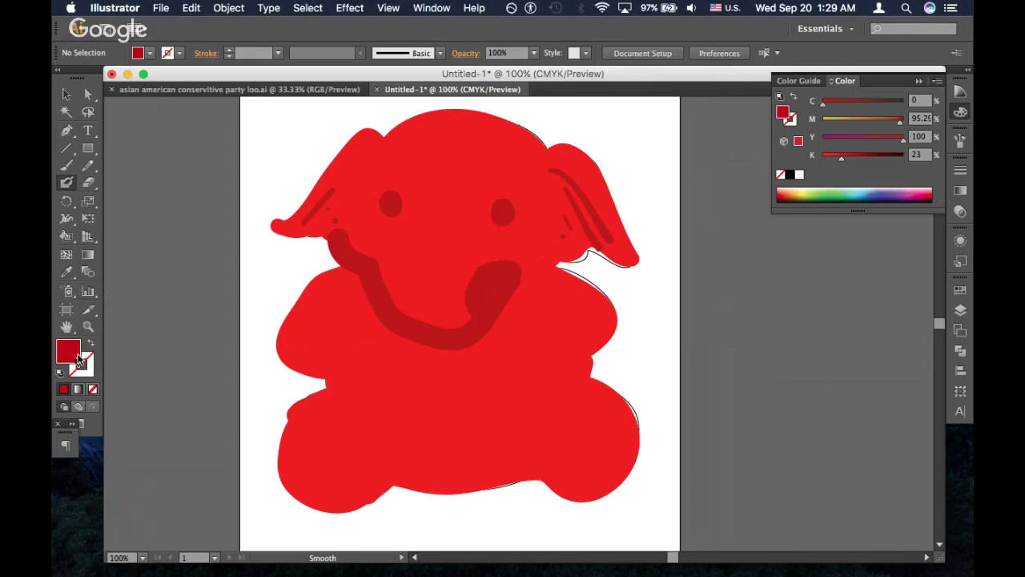
left_click(61, 374)
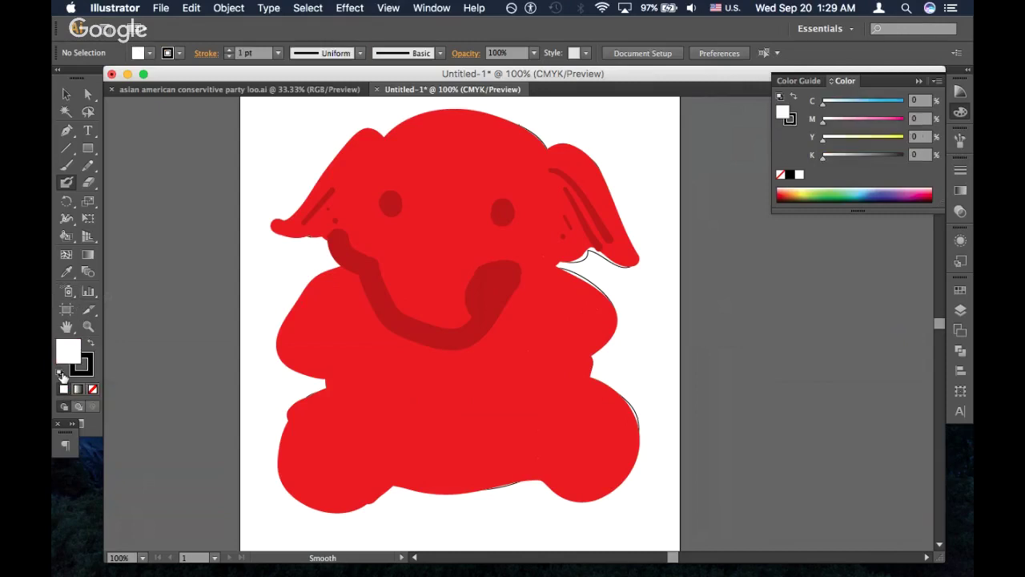
key("shift+x")
key("x")
key("slash")
key("x")
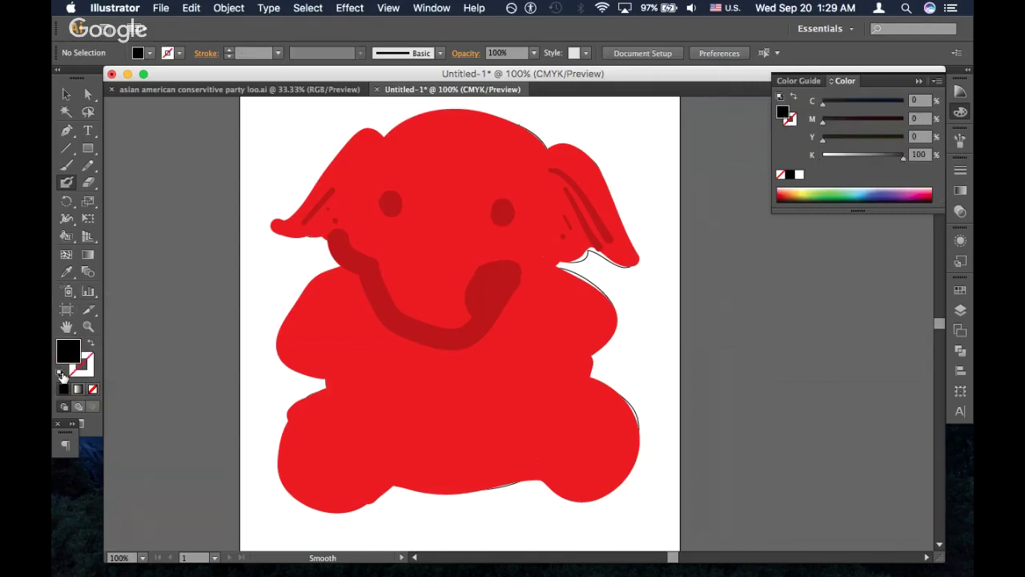
Paint black teardrop outlines around both eyes, repainting the right one and thickening the left eye's upper edge into a brow
key("super+equal")
key("super+equal")
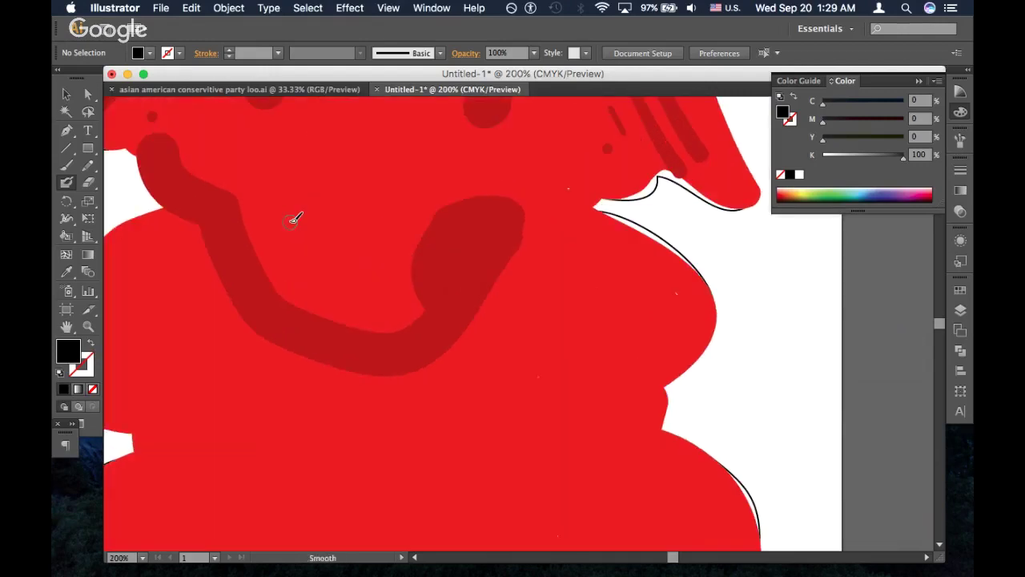
scroll(295, 218, "up", 5)
scroll(295, 218, "left", 3)
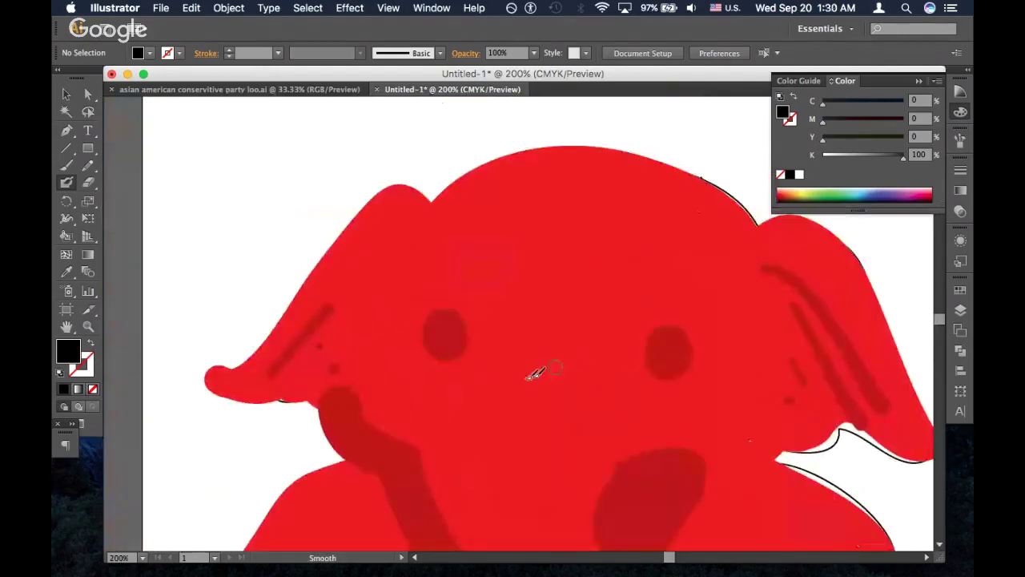
mouse_move(462, 257)
left_mouse_down()
mouse_move(422, 305)
mouse_move(415, 339)
mouse_move(422, 365)
mouse_move(448, 379)
mouse_move(482, 343)
mouse_move(487, 294)
mouse_move(462, 251)
left_mouse_up()
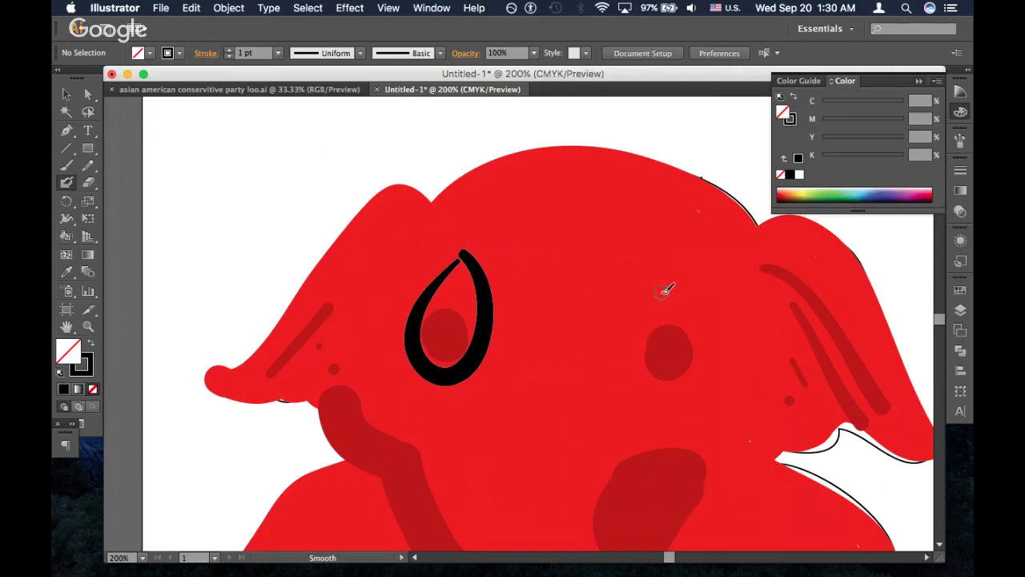
mouse_move(662, 264)
left_mouse_down()
mouse_move(641, 319)
mouse_move(652, 362)
left_mouse_up()
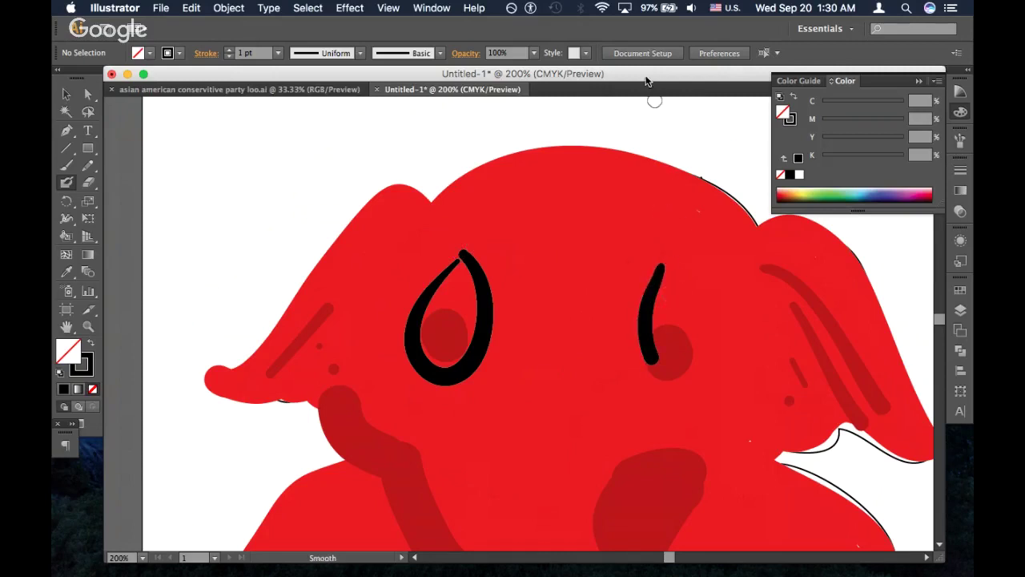
key("super+z")
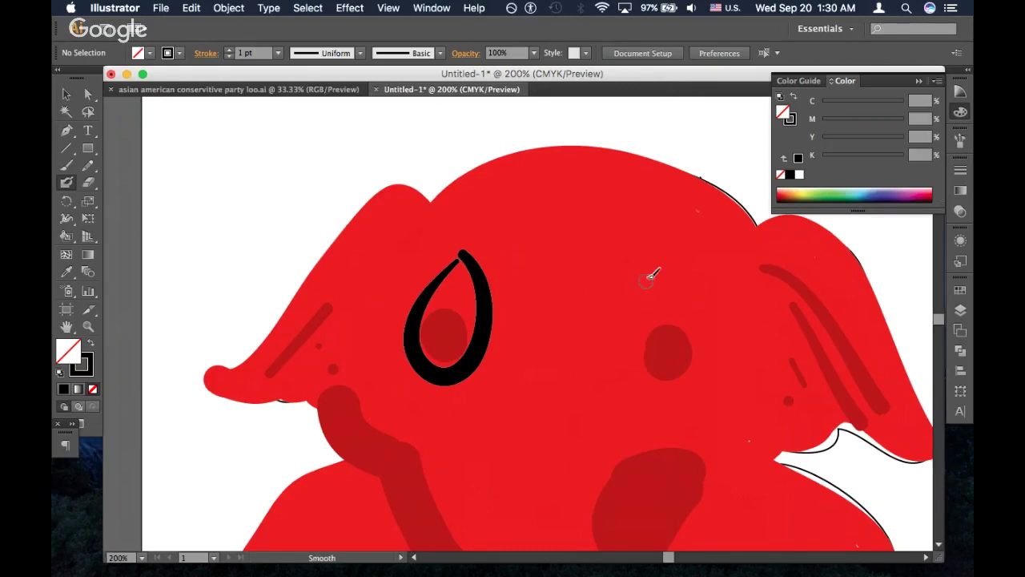
mouse_move(653, 274)
left_mouse_down()
mouse_move(637, 321)
mouse_move(640, 358)
mouse_move(687, 389)
mouse_move(710, 366)
mouse_move(710, 319)
mouse_move(653, 253)
left_mouse_up()
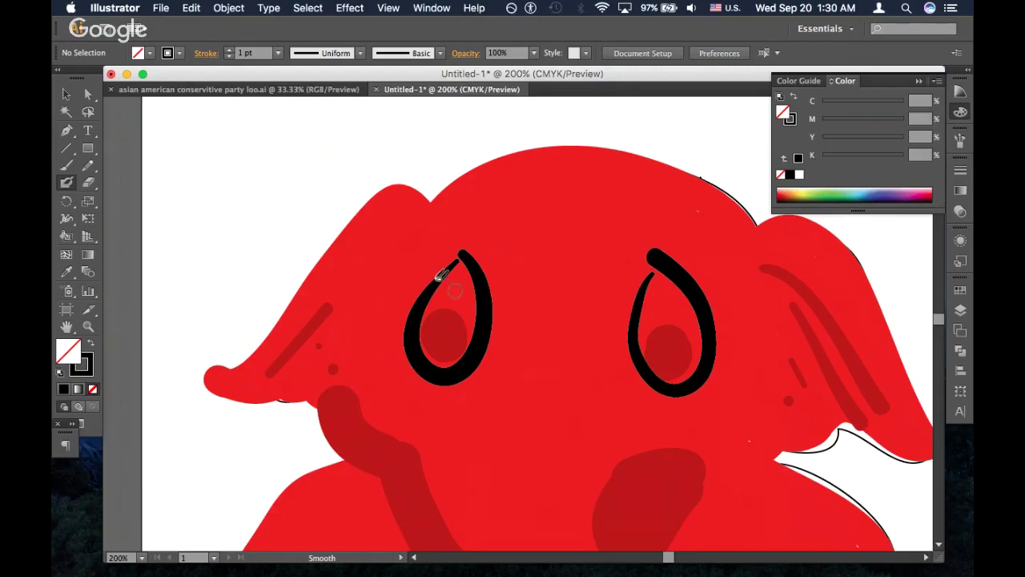
mouse_move(452, 241)
left_mouse_down()
mouse_move(473, 259)
mouse_move(449, 248)
mouse_move(461, 244)
mouse_move(475, 266)
mouse_move(487, 305)
mouse_move(468, 367)
mouse_move(446, 370)
left_mouse_up()
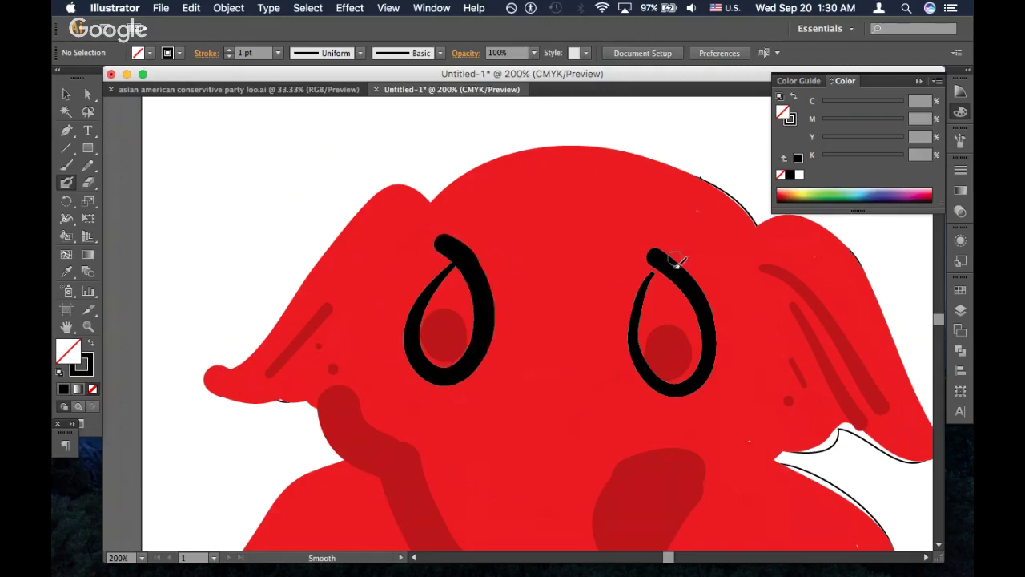
Try painting a short black line above the trunk shading and undo it, keeping the thickened left eye outline
key("super+minus")
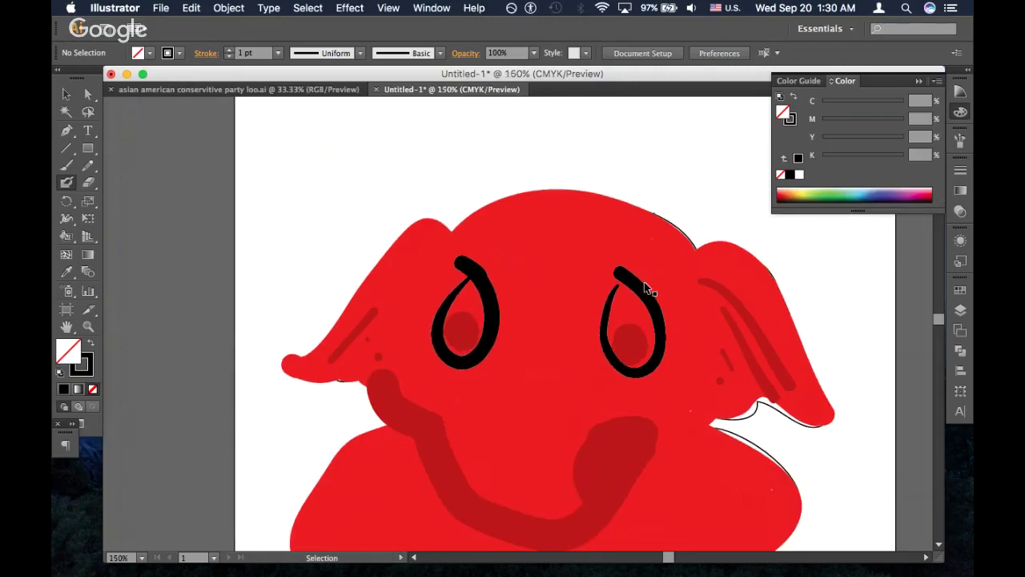
key("super+minus")
key("super+equal")
scroll(503, 331, "down", 3)
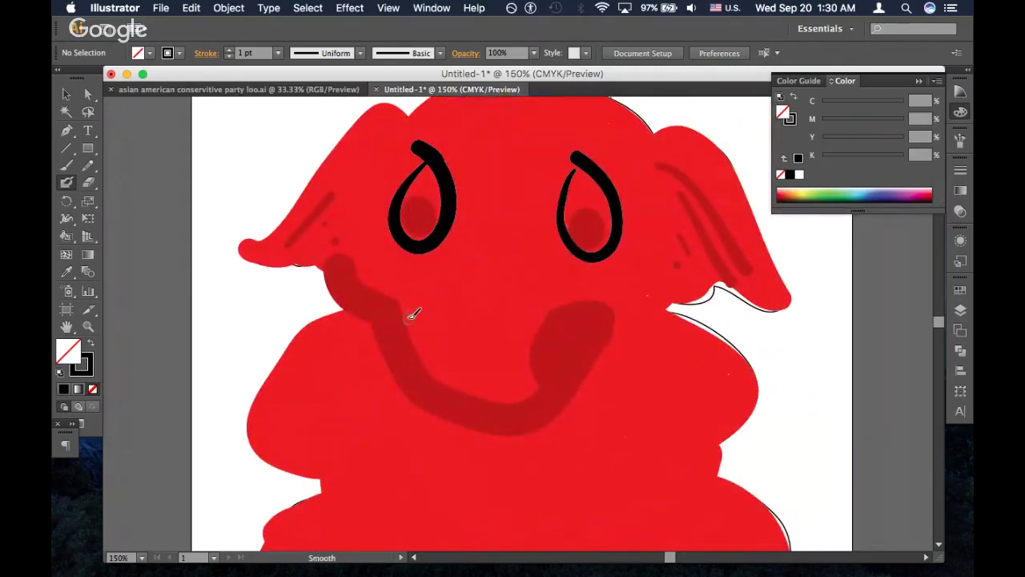
mouse_move(408, 315)
left_mouse_down()
mouse_move(439, 294)
mouse_move(489, 298)
left_mouse_up()
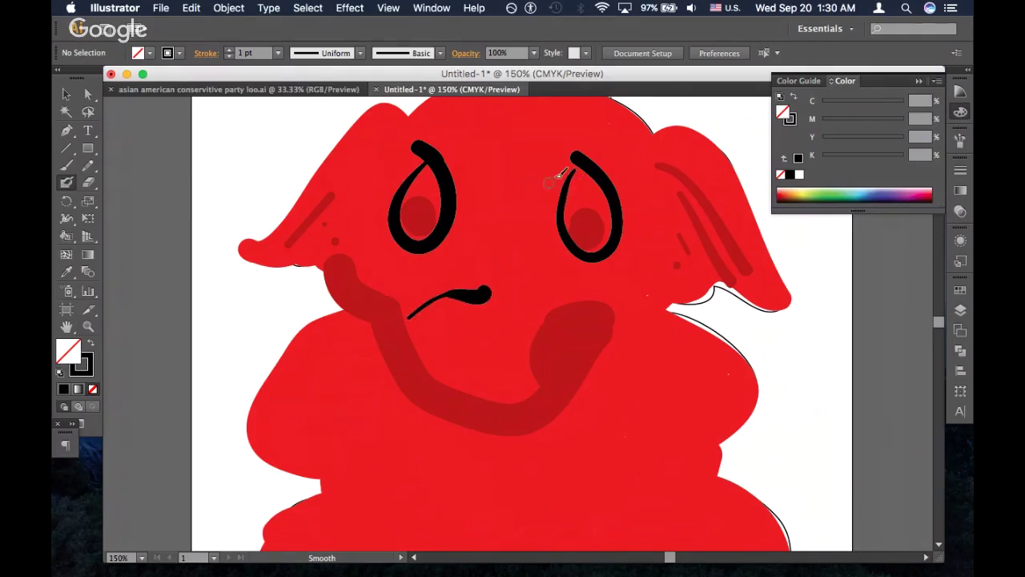
key("super+z")
key("super+z")
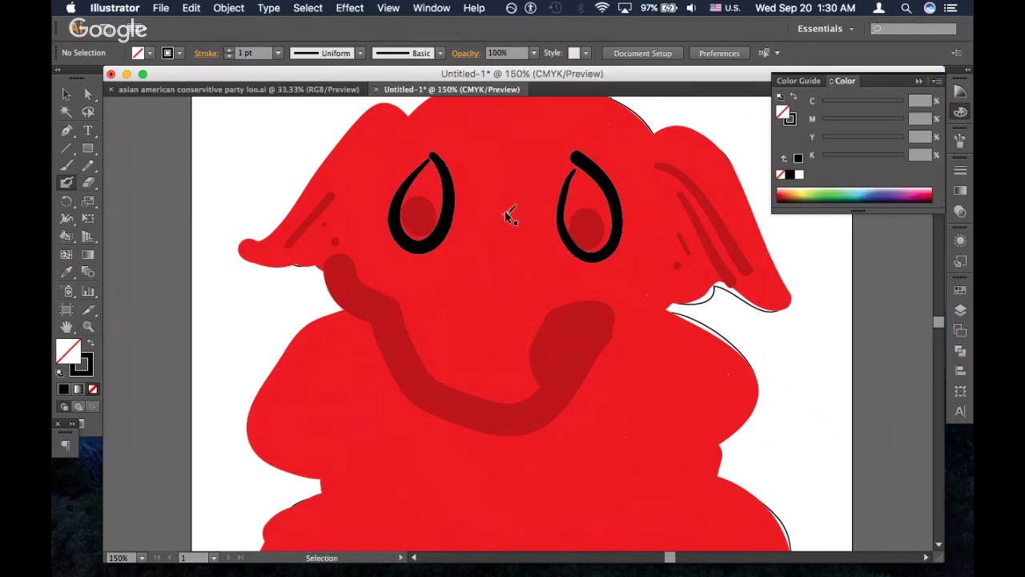
key("super+shift+z")
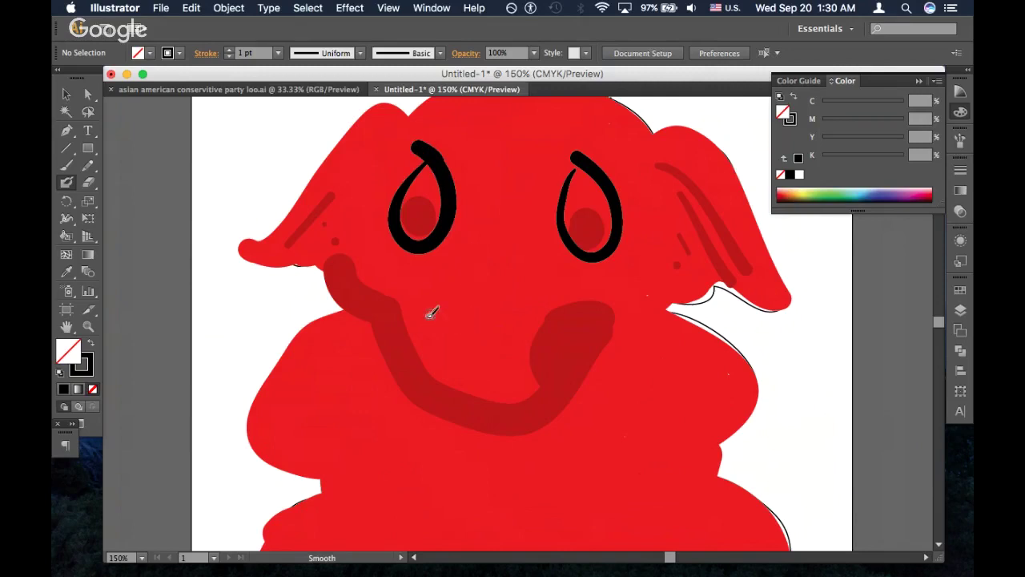
Paint a black arch above the trunk and a black outline following the trunk shading up to its curled tip
mouse_move(406, 335)
left_mouse_down()
mouse_move(459, 272)
mouse_move(483, 270)
mouse_move(518, 302)
left_mouse_up()
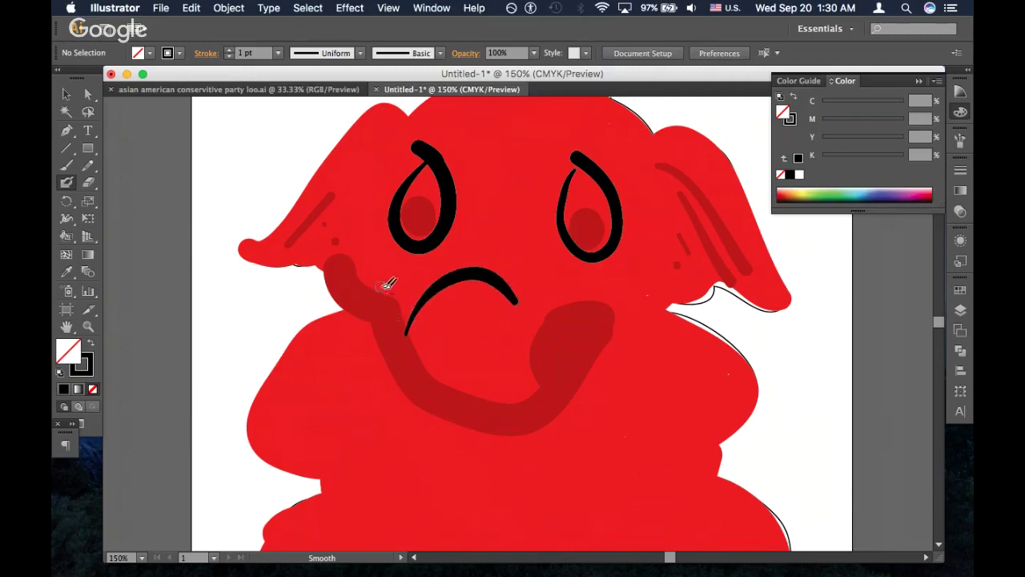
mouse_move(382, 271)
left_mouse_down()
mouse_move(387, 332)
mouse_move(404, 371)
mouse_move(441, 407)
mouse_move(491, 428)
mouse_move(553, 414)
mouse_move(559, 402)
mouse_move(564, 376)
mouse_move(542, 352)
mouse_move(561, 313)
left_mouse_up()
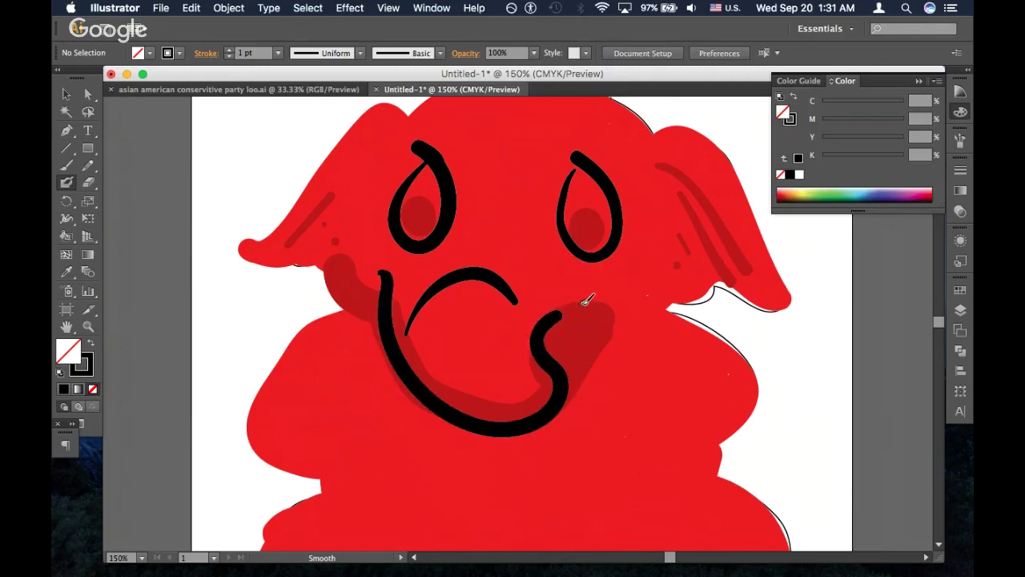
left_click_drag(572, 310, 586, 302)
Paint a solid black oval pupil on the right side of each eye and a short black eyebrow above each
scroll(572, 288, "down", 2)
scroll(574, 288, "up", 4)
scroll(573, 288, "right", 3)
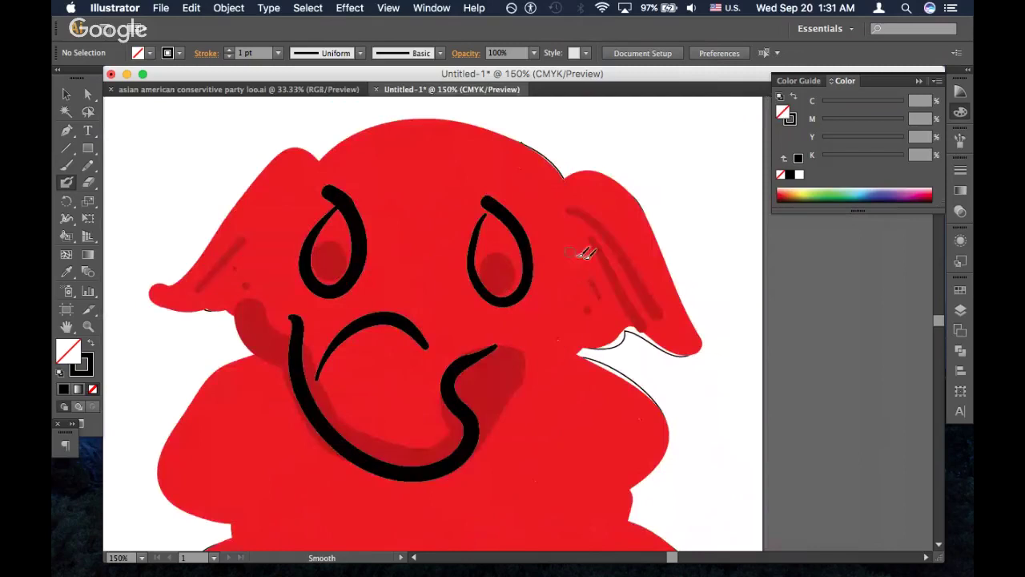
scroll(472, 136, "up", 2)
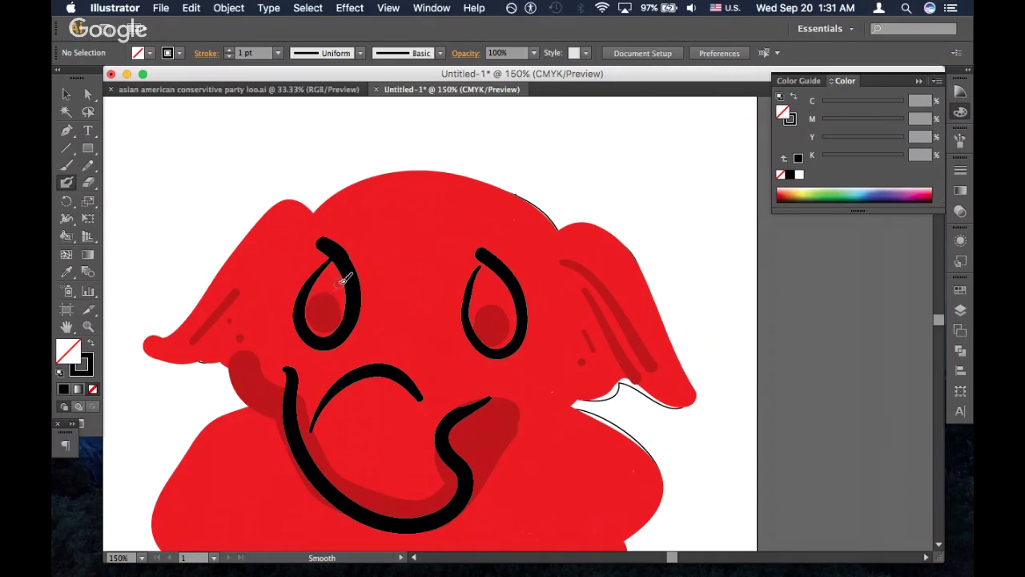
mouse_move(336, 281)
left_mouse_down()
mouse_move(325, 301)
mouse_move(341, 332)
mouse_move(348, 290)
mouse_move(334, 293)
mouse_move(340, 314)
mouse_move(344, 286)
left_mouse_up()
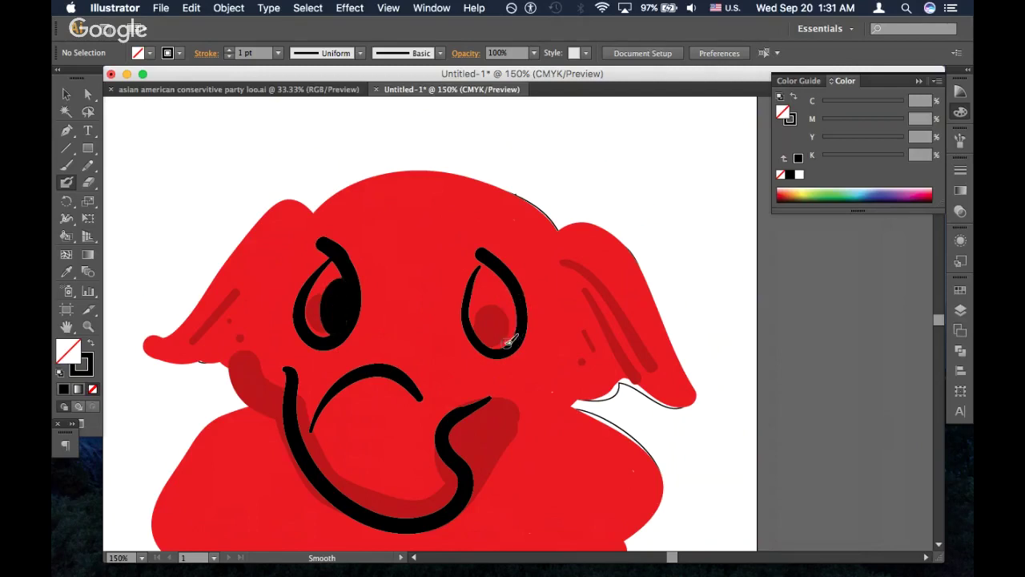
mouse_move(505, 342)
left_mouse_down()
mouse_move(500, 288)
mouse_move(517, 306)
mouse_move(506, 336)
mouse_move(495, 323)
mouse_move(503, 285)
mouse_move(517, 298)
mouse_move(507, 334)
left_mouse_up()
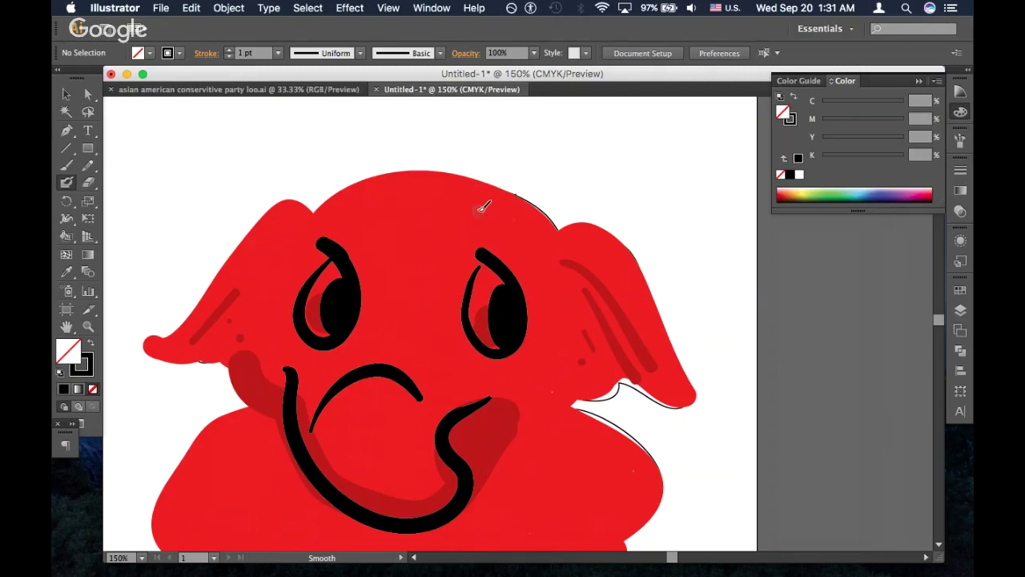
mouse_move(480, 210)
left_mouse_down()
mouse_move(496, 205)
mouse_move(524, 221)
left_mouse_up()
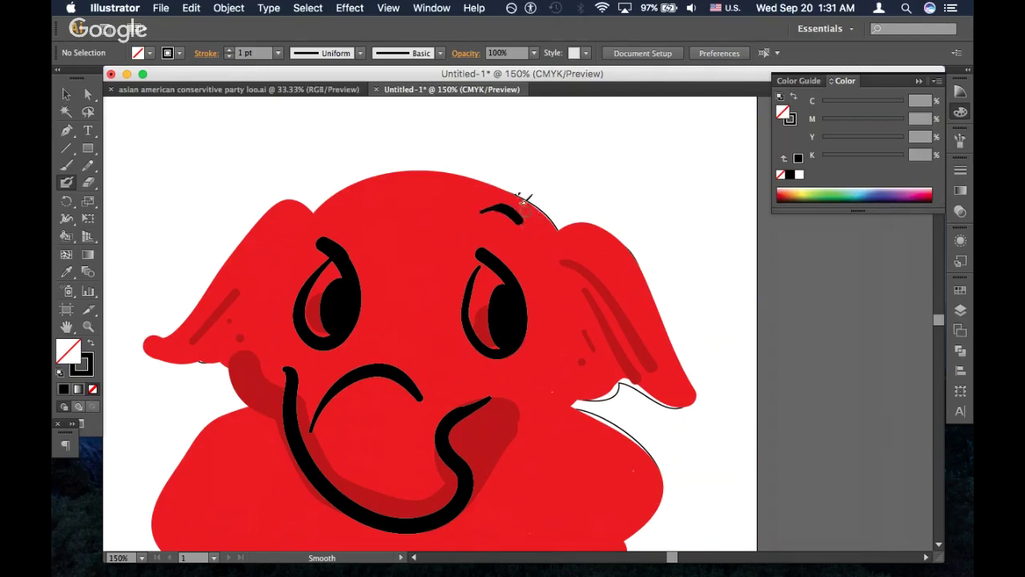
left_click_drag(336, 208, 361, 213)
Paint a black ring in the middle of the forehead with a smaller ring inside it, redoing the inner ring larger
mouse_move(384, 231)
left_mouse_down()
mouse_move(382, 261)
mouse_move(395, 271)
mouse_move(424, 275)
mouse_move(442, 255)
mouse_move(435, 219)
mouse_move(382, 240)
left_mouse_up()
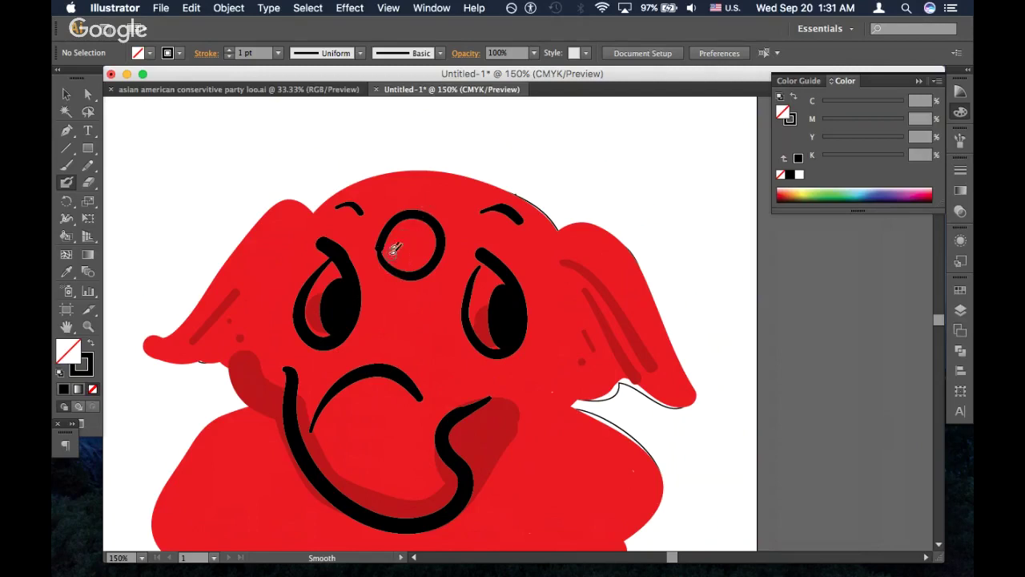
mouse_move(423, 233)
left_mouse_down()
mouse_move(407, 262)
mouse_move(408, 234)
left_mouse_up()
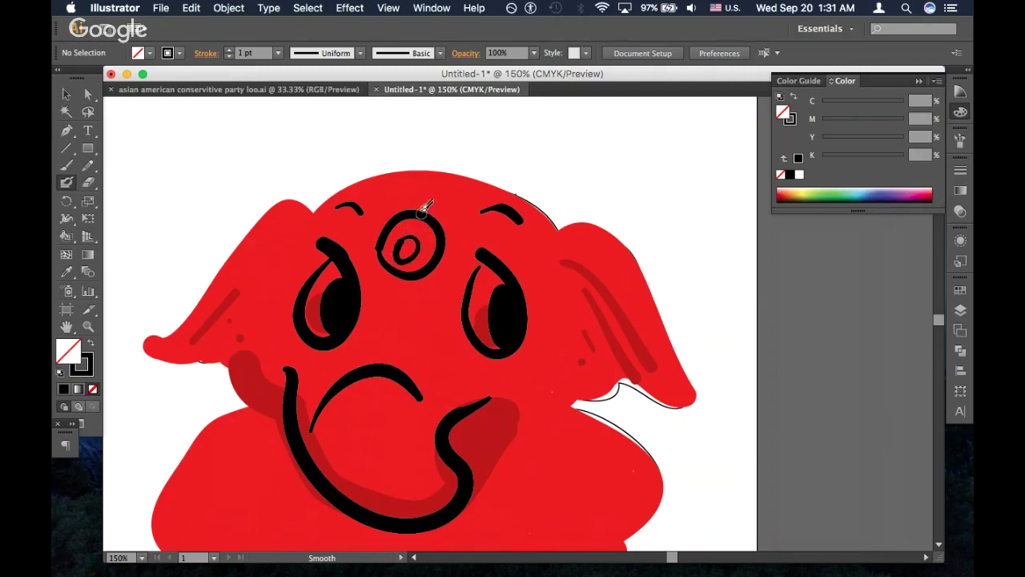
key("z")
key("super+z")
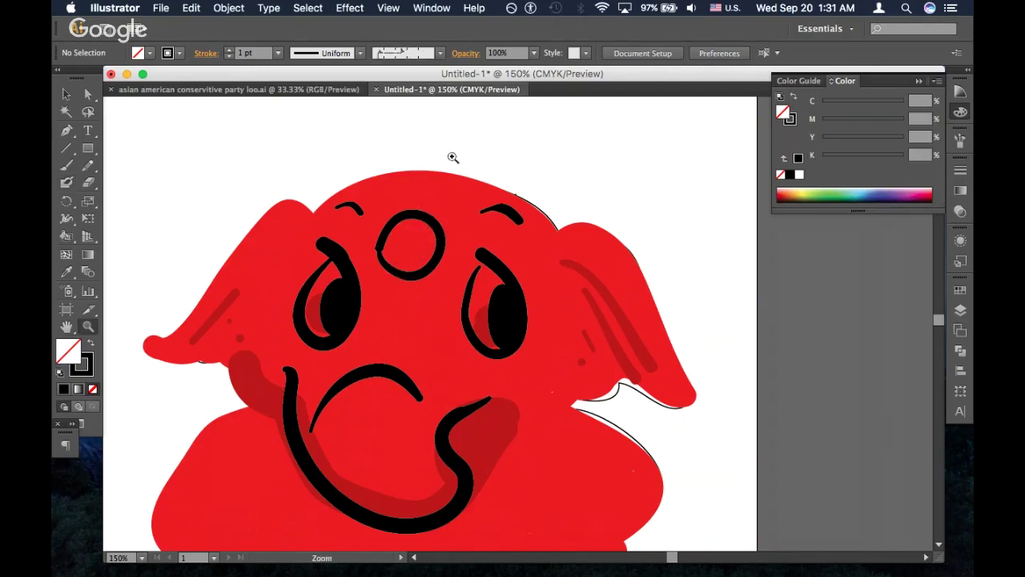
key("b")
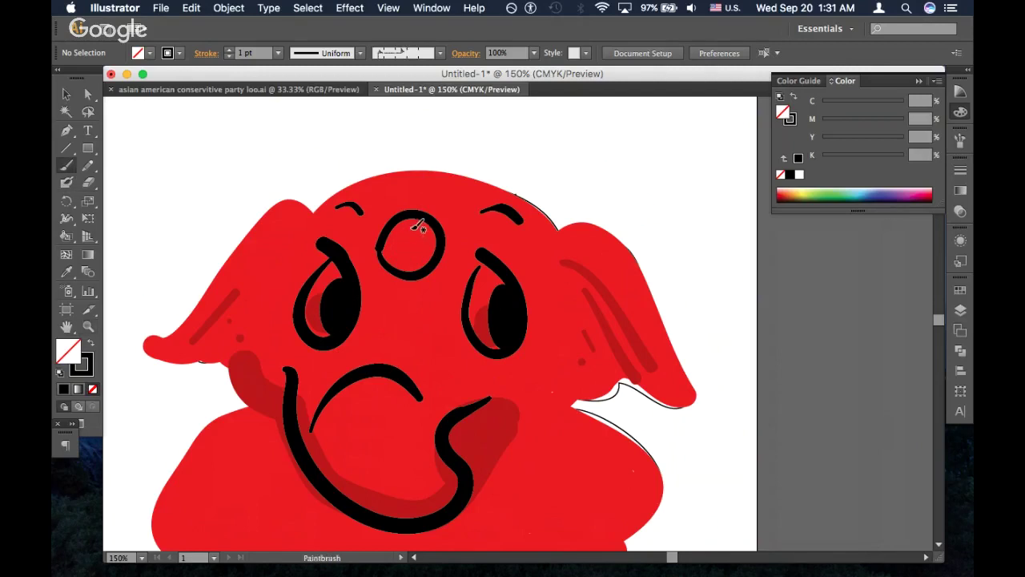
key("alt")
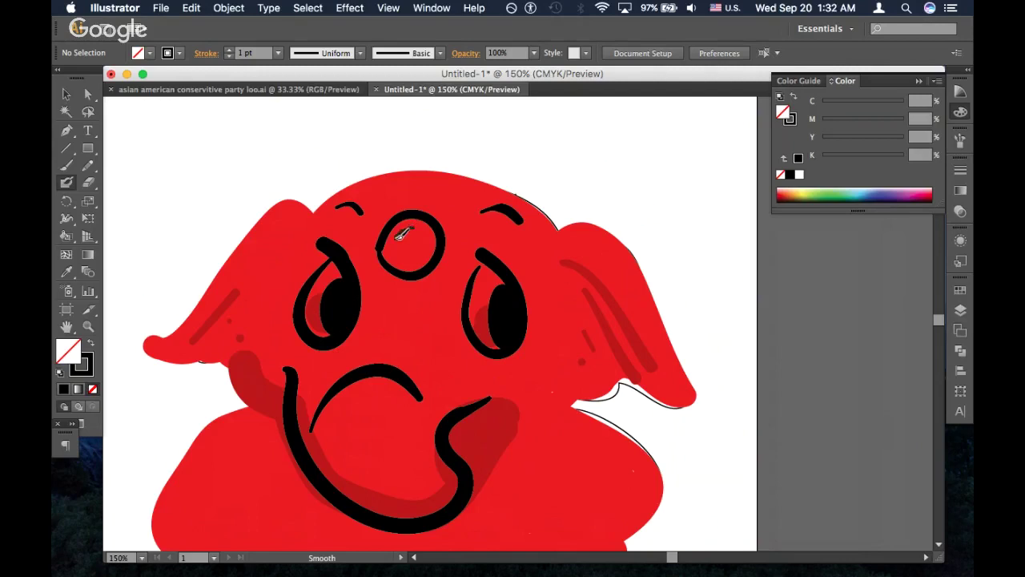
mouse_move(399, 254)
left_mouse_down()
mouse_move(415, 263)
mouse_move(440, 242)
mouse_move(433, 224)
mouse_move(410, 221)
mouse_move(402, 237)
left_mouse_up()
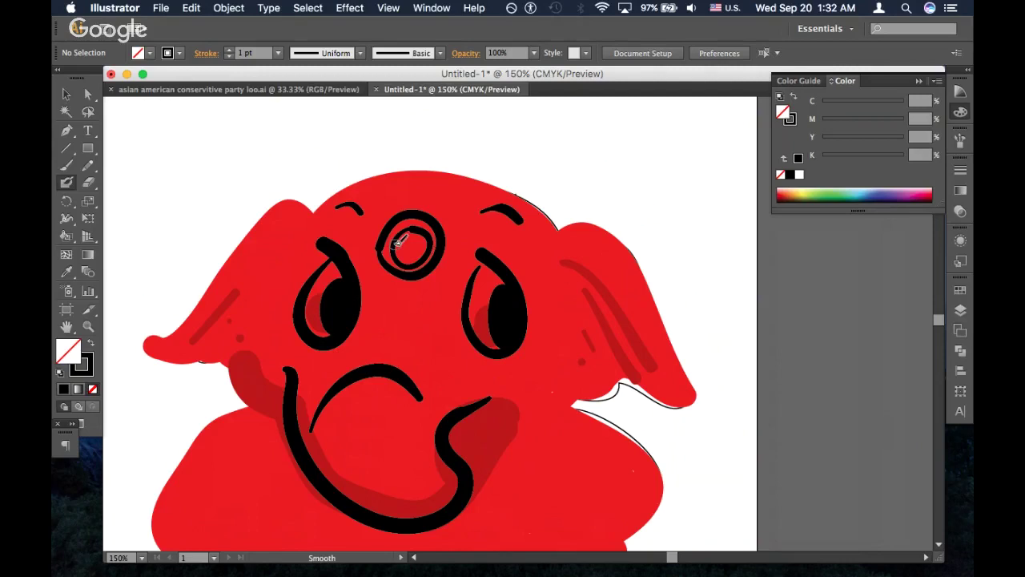
Paint black lines from the forehead ring up to both sides of the head and join them along the head's top edge
scroll(422, 217, "up", 1)
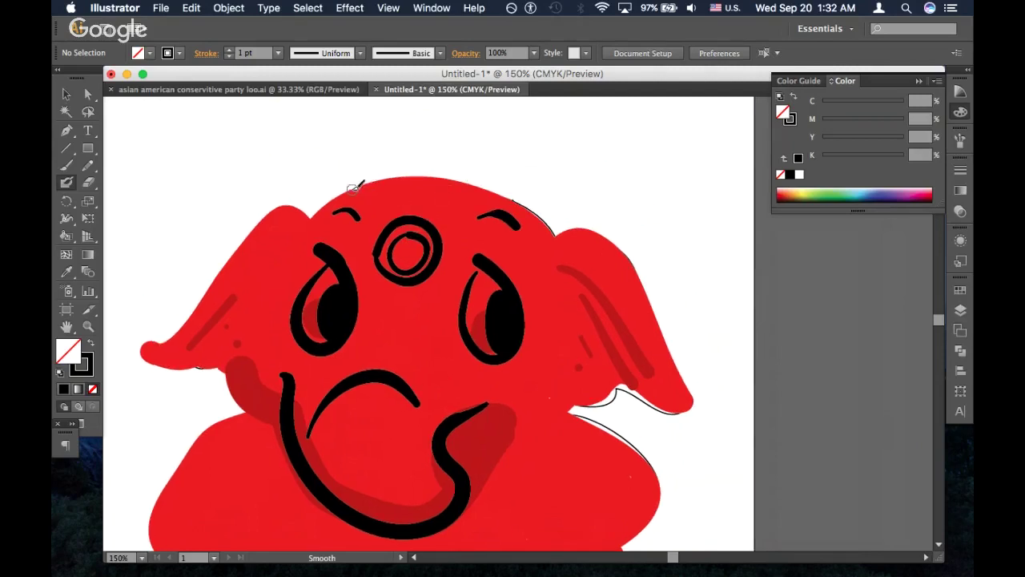
left_click_drag(353, 188, 379, 237)
left_click_drag(463, 214, 438, 238)
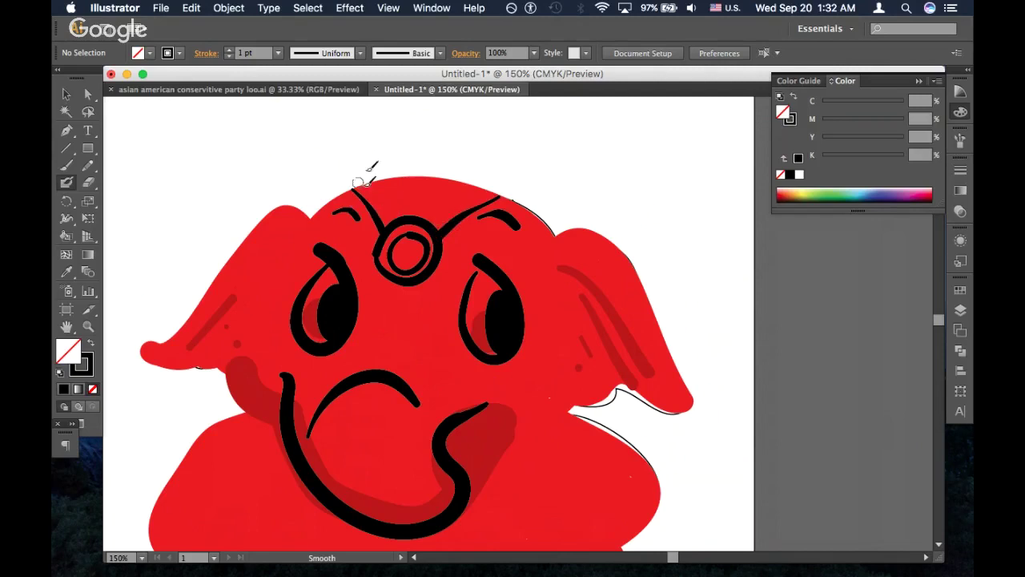
mouse_move(359, 181)
left_mouse_down()
mouse_move(348, 189)
mouse_move(470, 173)
mouse_move(506, 197)
left_mouse_up()
key("space")
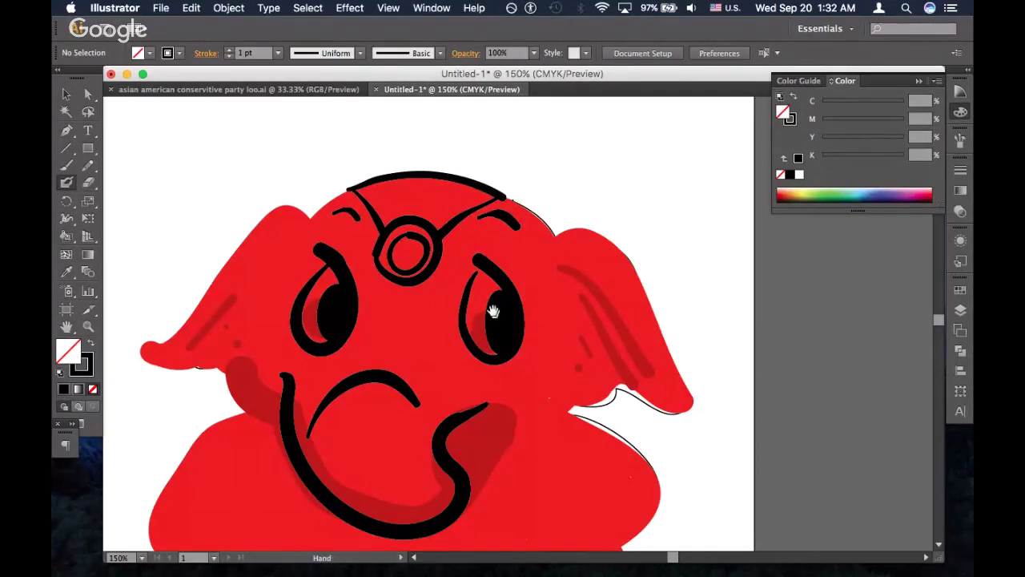
Paint a curved black cheek outline on each side of the face, joining the right one to the trunk tip and the left one to the trunk
left_click_drag(493, 312, 479, 266)
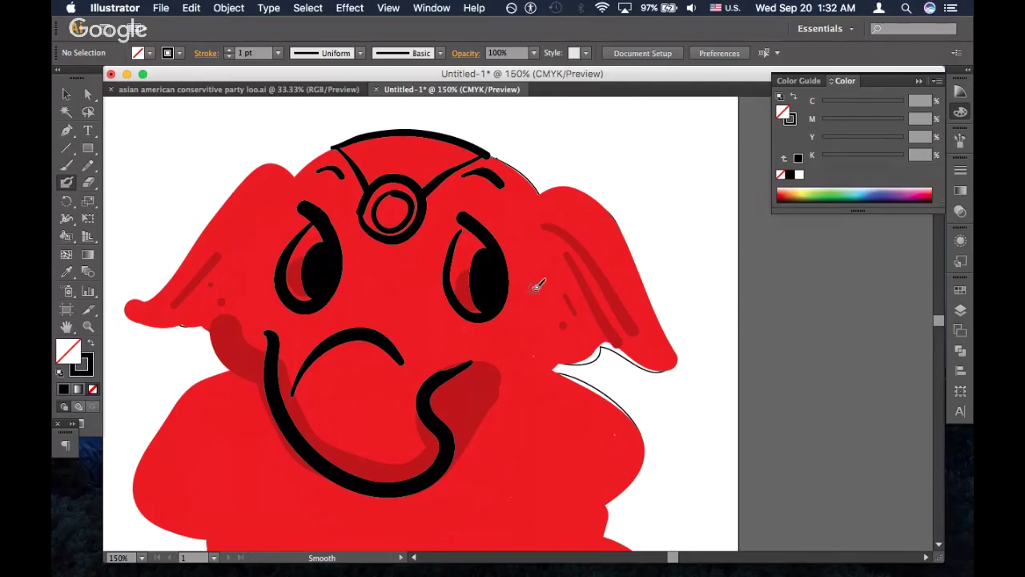
mouse_move(536, 288)
left_mouse_down()
mouse_move(563, 318)
mouse_move(549, 365)
mouse_move(441, 388)
left_mouse_up()
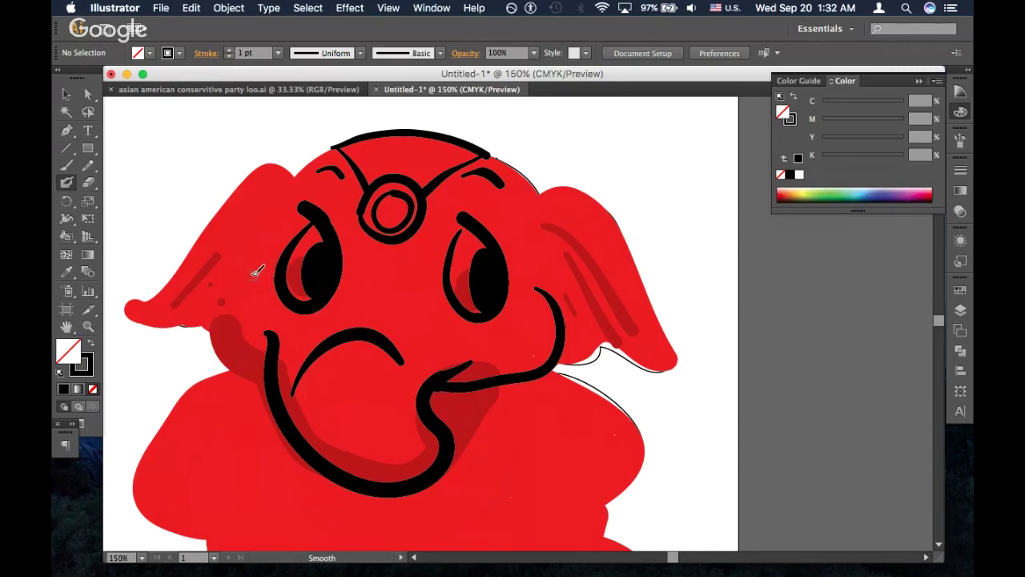
mouse_move(253, 273)
left_mouse_down()
mouse_move(214, 322)
mouse_move(215, 346)
mouse_move(253, 376)
left_mouse_up()
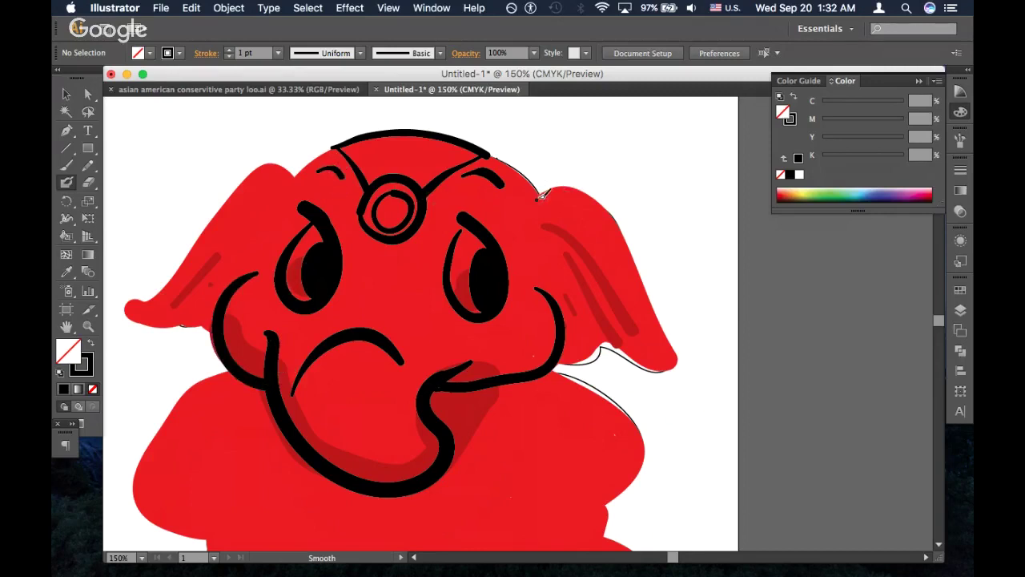
Outline both ears in black and paint the head edge between each ear and the forehead band
mouse_move(558, 185)
left_mouse_down()
mouse_move(607, 202)
mouse_move(681, 346)
mouse_move(677, 365)
mouse_move(646, 370)
mouse_move(621, 340)
mouse_move(564, 365)
mouse_move(552, 353)
left_mouse_up()
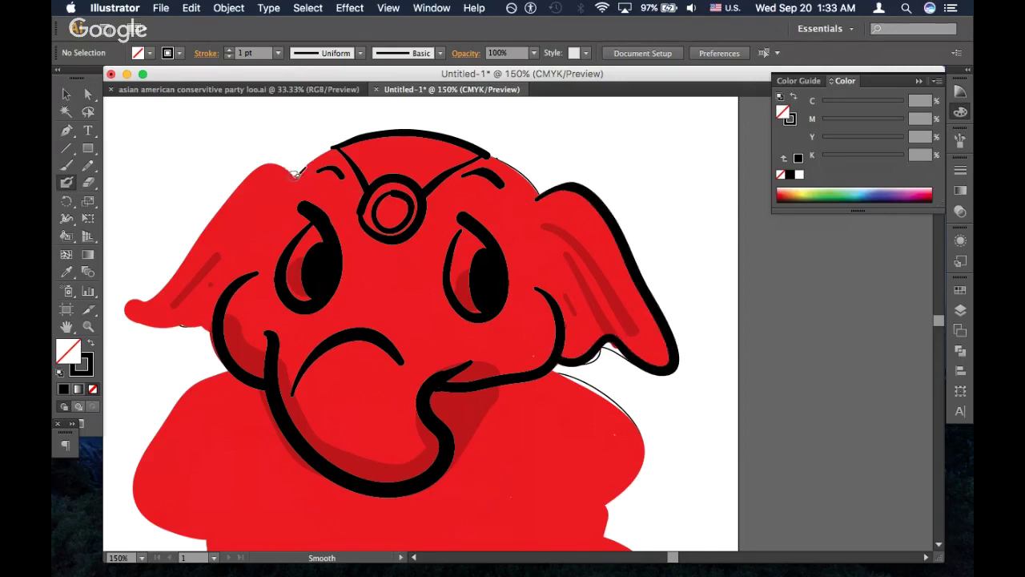
mouse_move(290, 169)
left_mouse_down()
mouse_move(255, 162)
mouse_move(200, 250)
mouse_move(169, 285)
mouse_move(127, 301)
mouse_move(120, 320)
mouse_move(164, 334)
mouse_move(186, 327)
mouse_move(192, 308)
mouse_move(214, 323)
left_mouse_up()
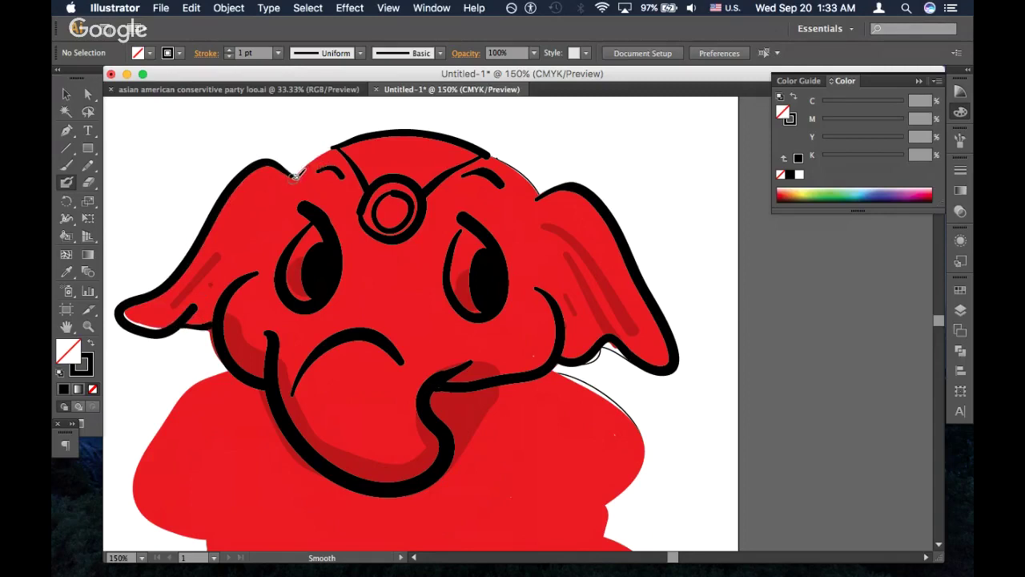
left_click_drag(303, 169, 344, 140)
left_click_drag(484, 152, 536, 179)
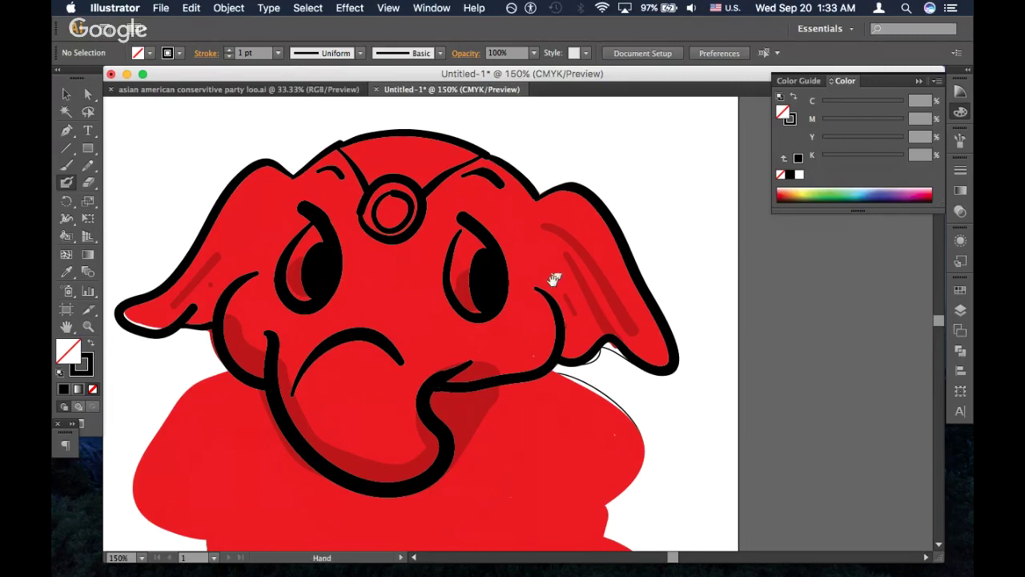
Paint two more curved wrinkles across the trunk, then a rounded end at its tip with two short nostril lines
left_click_drag(588, 208, 598, 148)
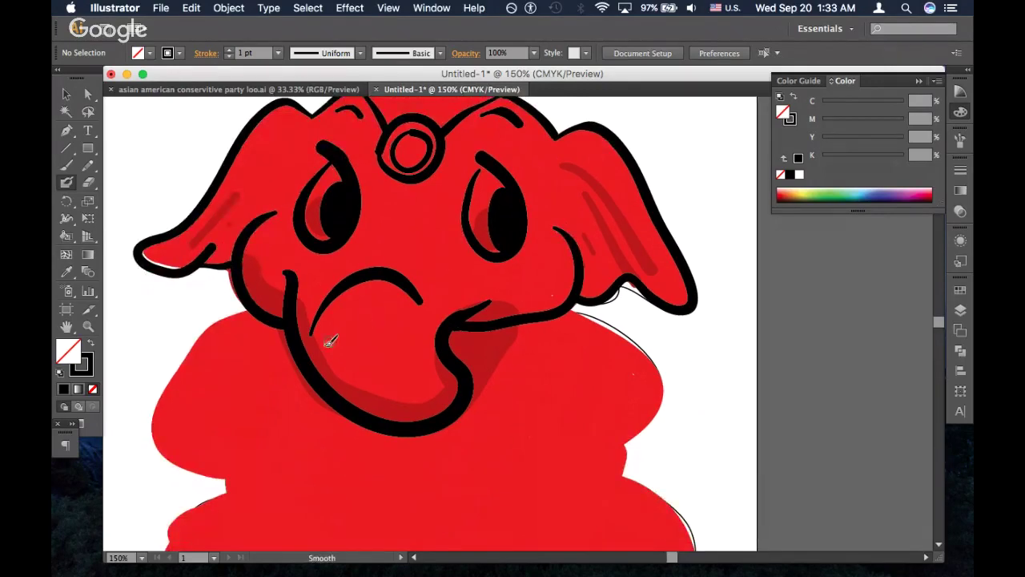
mouse_move(322, 356)
left_mouse_down()
mouse_move(373, 308)
mouse_move(407, 311)
mouse_move(413, 328)
left_mouse_up()
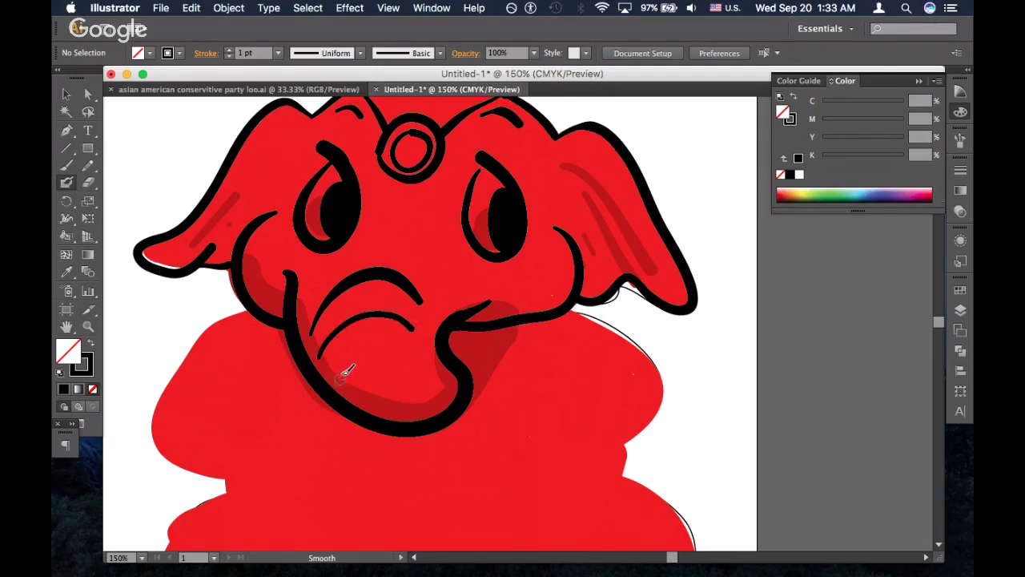
mouse_move(343, 374)
left_mouse_down()
mouse_move(399, 346)
mouse_move(415, 353)
left_mouse_up()
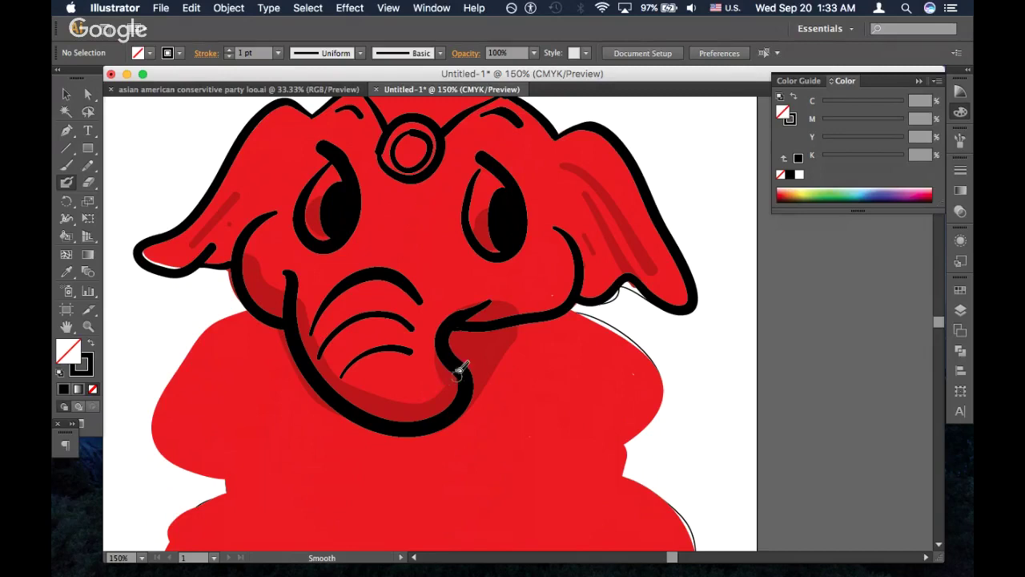
mouse_move(460, 366)
left_mouse_down()
mouse_move(430, 370)
mouse_move(402, 392)
mouse_move(403, 421)
left_mouse_up()
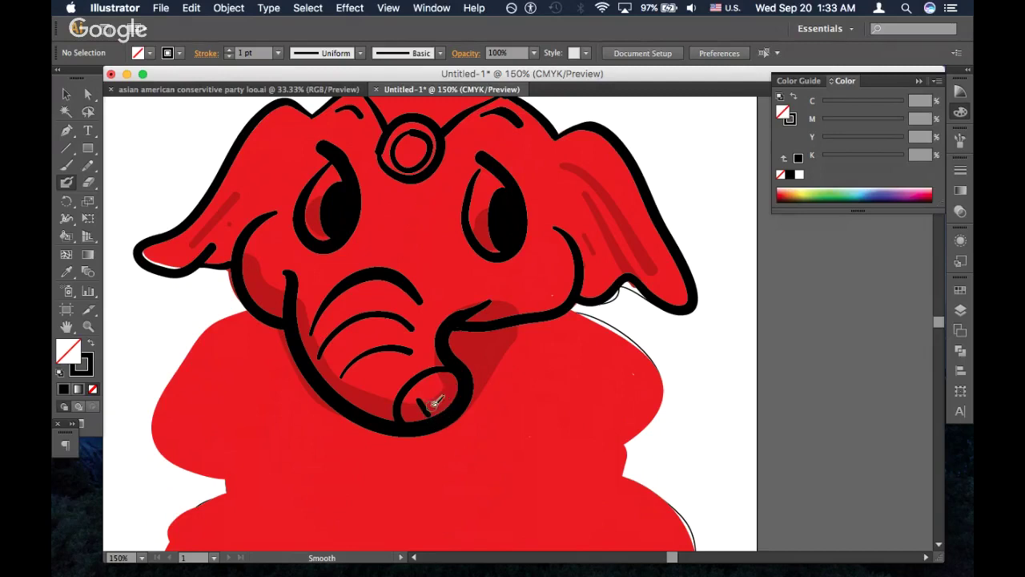
mouse_move(420, 397)
left_mouse_down()
mouse_move(434, 415)
mouse_move(445, 409)
left_mouse_up()
Outline both arms in black meeting below the trunk, with short shoulder creases, and add rounded fingers to the left hand
key("v")
key("super+minus")
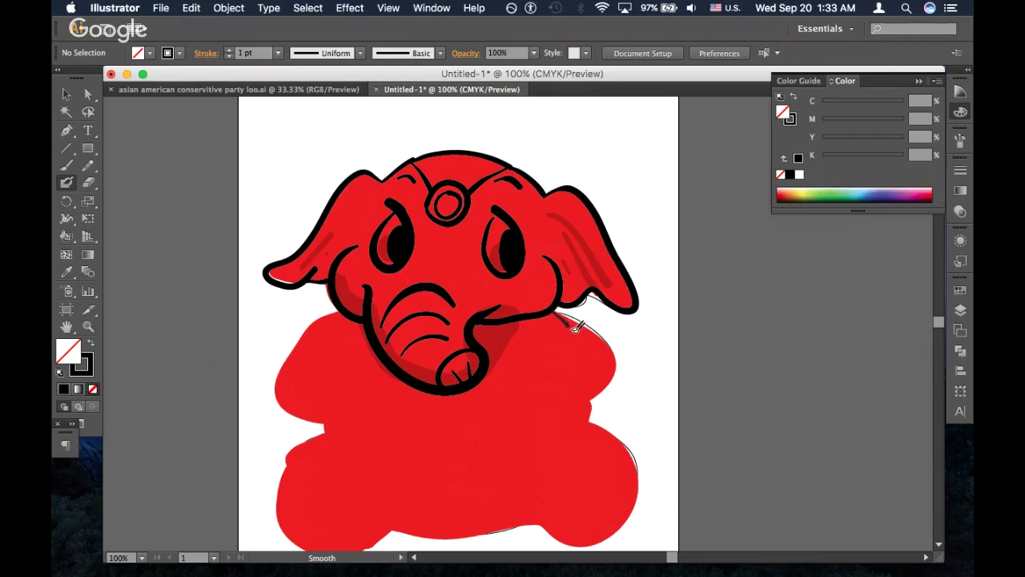
mouse_move(575, 327)
left_mouse_down()
mouse_move(586, 389)
mouse_move(548, 431)
mouse_move(490, 445)
mouse_move(465, 428)
mouse_move(463, 388)
left_mouse_up()
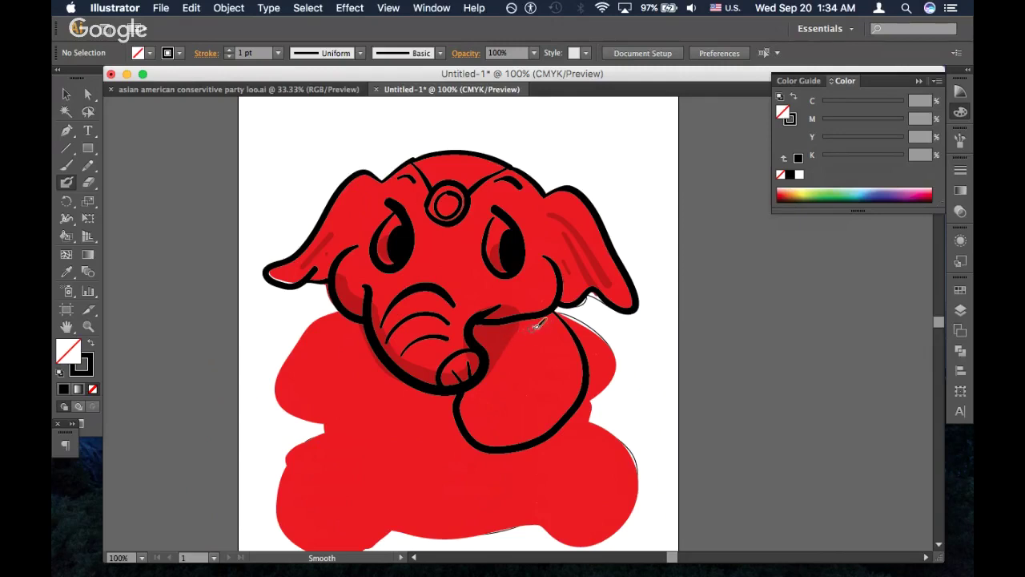
mouse_move(547, 322)
left_mouse_down()
mouse_move(488, 361)
mouse_move(483, 376)
left_mouse_up()
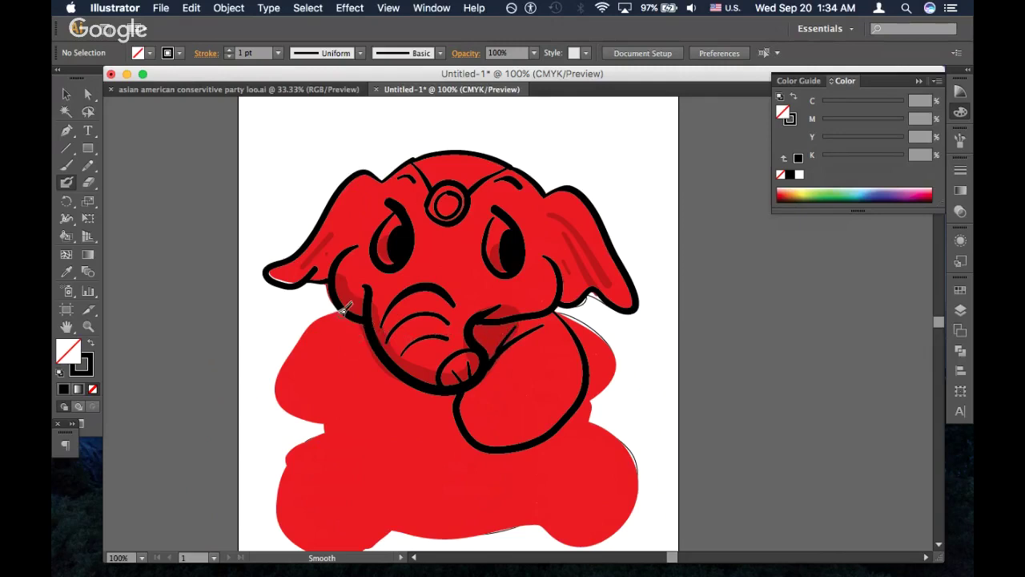
mouse_move(326, 328)
left_mouse_down()
mouse_move(334, 420)
mouse_move(384, 460)
mouse_move(423, 460)
mouse_move(452, 392)
left_mouse_up()
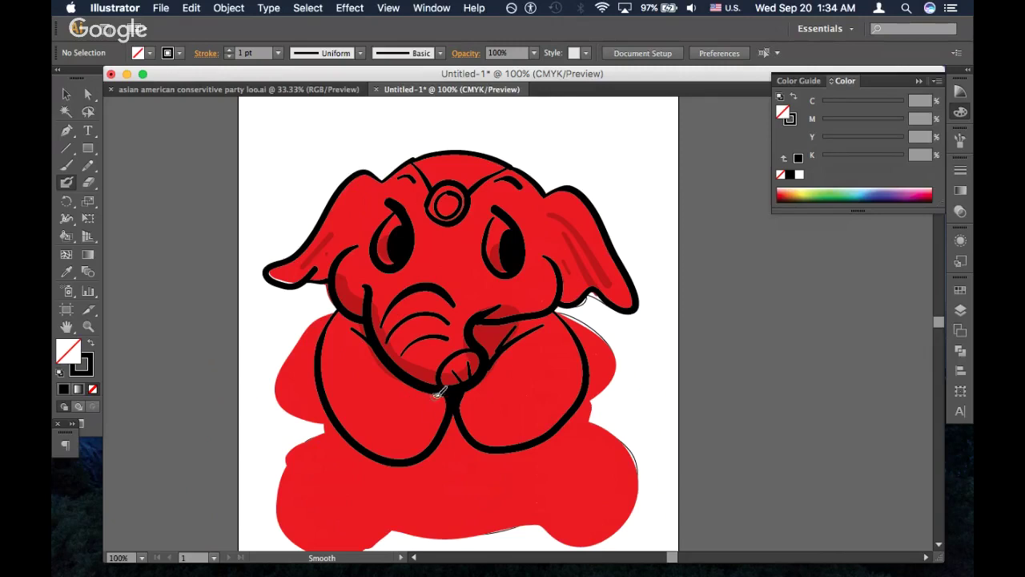
mouse_move(406, 461)
left_mouse_down()
mouse_move(403, 446)
mouse_move(435, 435)
mouse_move(429, 403)
left_mouse_up()
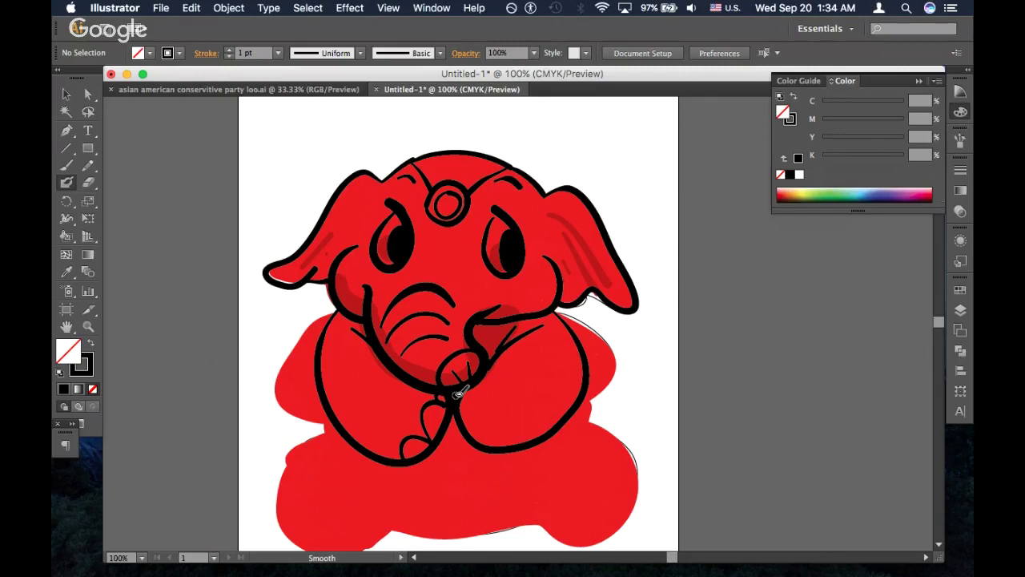
Paint black oval outlines around both feet and small rounded toes along their upper edges
left_click_drag(519, 357, 523, 299)
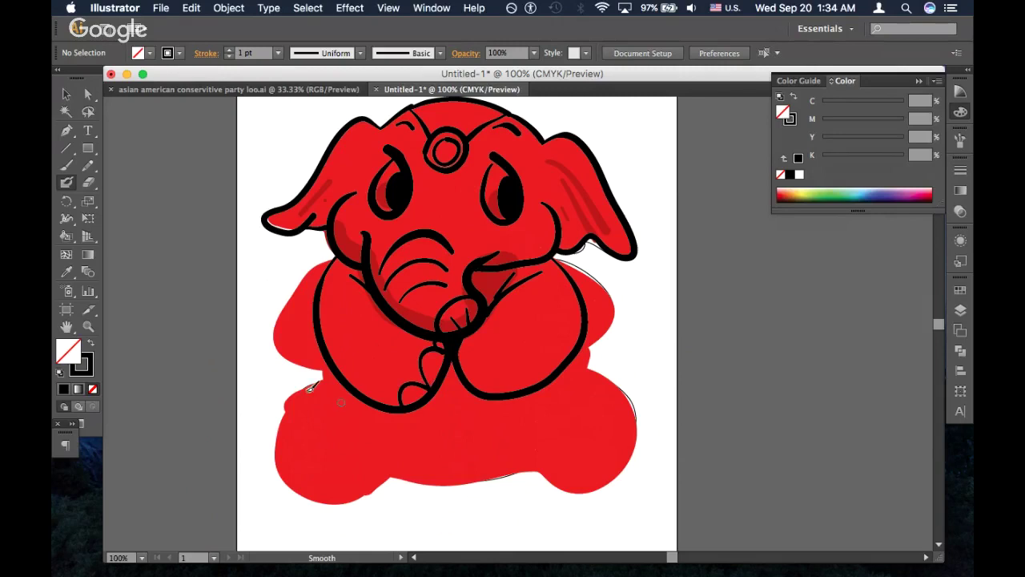
mouse_move(317, 377)
left_mouse_down()
mouse_move(278, 432)
mouse_move(294, 474)
mouse_move(319, 494)
mouse_move(356, 496)
mouse_move(383, 472)
mouse_move(394, 445)
mouse_move(380, 397)
left_mouse_up()
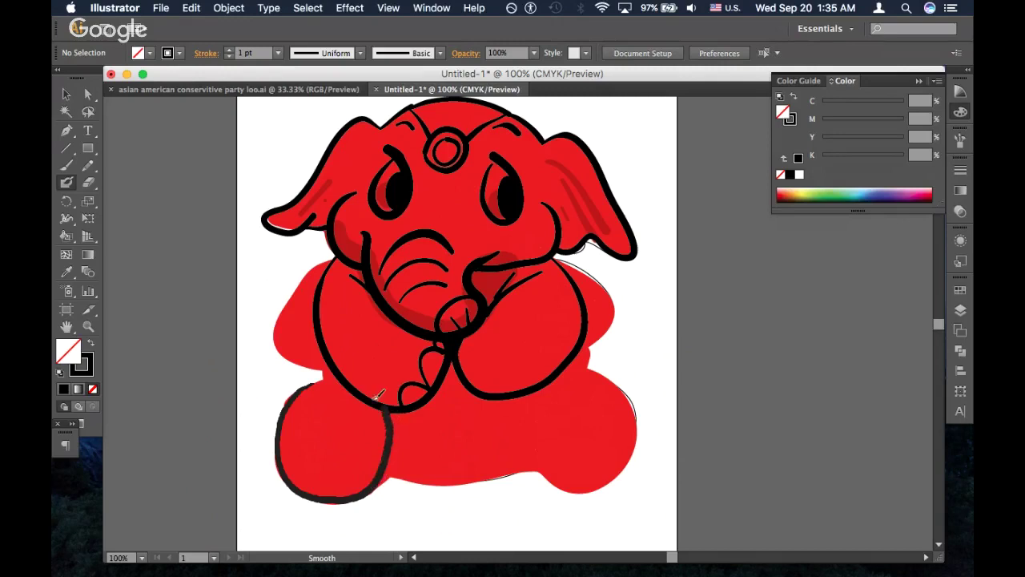
left_click_drag(318, 376, 352, 391)
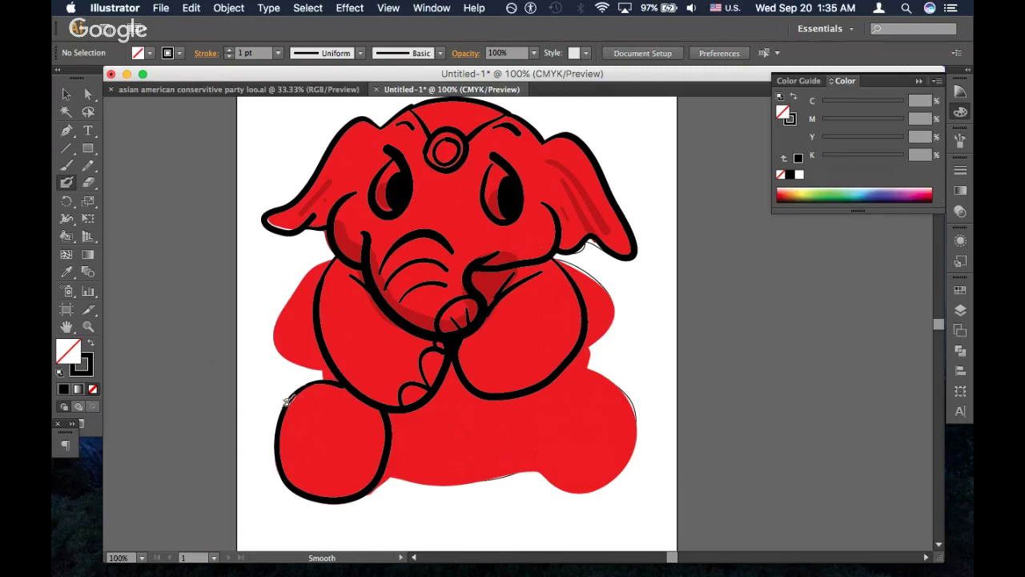
mouse_move(287, 402)
left_mouse_down()
mouse_move(299, 379)
mouse_move(338, 375)
left_mouse_up()
mouse_move(607, 373)
left_mouse_down()
mouse_move(568, 389)
mouse_move(549, 425)
mouse_move(558, 479)
mouse_move(587, 490)
mouse_move(633, 462)
mouse_move(643, 429)
mouse_move(636, 392)
mouse_move(619, 377)
mouse_move(570, 376)
mouse_move(617, 365)
mouse_move(636, 373)
mouse_move(643, 404)
mouse_move(629, 386)
left_mouse_up()
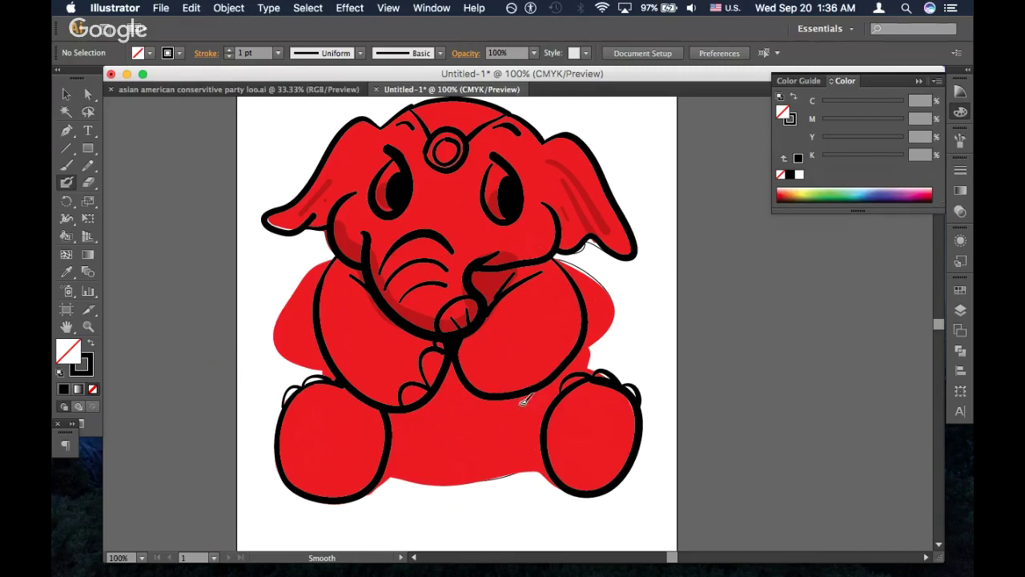
Outline the belly between the feet in black and paint the lower edges of both legs
mouse_move(524, 393)
left_mouse_down()
mouse_move(506, 459)
mouse_move(492, 477)
mouse_move(398, 474)
left_mouse_up()
left_click_drag(398, 460, 354, 490)
mouse_move(508, 463)
left_mouse_down()
mouse_move(560, 482)
mouse_move(589, 450)
left_mouse_up()
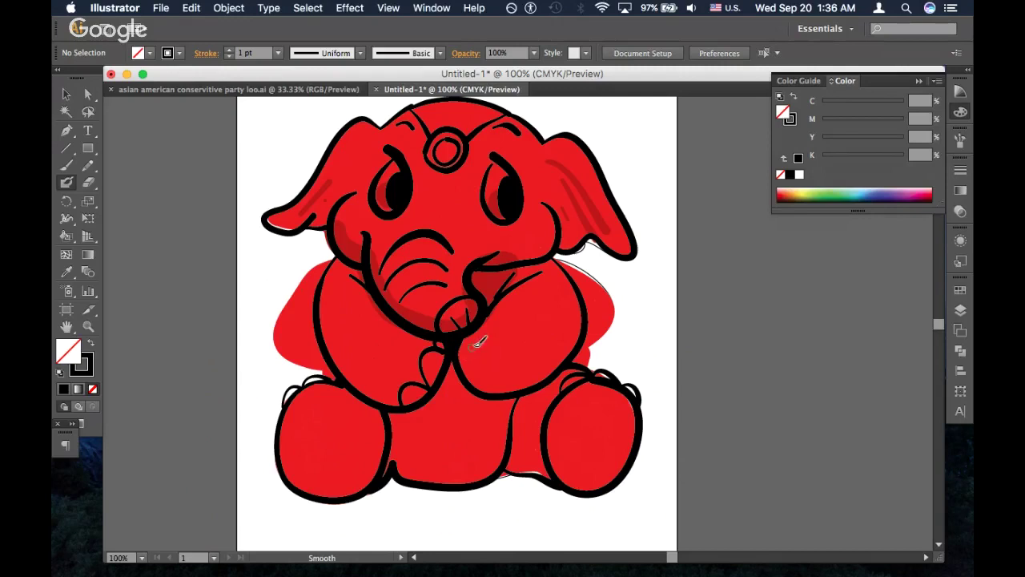
Paint rounded black fingers on the right hand and a line between the belly and the left foot
mouse_move(458, 351)
left_mouse_down()
mouse_move(492, 343)
mouse_move(472, 382)
mouse_move(491, 366)
mouse_move(484, 390)
left_mouse_up()
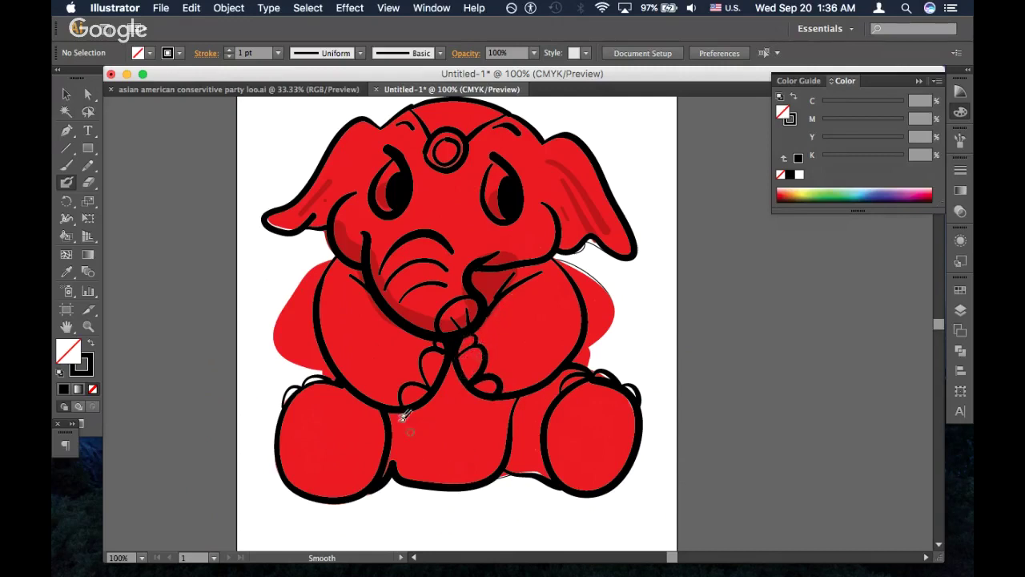
left_click_drag(400, 414, 390, 486)
key("super+minus")
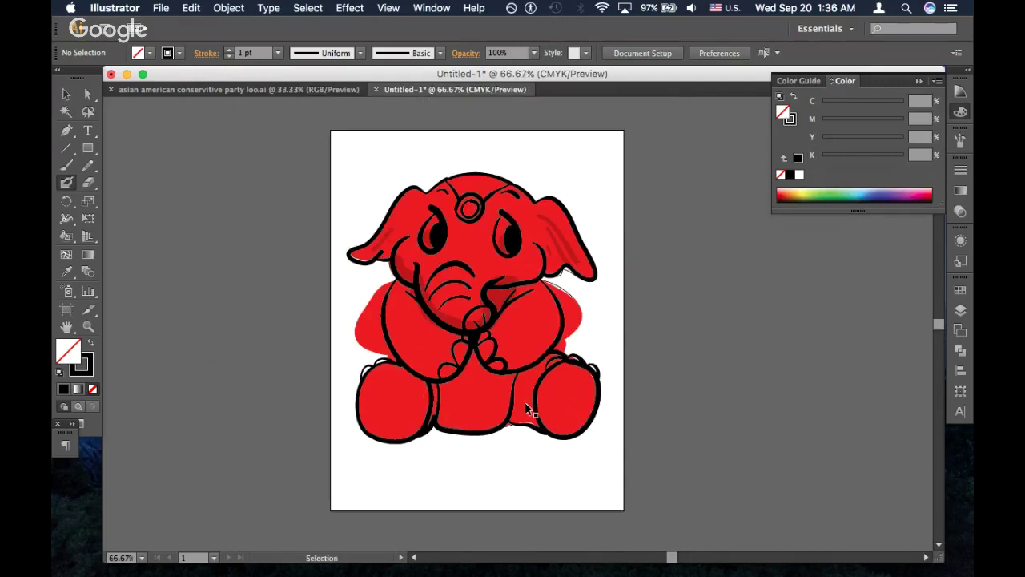
key("super+plus")
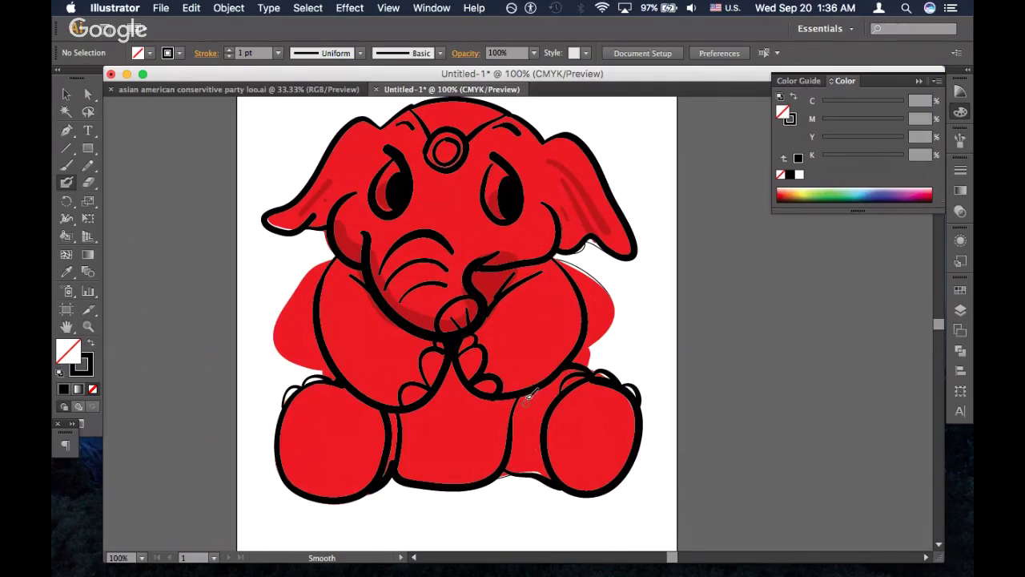
scroll(532, 373, "up", 5)
scroll(535, 371, "up", 2)
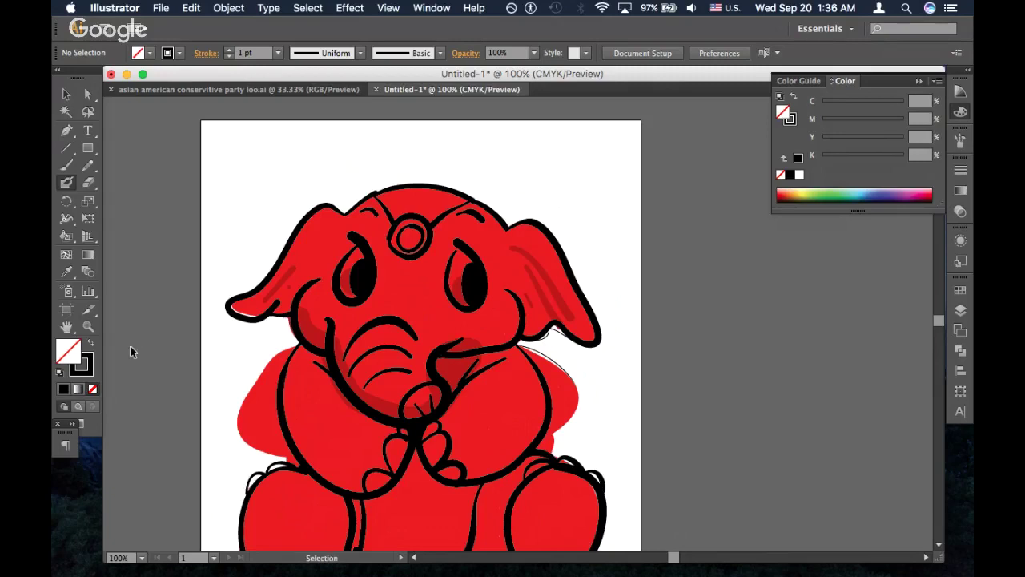
Pick up the elephant's red colour and try the Eraser on the excess red outside the left arm
key("super+minus")
key("v")
left_click(467, 310)
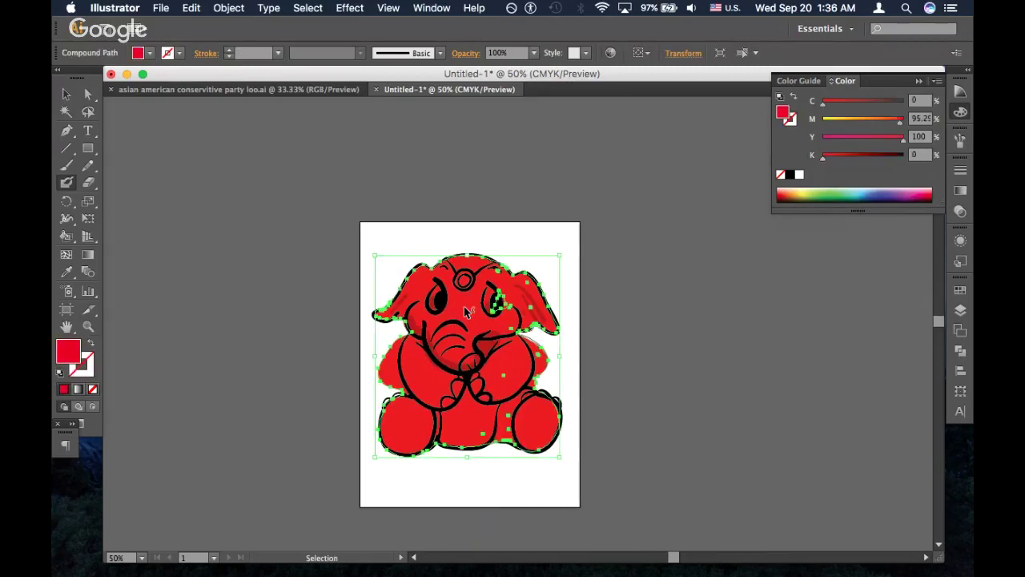
left_click(682, 303, "super")
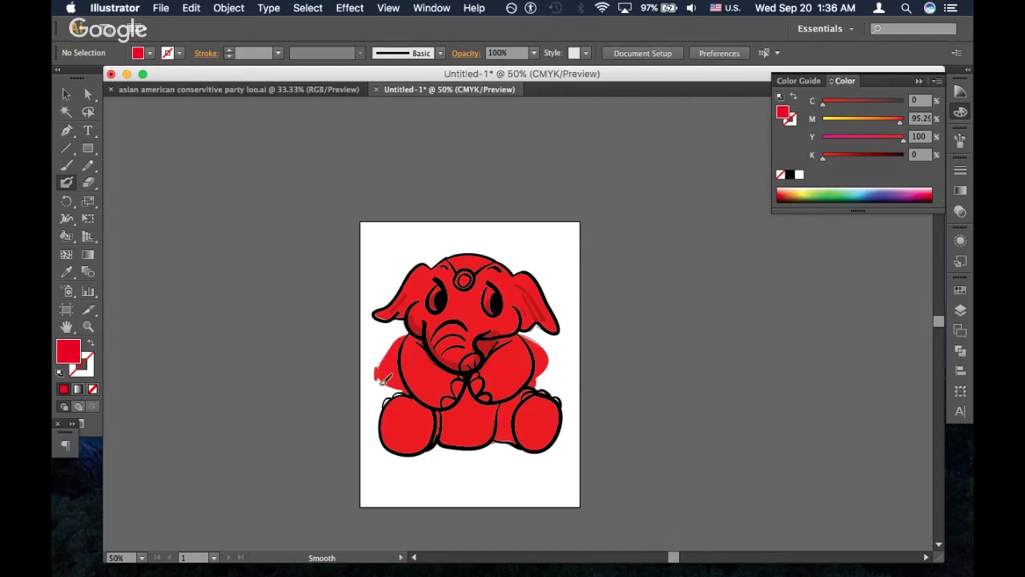
key("shift+x")
left_click(88, 181)
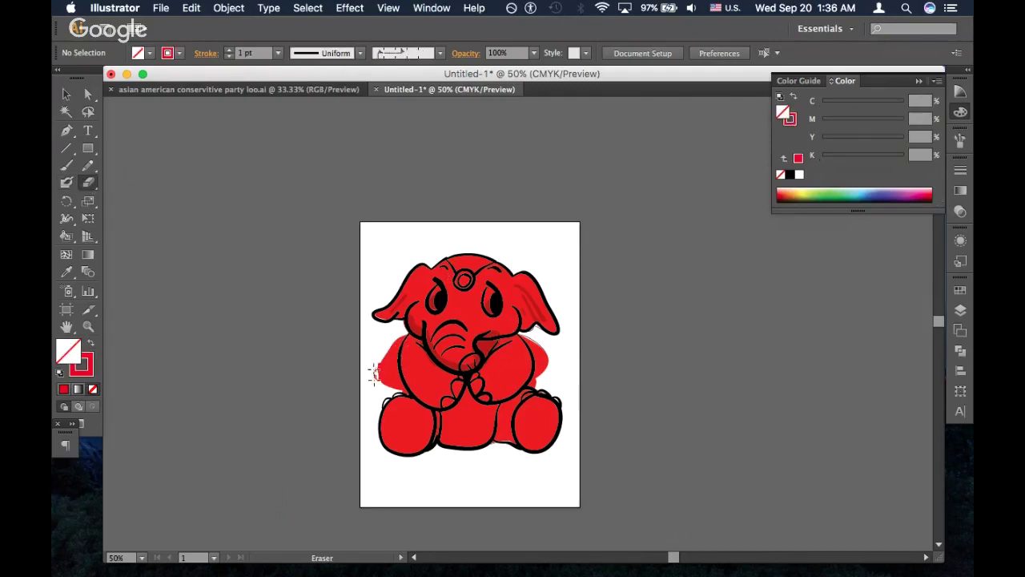
Reshape the red body fill with the Pencil tool to follow the left arm's outline and remove the stray red fleck outside it
key("super+equal")
key("super+equal")
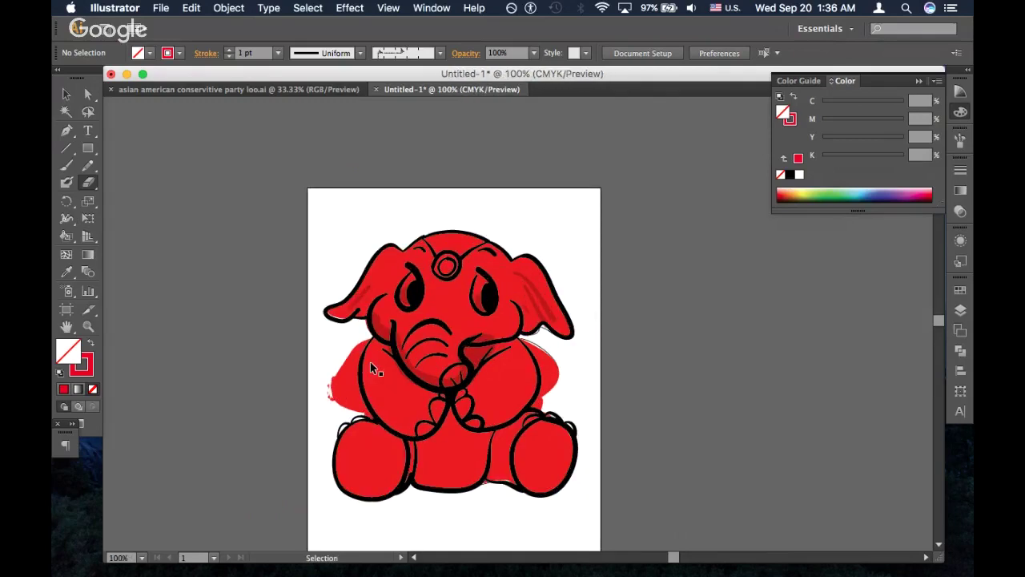
key("super+equal")
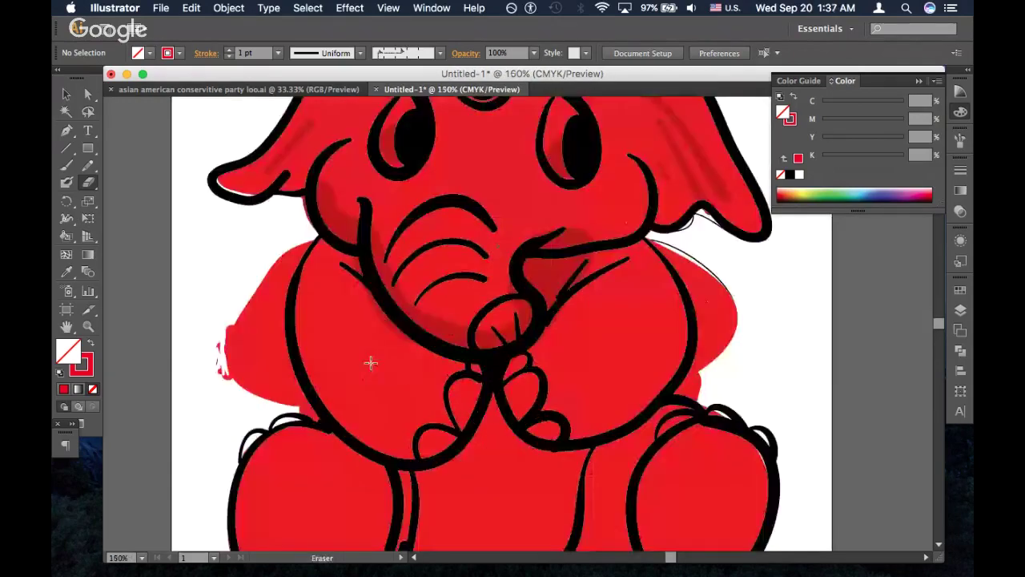
key("n")
left_click(269, 327, "super")
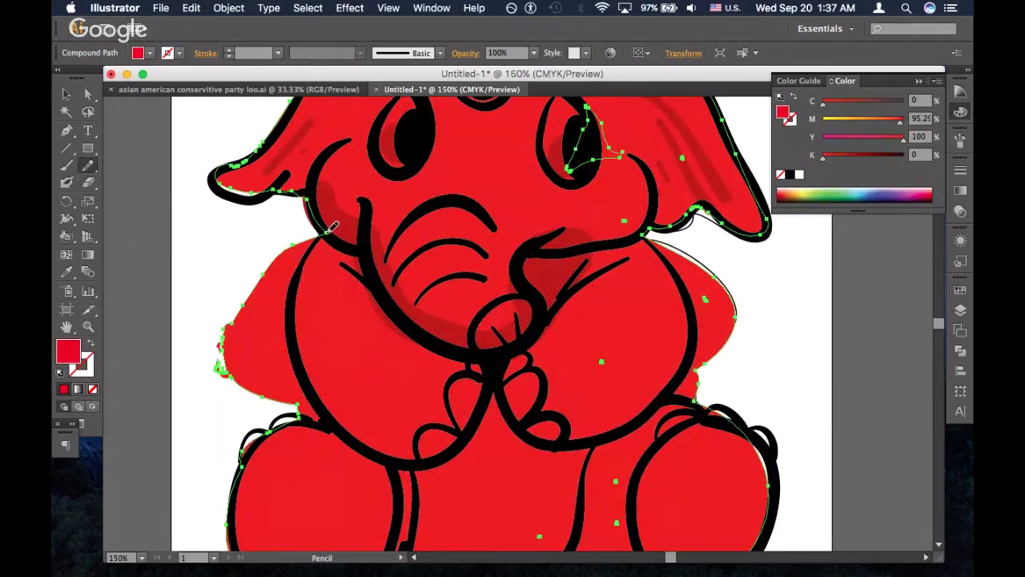
mouse_move(326, 232)
left_mouse_down()
mouse_move(293, 291)
mouse_move(325, 413)
mouse_move(323, 426)
mouse_move(302, 412)
left_mouse_up()
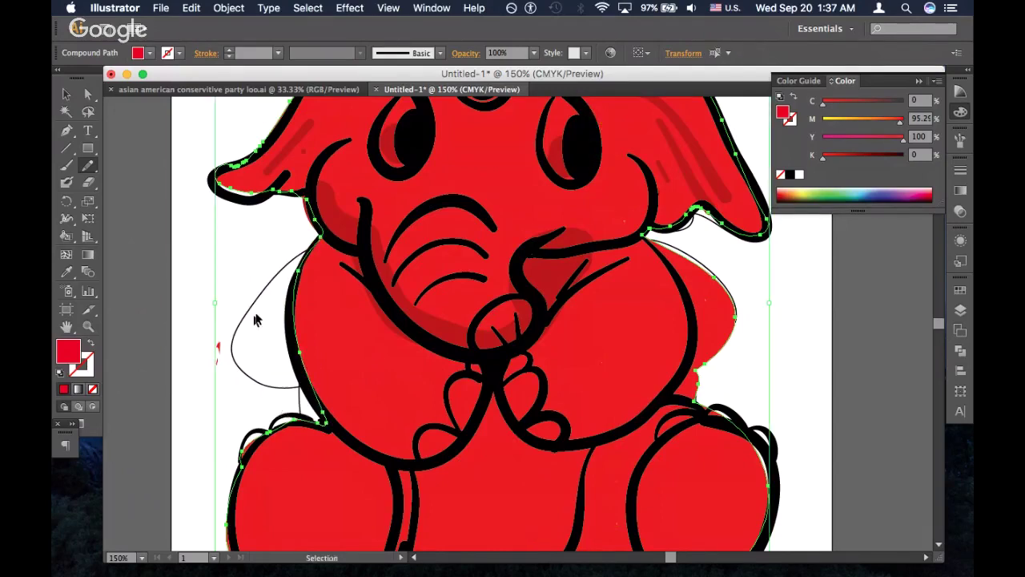
left_click(218, 346)
left_click(239, 346, "super")
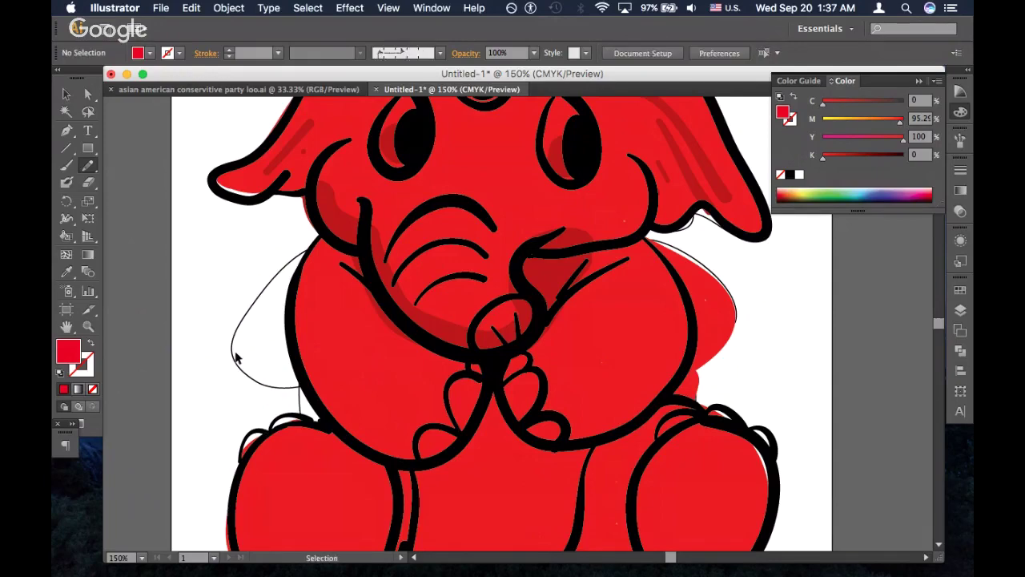
Reshape the red body fill with the Pencil tool to follow the right arm's outline, cutting off the excess red outside it
left_click(236, 358, "super")
key("super+minus")
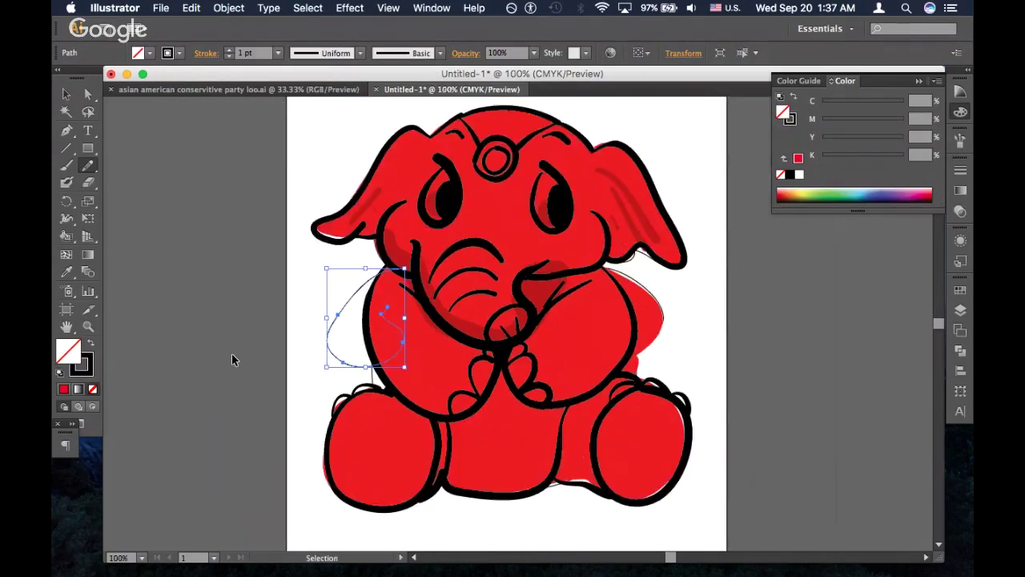
key("super+plus")
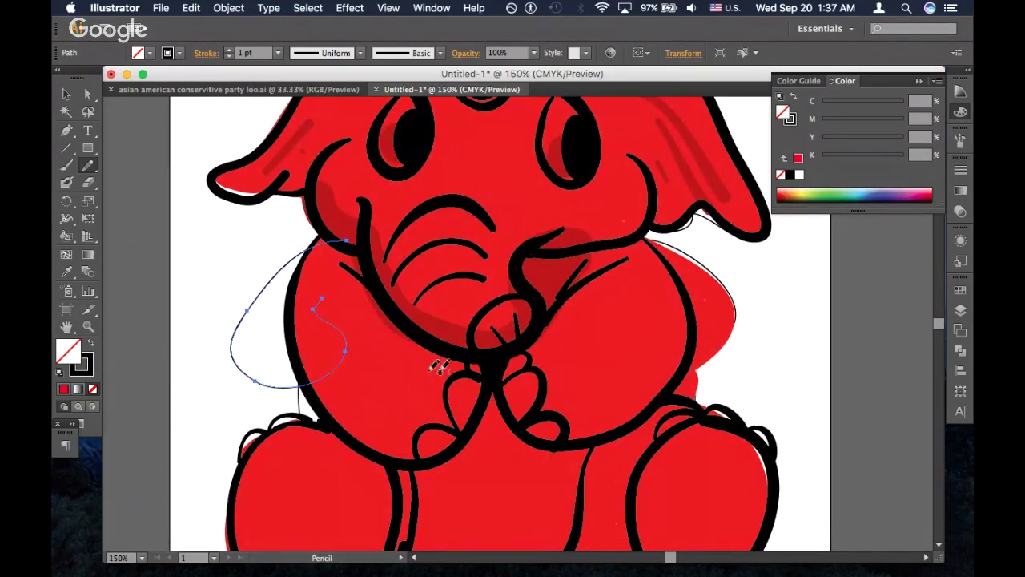
scroll(469, 366, "right", 5)
left_click(606, 333, "super")
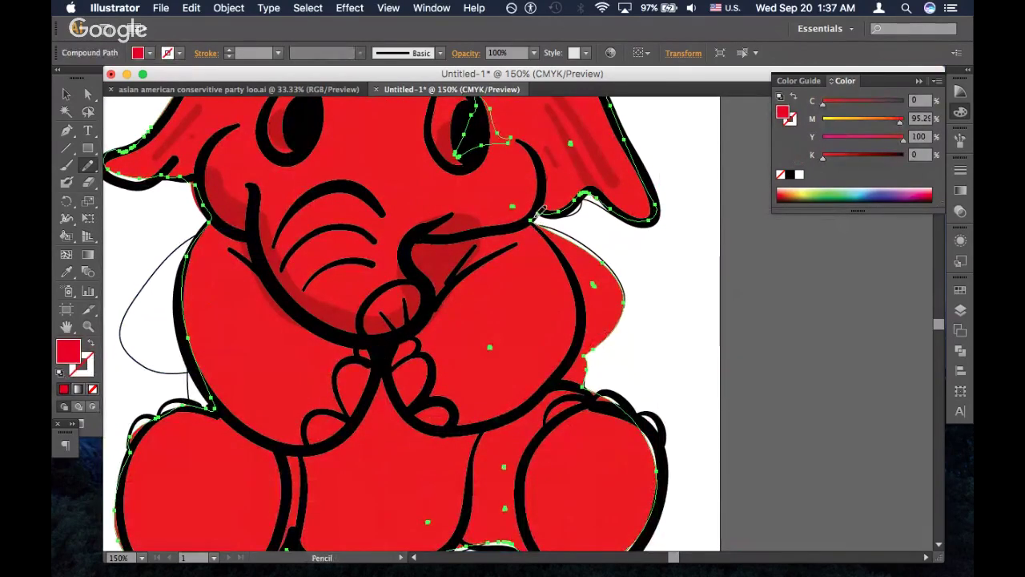
mouse_move(554, 241)
left_mouse_down()
mouse_move(584, 329)
mouse_move(562, 381)
mouse_move(622, 406)
mouse_move(665, 448)
mouse_move(662, 509)
mouse_move(612, 558)
left_mouse_up()
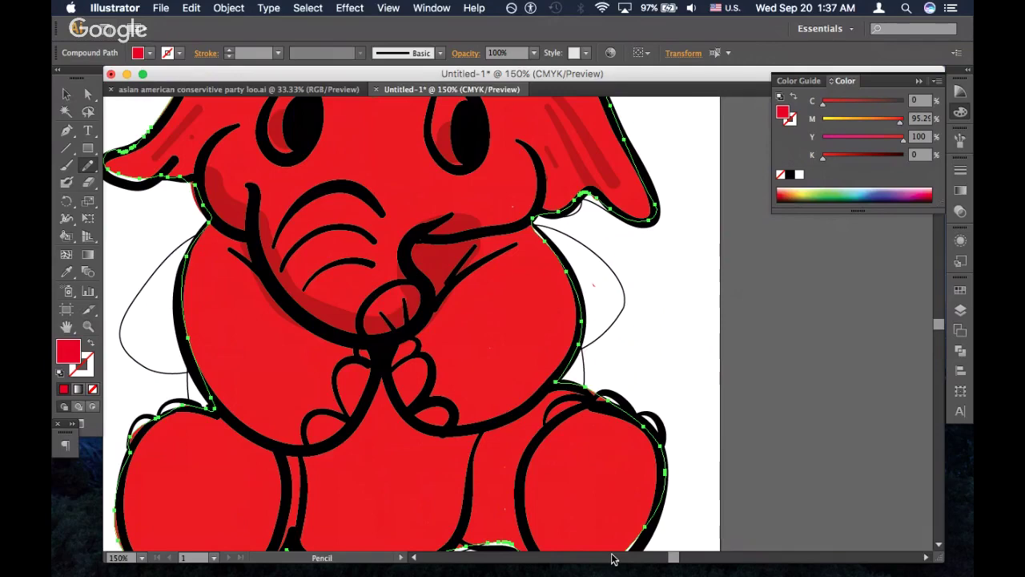
key("super+1")
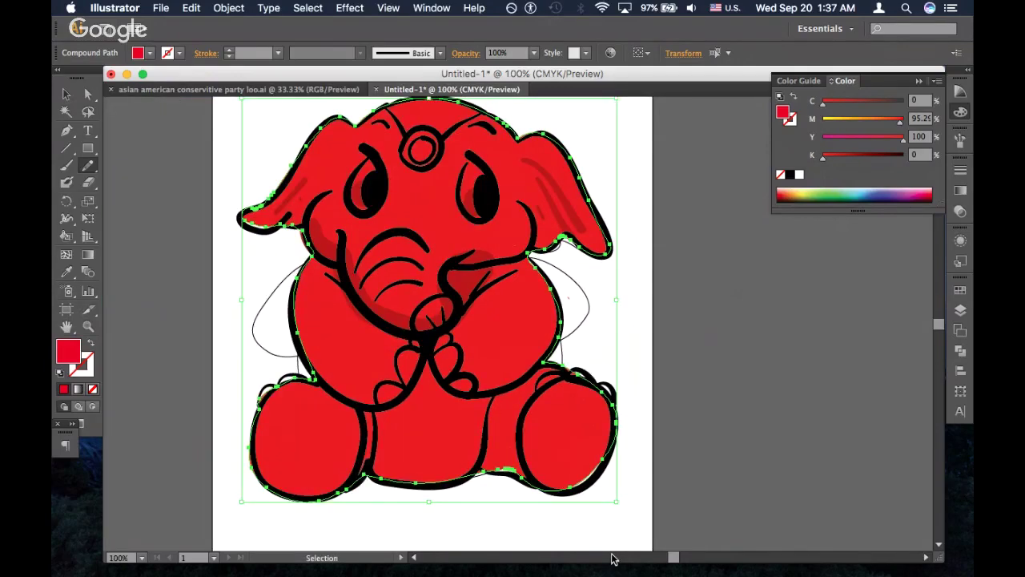
key("super+equal")
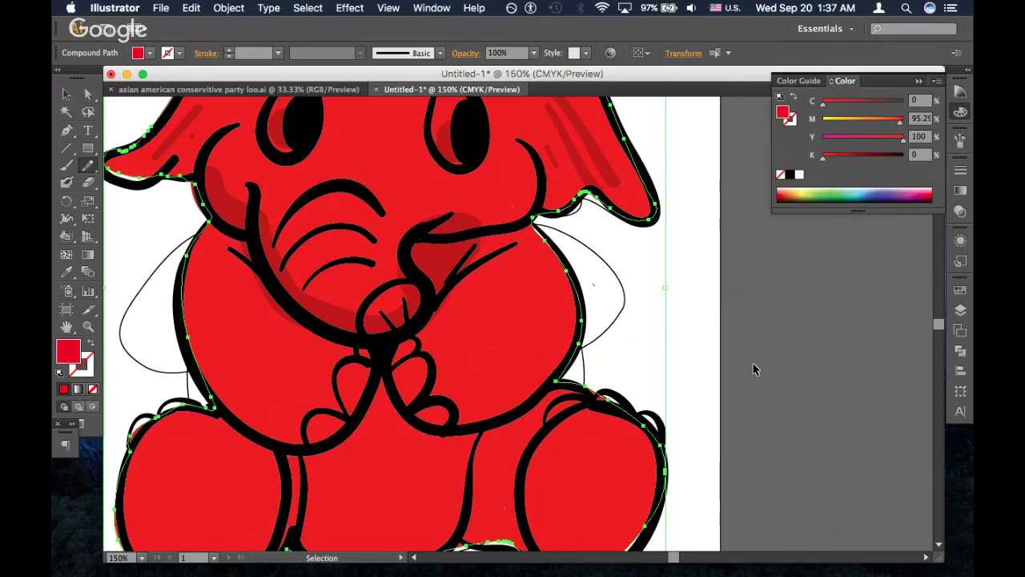
Redraw the red fill's edge around the right foot and its toes, and along the lower outline between the belly and that foot
scroll(753, 370, "down", 3)
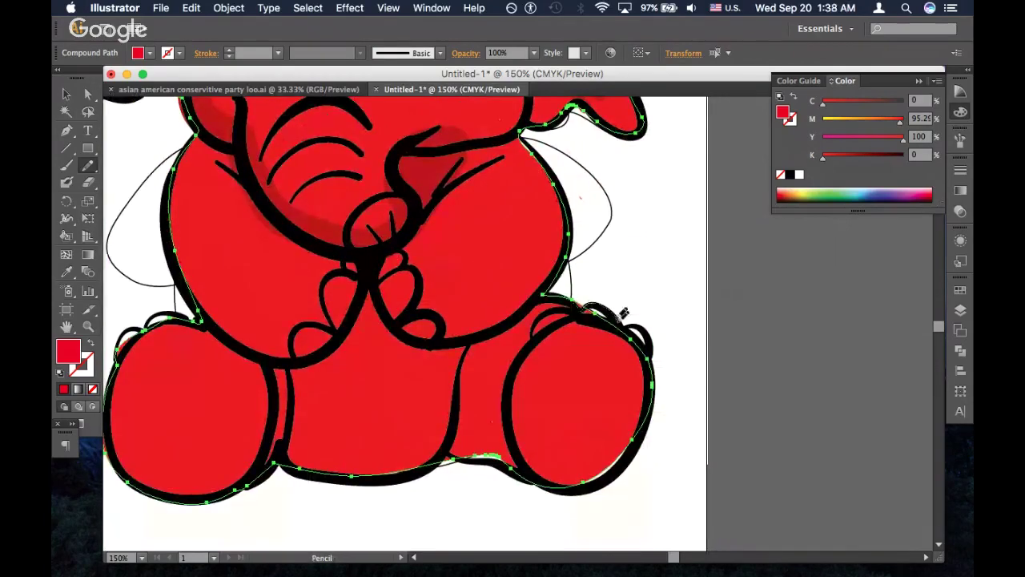
mouse_move(631, 320)
left_mouse_down()
mouse_move(655, 342)
mouse_move(657, 396)
left_mouse_up()
mouse_move(558, 488)
left_mouse_down()
mouse_move(616, 474)
mouse_move(637, 448)
mouse_move(647, 374)
left_mouse_up()
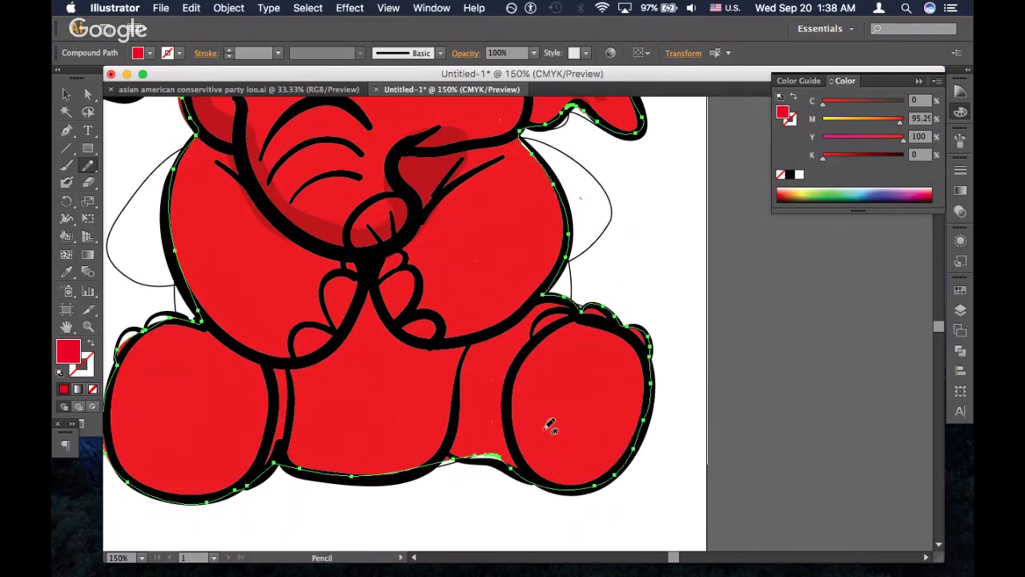
left_click_drag(452, 453, 527, 474)
left_click_drag(453, 453, 404, 461)
Extend the red fill over the left foot's toes with the Pencil tool and deselect the fill
scroll(480, 300, "left", 5)
scroll(481, 300, "up", 1)
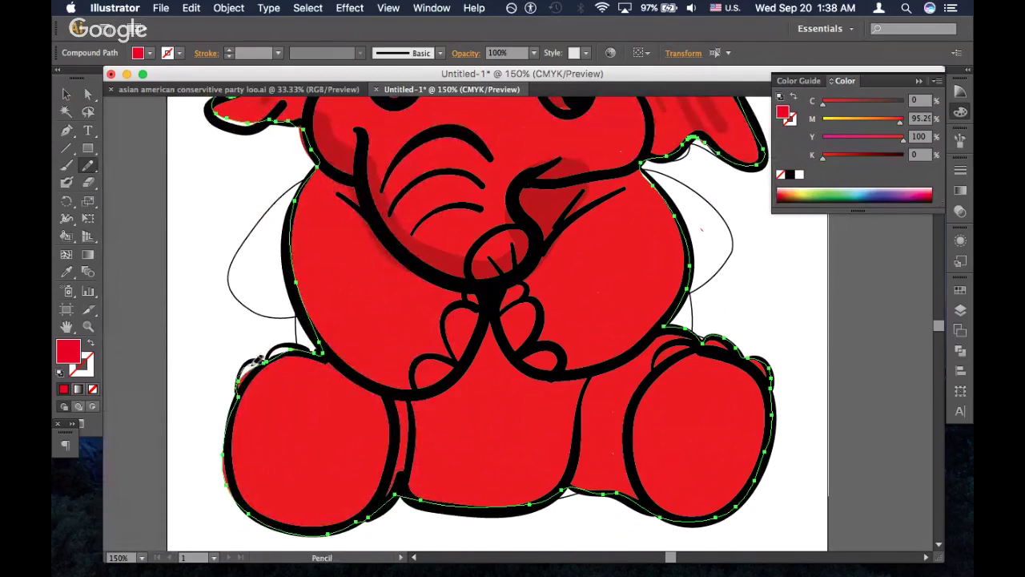
mouse_move(238, 389)
left_mouse_down()
mouse_move(279, 346)
mouse_move(336, 339)
left_mouse_up()
key("super+minus")
key("super+minus")
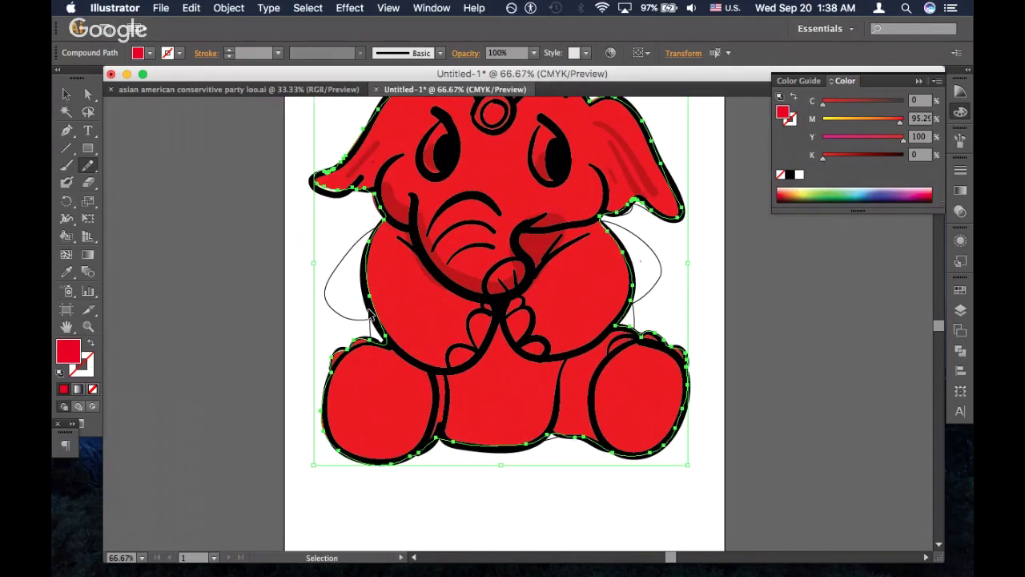
key("super+plus")
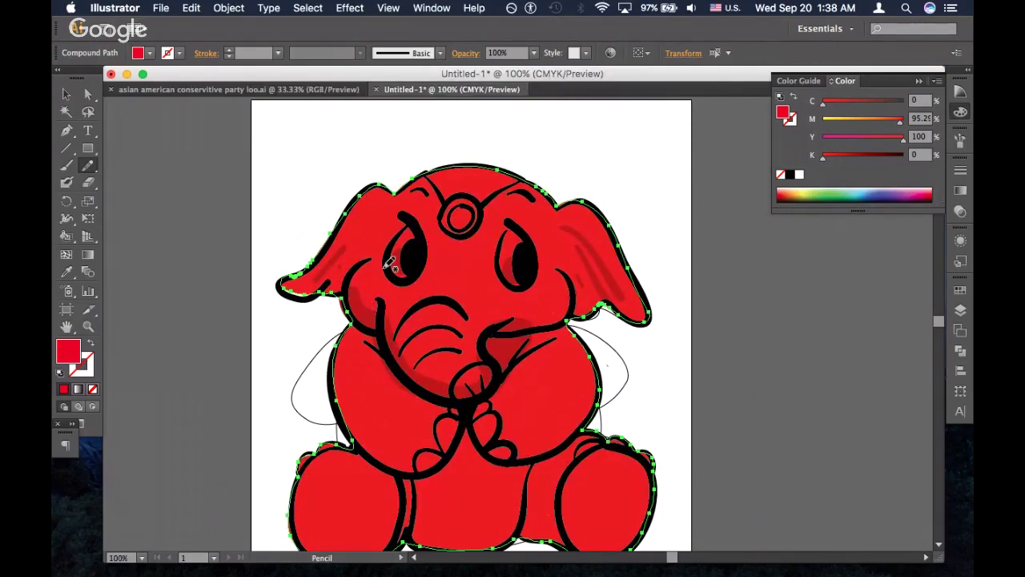
scroll(390, 264, "down", 2)
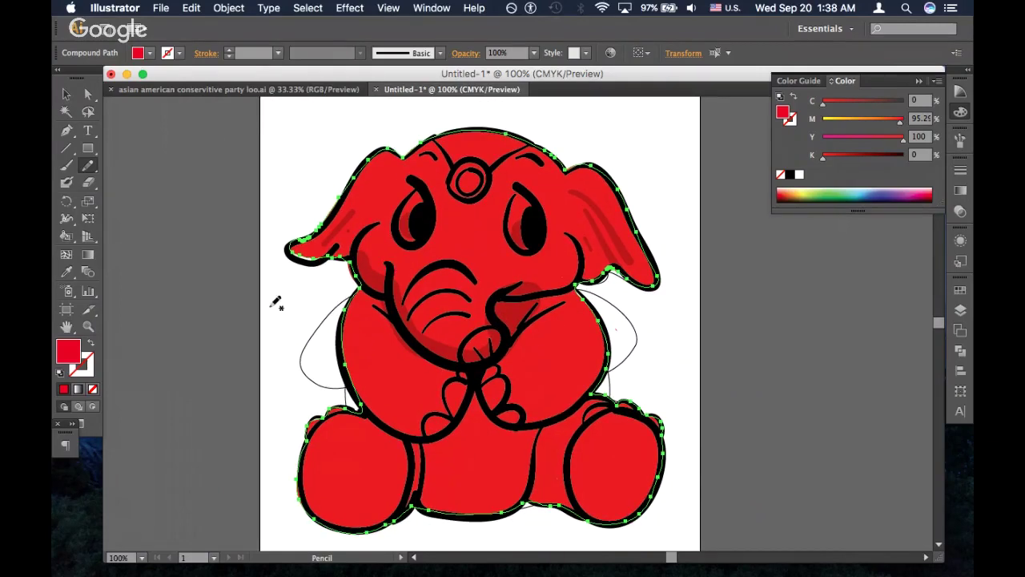
key("super+shift+a")
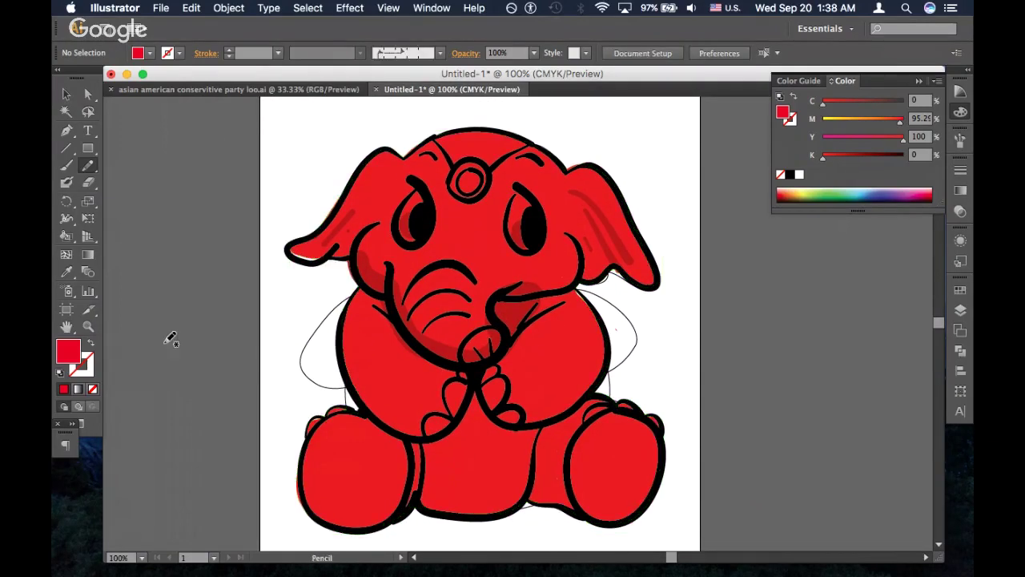
Draw a closed Pencil shape over the cap area on top of the head and fill it light yellow (C 4.5, Y 78.03)
key("super+equal")
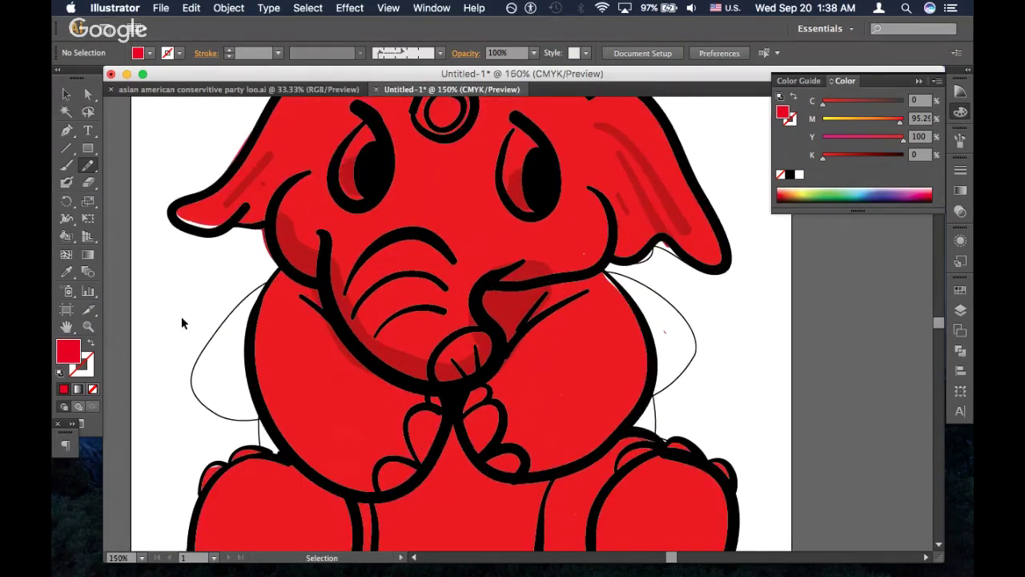
scroll(188, 314, "up", 5)
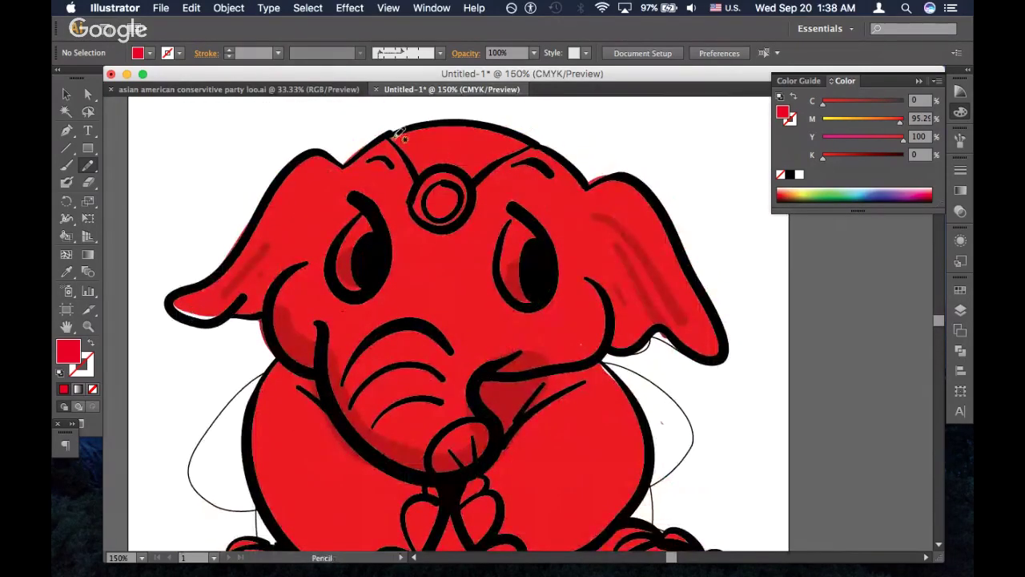
mouse_move(392, 134)
left_mouse_down()
mouse_move(419, 176)
mouse_move(452, 168)
mouse_move(472, 181)
mouse_move(534, 145)
mouse_move(507, 126)
mouse_move(467, 122)
mouse_move(387, 134)
left_mouse_up()
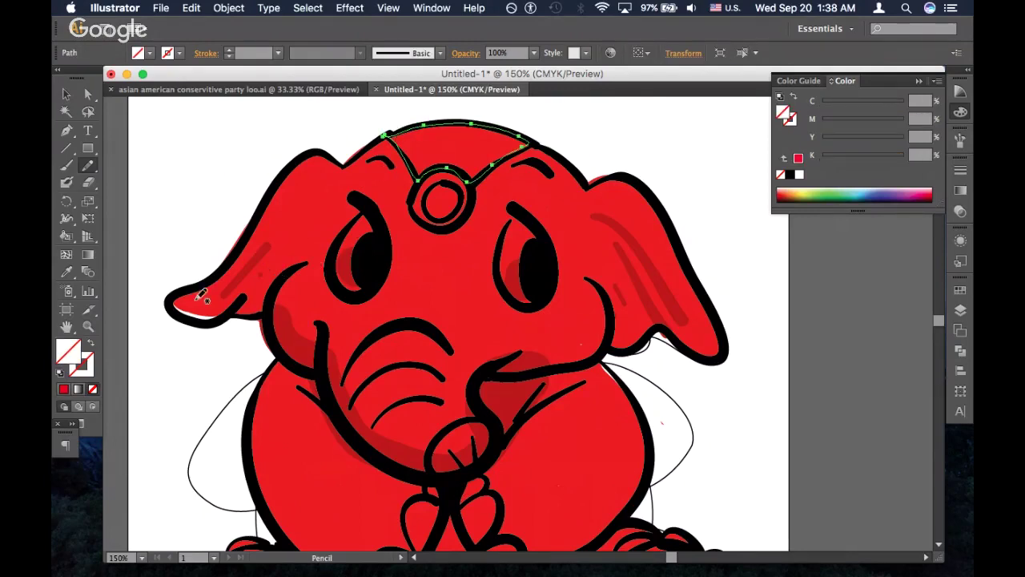
key("i")
left_click(456, 237)
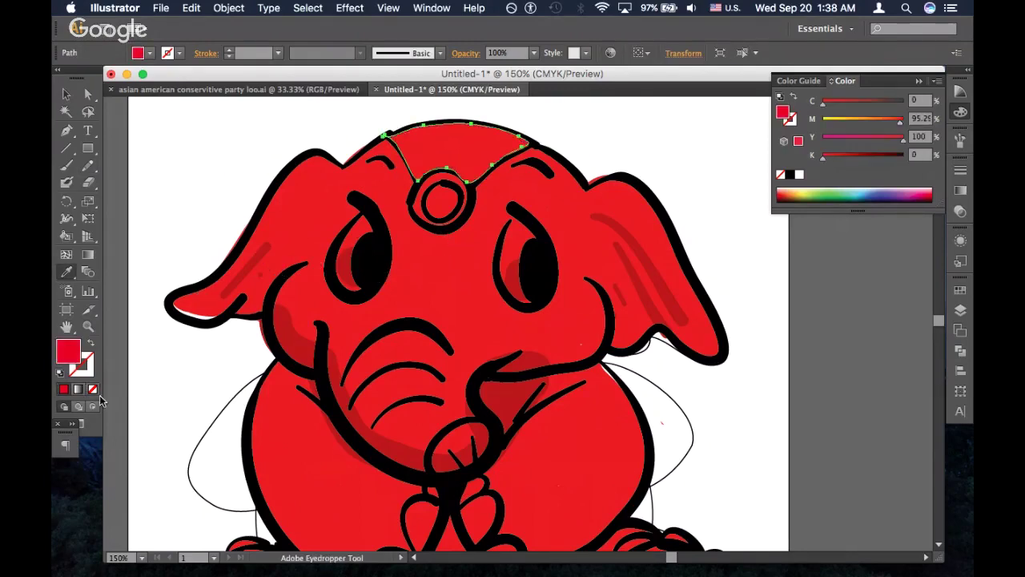
double_click(71, 354)
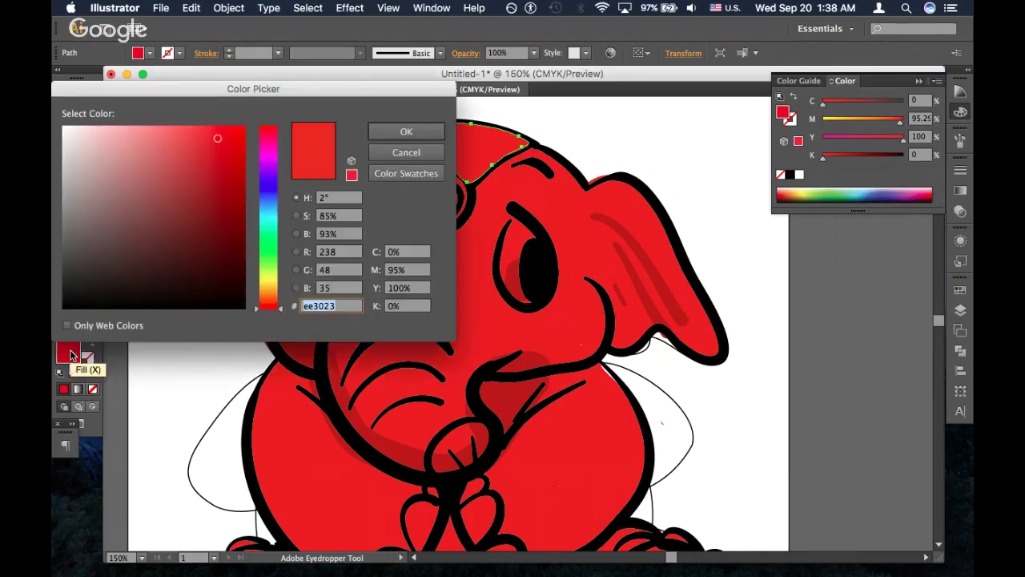
left_click(267, 285)
left_click(181, 133)
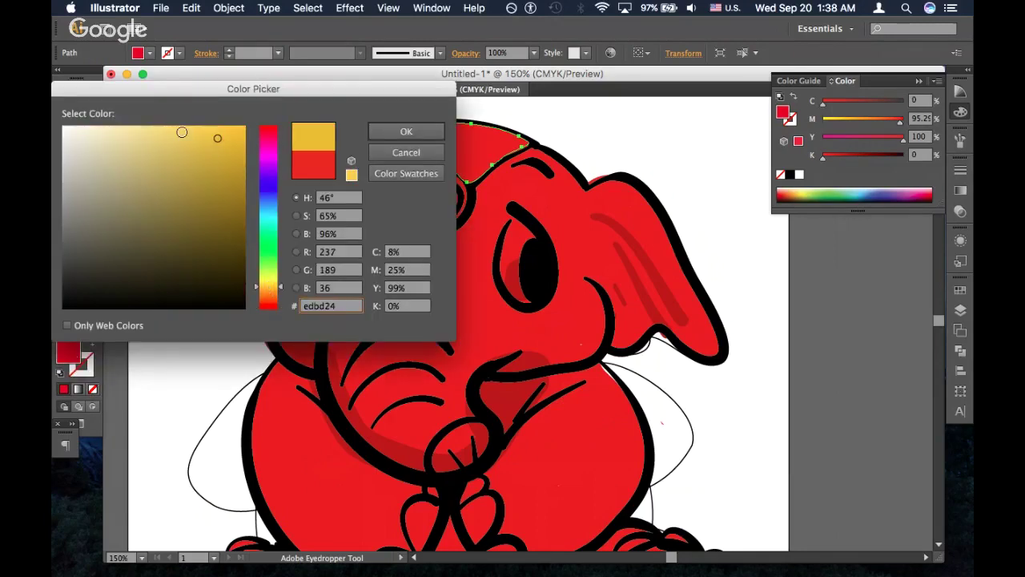
left_click(387, 134)
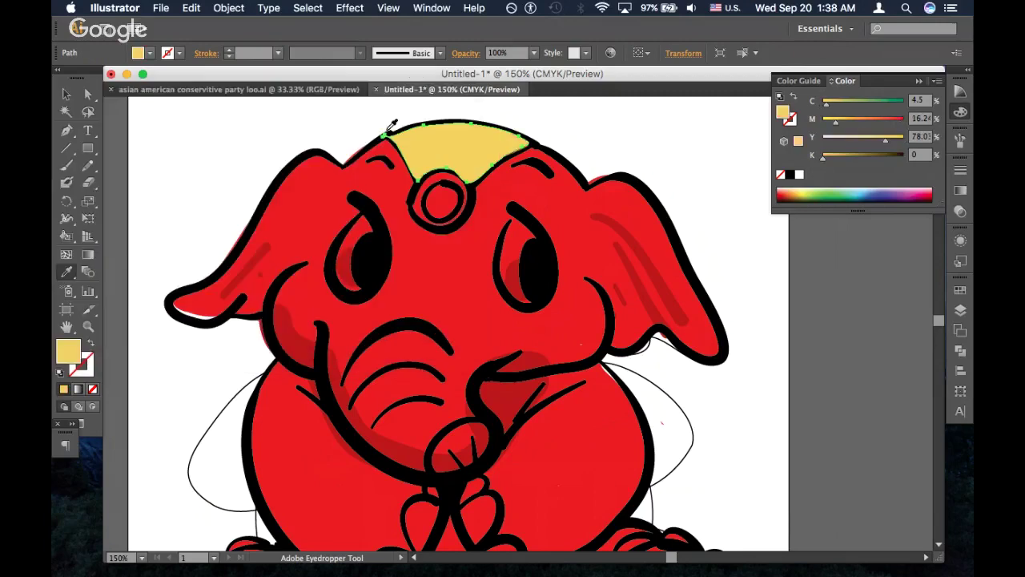
key("v")
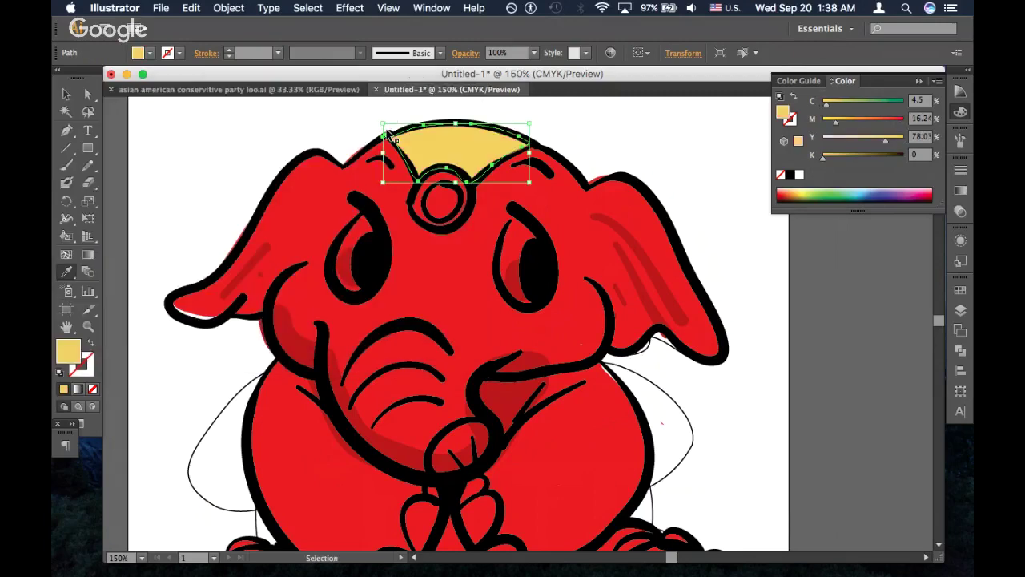
left_click(561, 121)
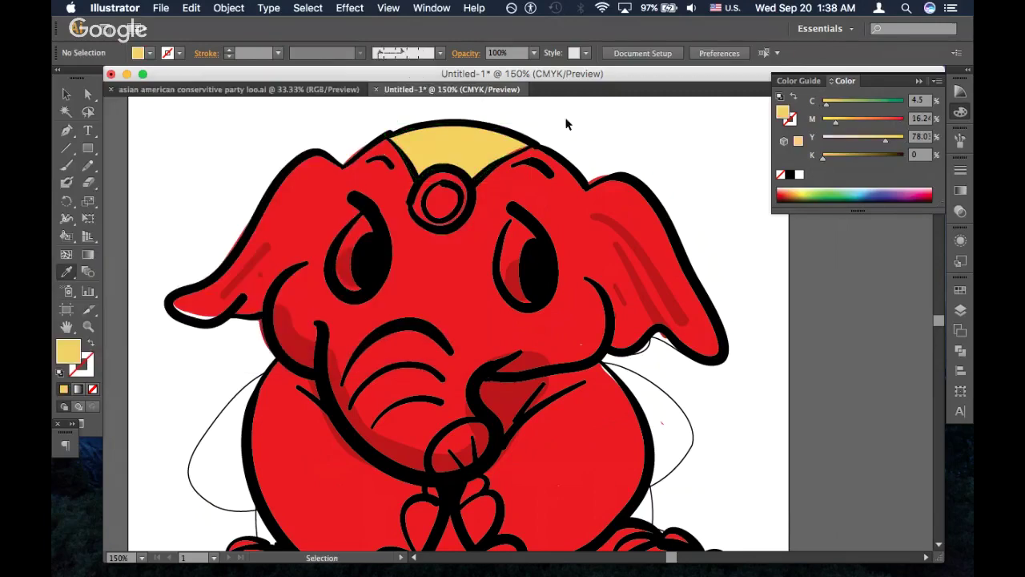
Extend the yellow cap shape with the Pencil tool around the forehead medallion and deselect it
left_click(522, 132)
left_click(476, 142)
key("i")
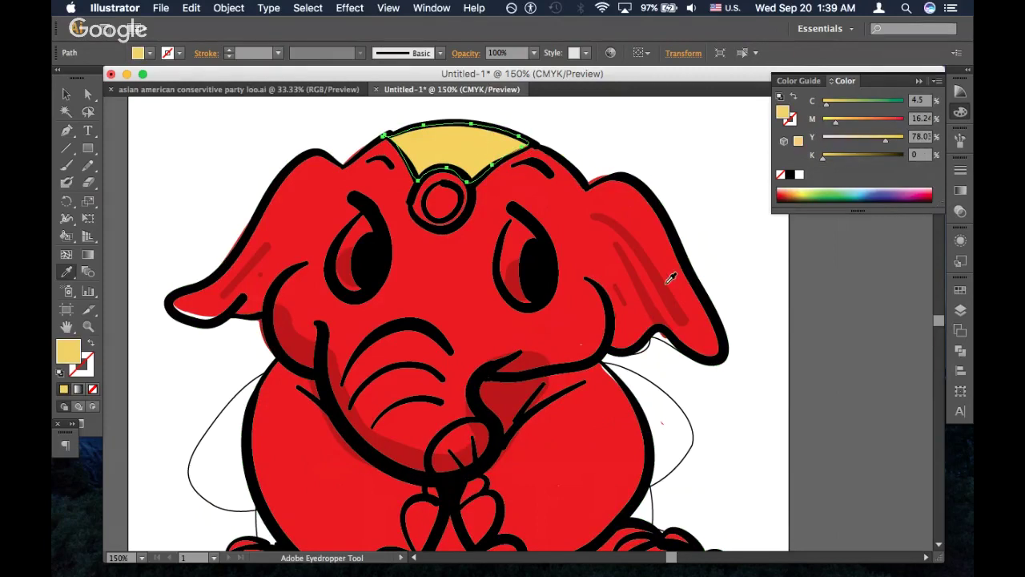
key("n")
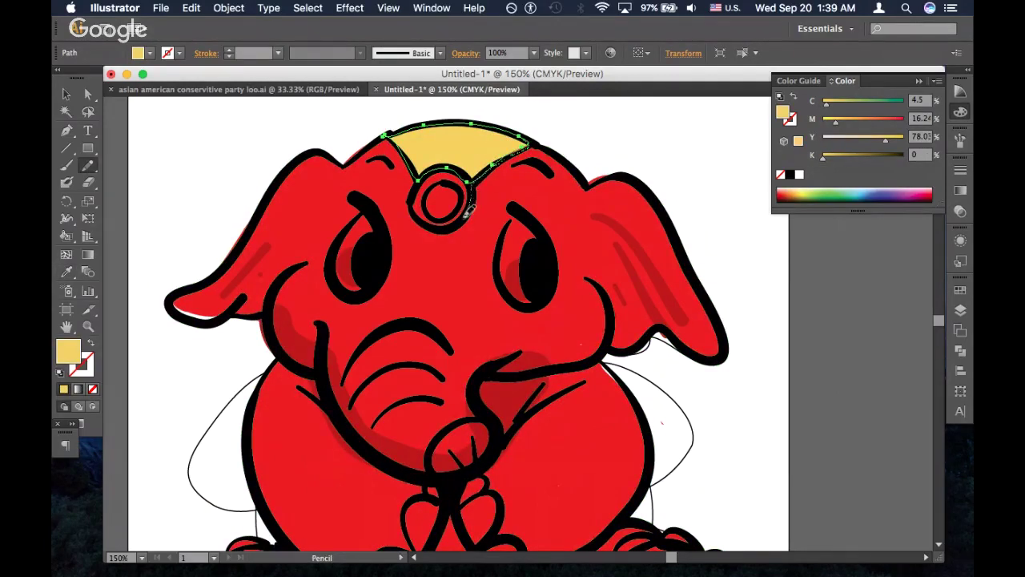
mouse_move(466, 211)
left_mouse_down()
mouse_move(445, 229)
mouse_move(428, 225)
mouse_move(412, 205)
mouse_move(418, 160)
left_mouse_up()
key("v")
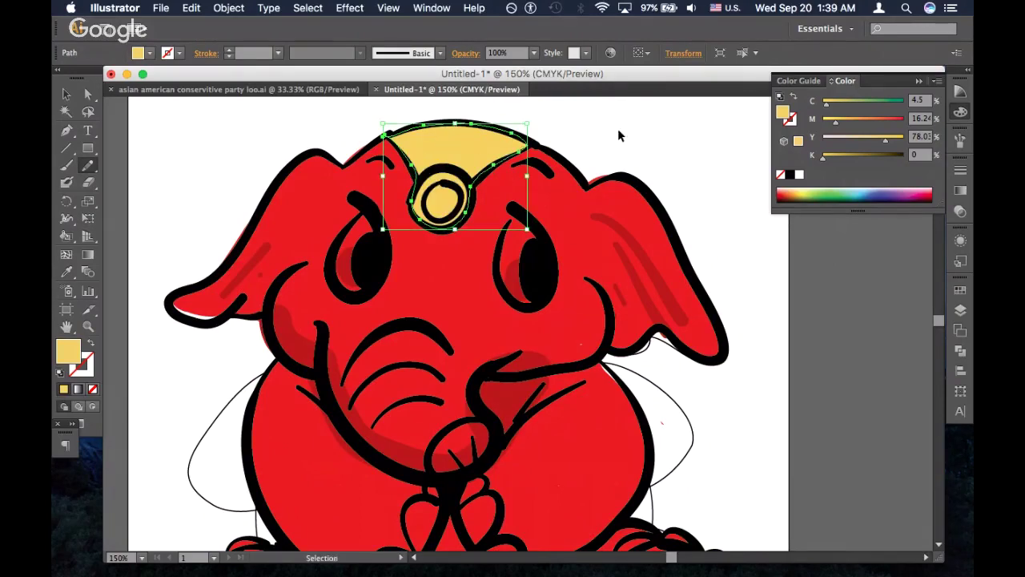
left_click(617, 135, "super")
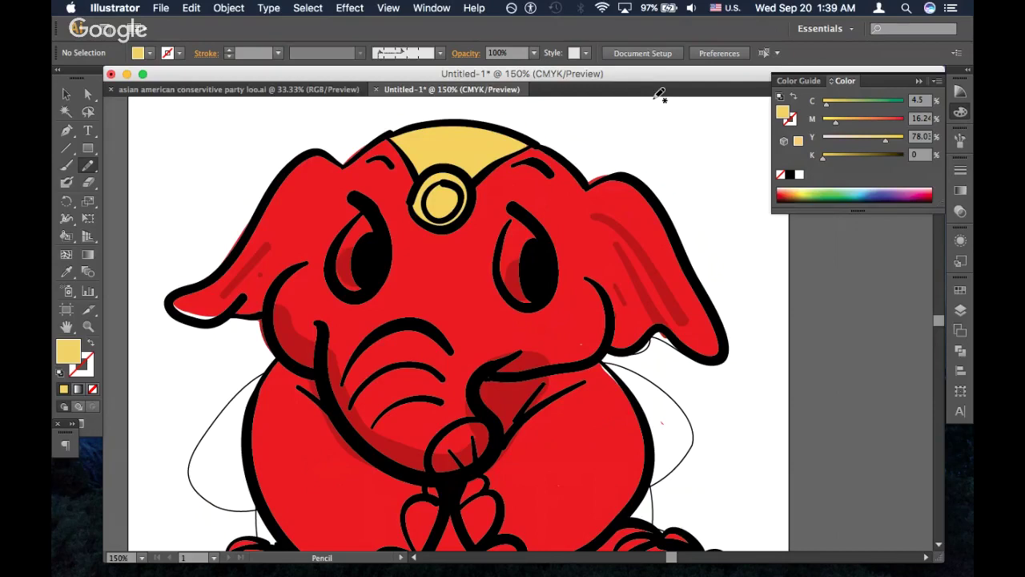
Draw a closed Pencil shape along the right eye's outline and fill it light pink (C 2.67, M 46.32, Y 27.42)
scroll(529, 211, "down", 2)
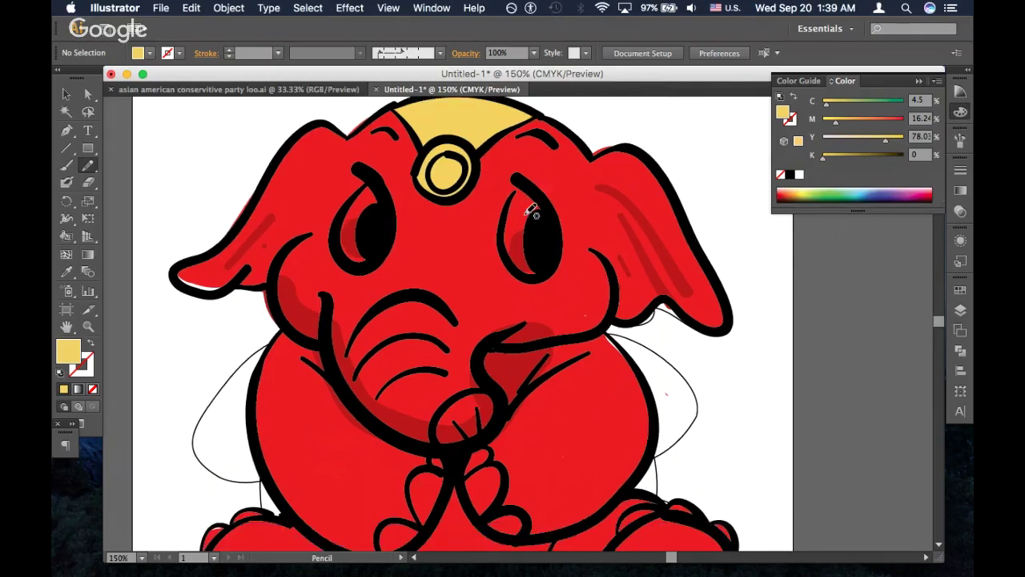
scroll(531, 211, "up", 2)
scroll(561, 216, "left", 2)
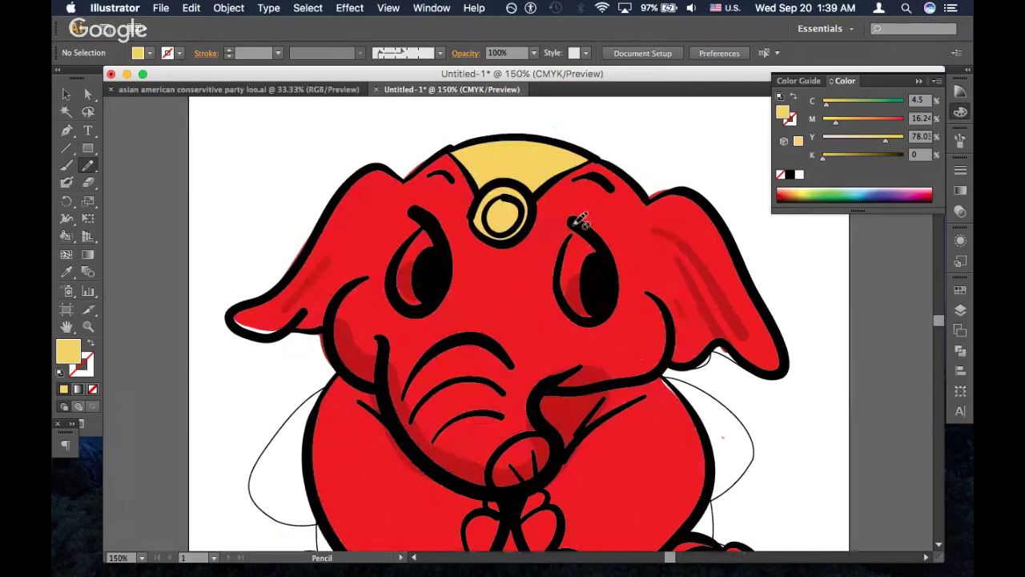
mouse_move(568, 242)
left_mouse_down()
mouse_move(564, 306)
mouse_move(584, 324)
mouse_move(606, 316)
mouse_move(611, 263)
mouse_move(583, 215)
left_mouse_up()
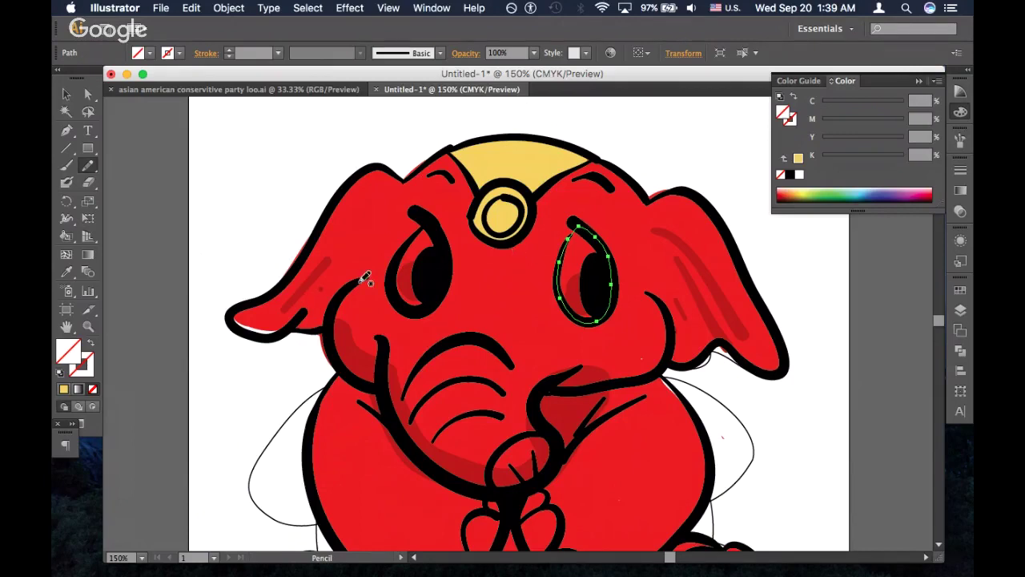
key("i")
left_click(487, 263)
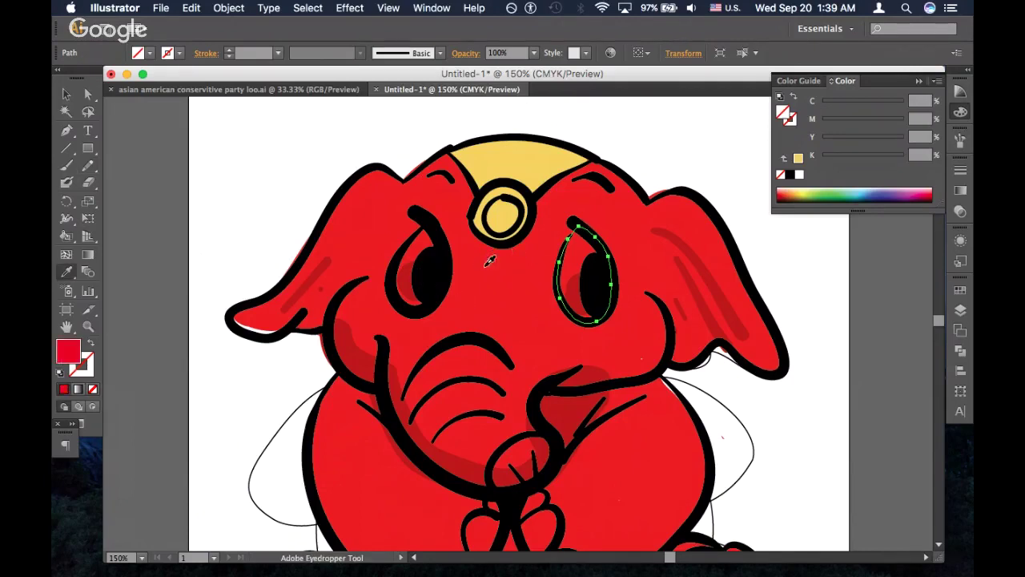
double_click(65, 353)
left_click(125, 137)
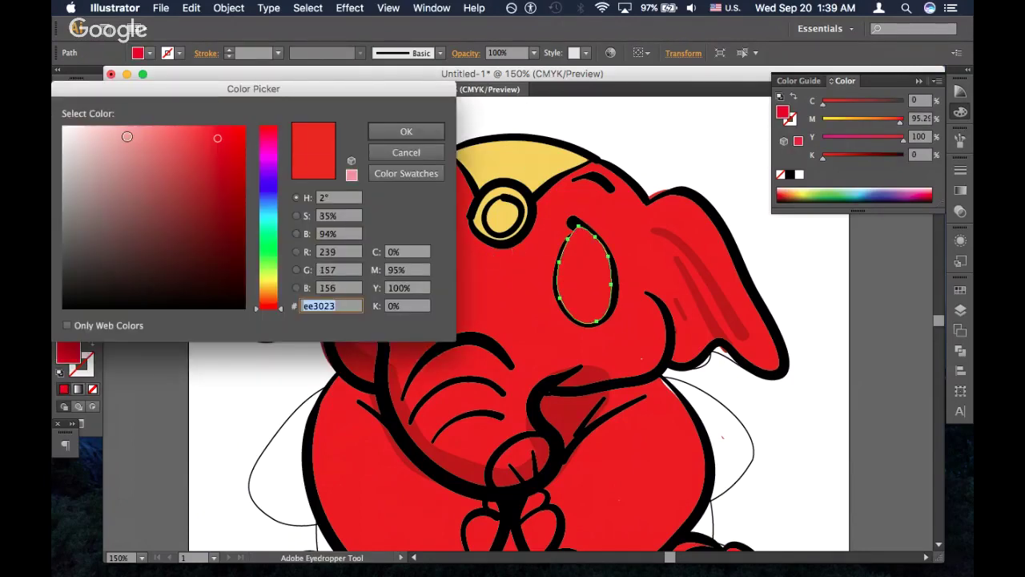
left_click(391, 125)
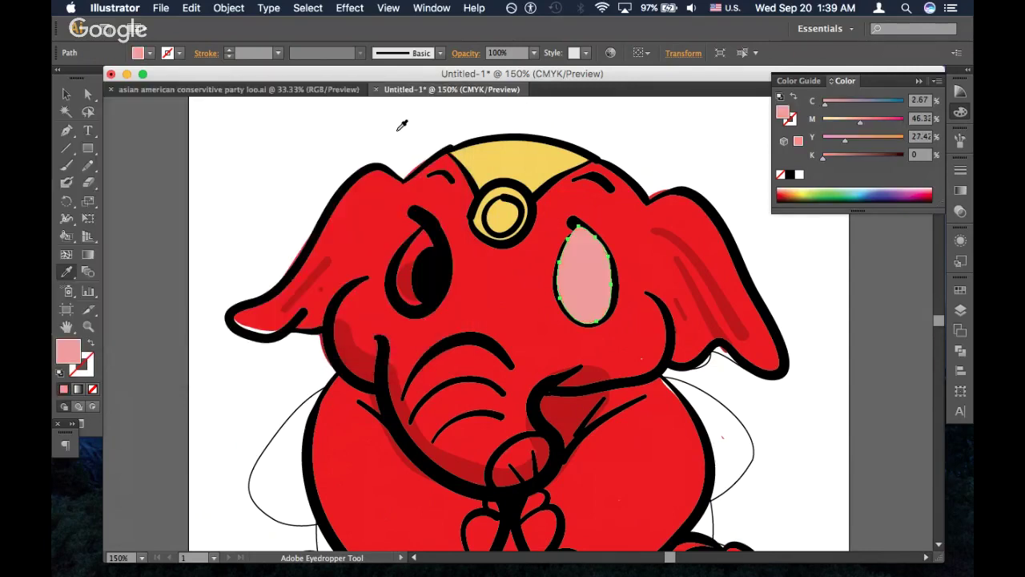
Send the pink eye shape backward beneath the black outlines and set its opacity to 30%
key("v")
key("ctrl+[")
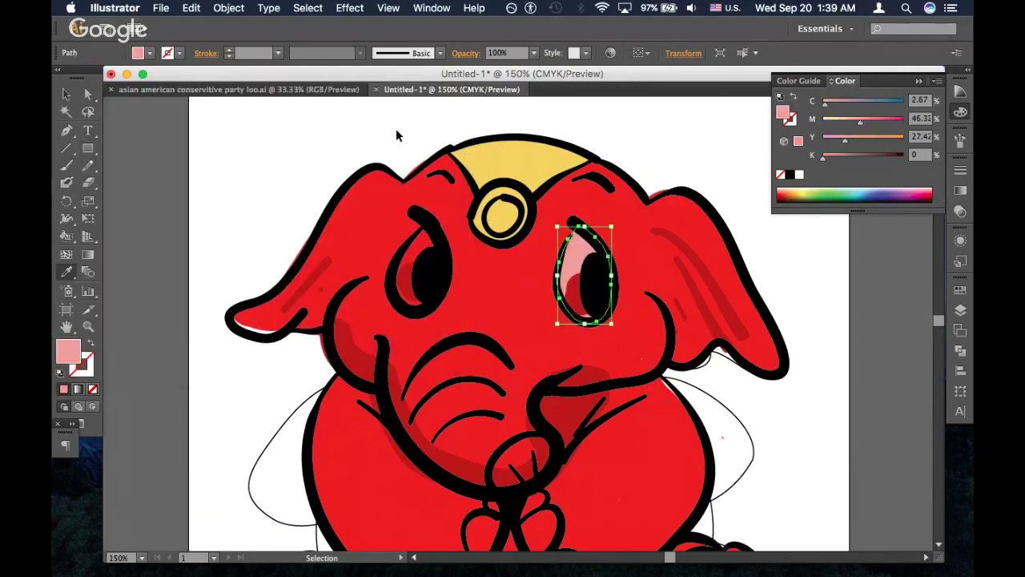
key("i")
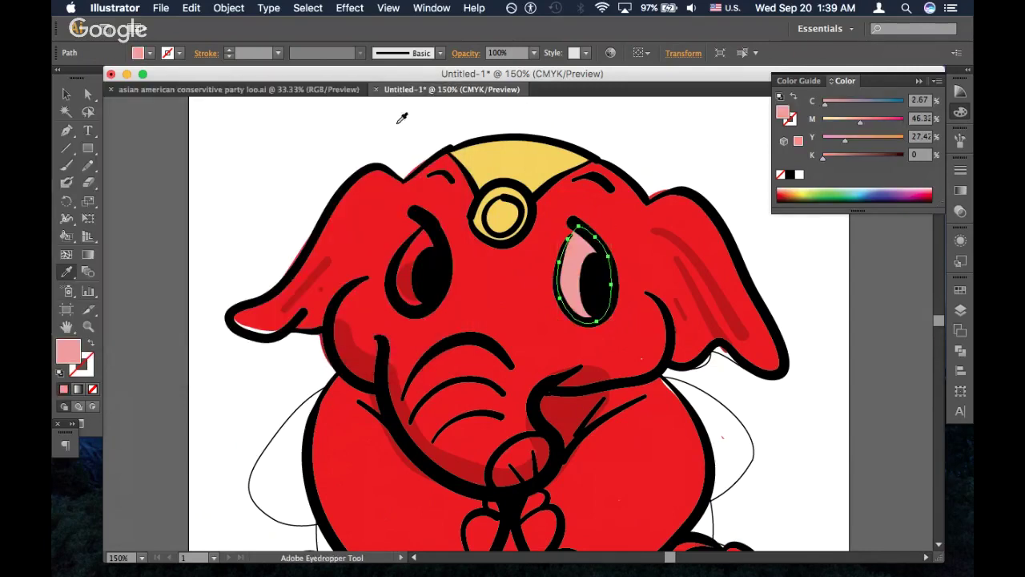
left_click(532, 53)
left_click(552, 125)
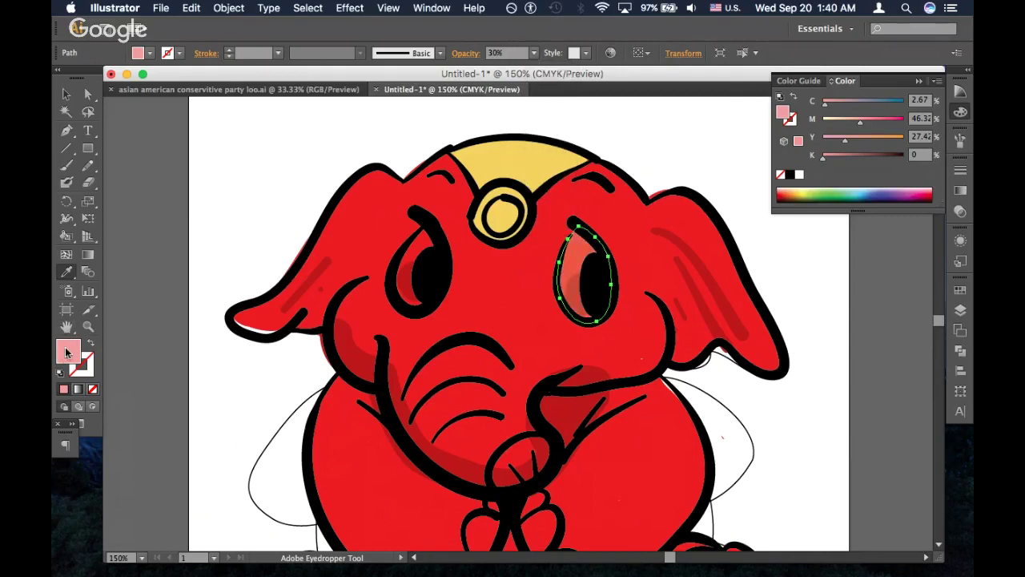
Change the right eye shape's fill to a lighter pink (#fcd6d6), set its opacity to 70% and deselect it
double_click(67, 353)
left_click(89, 128)
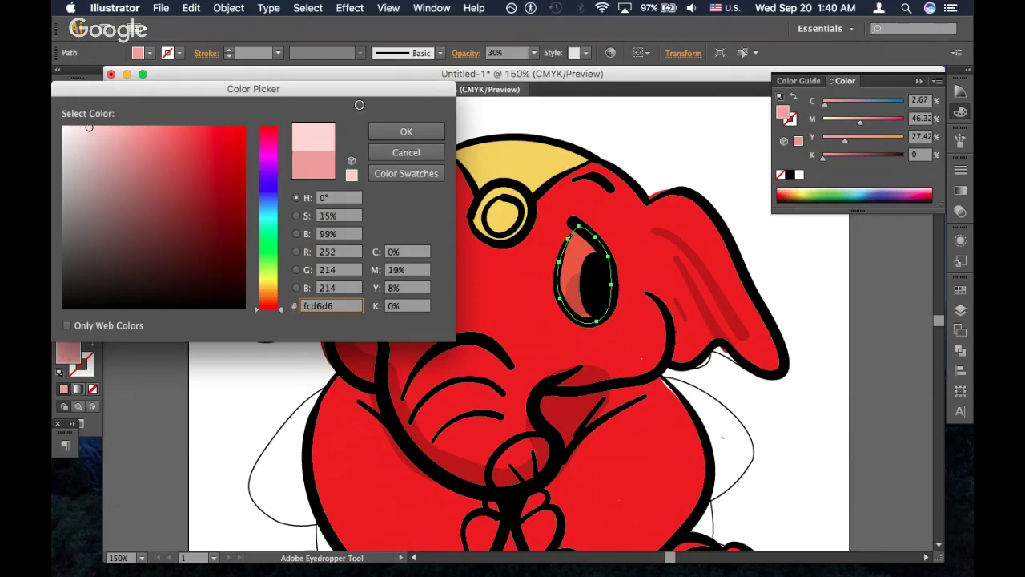
left_click(404, 131)
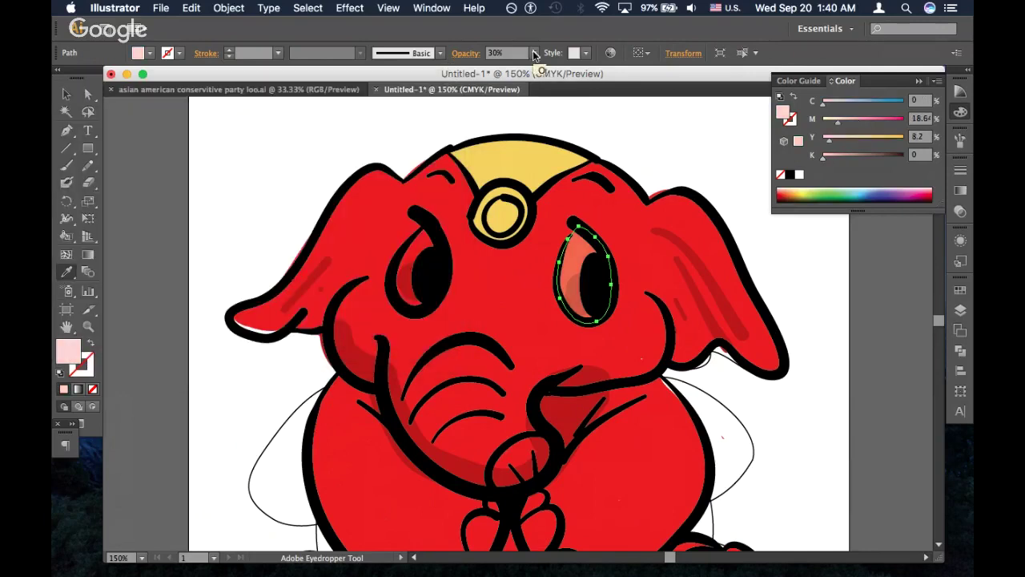
left_click(534, 54)
left_click(550, 182)
key("v")
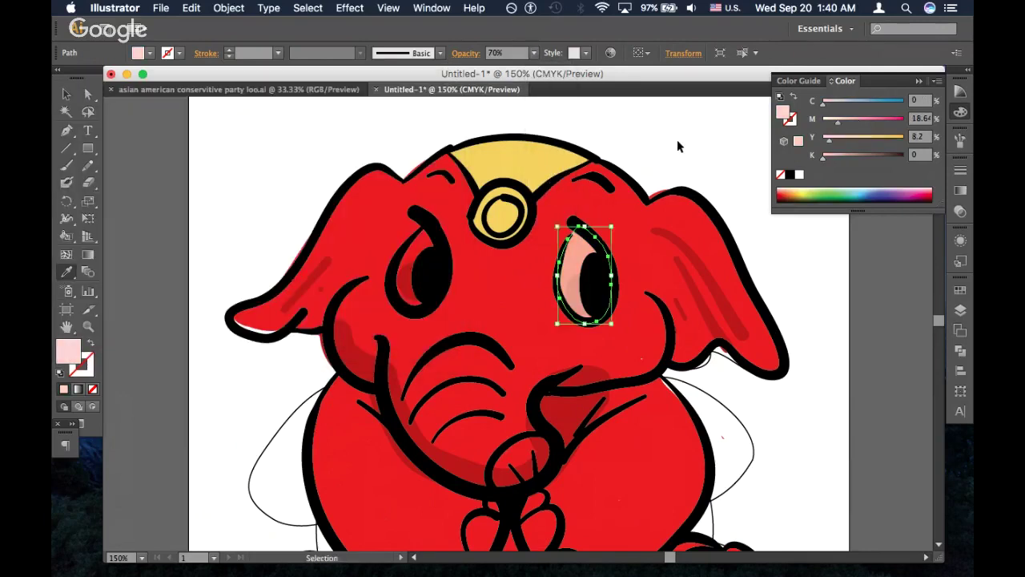
left_click(677, 145)
key("i")
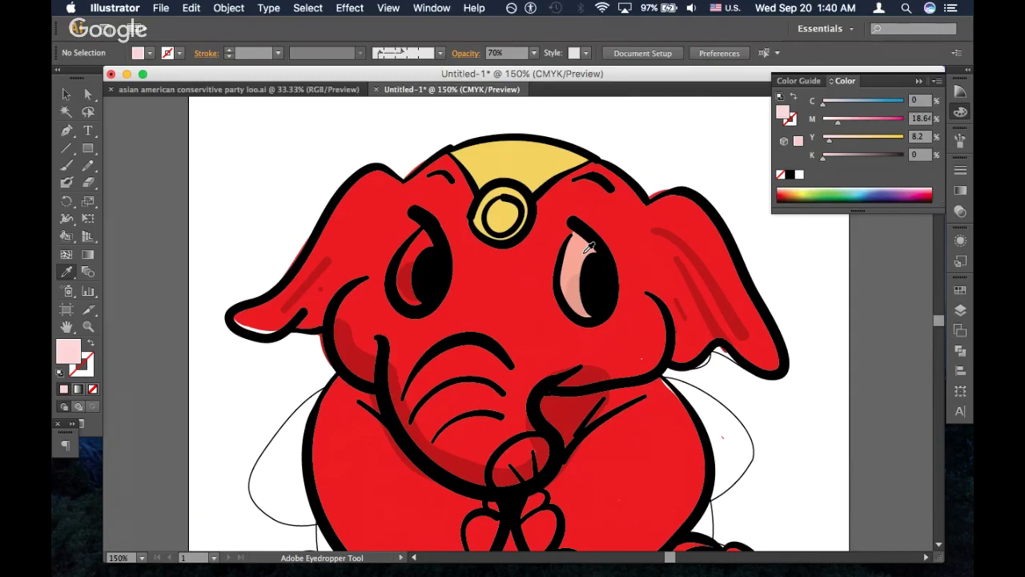
Draw a closed Pencil shape over the left eye, match the right eye's pink fill, and place it beneath the black outlines
key("n")
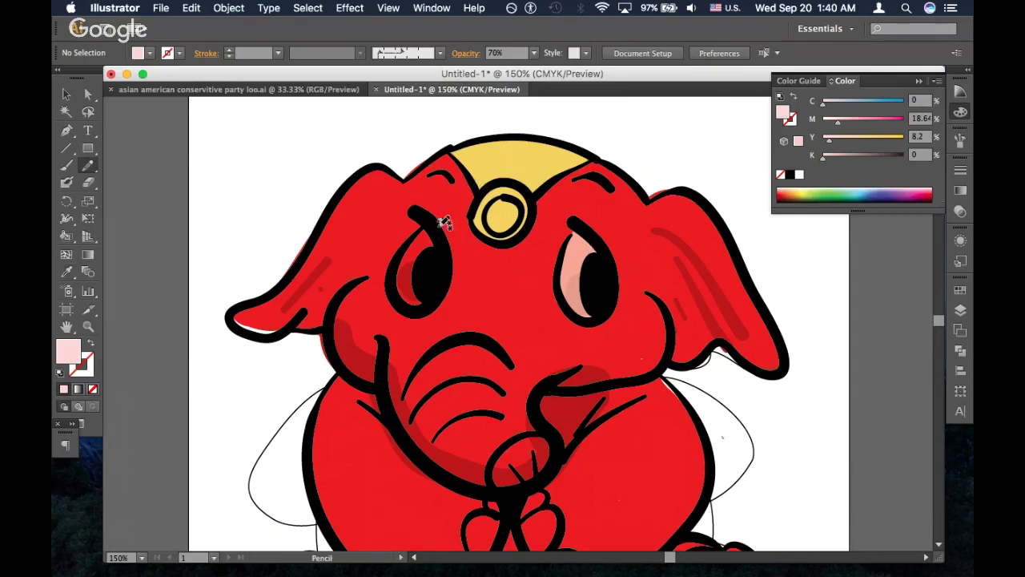
mouse_move(418, 231)
left_mouse_down()
mouse_move(399, 260)
mouse_move(398, 294)
mouse_move(421, 308)
mouse_move(451, 260)
mouse_move(432, 218)
left_mouse_up()
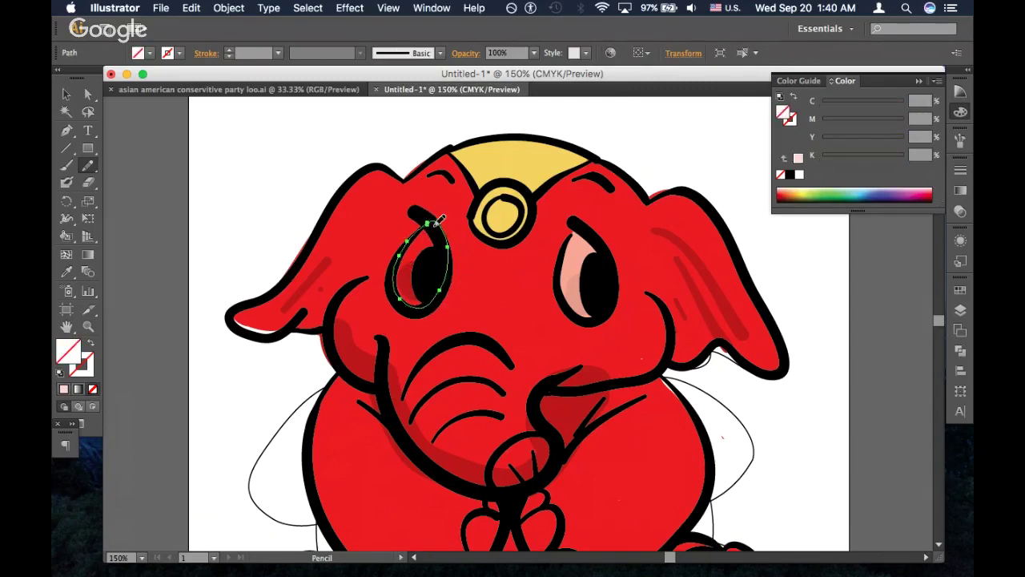
key("i")
left_click(589, 254)
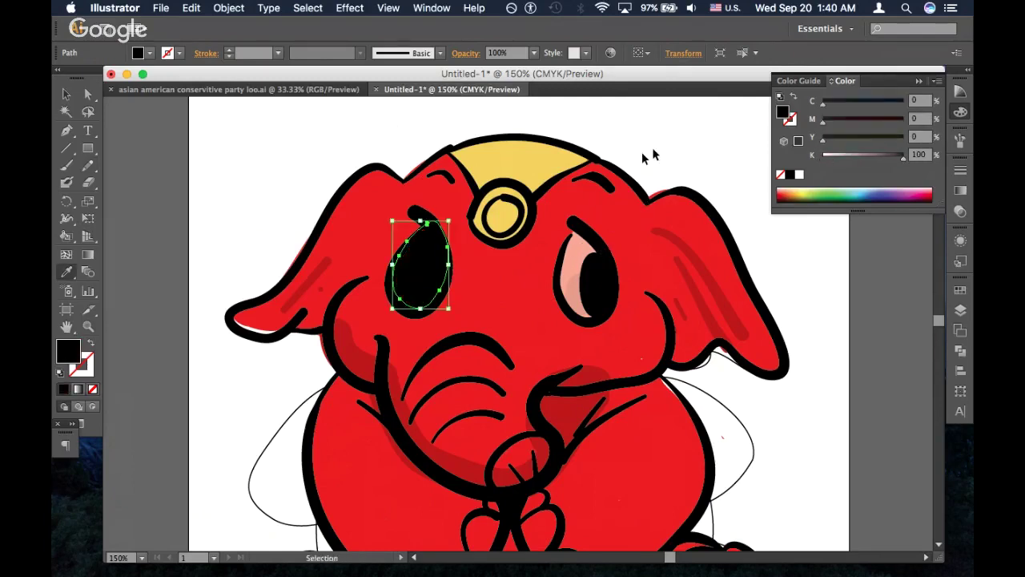
left_click(585, 246)
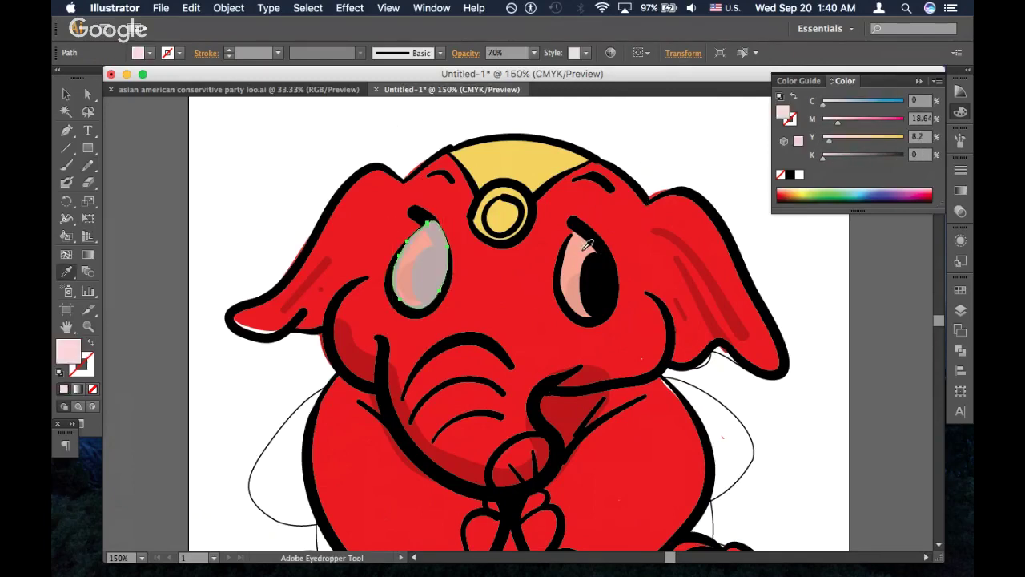
key("super+z")
key("super+z")
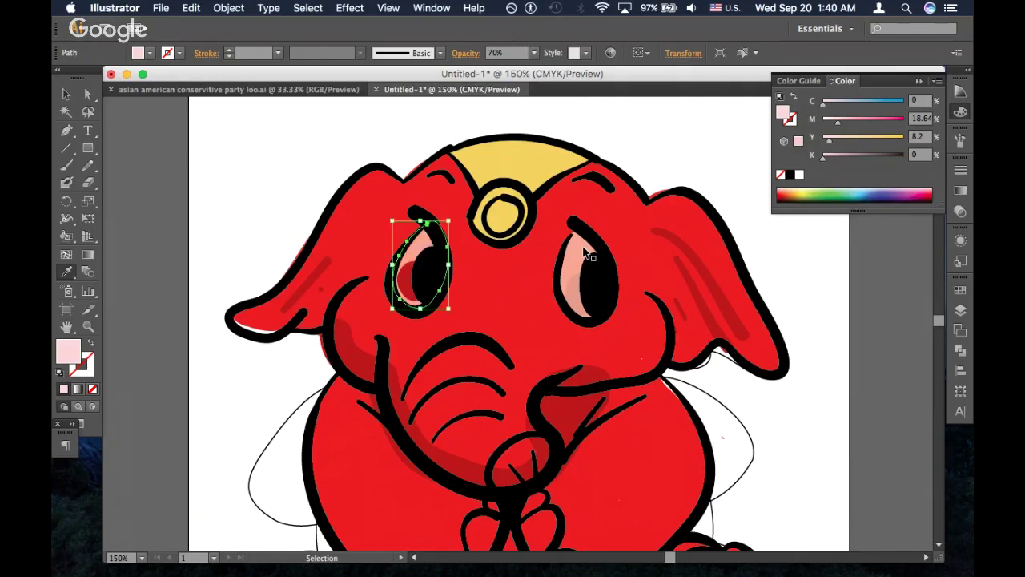
left_click(652, 139)
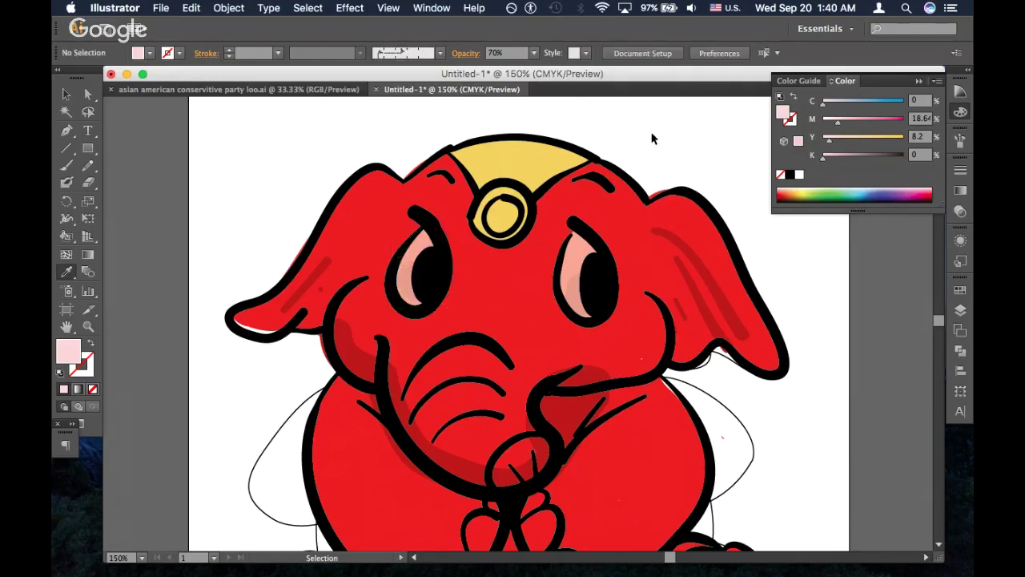
Draw a closed Pencil shape over the trunk tip, sample the eye's pink for it, and layer it between the red fill and black outlines
key("super+minus")
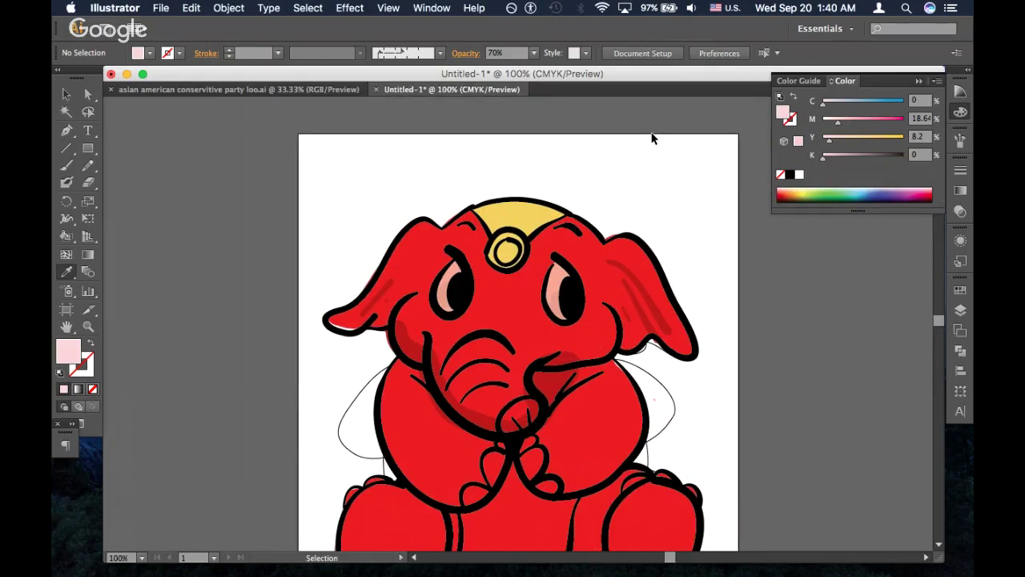
key("super+equal")
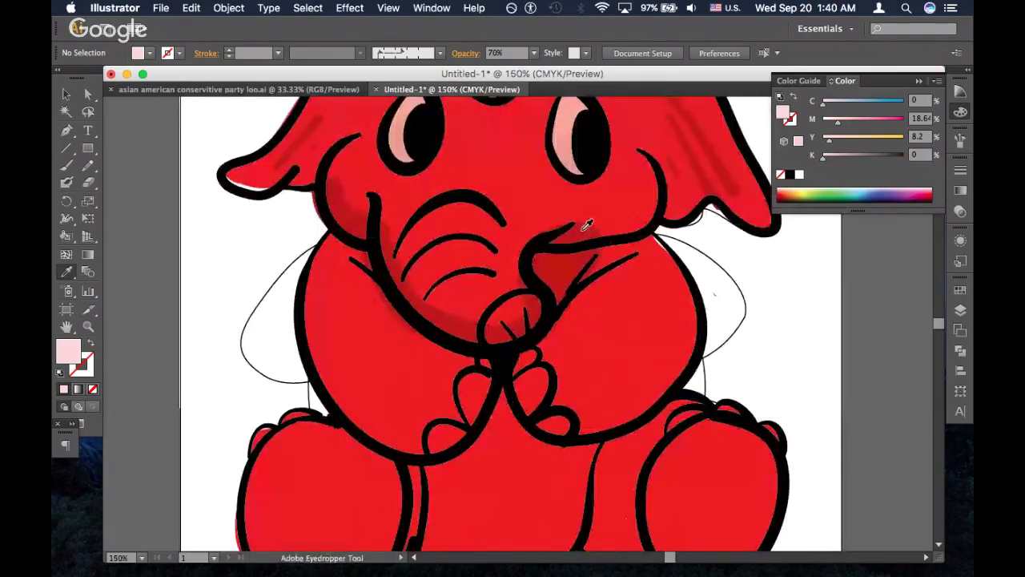
key("n")
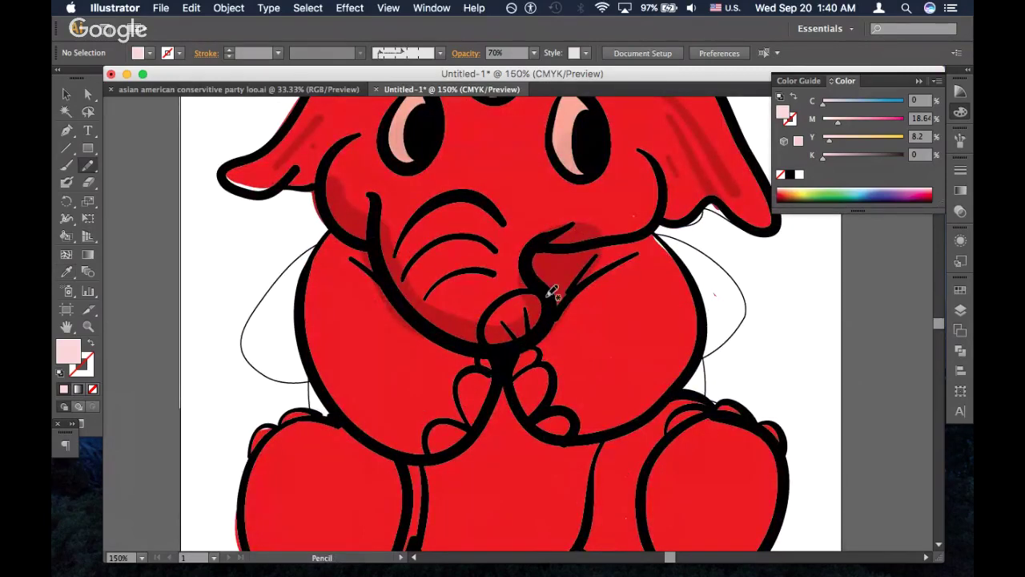
mouse_move(537, 286)
left_mouse_down()
mouse_move(507, 294)
mouse_move(484, 318)
mouse_move(497, 351)
mouse_move(533, 340)
mouse_move(549, 321)
mouse_move(544, 283)
left_mouse_up()
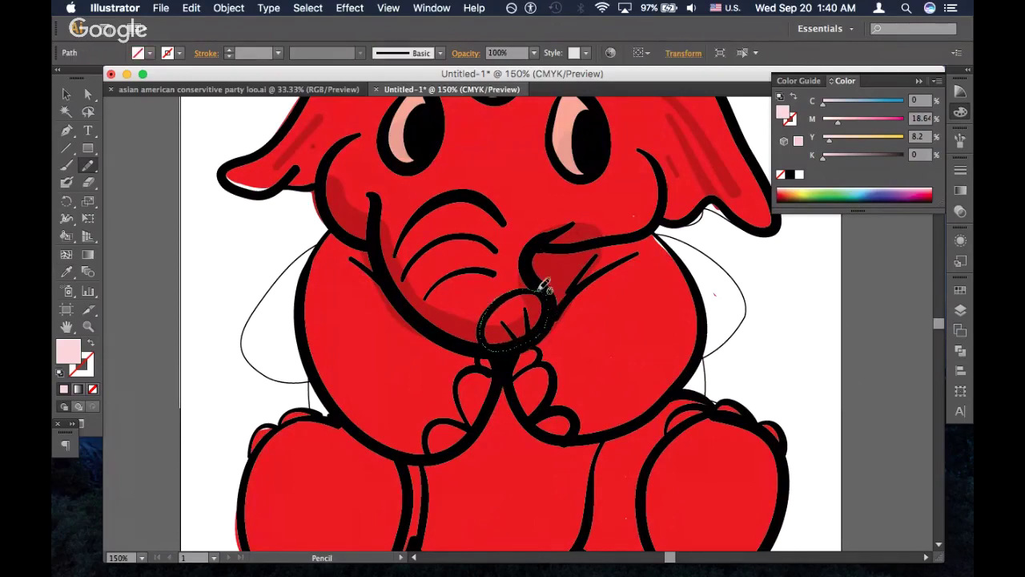
key("i")
left_click(565, 126)
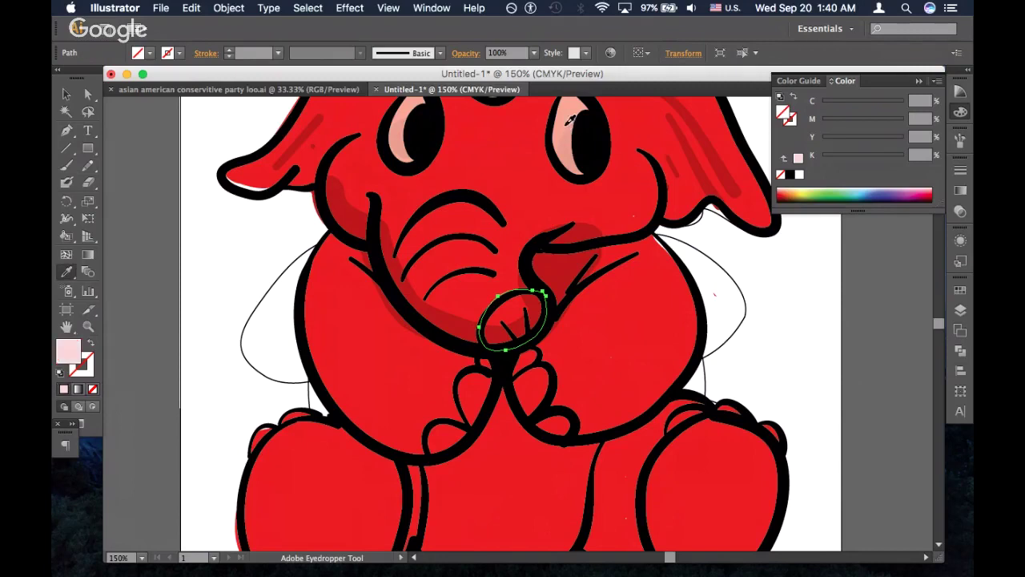
key("shift+super+[")
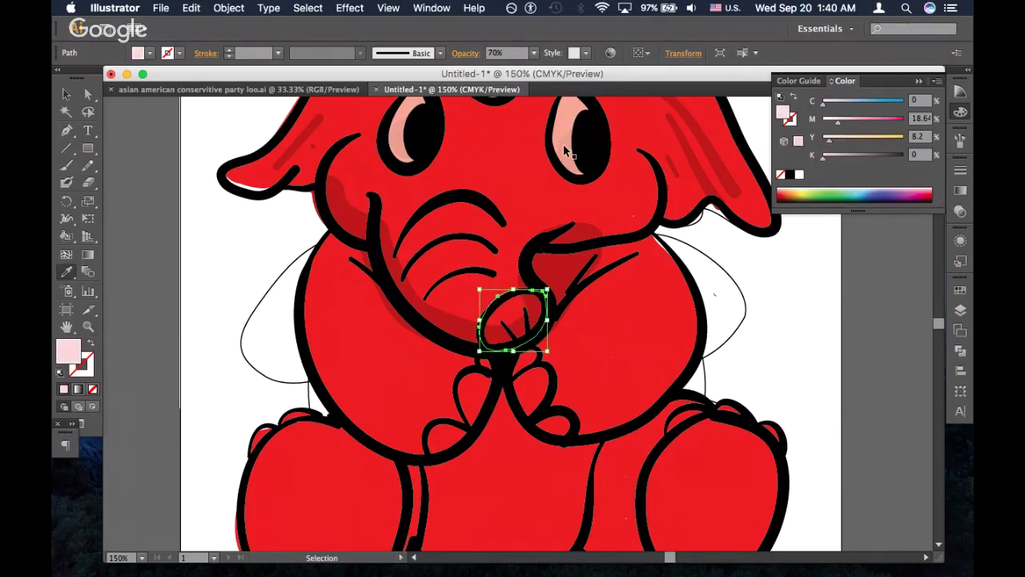
key("super+]")
key("super+]")
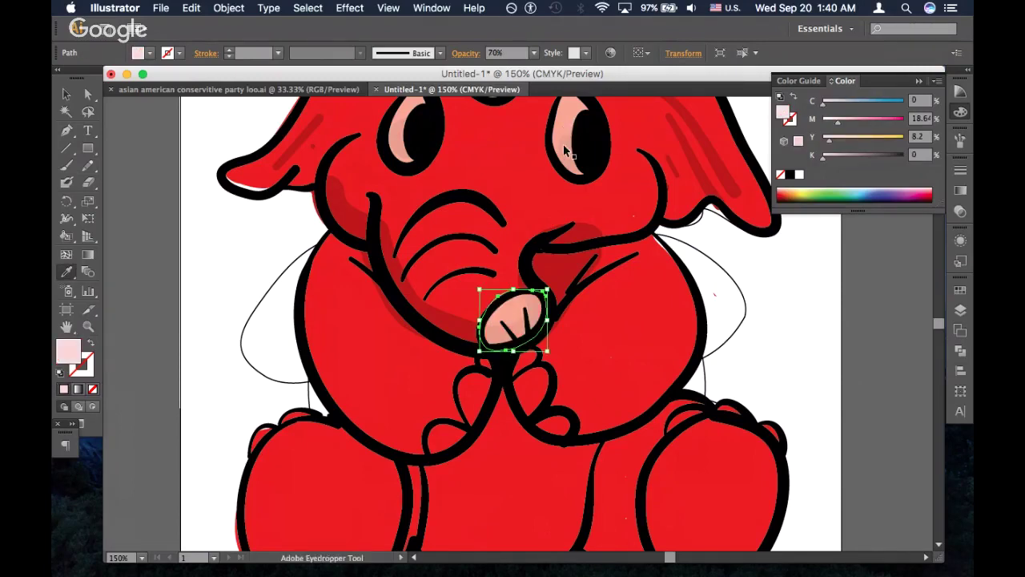
key("super+minus")
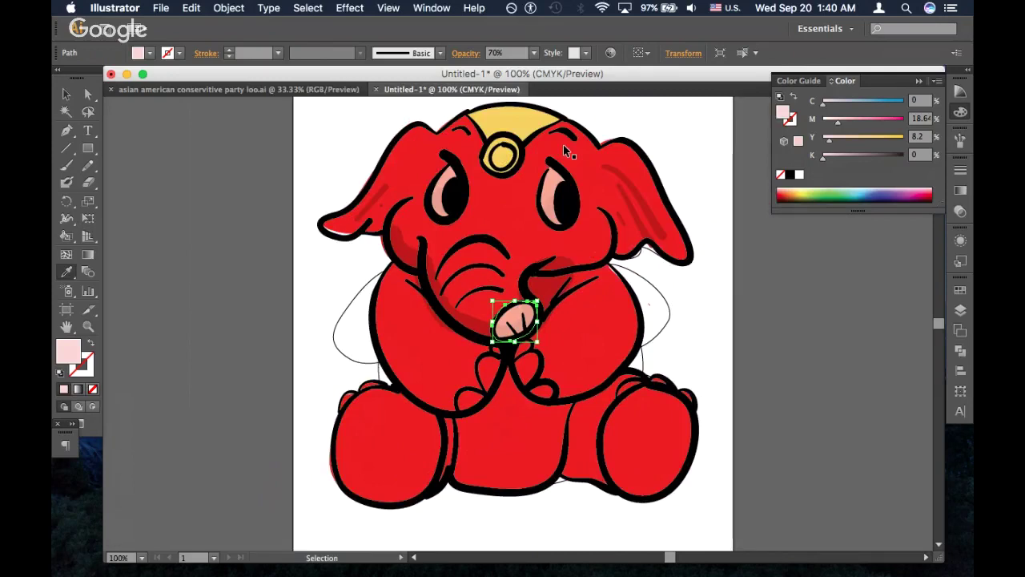
left_click(707, 391, "super")
Redraw the upper edge of the pink trunk-tip shape with the Pencil tool to fit the outline, and deselect it
key("super+equal")
key("super+equal")
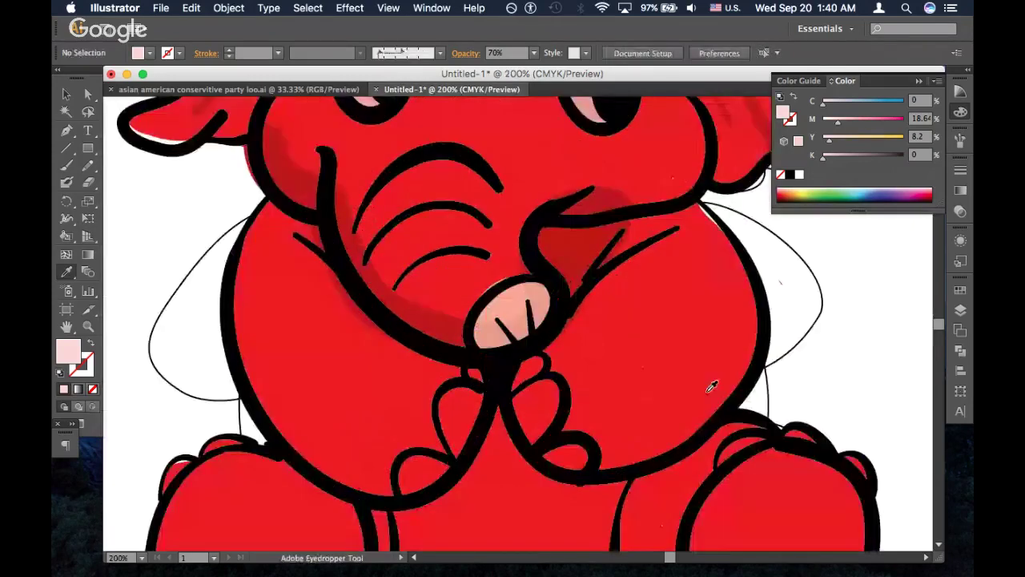
left_click(554, 322, "super")
key("n")
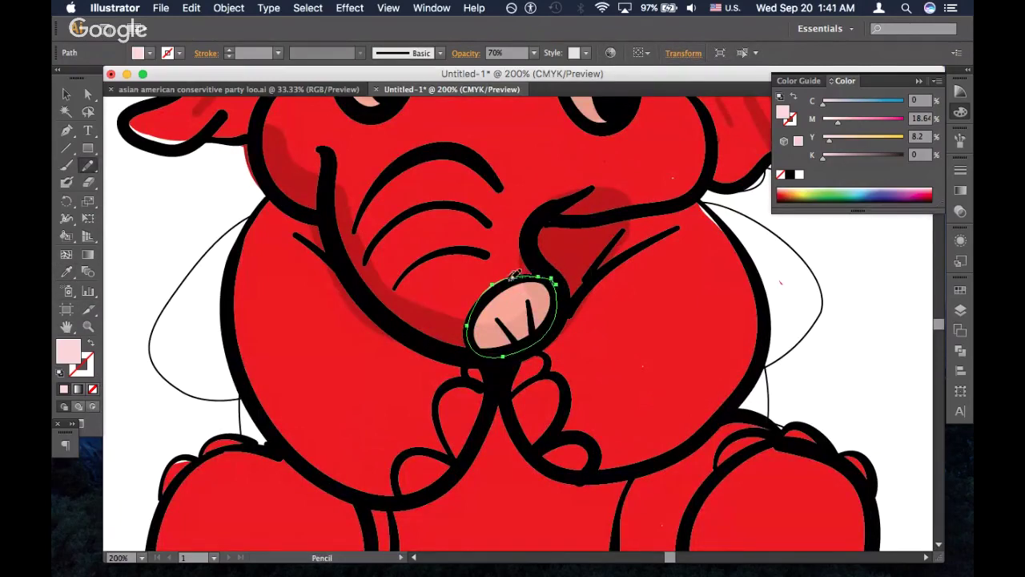
mouse_move(515, 274)
left_mouse_down()
mouse_move(493, 282)
mouse_move(479, 309)
left_mouse_up()
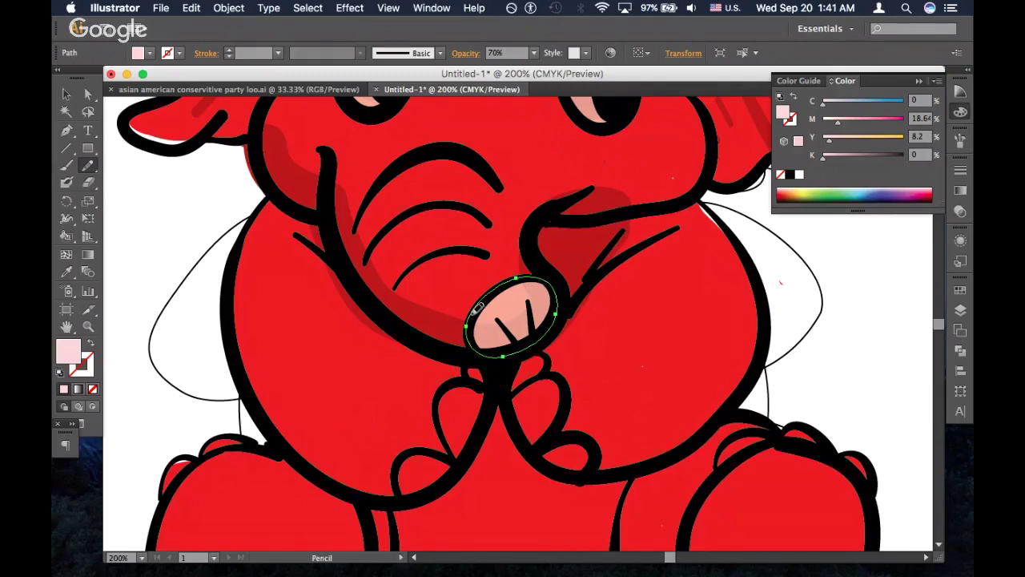
key("super+minus")
key("super+minus")
left_click(681, 360, "super")
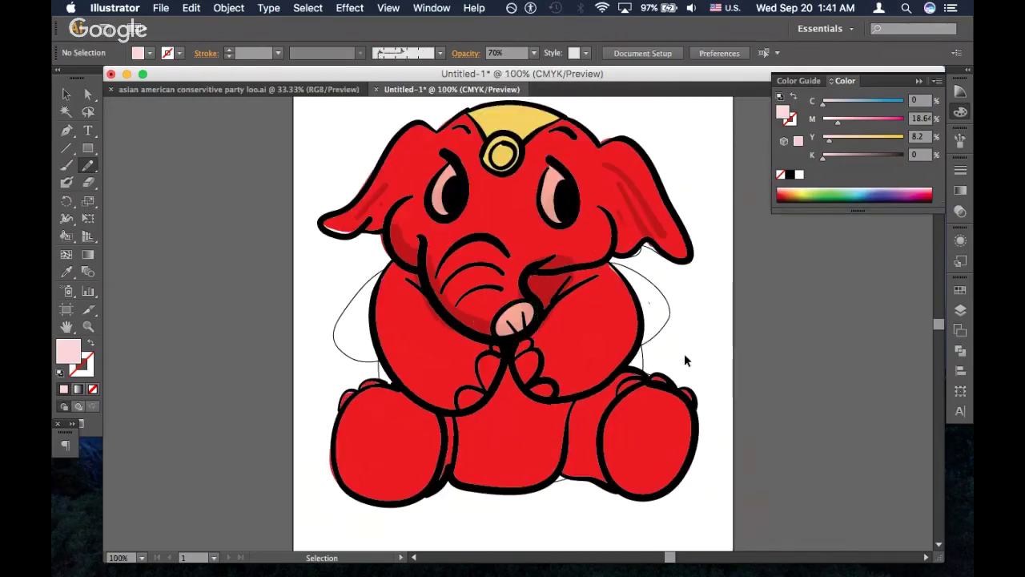
Isolate the red compound path and delete its stray speck outside the body beside the right arm
key("super+equal")
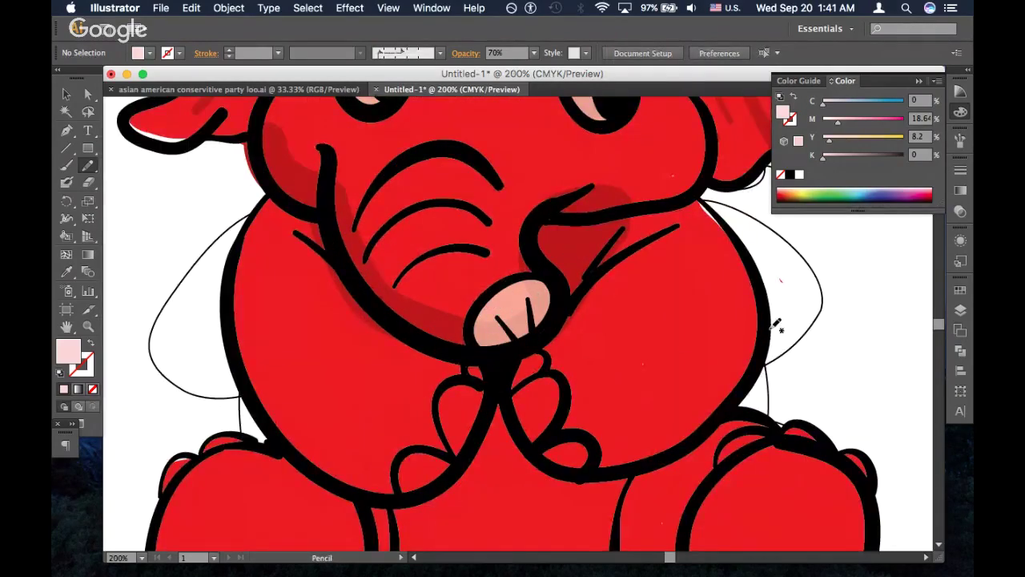
key("v")
left_click(783, 282)
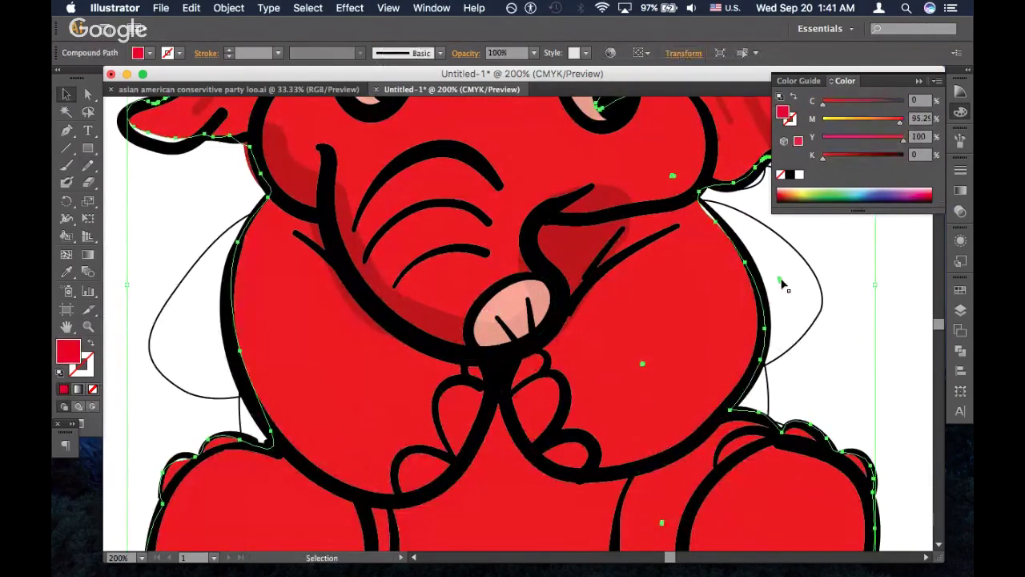
double_click(784, 284)
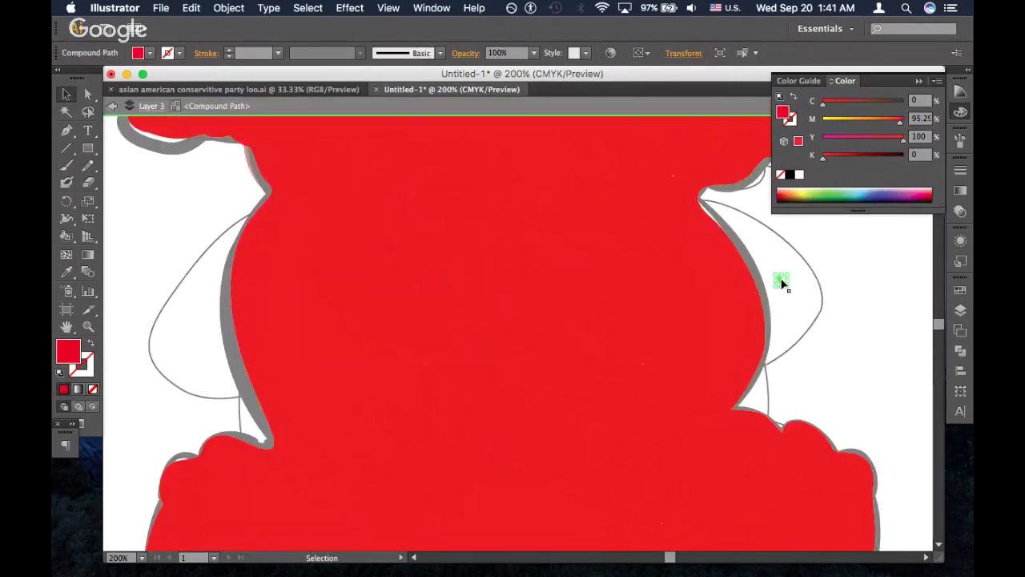
scroll(499, 262, "left", 6)
key("a")
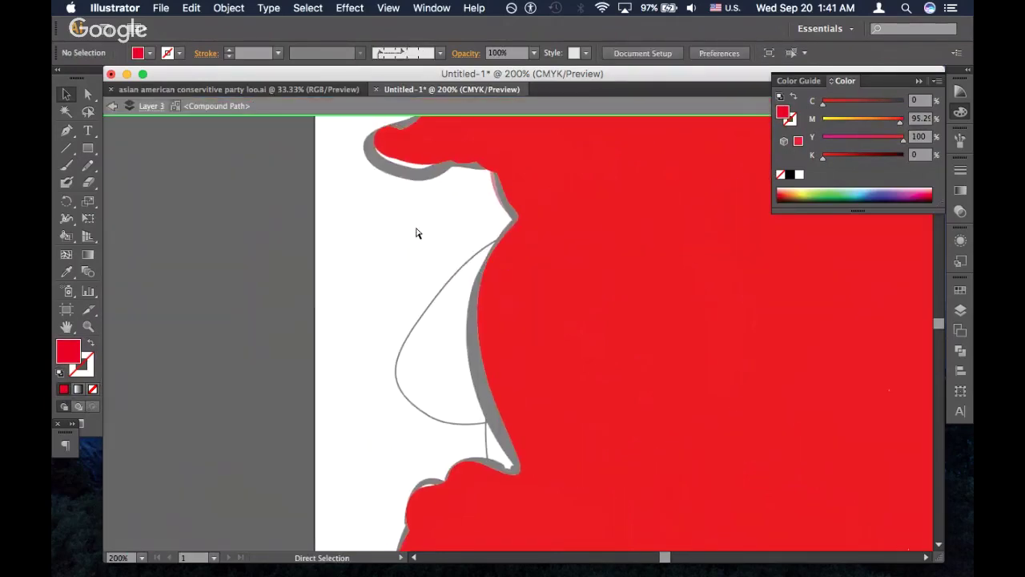
key("super+minus")
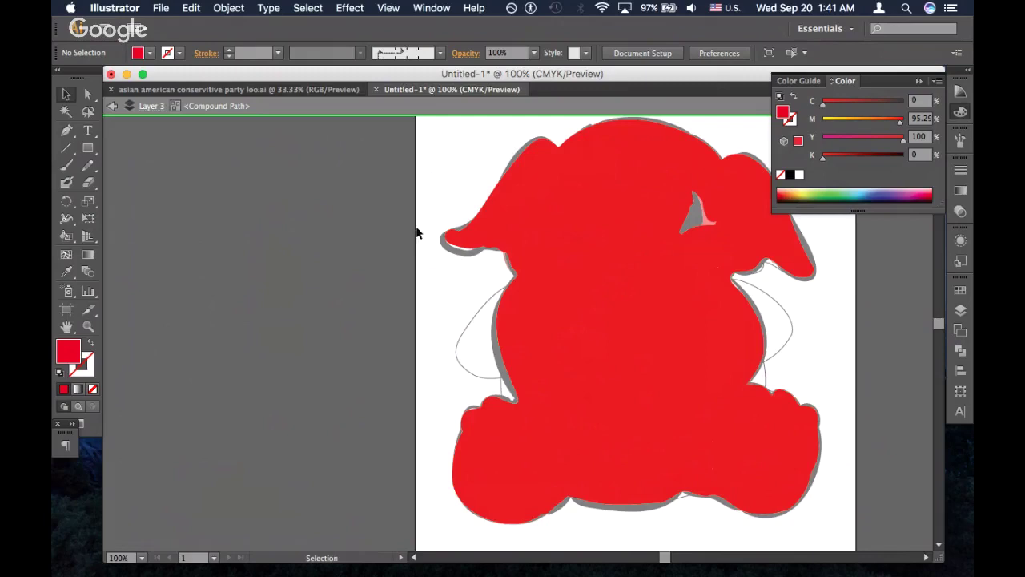
scroll(440, 222, "right", 2)
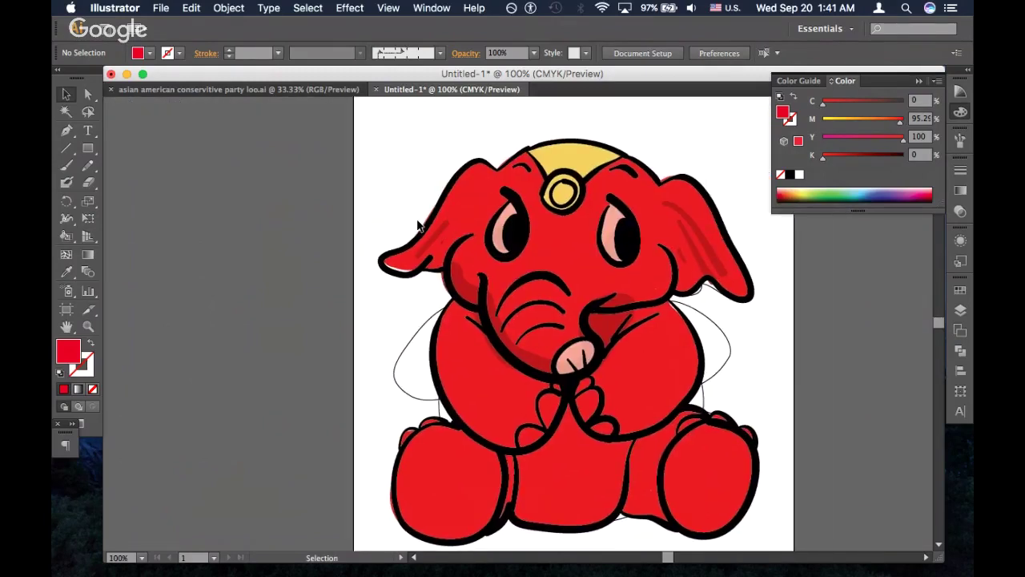
Extend the red fill to the outline along the left ear's lower tip with the Pencil tool, and deselect it
left_click(464, 214)
key("n")
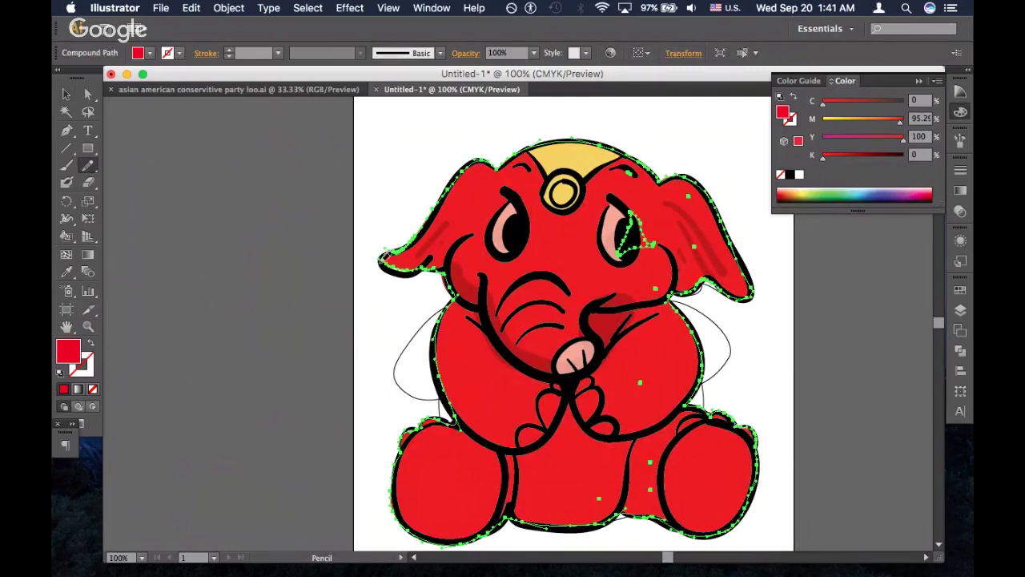
mouse_move(405, 267)
left_mouse_down()
mouse_move(446, 261)
mouse_move(459, 293)
mouse_move(439, 323)
left_mouse_up()
left_click(416, 308, "ctrl")
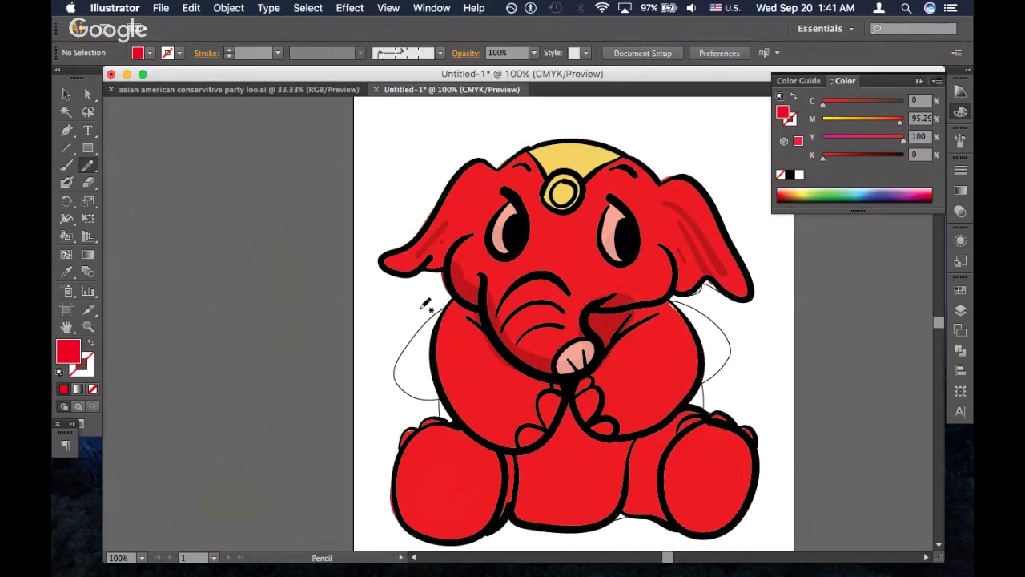
Draw a closed Pencil shape around the nails of the left hand and fill it with the cap's yellow (C 4.5, M 16.24, Y 78.03)
scroll(422, 293, "down", 2)
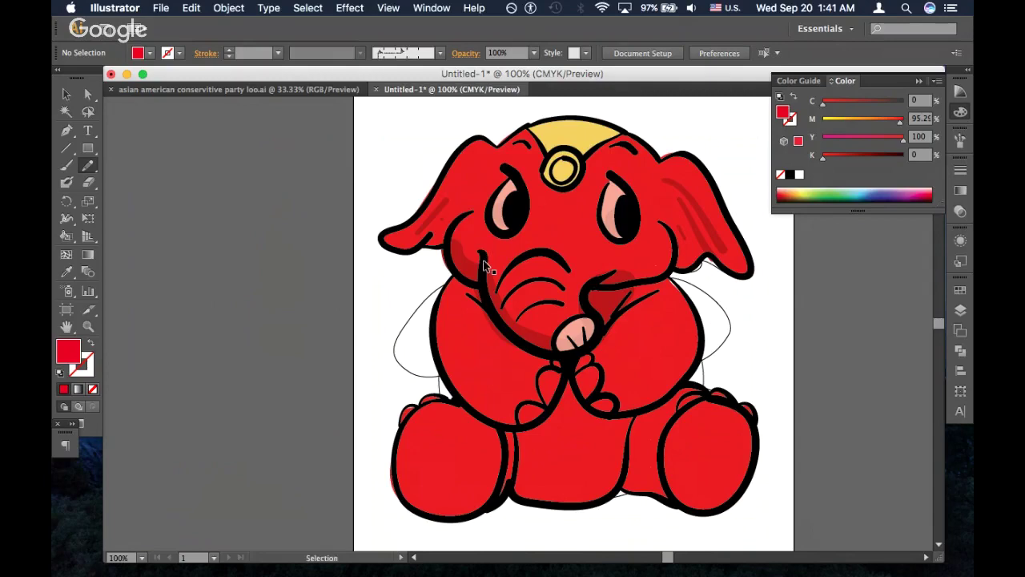
key("ctrl+equal")
key("ctrl+equal")
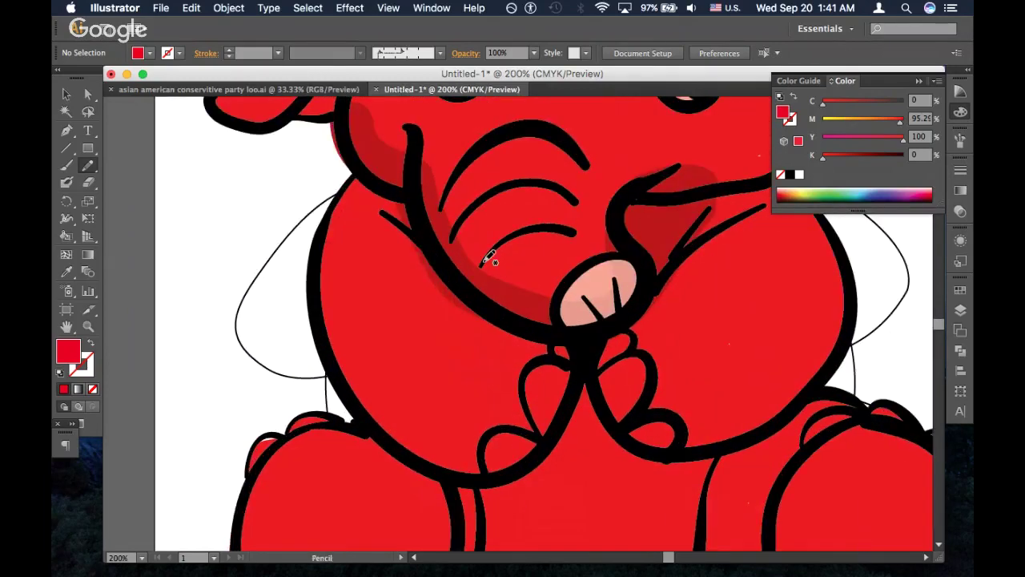
scroll(480, 321, "right", 3)
mouse_move(442, 445)
left_mouse_down()
mouse_move(426, 371)
mouse_move(469, 347)
mouse_move(475, 392)
mouse_move(457, 440)
mouse_move(408, 481)
mouse_move(391, 483)
mouse_move(385, 438)
mouse_move(444, 436)
left_mouse_up()
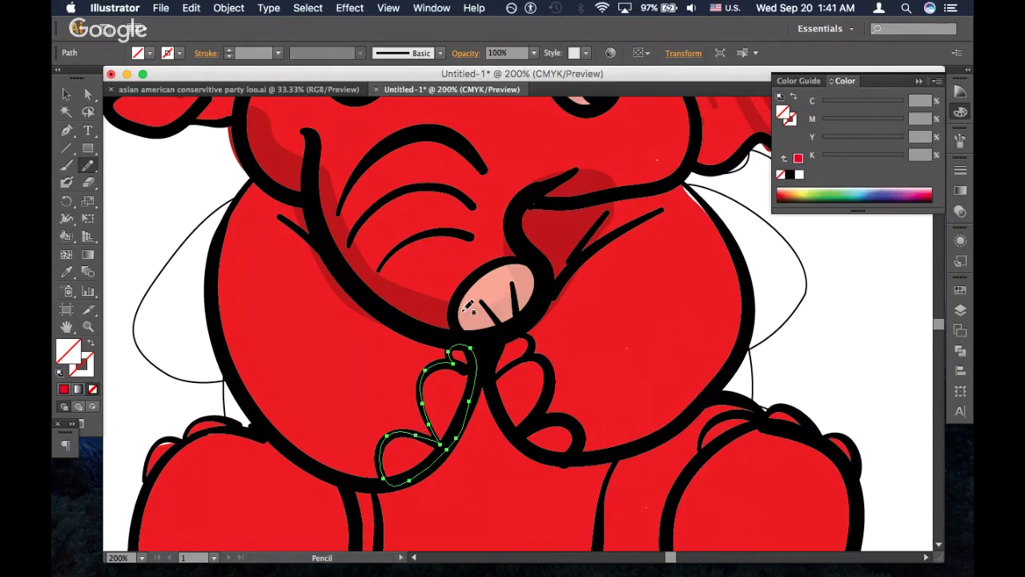
scroll(469, 307, "up", 3)
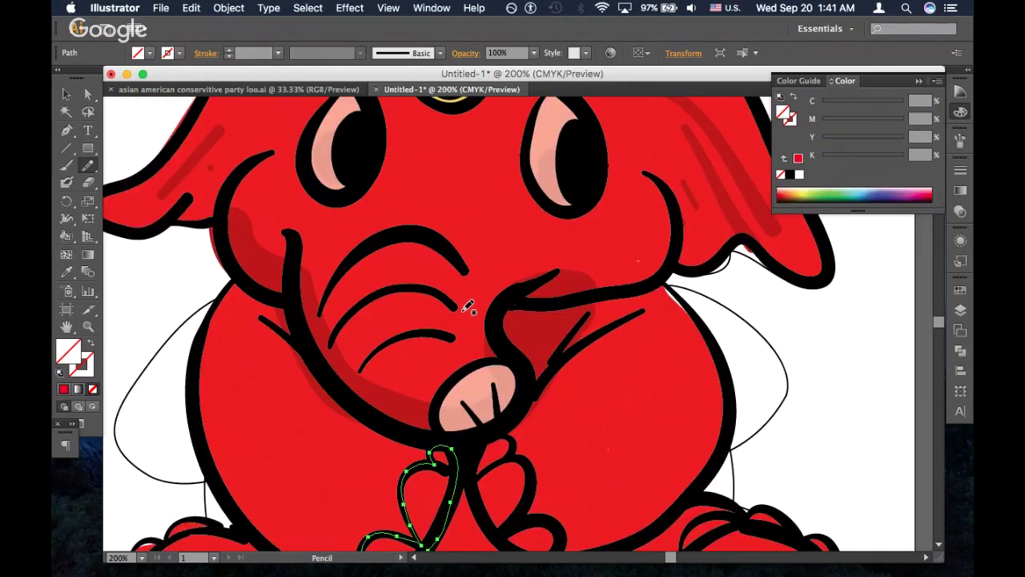
scroll(468, 306, "up", 1)
key("i")
left_click(455, 105)
scroll(465, 232, "down", 4)
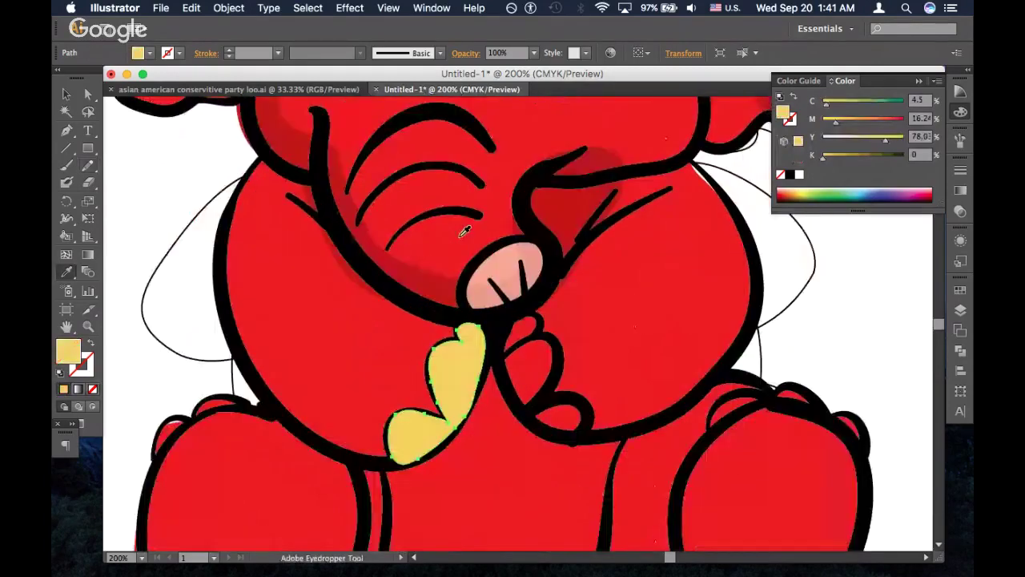
Send the yellow nail shape on the left hand behind the black outlines, and deselect it
key("super+shift+[")
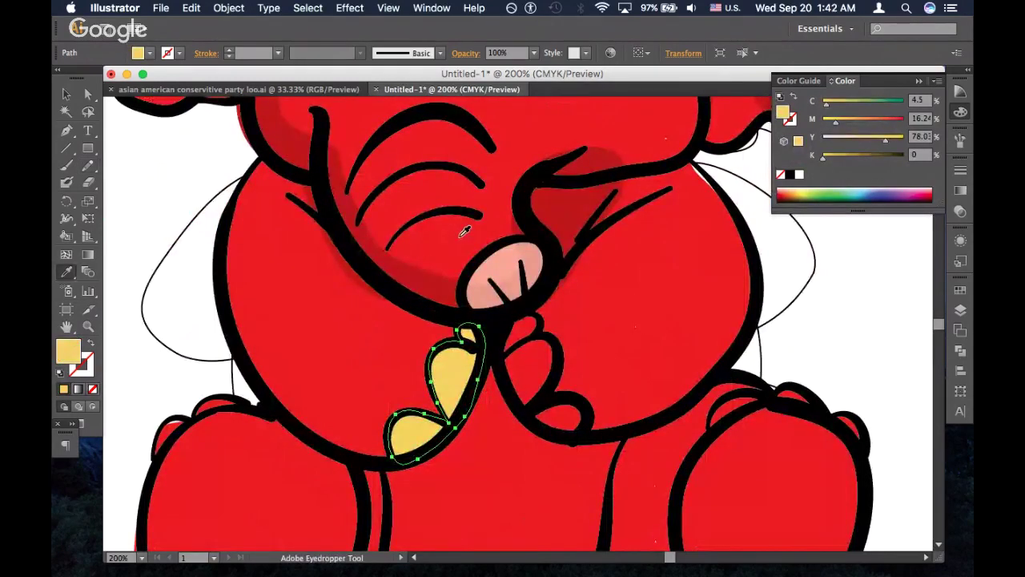
key("super")
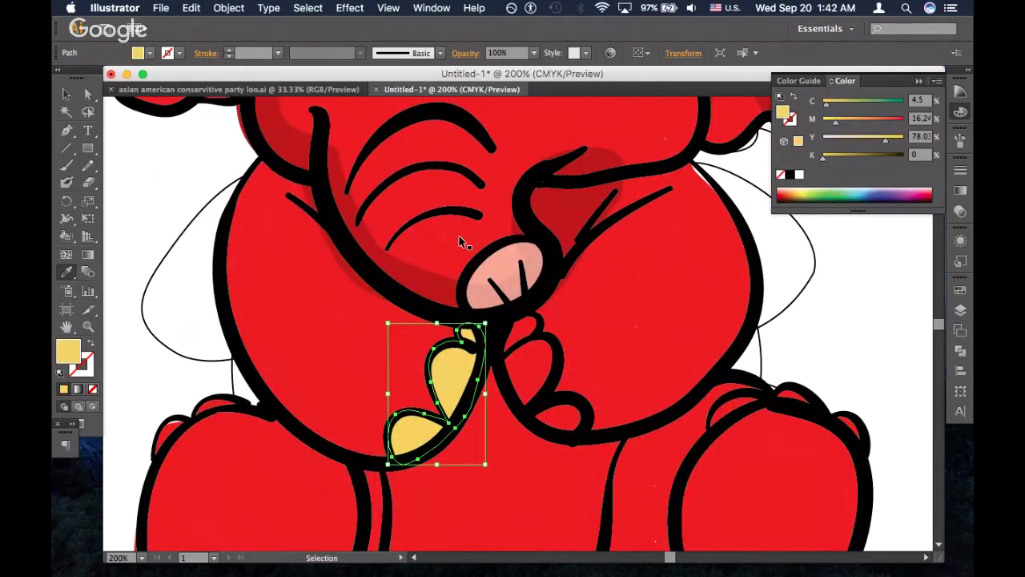
left_click(799, 323, "super")
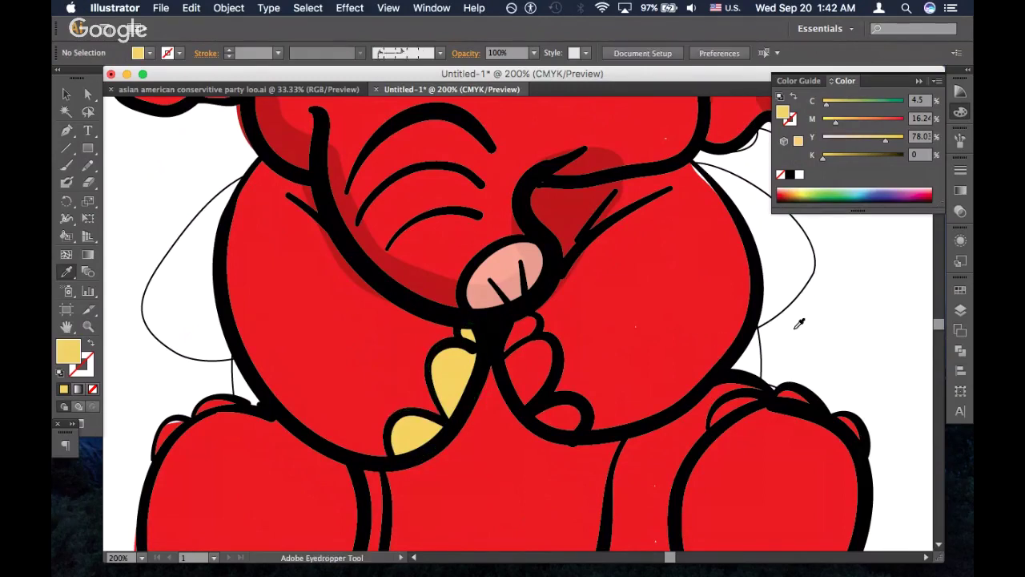
Draw a closed Pencil shape around the right hand's nails, filled with the left nails' yellow and placed behind the outlines
key("n")
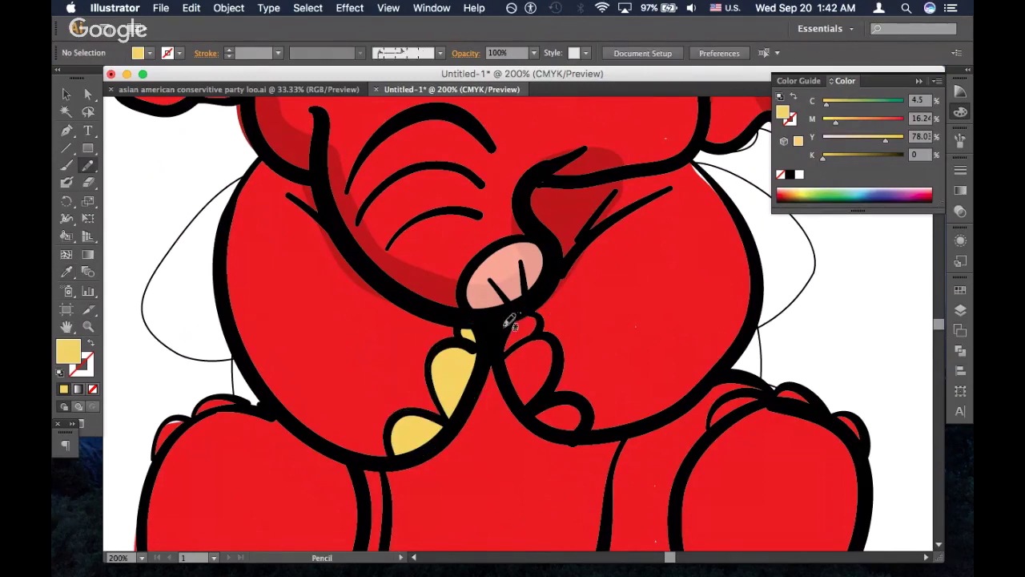
mouse_move(505, 323)
left_mouse_down()
mouse_move(502, 366)
mouse_move(521, 402)
mouse_move(545, 428)
mouse_move(582, 434)
mouse_move(588, 415)
mouse_move(573, 396)
mouse_move(542, 399)
mouse_move(558, 353)
mouse_move(523, 307)
left_mouse_up()
key("i")
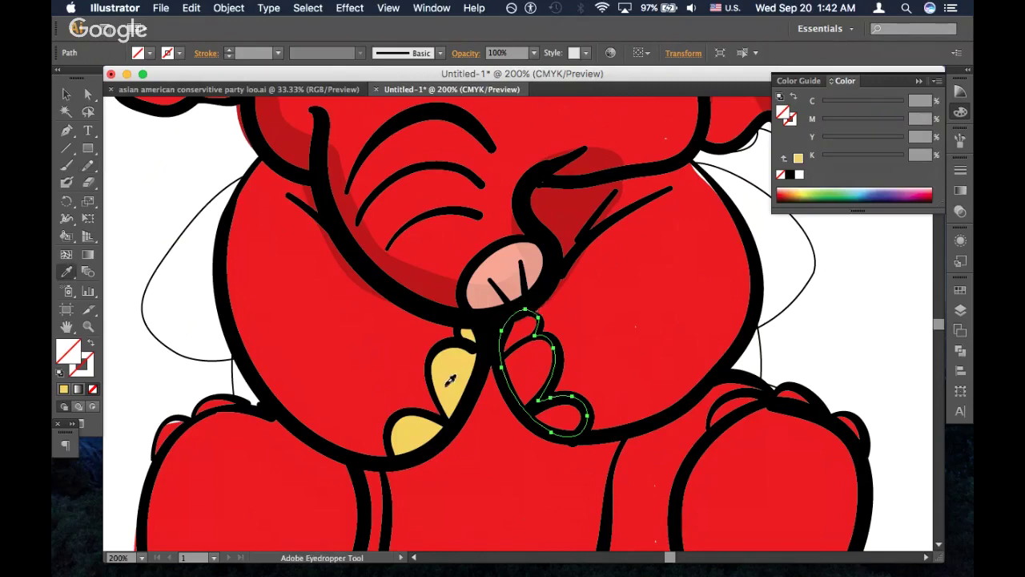
left_click(450, 379)
key("v")
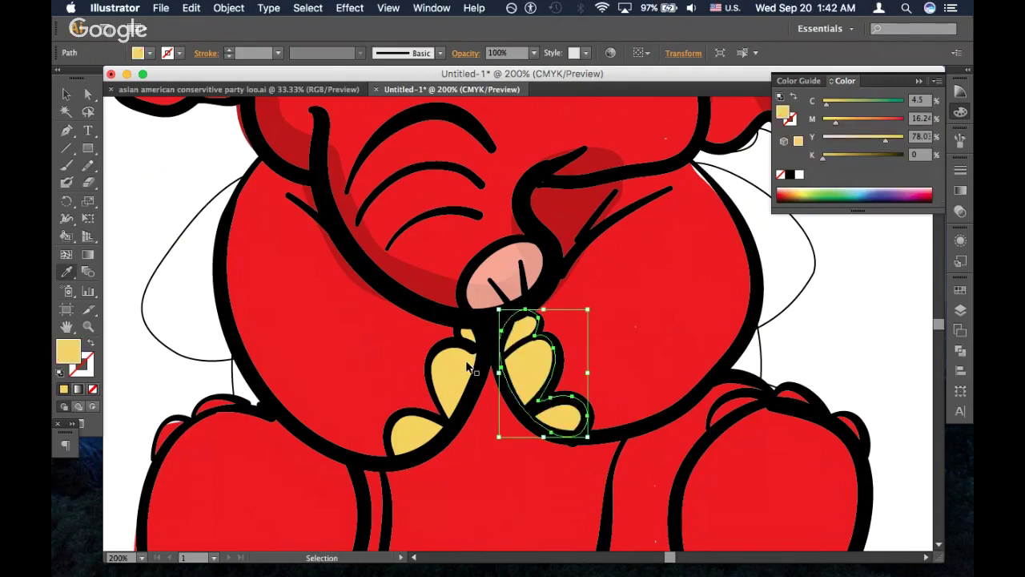
left_click(808, 325)
Draw a closed Pencil shape around the three toenails along the upper edge of the right foot
key("super+equal")
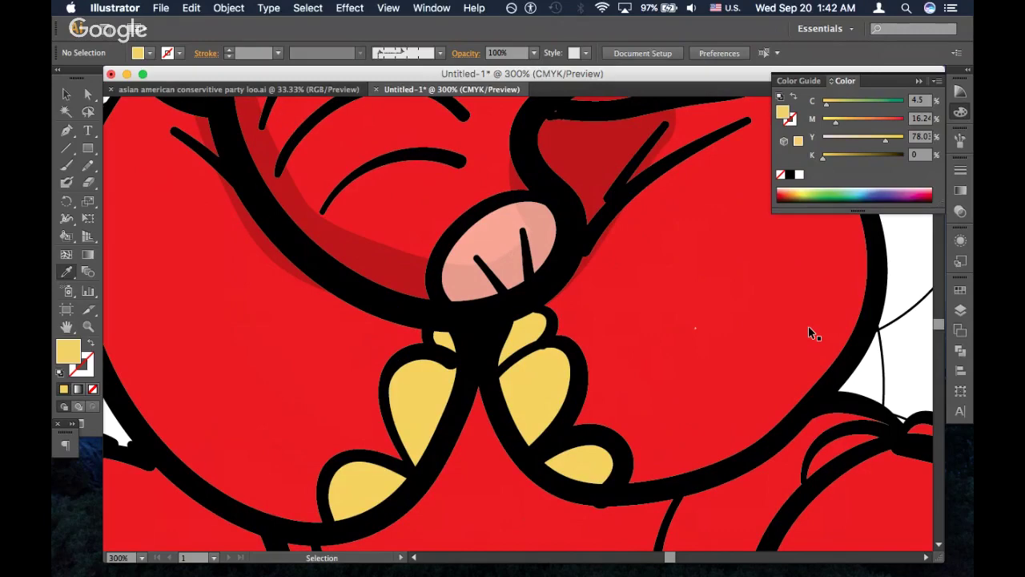
key("super+minus")
key("super+minus")
key("i")
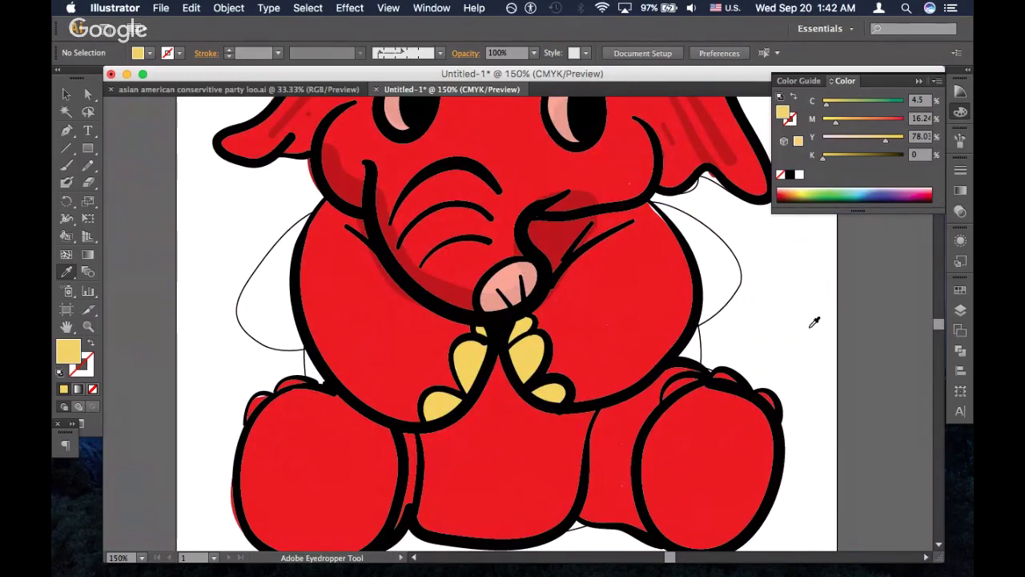
scroll(721, 390, "down", 5)
scroll(722, 390, "right", 10)
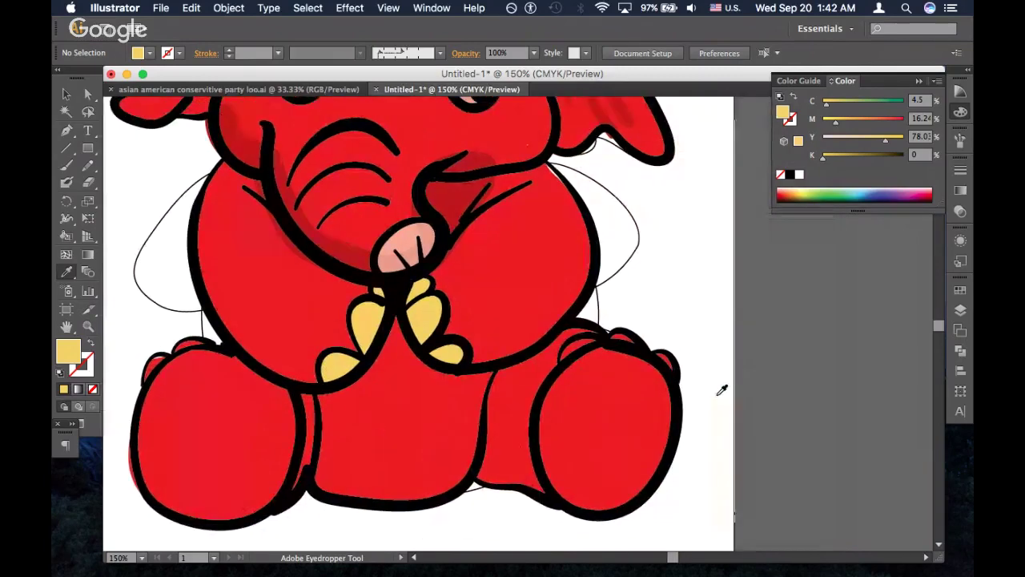
key("n")
key("super+equal")
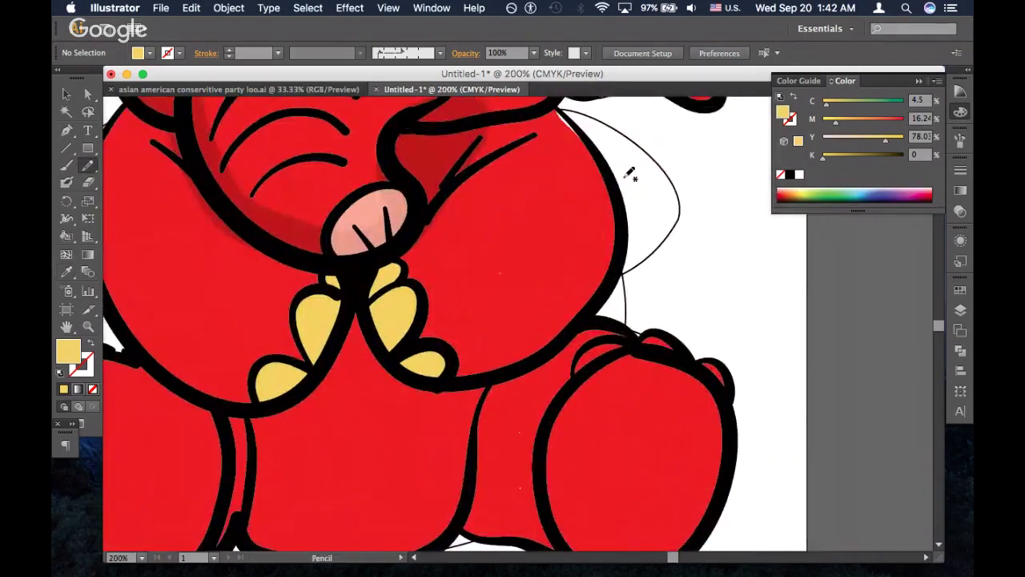
scroll(630, 175, "down", 2)
scroll(630, 175, "right", 6)
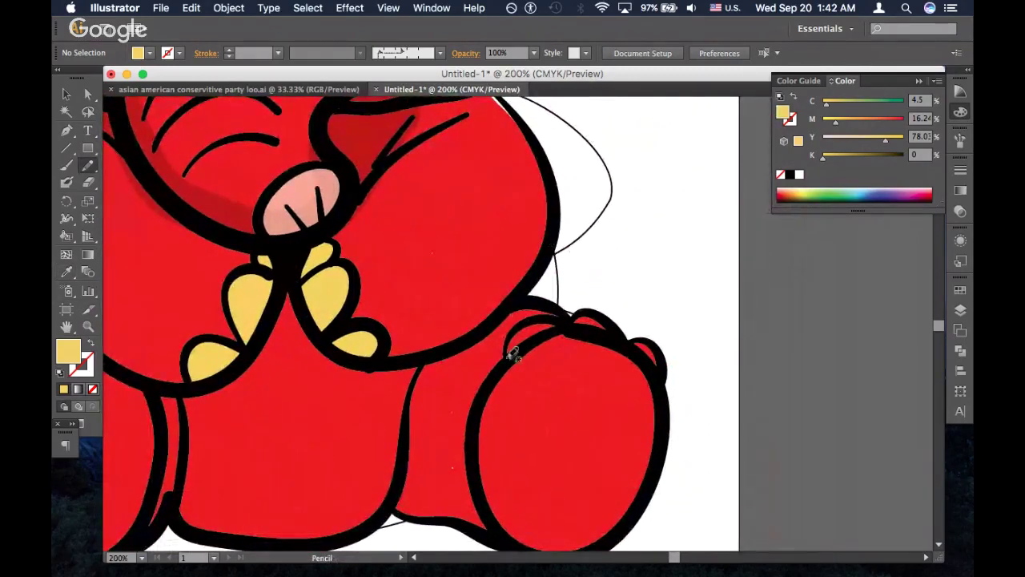
mouse_move(506, 358)
left_mouse_down()
mouse_move(531, 317)
mouse_move(599, 316)
mouse_move(623, 339)
mouse_move(654, 344)
mouse_move(662, 369)
mouse_move(604, 335)
mouse_move(509, 349)
left_mouse_up()
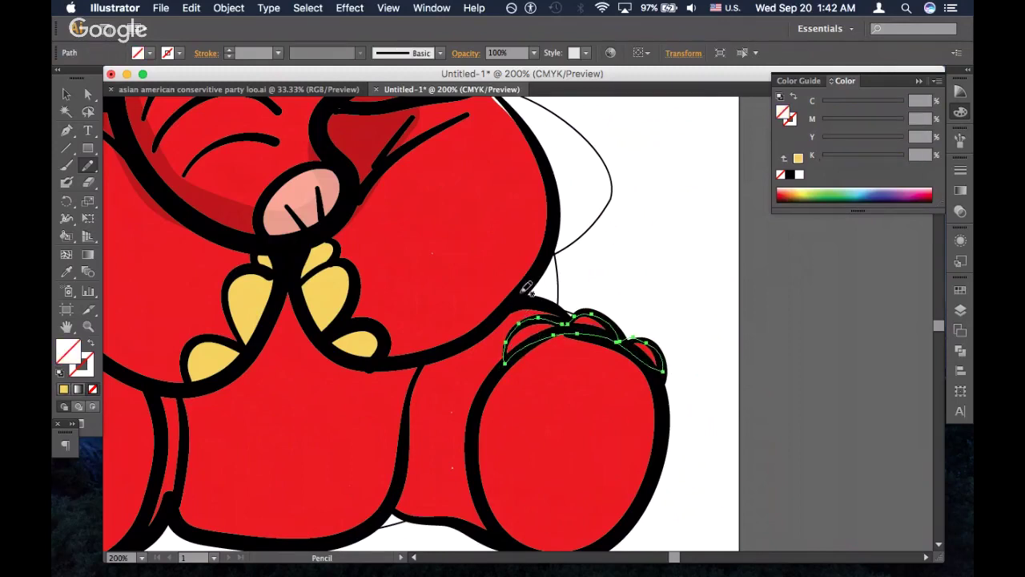
Fill the right foot's toenail shape with the hand nails' yellow (C 4.5, M 16.24, Y 78.03) and send it behind the outlines
key("i")
left_click(325, 287)
left_click(444, 229)
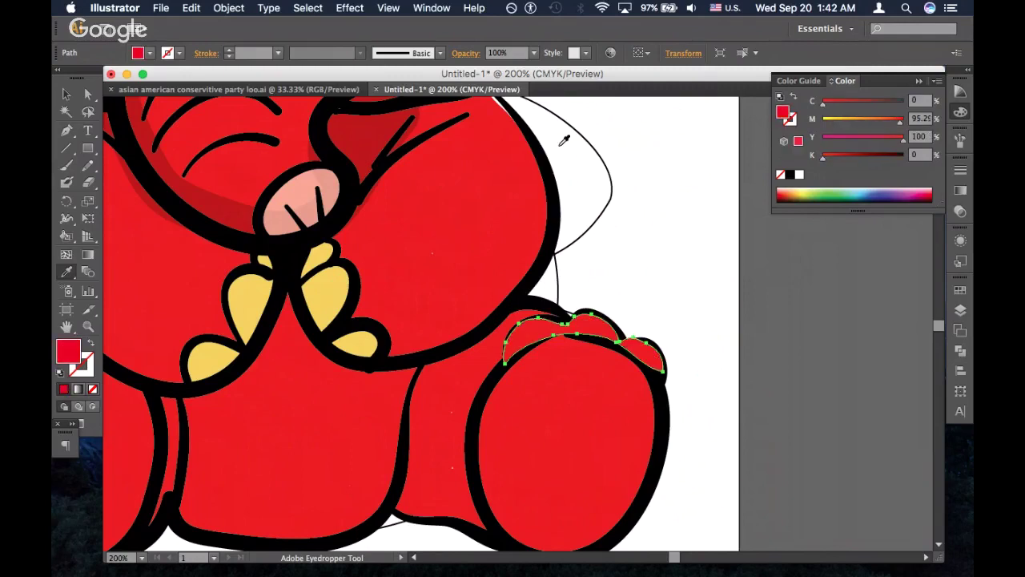
left_click(321, 294)
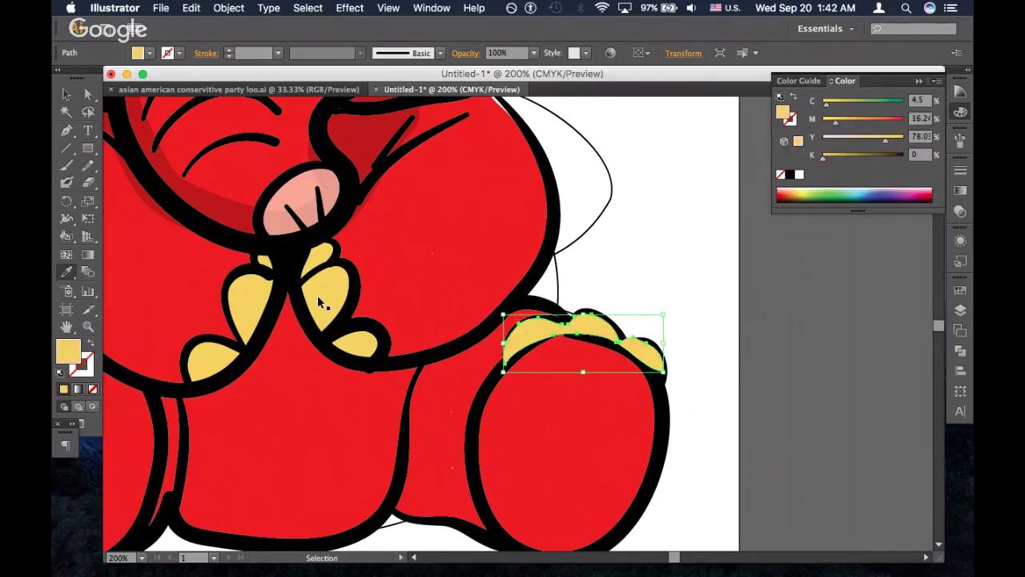
key("shift+super+[")
left_click(708, 338, "super")
Draw a closed Pencil shape around the toenails along the upper edge of the left foot
scroll(713, 333, "left", 2)
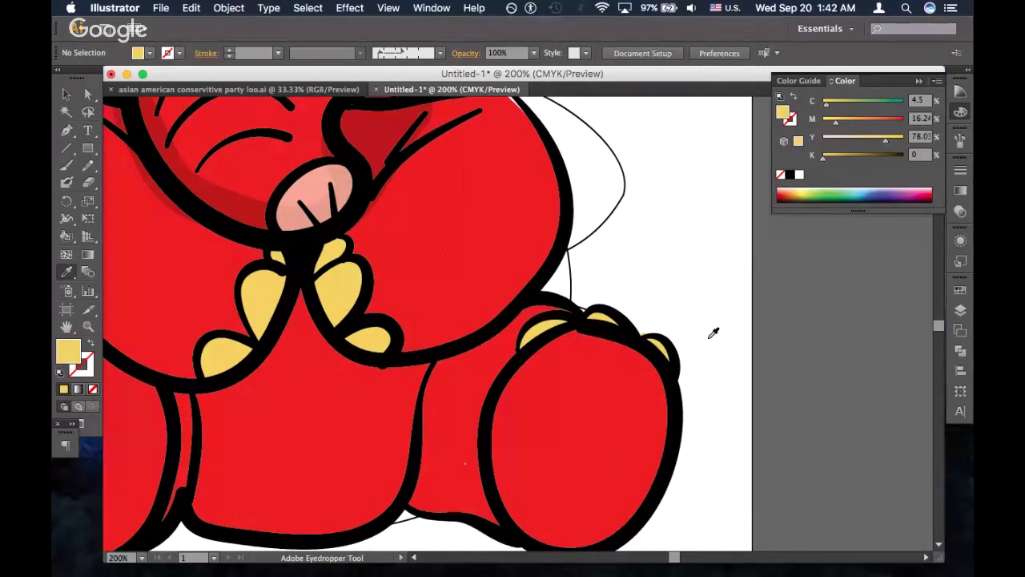
scroll(713, 334, "left", 10)
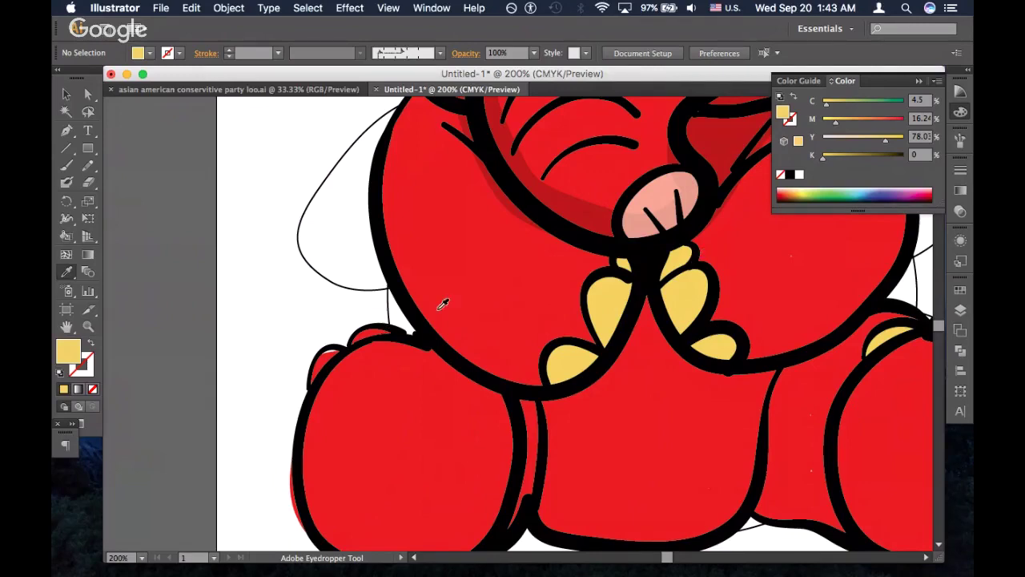
scroll(412, 306, "left", 5)
scroll(413, 306, "down", 4)
key("n")
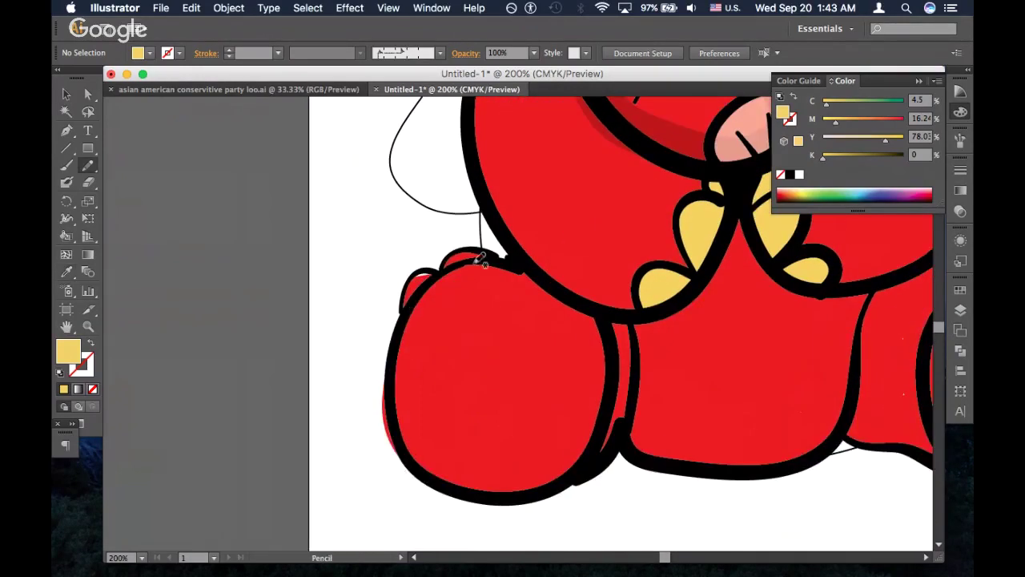
mouse_move(406, 314)
left_mouse_down()
mouse_move(425, 282)
mouse_move(453, 266)
mouse_move(512, 261)
mouse_move(456, 254)
mouse_move(410, 290)
mouse_move(402, 317)
left_mouse_up()
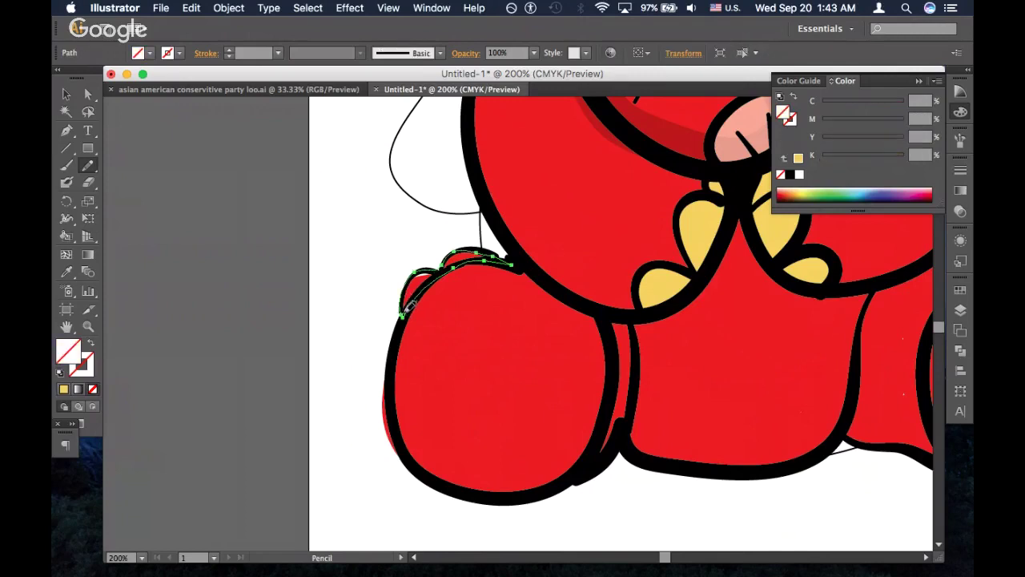
Fill the left foot's toenail shape with the hand nails' yellow, place it behind the black outlines, and deselect it
key("i")
left_click(660, 280)
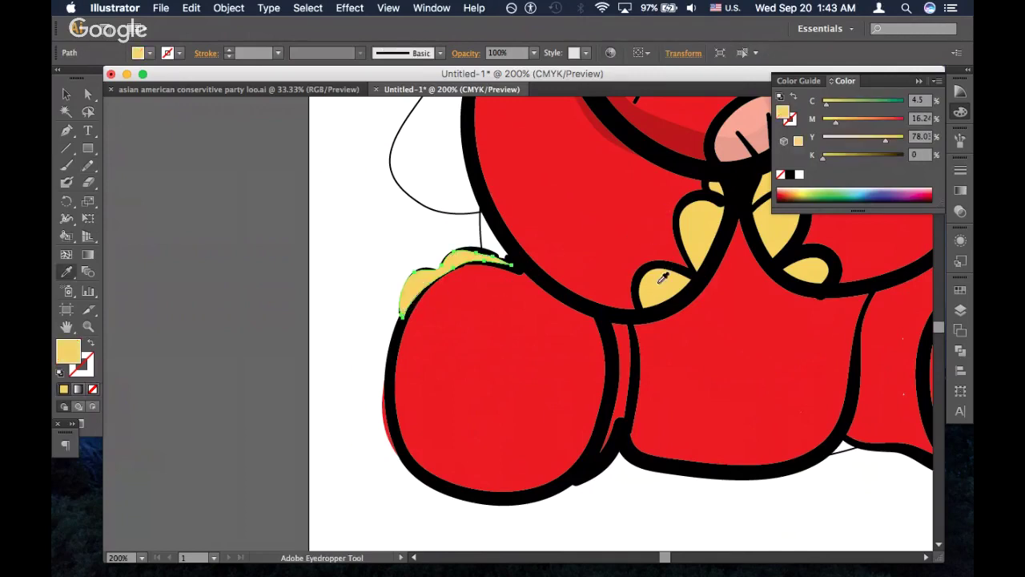
key("v")
left_click(232, 291)
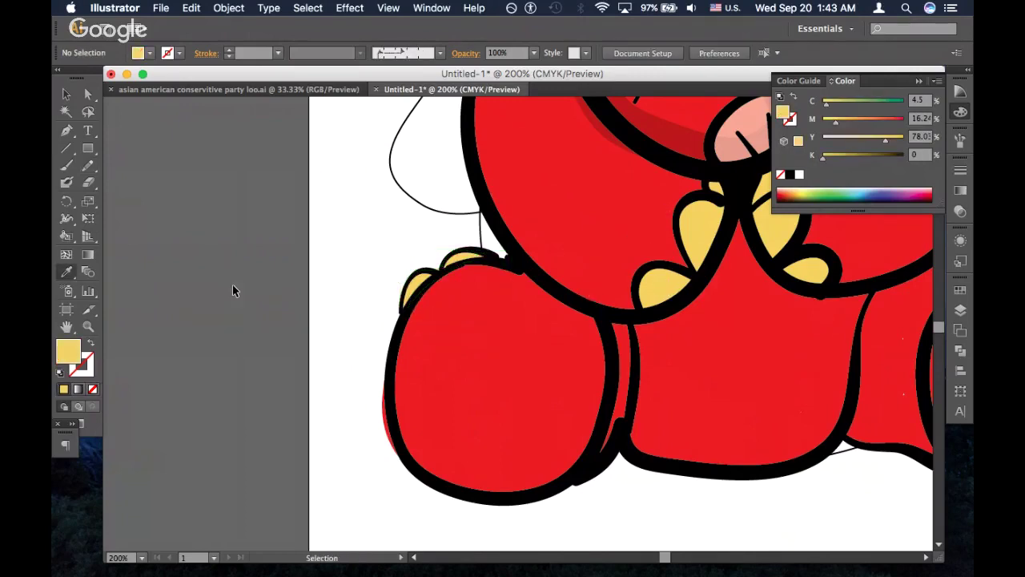
Redraw the red fill's outer edge along the left foot with the Pencil tool so it stays within the outline, and deselect it
key("super+minus")
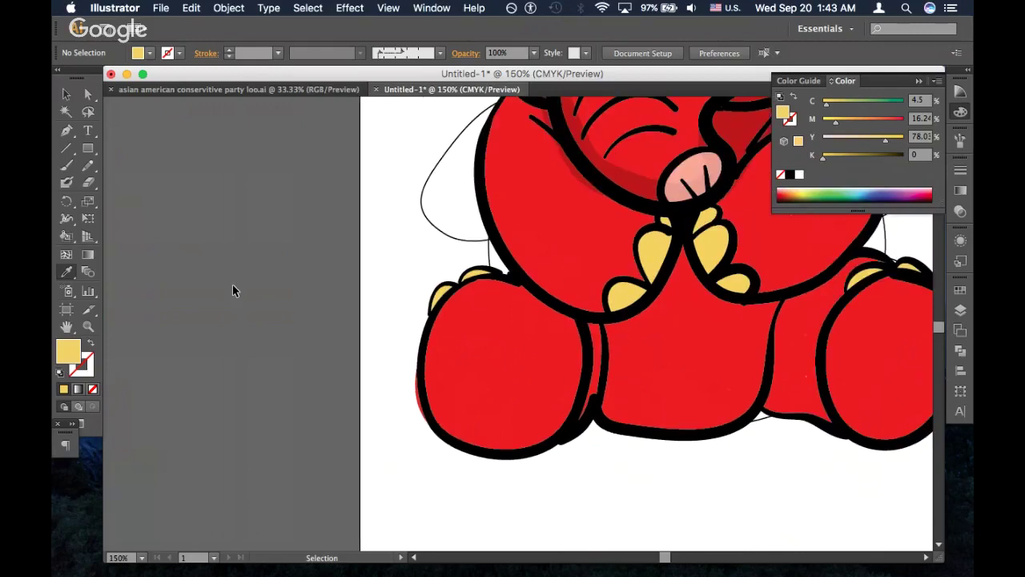
key("super+equal")
left_click(479, 321, "super")
key("n")
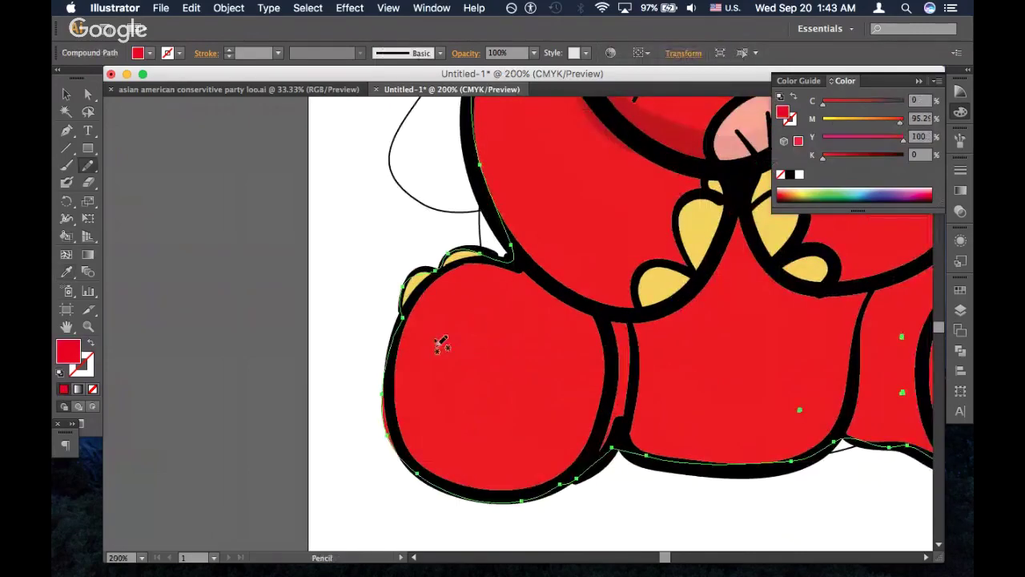
mouse_move(407, 316)
left_mouse_down()
mouse_move(393, 372)
mouse_move(402, 426)
mouse_move(425, 464)
mouse_move(461, 485)
left_mouse_up()
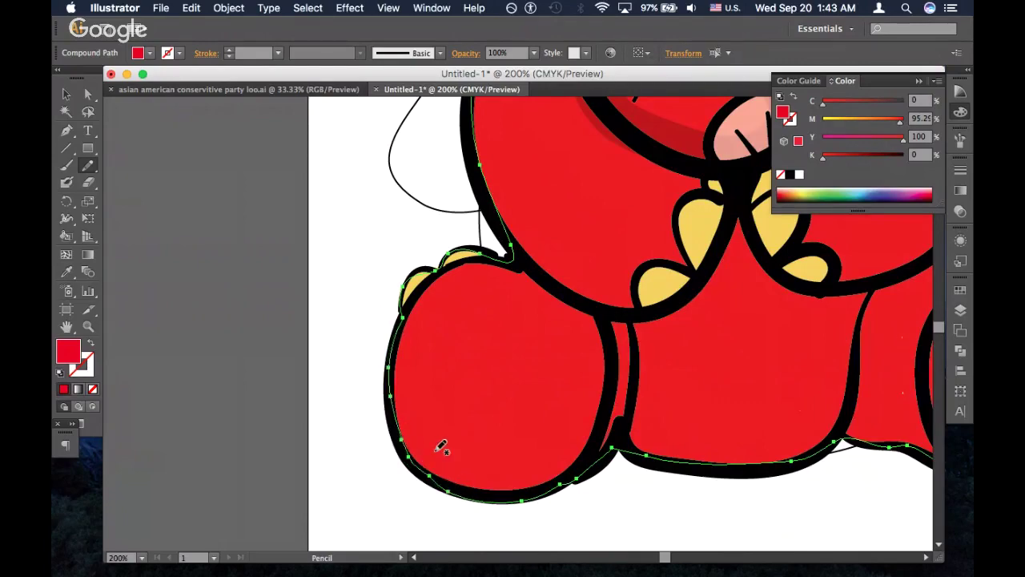
key("super+minus")
key("super+minus")
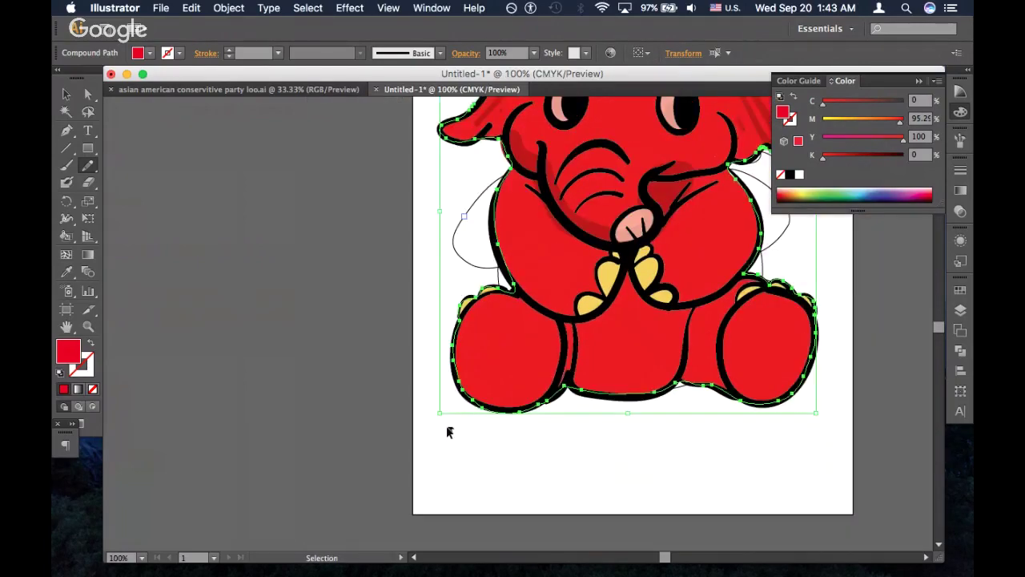
key("super+shift+a")
Redraw the black outline's outer edge where the left arm meets the left foot with the Pencil tool, and deselect it
scroll(301, 355, "up", 3)
scroll(300, 355, "right", 2)
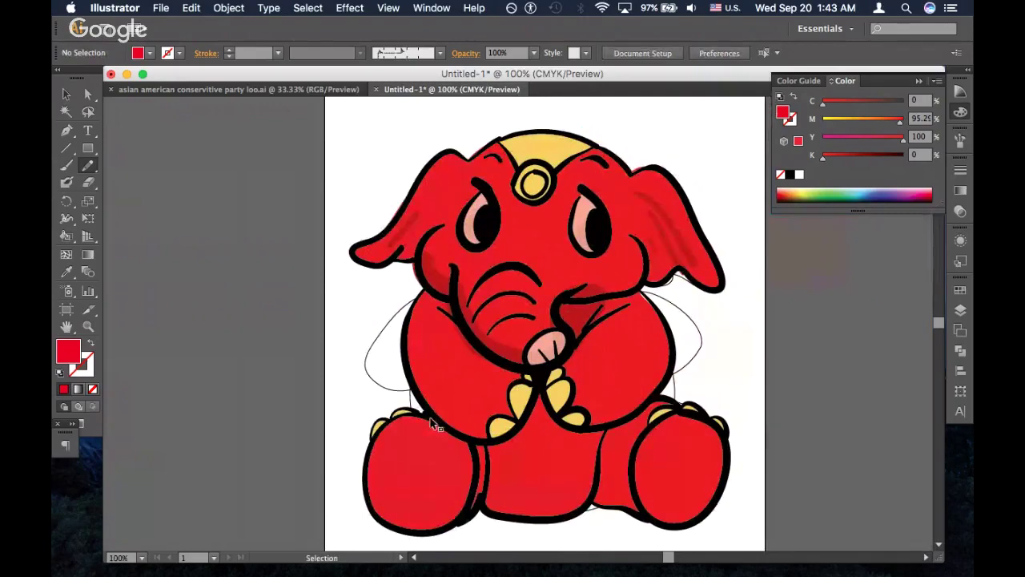
key("super+a")
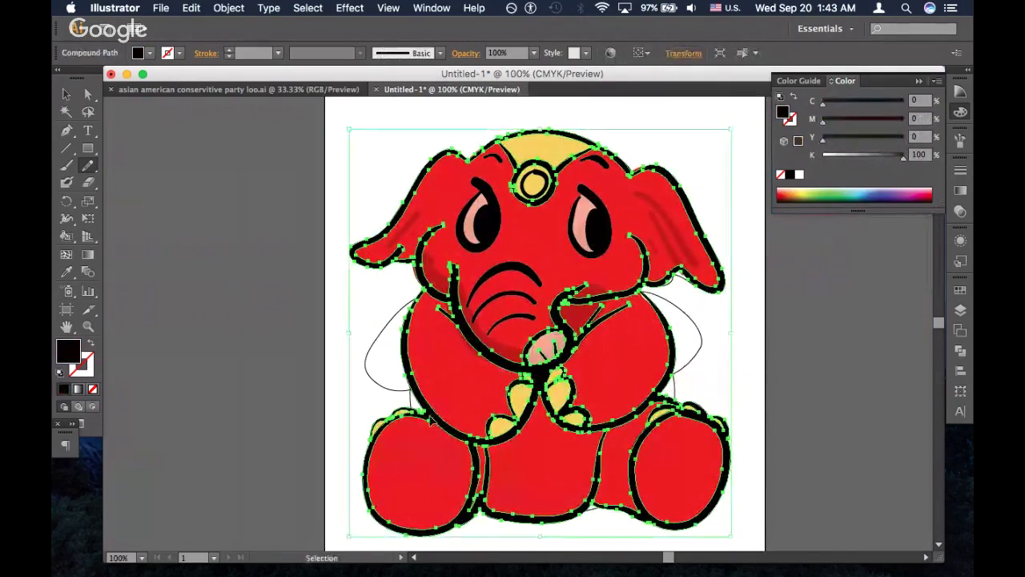
key("super+equal")
scroll(432, 422, "down", 5)
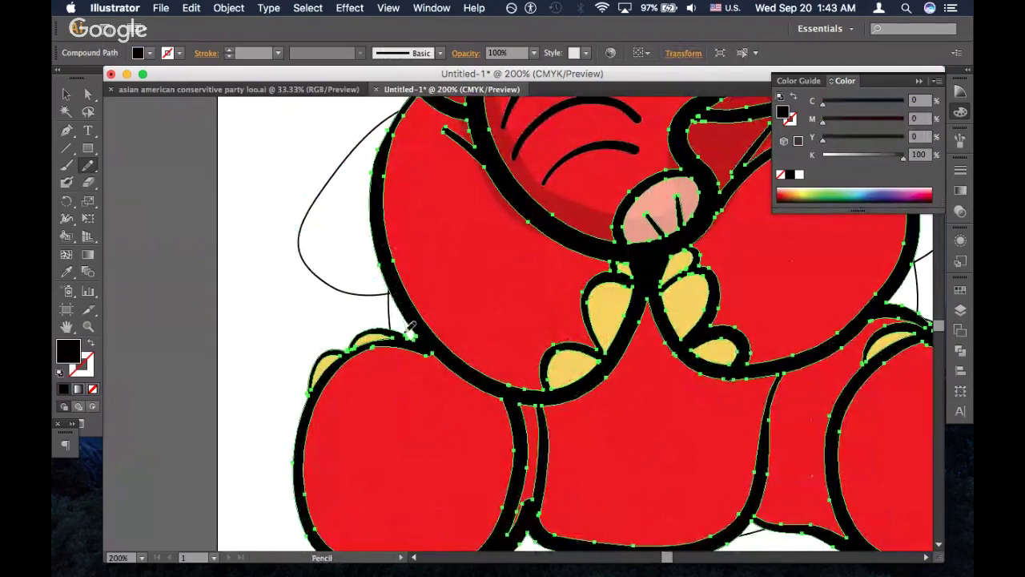
left_click(390, 312, "super")
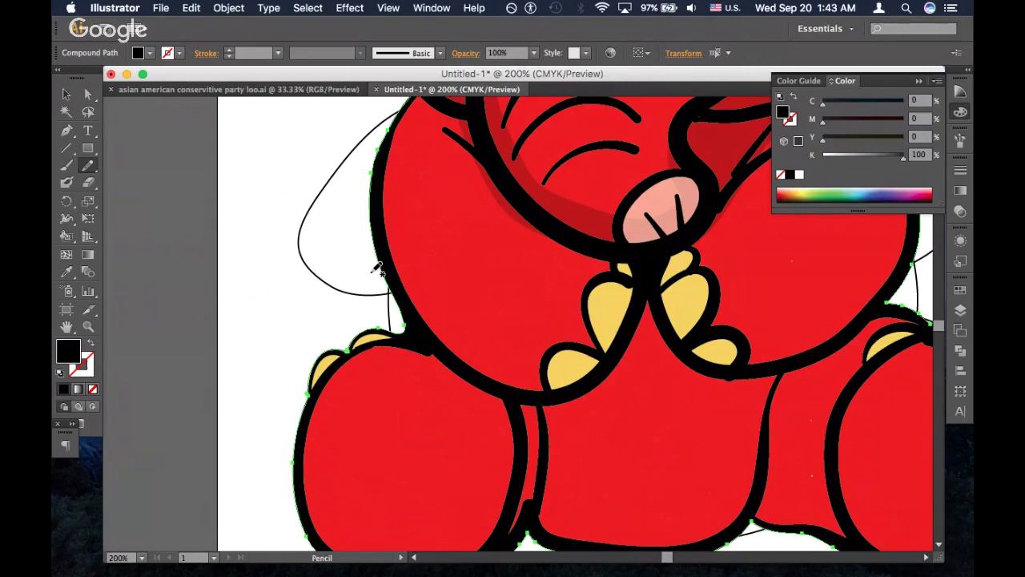
key("super+minus")
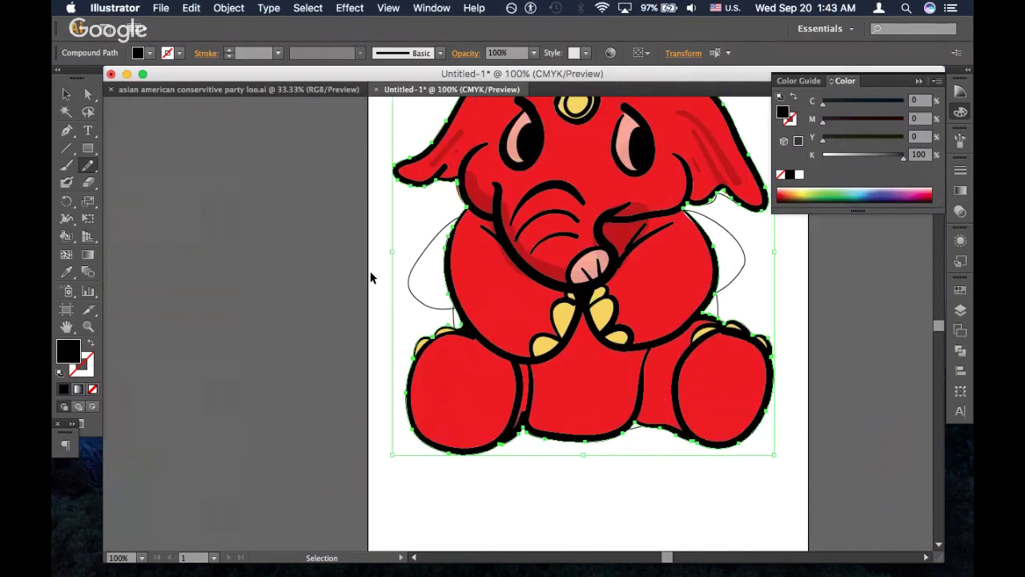
key("super+equal")
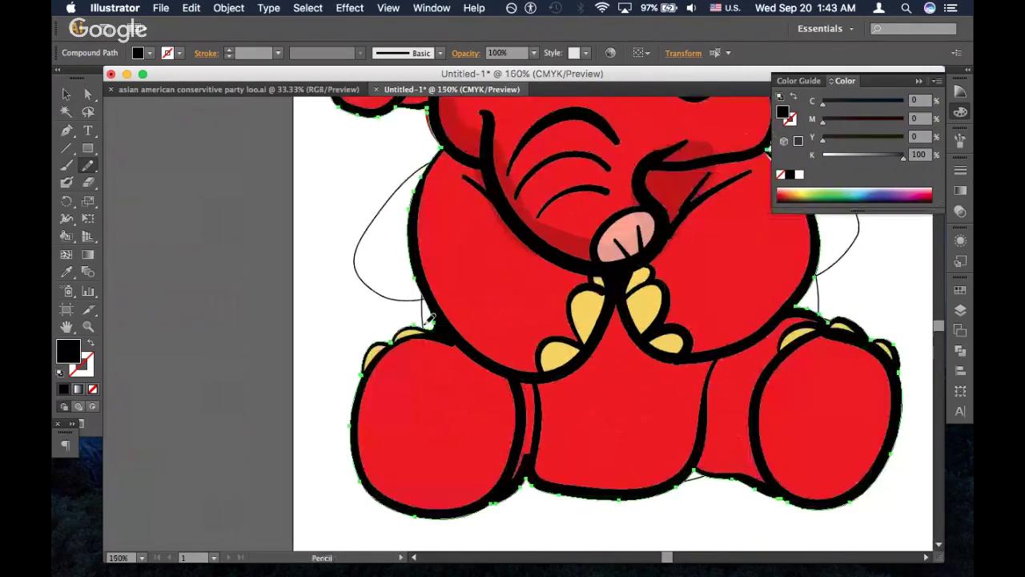
key("v")
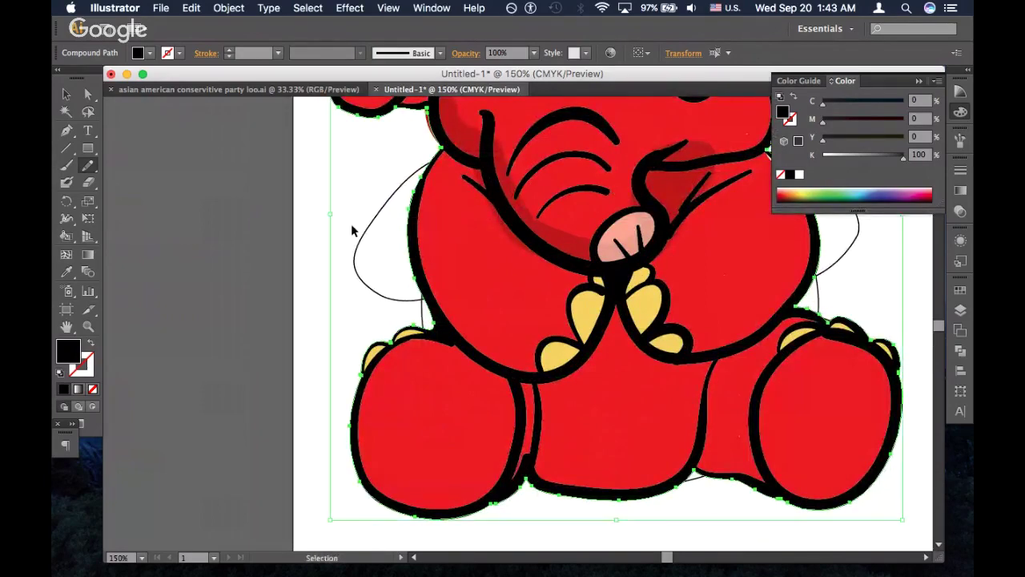
left_click(350, 229)
Hide Layer 1, which holds the thin sketch lines around the elephant
key("super+minus")
key("super+minus")
key("super+minus")
key("super+equal")
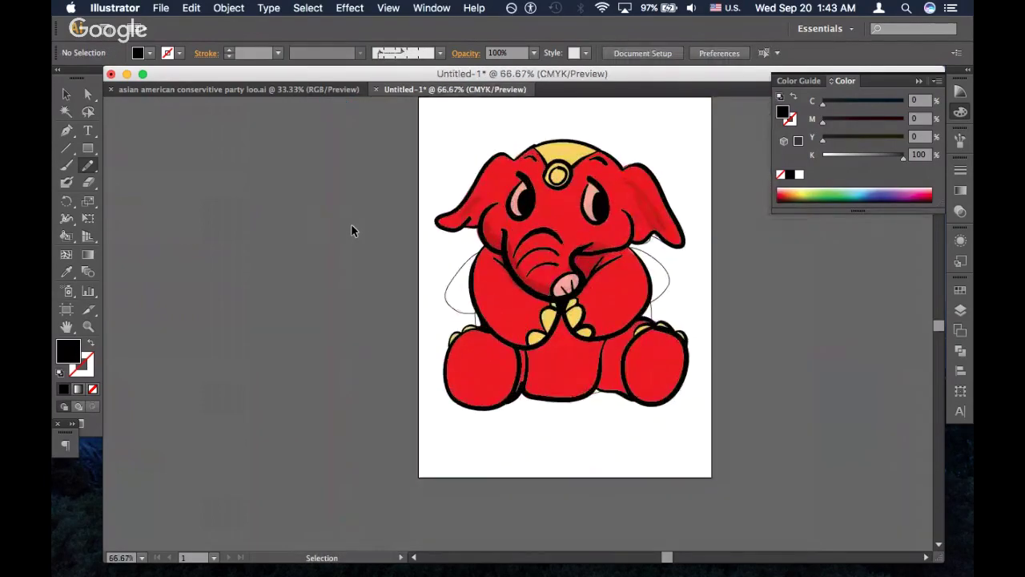
key("n")
scroll(596, 319, "right", 5)
scroll(596, 319, "up", 2)
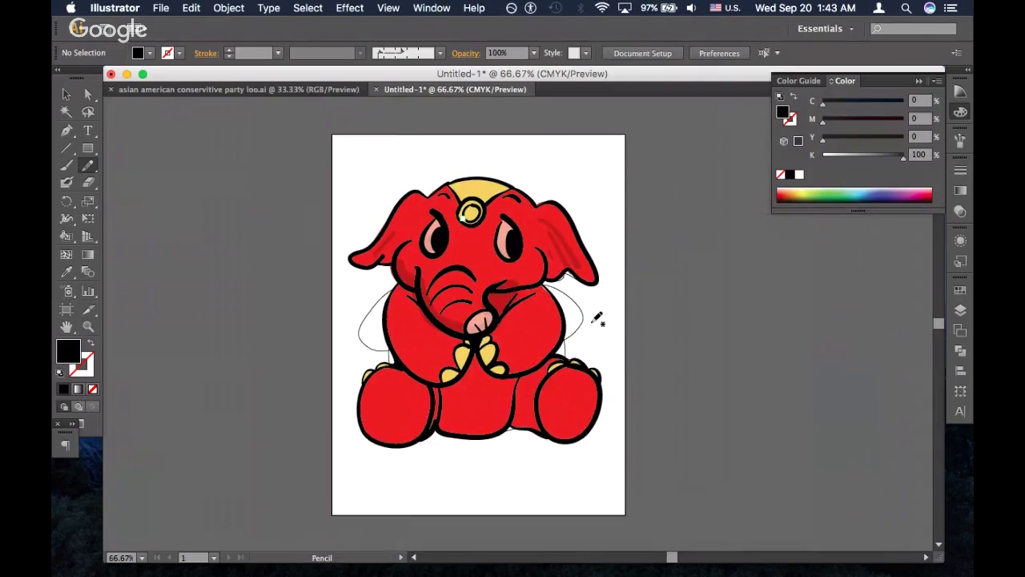
left_click(960, 310)
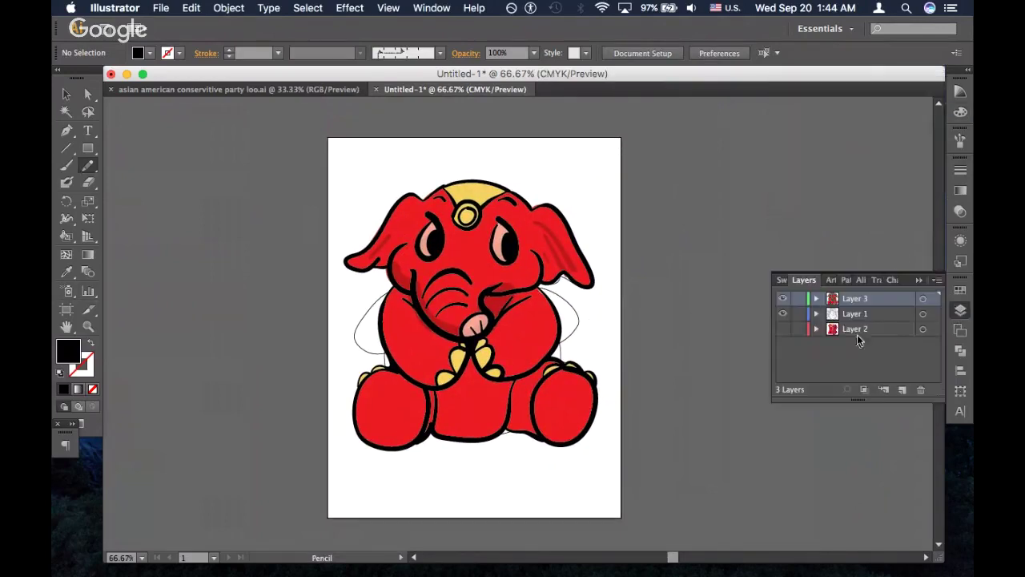
left_click(782, 314)
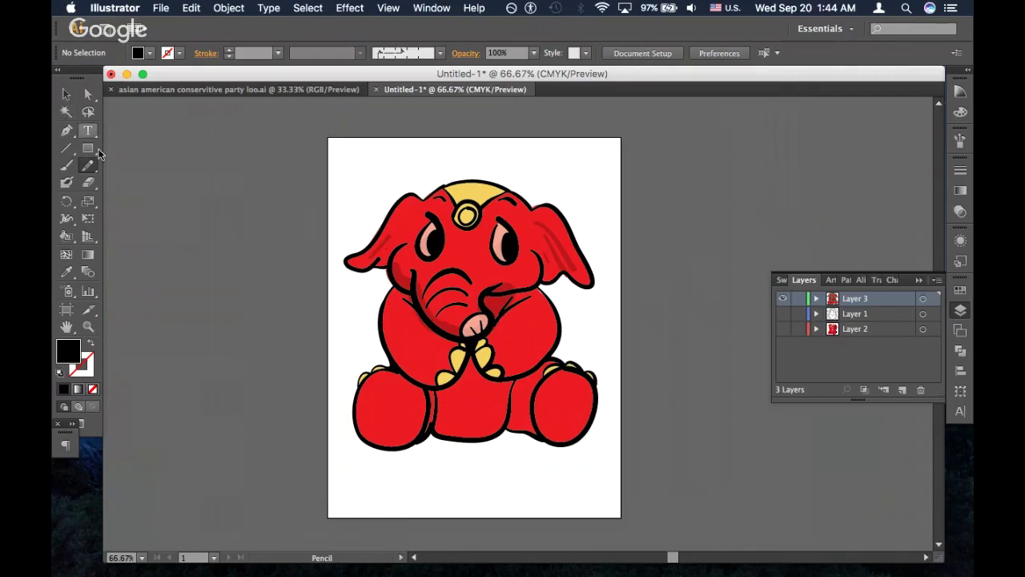
Paint a large black capital E with the Blob Brush in the white space below the elephant's left foot
left_click(67, 183)
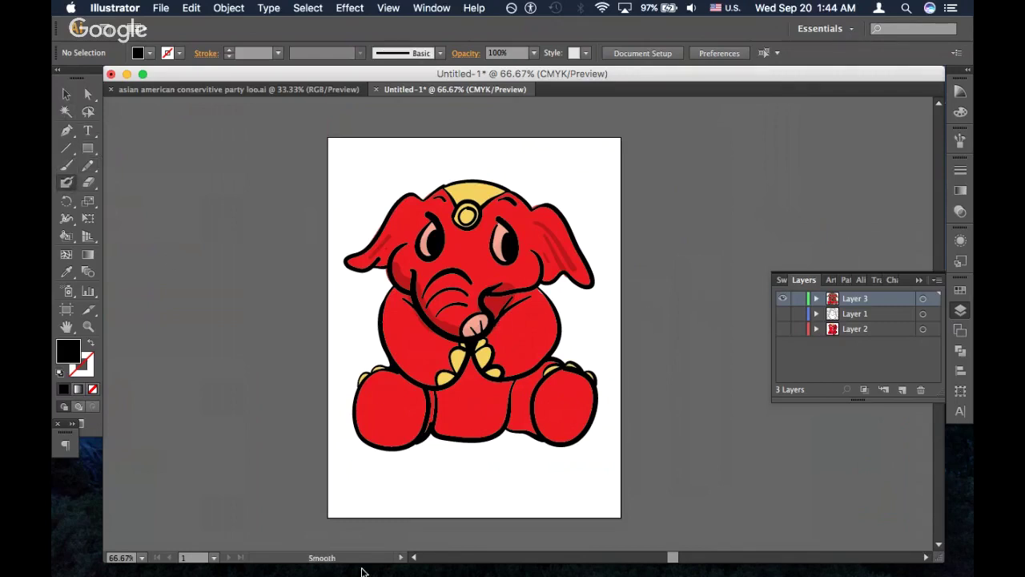
key("super+equal")
key("super+equal")
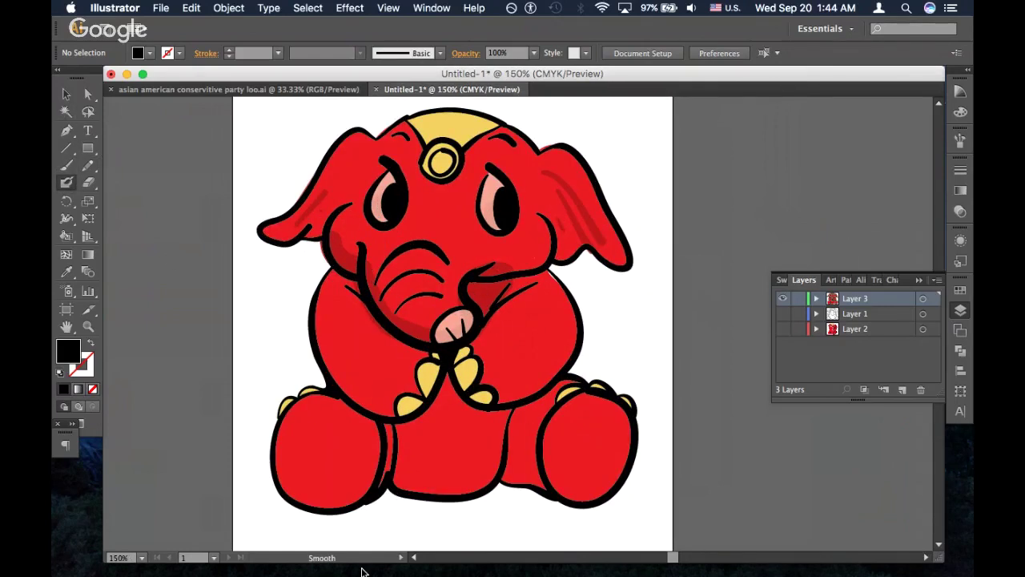
key("super+equal")
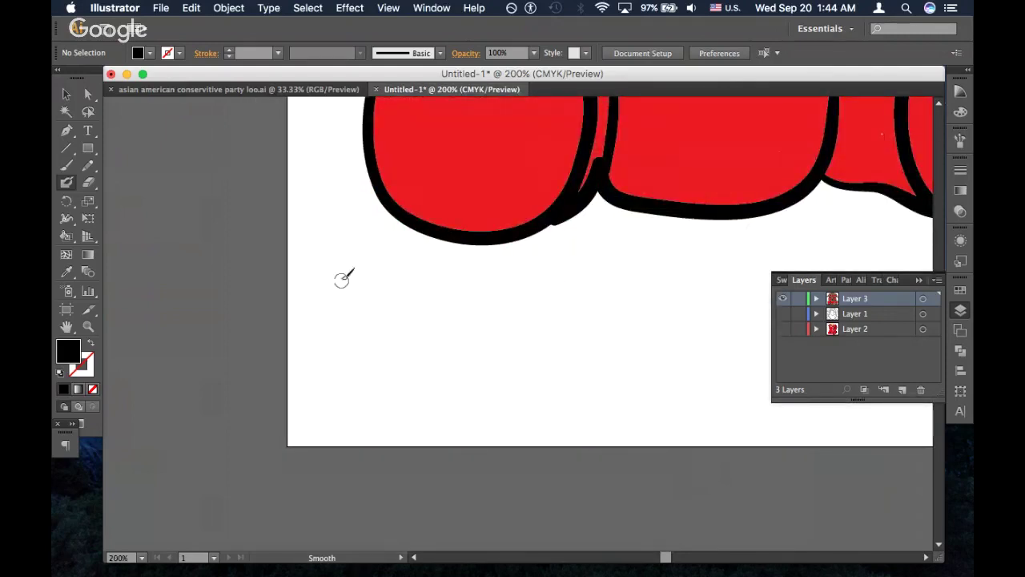
mouse_move(331, 267)
left_mouse_down()
mouse_move(338, 366)
mouse_move(329, 391)
left_mouse_up()
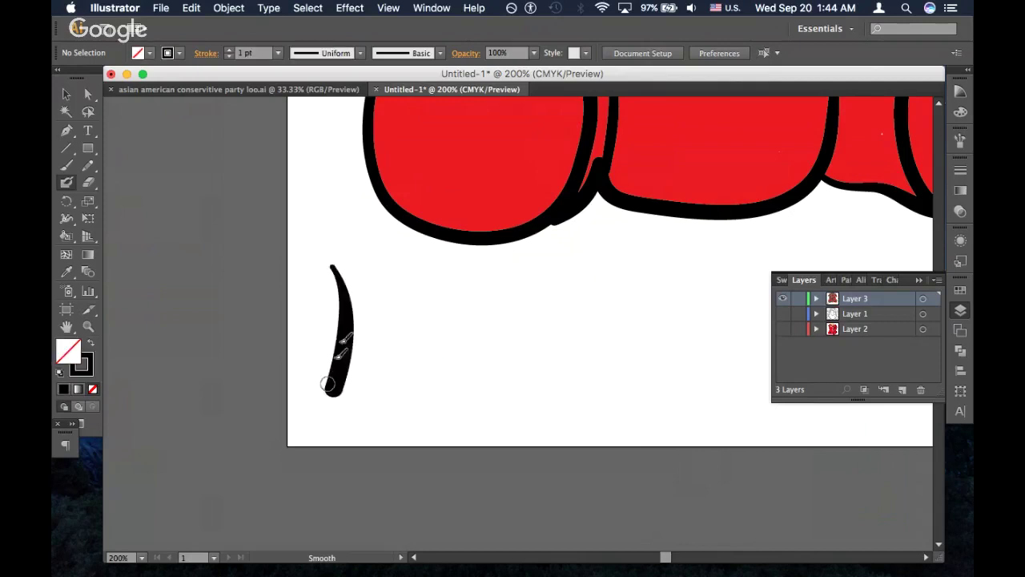
mouse_move(344, 294)
left_mouse_down()
mouse_move(394, 269)
mouse_move(412, 242)
mouse_move(397, 266)
left_mouse_up()
left_click_drag(349, 333, 395, 331)
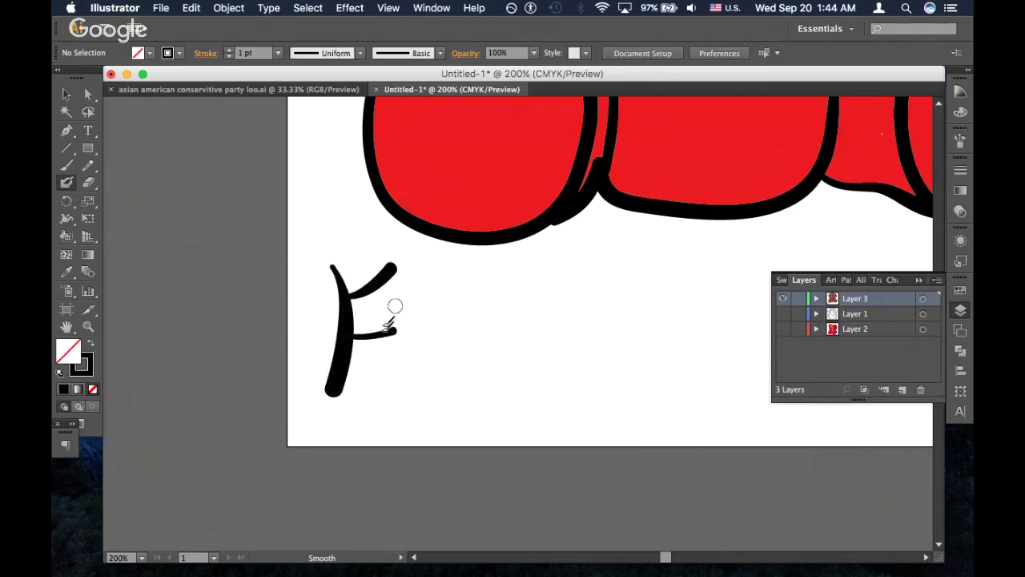
left_click_drag(340, 373, 397, 384)
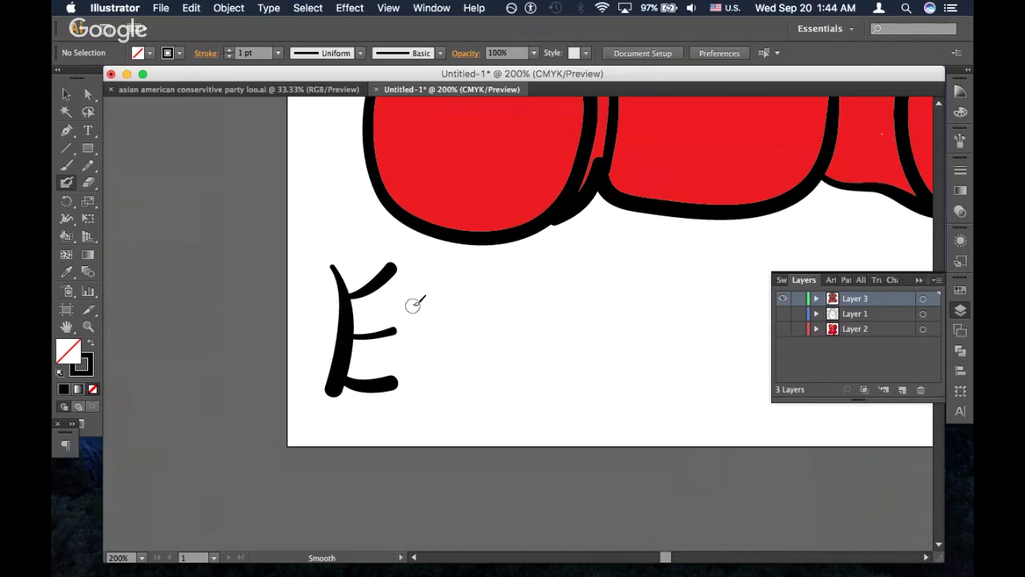
Paint the letters L, E, P and h in smaller black strokes after the large E
mouse_move(414, 303)
left_mouse_down()
mouse_move(415, 386)
mouse_move(468, 389)
left_mouse_up()
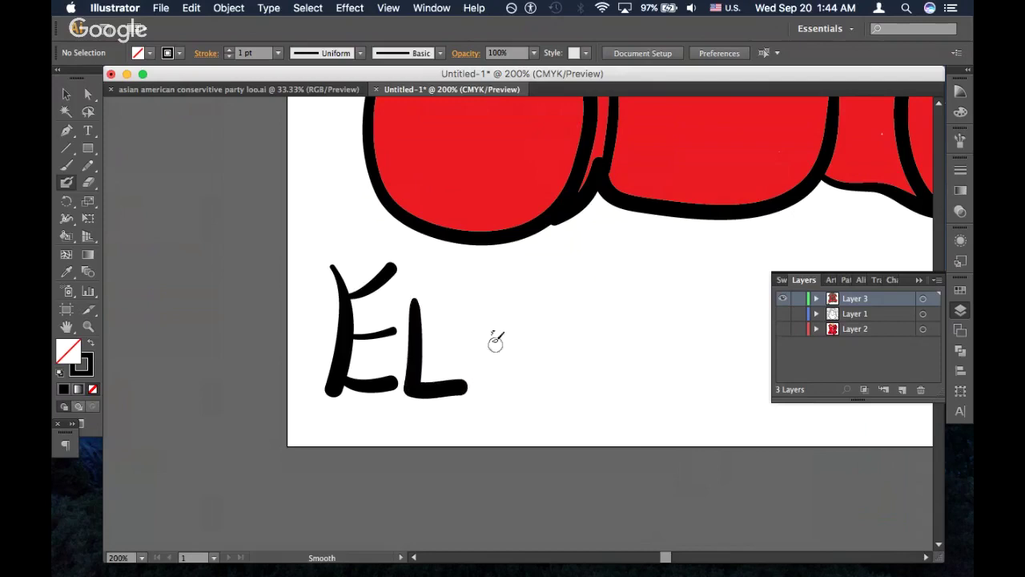
left_click_drag(441, 303, 440, 365)
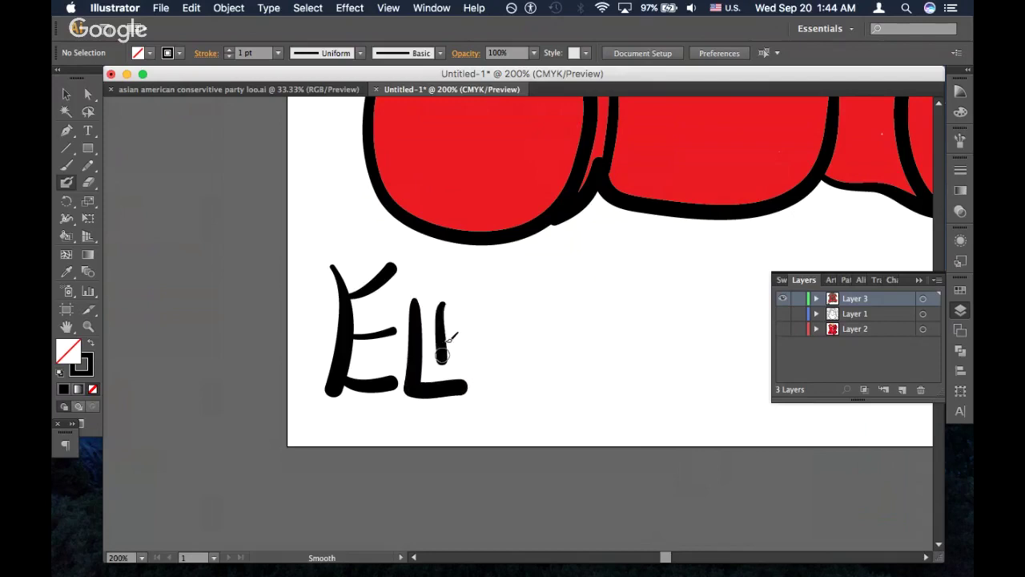
mouse_move(439, 308)
left_mouse_down()
mouse_move(469, 333)
mouse_move(442, 356)
mouse_move(468, 362)
left_mouse_up()
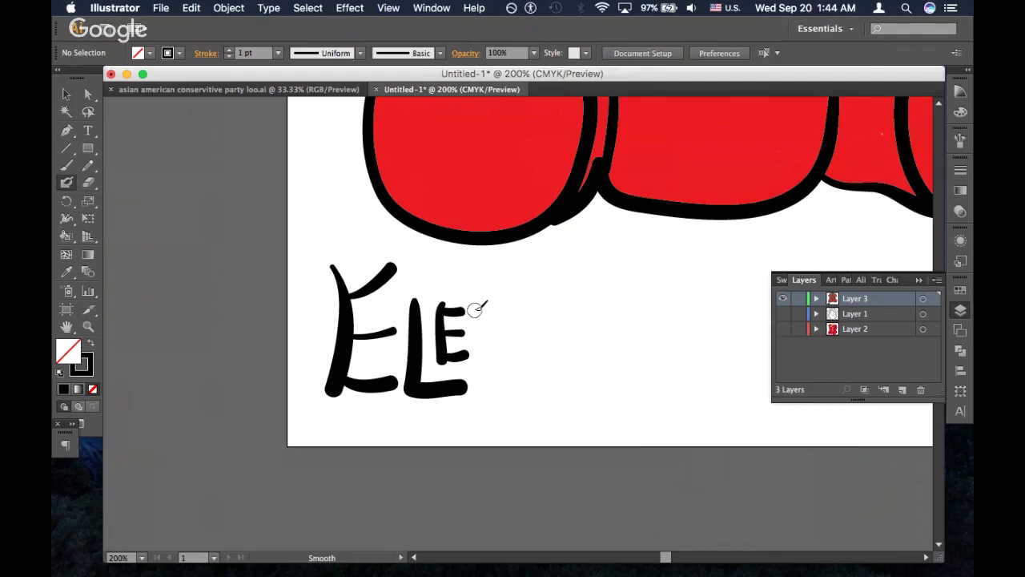
left_click_drag(481, 307, 486, 398)
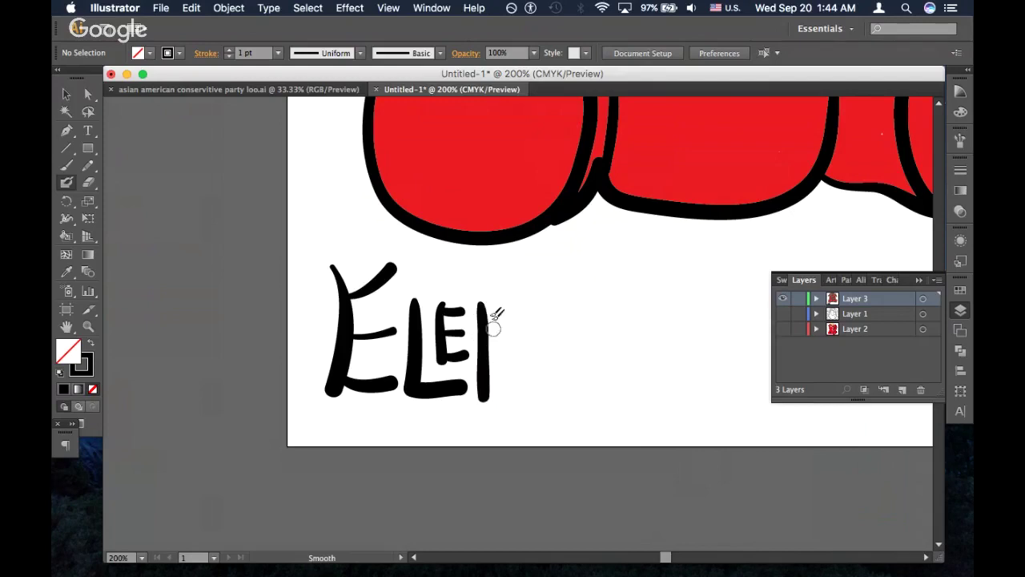
mouse_move(484, 308)
left_mouse_down()
mouse_move(522, 322)
mouse_move(482, 353)
left_mouse_up()
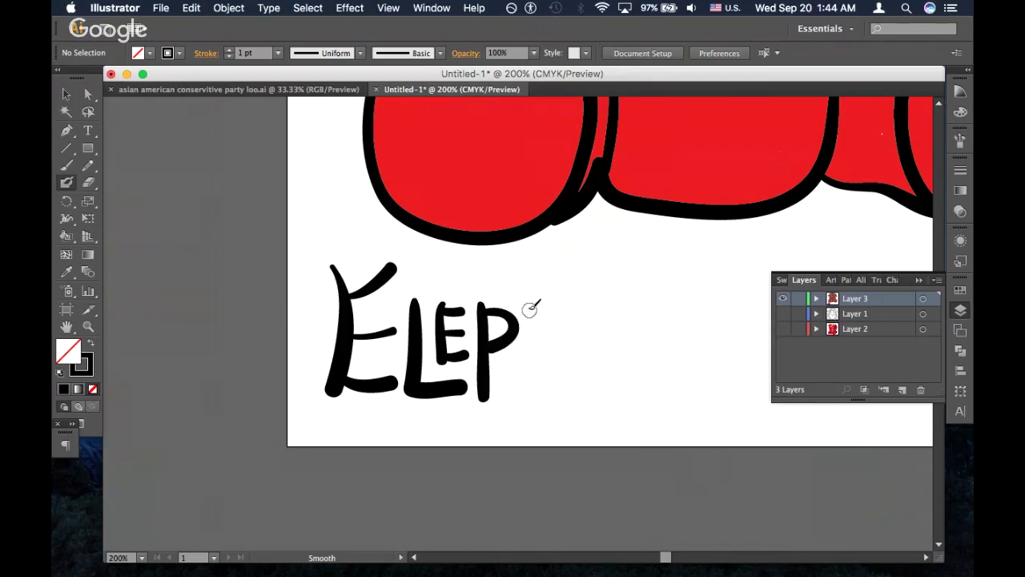
mouse_move(527, 303)
left_mouse_down()
mouse_move(530, 358)
mouse_move(546, 332)
mouse_move(562, 362)
left_mouse_up()
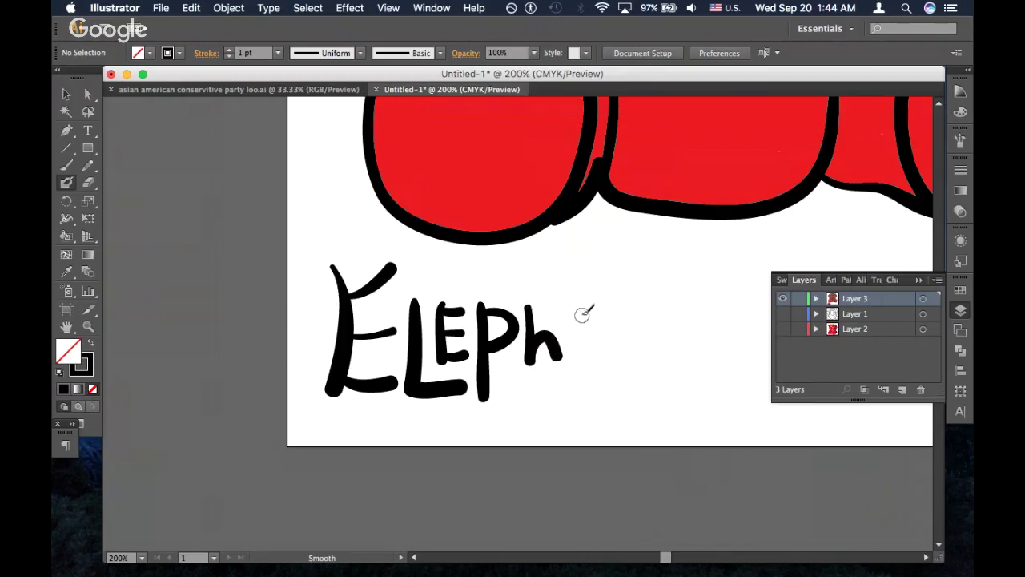
key("super+minus")
key("super+minus")
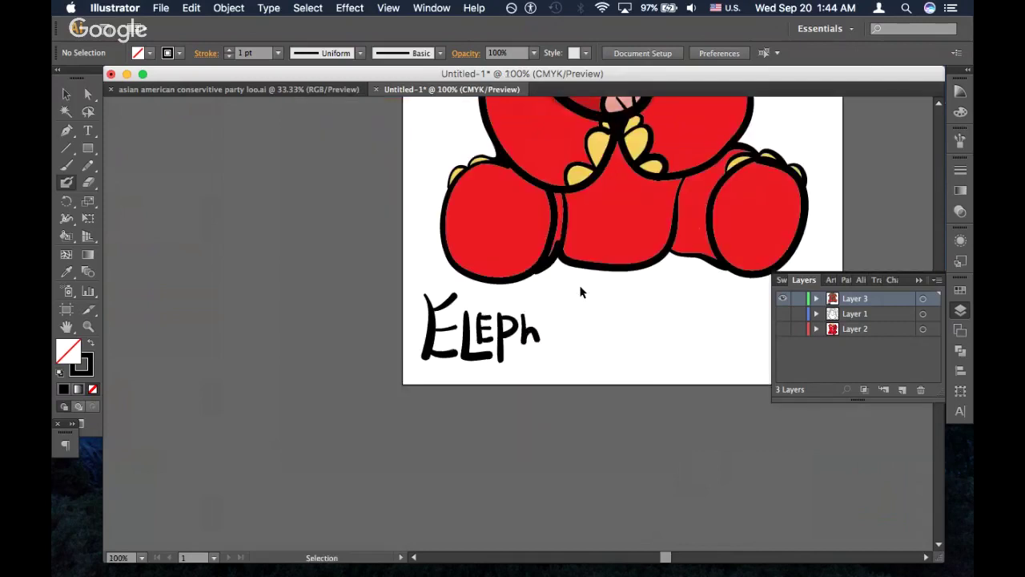
key("super+minus")
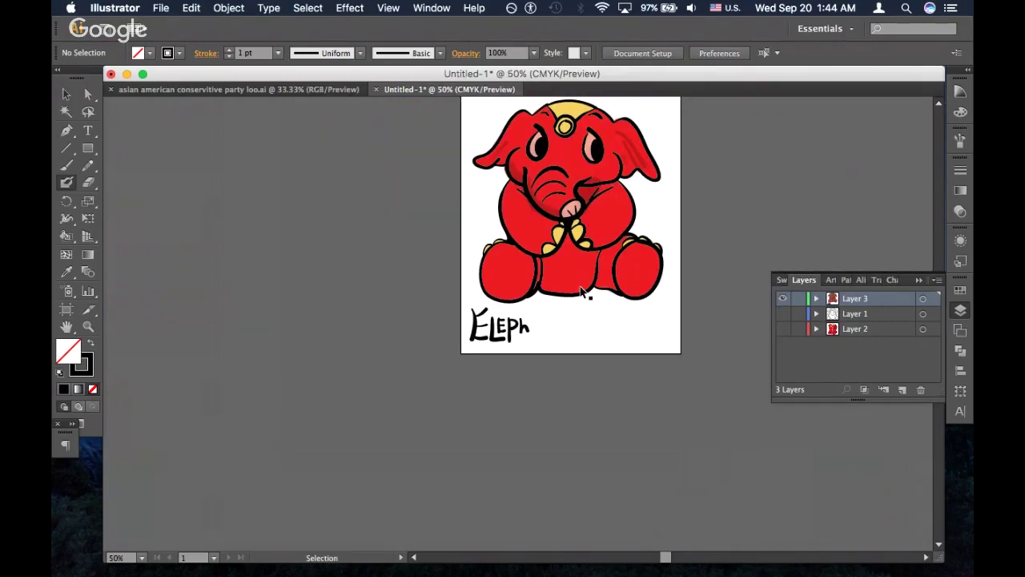
key("super+equal")
key("super+equal")
key("super+equal")
key("super+equal")
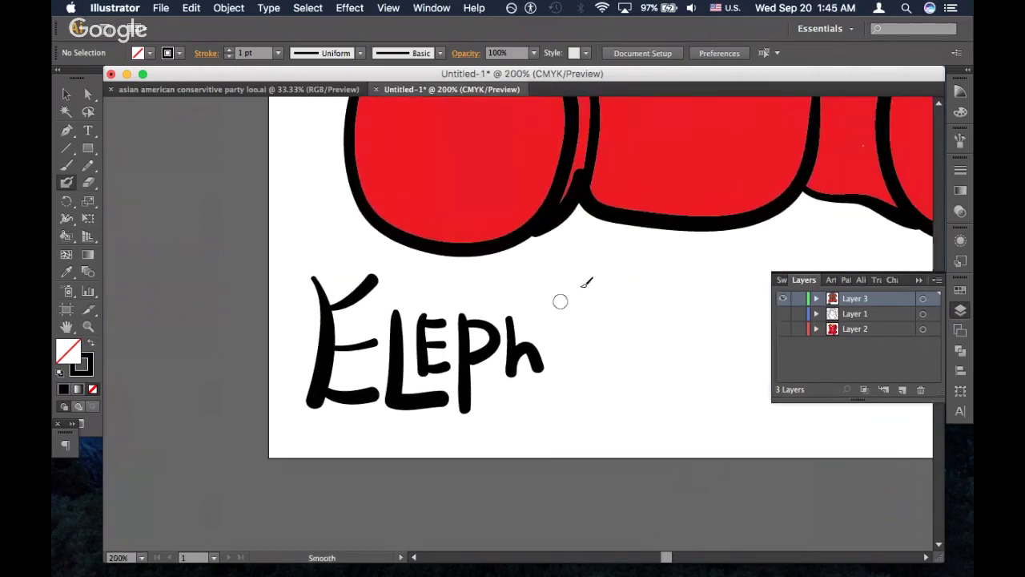
left_click_drag(583, 312, 541, 394)
left_click_drag(580, 320, 612, 386)
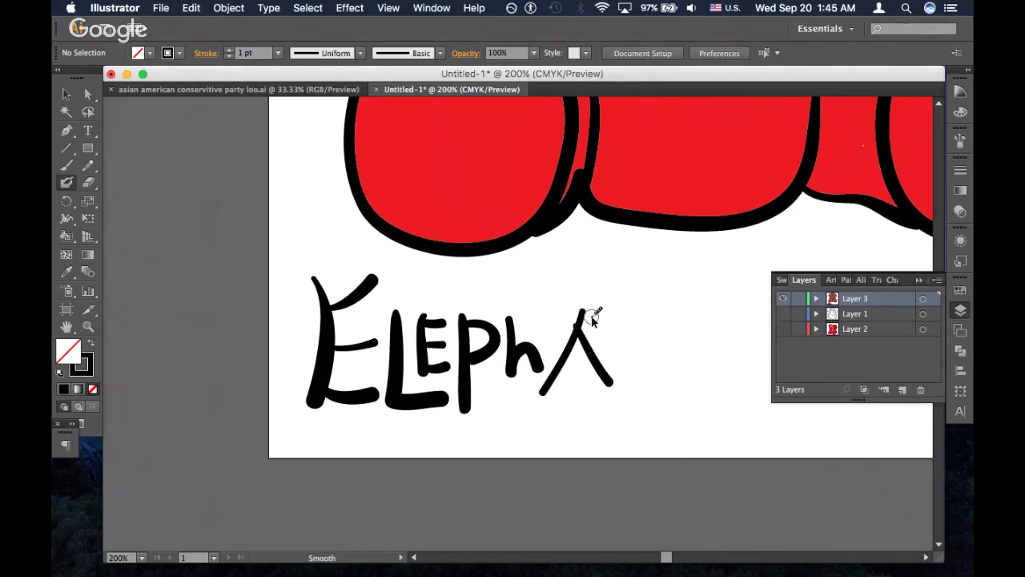
key("super+z")
key("super+z")
key("super+z")
key("super+shift+z")
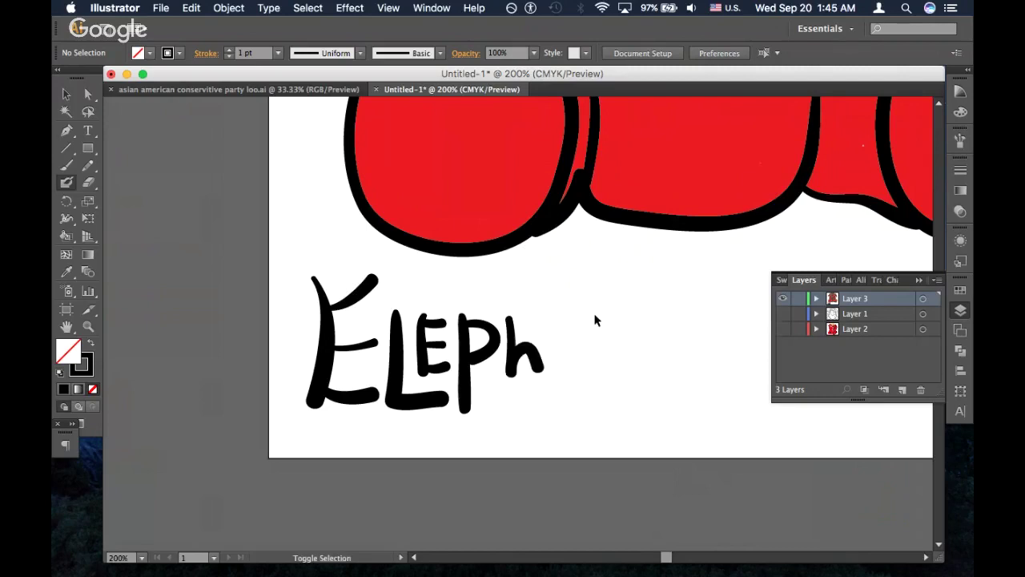
left_click_drag(540, 393, 585, 310)
key("super+z")
Paint a rounded black letter A after the "Eleph" lettering
left_click(551, 367)
mouse_move(552, 364)
left_mouse_down()
mouse_move(564, 328)
mouse_move(574, 367)
mouse_move(569, 339)
mouse_move(551, 371)
mouse_move(570, 329)
mouse_move(576, 382)
mouse_move(554, 355)
mouse_move(584, 367)
mouse_move(597, 334)
mouse_move(623, 377)
left_mouse_up()
key("super+z")
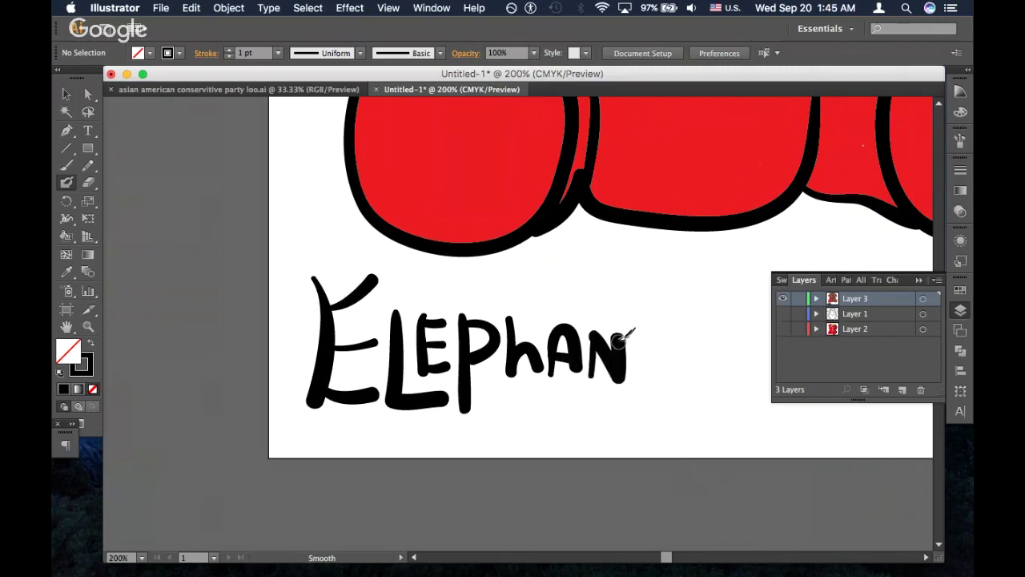
key("cmd+z")
left_click(591, 377)
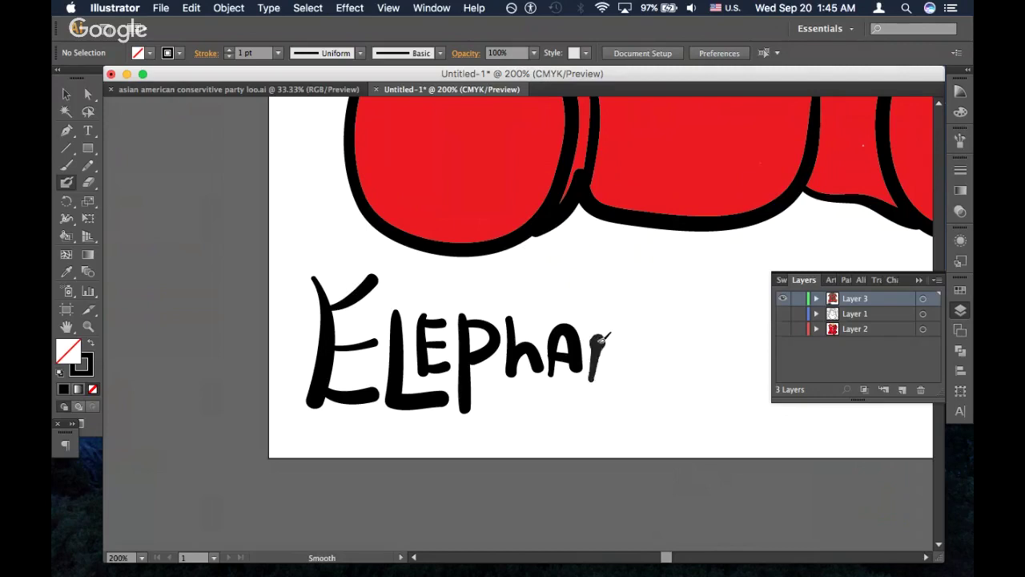
left_click_drag(602, 340, 617, 335)
key("z")
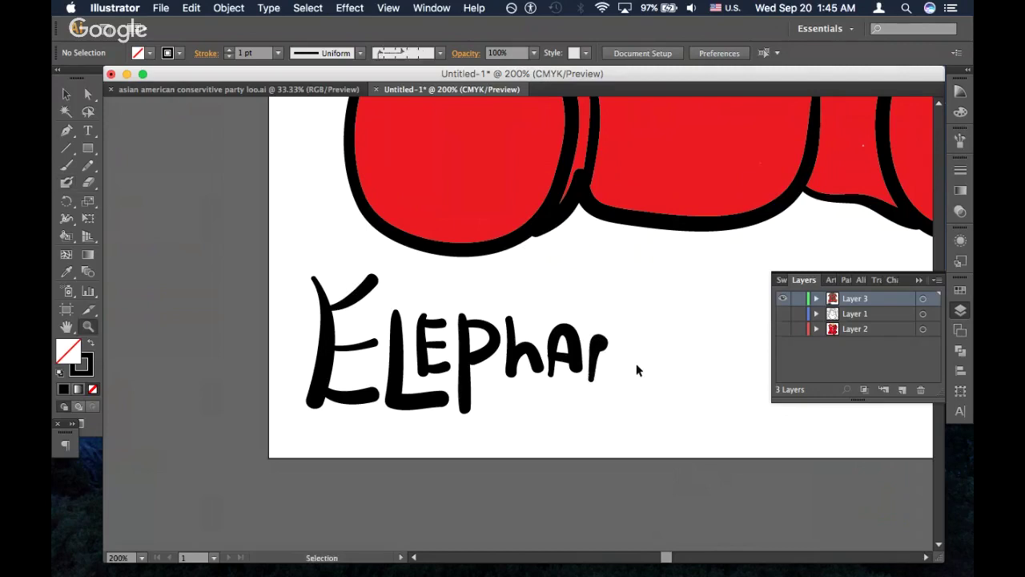
key("super+z")
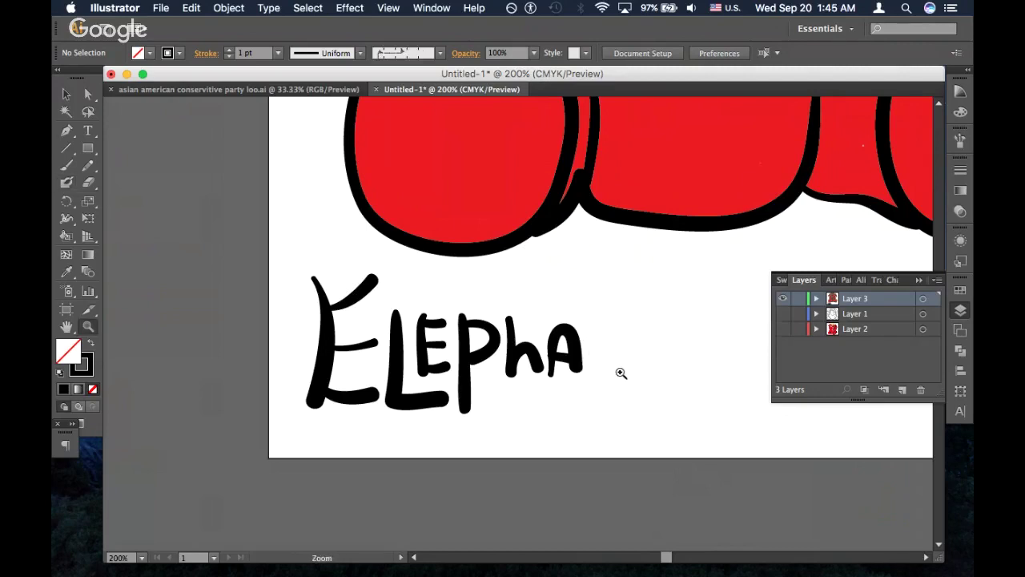
Paint the black letters n and T after "Elepha" with the Blob Brush
key("n")
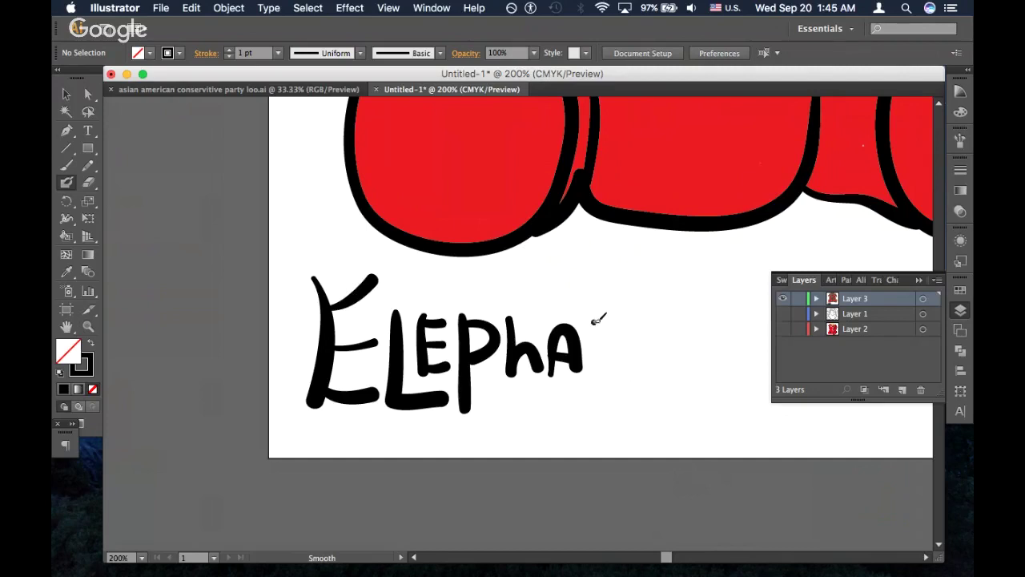
mouse_move(604, 335)
left_mouse_down()
mouse_move(622, 320)
mouse_move(638, 373)
left_mouse_up()
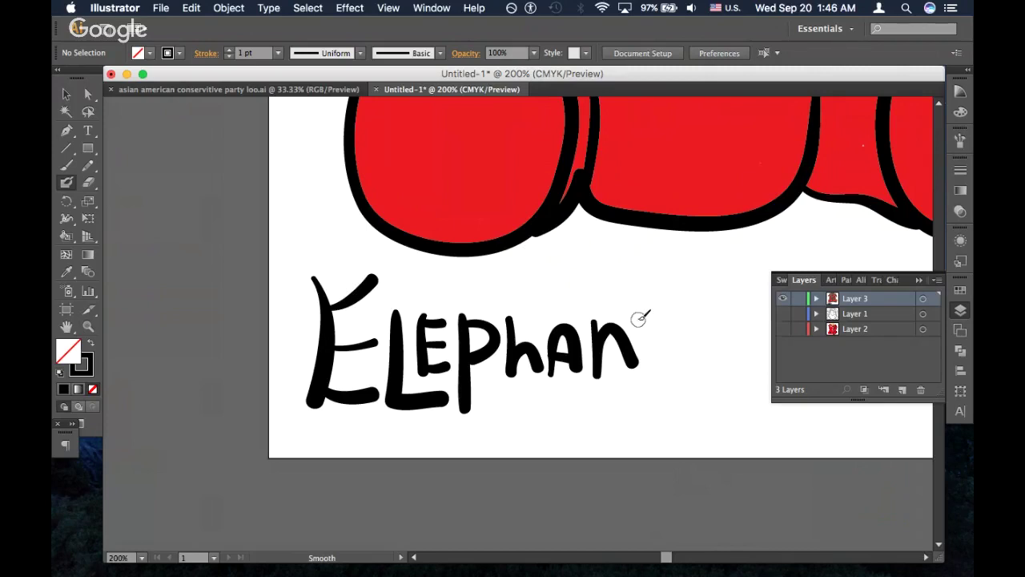
mouse_move(630, 324)
left_mouse_down()
mouse_move(679, 325)
mouse_move(655, 368)
mouse_move(592, 370)
left_mouse_up()
left_click_drag(592, 371, 576, 379)
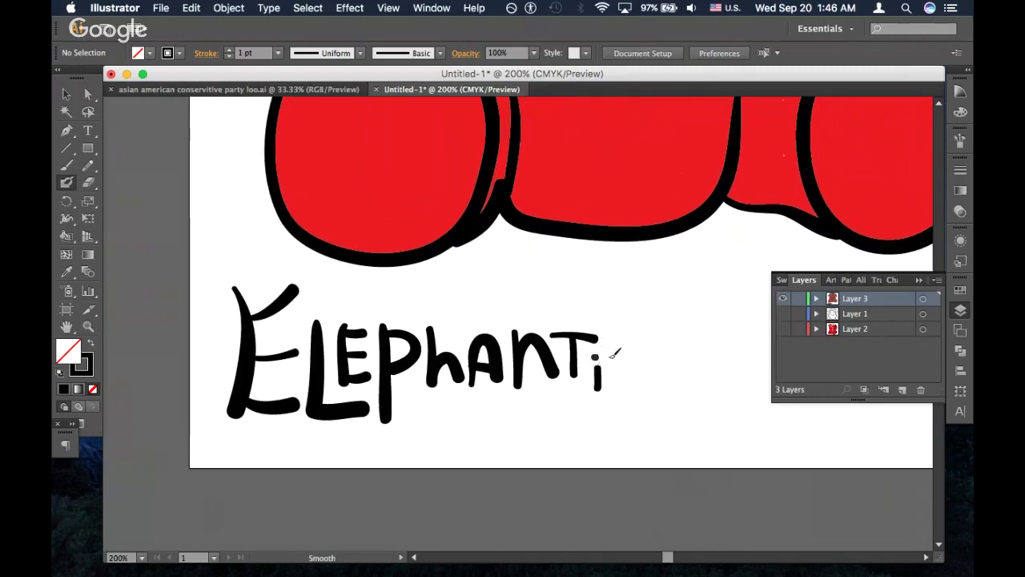
left_click_drag(592, 356, 626, 354)
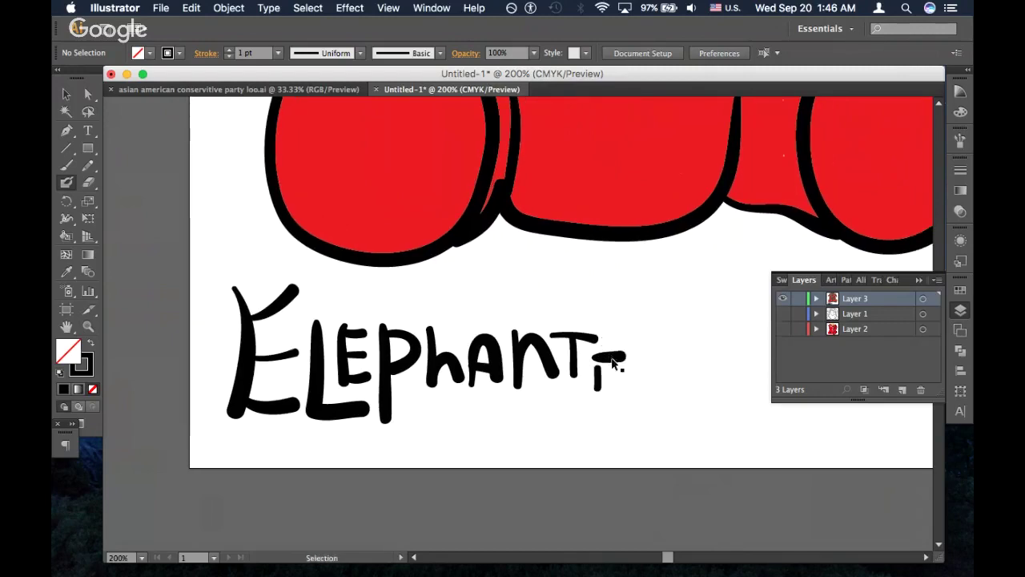
key("super+z")
key("super+z")
left_click_drag(593, 355, 594, 416)
key("super+z")
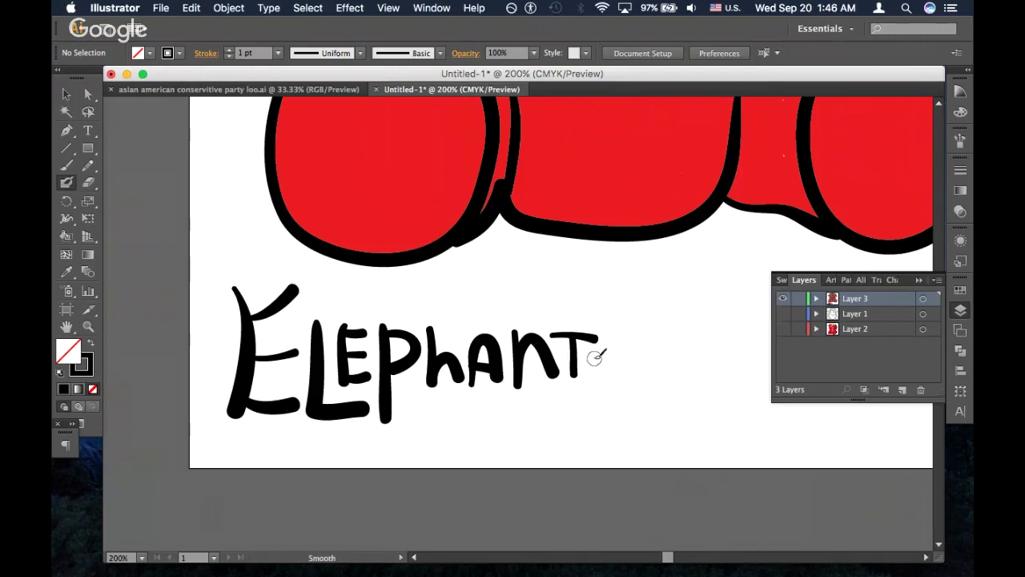
Paint a final, slightly lowered E to complete "Elephante" and add a curved underline beneath the middle letters
mouse_move(594, 357)
left_mouse_down()
mouse_move(590, 414)
mouse_move(618, 362)
mouse_move(631, 365)
left_mouse_up()
left_click_drag(596, 417, 631, 425)
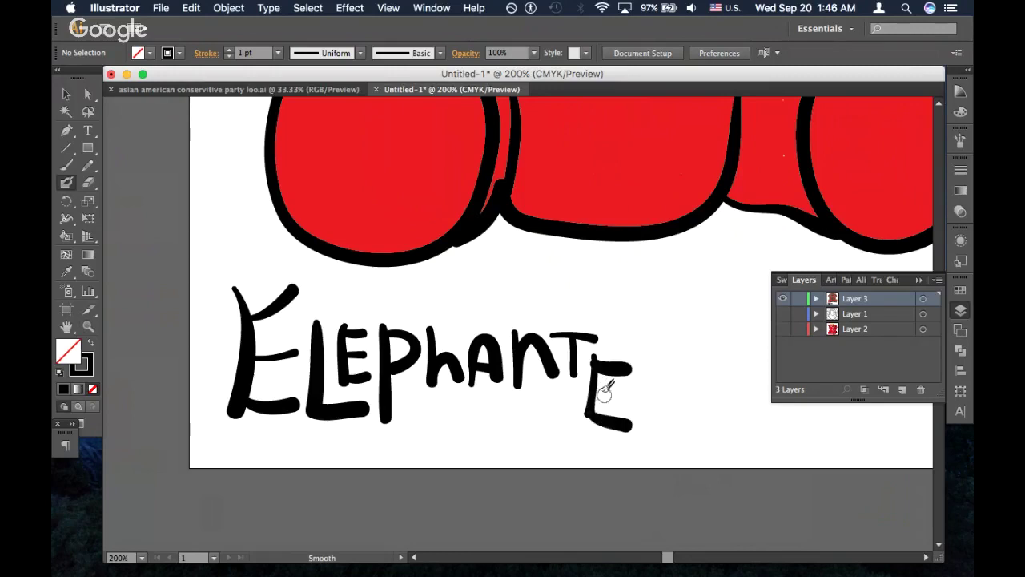
left_click_drag(591, 388, 621, 391)
mouse_move(413, 421)
left_mouse_down()
mouse_move(438, 412)
mouse_move(568, 395)
left_mouse_up()
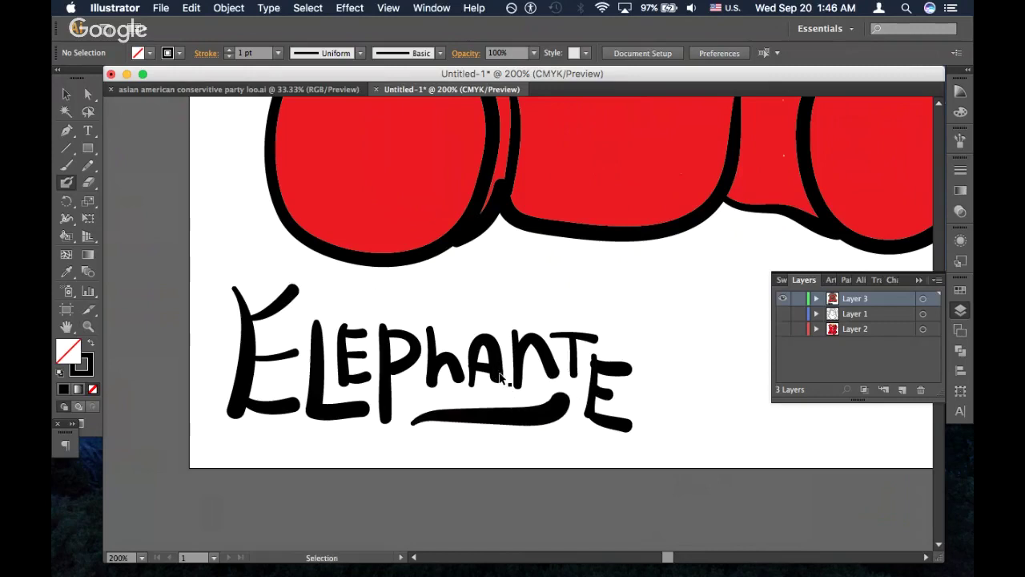
key("super+minus")
key("super+minus")
key("super+minus")
key("super+minus")
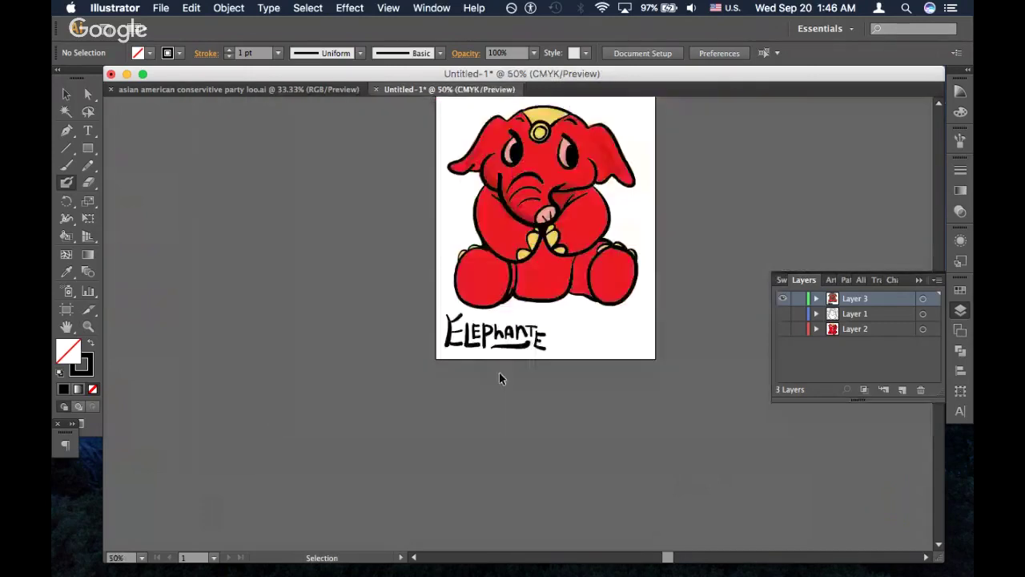
key("super+plus")
scroll(504, 368, "up", 2)
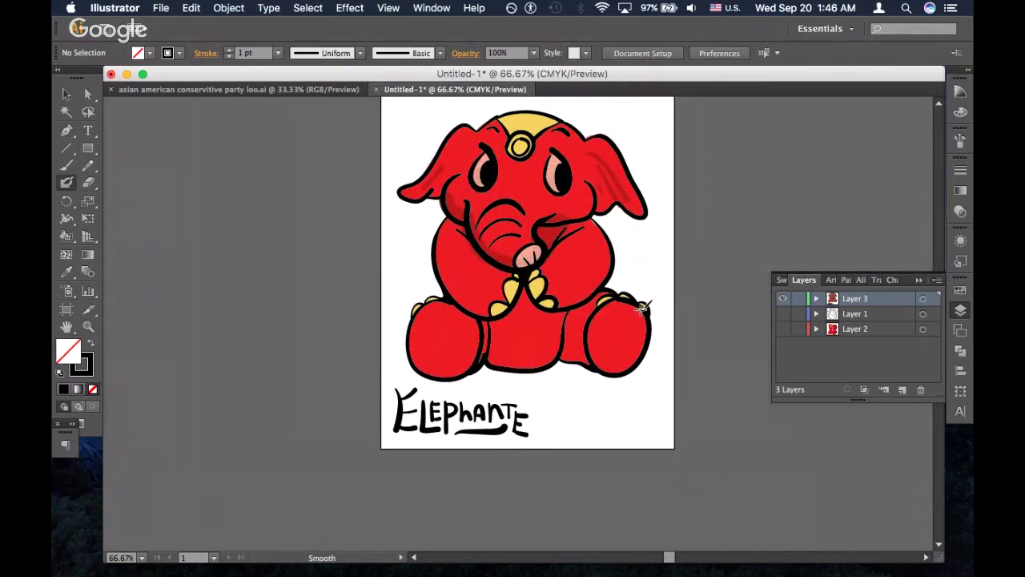
key("l")
left_click_drag(531, 400, 394, 440)
key("super+z")
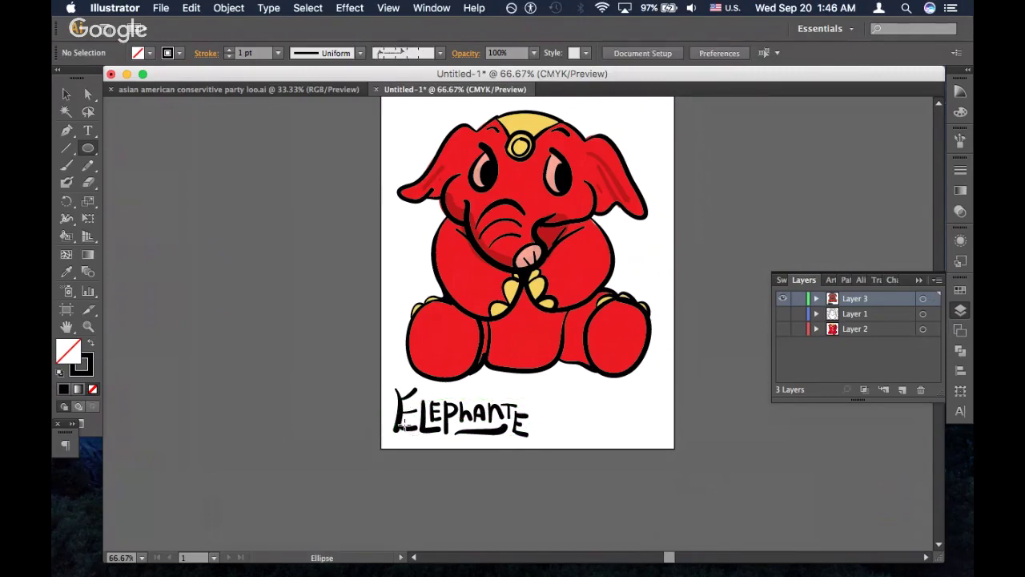
Select the whole "Elephante" lettering with its underline and move it to the centre beneath the elephant
key("v")
left_click_drag(381, 386, 533, 441)
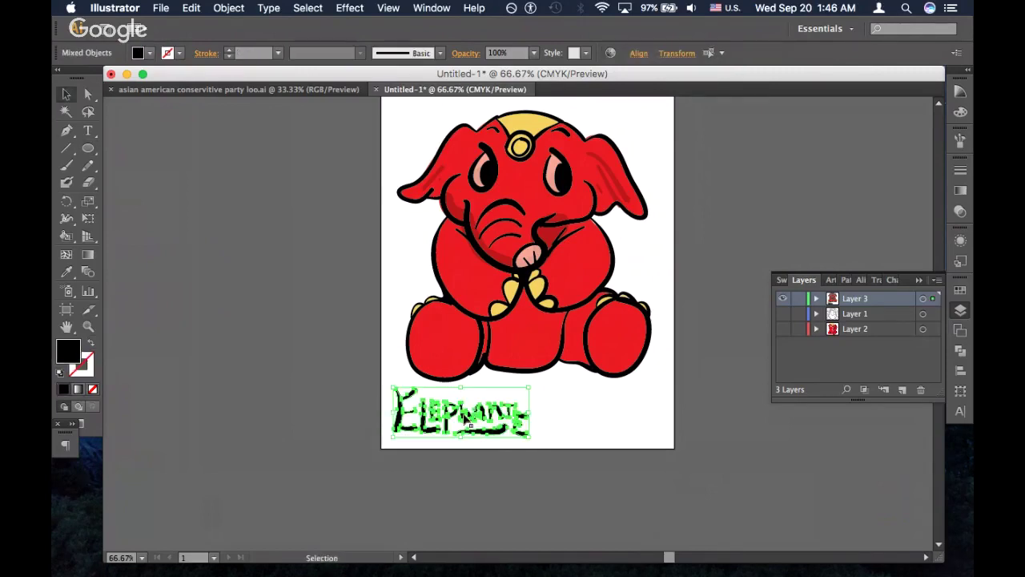
left_click_drag(468, 419, 535, 418)
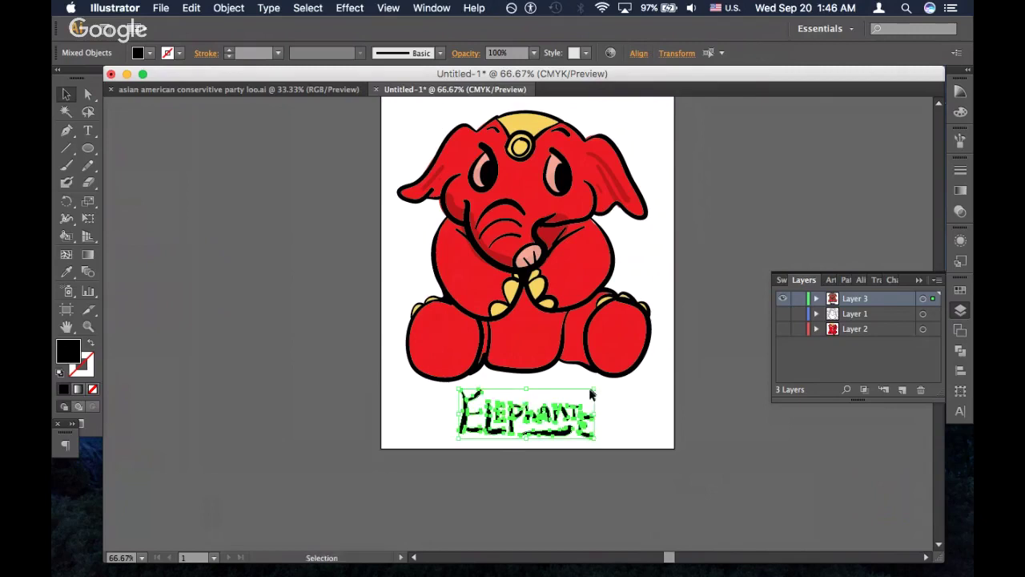
Scale the "Elephante" lettering proportionally to about twice its size, keeping its upper-right corner in place
left_click_drag(459, 439, 331, 539)
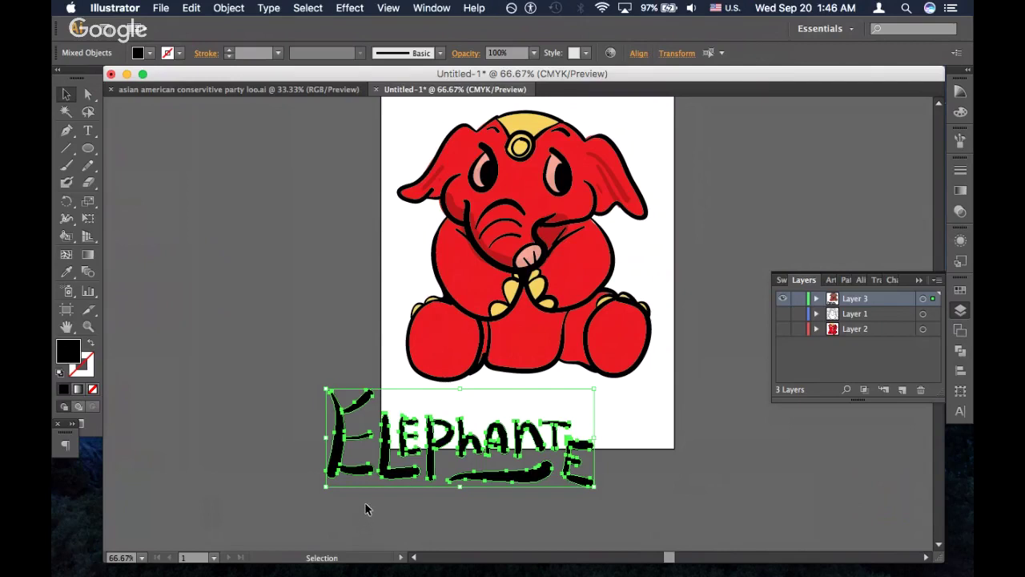
key("a")
key("super+minus")
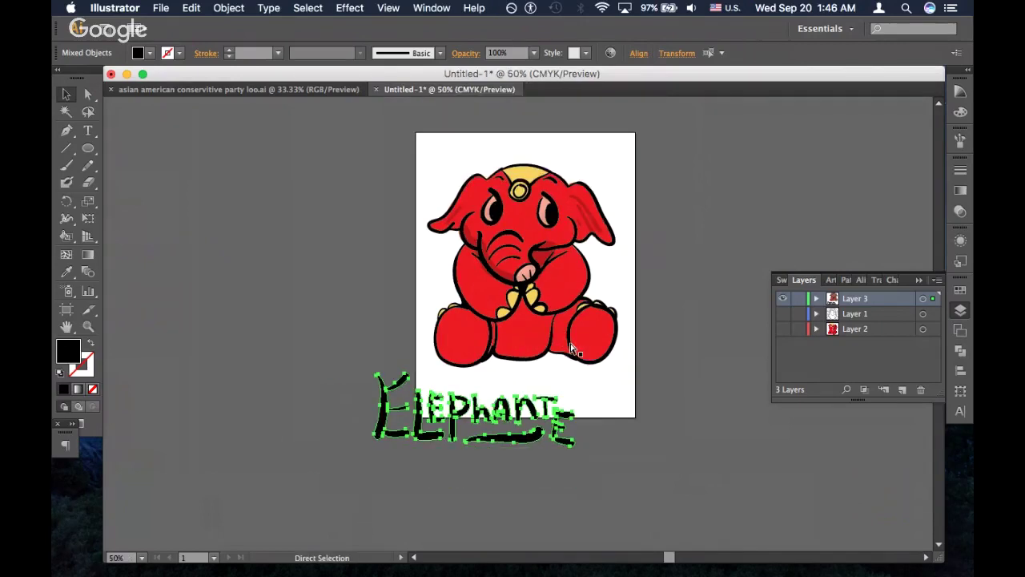
Move the elephant and "Elephante" lettering together up and right, and scale them down proportionally to fit within the artboard
key("v")
key("super+minus")
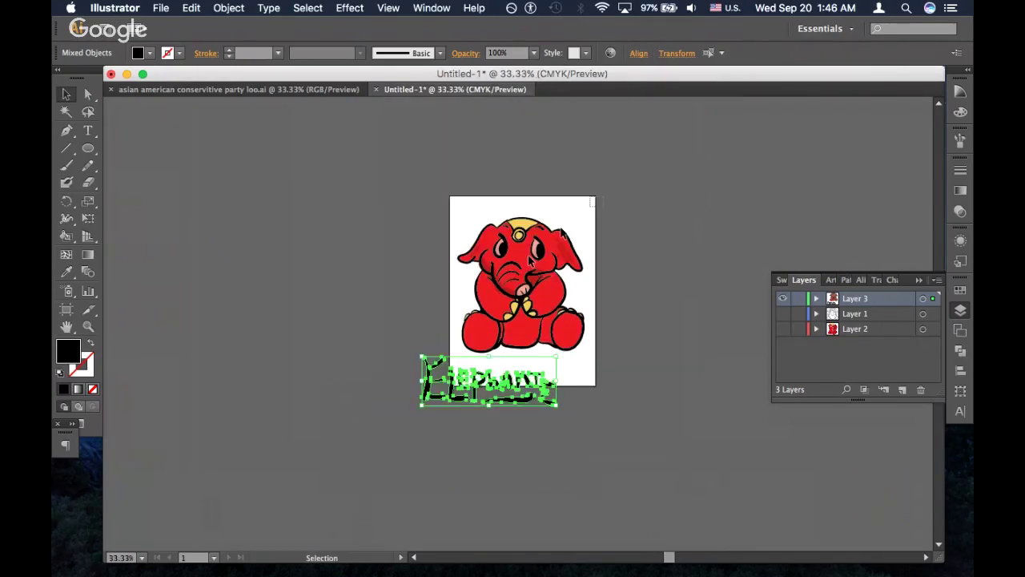
left_click(576, 271, "shift")
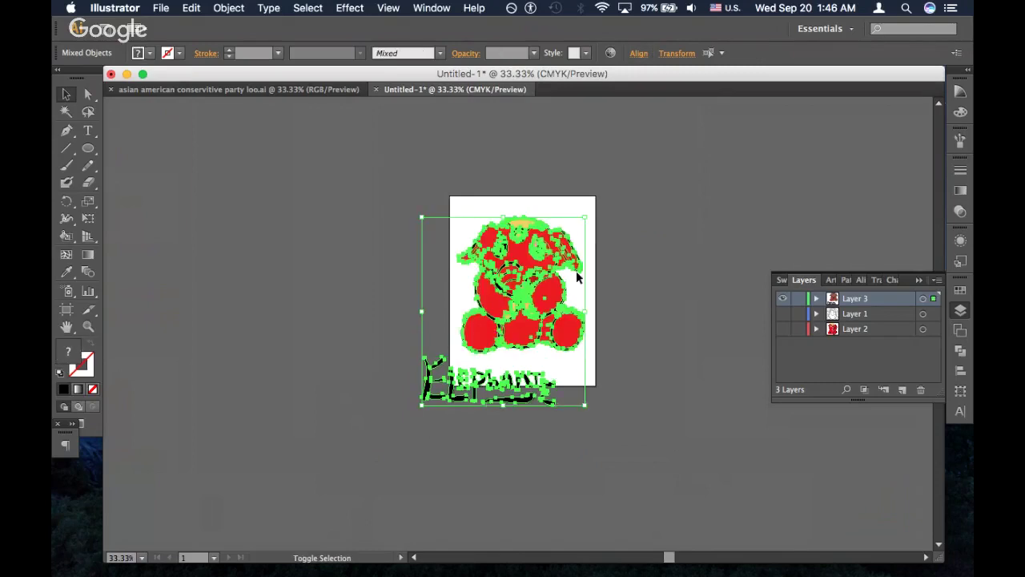
key("shift+Up")
key("shift+Up")
key("shift+Up")
key("shift+Up")
key("shift+Right")
key("shift+Right")
key("shift+Right")
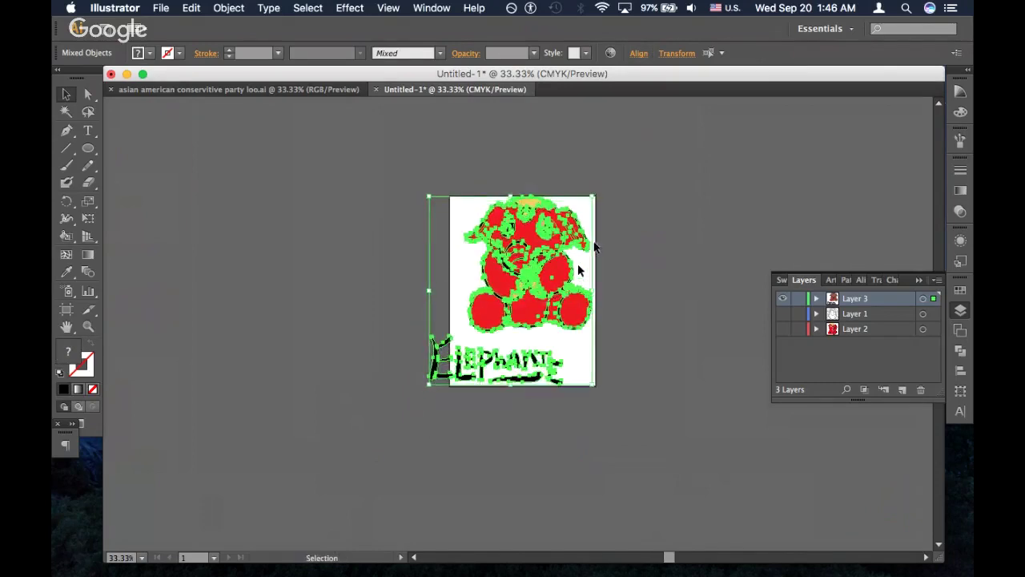
key("shift+Up")
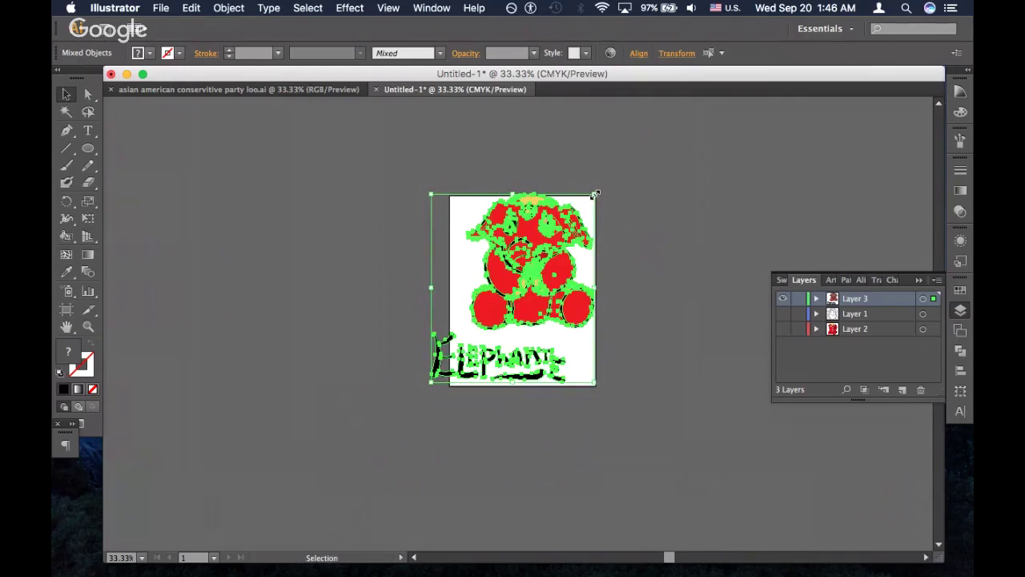
mouse_move(595, 193)
left_mouse_down()
mouse_move(518, 282)
mouse_move(512, 271)
mouse_move(529, 254)
mouse_move(592, 212)
left_mouse_up()
left_click(612, 269)
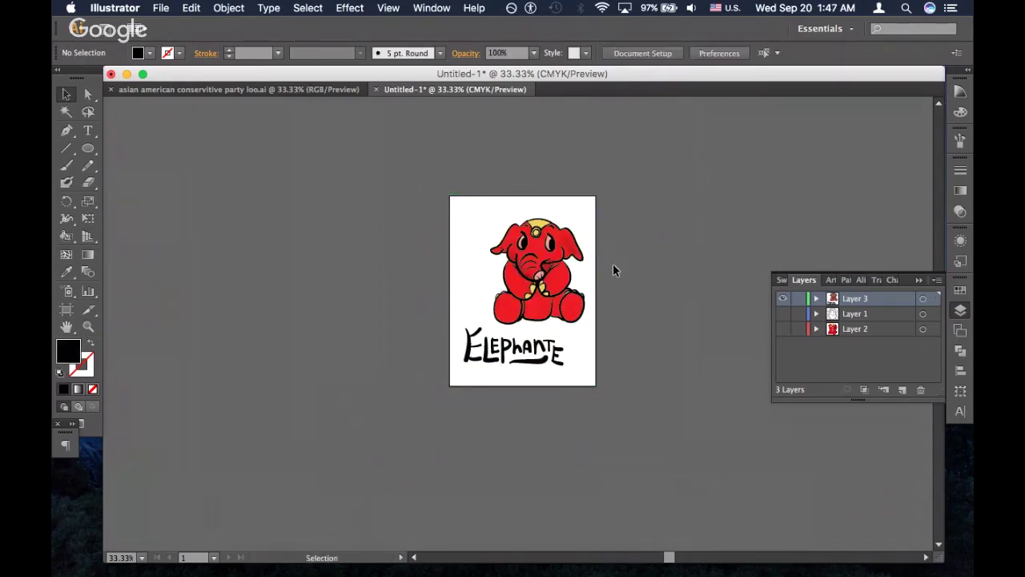
Select only the elephant and enlarge it slightly in proportion, keeping its lower-right corner in place
key("super+equal")
key("super+equal")
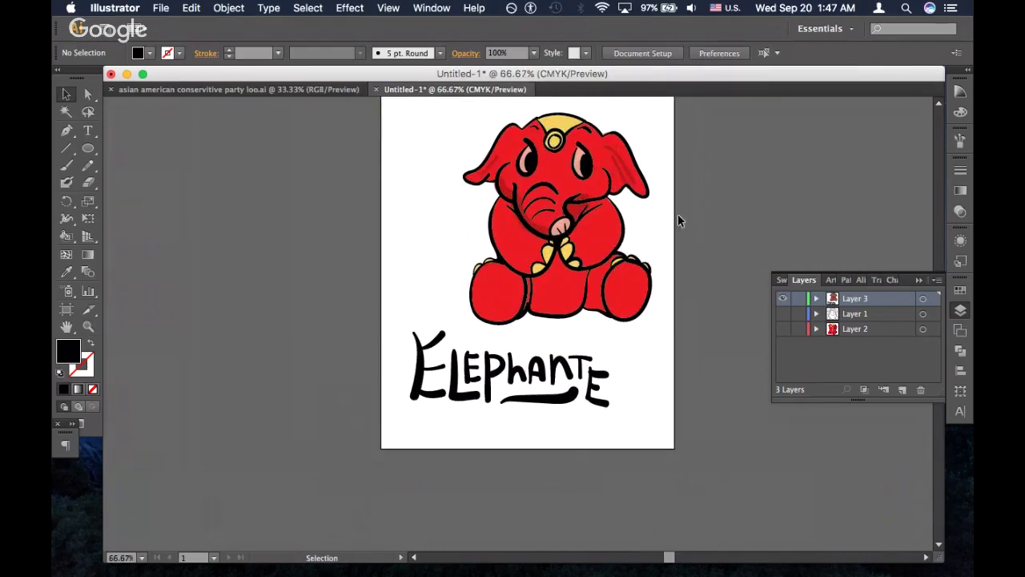
key("a")
key("super+minus")
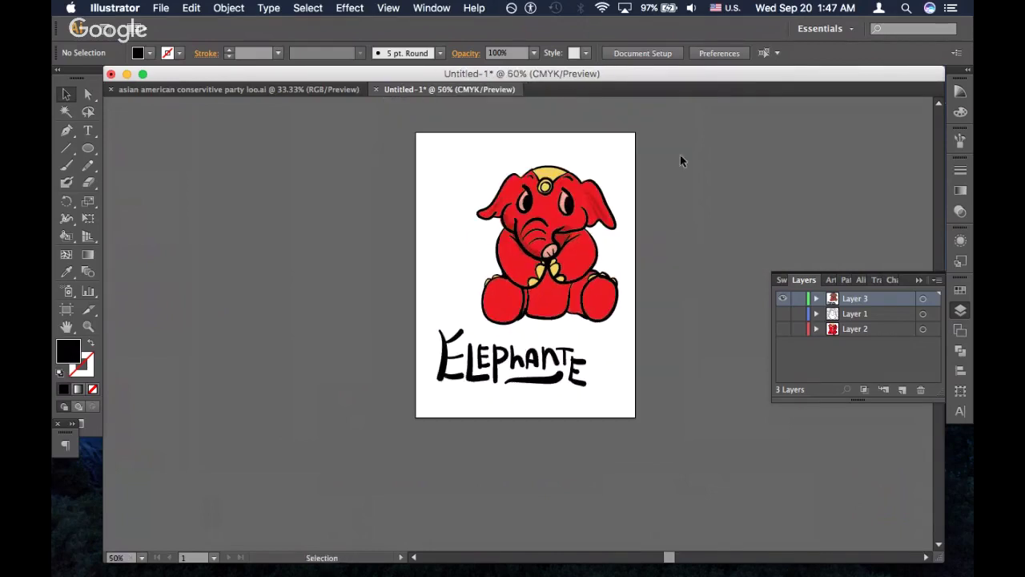
left_click_drag(628, 139, 465, 329)
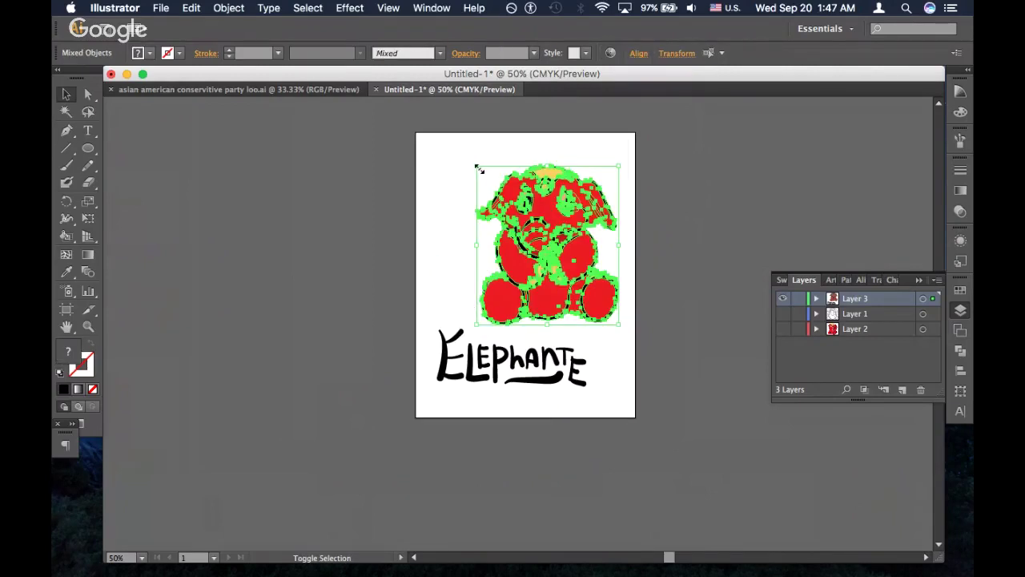
left_click_drag(456, 151, 451, 148)
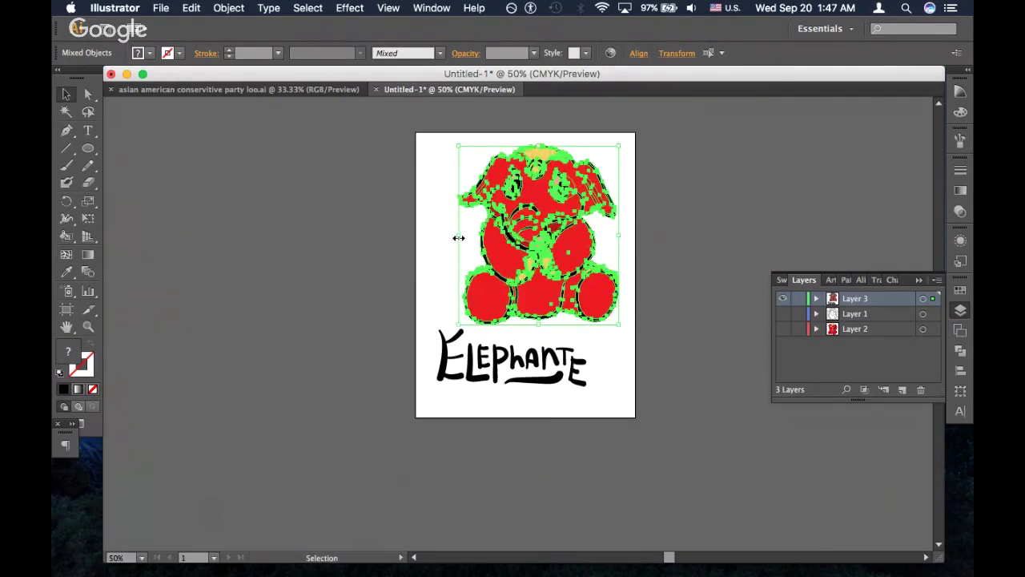
Try to widen the elephant by stretching it horizontally past the artboard's left edge
left_click_drag(458, 237, 389, 237)
left_click(661, 270)
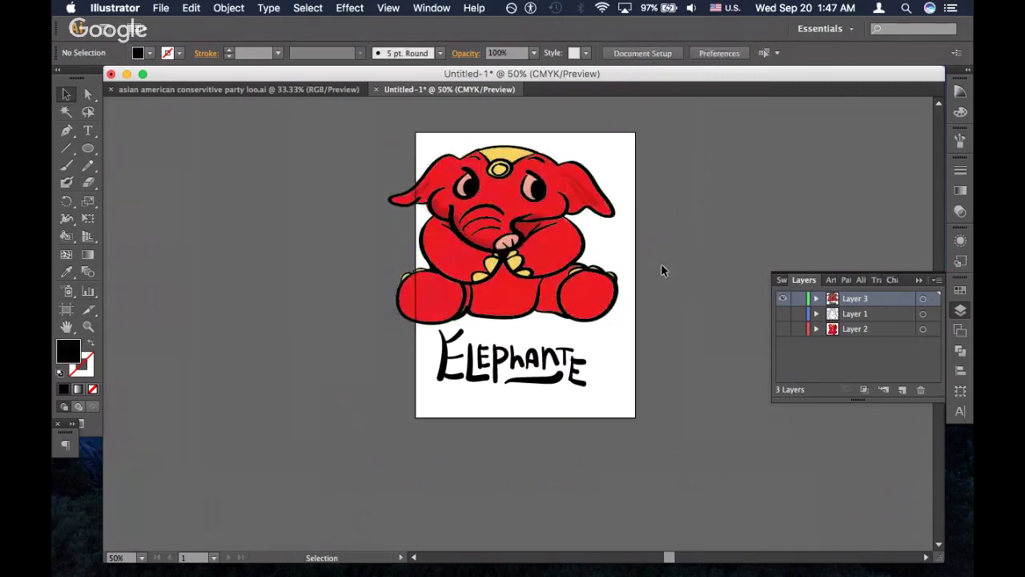
key("super+z")
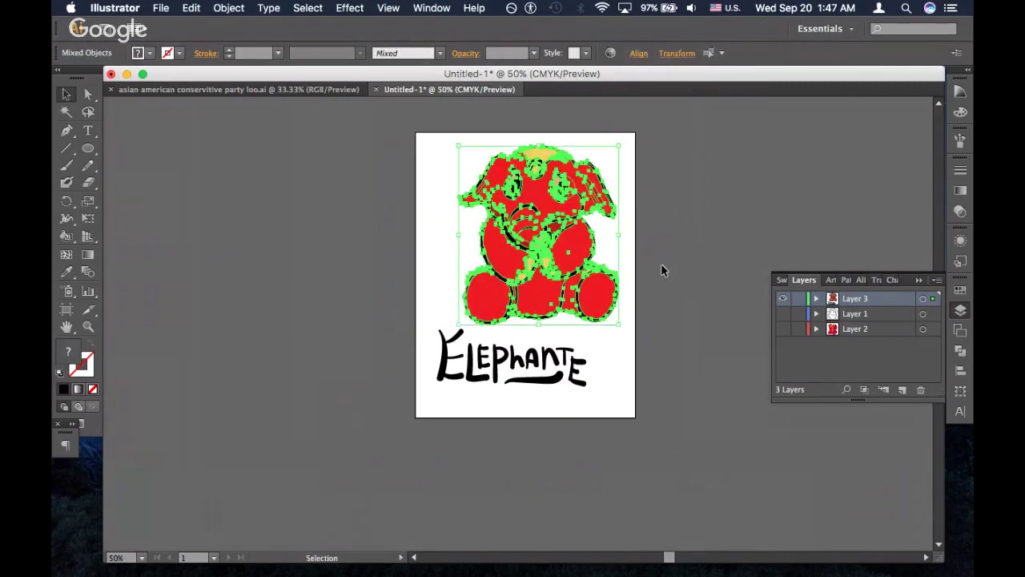
key("super+z")
Select the whole elephant and nudge it left to centre it horizontally on the artboard
left_click(576, 246)
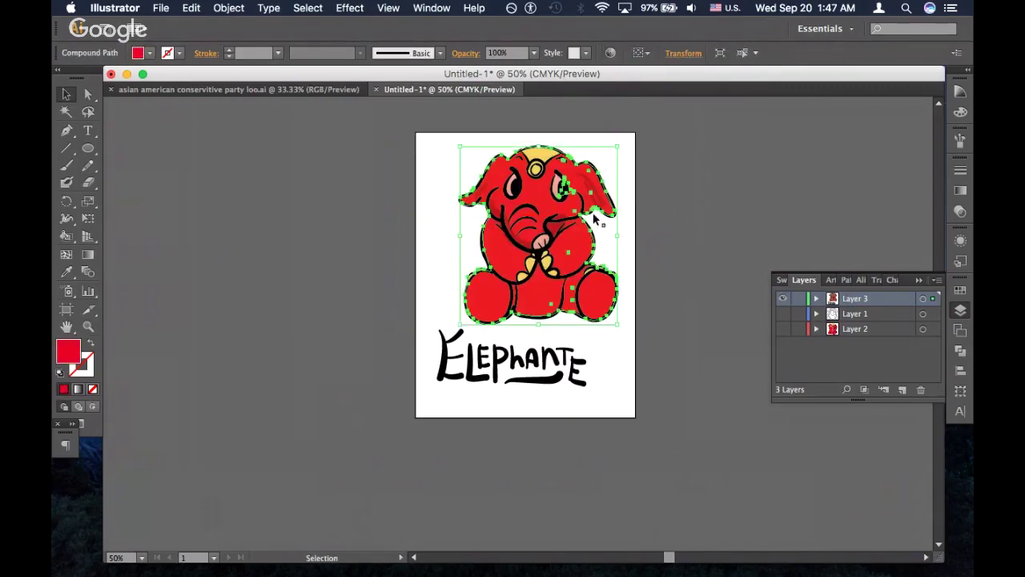
left_click(657, 110)
left_click_drag(627, 130, 460, 321)
key("shift+Left")
key("shift+Left")
key("shift+Left")
key("shift+Left")
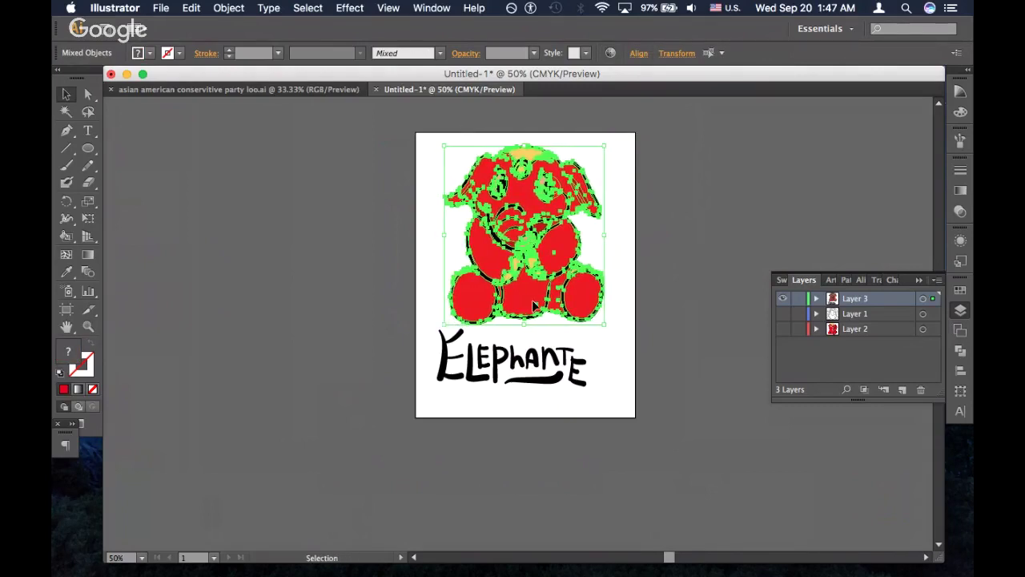
Select the whole "Elephante" lettering and nudge it right and down to centre it beneath the elephant with a small gap
left_click(696, 389)
left_click_drag(422, 328, 609, 401)
key("shift+Right")
key("shift+Right")
key("shift+Right")
key("shift+Down")
key("shift+Down")
key("shift+Down")
key("shift+Down")
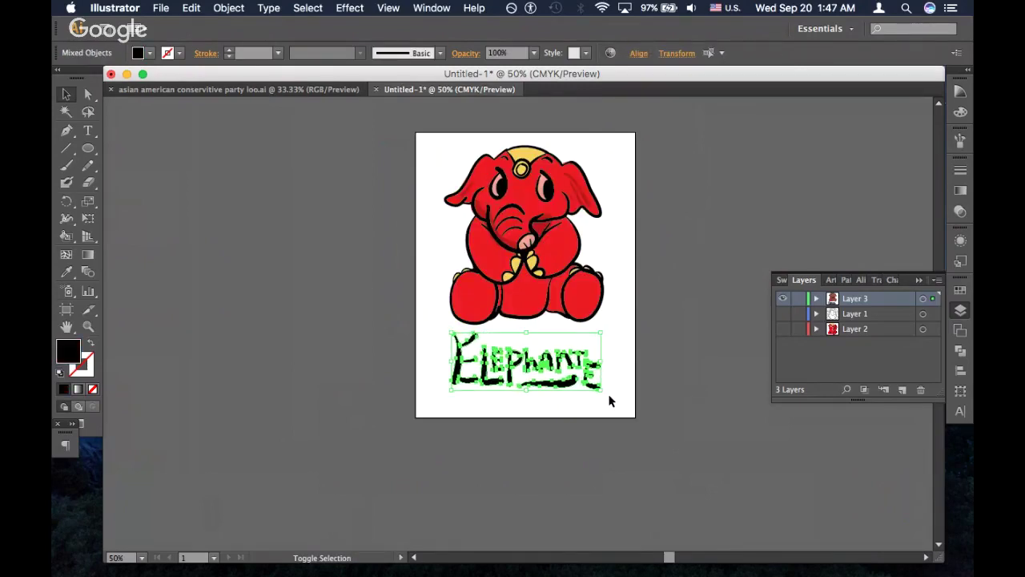
key("Up")
key("Up")
key("Up")
key("Up")
key("Up")
key("Up")
key("Up")
key("Up")
key("Up")
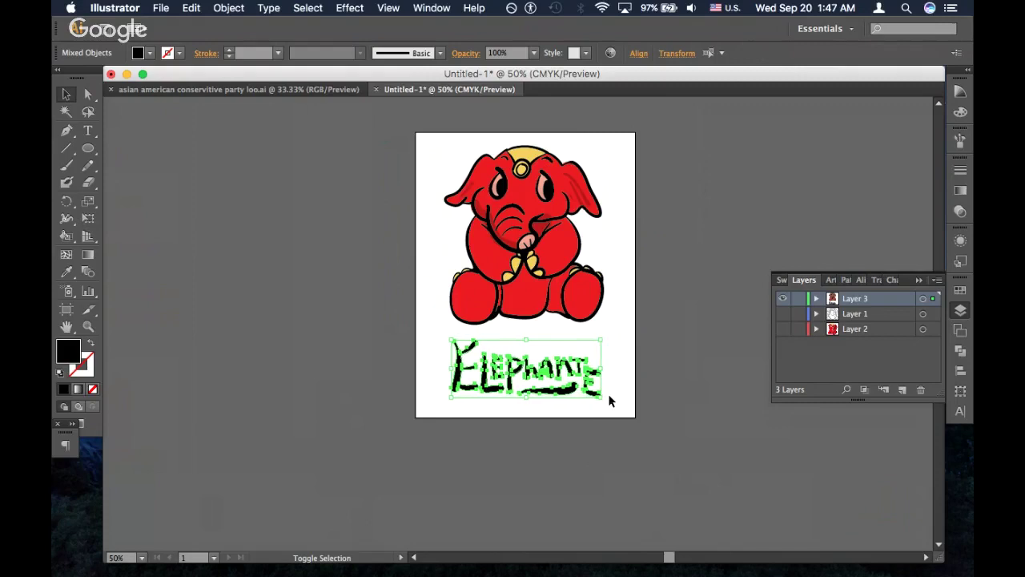
left_click(705, 383)
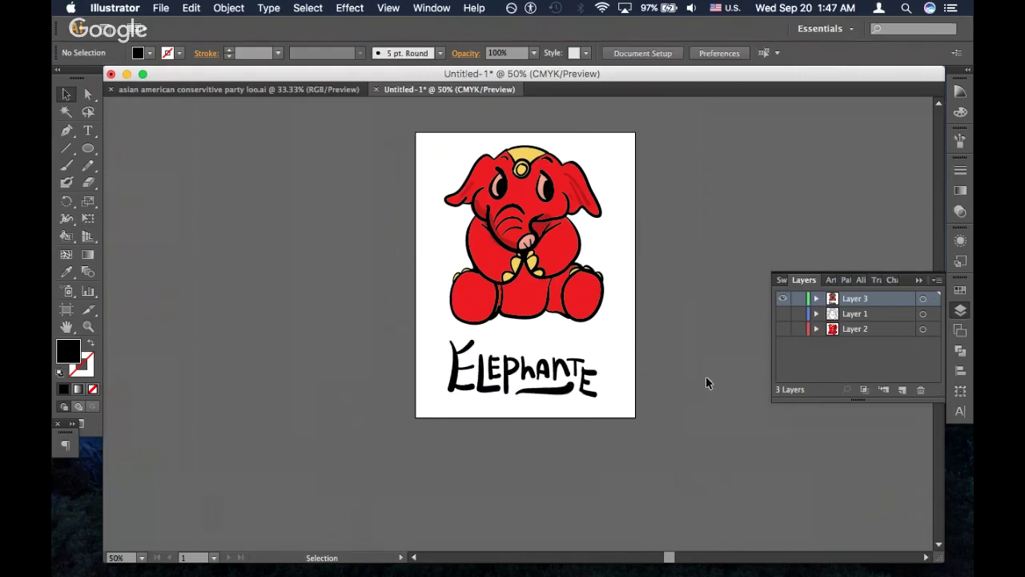
Save the artwork for the web with the JPEG High preset as Untitled-1.jpg on the Desktop
left_click(159, 8)
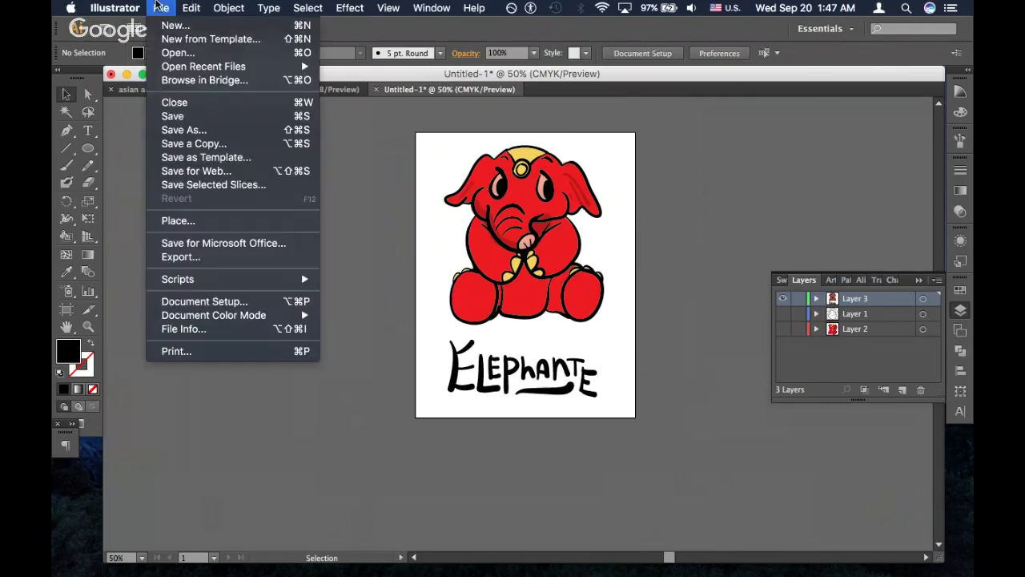
left_click(210, 172)
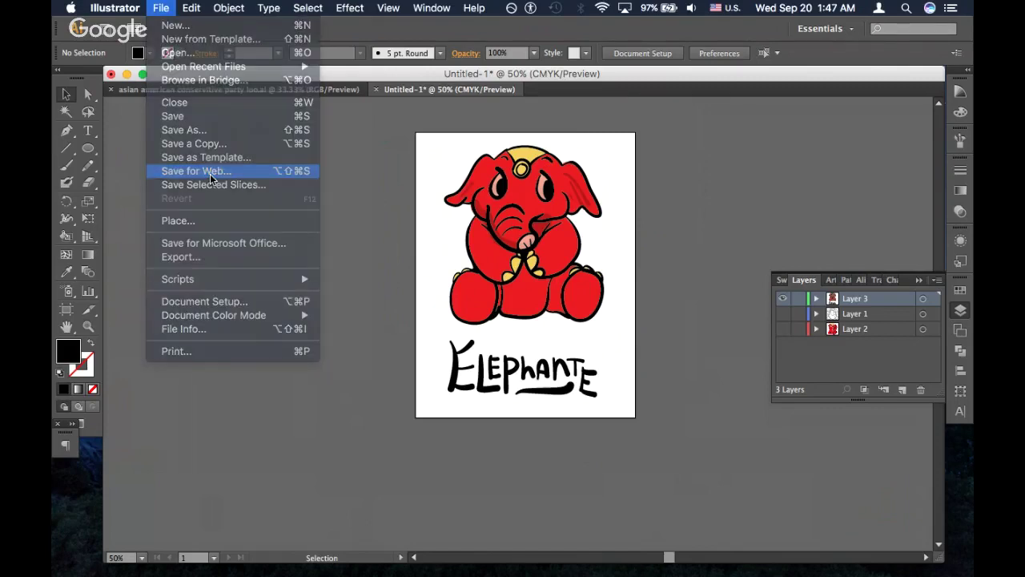
scroll(511, 172, "down", 3)
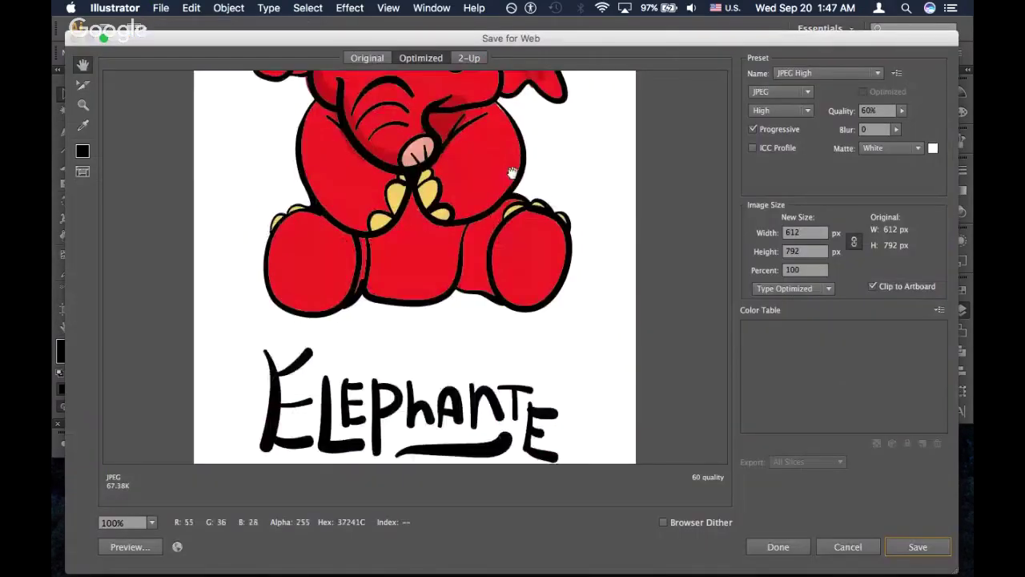
scroll(511, 172, "down", 1)
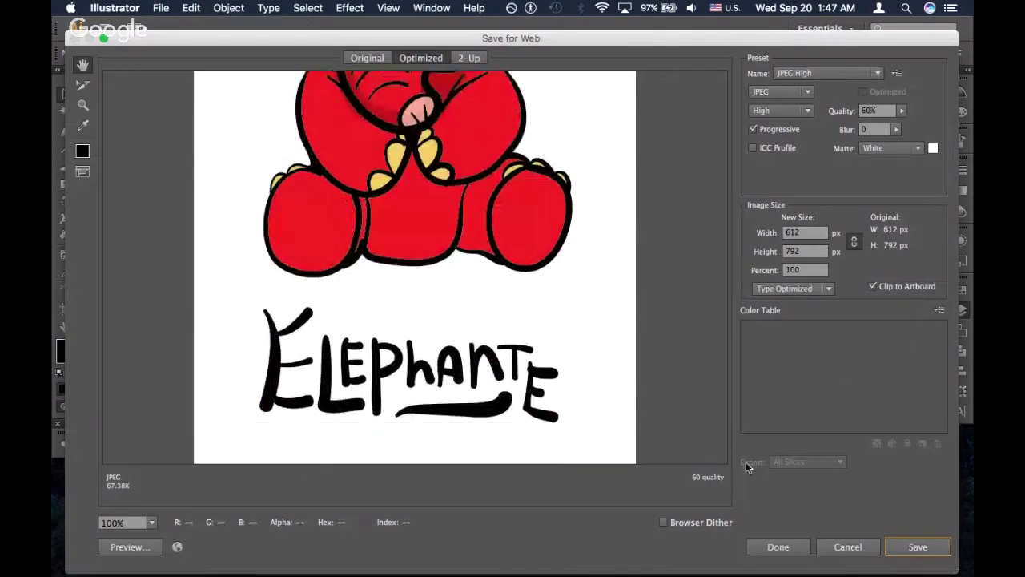
left_click(928, 546)
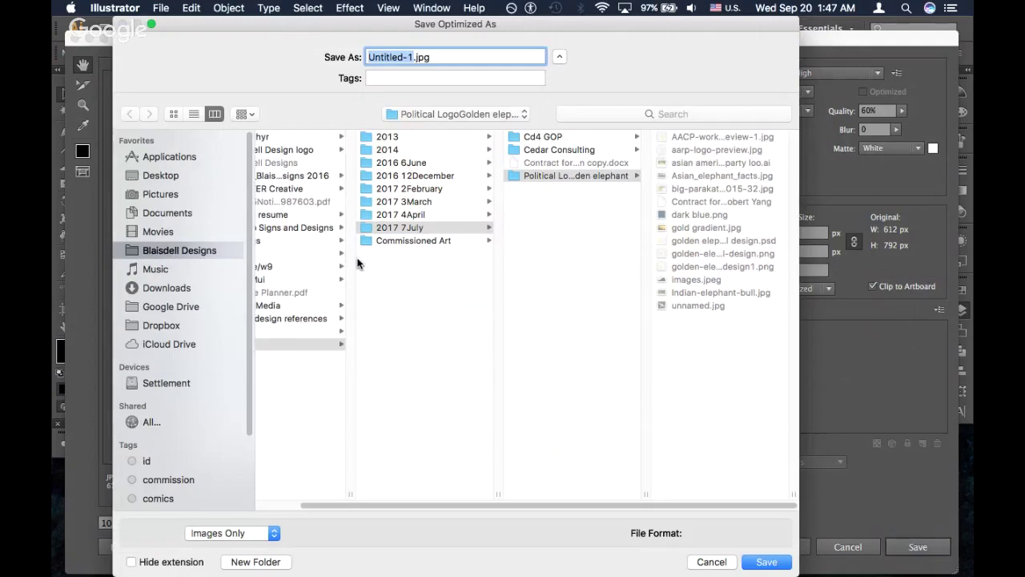
left_click(173, 176)
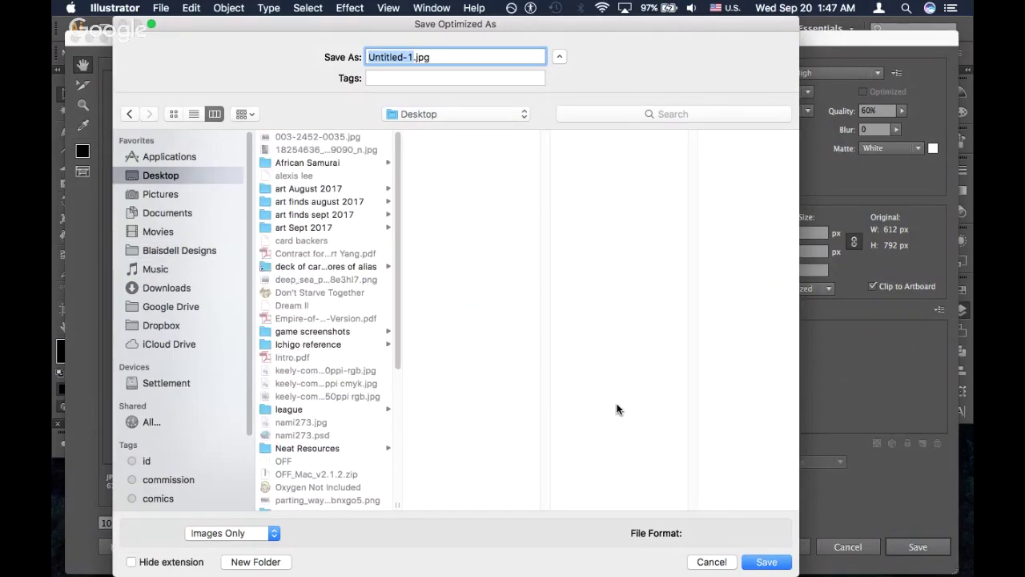
key("Escape")
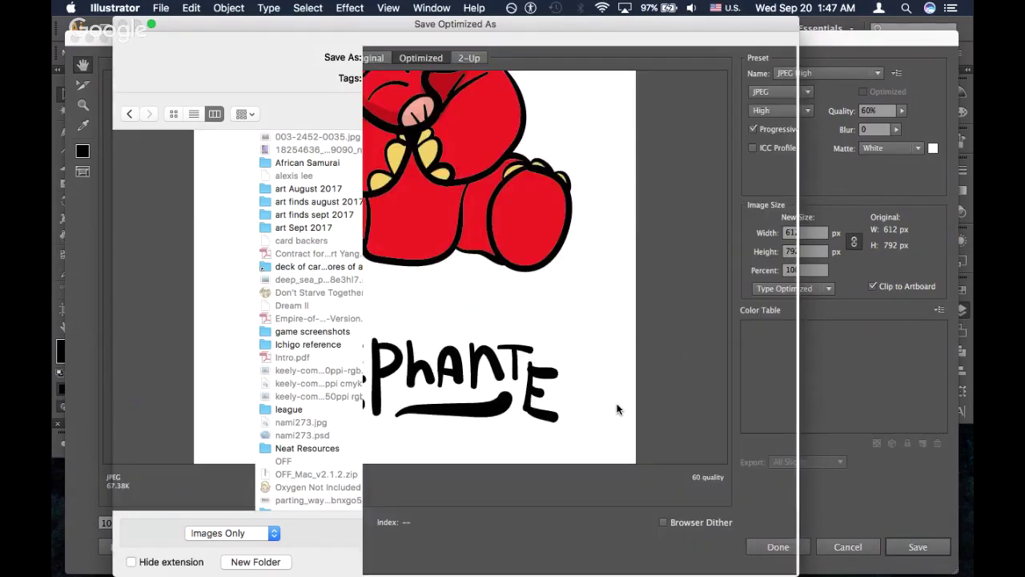
key("Escape")
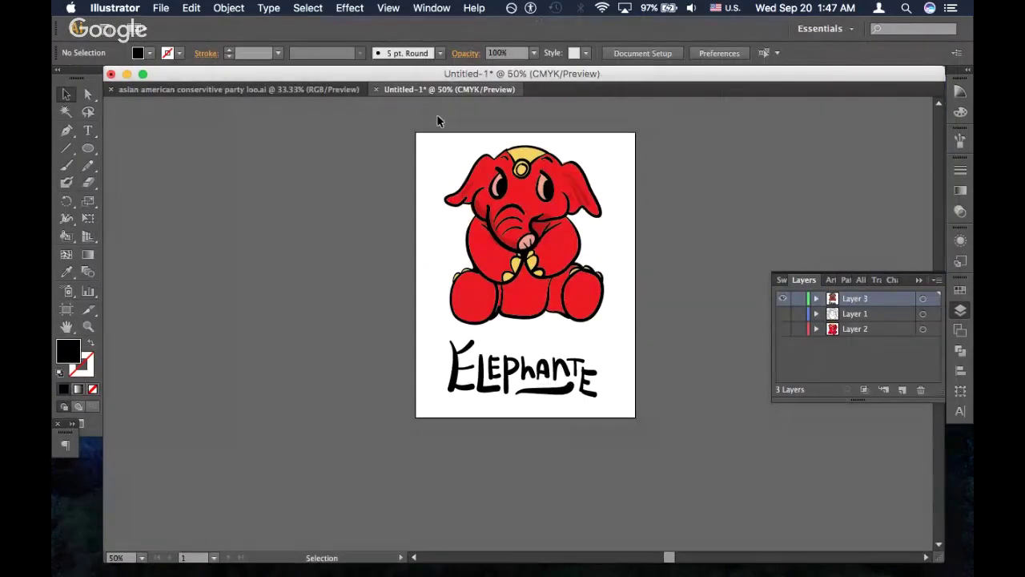
Save the document to the Desktop as Untitled-1.ai in Illustrator CS6 format with the default options
key("s")
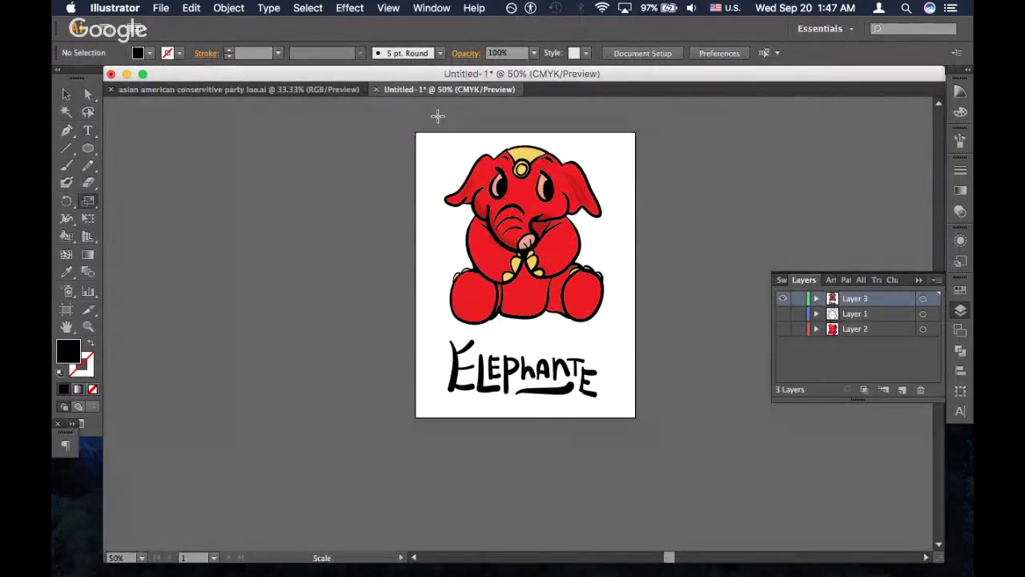
key("super")
key("super+s")
key("Escape")
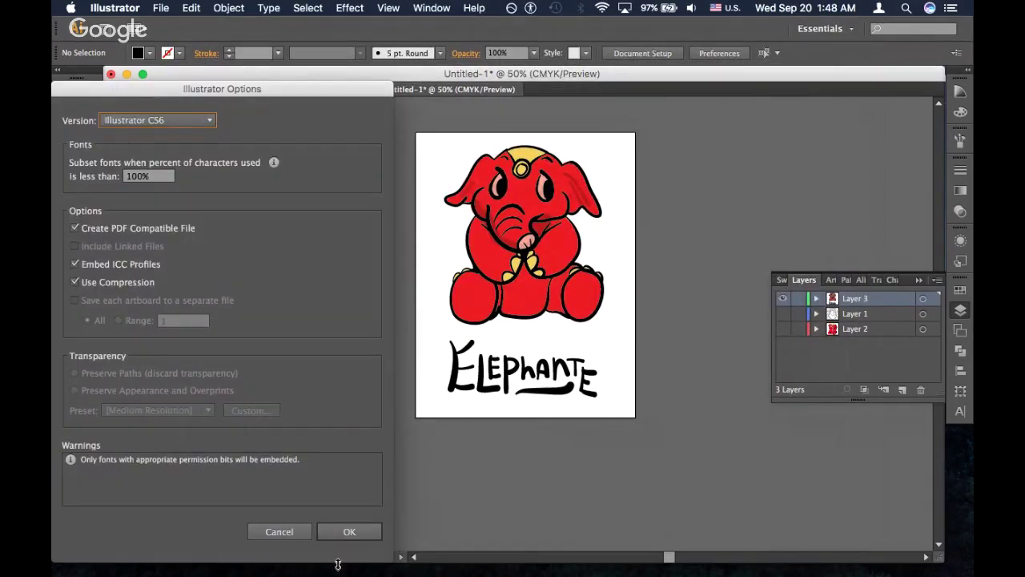
left_click(342, 530)
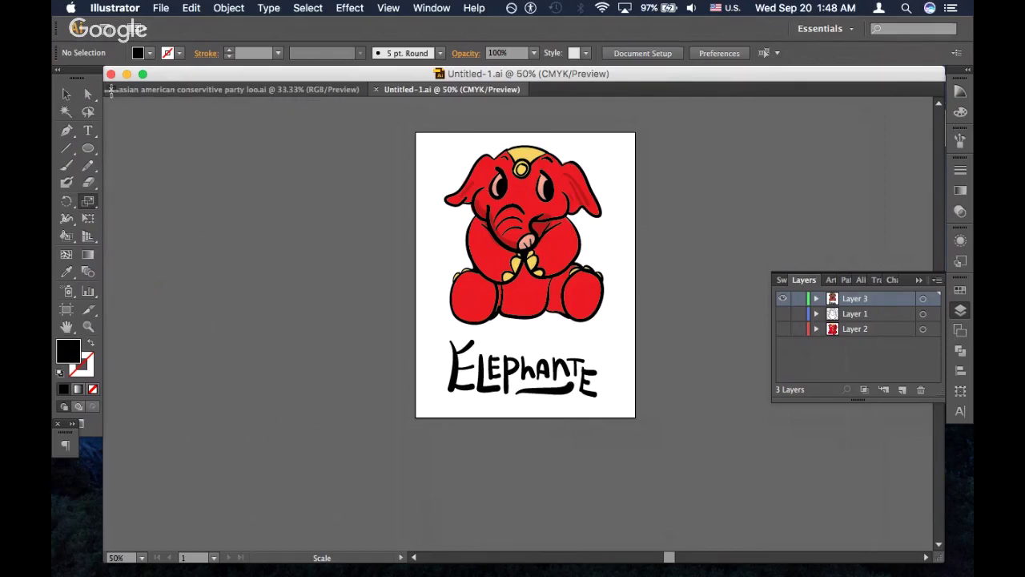
Close both open documents and switch to the Finder desktop
left_click(112, 90)
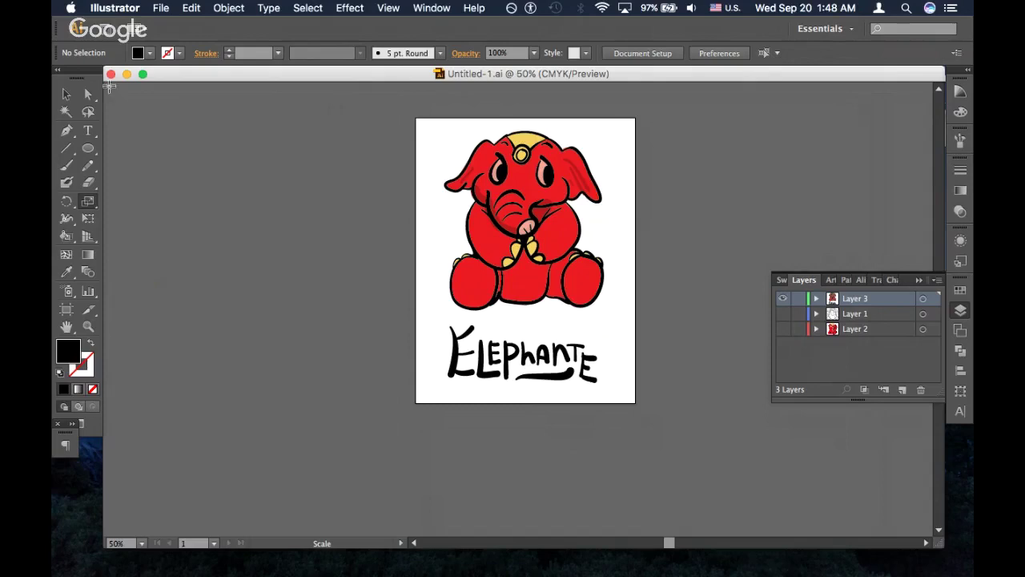
left_click(111, 74)
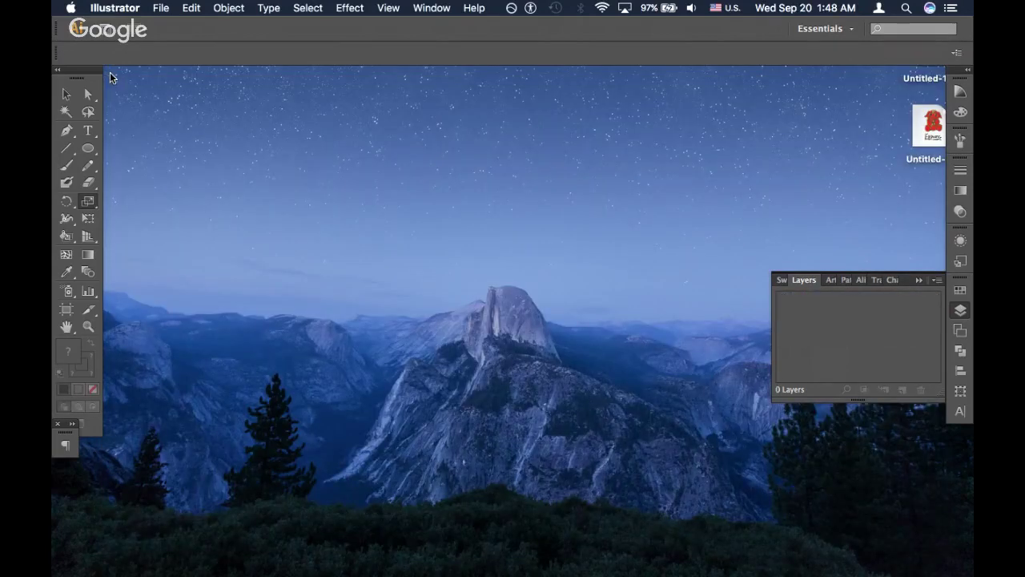
left_click(400, 186)
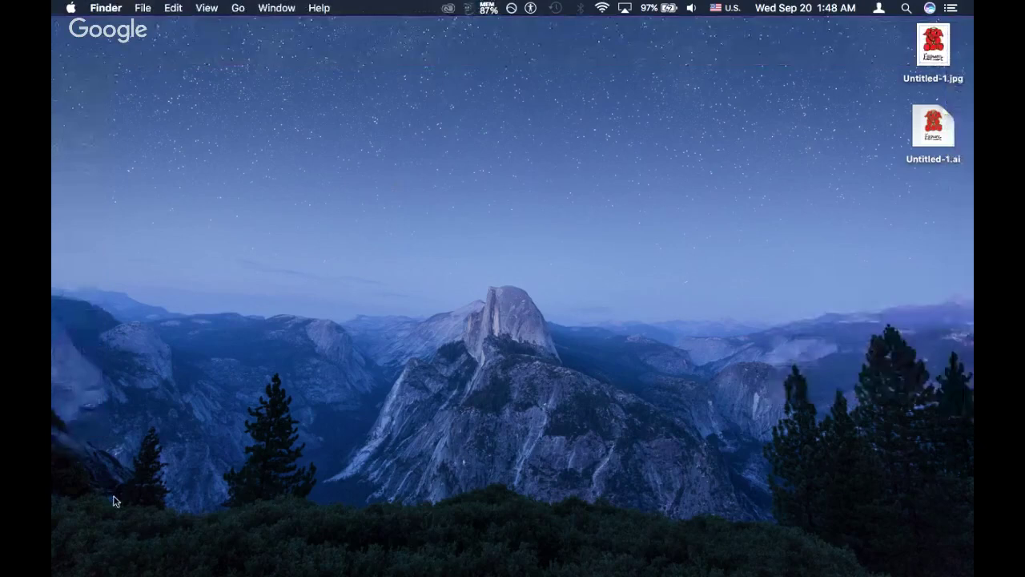
Move Untitled-1.jpg and Untitled-1.ai side by side to the middle of the desktop
mouse_move(696, 561)
left_click_drag(911, 79, 536, 240)
left_click(917, 138)
left_click_drag(916, 135, 482, 220)
Preview Untitled-1.ai in Quick Look to check the finished artwork, and close the preview
key("space")
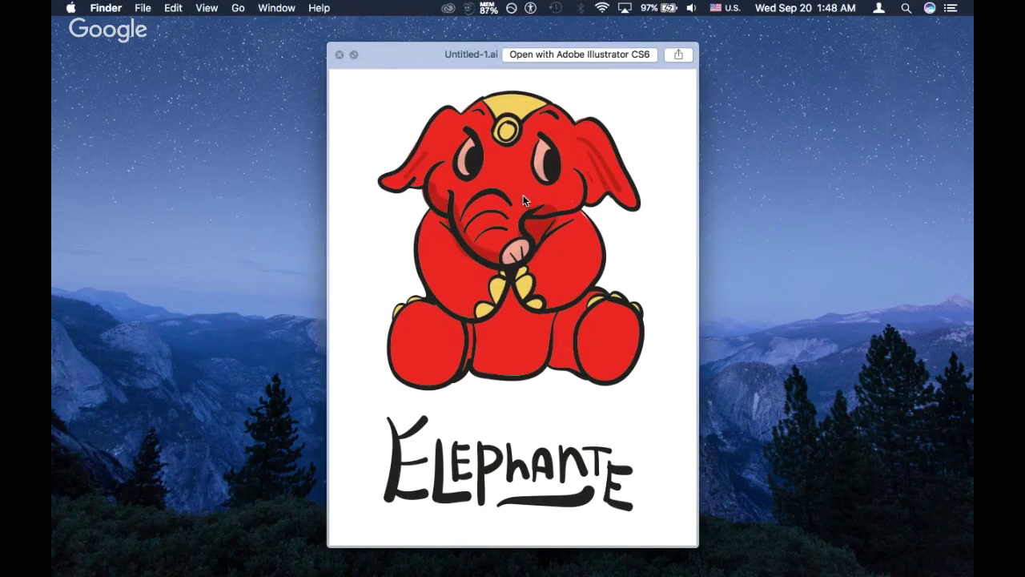
key("space")
left_click(625, 200)
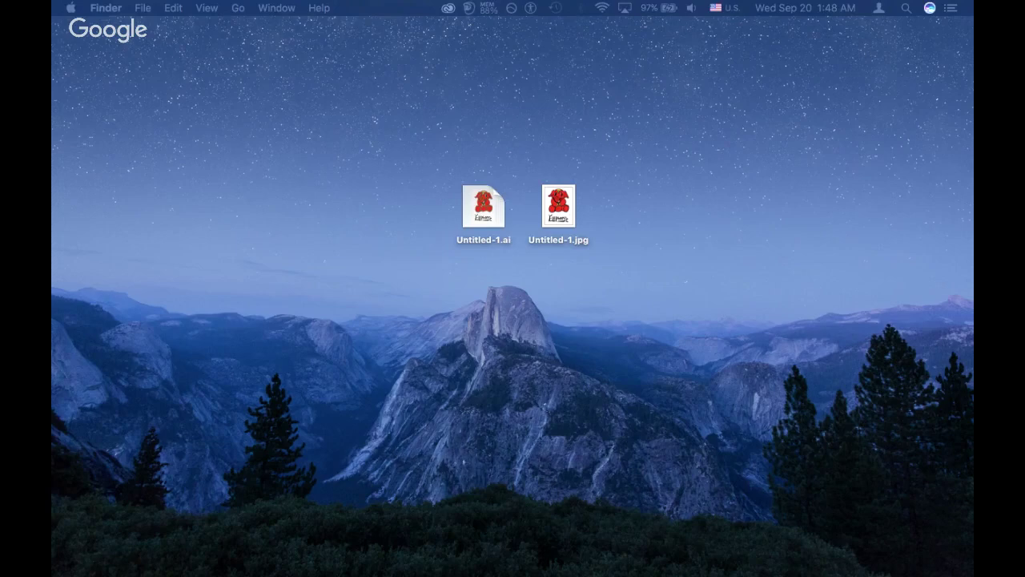
Switch to the Tumblr dashboard in Chrome and start a photo post with Untitled-1.jpg from the Desktop
left_click_drag(972, 255, 837, 46)
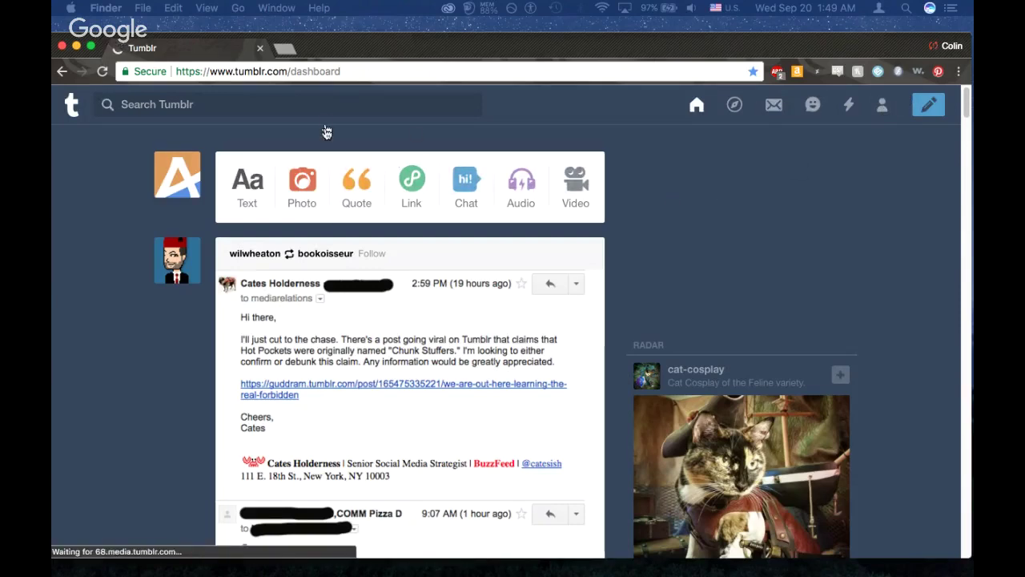
left_click(309, 185)
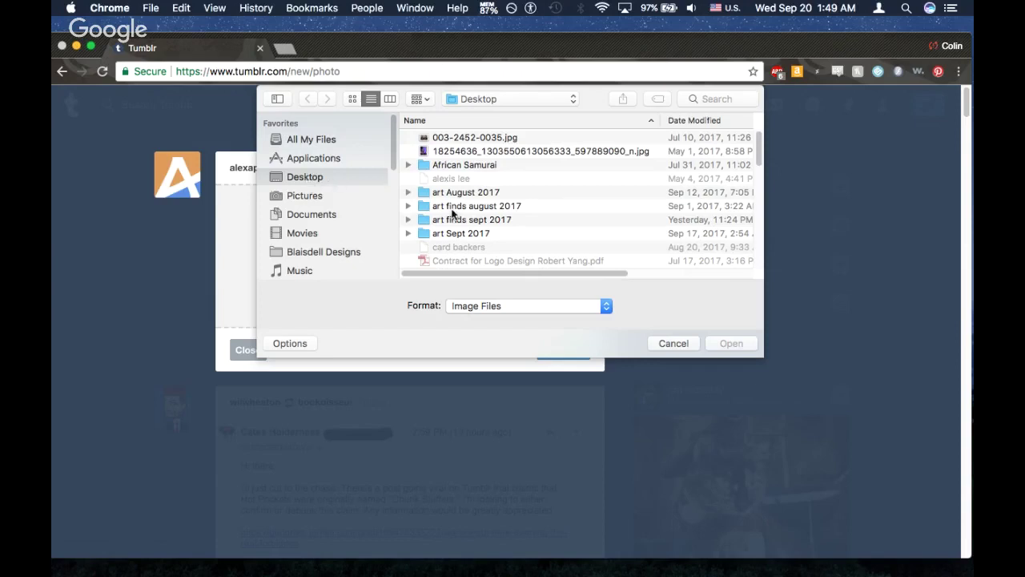
scroll(451, 214, "down", 5)
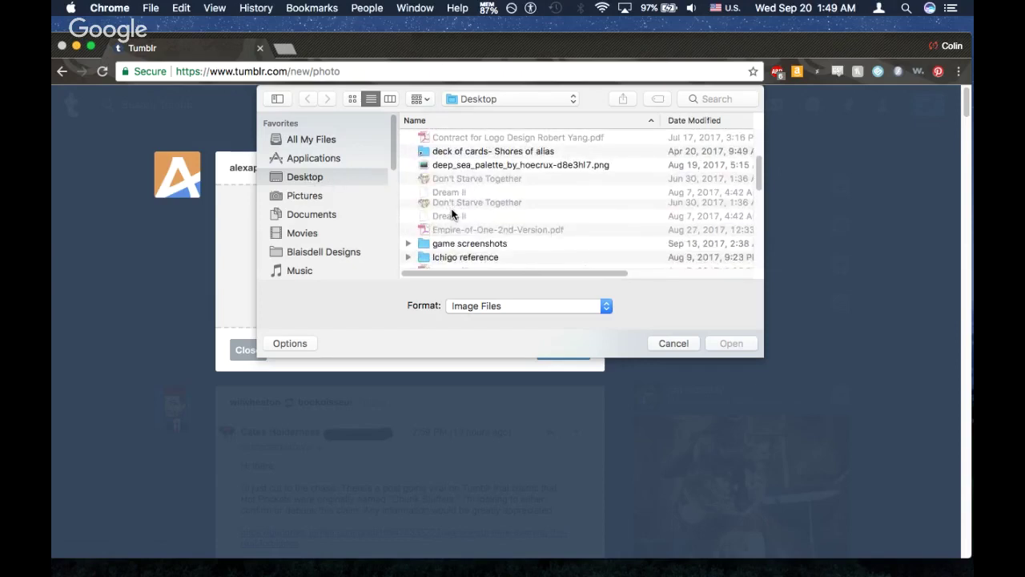
scroll(451, 214, "down", 10)
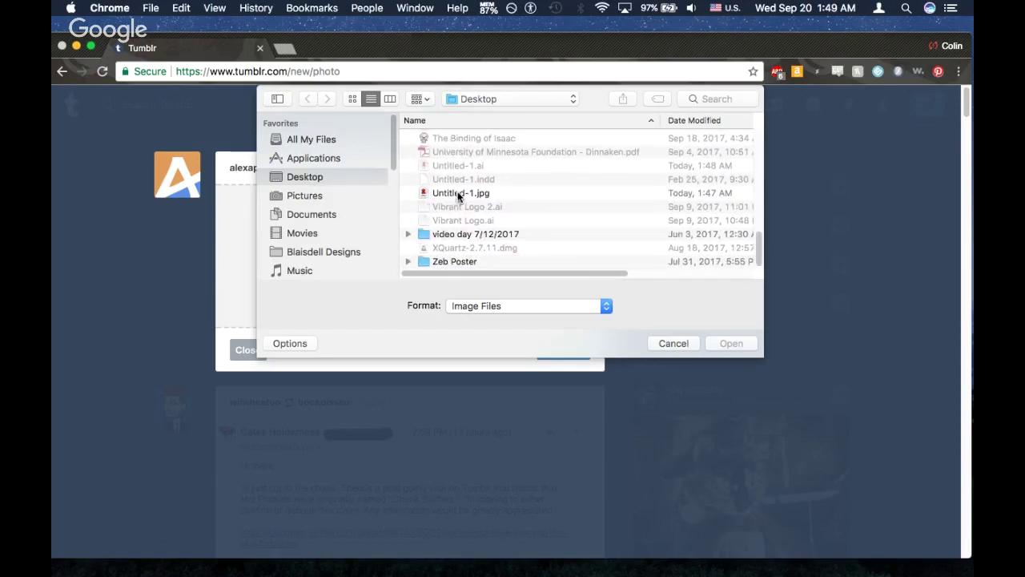
double_click(458, 194)
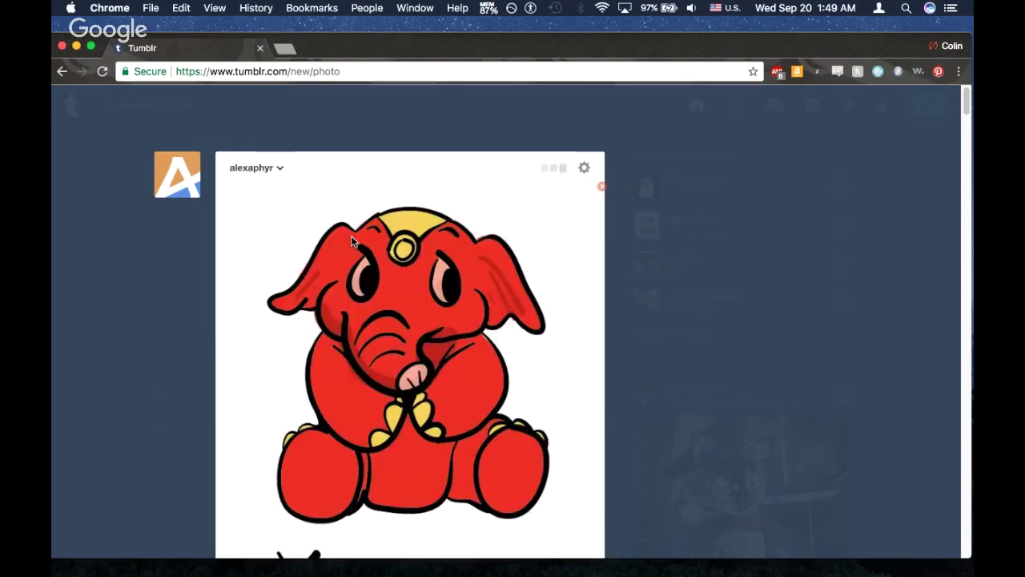
Caption the photo post "Made during my youtube stream for funsies. Wow!"
scroll(376, 320, "down", 7)
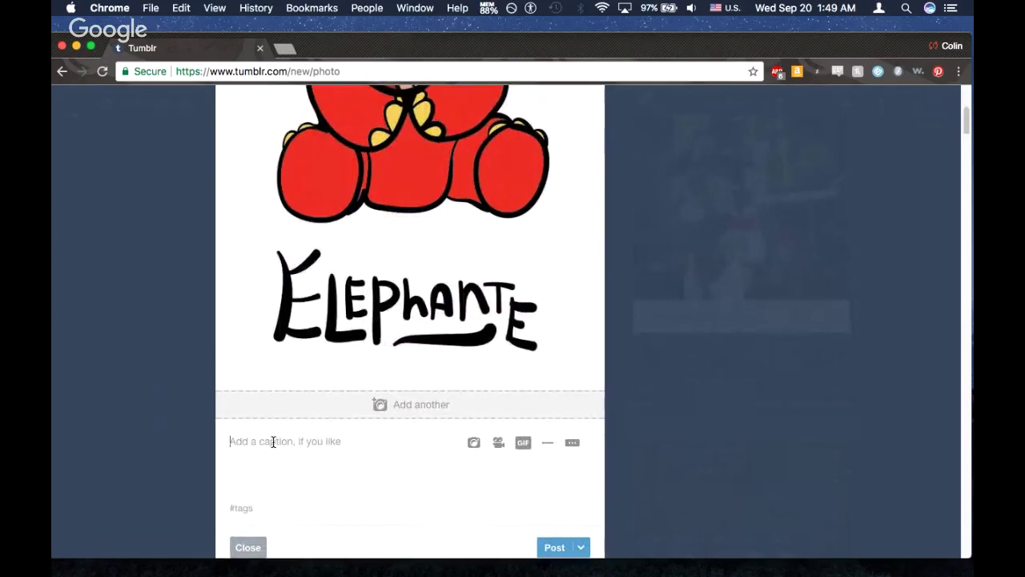
type("Made ")
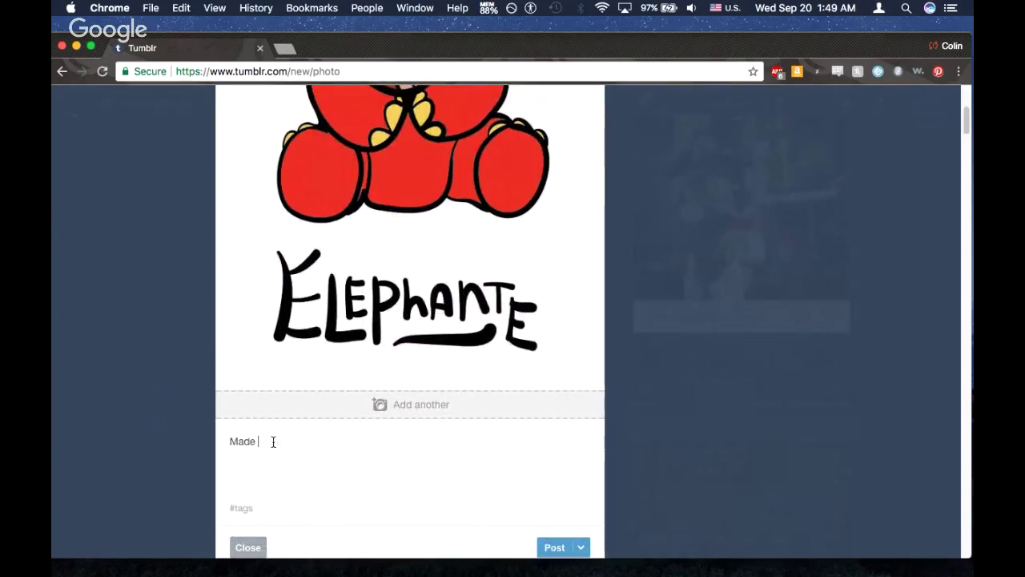
type("during my youtube stream.")
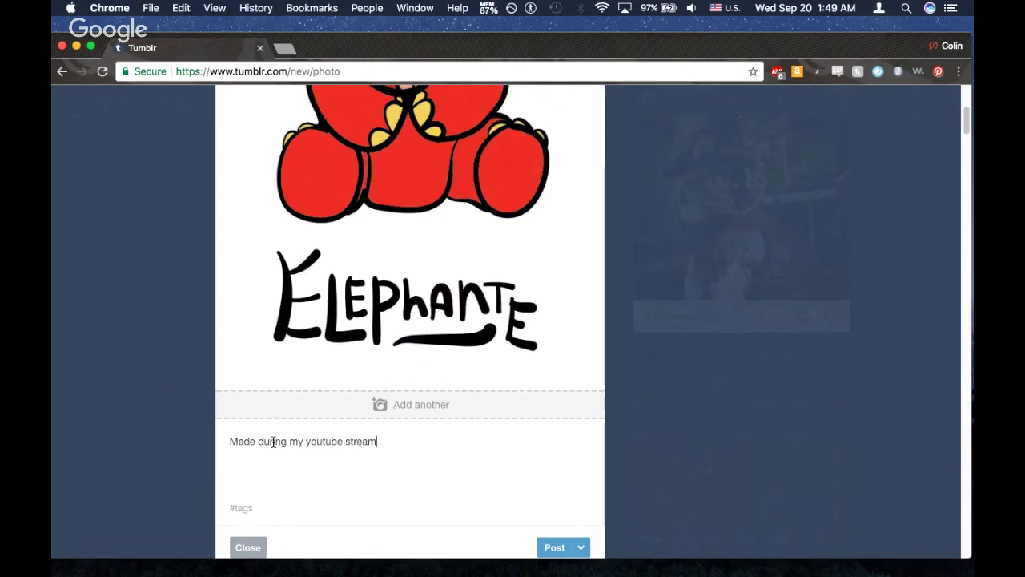
type("  for funsies")
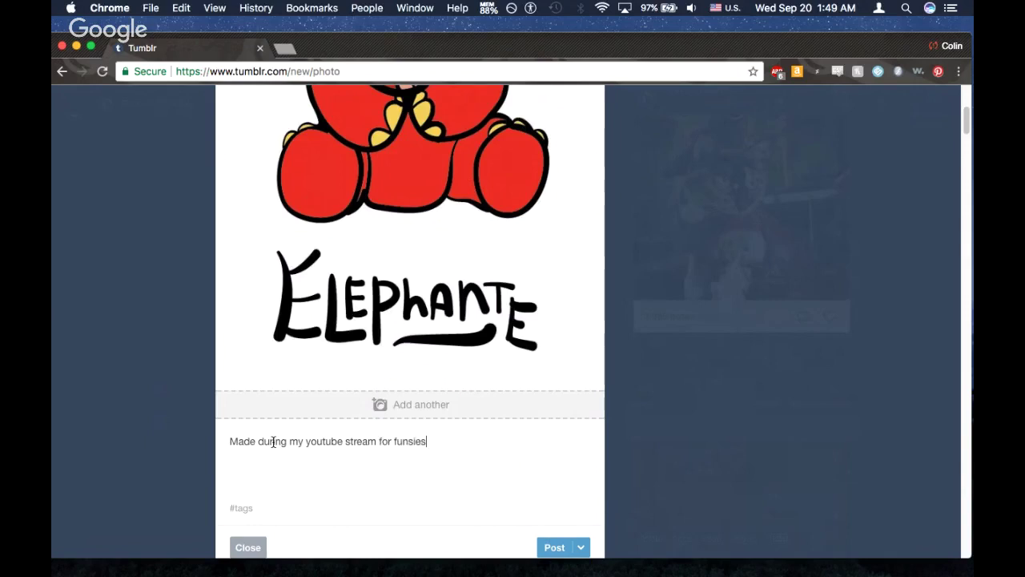
type(". Wow!")
Add the tags "my art" and "vector" to the photo post
left_click(235, 516)
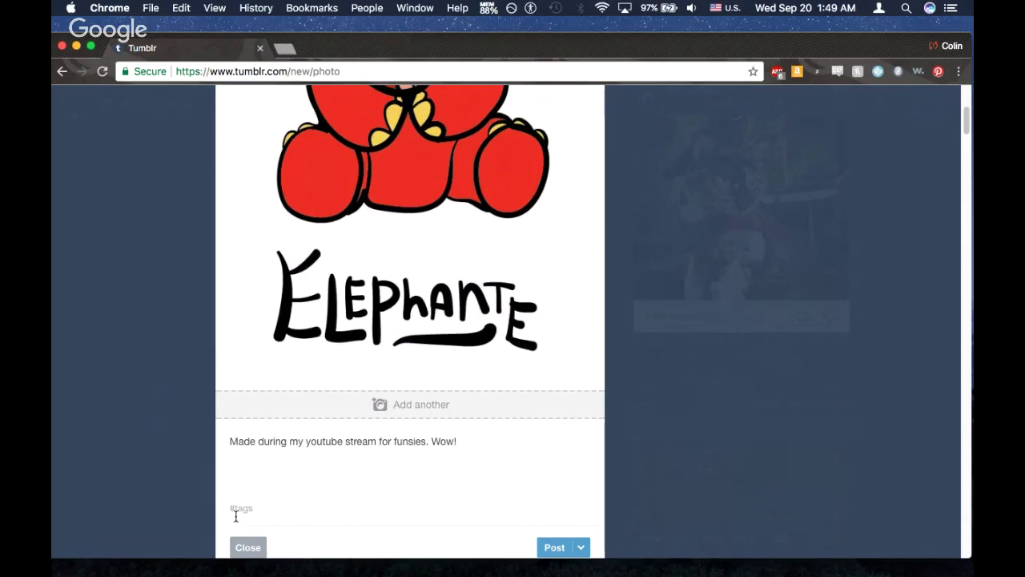
type("my art")
key("Return")
type("illust")
key("BackSpace")
key("BackSpace")
key("BackSpace")
key("BackSpace")
key("BackSpace")
key("BackSpace")
type("vector")
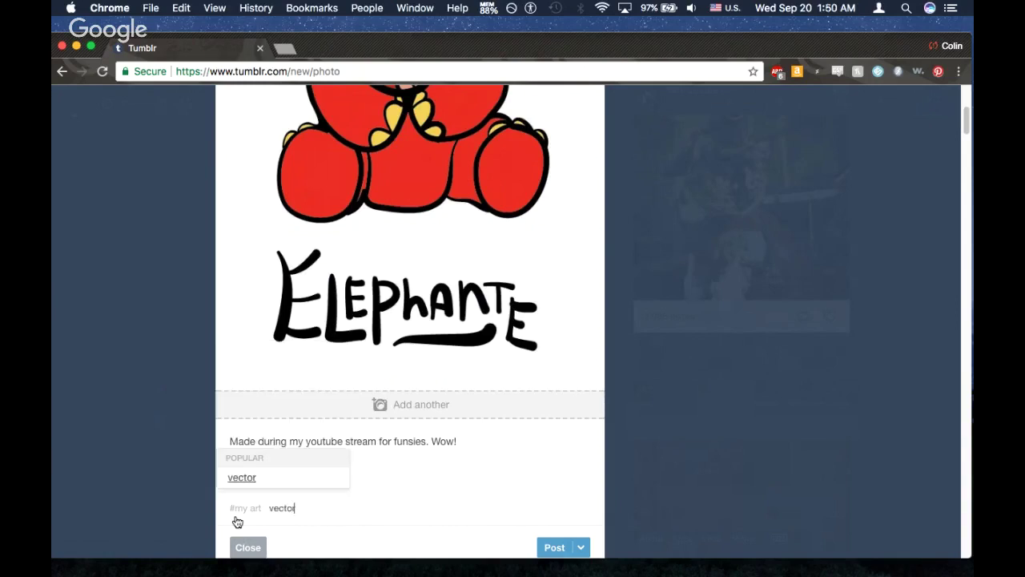
key("Return")
Add the tags "neotag", "neopets" and "elephante" to the photo post
type("n")
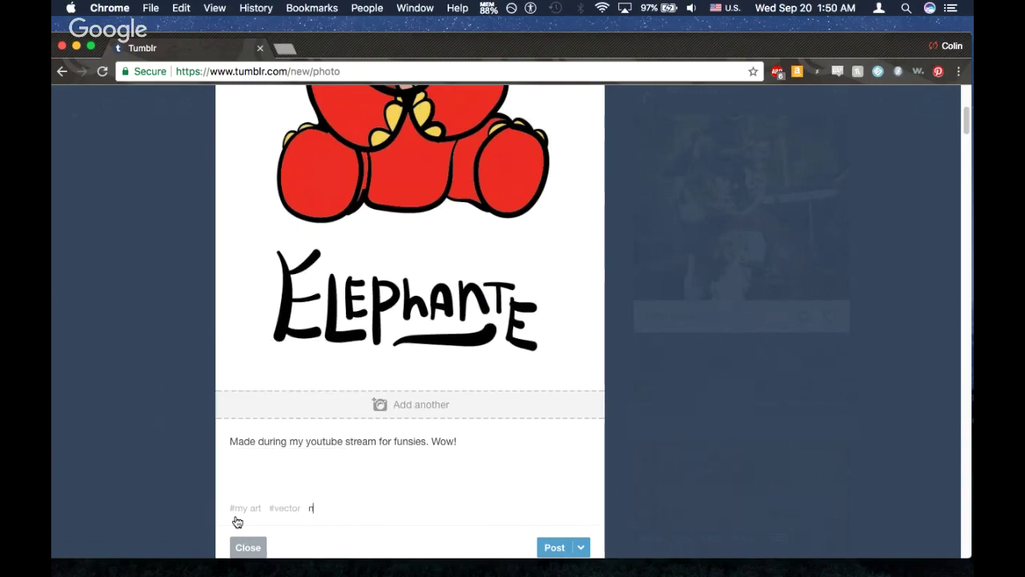
type("eo")
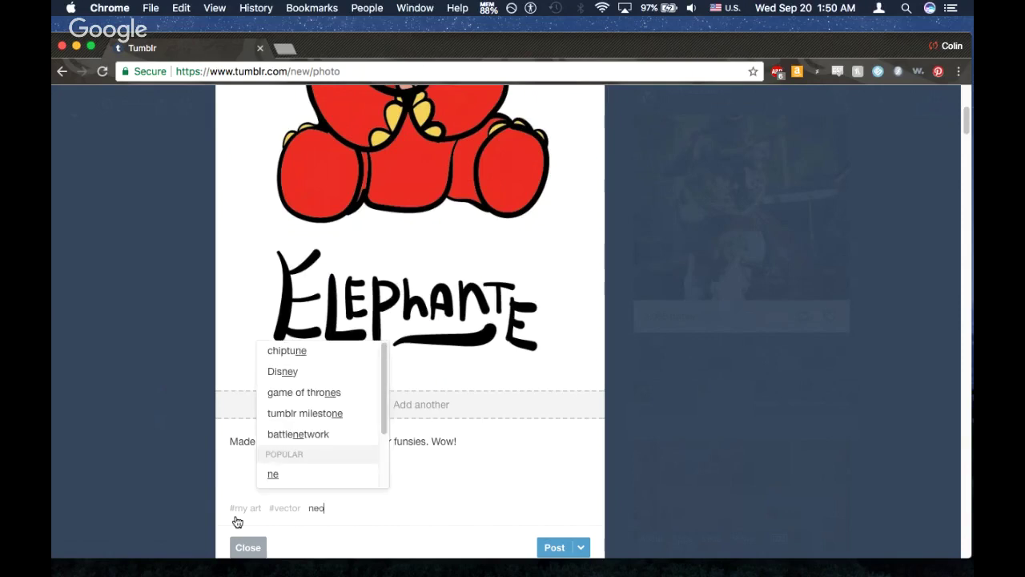
type("tag")
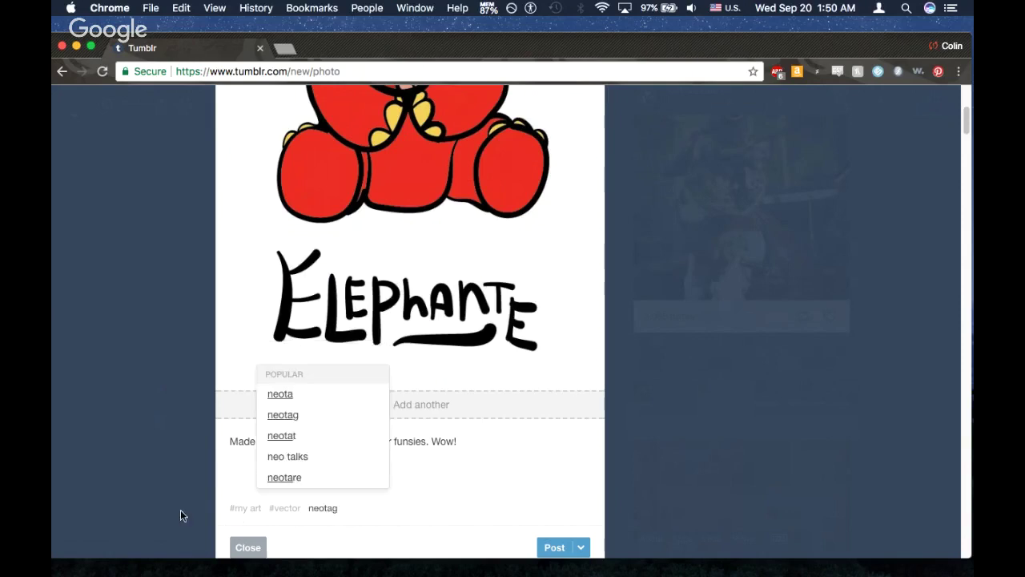
left_click(300, 414)
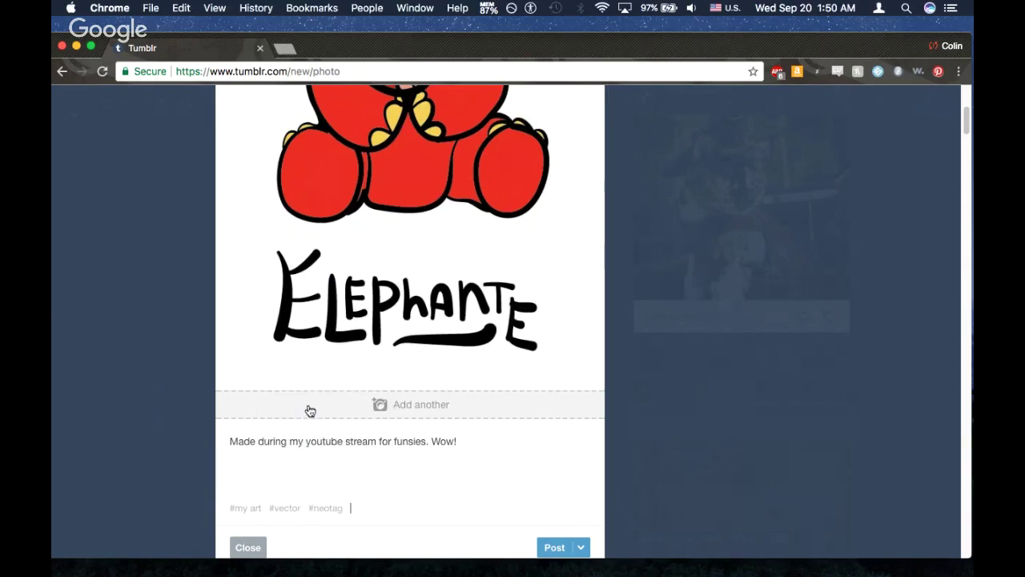
type("neopets")
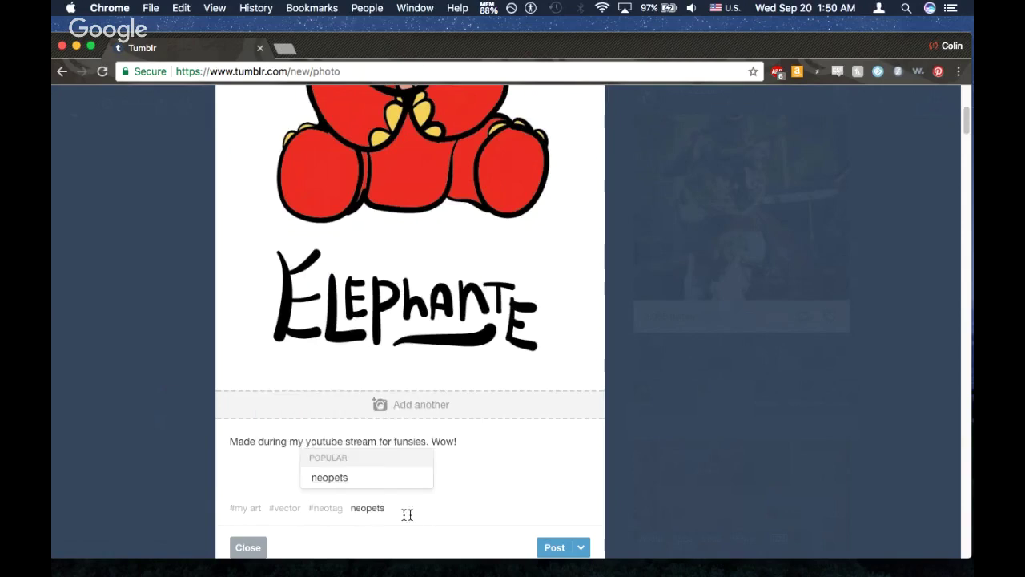
key("Return")
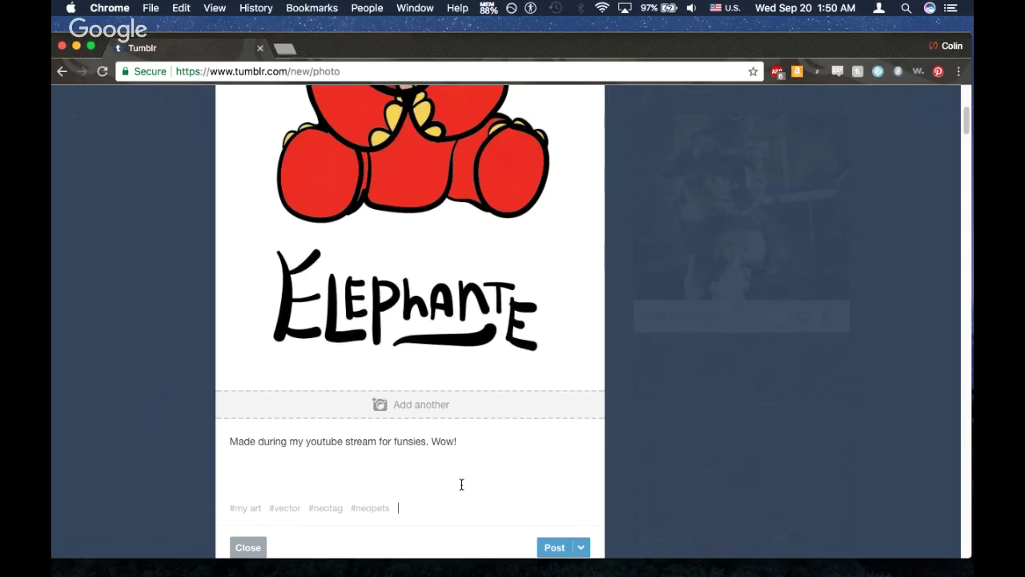
type("elephante")
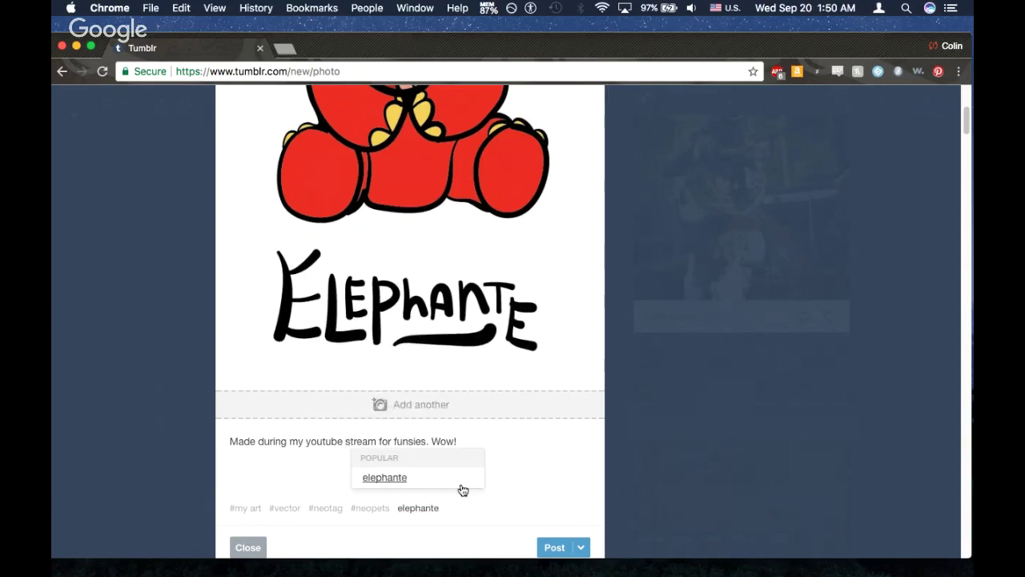
key("Return")
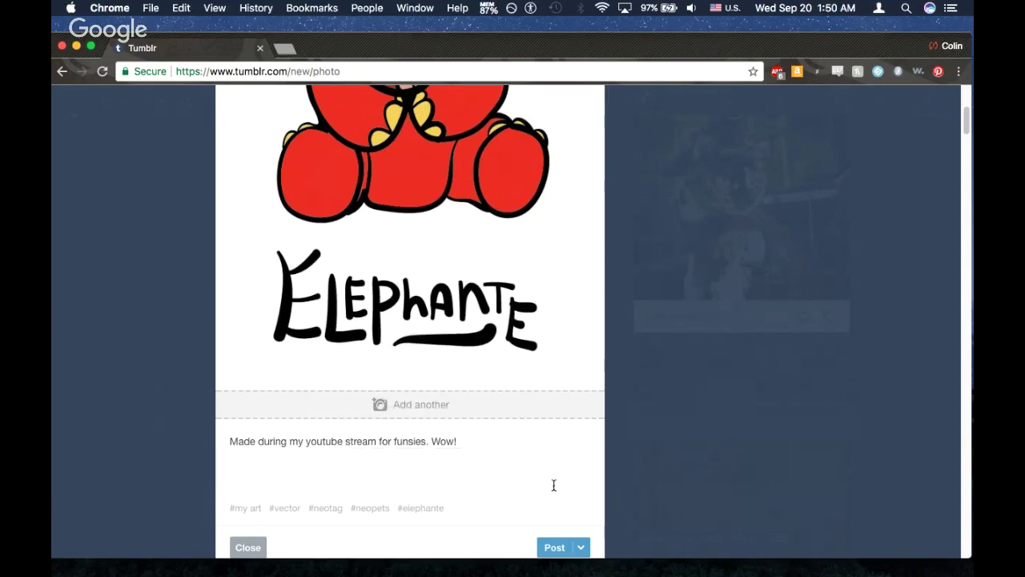
scroll(552, 484, "down", 2)
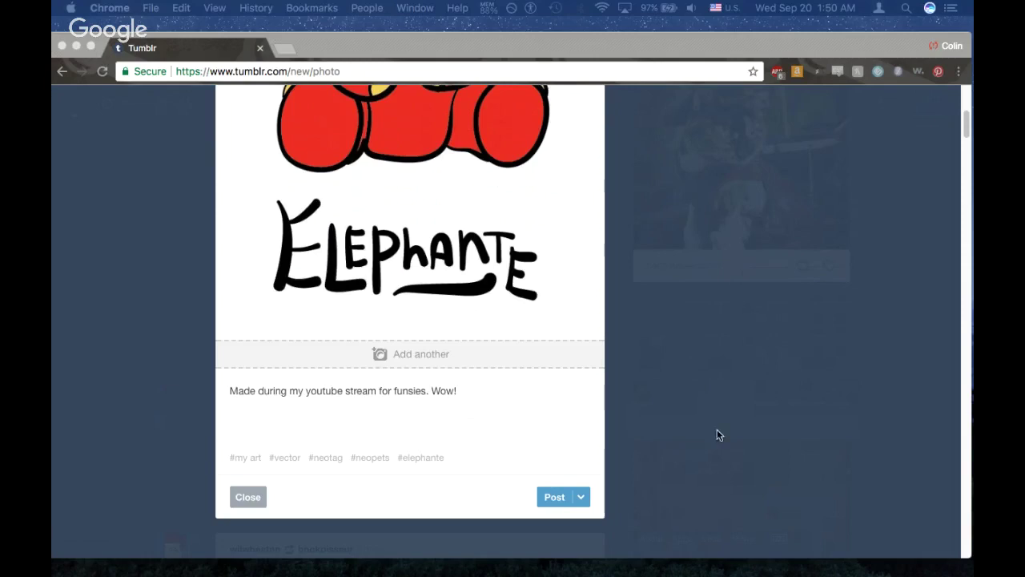
scroll(629, 373, "up", 6)
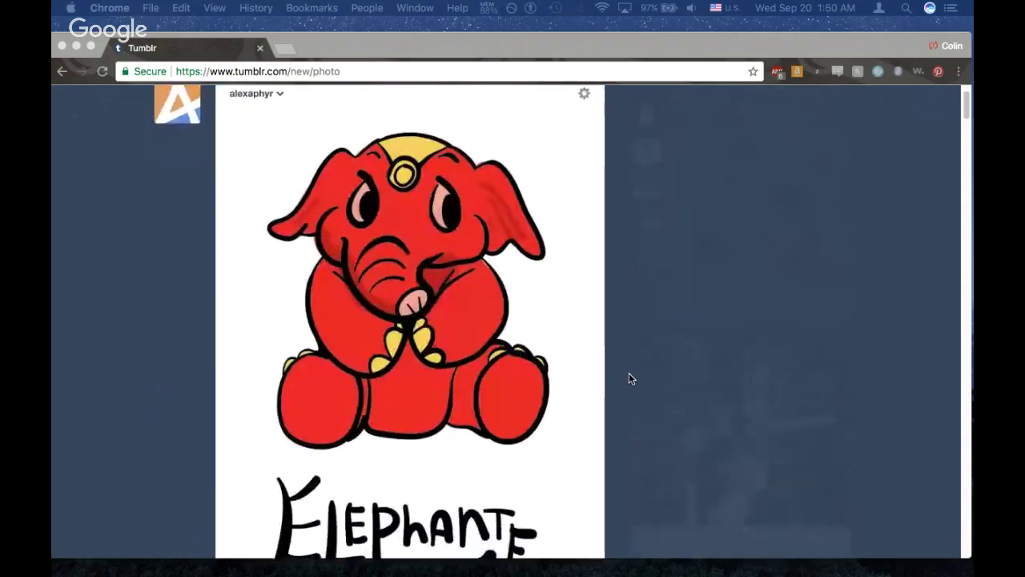
scroll(629, 378, "down", 1)
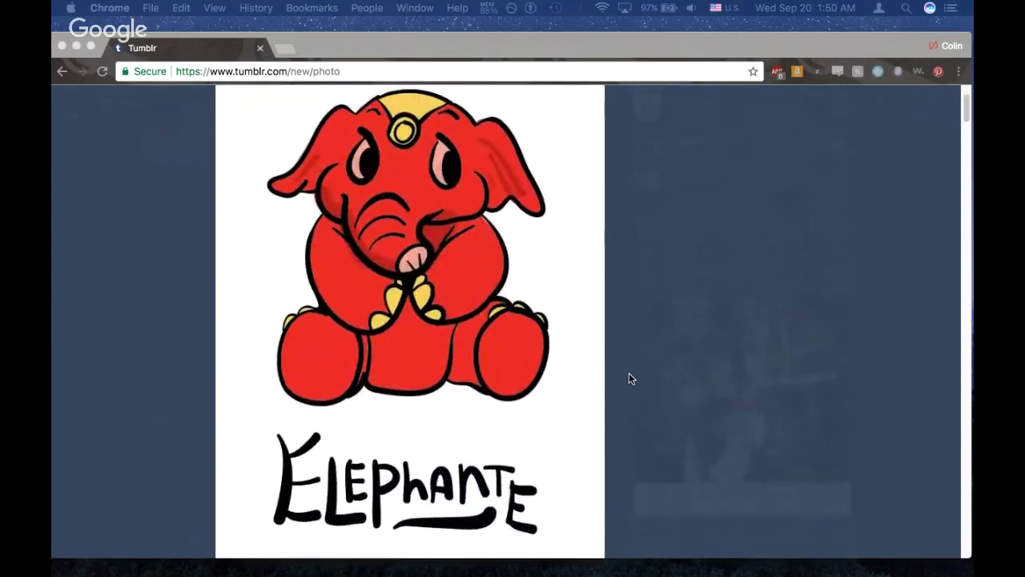